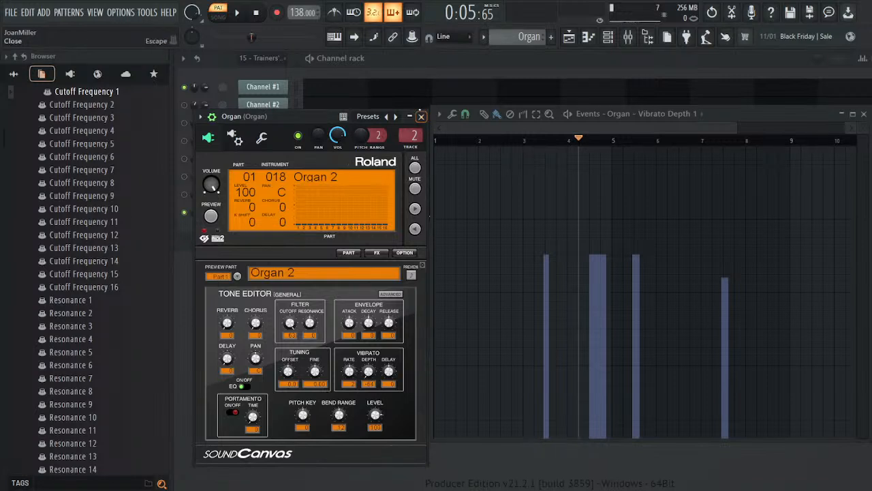
- Close the Organ instrument window and compare playback of the Organ pattern with the original Trainers' Eyes Meet (Youngster) pattern around bar 4
scroll(413, 136, up, 1)
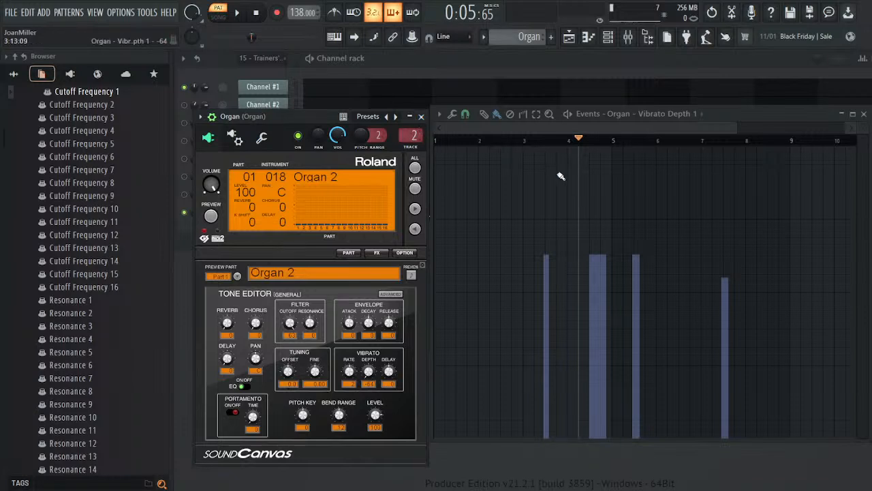
click(421, 117)
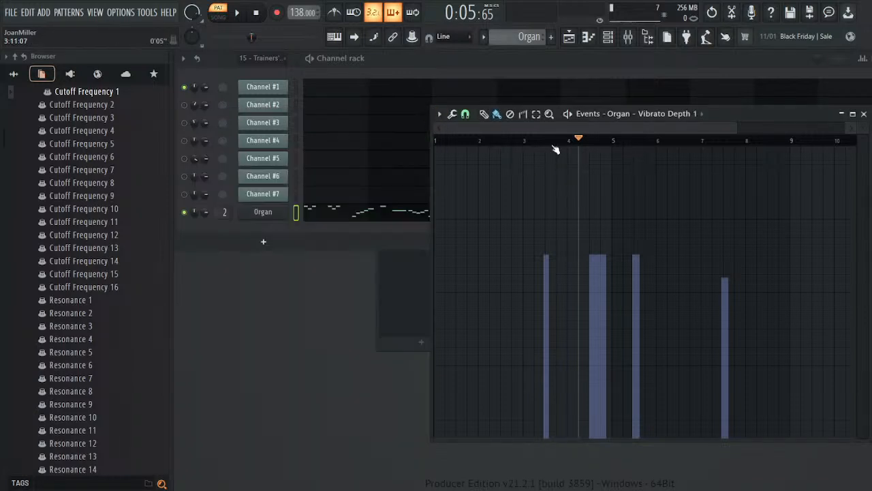
click(245, 19)
click(245, 19)
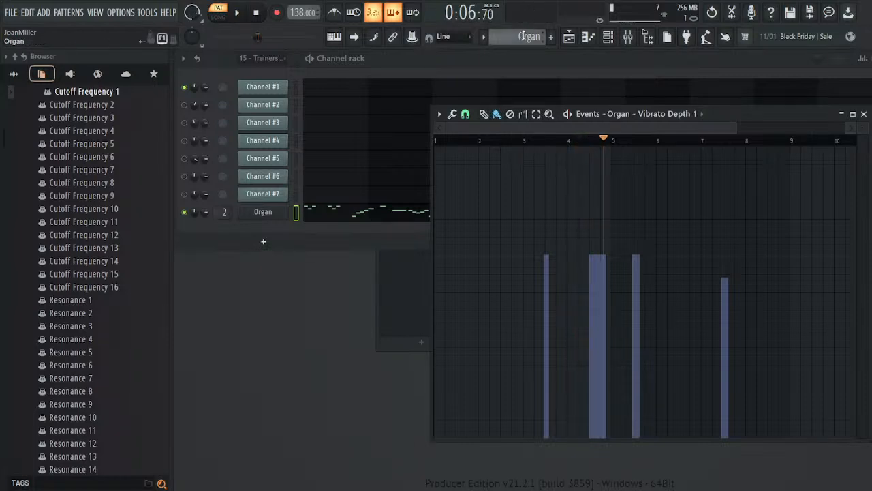
scroll(523, 36, up, 1)
click(238, 12)
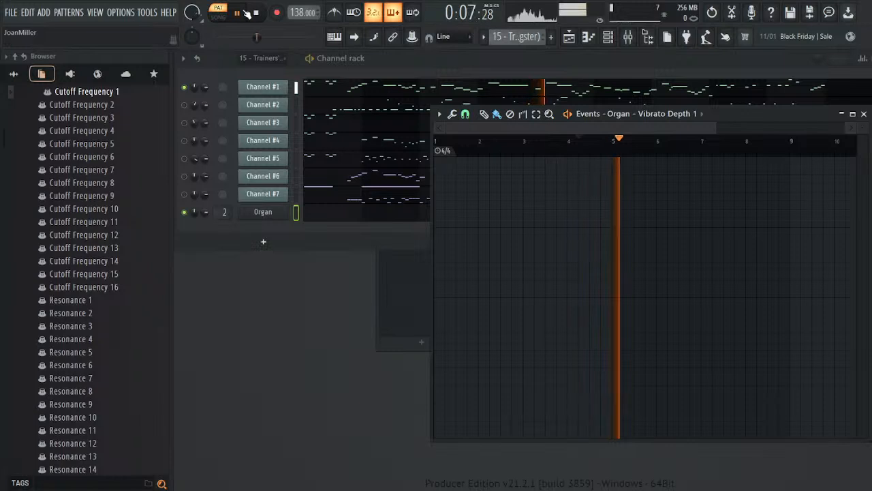
click(581, 143)
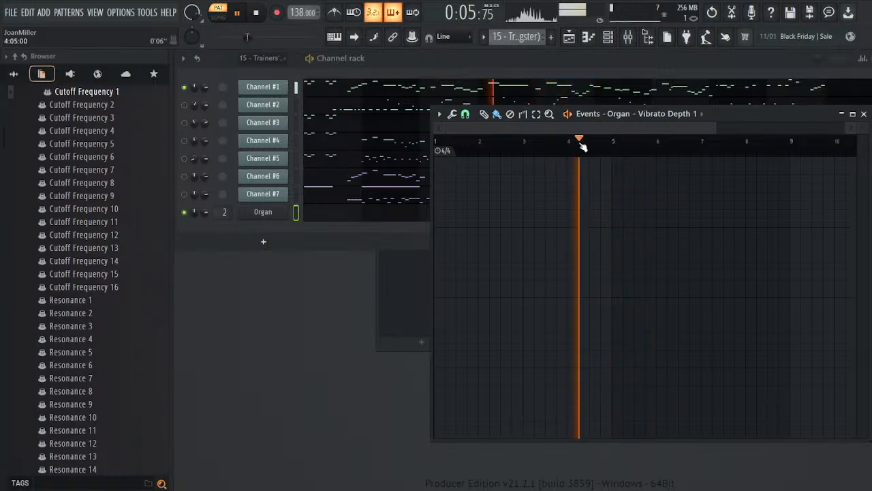
click(581, 143)
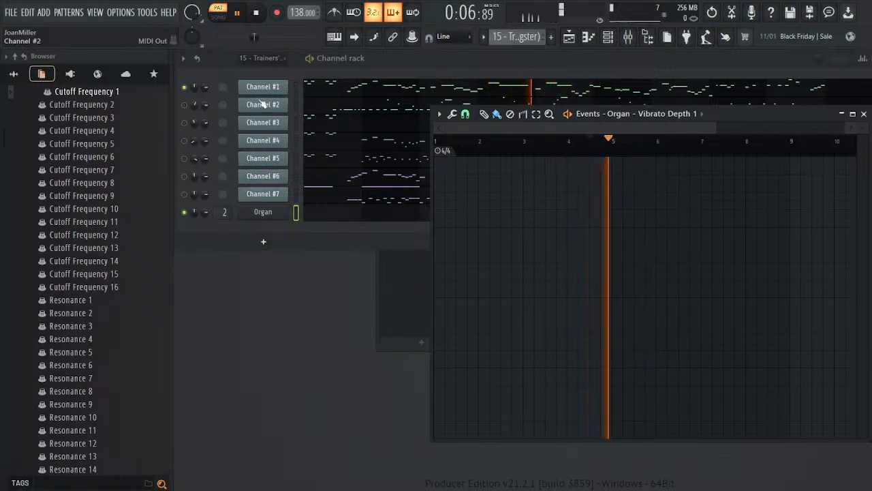
click(255, 14)
click(252, 14)
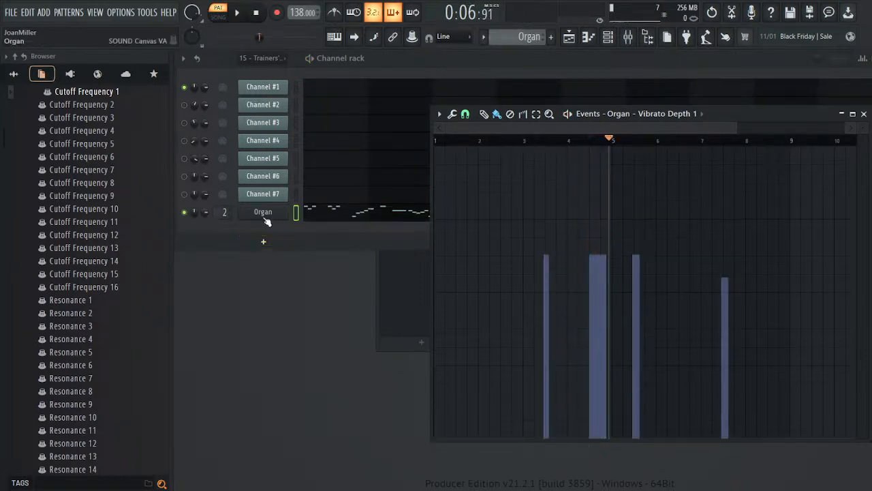
- Set the Organ instrument's vibrato rate to 11 in Sound Canvas and play the Organ pattern from around bar 4
click(265, 216)
drag(350, 371, 350, 362)
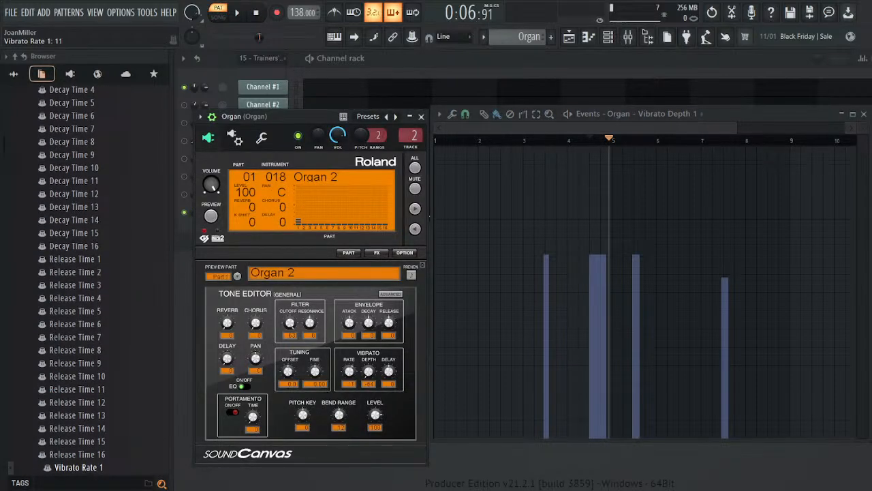
key(space)
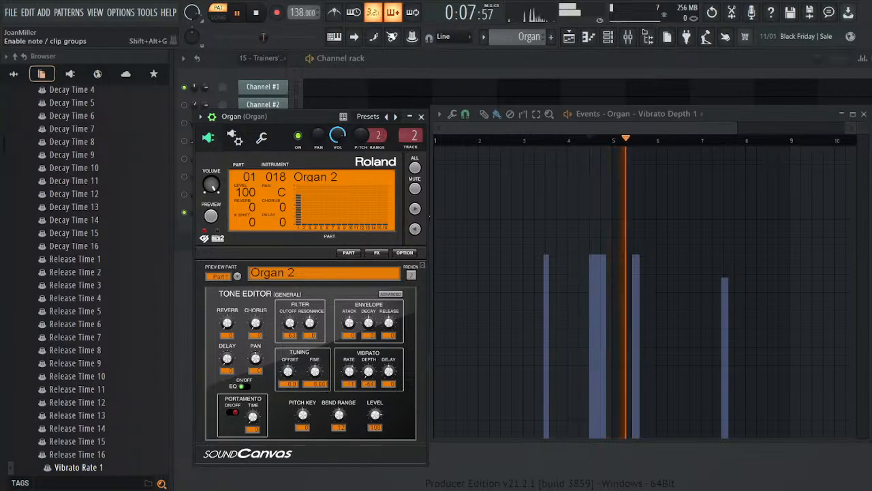
click(595, 141)
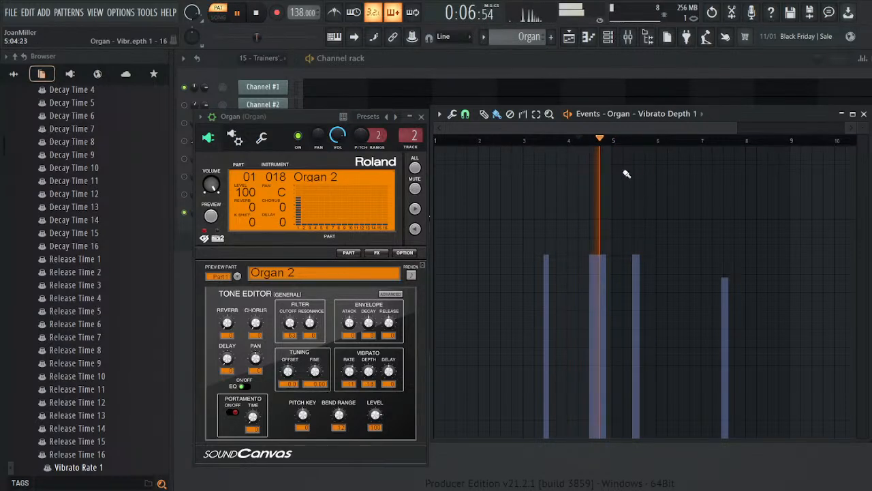
- Play the original pattern against the Organ pattern around bar 4 to compare the vibrato, ending with playback stopped
scroll(498, 34, up, 1)
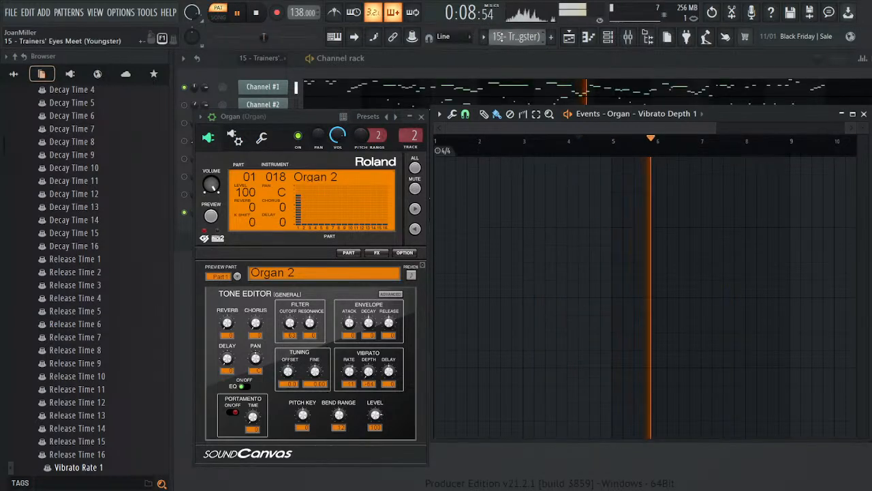
click(256, 14)
click(244, 13)
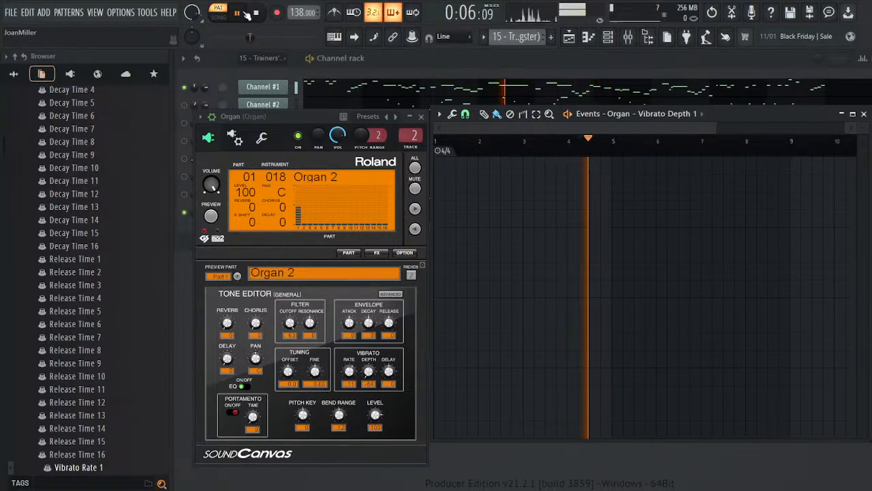
scroll(518, 36, down, 1)
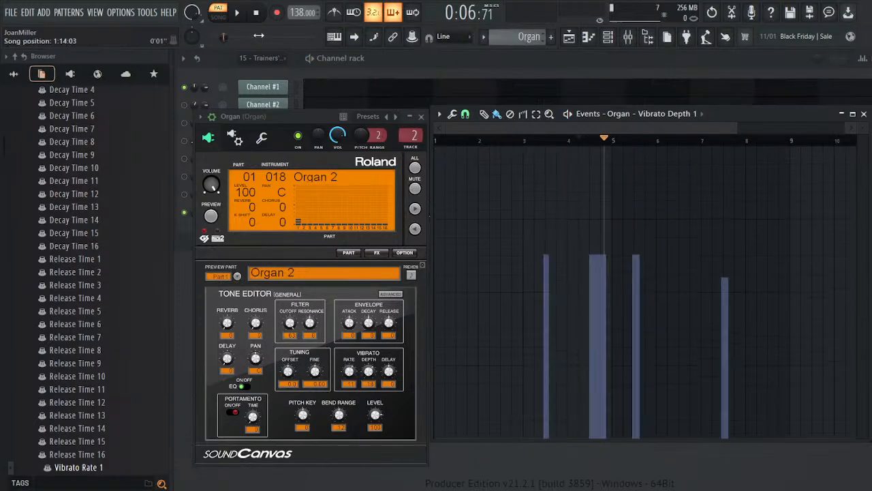
click(598, 139)
key(space)
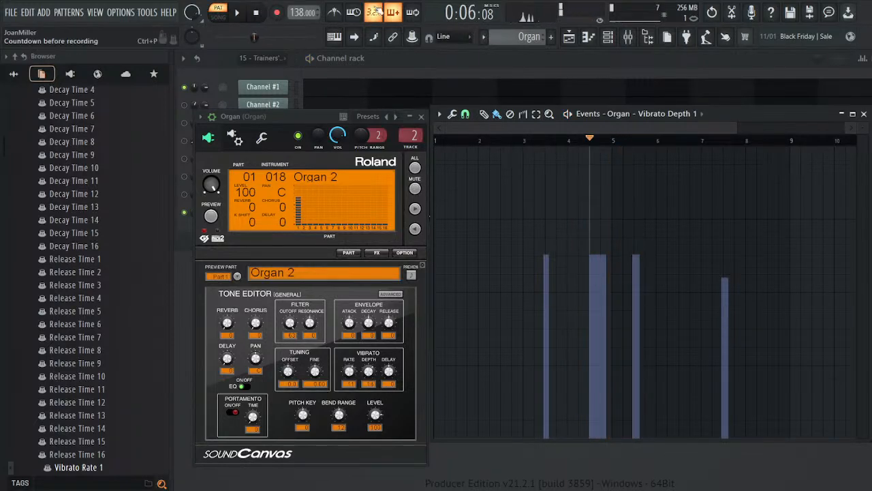
- Boost the Organ mixer track's high EQ band to about 6.9 dB at 3.6 kHz, comparing its sound with the original pattern
click(628, 36)
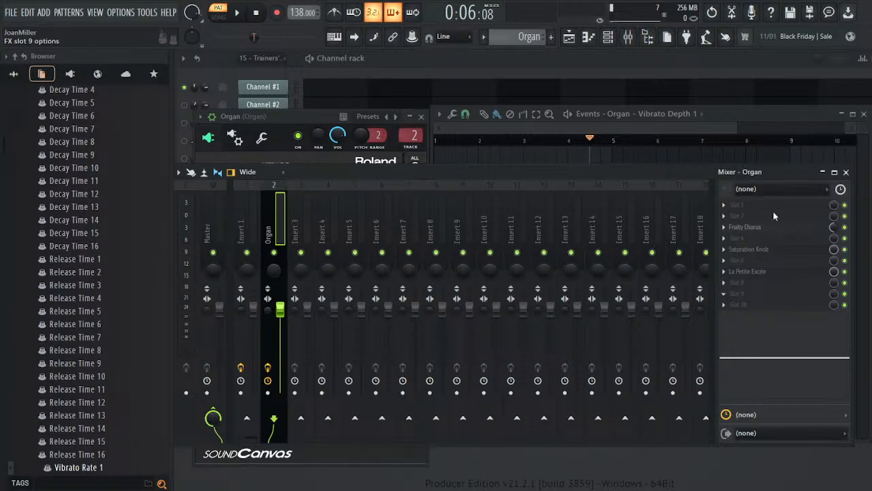
drag(819, 353, 803, 348)
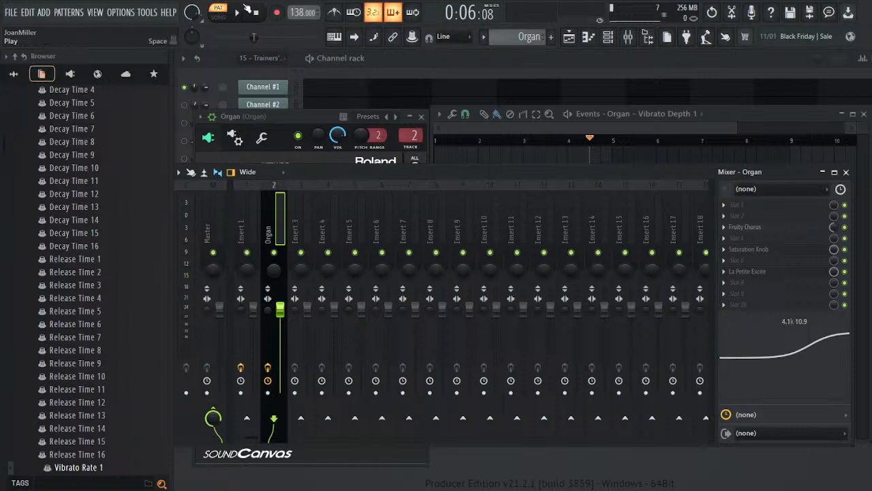
click(237, 12)
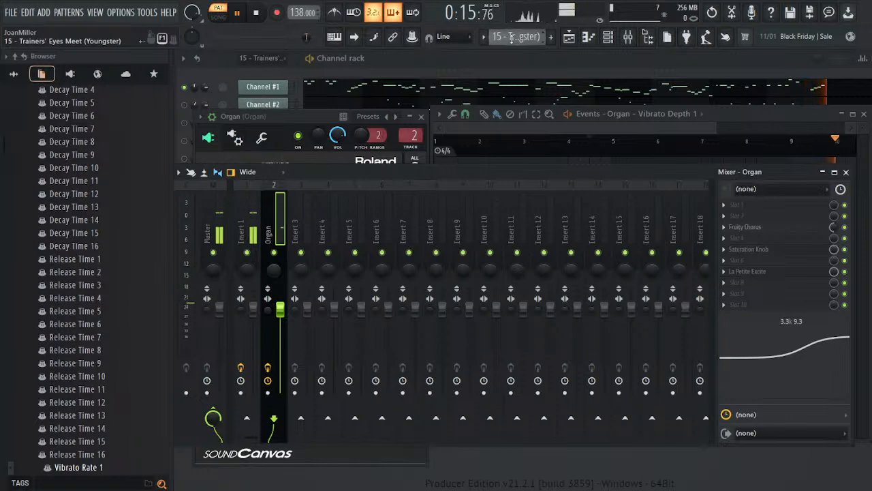
scroll(512, 39, down, 1)
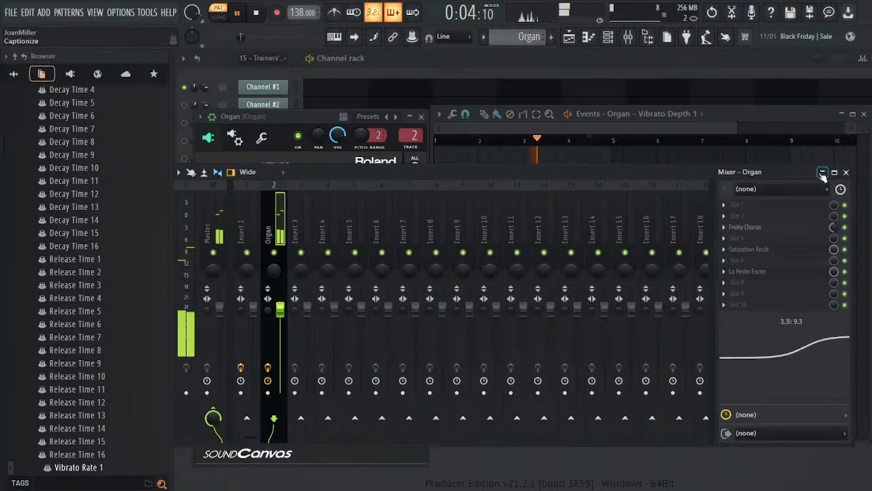
drag(815, 350, 818, 343)
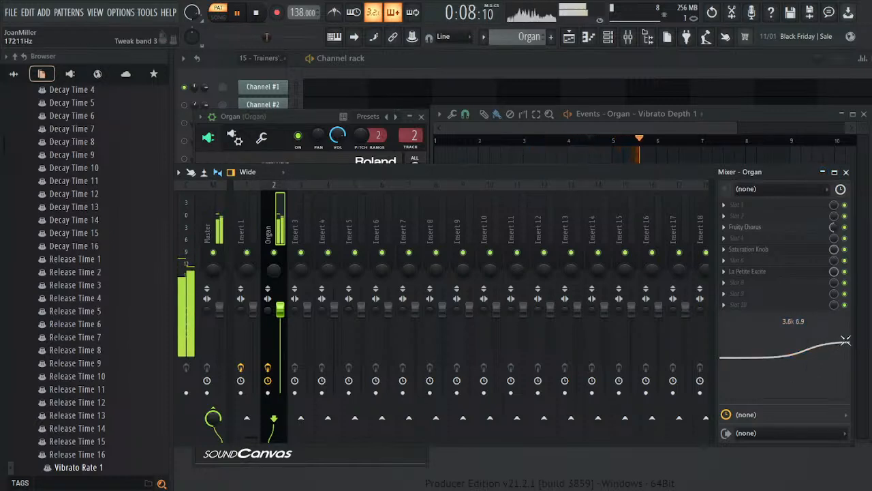
- Close the mixer, the Vibrato Depth event editor and the Organ instrument window, and stop playback
click(846, 172)
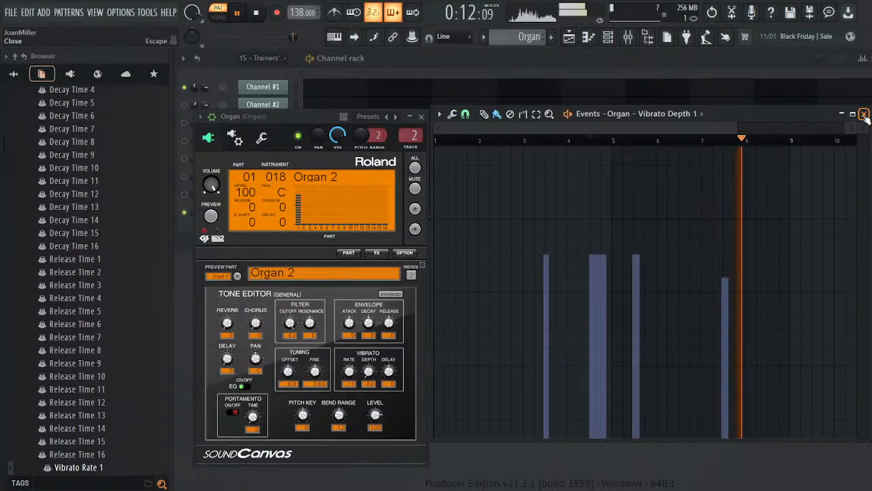
click(864, 115)
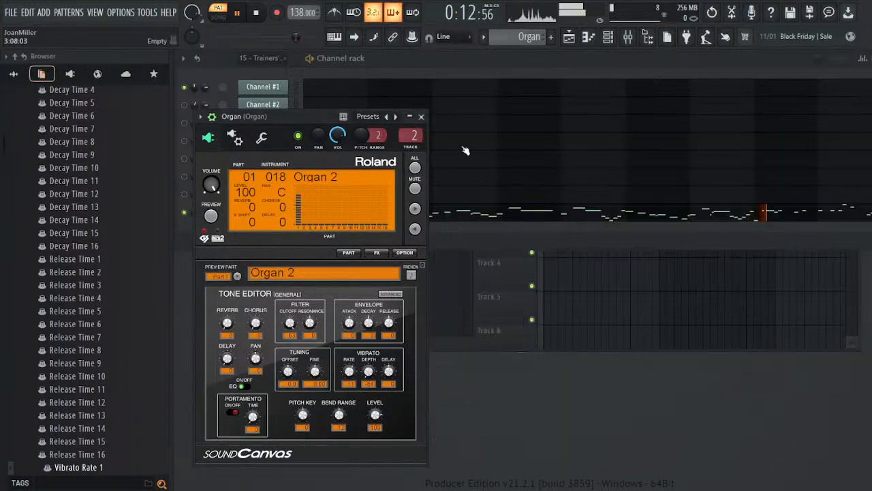
click(421, 116)
click(256, 13)
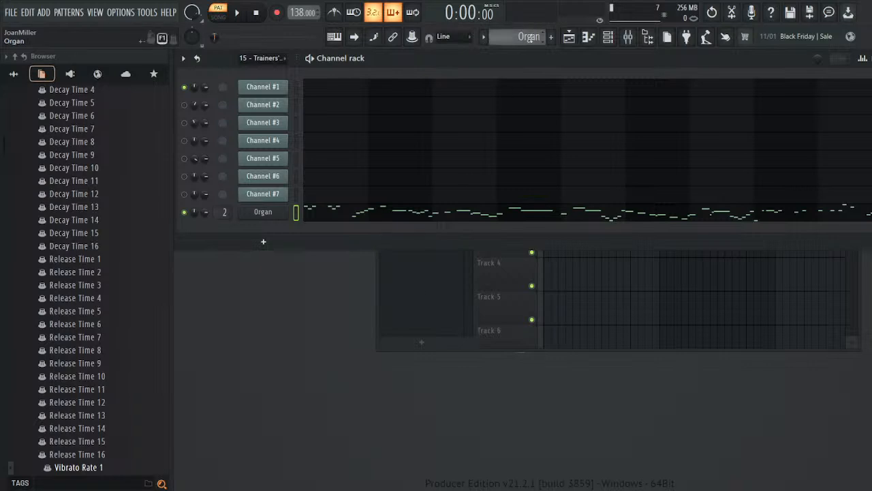
- Unmute Channel #2, play the original pattern to hear it, close the Slap Bass 1 instrument window and stop playback
scroll(529, 38, up, 1)
click(184, 104)
click(238, 11)
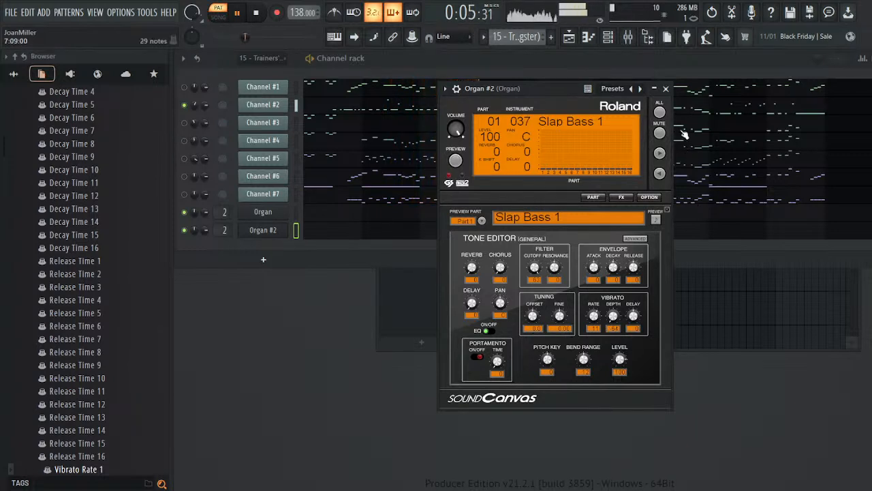
click(666, 89)
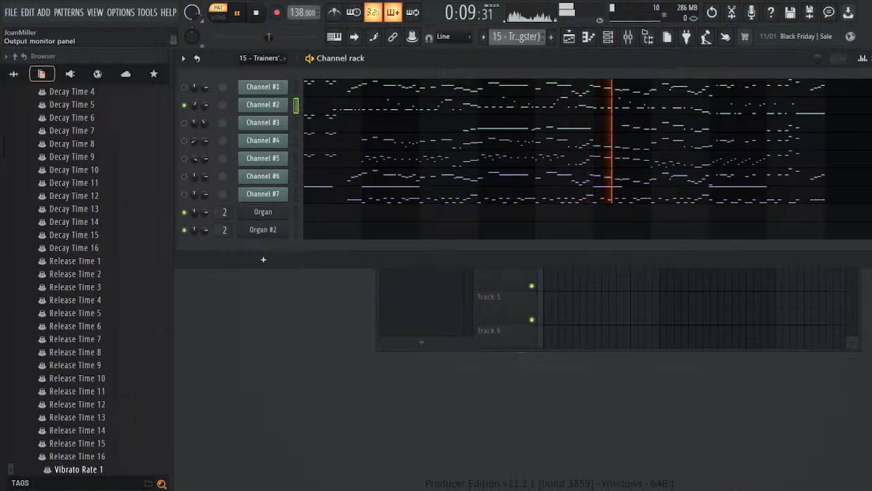
key(space)
- Create a new pattern named Slap Bass and paste Channel #2's notes into the Organ #2 piano roll
scroll(514, 37, down, 1)
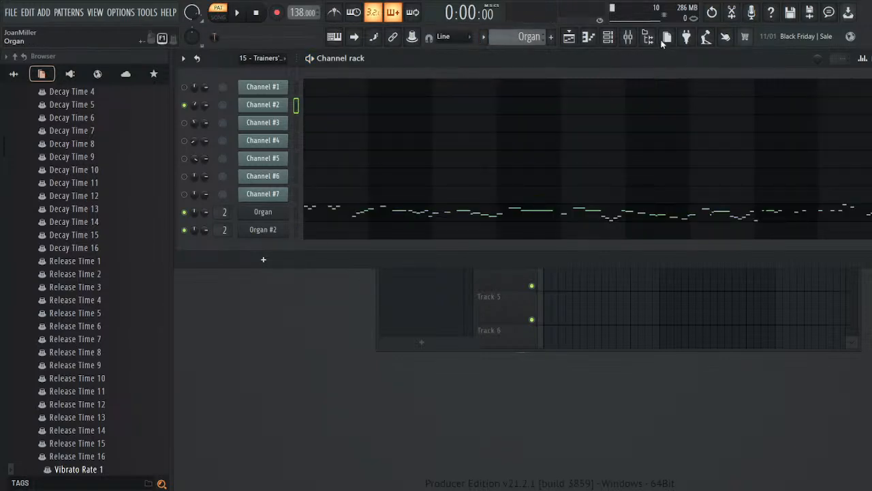
key(F4)
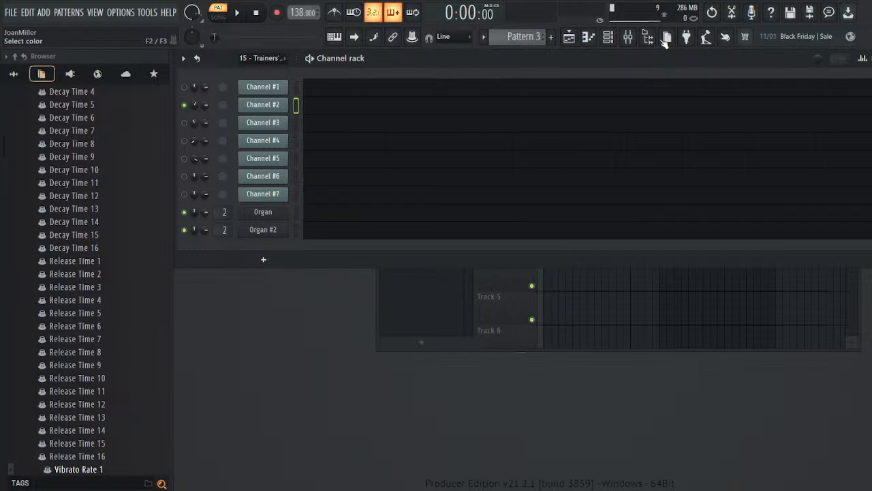
click(667, 38)
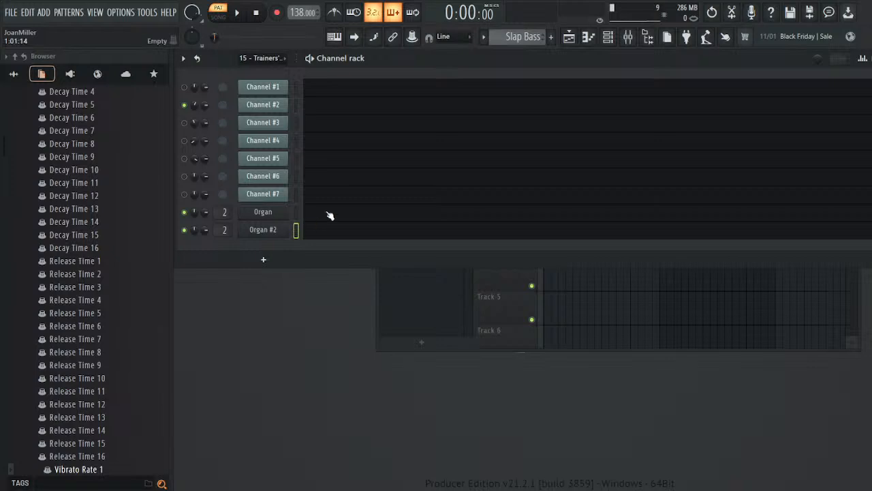
click(365, 229)
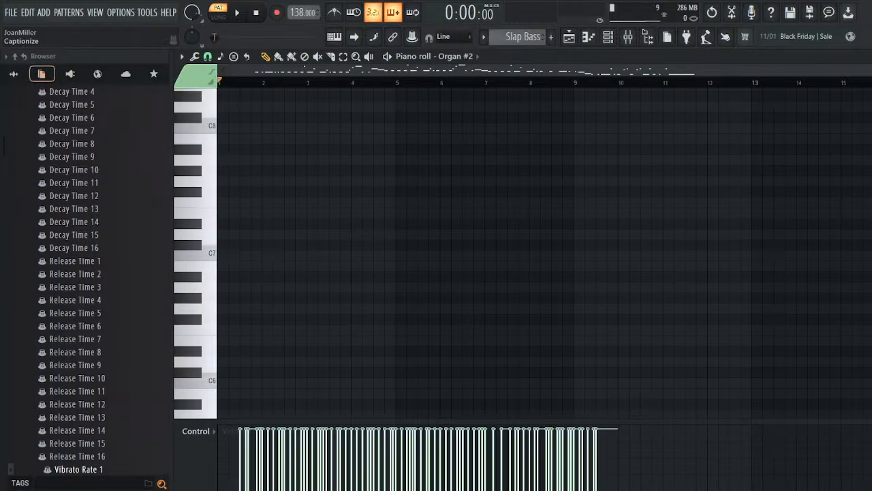
key(Escape)
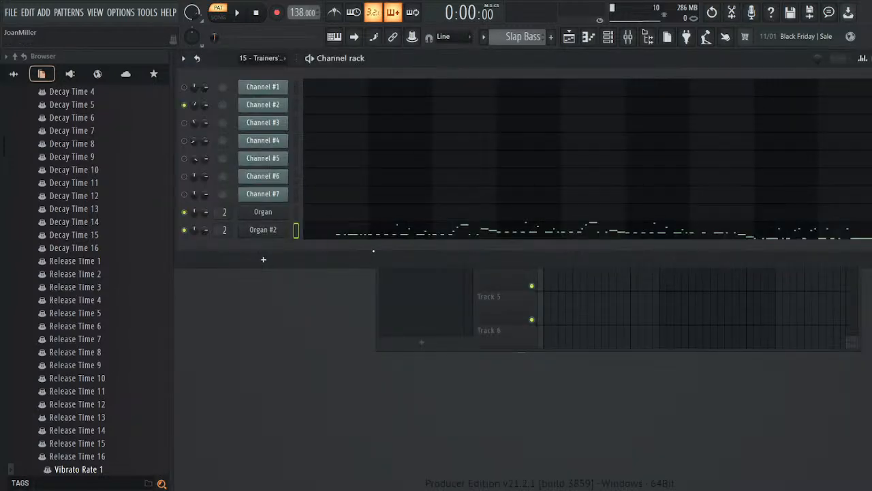
- Rename the Organ #2 channel as Slap Bass, route it to mixer track 3 named Slap Bass, and play the pattern
click(263, 230)
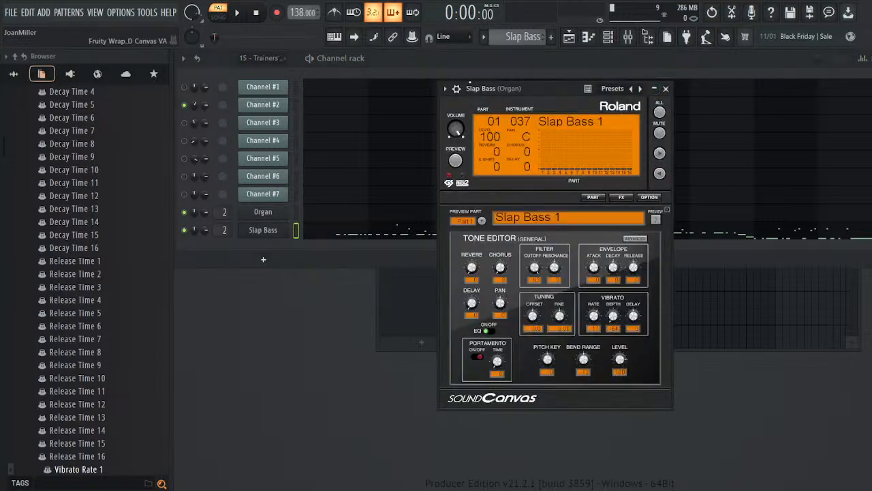
click(445, 89)
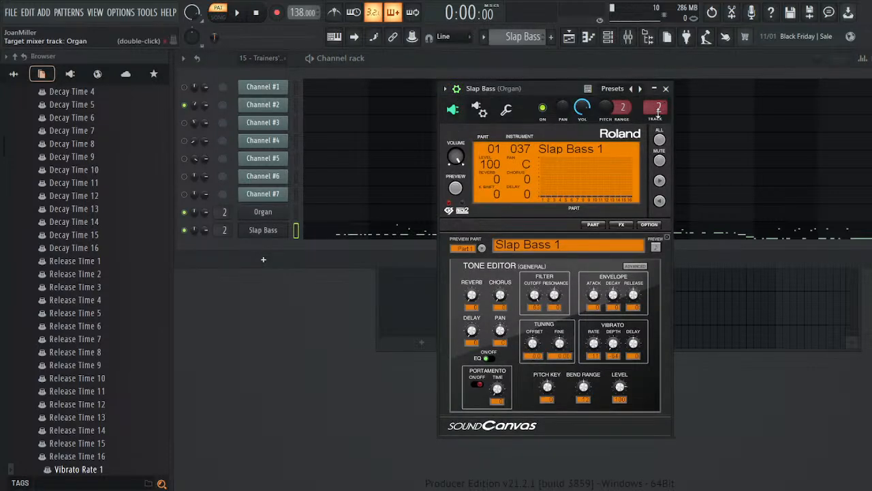
key(ctrl+l)
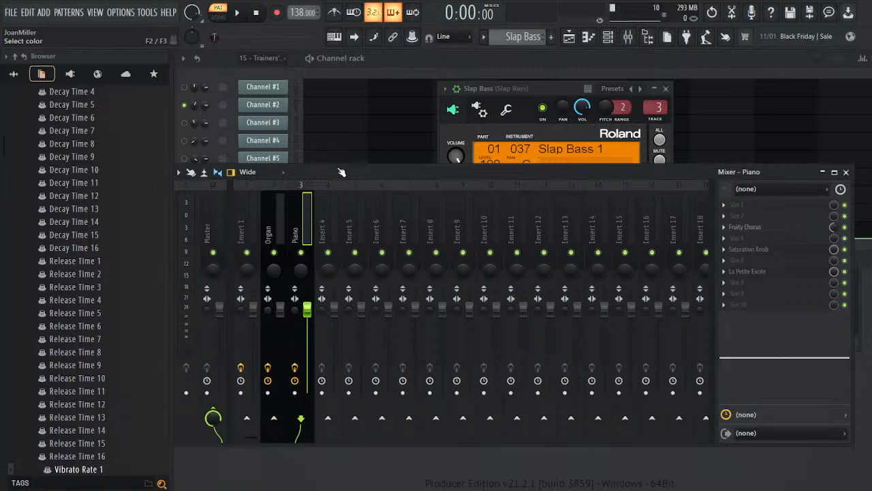
key(Return)
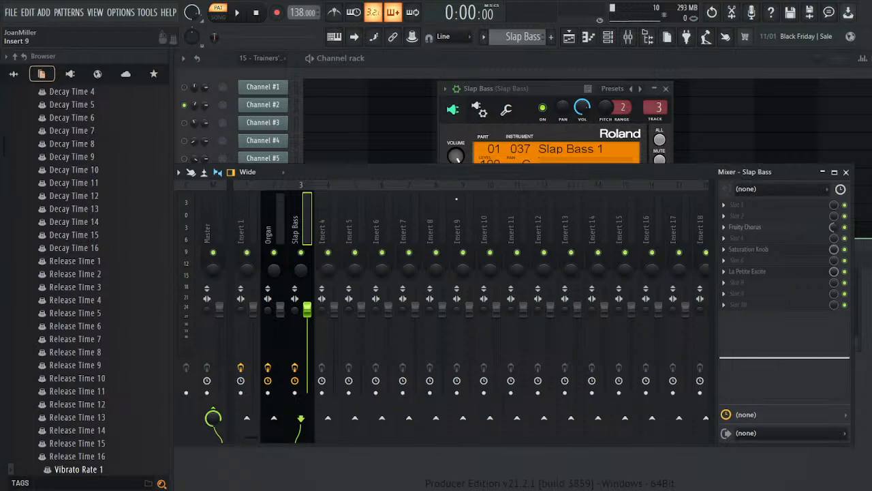
click(846, 172)
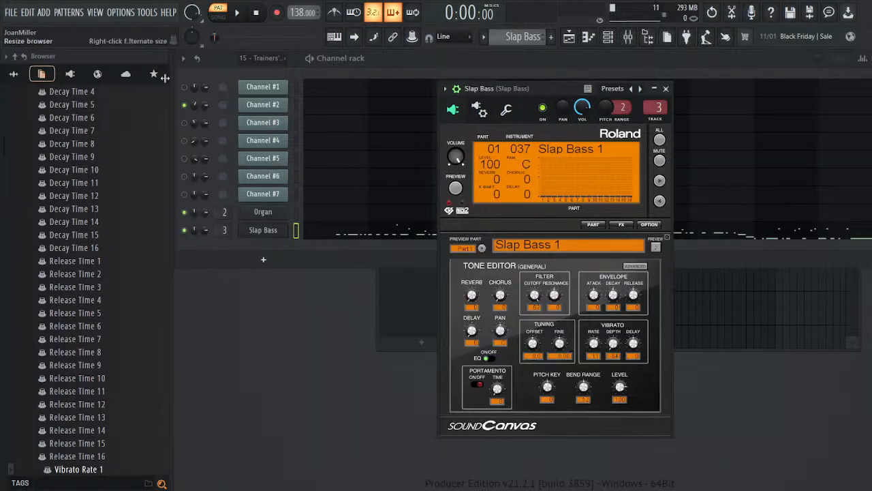
click(238, 20)
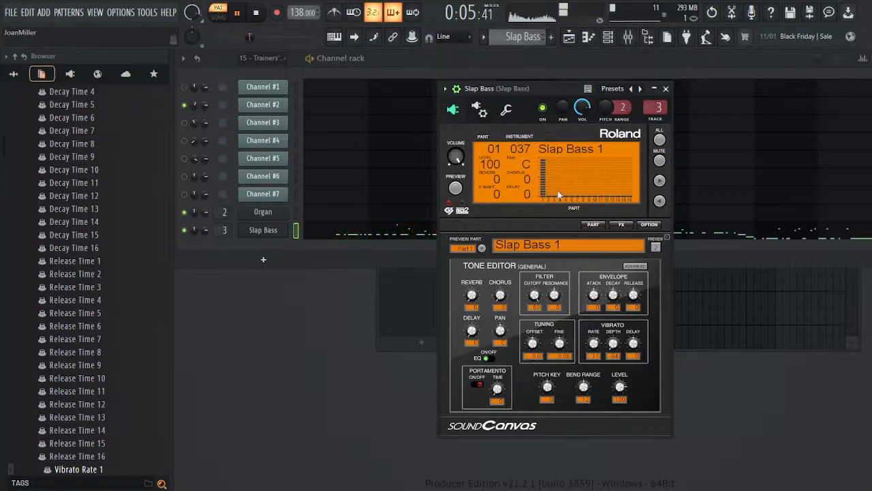
- Close the Slap Bass instrument window, play the Organ pattern briefly and stop playback
click(666, 89)
key(space)
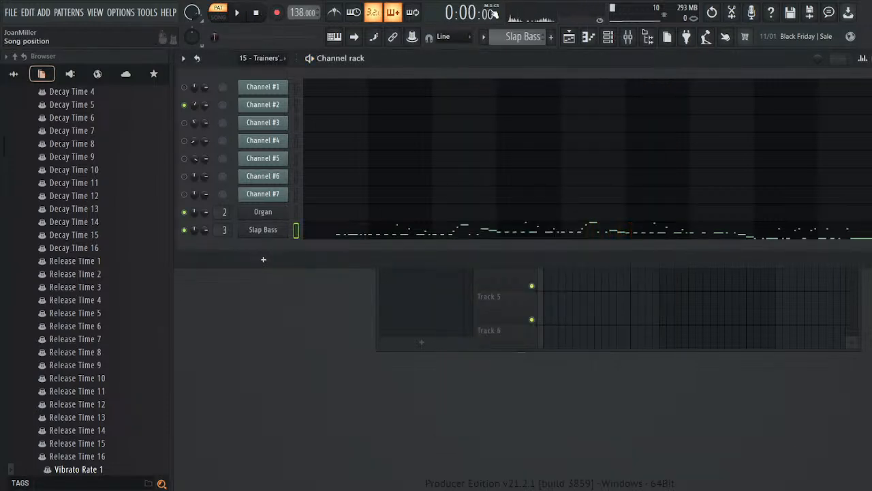
scroll(520, 37, up, 1)
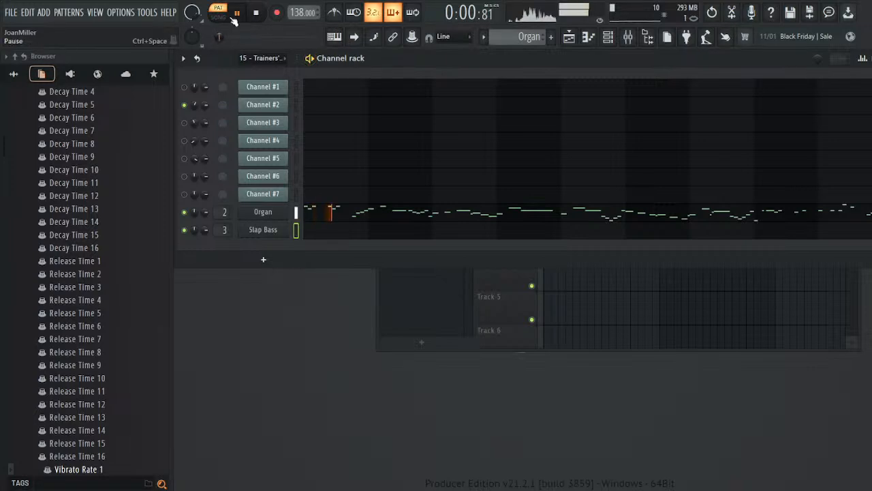
click(257, 13)
- Compare the original pattern with the Slap Bass pattern by playing both, stop playback and return to the original pattern
scroll(511, 38, up, 1)
click(238, 15)
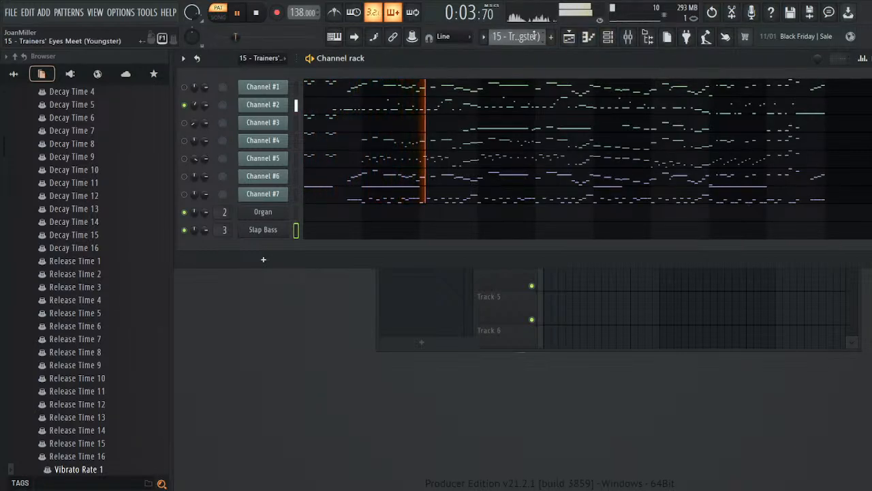
key(KP_Add)
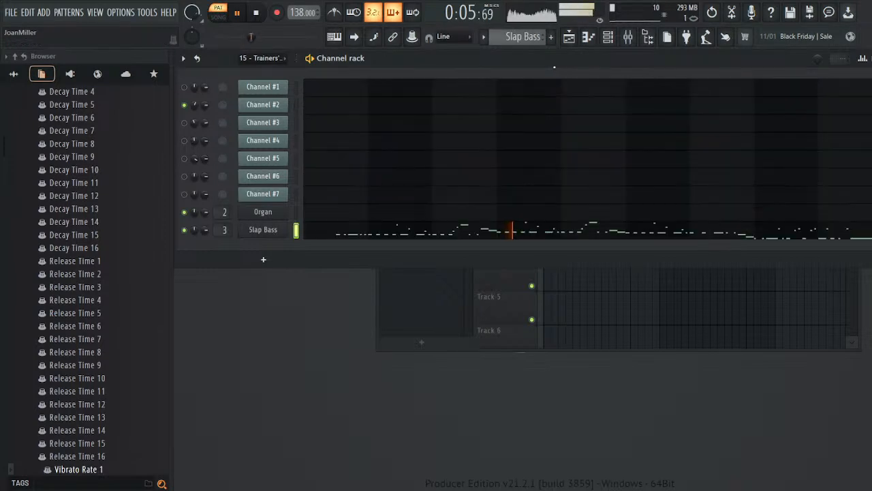
click(254, 13)
scroll(530, 34, down, 1)
scroll(530, 34, up, 2)
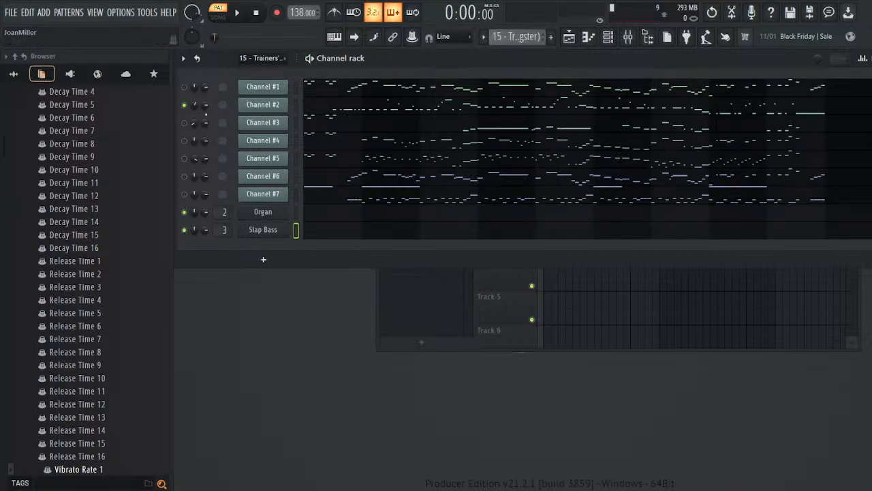
- Check Channel #2's panning and volume events and set the Slap Bass channel's panning to 12% right
click(210, 125)
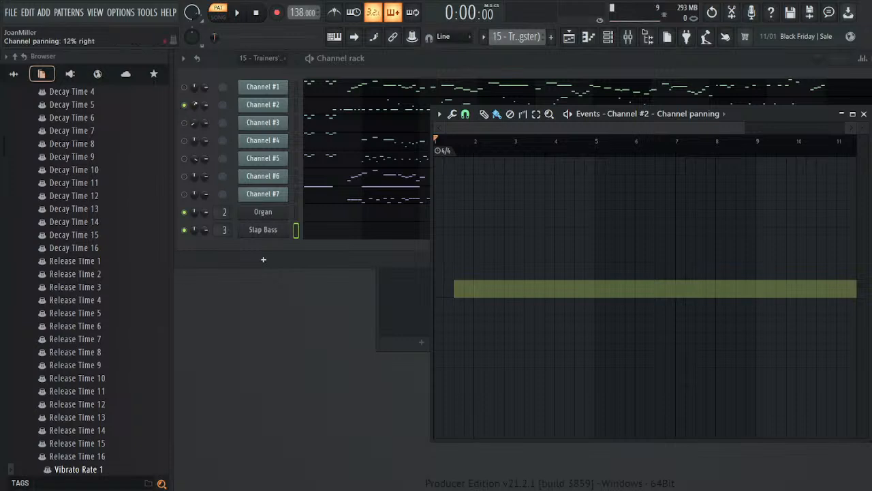
click(196, 105)
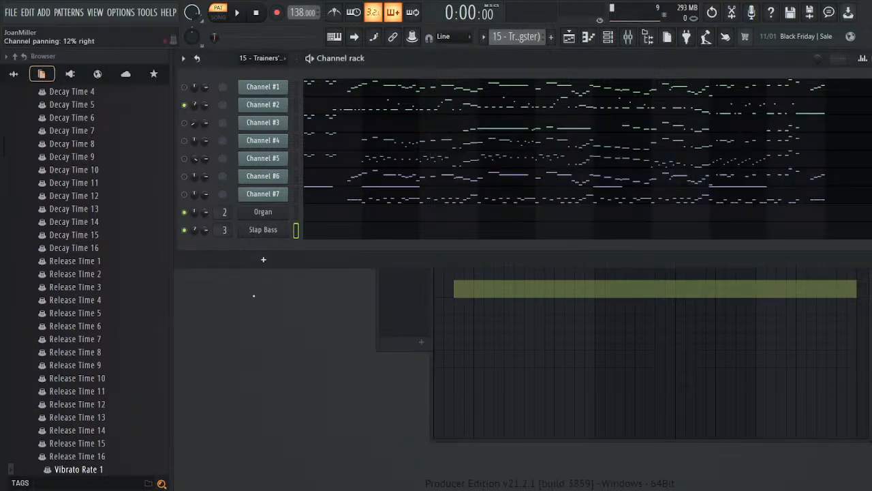
click(212, 126)
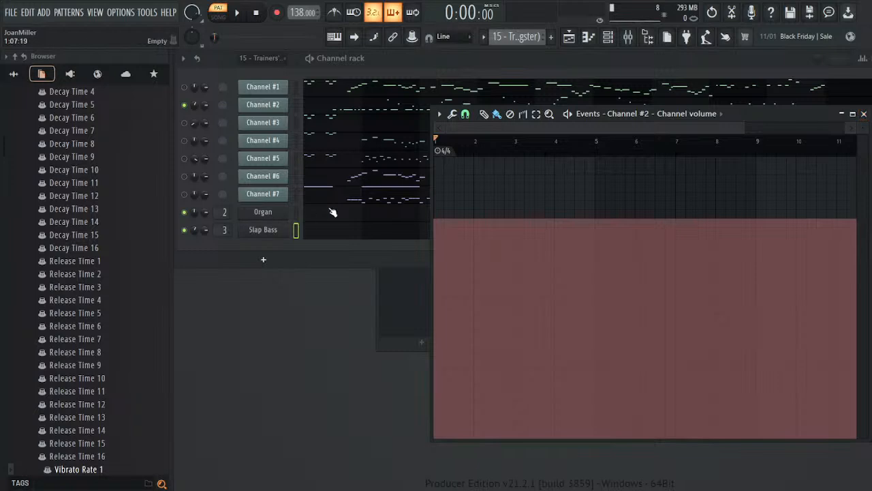
click(864, 113)
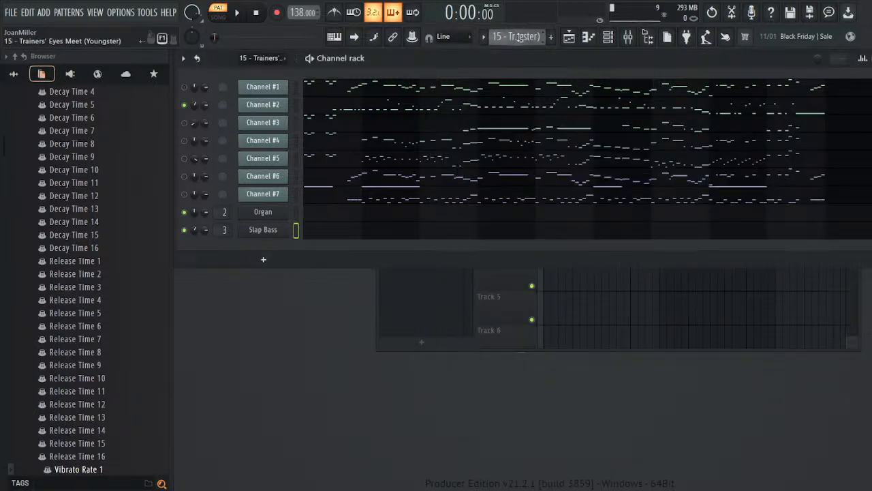
- Examine Channel #2's MIDI Out controller settings in the original pattern and close its window
scroll(518, 38, down, 1)
scroll(517, 38, down, 1)
scroll(517, 36, up, 2)
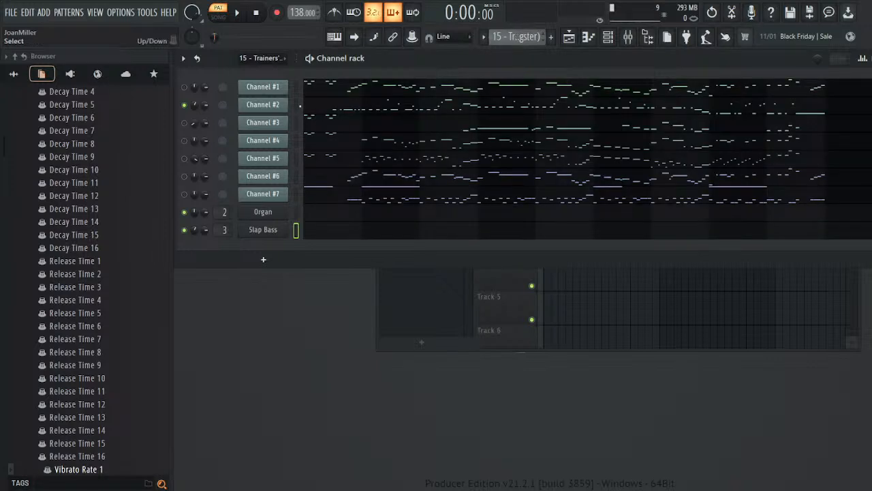
click(275, 105)
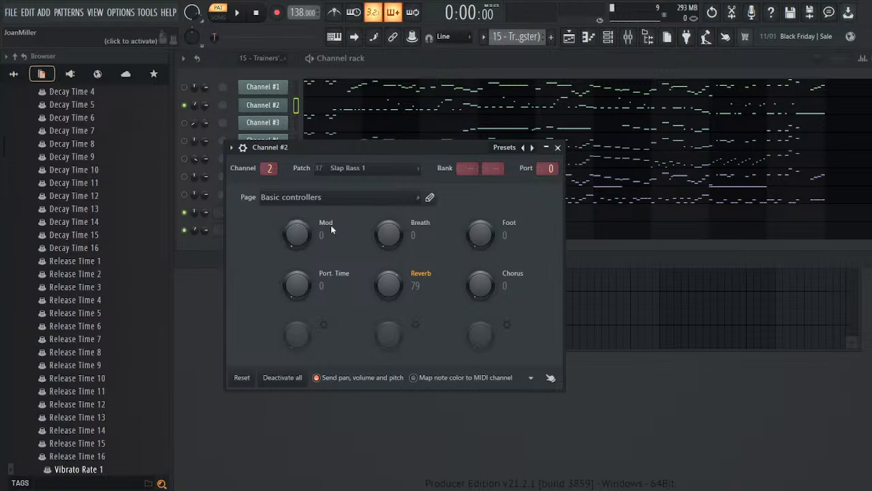
click(558, 147)
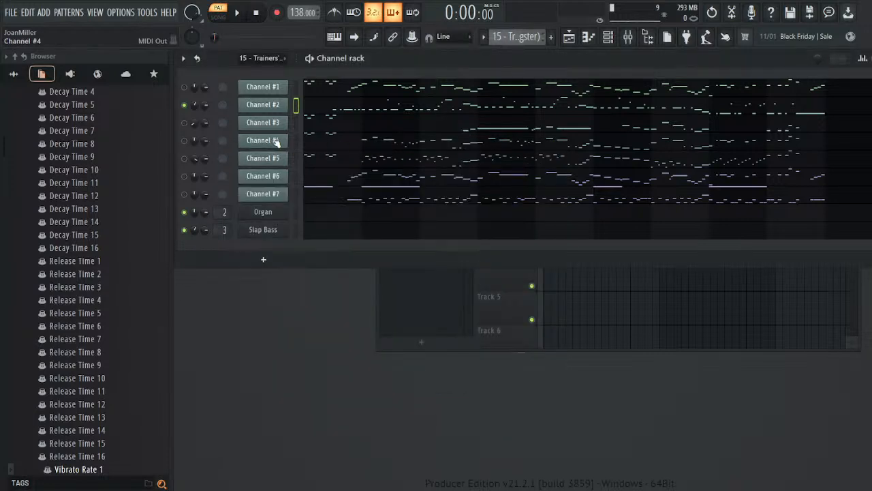
- Mute Channel #2, enable Channel #3, and play the original pattern while checking Channel #3's patch and channel settings
click(184, 105)
click(237, 13)
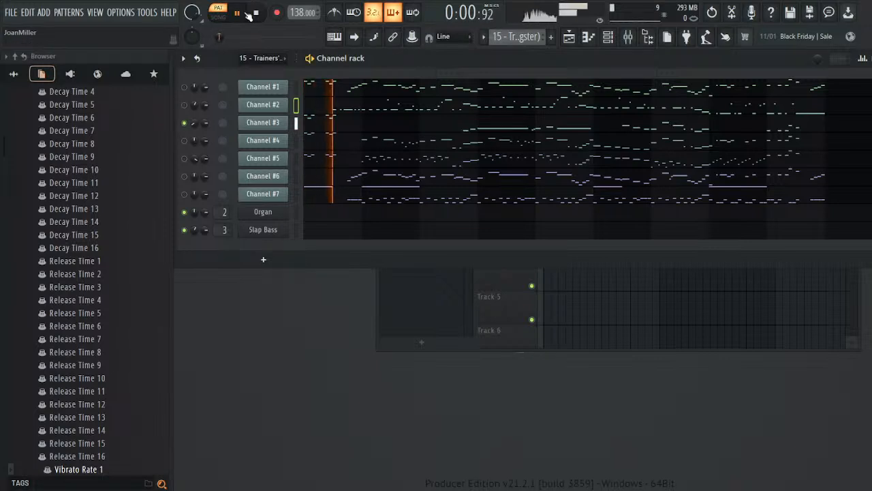
click(270, 122)
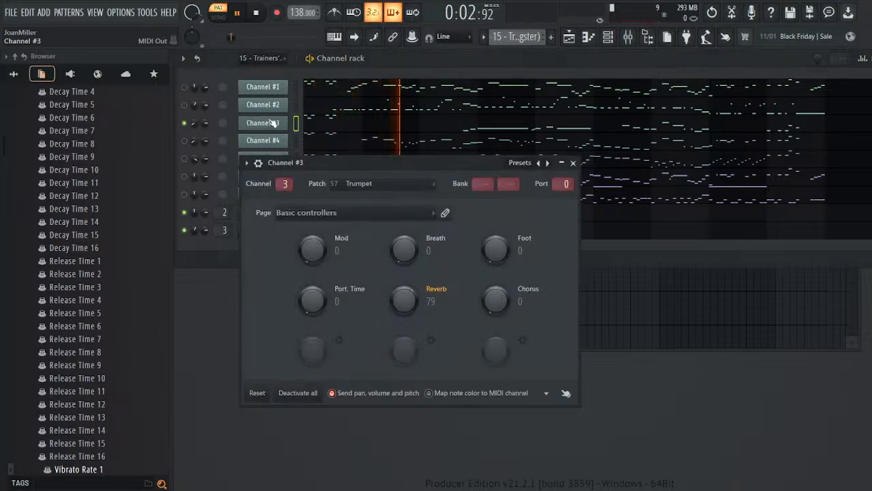
click(270, 122)
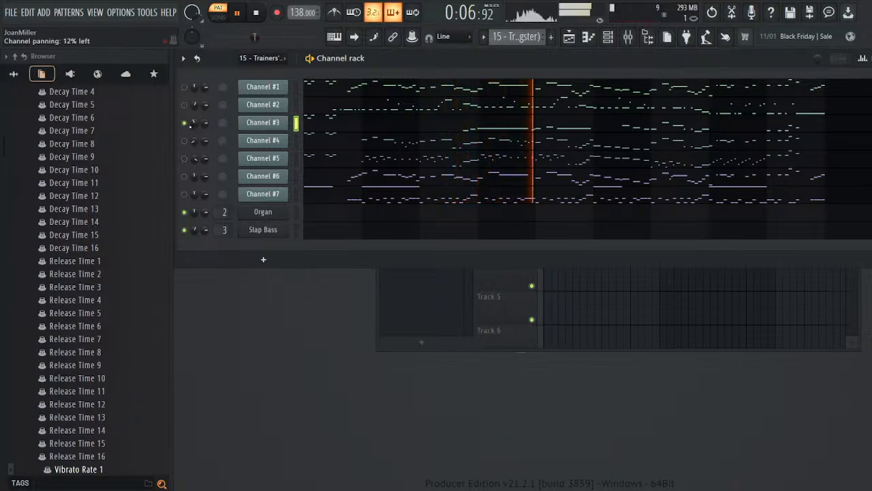
drag(205, 124, 207, 133)
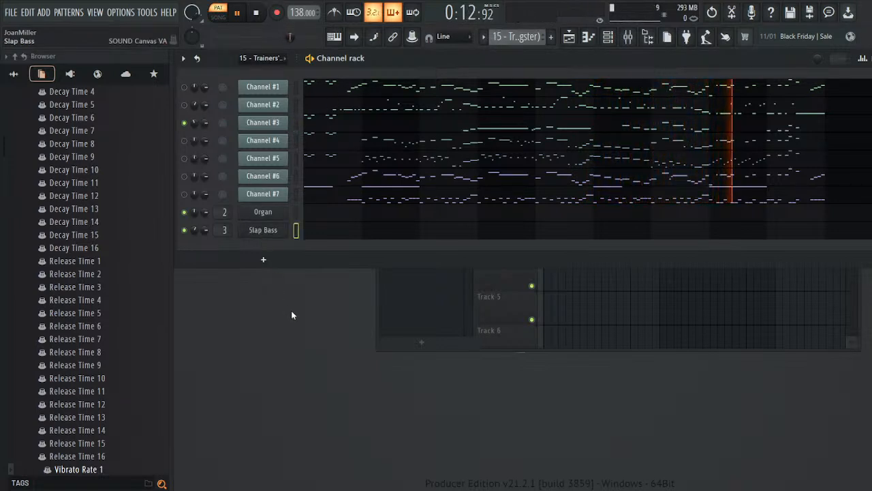
- Clone the Slap Bass channel, rename the clone as Trumpet and route it to mixer track 4 named Trumpet
key(alt+c)
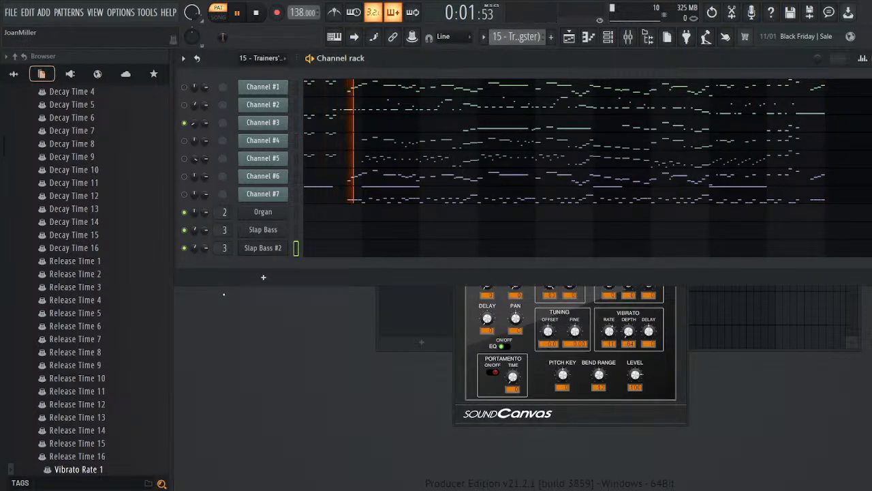
click(255, 12)
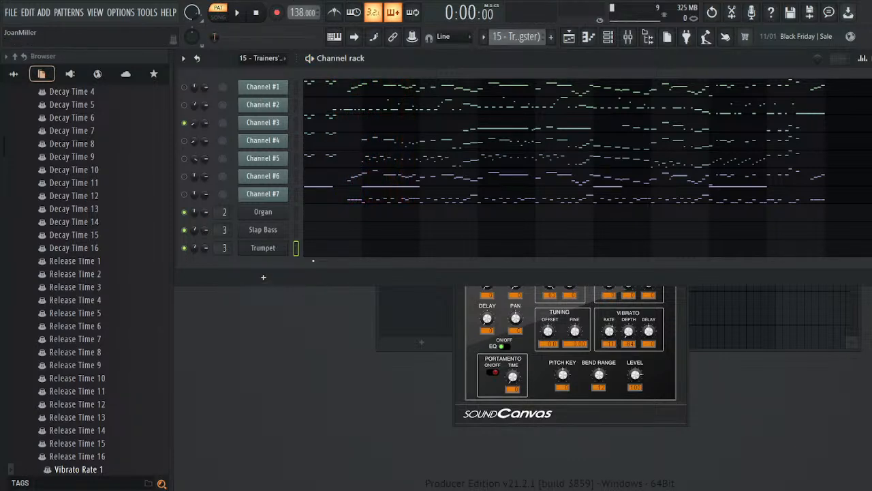
click(272, 251)
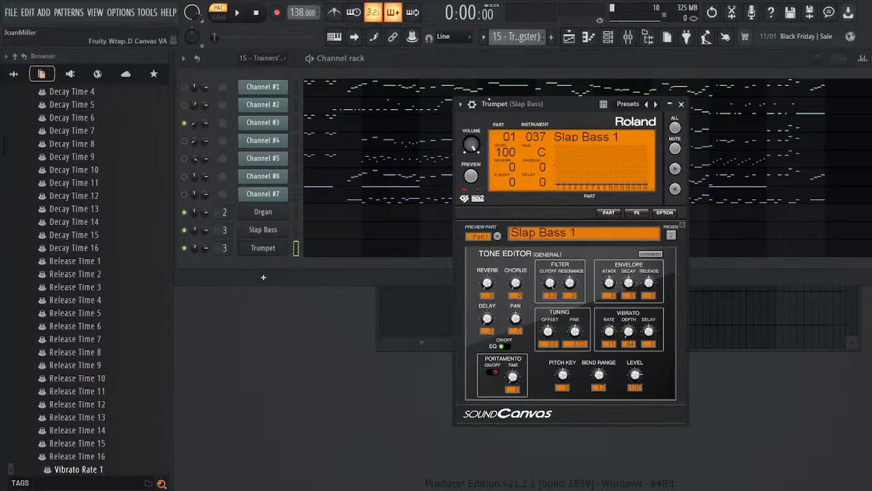
click(472, 104)
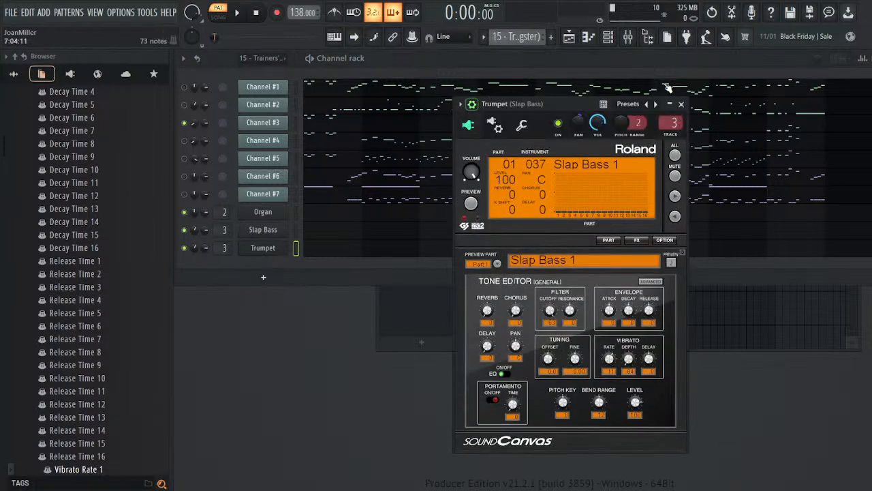
double_click(673, 136)
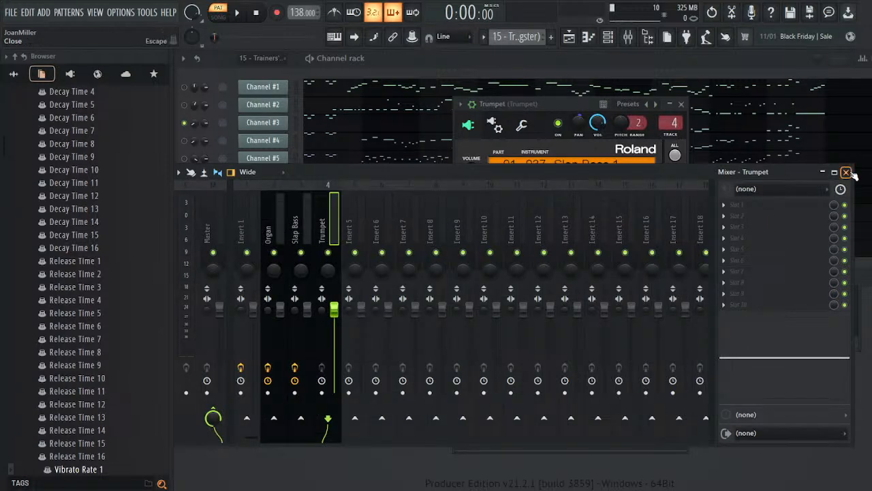
click(845, 172)
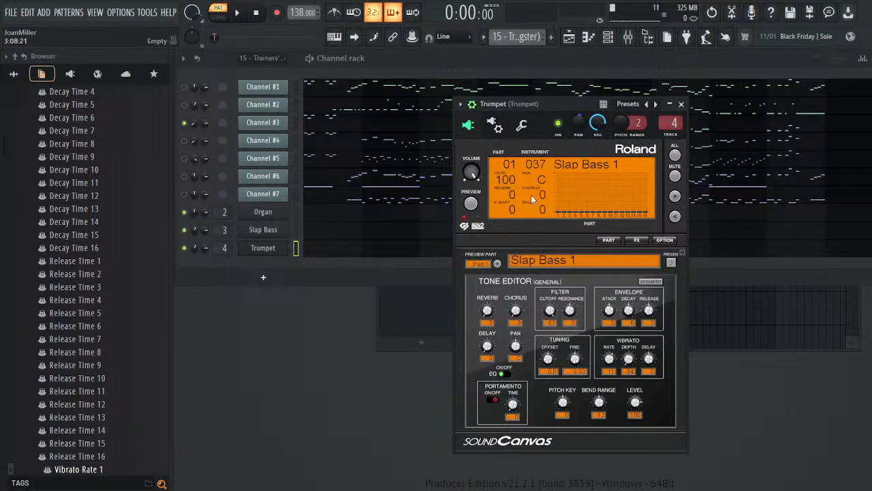
- Load Fruity Chorus, Saturation Knob and La Petite Excite on the Trumpet mixer track, then close the mixer and Trumpet instrument window
click(627, 37)
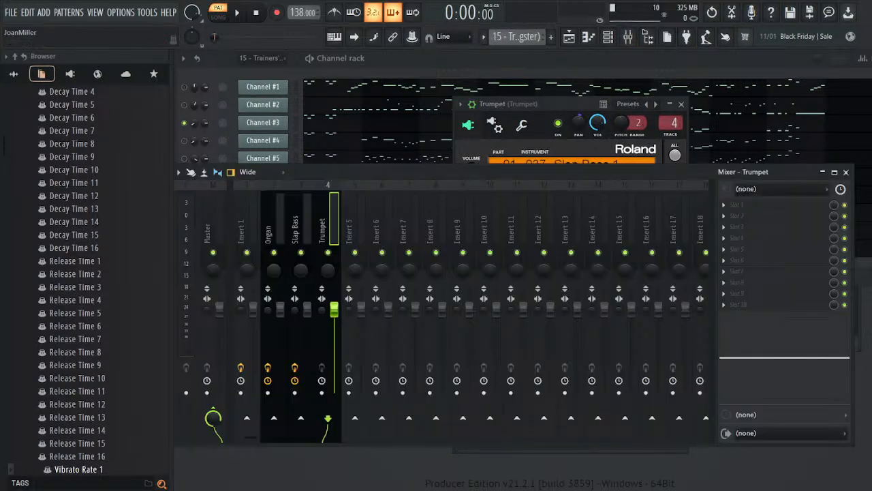
drag(334, 310, 755, 244)
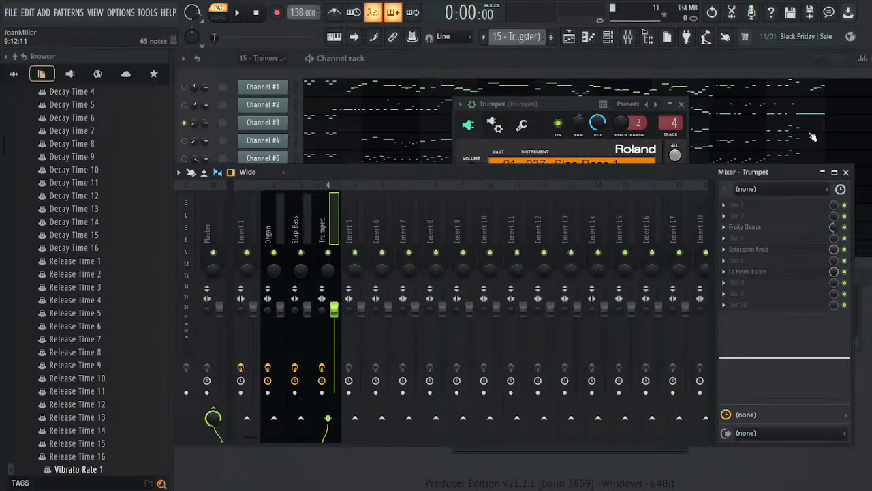
click(846, 173)
click(681, 104)
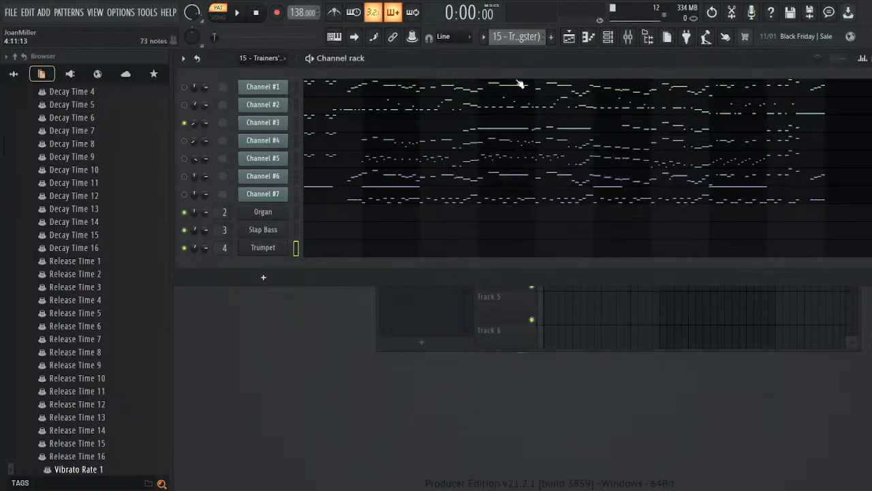
- Create a new pattern named Trumpet, paste the copied notes into the Trumpet channel, and check them in the piano roll and playback
scroll(521, 34, down, 1)
scroll(521, 33, down, 2)
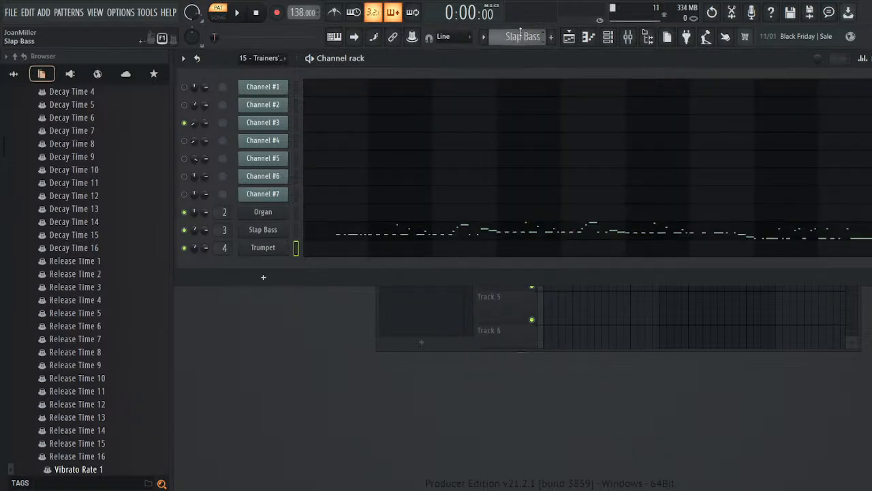
scroll(521, 34, up, 3)
scroll(521, 33, down, 3)
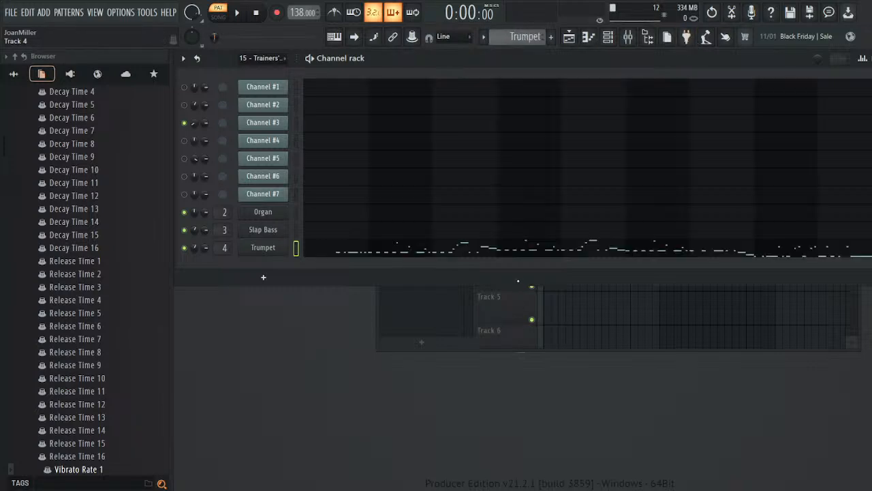
click(377, 258)
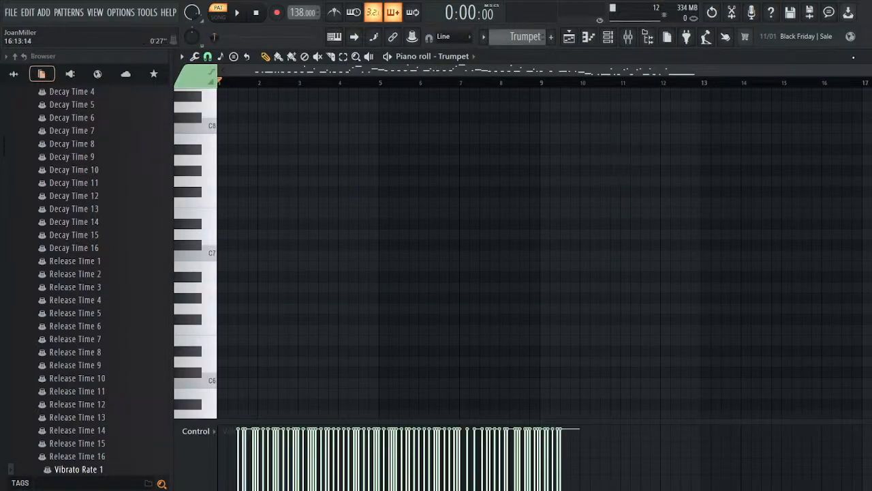
key(Escape)
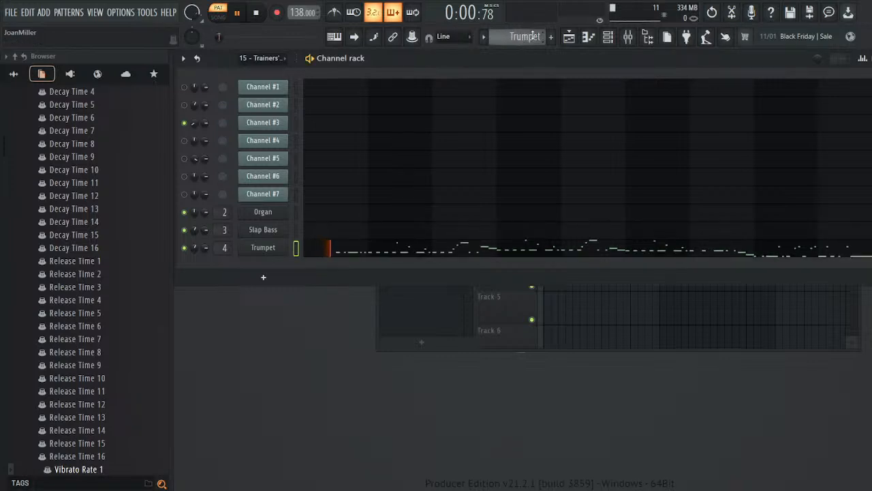
key(space)
- Replace the Trumpet channel's notes in the Trumpet pattern with Channel #3's notes from the original pattern and play it
scroll(522, 43, up, 3)
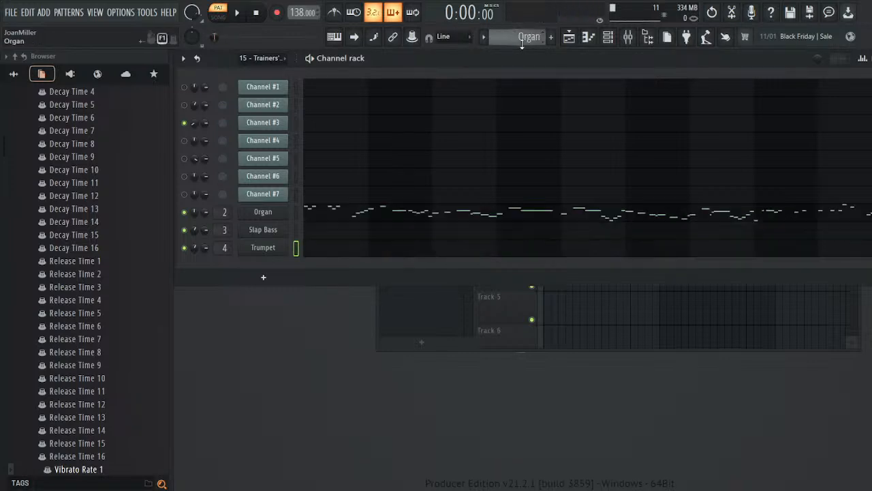
click(296, 123)
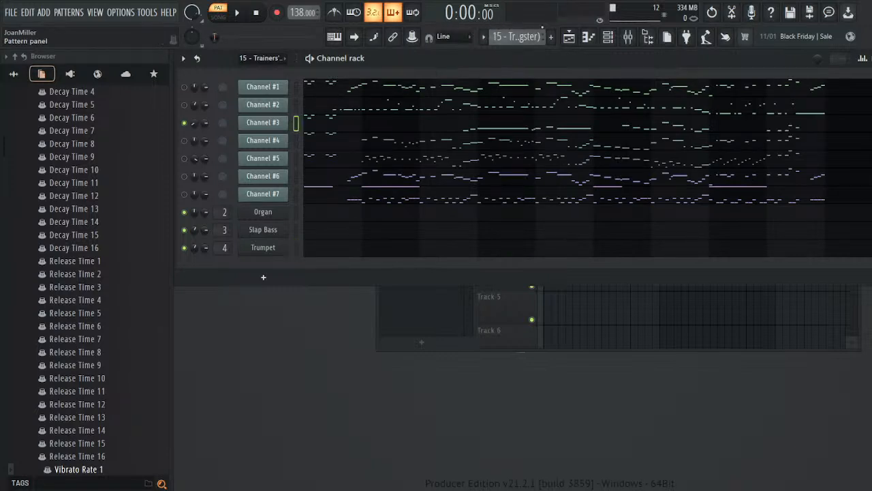
click(554, 80)
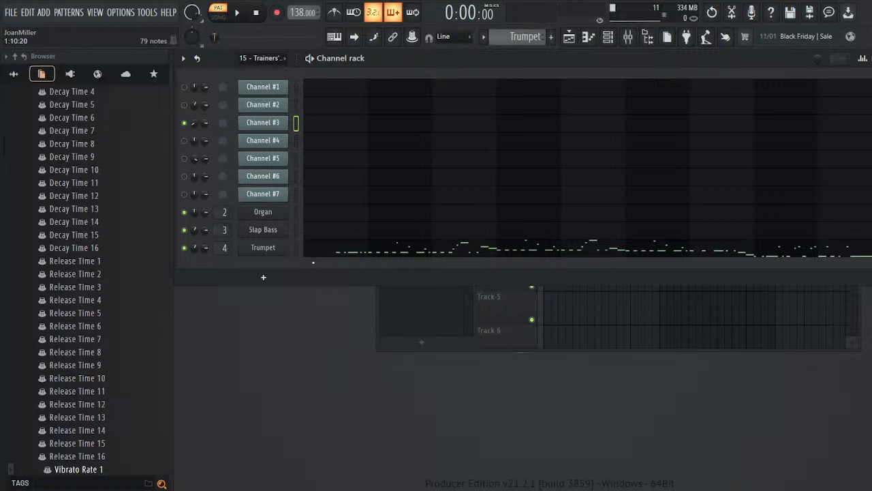
scroll(588, 248, down, 2)
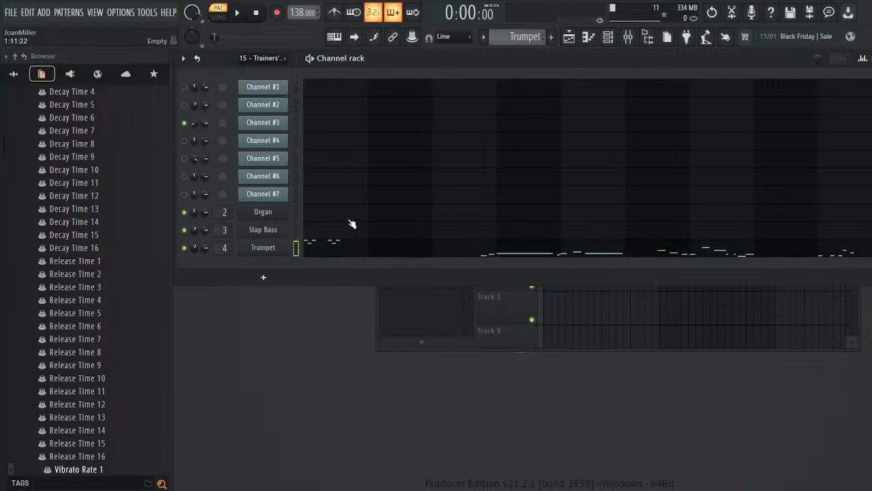
click(329, 258)
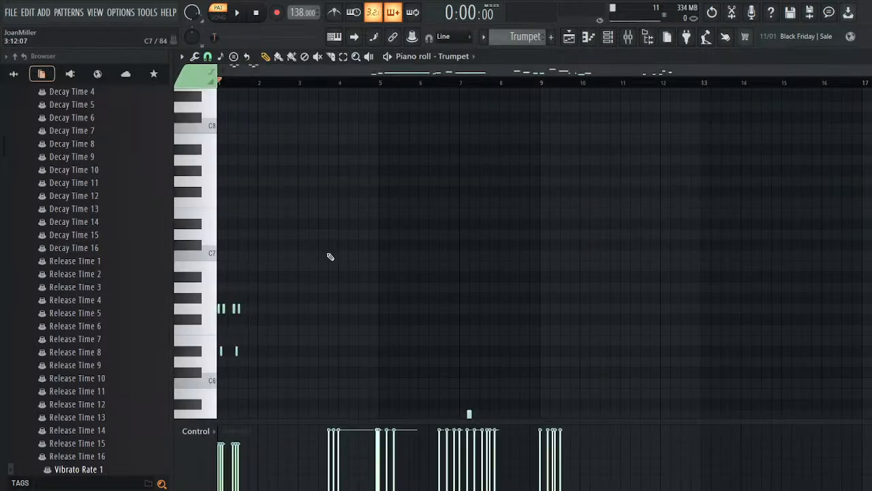
key(Escape)
key(space)
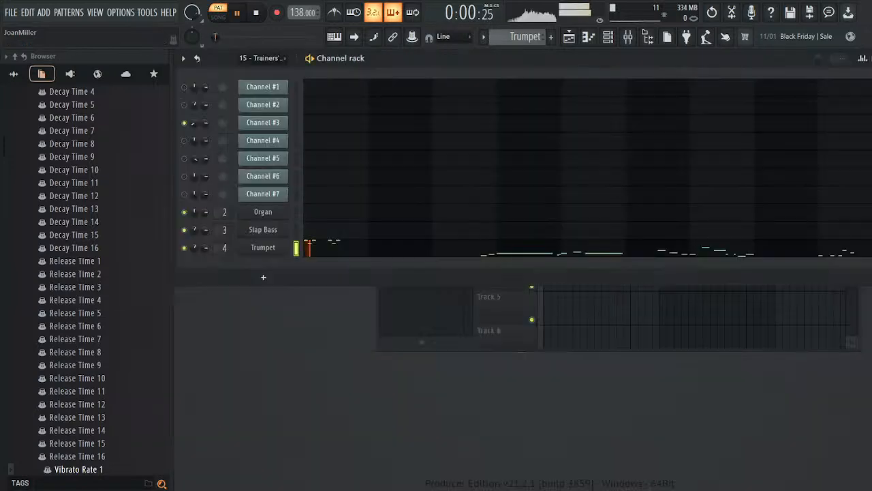
- Load the Trumpet tone in the Trumpet channel's Sound Canvas, set its envelope release to -11, close the instrument and stop playback
click(262, 247)
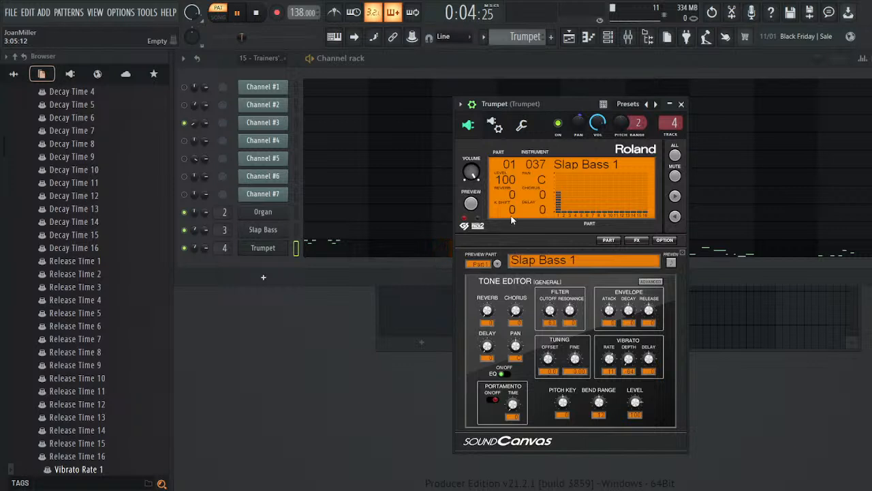
drag(530, 175, 576, 144)
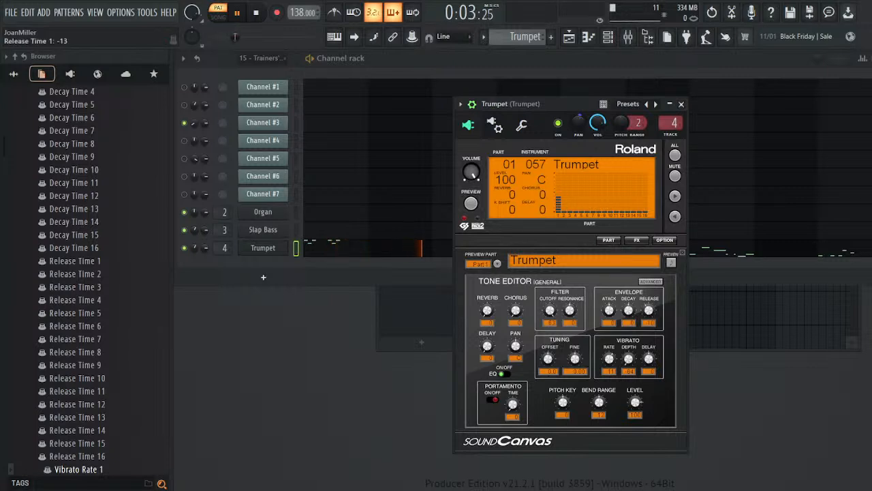
drag(649, 310, 649, 308)
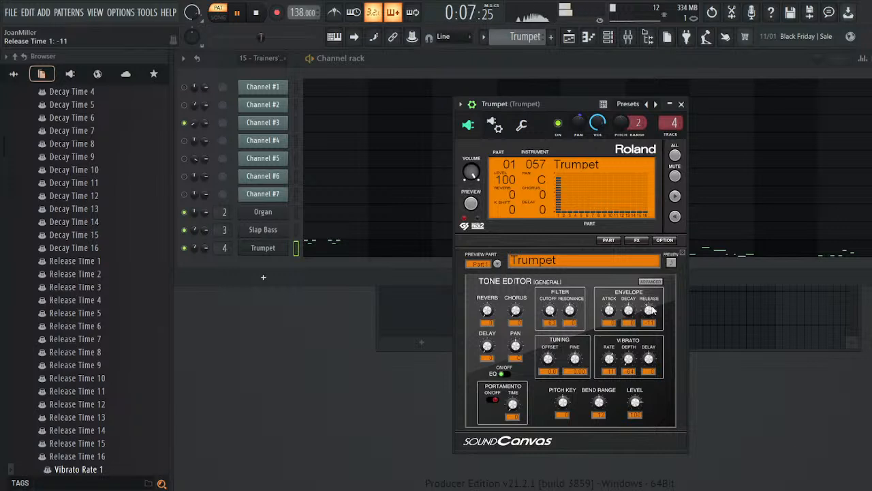
click(681, 103)
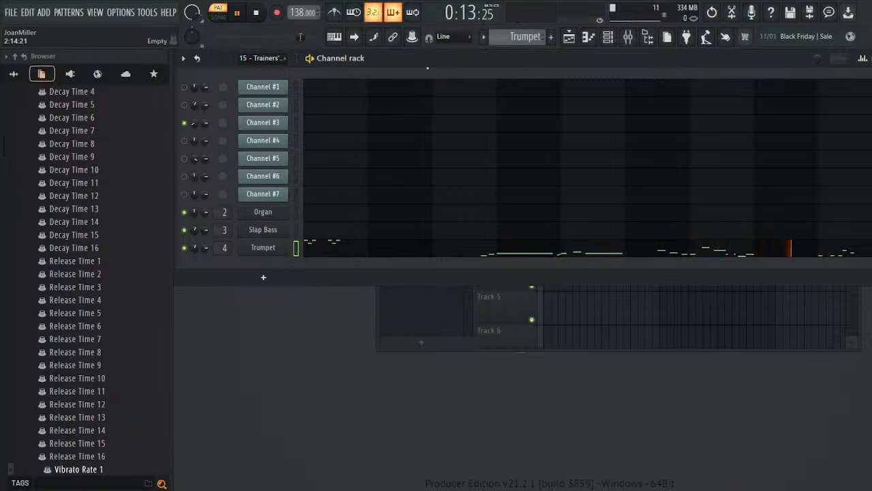
key(space)
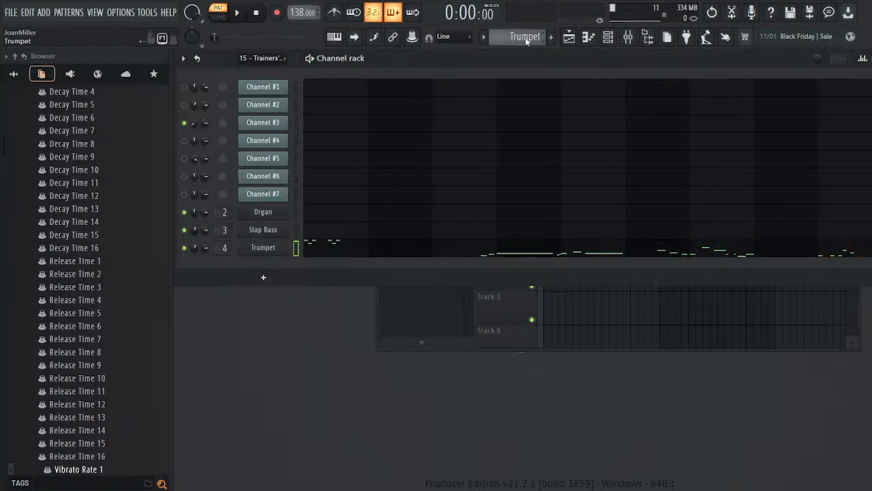
- Copy Channel #3's panning events from the original pattern into the Trumpet channel's panning events in the Trumpet pattern
click(566, 44)
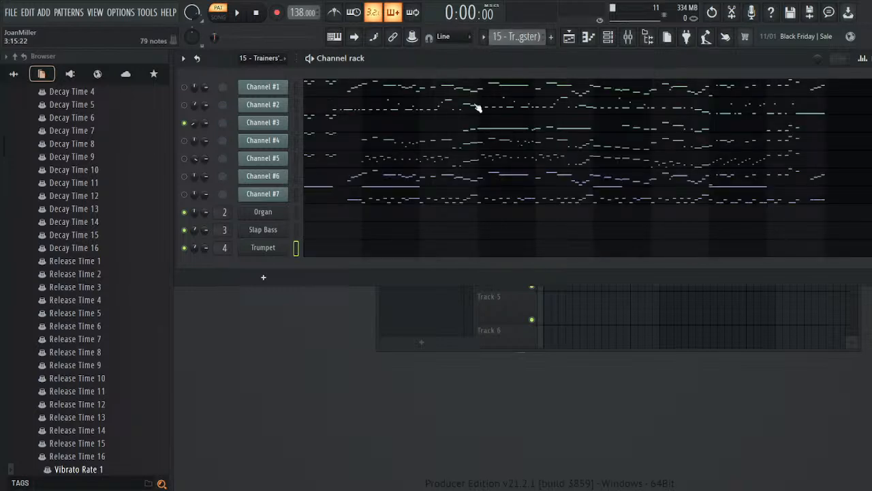
click(223, 149)
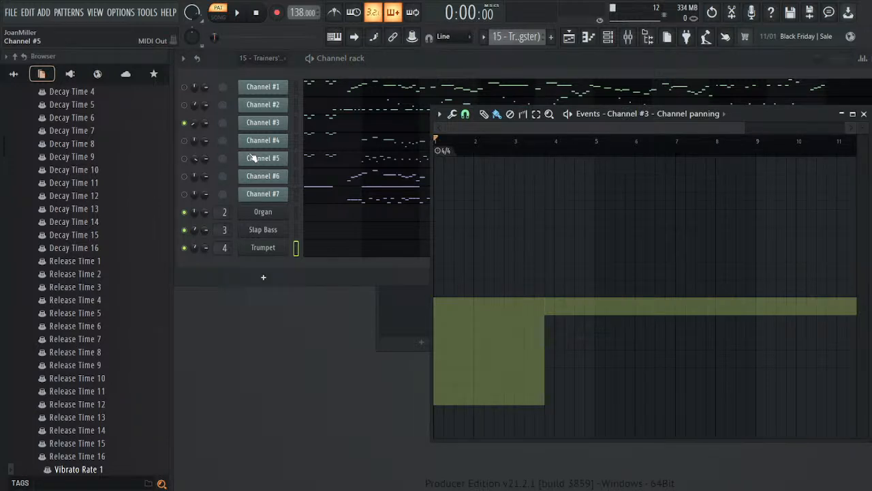
click(555, 87)
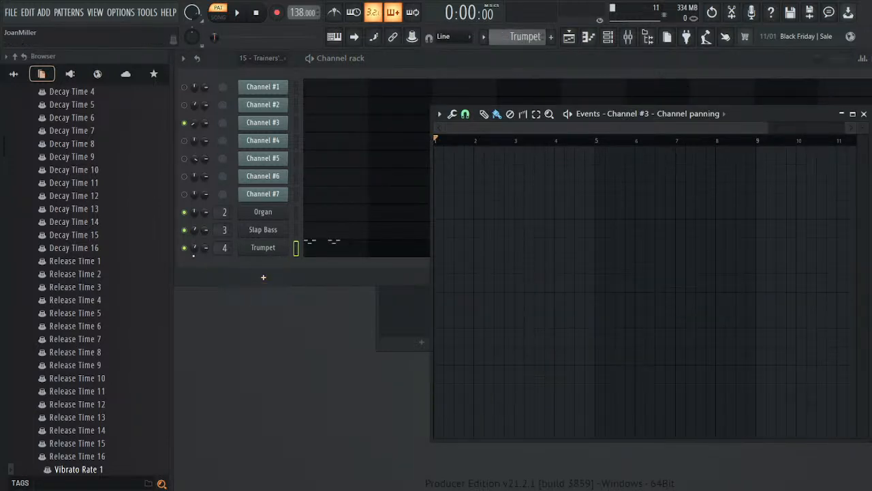
right_click(195, 248)
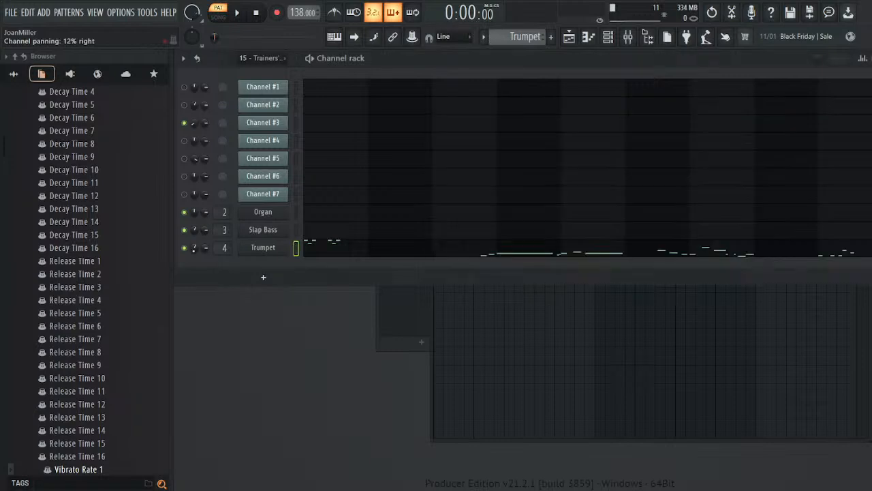
click(240, 278)
- Copy Channel #3's volume events from the original pattern into the Trumpet channel's volume events in the Trumpet pattern
click(536, 39)
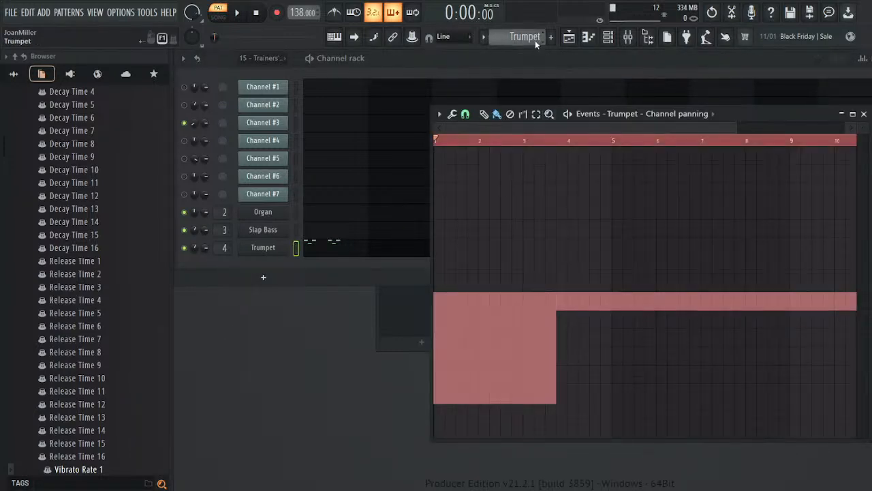
click(563, 51)
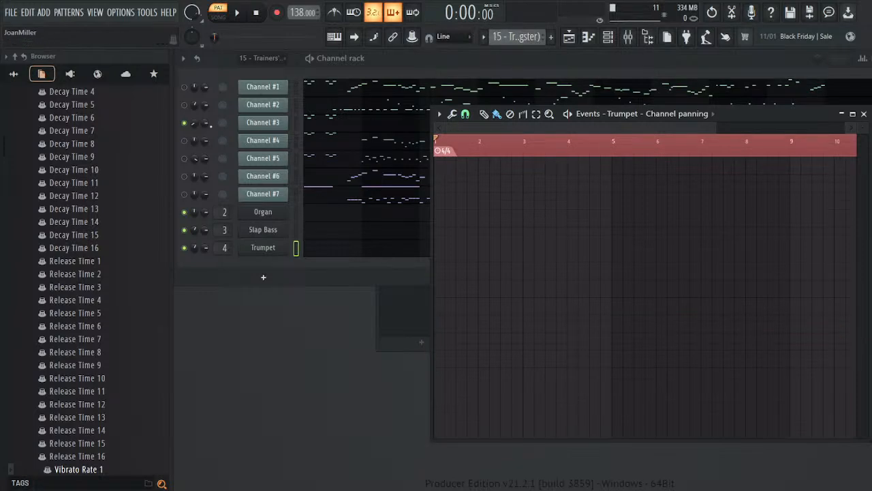
right_click(204, 123)
click(226, 144)
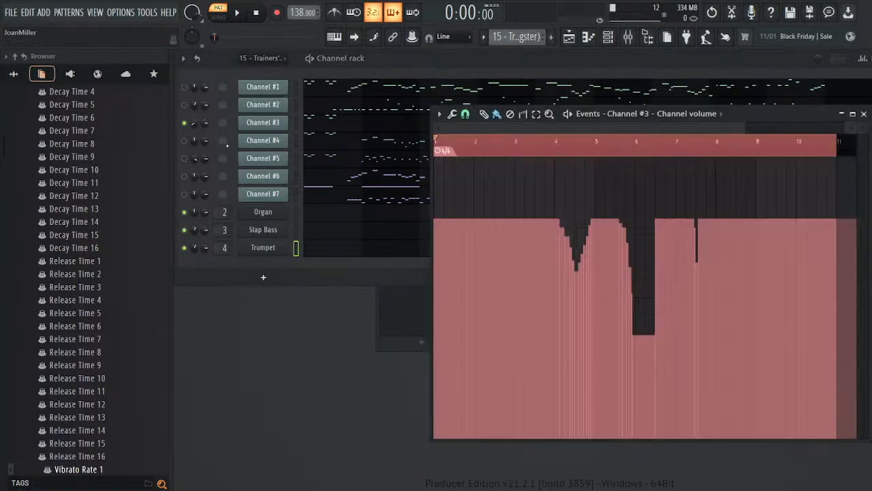
click(548, 75)
scroll(528, 39, down, 1)
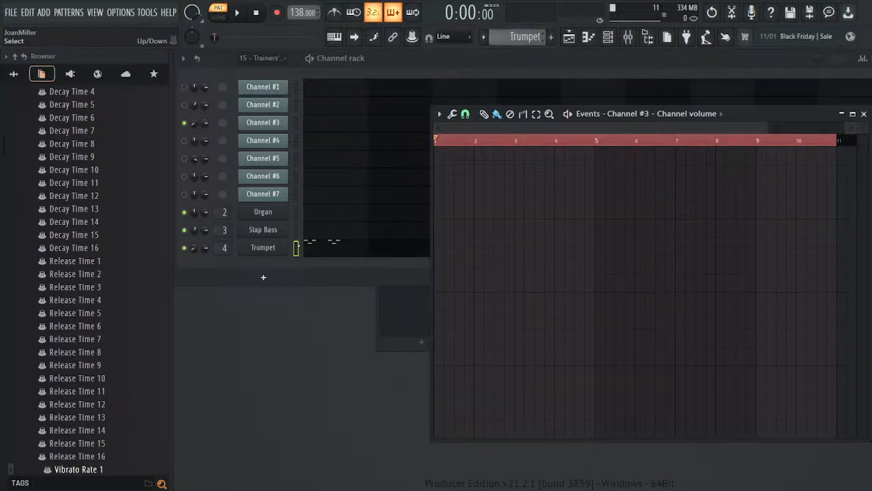
click(204, 248)
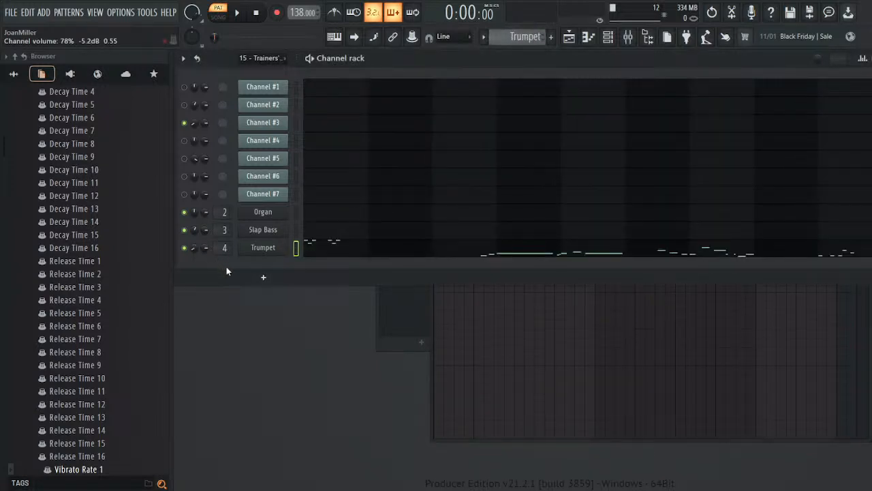
click(226, 267)
key(ctrl+v)
- Play the Trumpet pattern and close the event editor and the playlist
key(space)
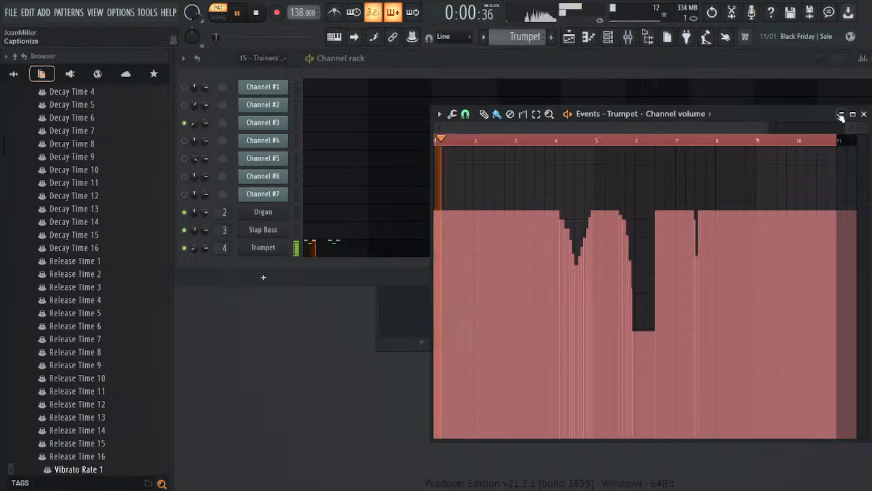
click(864, 114)
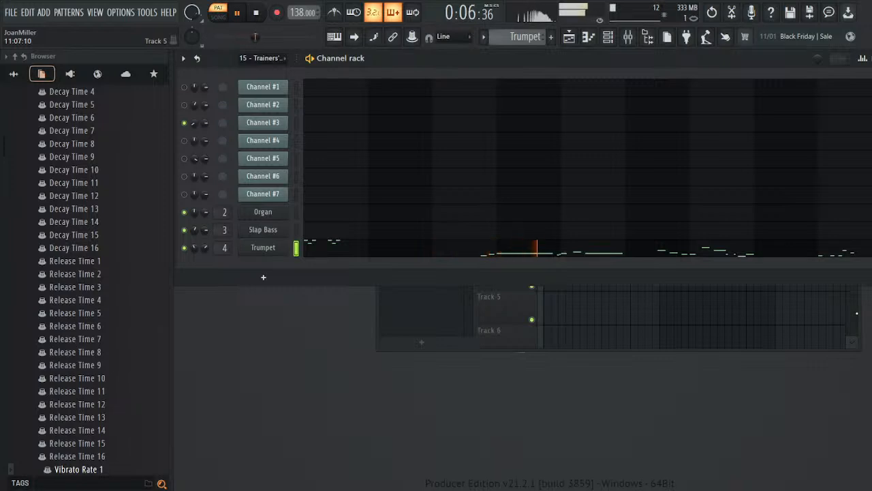
click(859, 312)
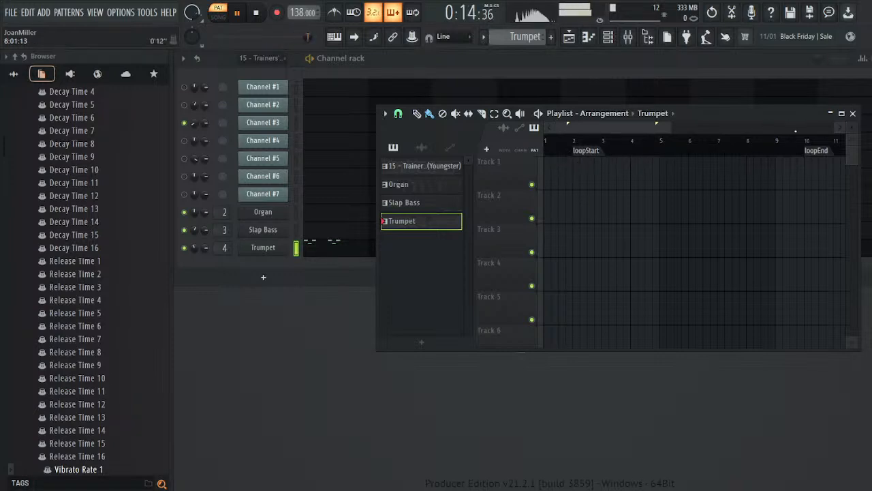
key(space)
click(852, 113)
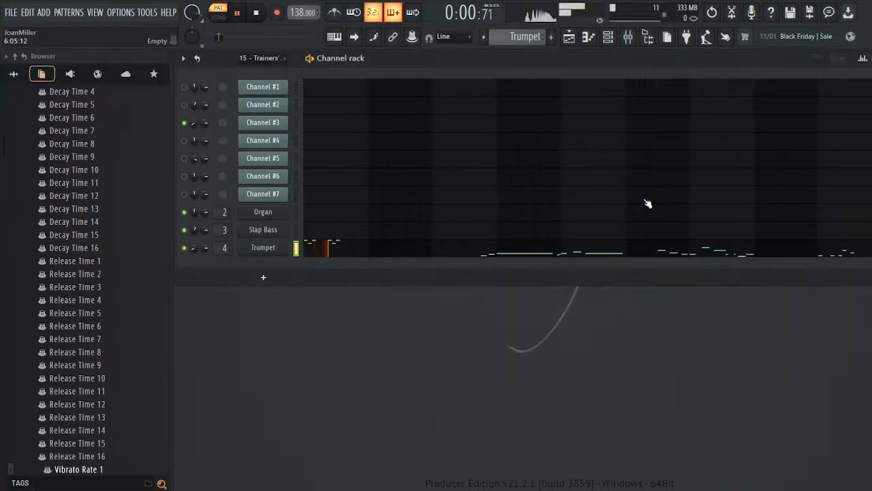
- Return to the original pattern, mute Channel #3, enable Channel #4 and listen to its part
scroll(525, 37, up, 3)
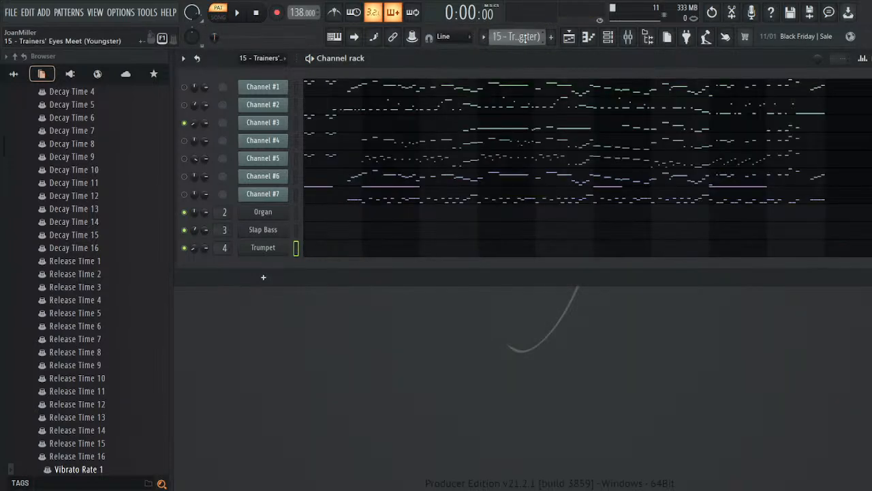
click(185, 141)
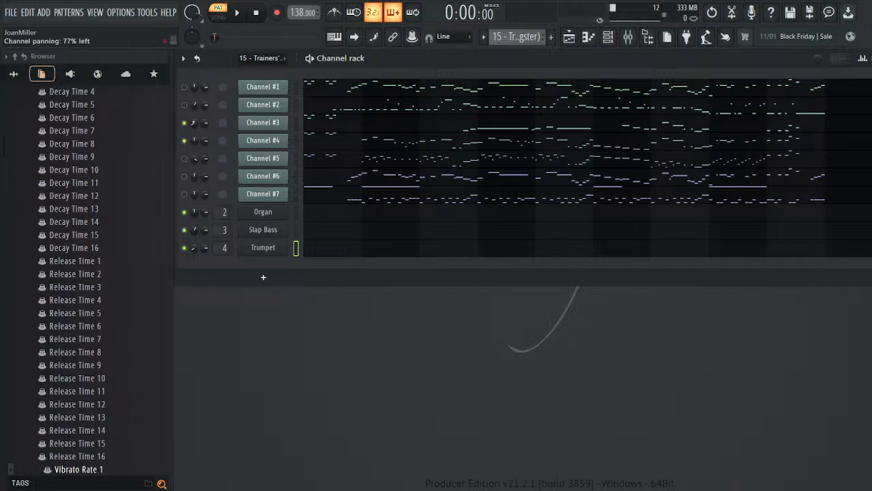
click(254, 121)
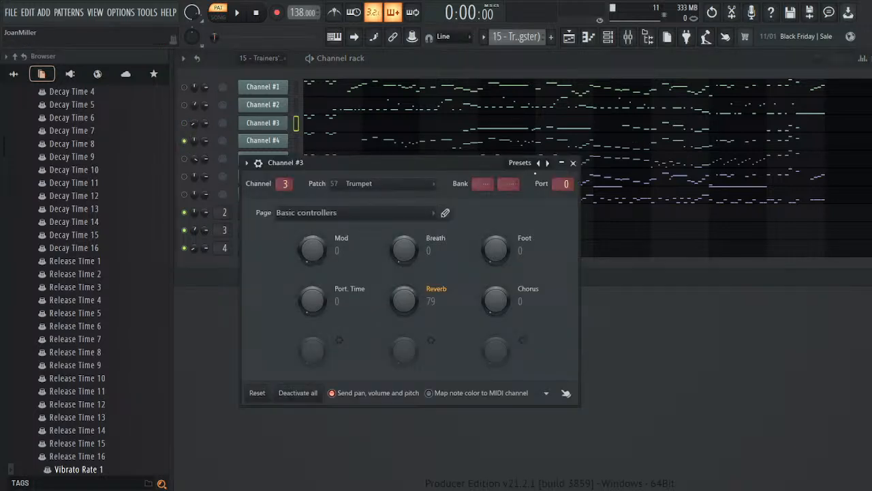
click(574, 164)
key(space)
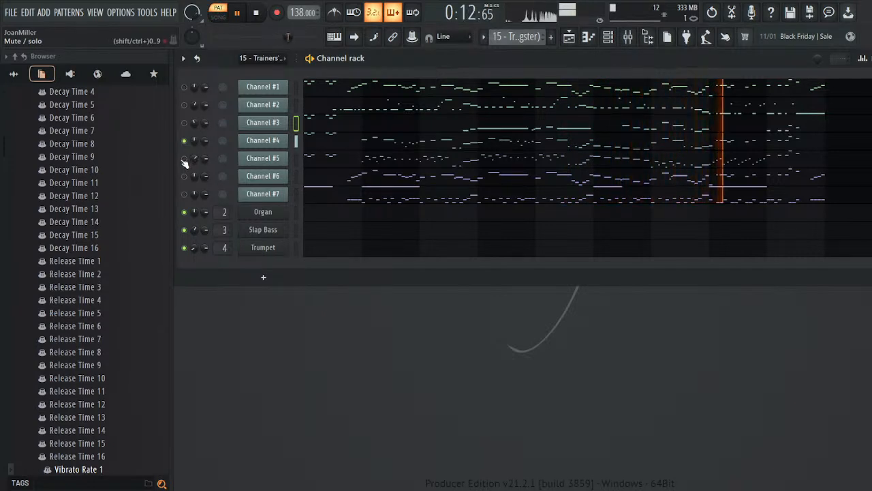
key(space)
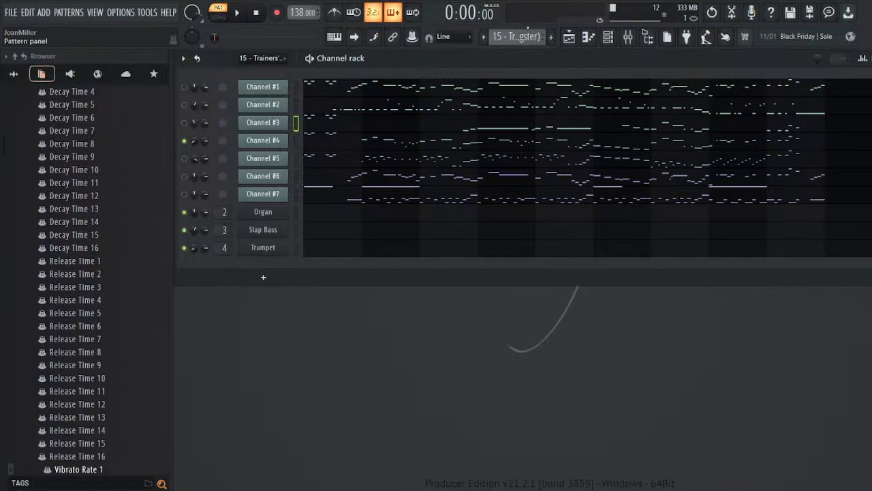
- Cut the notes from the Organ pattern, combine them with the Trumpet notes in a pattern named Melody, and play it
scroll(518, 37, down, 1)
scroll(538, 39, down, 1)
scroll(525, 39, up, 2)
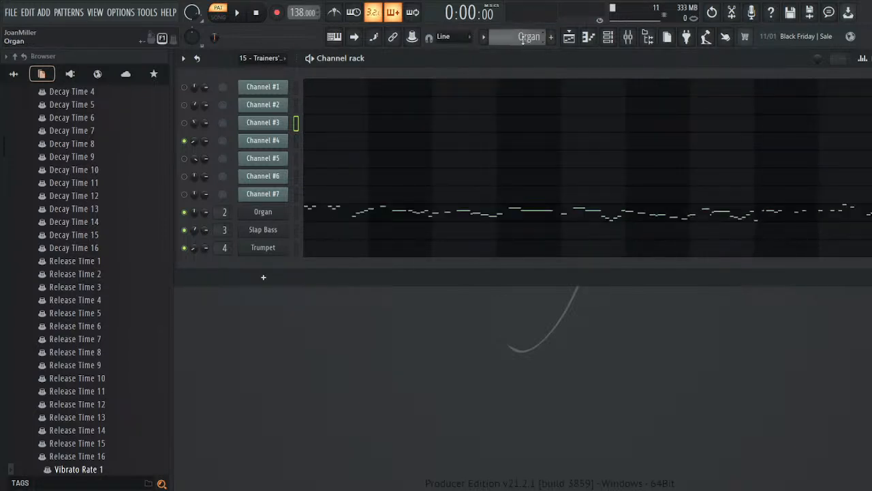
scroll(525, 41, down, 1)
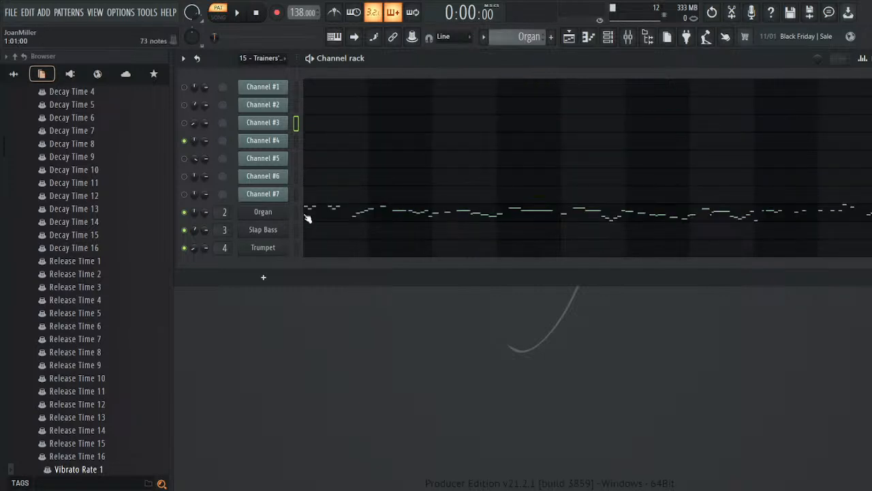
key(ctrl+x)
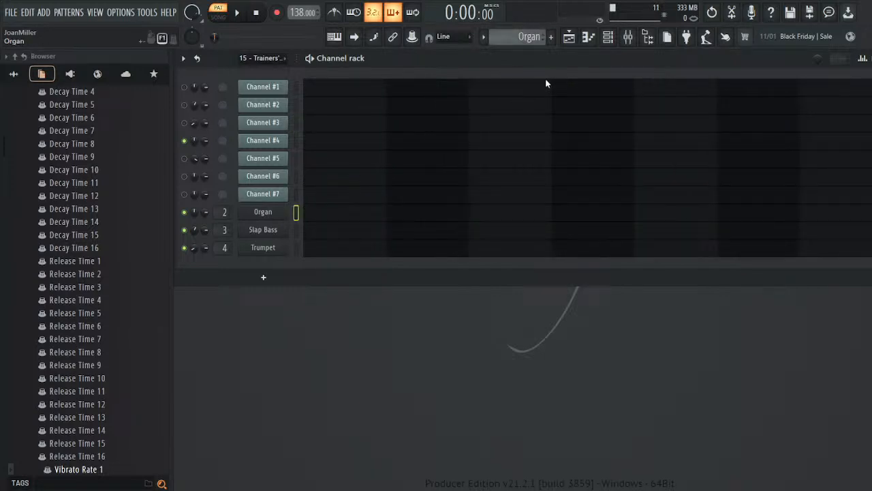
scroll(534, 39, down, 2)
key(ctrl+v)
key(space)
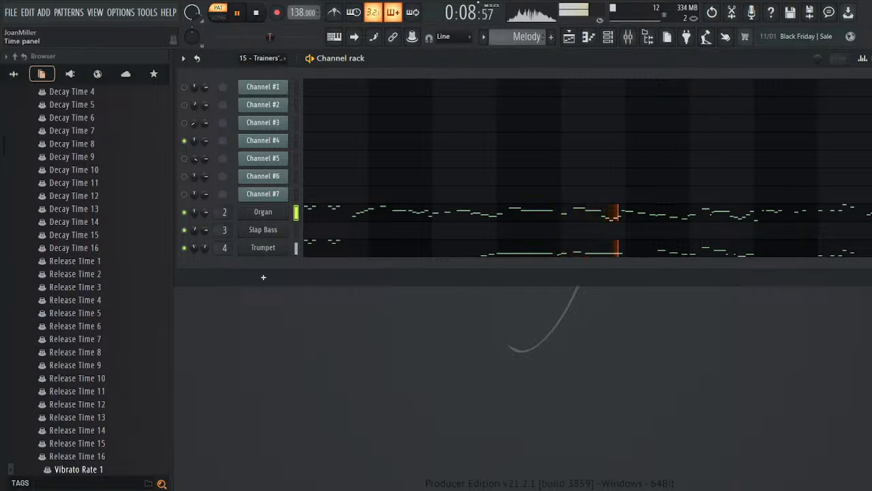
- Check the Organ and Slap Bass patterns during playback, return to the original pattern and stop
scroll(535, 37, down, 1)
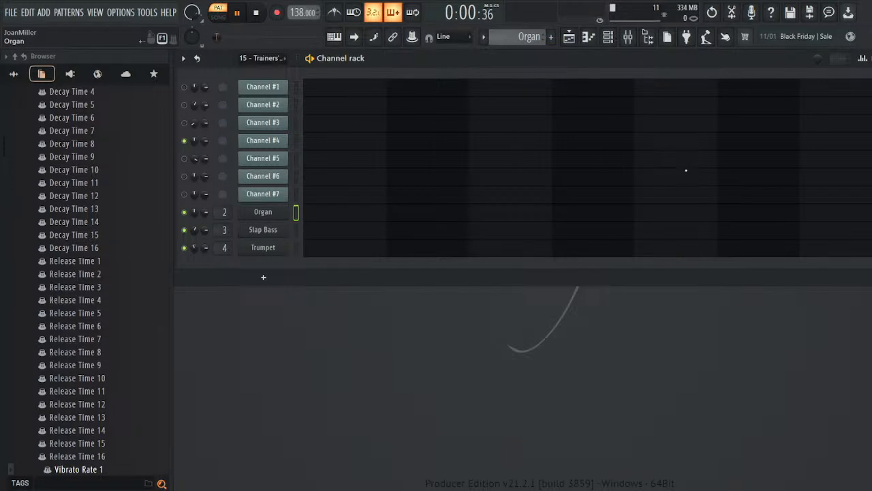
scroll(522, 37, down, 1)
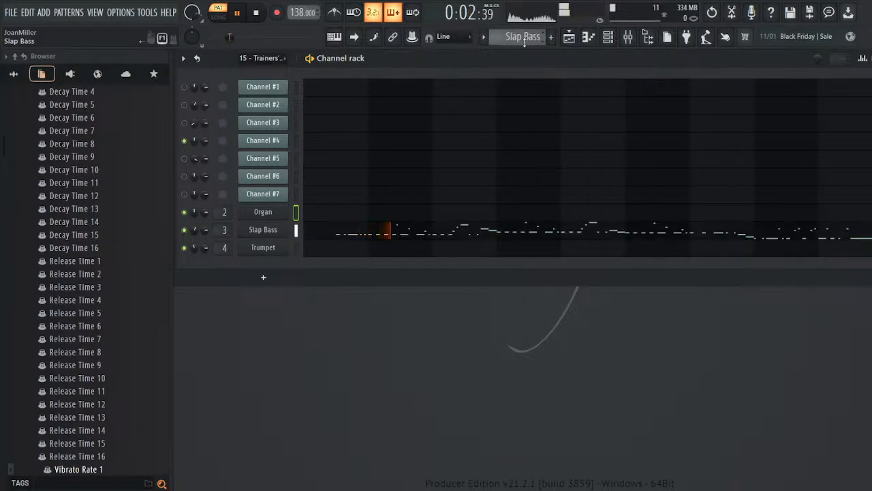
scroll(524, 40, down, 1)
scroll(524, 40, up, 1)
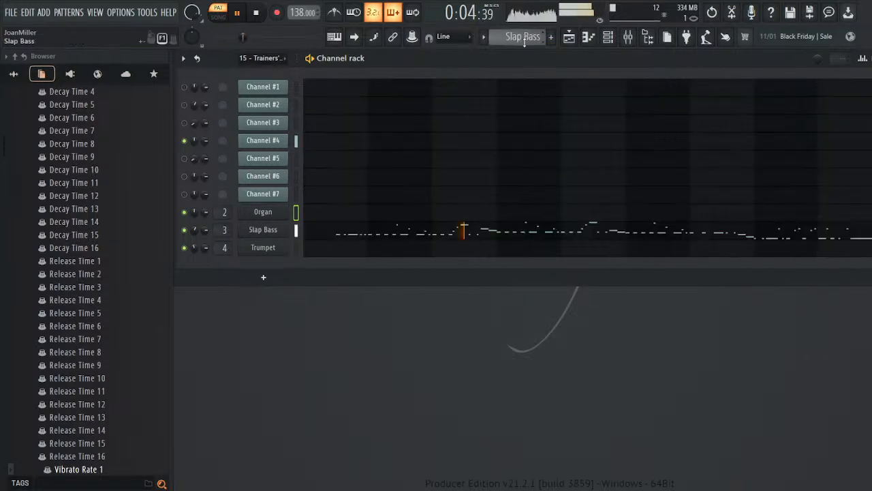
scroll(524, 40, down, 1)
key(space)
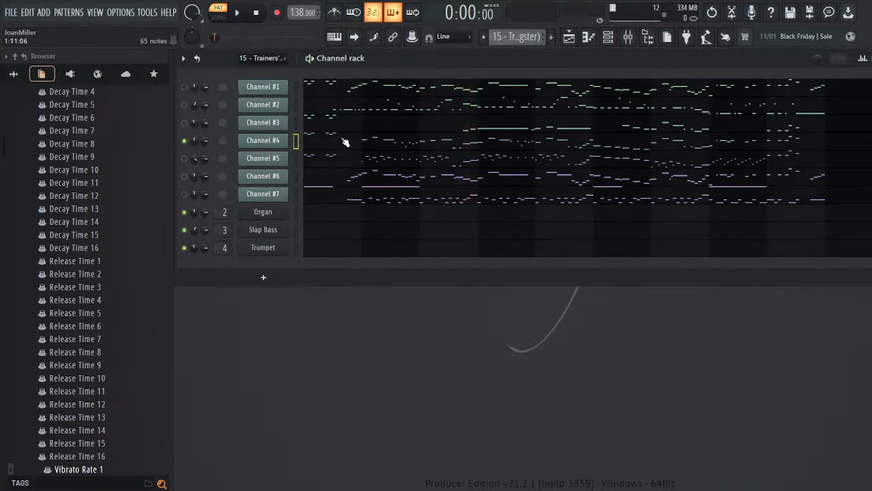
- Open Channel #4's MIDI settings, audition its Lead 1 (square) patch, and change the patch to Lead 3 (calliope)
click(262, 142)
scroll(384, 205, down, 2)
key(space)
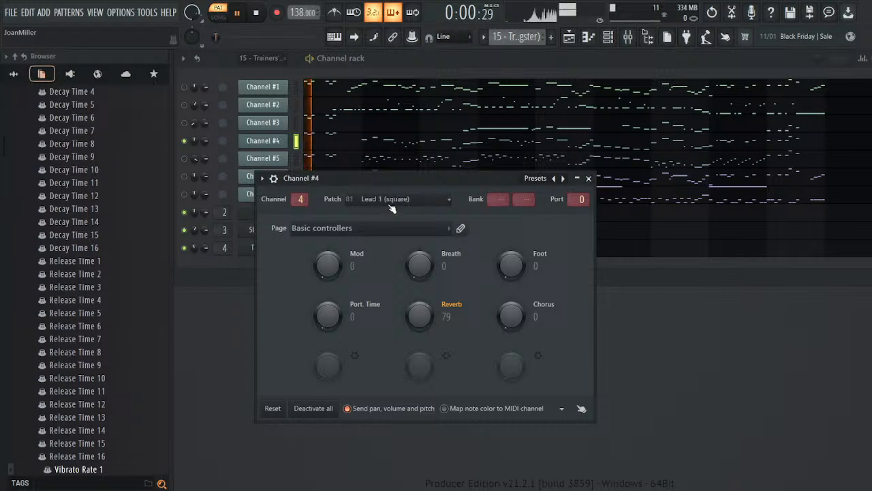
key(space)
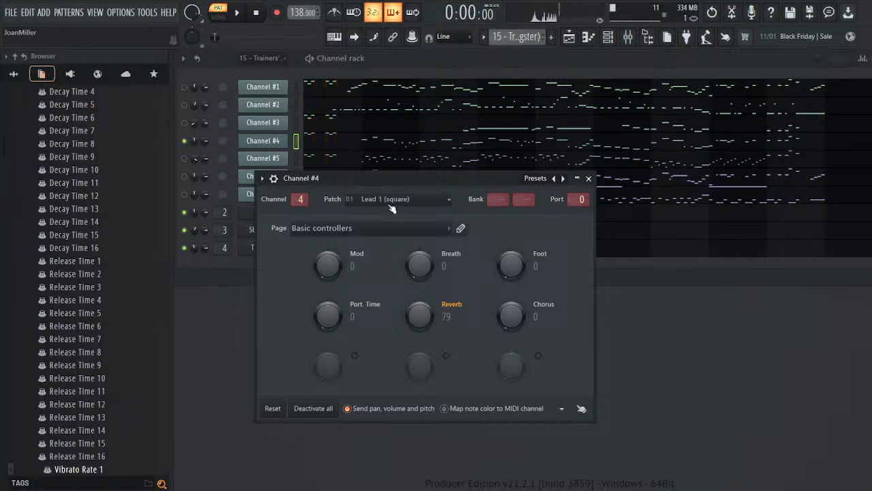
key(space)
key(space)
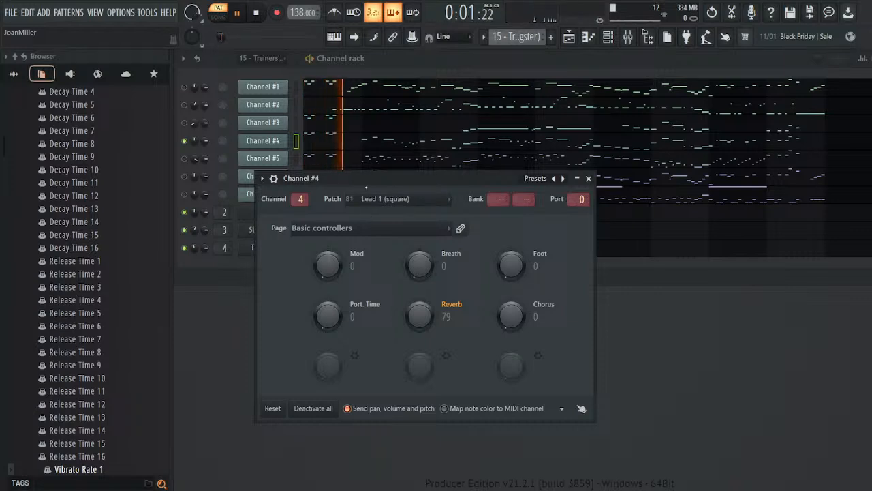
key(space)
key(space)
scroll(402, 199, down, 2)
key(space)
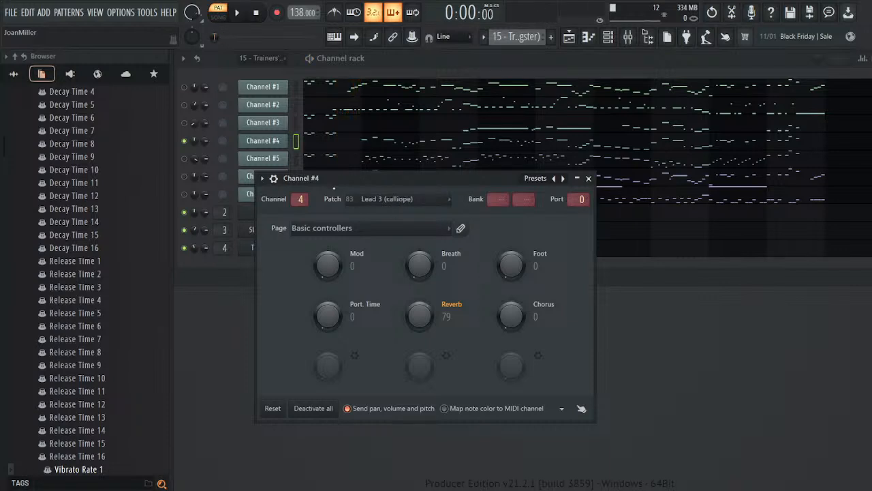
- Audition Channel #4's Lead 3 (calliope) patch on its preview keyboard, then close the settings and play the pattern
click(274, 178)
click(298, 198)
mouse_move(422, 436)
mouse_down()
mouse_move(424, 429)
mouse_move(374, 442)
mouse_move(532, 424)
mouse_move(371, 433)
mouse_move(415, 435)
mouse_up()
click(499, 434)
click(588, 179)
key(space)
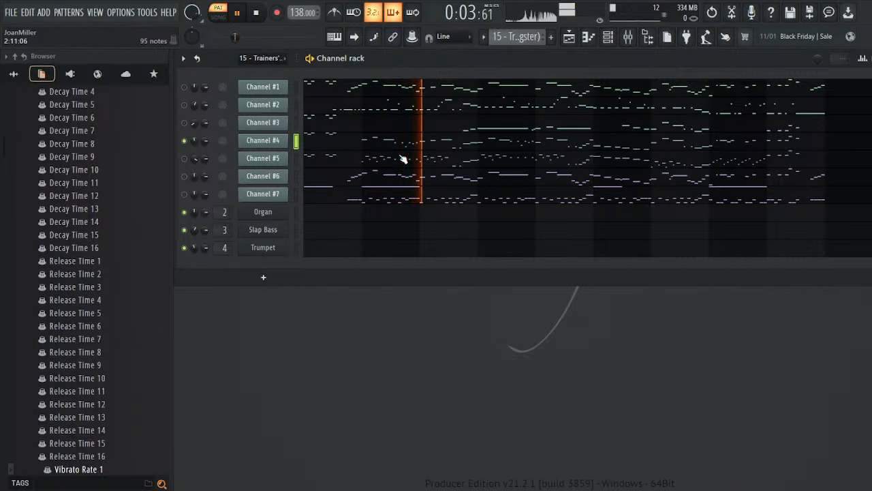
- Reopen Channel #4's MIDI settings during playback, inspect its General MIDI patch events, and stop the pattern
click(277, 142)
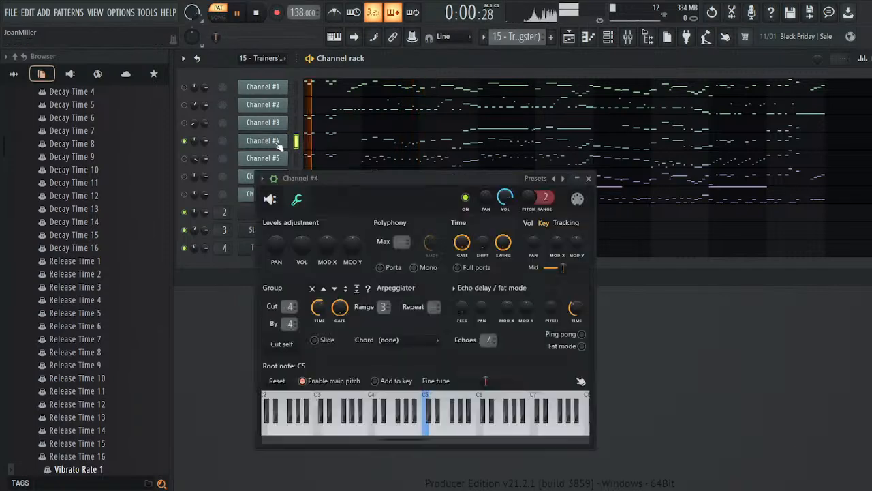
click(270, 198)
right_click(386, 230)
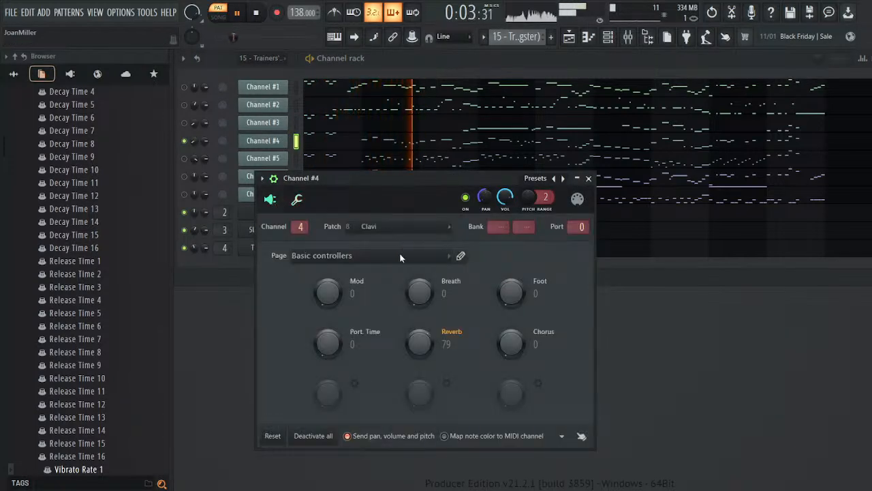
click(401, 254)
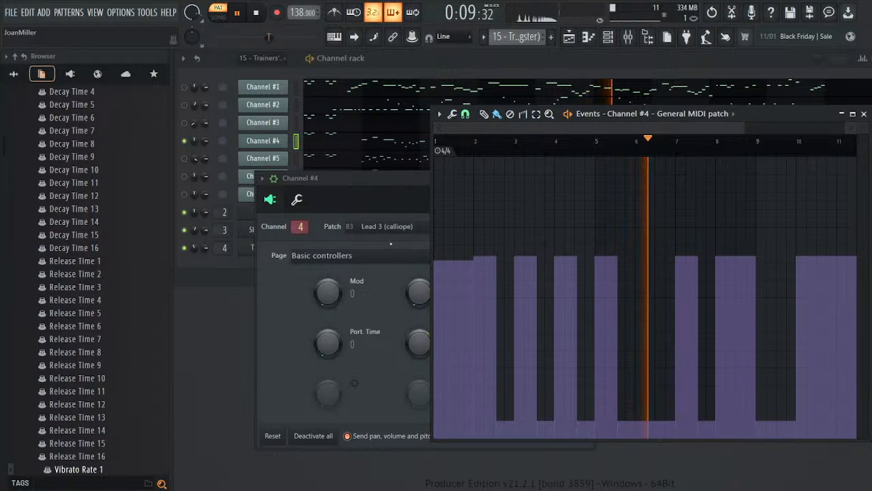
key(space)
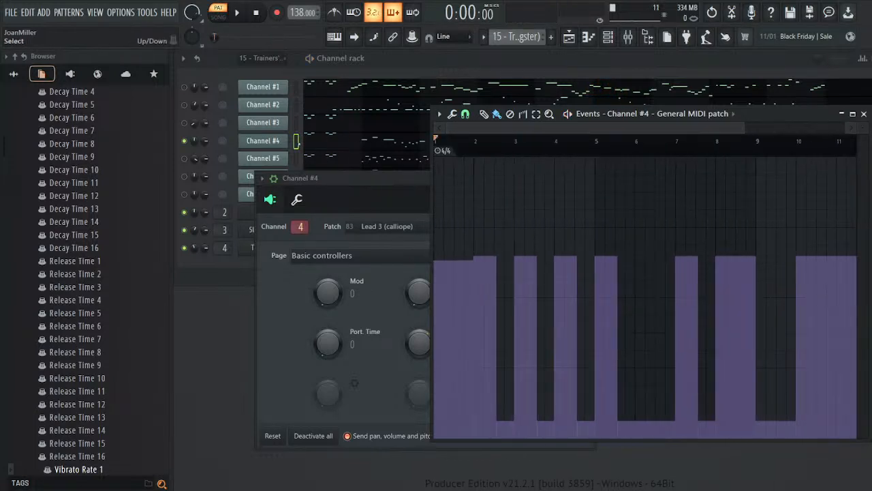
- Copy the high opening notes in bar 1 of Channel #4 and restore them in the original pattern
click(317, 142)
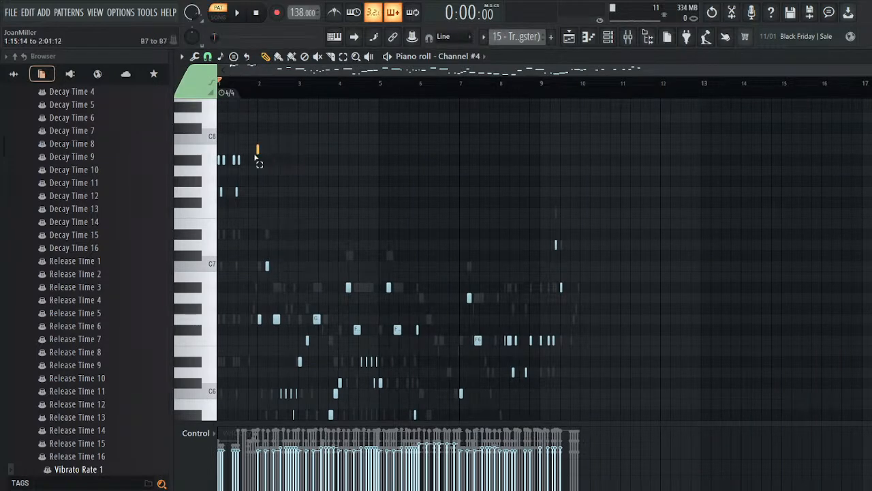
drag(263, 156, 167, 233)
key(Delete)
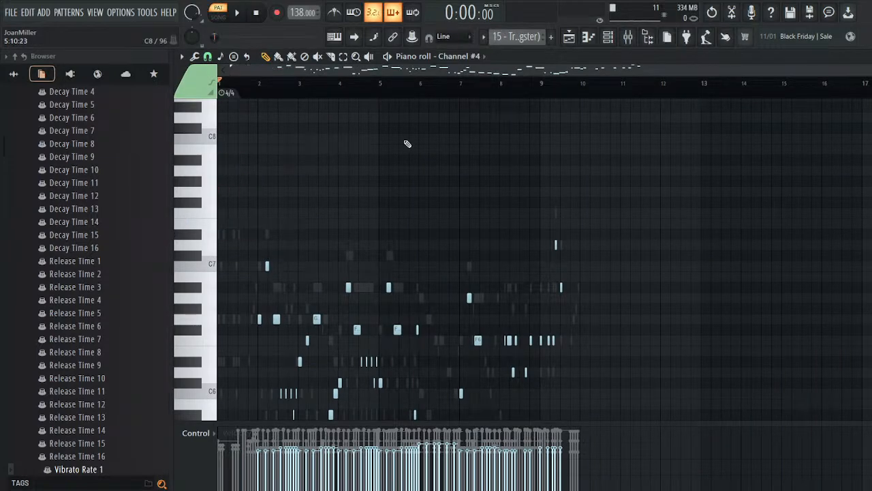
key(ctrl+z)
click(865, 56)
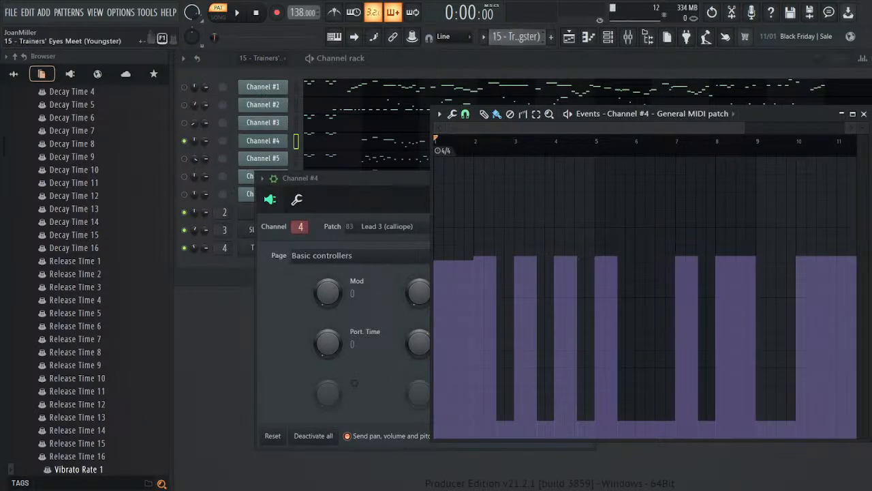
- Create a new pattern named Synths and close Channel #4's patch events and settings
scroll(520, 37, down, 1)
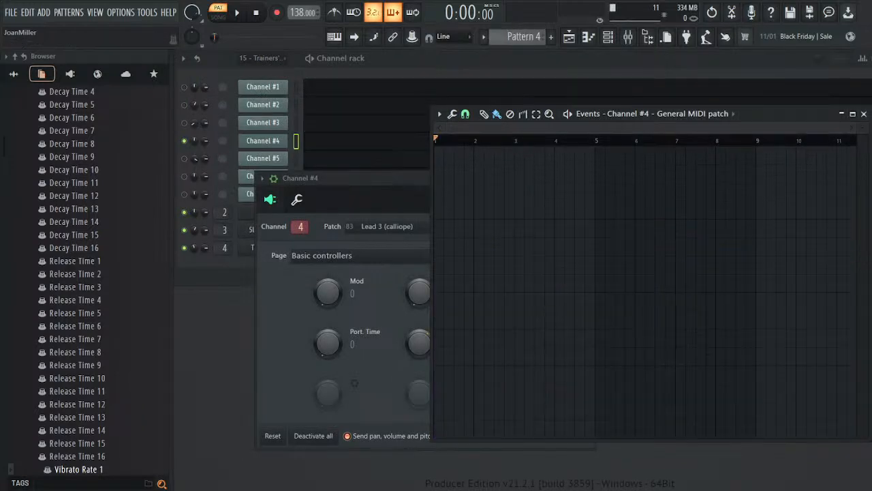
click(667, 38)
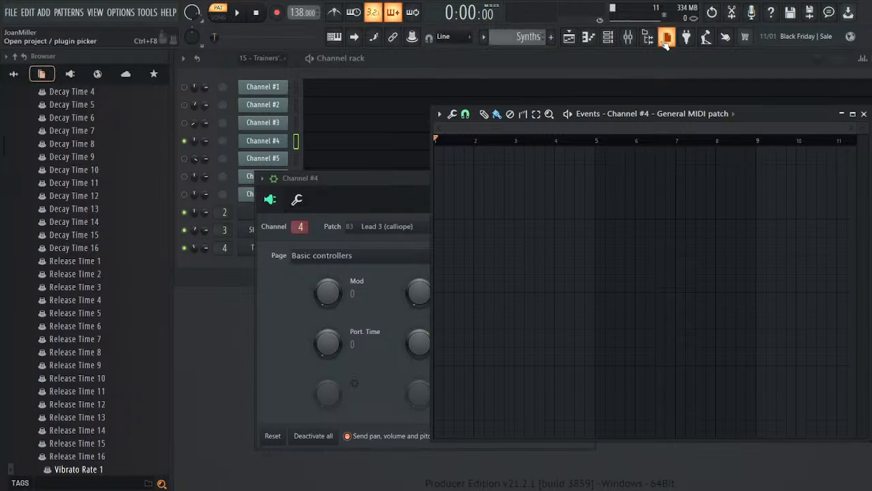
click(863, 113)
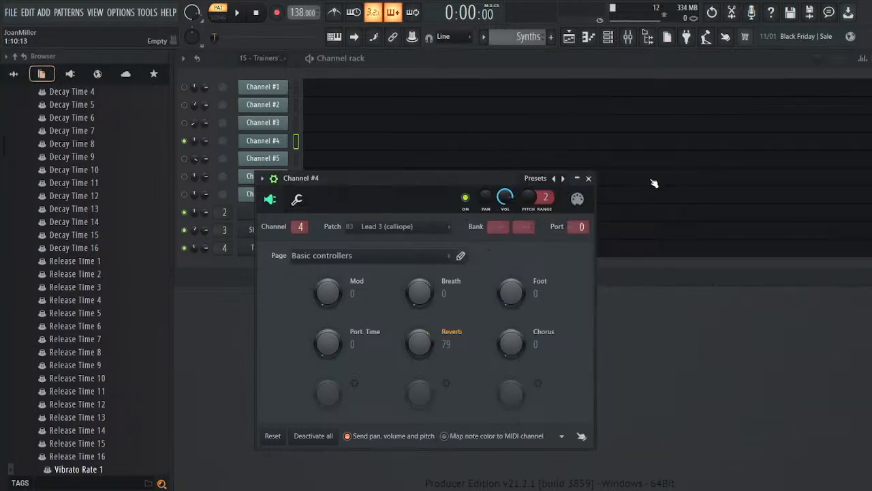
click(589, 179)
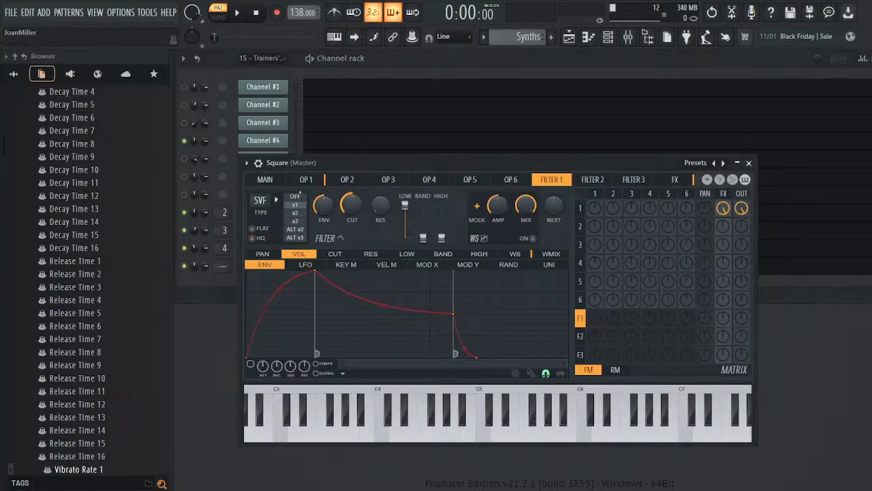
- Show operator 1 of the Square synth, paste the copied opening notes into the Square channel and play them
click(305, 181)
drag(311, 162, 529, 140)
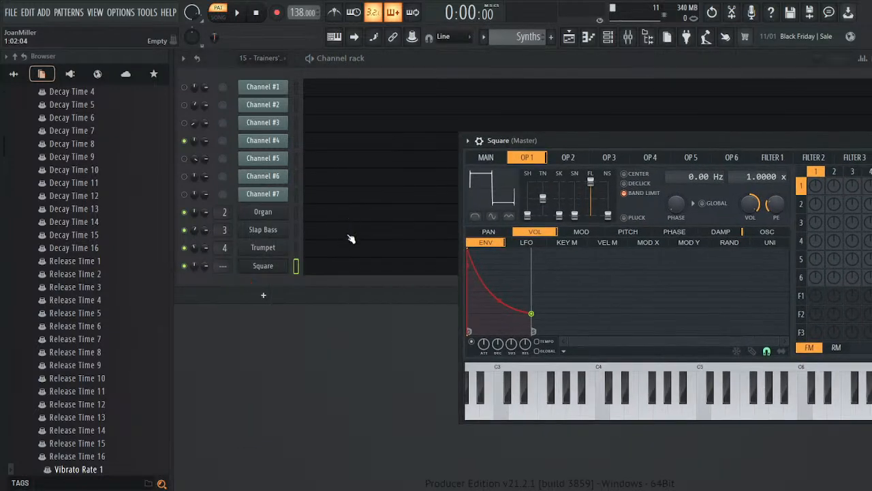
click(330, 269)
key(ctrl+v)
key(space)
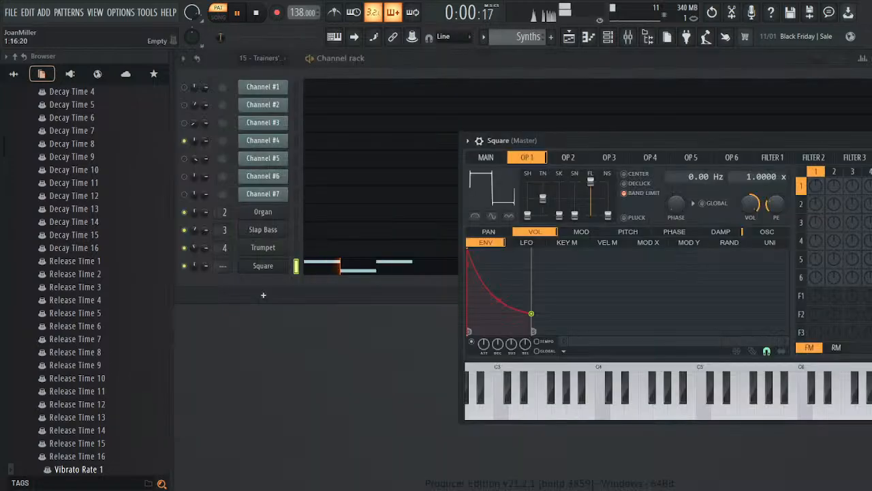
key(space)
- Return to the original pattern and audition Channel #4's Lead 1 (square) patch on C5
scroll(530, 35, down, 2)
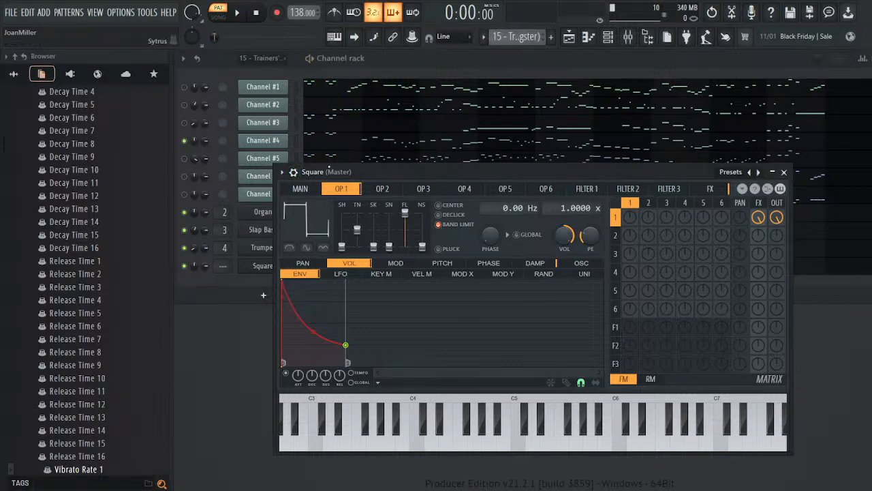
drag(293, 172, 503, 148)
click(280, 146)
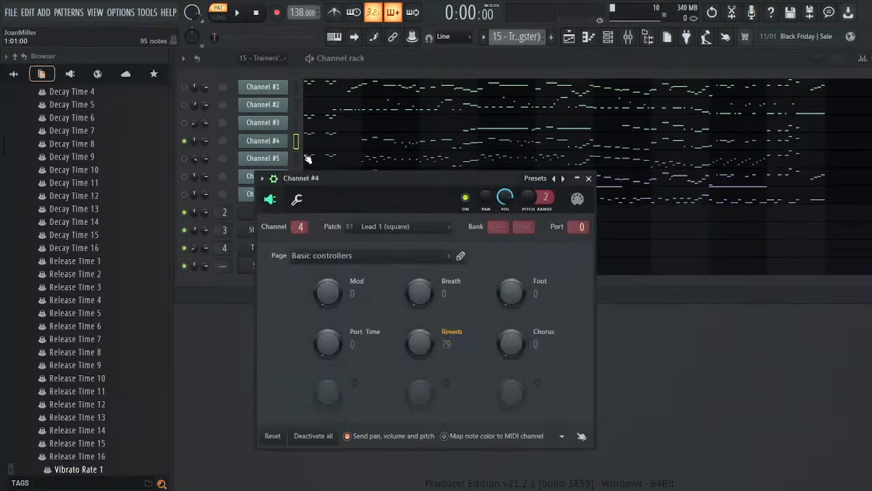
click(296, 199)
click(430, 430)
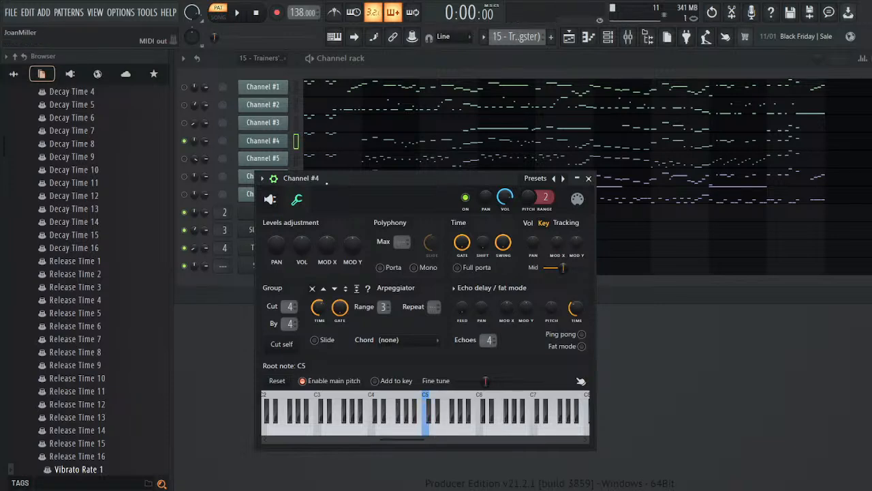
drag(338, 178, 554, 146)
- Make Square's operator 1 volume envelope tempo-based, move its last point to 001:02:000 at 0%, and audition C5
click(266, 265)
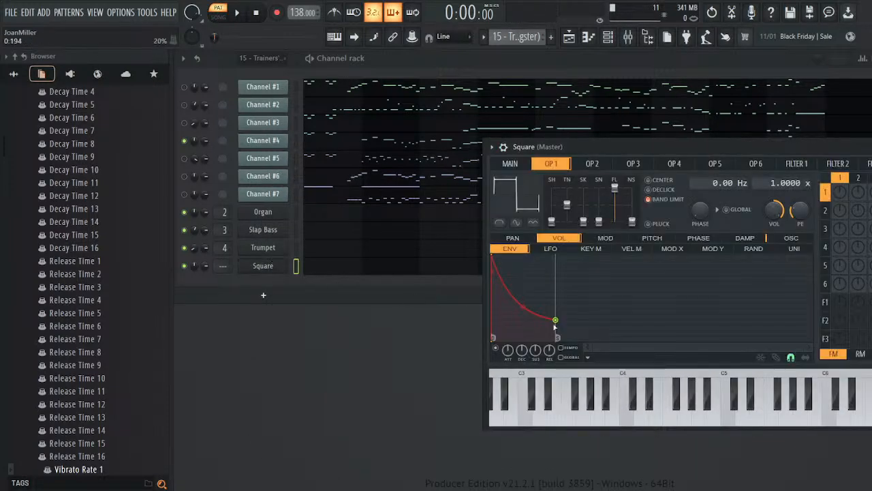
click(727, 416)
click(727, 416)
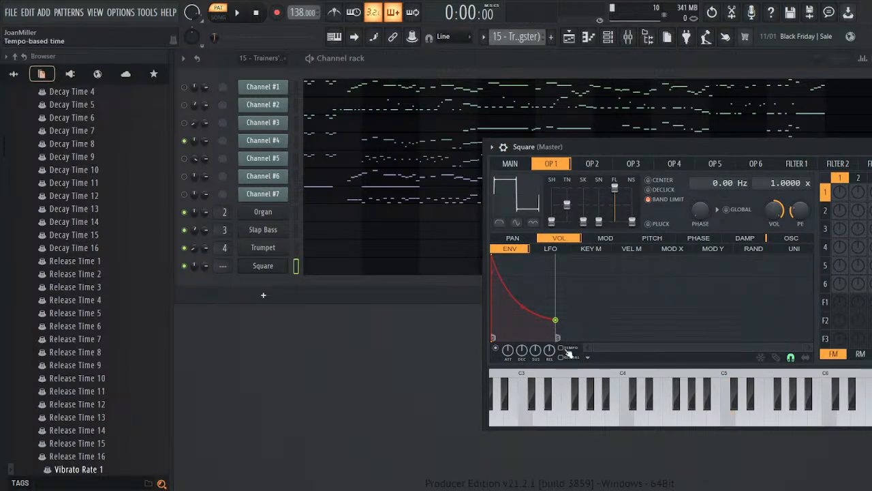
drag(556, 319, 667, 339)
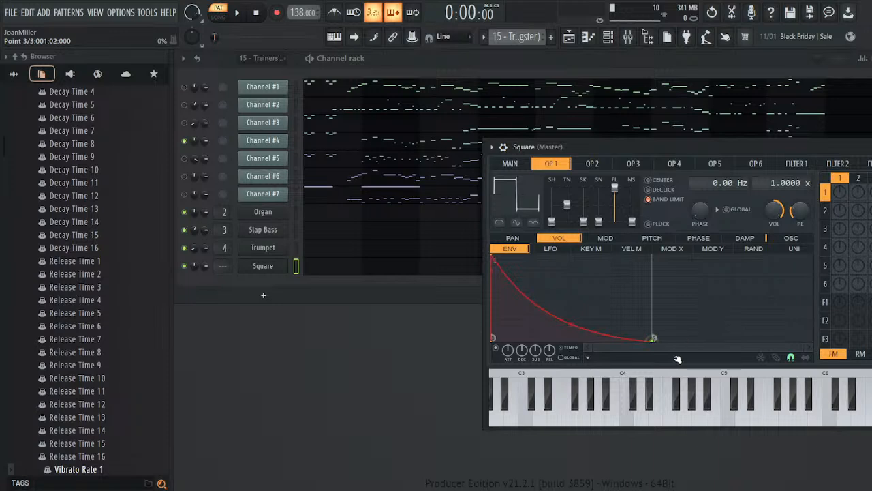
click(733, 418)
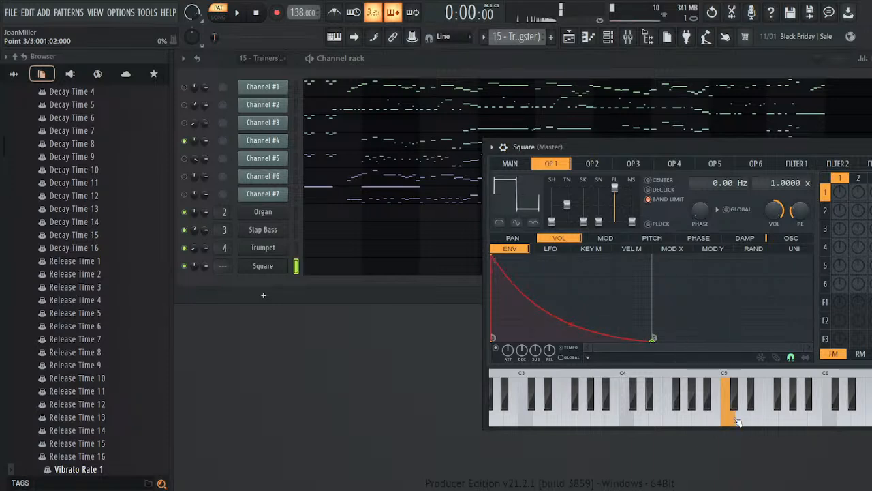
- Compare C5 on Channel #4 with C5 on the Square synth
click(281, 144)
click(648, 400)
click(649, 401)
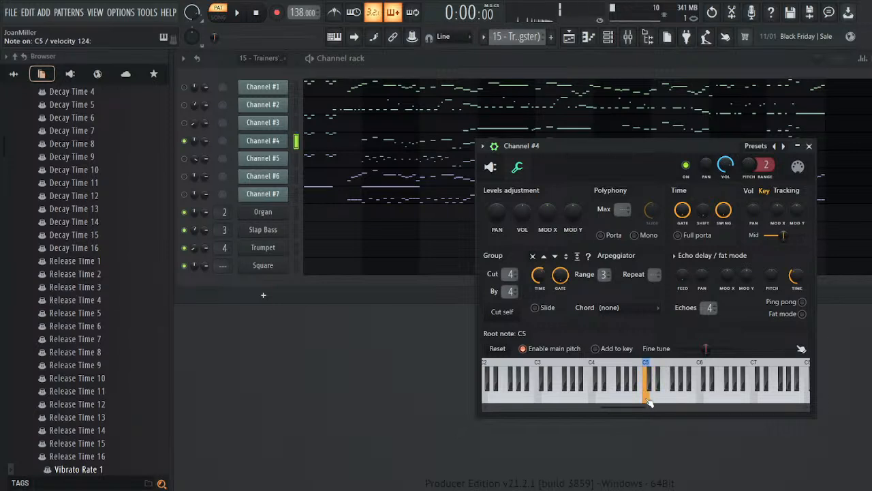
click(272, 270)
click(731, 427)
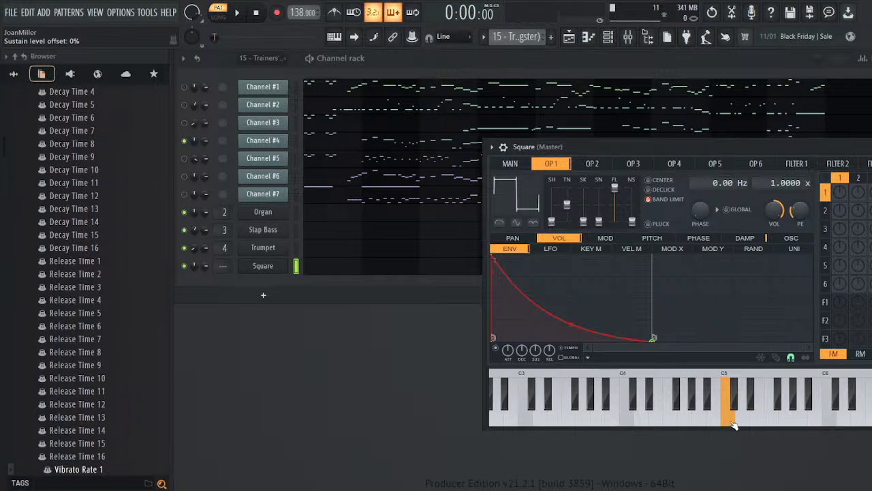
- Extend Square's volume envelope end point to 001:03:000 and compare its C5 with Channel #4
drag(670, 341, 673, 339)
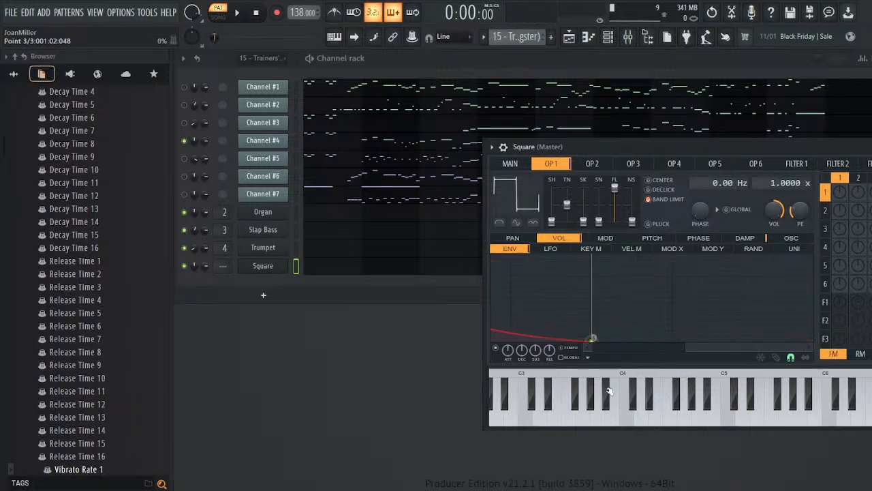
click(730, 419)
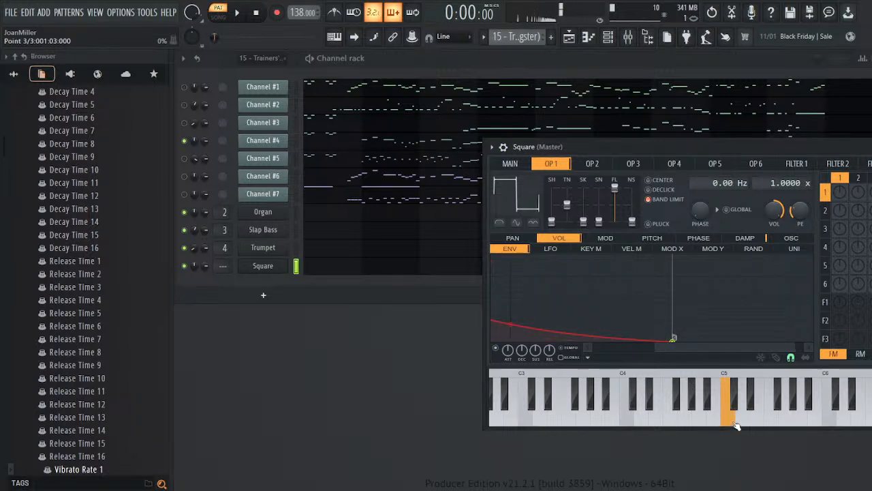
click(283, 144)
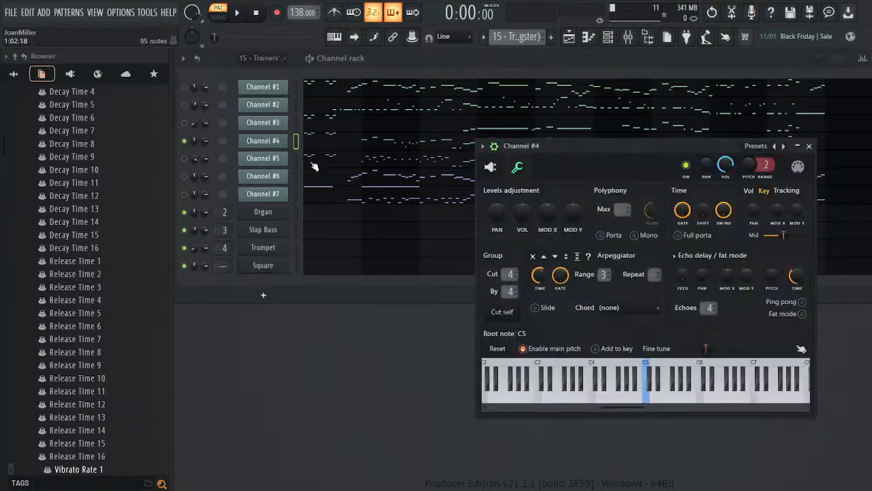
click(644, 404)
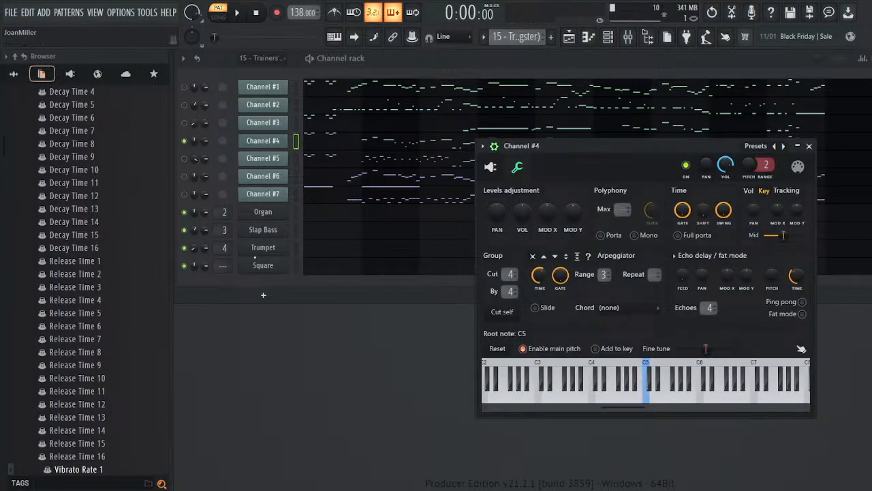
- Steepen the decay curve of Square's volume envelope to a point 2 to 3 tension of 54.55% and audition C5
click(263, 265)
drag(513, 326, 513, 334)
click(734, 419)
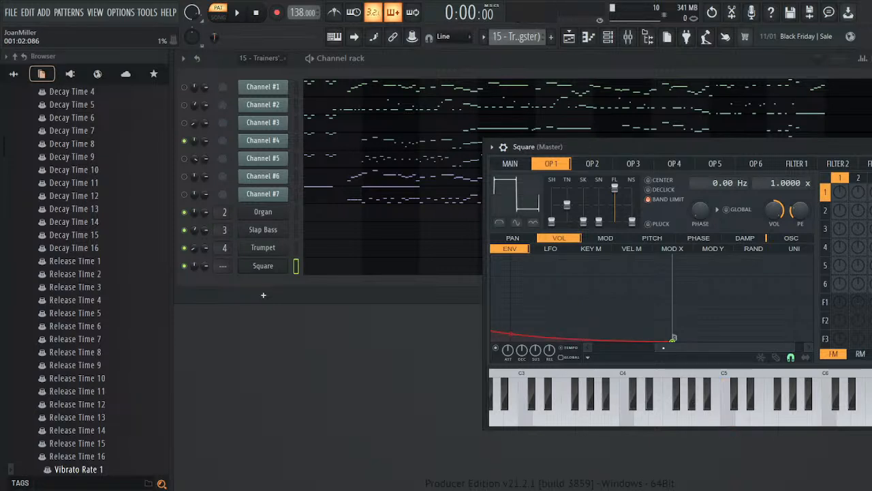
drag(656, 346, 372, 387)
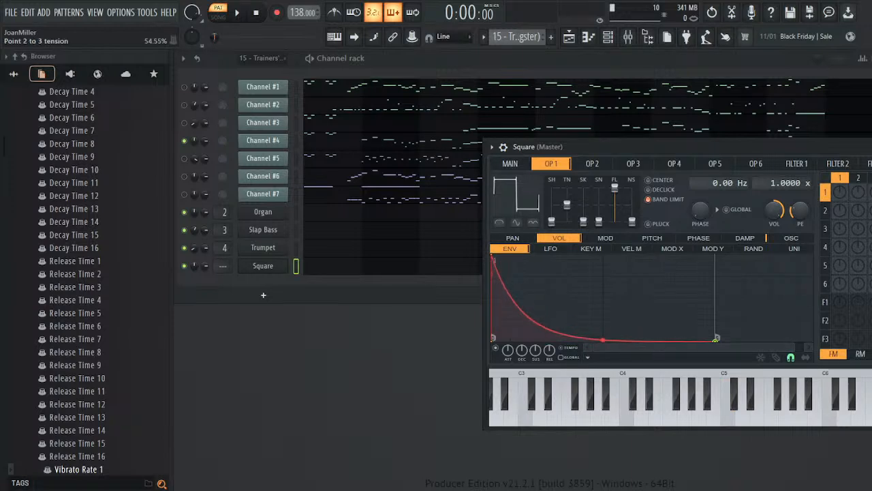
click(730, 423)
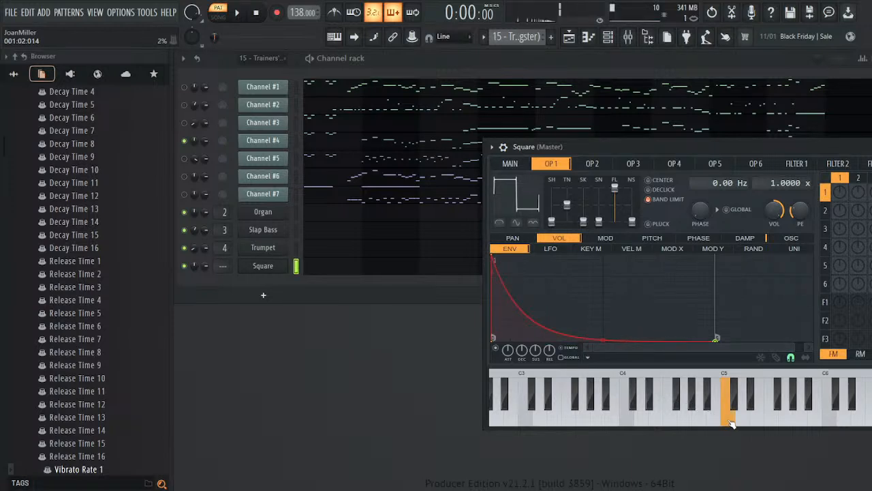
- Play C5 on Channel #4 and again on Square to compare the steeper decay
click(268, 142)
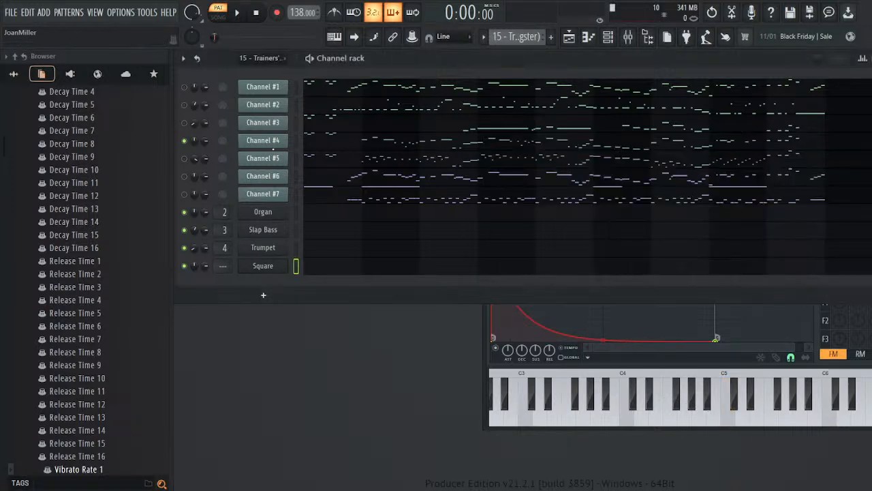
click(278, 146)
click(651, 399)
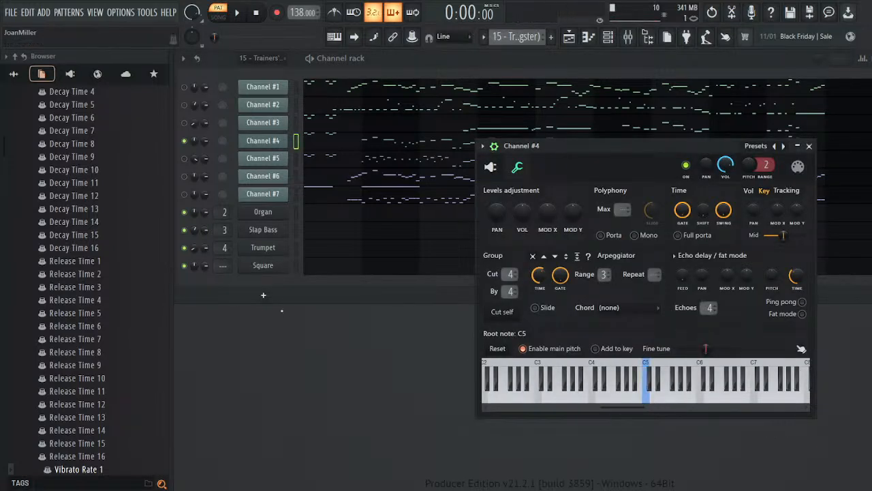
click(276, 265)
click(726, 417)
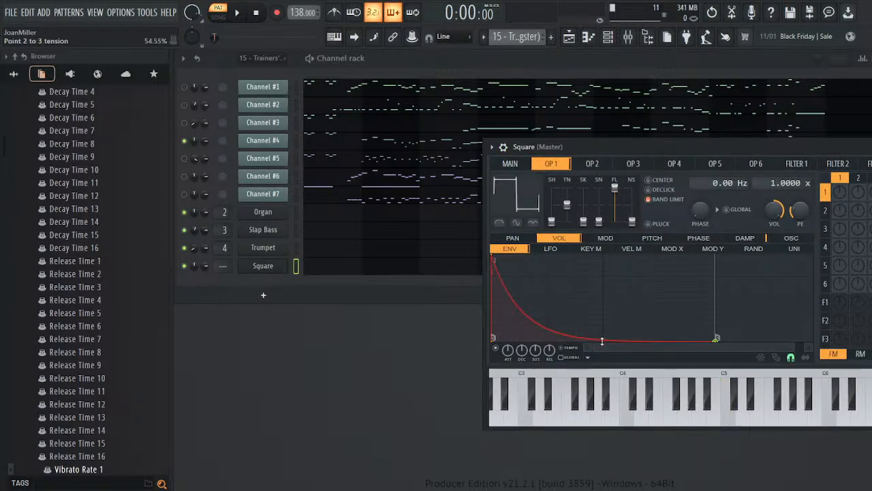
- Set the point 2 to 3 tension of Square's volume envelope to 43.85% and audition C5
drag(603, 339, 609, 341)
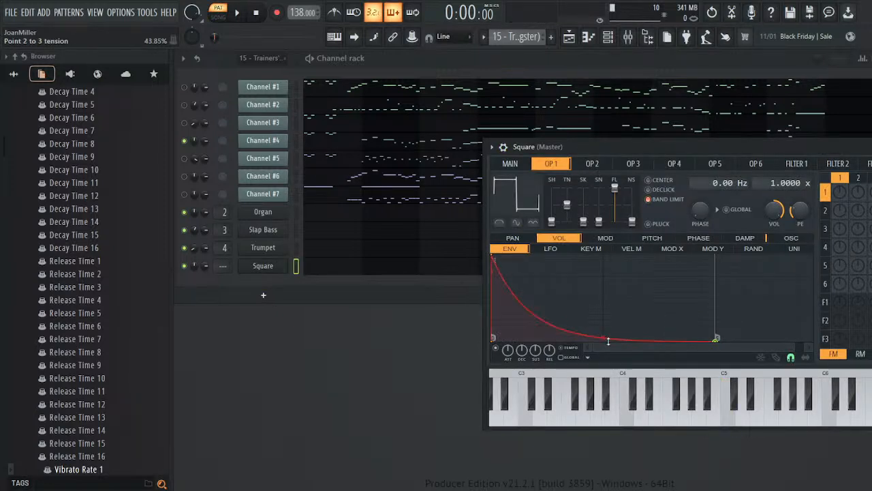
click(729, 421)
click(729, 424)
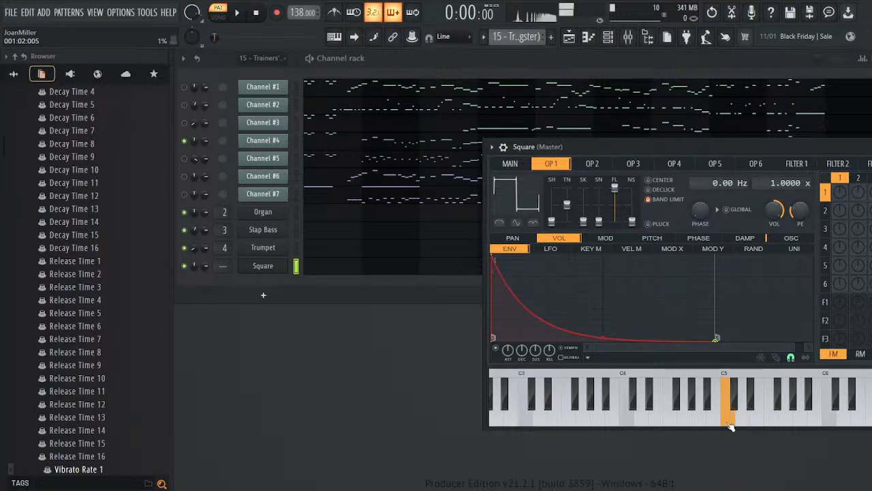
- Check C5 on Channel #4, and fine-tune the decay curve of Square's volume envelope while auditioning its C5
click(272, 143)
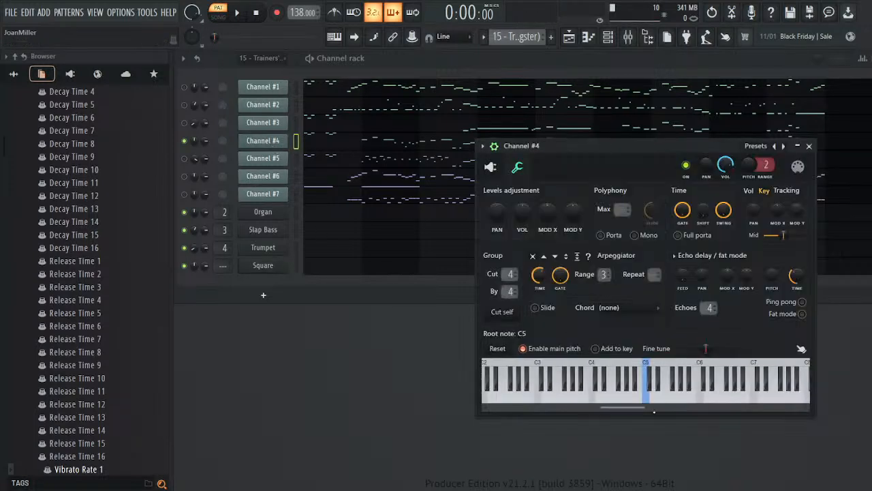
click(651, 401)
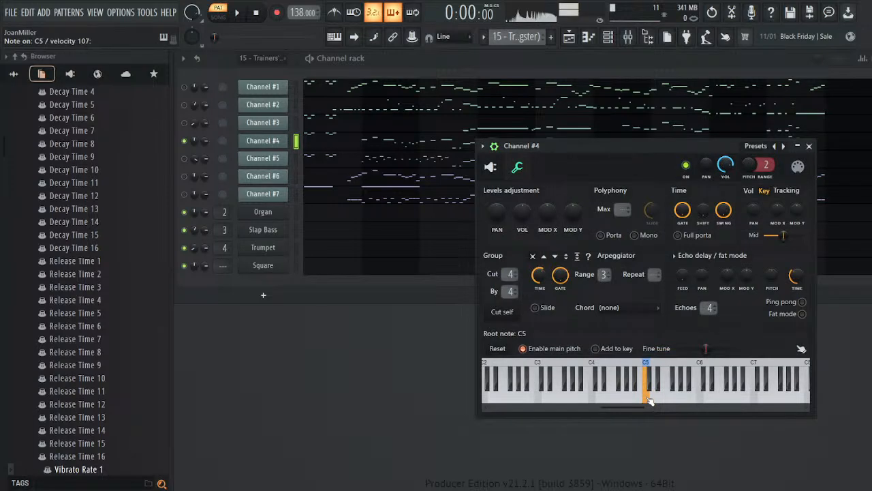
click(254, 270)
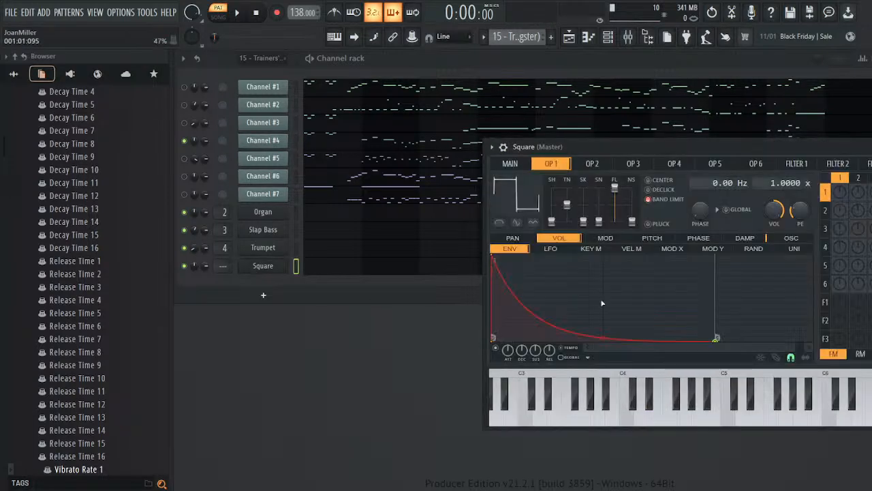
drag(603, 336, 603, 339)
click(728, 422)
click(729, 423)
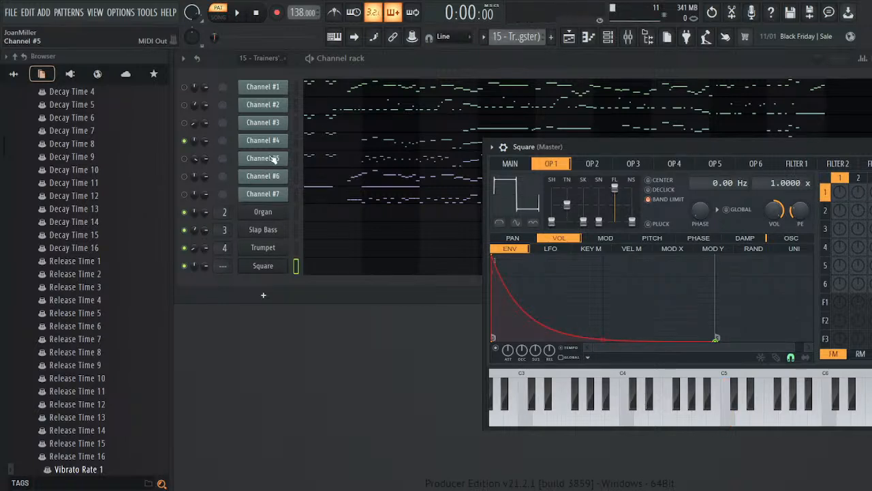
- Play C5 on Channel #4 once more for comparison and close its channel window
click(281, 144)
click(651, 402)
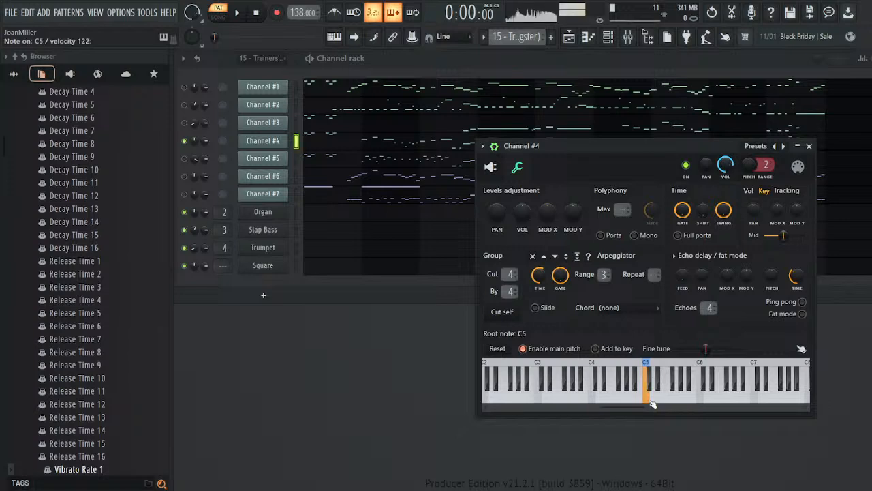
click(809, 147)
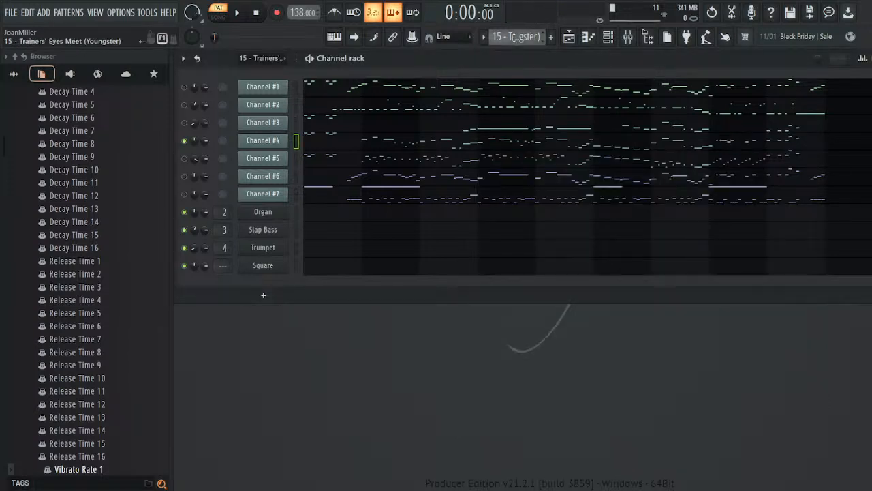
- Switch to the Synths pattern and route the Square channel to free mixer track 5
scroll(515, 37, up, 2)
scroll(514, 37, up, 1)
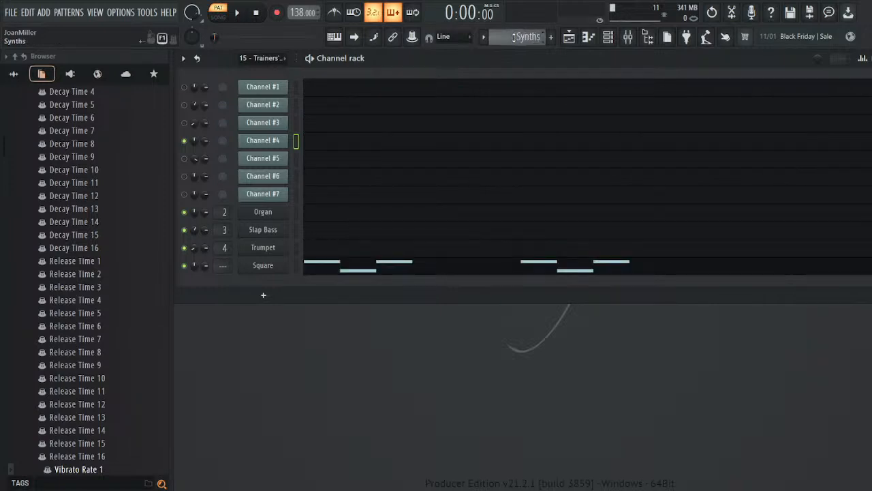
click(261, 266)
click(503, 147)
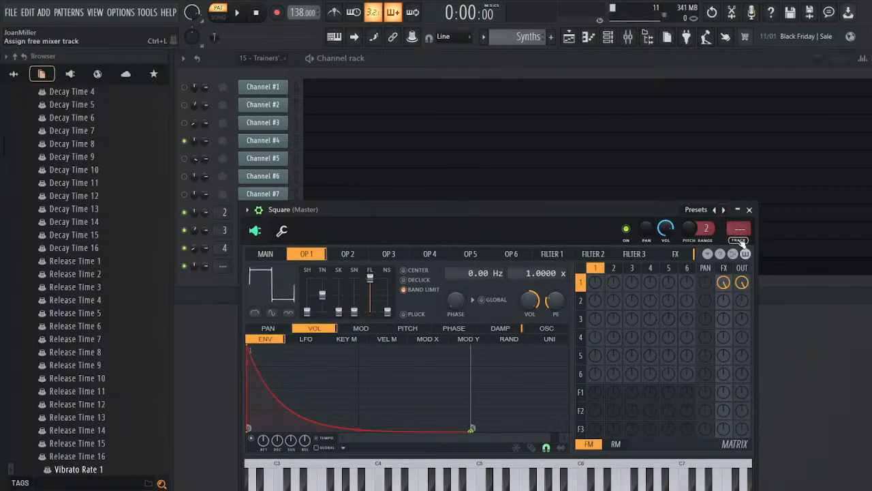
click(737, 242)
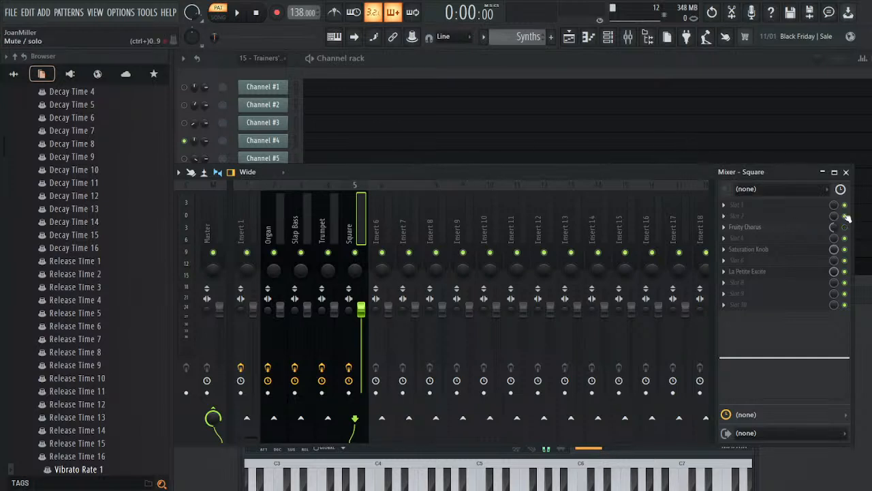
- Close the mixer and Square windows while auditioning the Synths pattern
click(846, 171)
key(space)
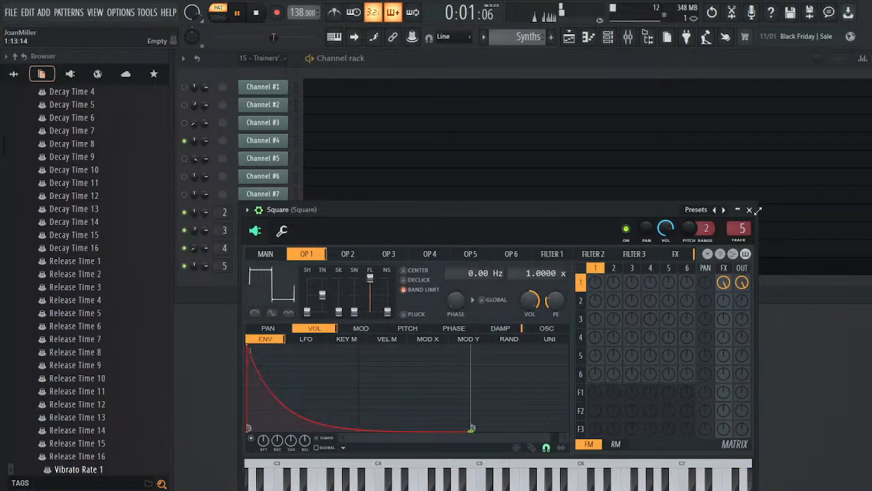
click(750, 209)
key(space)
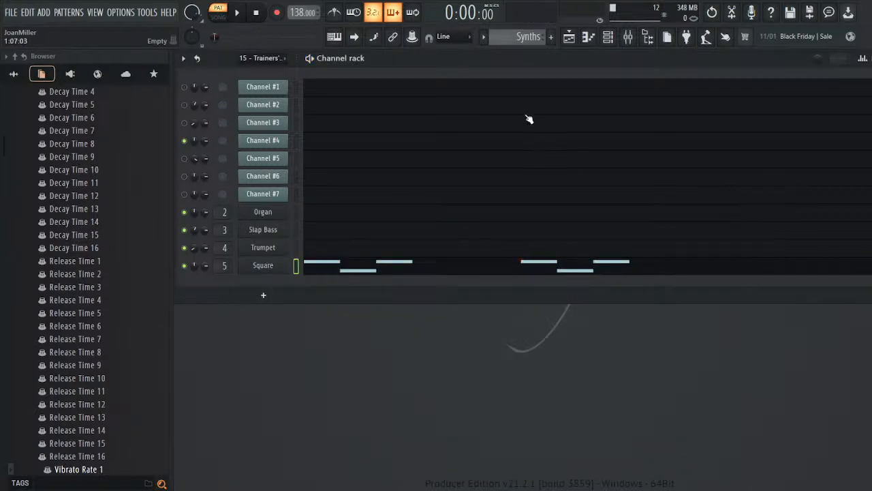
- Play the original Trainers' Eyes Meet (Youngster) pattern and open the General MIDI patch events of Channel #4
scroll(528, 38, up, 1)
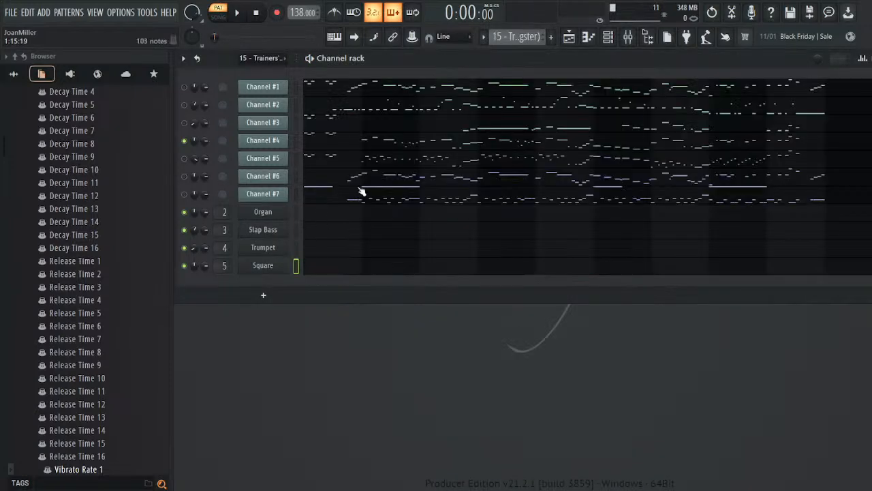
key(space)
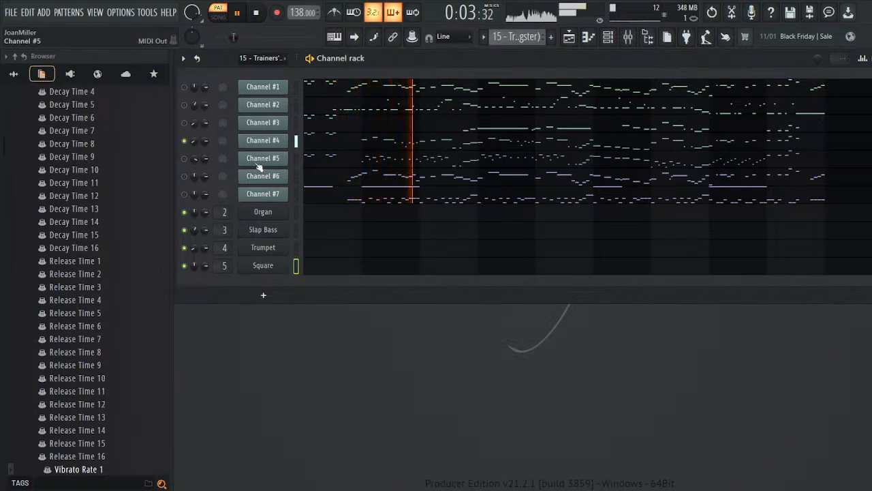
click(268, 139)
key(space)
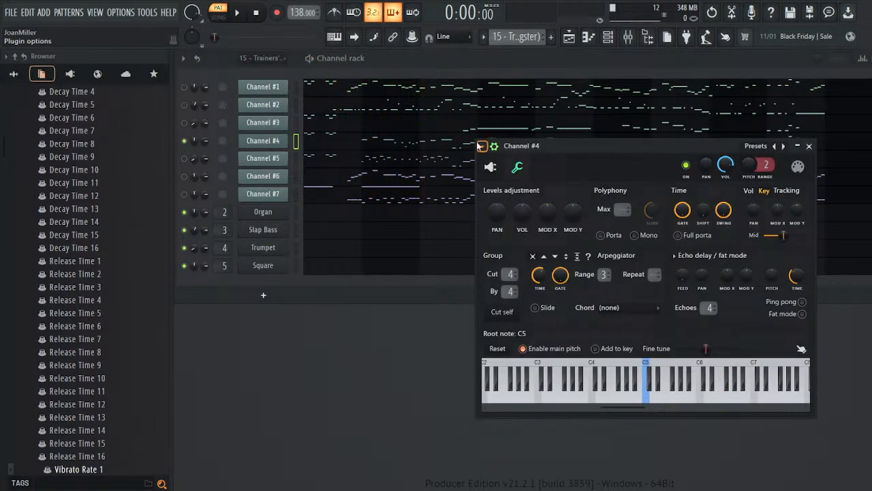
click(490, 168)
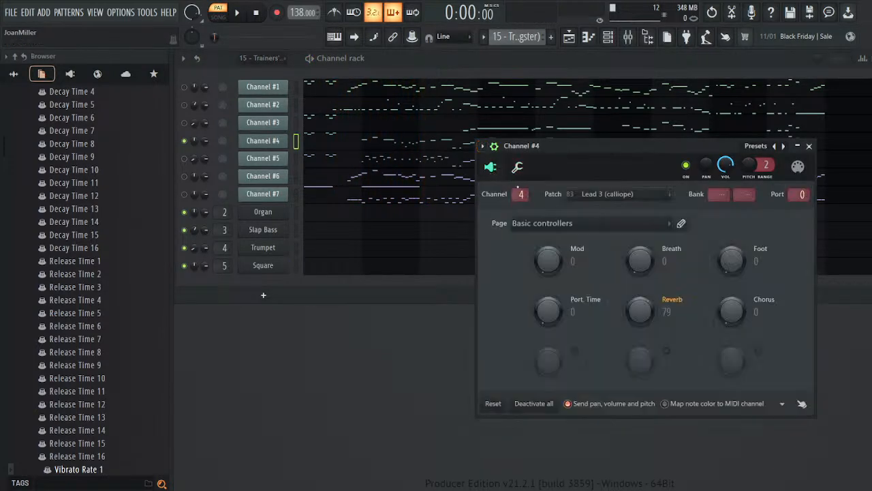
click(613, 217)
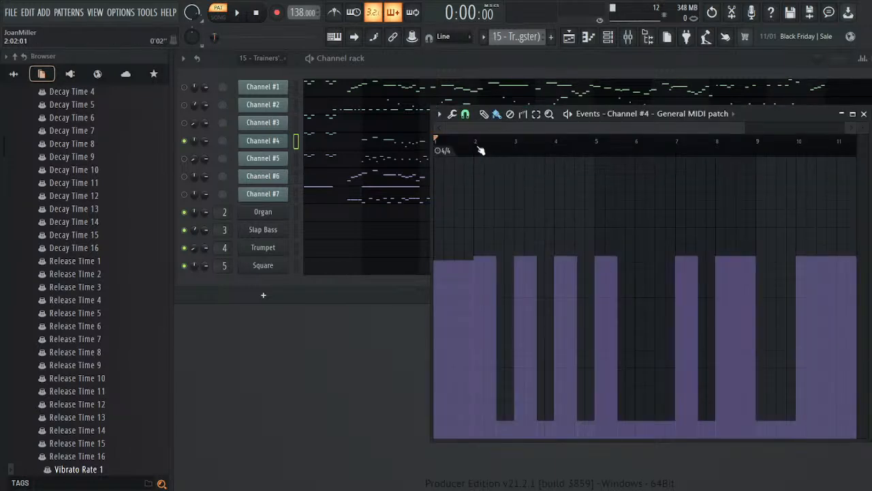
- Open Channel #4's piano roll as a floating window beside its patch events
click(389, 141)
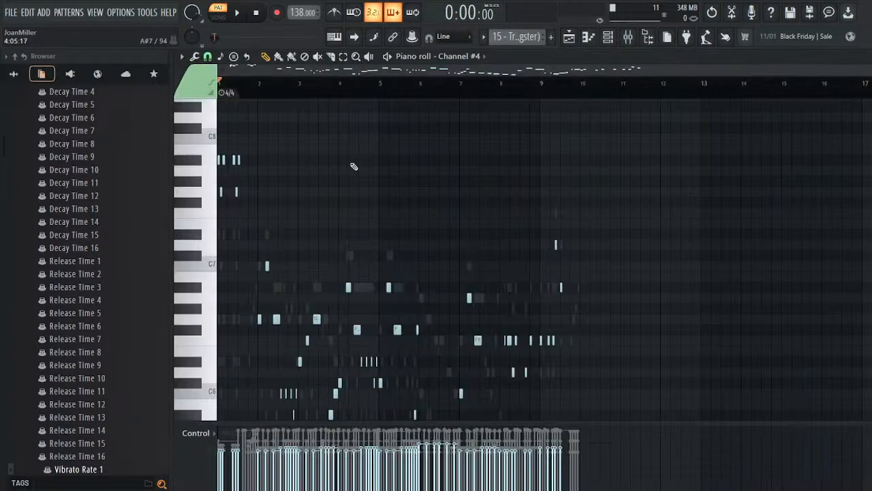
double_click(560, 54)
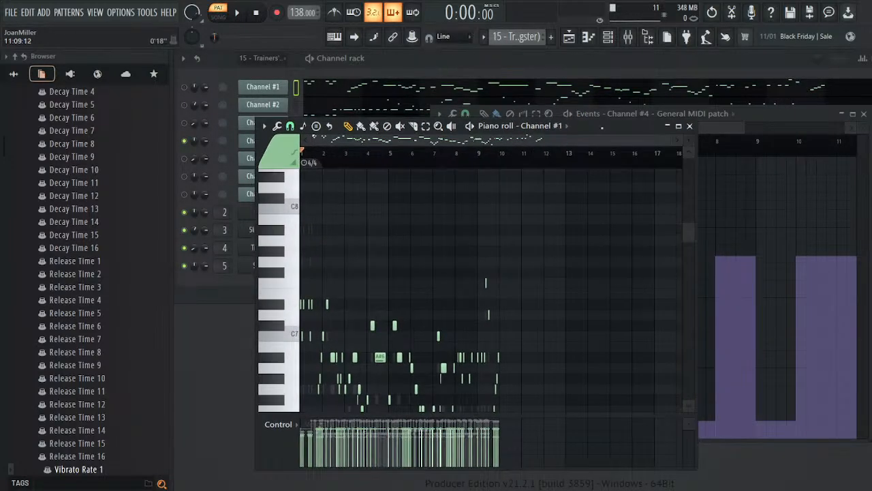
drag(601, 128, 542, 105)
click(359, 146)
- Zoom Channel #4's piano roll to bars 1 to 5 and arrange it above the General MIDI patch events window
drag(733, 128, 382, 188)
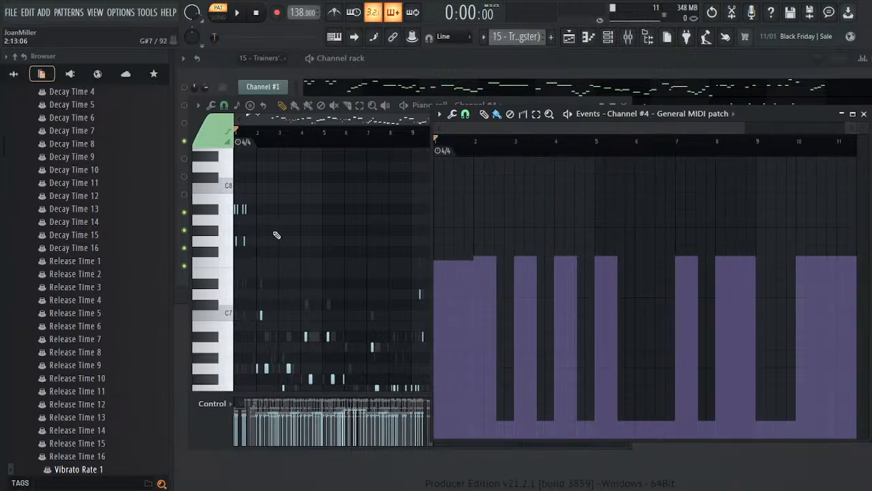
scroll(306, 204, down, 3)
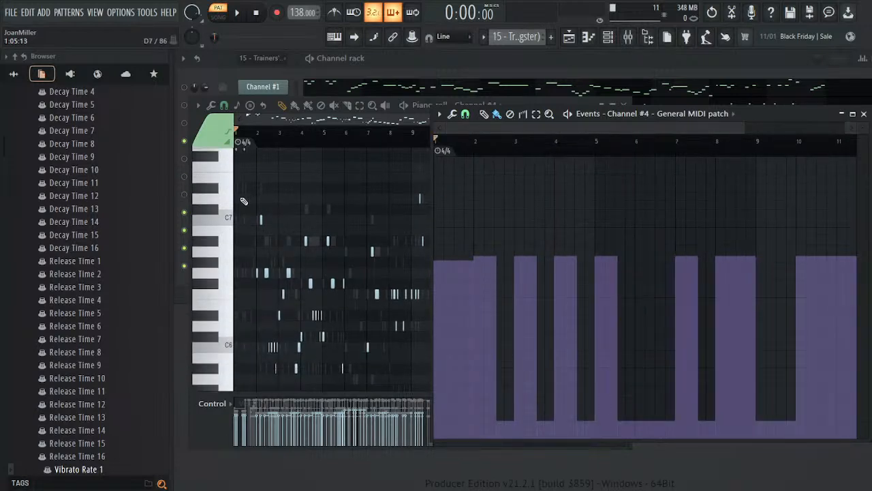
click(556, 104)
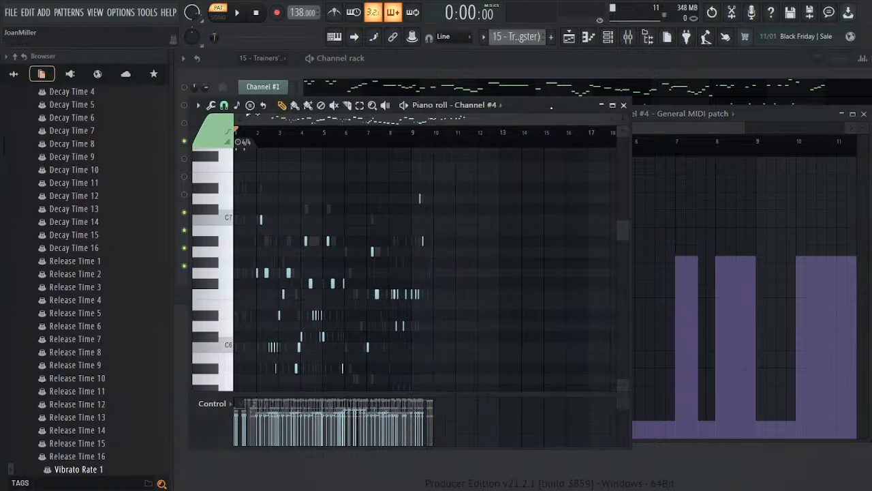
drag(603, 123, 372, 151)
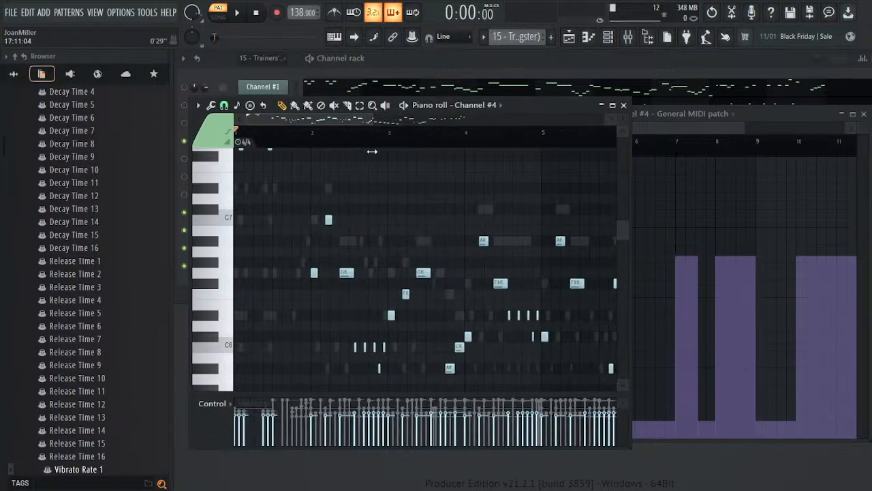
drag(756, 118, 762, 175)
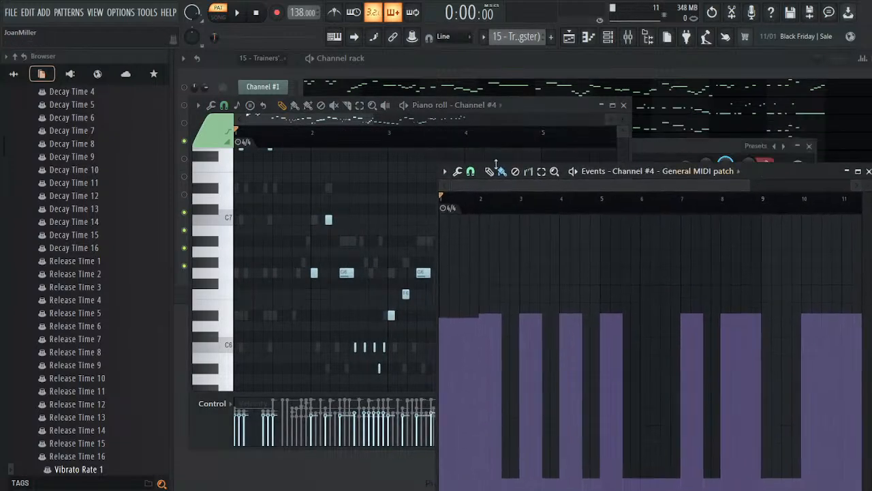
drag(535, 106, 531, 73)
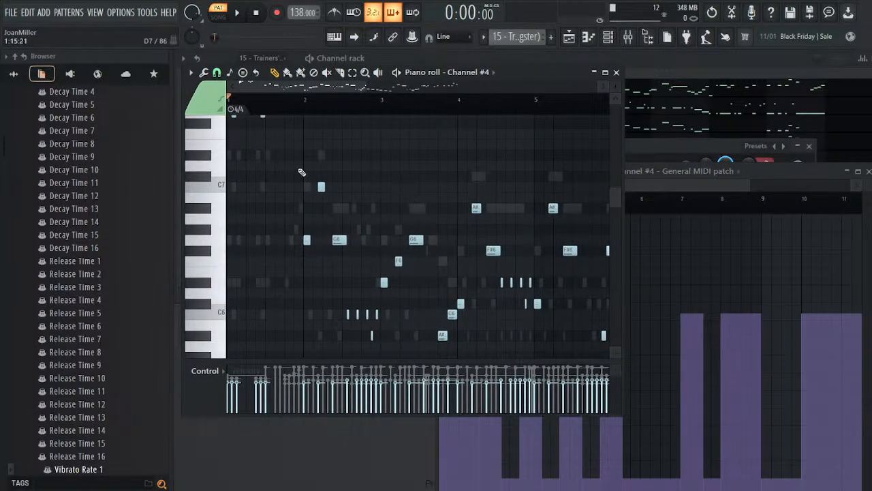
- Play Channel #4 from bar 2 and select its G6, C7, G6 notes in bar 2 and D#6, F6, G6 in bar 3
click(300, 99)
key(space)
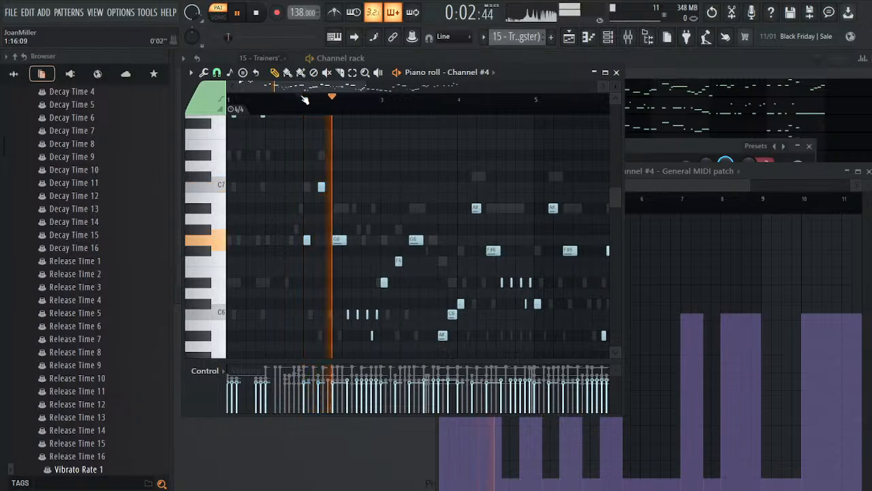
click(305, 100)
drag(263, 172, 356, 281)
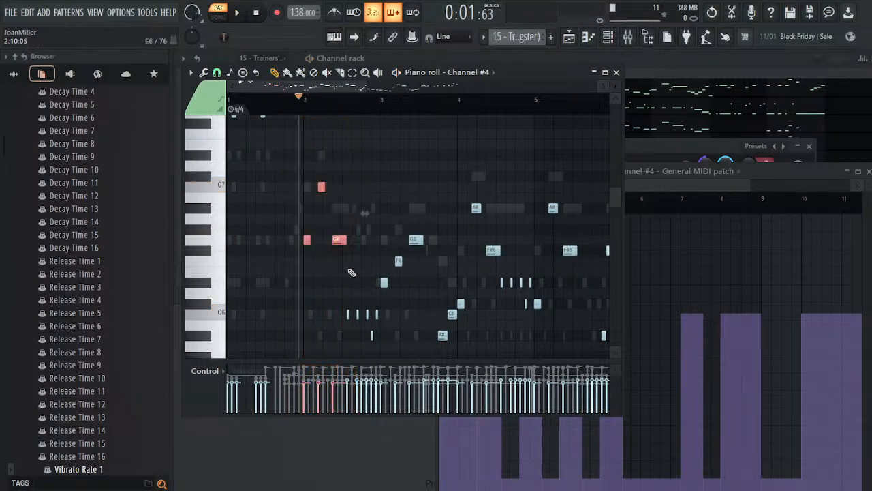
drag(371, 204, 417, 303)
scroll(436, 300, down, 1)
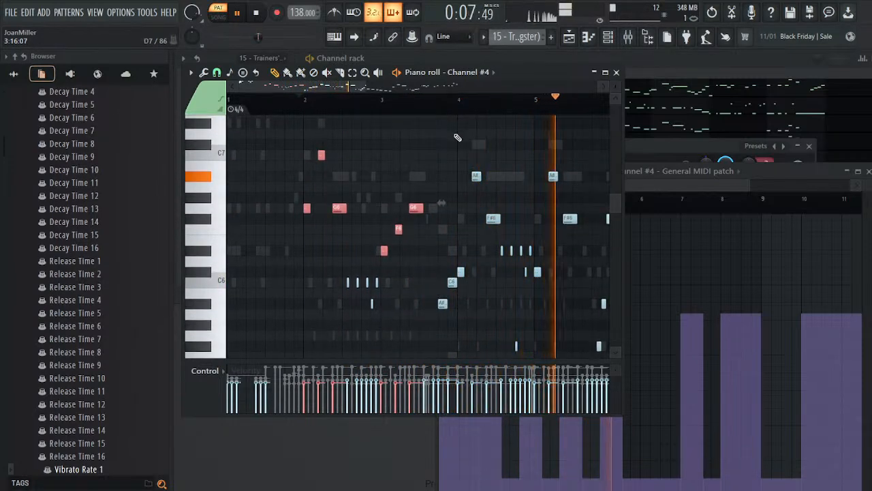
- Add the C#6, A#6 and F#6 notes at the start of bars 4 and 5 to the selection
drag(461, 149, 479, 293)
drag(539, 151, 576, 312)
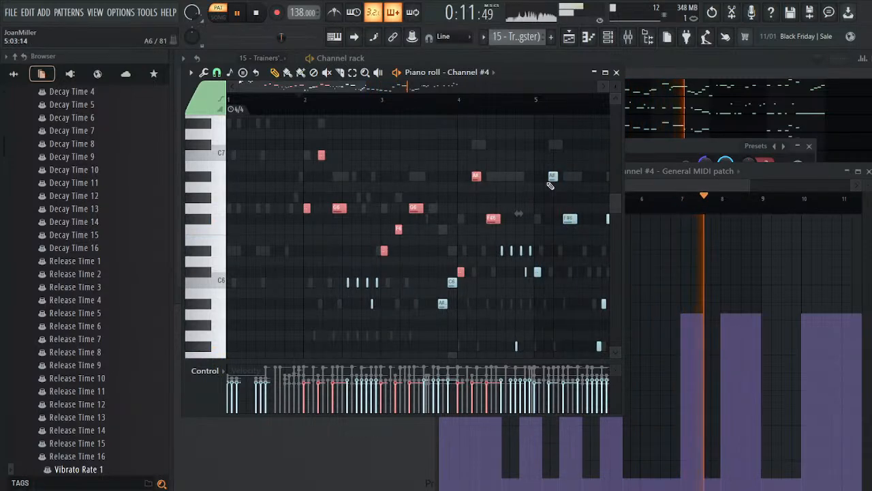
drag(546, 204, 580, 312)
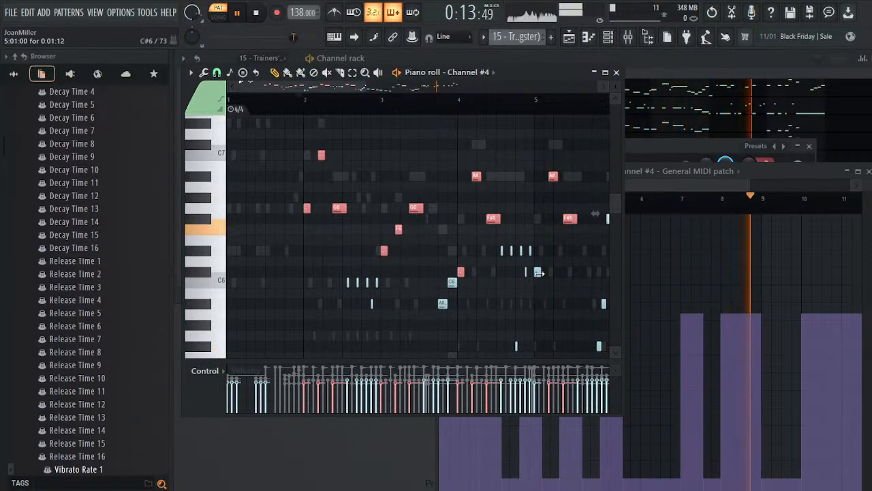
- Play Channel #4 through bars 5 to 7 and add bar 7's C6, A6 and F6 notes to the selection
click(506, 108)
drag(317, 87, 385, 86)
scroll(463, 232, down, 3)
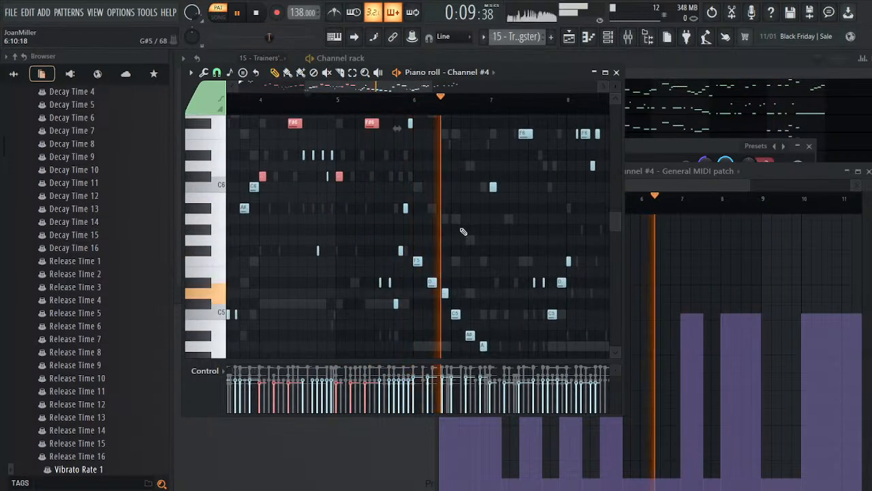
scroll(462, 231, up, 2)
drag(482, 140, 529, 274)
drag(492, 140, 533, 277)
drag(493, 130, 530, 258)
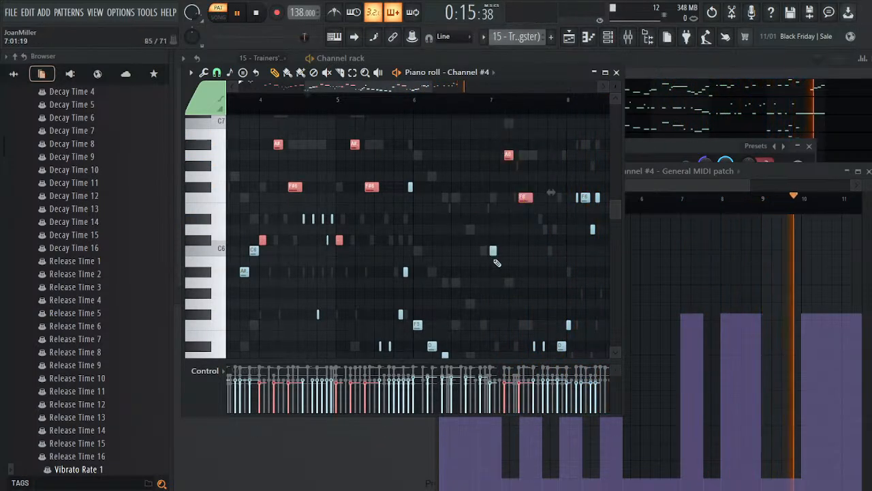
click(492, 107)
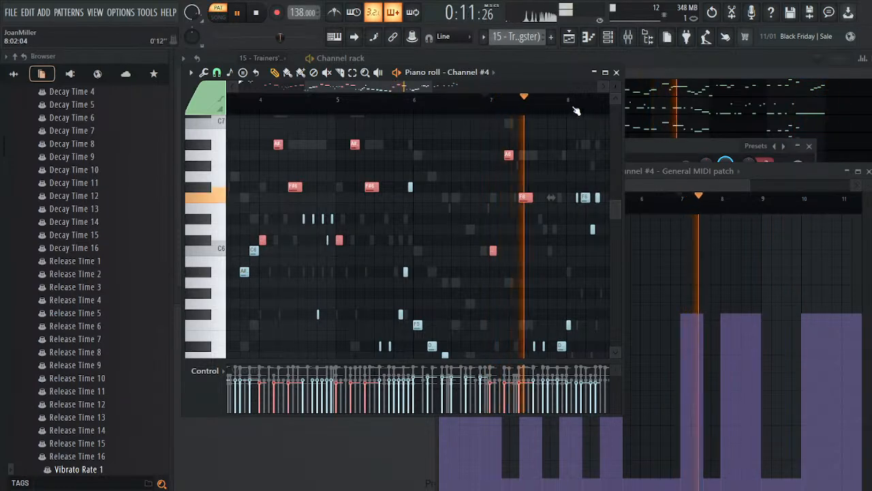
- Play Channel #4 around bar 8 and add that bar's F5, F6 and D6 notes to the selection
click(551, 109)
click(553, 109)
scroll(558, 281, down, 3)
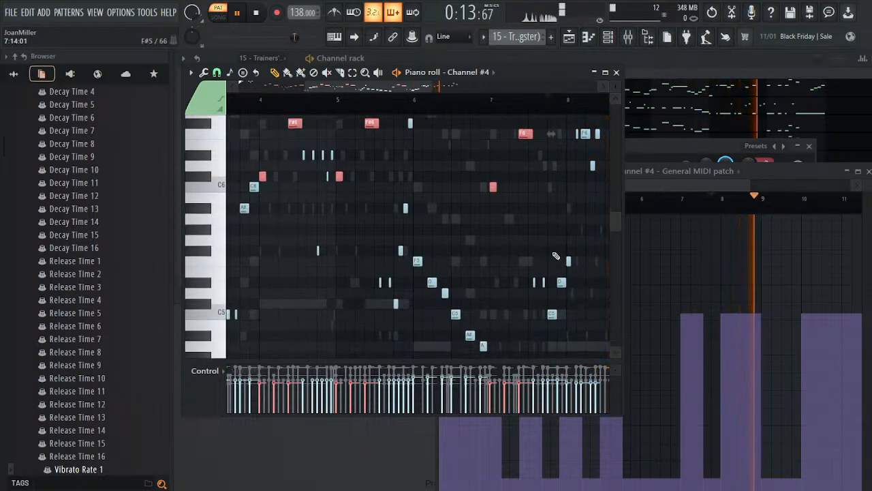
drag(569, 263, 542, 181)
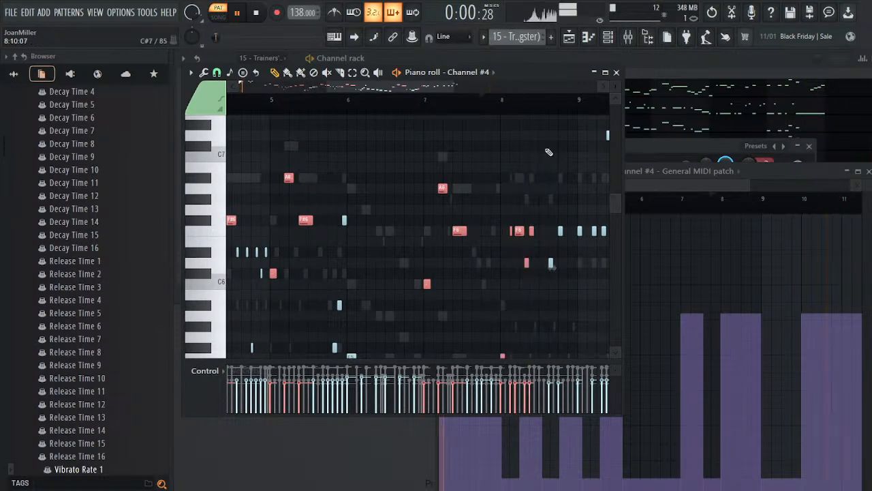
click(511, 103)
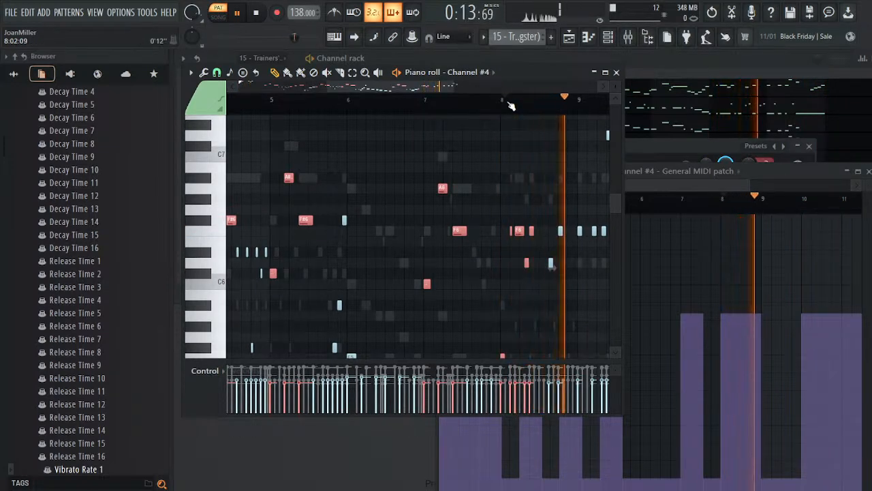
drag(550, 263, 563, 217)
click(569, 109)
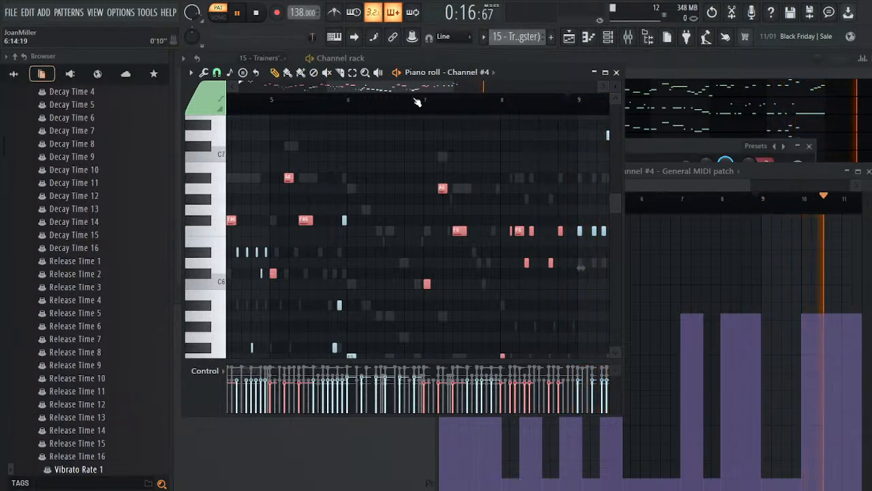
- Copy the selected Channel #4 notes, switch to the Synths pattern and close the open Channel #4 windows
drag(421, 87, 423, 86)
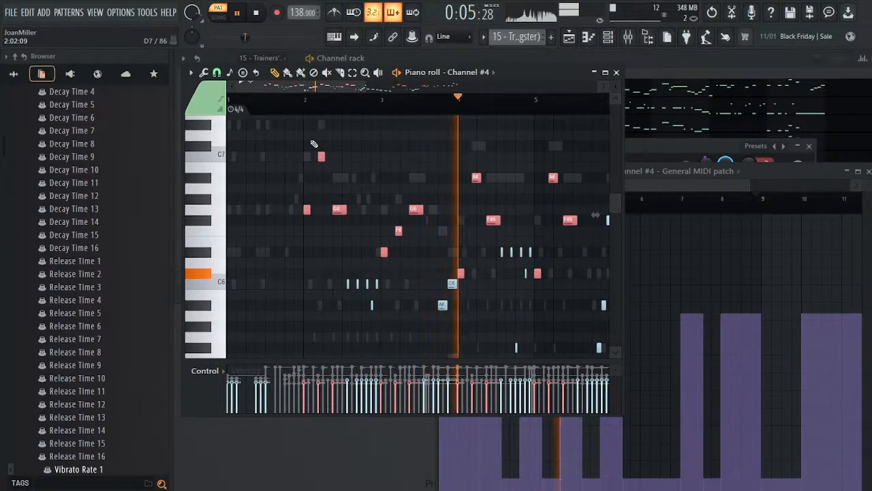
scroll(407, 217, down, 2)
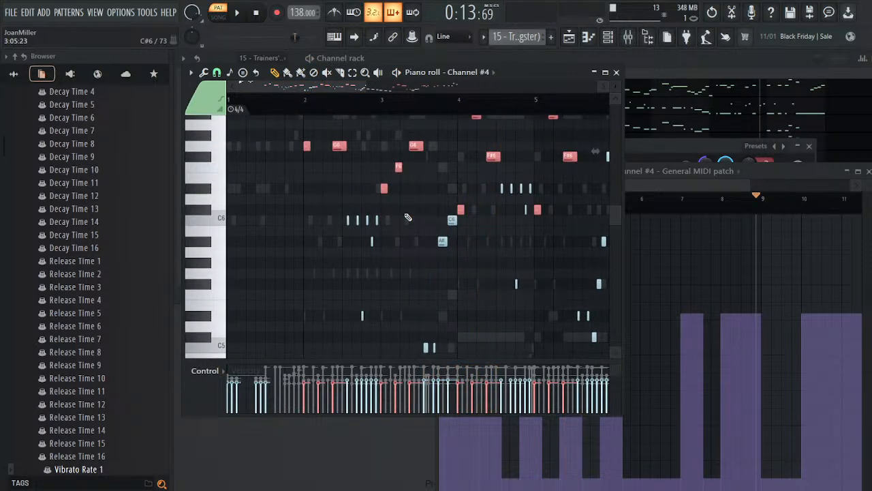
scroll(408, 216, up, 3)
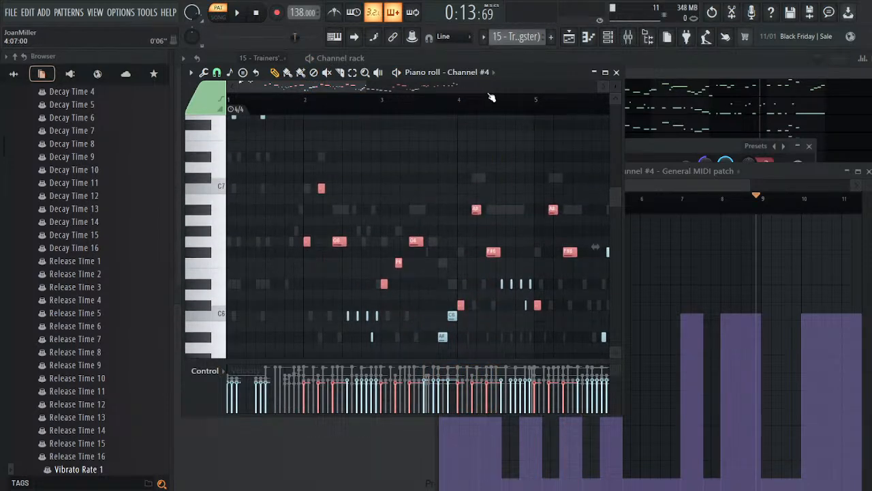
click(597, 72)
click(617, 73)
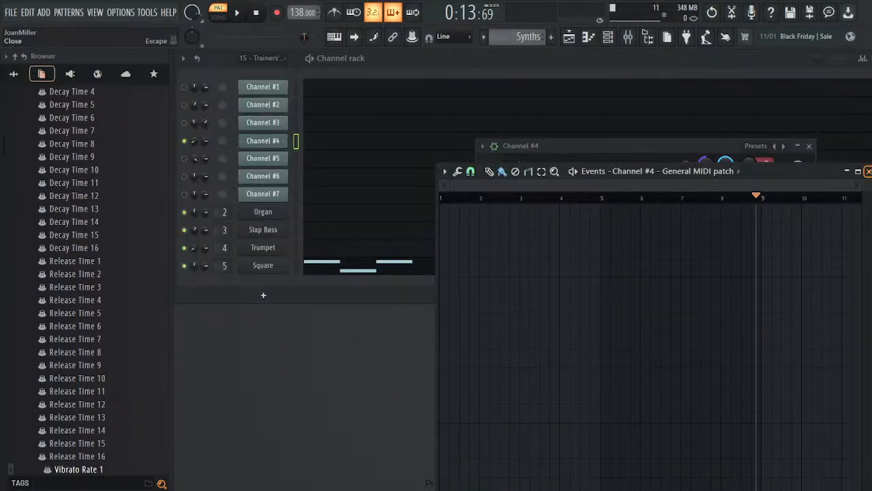
click(868, 171)
click(808, 146)
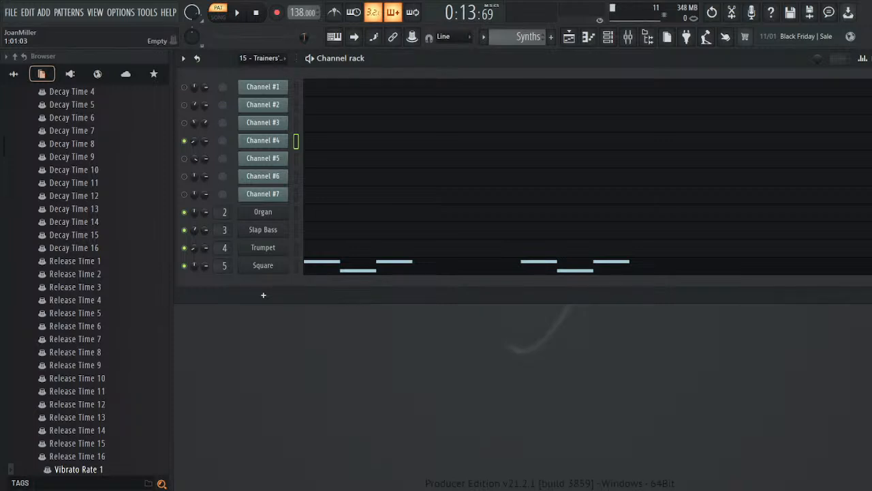
- Add a Pulse synth channel to the rack and paste the copied notes into its piano roll
click(277, 286)
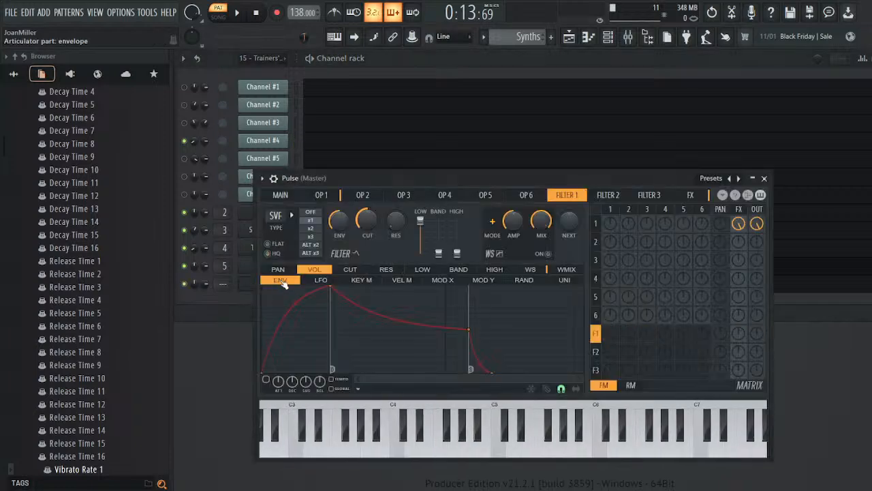
click(763, 178)
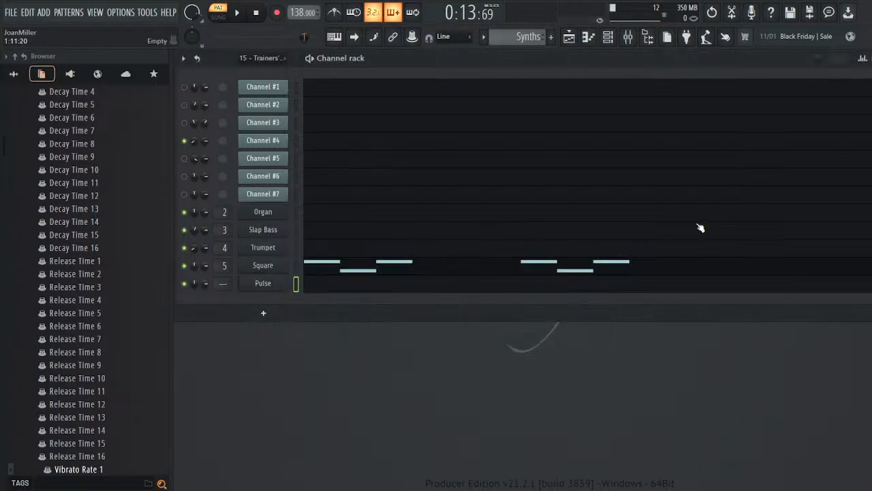
click(469, 284)
drag(343, 85, 399, 86)
key(ctrl+v)
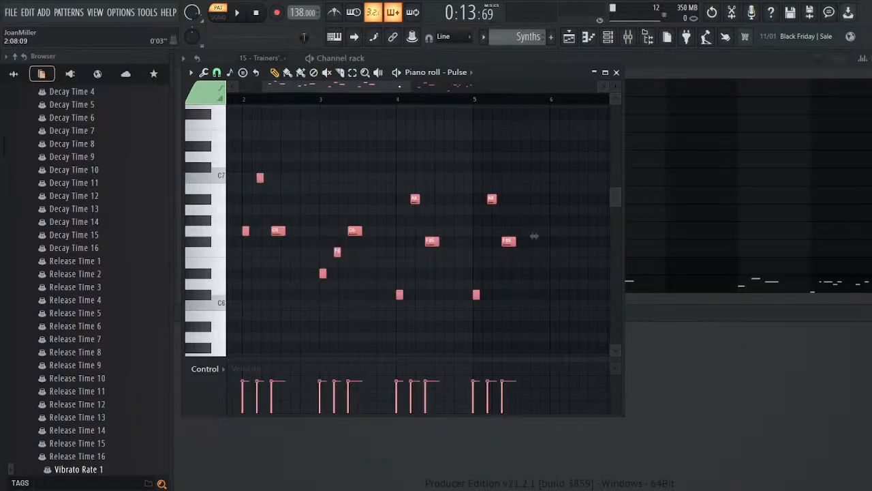
- Play the Synths pattern, then the original Trainers' Eyes Meet pattern, to compare the new lead with Channel #4
key(space)
click(616, 71)
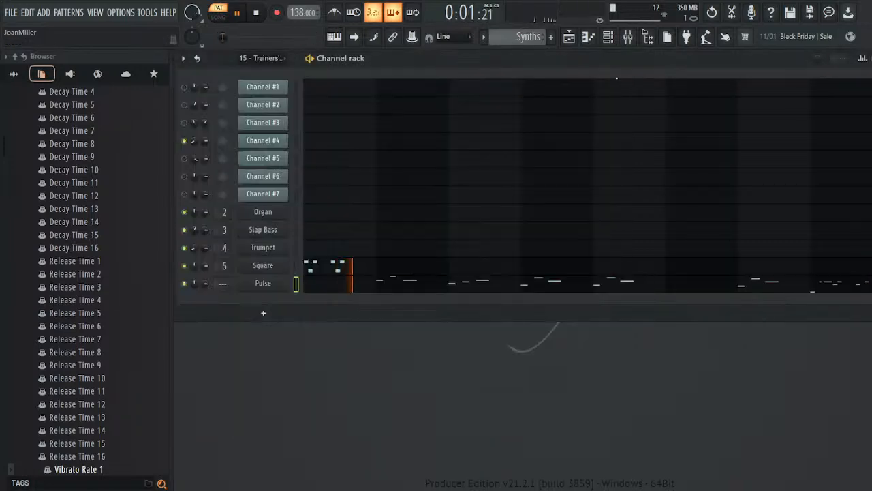
key(space)
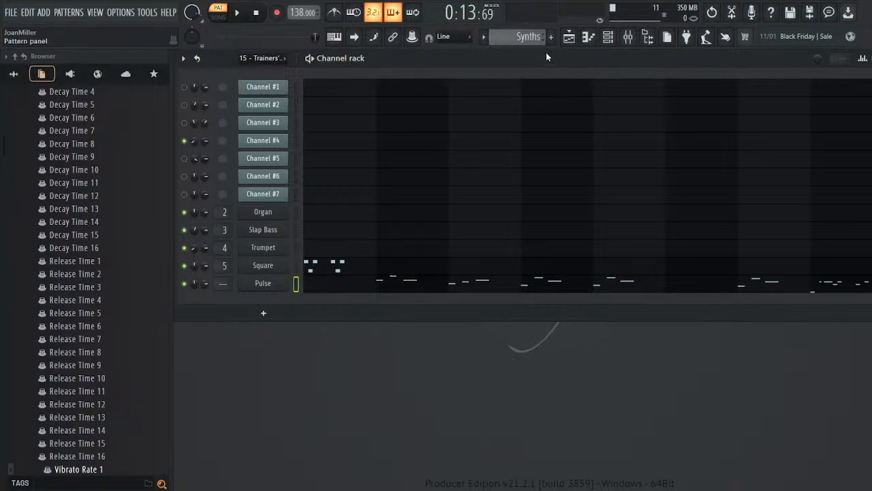
drag(546, 54, 546, 49)
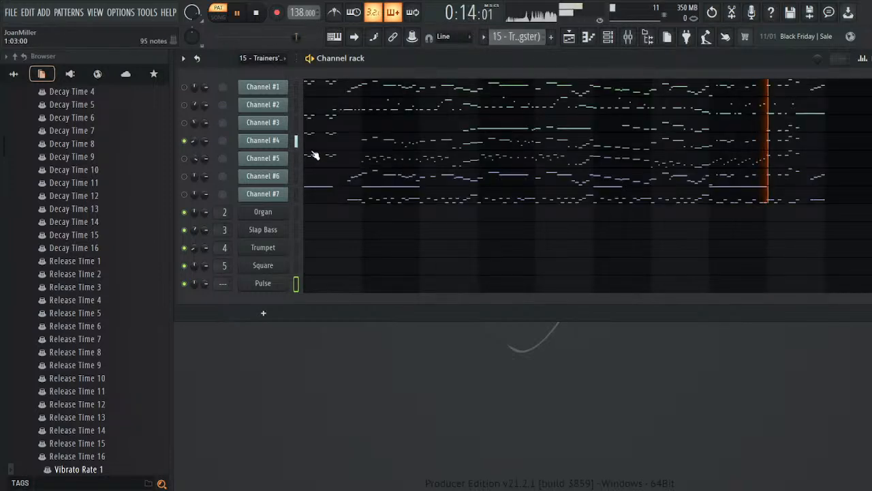
click(242, 13)
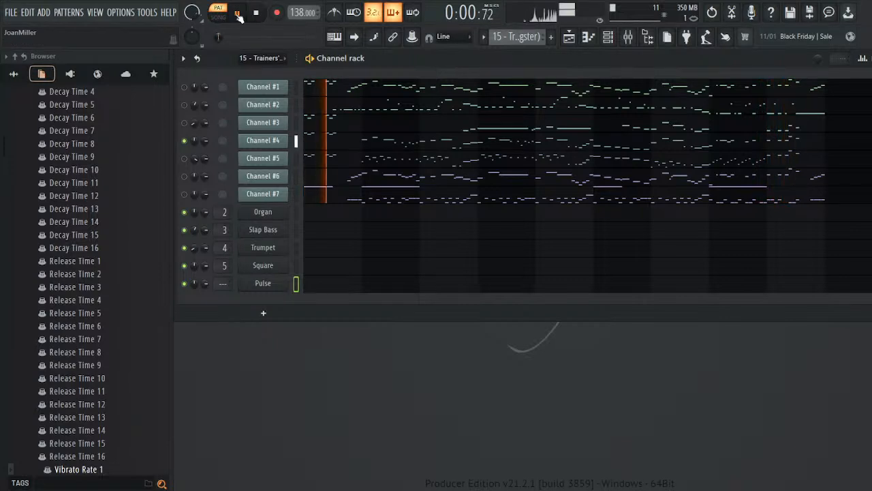
click(242, 13)
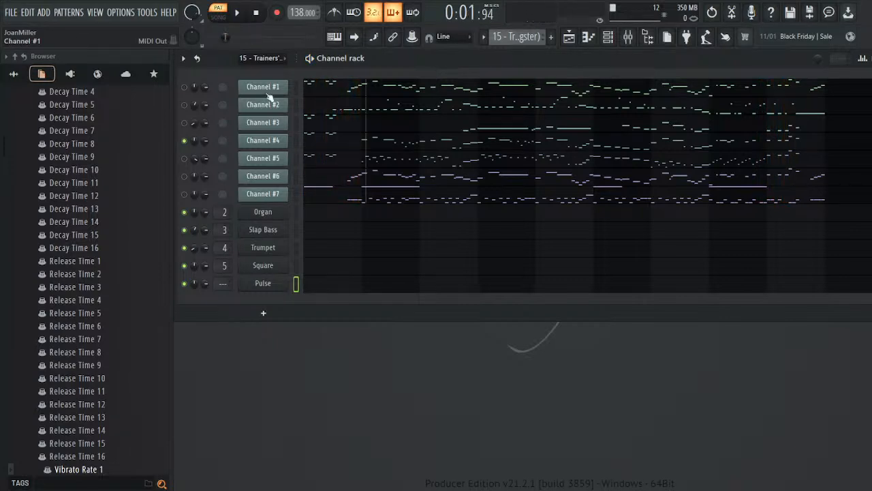
- Audition C5 on Channel #4 and on the Pulse synth to compare their sounds
click(264, 140)
click(517, 166)
click(648, 400)
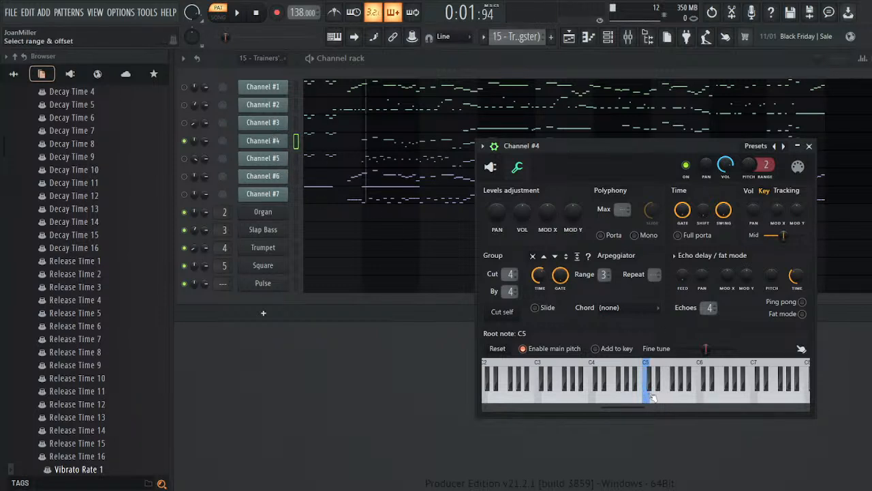
click(651, 402)
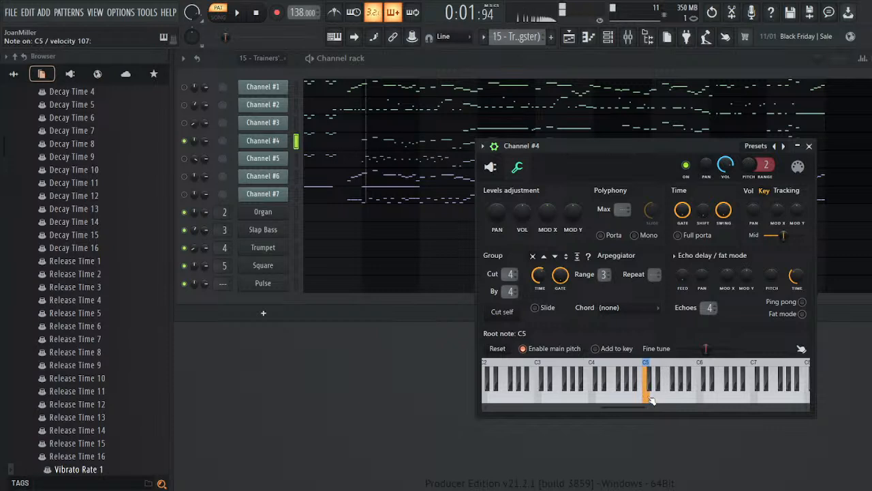
click(281, 286)
click(497, 446)
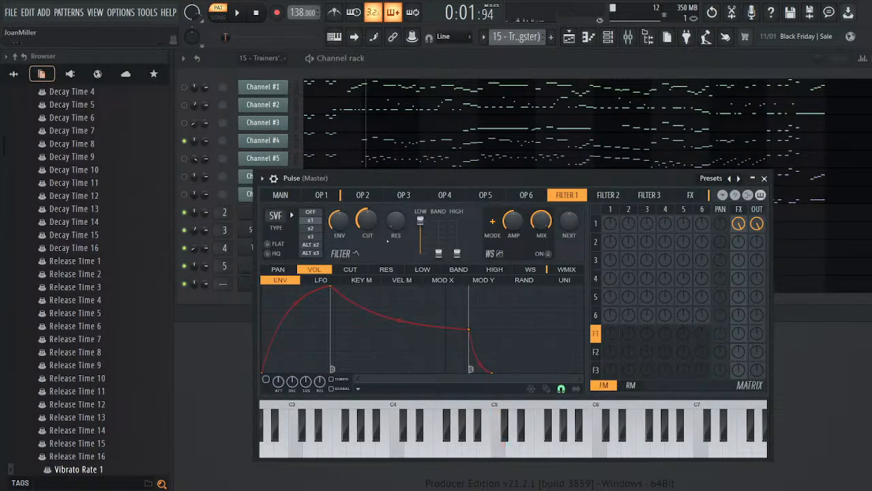
- Reshape the volume envelope of Pulse's operator 1 into a decay falling to 0%, and audition C5
click(334, 199)
drag(283, 352, 457, 370)
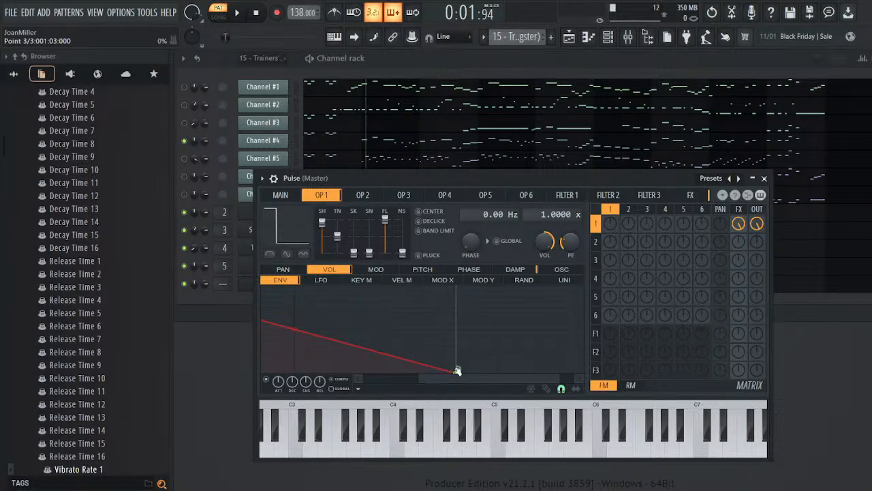
drag(426, 330, 469, 407)
click(501, 455)
- Audition Channel #4 again as the reference sound for Pulse and close its settings
click(267, 141)
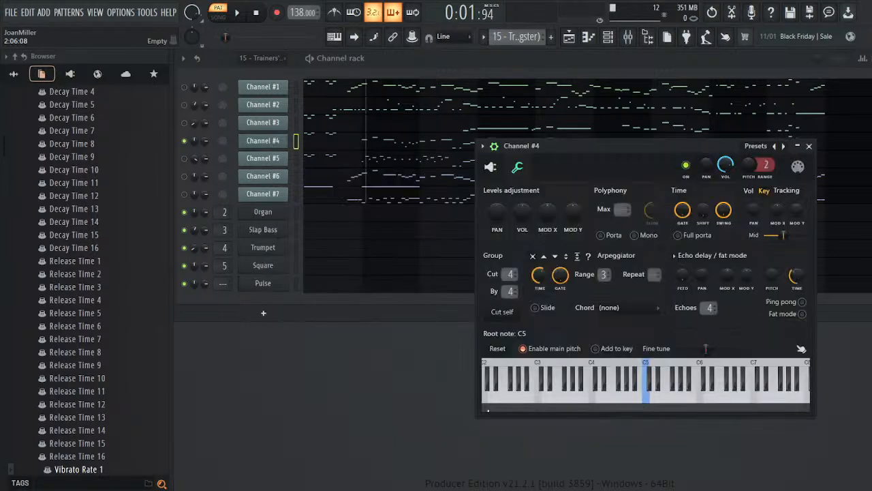
click(650, 399)
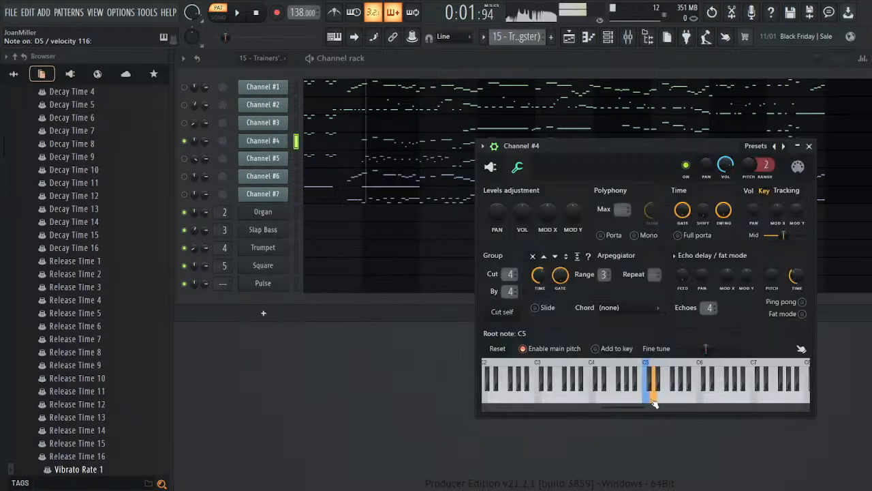
click(270, 142)
click(272, 141)
click(273, 141)
click(275, 141)
click(276, 141)
click(491, 167)
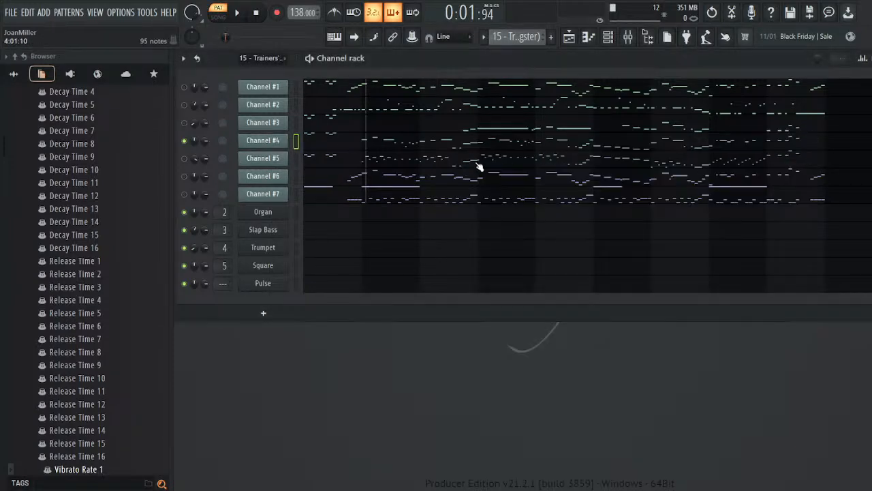
- Select the C6, D#5 and A#5 notes late in bar 2 of Channel #4's piano roll and play them
click(417, 146)
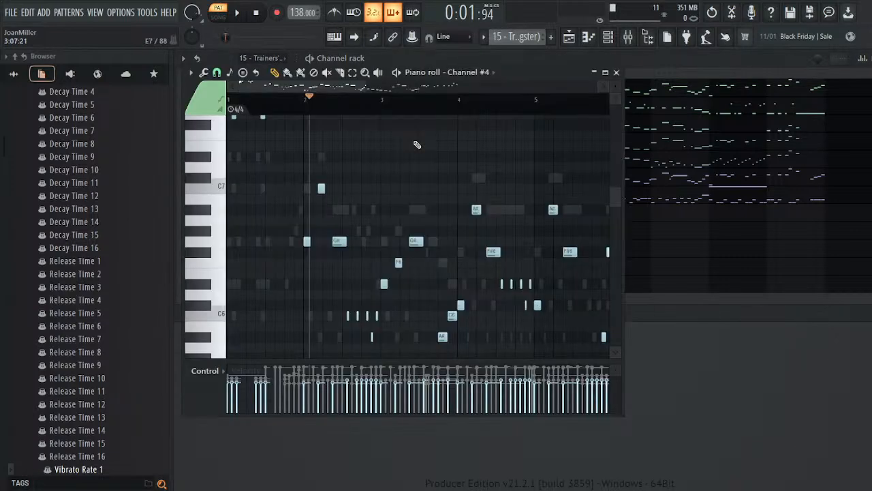
scroll(351, 292, down, 4)
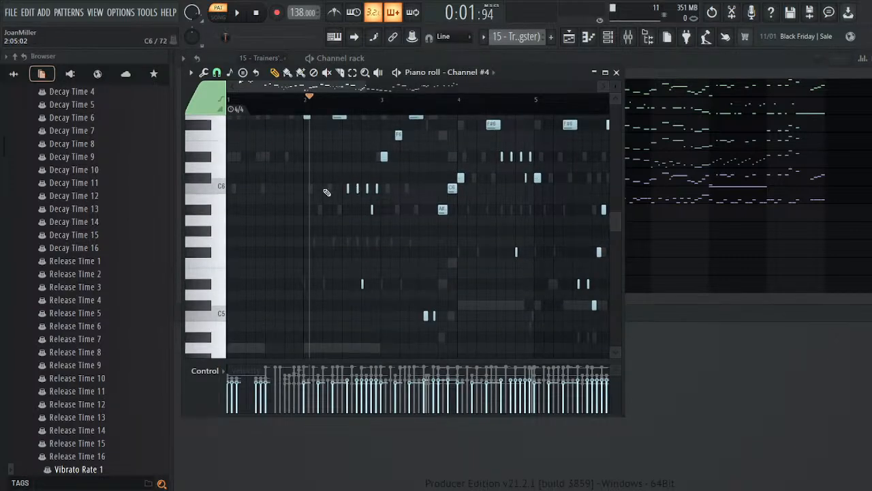
drag(331, 173, 395, 341)
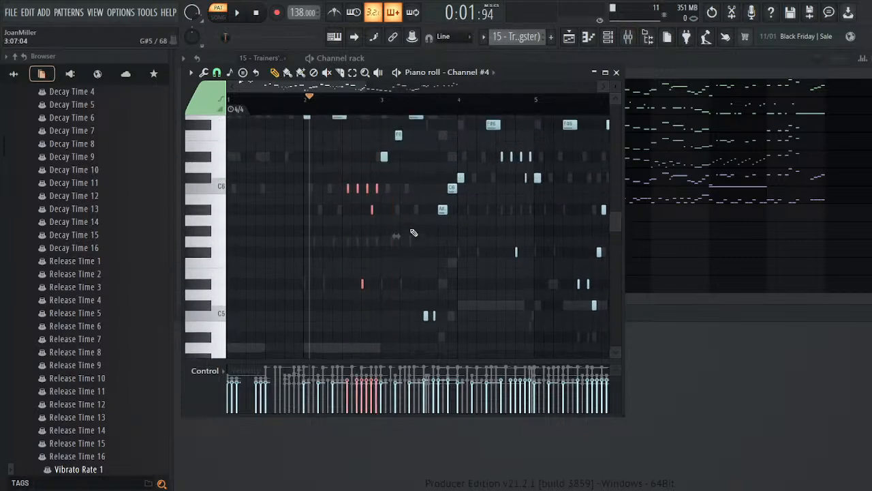
key(space)
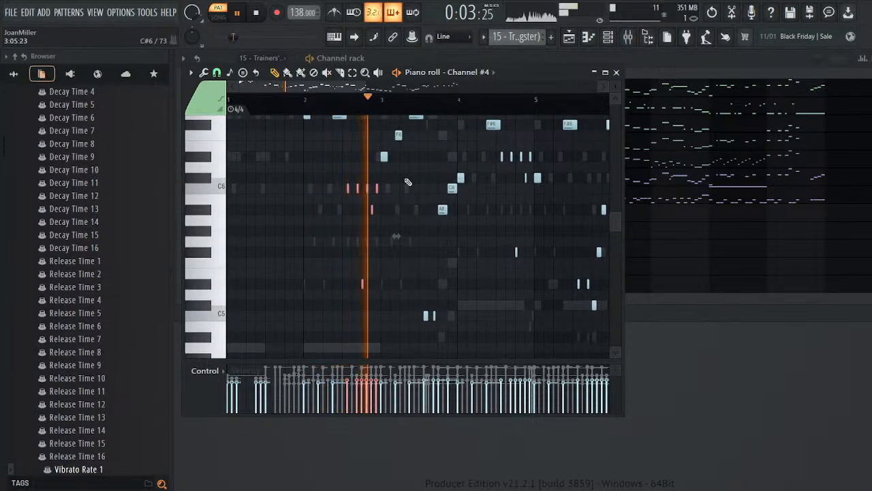
key(space)
- Add bar 3's C5, A#5 and C6 notes and bar 4's D#6, F#5 and C#6 notes to the selection
drag(406, 195, 469, 336)
drag(330, 86, 368, 87)
key(space)
click(343, 107)
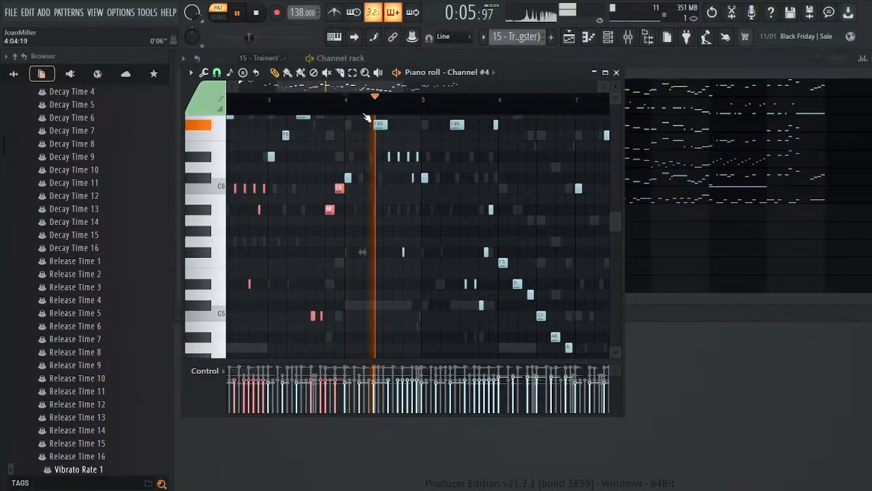
drag(377, 158, 423, 261)
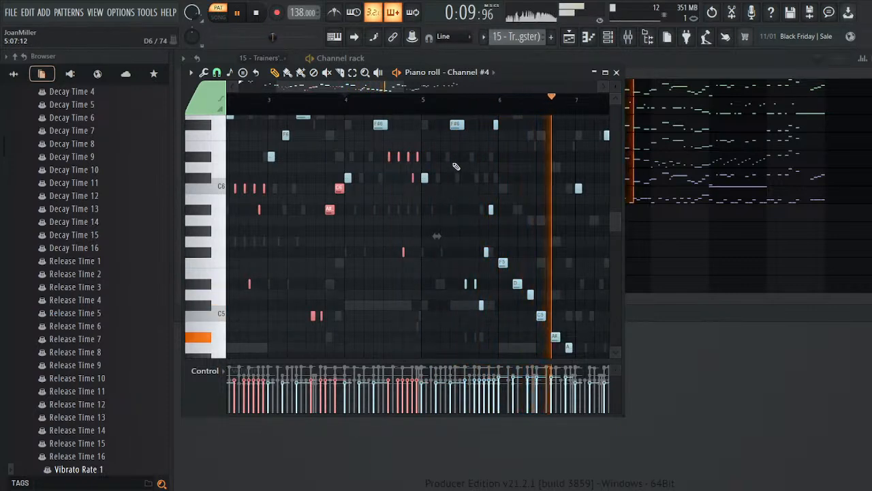
- Add the D#5, C#5, F#5, A#5 and F#6 notes in the second half of bar 5 to the selection and play them
scroll(453, 195, up, 3)
click(451, 101)
key(space)
scroll(466, 168, down, 2)
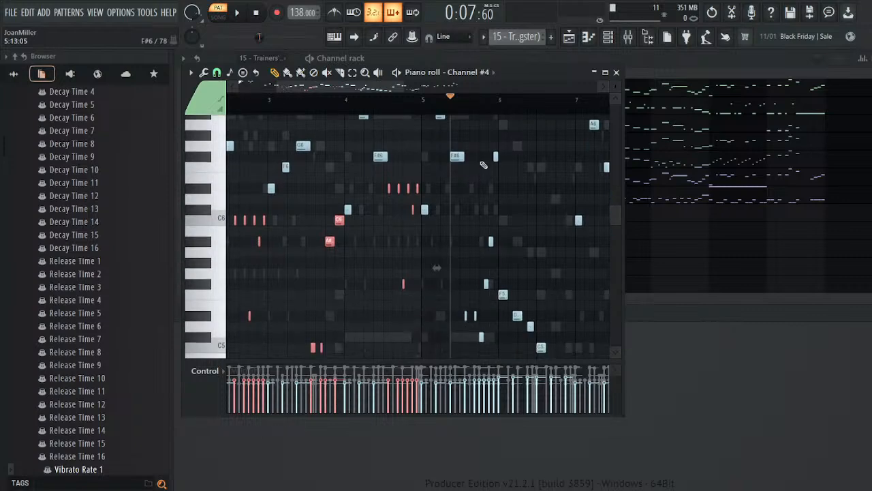
drag(470, 183, 497, 350)
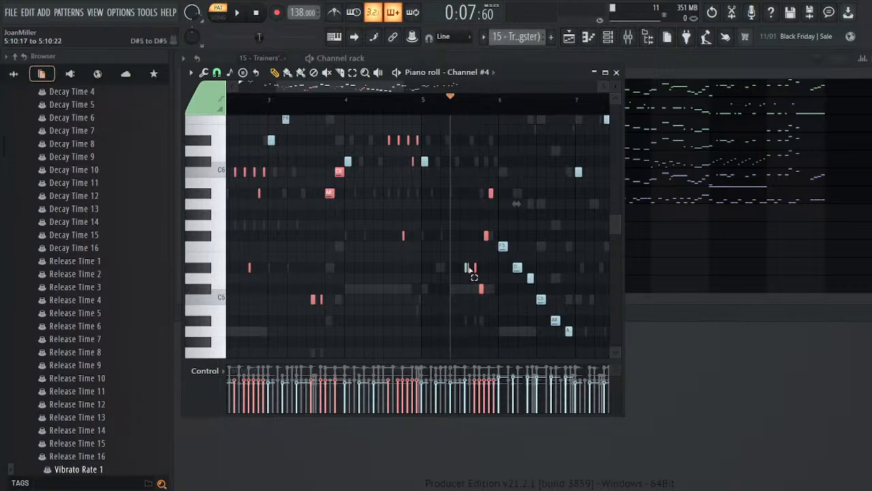
key(space)
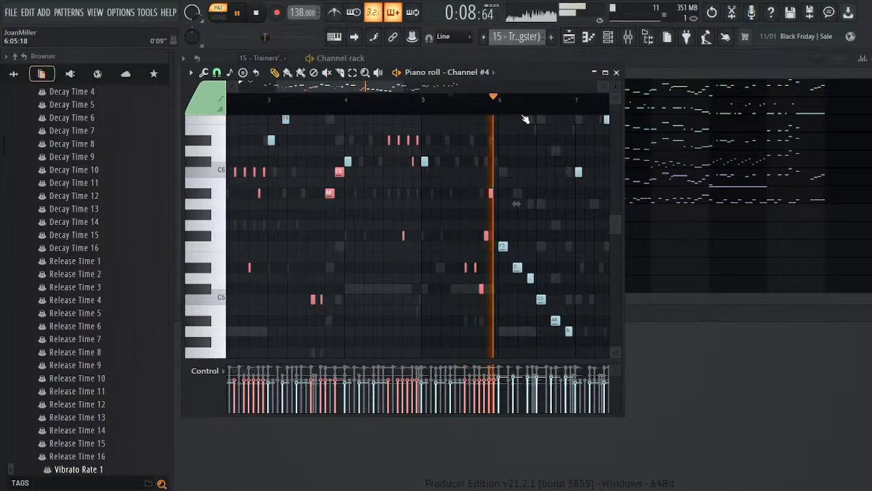
- Add bar 6's descending F5 to A4 notes, bar 7's D#5 and C5 notes, and the F5 at bar 8's start to the selection
drag(501, 241, 578, 361)
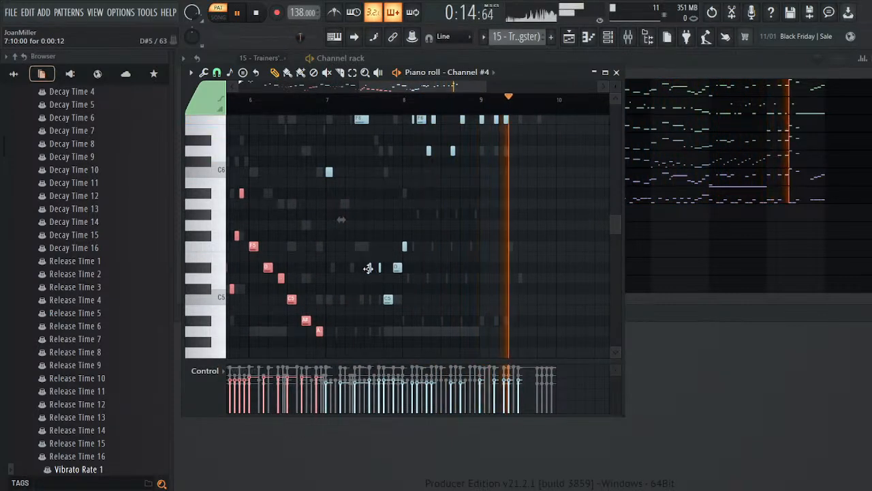
drag(369, 264, 413, 328)
drag(399, 244, 407, 254)
scroll(407, 230, up, 1)
click(402, 101)
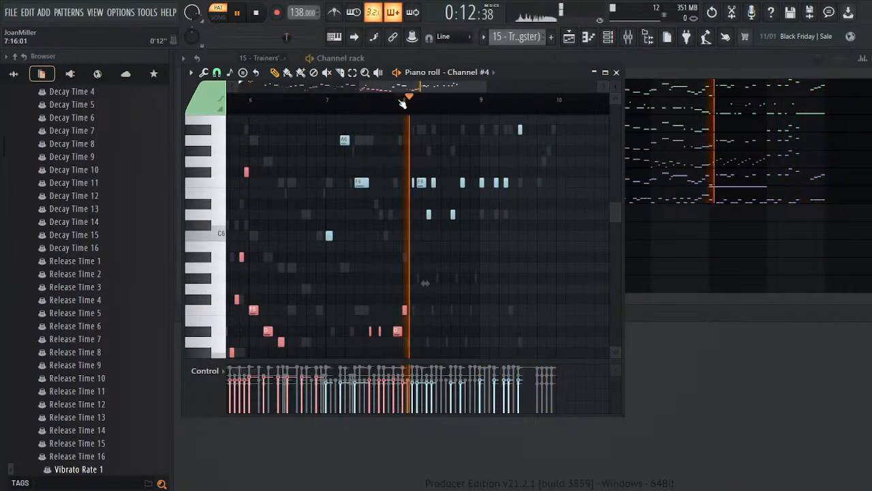
- Add bar 9's three F6 notes, D7 and A#6 to the selection in Channel #4's piano roll and stop playback
scroll(505, 183, up, 1)
scroll(505, 182, up, 3)
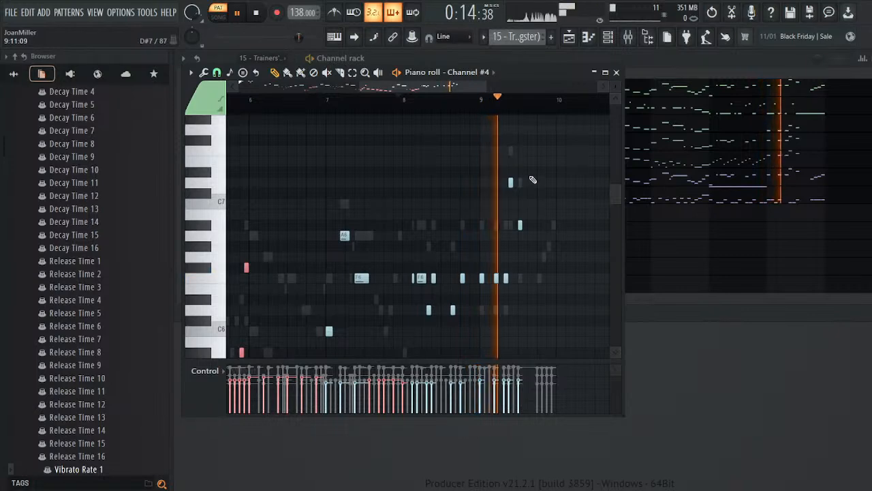
drag(483, 159, 529, 315)
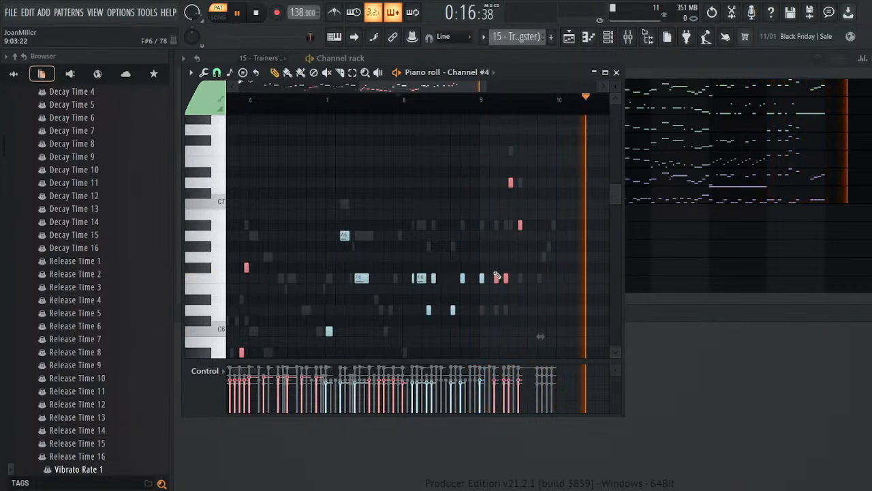
key(space)
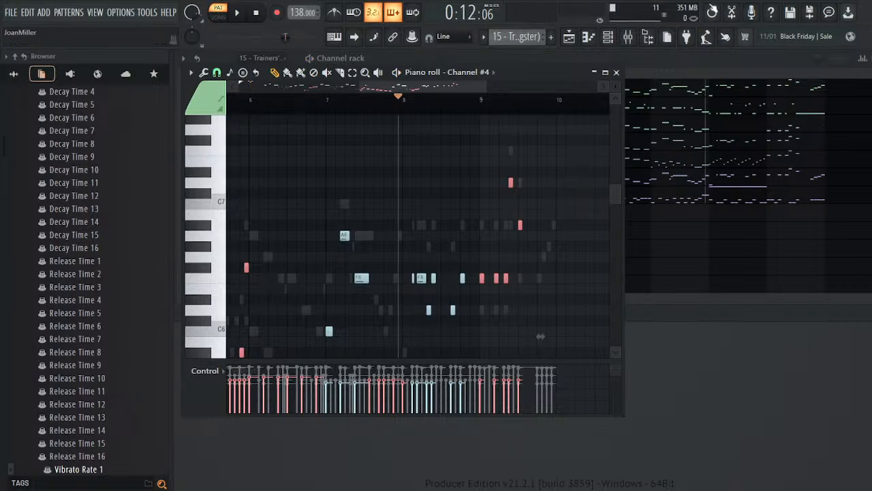
click(617, 72)
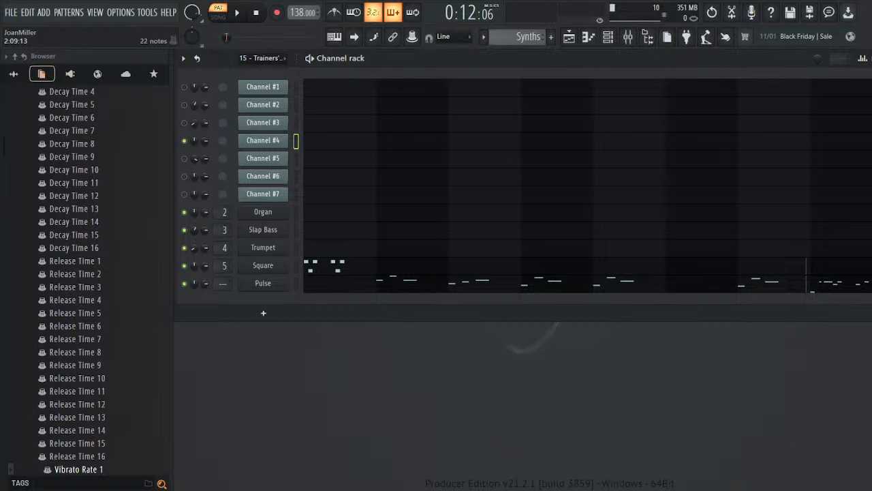
- Clone the Pulse channel and reshape the clone's operator 1 volume envelope to an instant attack with a curved decay to 0%
right_click(264, 284)
click(272, 295)
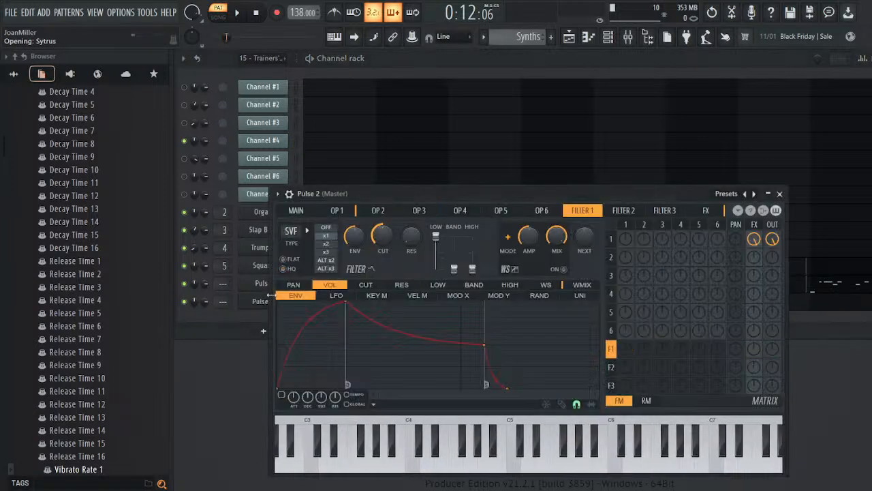
click(349, 213)
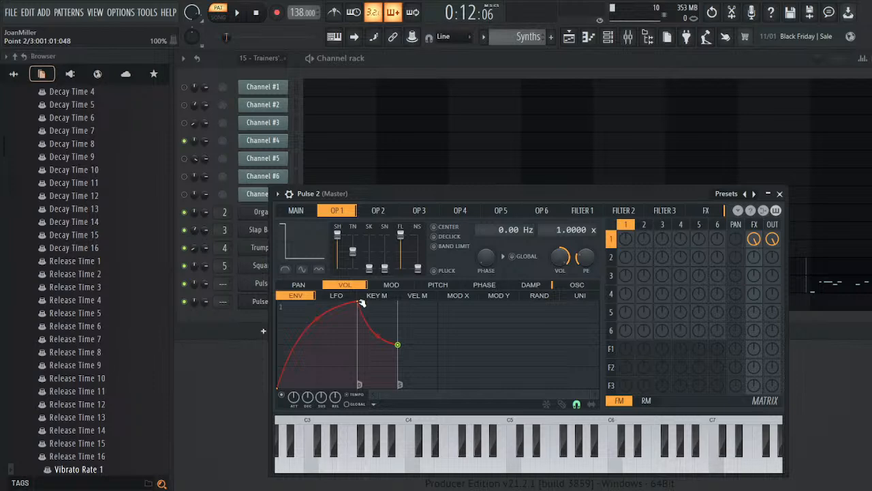
drag(359, 302, 262, 313)
drag(399, 346, 445, 423)
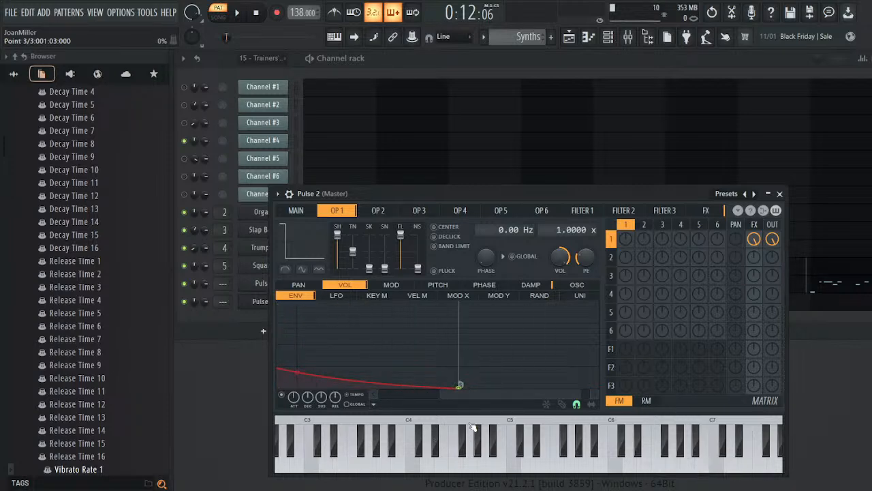
drag(441, 392, 389, 383)
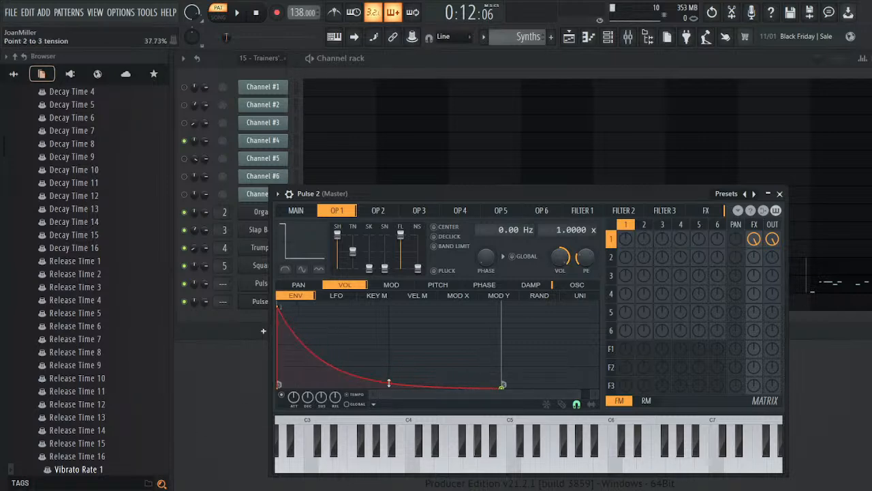
click(779, 194)
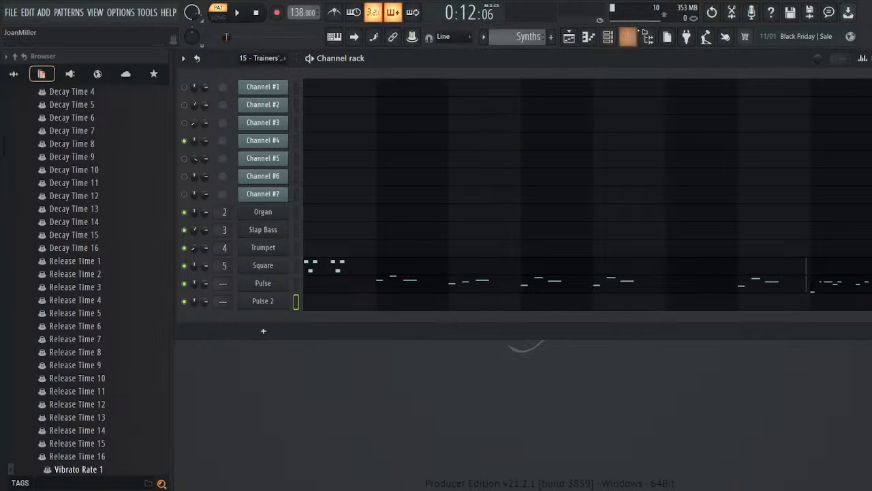
- Open the Pulse 2 channel's piano roll in the Synths pattern
click(712, 12)
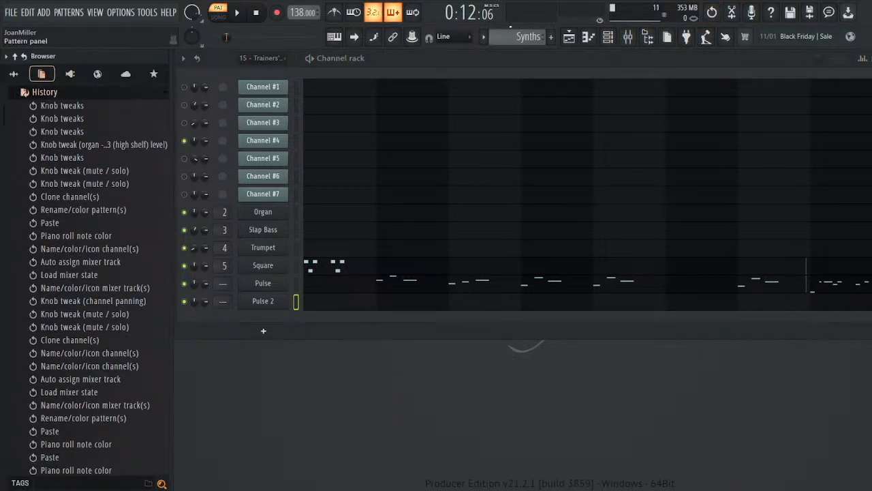
click(357, 278)
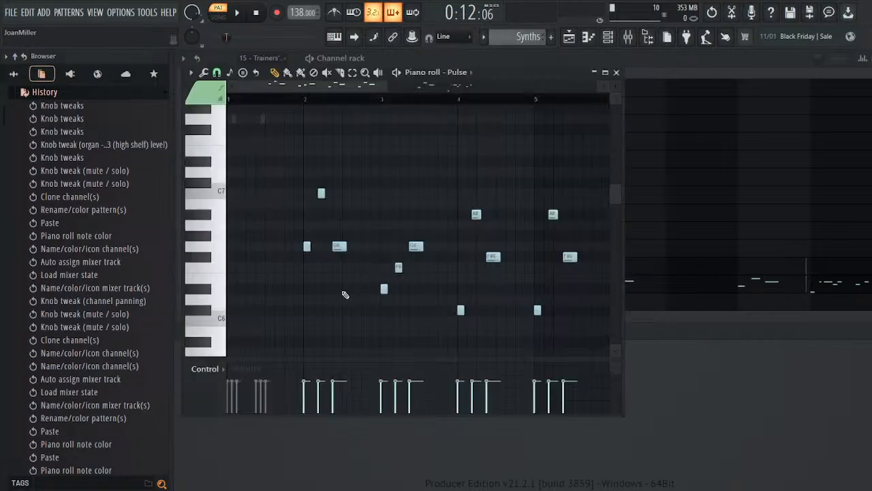
click(634, 307)
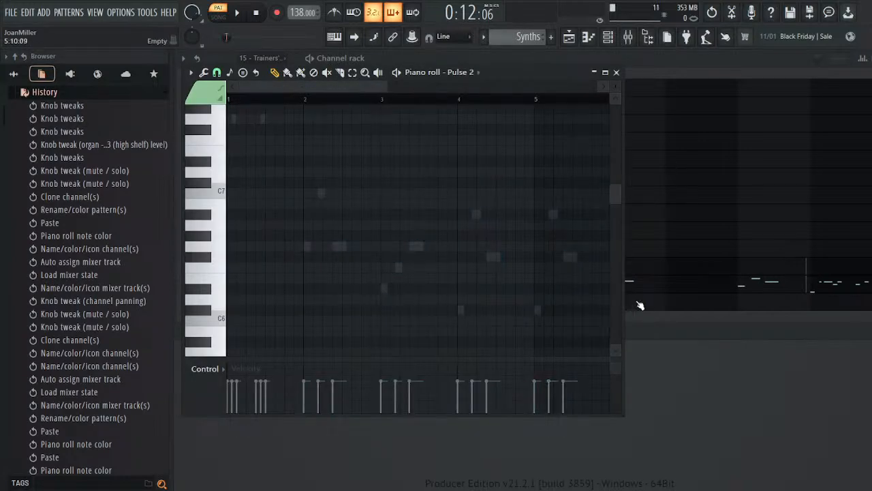
key(ctrl+v)
scroll(363, 268, down, 4)
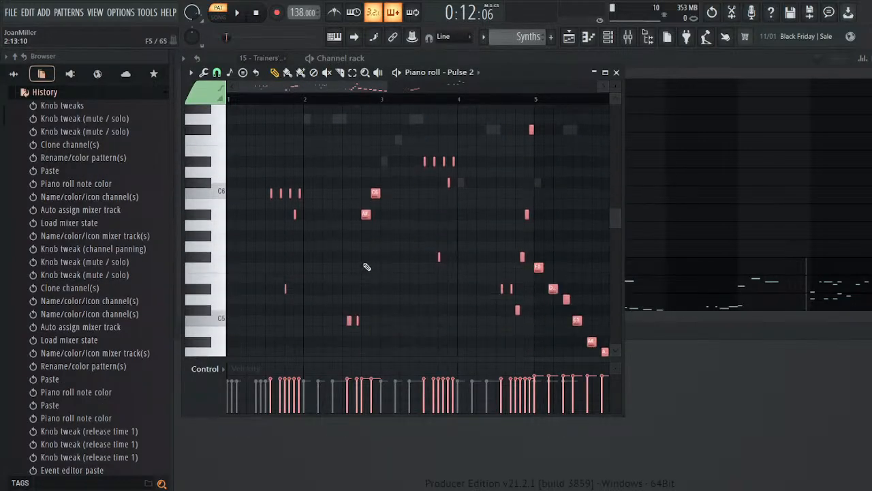
key(ctrl+z)
- Paste the Channel #4 notes into Pulse 2's piano roll starting in the second half of bar 2 and play them back
drag(360, 86, 386, 100)
key(ctrl+v)
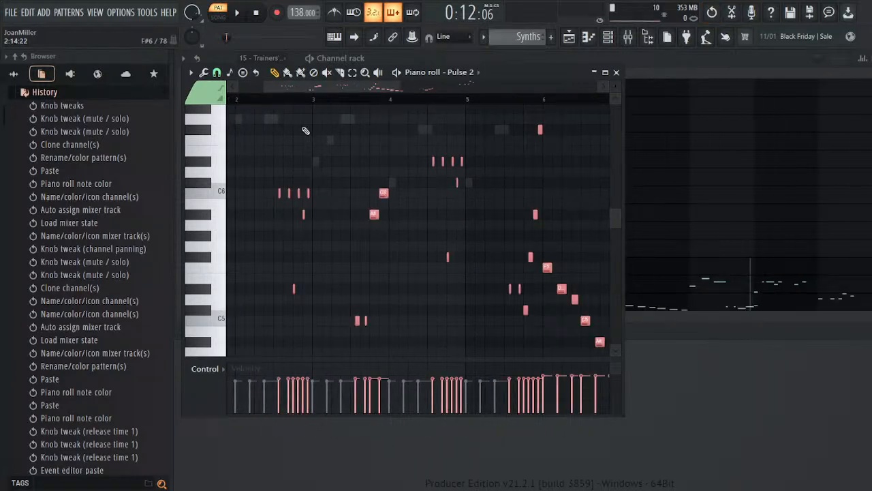
click(278, 98)
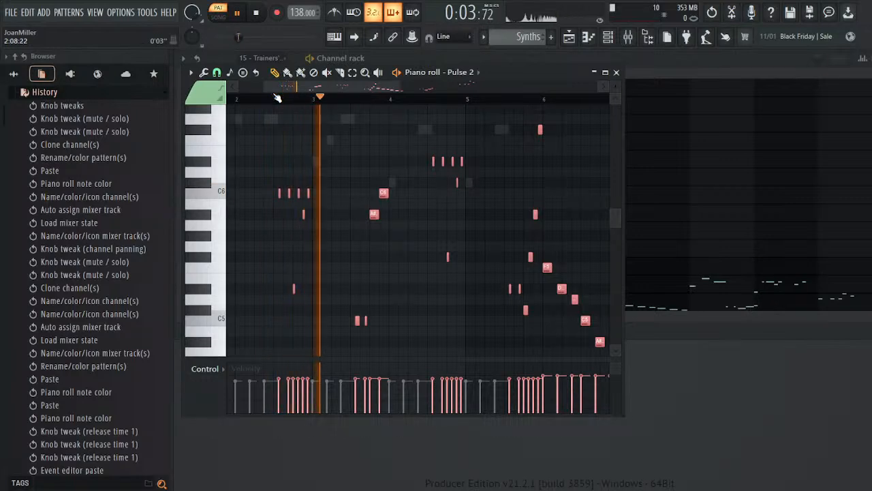
click(617, 73)
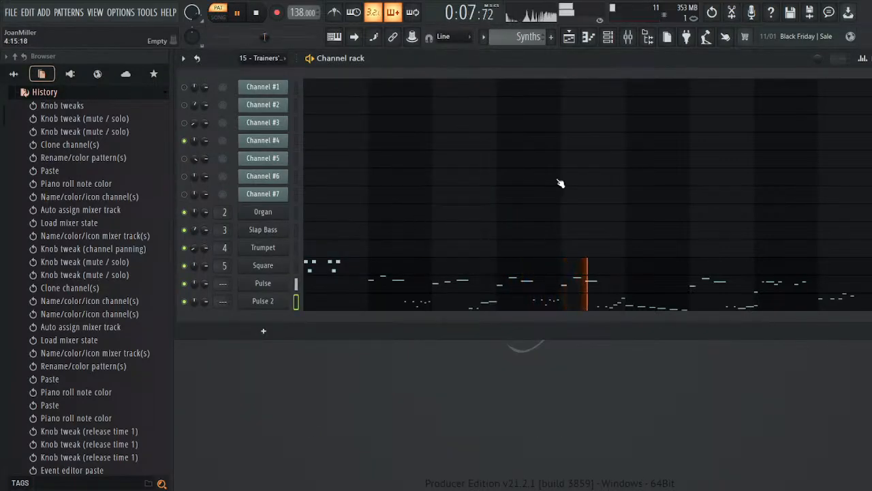
key(space)
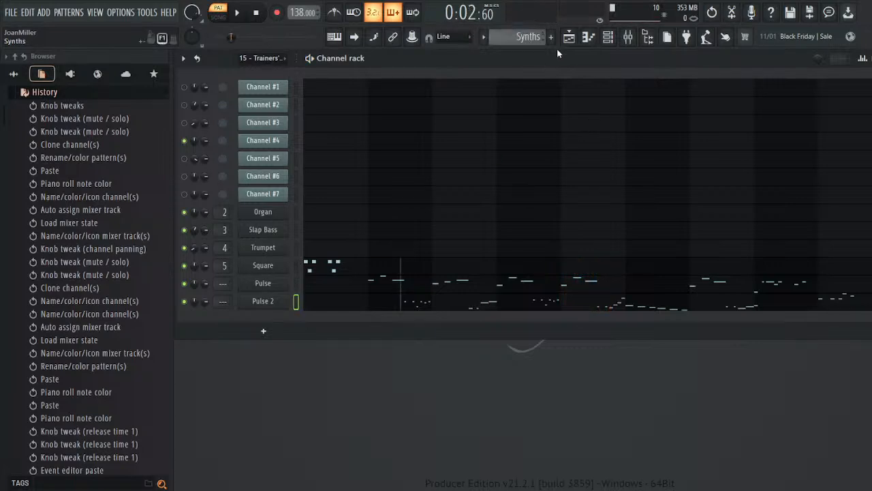
- Switch to the imported Trainers' Eyes Meet pattern and play Channel #4's original notes in short bursts for comparison
scroll(535, 38, up, 2)
key(space)
key(space)
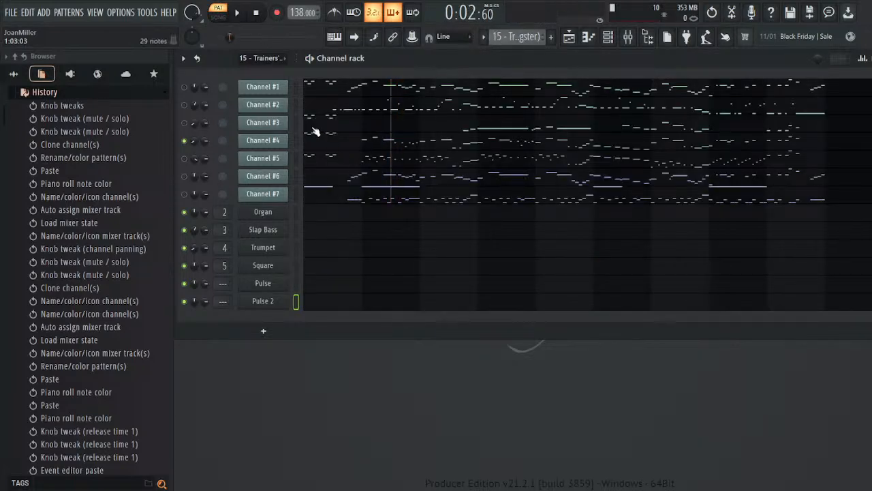
key(space)
key(space)
key(space)
key(space)
click(236, 14)
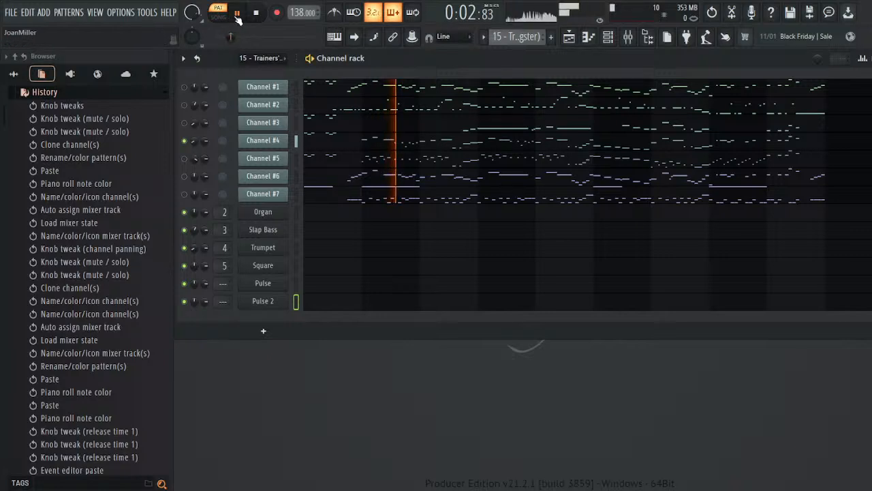
click(236, 13)
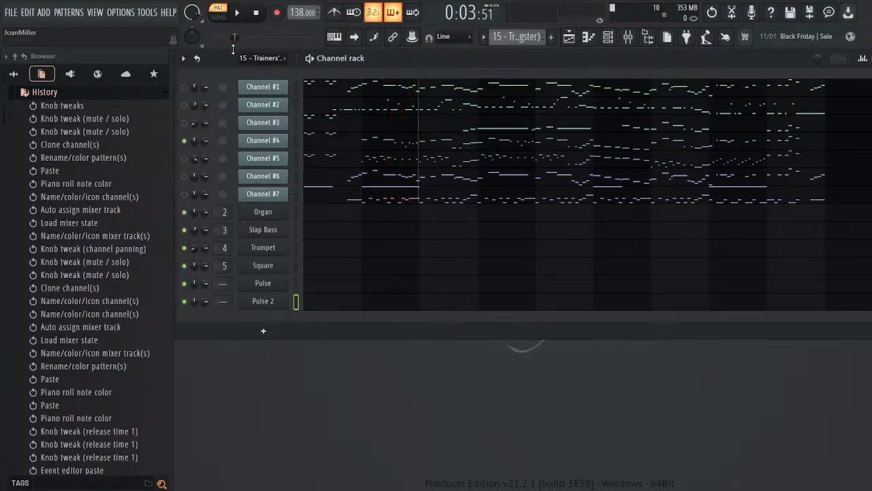
- Open Channel #4's miscellaneous settings and audition its C5 note after playing short stretches of the pattern
click(273, 141)
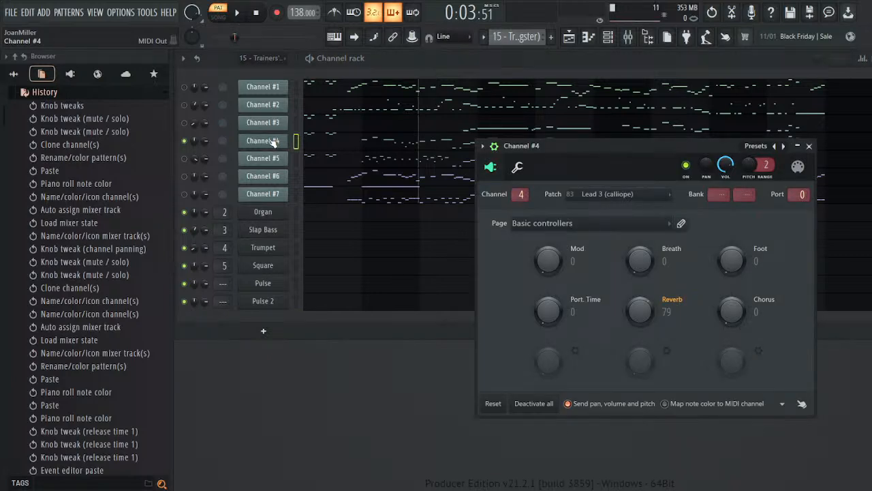
click(517, 167)
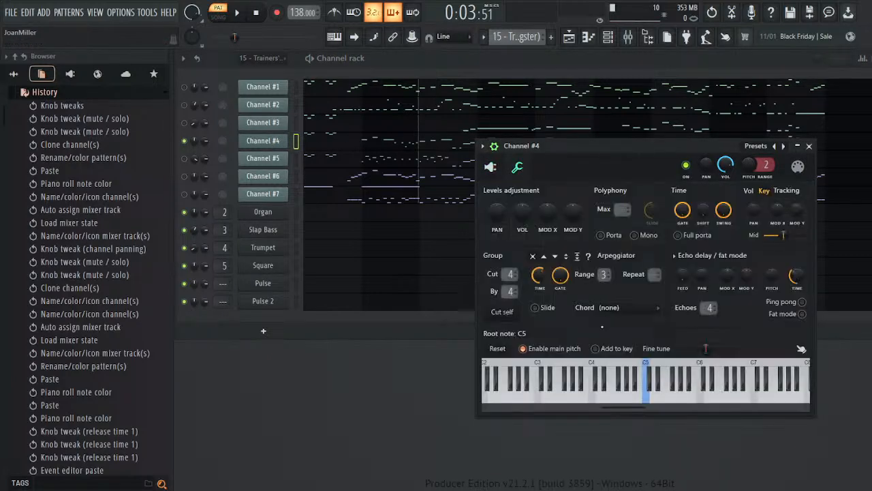
click(642, 398)
key(space)
key(space)
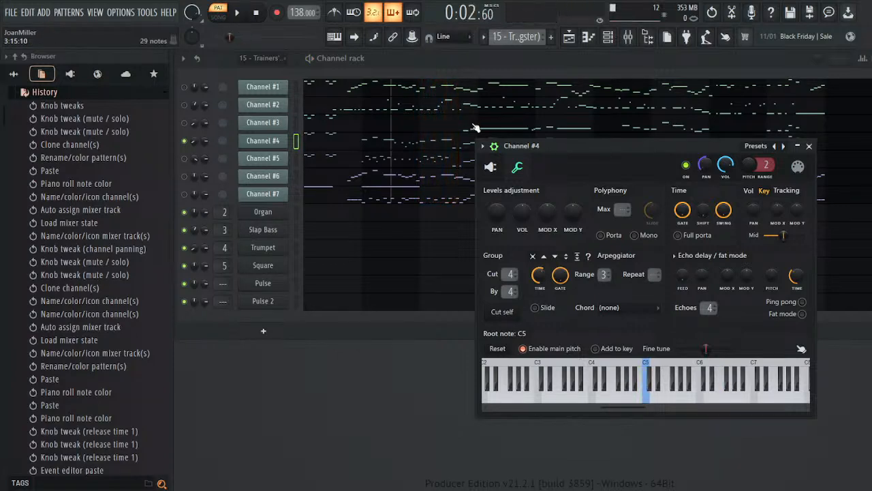
click(237, 13)
click(237, 13)
click(645, 400)
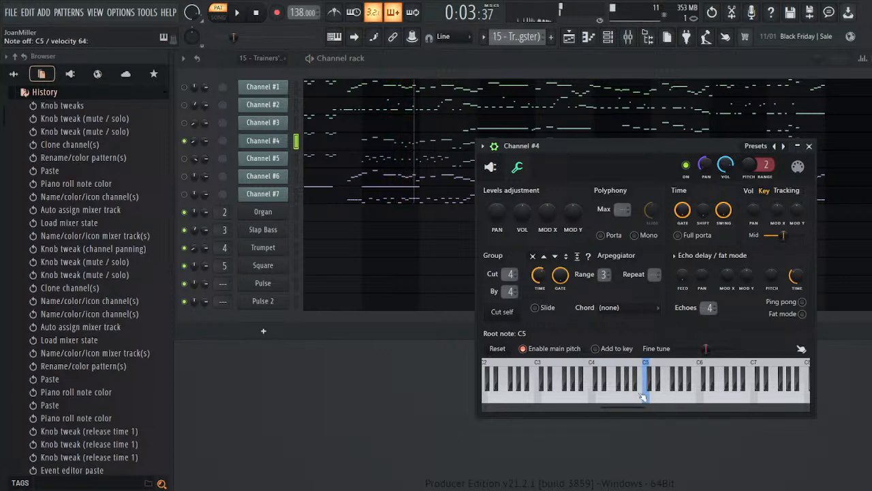
- Play the Synths pattern and open Pulse 2's synth to check its sound
click(538, 81)
key(space)
click(274, 302)
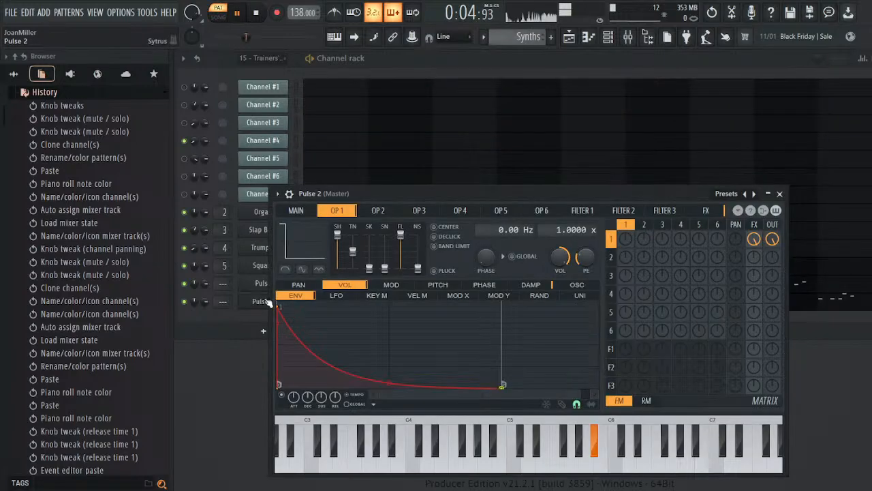
- Stop playback and route the Pulse channel to mixer track 6
click(256, 286)
click(275, 180)
key(space)
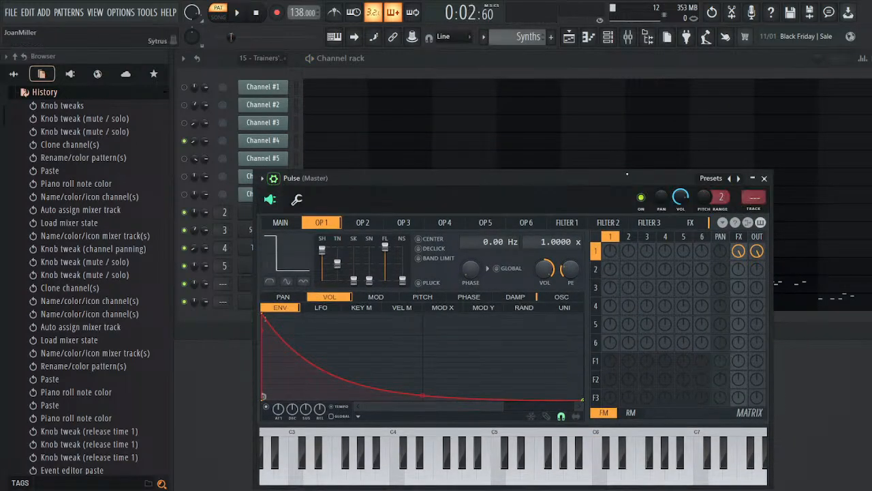
key(F9)
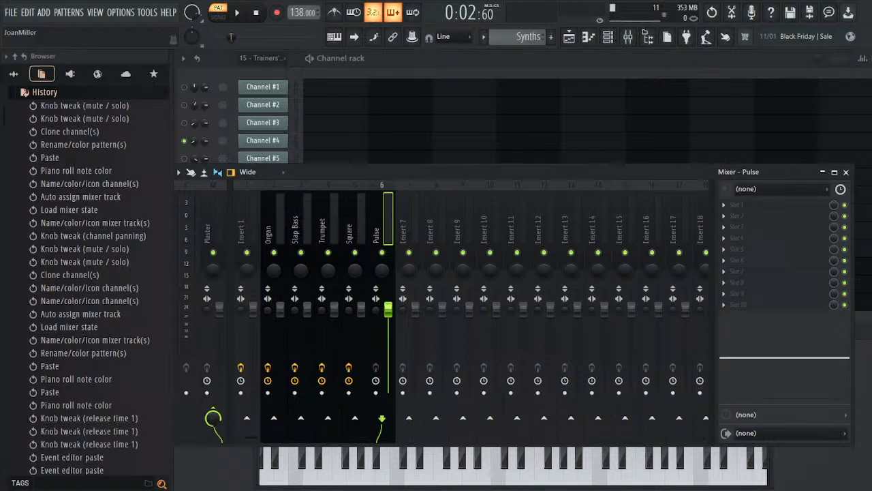
- Load the Piano mixer state onto mixer track 6 and rename the track Pulse 1
key(ctrl+v)
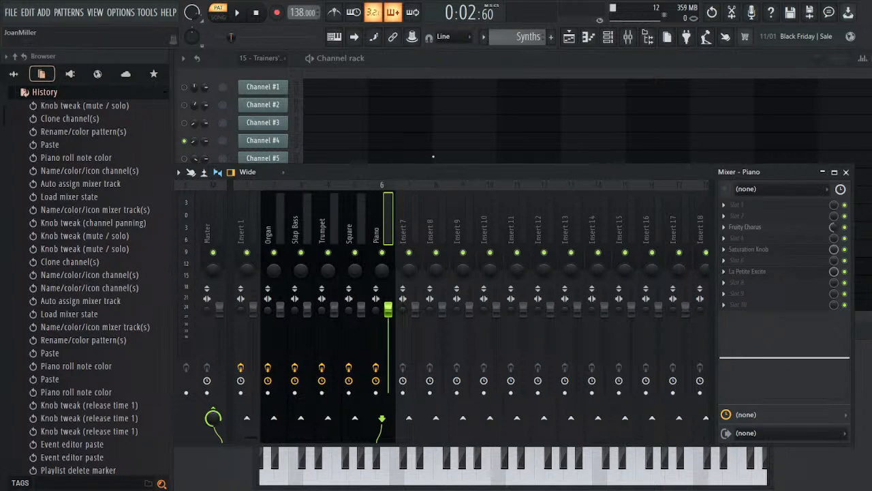
key(Return)
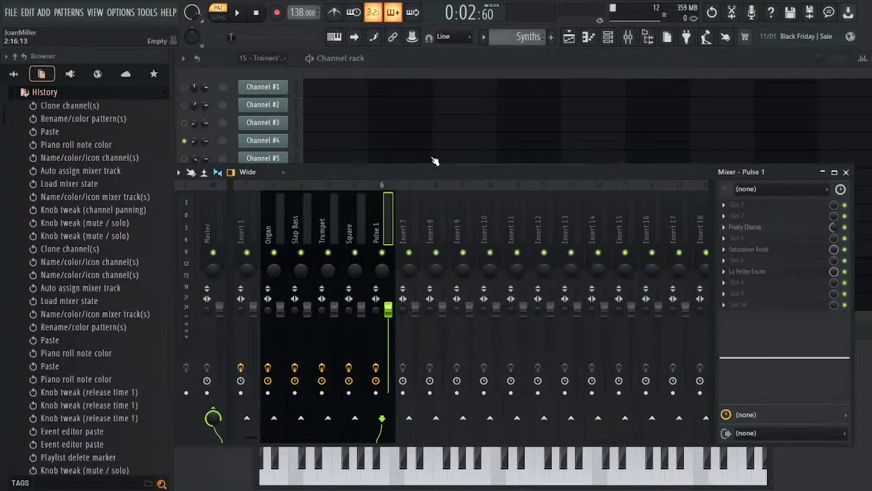
click(845, 172)
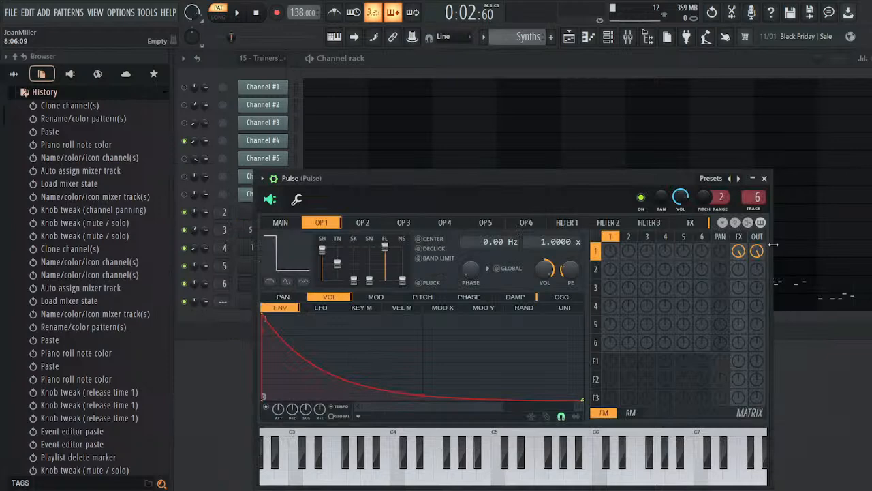
click(627, 36)
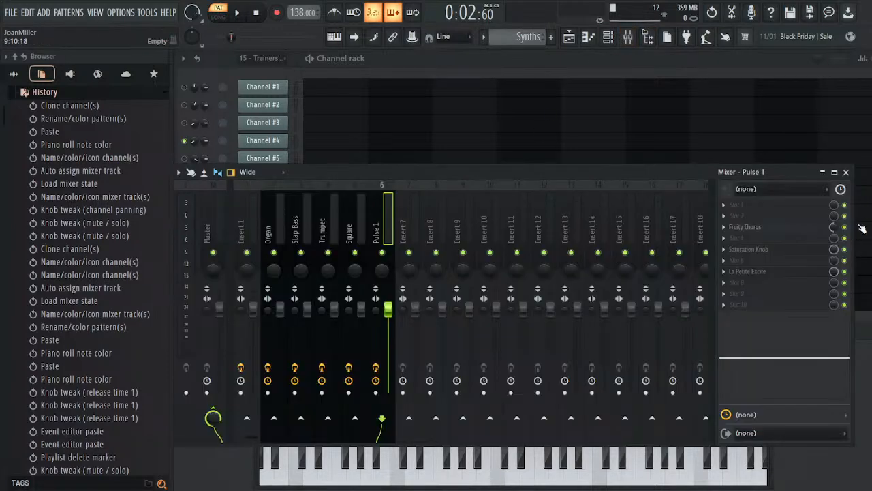
click(845, 172)
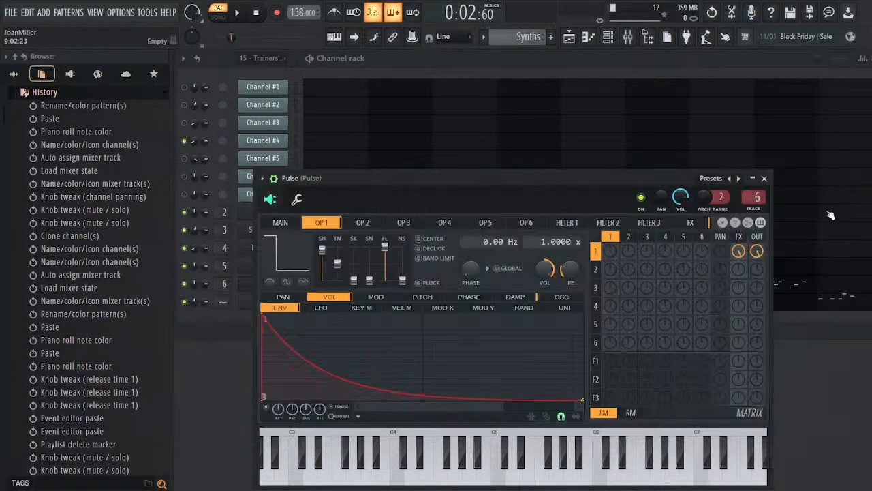
click(764, 178)
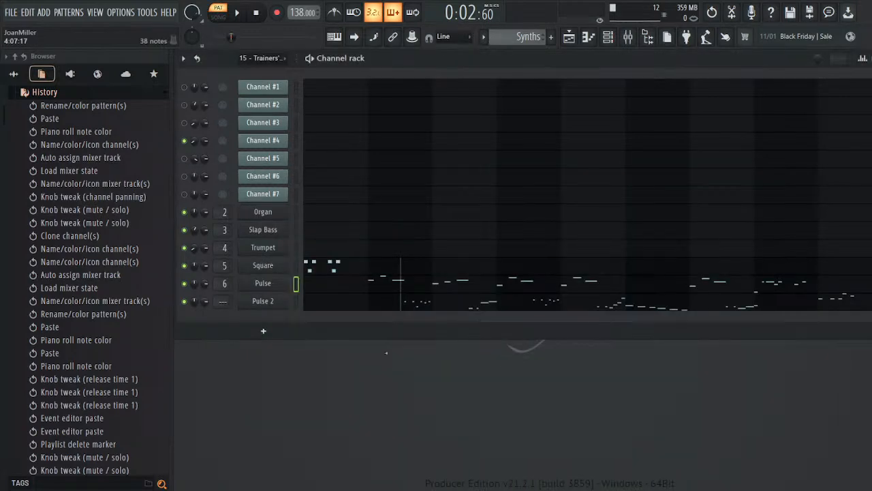
- Route the Pulse 2 channel to mixer track 7
click(280, 305)
click(289, 193)
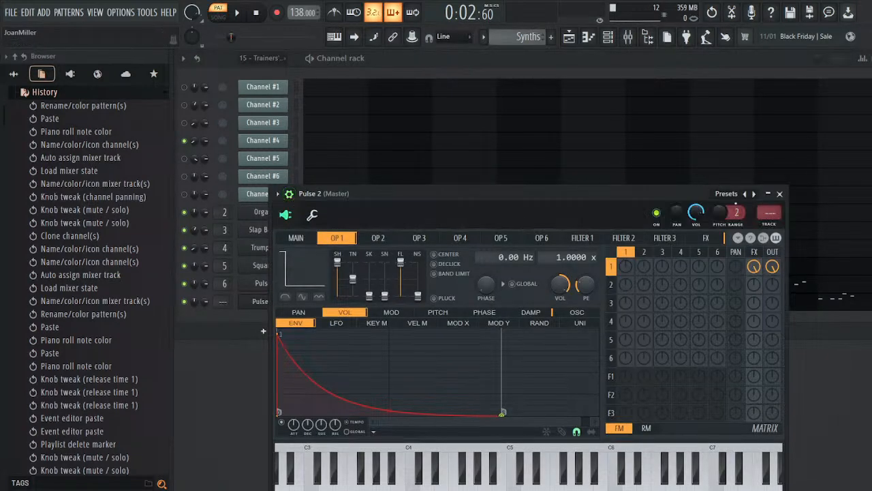
click(768, 223)
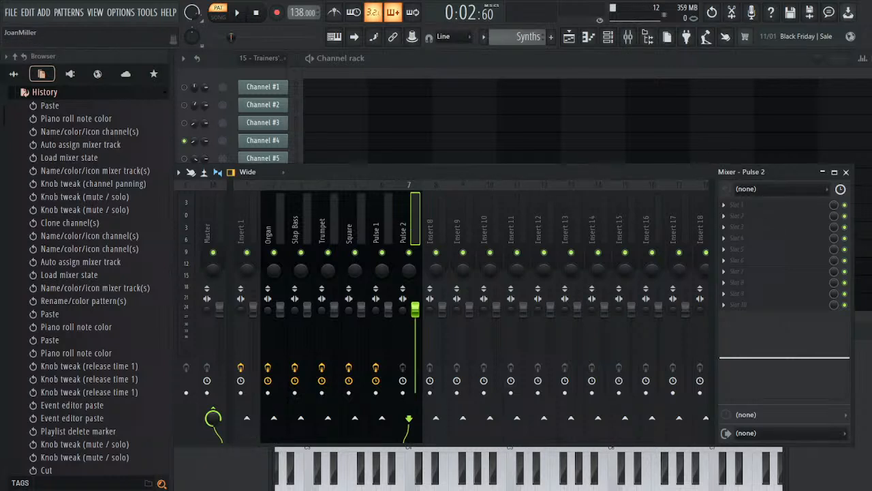
- Load the Piano mixer state onto mixer track 7 with its Fruity Chorus disabled, naming the track Pulse 2
key(ctrl+v)
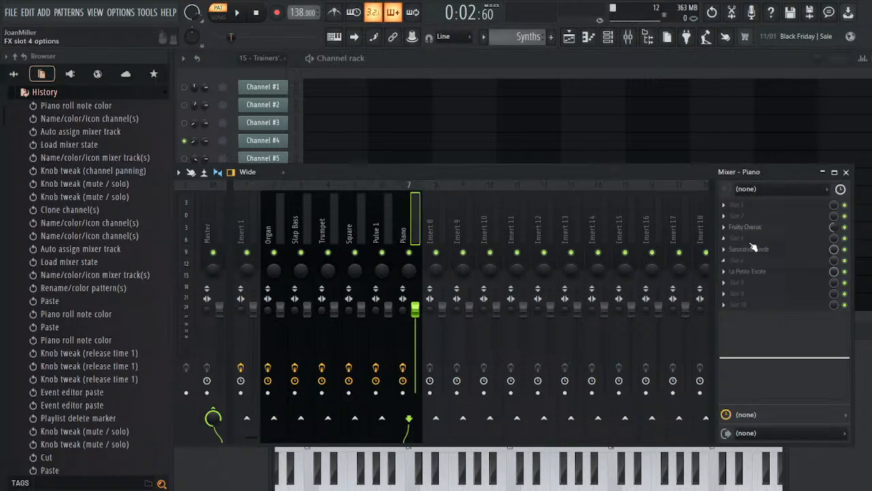
click(844, 228)
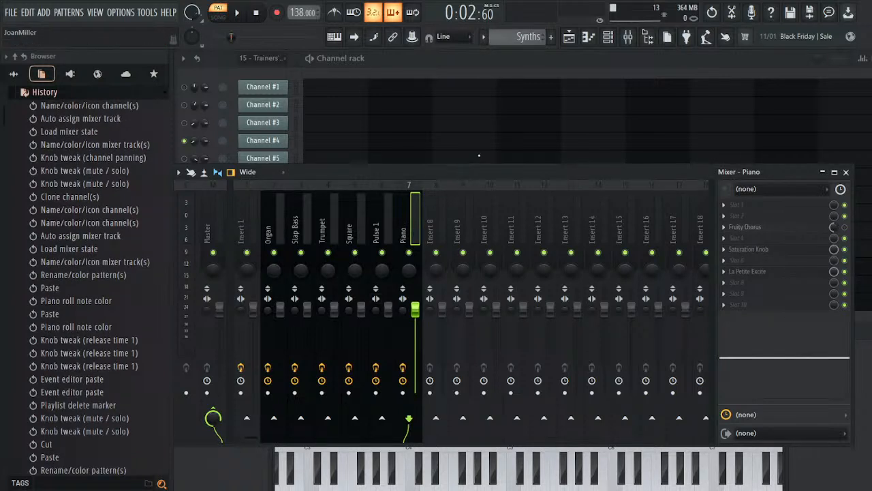
key(ctrl+z)
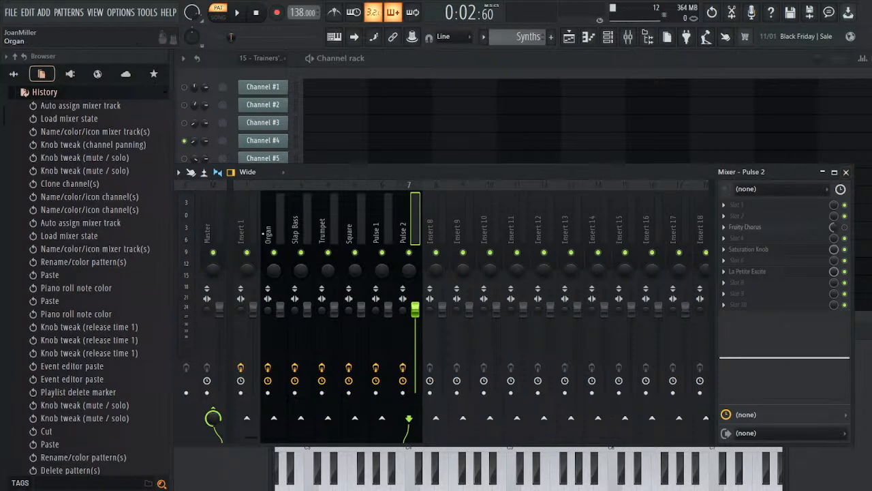
- Close the mixer and Pulse 2's synth, and play the Synths pattern to check the new routing
click(845, 171)
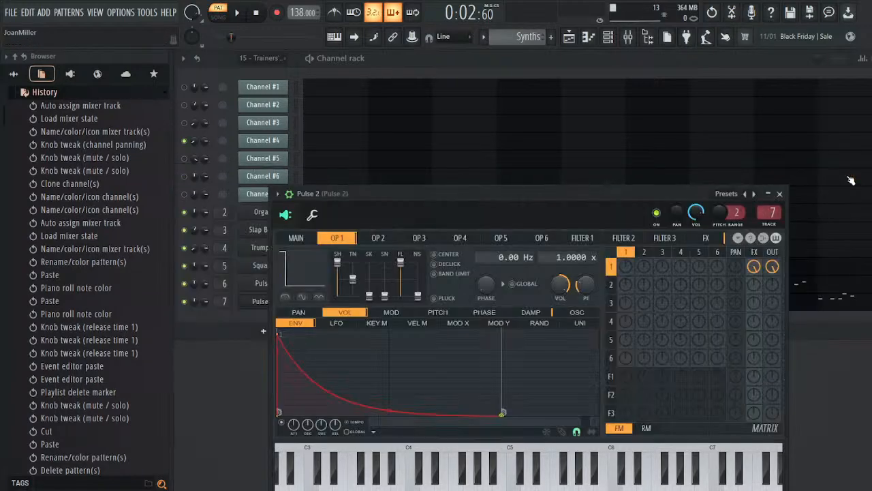
click(784, 197)
key(space)
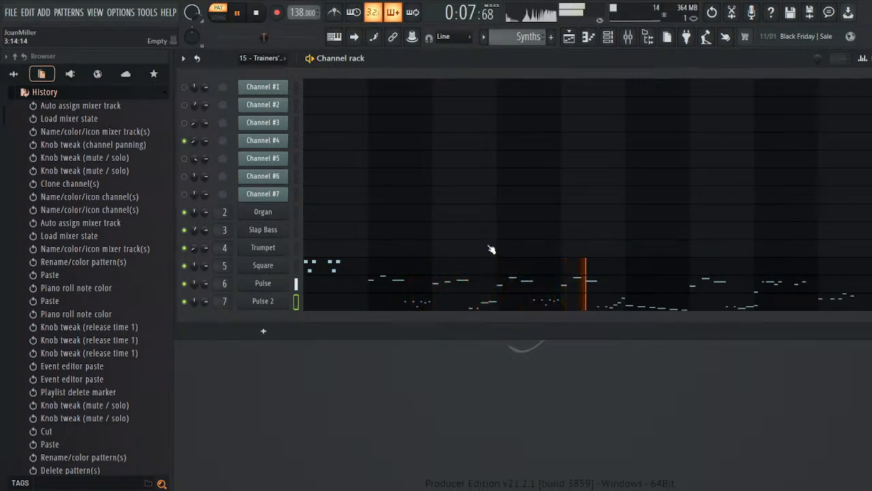
key(space)
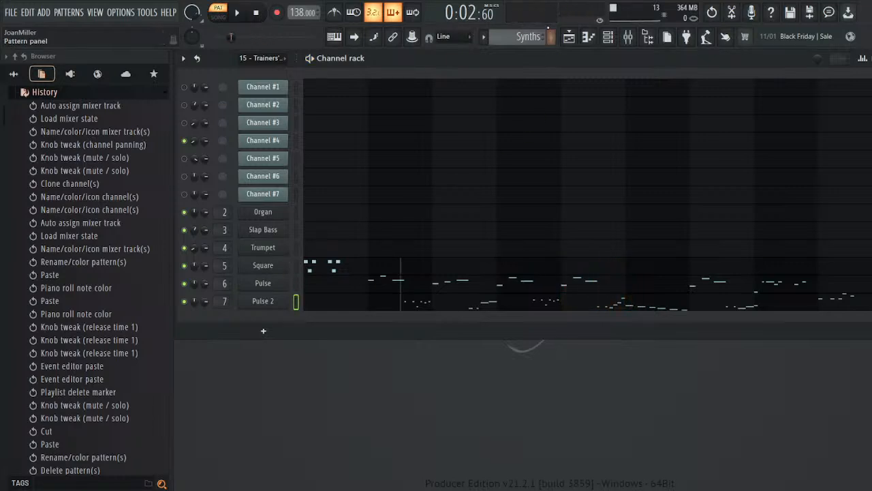
- Play the 15 - Trainers' Eyes Meet (Youngster) pattern and open Channel #4's channel panning events
click(530, 36)
click(565, 42)
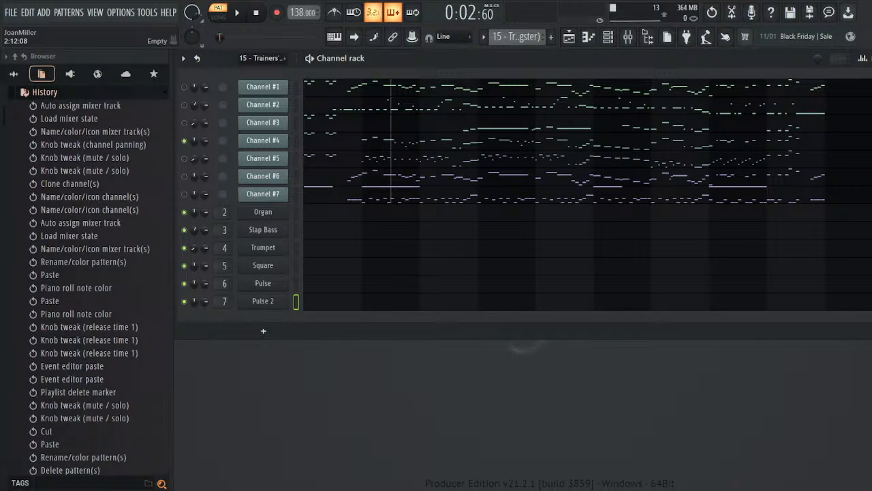
key(space)
key(space)
click(244, 167)
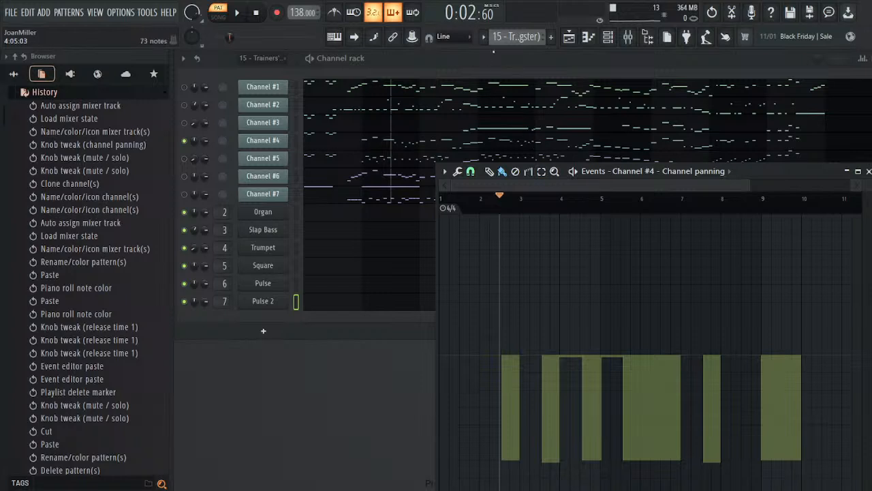
- Compare the Square and Pulse notes in the Synths pattern with Channel #4's panning events in the original MIDI pattern
click(526, 84)
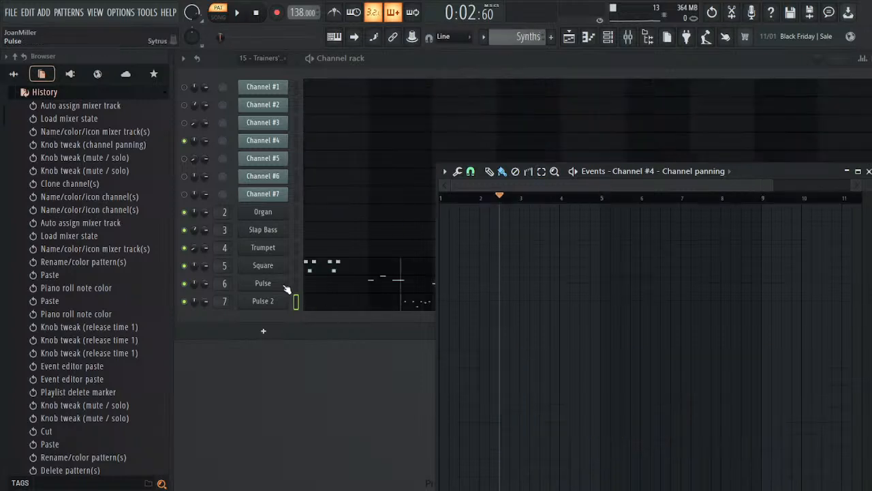
click(195, 267)
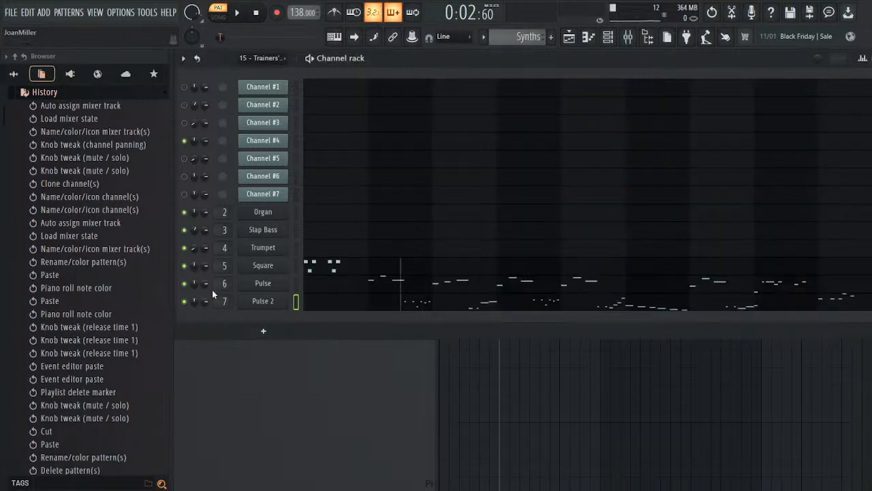
click(269, 262)
click(746, 206)
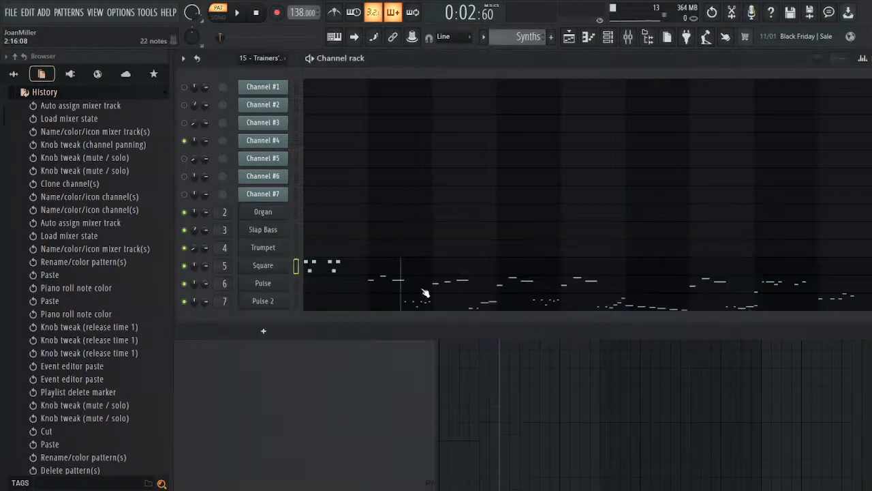
scroll(519, 38, up, 3)
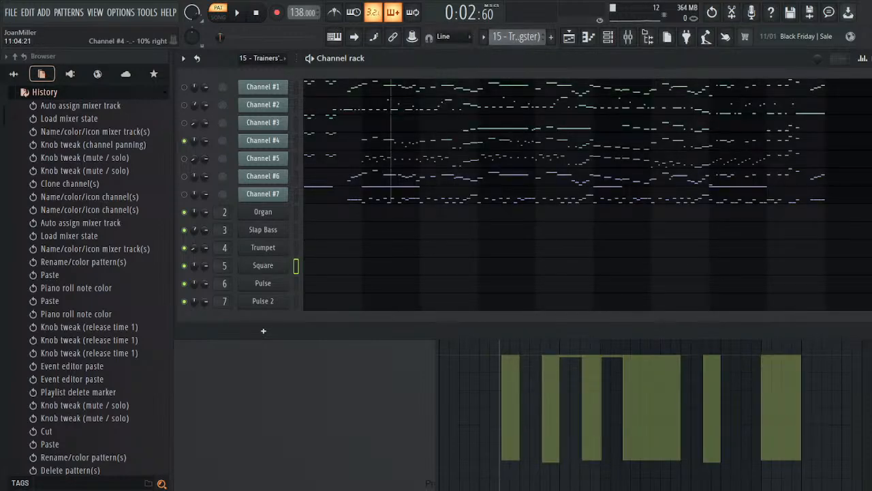
click(870, 347)
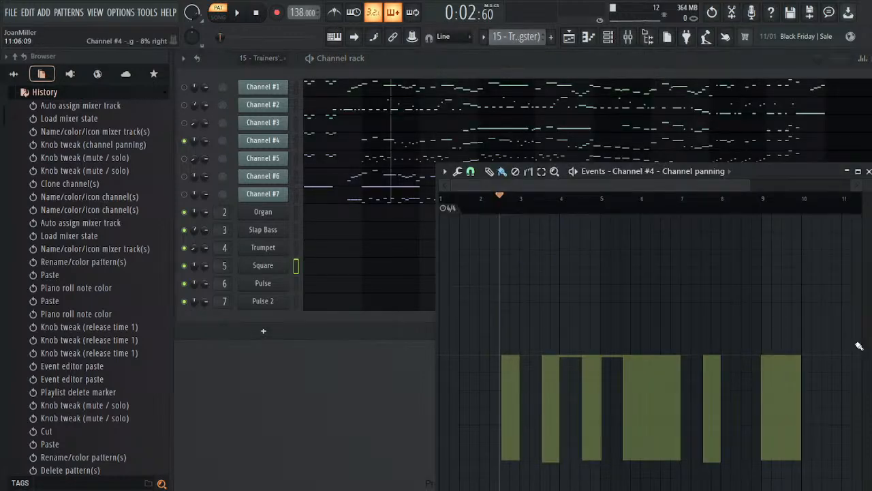
- Play the original pattern from late in bar 1 and again near bar 9 to follow Channel #4's panning changes
key(space)
click(466, 199)
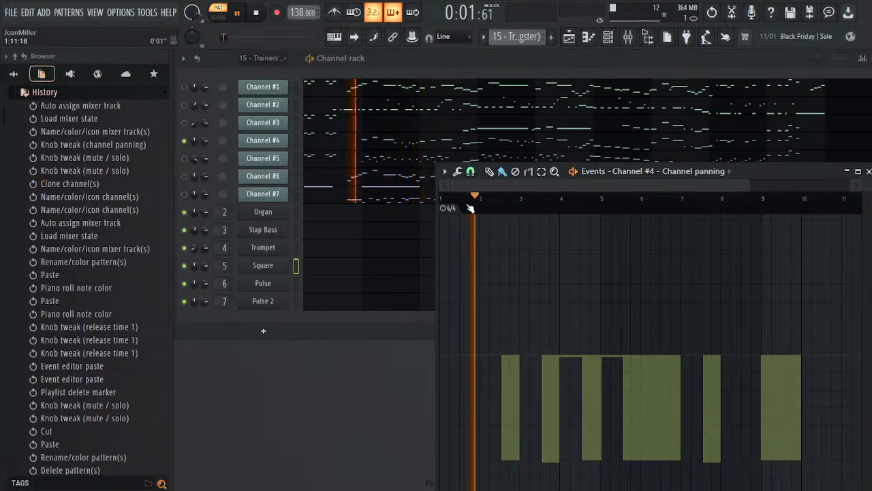
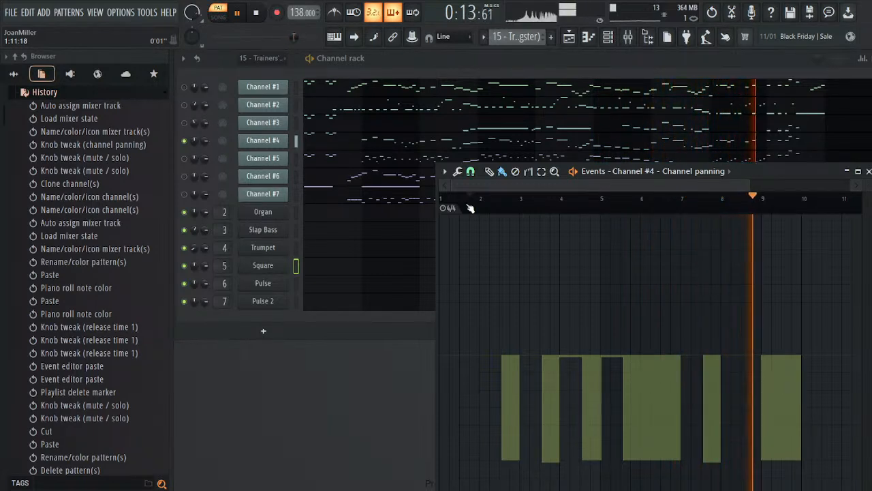
key(space)
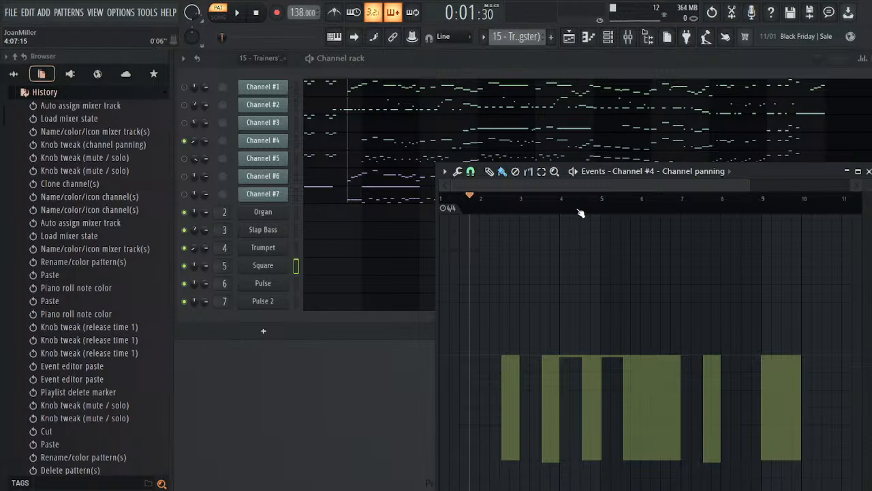
click(750, 198)
key(space)
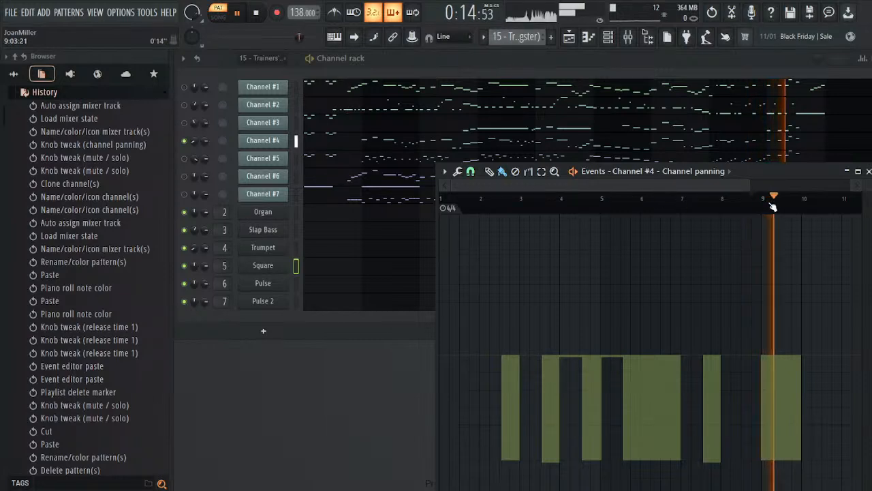
key(space)
click(781, 207)
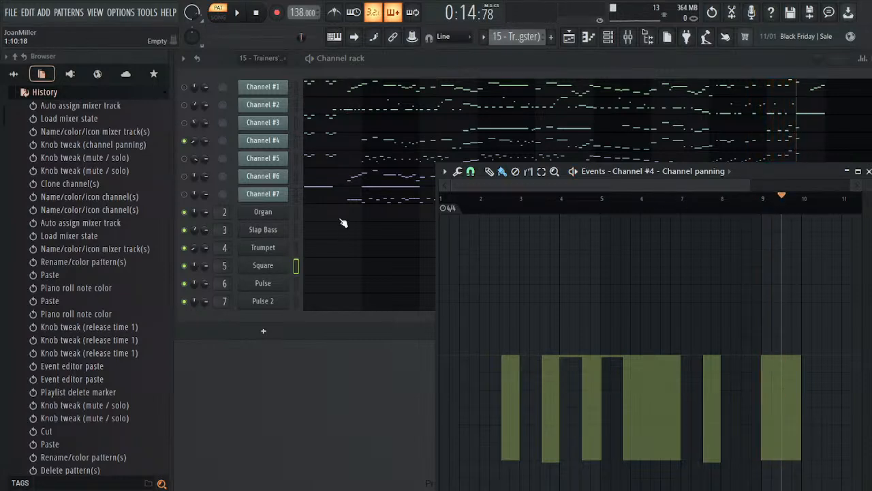
- Pan the Pulse 2 channel left to match Channel #4's panning, and play the Synths pattern to check it
click(193, 144)
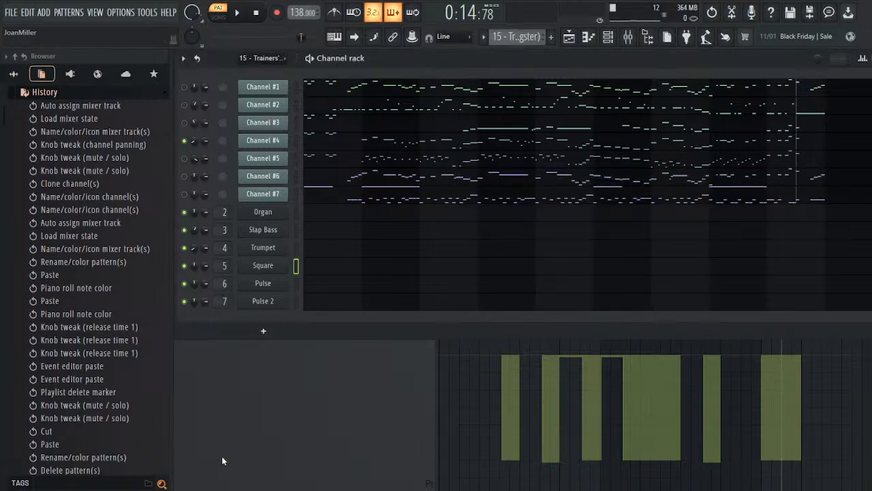
drag(205, 302, 205, 354)
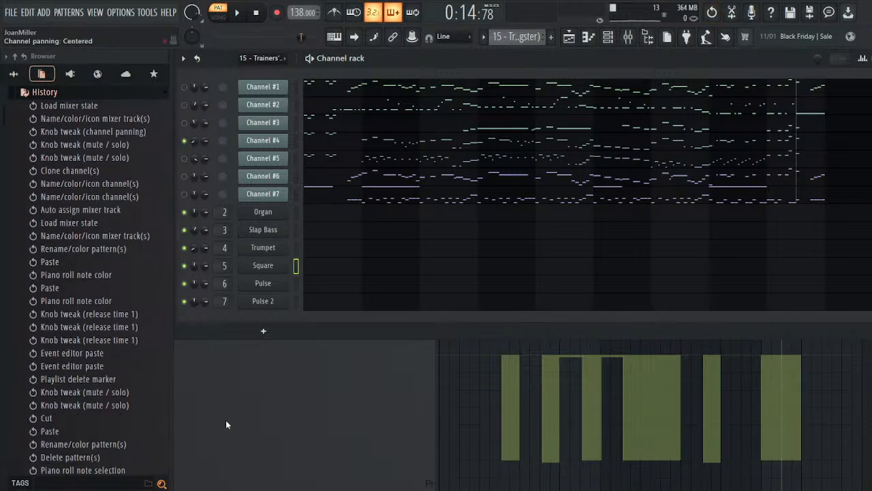
drag(194, 302, 194, 354)
key(space)
key(space)
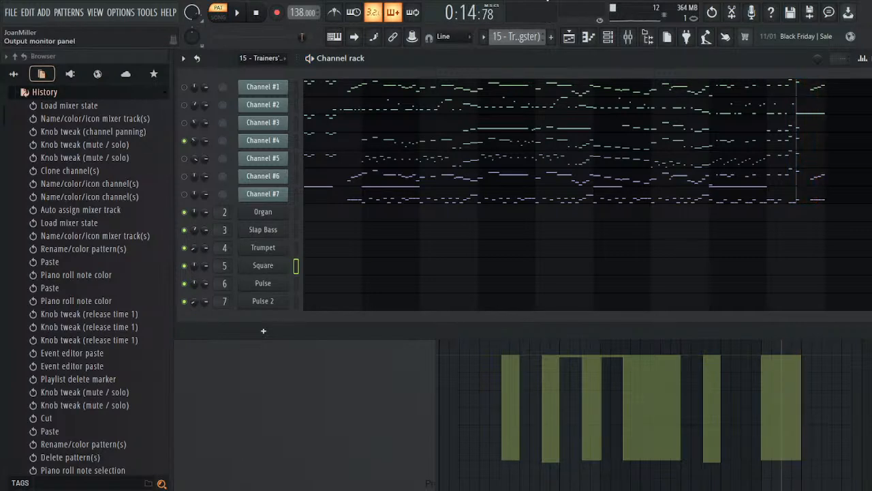
key(space)
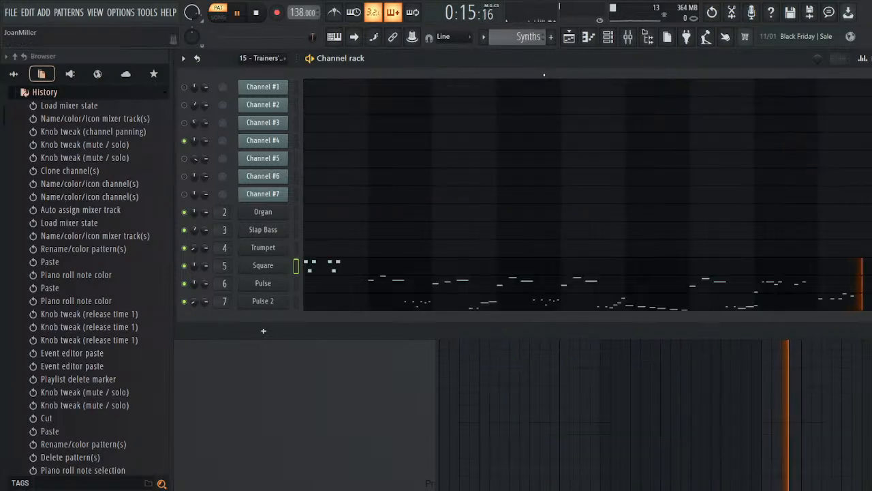
key(space)
- Return to the original MIDI pattern and open Channel #4's channel volume events
scroll(510, 38, down, 2)
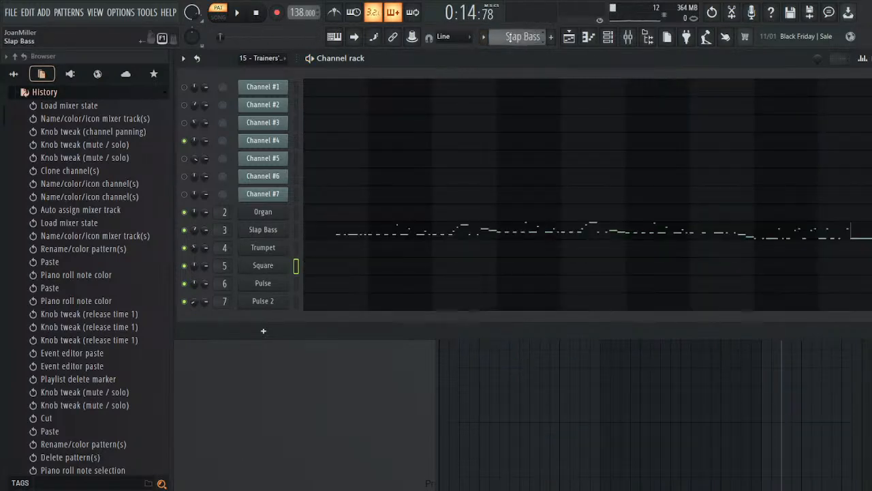
scroll(510, 37, down, 1)
right_click(205, 146)
click(227, 174)
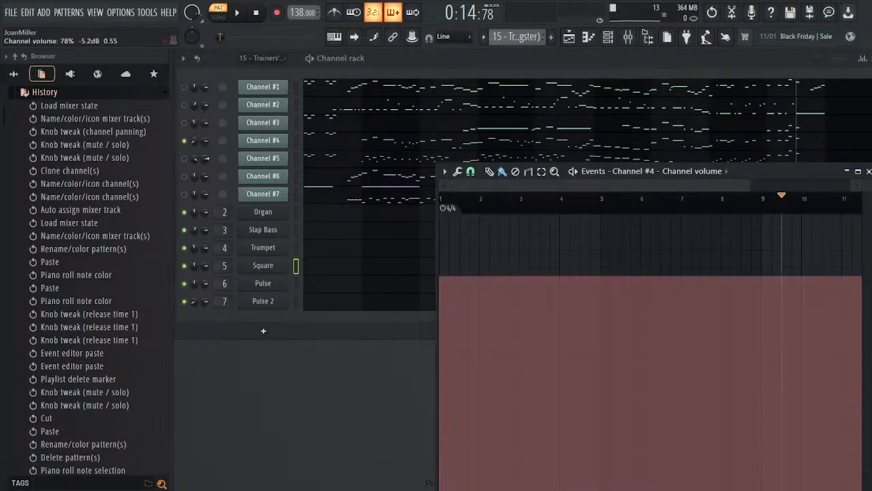
- Mute Channel #4, unmute Channel #5 and play the original pattern from the start to hear it
click(186, 159)
click(184, 142)
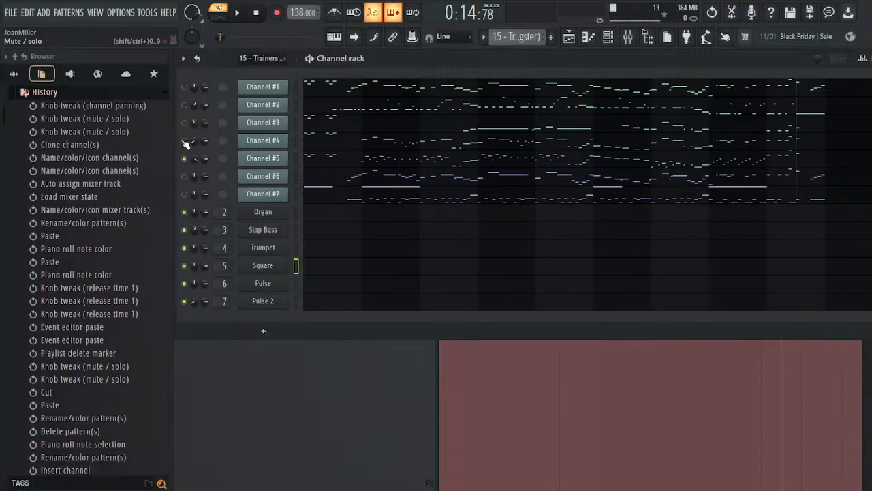
click(256, 12)
click(237, 12)
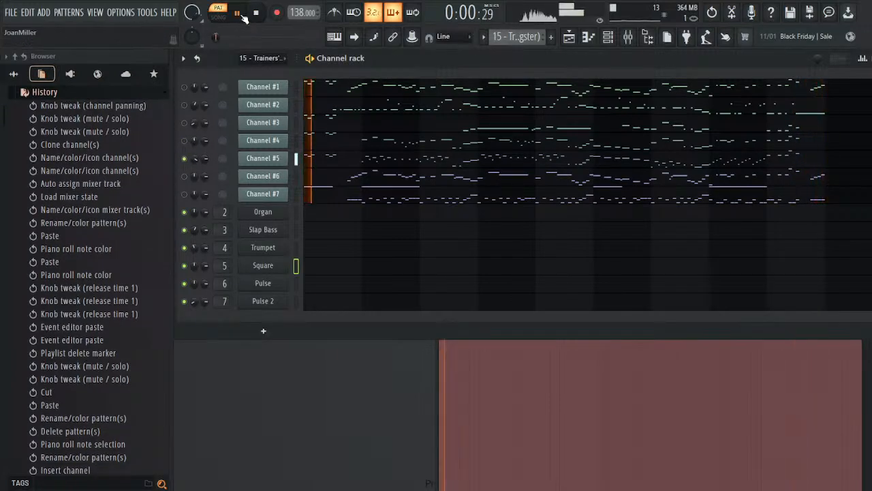
key(space)
- Copy the opening notes from Channel #5's piano roll and view the Trumpet's notes in the Melody pattern
click(330, 151)
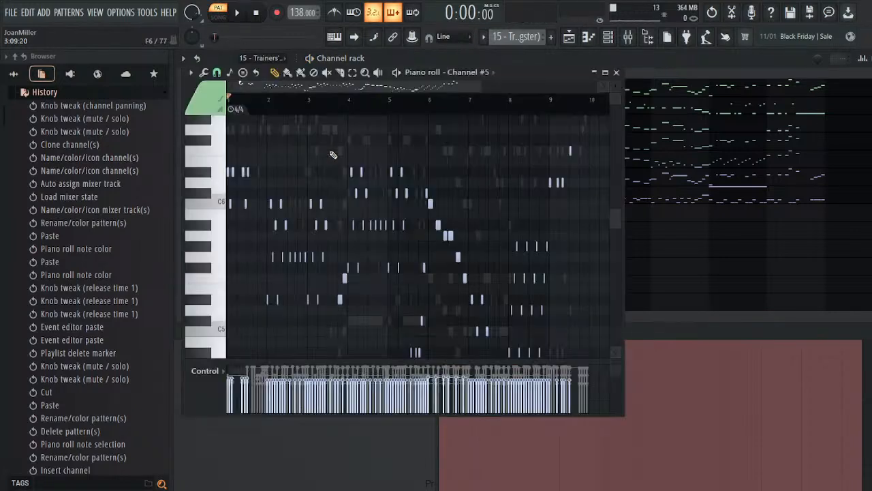
drag(270, 155, 194, 232)
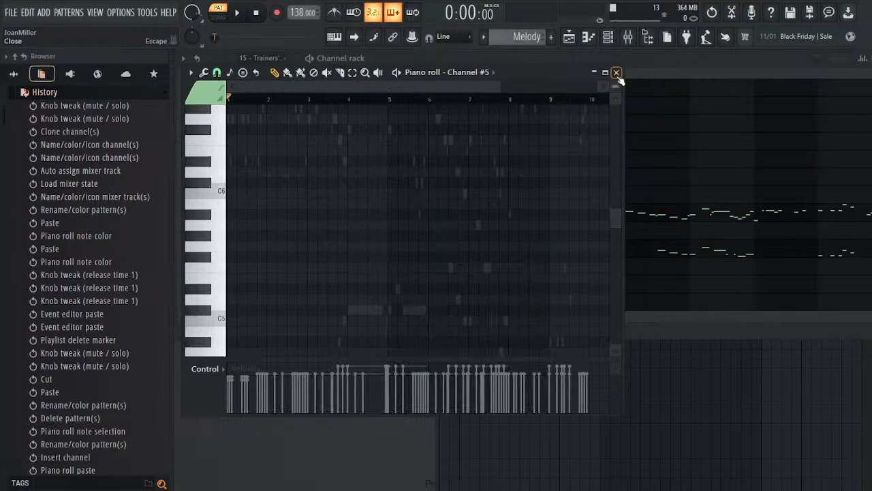
click(616, 72)
click(335, 247)
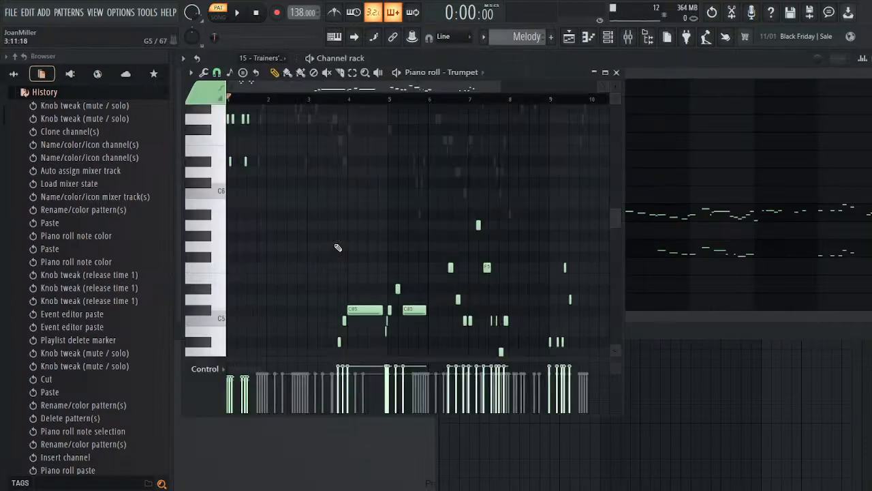
click(616, 72)
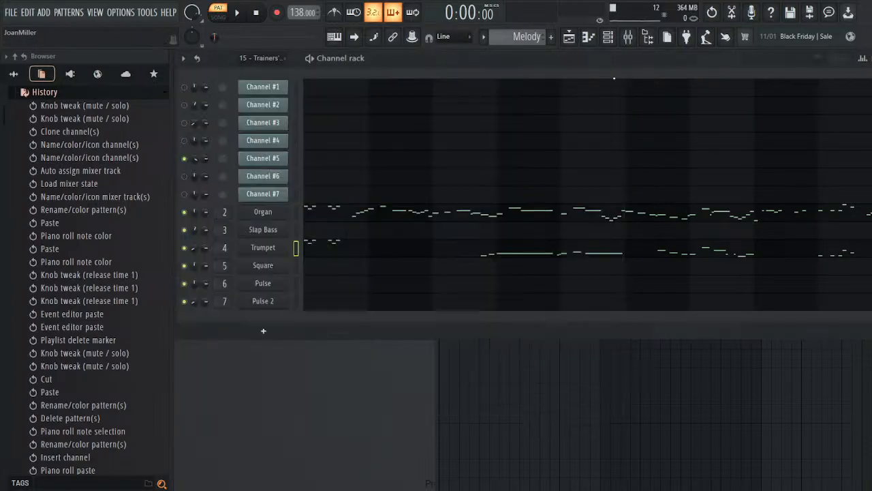
- Compare the panning of Channels #3 and #5 in the original MIDI pattern, and unmute Channel #3
drag(528, 44, 529, 55)
key(space)
key(space)
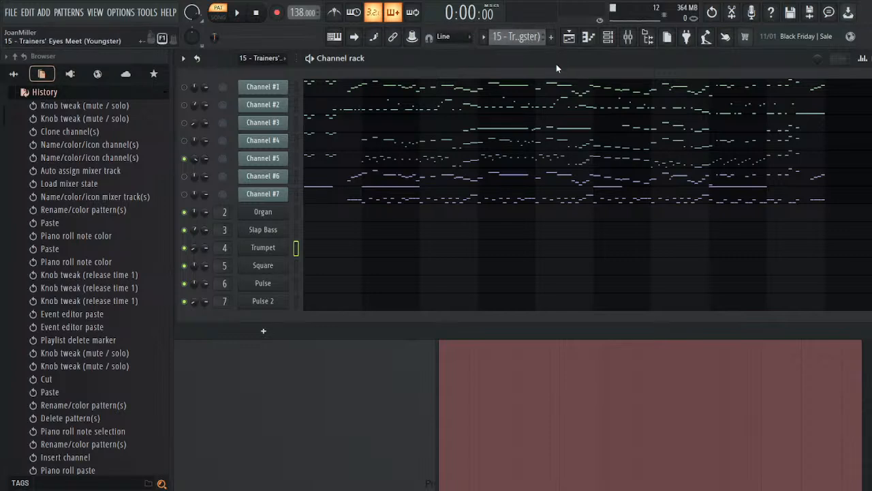
drag(193, 160, 194, 151)
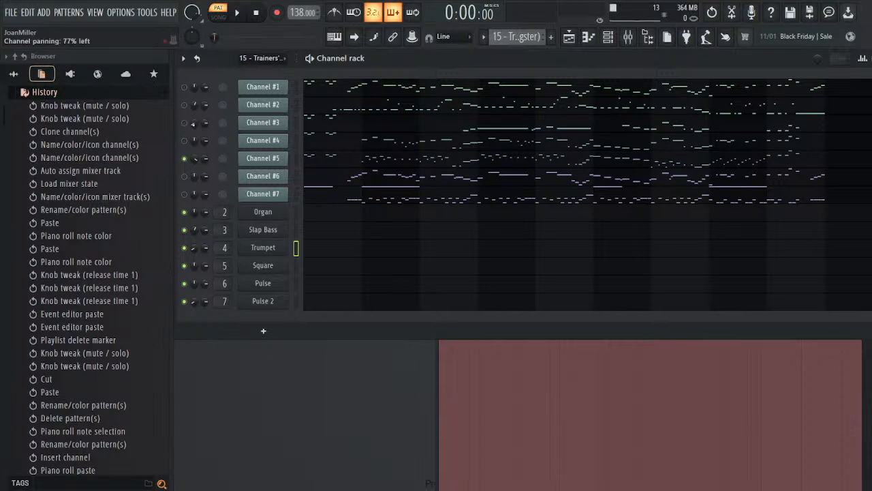
click(184, 123)
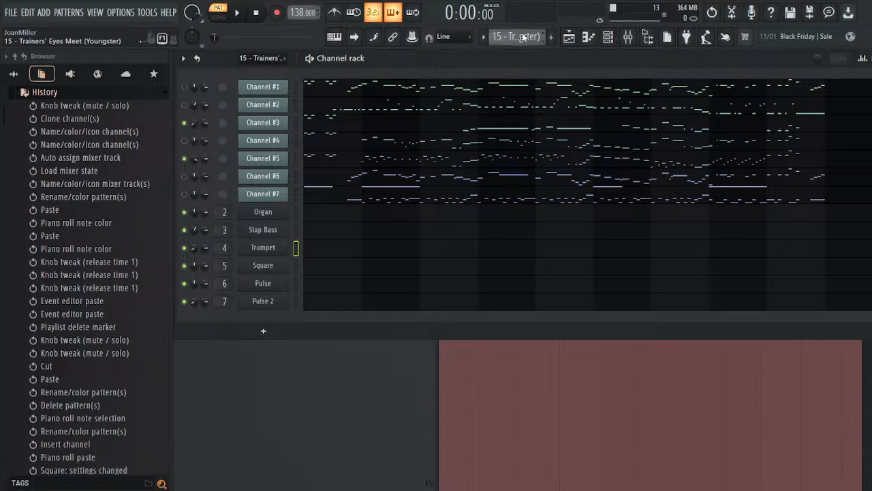
- Paste the copied opening notes into the Trumpet in the Melody pattern and give them a different note color for a separate MIDI channel
click(525, 101)
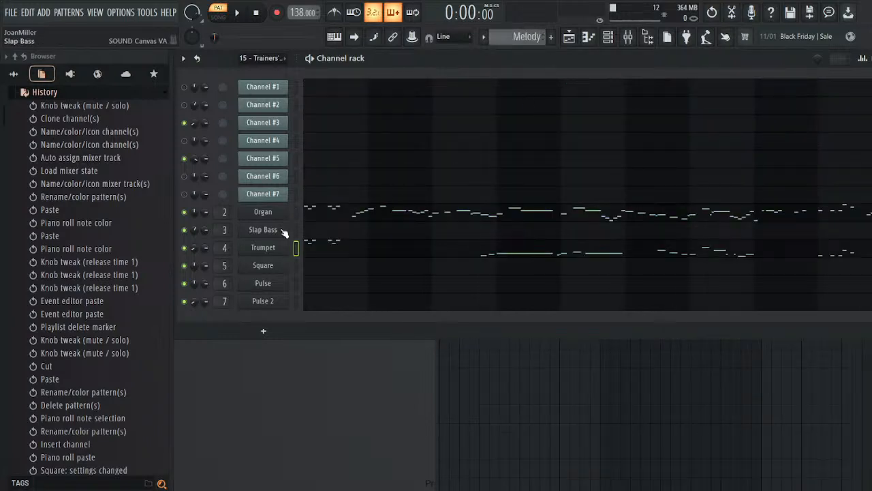
click(315, 245)
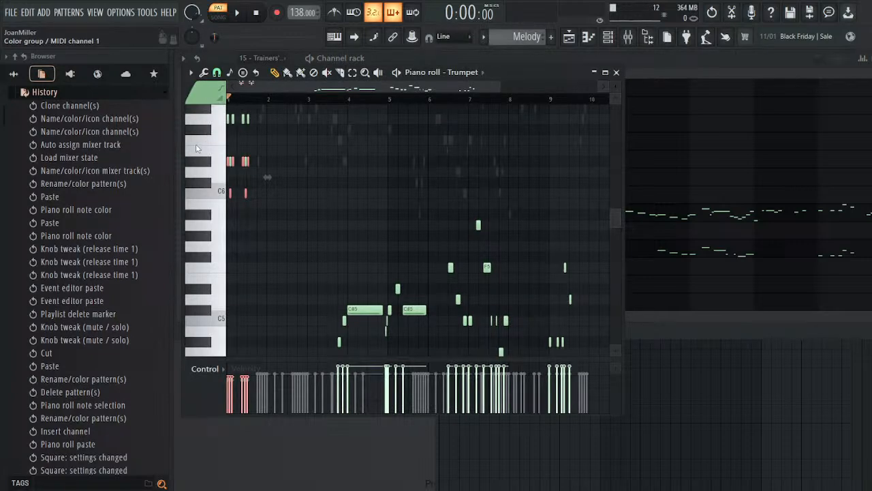
click(616, 72)
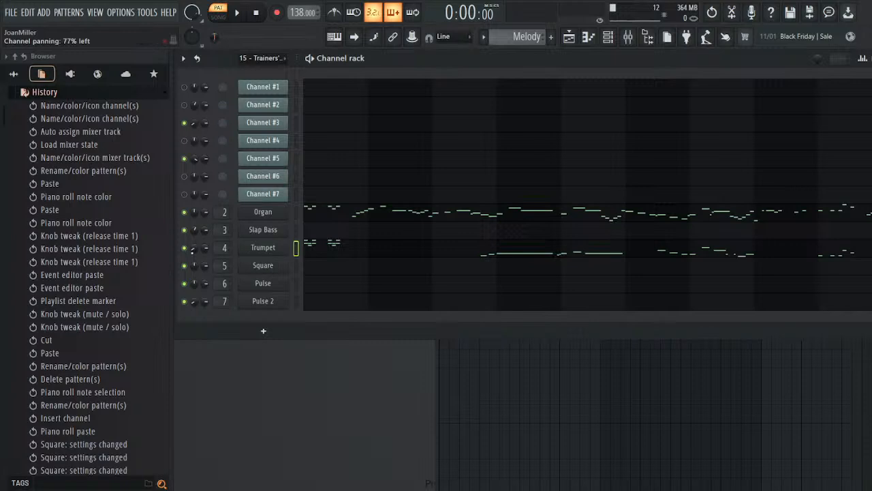
- Try to set the pan of the Trumpet instrument's Part 1 to L46
click(263, 249)
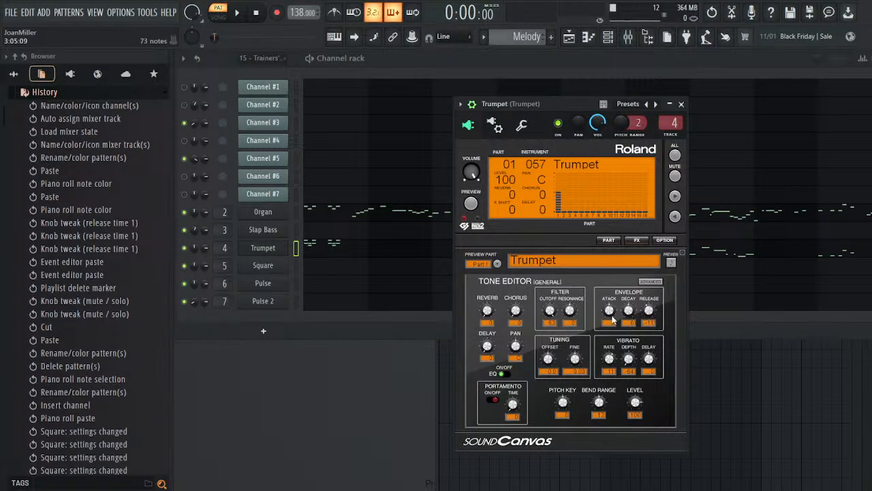
drag(524, 348, 524, 346)
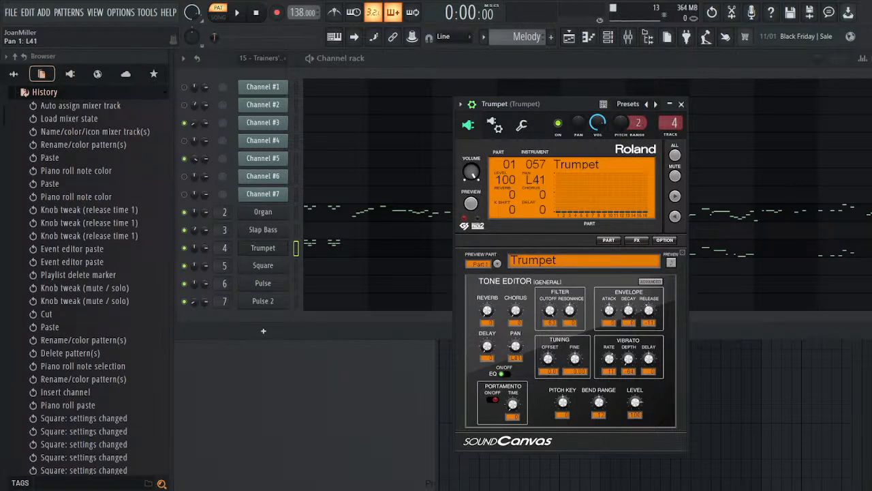
drag(520, 346, 520, 350)
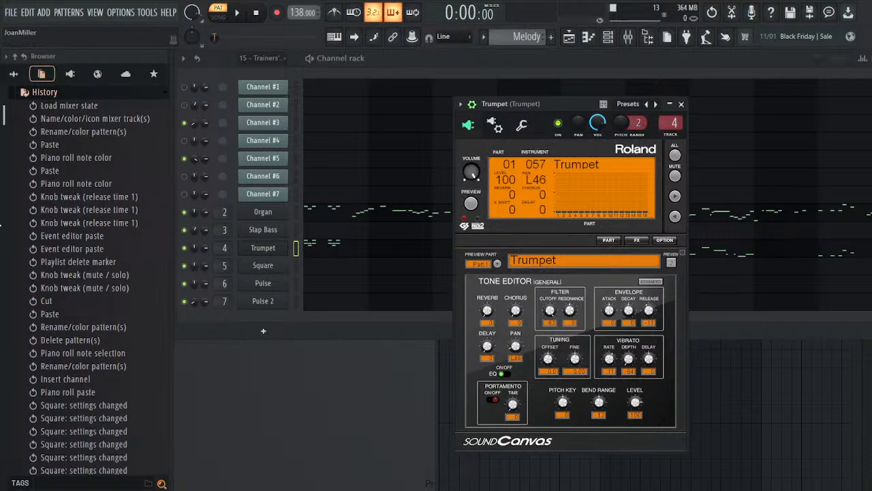
- Revert the project history to before the Trumpet's Pan 1 changes and close the two Pulse windows and the Square window
scroll(61, 236, up, 1)
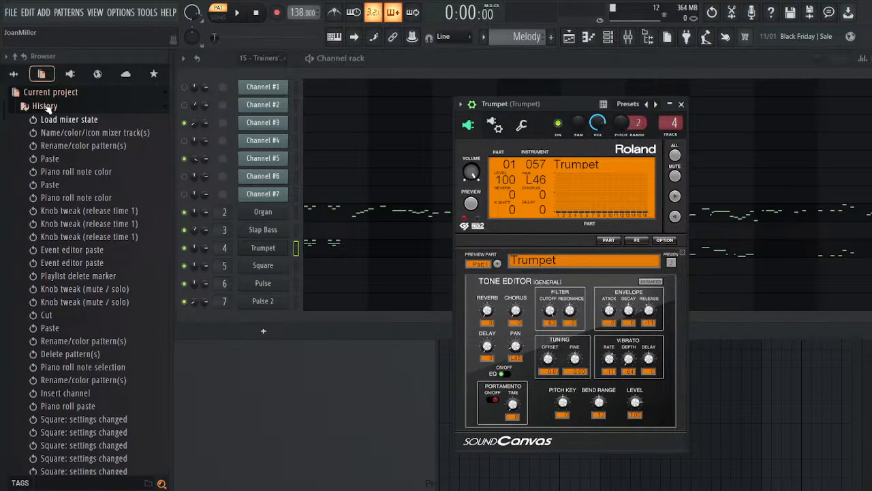
click(45, 106)
click(49, 107)
scroll(67, 227, down, 10)
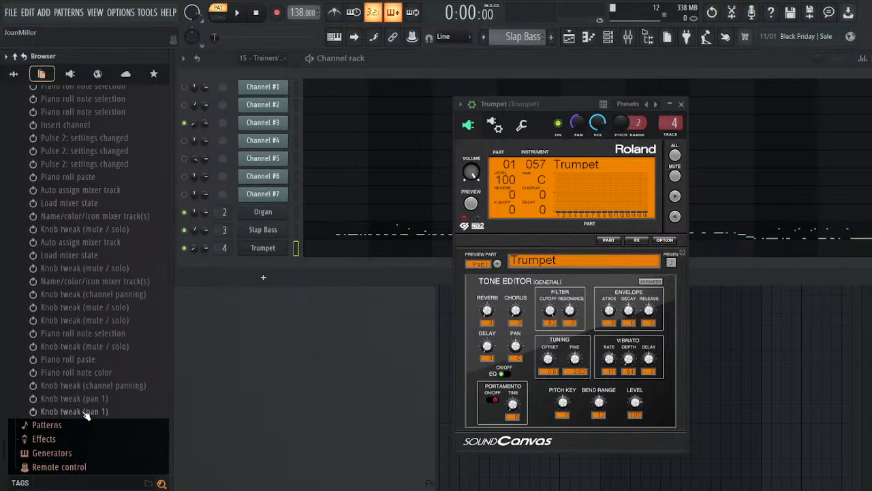
click(80, 411)
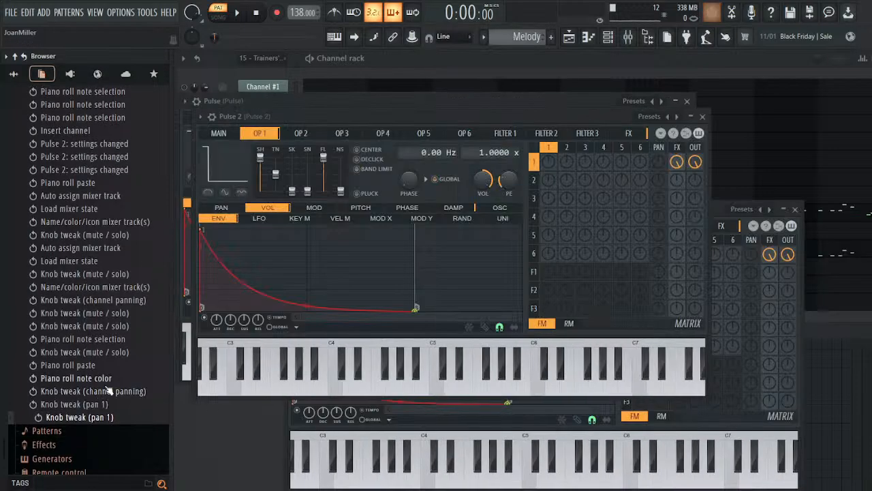
click(107, 392)
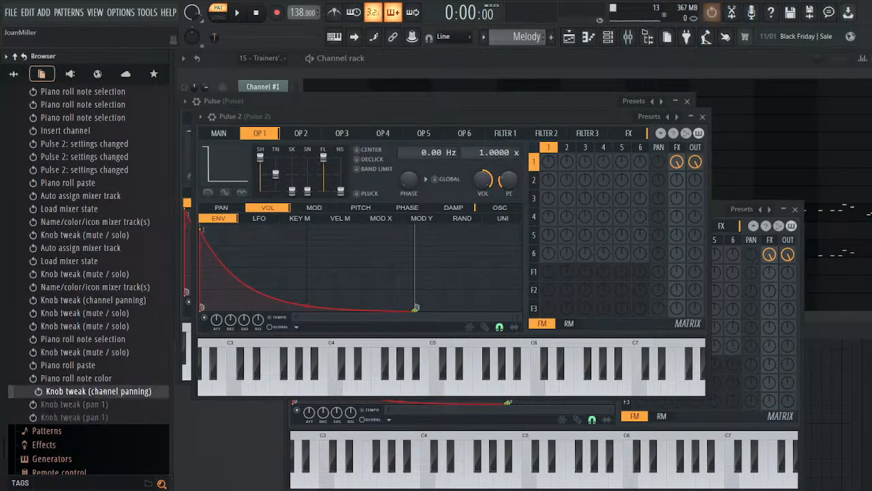
click(702, 117)
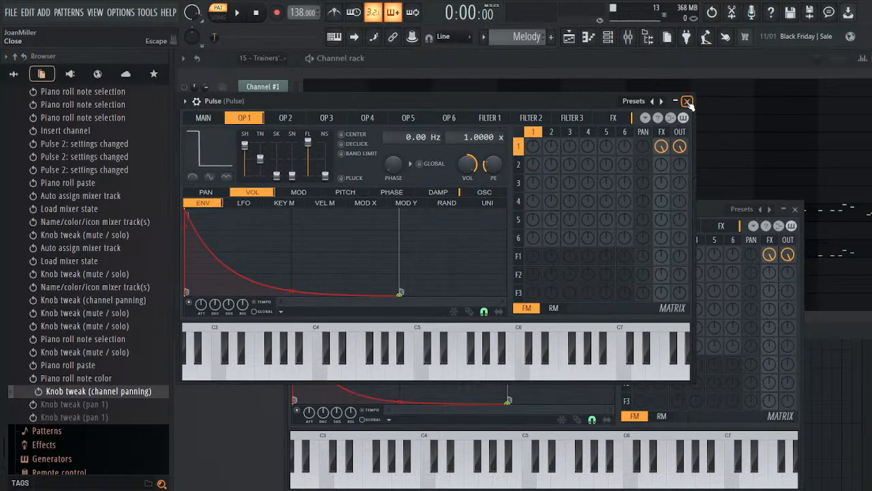
click(687, 100)
click(794, 208)
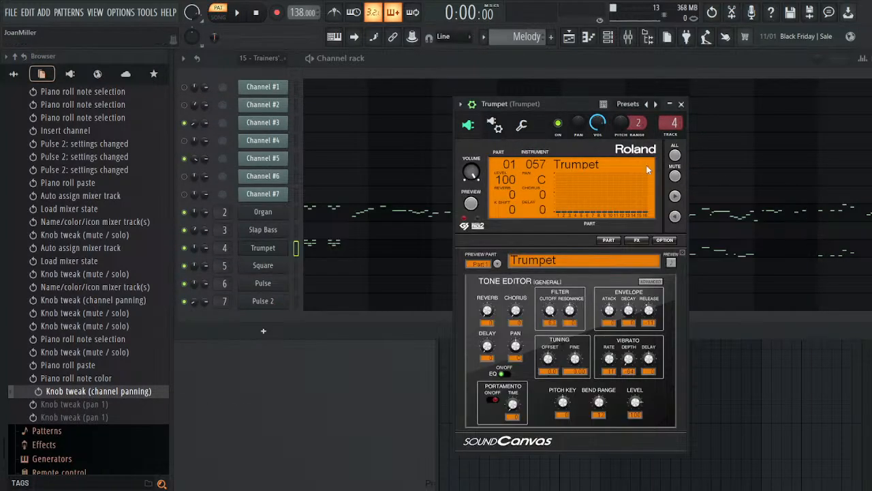
- Collapse the project history and expand the Trumpet's parameter list among the project's generators
scroll(88, 300, up, 5)
scroll(89, 300, up, 3)
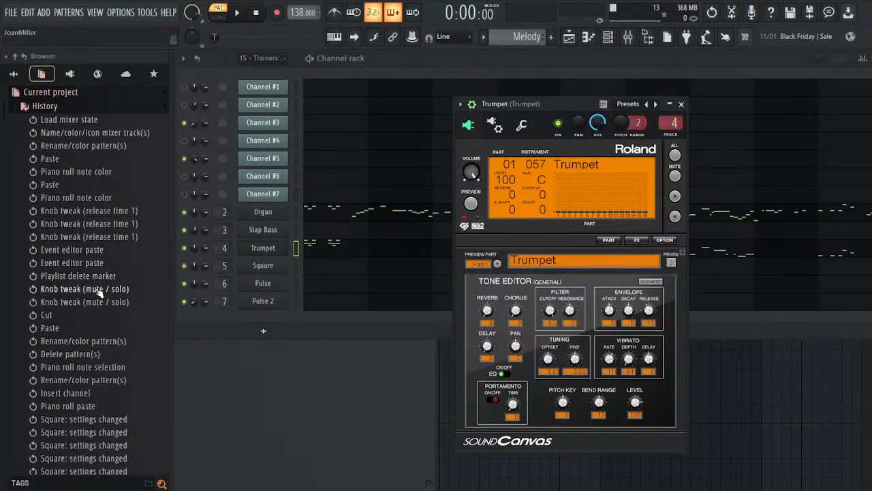
click(45, 105)
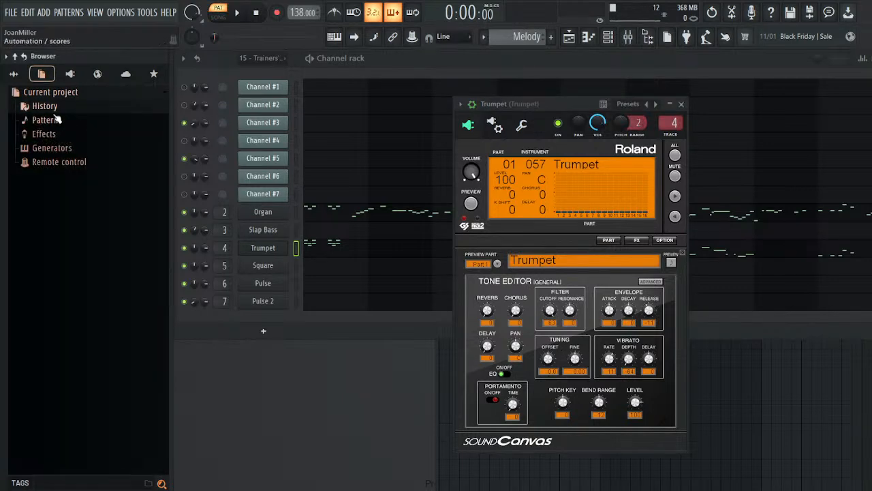
click(61, 148)
scroll(63, 179, down, 4)
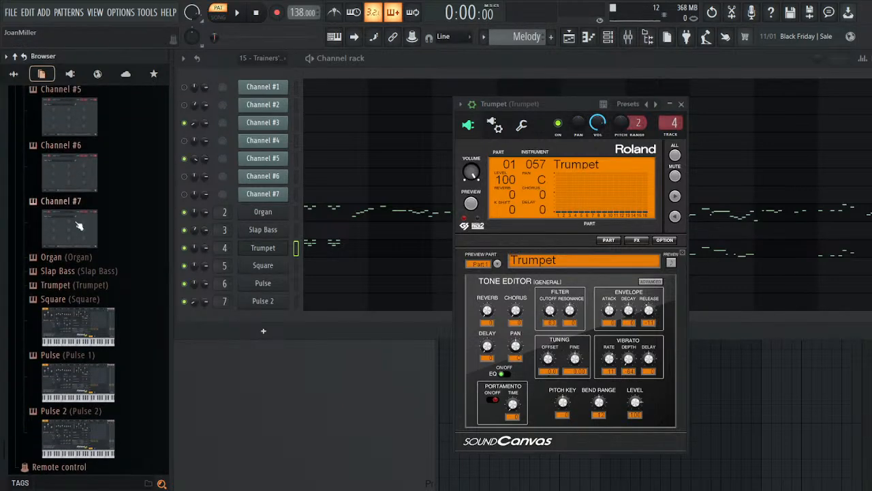
click(77, 294)
click(75, 284)
- Find Pan 1 among the Trumpet's parameters and open its event editor for the Melody pattern
scroll(78, 337, down, 15)
scroll(78, 337, down, 18)
scroll(102, 297, down, 20)
scroll(120, 295, down, 10)
scroll(120, 272, up, 20)
scroll(121, 273, up, 20)
scroll(118, 261, up, 1)
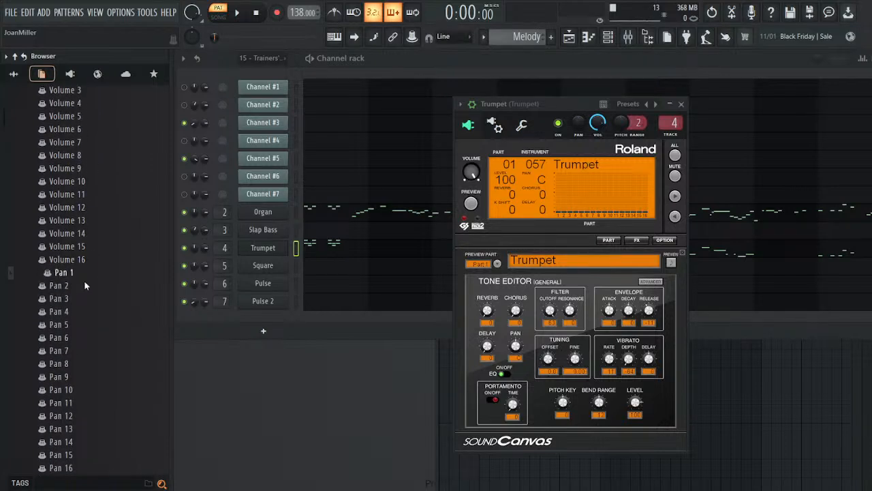
click(85, 280)
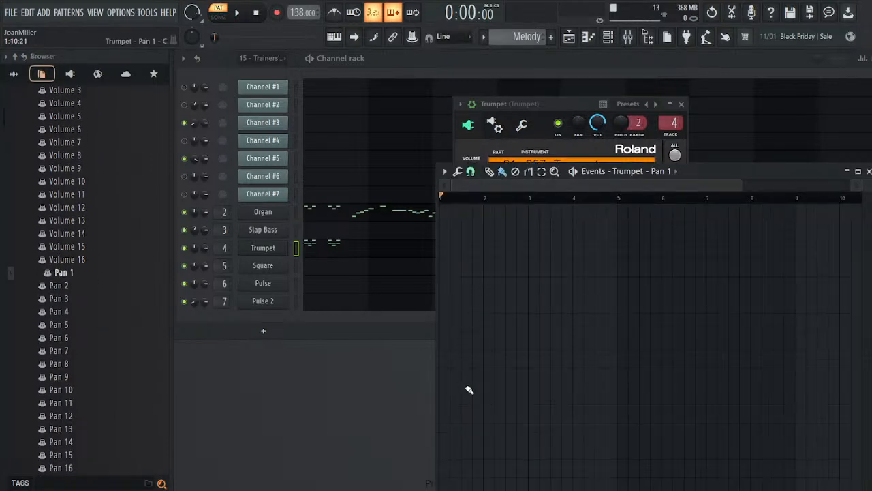
- Try a constant Trumpet Pan 1 level of about L47 across the Melody pattern and play it briefly
drag(729, 169, 695, 94)
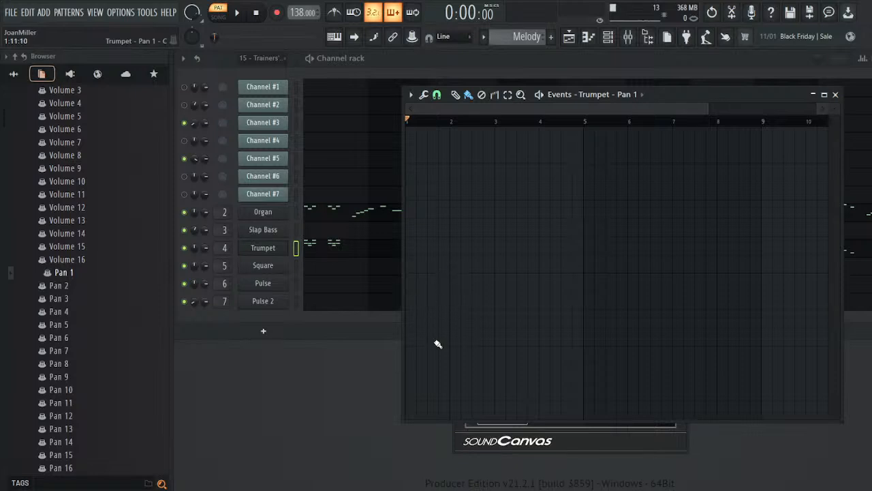
click(412, 383)
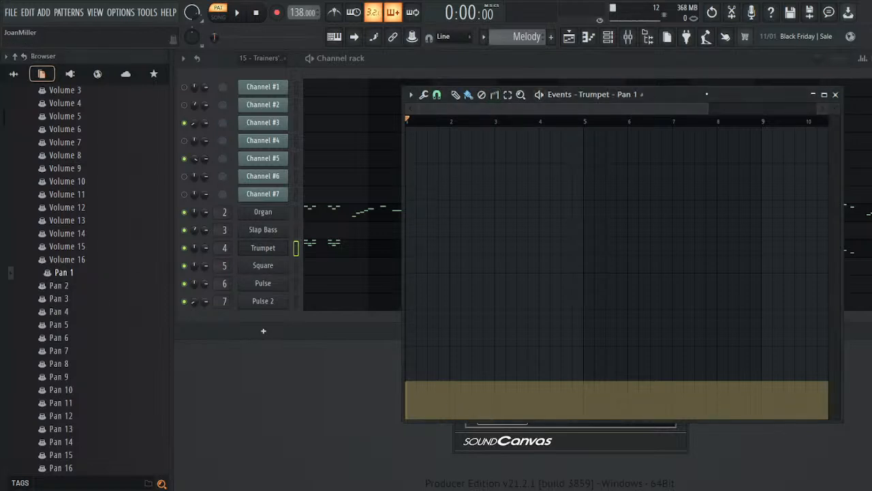
drag(794, 93, 402, 154)
click(246, 11)
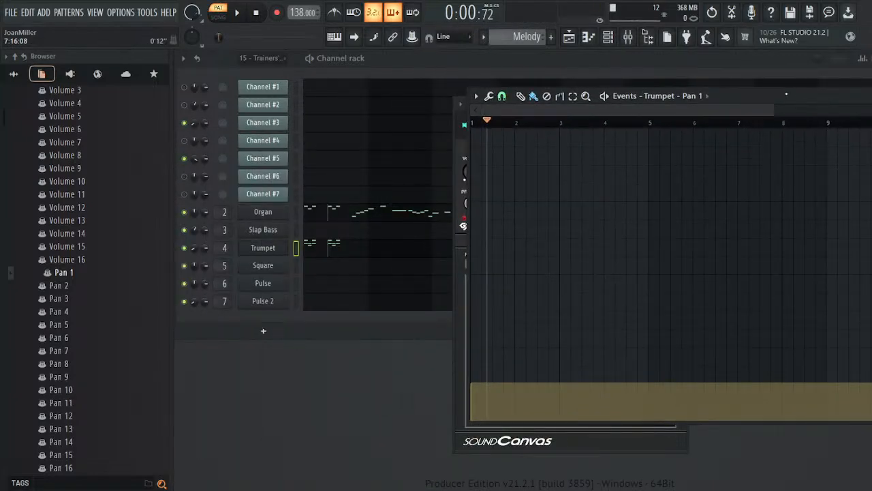
drag(786, 94, 694, 98)
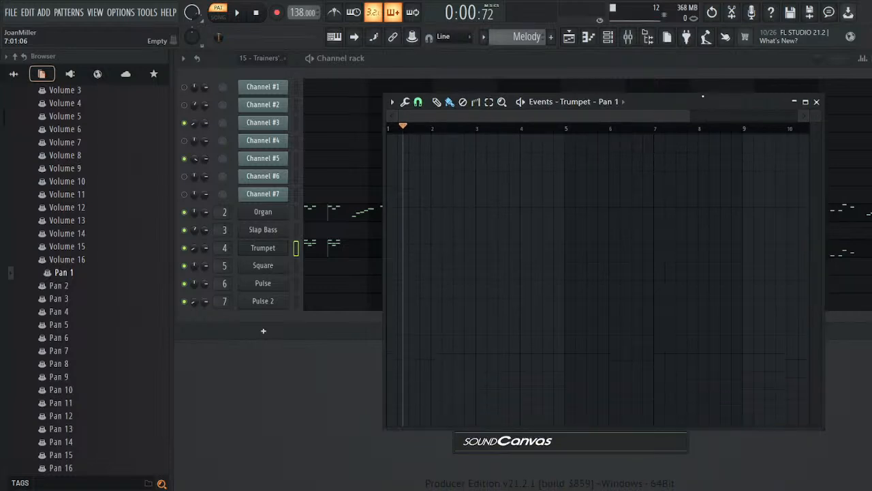
click(816, 102)
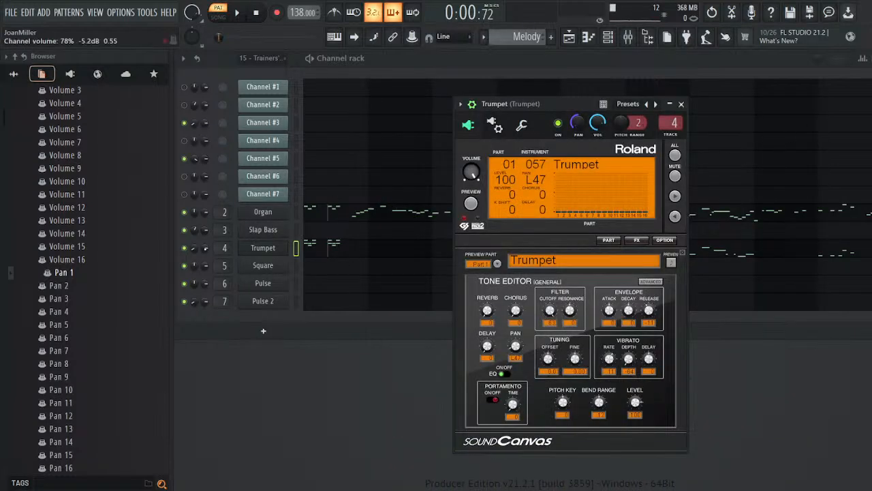
- Set Part 2 of the Trumpet instrument to the Trumpet sound with reverb 0 and pan R46, and play the pattern to check it
click(487, 282)
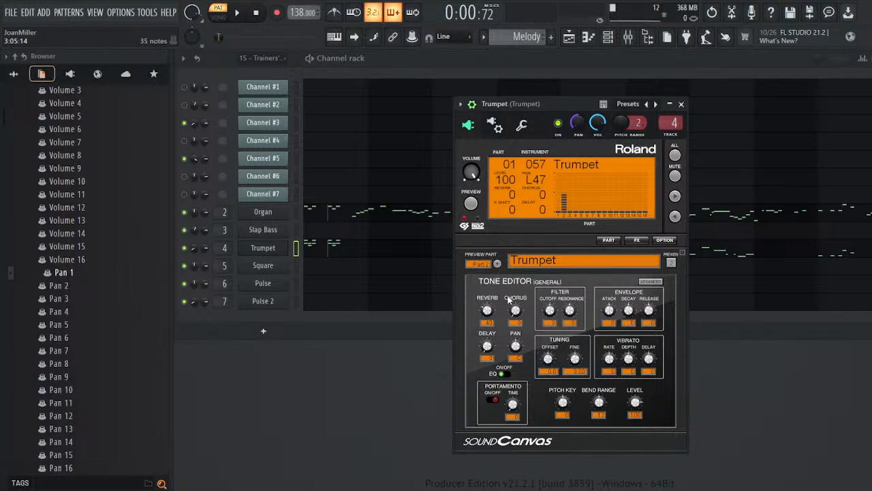
click(486, 309)
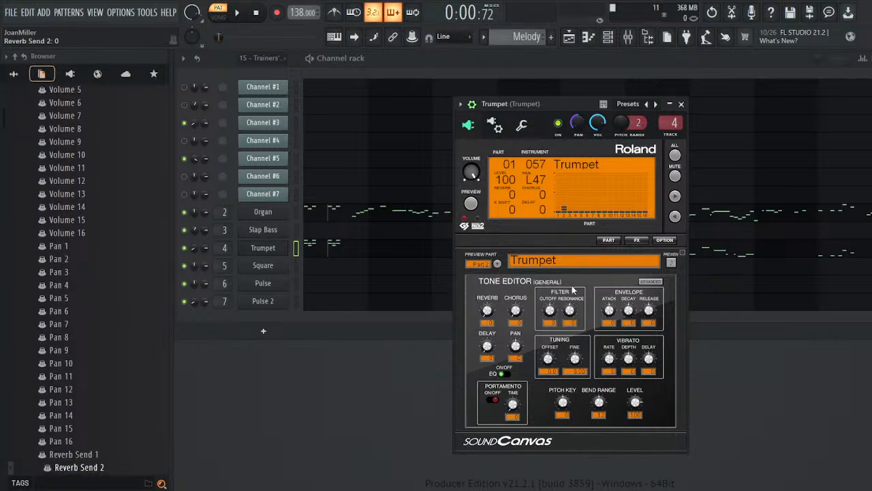
drag(522, 345, 522, 313)
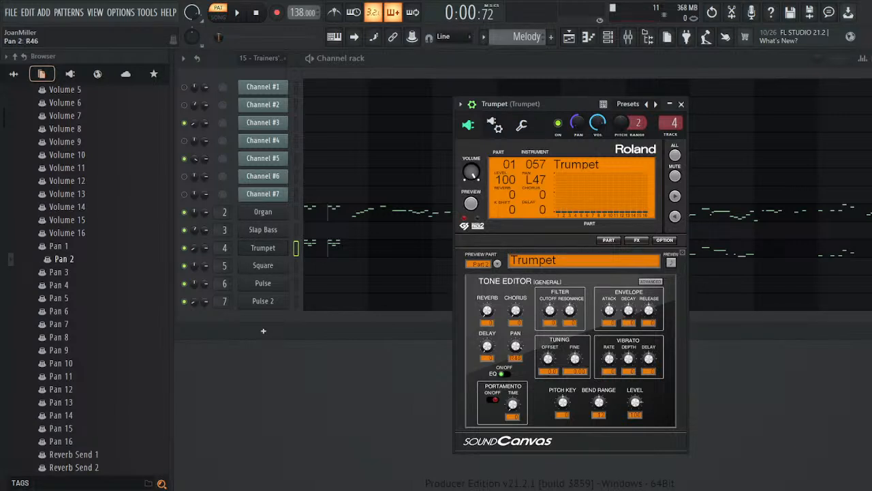
click(243, 10)
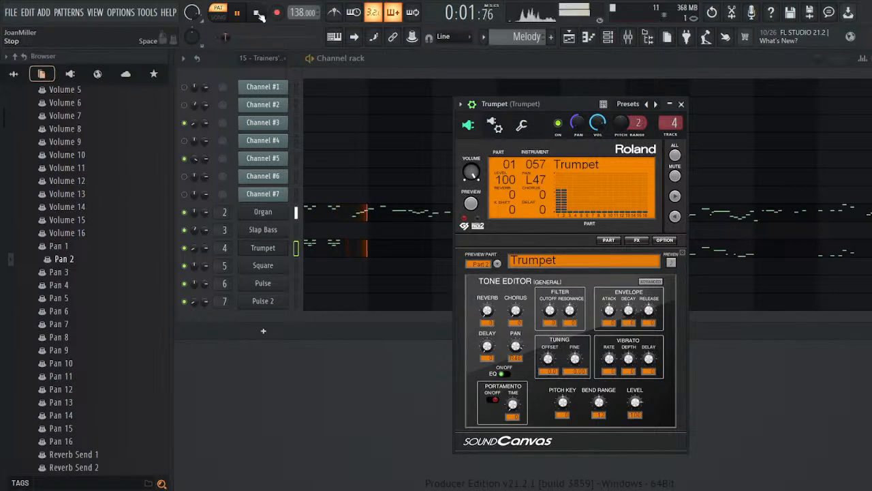
click(264, 14)
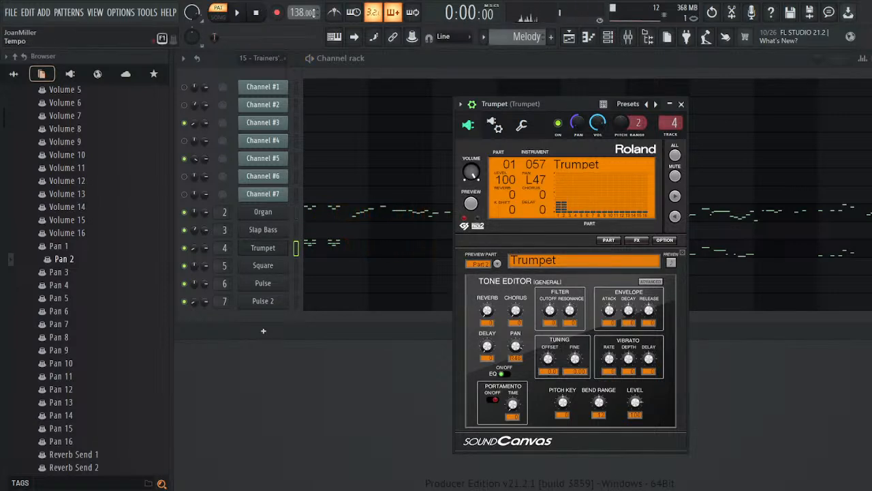
click(65, 246)
click(72, 247)
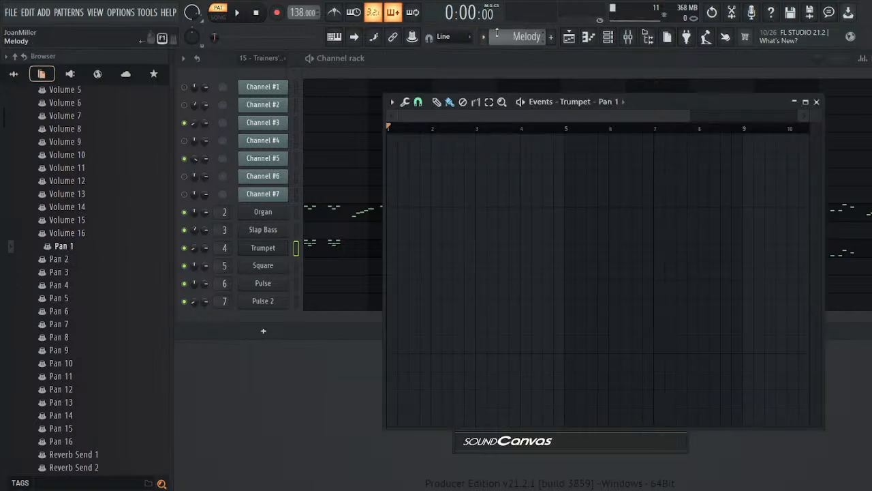
right_click(194, 249)
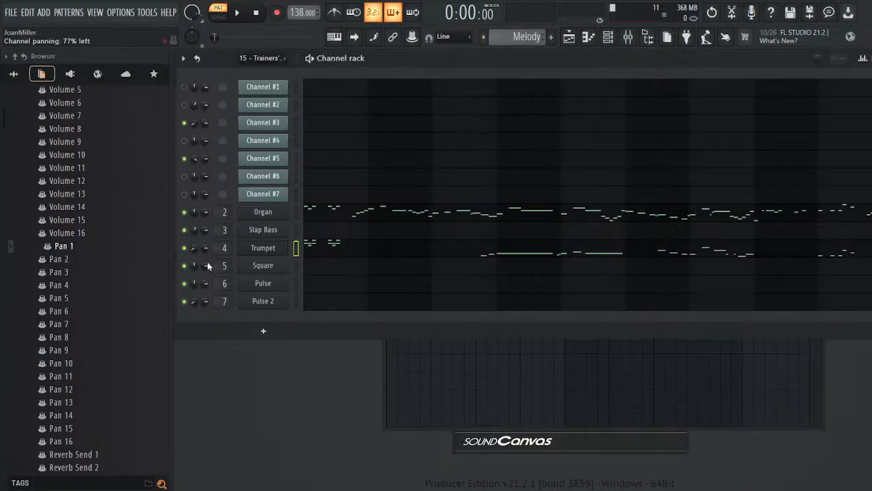
click(210, 274)
key(Delete)
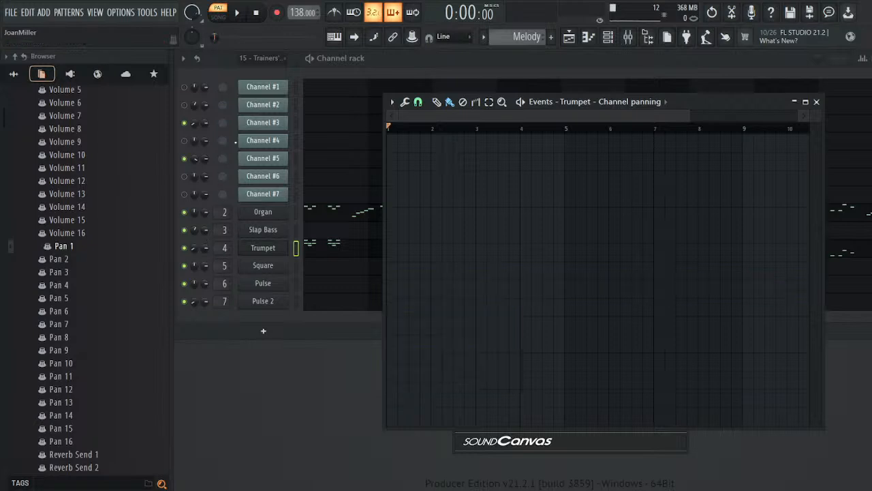
click(817, 102)
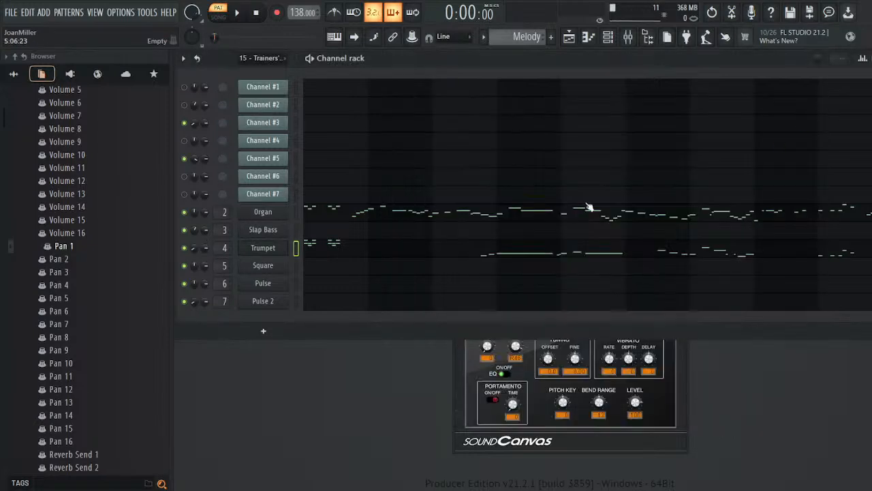
- Paste the cut panning events into the Trumpet's Pan 1 and play the Melody pattern while viewing the instrument's pan
click(64, 249)
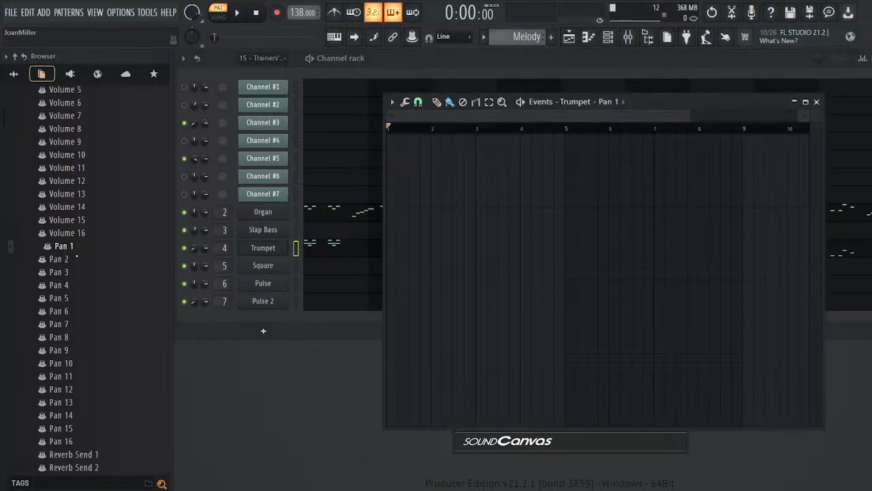
key(space)
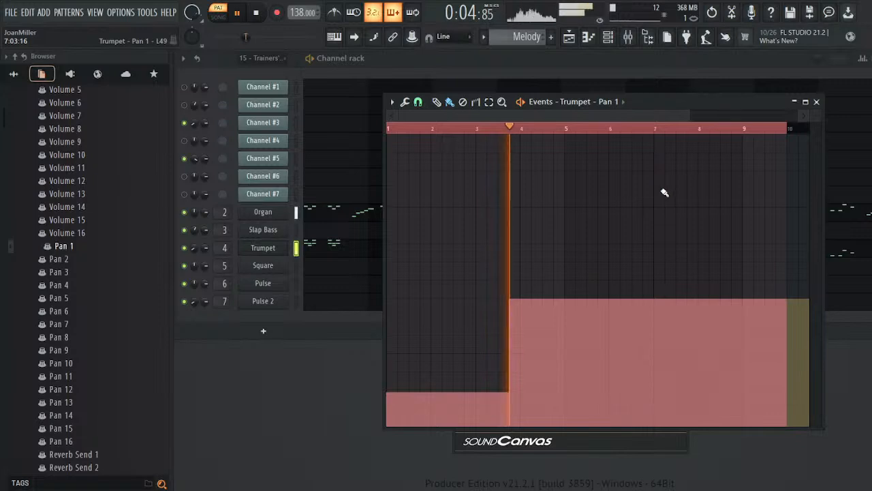
click(816, 102)
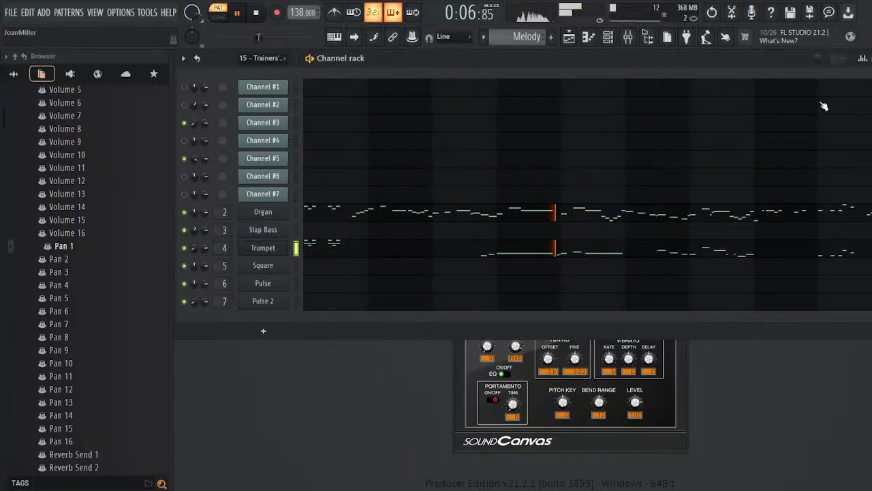
click(607, 429)
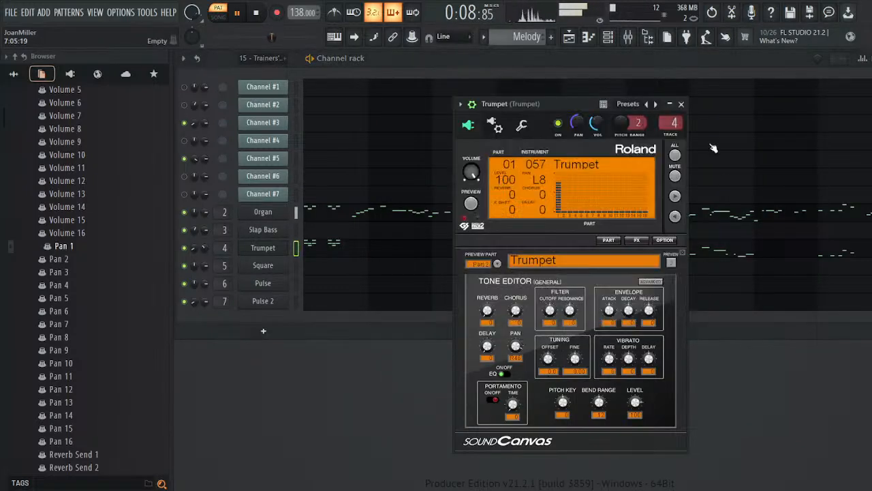
- Return to the Trainers' Eyes Meet (Youngster) pattern and listen to Channel #3 and Channel #5 together from the start
click(681, 104)
key(space)
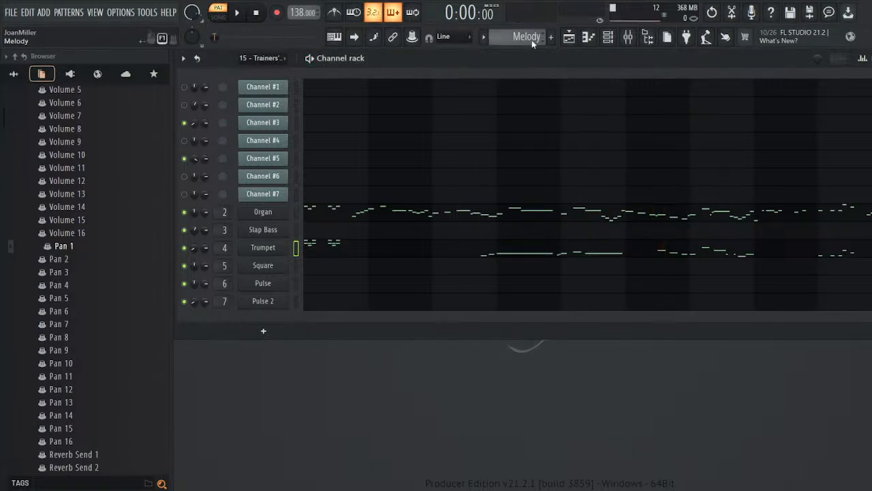
scroll(546, 41, up, 1)
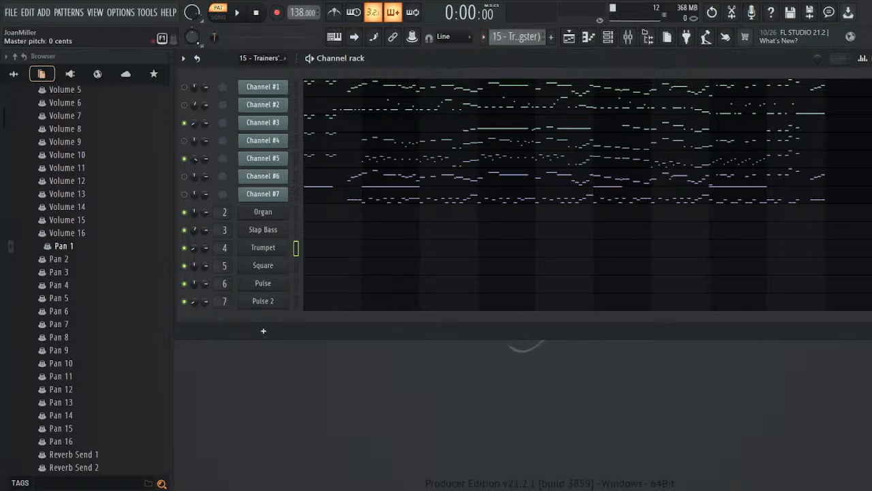
click(239, 21)
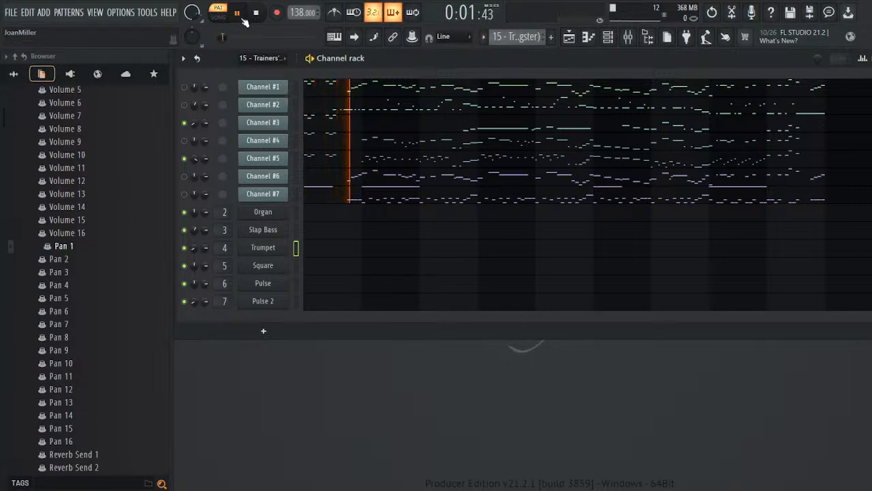
click(239, 16)
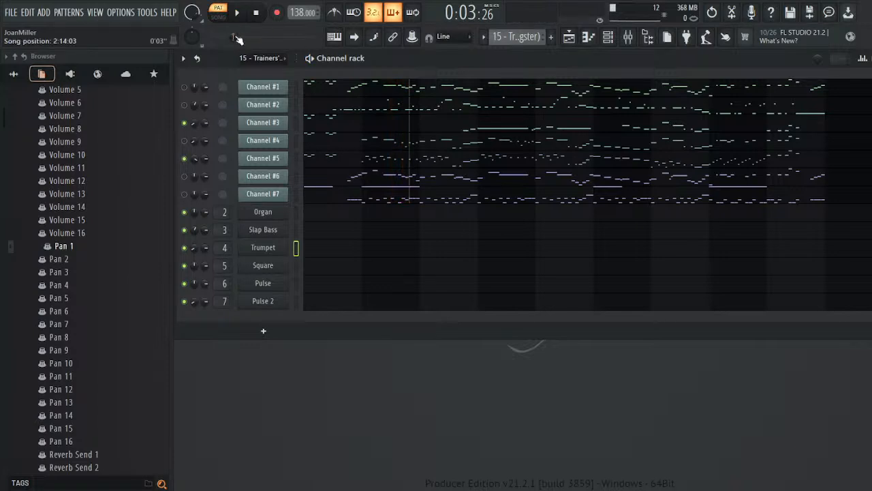
click(254, 12)
key(space)
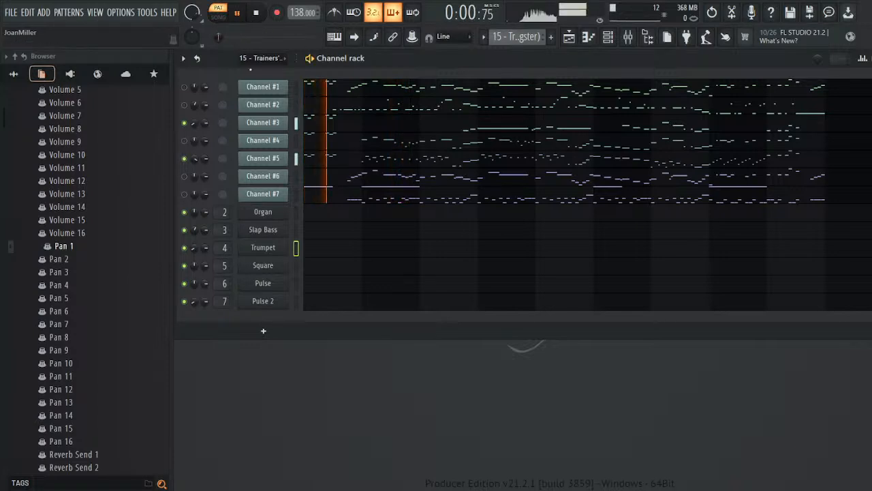
click(241, 13)
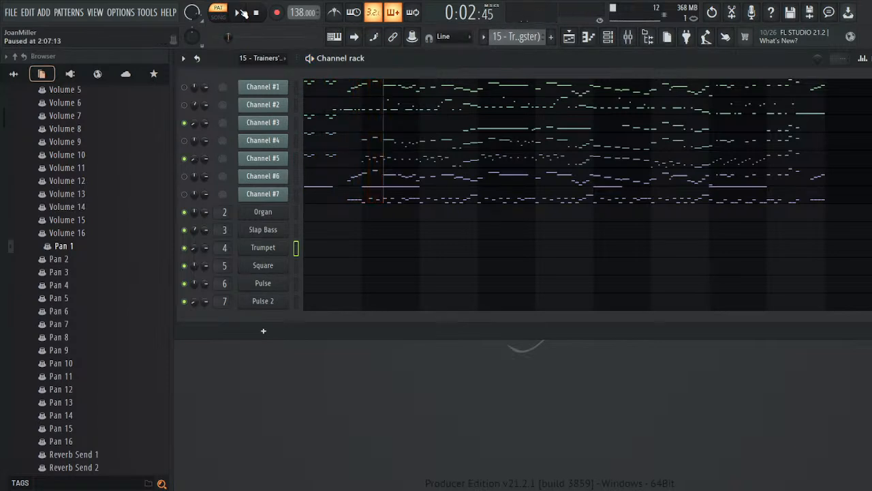
click(241, 13)
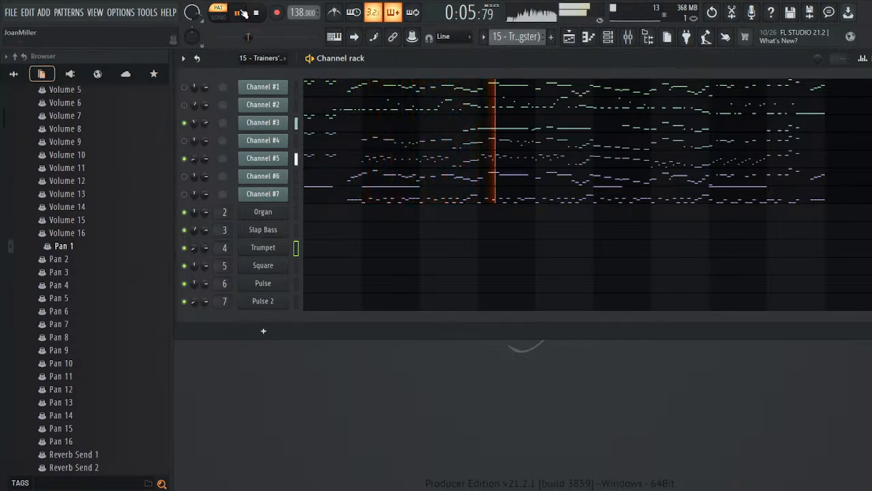
- Mute Channel #3 and replay the Trainers' Eyes Meet pattern from the start to hear Channel #5 alone
click(184, 122)
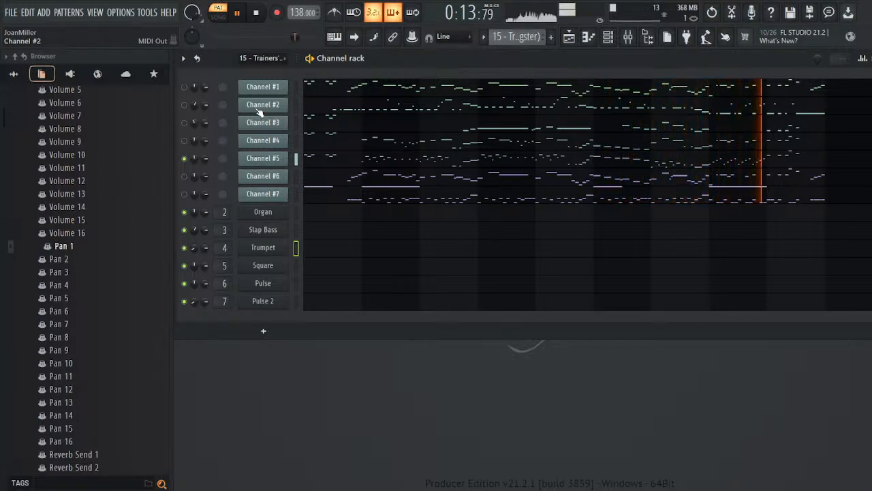
click(240, 14)
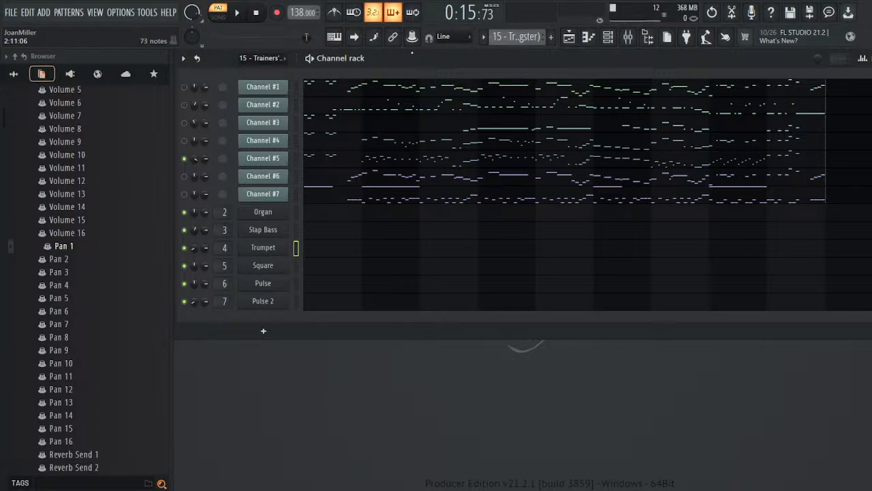
click(255, 12)
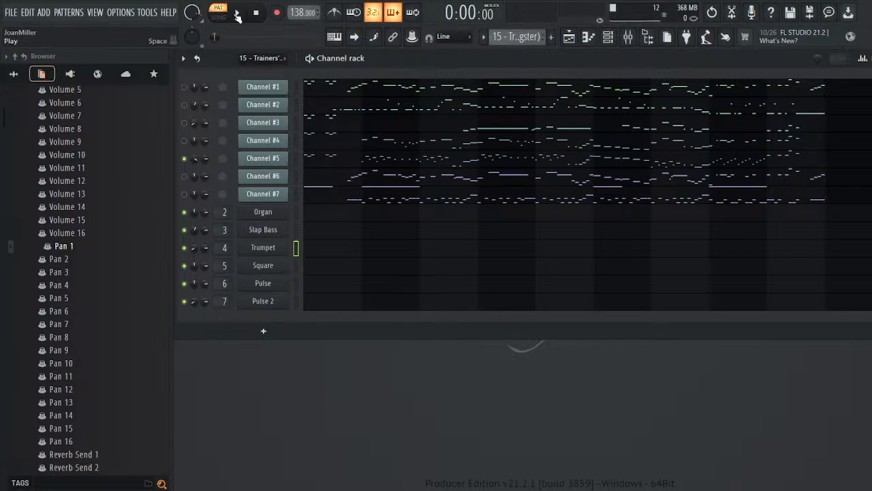
click(237, 14)
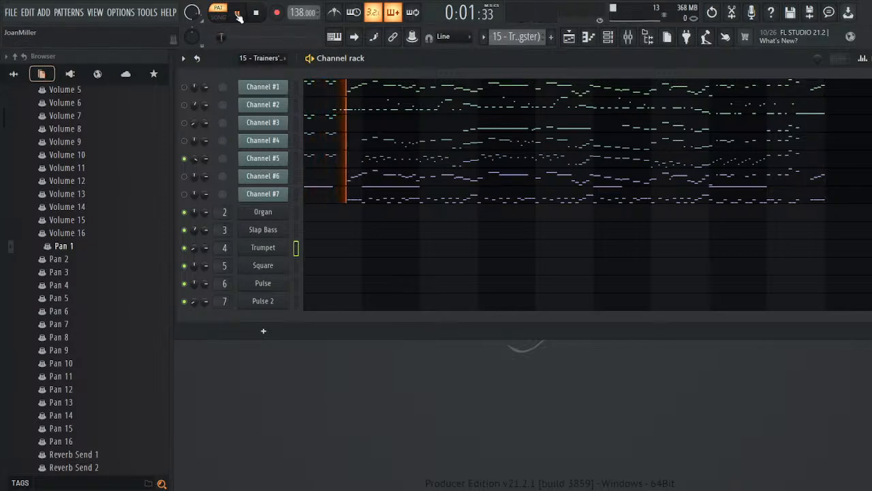
click(238, 14)
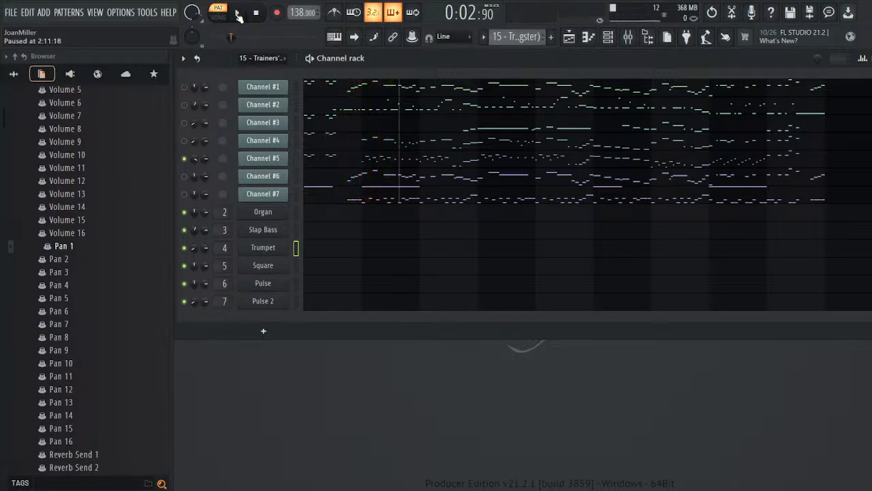
click(255, 12)
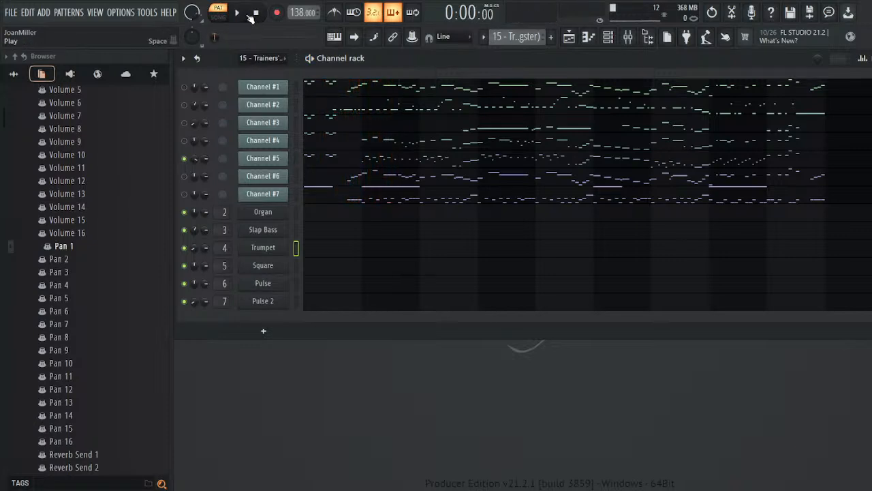
click(238, 13)
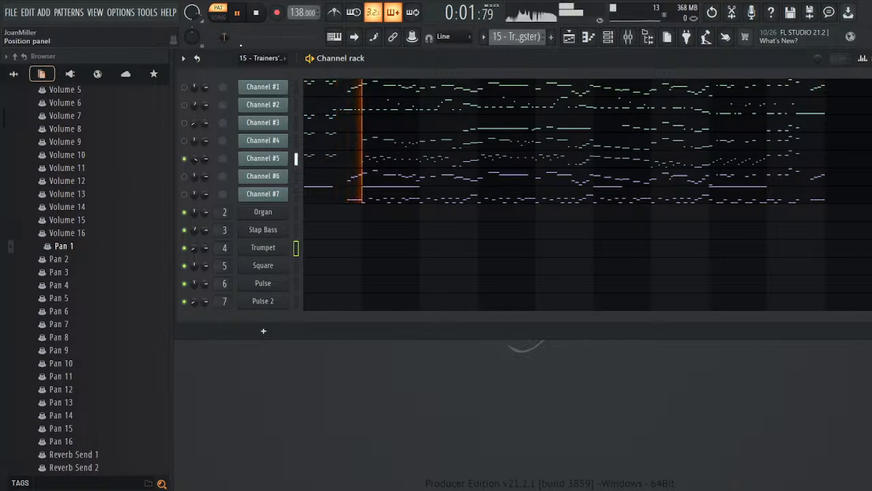
- Unmute Channel #4 during playback and inspect its channel panning events in the Trainers' Eyes Meet pattern
click(184, 141)
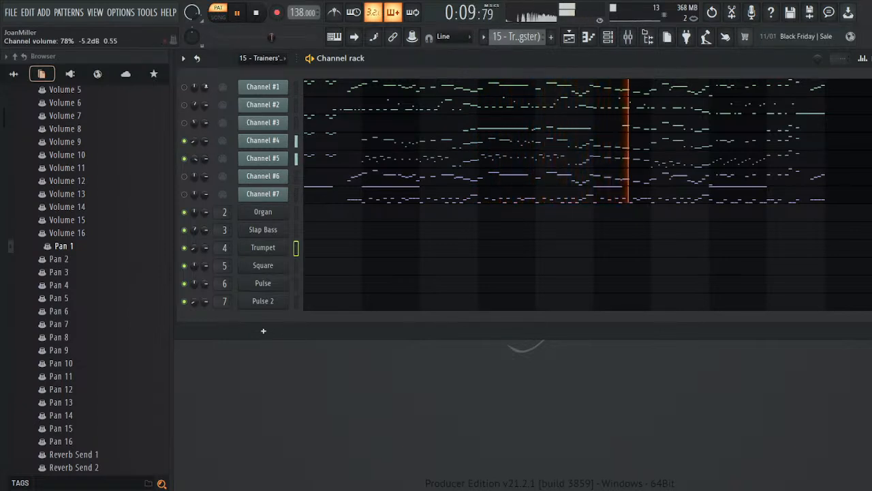
right_click(194, 160)
click(208, 163)
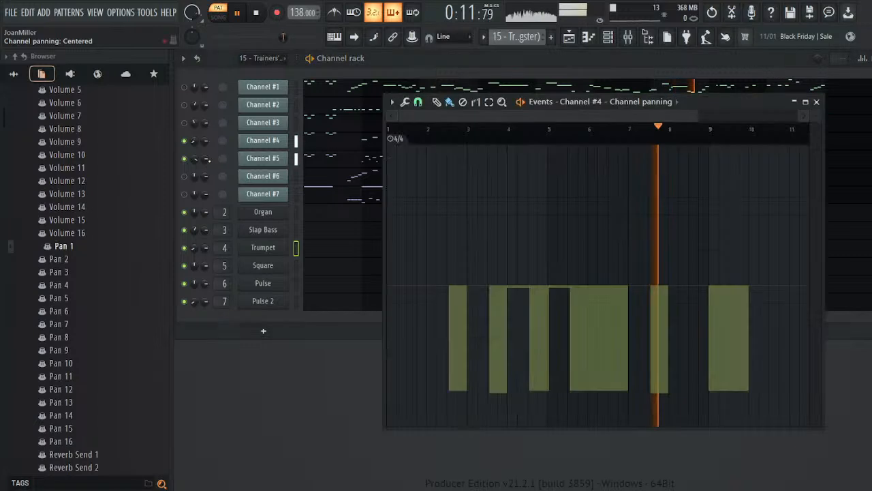
click(817, 101)
click(255, 12)
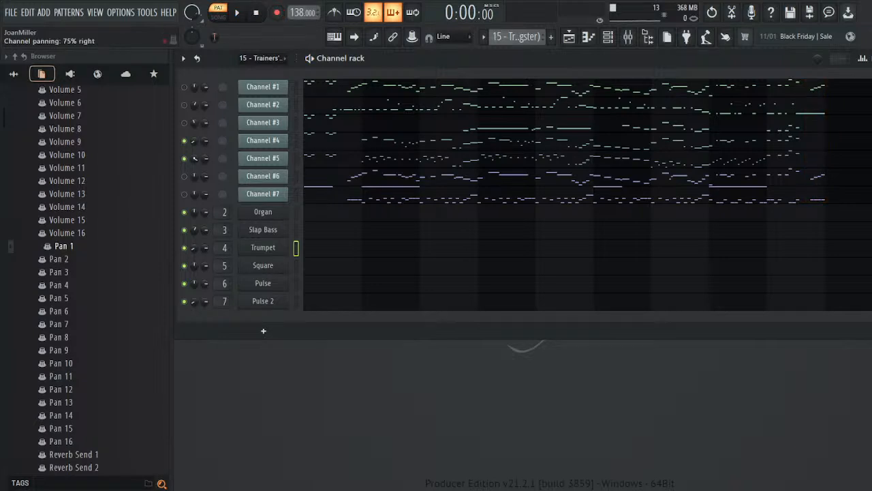
- Examine Channel #5's panning events while playing Channel #4 and Channel #5 together from bar 2
click(205, 180)
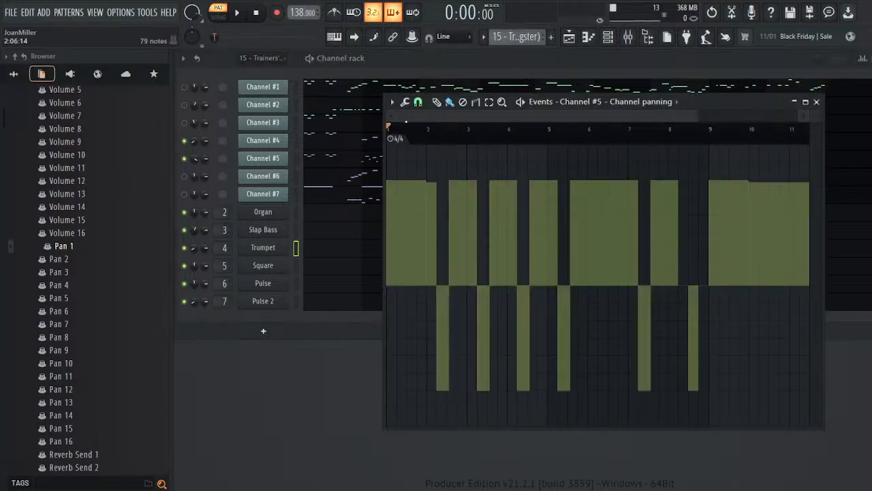
click(426, 133)
drag(706, 101, 729, 169)
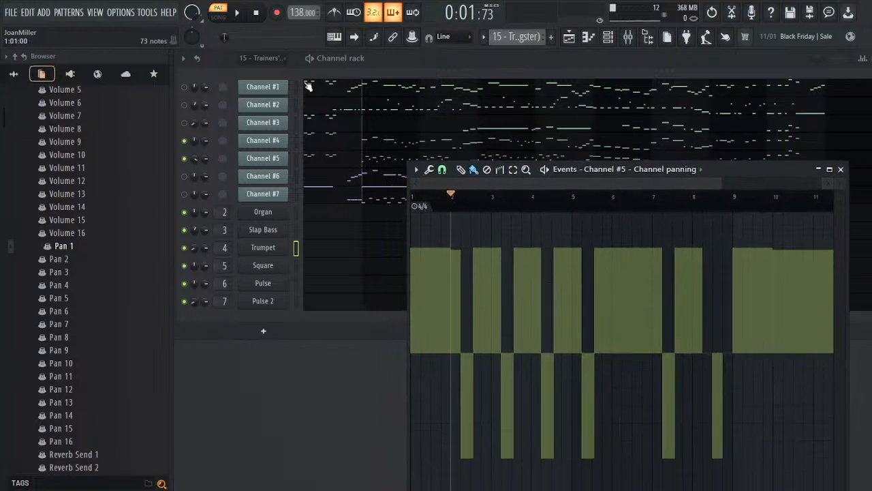
click(239, 13)
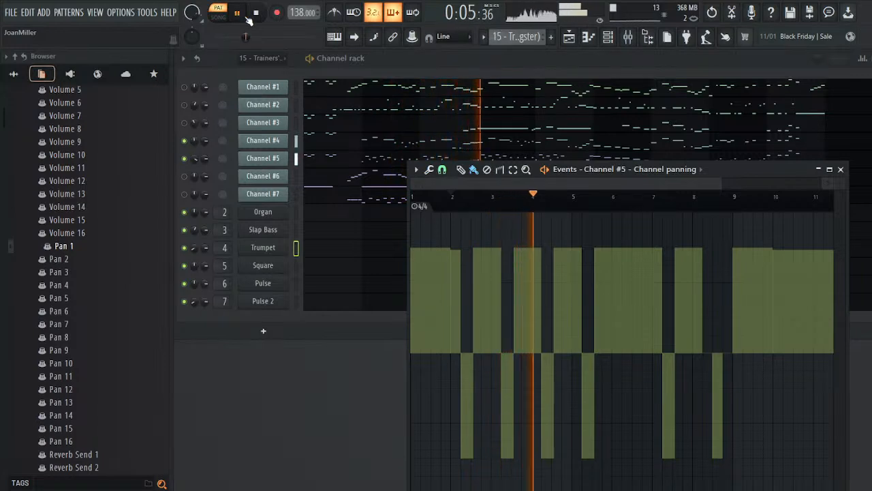
click(256, 14)
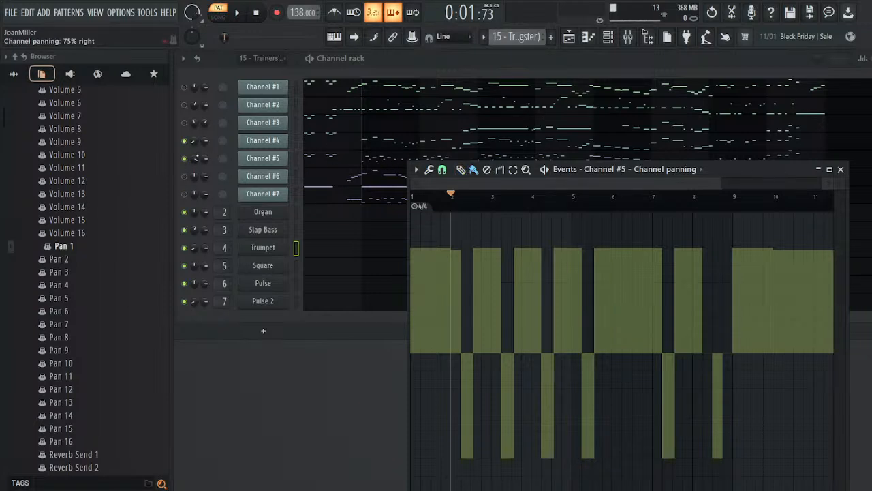
key(space)
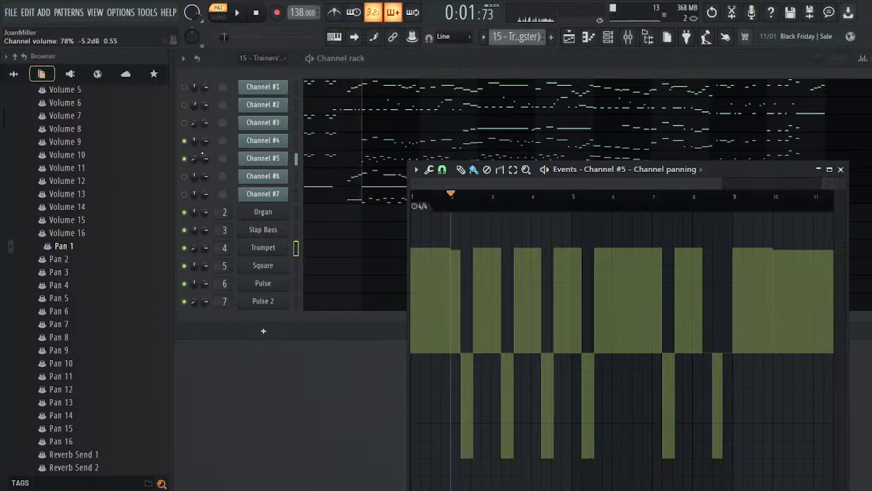
click(237, 14)
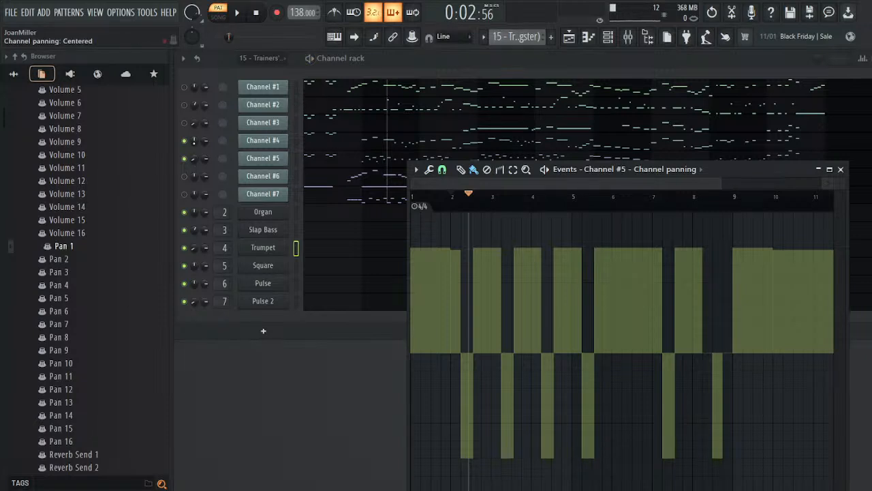
key(space)
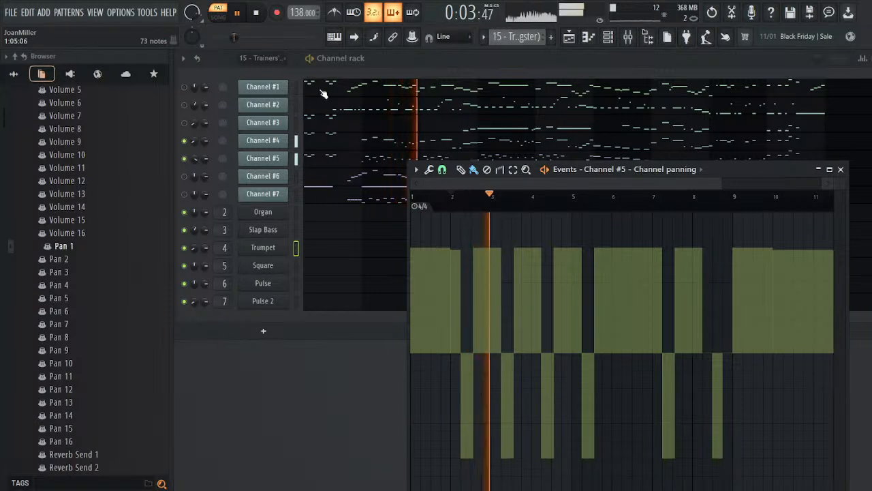
- Compare playback from bar 2 with Channel #5 muted and unmuted, keeping its panning events in view
click(184, 160)
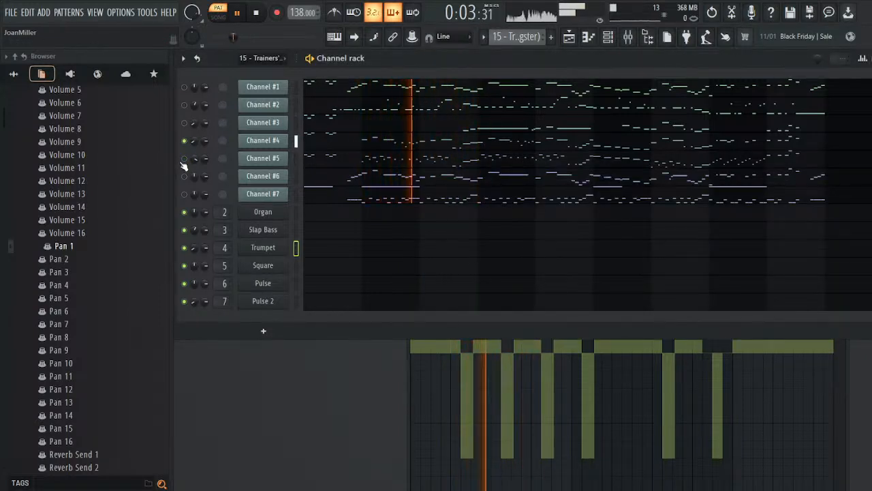
key(space)
click(184, 159)
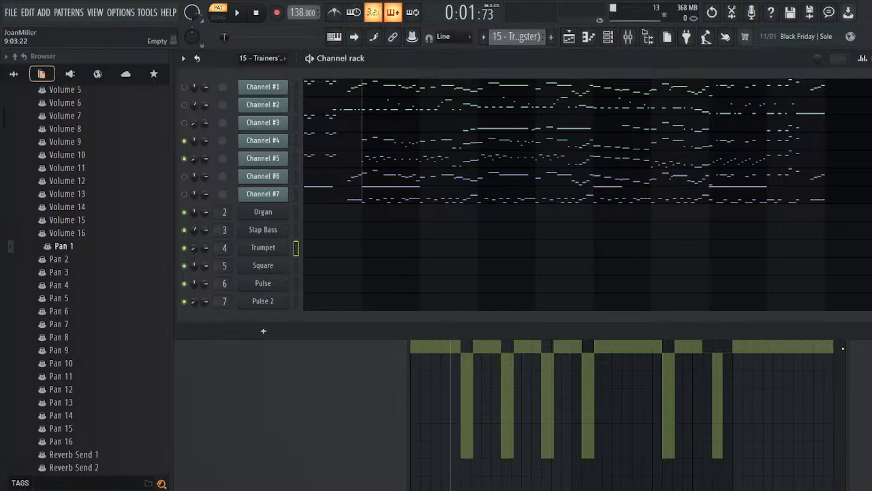
click(848, 347)
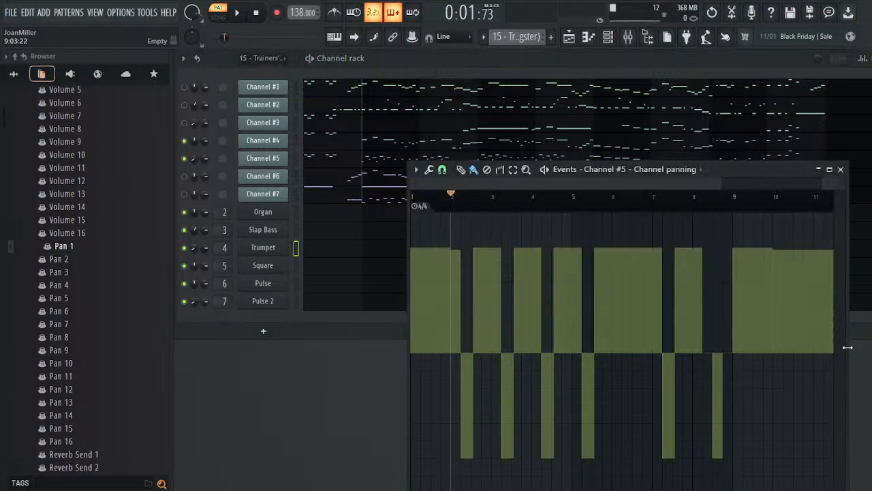
key(space)
key(space)
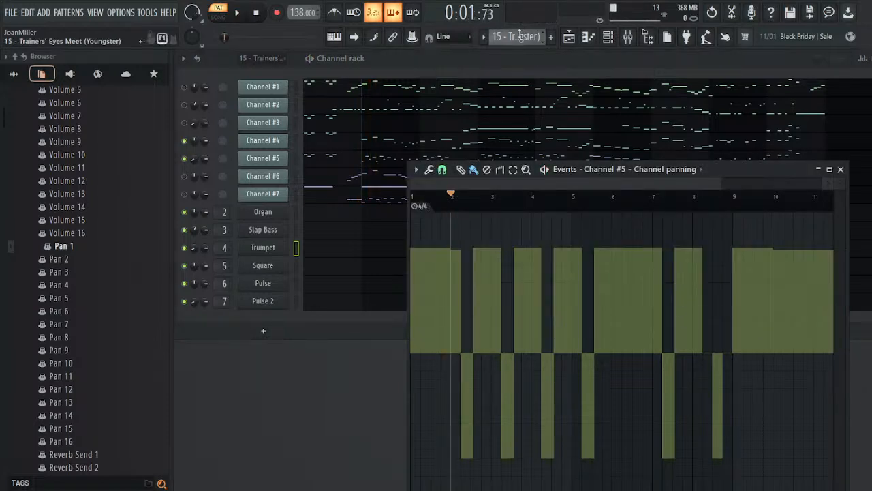
- Switch to the Synths pattern and review the Pulse channel's existing notes, closing the note and event editors
click(544, 72)
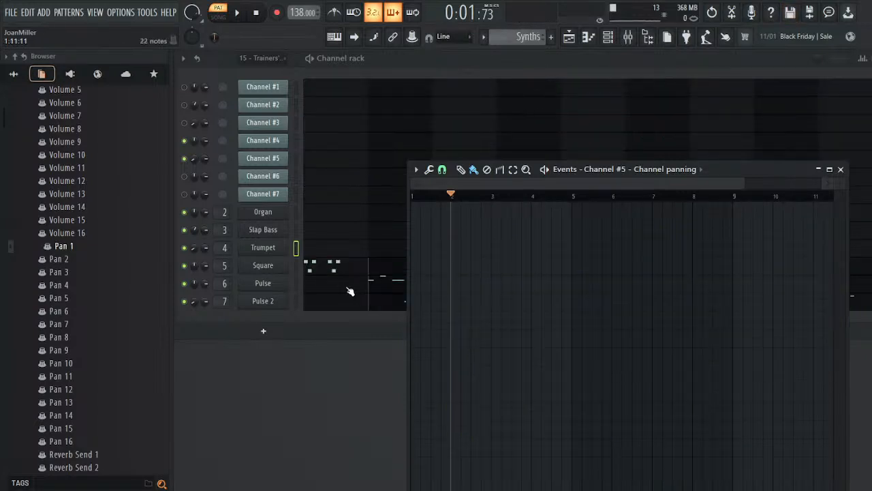
click(382, 281)
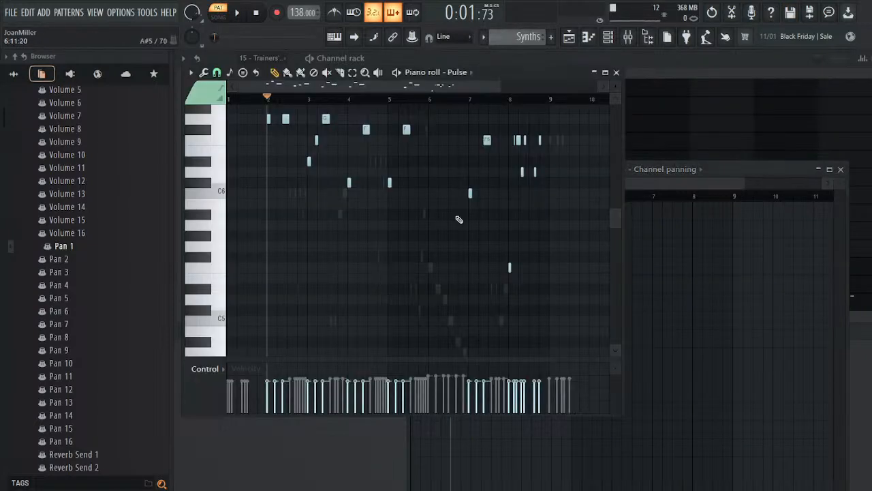
scroll(357, 251, up, 2)
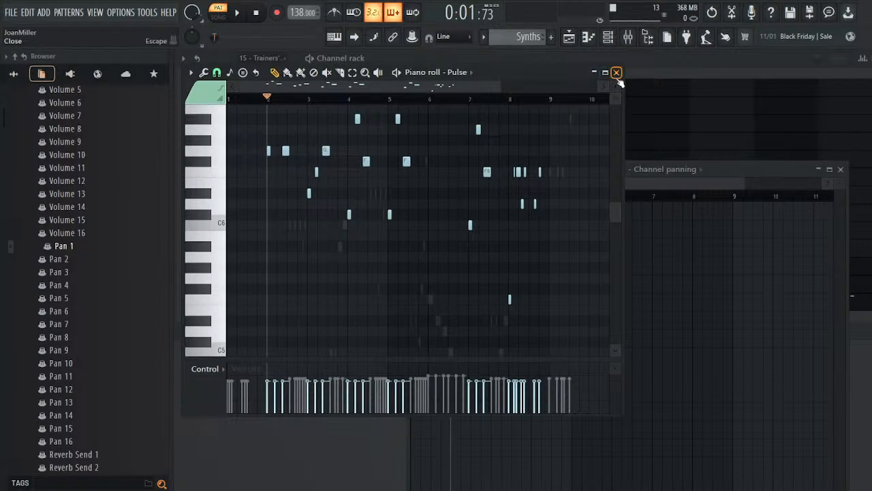
click(616, 72)
click(841, 169)
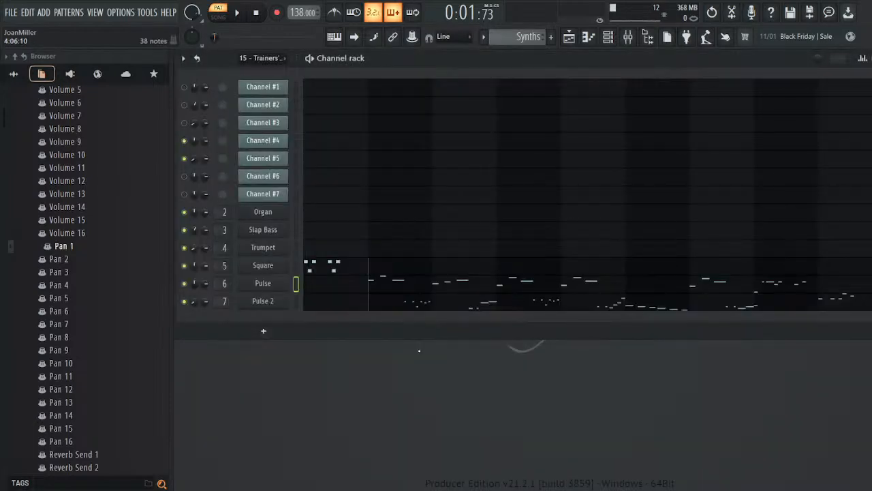
- Clone the Pulse and Pulse 2 instrument channels in the channel rack
click(257, 285)
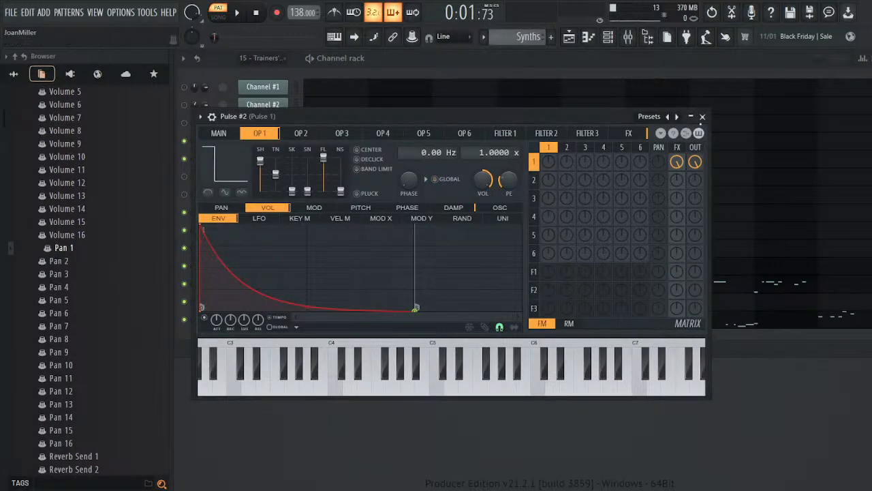
click(703, 117)
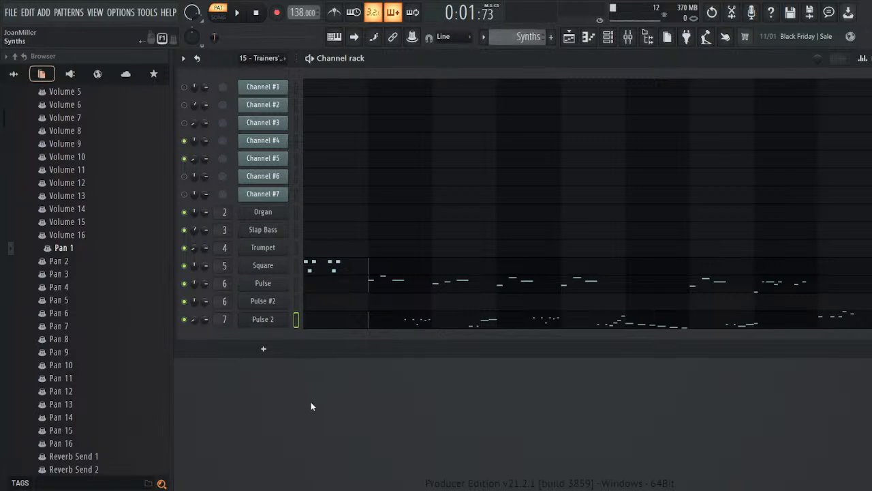
click(263, 319)
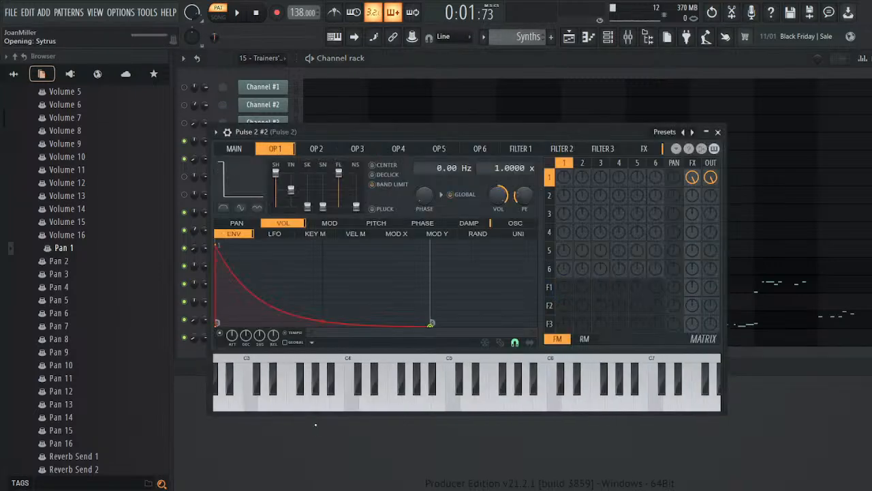
click(717, 132)
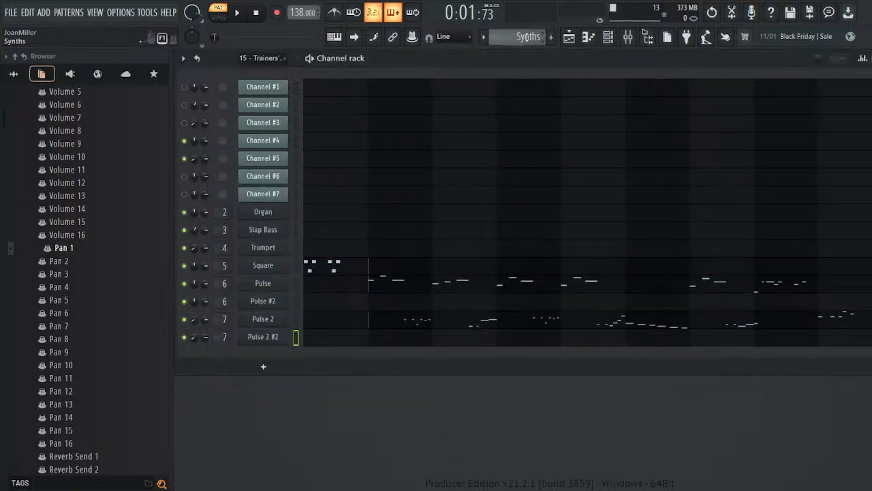
- Open Channel #5's notes from the Trainers' Eyes Meet (Youngster) pattern in the piano roll
scroll(528, 37, up, 1)
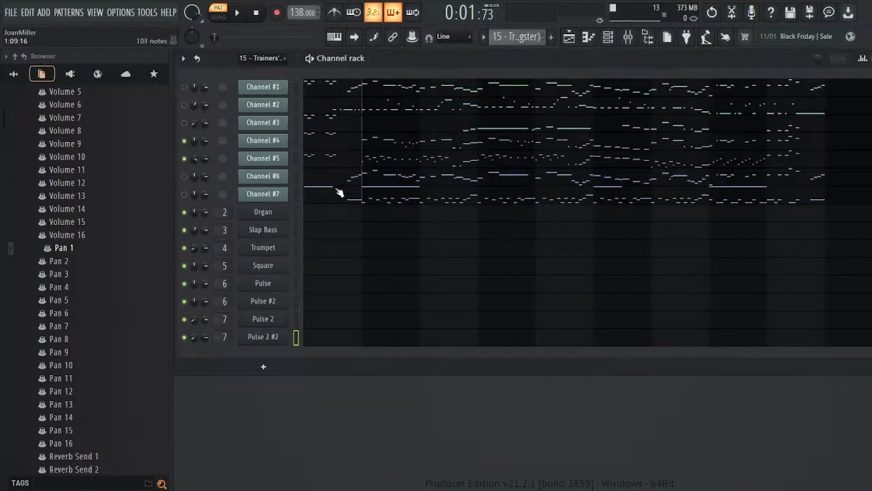
click(364, 164)
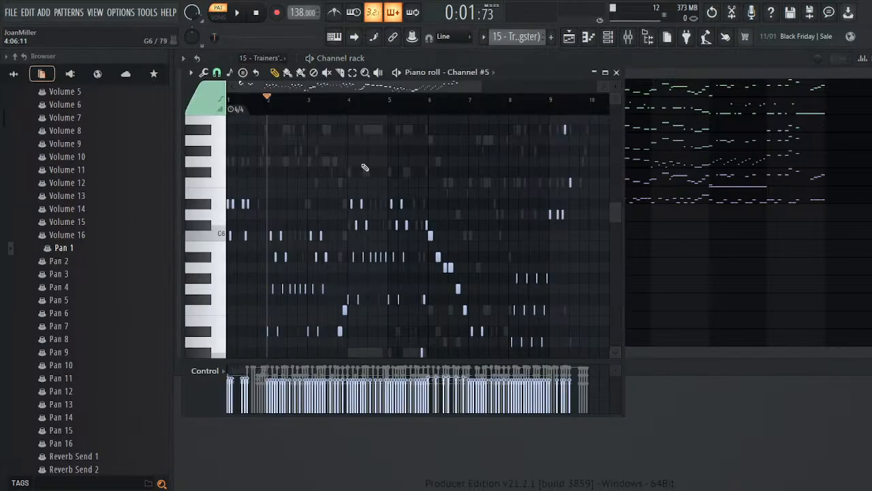
- Paste the copied Channel #5 notes into the Pulse #2 channel of the Synths pattern
click(617, 72)
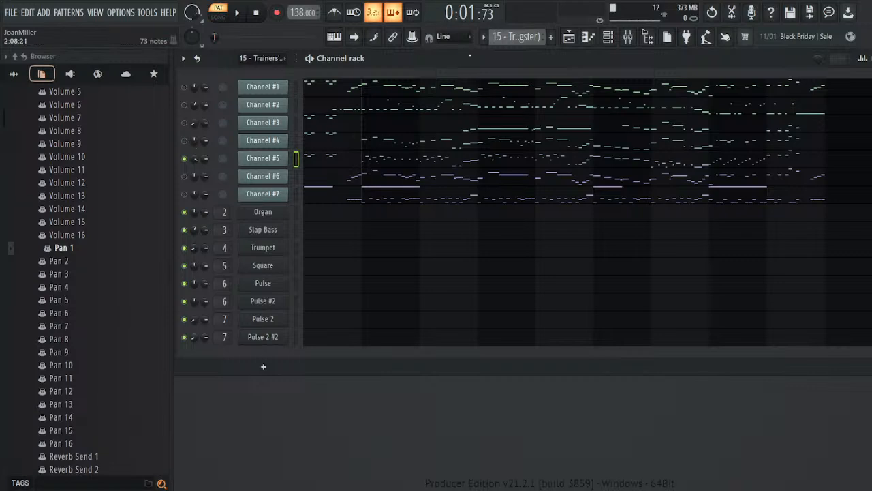
click(506, 134)
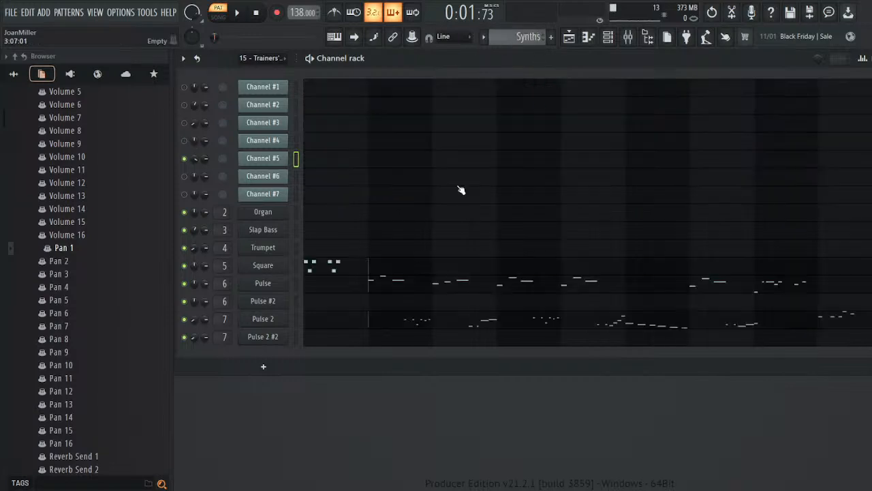
key(ctrl+v)
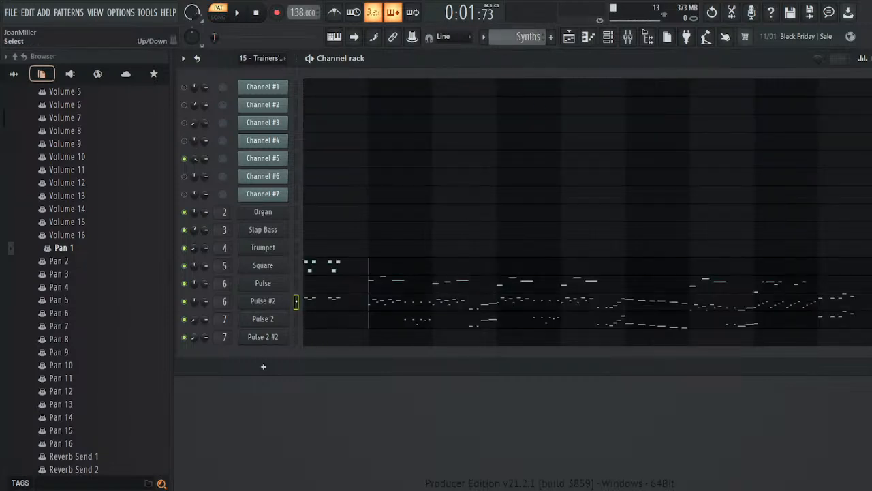
- Delete the pasted notes in bar 1 of the Pulse #2 piano roll
click(335, 300)
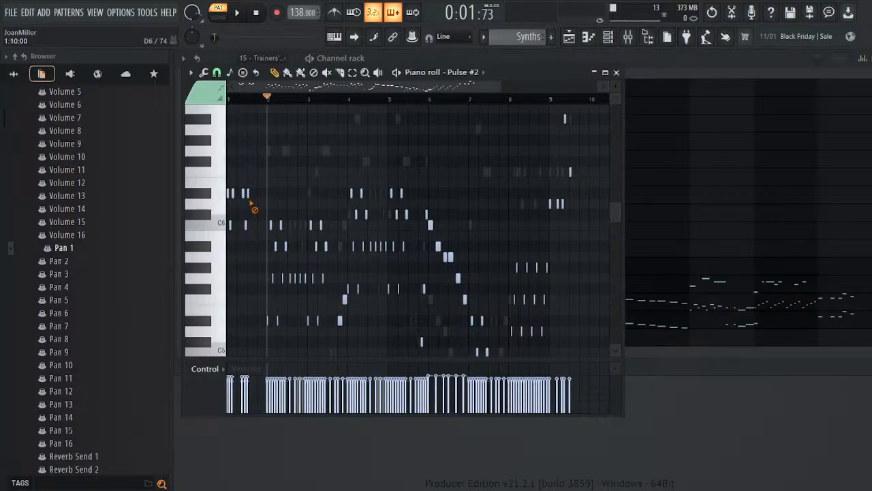
drag(259, 202, 249, 196)
scroll(248, 228, down, 3)
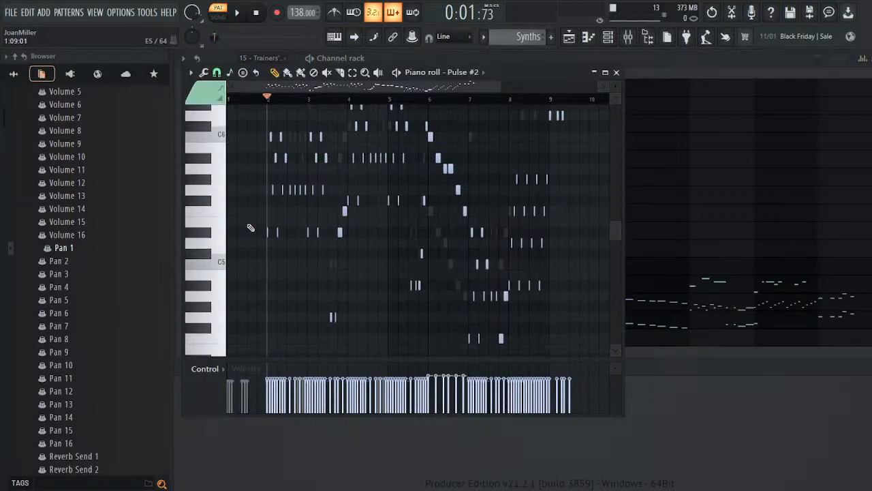
- Select the four repeated notes in the second half of bar 2 and the four closing notes of bar 3 in Pulse #2
drag(499, 87, 307, 128)
scroll(418, 288, up, 4)
scroll(424, 286, down, 3)
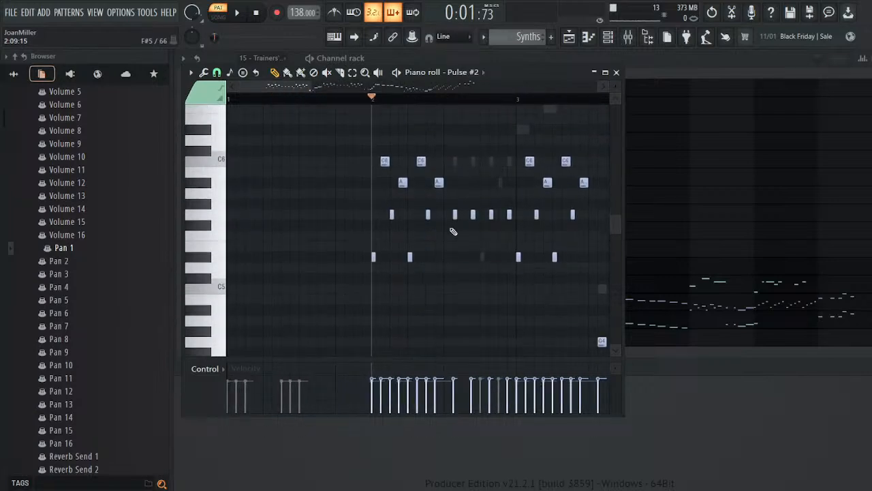
drag(457, 217, 514, 257)
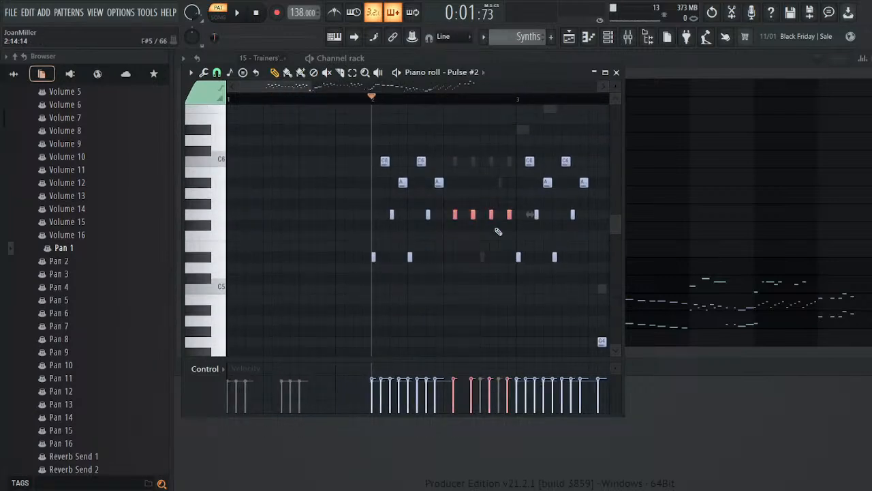
drag(282, 87, 317, 89)
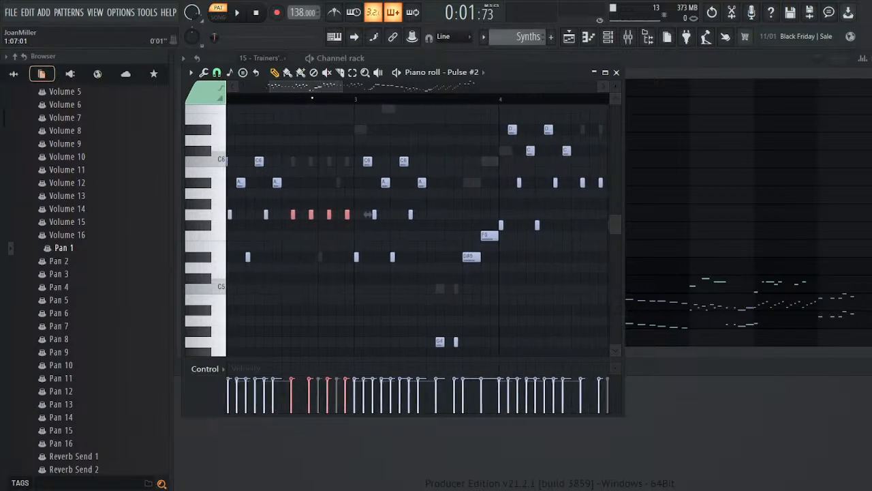
drag(431, 224, 496, 361)
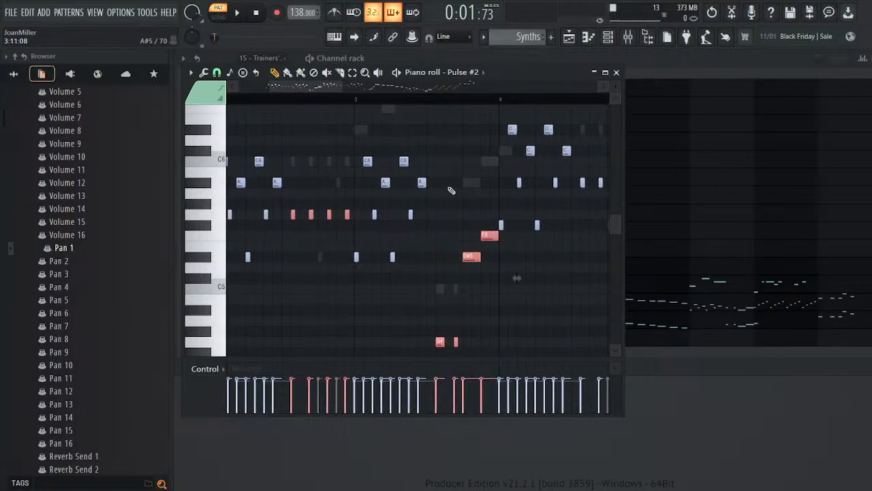
- Add the four repeated notes ending bar 4 and the six-note rising run ending bar 5 to the selection
drag(517, 278, 310, 288)
scroll(378, 152, up, 3)
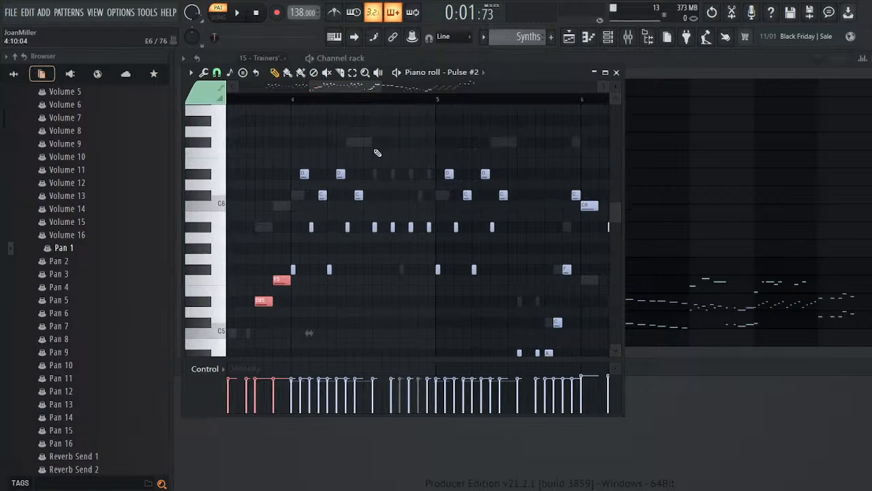
drag(430, 325, 437, 321)
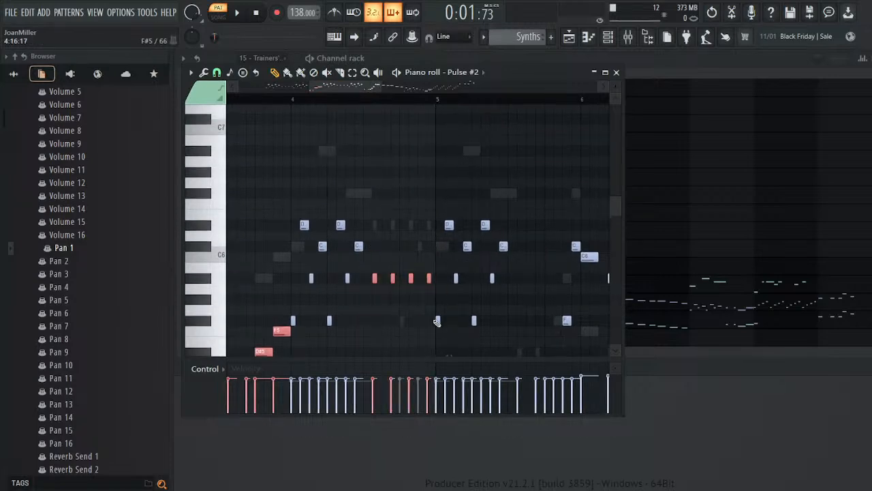
scroll(387, 113, right, 5)
scroll(379, 155, down, 5)
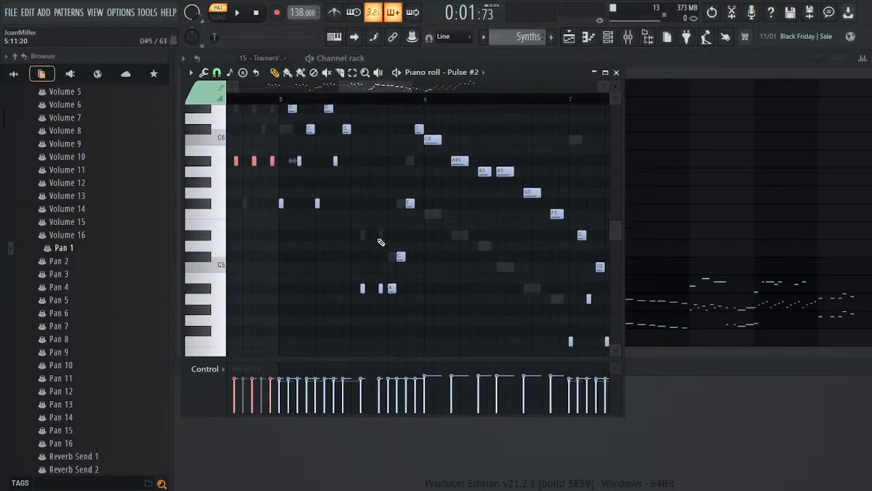
scroll(379, 155, up, 3)
drag(359, 158, 431, 361)
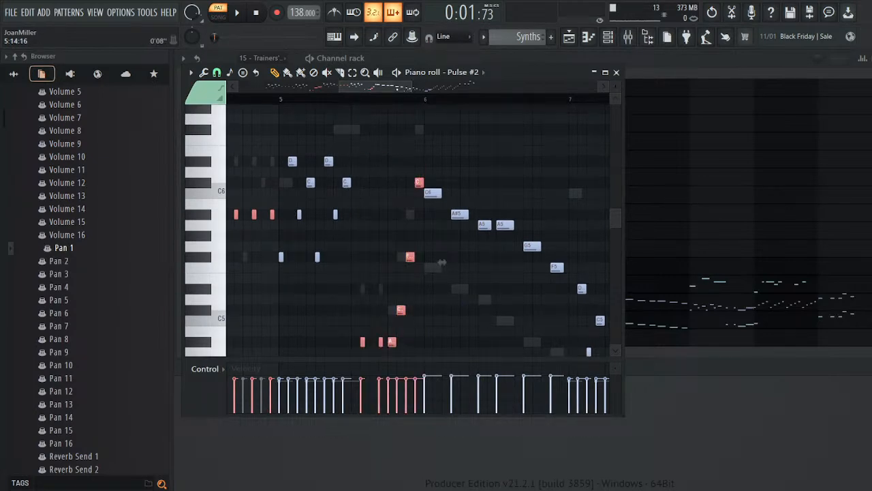
- Add the descending run in bar 6 and the last four notes of bar 7 to the selection
scroll(409, 205, right, 4)
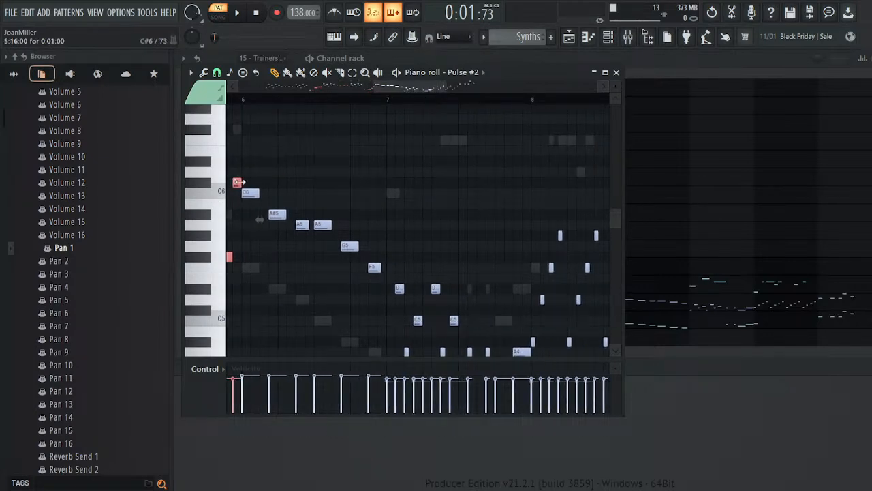
drag(247, 177, 384, 345)
drag(250, 190, 390, 319)
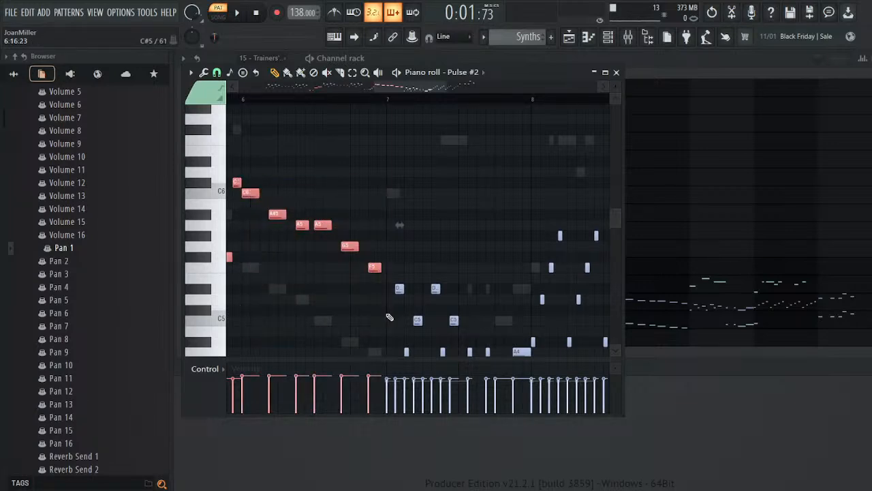
scroll(389, 317, down, 4)
drag(477, 72, 452, 148)
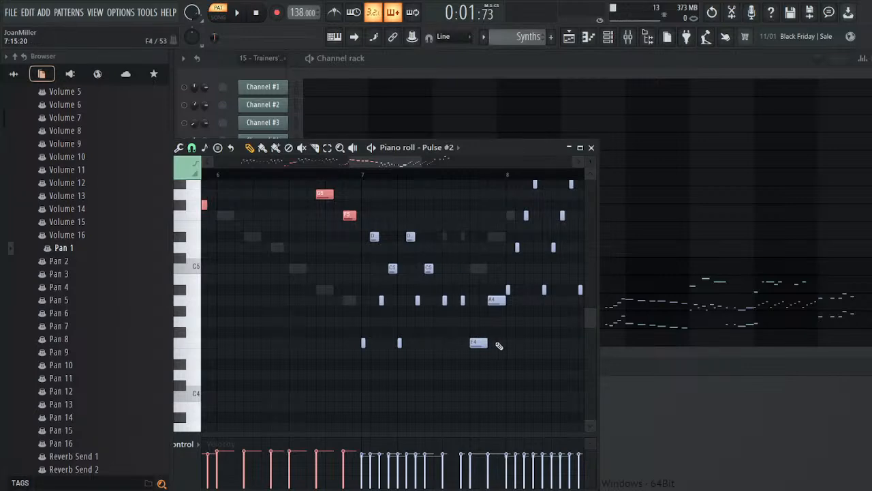
drag(443, 265, 502, 363)
drag(410, 155, 448, 172)
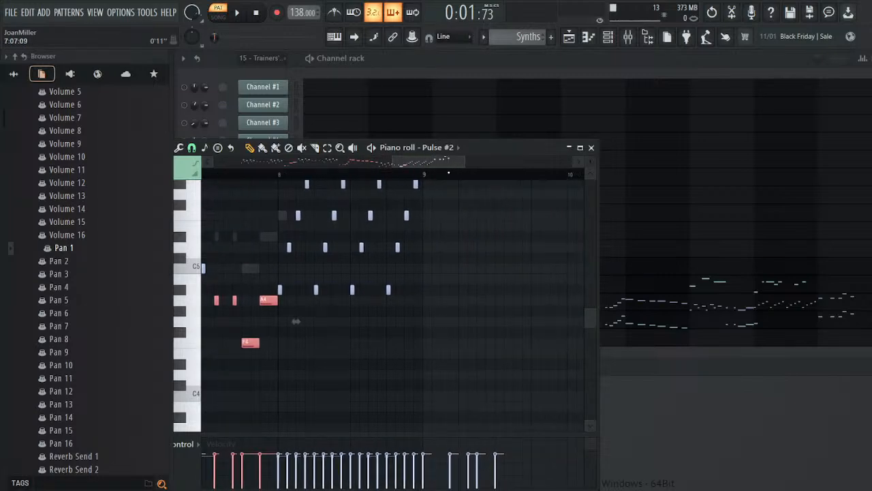
- Add all notes in bar 9 to the selection and cut the selected notes from Pulse #2
scroll(456, 249, up, 5)
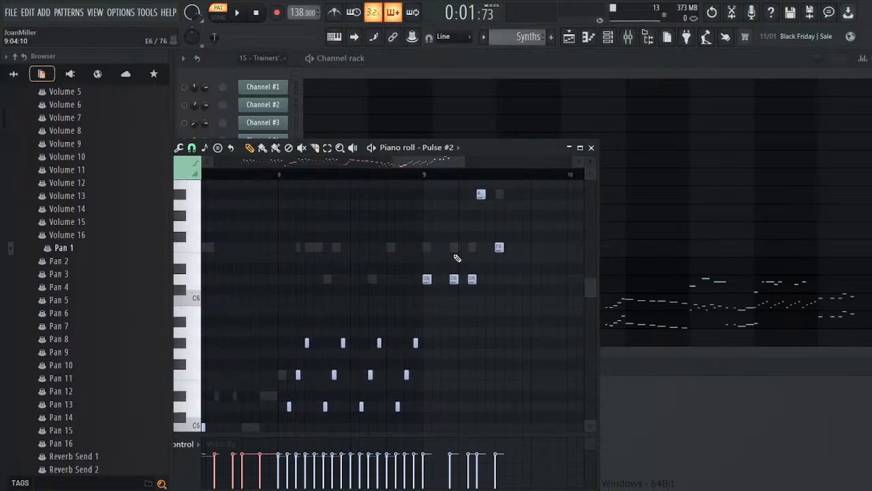
drag(426, 278, 574, 174)
key(Delete)
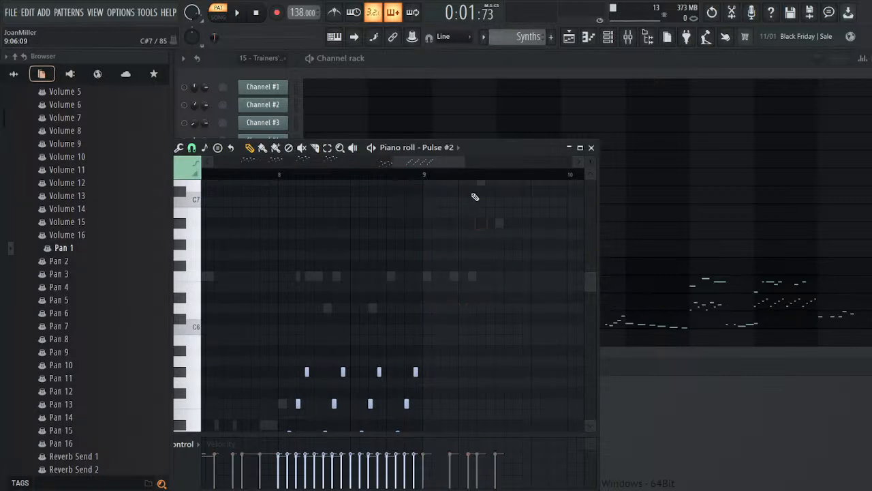
- Paste the cut notes into the Pulse 2 #2 piano roll at their original positions
drag(512, 147, 803, 76)
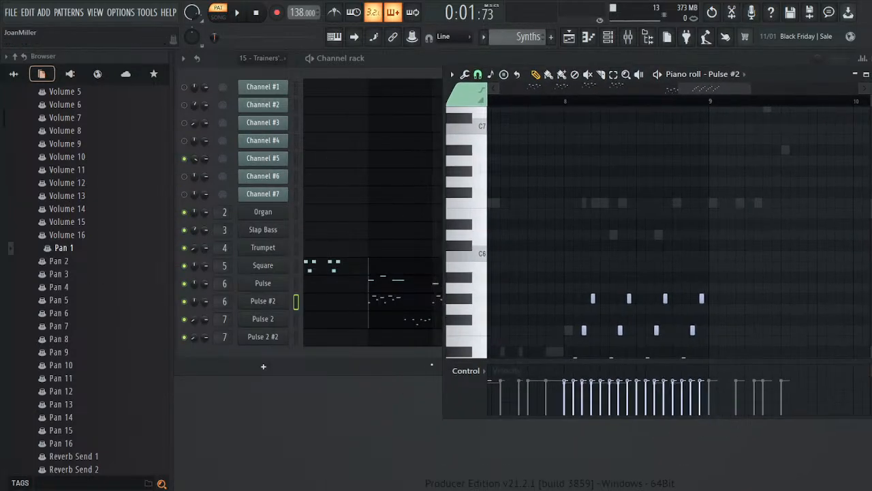
click(402, 342)
drag(715, 89, 556, 126)
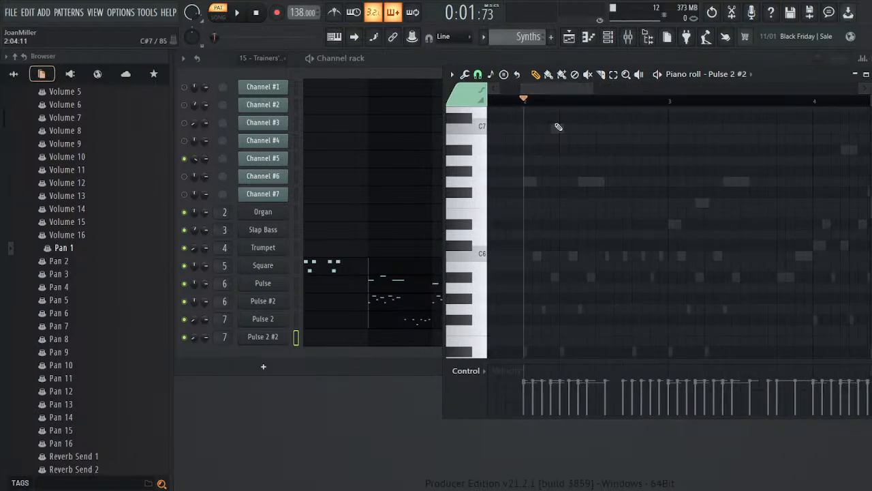
key(ctrl+v)
scroll(582, 327, down, 5)
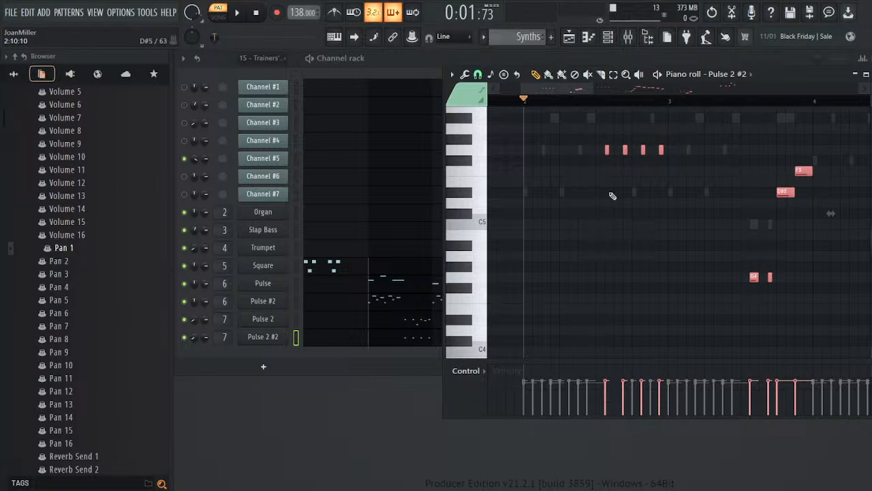
scroll(611, 200, up, 4)
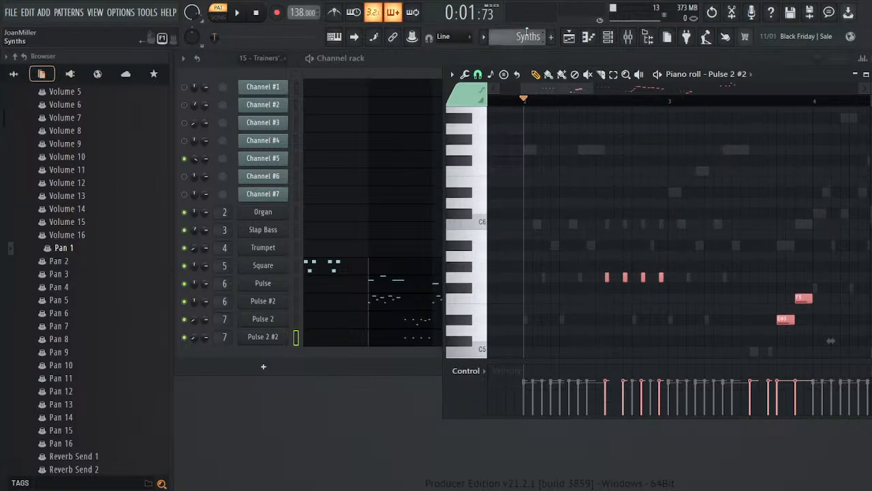
- Copy the channel panning events of Channel #5 from the 15 - Trainers' Eyes Meet (Youngster) pattern
scroll(537, 38, up, 1)
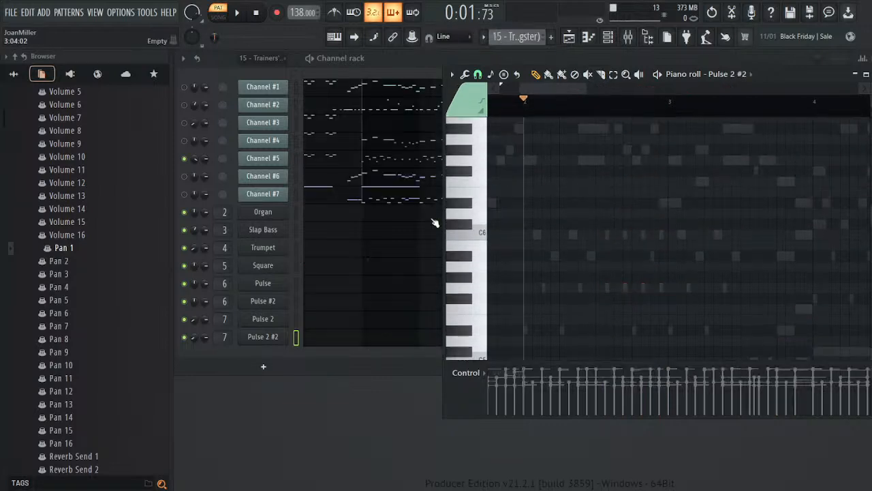
click(194, 158)
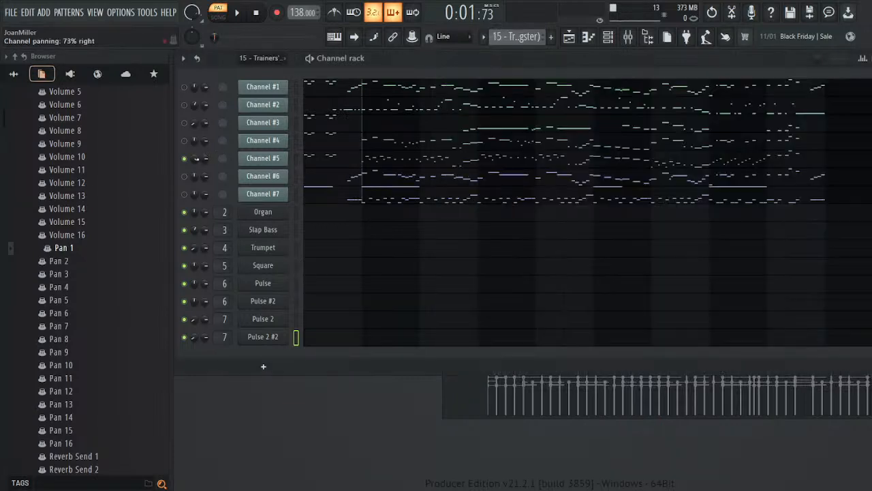
click(236, 190)
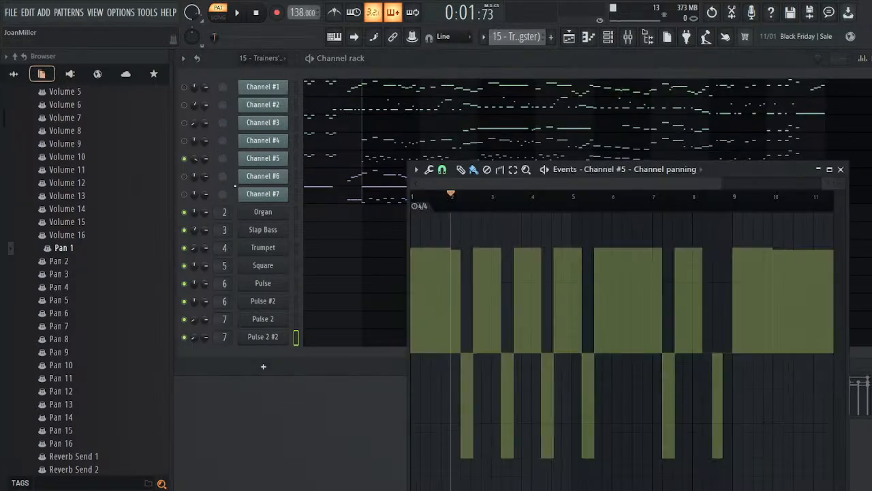
- Paste the copied panning events into the channel panning of Pulse #2 and Pulse 2 #2 in the Synths pattern
click(526, 38)
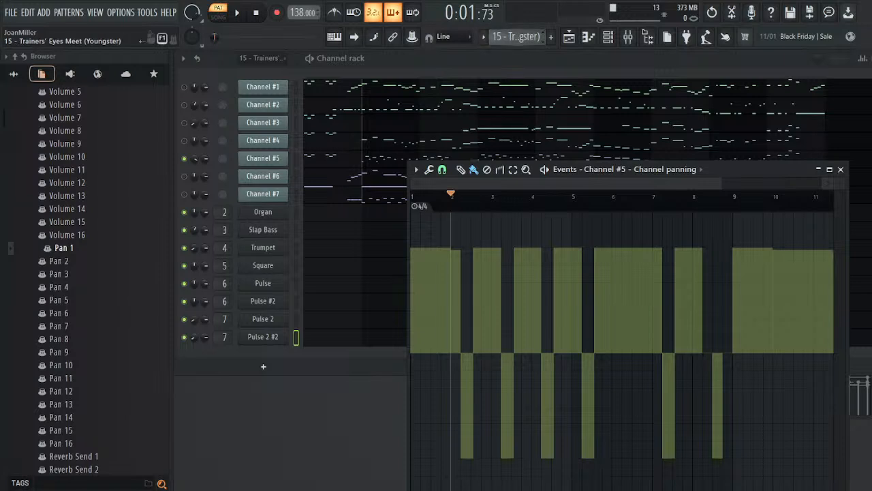
click(541, 68)
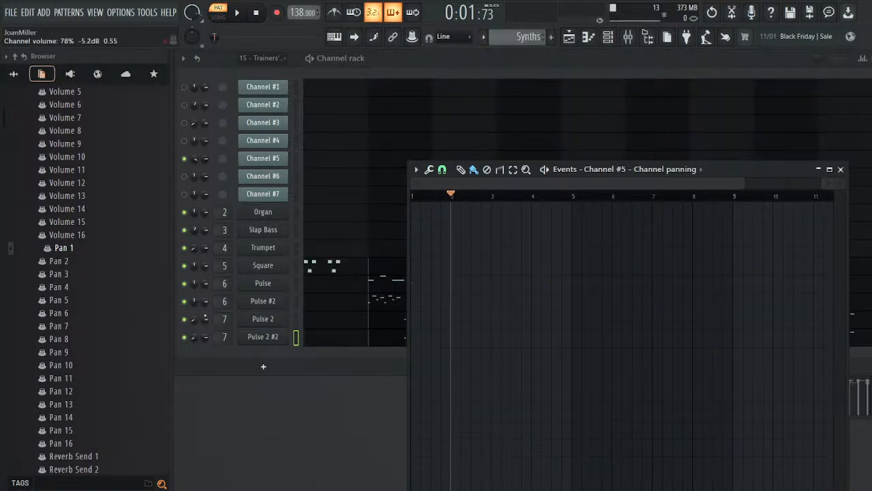
right_click(195, 302)
click(222, 320)
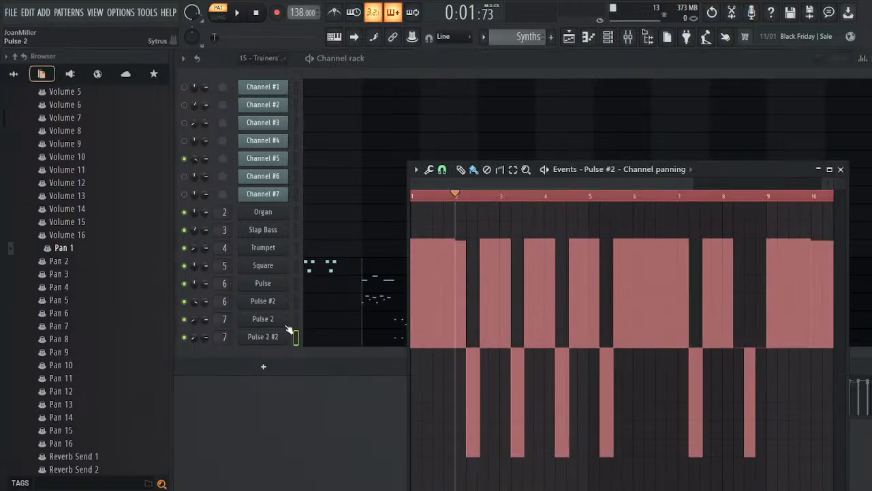
click(218, 348)
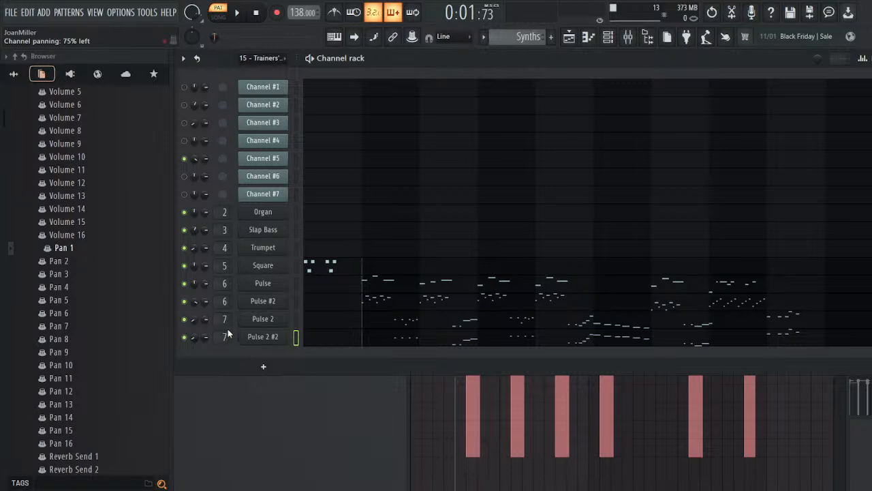
click(228, 328)
- Play the Synths pattern to check the split pulse parts, close the panning event editor and stop playback
key(space)
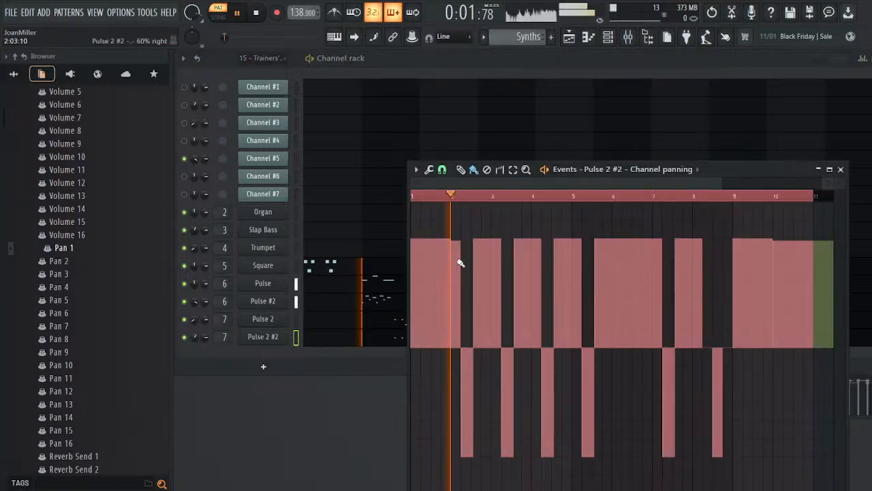
click(842, 170)
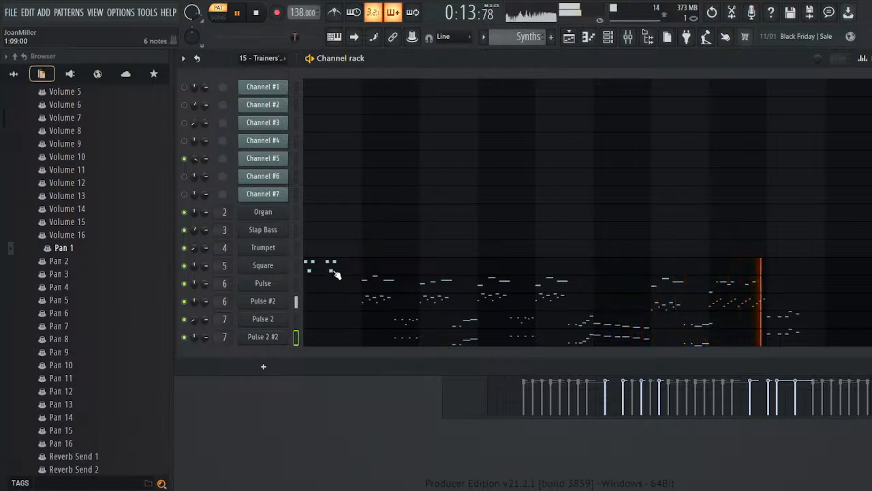
key(space)
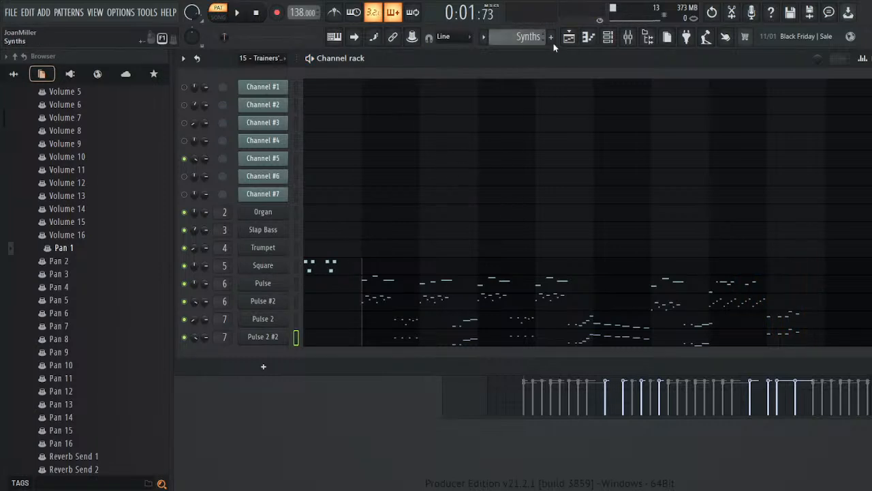
- Mute Channel #5 in the 15 - Trainers' Eyes Meet (Youngster) pattern and open its channel volume events
drag(553, 45, 553, 52)
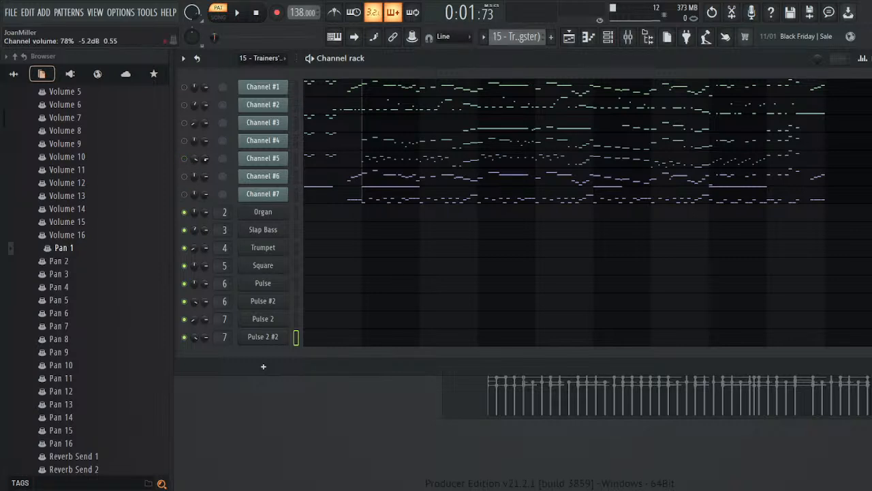
click(232, 181)
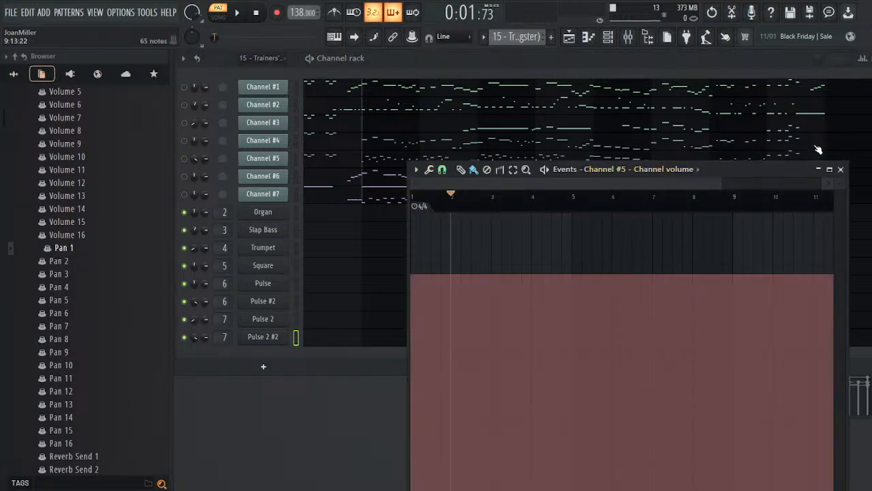
- Close the Channel #5 volume events, unmute Channel #6 and play the pattern to hear that part alone
click(842, 171)
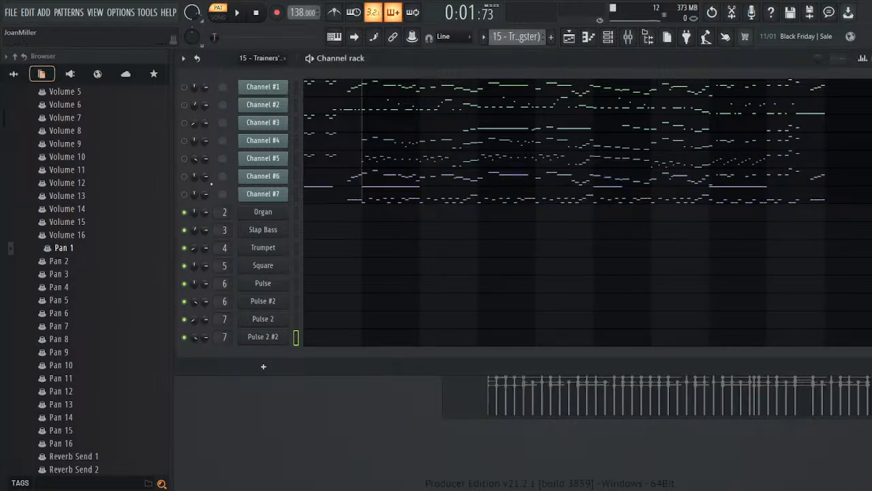
click(184, 176)
key(space)
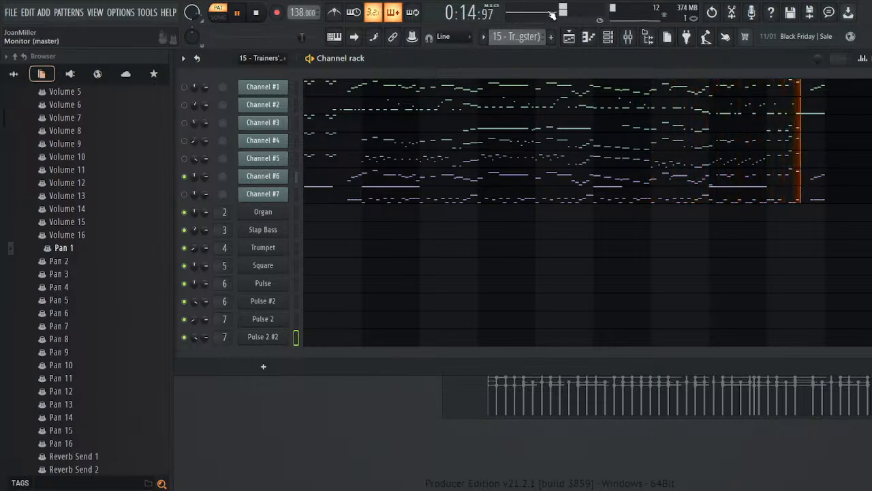
key(space)
key(space)
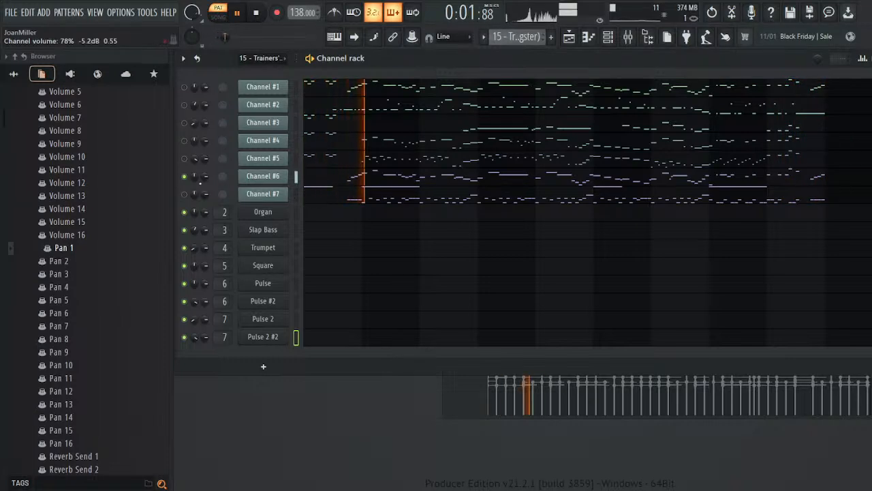
- Examine the channel panning and channel volume events of Channel #6, then close the event editor and stop playback
right_click(194, 177)
click(214, 198)
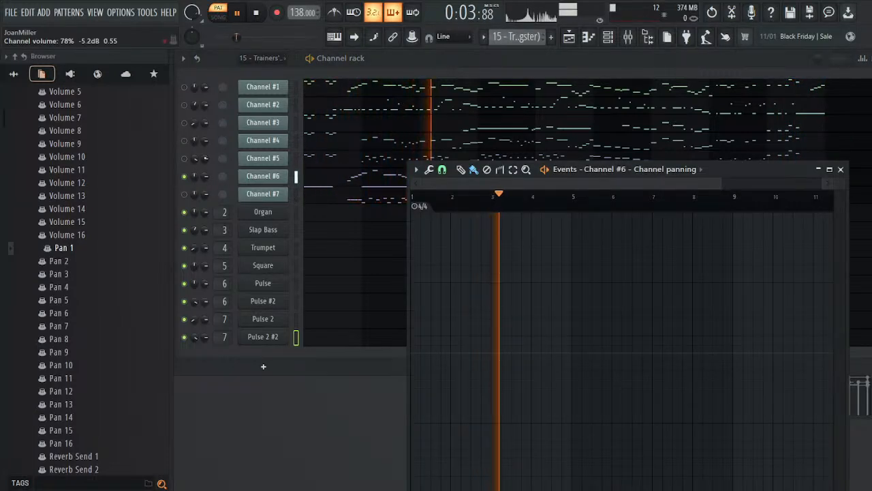
click(205, 174)
right_click(205, 175)
click(220, 197)
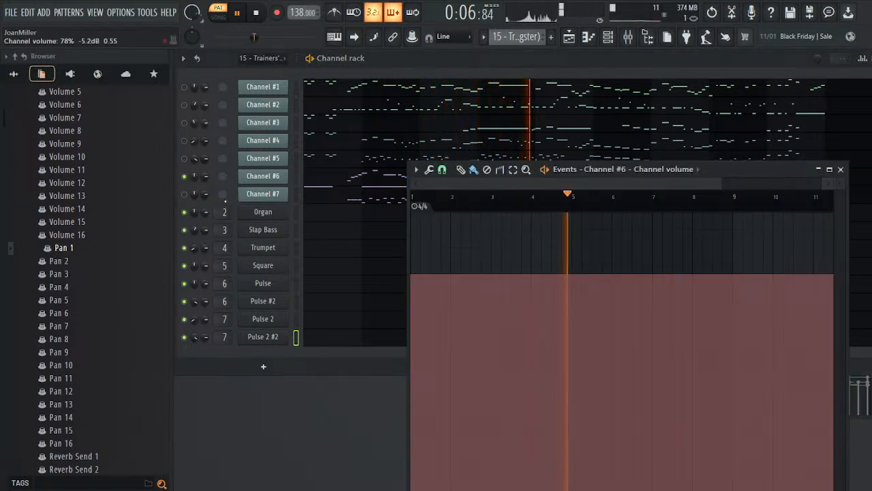
click(841, 169)
key(space)
- Open Channel #6's instrument settings, audition notes around C5 on its keyboard and close the window
click(265, 178)
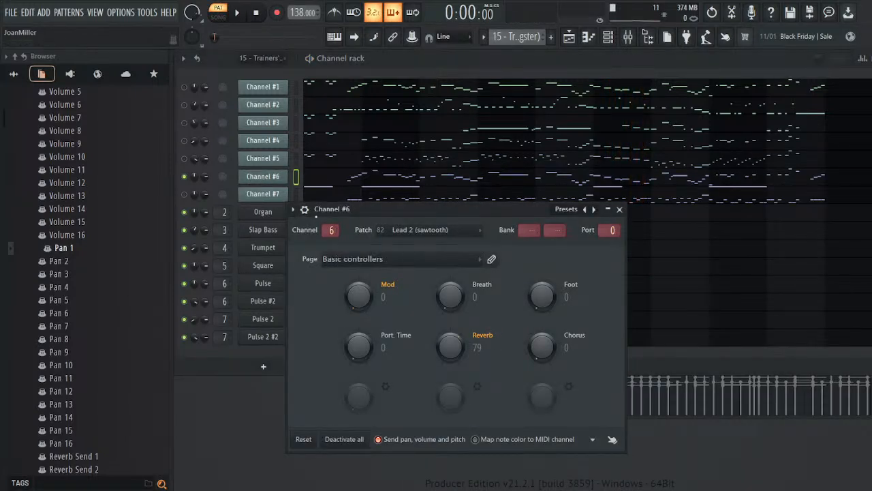
click(305, 208)
click(464, 460)
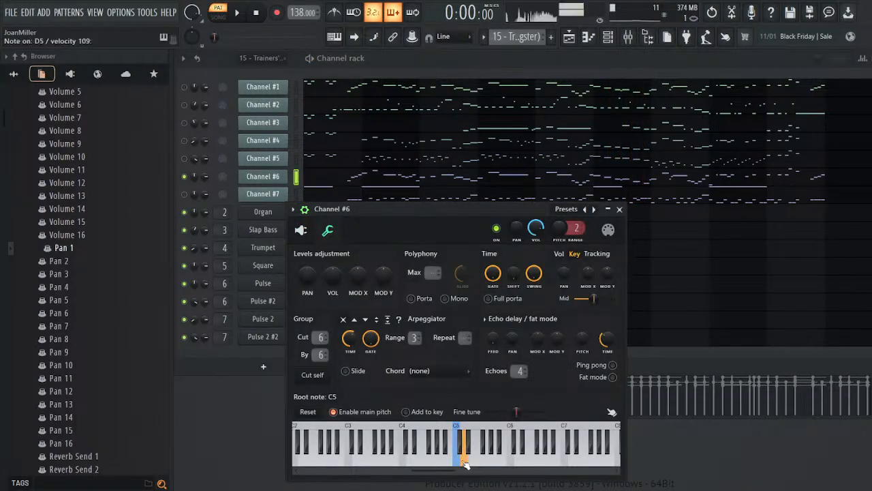
drag(465, 464, 484, 467)
click(483, 464)
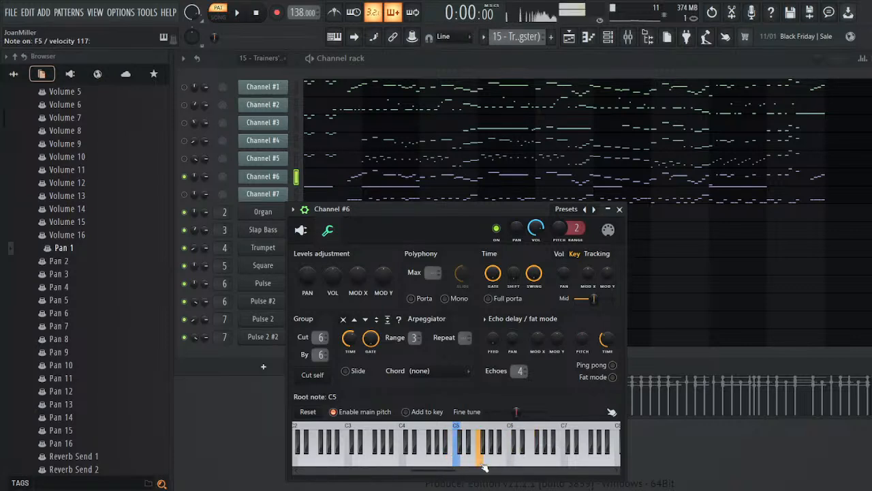
click(468, 470)
mouse_move(468, 469)
mouse_down()
mouse_move(437, 469)
mouse_move(479, 460)
mouse_move(466, 462)
mouse_up()
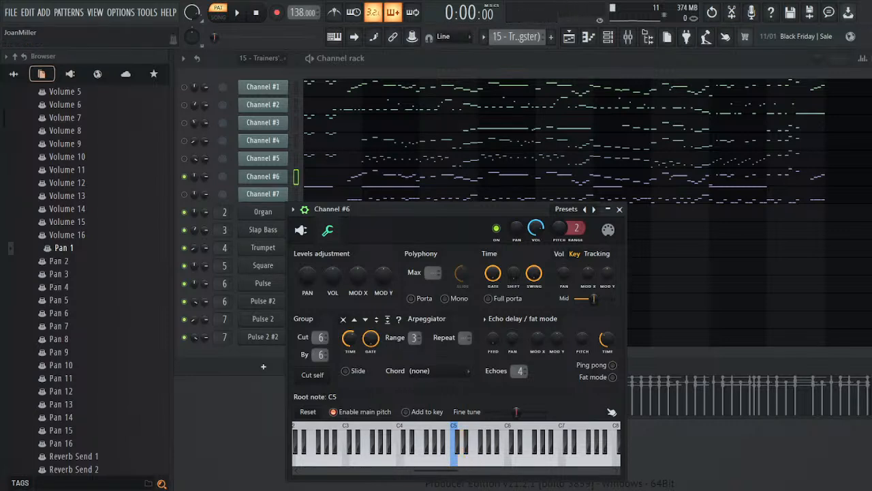
click(620, 209)
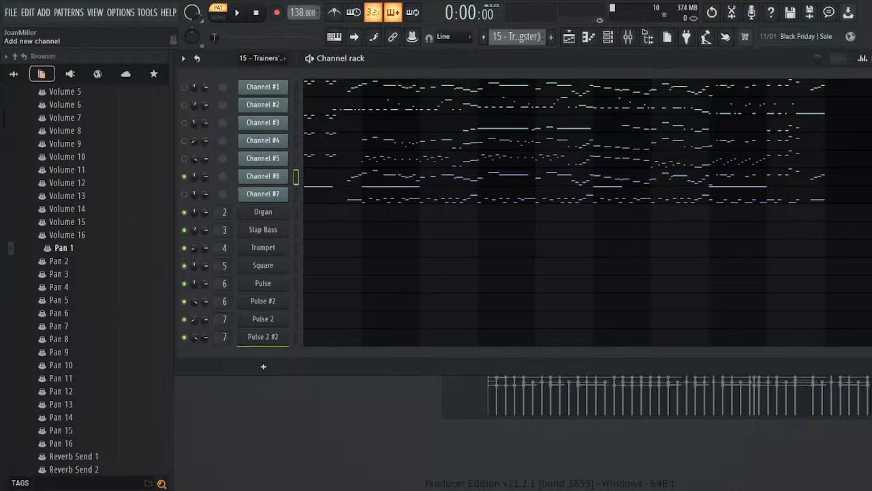
- Add a new Sytrus channel using the Triangle sound and audition it around C5
click(263, 366)
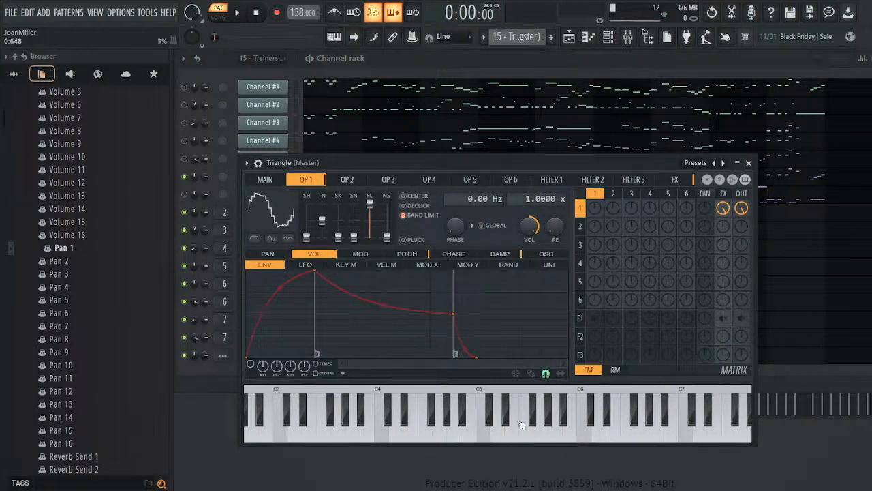
click(496, 436)
click(484, 437)
drag(377, 163, 627, 143)
click(733, 417)
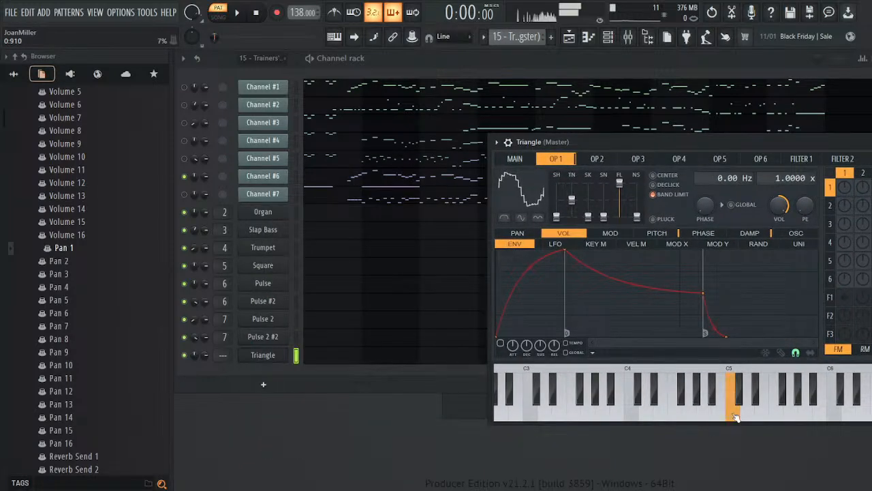
- Audition Channel #6 around C5 again to compare its sound with the Triangle synth
click(271, 177)
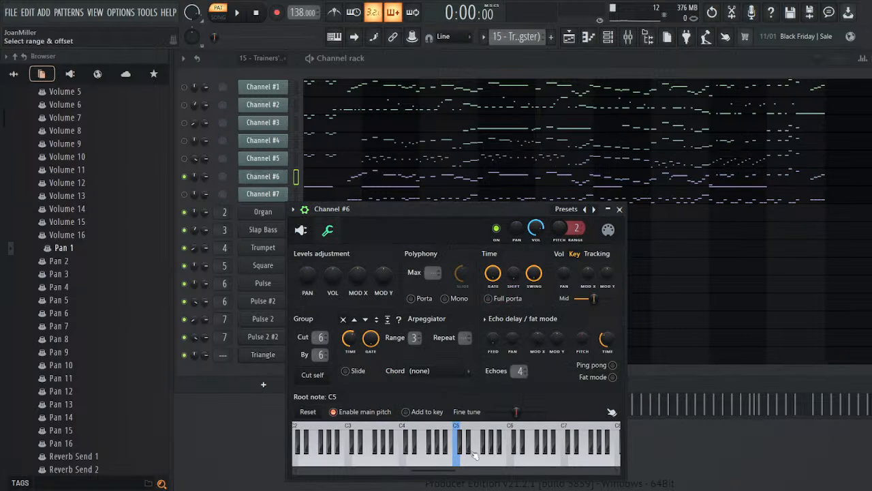
click(460, 460)
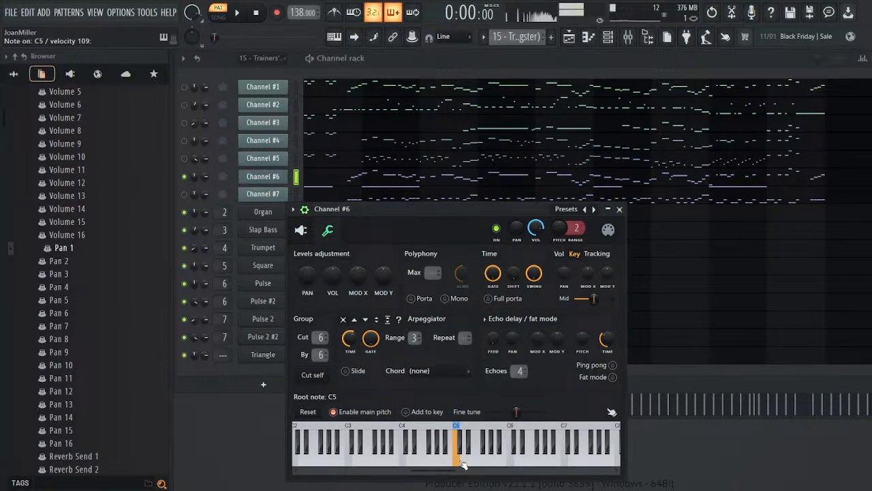
drag(432, 462, 463, 462)
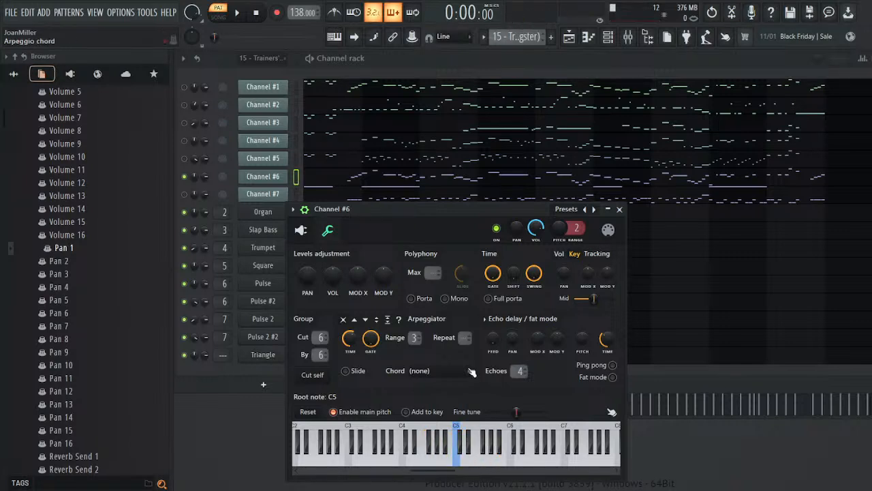
click(458, 465)
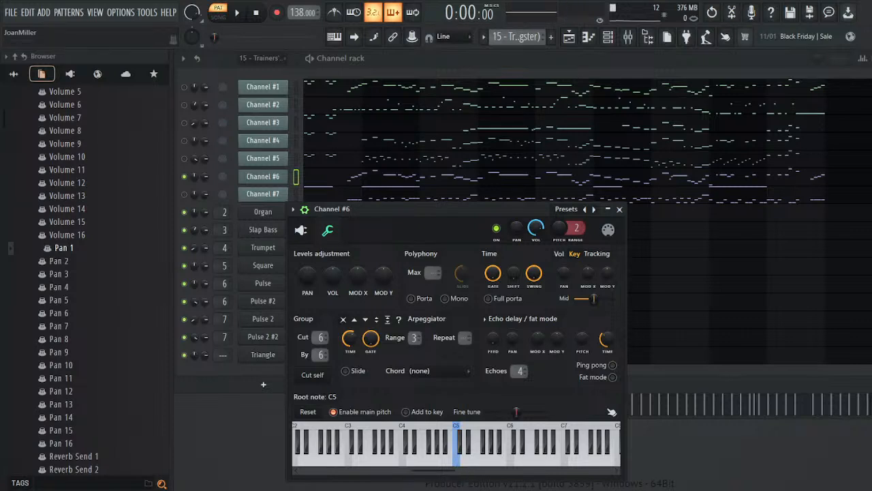
click(463, 466)
- Load the Rounded Square preset onto Channel #6 and route operator 1 directly to FX and OUT, removing the filter 1 routing
drag(866, 176, 263, 177)
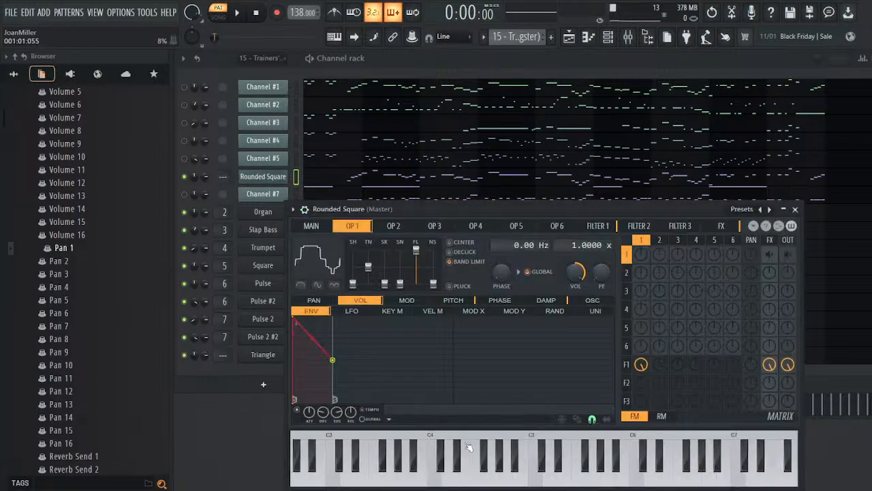
click(528, 477)
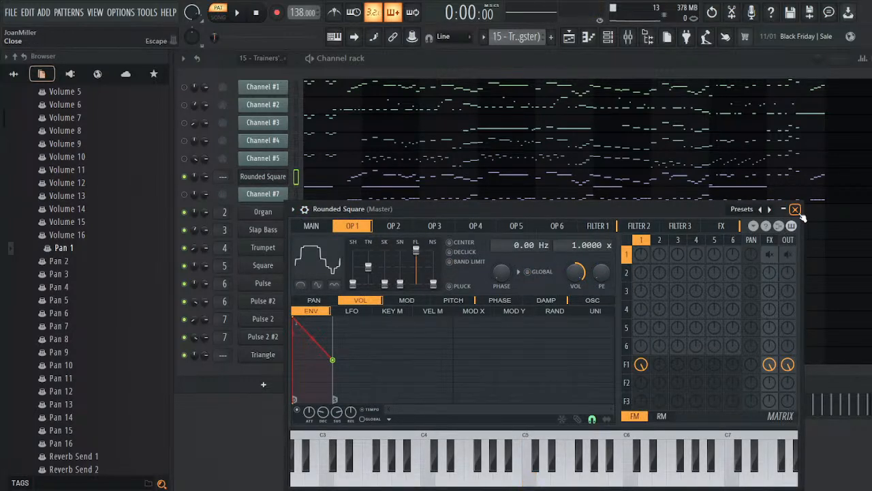
right_click(787, 369)
right_click(793, 259)
right_click(769, 364)
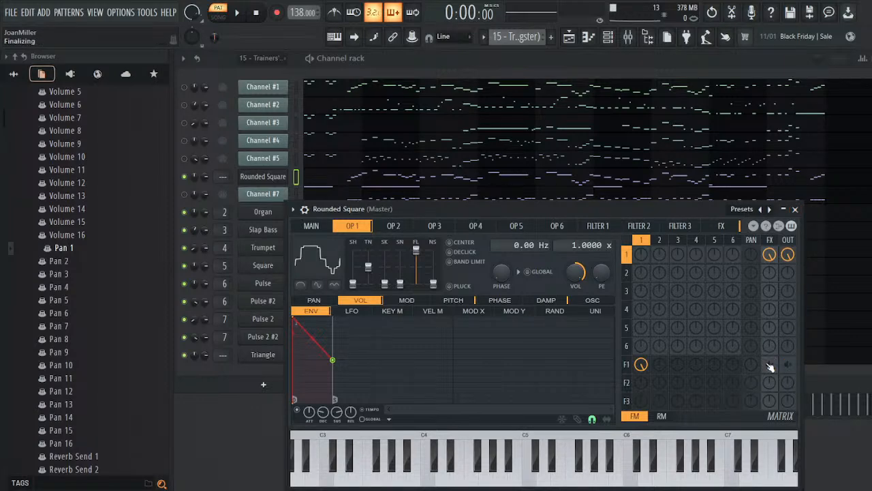
right_click(641, 366)
click(535, 477)
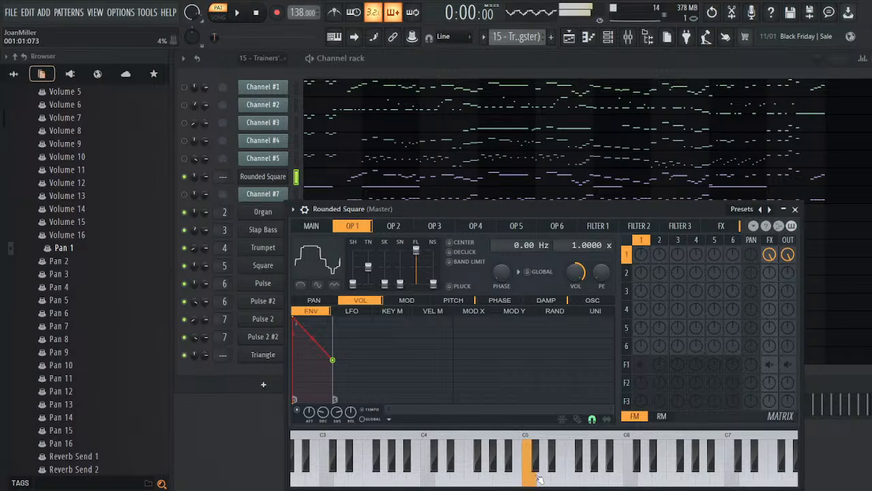
- Assign the Rounded Square channel to mixer track 8 and load the Piano effects state on that track
click(305, 208)
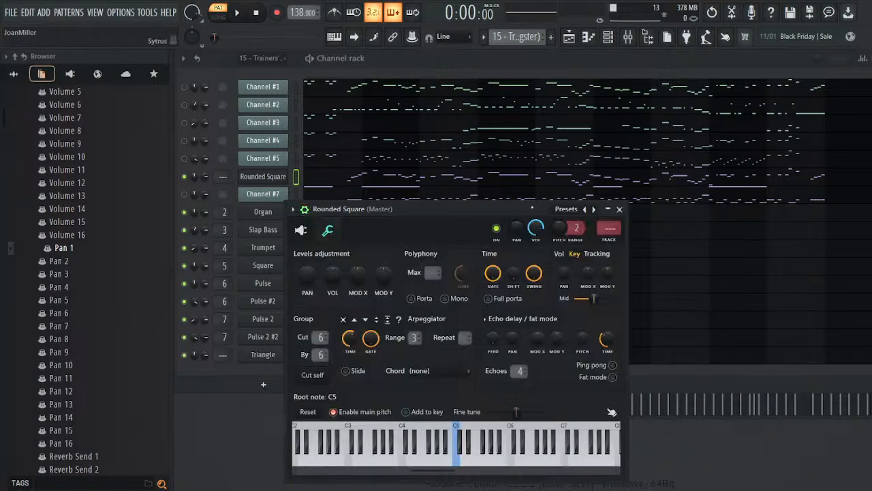
click(608, 240)
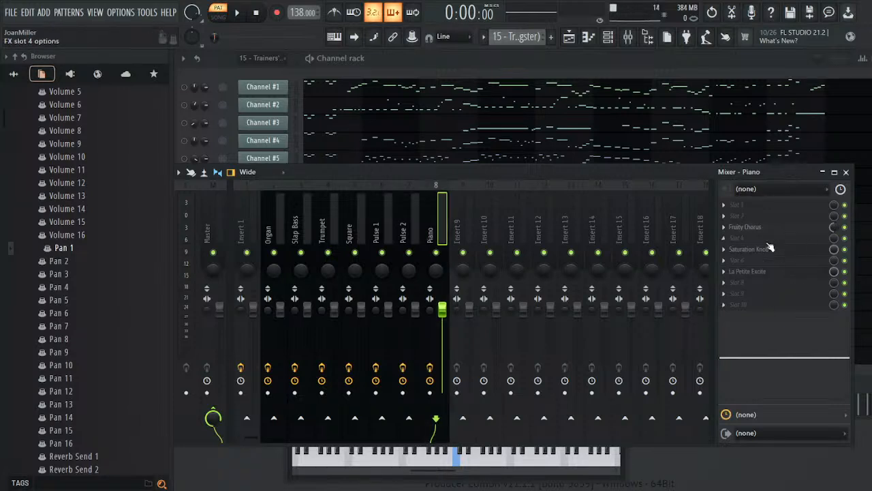
click(849, 172)
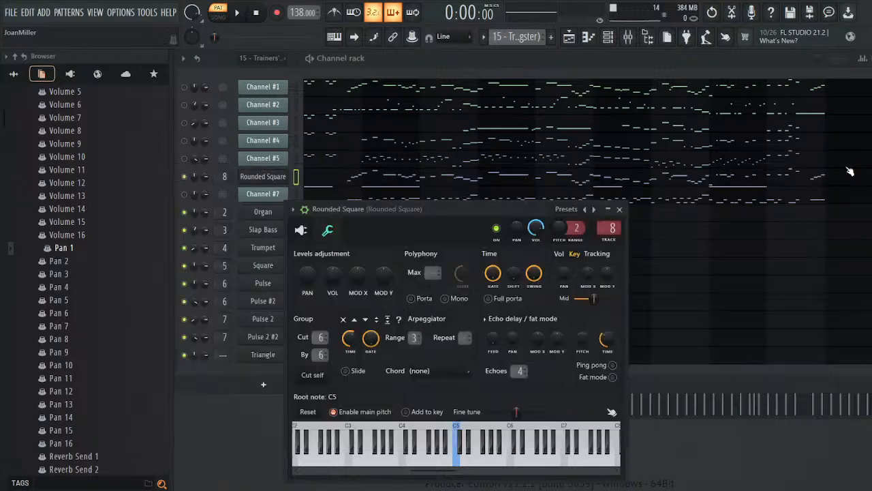
- Lower the main volume of the Rounded Square synth on the former Channel #6 and close its window
click(297, 233)
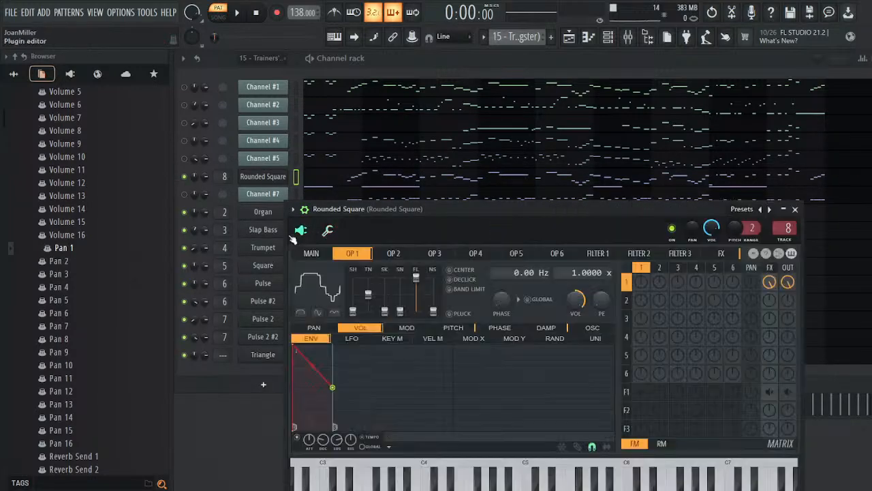
mouse_move(308, 292)
mouse_down()
mouse_move(308, 311)
mouse_move(308, 299)
mouse_up()
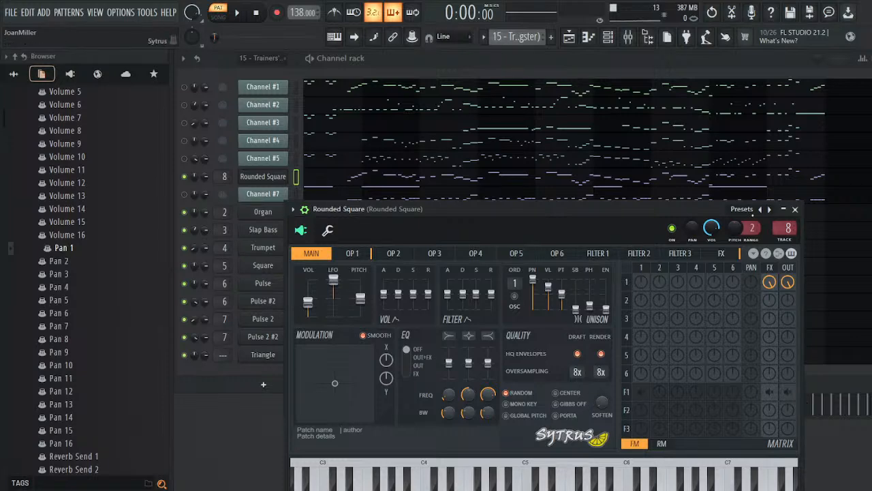
click(794, 209)
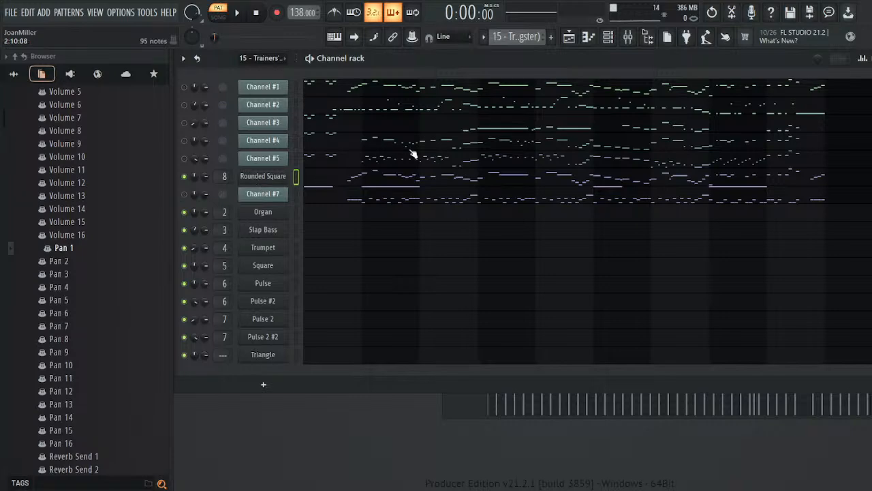
- Revert the project history to the Insert channel entry, undoing the Rounded Square replacement of Channel #6 and its mixer assignment
click(716, 14)
scroll(96, 307, down, 10)
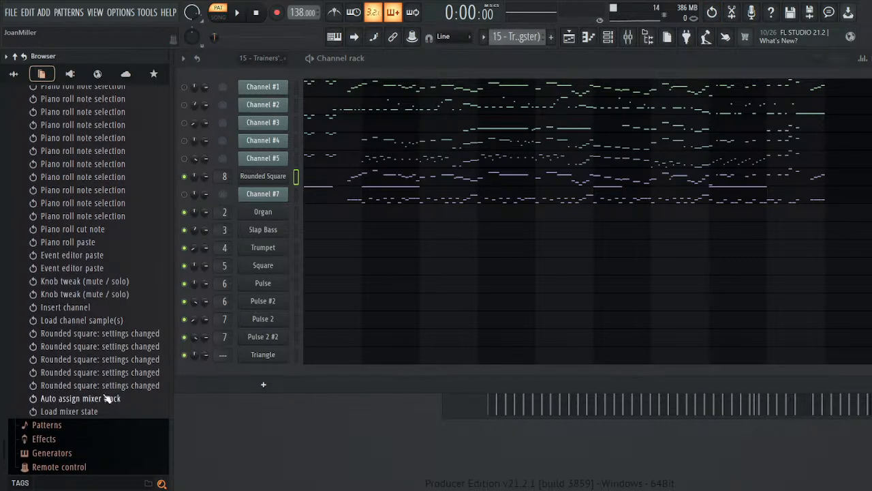
scroll(80, 311, down, 2)
click(79, 313)
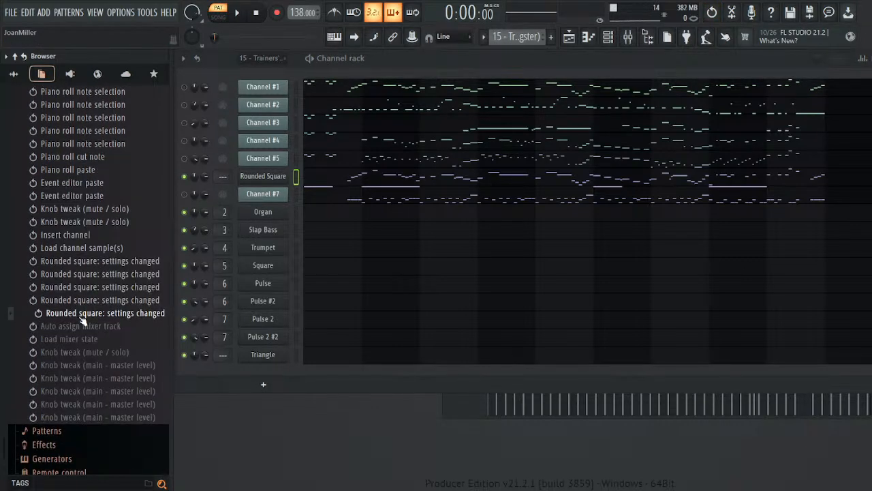
click(80, 326)
click(80, 313)
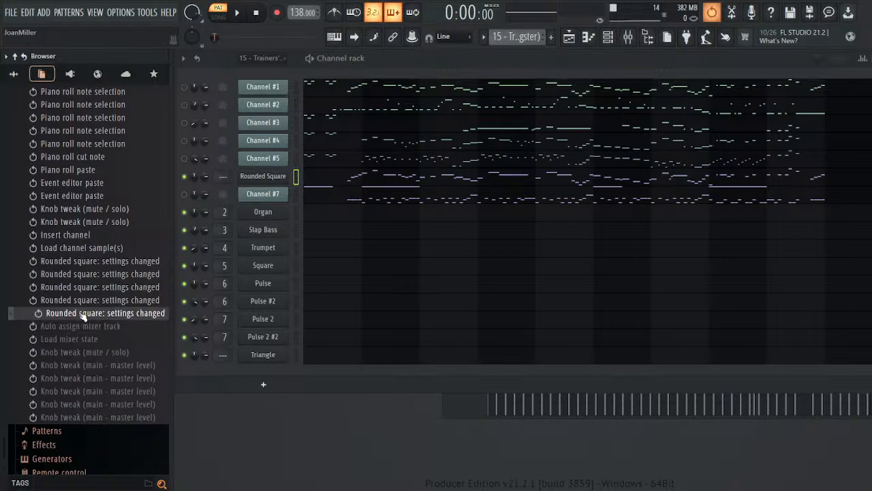
click(89, 249)
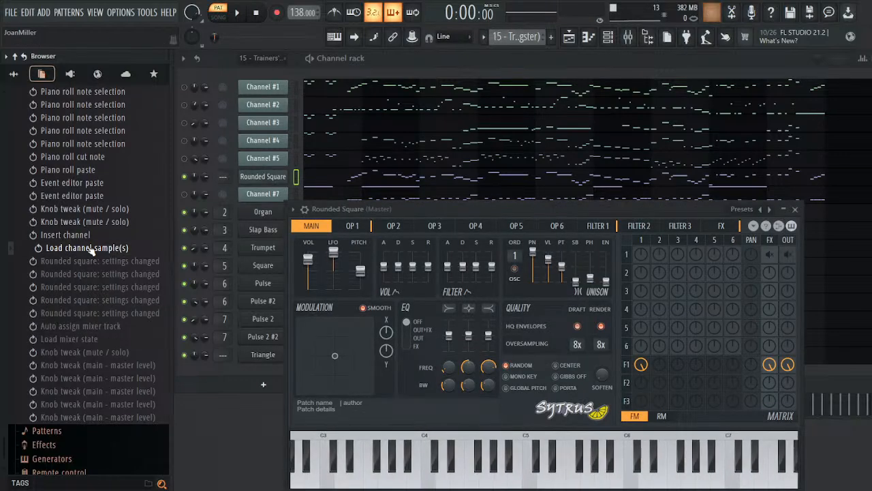
click(796, 210)
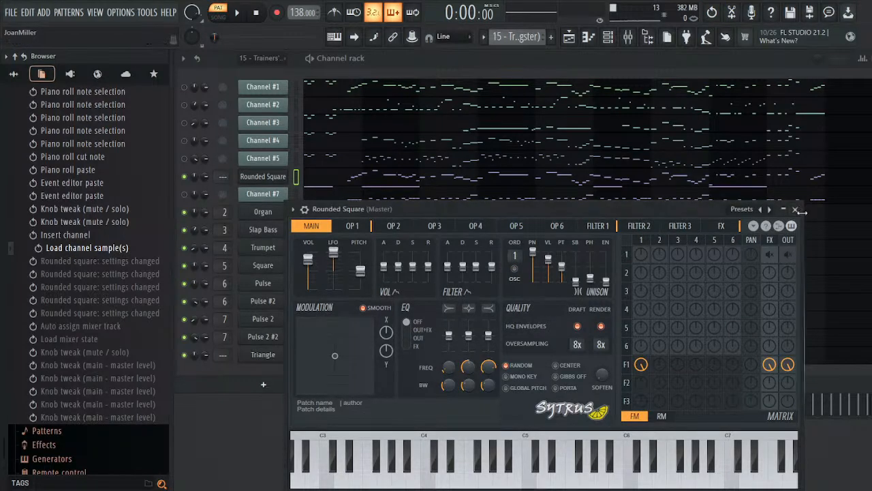
click(68, 235)
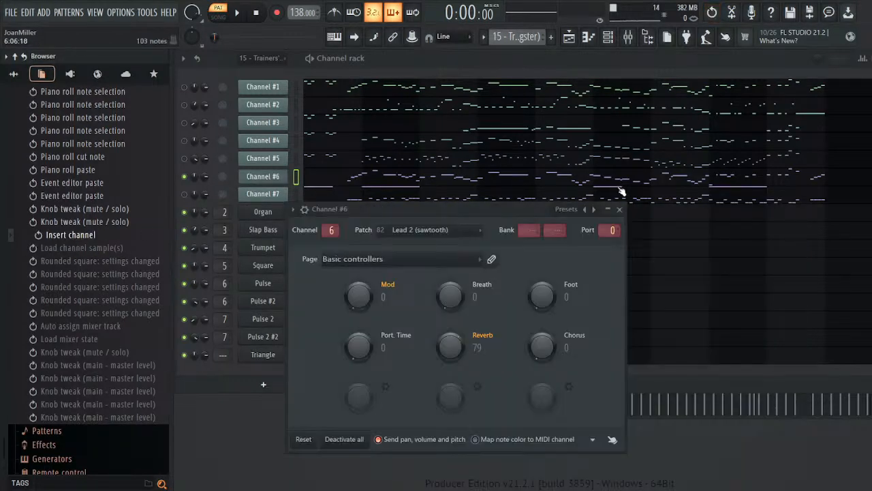
click(619, 210)
- Replace the Triangle channel's sound with the Rounded Square preset and show the channel's pan, volume and mixer track settings
click(270, 355)
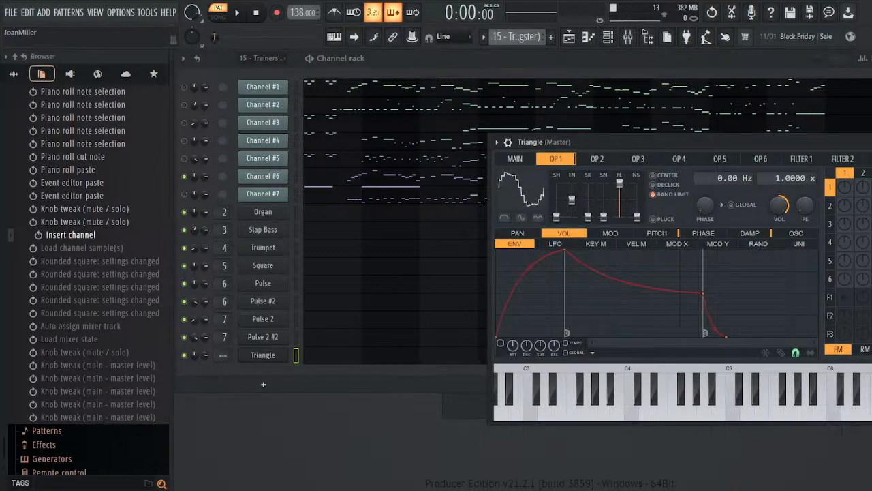
drag(269, 477, 269, 361)
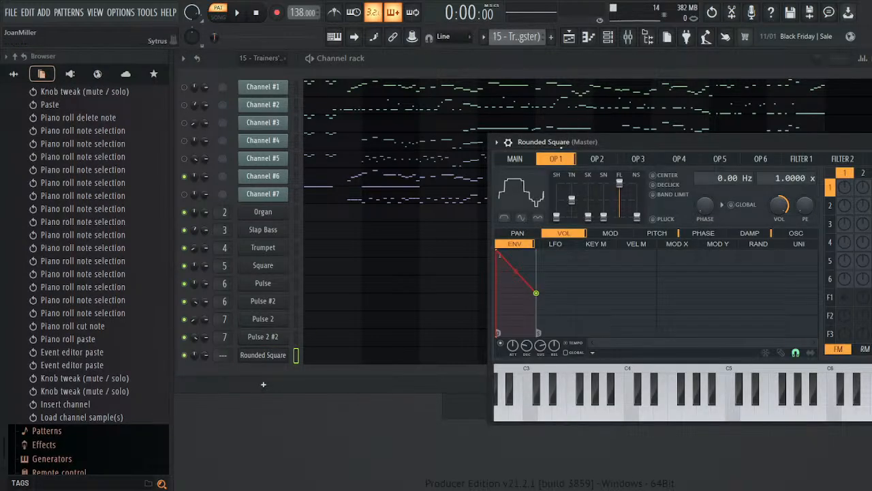
drag(564, 145, 270, 186)
click(212, 183)
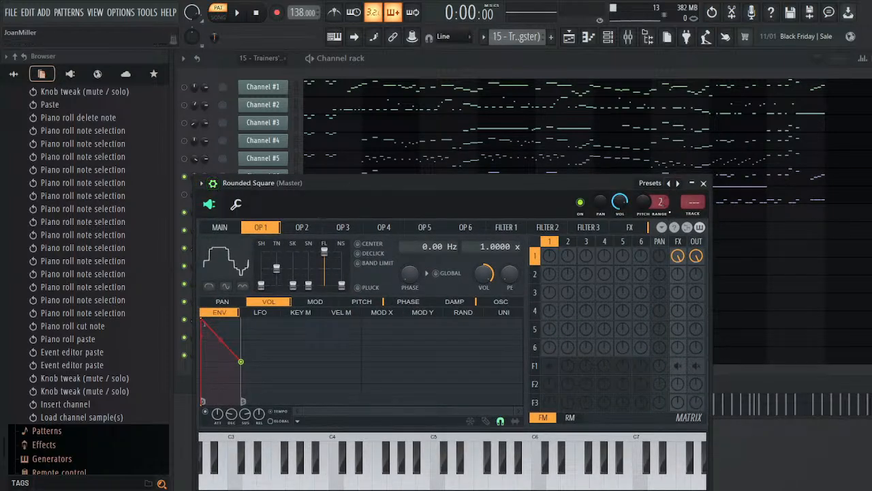
- Assign the Rounded Square channel to free mixer track 8 and load the Piano mixer state onto that track
double_click(692, 204)
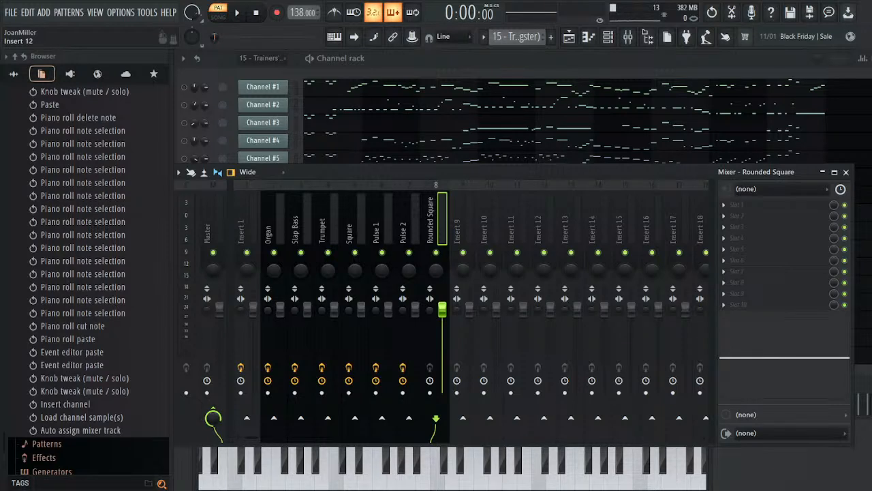
drag(538, 293, 748, 248)
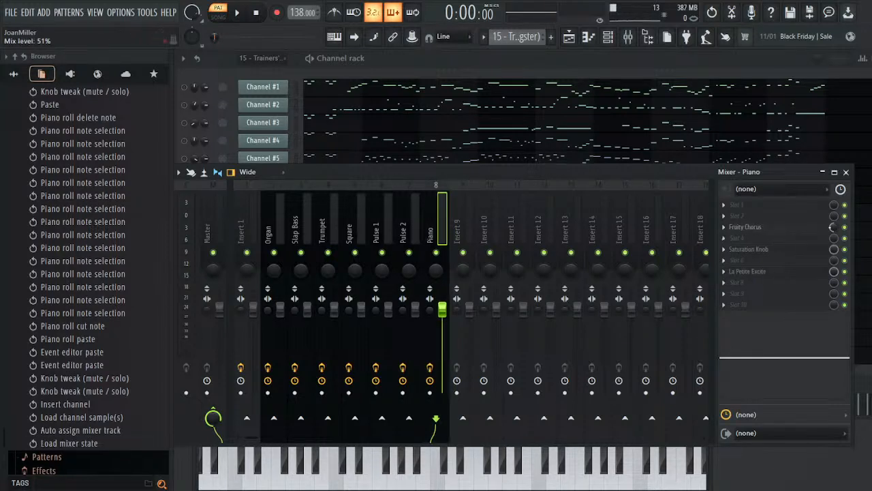
- Turn off Fruity Chorus on mixer track 8, rename the track Round Square, and close the mixer and synth windows
click(845, 227)
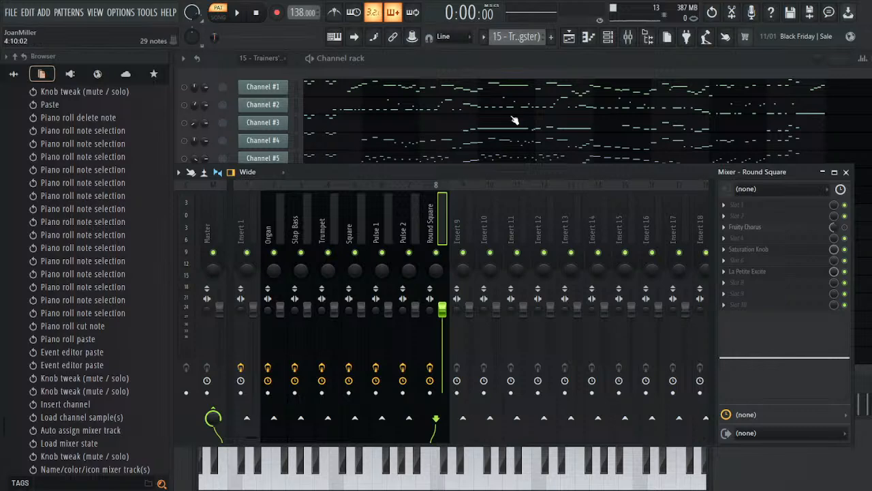
click(847, 172)
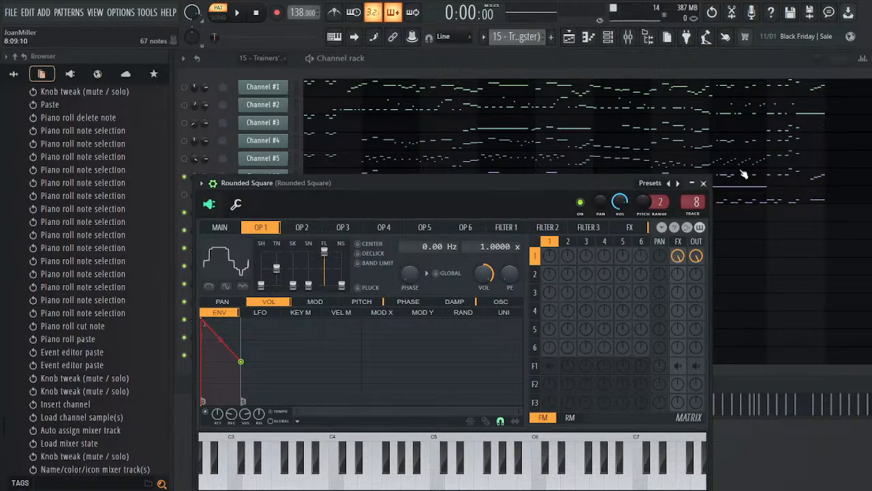
click(703, 183)
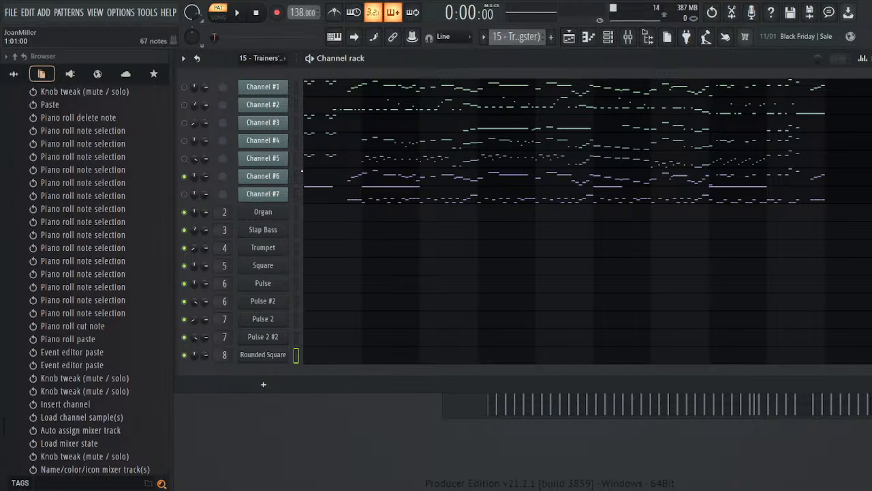
- Copy the Channel #6 notes from the imported pattern into the Rounded Square channel of the Synths pattern
click(296, 176)
click(536, 85)
click(295, 354)
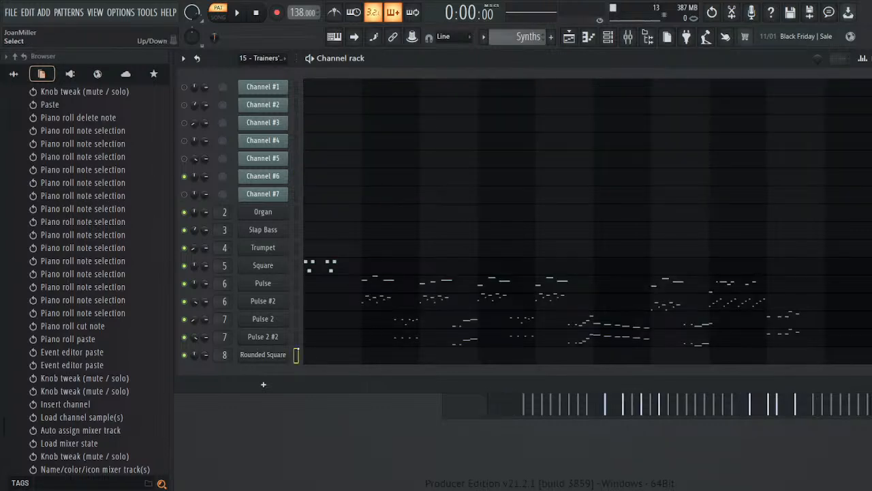
- Play the Synths pattern from the start to audition the Rounded Square part with the other synths
key(space)
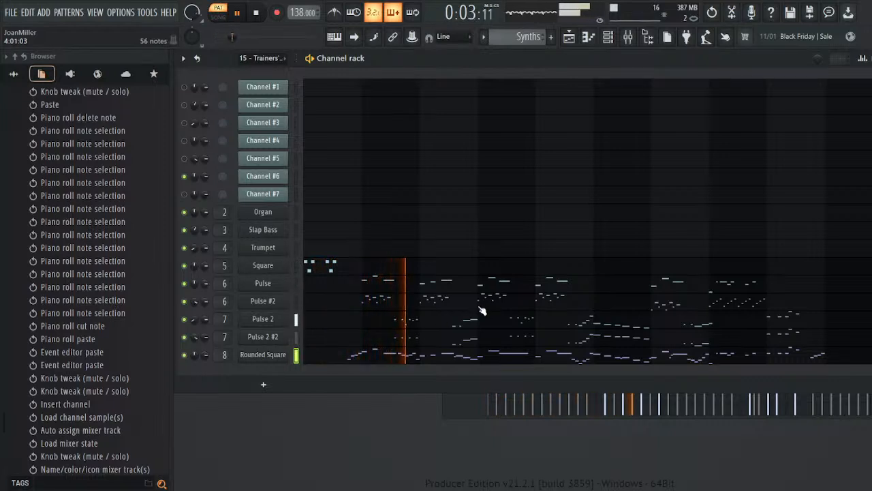
key(space)
key(space)
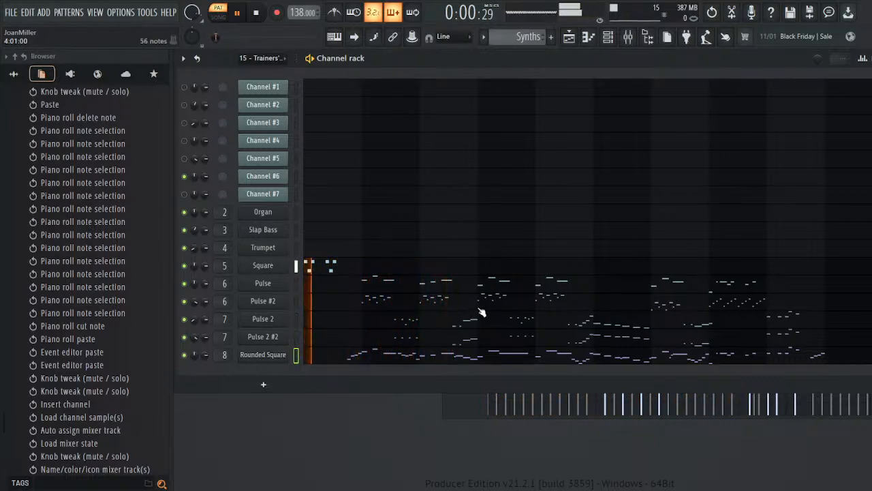
key(space)
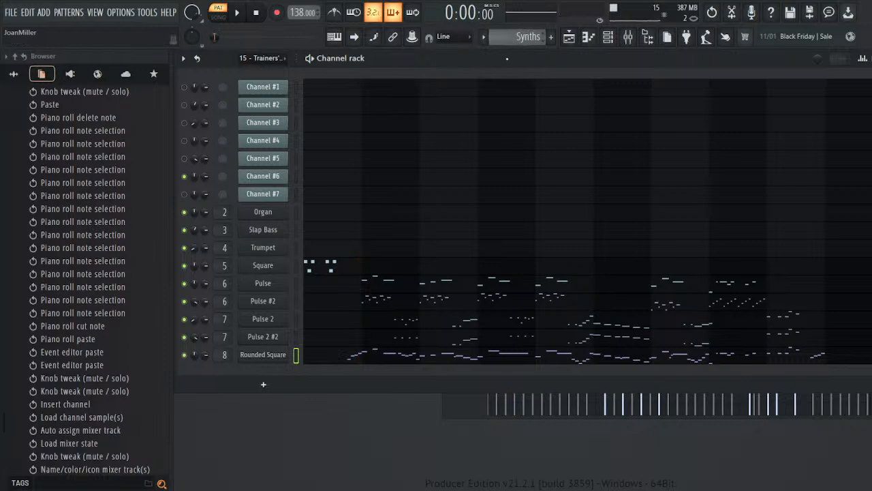
- Audition the imported Trainers' Eyes Meet pattern and the Melody pattern to compare them with the synth parts
scroll(518, 37, up, 1)
key(space)
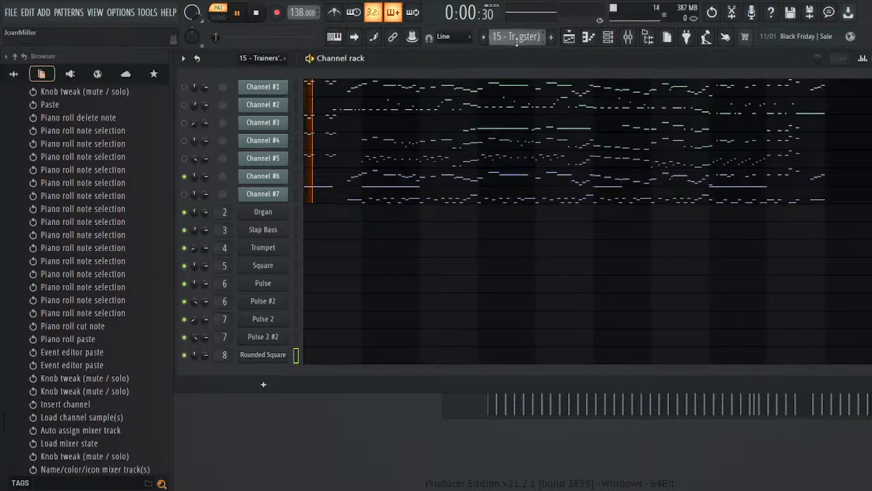
key(space)
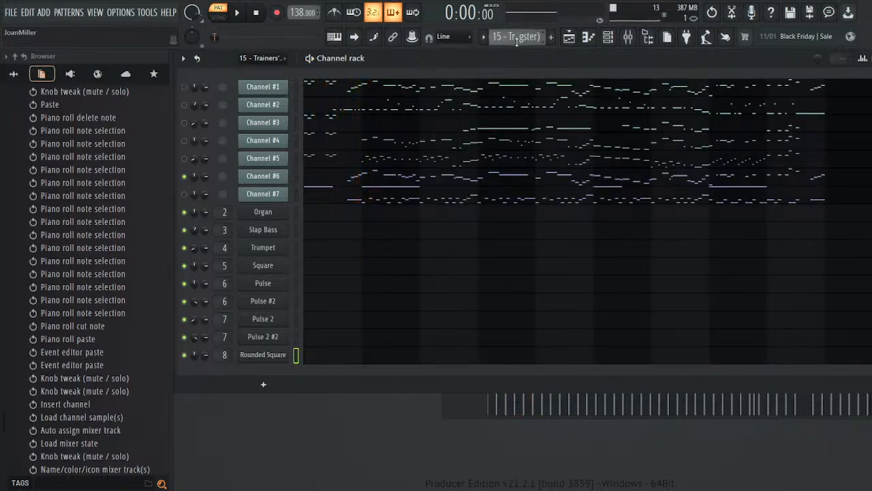
scroll(526, 42, up, 1)
key(space)
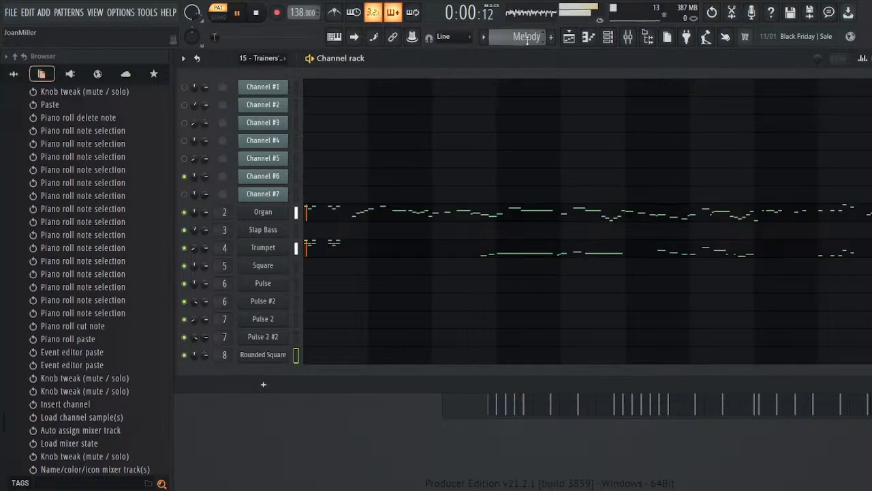
- Play the Synths pattern while checking the master level of the Pulse 2 synth, and close its window
scroll(527, 39, down, 2)
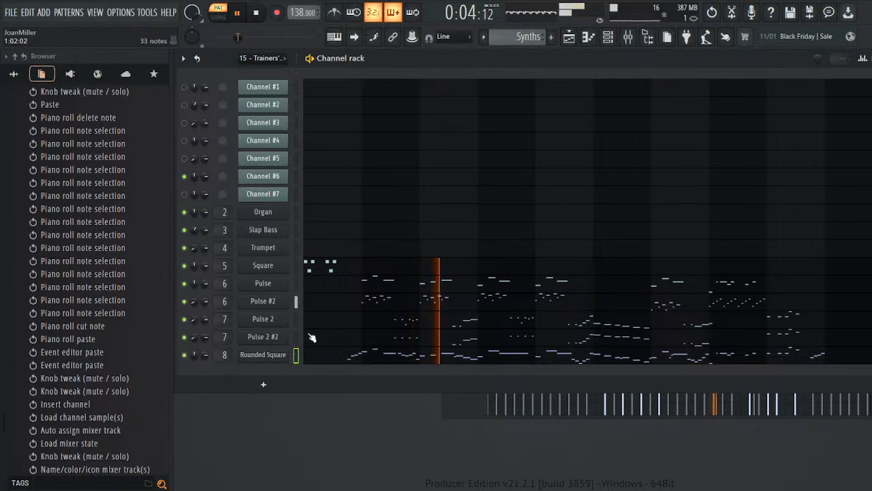
click(270, 318)
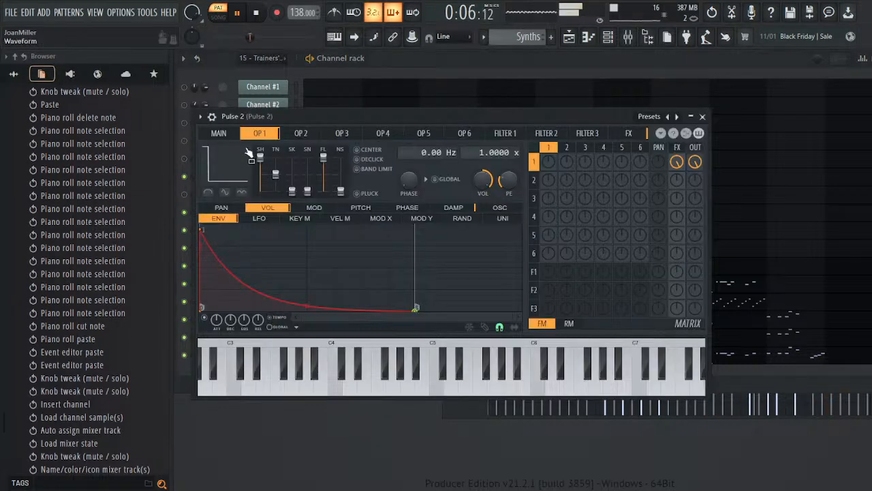
click(218, 133)
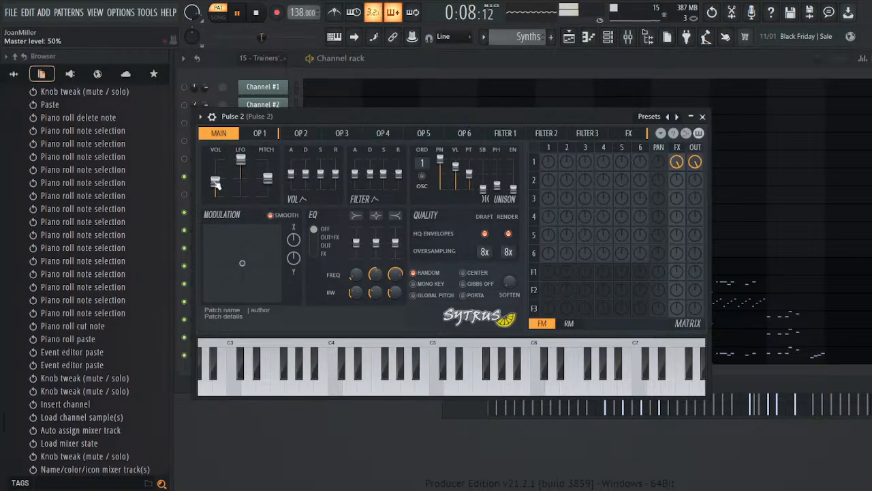
click(703, 117)
key(space)
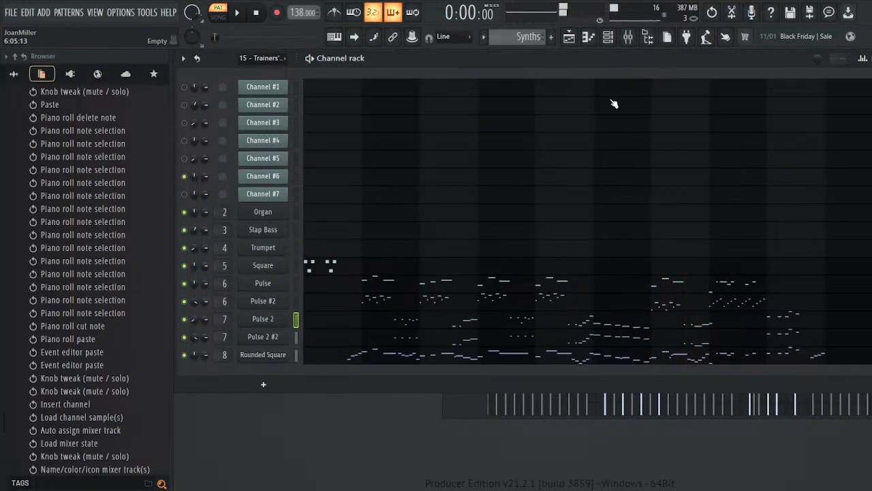
- In the imported pattern, mute Channel #6, unmute Channel #7, audition it and select Channel #7
scroll(535, 42, up, 4)
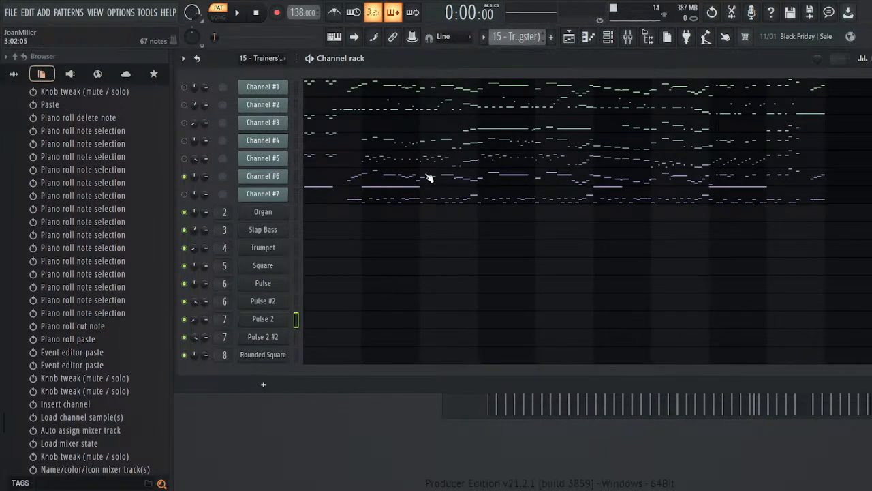
key(space)
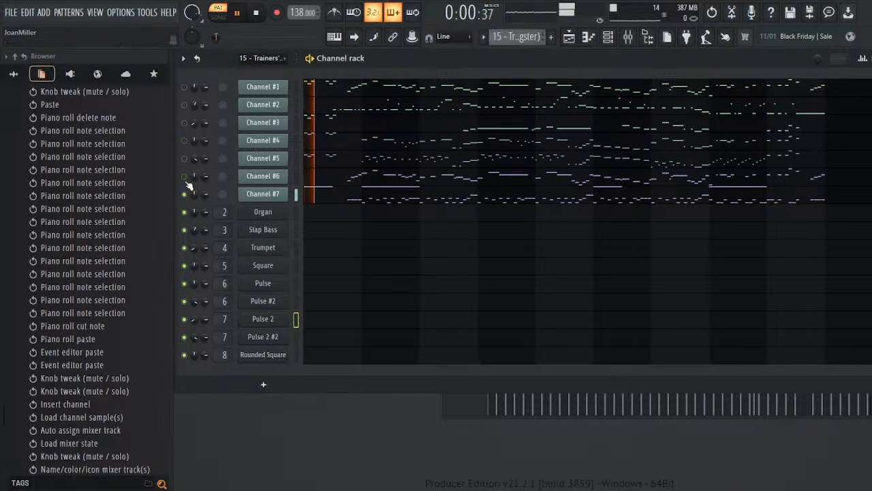
key(space)
click(296, 195)
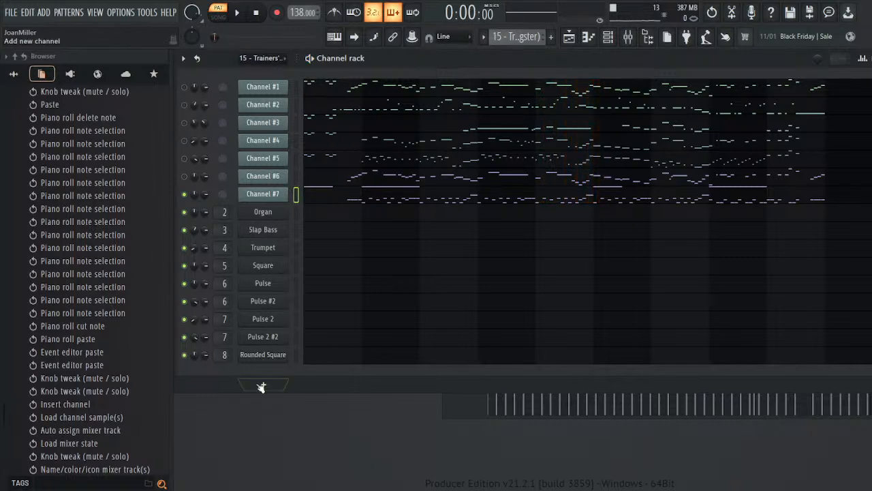
- Clone the Trumpet channel and show part 10, STANDARD 1, in the clone's Sound Canvas with its reverb send at 0
click(296, 248)
click(322, 351)
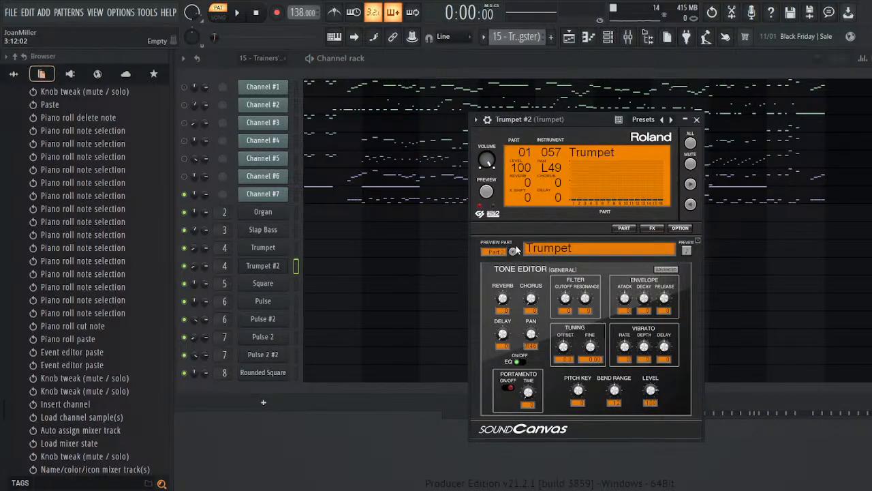
click(501, 349)
drag(505, 298, 505, 320)
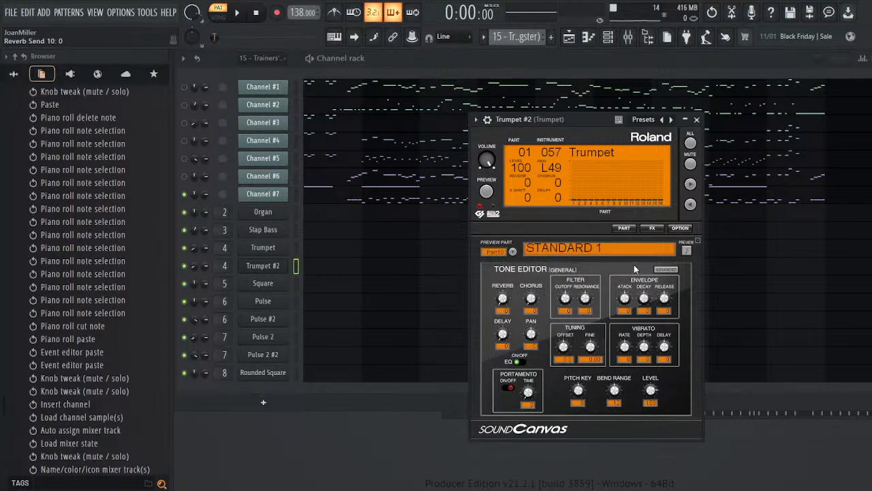
click(697, 120)
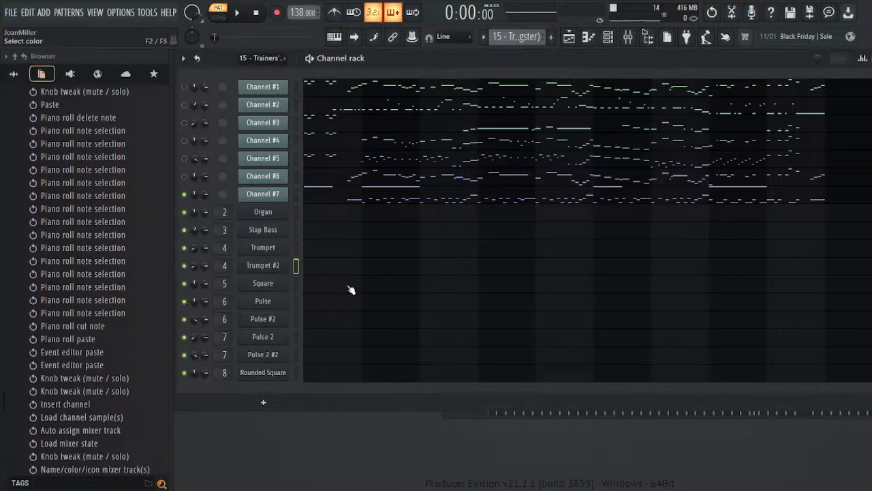
- Rename the cloned Trumpet channel Drums and assign it to free mixer track 9
key(Return)
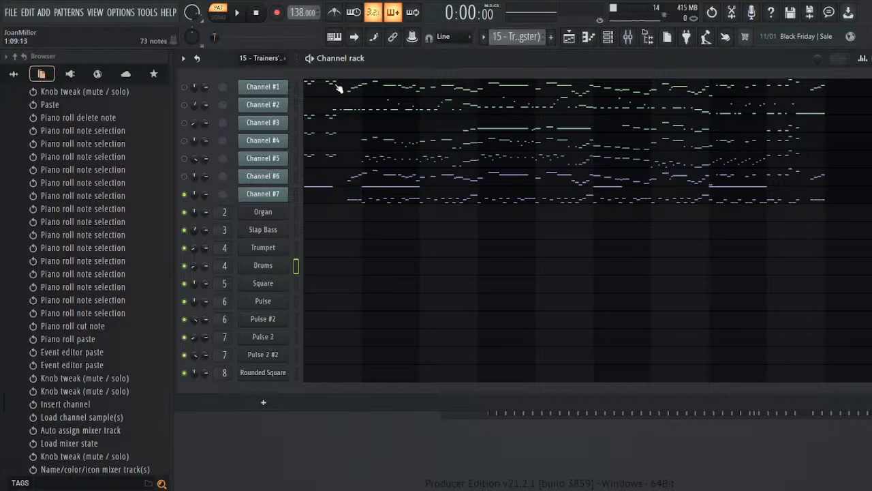
click(263, 267)
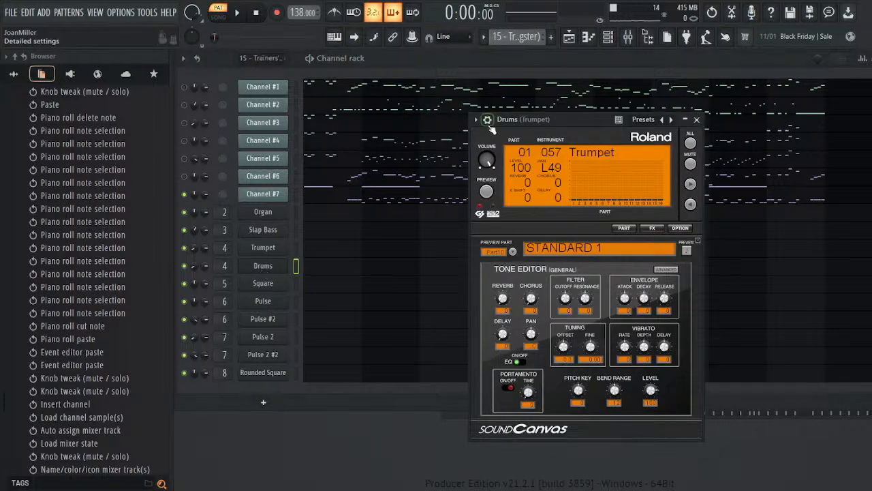
drag(686, 139, 686, 144)
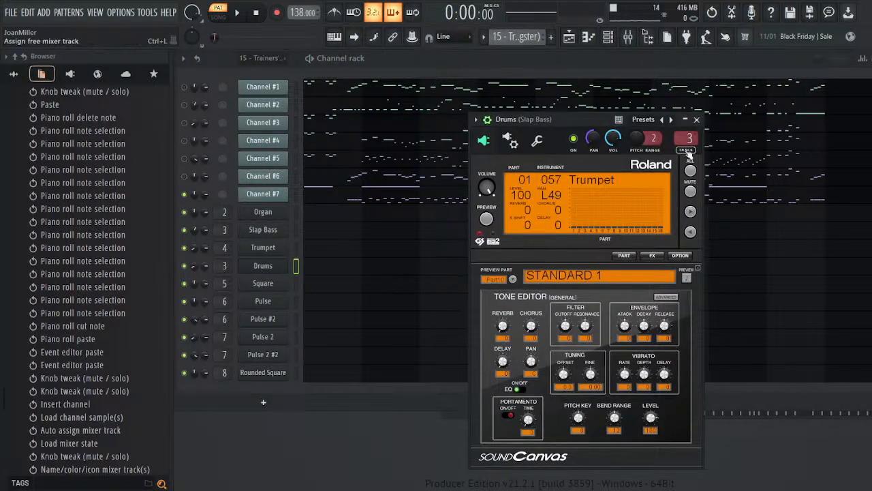
click(686, 151)
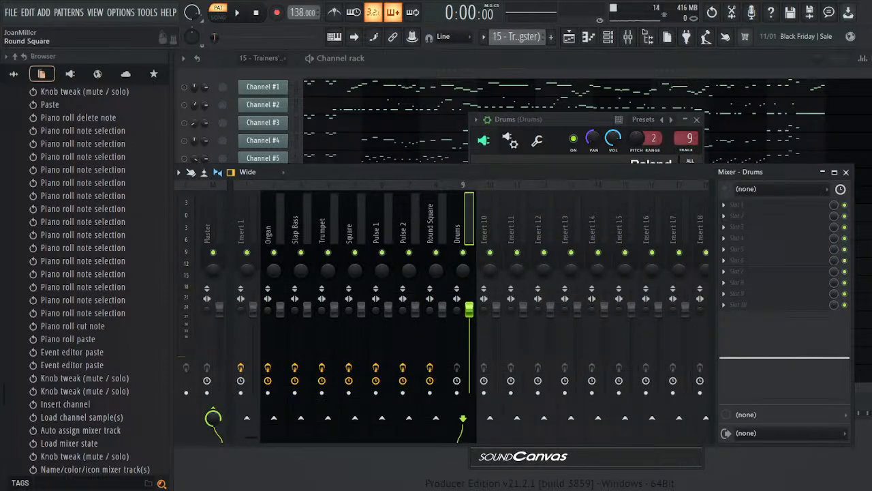
- Apply the Piano effects state to mixer track 9, rename the track Drums, and close the mixer and instrument windows
key(ctrl+v)
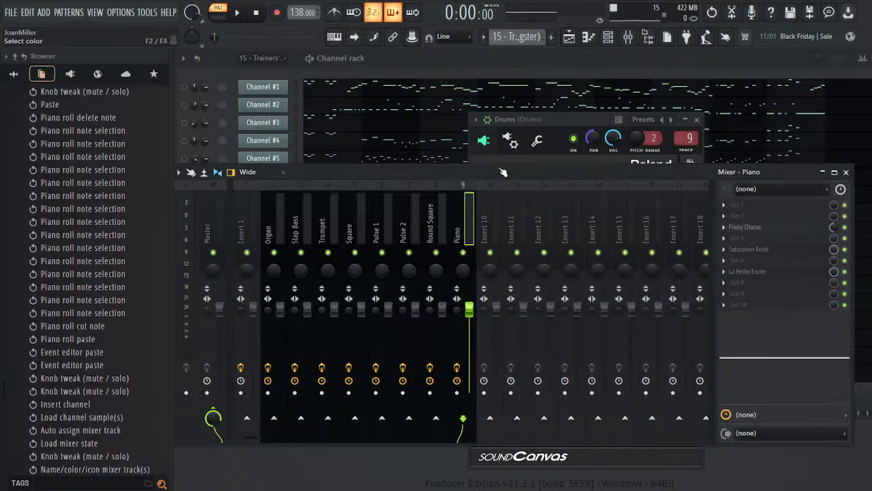
key(ctrl+v)
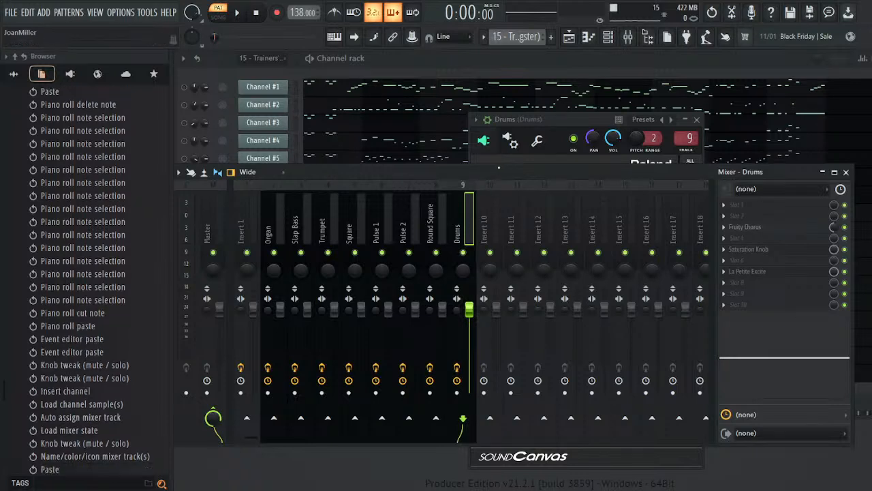
click(847, 172)
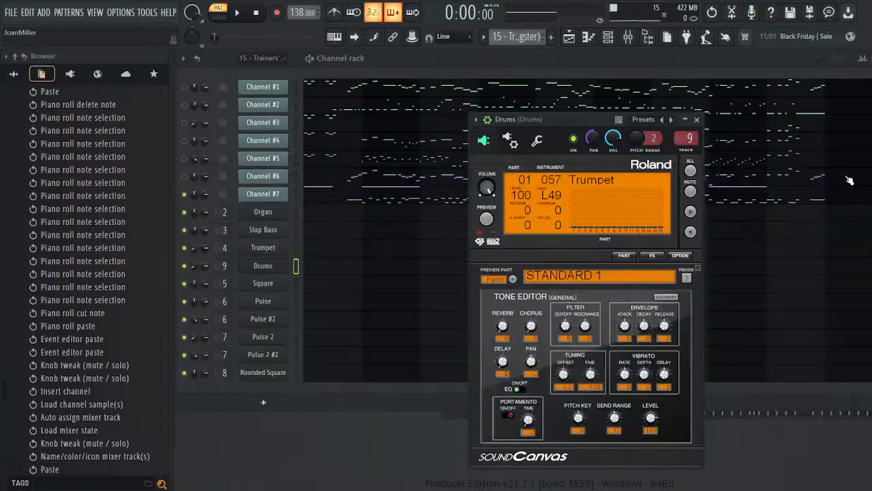
click(697, 119)
- Copy the Channel #7 notes from the imported pattern and create a new pattern named Drums
click(308, 196)
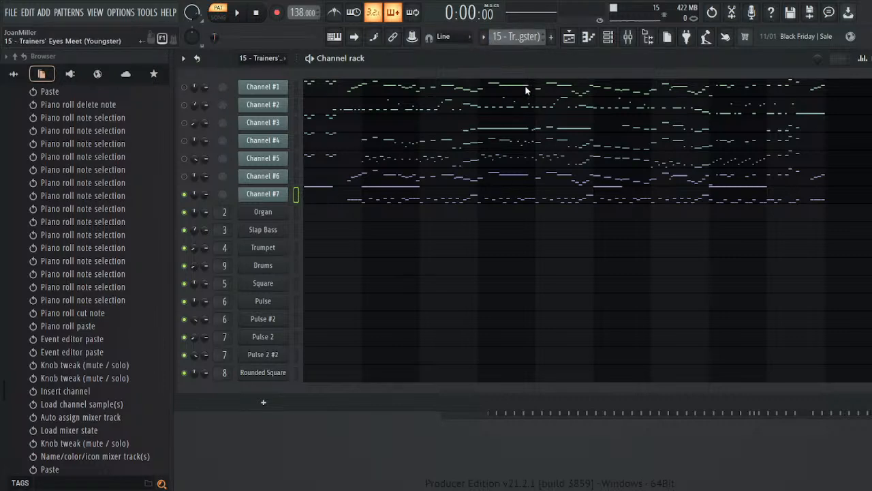
click(551, 36)
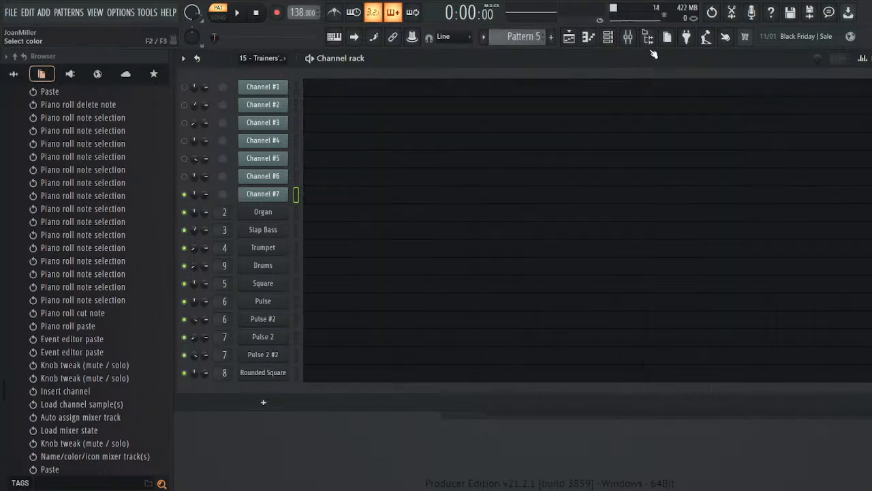
key(Return)
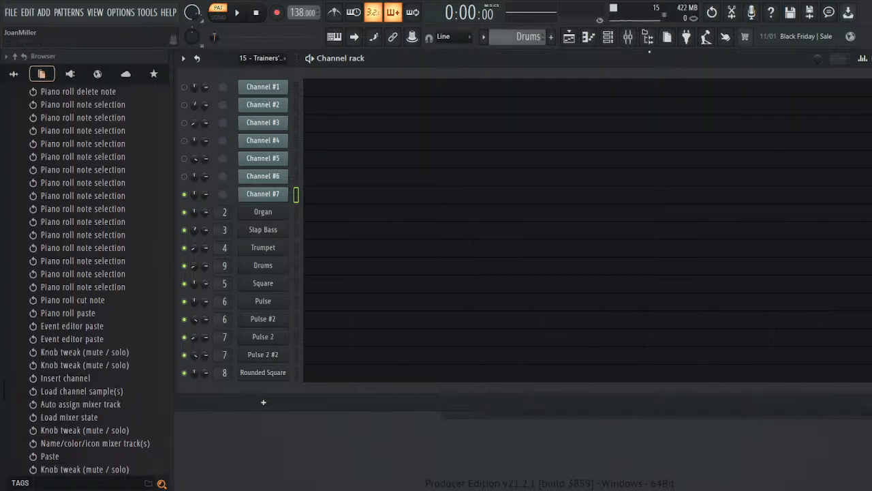
- Paste the copied percussion notes into the Drums channel of the Drums pattern and play it briefly
click(296, 266)
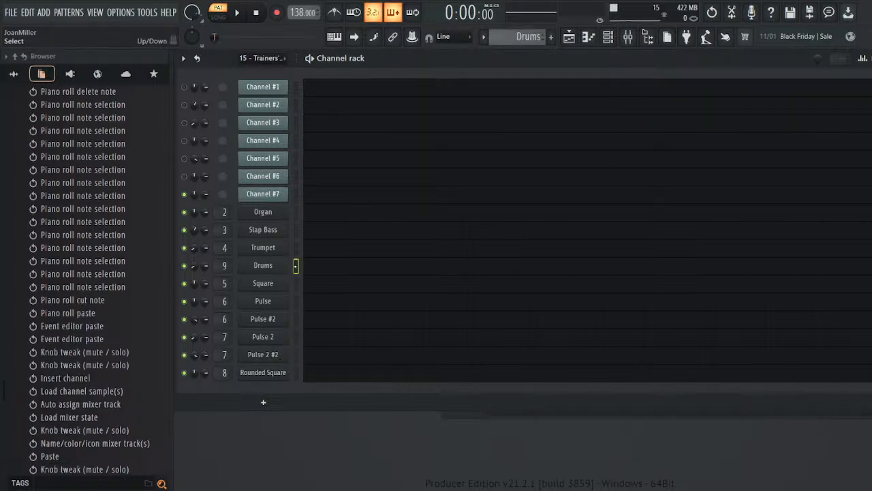
key(ctrl+v)
click(241, 15)
click(260, 15)
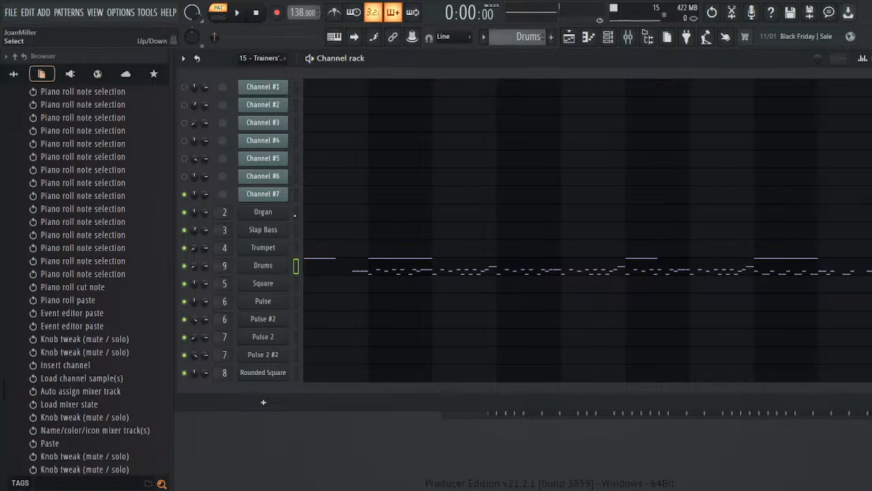
- Recolor the Drums channel's notes in the piano roll, close it and play the Drums pattern
click(331, 266)
click(510, 146)
key(alt+c)
key(space)
key(F7)
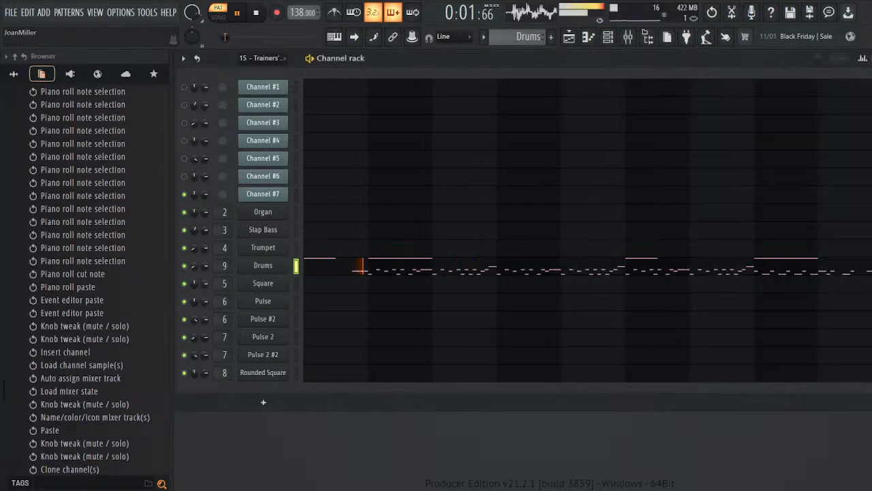
- Center the Drums instrument's channel panning, listen to the Drums pattern, and close the instrument window
click(281, 265)
key(space)
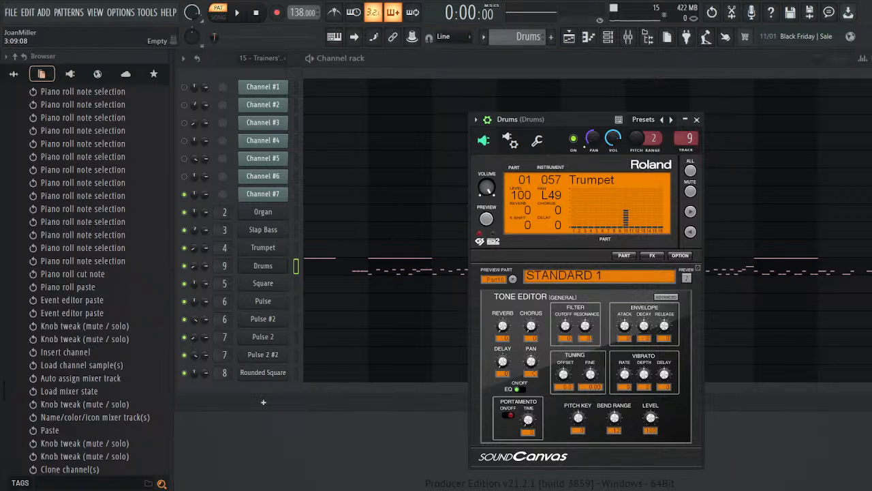
key(space)
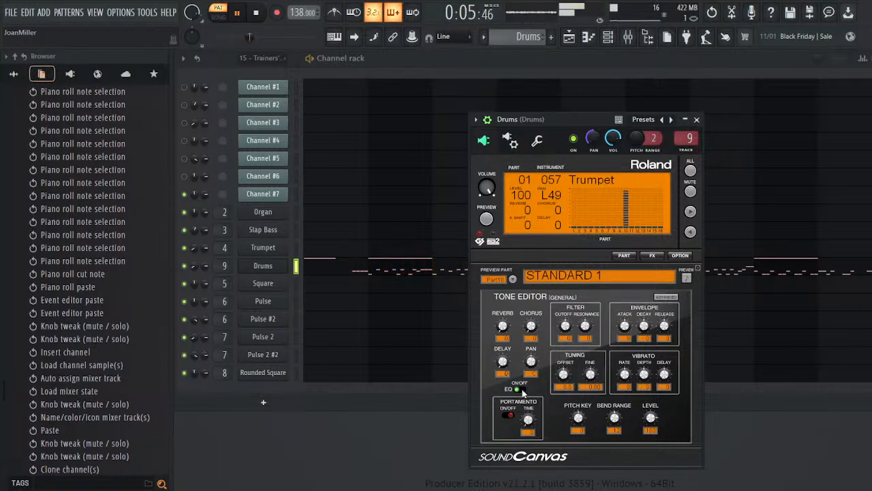
drag(594, 138, 593, 118)
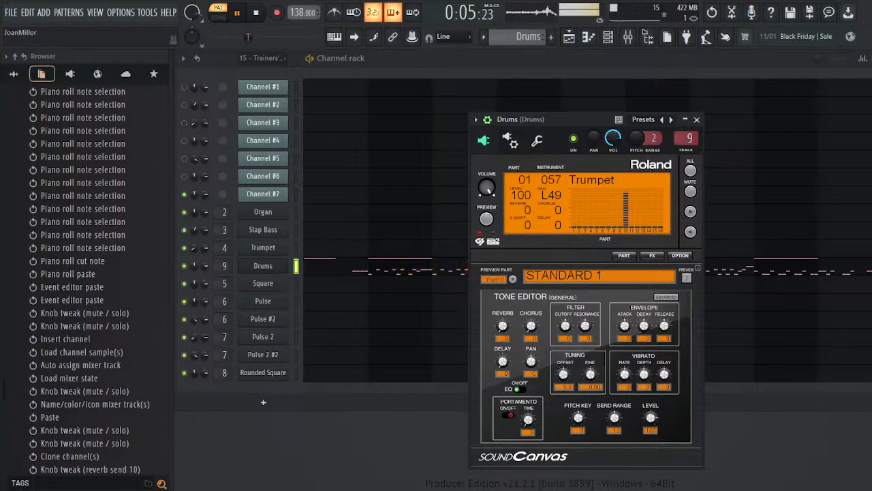
key(space)
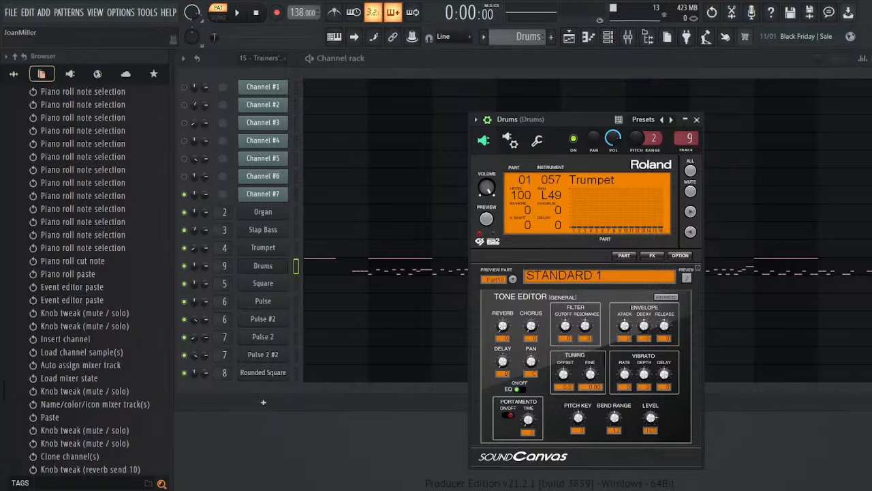
click(696, 119)
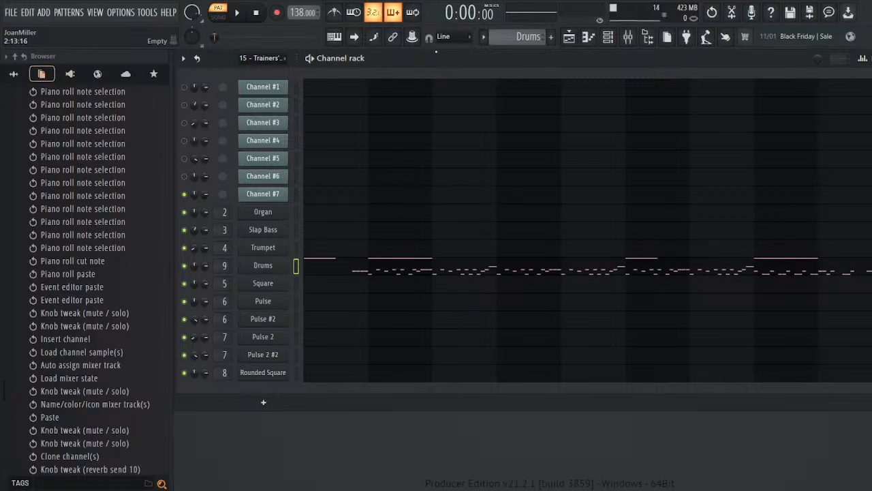
- Play the imported Trainers' Eyes Meet pattern and the Drums pattern to compare their percussion sounds
click(582, 45)
click(234, 20)
click(237, 14)
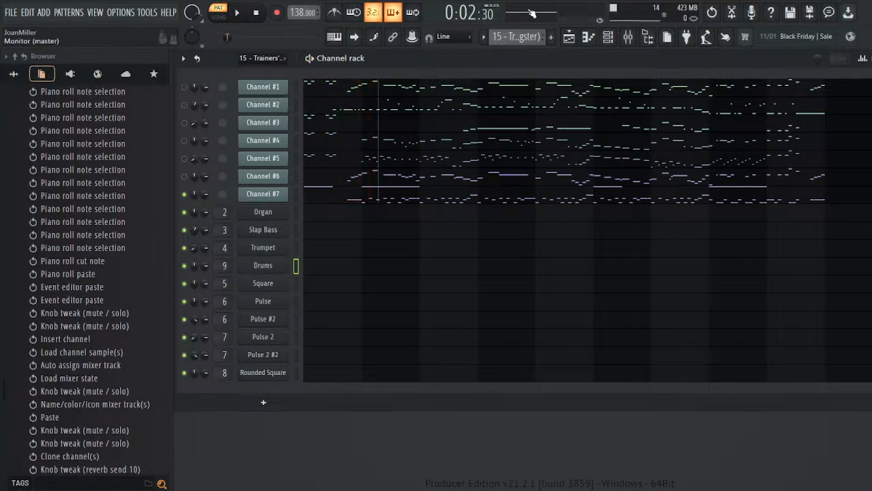
scroll(518, 36, down, 2)
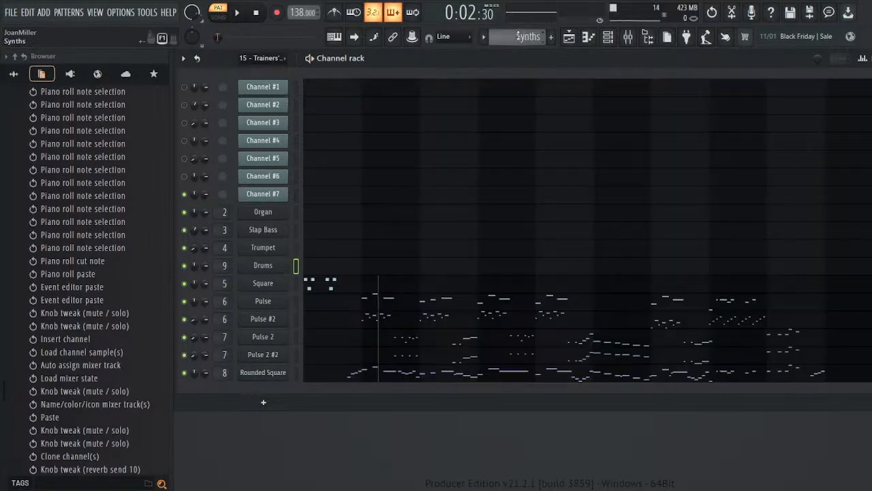
scroll(518, 36, down, 1)
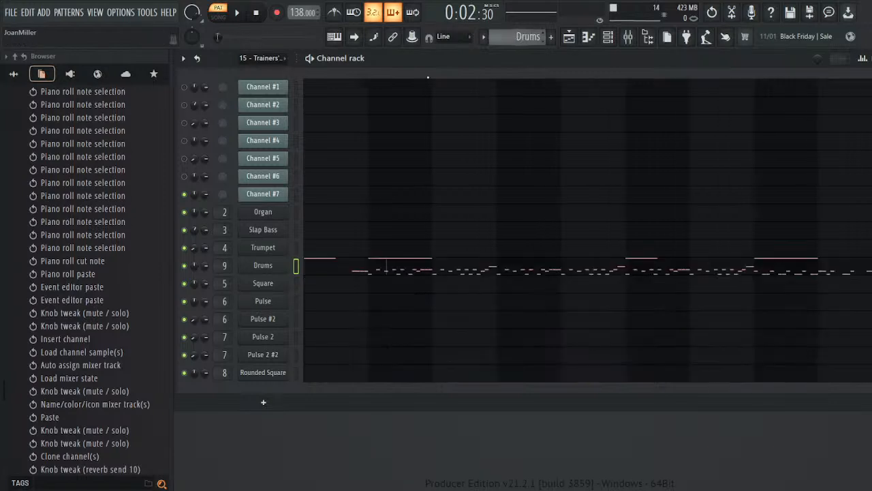
click(237, 14)
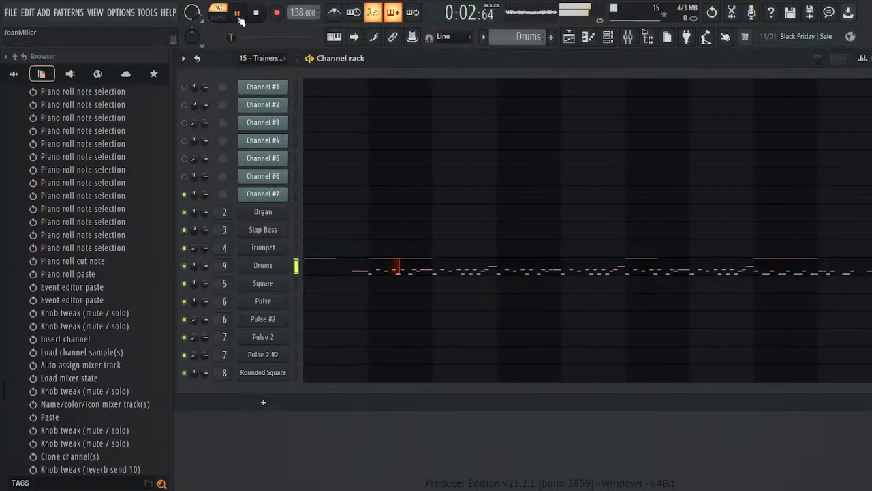
click(238, 13)
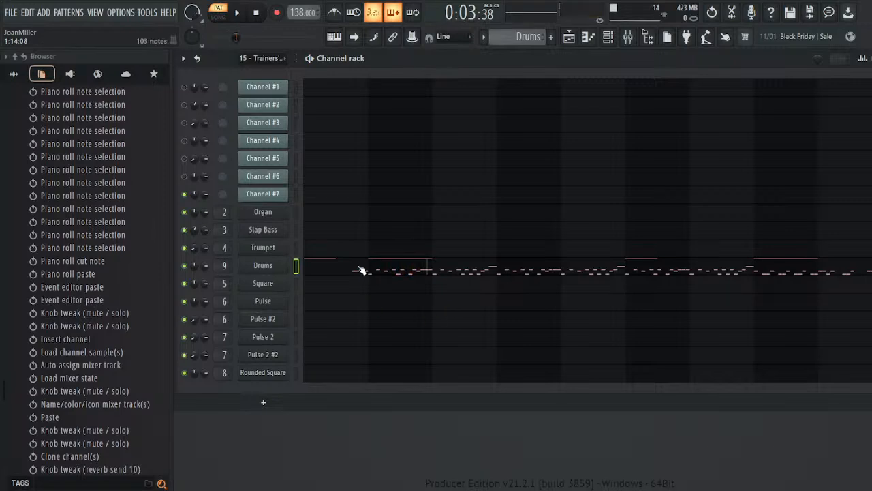
- Clone the Drums channel as a Snare channel on mixer track 9, using the Sound Canvas ORCHESTRA kit
click(262, 268)
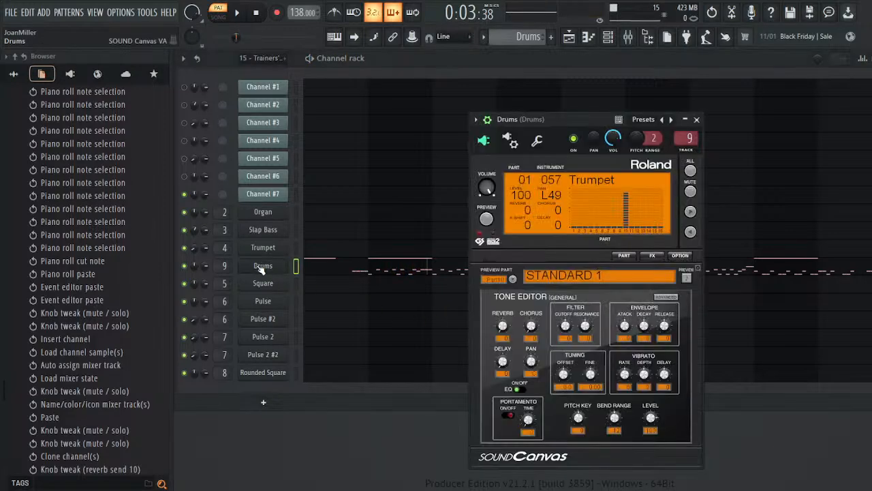
click(261, 267)
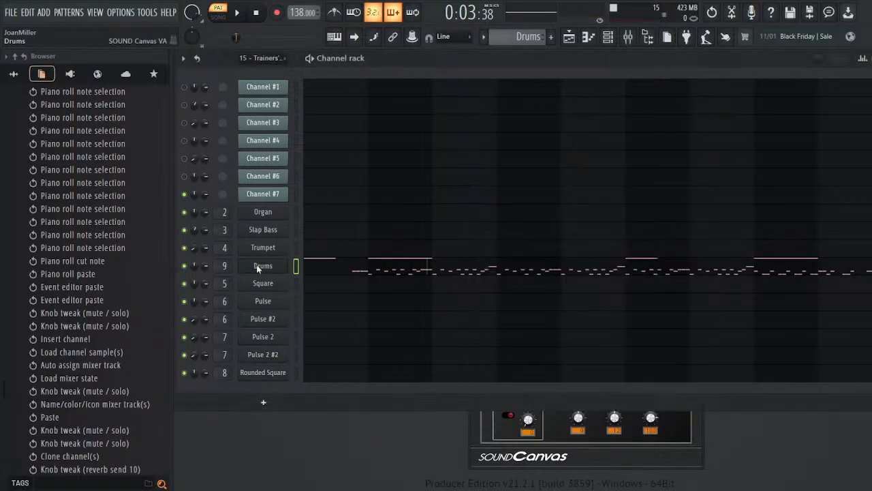
click(278, 268)
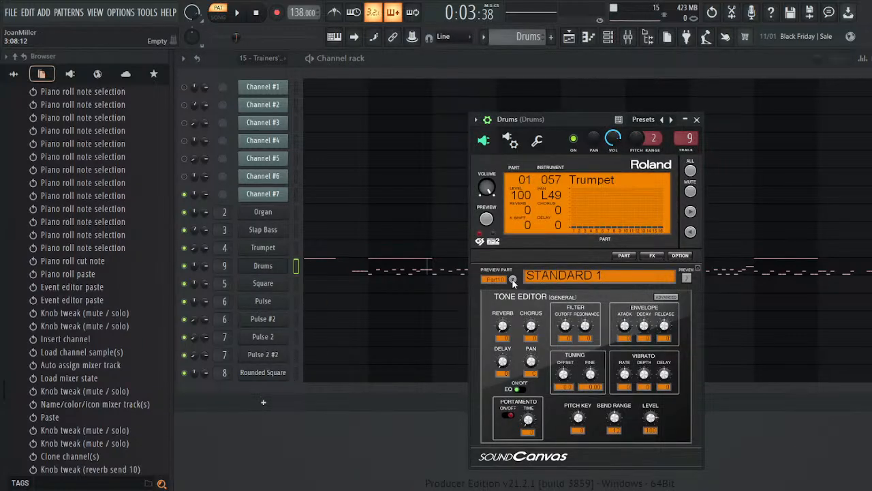
click(496, 383)
click(502, 375)
right_click(264, 268)
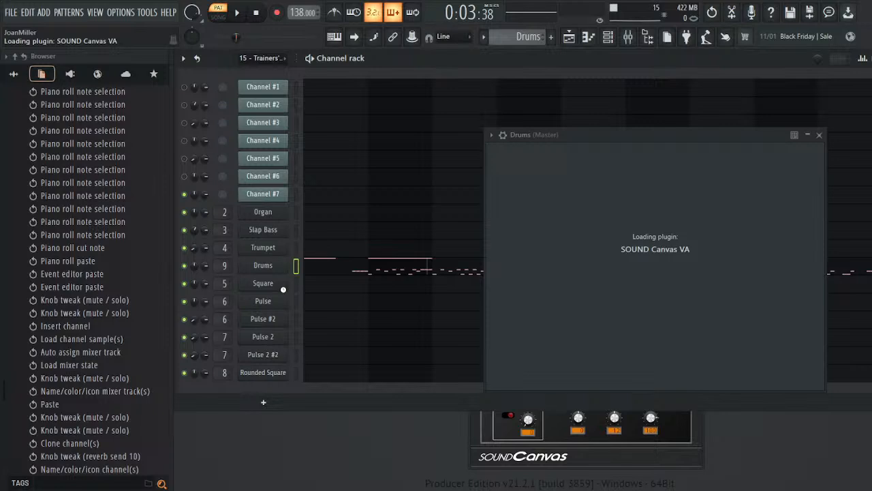
click(277, 285)
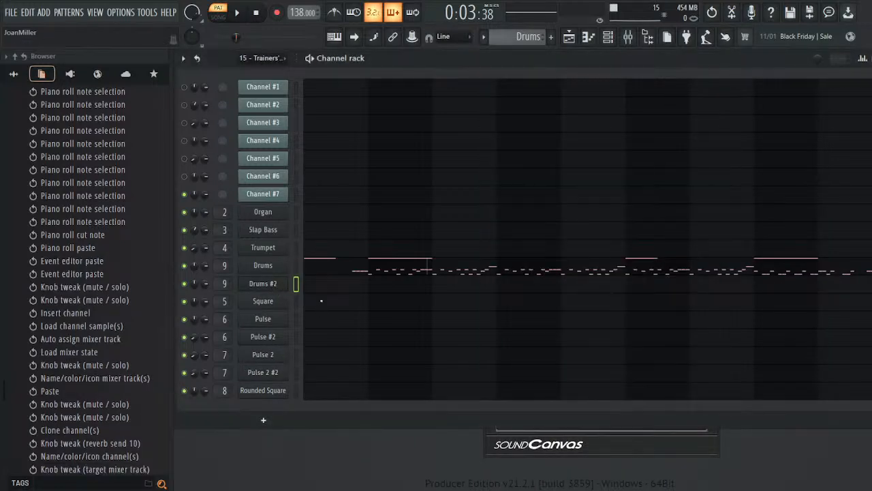
- Move the E3 snare notes from the Drums channel to the Snare channel and play the pattern
click(334, 265)
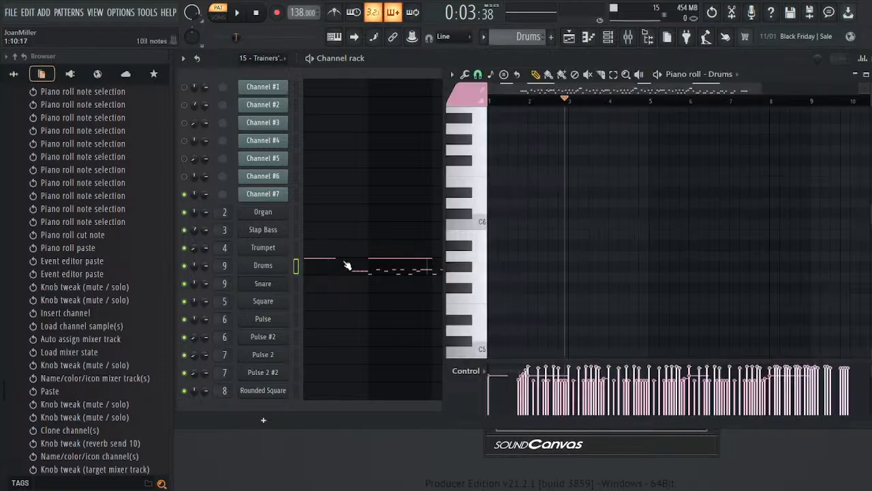
scroll(650, 234, down, 5)
scroll(664, 213, down, 4)
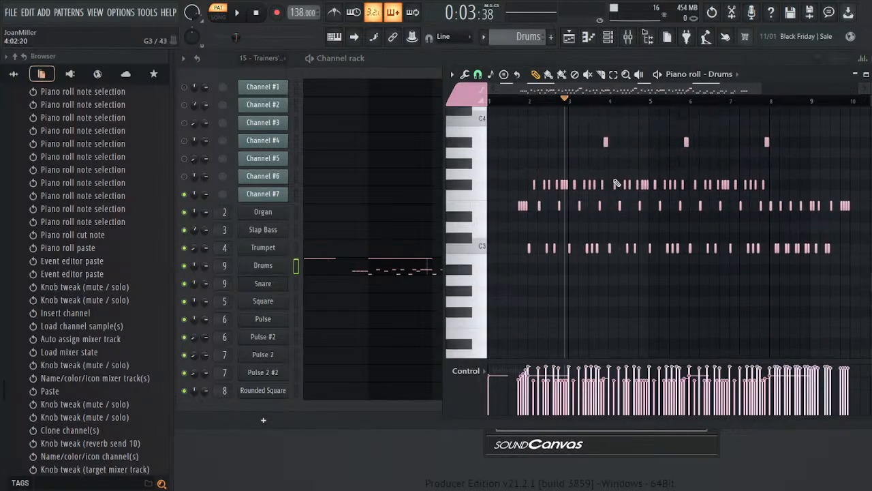
click(481, 217)
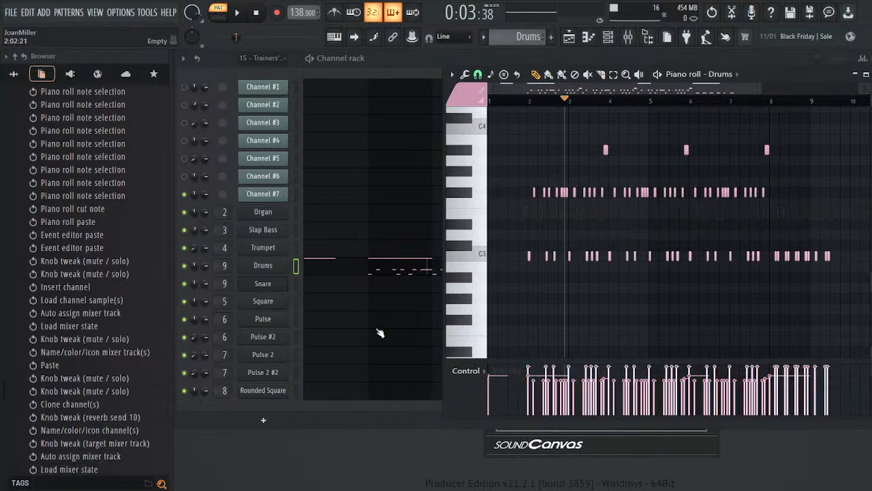
click(322, 286)
key(ctrl+v)
key(space)
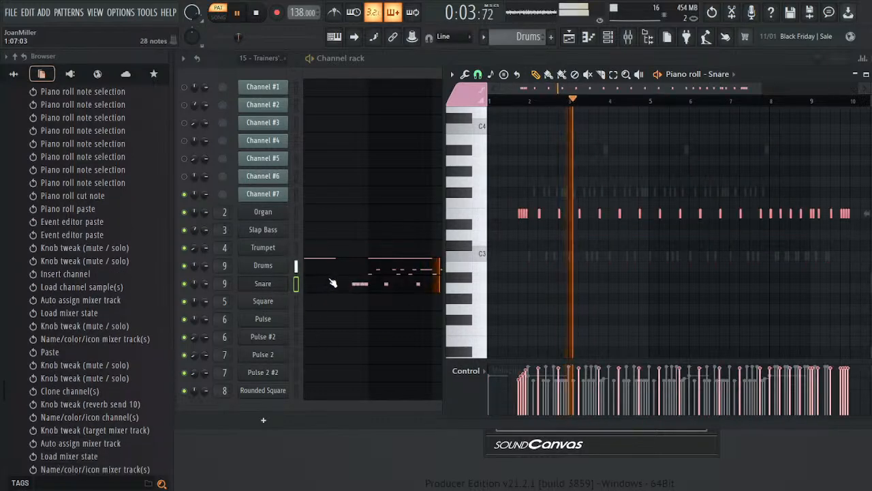
- Check the Snare channel's Sound Canvas settings while playing the Drums pattern, and close the instrument window
click(265, 285)
key(space)
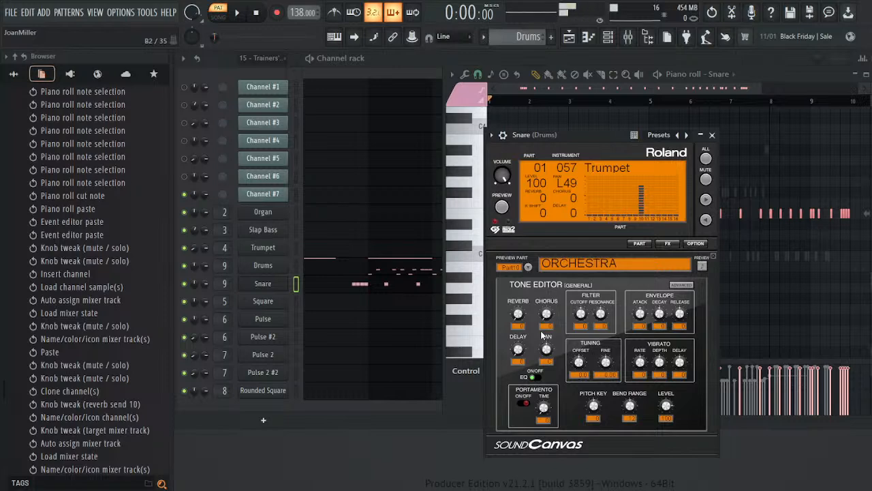
key(space)
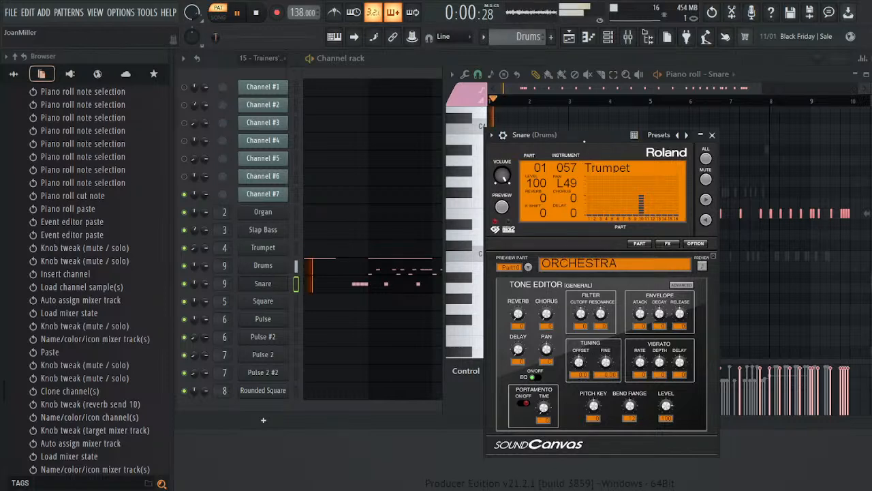
click(713, 135)
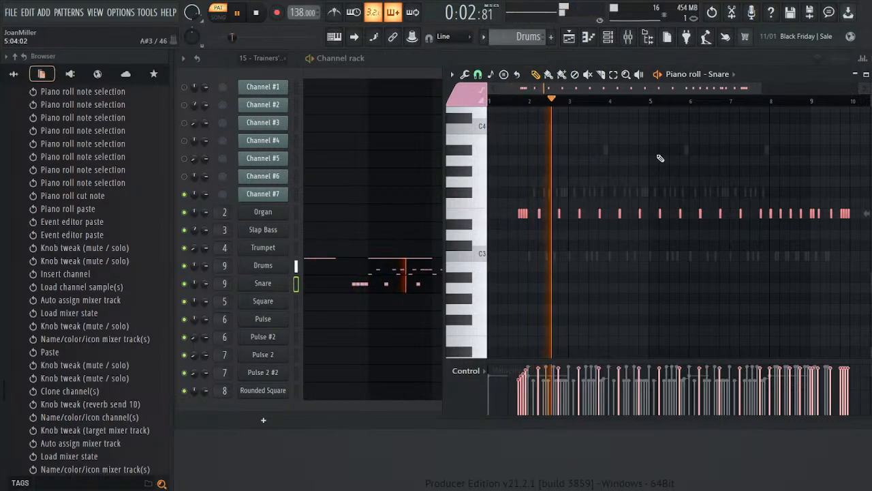
key(space)
- Play the imported pattern and the Drums pattern to compare the original snare with the Snare channel
scroll(530, 38, down, 1)
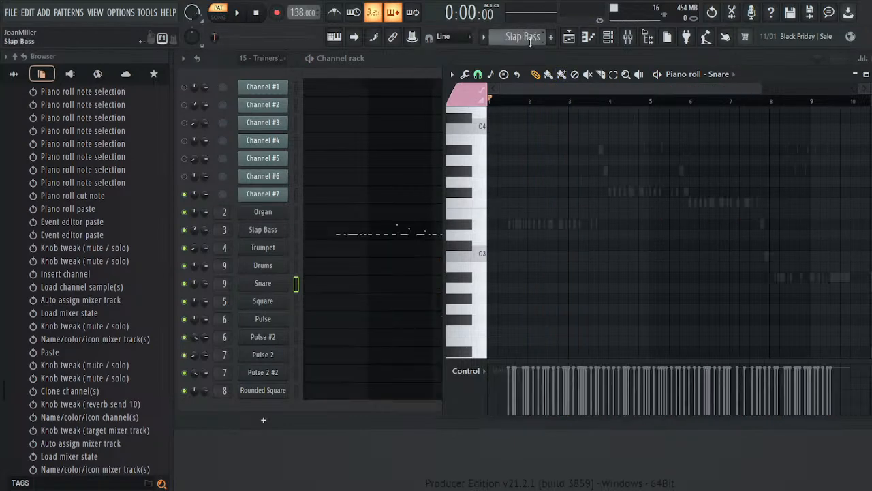
scroll(530, 38, down, 1)
key(space)
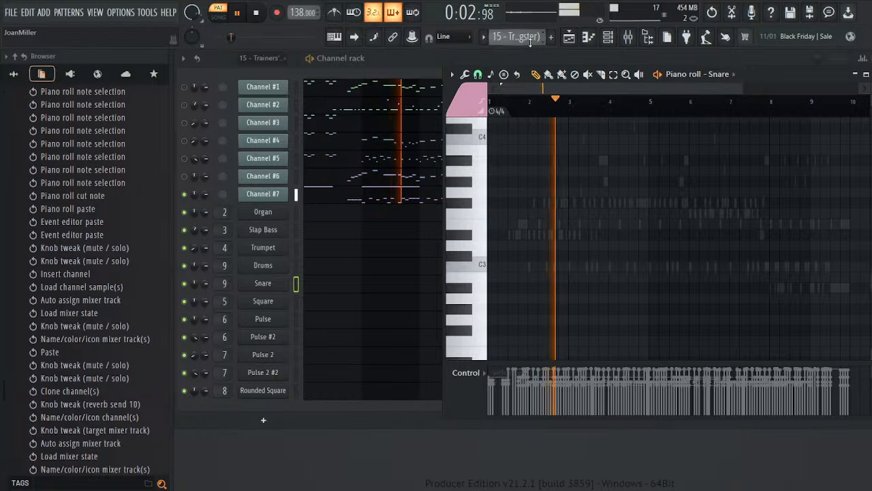
key(space)
click(523, 39)
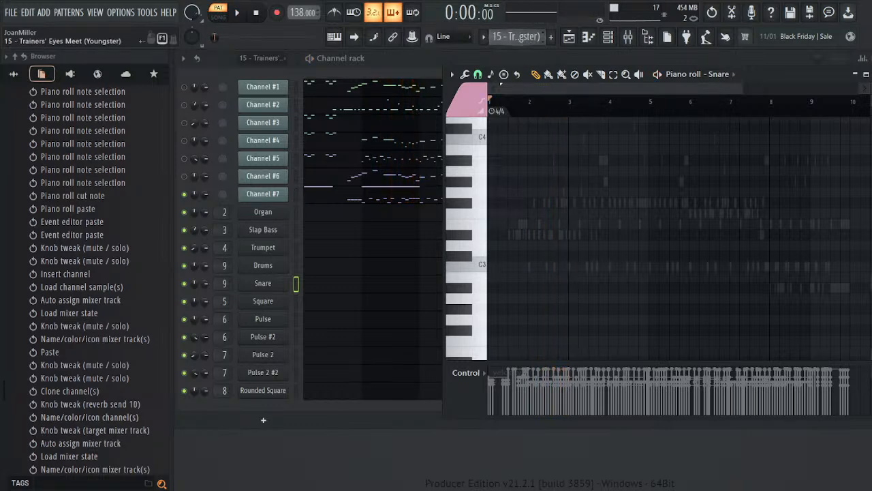
click(554, 90)
key(space)
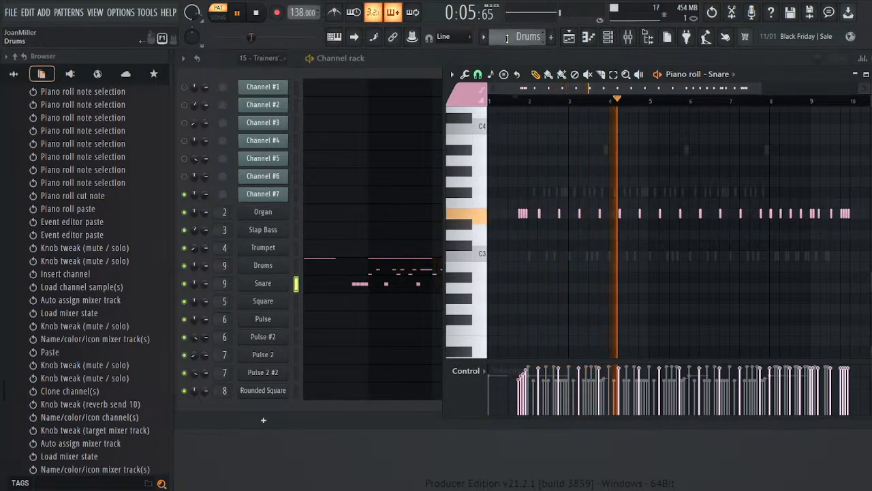
- Replay the passage starting just before bar 2 in the imported and Drums patterns, and stop playback
key(space)
scroll(507, 38, down, 5)
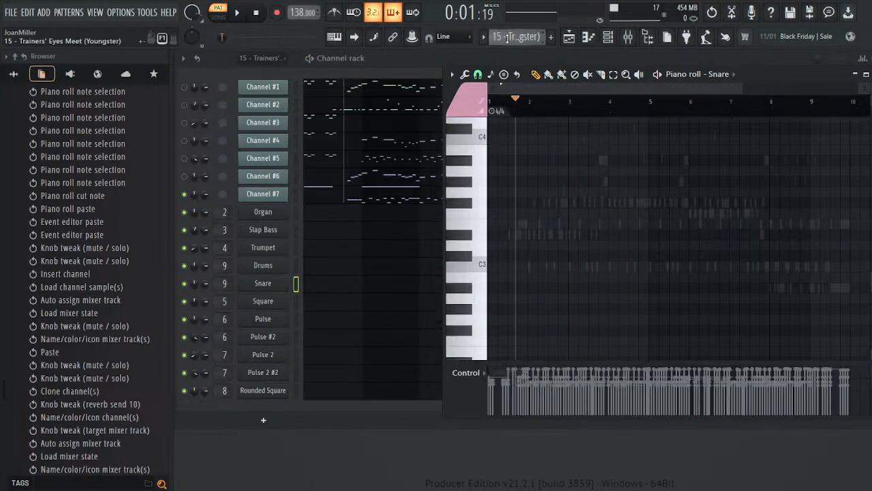
key(space)
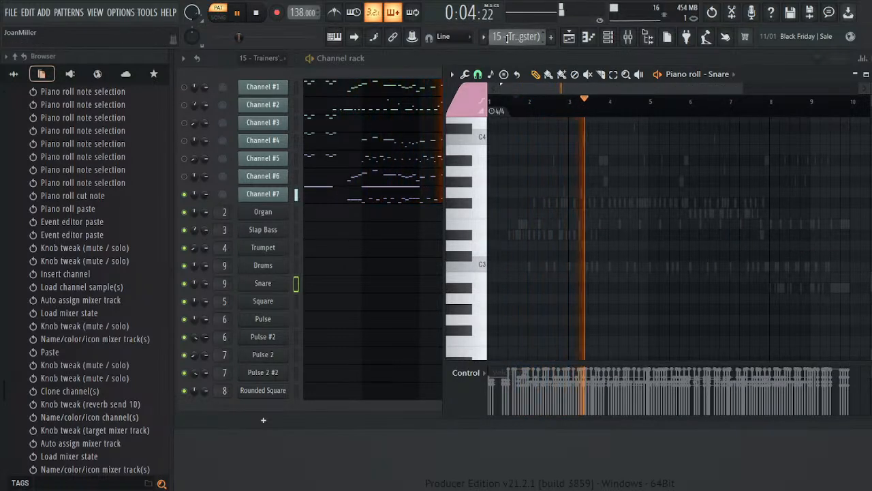
key(space)
scroll(514, 37, up, 3)
scroll(523, 37, up, 1)
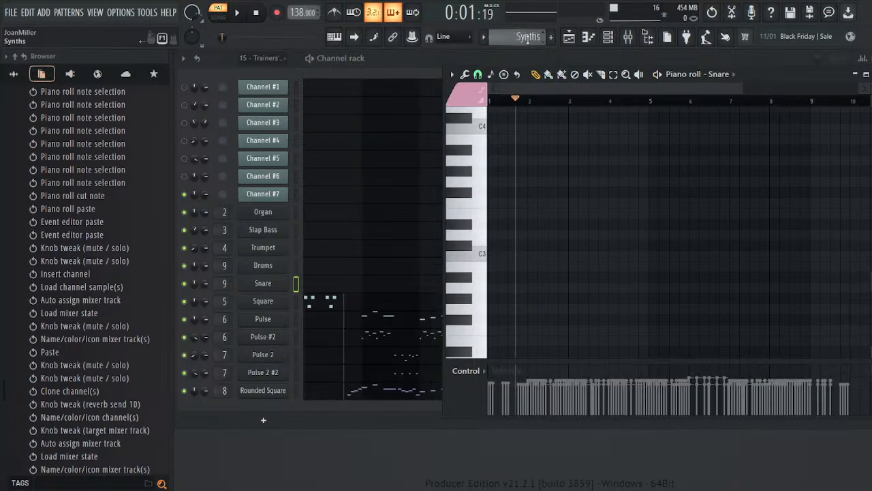
scroll(527, 38, up, 1)
key(space)
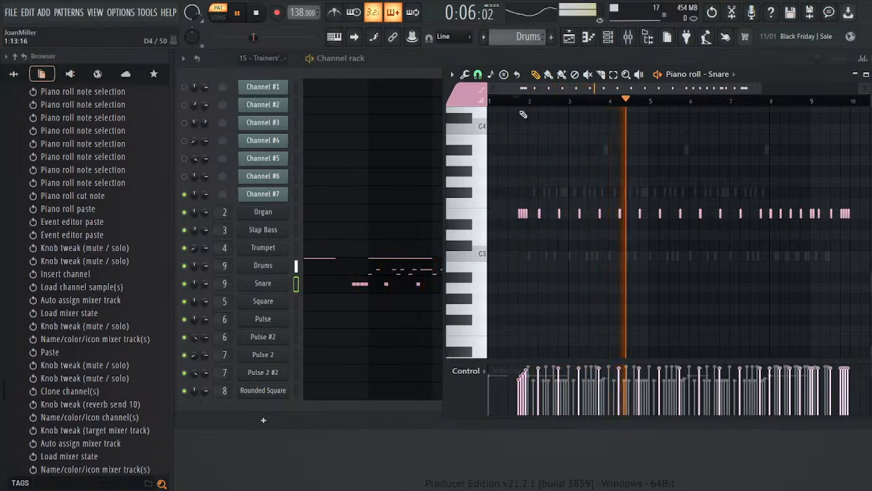
key(space)
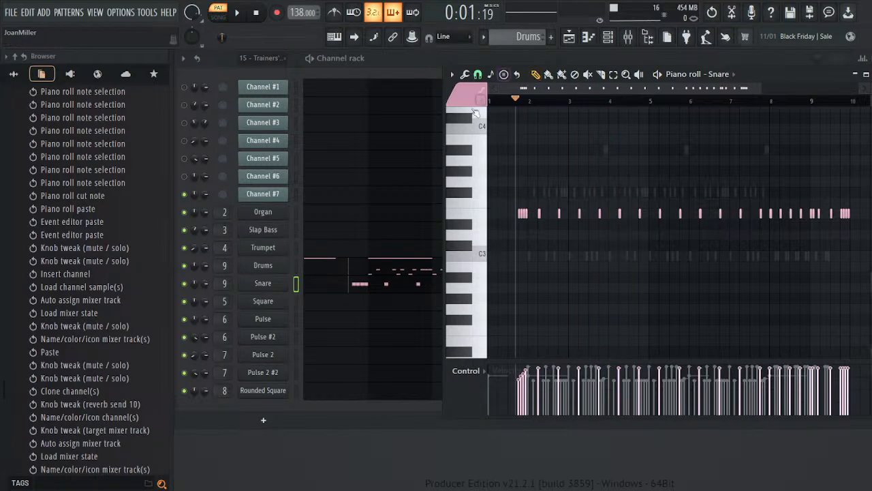
click(256, 13)
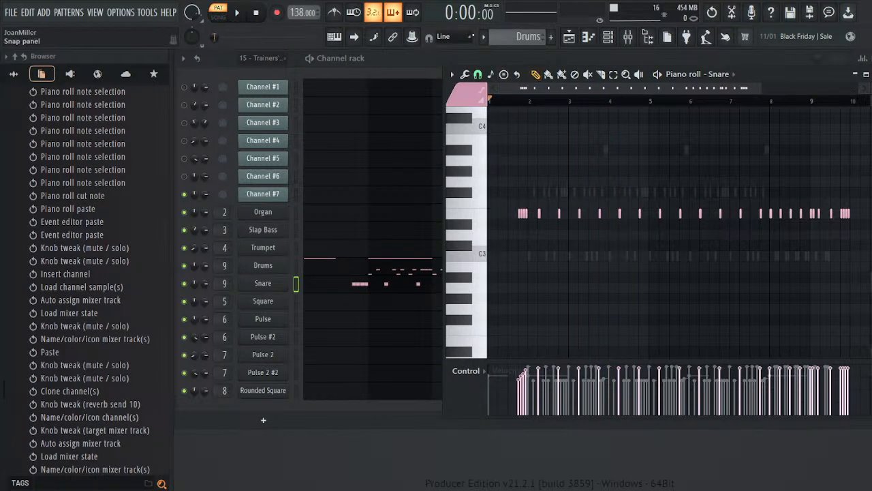
- Open the imported pattern's Channel #7 notes in the piano roll and check the first A4 note
scroll(498, 41, up, 4)
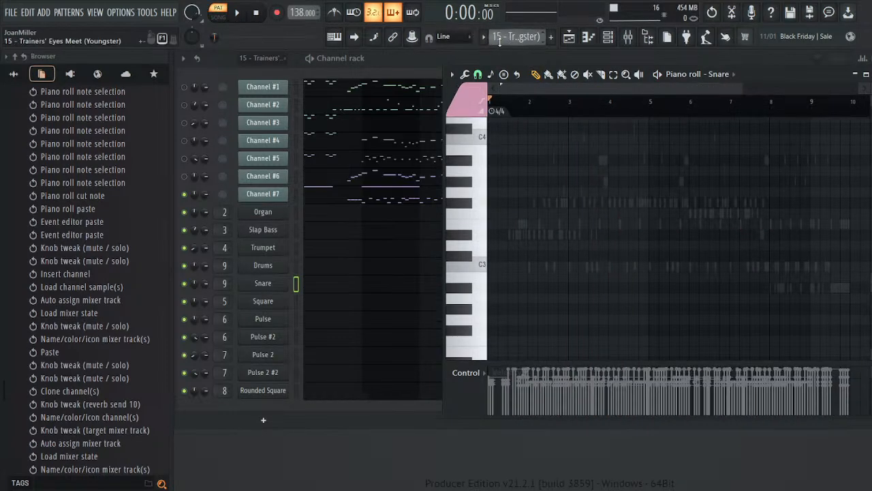
click(342, 197)
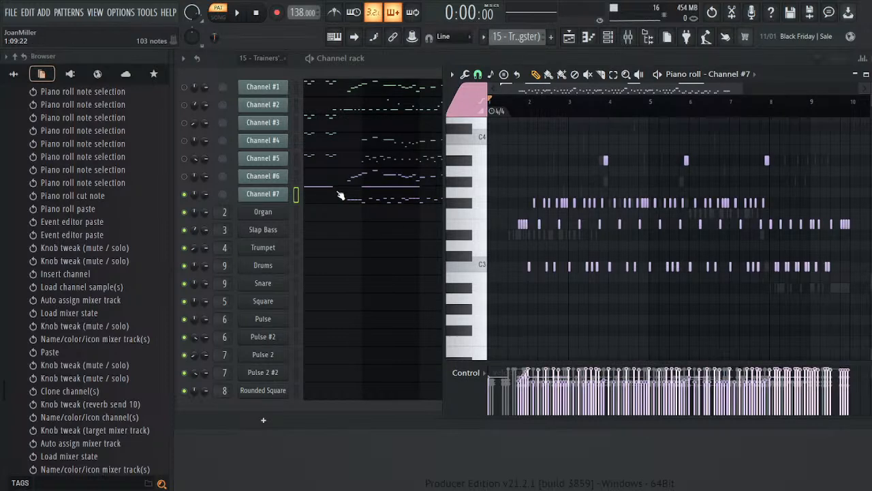
scroll(496, 185, up, 4)
click(498, 170)
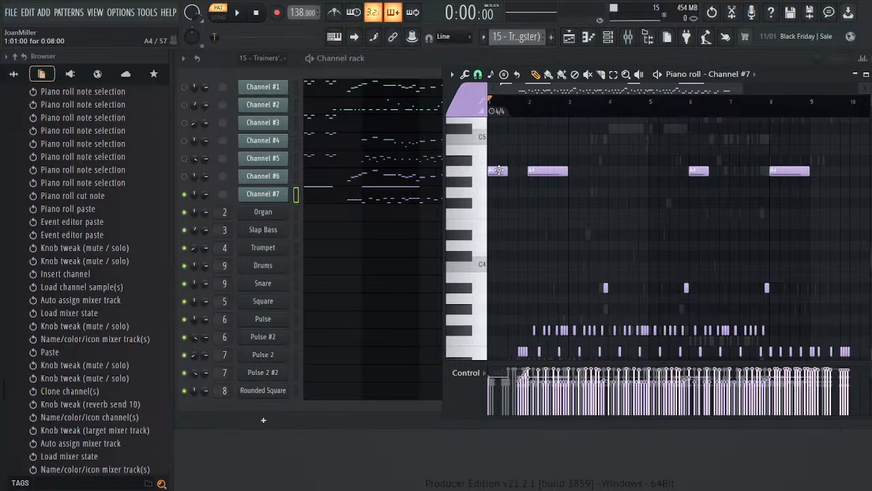
- Check Channel #7's MIDI settings and its detailed channel options, and close the instrument window
click(273, 194)
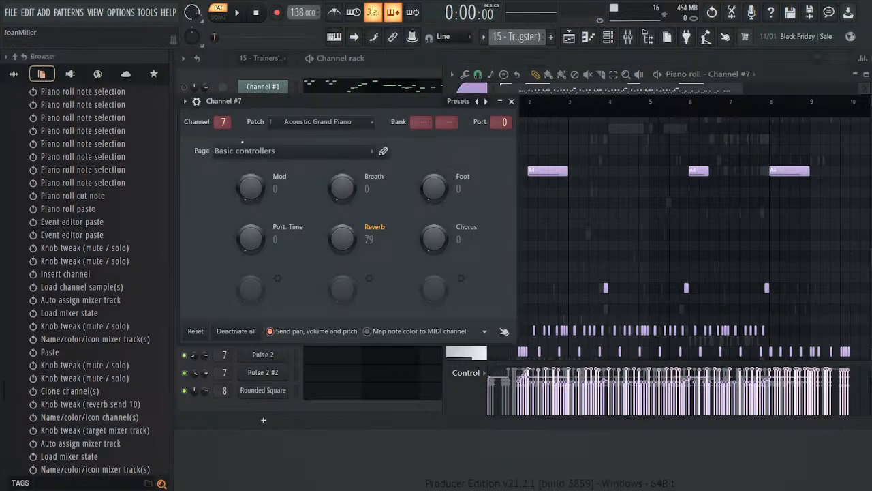
click(196, 101)
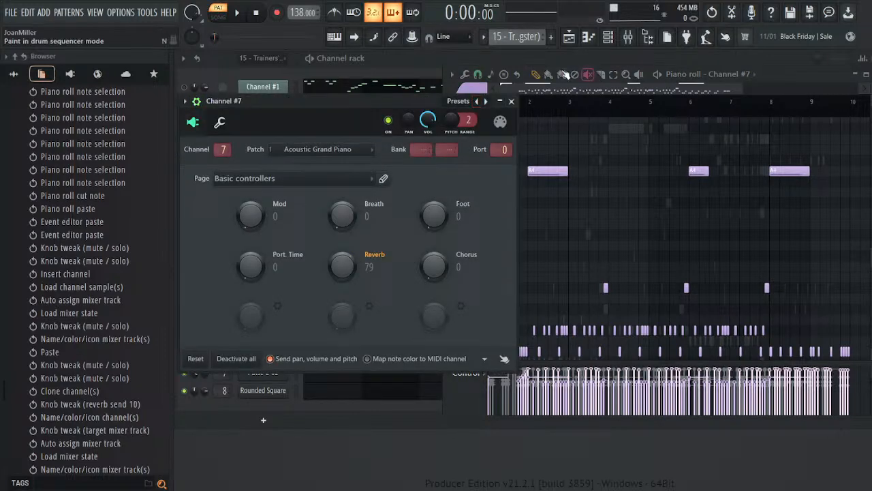
click(511, 101)
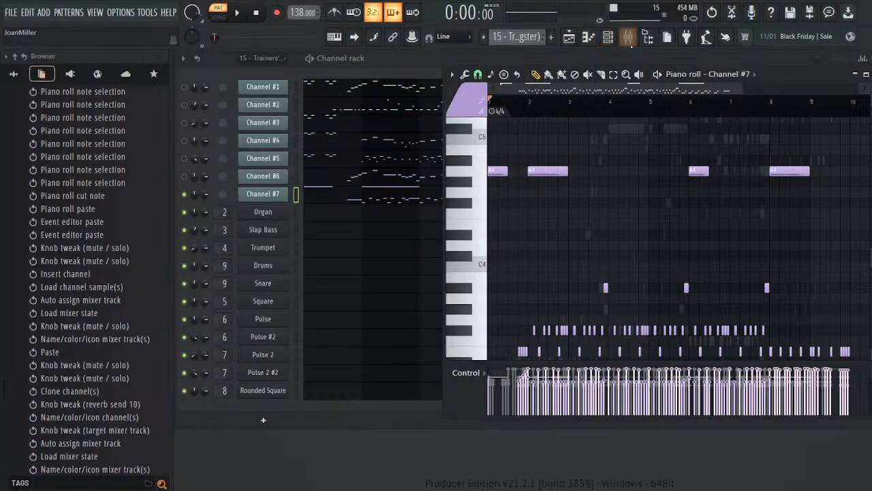
- Load Edison into the fifth effect slot of mixer track Insert 1, arm it for recording, and close the mixer
click(628, 36)
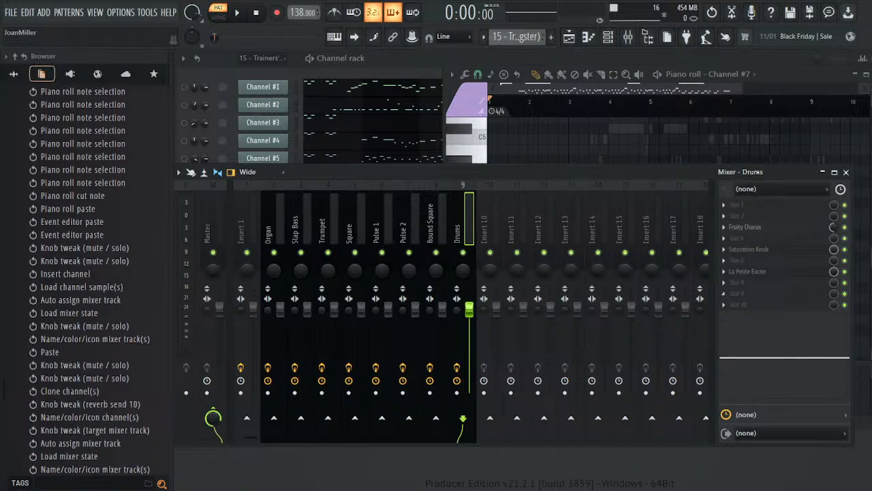
click(247, 222)
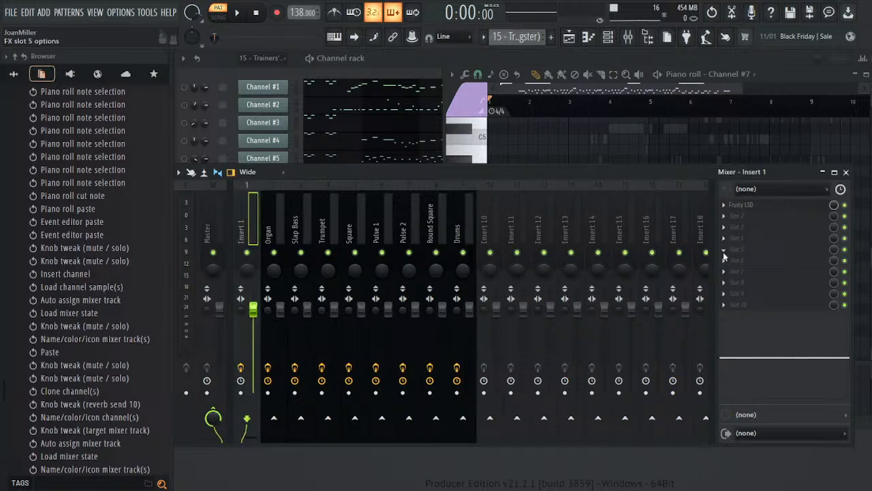
click(569, 318)
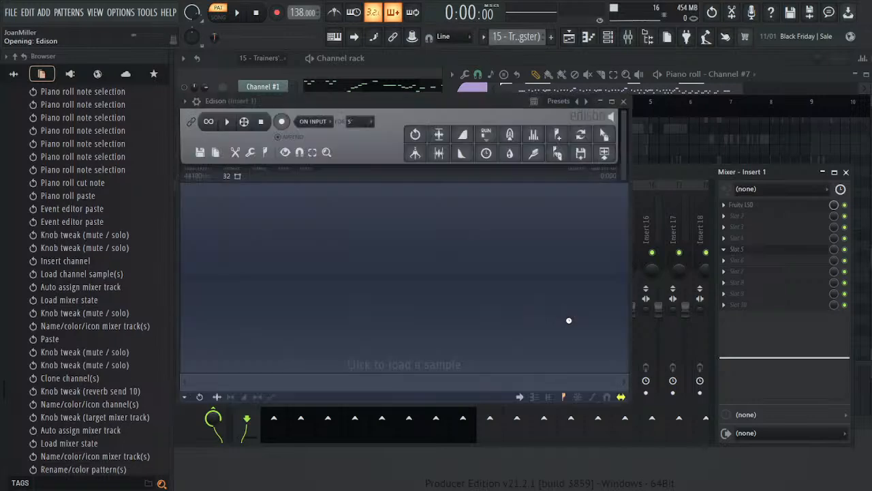
click(282, 121)
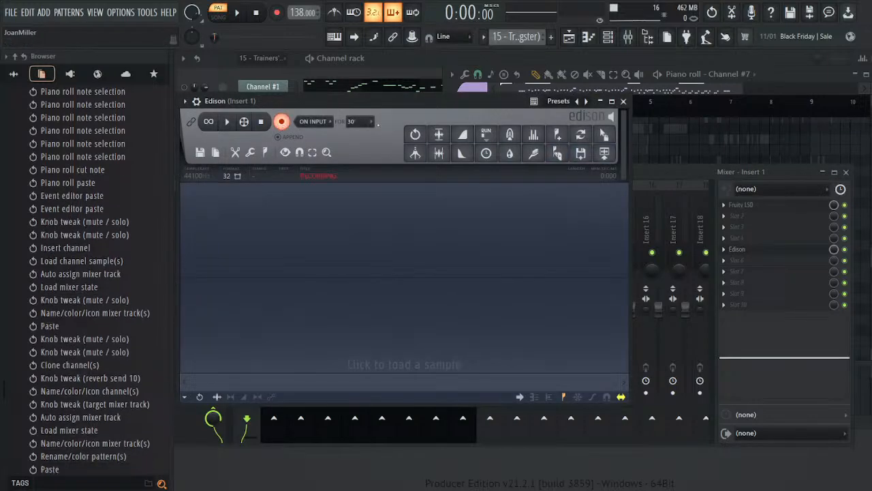
click(845, 172)
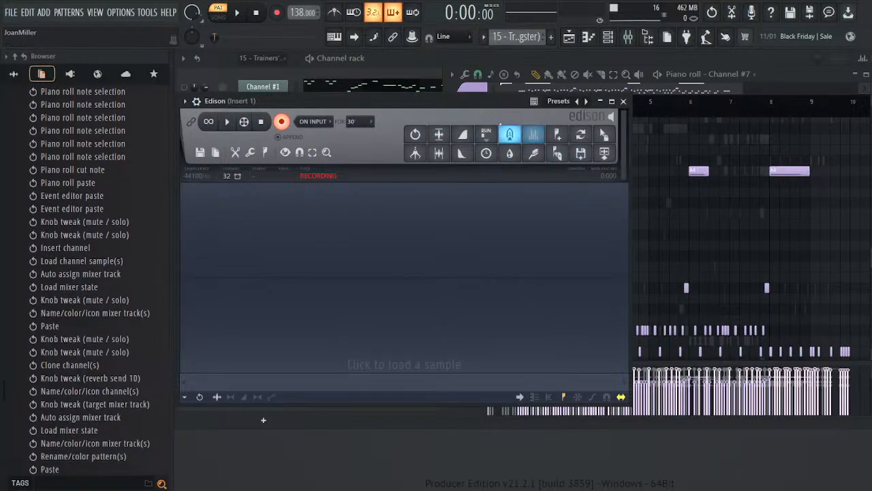
- Record Channel #7's first A4 note into Edison, keeping the piano roll reachable, and stop the recording
drag(478, 101, 801, 131)
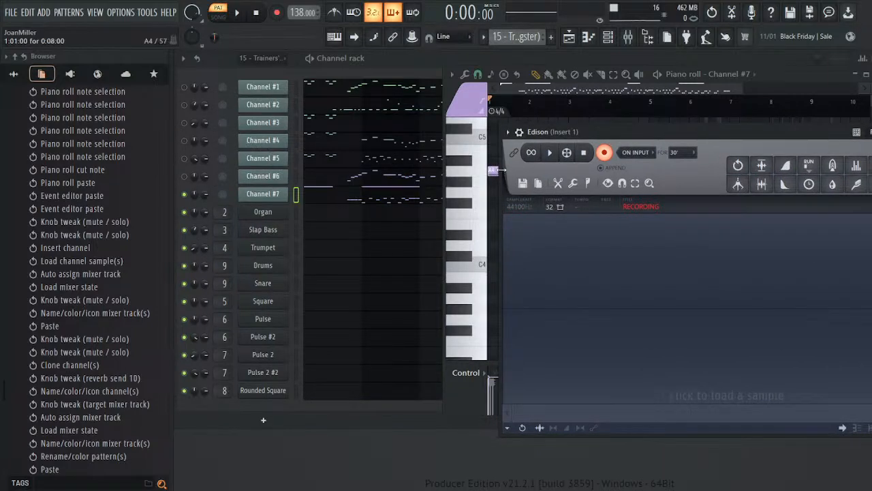
click(494, 170)
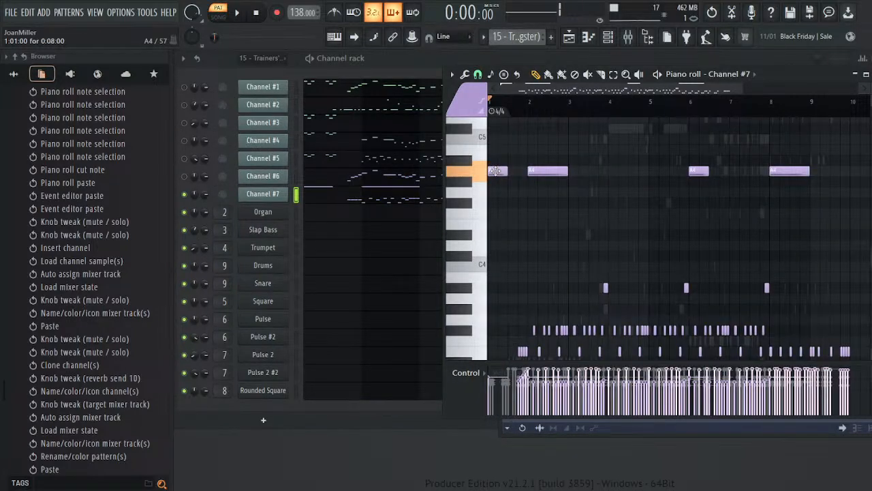
click(871, 177)
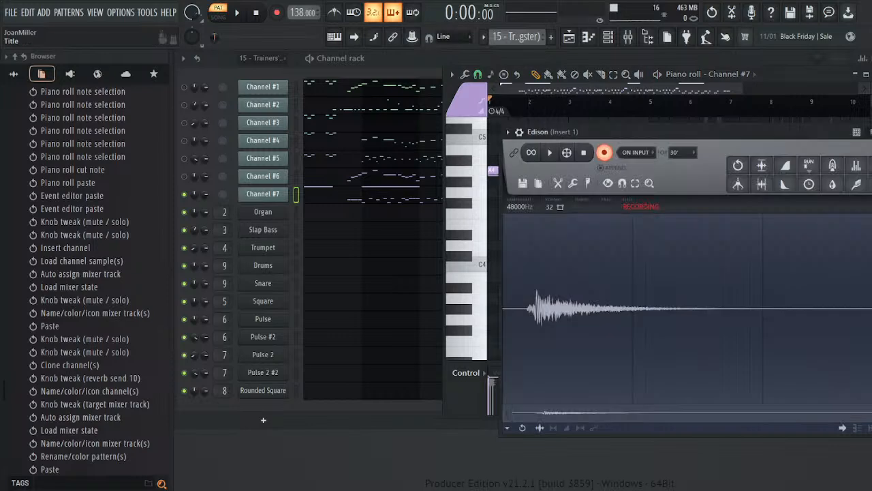
click(584, 154)
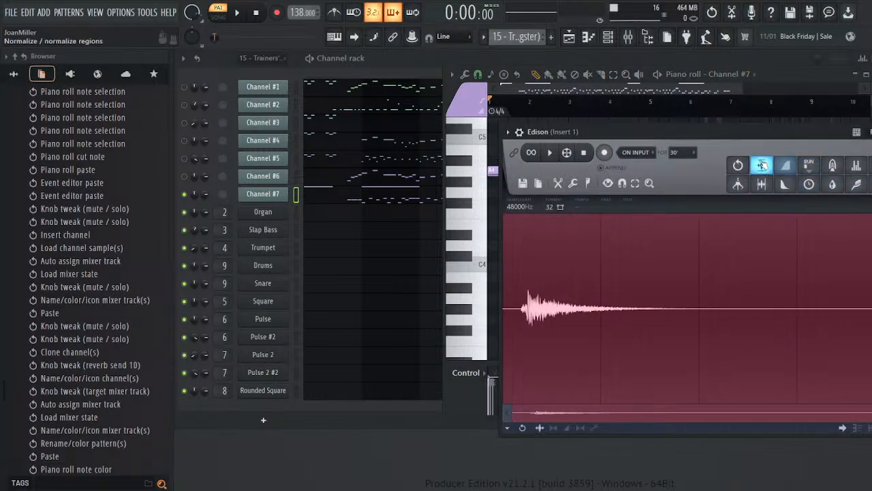
- Normalize the recorded hit in Edison and add it to the channel rack as a new sampler channel
click(762, 165)
drag(660, 141, 517, 142)
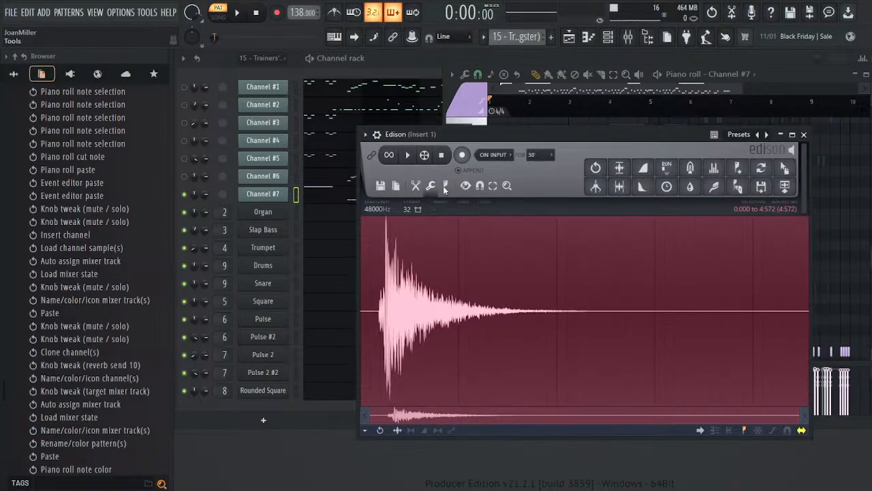
scroll(592, 200, up, 3)
drag(785, 169, 276, 408)
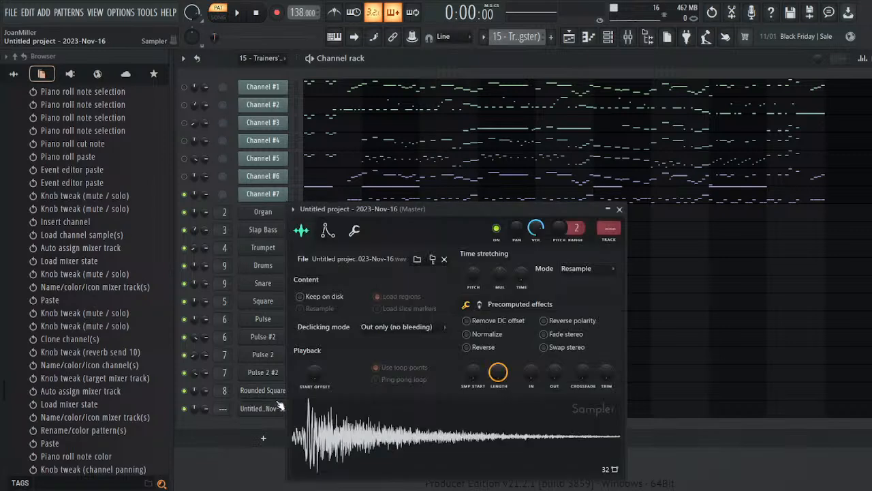
- Audition the recorded sample at higher pitches, up to C7, on the sampler channel's keyboard
click(354, 230)
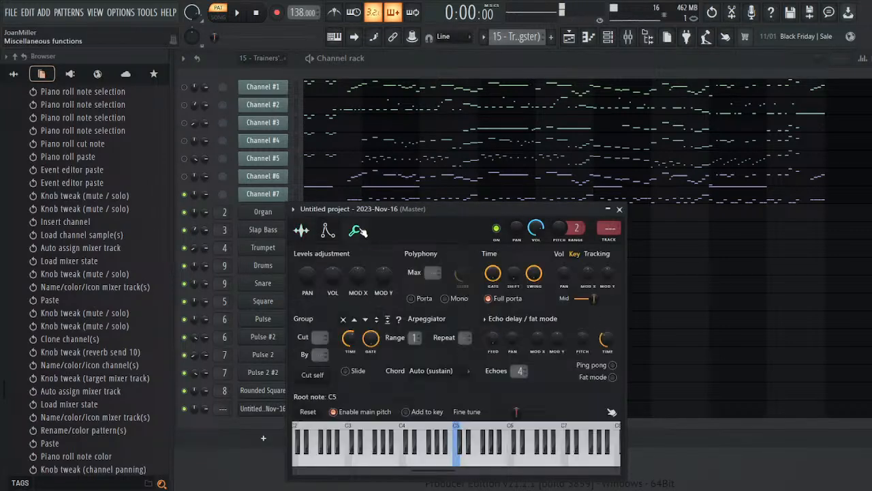
click(527, 464)
click(559, 463)
click(565, 463)
click(565, 464)
click(565, 465)
click(565, 465)
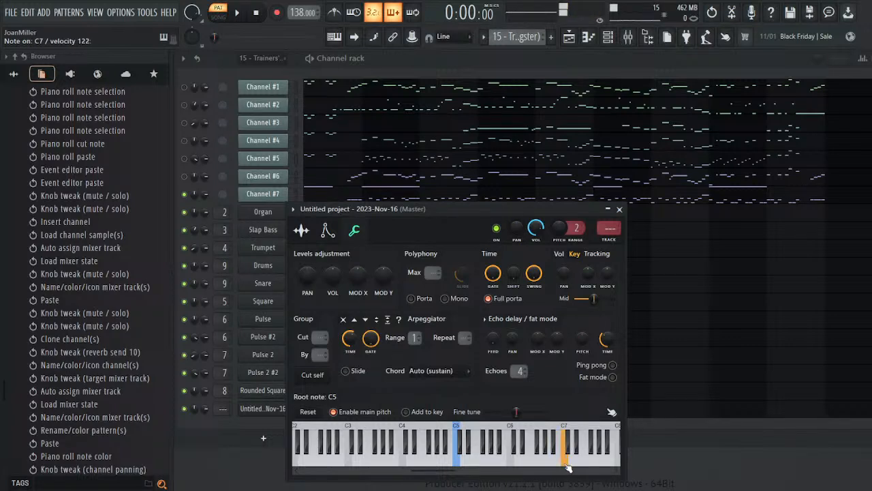
click(567, 465)
click(566, 465)
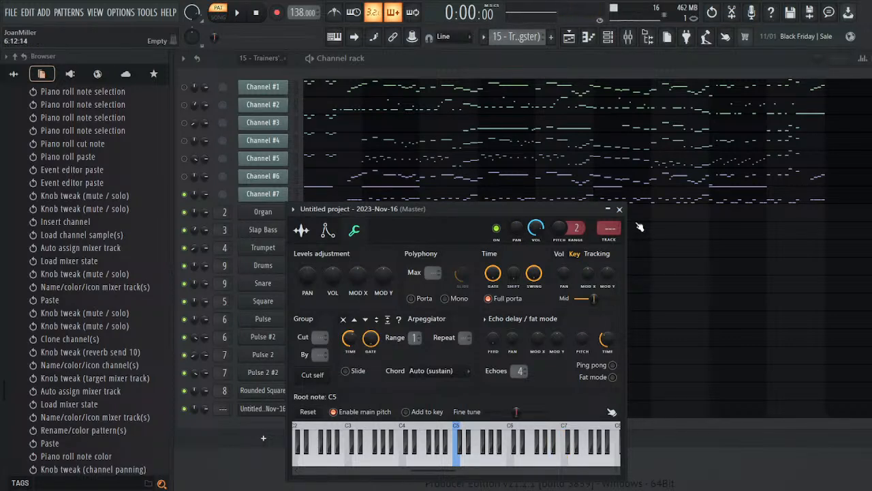
- Delete the recorded sampler channel and remove Edison from mixer track Insert 1
click(619, 209)
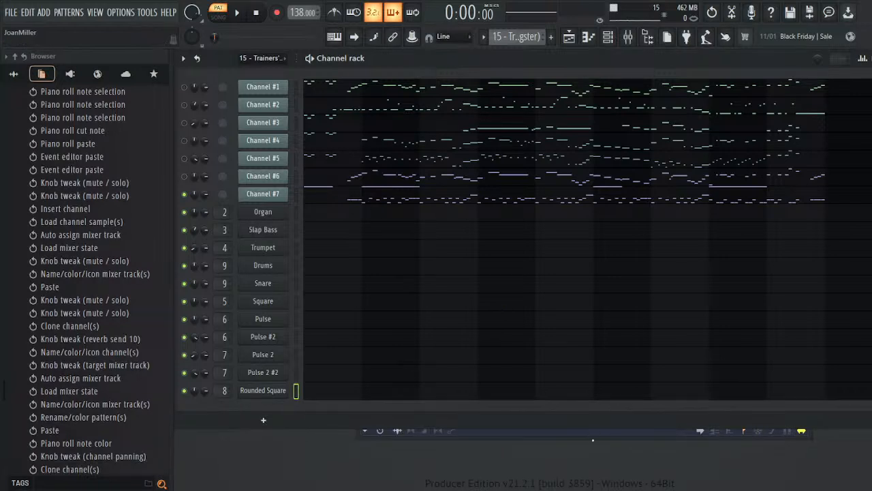
click(628, 36)
click(254, 232)
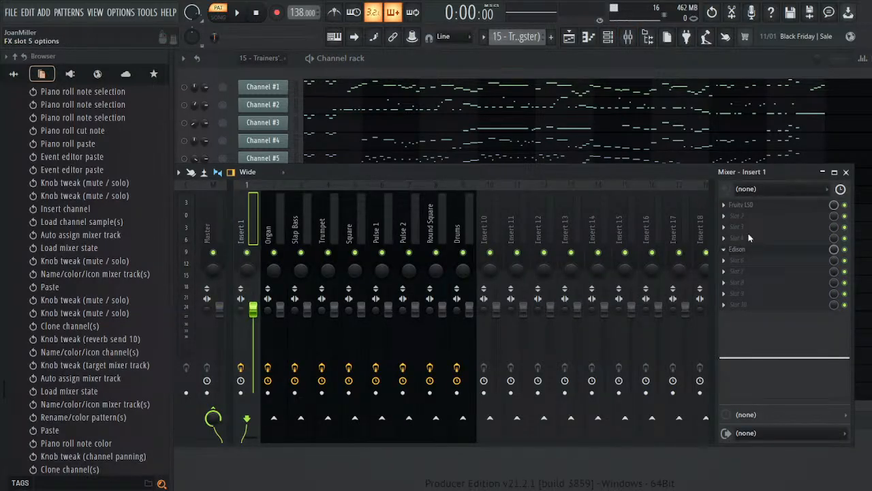
click(845, 172)
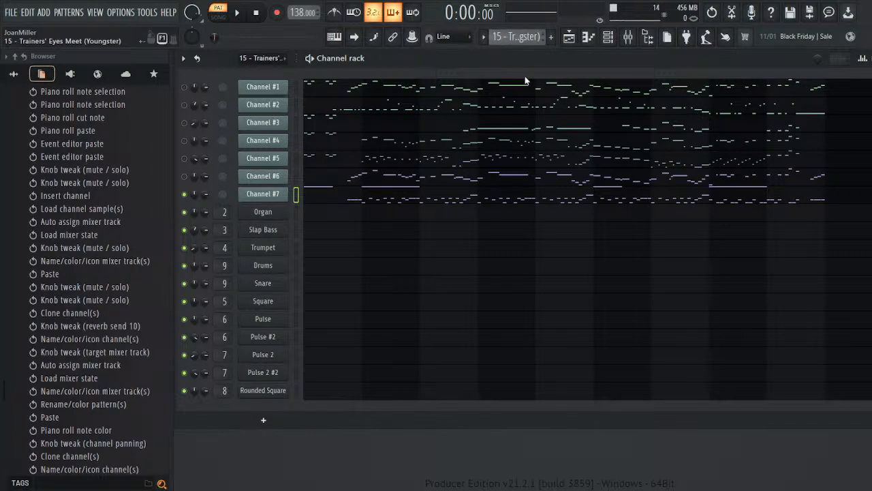
- Move the Drums channel's A4 notes to the Snare channel in the Drums pattern by cutting and pasting them
click(527, 94)
click(341, 267)
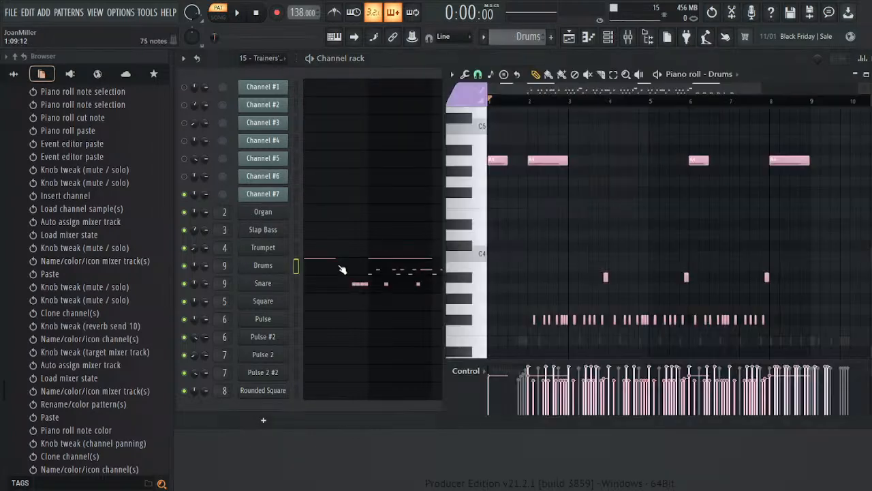
ctrl+click(484, 161)
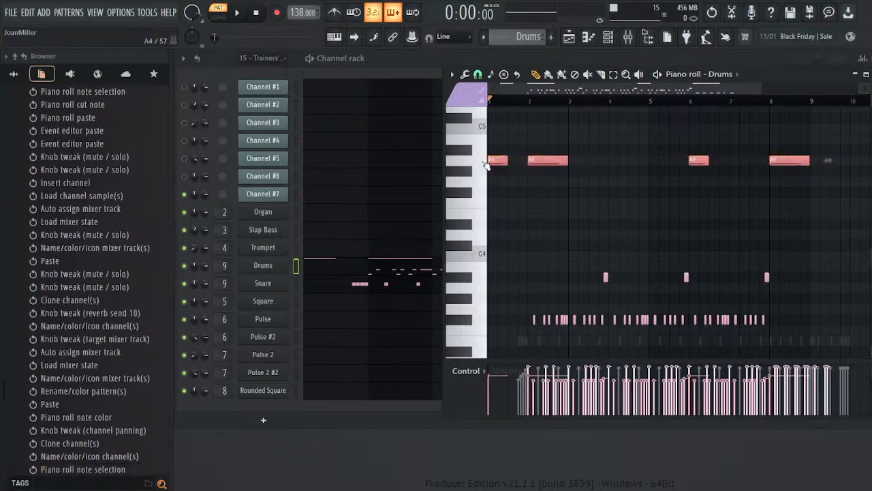
key(ctrl+x)
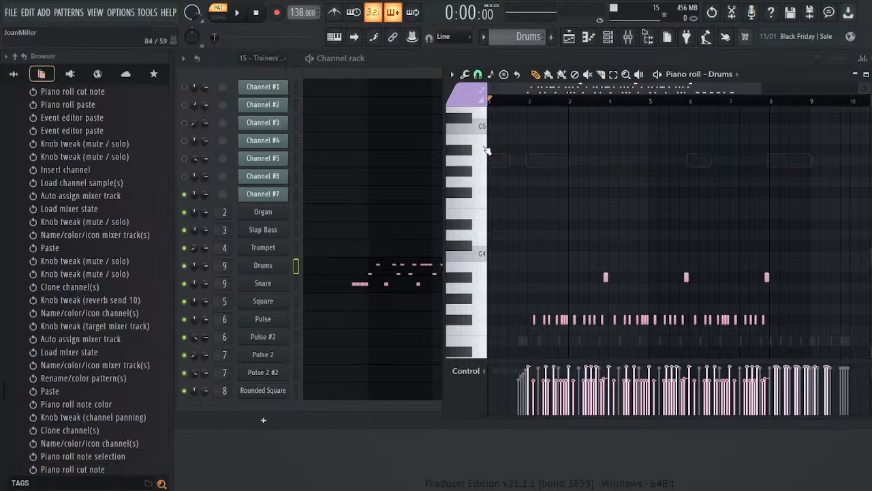
click(322, 290)
key(ctrl+v)
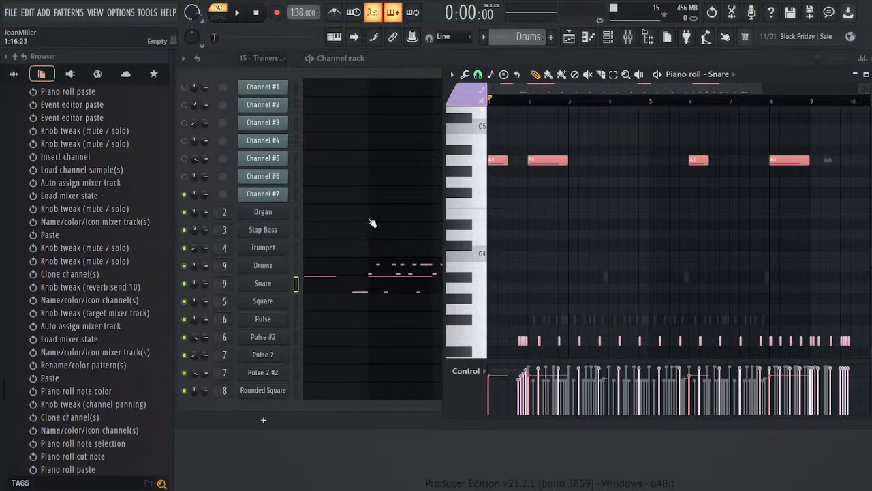
- Transpose the Snare channel's pasted A4 notes to B4, playing the pattern before and after the change
key(space)
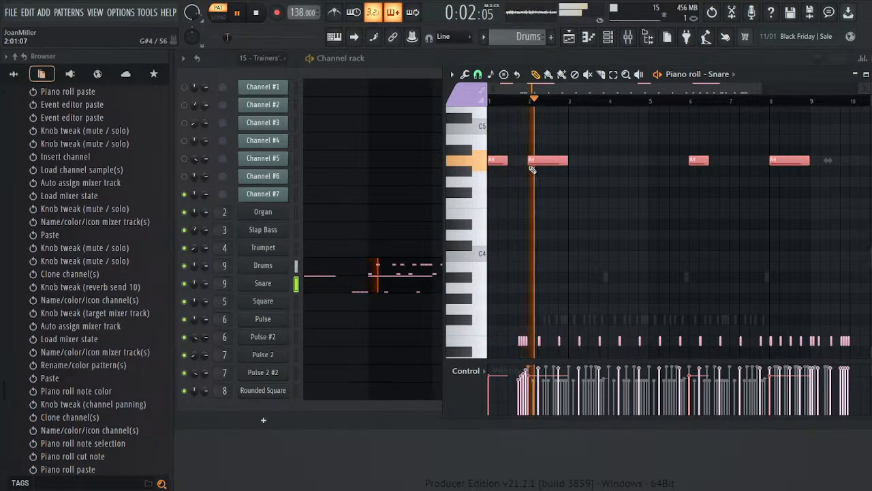
key(space)
drag(498, 161, 498, 138)
key(space)
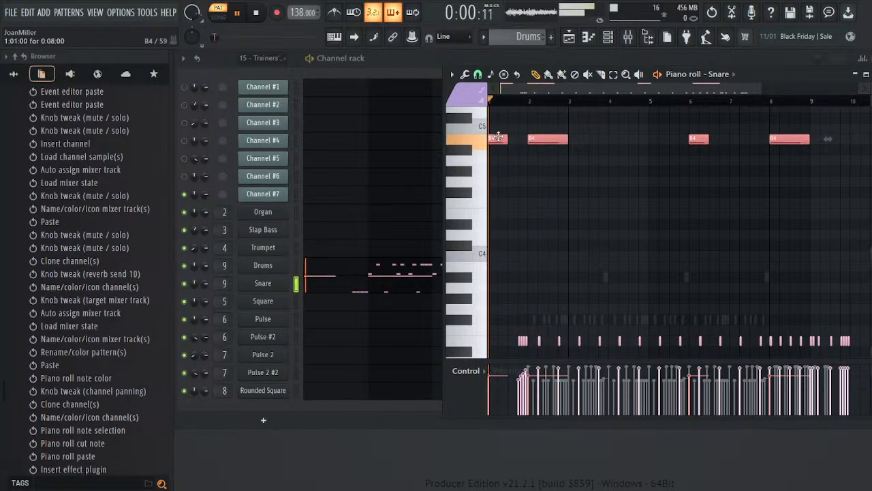
key(space)
- Try a short B4 note at the start of bar 1 in the Drums channel, and remove it
click(323, 269)
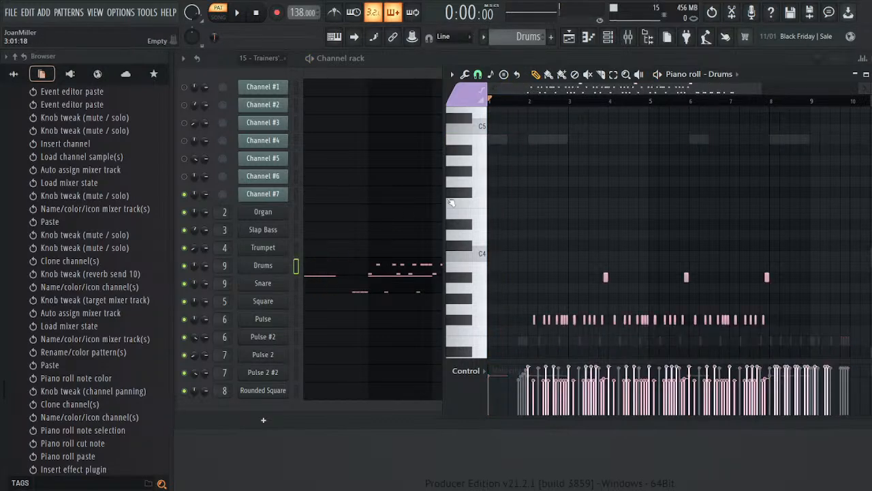
click(478, 147)
click(491, 140)
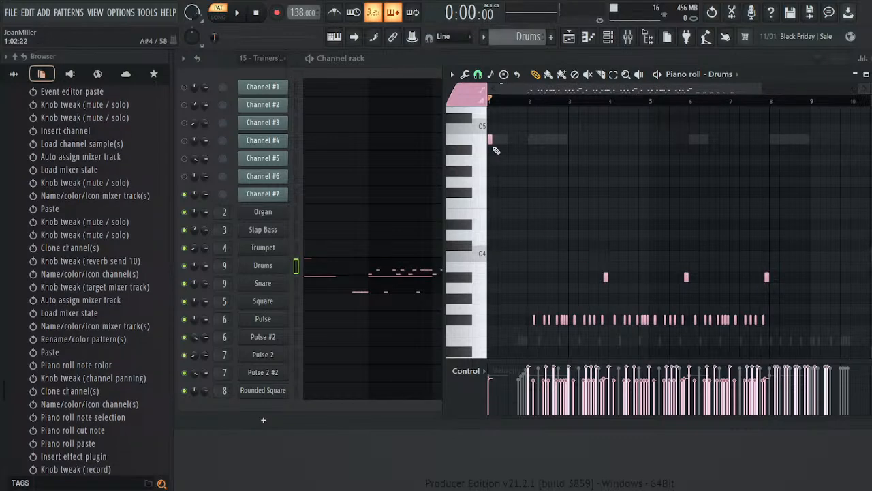
right_click(491, 140)
mouse_move(491, 158)
mouse_down()
mouse_move(487, 181)
mouse_move(469, 169)
mouse_move(489, 171)
mouse_up()
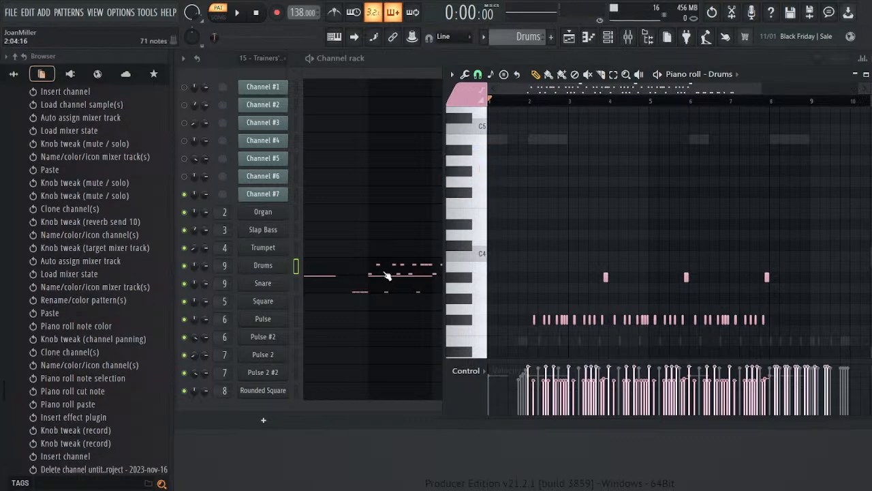
- Open the Snare channel's notes in the piano roll and play the Drums pattern to check the B4 notes
click(372, 288)
key(space)
key(space)
key(space)
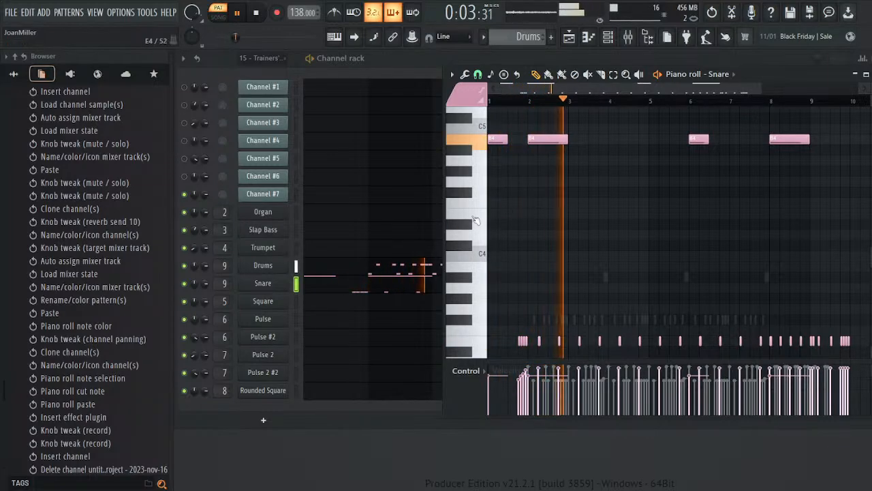
key(space)
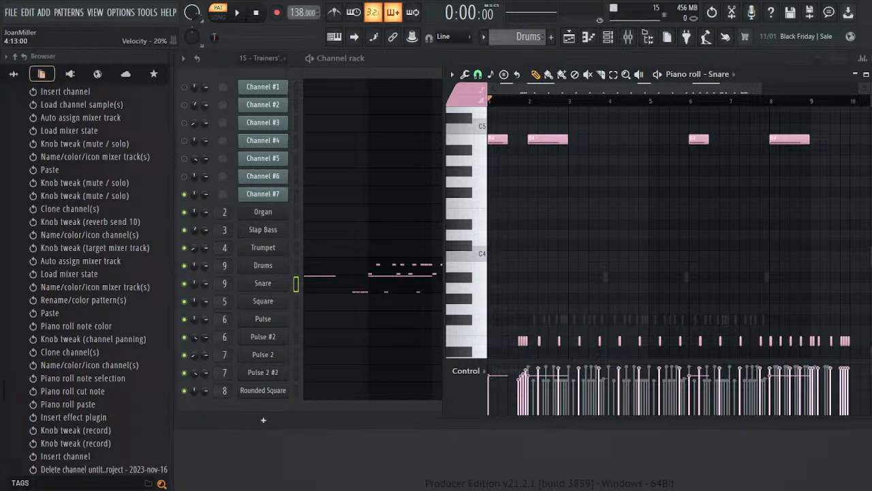
key(space)
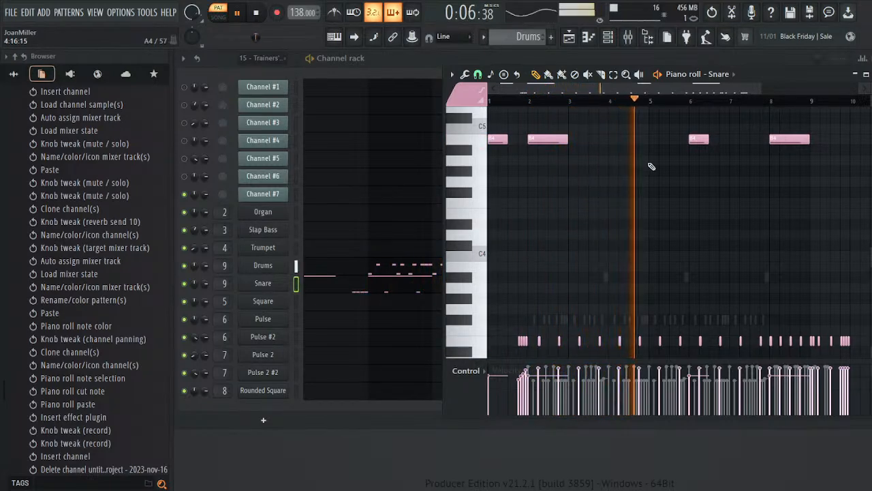
- Close the piano roll, stop the Drums pattern's playback, and open the Playlist
click(866, 74)
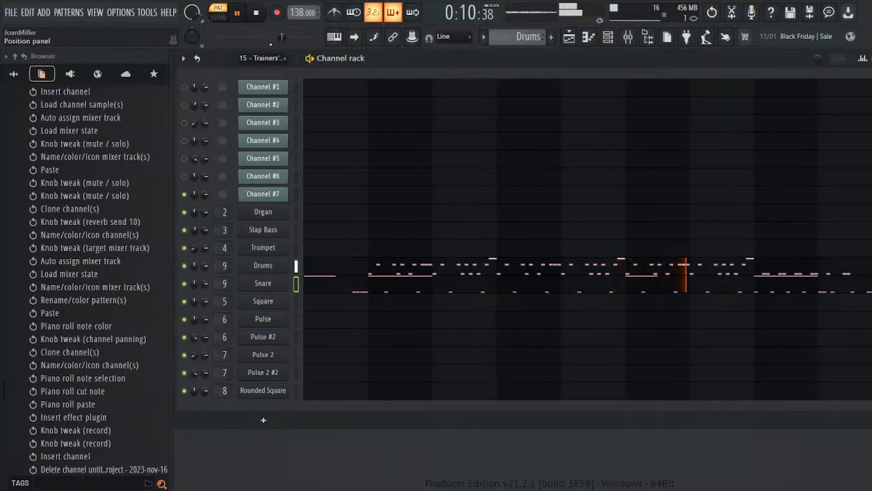
click(266, 17)
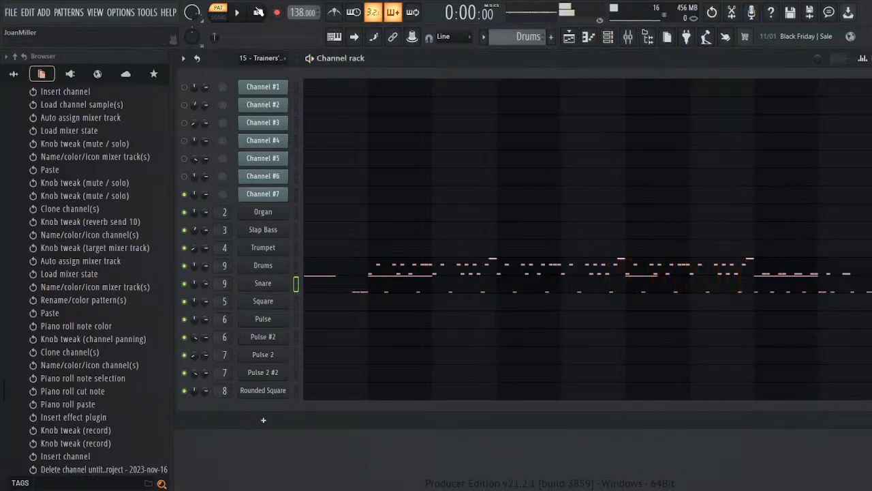
click(571, 45)
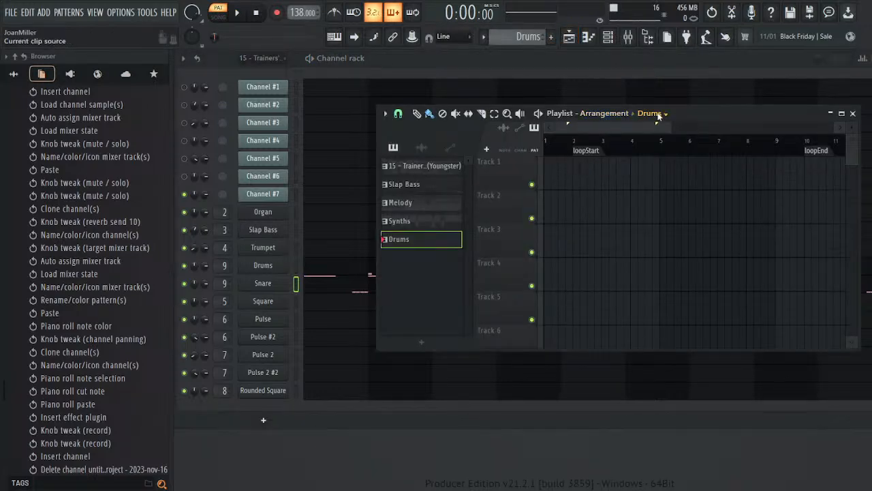
click(674, 141)
click(575, 174)
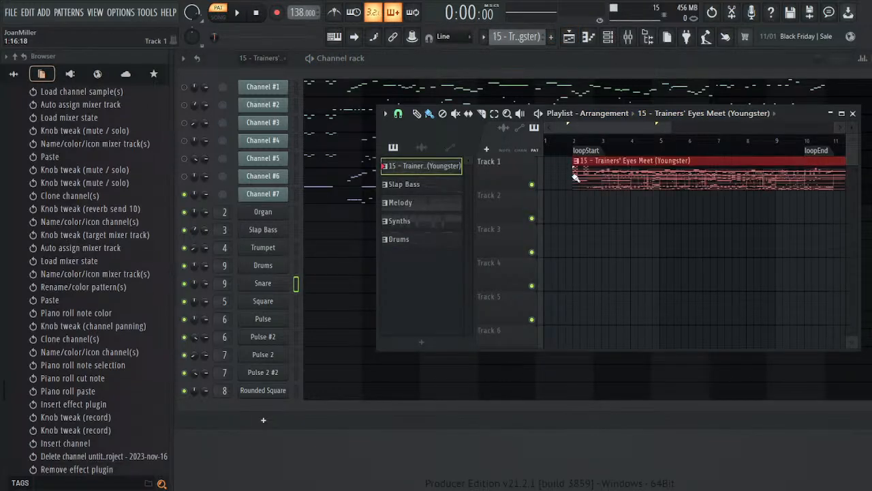
drag(575, 174, 546, 172)
right_click(603, 156)
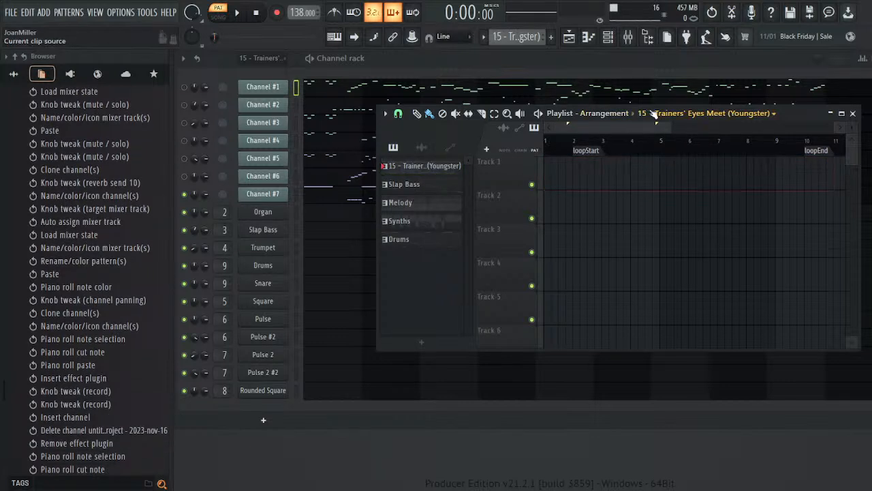
- Place the Slap Bass pattern on Track 3 and the Drums pattern on Track 4, both starting at bar 1
click(660, 151)
click(569, 171)
drag(615, 168, 561, 248)
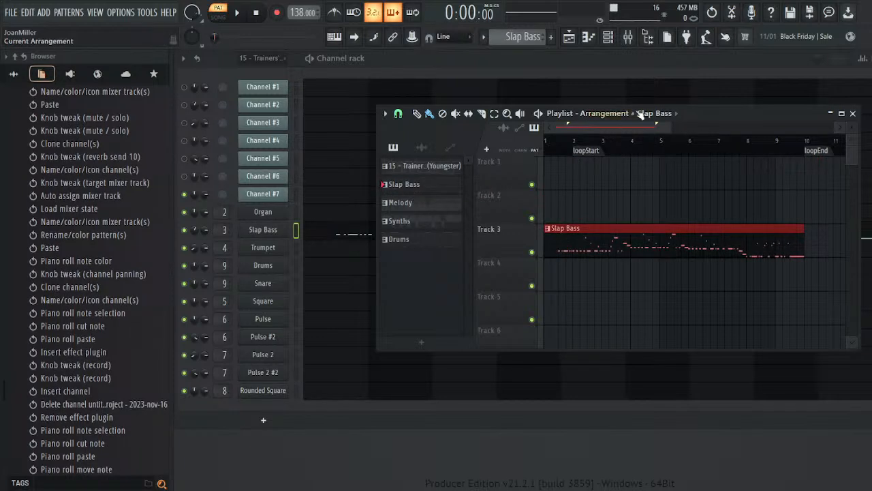
click(663, 186)
click(570, 270)
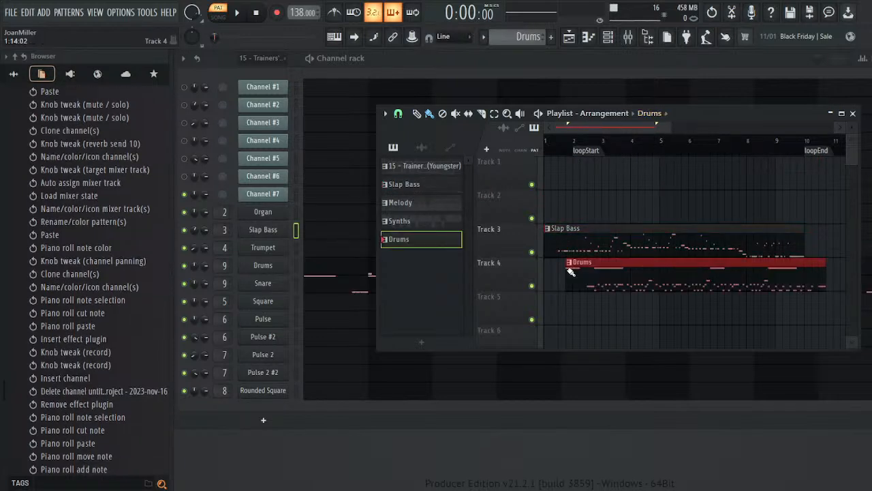
drag(571, 270, 551, 287)
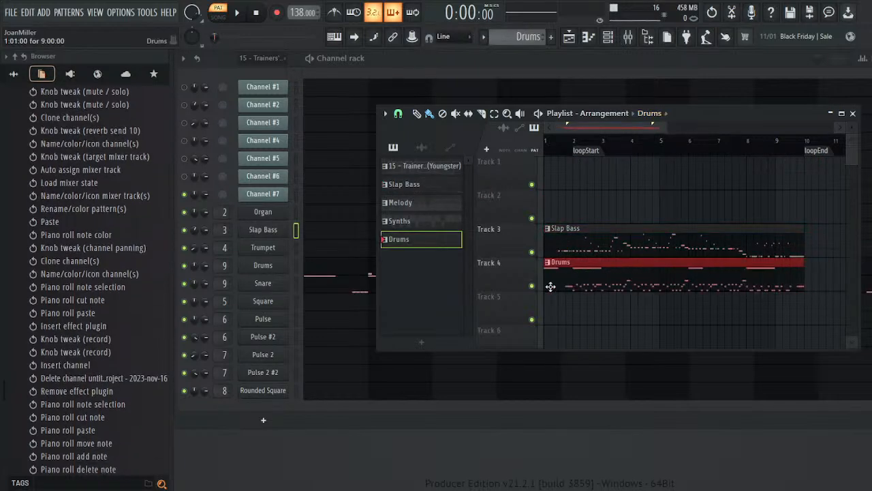
- Place the Synths pattern on Track 2 and the Melody pattern on Track 1, both starting at bar 1
click(689, 168)
click(571, 212)
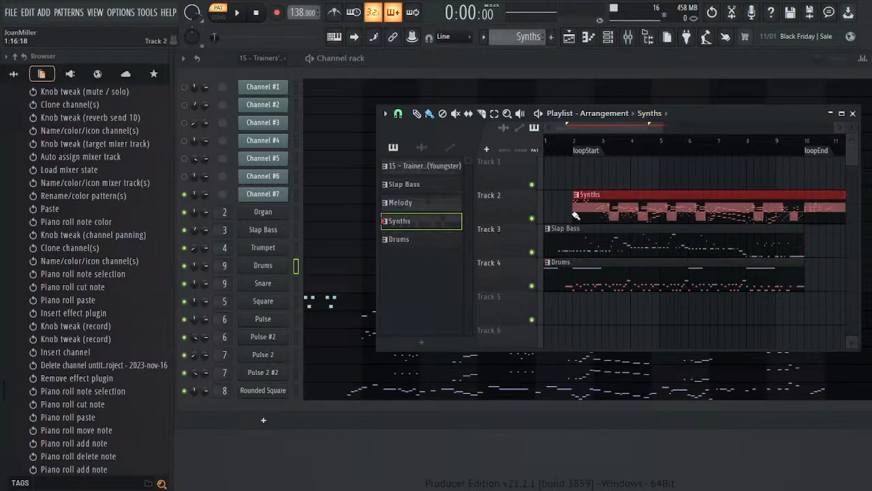
drag(571, 213, 546, 215)
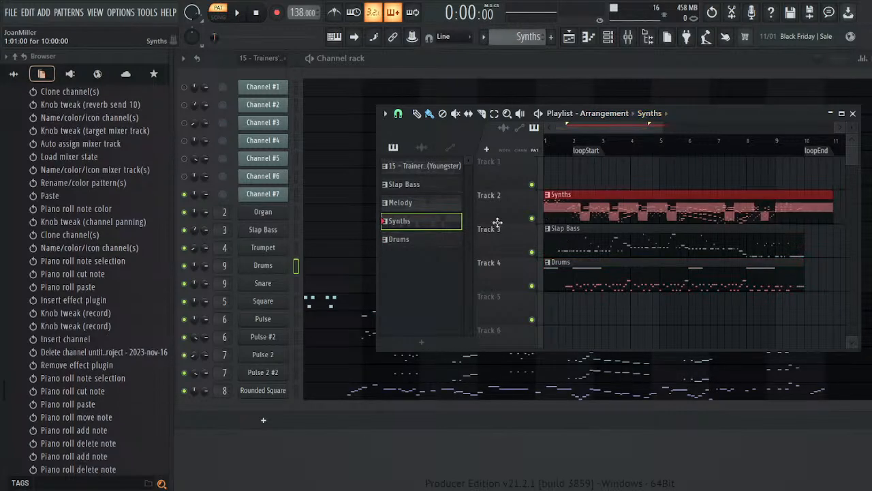
click(660, 148)
click(592, 180)
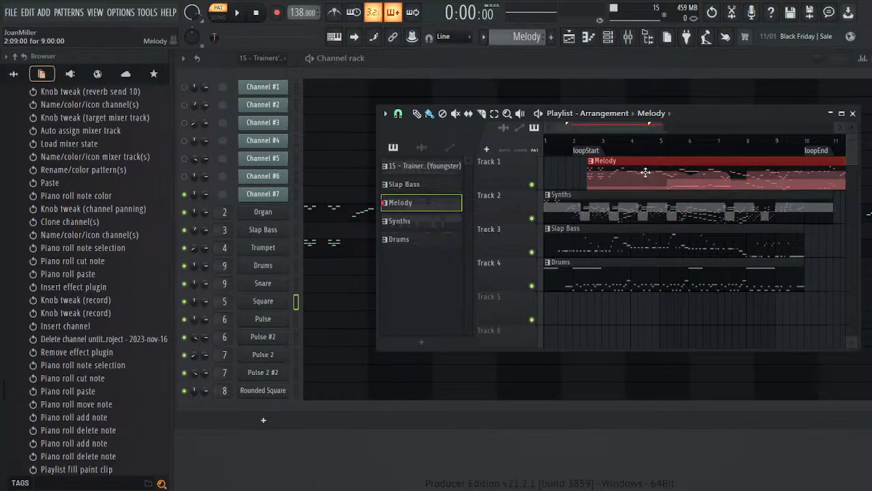
drag(645, 172, 543, 171)
- Play the arrangement in song mode and shorten the Synths clip on Track 2 to end at bar 10
click(233, 22)
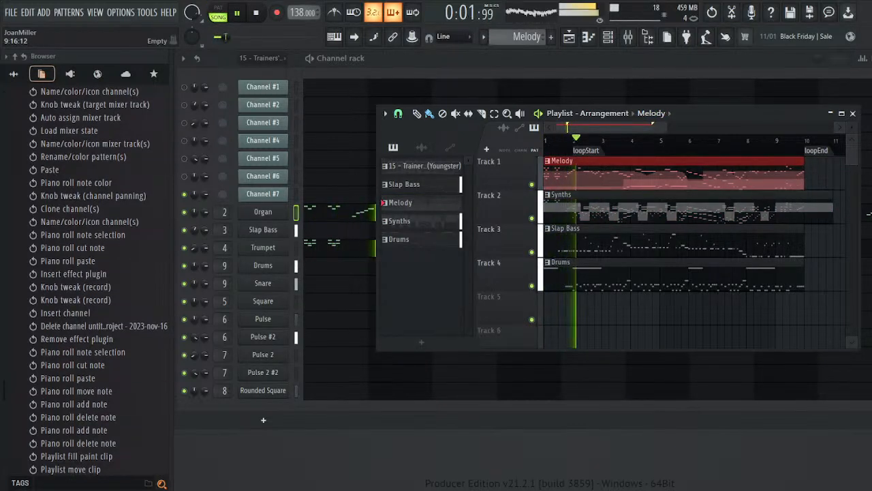
click(853, 114)
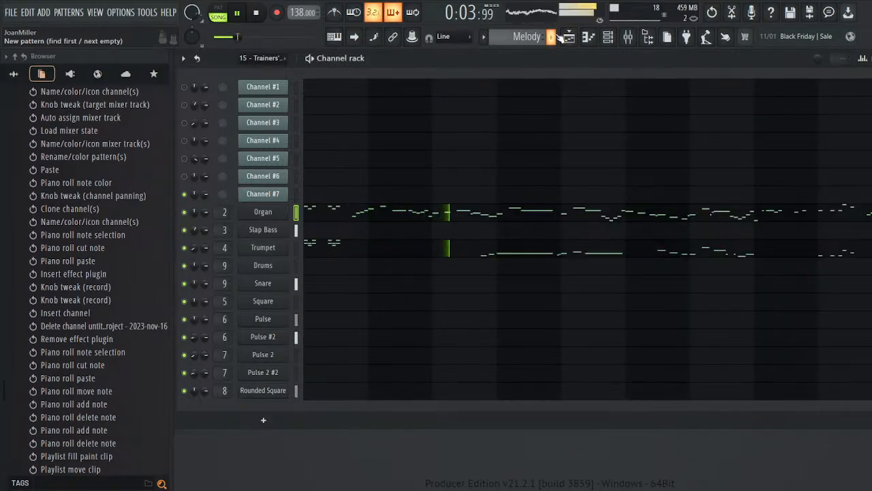
key(F5)
drag(832, 212, 803, 214)
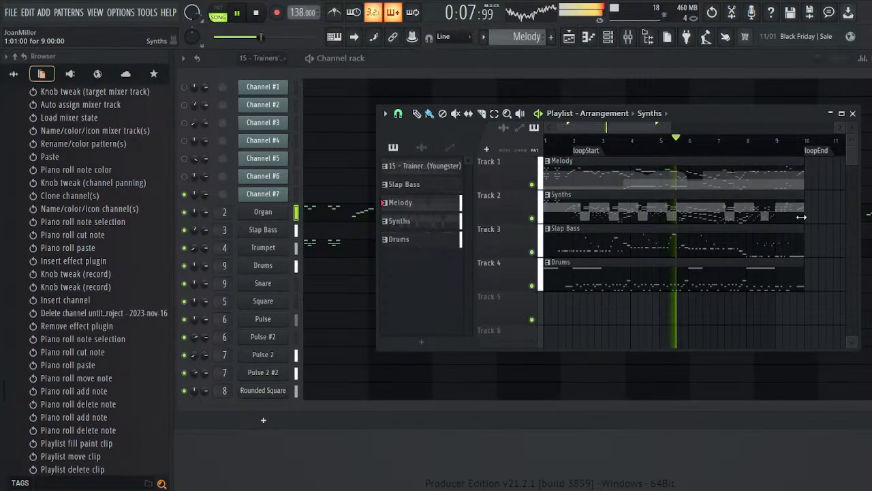
- Stop the playback and slice the clips on Tracks 1 to 4 at bar 2
click(485, 115)
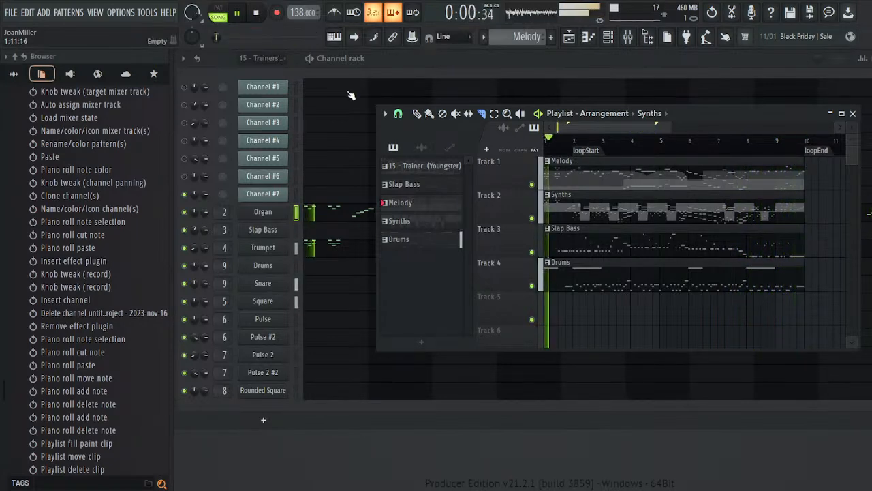
key(space)
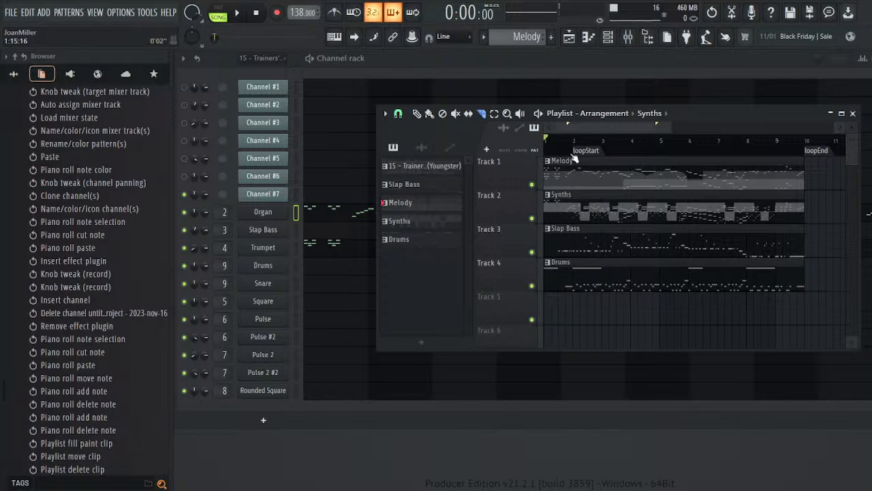
drag(578, 163, 578, 298)
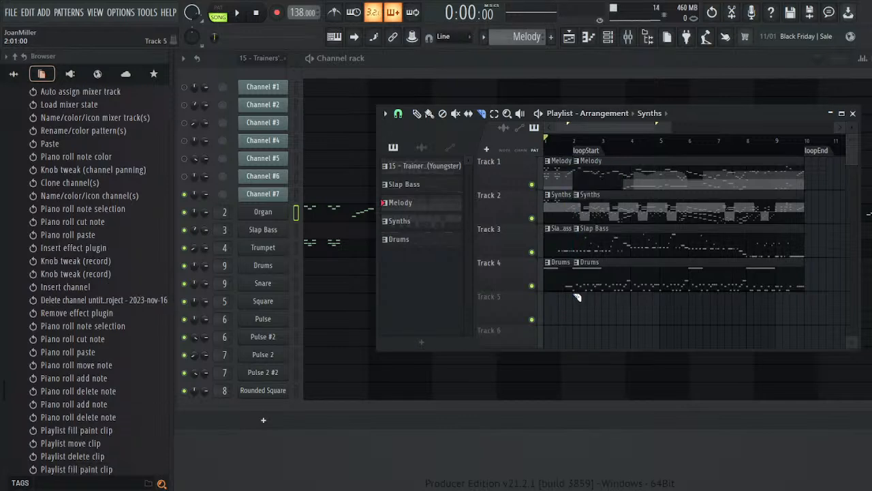
- Select the four clip sections from bar 2 to bar 10 and duplicate them right after, starting at bar 10
click(494, 113)
drag(807, 174, 588, 297)
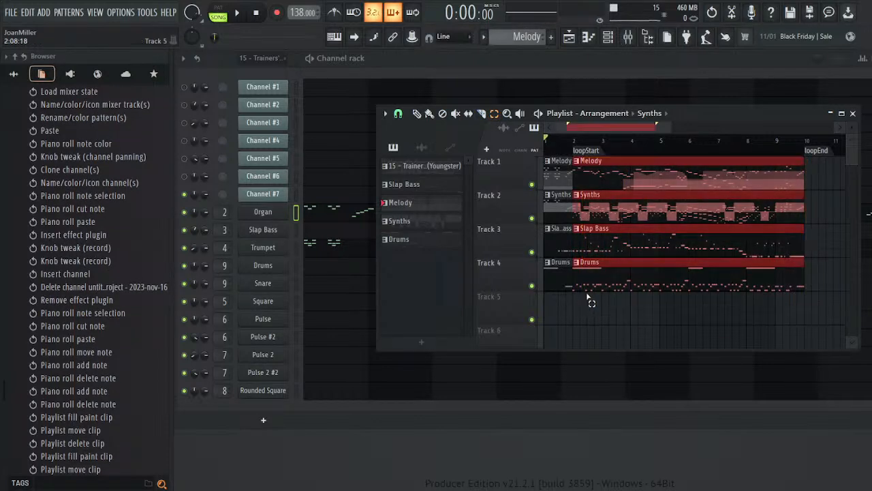
key(ctrl+b)
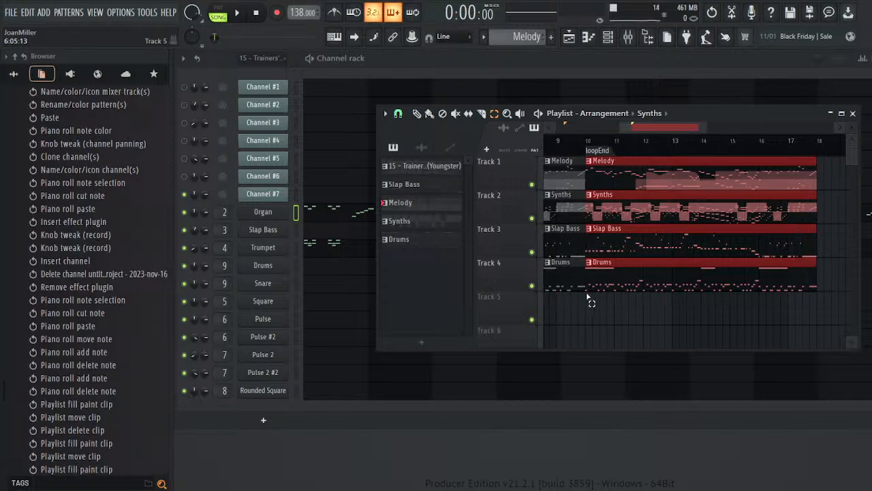
click(647, 322)
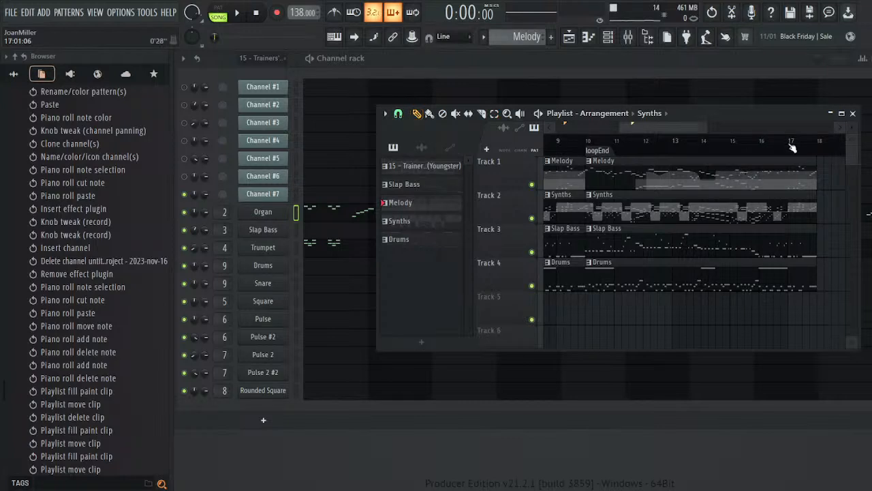
- Close the Playlist and open the Organ channel's Melody notes in the piano roll
drag(817, 168, 725, 196)
double_click(709, 181)
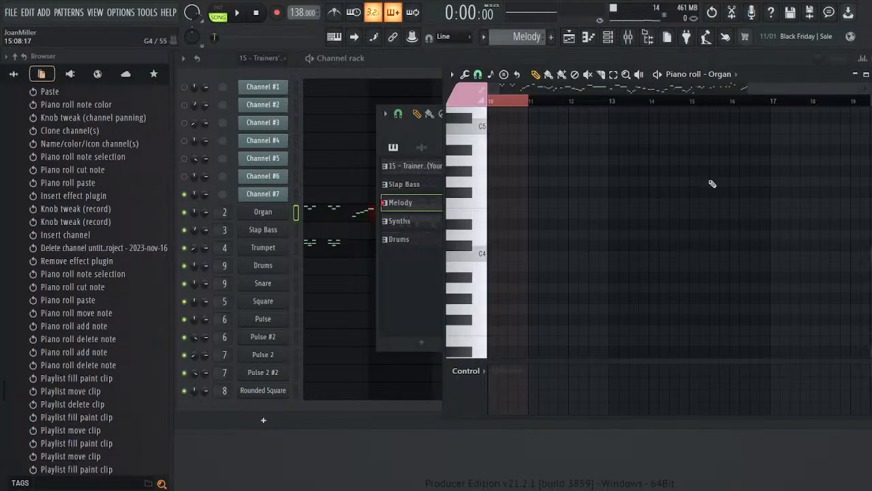
click(866, 74)
click(860, 111)
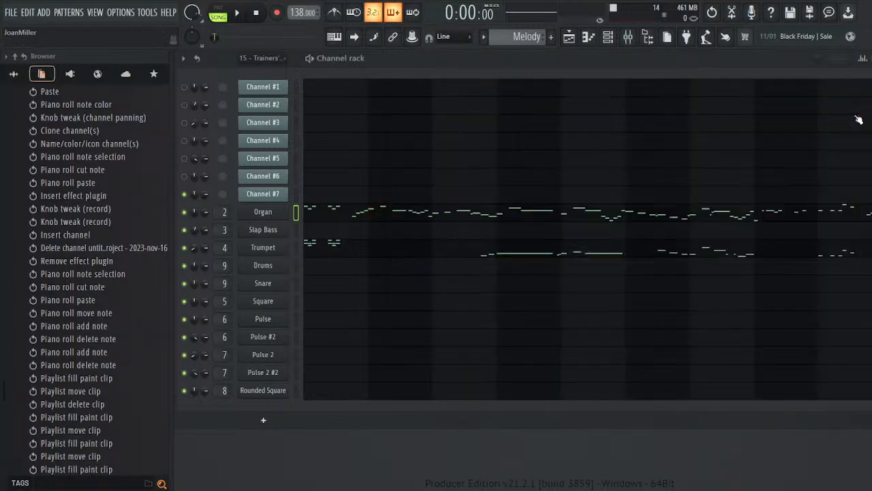
click(862, 211)
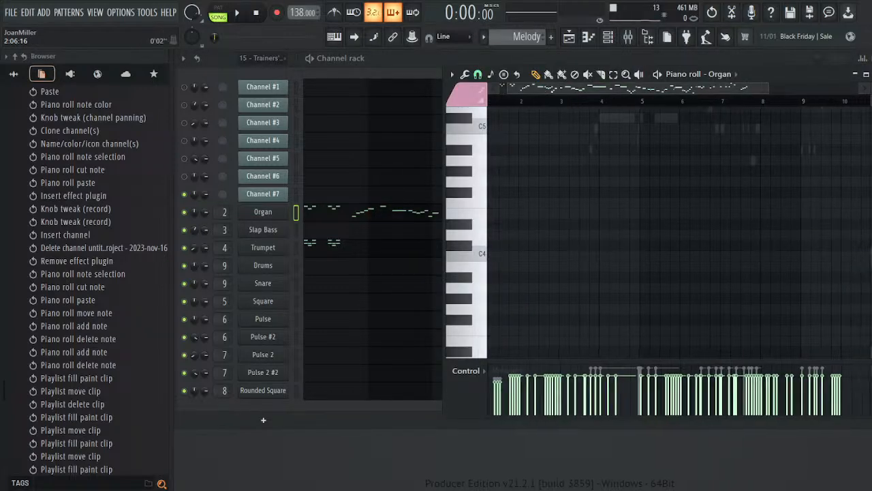
- Add a C7 note at bar 10 of the Organ part and lengthen it to one full bar
scroll(598, 225, down, 8)
scroll(598, 223, up, 12)
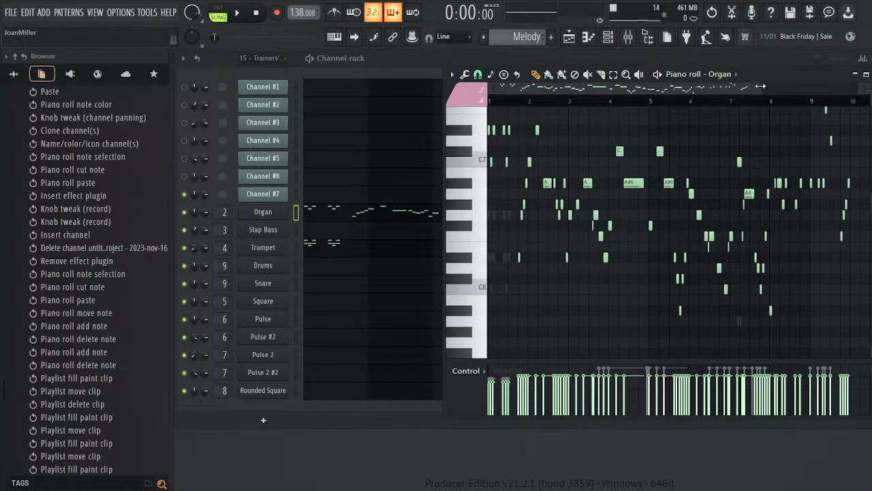
scroll(670, 101, up, 4)
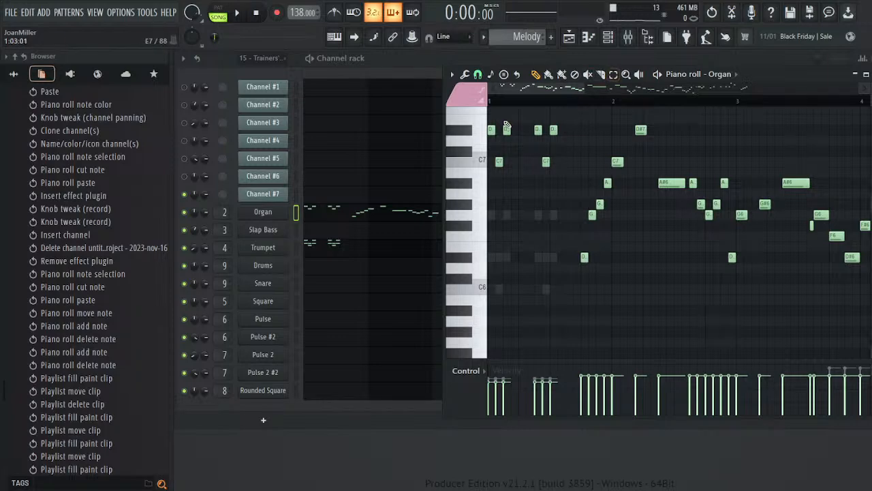
drag(539, 88, 754, 89)
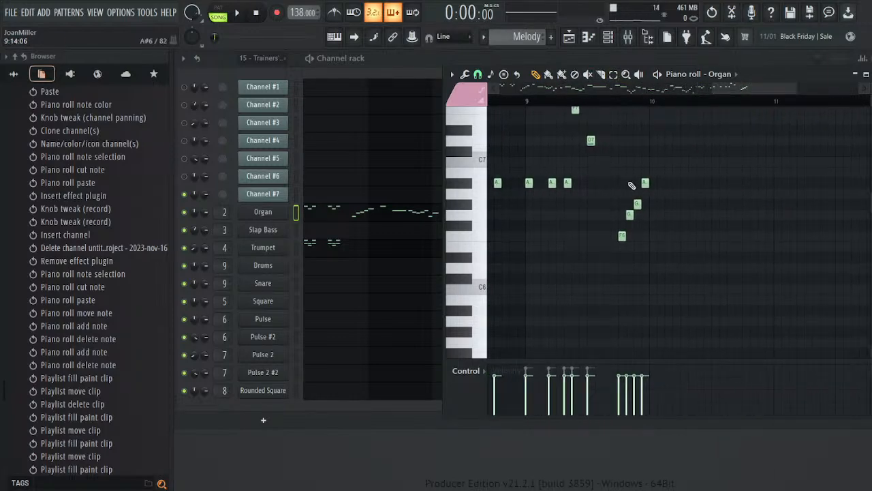
click(652, 163)
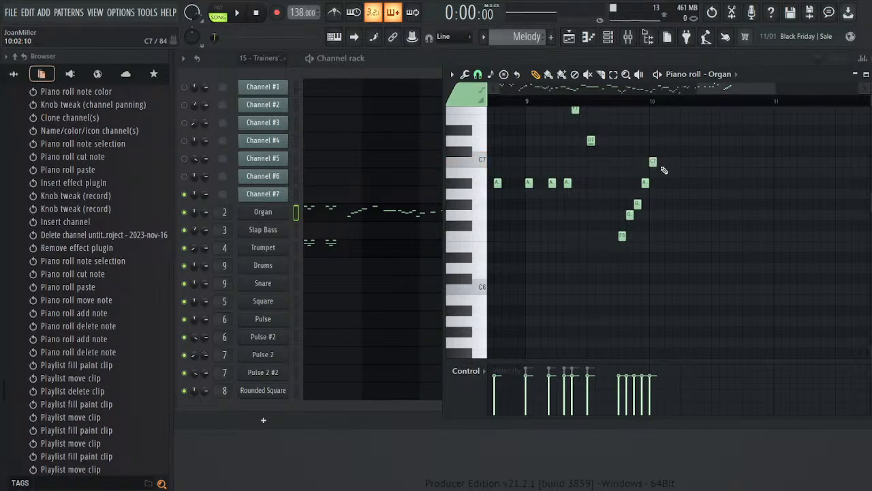
drag(655, 161, 766, 183)
- Switch playback to pattern mode and play the end of the Melody pattern to check the Organ's C7 note
click(623, 102)
key(space)
key(space)
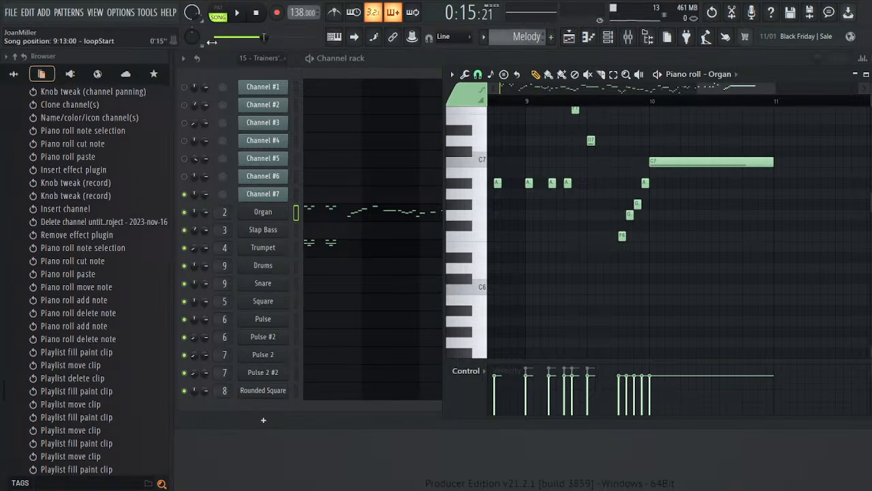
click(218, 13)
drag(616, 89, 613, 90)
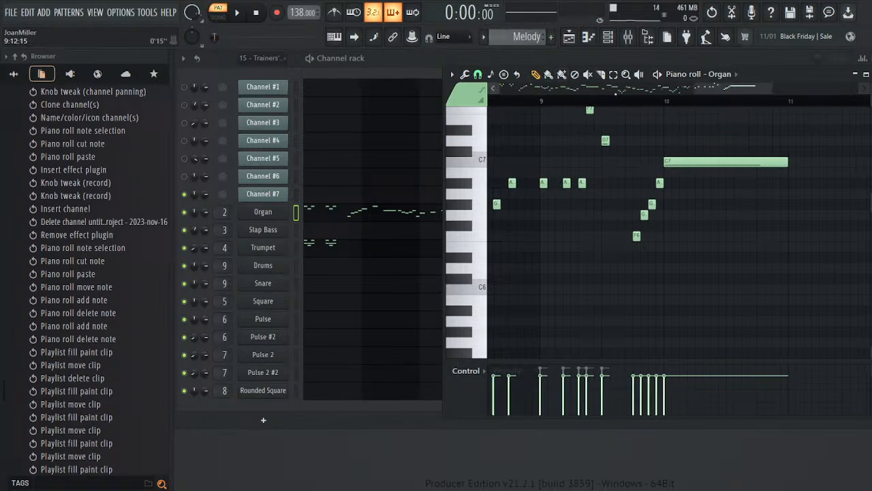
click(642, 104)
key(space)
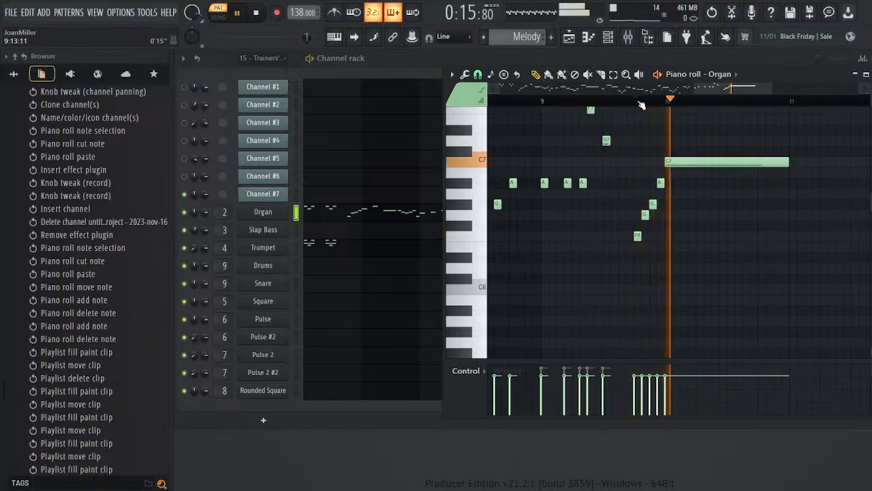
key(space)
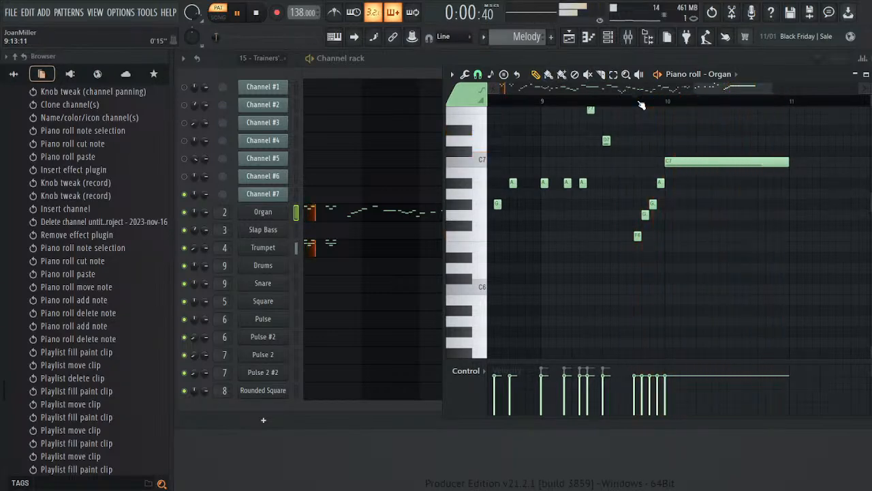
- Switch to the Synths pattern and open the Rounded Square channel's notes in the piano roll
scroll(524, 37, down, 1)
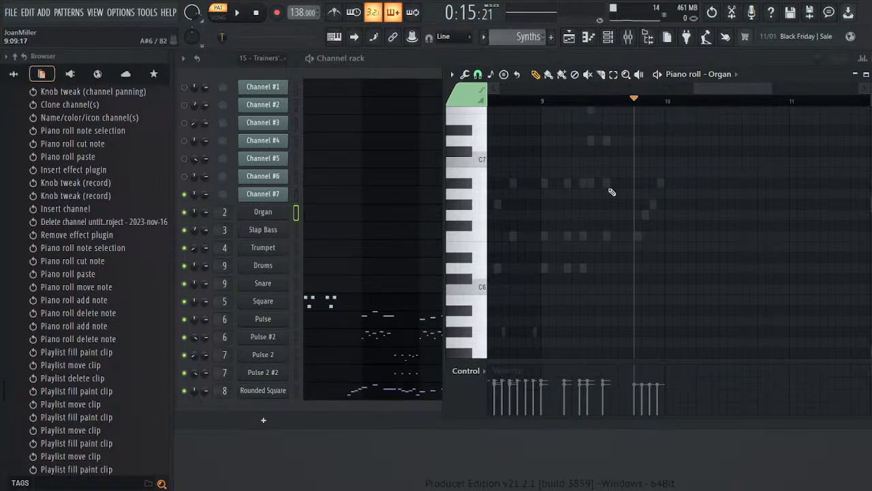
click(866, 75)
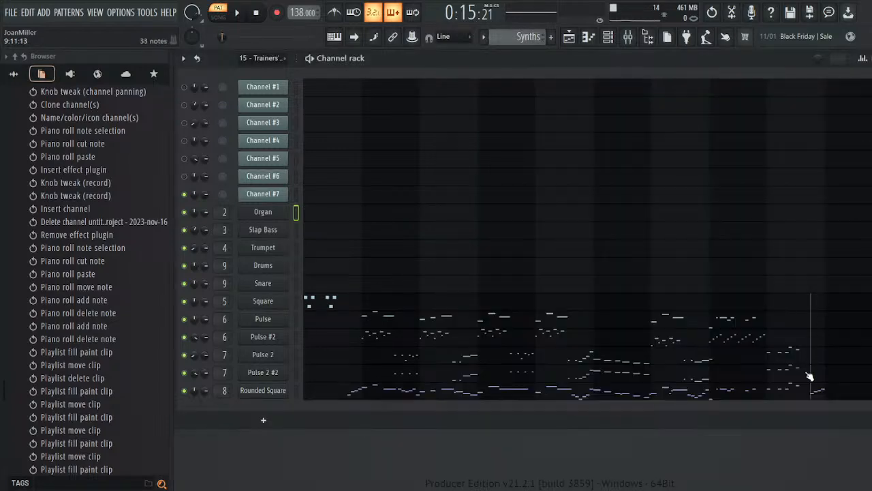
click(825, 397)
- Add a one-bar C7 note at bar 10 of the Rounded Square part and play the pattern's ending
mouse_move(549, 89)
mouse_down()
mouse_move(600, 89)
mouse_move(543, 89)
mouse_move(564, 89)
mouse_up()
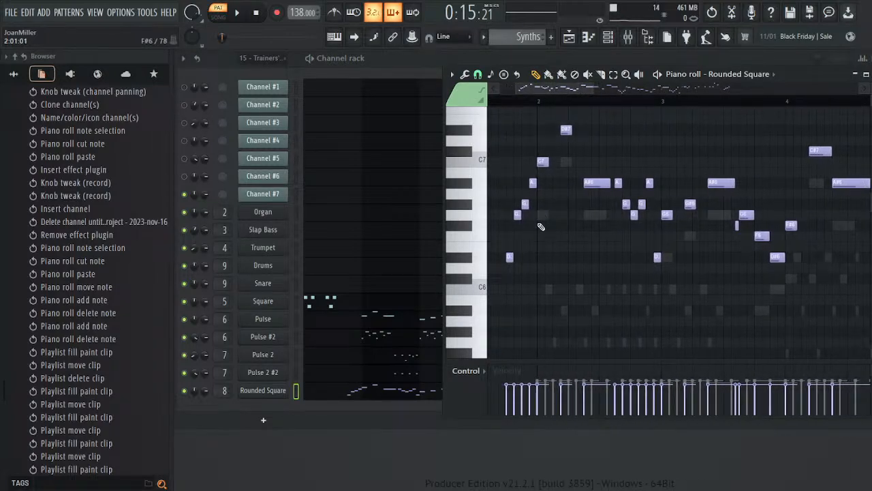
scroll(551, 293, down, 4)
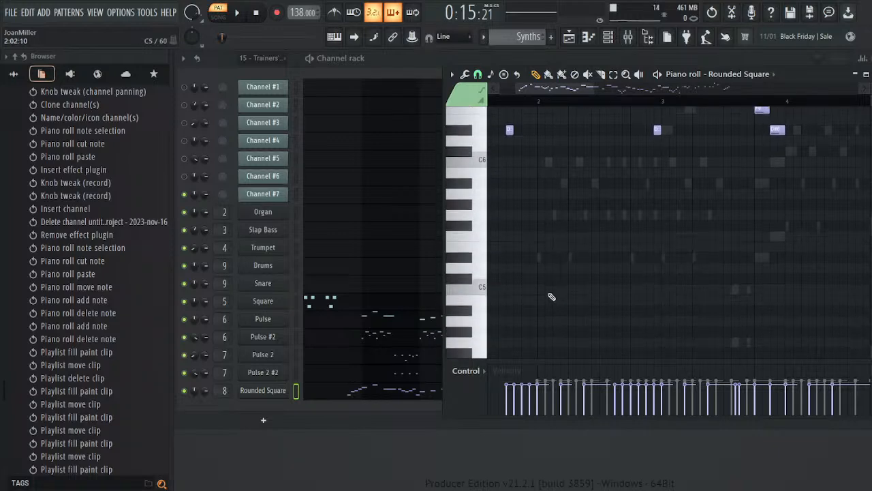
scroll(551, 298, up, 1)
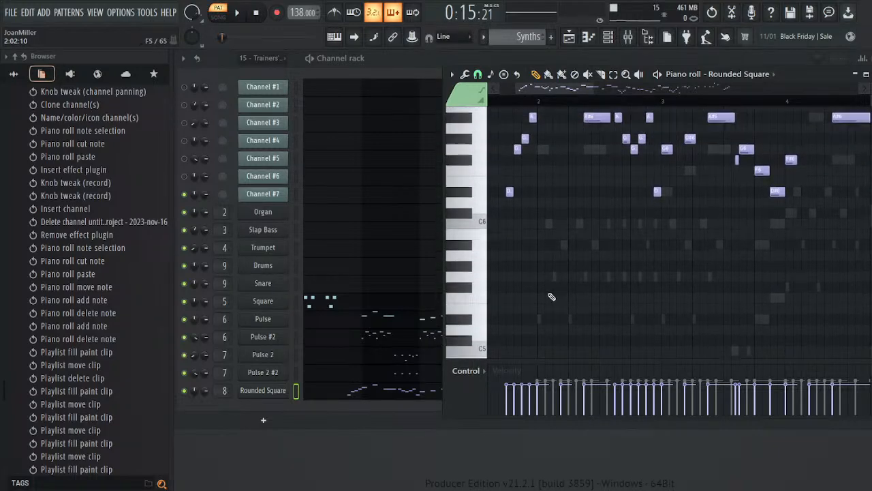
scroll(546, 256, up, 4)
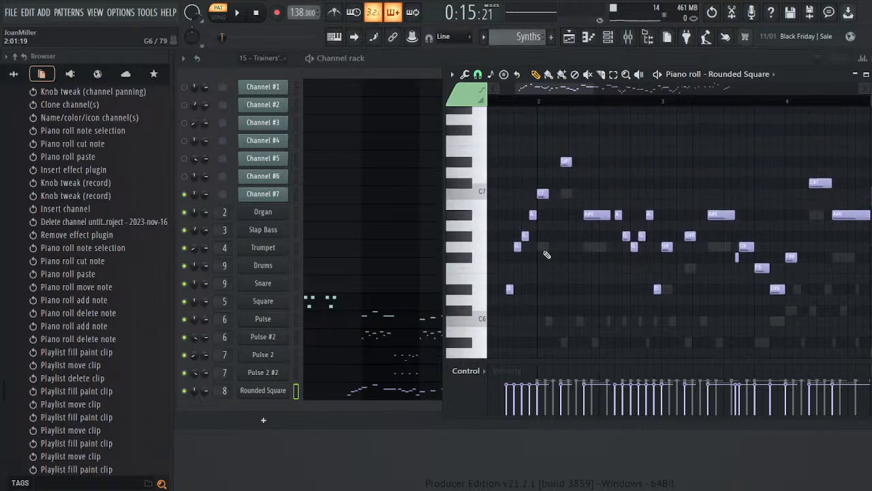
scroll(603, 205, right, 10)
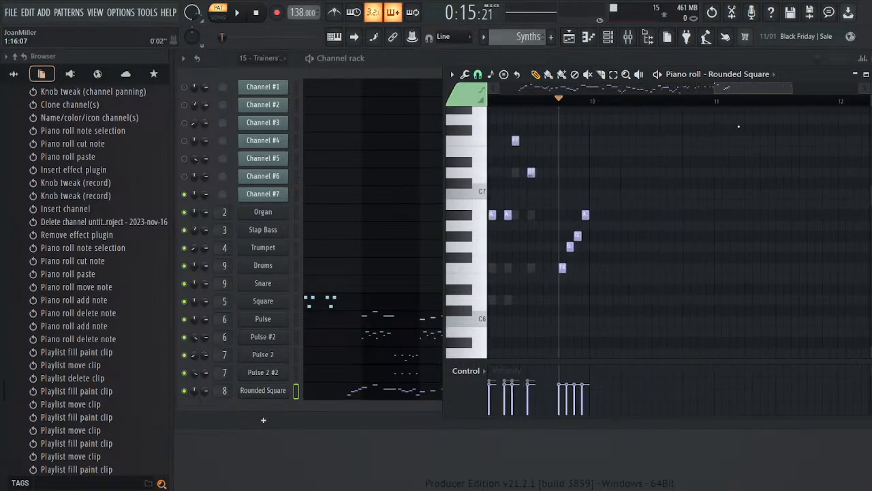
click(576, 197)
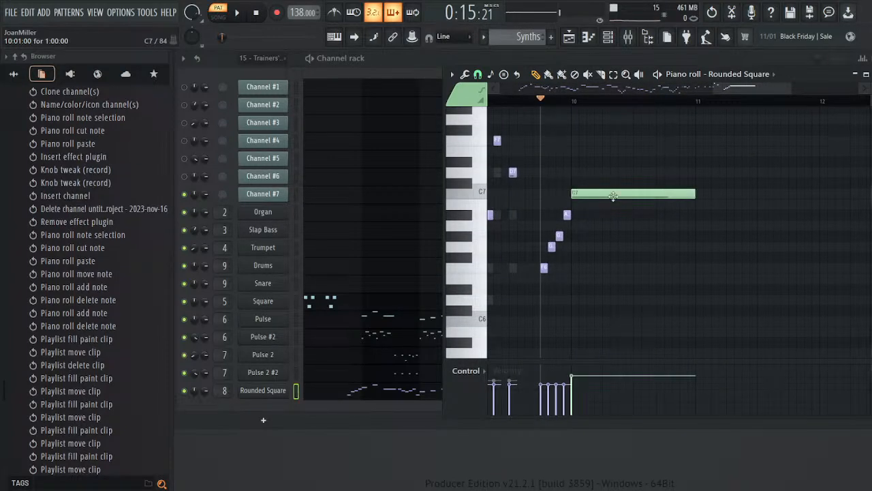
key(space)
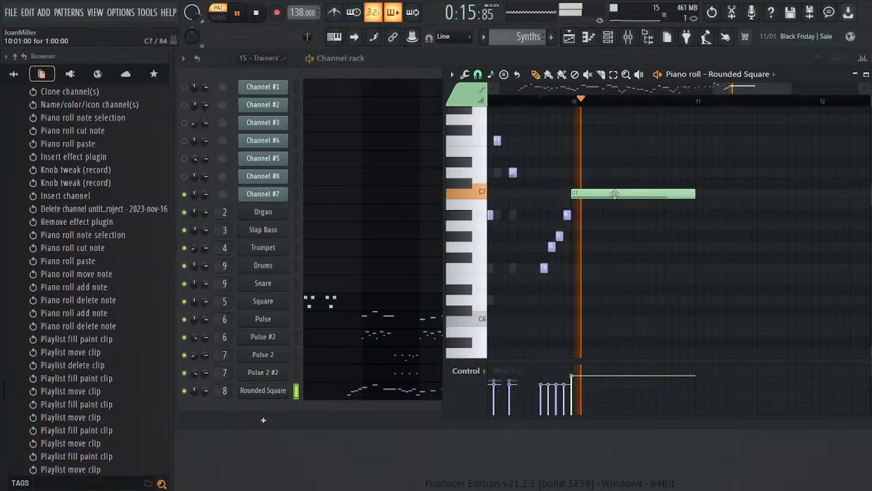
key(space)
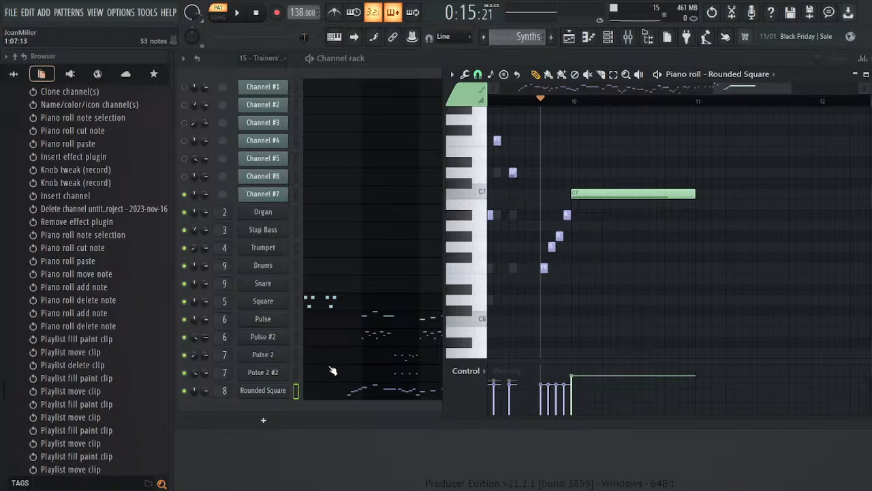
- Open the Pulse #2 notes, add a D#5 note at bar 10, and stretch it to almost one bar
click(362, 341)
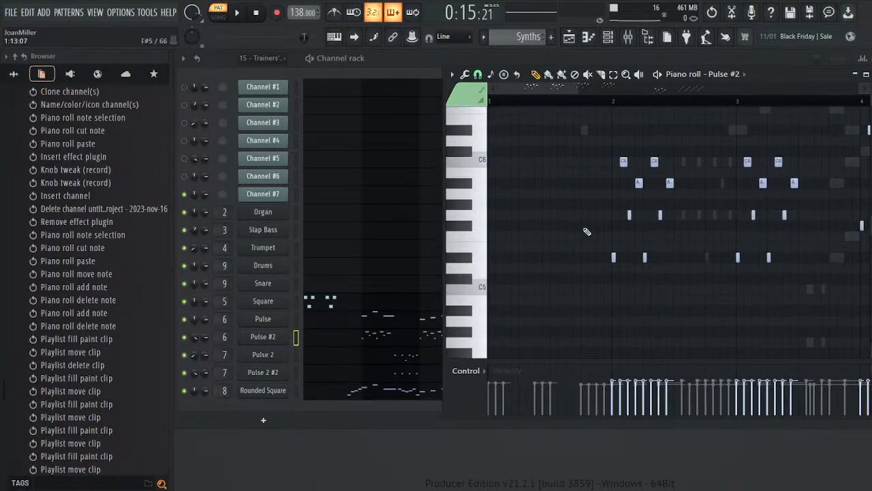
click(613, 257)
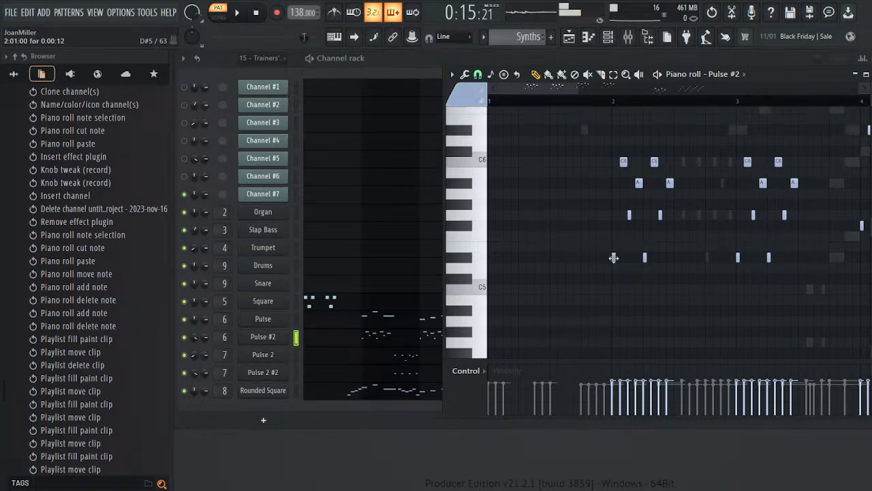
drag(543, 92, 745, 80)
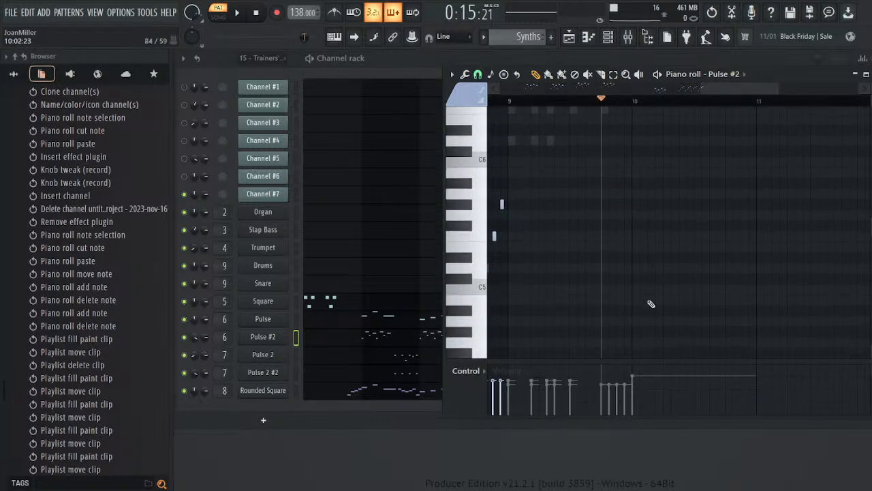
click(637, 258)
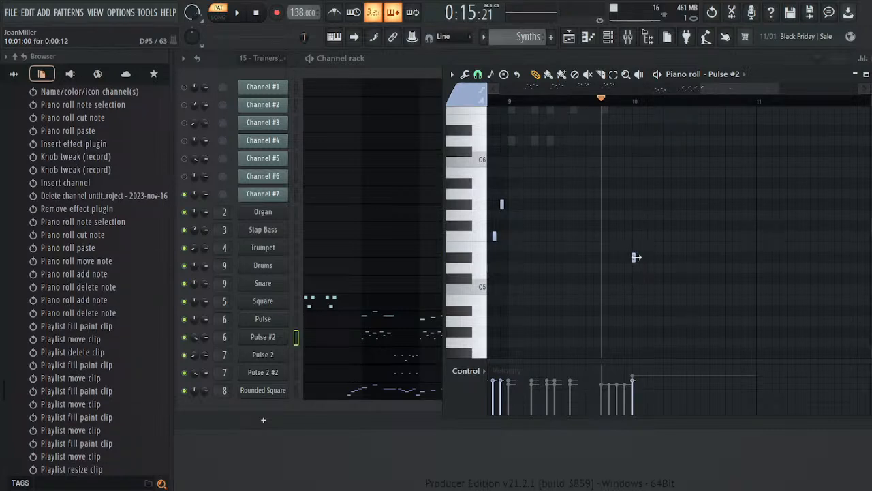
drag(635, 256, 760, 274)
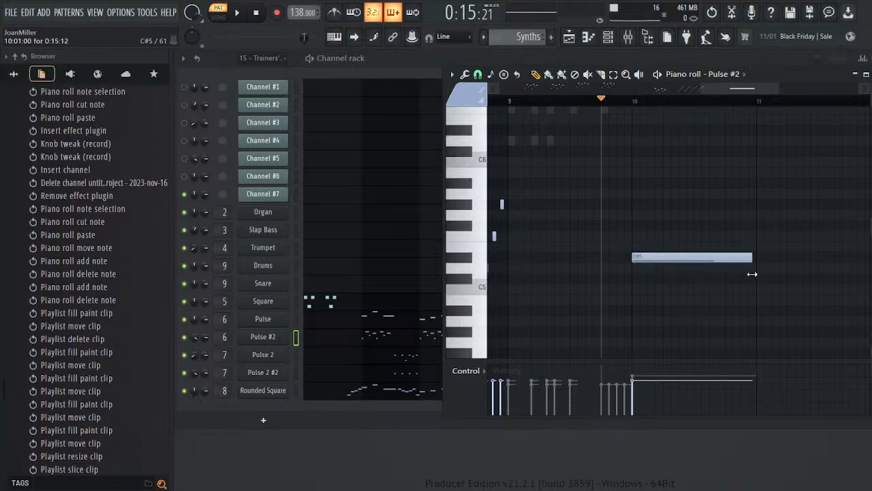
- Shorten the Pulse #2 D#5 note at bar 10 to nearly half a bar, playing the ending before and after
key(space)
key(space)
drag(754, 256, 691, 264)
key(space)
key(space)
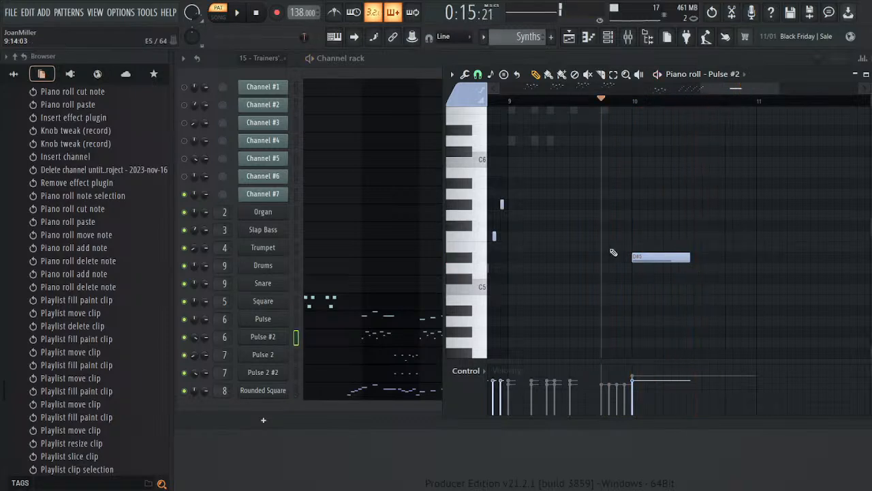
- Add a G6 note of length 0:07:12 at bar 10 of the Pulse part and play the ending to check it
click(344, 320)
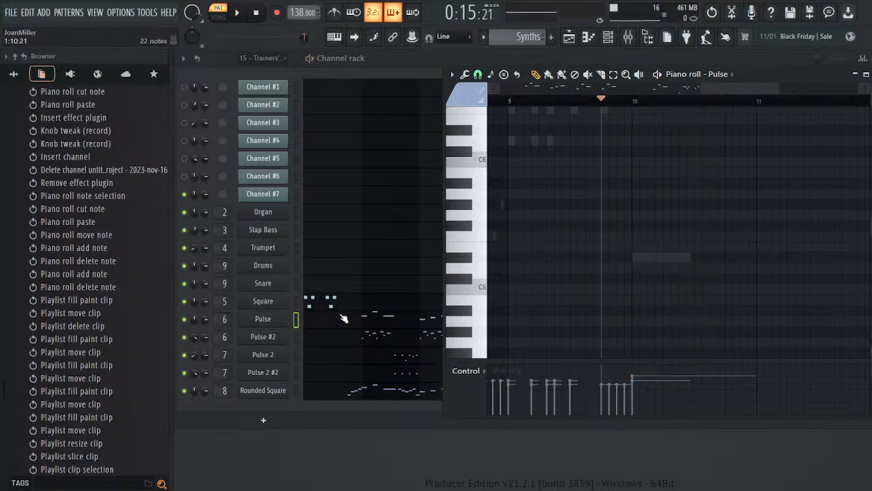
scroll(632, 181, up, 4)
mouse_move(728, 90)
mouse_down()
mouse_move(527, 126)
mouse_move(741, 136)
mouse_up()
click(597, 215)
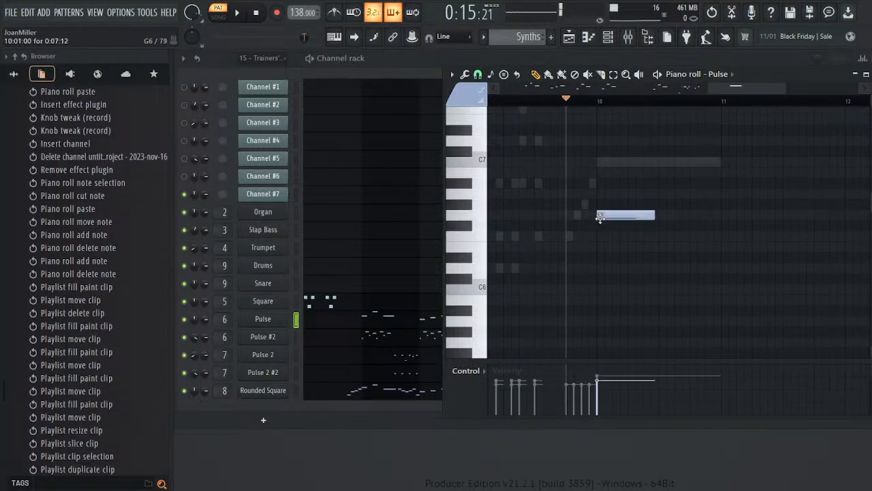
key(space)
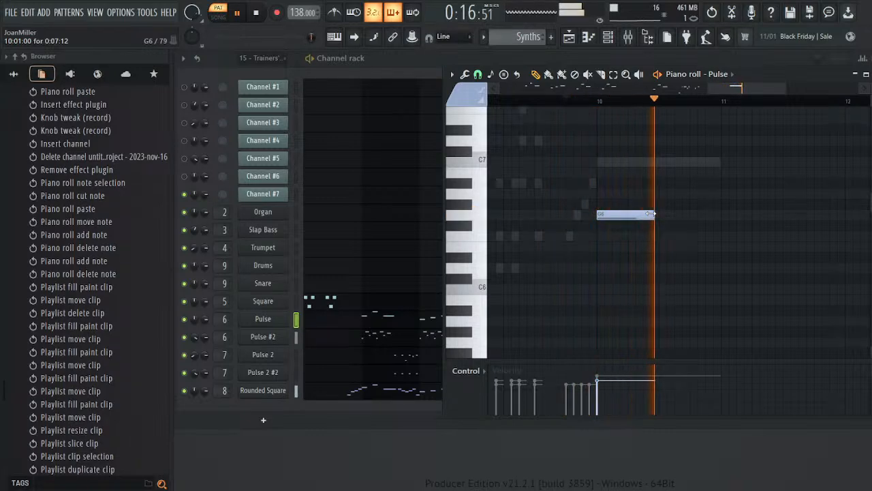
key(space)
key(space)
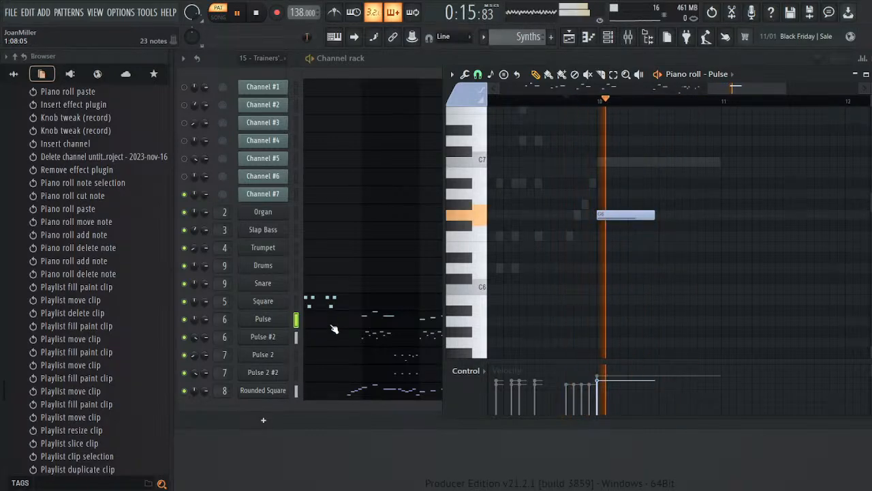
key(space)
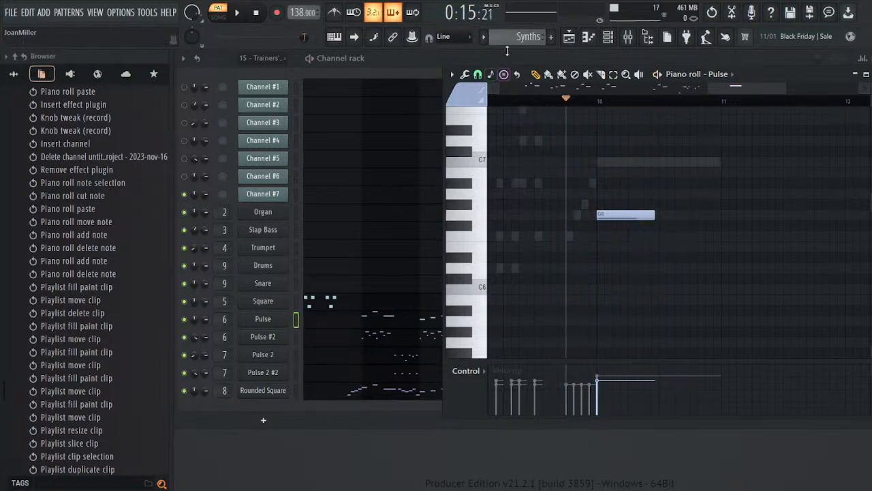
- Switch to the Drums pattern and open the Snare notes to examine the hits around bars 2 and 9
scroll(524, 33, up, 1)
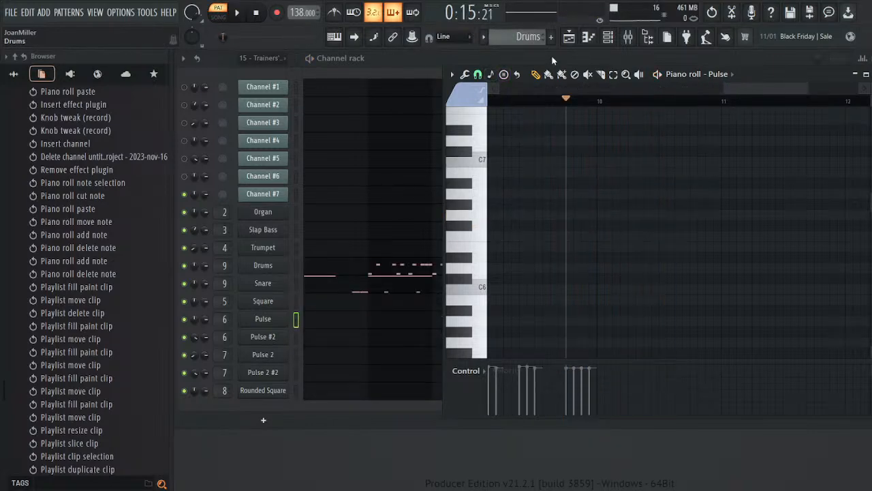
drag(755, 88, 738, 88)
scroll(762, 257, down, 10)
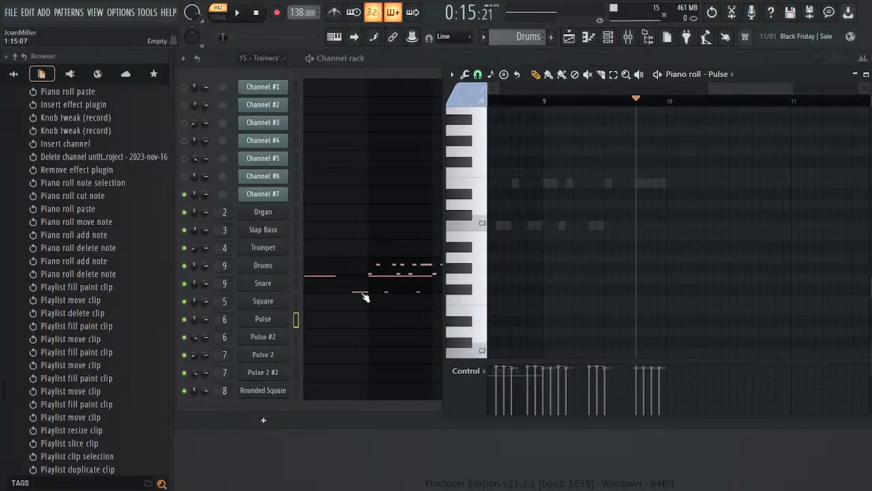
click(323, 283)
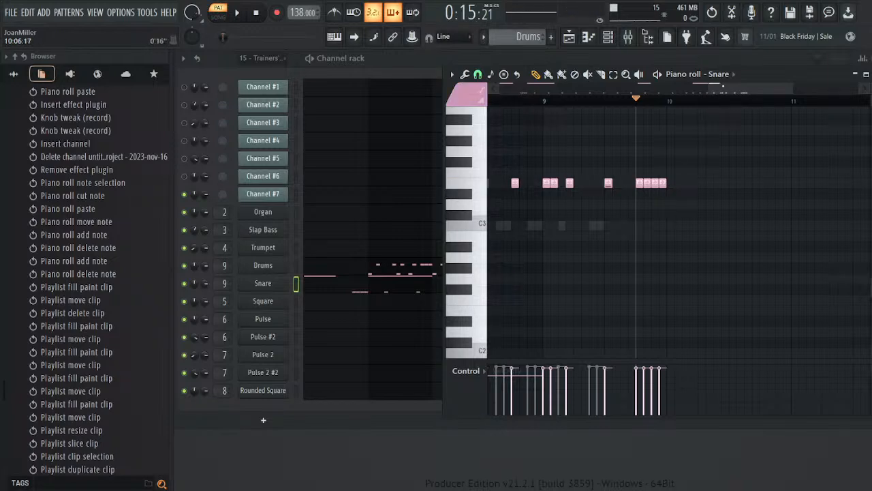
scroll(565, 200, left, 10)
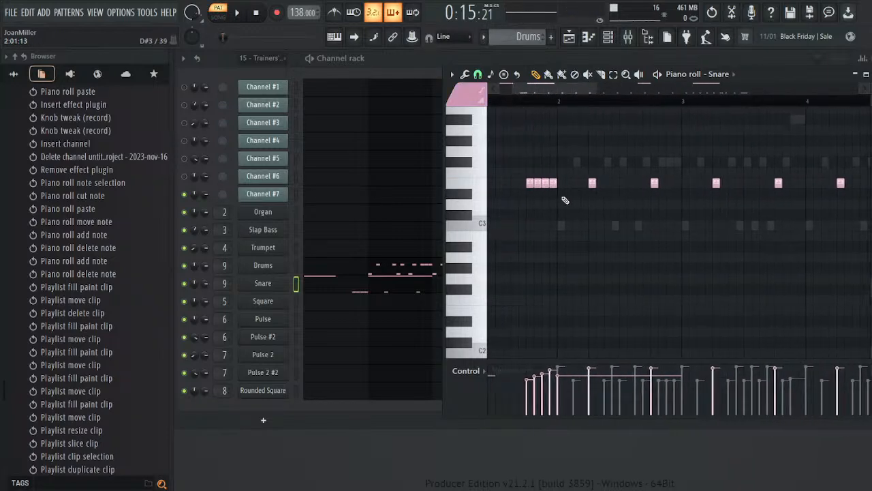
- Open the Drums channel's notes and add a short C3 note at the start of bar 10
click(347, 270)
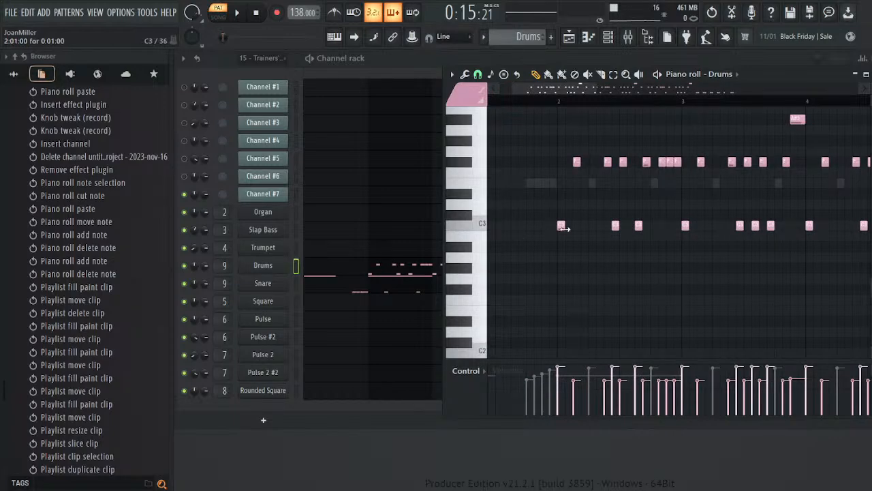
scroll(673, 225, right, 10)
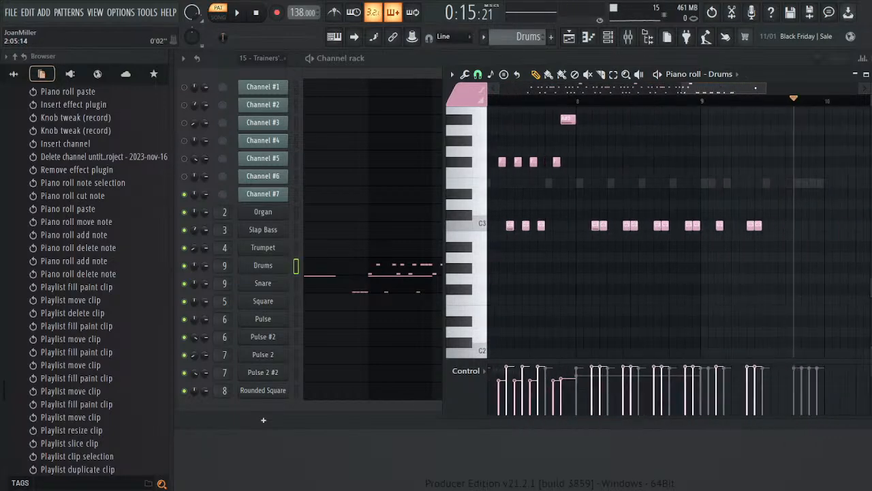
click(696, 225)
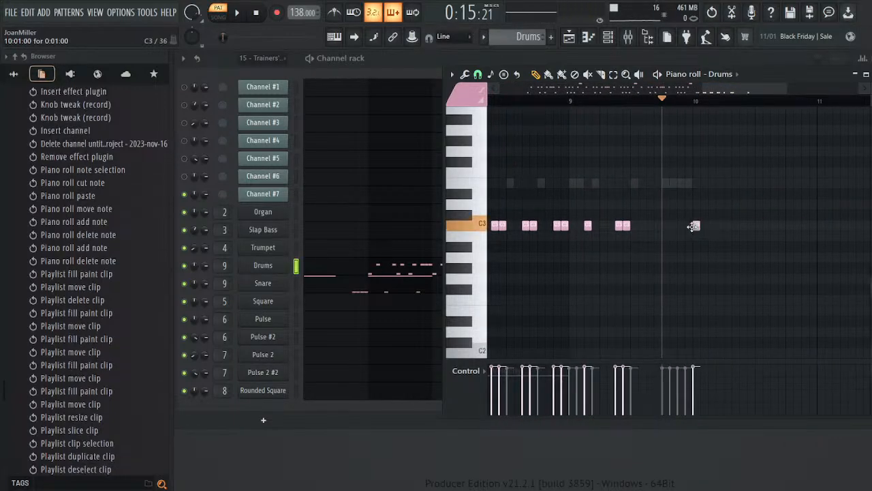
- Return to the Snare notes, add a B4 note at bar 10, and lengthen it to one bar
click(315, 289)
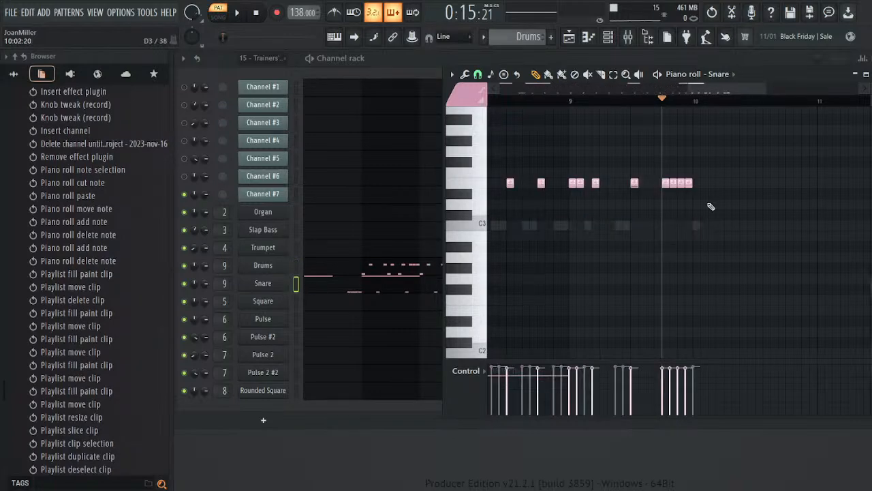
click(696, 140)
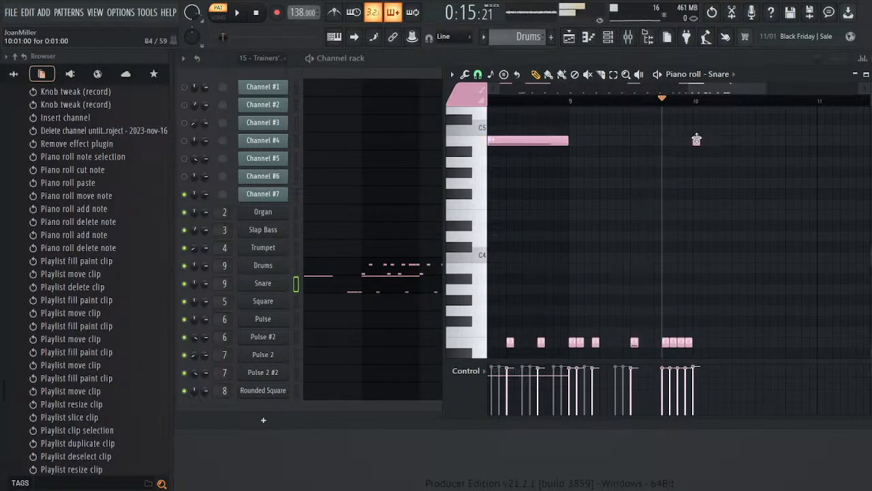
drag(699, 142, 758, 160)
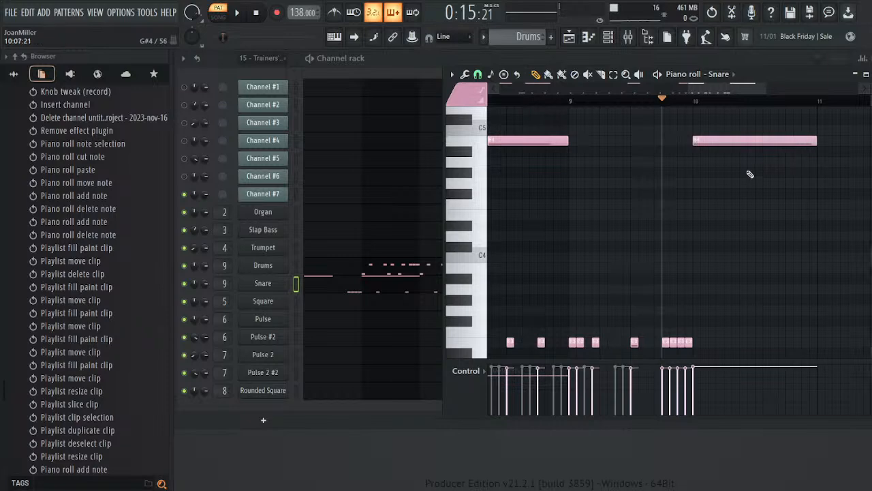
- Replace the Snare's B4 note at bar 10 with one matching the earlier long B4 note, and play the ending
right_click(756, 140)
click(538, 137)
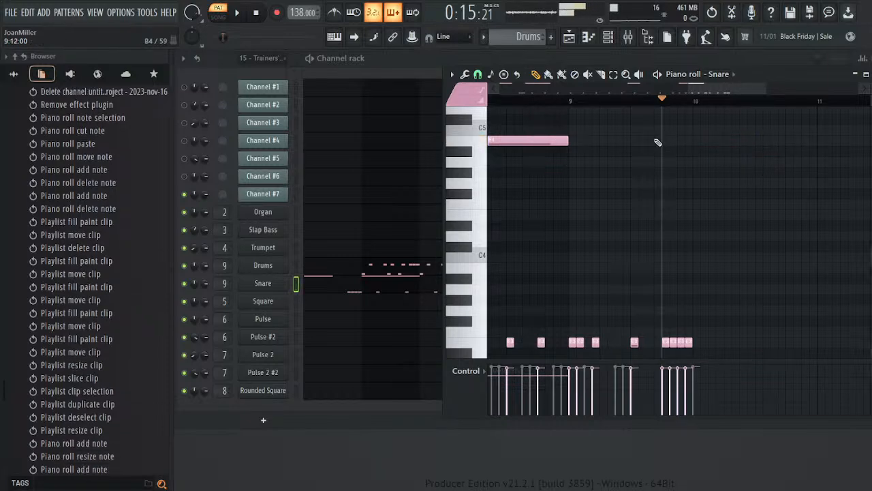
click(694, 142)
key(space)
key(space)
- Open the Playlist and play the end of the arrangement around bar 18 in song mode
click(577, 40)
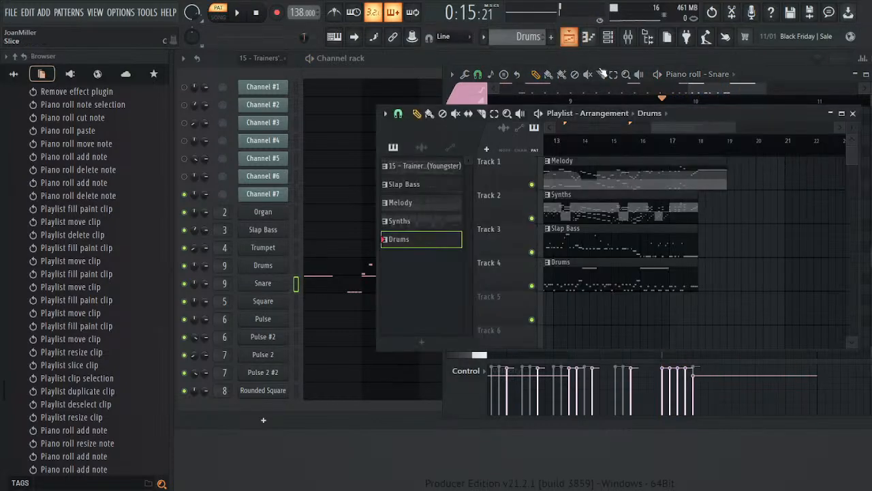
key(space)
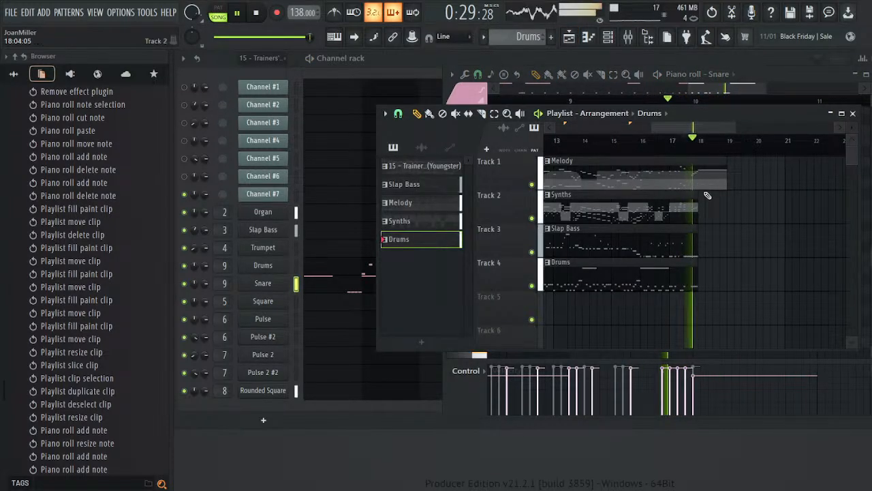
key(space)
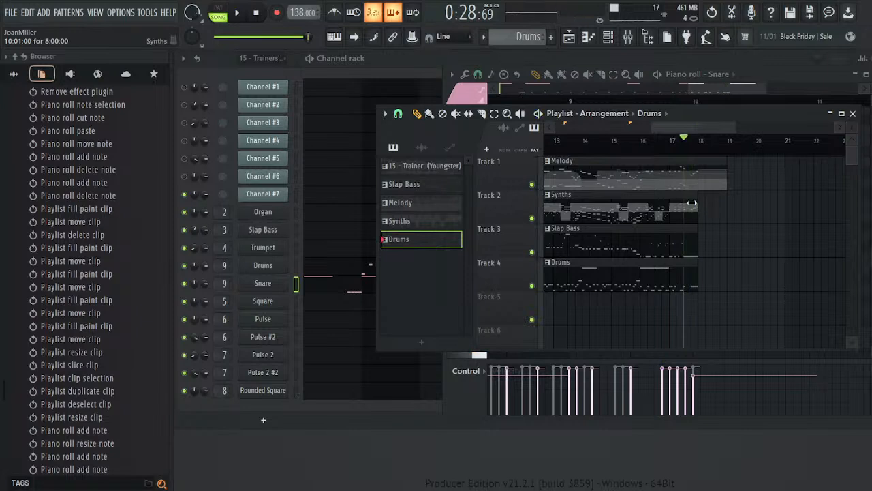
- Extend the last Synths, Slap Bass and Drums clips to bar 19 and the last Melody clip to bar 20
drag(698, 217, 719, 216)
drag(698, 253, 732, 257)
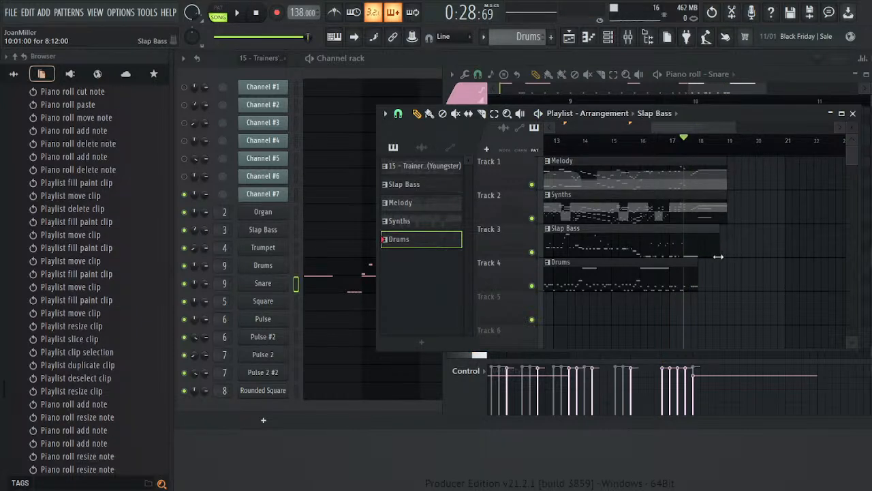
drag(698, 283, 726, 283)
drag(726, 251, 736, 271)
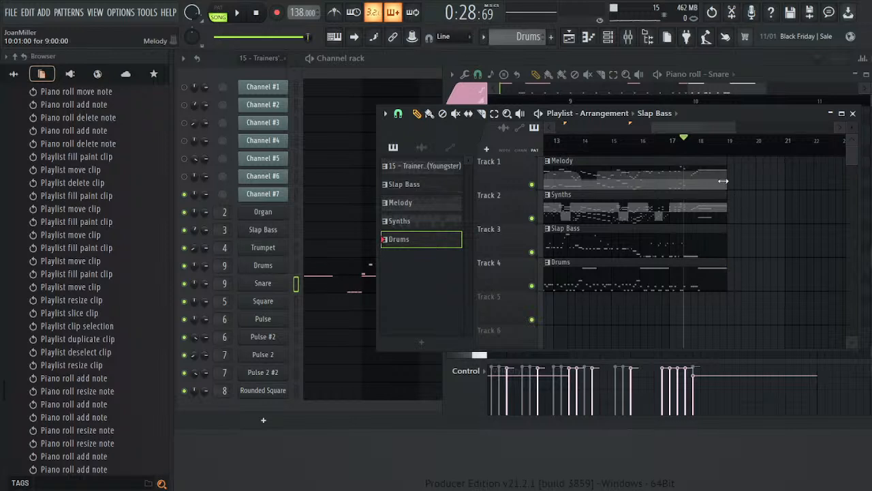
drag(723, 181, 741, 191)
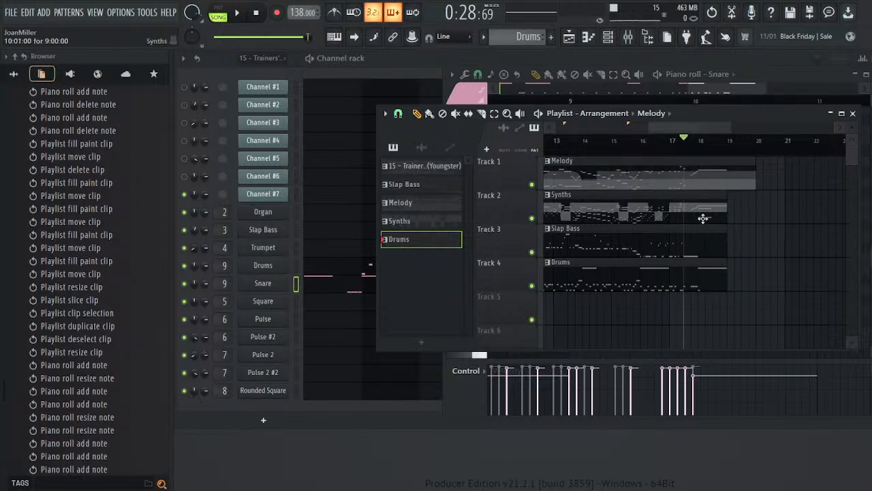
- Open the Slap Bass notes and add a one-bar D#3 note at bar 10, matching the existing green notes
click(709, 243)
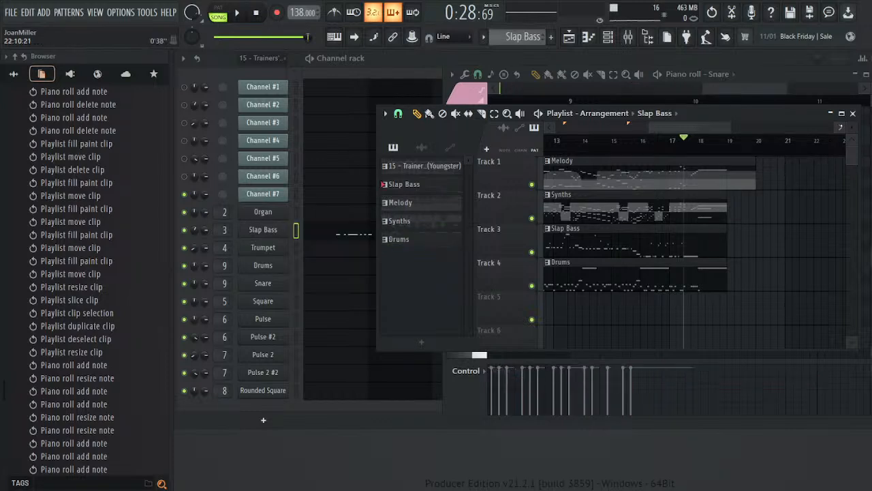
click(852, 113)
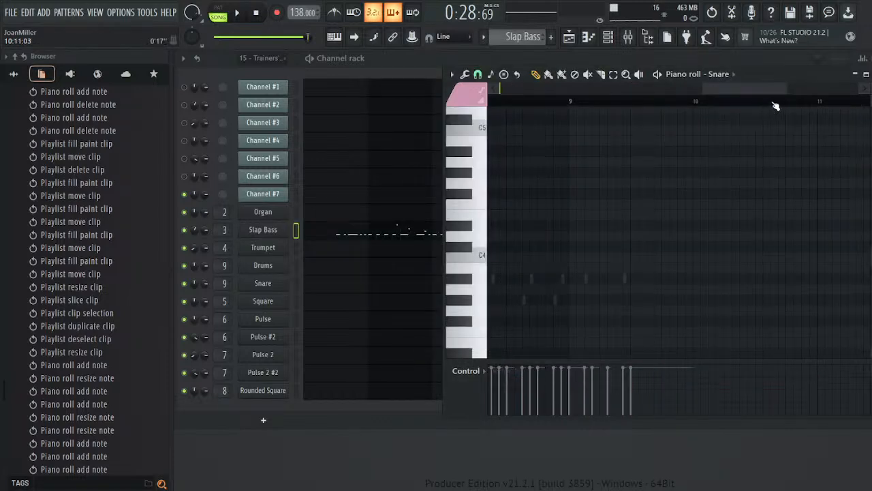
drag(772, 85, 569, 86)
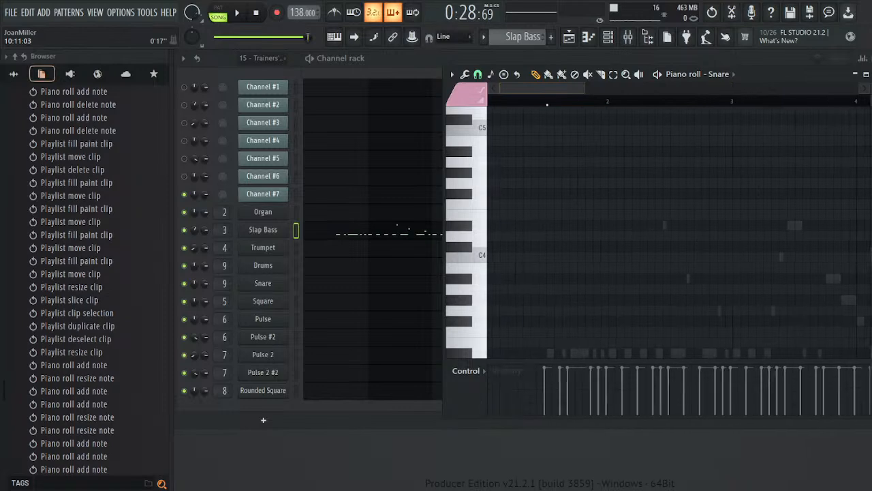
click(368, 233)
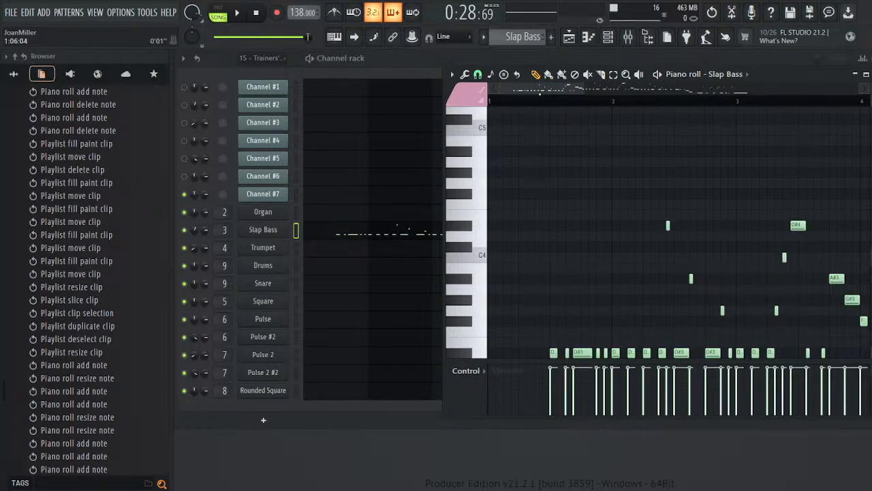
scroll(613, 183, down, 4)
drag(542, 88, 786, 65)
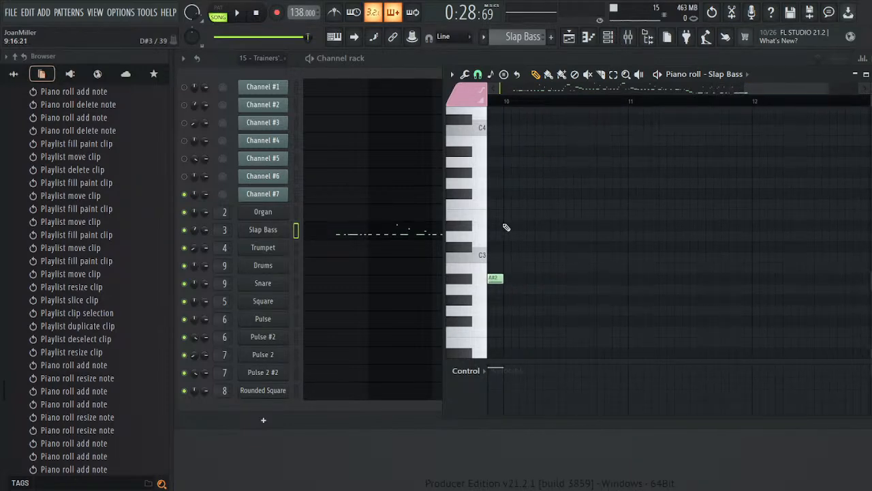
drag(507, 227, 626, 225)
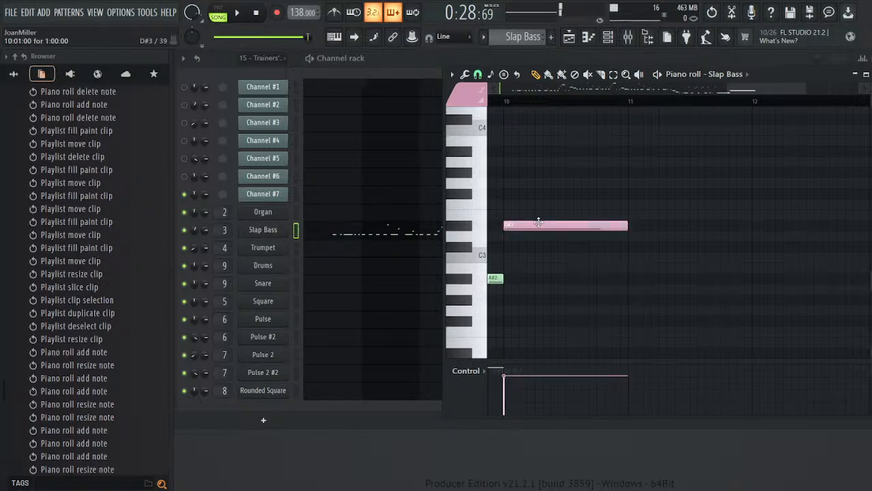
right_click(540, 226)
click(496, 279)
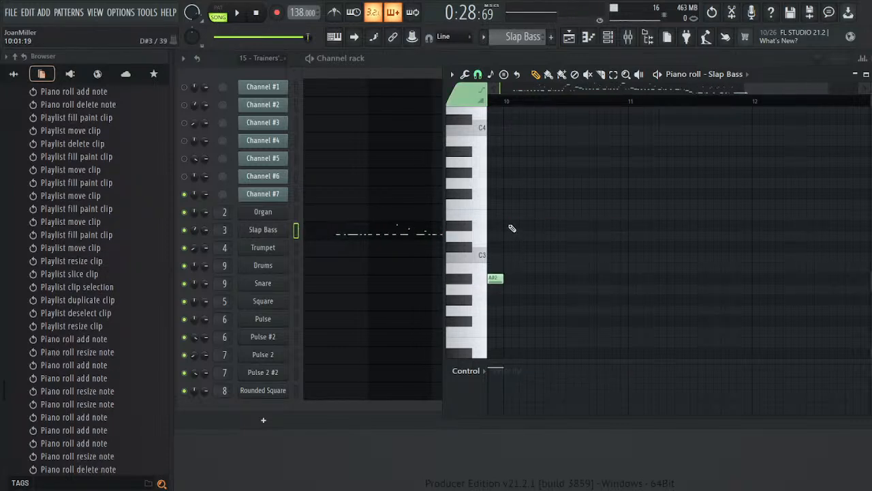
click(508, 225)
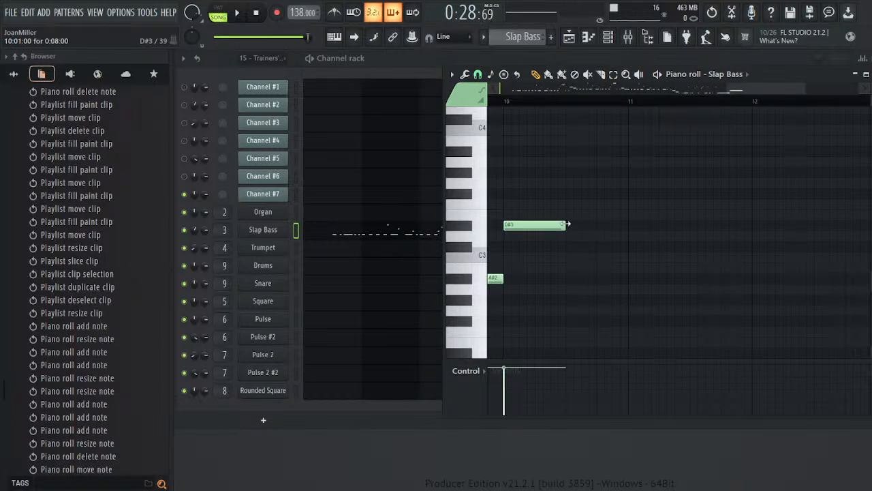
drag(566, 224, 624, 241)
- Play the ending from bar 17 in the Playlist and shorten the last Melody clip to nine and a half bars
key(space)
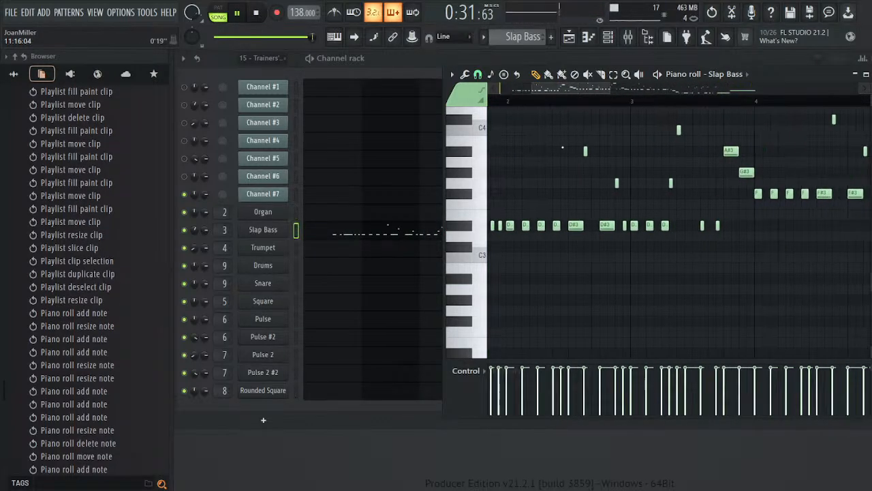
key(space)
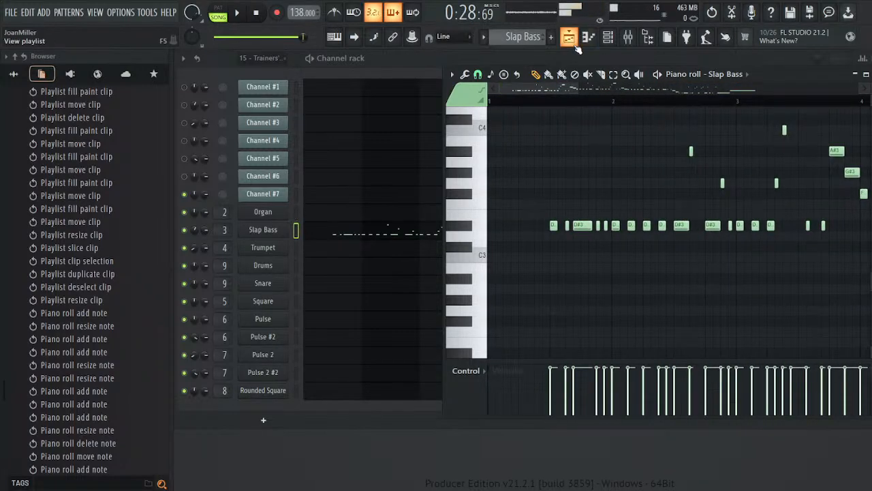
key(F5)
click(662, 140)
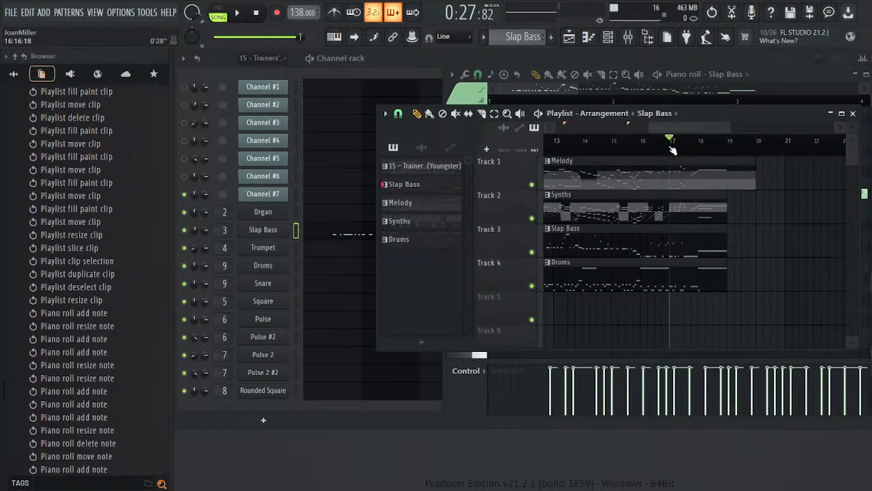
key(space)
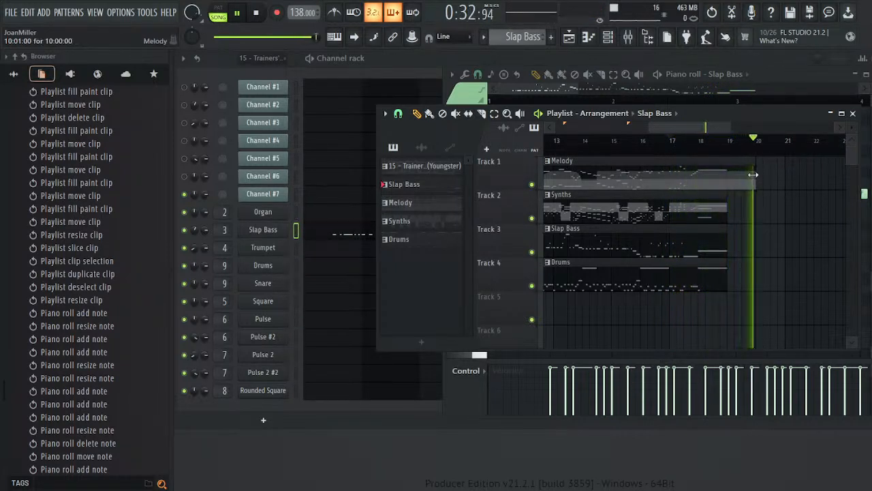
drag(755, 176, 741, 176)
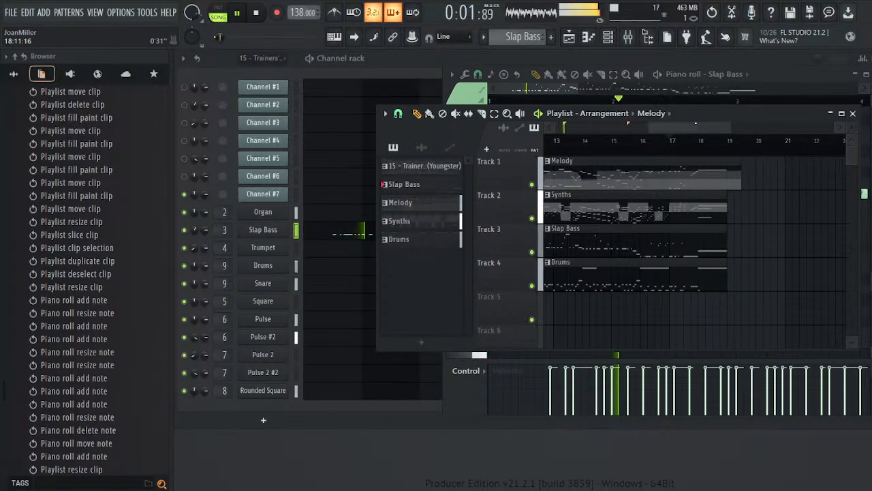
- Listen to the full arrangement, including the loop section, and replay the ending from around bar 17
drag(693, 128, 637, 144)
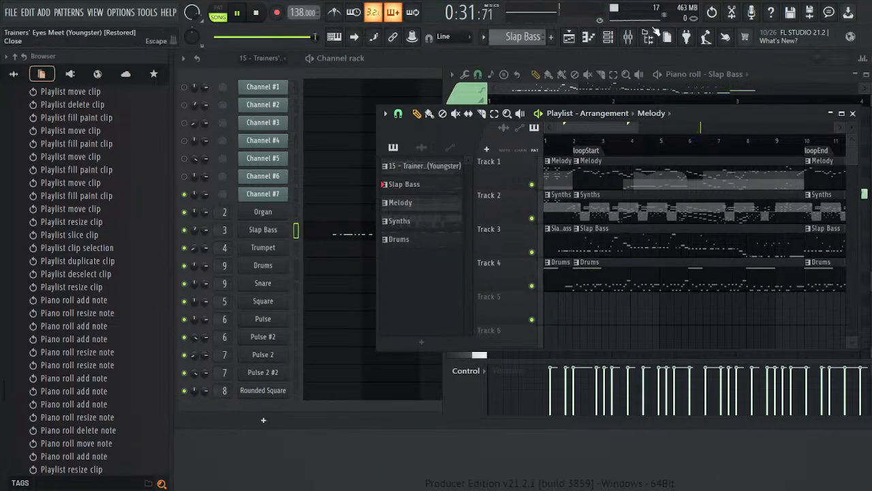
scroll(582, 159, right, 8)
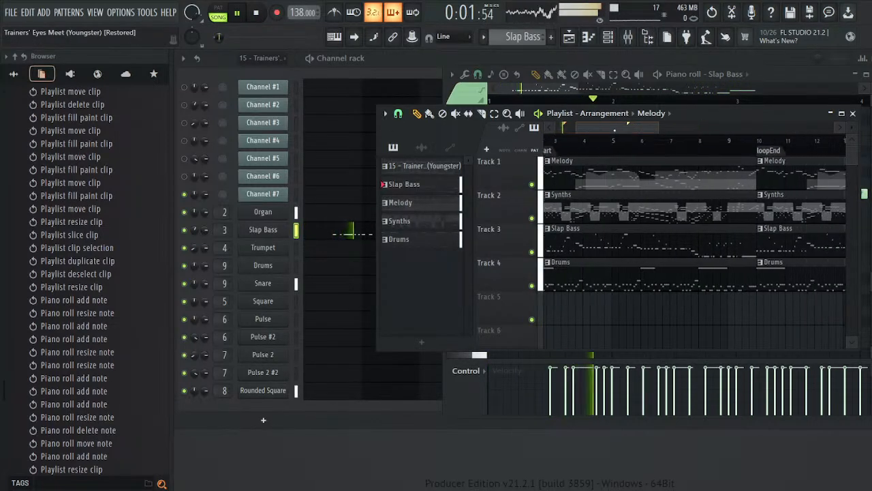
click(562, 140)
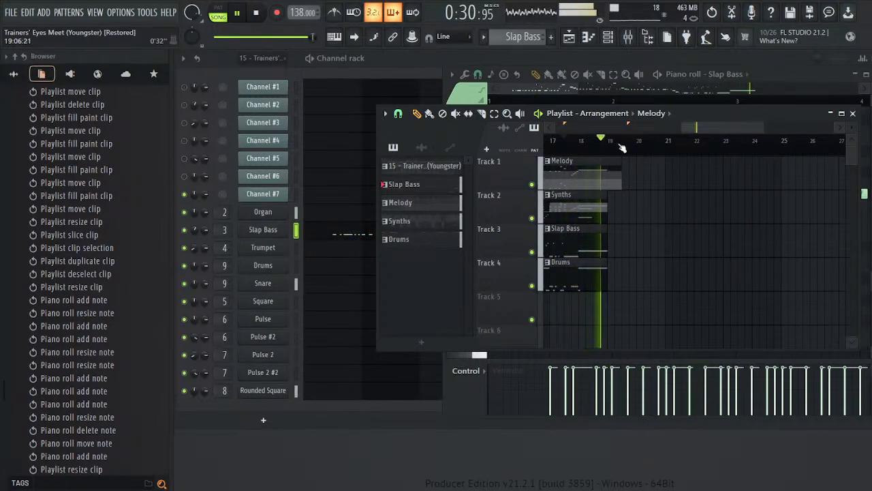
key(space)
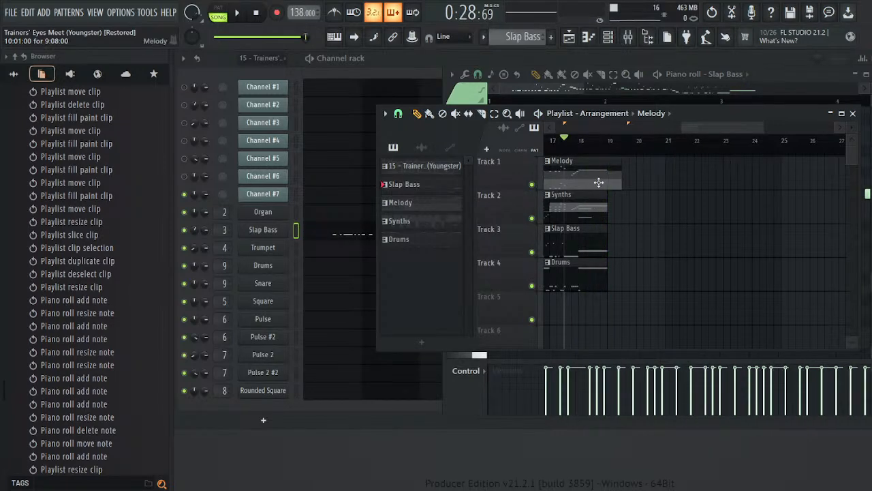
- Solo Track 2 to listen to the Synths ending, and restore all the other tracks
right_click(533, 218)
key(space)
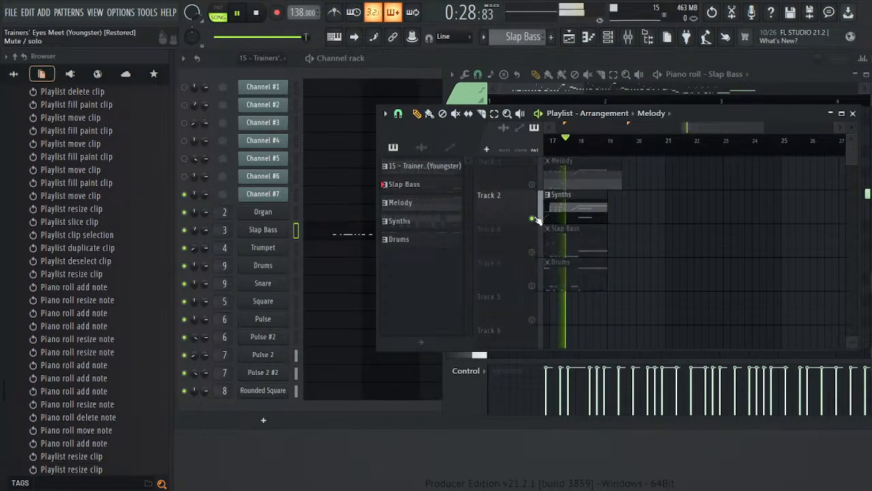
key(space)
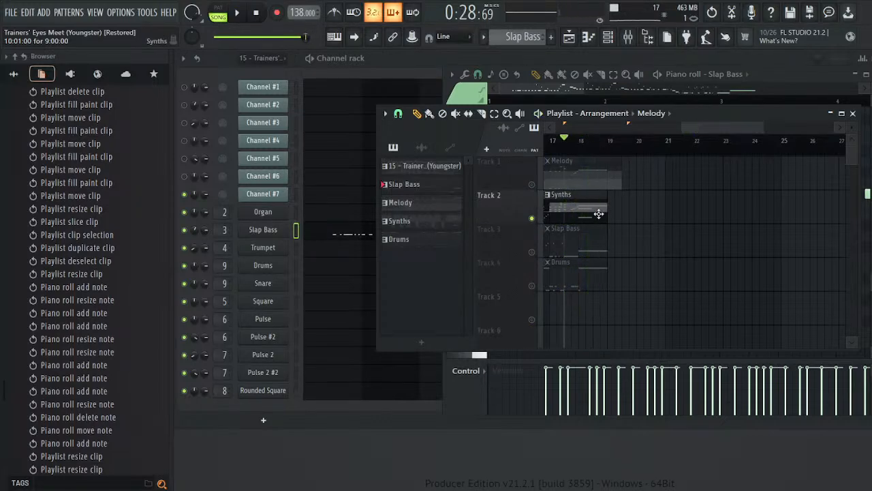
key(space)
key(space)
right_click(532, 219)
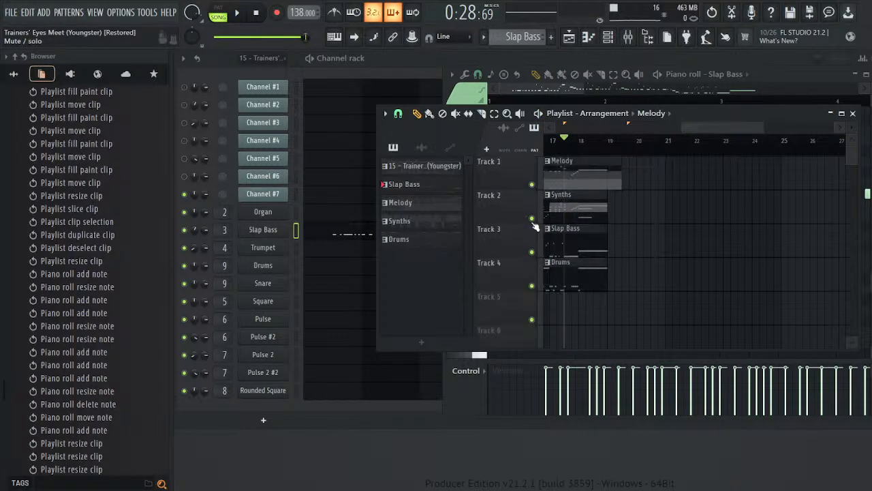
- Replay the ending around bar 17 with all tracks enabled and listen through to the restart of the arrangement
key(space)
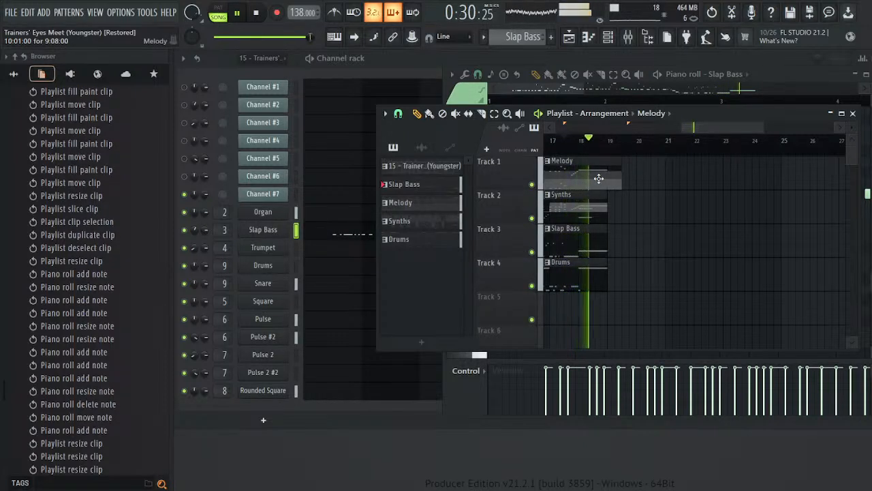
key(space)
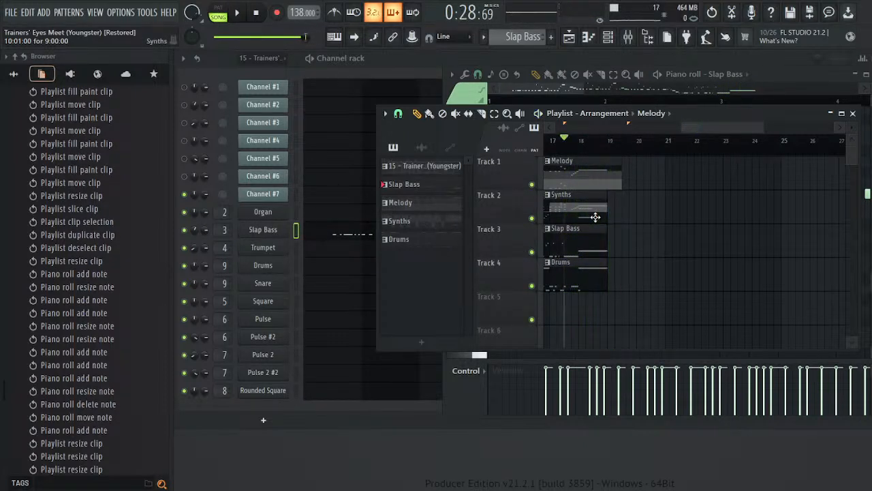
key(space)
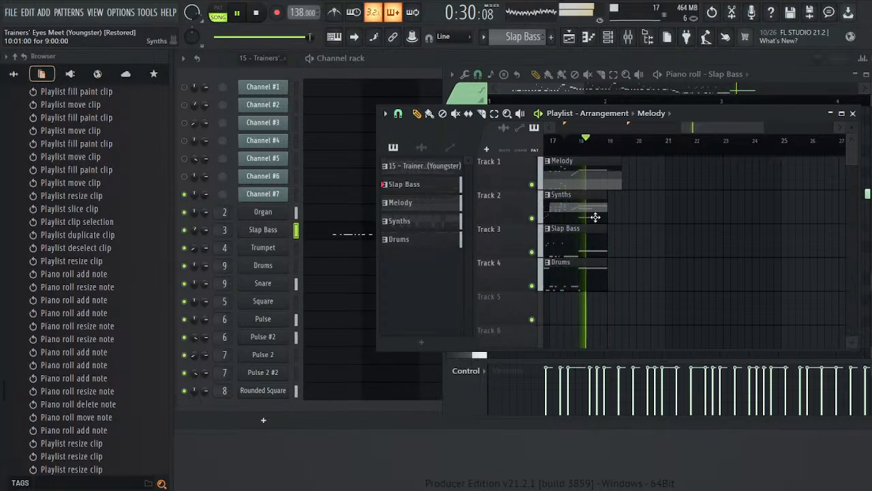
key(space)
drag(725, 127, 603, 129)
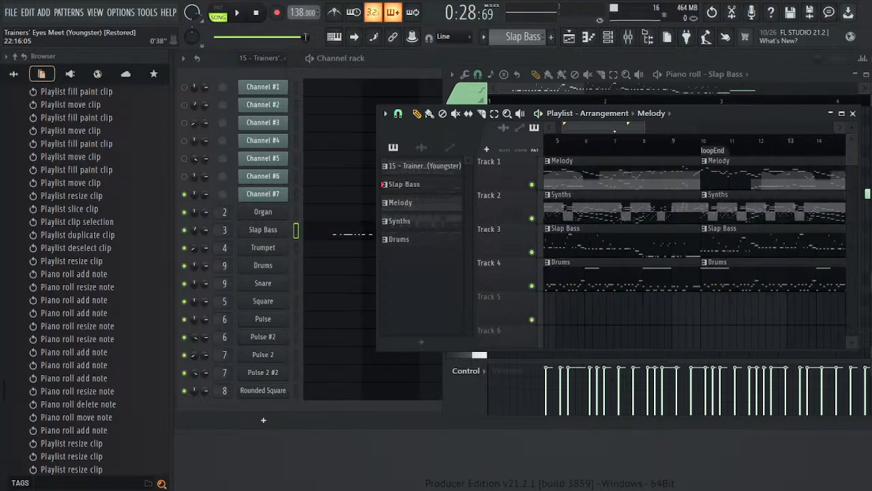
key(space)
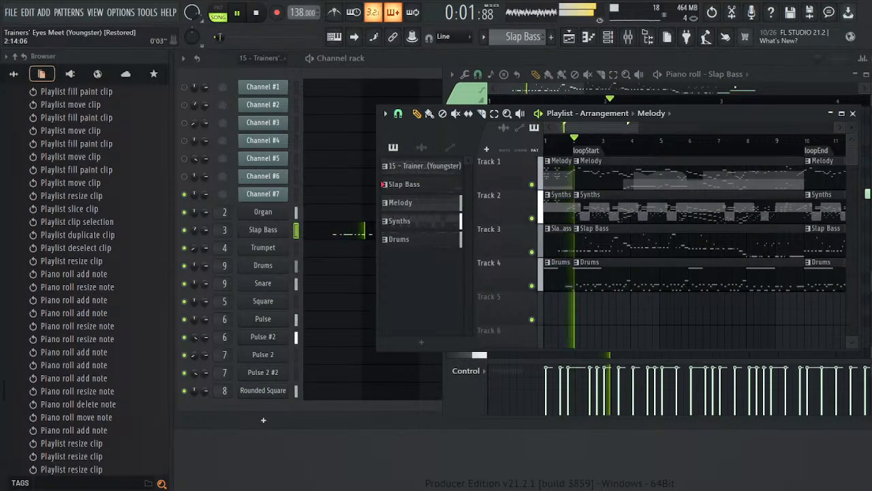
- Close the Playlist and Piano roll, and load Maximus into effect slot 4 of the Master mixer track
click(853, 113)
click(866, 73)
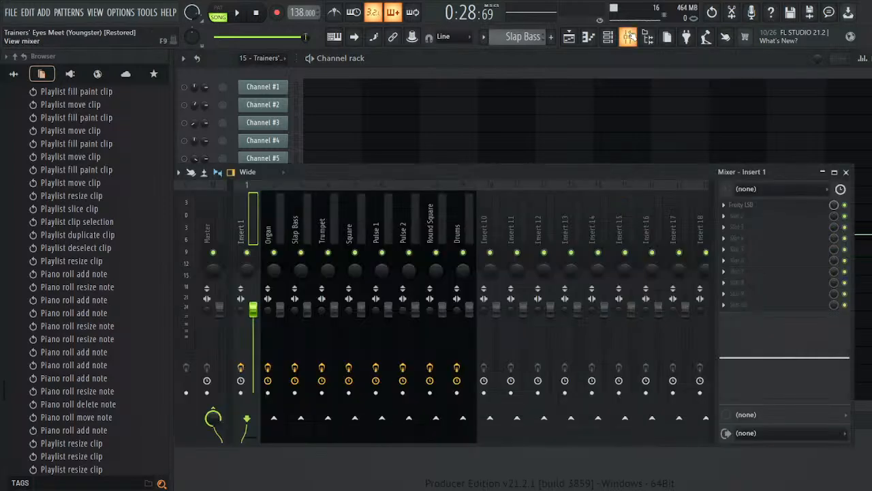
click(627, 36)
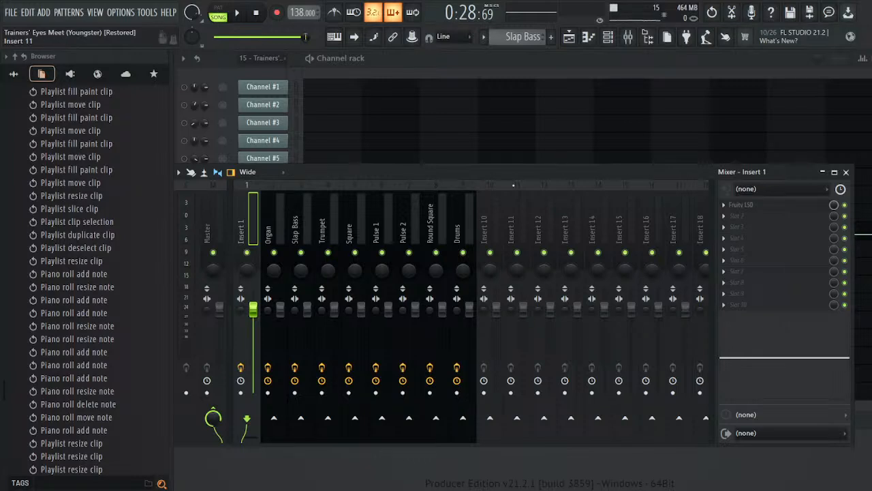
click(217, 230)
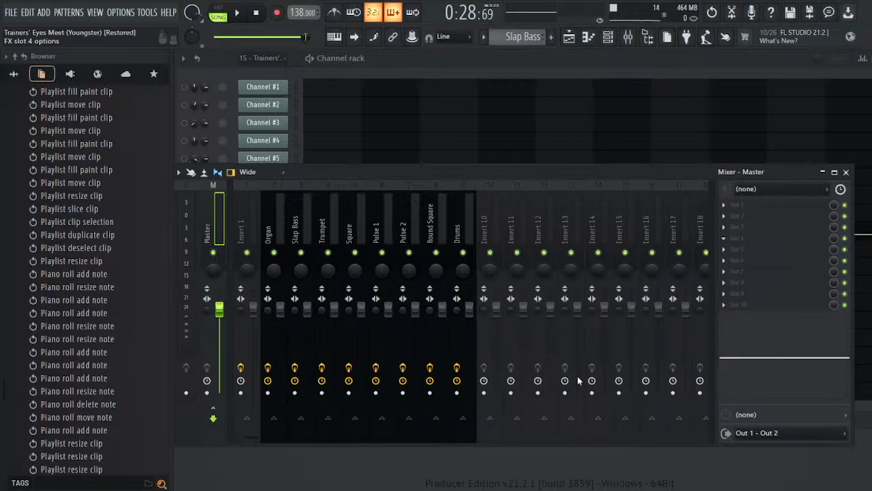
click(578, 46)
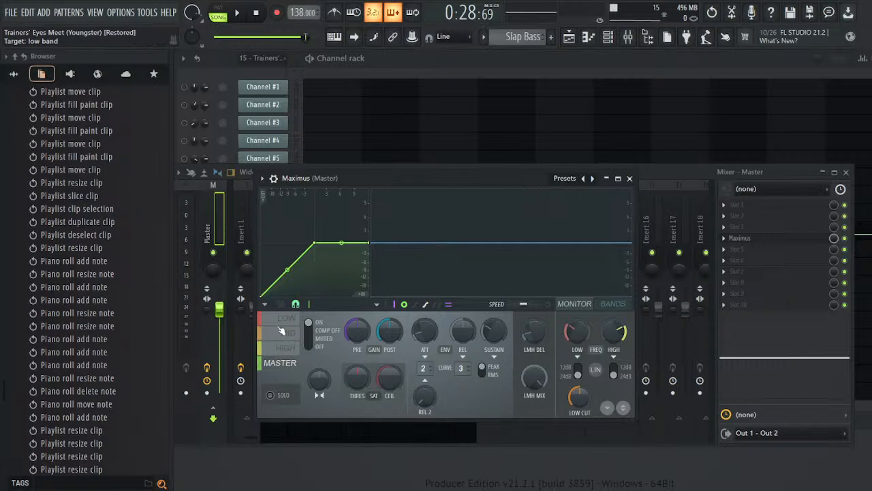
- Lower the end and knee points of Maximus's low band curve to a flat ceiling, and add a point at about -8.7 dB
click(287, 318)
drag(368, 246, 369, 260)
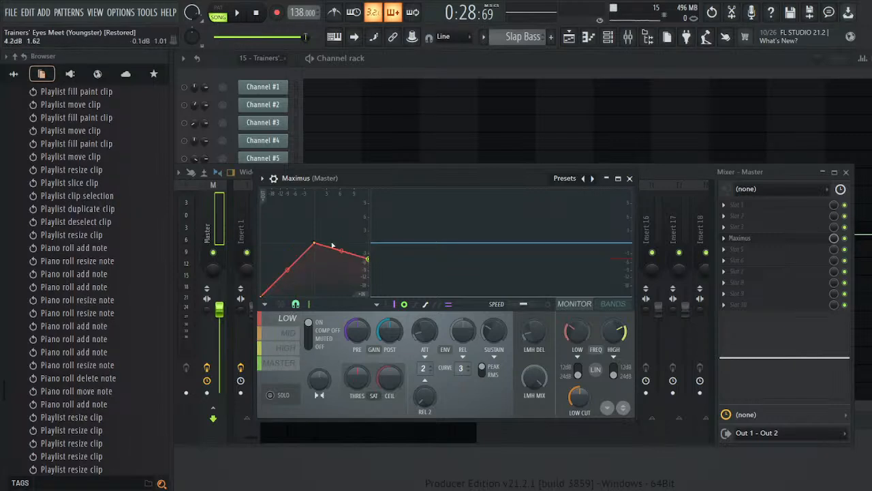
drag(314, 243, 315, 260)
right_click(294, 269)
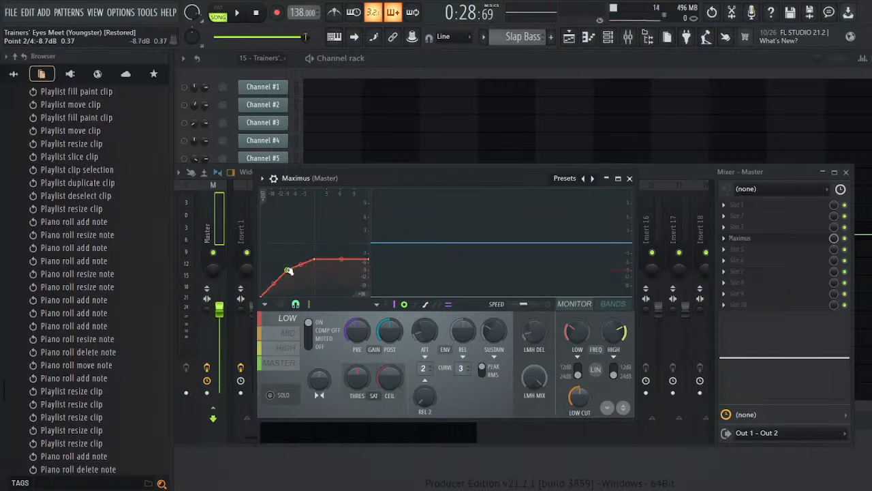
drag(293, 269, 289, 266)
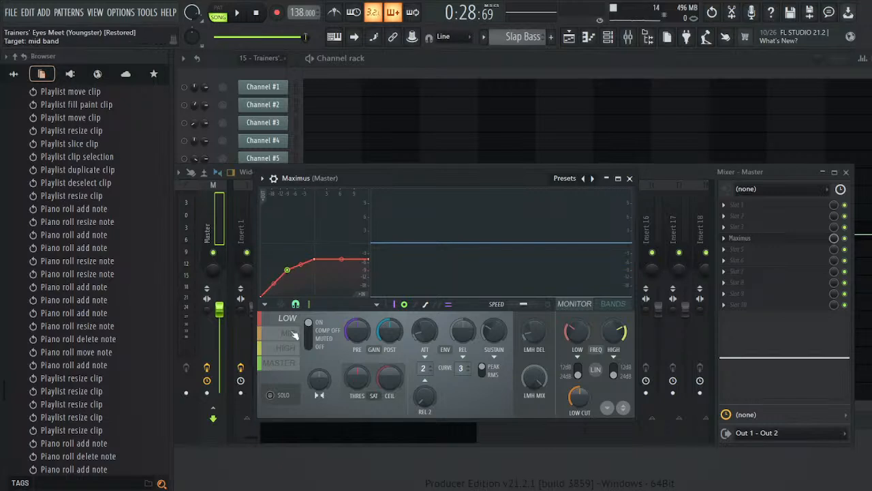
- Flatten Maximus's mid band curve to a ceiling of about -3 dB, and add a rounding point just below the knee
click(290, 334)
drag(314, 242, 315, 254)
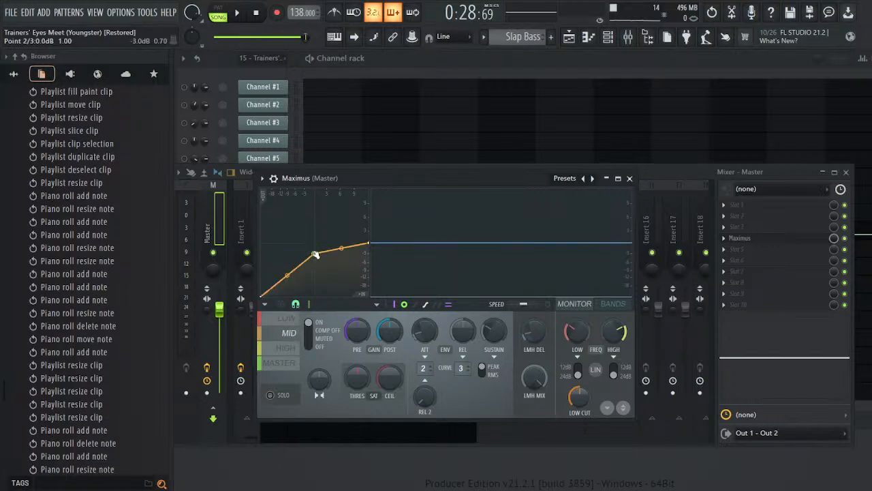
drag(368, 244, 368, 254)
right_click(294, 264)
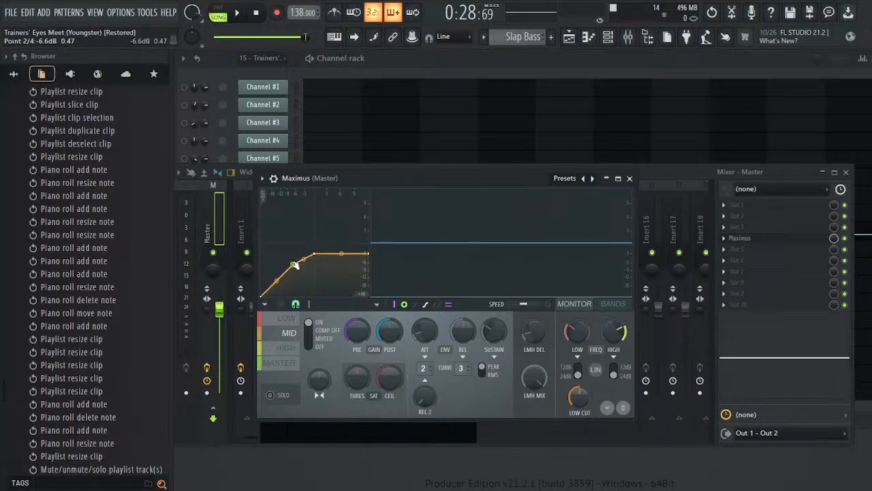
drag(294, 264, 300, 259)
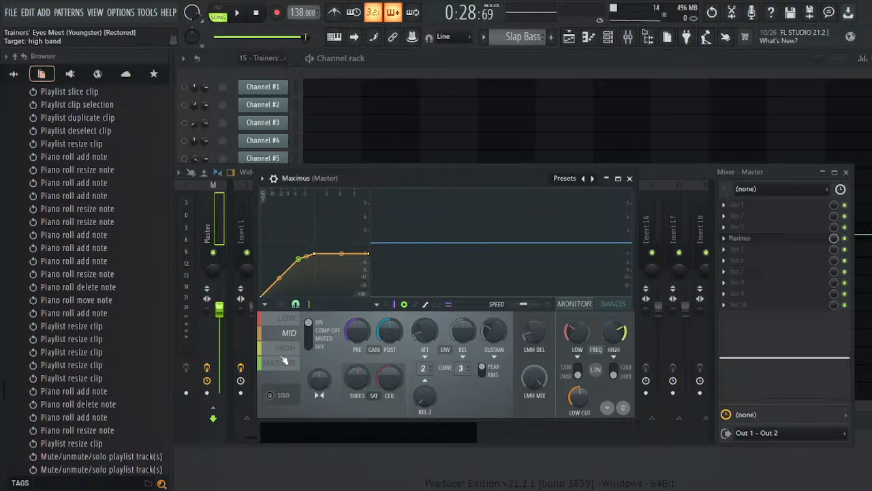
- Lower the end and knee points of Maximus's high band curve to a flat ceiling, and add a point at about -11.2 dB input
click(286, 348)
drag(368, 243, 366, 268)
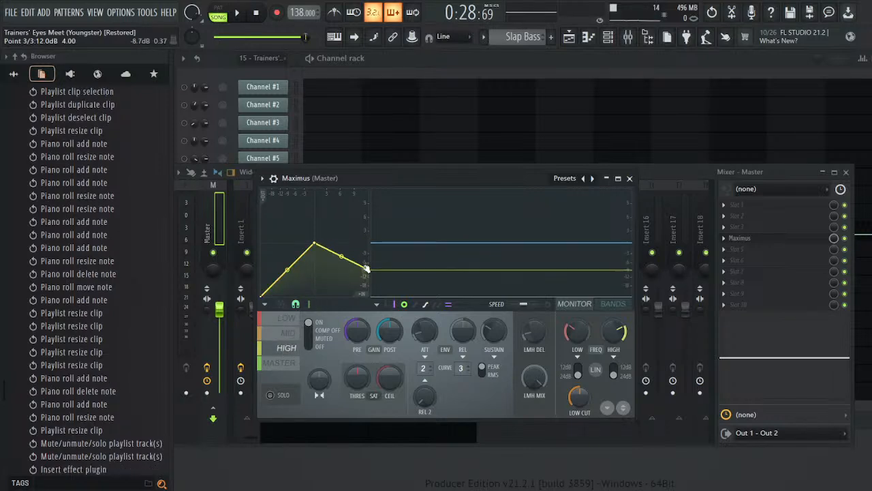
drag(316, 248, 316, 273)
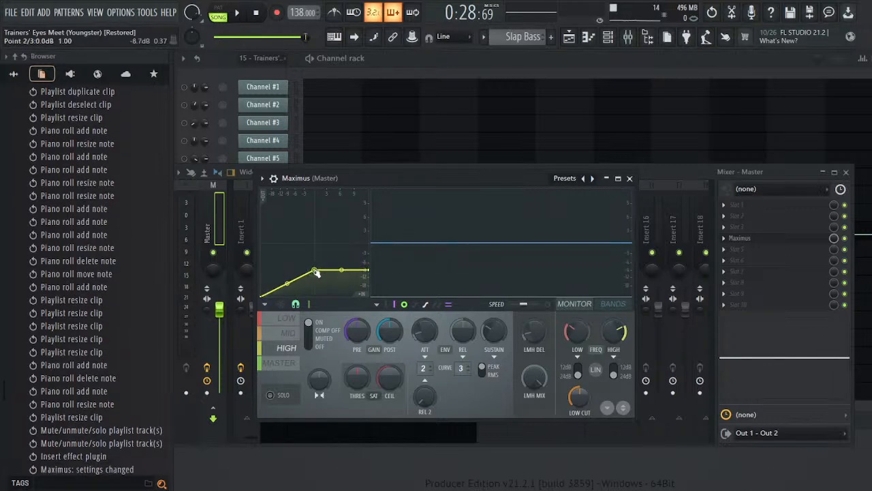
right_click(283, 276)
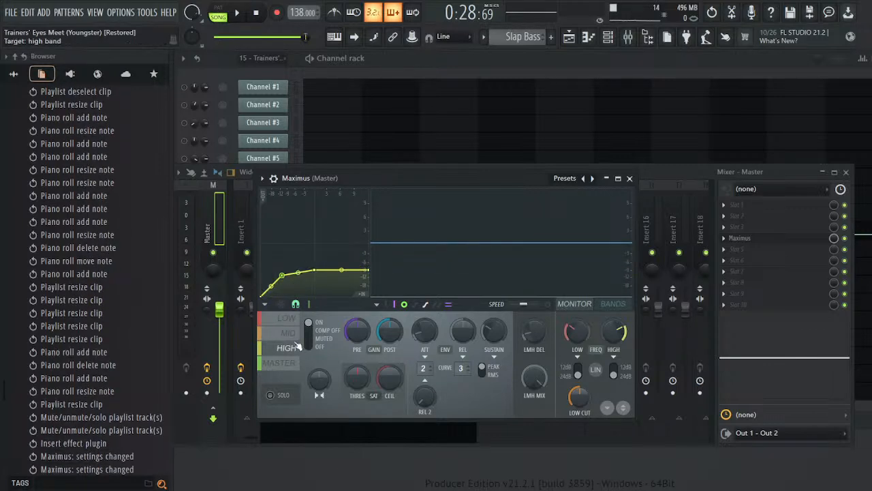
drag(283, 276, 283, 281)
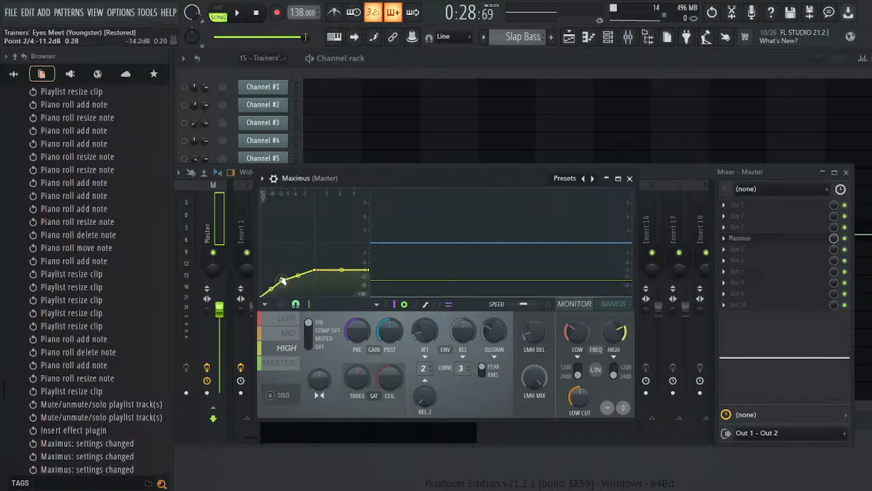
- Replay the arrangement from the start and examine how Maximus's low, mid and high bands respond
click(285, 366)
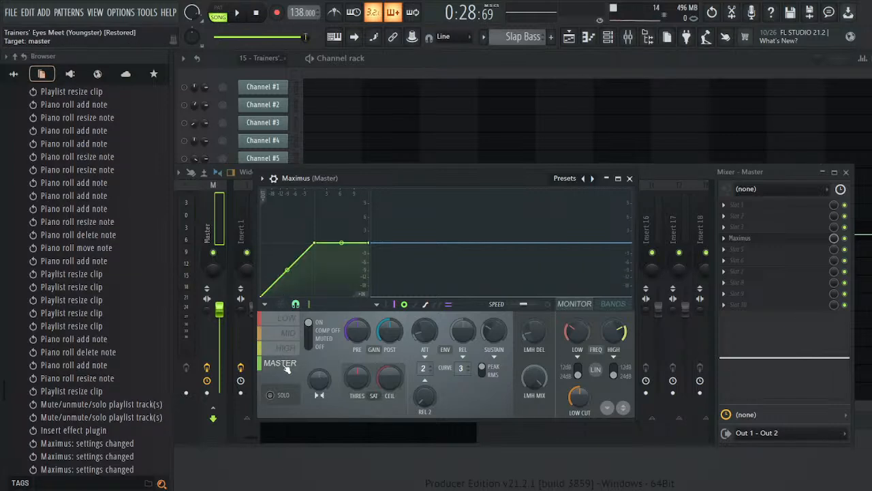
click(253, 15)
click(237, 13)
click(287, 319)
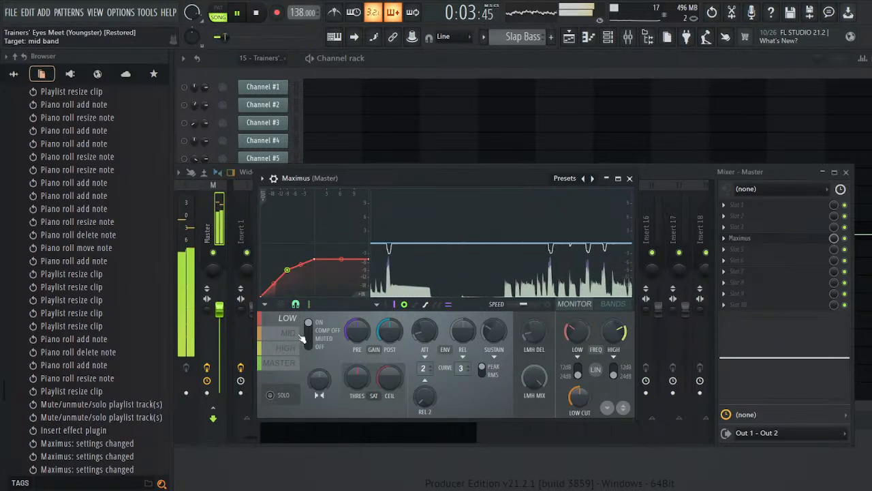
click(289, 333)
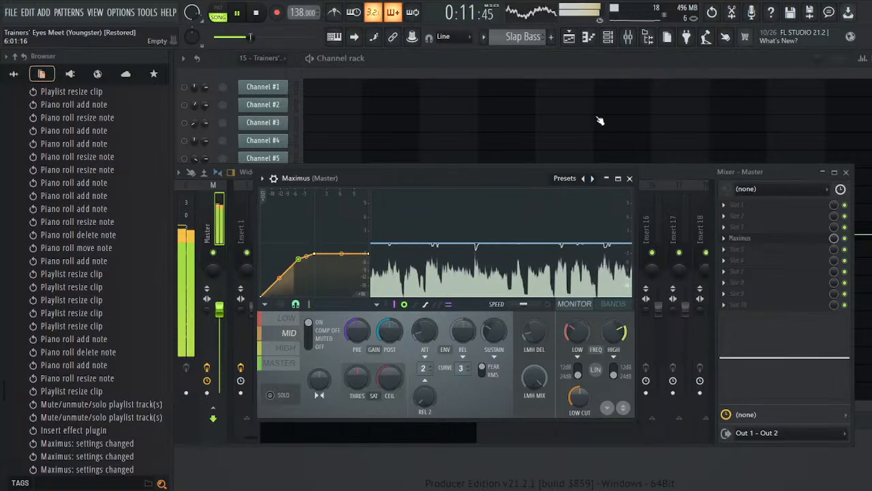
click(286, 349)
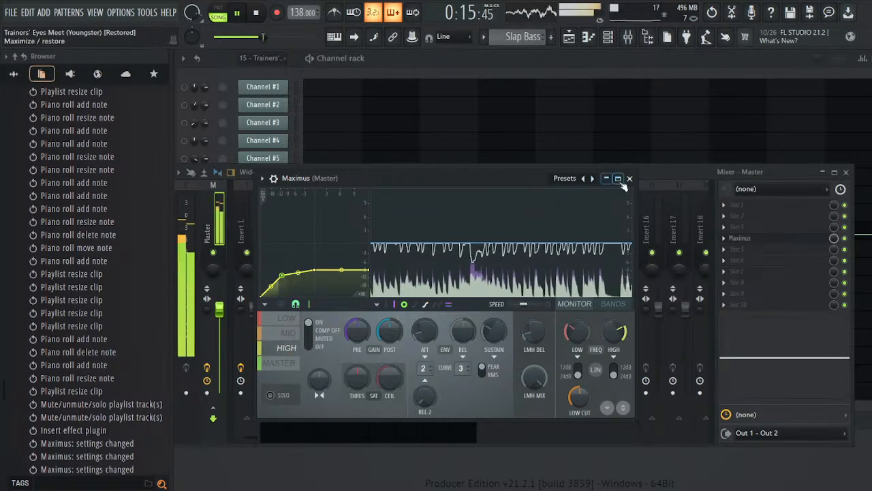
- Close the Mixer while keeping Maximus open, and briefly solo the high band to hear it alone
click(630, 179)
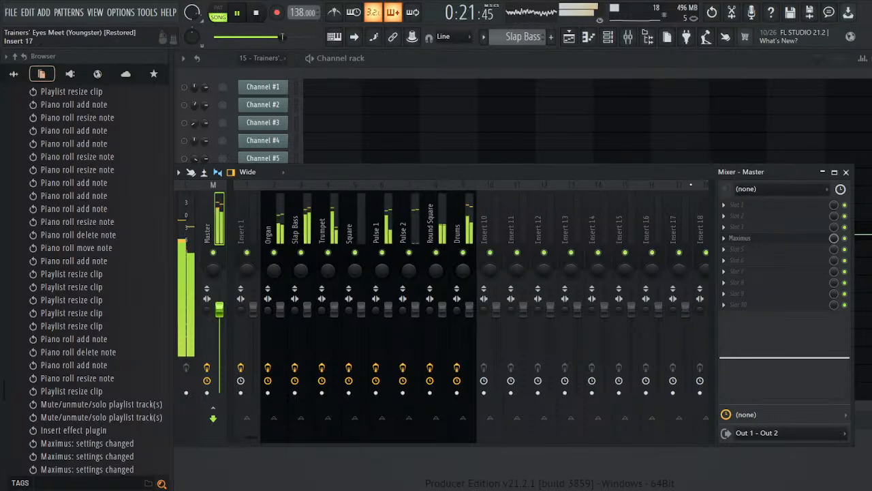
click(847, 172)
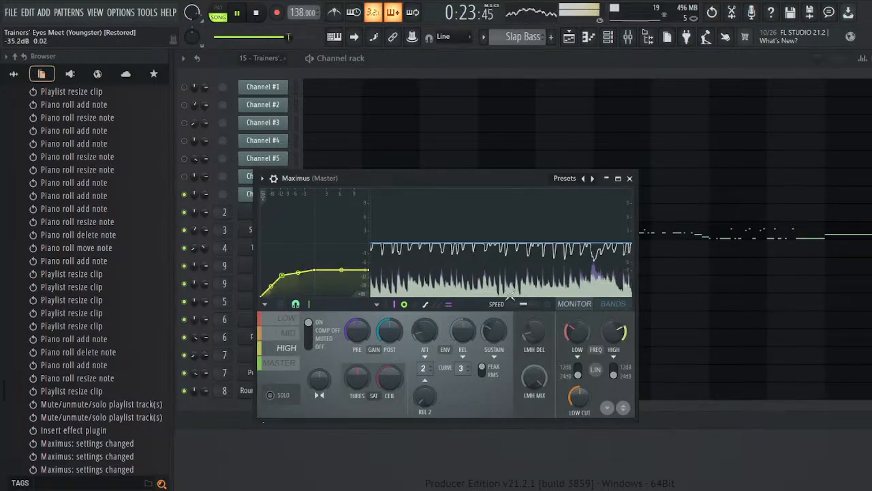
click(281, 401)
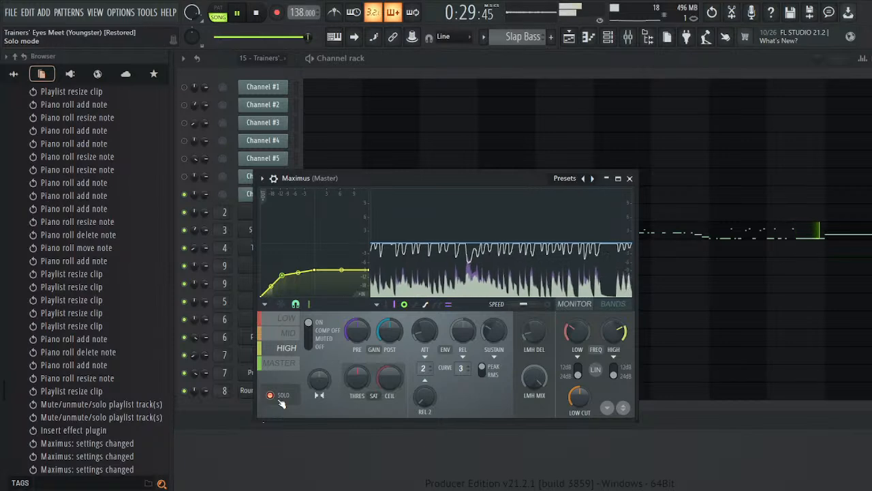
click(282, 400)
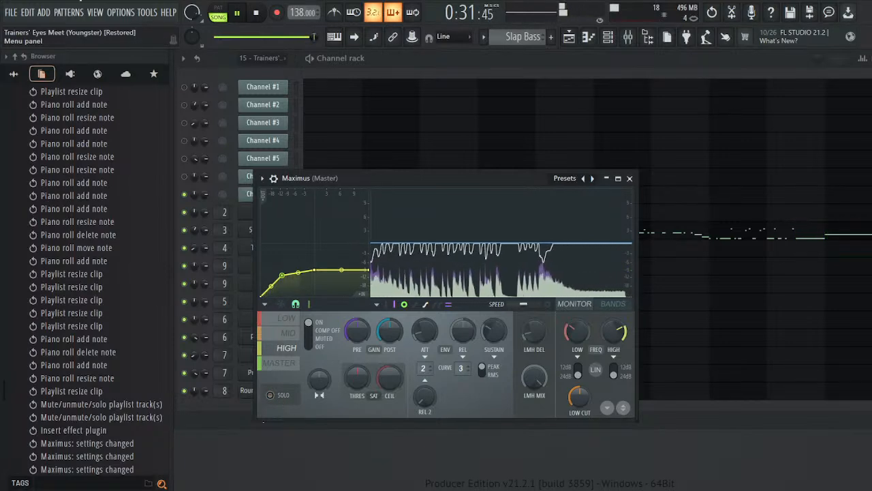
- Replay the arrangement while examining Maximus's master, mid and low bands, and close Maximus after stopping playback
click(254, 13)
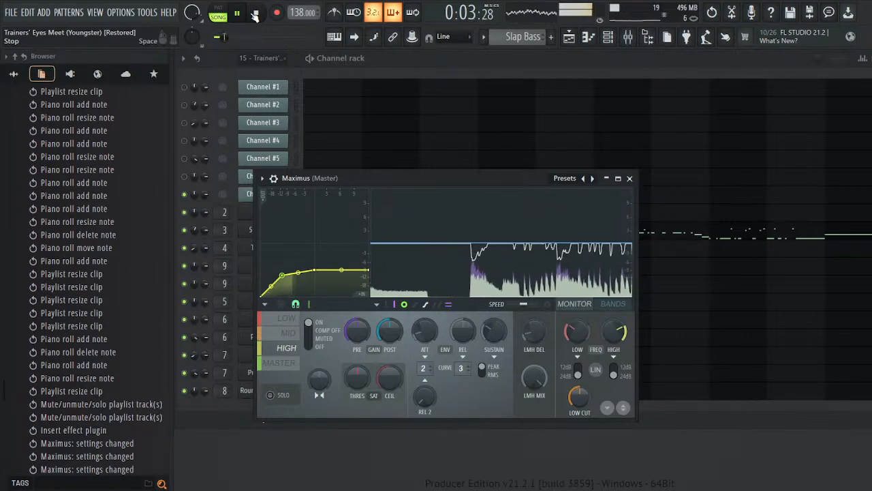
click(297, 366)
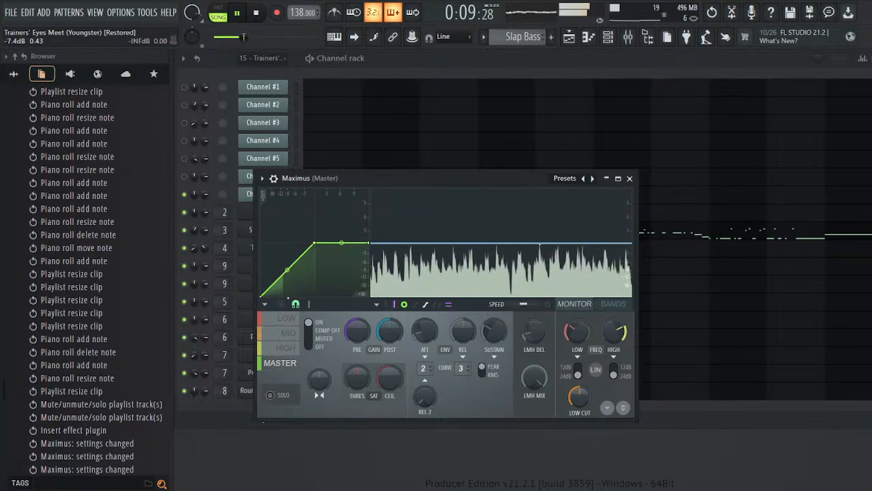
click(289, 332)
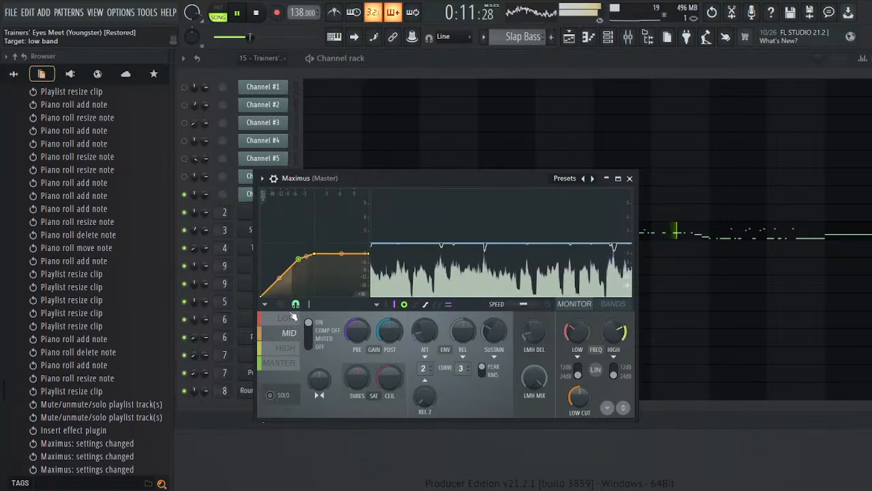
click(288, 318)
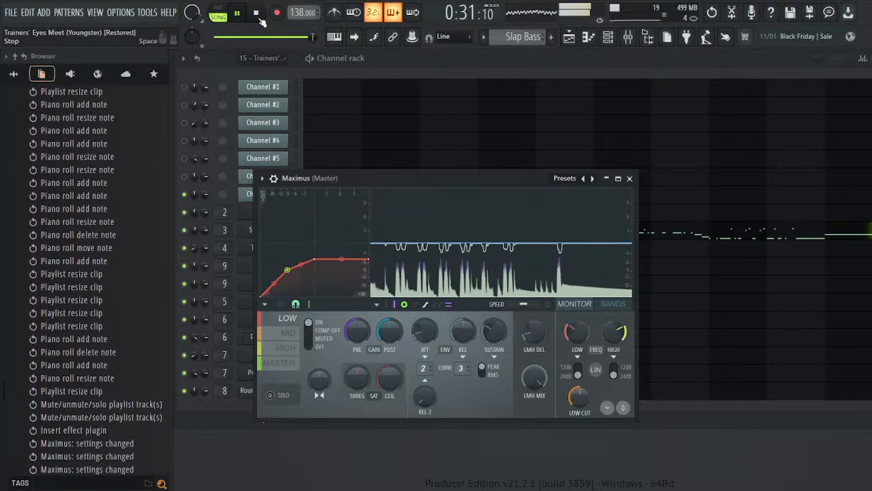
click(262, 22)
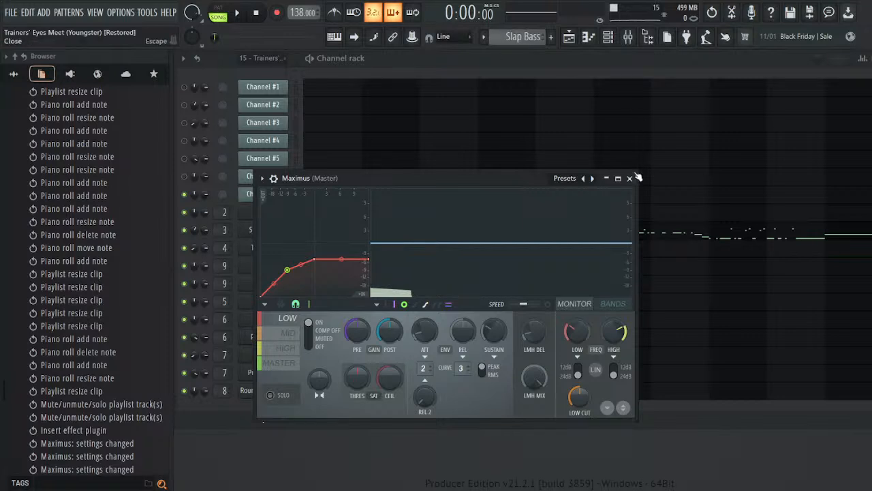
click(629, 178)
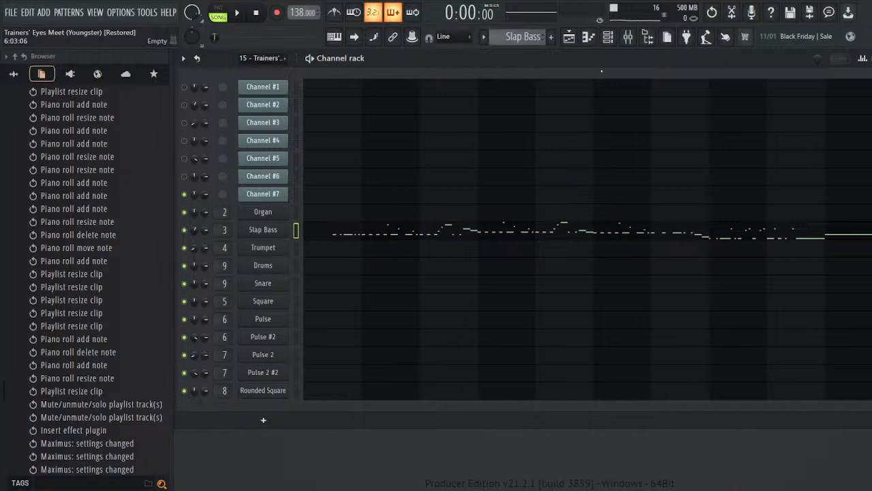
- Open the Mixer, dock the Insert 10 track to the right, and rename it Reverb
click(627, 38)
click(496, 225)
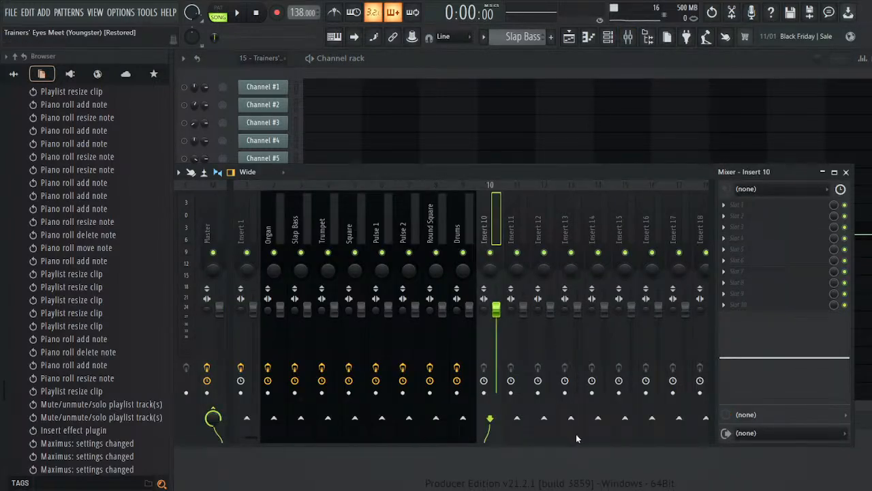
click(639, 453)
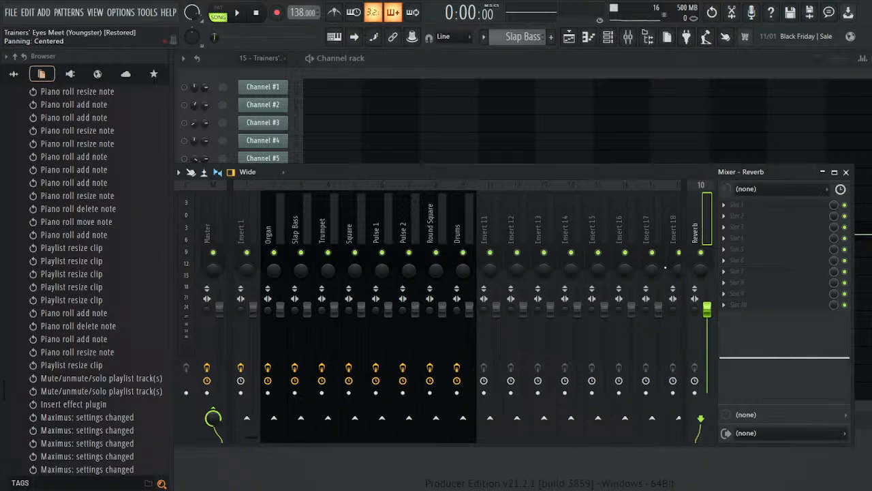
- Load TSAR-1R Reverb into slot 3 of the Reverb track, with a reverb mix of 10% and a reverb time of 1.39 s
click(496, 238)
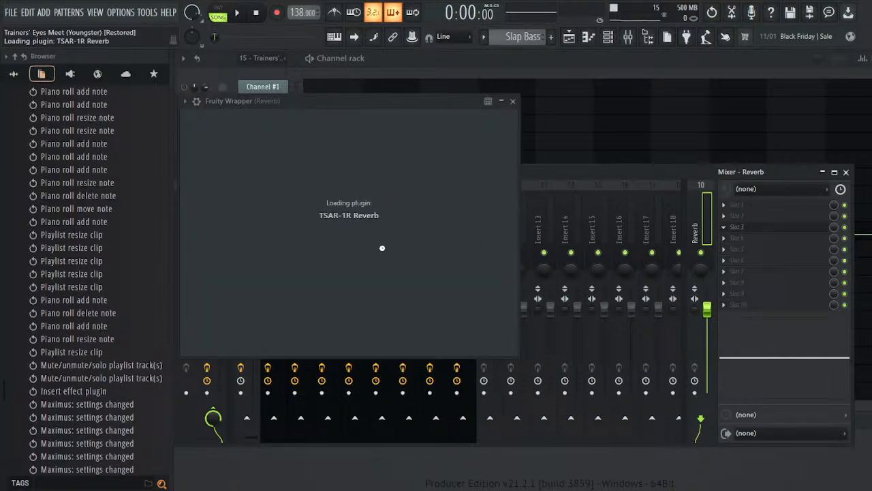
drag(323, 261, 323, 256)
drag(245, 278, 247, 250)
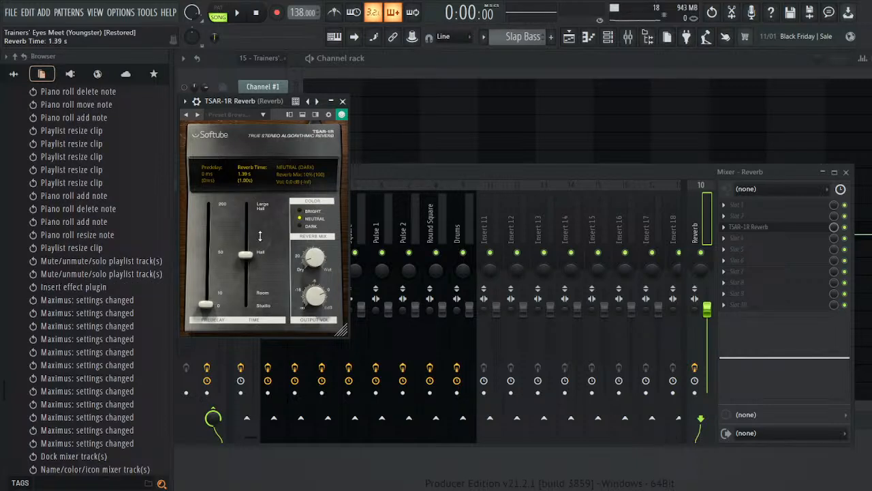
click(342, 101)
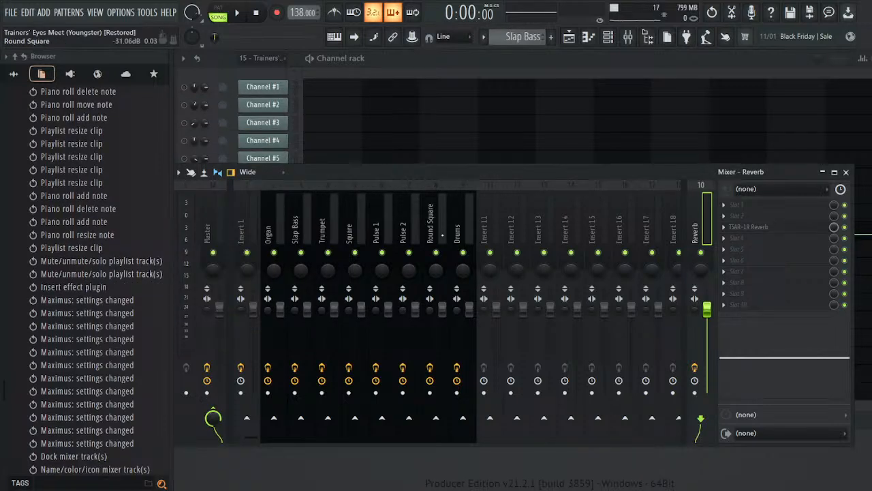
- Route the Drums, Trumpet, Slap Bass and Organ mixer tracks only to the Reverb track instead of directly to the Master
click(463, 252)
click(463, 252)
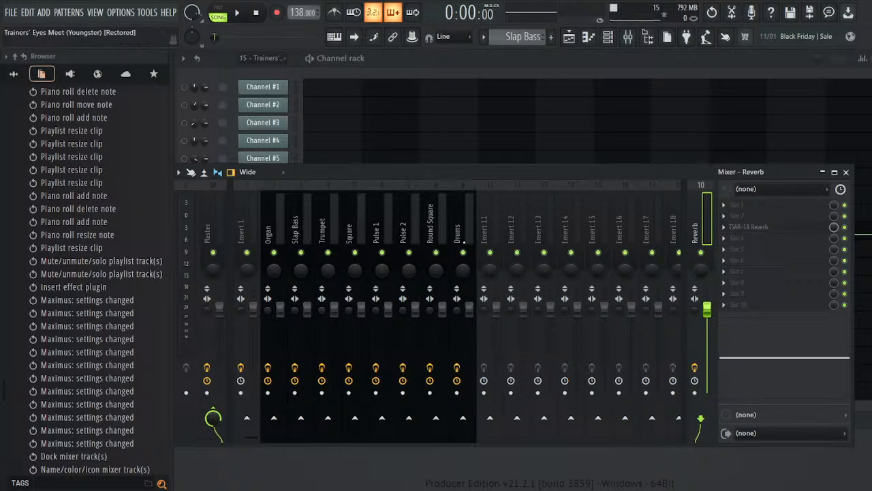
click(466, 232)
click(700, 419)
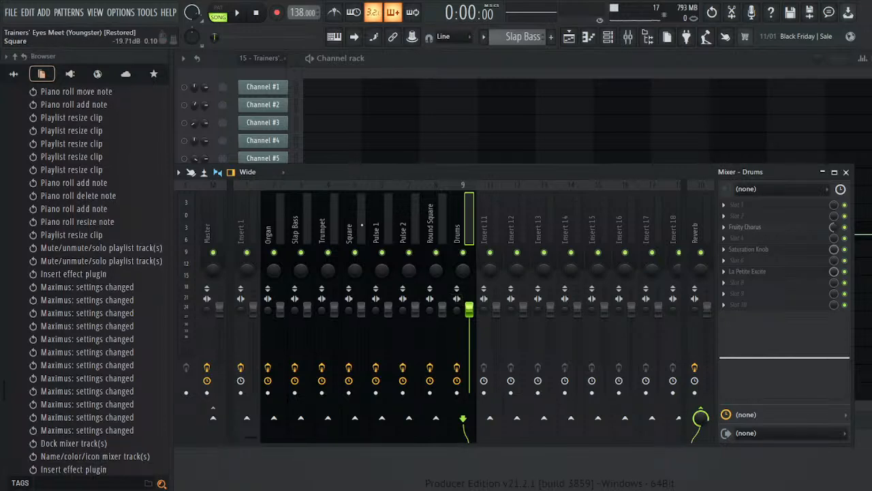
click(324, 227)
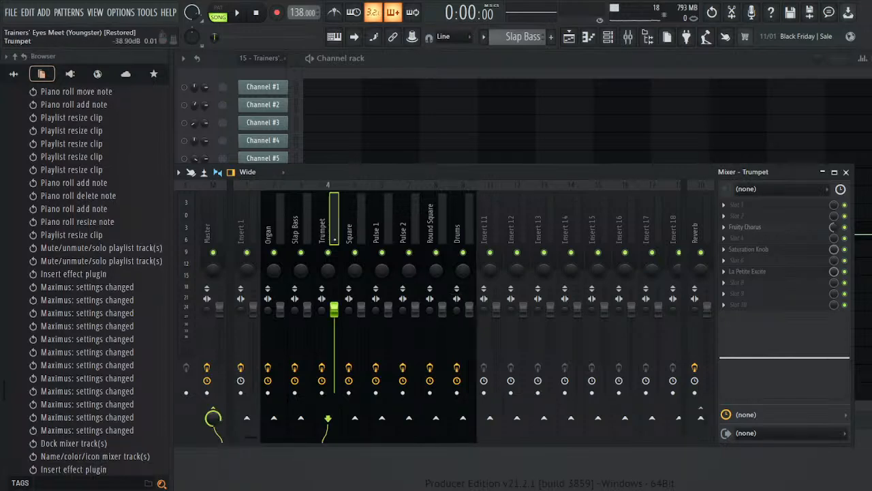
click(699, 419)
click(304, 233)
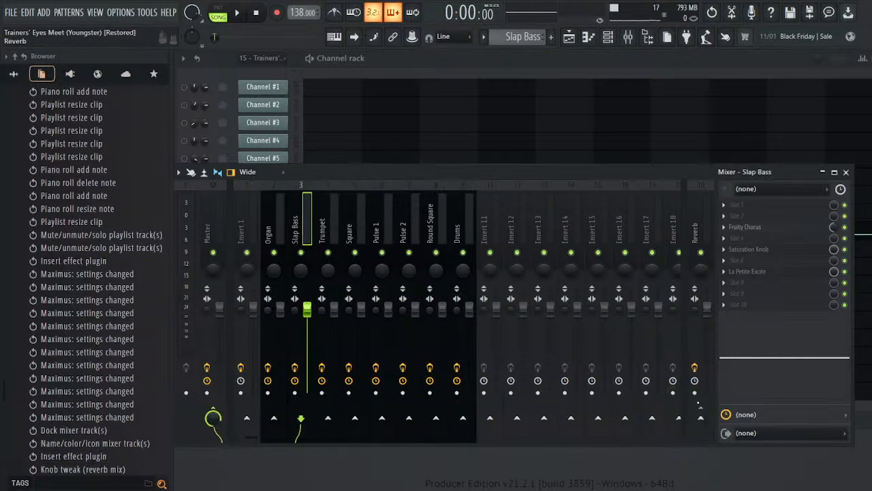
click(700, 418)
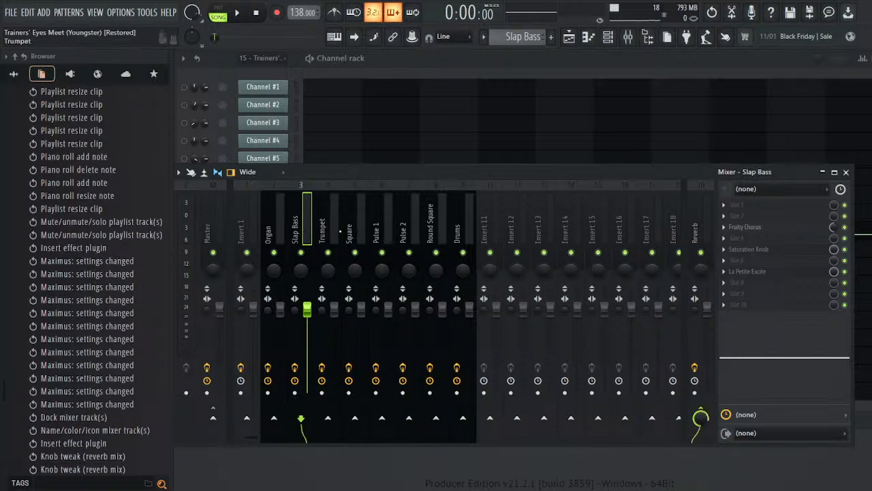
click(271, 234)
click(700, 417)
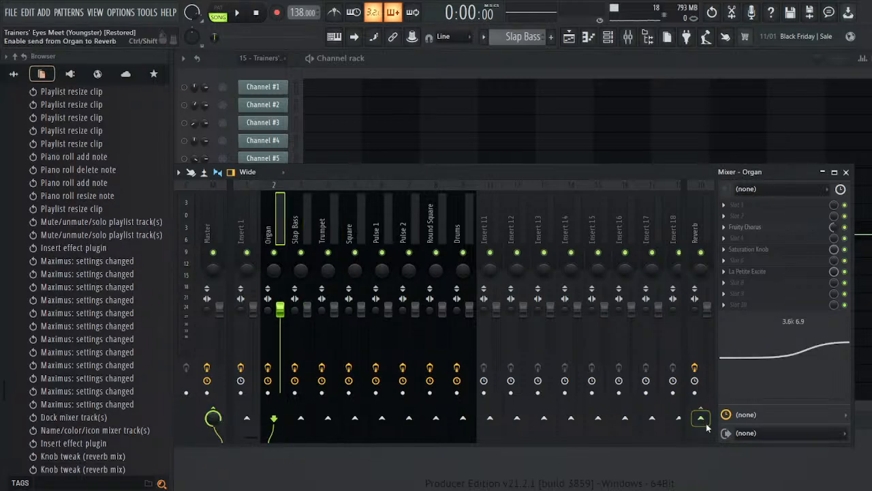
- Play the start of the arrangement to hear the reverb routing, stop playback, and close the Mixer
key(space)
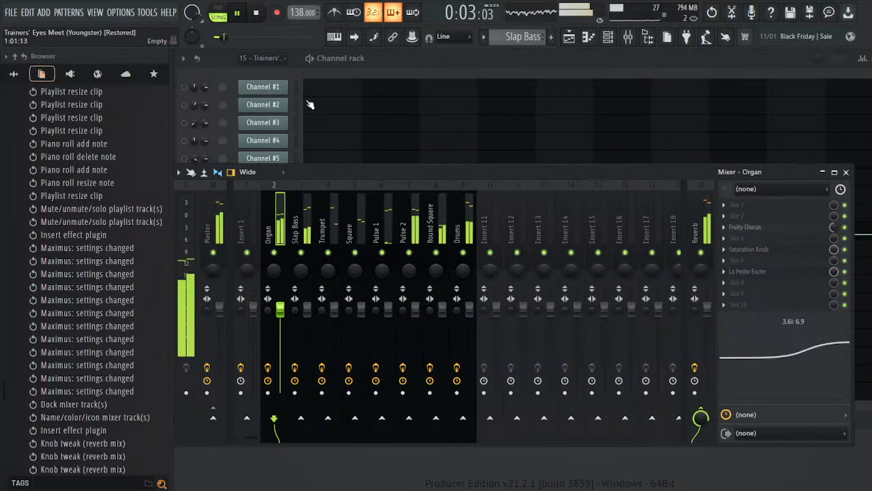
click(258, 14)
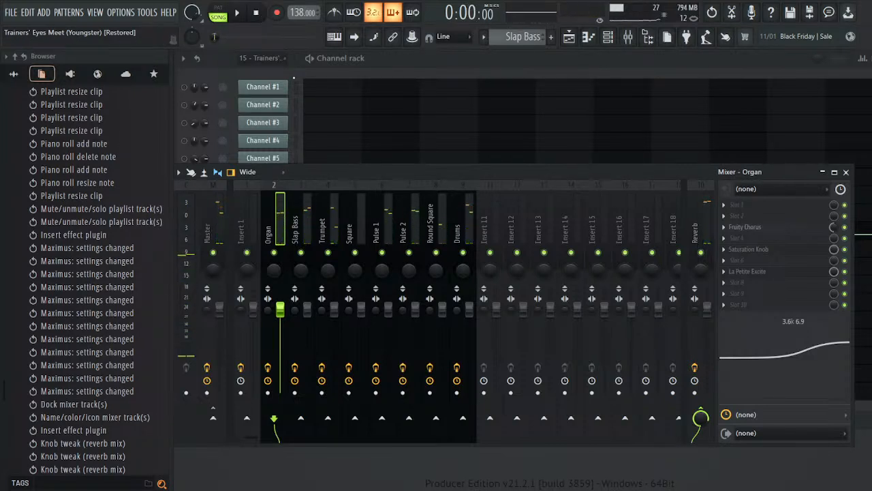
click(846, 171)
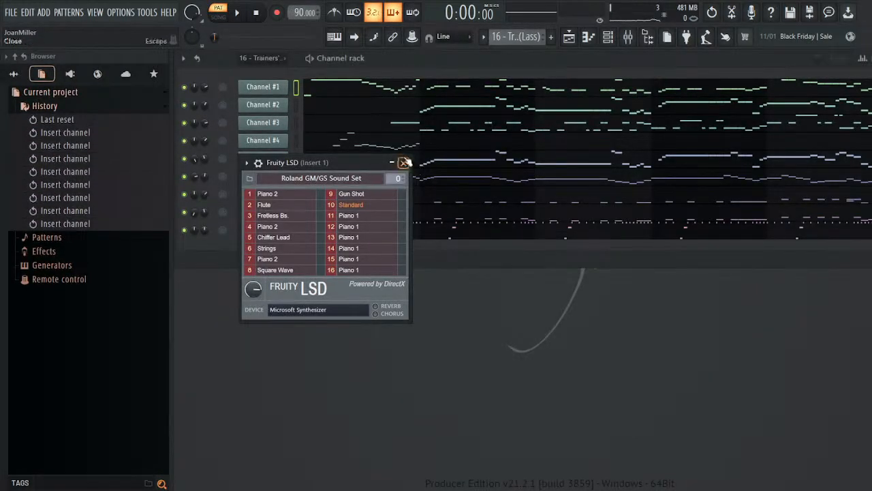
- Examine the instrument assignments in the Fruity LSD plugin on the Insert 1 mixer track
click(404, 162)
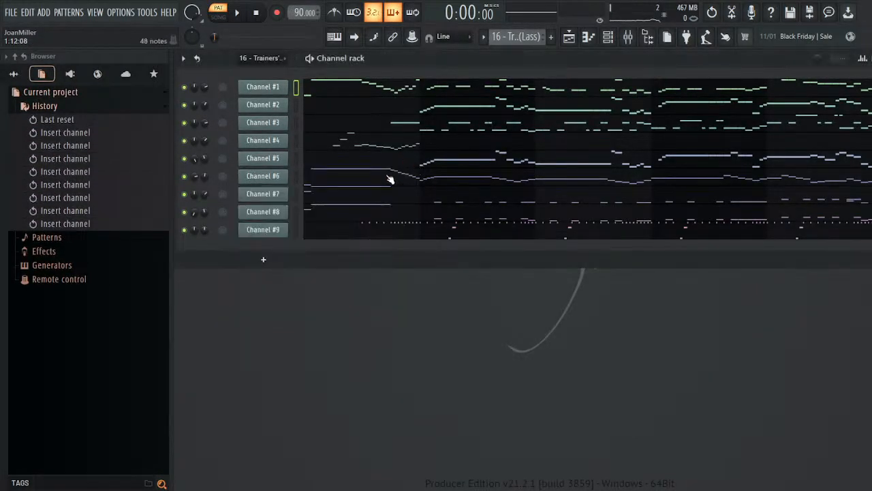
click(628, 38)
click(250, 228)
click(743, 205)
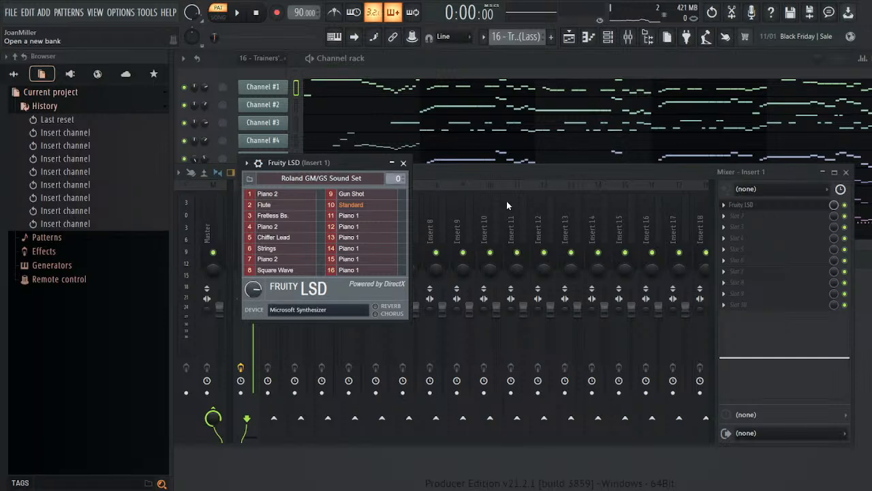
click(846, 172)
click(403, 162)
- Play the start of the imported Trainers' Eyes Meet (Lass) pattern, stop, and solo Channel #1 to hear it alone
click(236, 12)
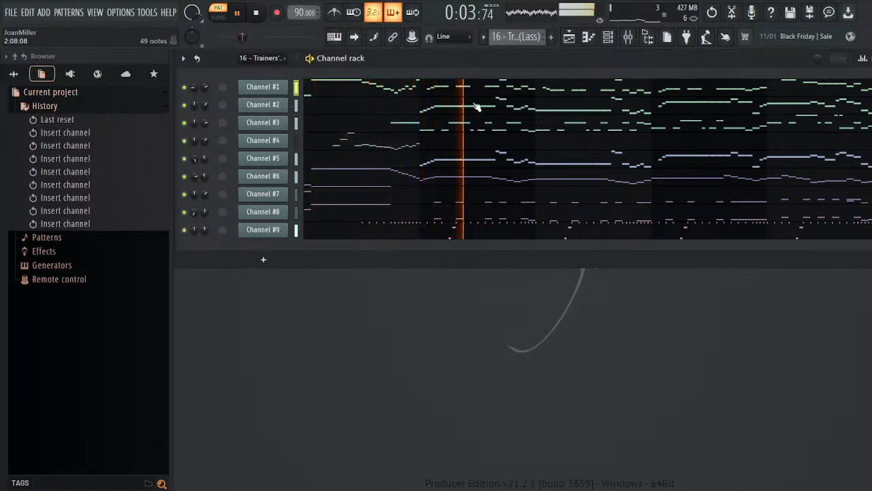
click(256, 12)
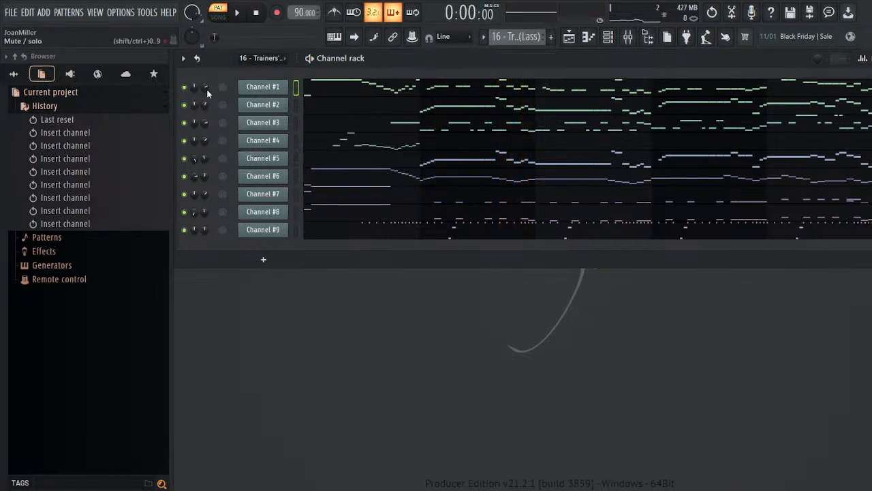
right_click(208, 88)
key(space)
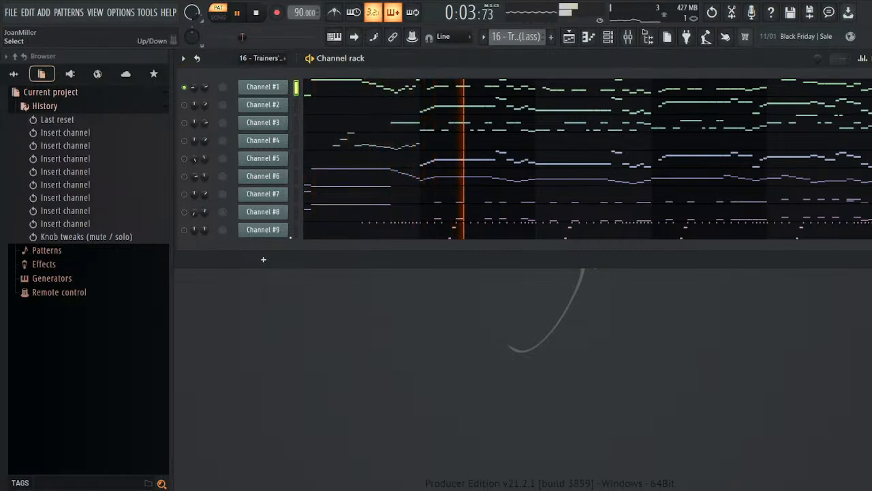
- Add a SOUND Canvas VA channel, set its Piano 1 reverb to 0, and stop playback
click(386, 373)
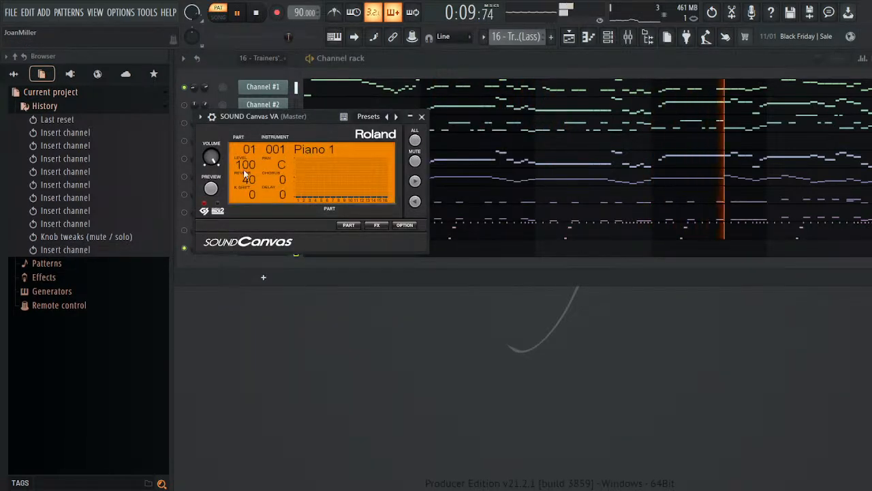
click(347, 226)
click(393, 261)
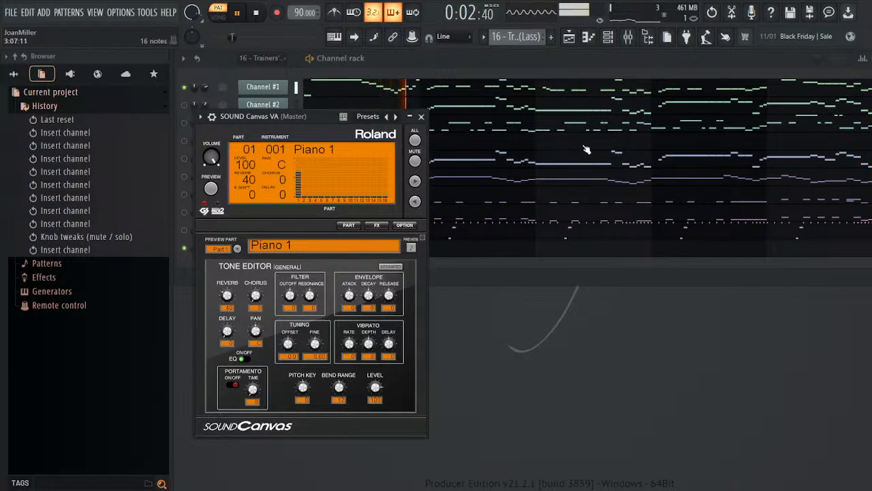
drag(227, 295, 227, 327)
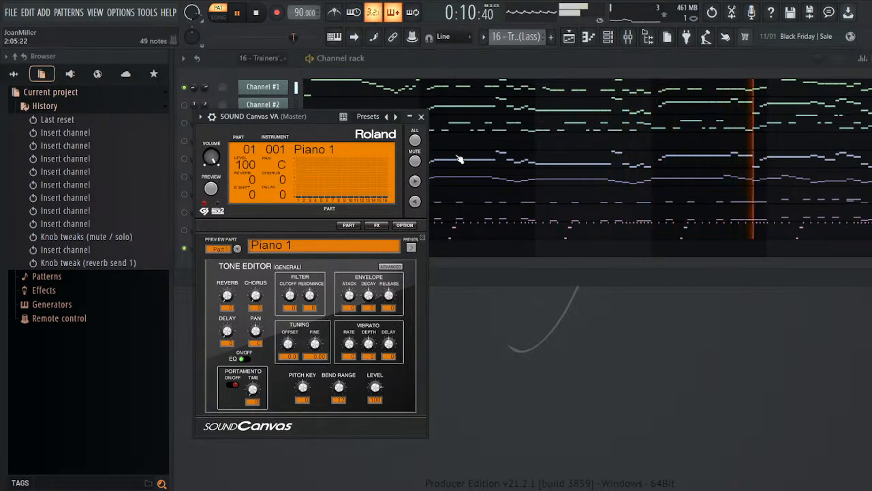
click(421, 116)
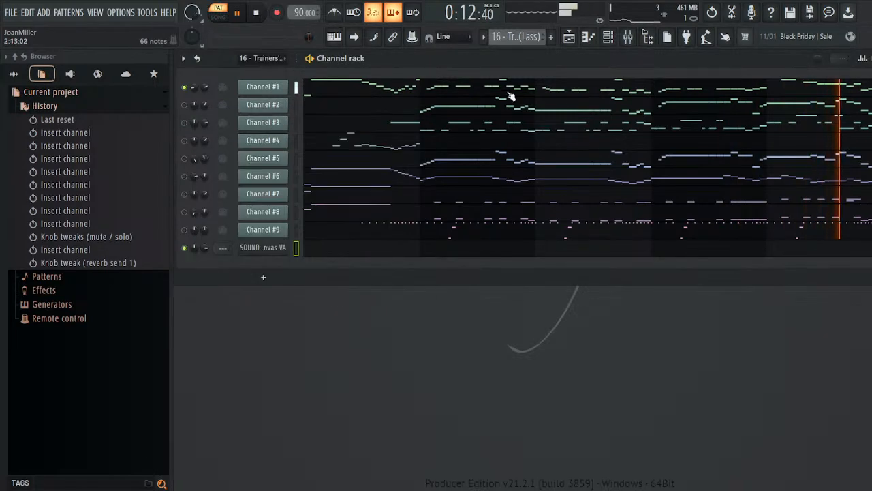
key(space)
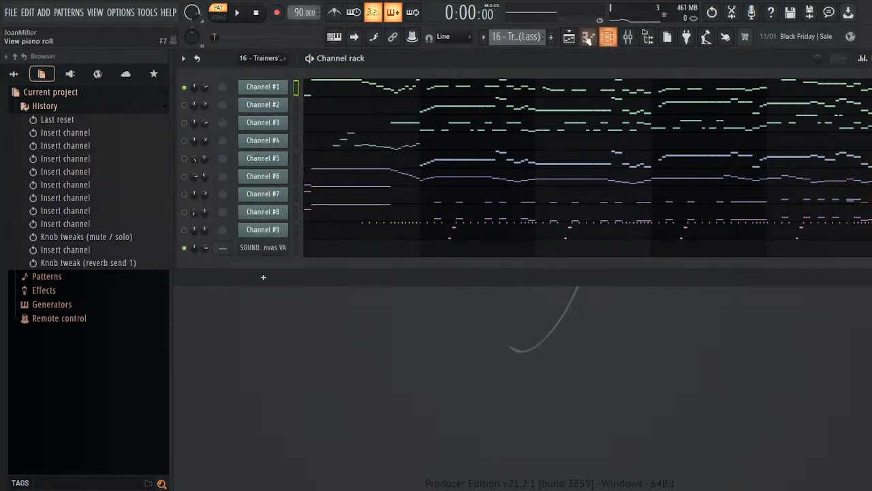
- Create a new pattern named Melody
key(F4)
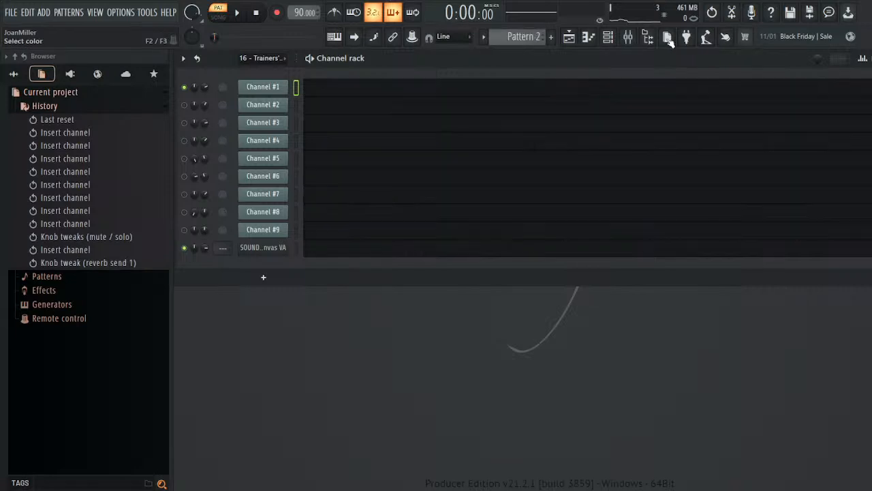
text(Melody)
key(Return)
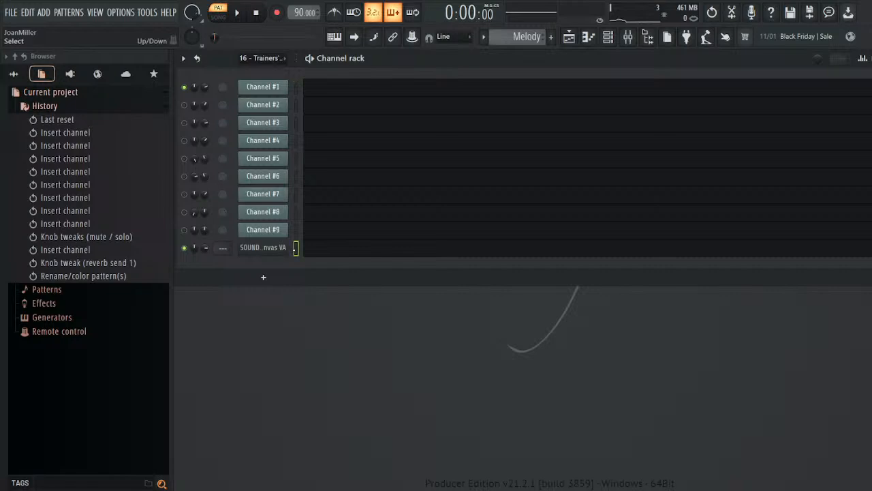
- Paste Channel #1's notes into the SOUND Canvas VA channel and rename the channel Piano
key(ctrl+v)
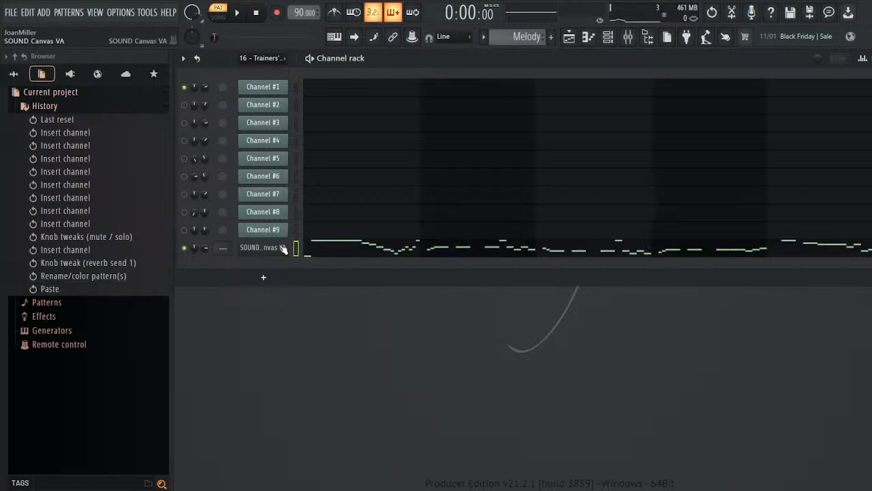
click(317, 273)
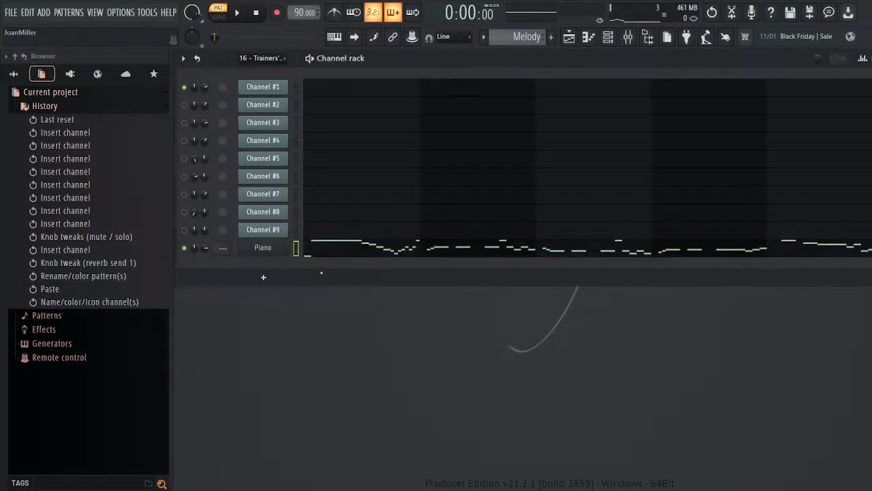
click(276, 246)
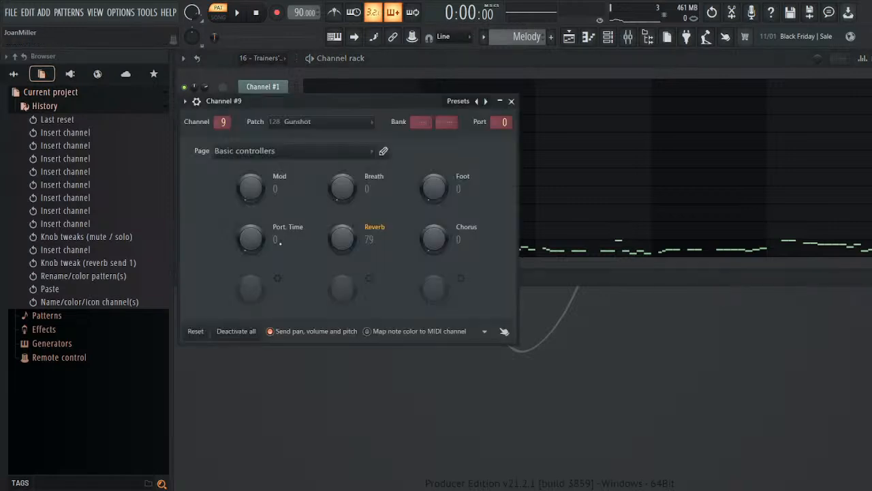
click(511, 101)
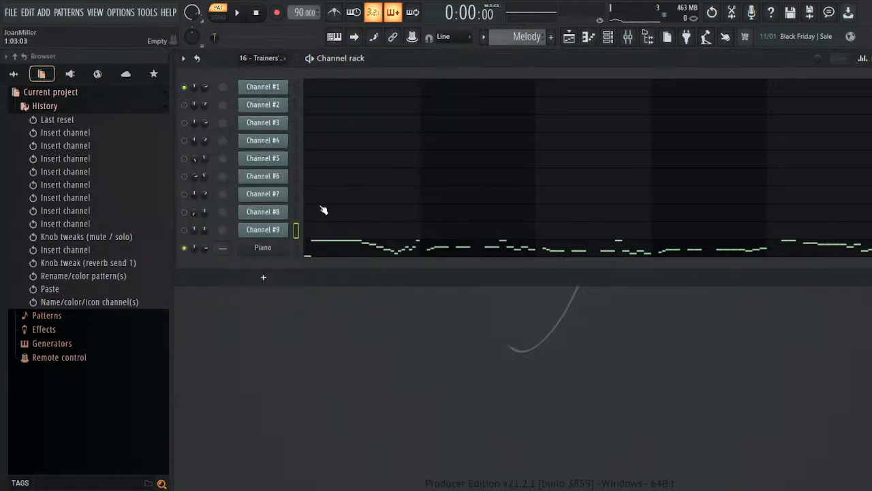
- Assign the Piano channel to mixer track 2 and load a mixer state with Fruity Chorus, Saturation Knob and La Petite Excite
click(282, 247)
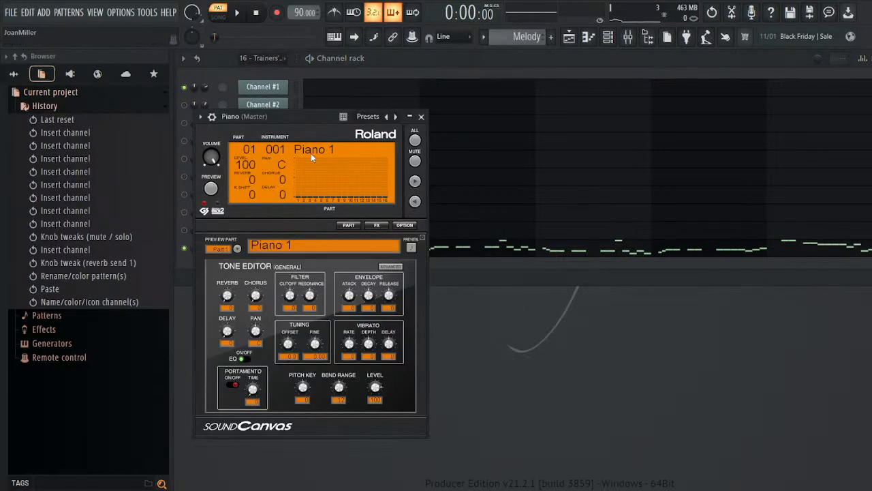
click(211, 117)
click(416, 146)
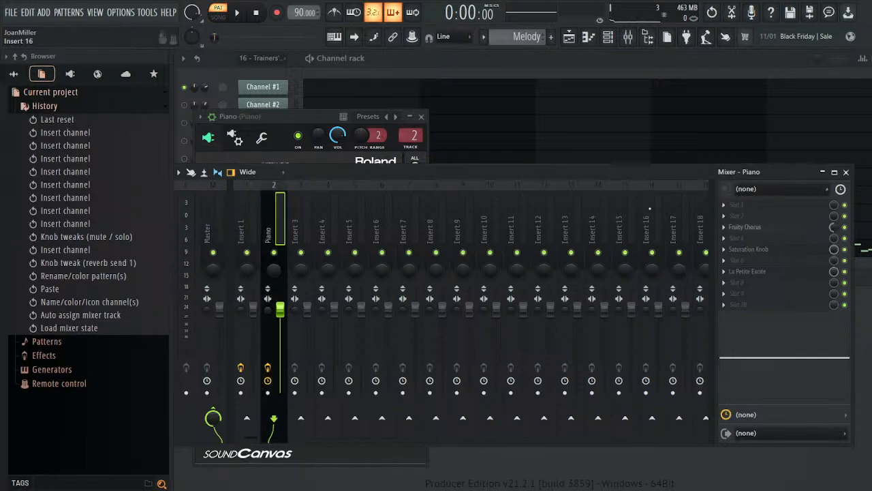
click(846, 171)
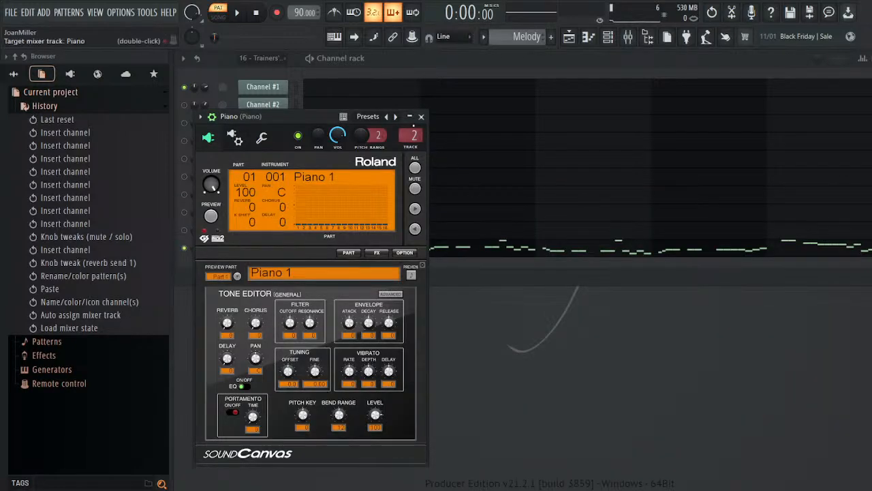
click(420, 116)
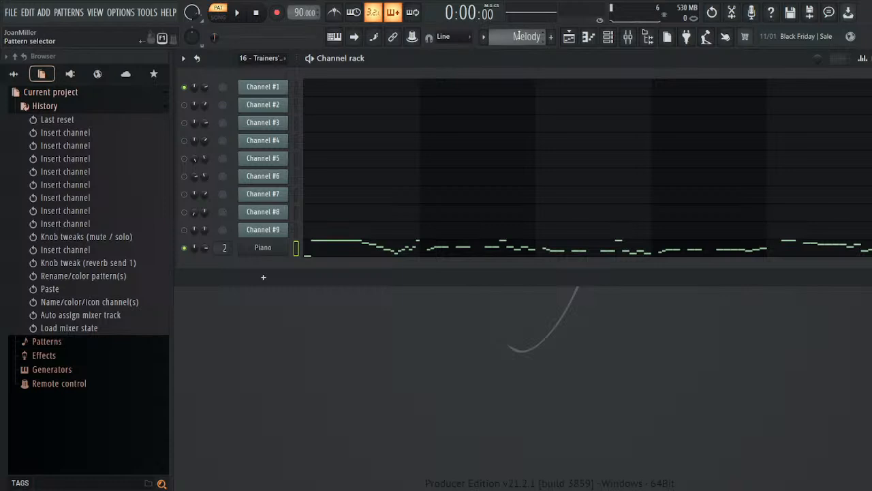
- Copy Channel #1's panning events from the Lass pattern into the Piano channel's panning events in the Melody pattern
scroll(535, 45, up, 1)
key(space)
right_click(195, 88)
click(219, 110)
key(space)
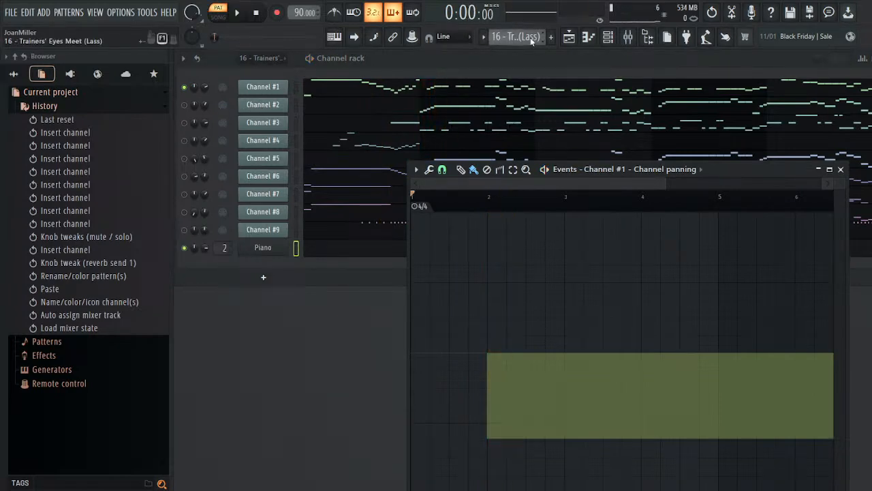
click(588, 63)
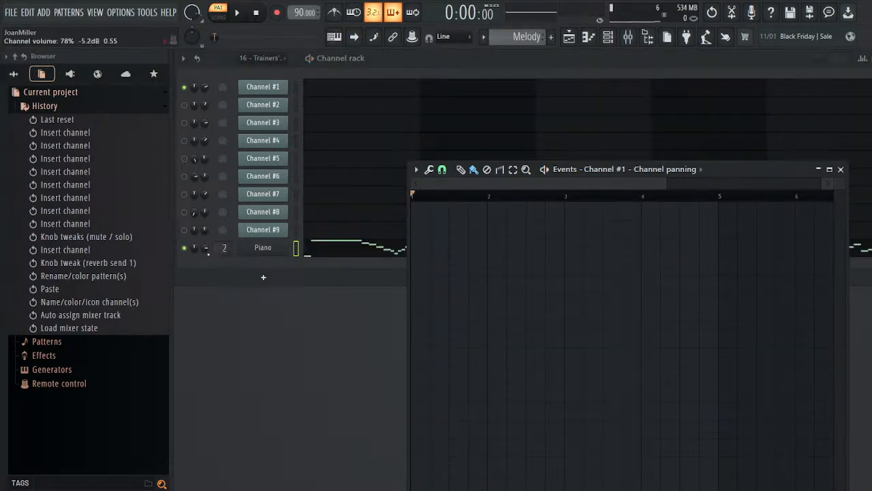
right_click(194, 247)
click(214, 270)
key(ctrl+v)
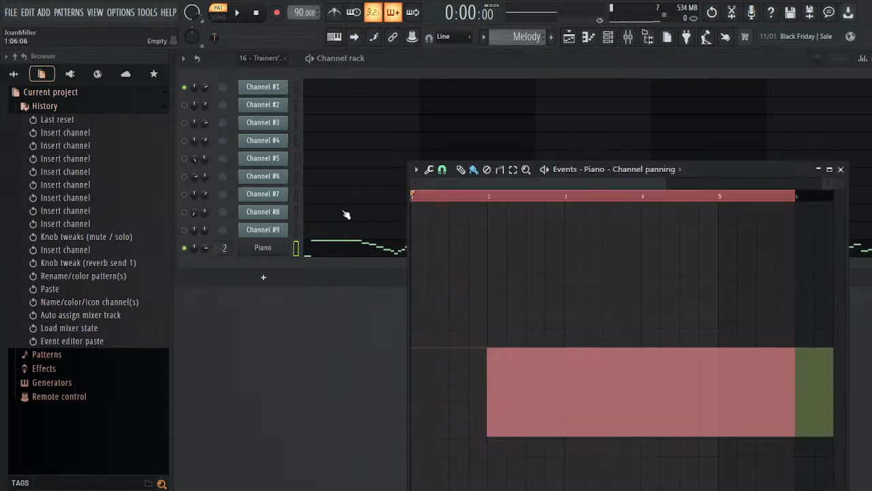
click(841, 169)
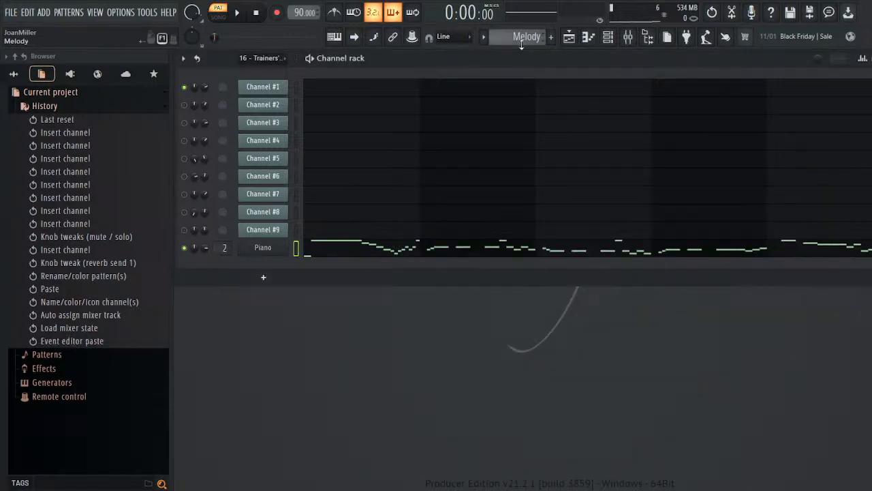
- Check Channel #1's volume events in the Lass pattern, adjust the Piano channel's volume, and briefly play the pattern
scroll(519, 41, down, 1)
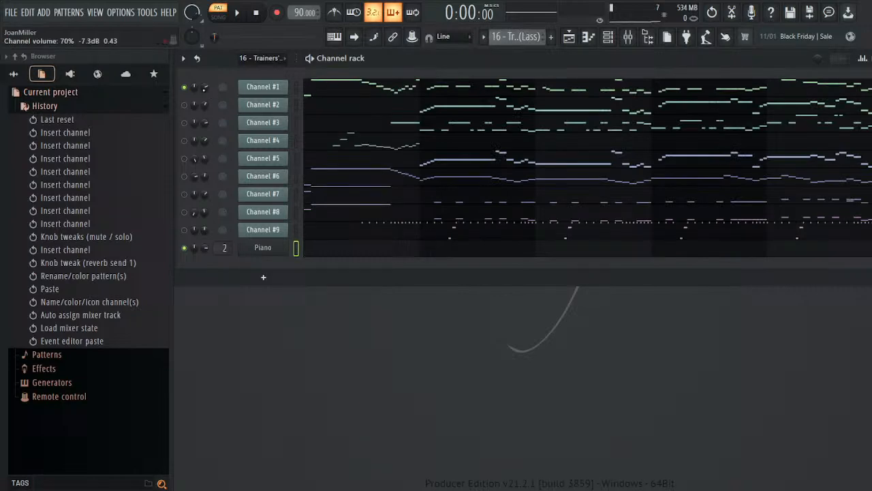
click(221, 116)
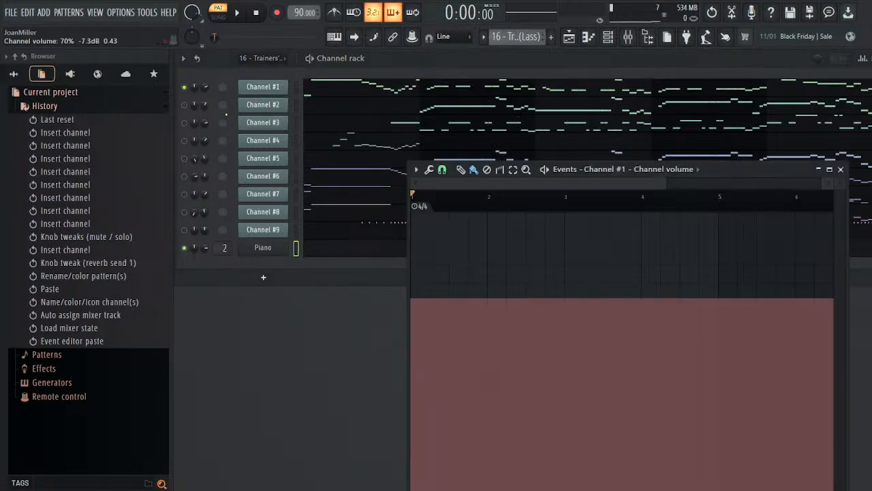
click(842, 171)
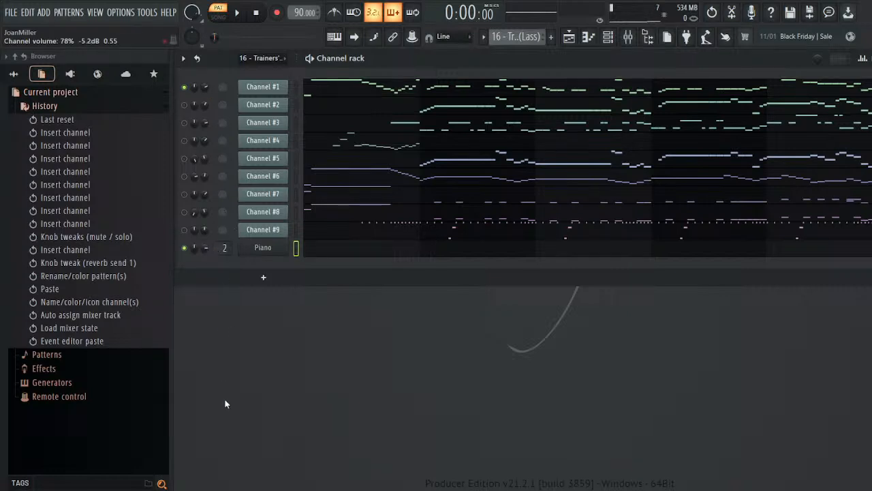
drag(206, 248, 206, 255)
key(space)
key(space)
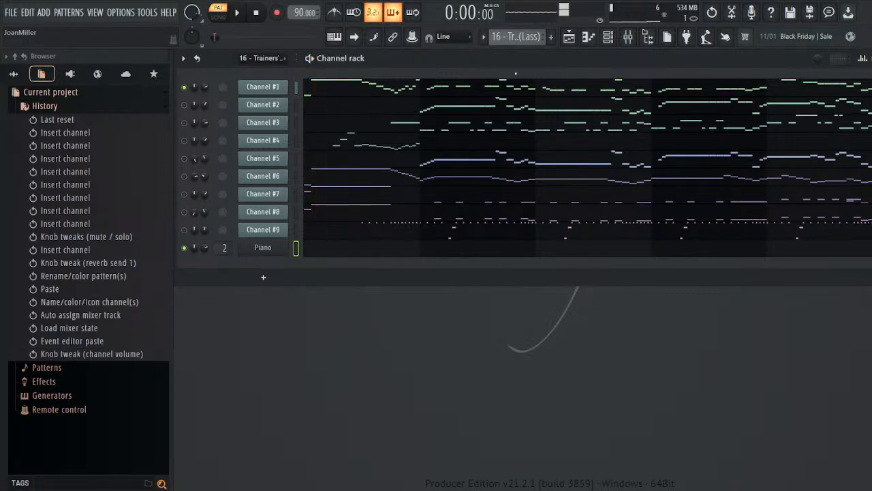
- Play the Melody pattern and raise the volume level adjustment in the Piano channel's miscellaneous functions
drag(521, 42, 522, 46)
key(space)
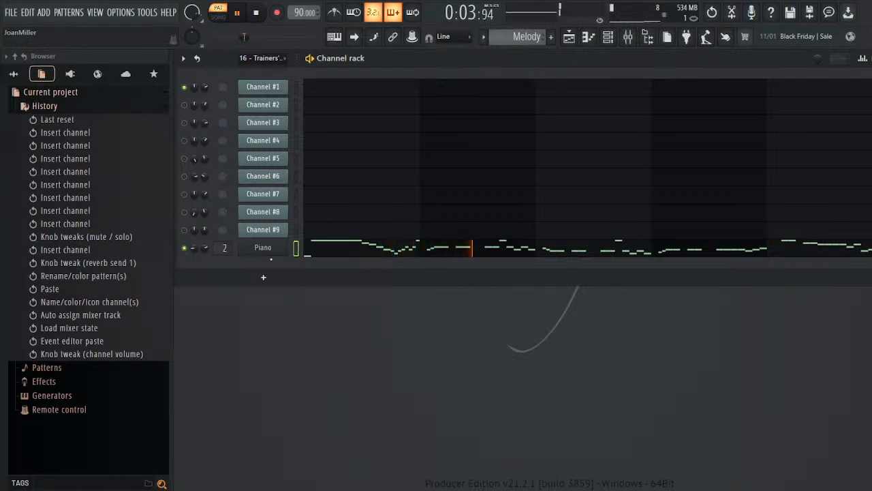
click(265, 248)
click(236, 138)
click(261, 138)
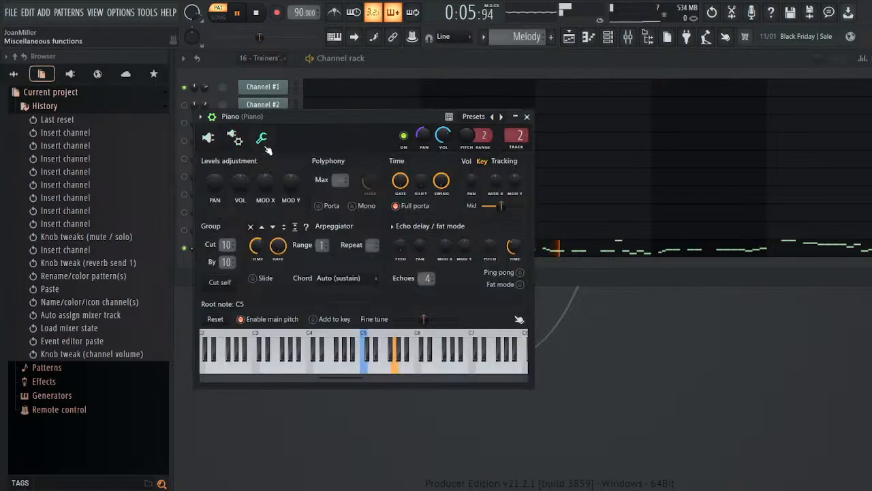
mouse_move(241, 183)
mouse_down()
mouse_move(241, 162)
mouse_move(240, 182)
mouse_up()
click(527, 117)
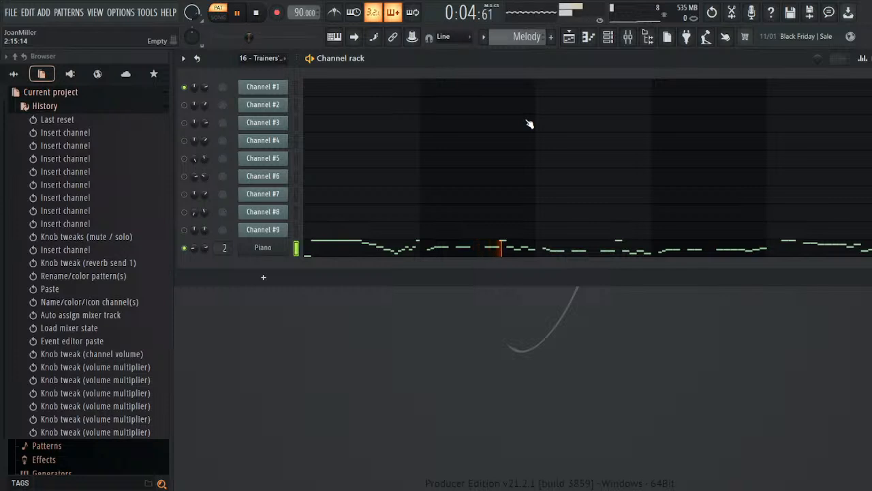
- Set the Piano channel's filter cutoff to 63 in SOUND Canvas VA and close the plugin
click(263, 248)
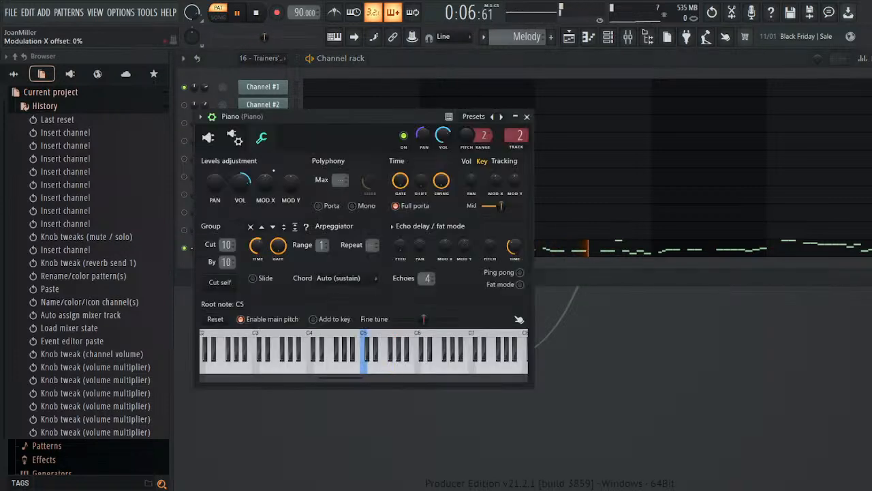
click(209, 138)
drag(289, 323, 289, 310)
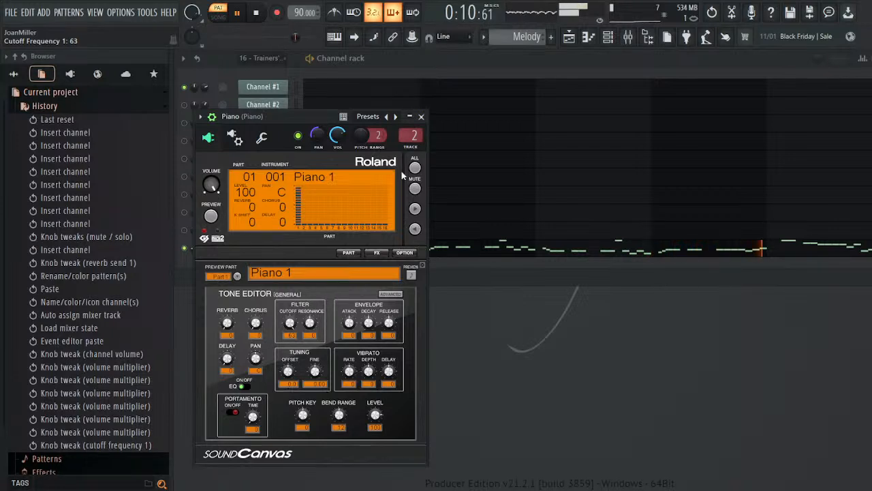
click(421, 117)
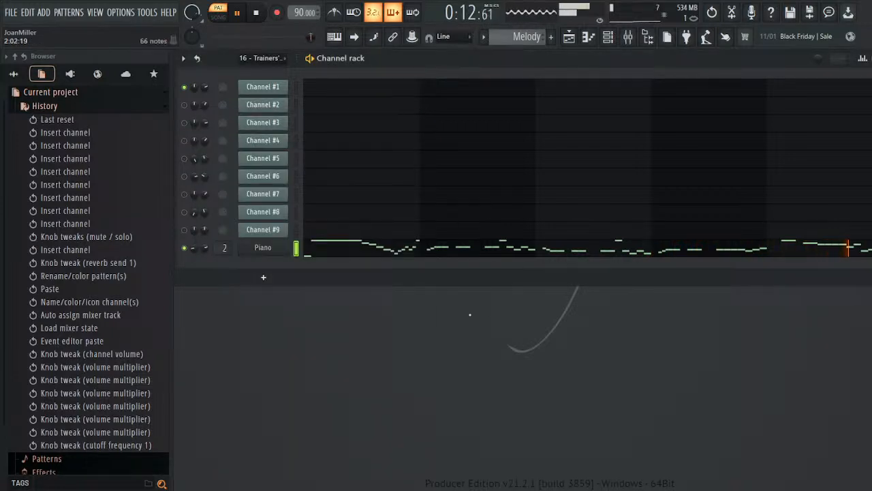
- Check Channel #1's settings in the Lass pattern and try the Piano 2 instrument on the Piano channel during playback
scroll(519, 36, up, 1)
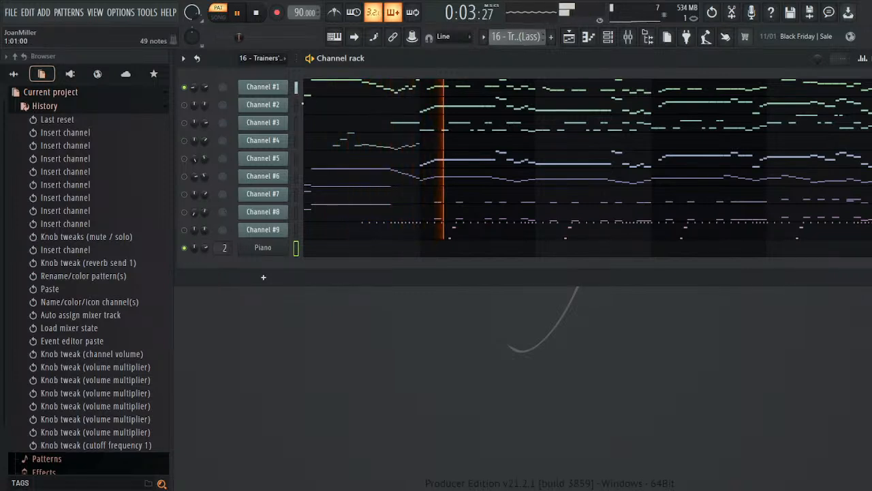
click(276, 87)
click(276, 88)
key(space)
click(276, 249)
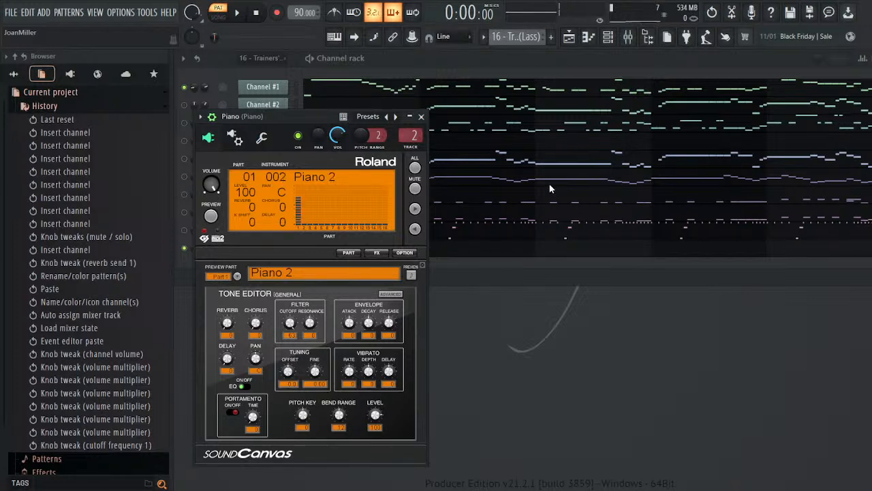
key(space)
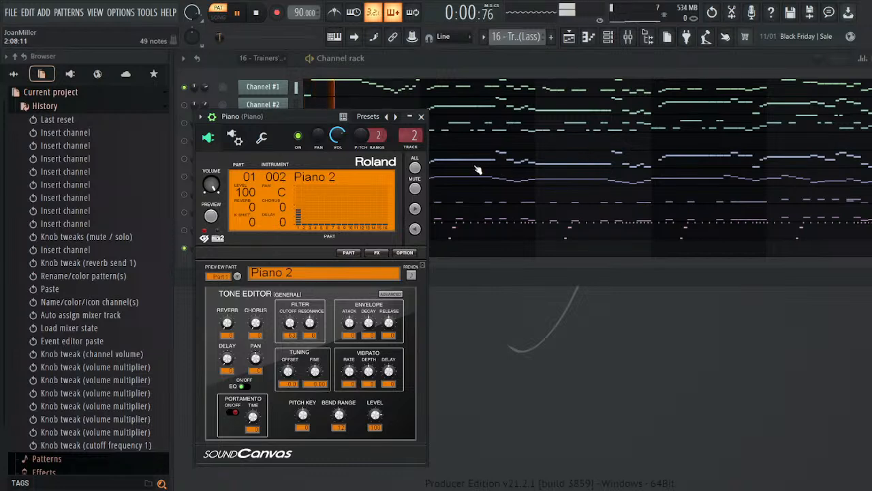
- Listen to the Melody pattern with the Piano 1 instrument, close SOUND Canvas VA, and return to the Lass pattern
scroll(516, 30, down, 1)
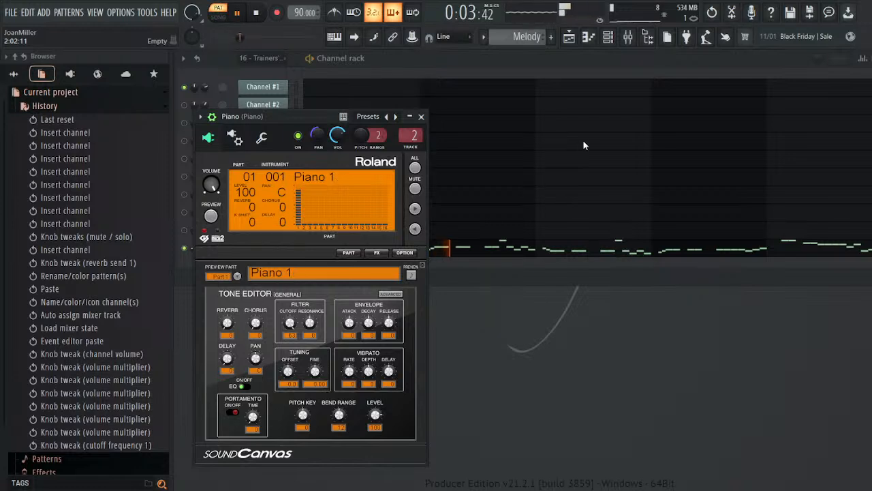
click(421, 117)
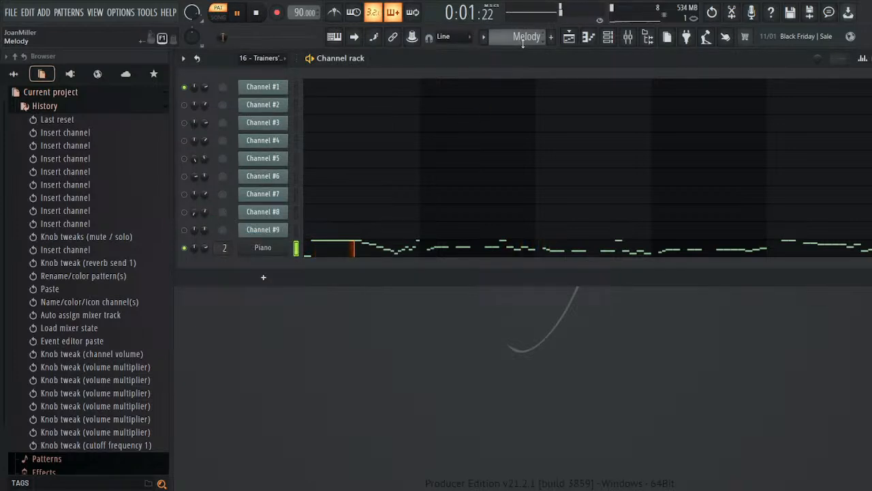
scroll(522, 36, down, 1)
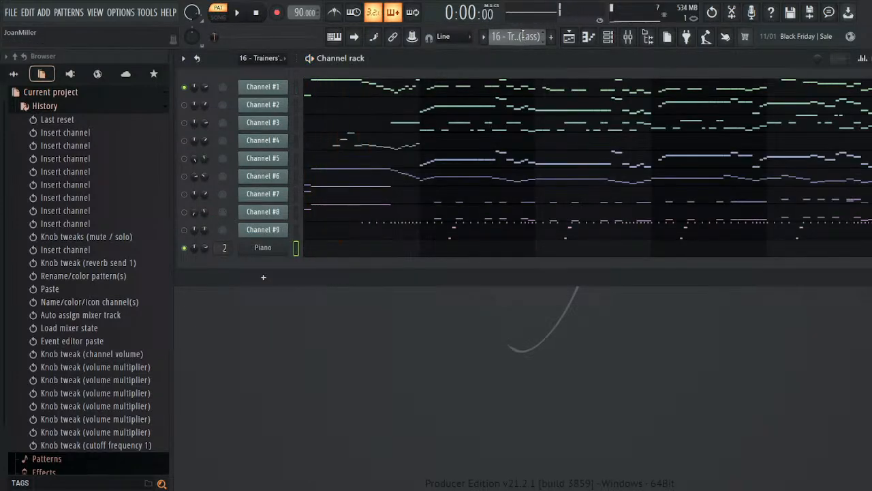
- Switch to the Melody pattern, play it briefly and inspect the Piano channel's instrument settings
scroll(522, 36, up, 1)
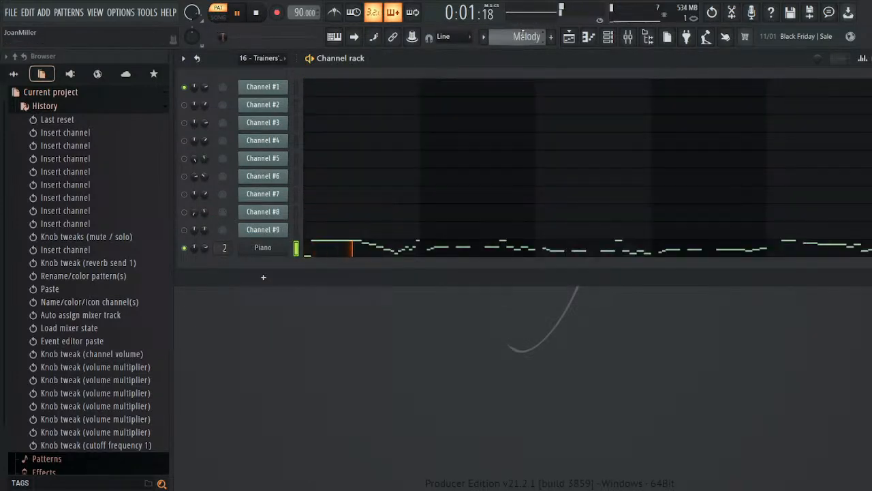
click(266, 249)
key(space)
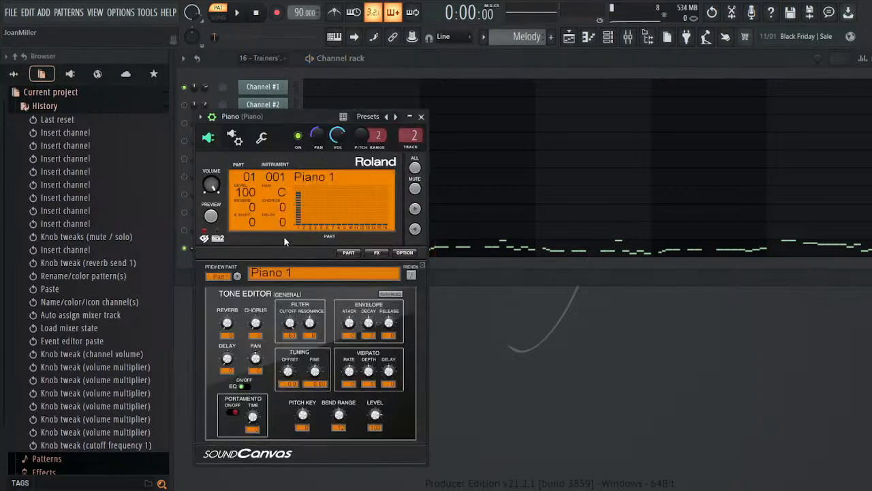
click(422, 116)
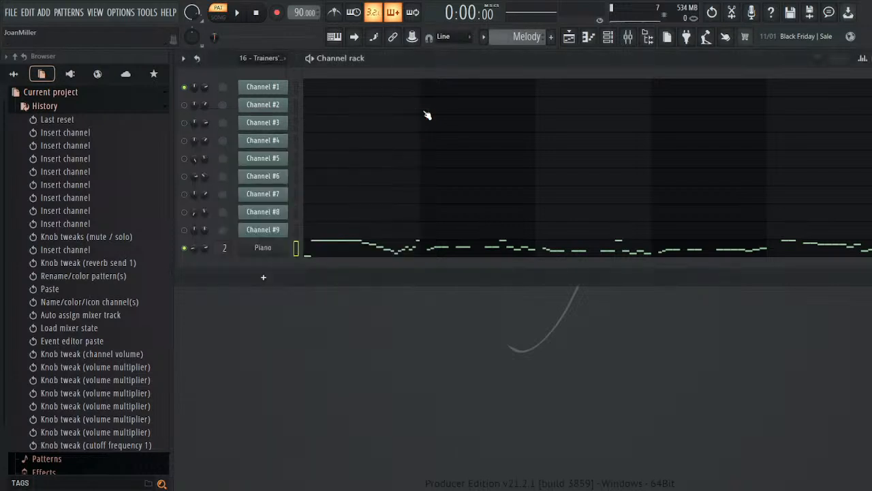
- In the 16 - Trainers' Eyes Meet (Lass) pattern, mute Channel #1, unmute Channel #2 and play it
scroll(518, 35, up, 1)
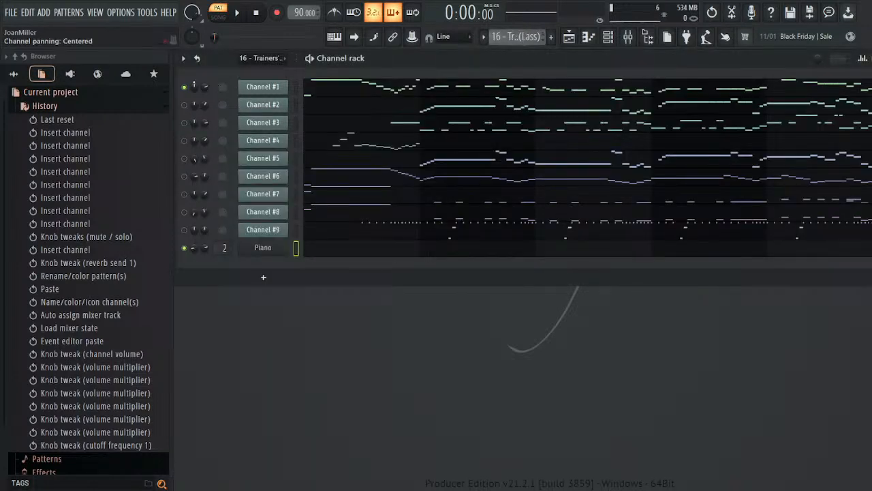
click(185, 87)
click(184, 105)
click(271, 88)
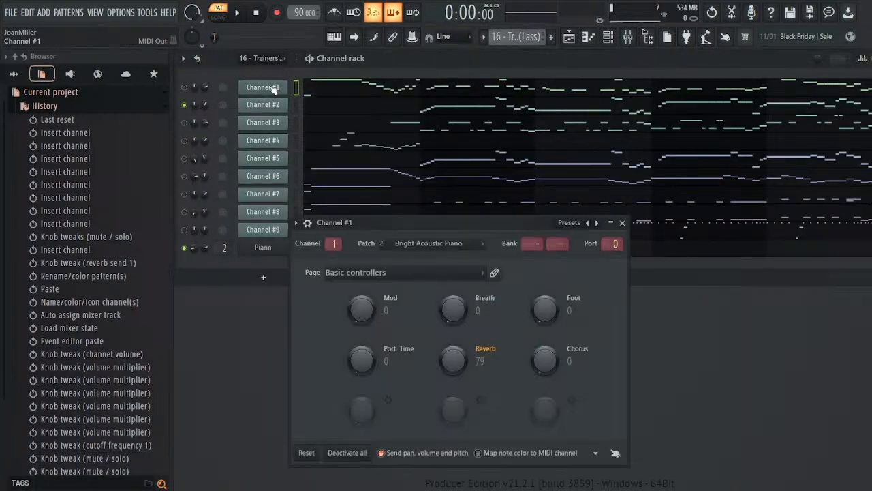
click(272, 88)
key(space)
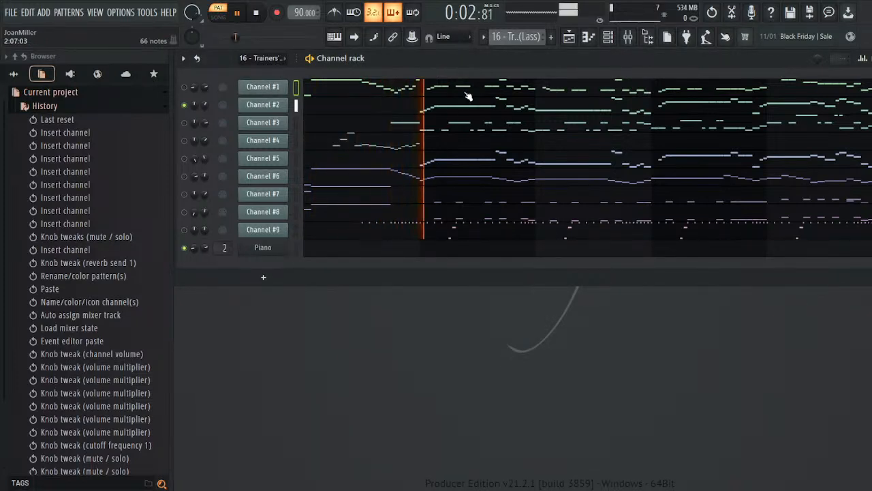
- Check Channel #2's patch and add a matching Sound Canvas channel with instrument 074 Flute, named Flute
click(263, 104)
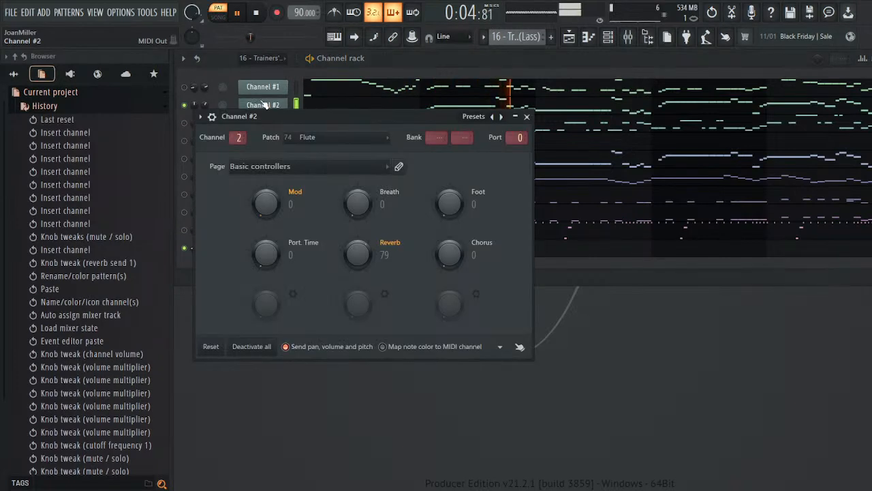
click(263, 104)
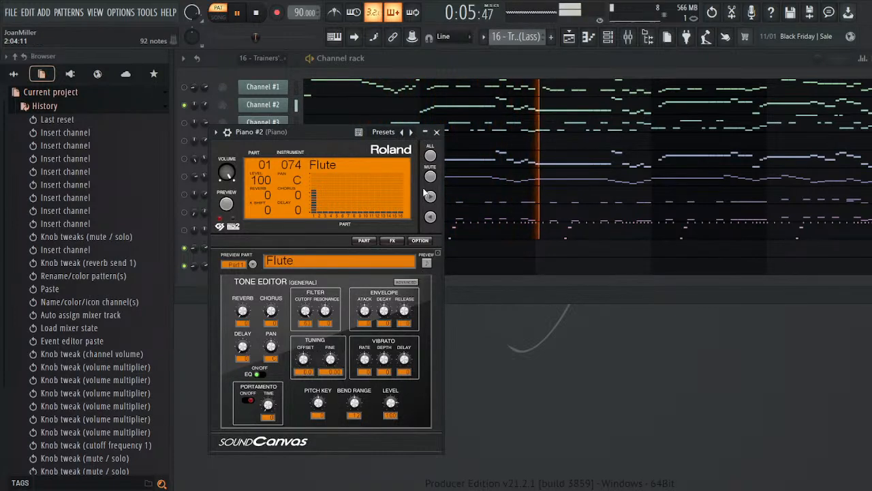
click(437, 131)
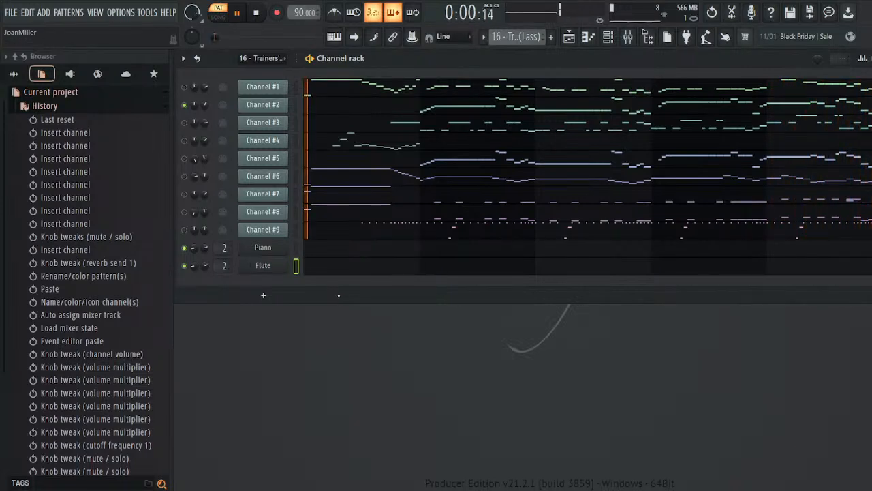
- Copy Channel #2's notes into the Flute channel of the Melody pattern and check them in the piano roll
key(space)
click(296, 105)
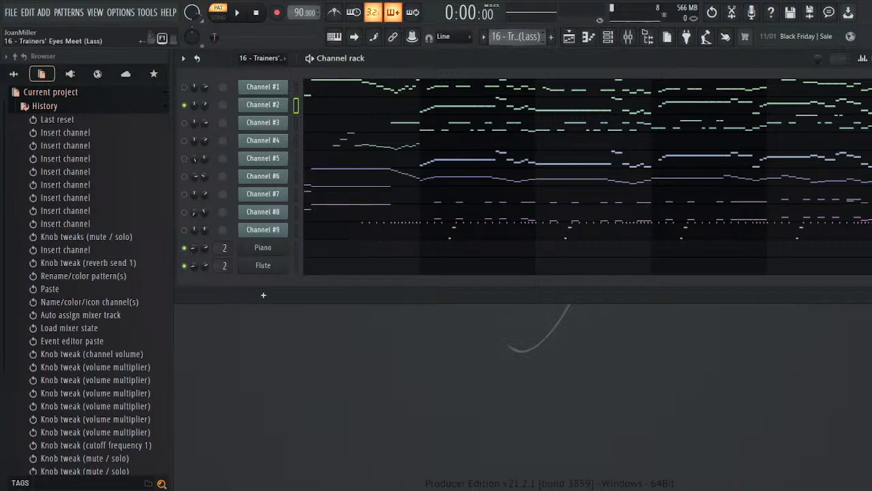
click(553, 54)
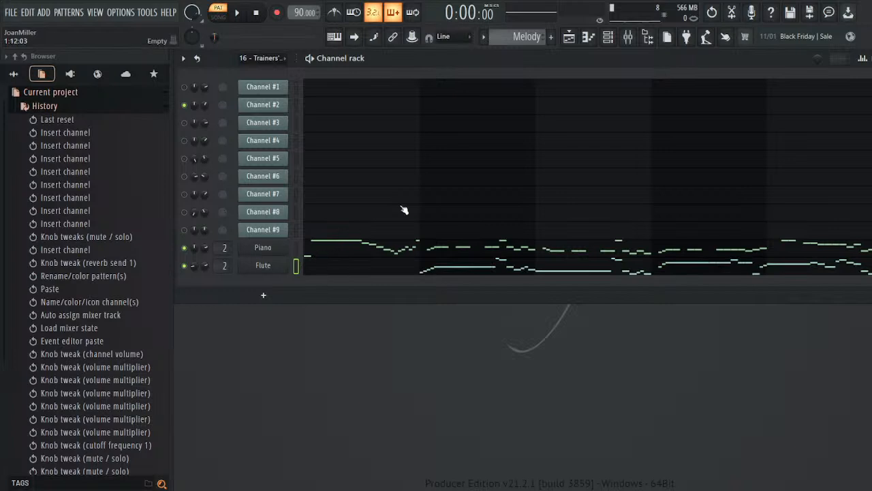
click(402, 274)
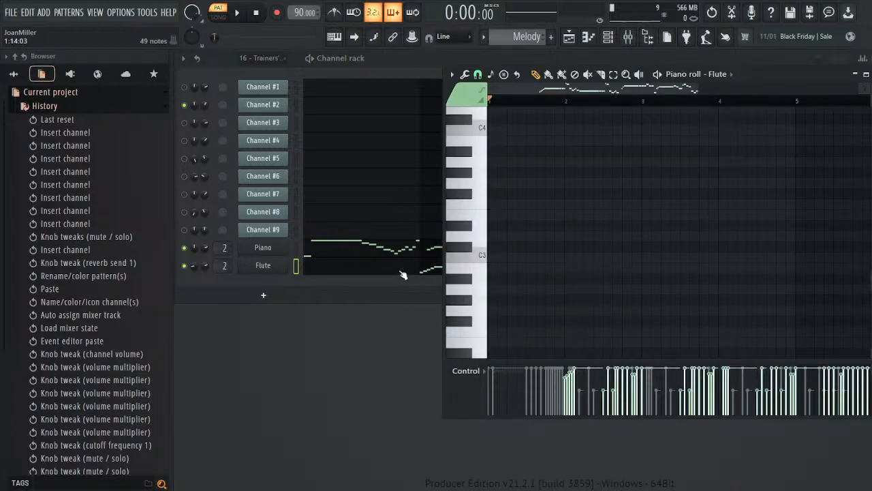
click(869, 74)
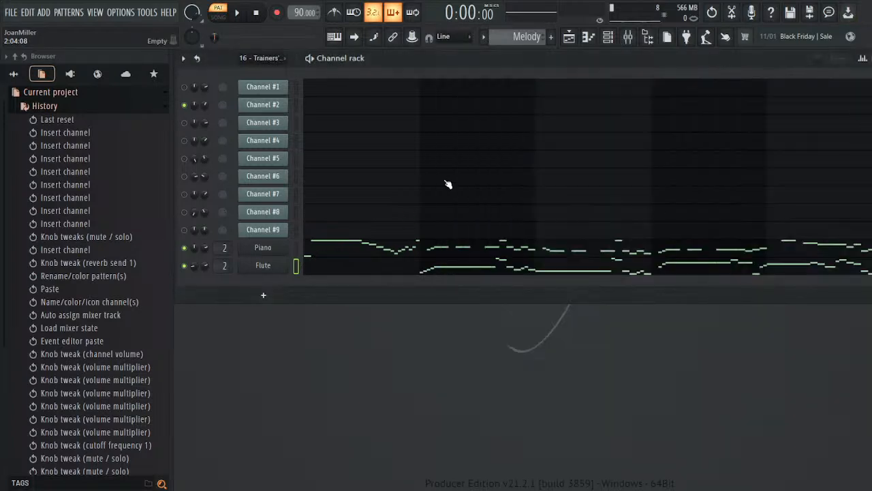
- Route the Flute channel to mixer track 3 and mute the Piano mixer track while the Melody pattern plays
key(space)
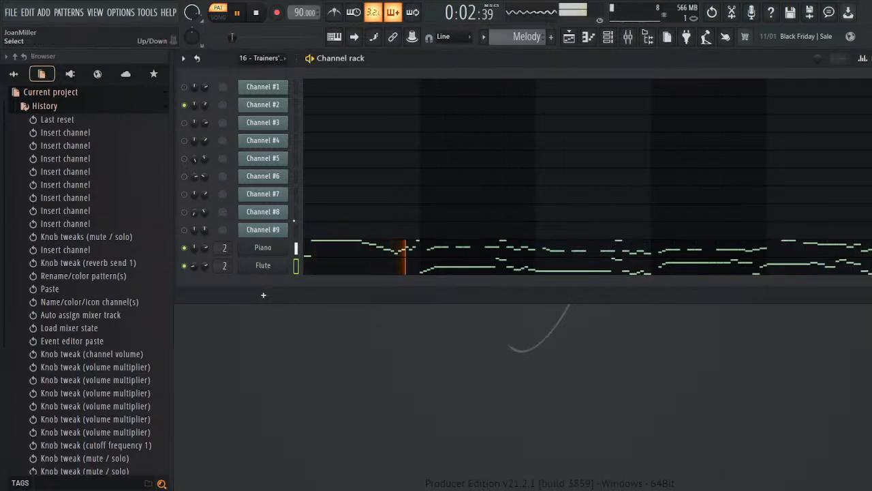
click(263, 265)
click(228, 133)
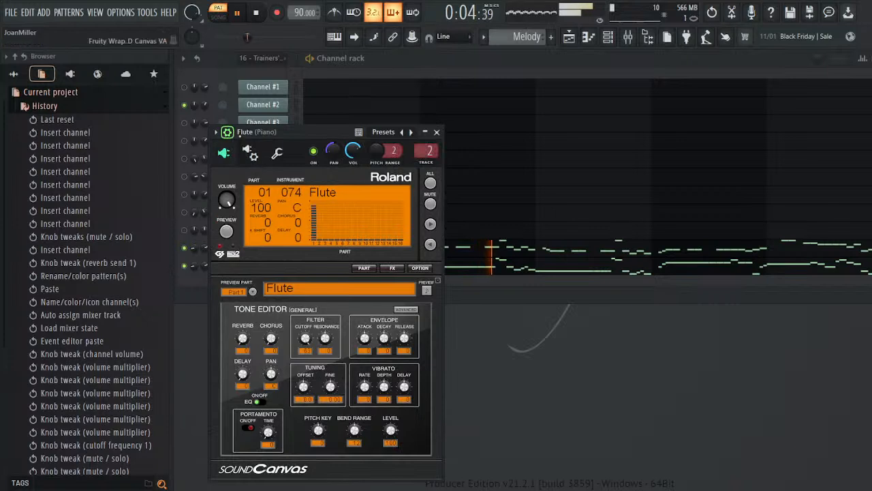
click(427, 164)
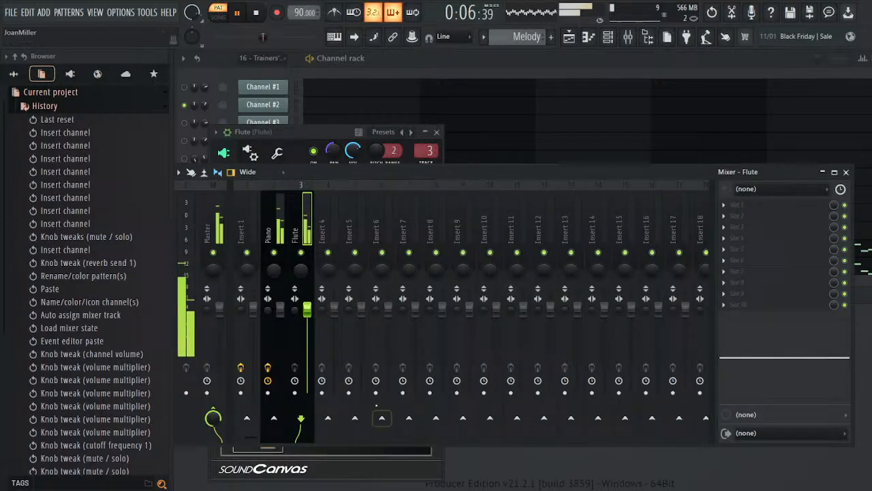
click(275, 253)
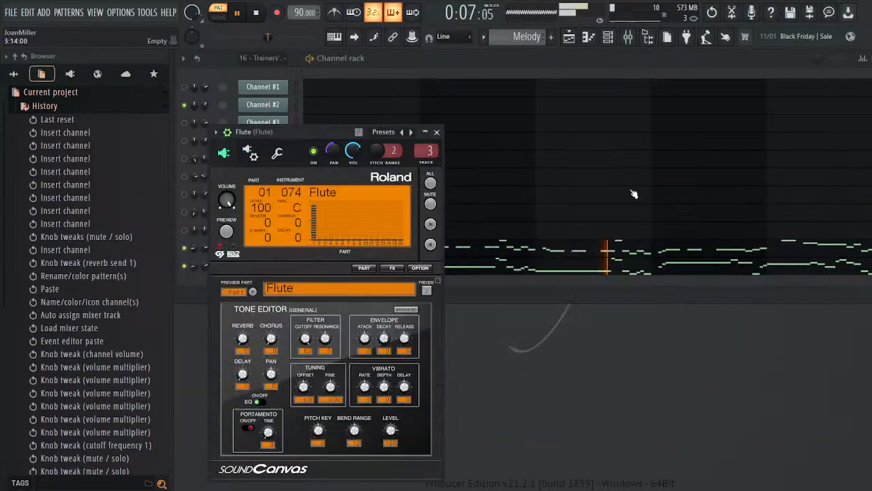
click(436, 132)
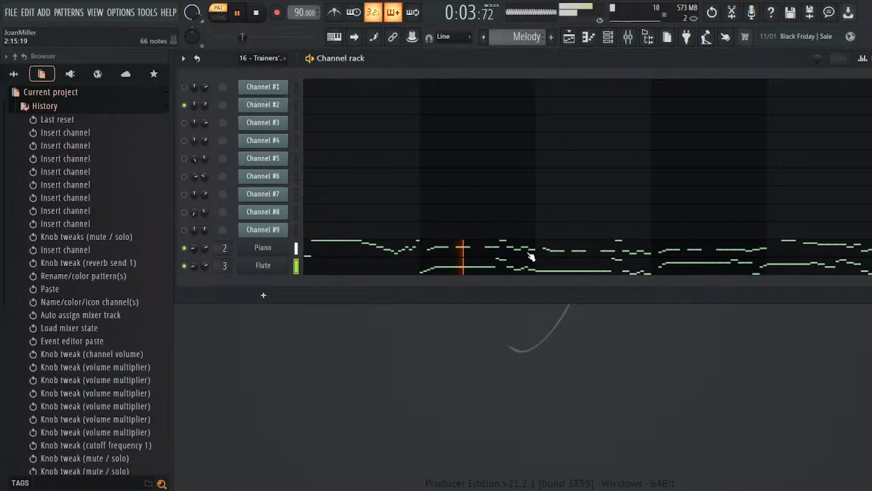
- Delete the short repeated notes following the long held notes in the Flute's piano roll, such as the extra A#7 notes
key(space)
click(487, 266)
scroll(654, 267, up, 15)
scroll(675, 276, up, 6)
drag(699, 88, 574, 241)
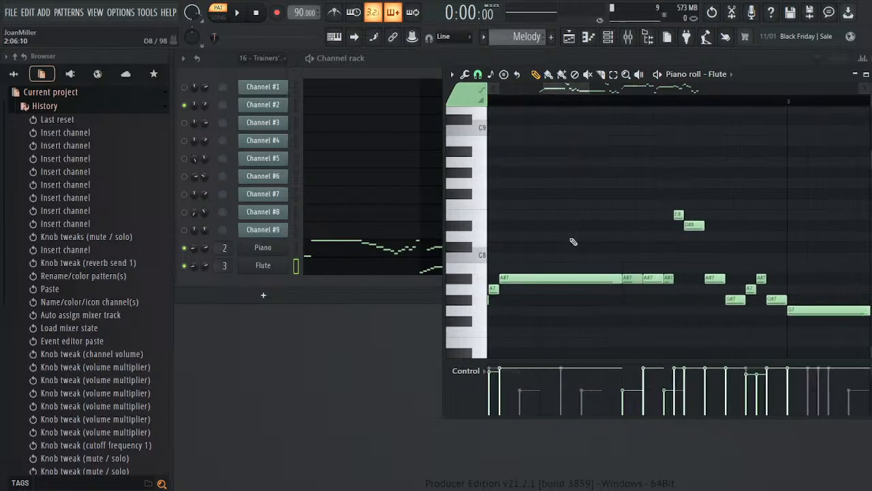
right_click(636, 280)
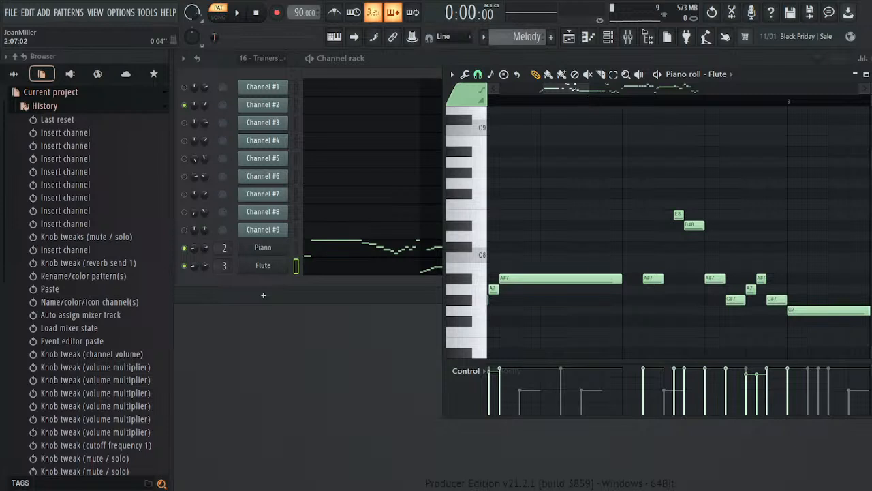
scroll(647, 300, right, 6)
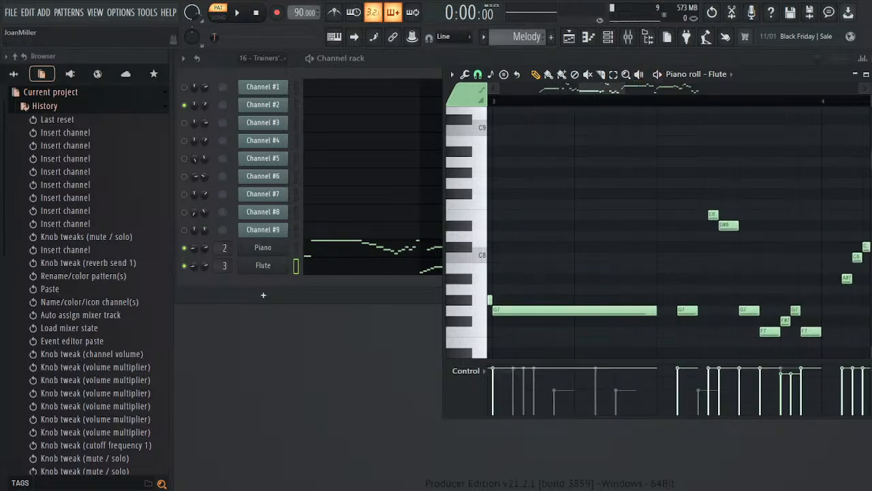
scroll(642, 167, right, 8)
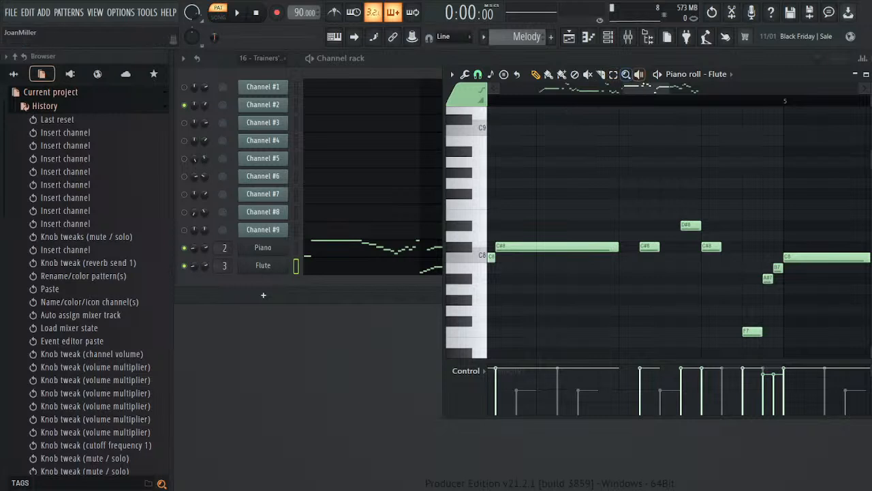
scroll(671, 203, right, 4)
scroll(671, 203, down, 5)
scroll(671, 203, up, 3)
drag(701, 89, 532, 90)
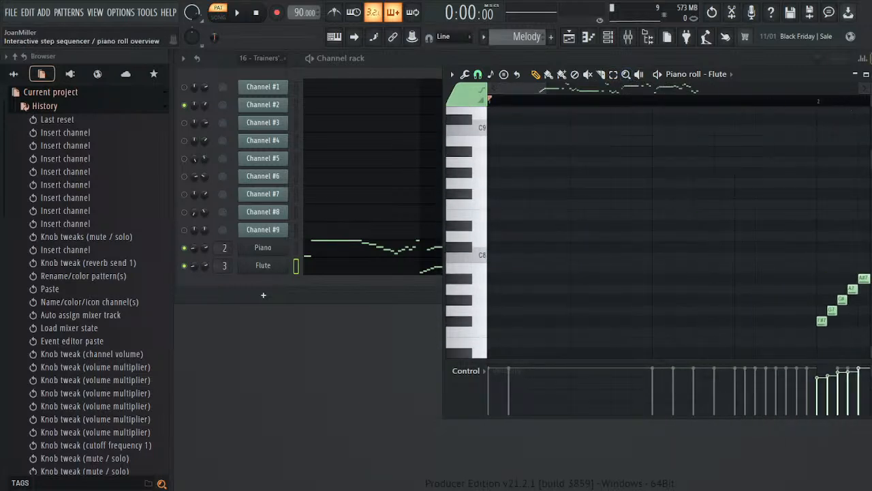
click(866, 73)
- Load Fruity Delay 3 into slot 9 of the Flute mixer track while the pattern plays
click(627, 37)
key(space)
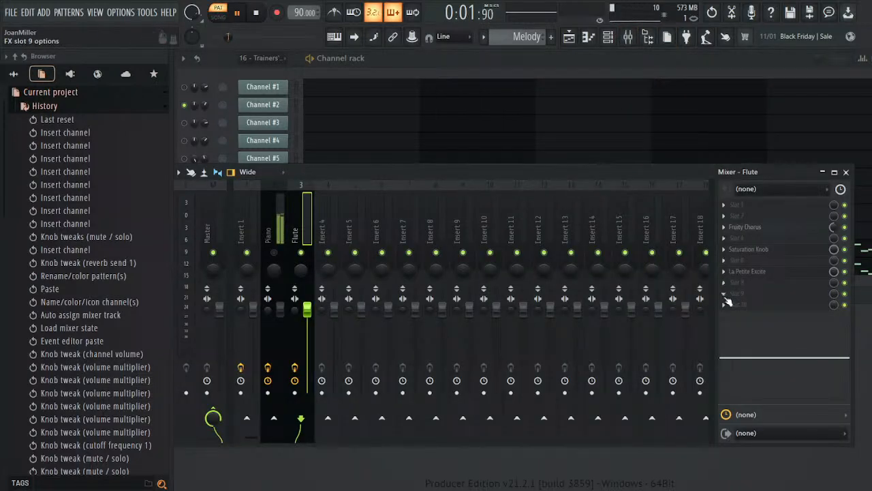
click(481, 169)
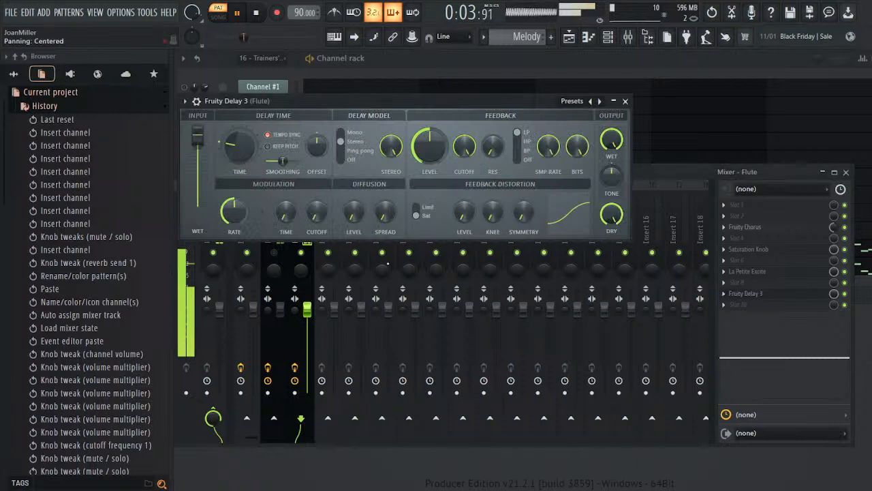
- Shorten Fruity Delay 3's time with Keep pitch on, lower its feedback level and set the output wet to 21.5%
drag(239, 146, 239, 160)
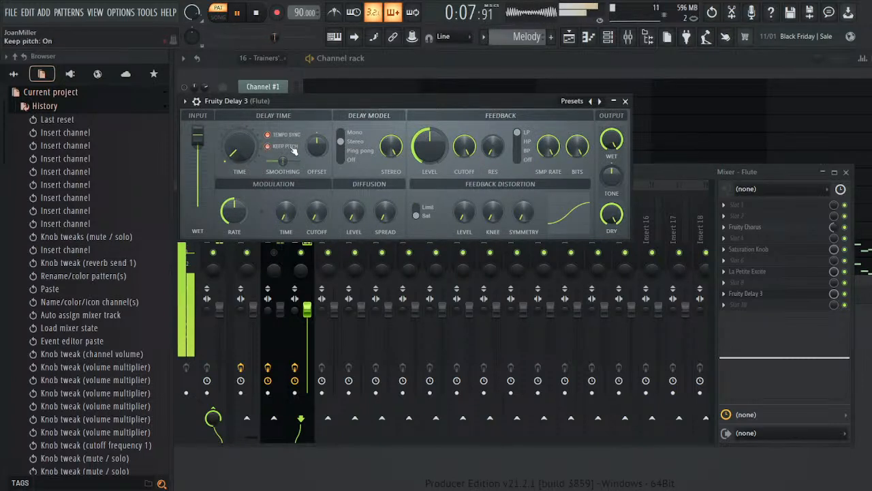
drag(430, 145, 430, 197)
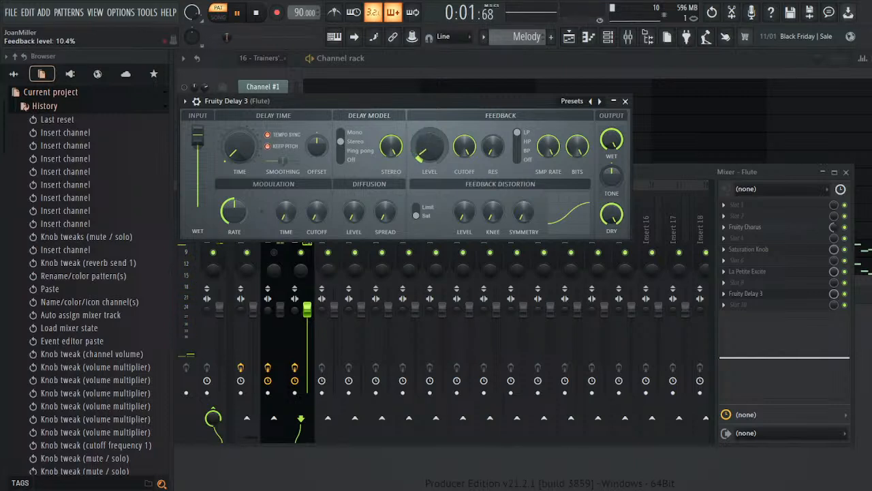
key(space)
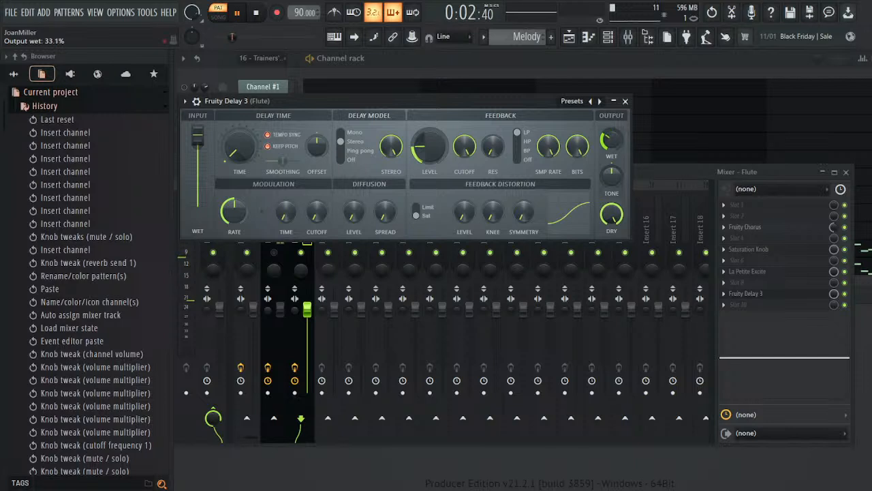
drag(611, 140, 611, 146)
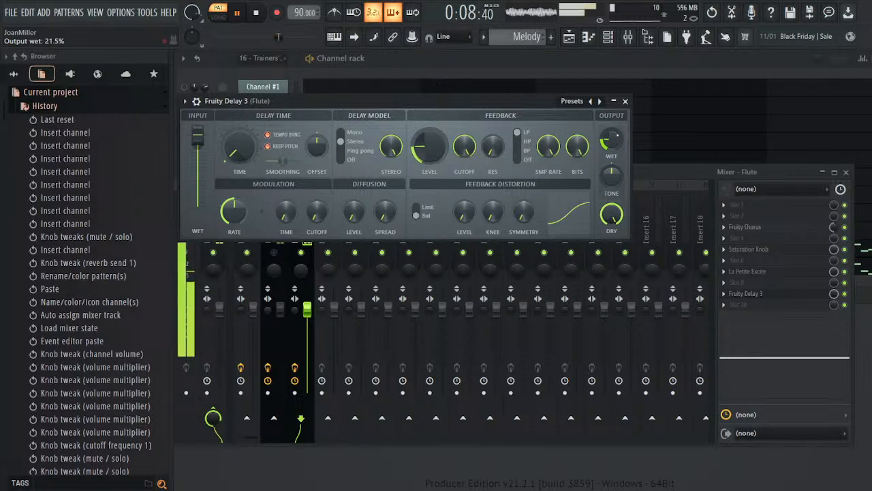
- Set the Flute delay's diffusion level to 52.5%, raise its diffusion spread and time offset, and stop playback with the mixer closed
drag(354, 212, 353, 188)
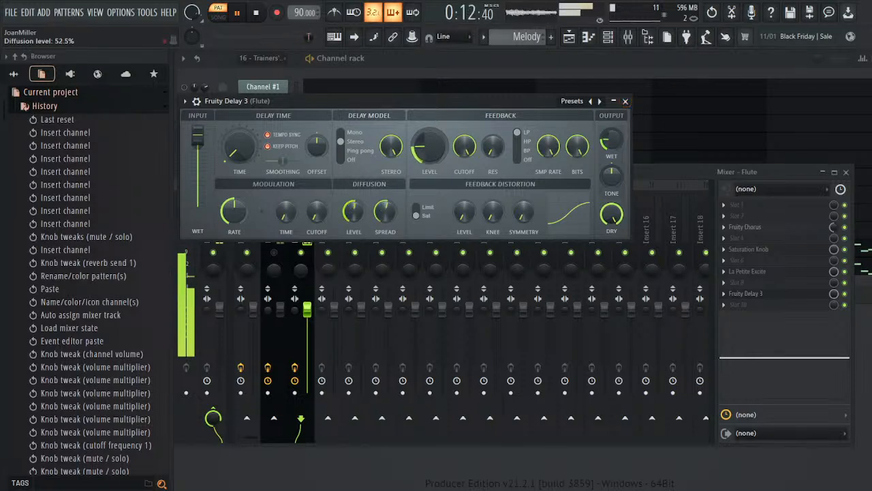
drag(317, 146, 316, 139)
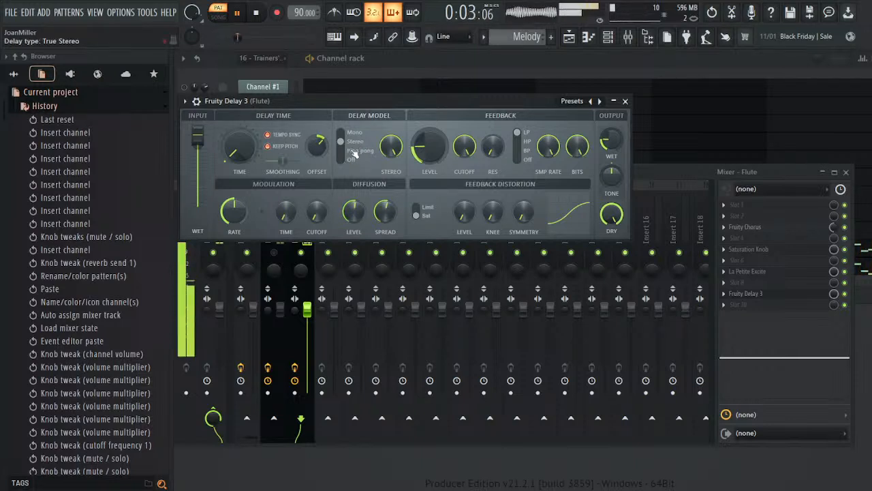
click(625, 101)
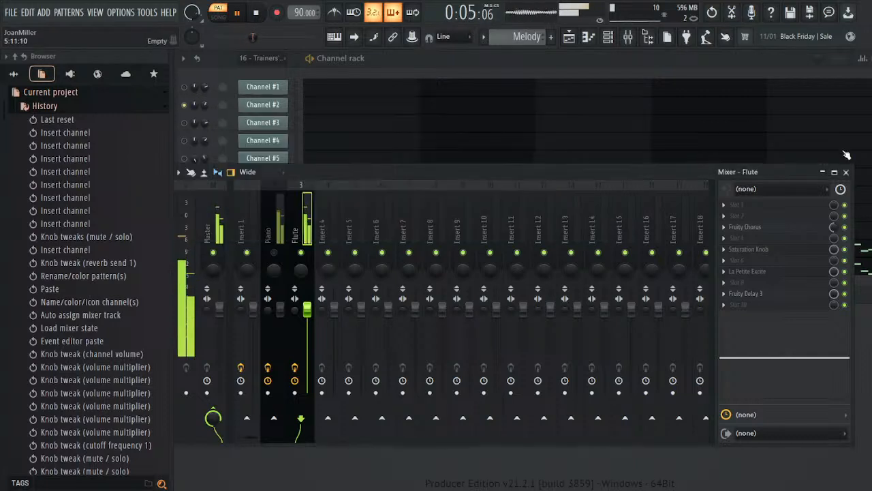
click(845, 172)
key(space)
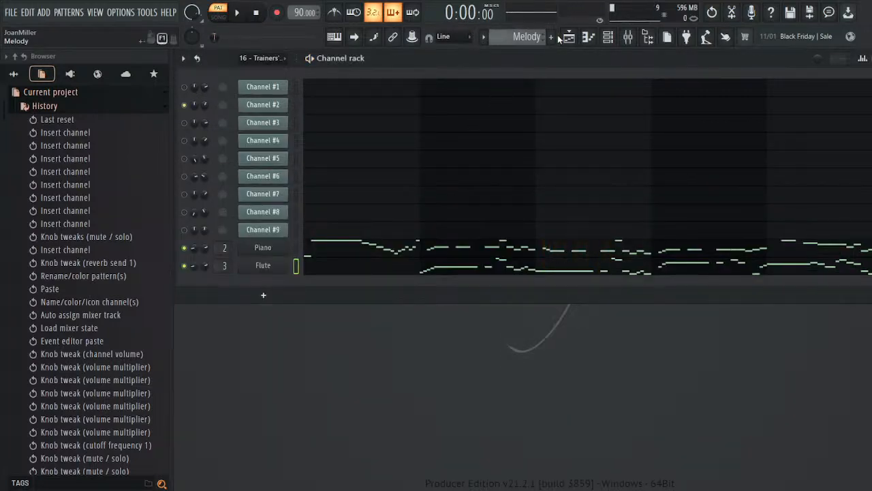
scroll(533, 37, up, 1)
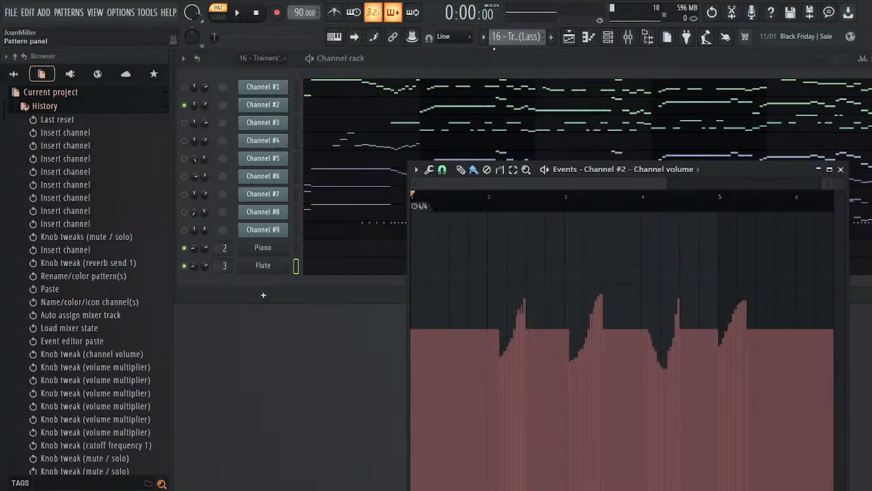
click(526, 65)
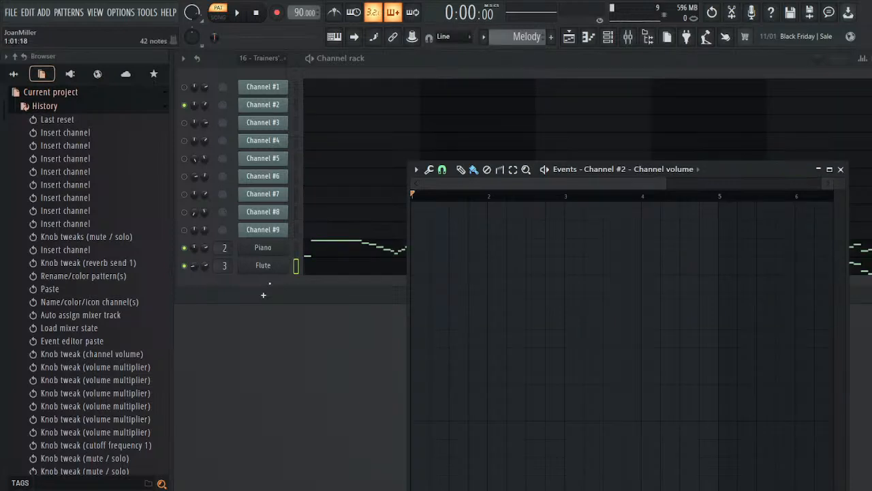
right_click(208, 268)
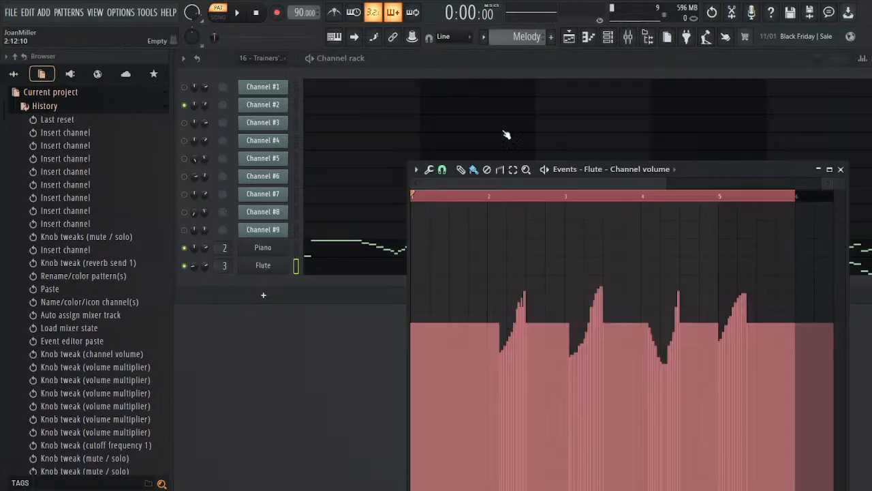
- Check Channel #2's panning events in the Lass pattern and close the event editor
click(530, 51)
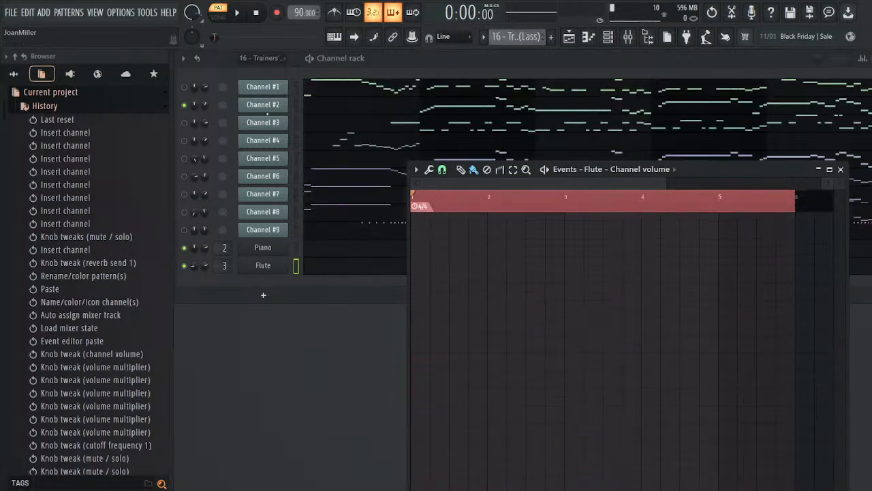
right_click(194, 106)
click(205, 124)
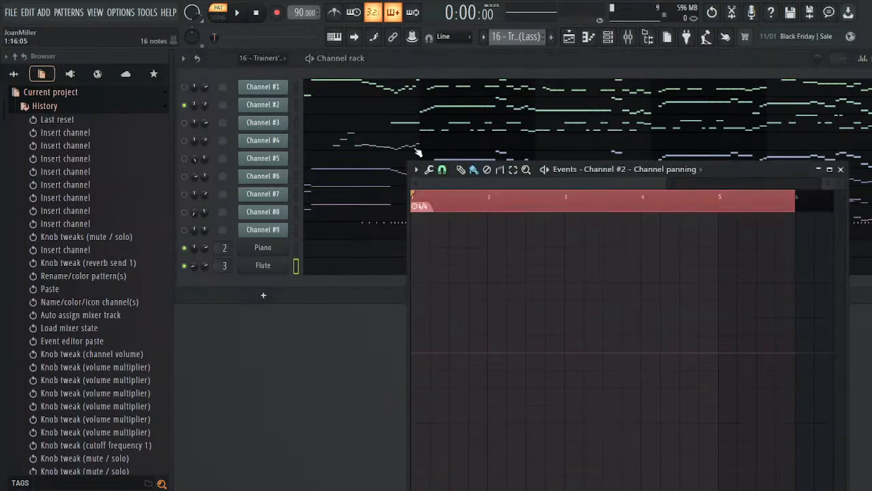
click(840, 170)
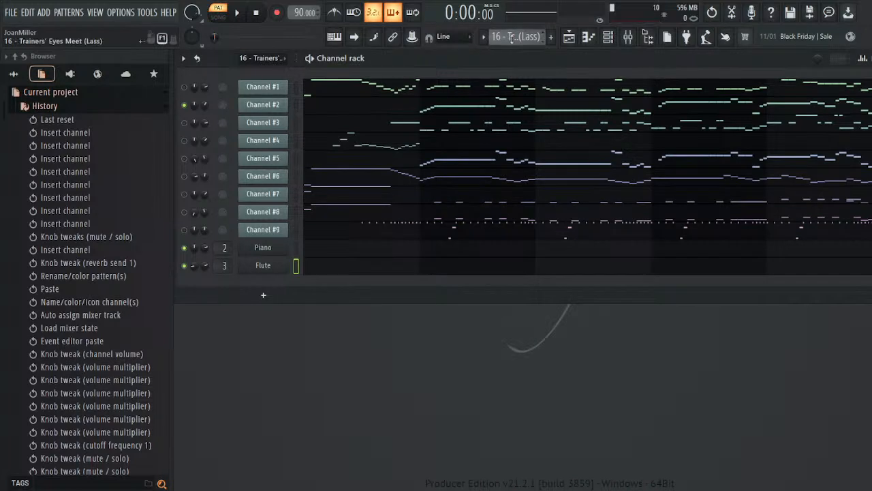
- Listen to the Melody pattern with the Piano and Flute, and stop playback
scroll(512, 39, down, 2)
scroll(511, 39, up, 1)
key(space)
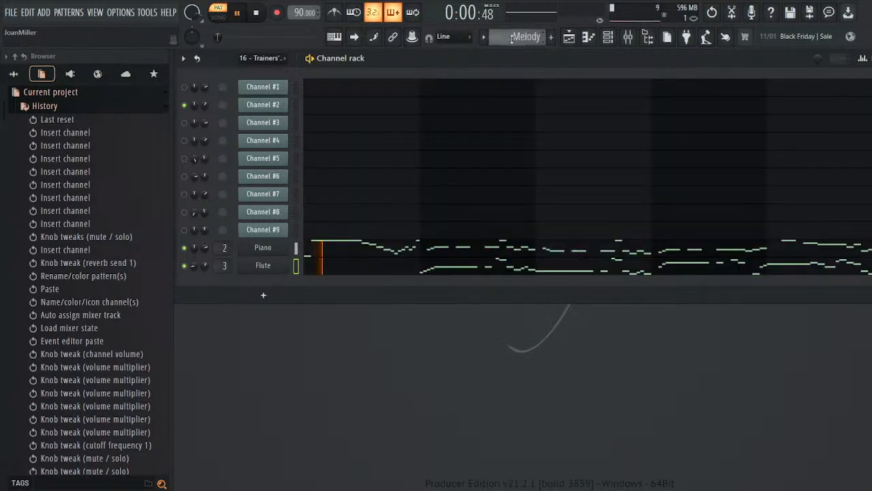
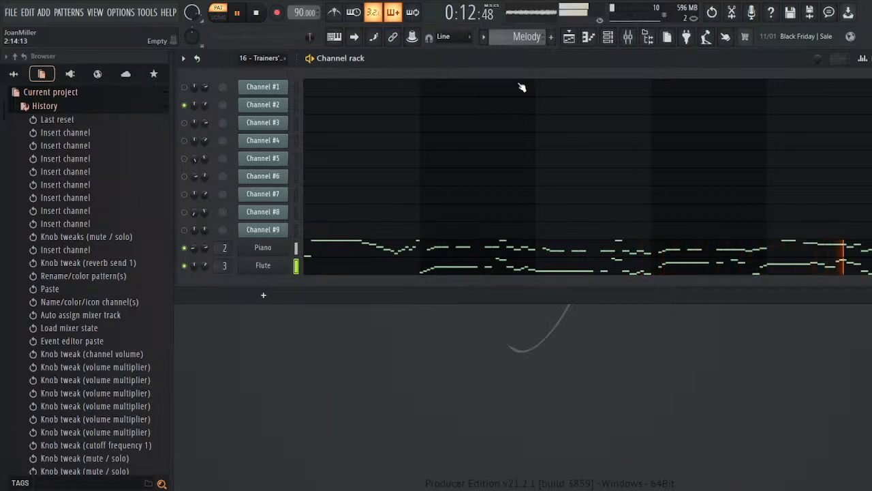
click(257, 12)
- Play the Lass pattern with Channel #3 soloed and open its MIDI Out settings, placing the window clear of the channel list
scroll(529, 34, up, 1)
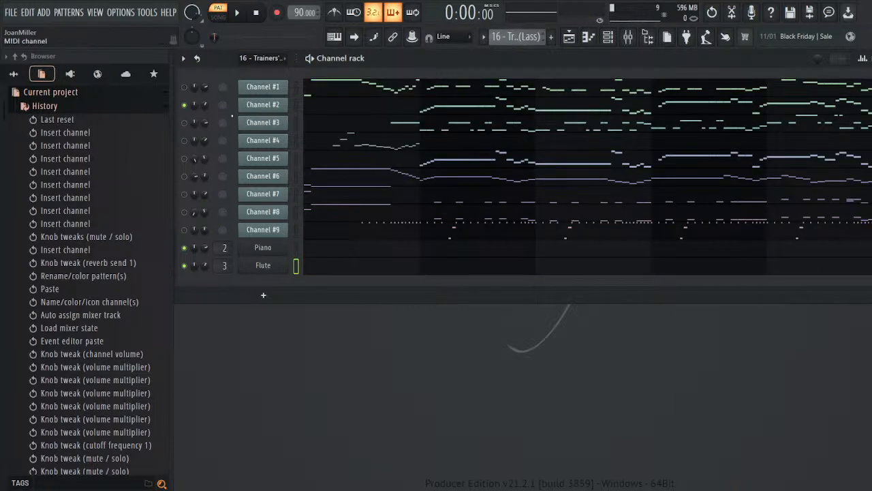
click(237, 14)
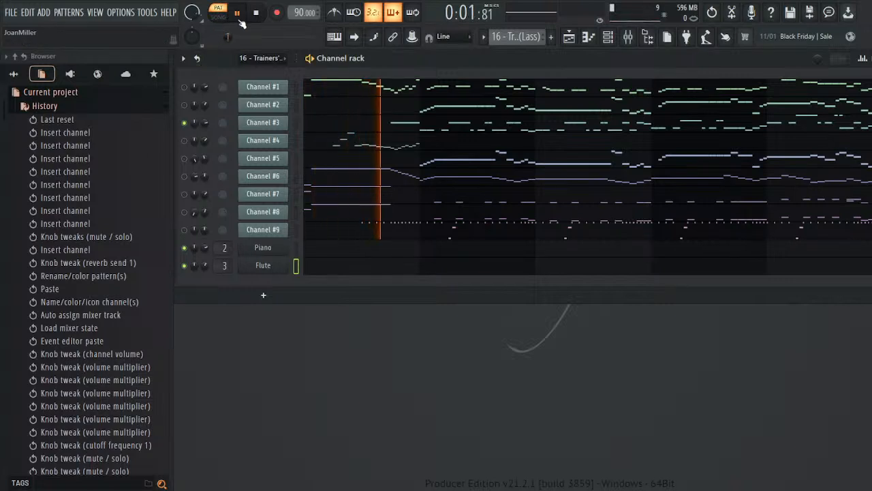
click(265, 122)
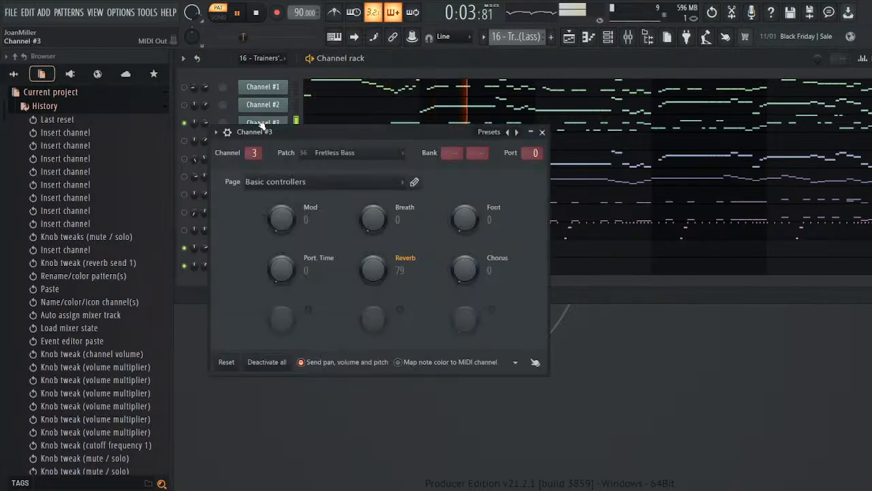
drag(269, 128, 559, 196)
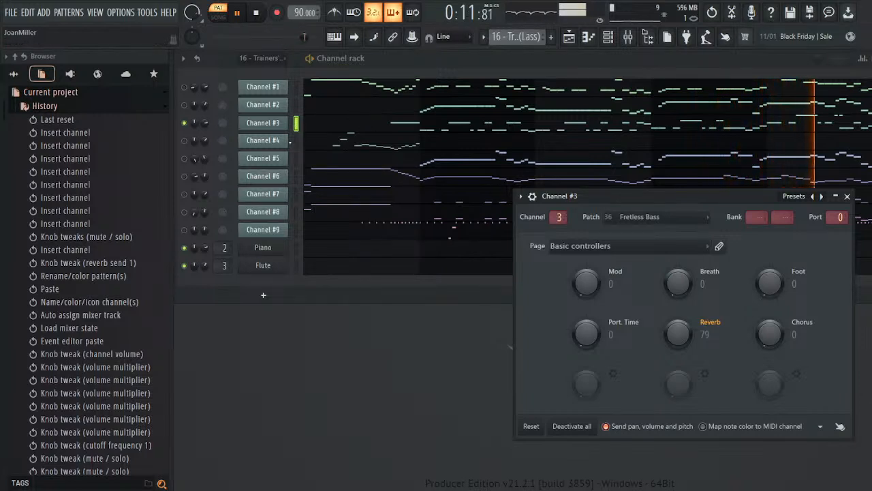
- Clone the Flute channel, set its Sound Canvas instrument to 036 Fretless Bs. and route it to mixer track 4
click(263, 265)
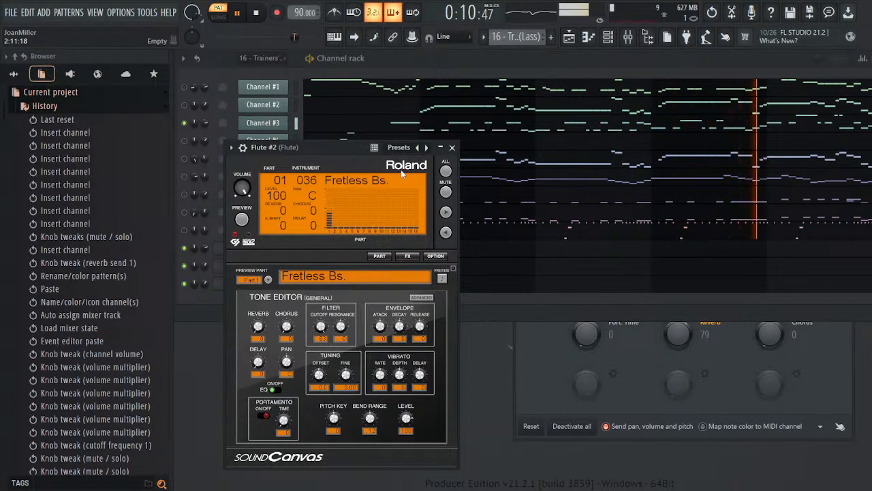
click(242, 148)
click(449, 178)
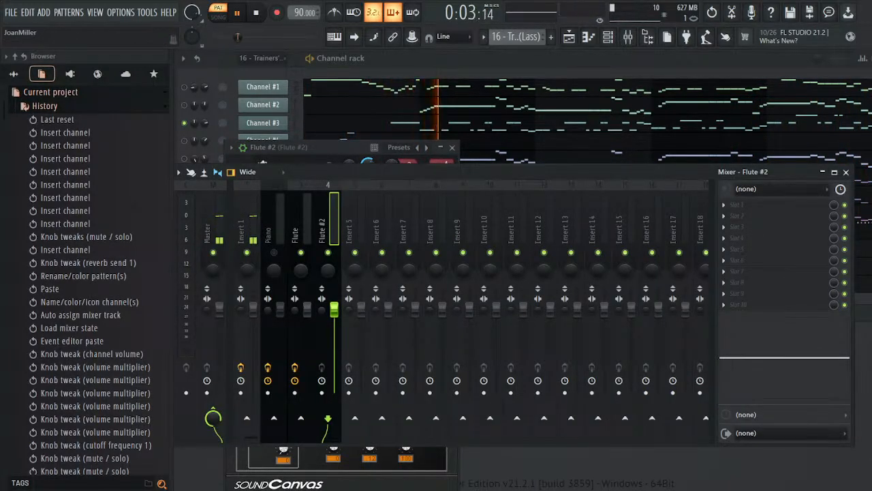
- Paste the Piano's mixer state onto track 4, rename it Bass, and close the mixer and the instrument window
key(ctrl+v)
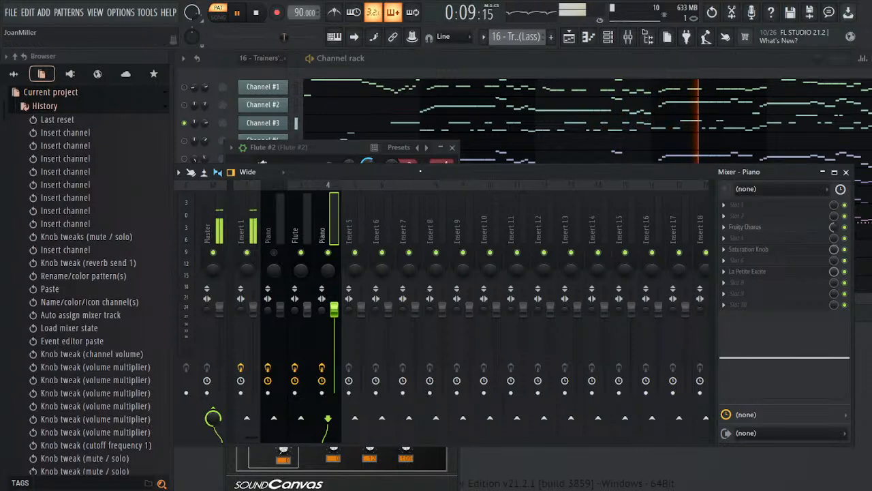
text(Bass)
key(Return)
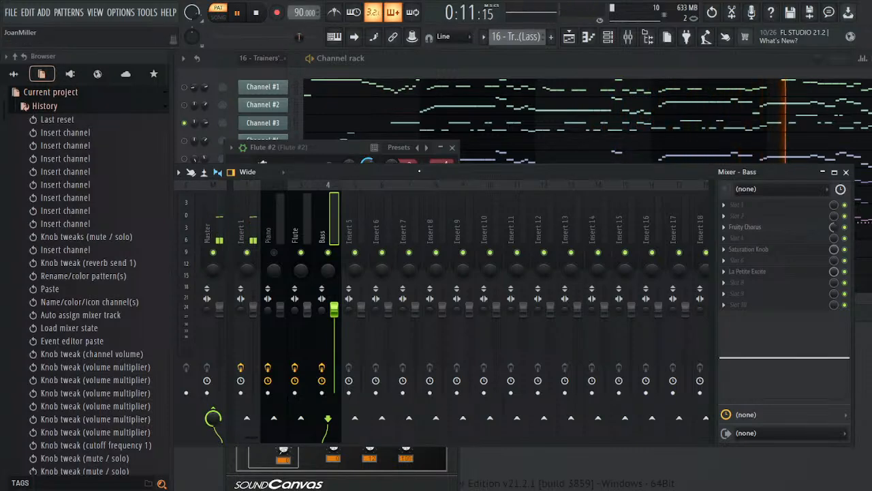
click(848, 174)
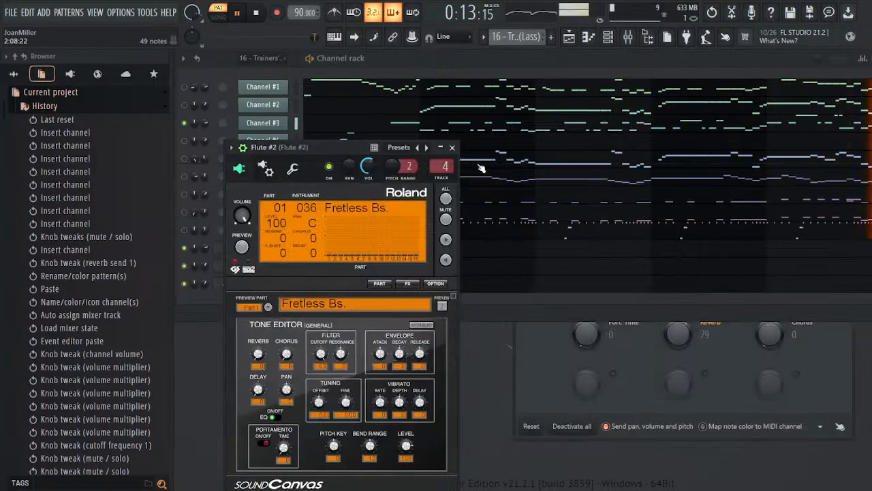
click(452, 147)
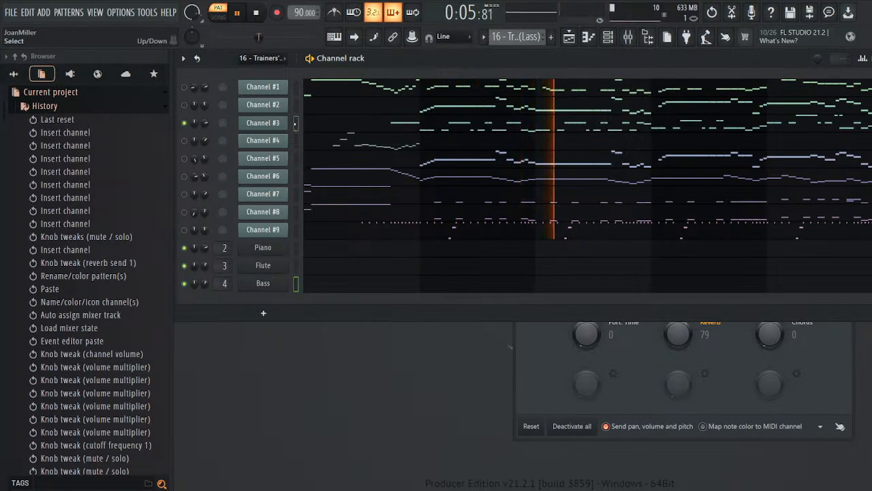
- Stop playback and create a new pattern named Bass, with Channel #3's notes copied into the Bass channel
key(space)
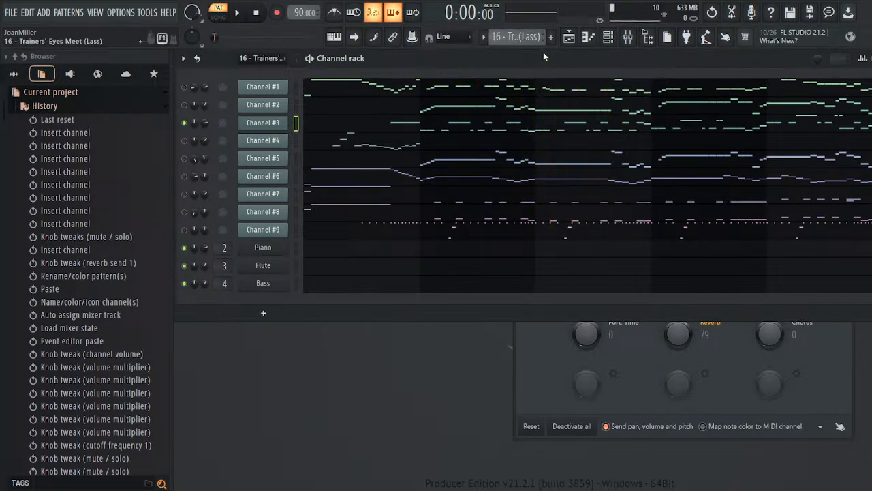
key(F4)
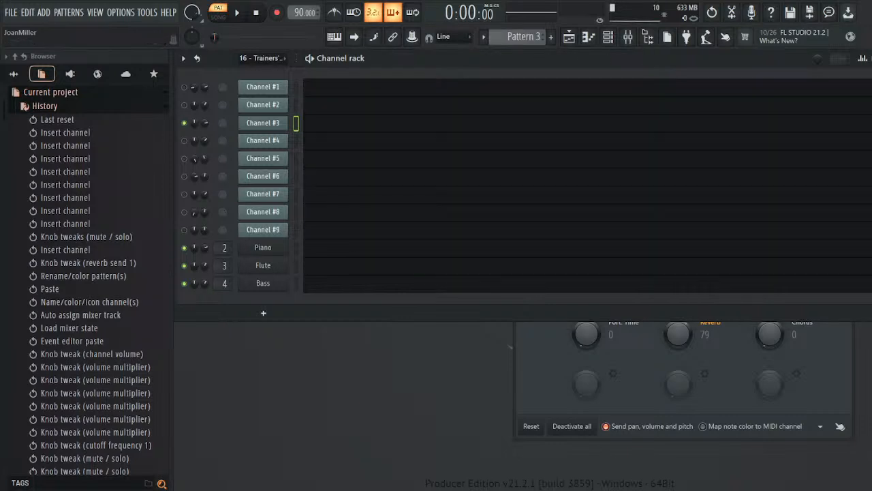
text(Bass)
key(Return)
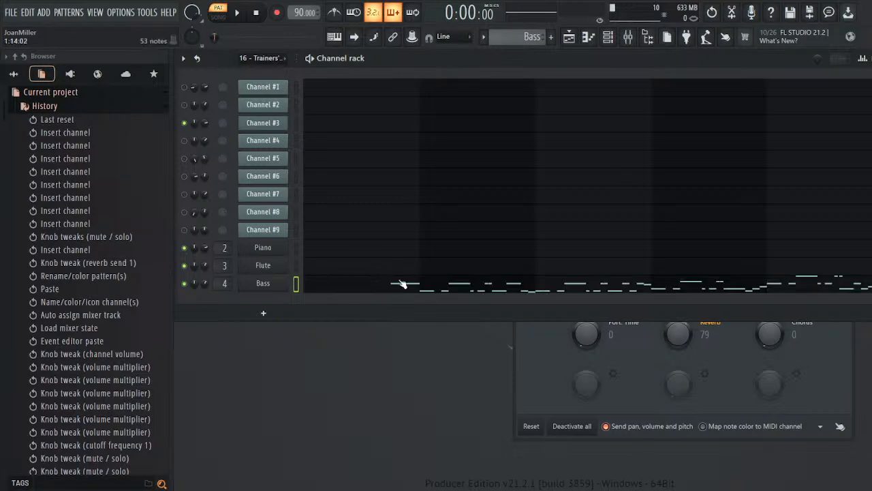
- Delete the quieter repeated notes throughout the Bass piano roll, such as the extra G#3, A#3, D#4 and A#4 notes
click(404, 284)
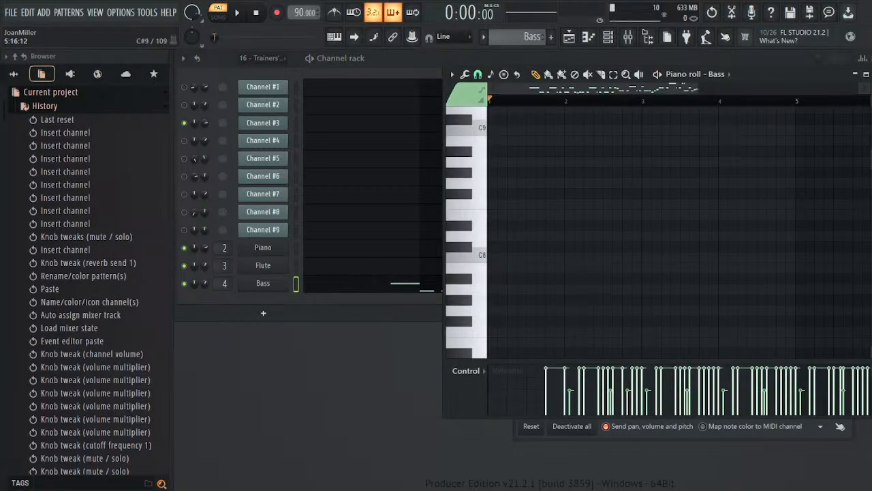
scroll(601, 293, down, 10)
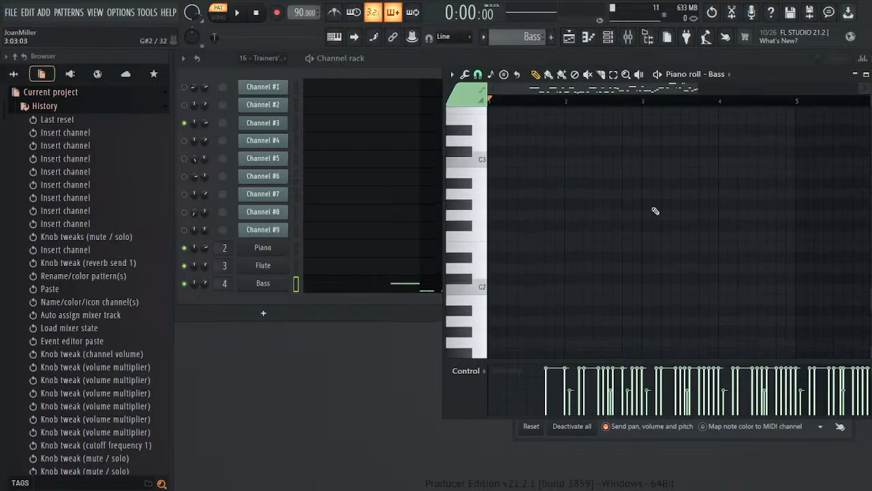
click(865, 89)
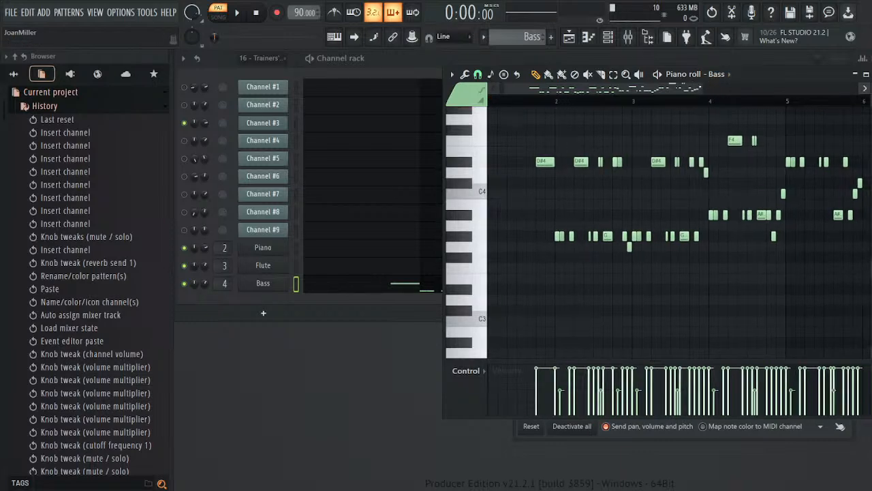
drag(700, 89, 581, 121)
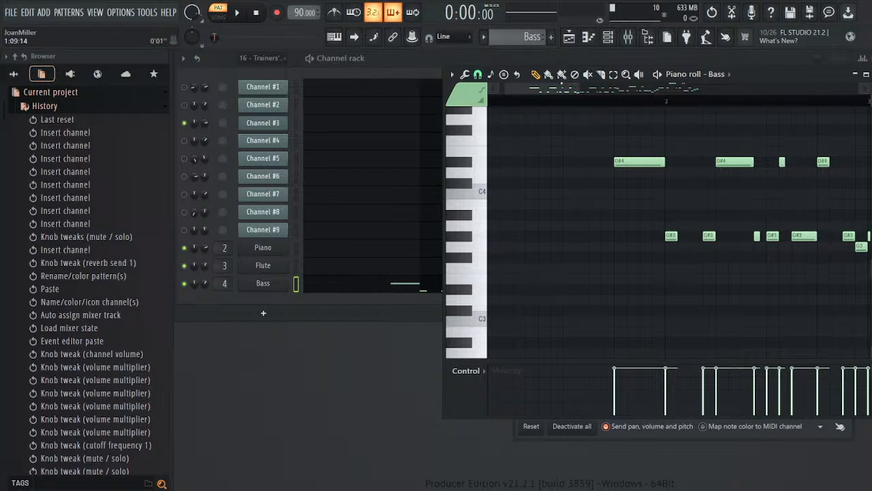
scroll(654, 205, right, 6)
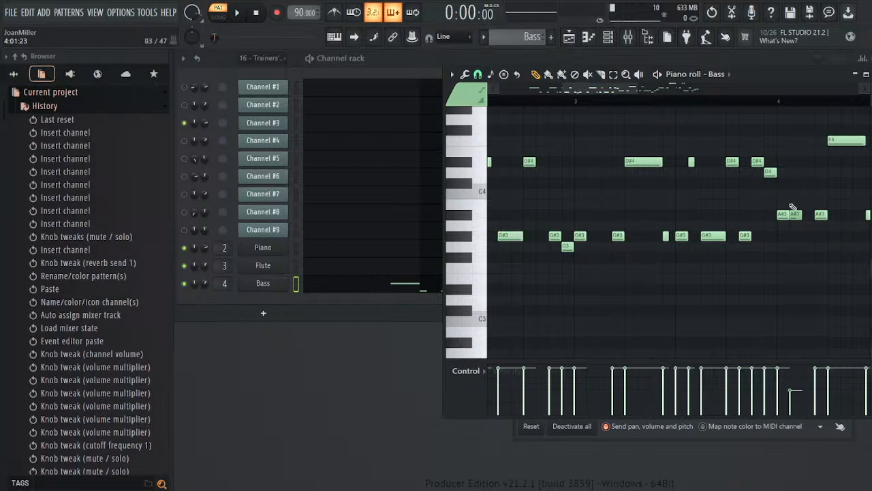
scroll(679, 232, right, 5)
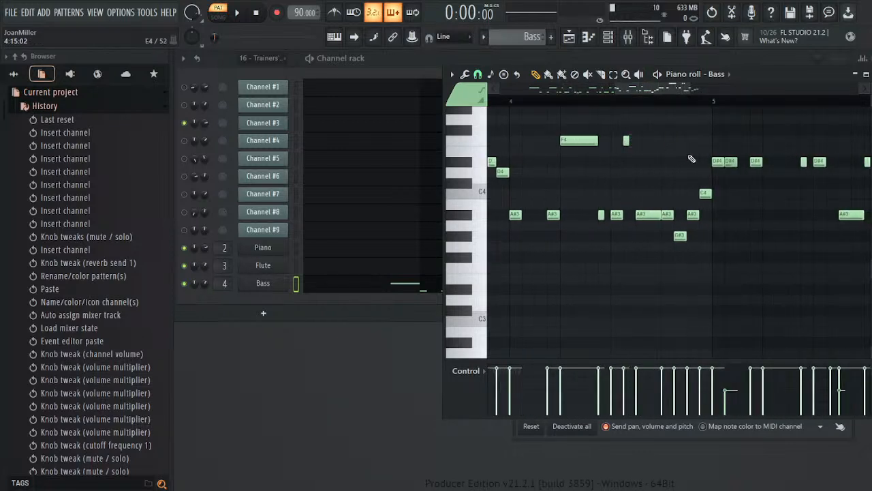
scroll(668, 100, right, 3)
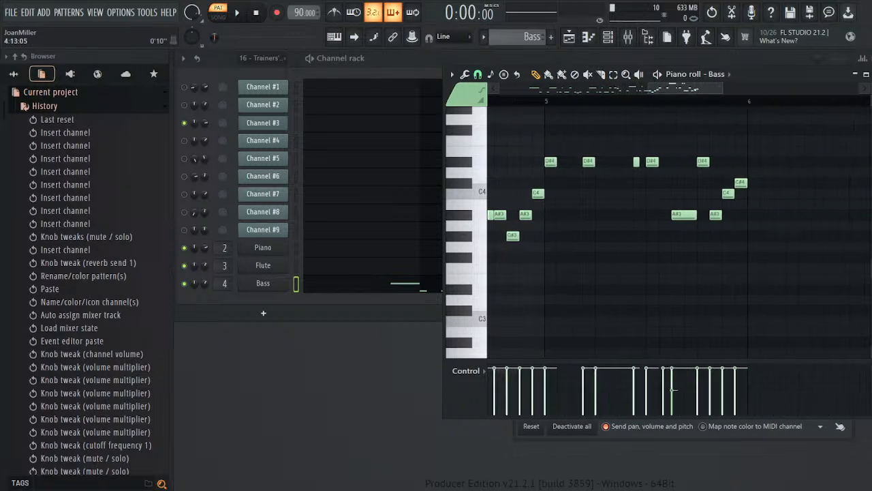
click(688, 214)
scroll(681, 226, up, 4)
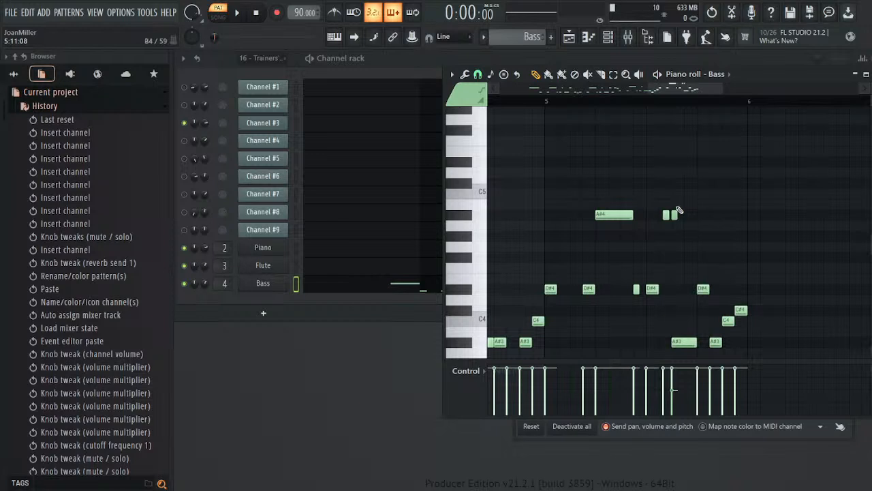
scroll(677, 225, down, 2)
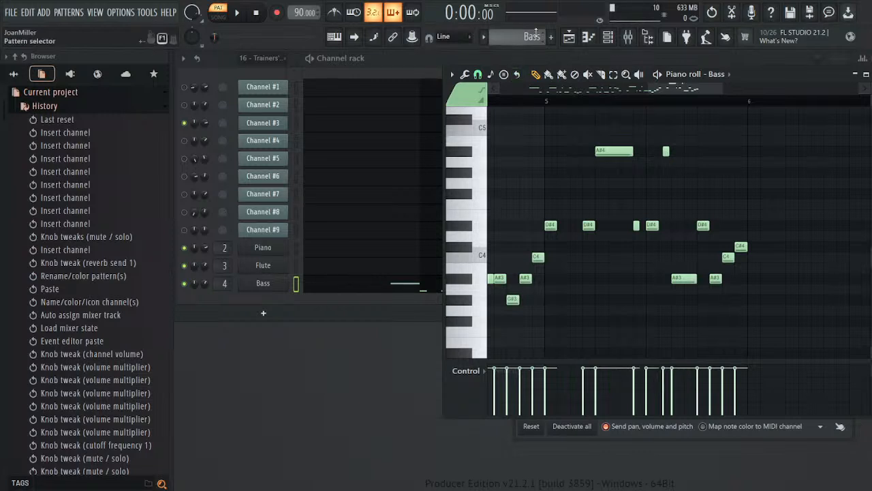
- Compare the Bass notes with Channel #3's original notes in the Lass pattern, and play back the Bass pattern
scroll(536, 33, down, 2)
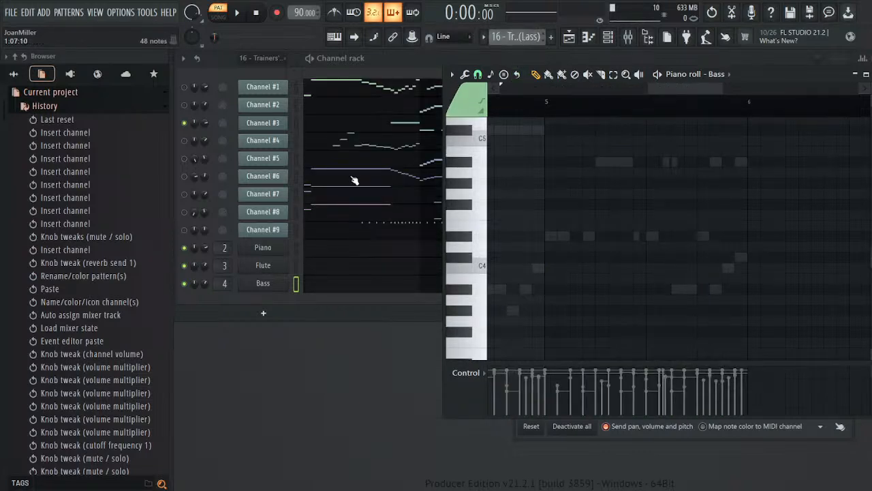
click(397, 126)
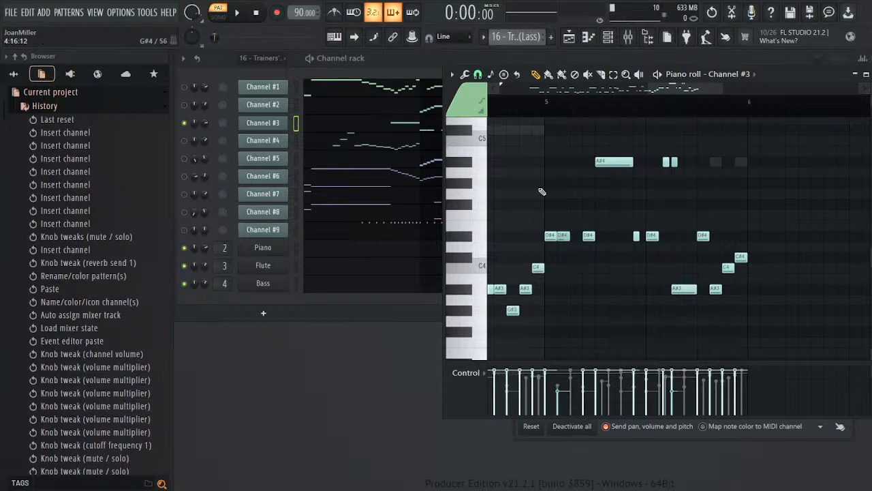
scroll(518, 32, down, 1)
drag(534, 68, 535, 59)
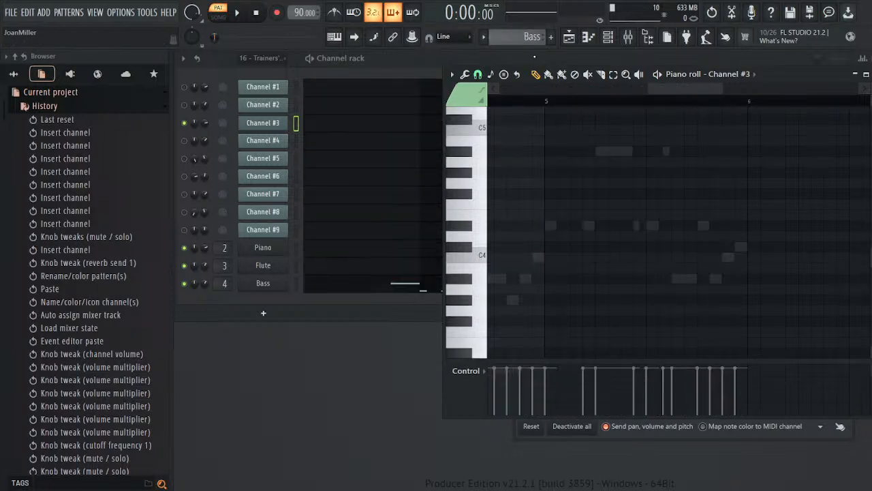
click(356, 290)
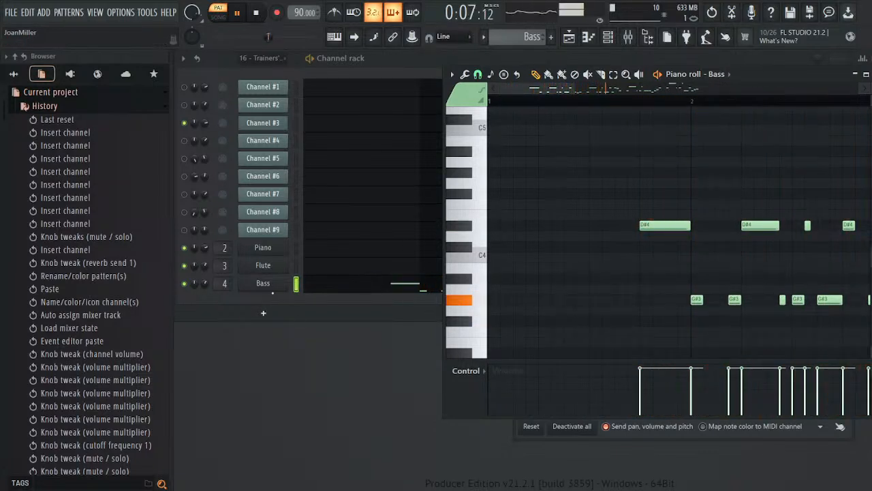
key(space)
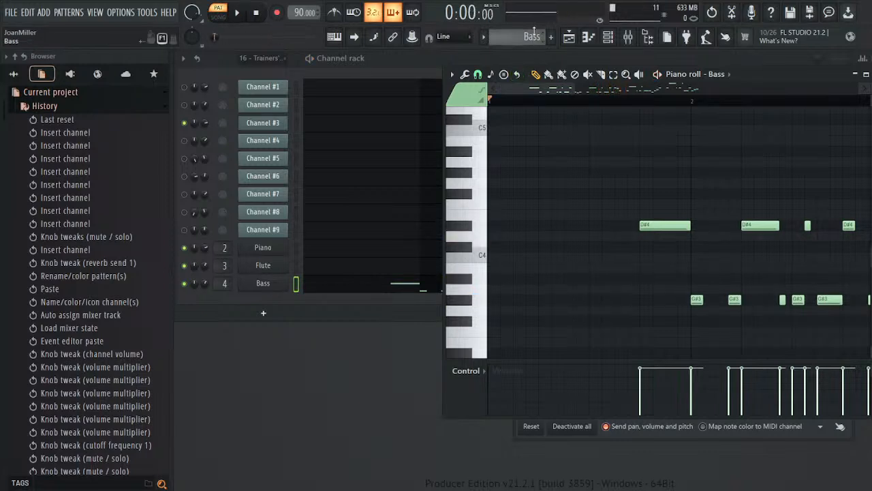
- Play the original Lass pattern and the Bass pattern in turn to compare how the bass line sounds
scroll(534, 33, up, 3)
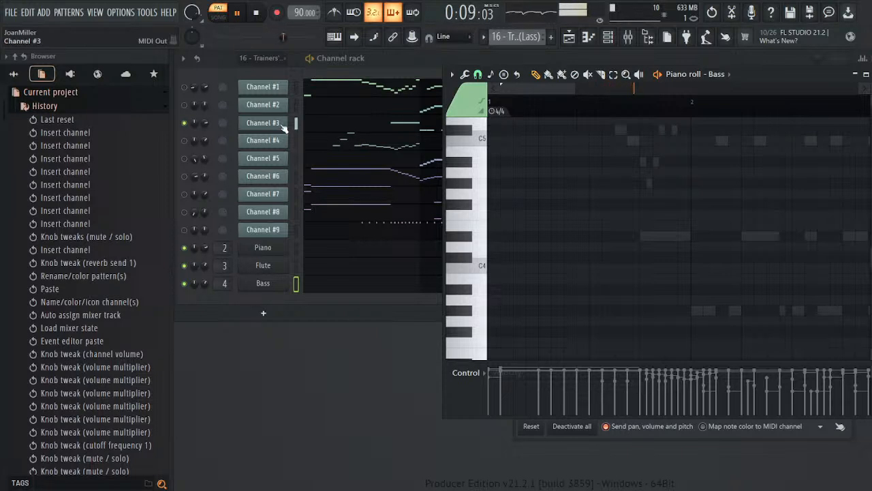
key(space)
scroll(513, 37, down, 2)
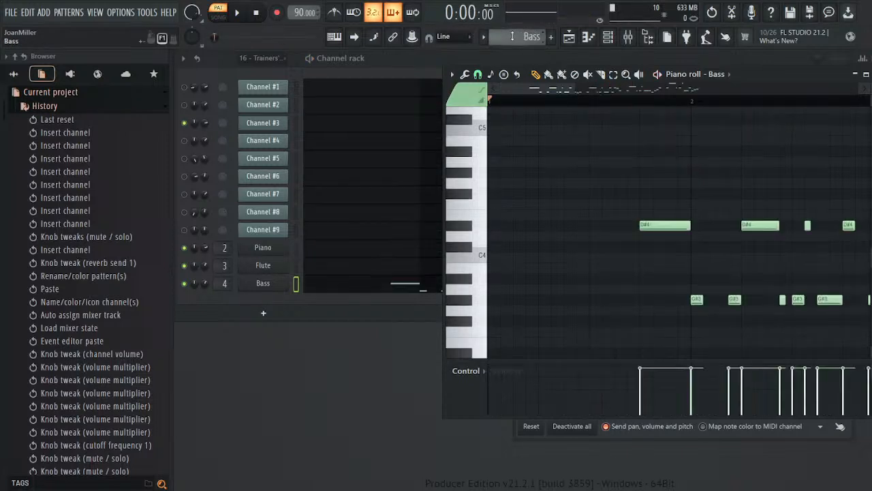
key(space)
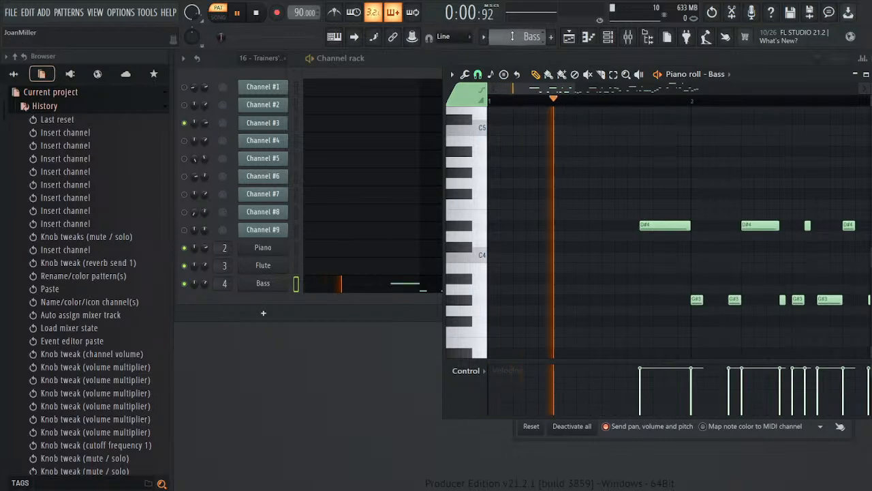
- Set the envelope attack of the Bass channel's Fretless Bs. instrument to -64 and close the instrument window
click(276, 284)
drag(381, 352, 381, 353)
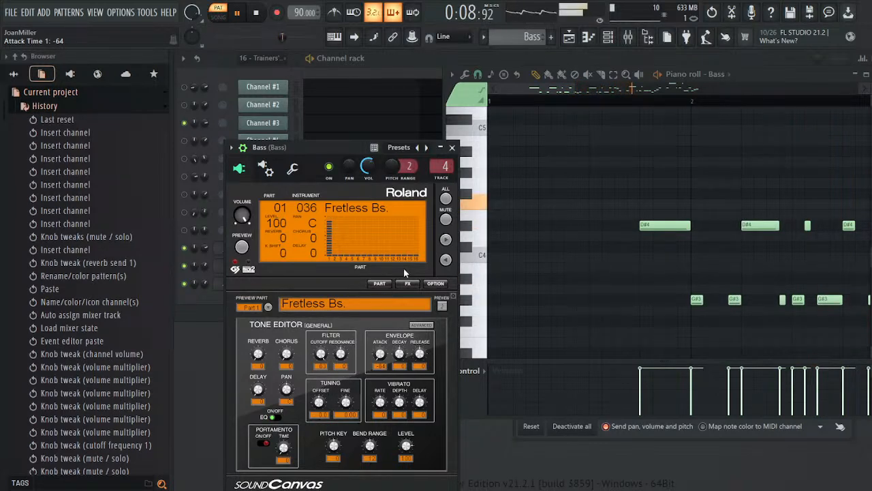
click(452, 147)
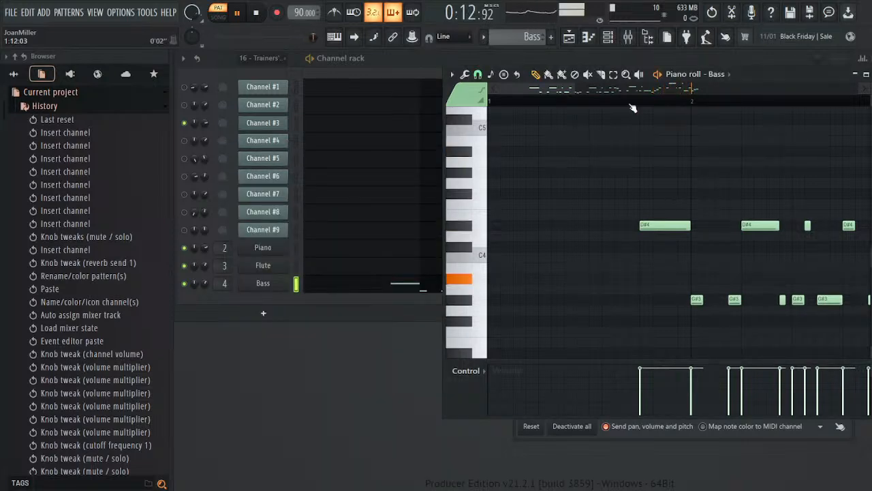
- Listen to bar 5 of the Bass pattern and the same passage of Channel #3 in the Lass pattern, and stop playback
drag(545, 89, 675, 88)
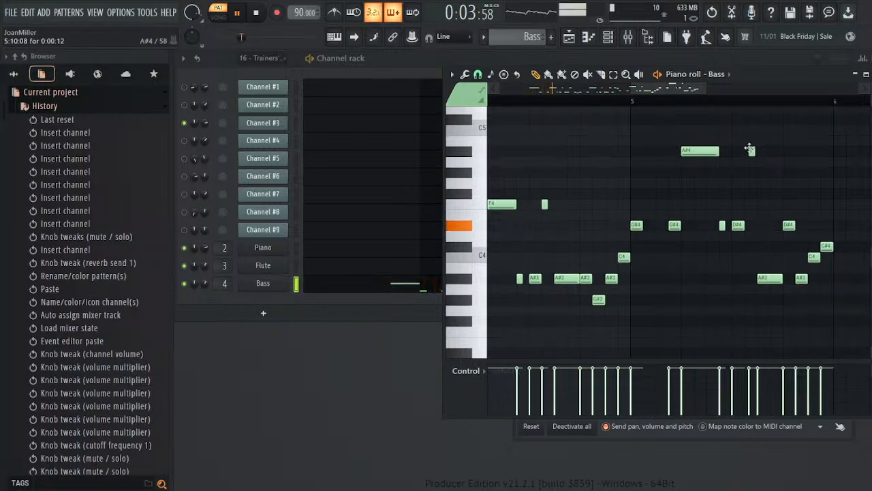
click(724, 102)
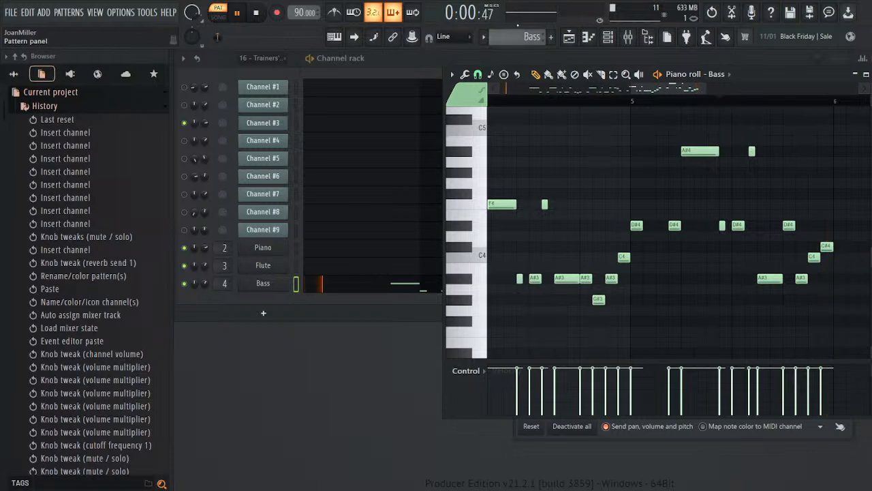
scroll(519, 41, up, 1)
scroll(519, 42, up, 1)
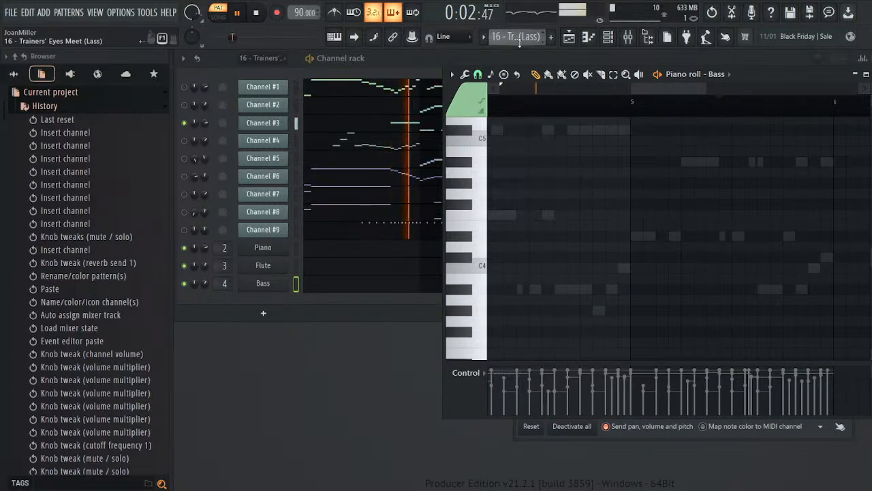
click(609, 108)
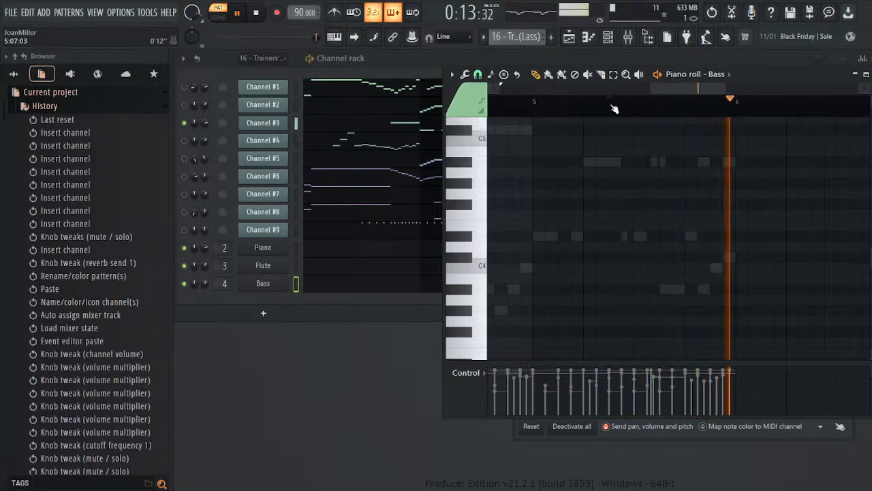
click(598, 109)
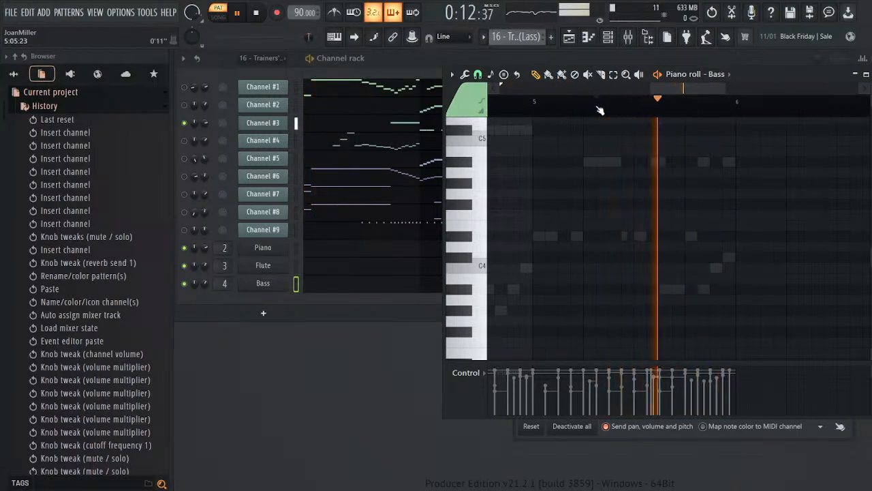
key(space)
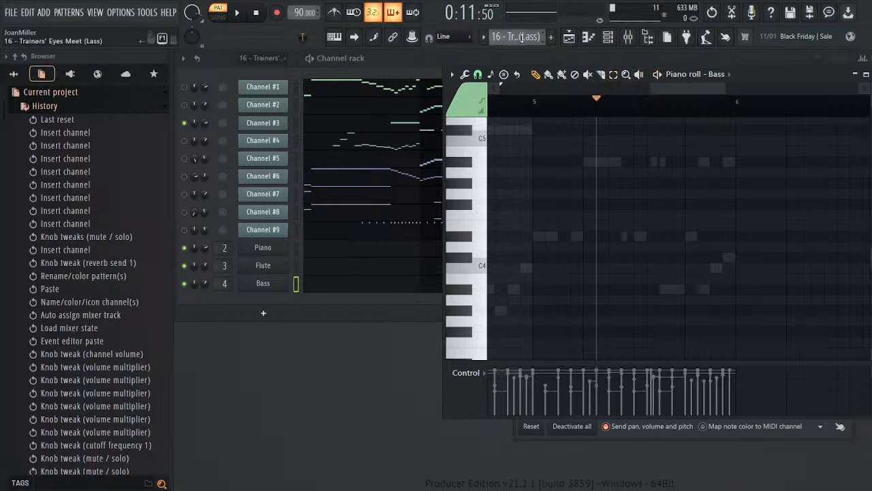
- Replay the Bass pattern from bar 5, close its piano roll and stop playback
click(551, 63)
key(space)
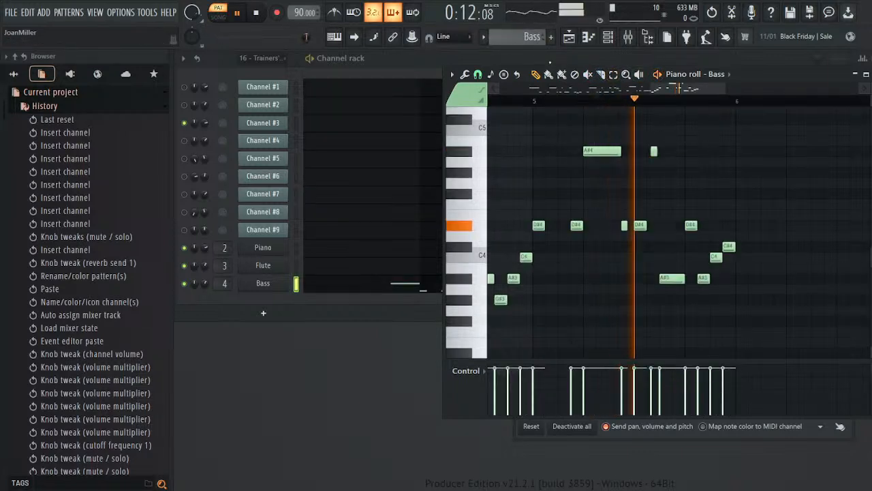
key(space)
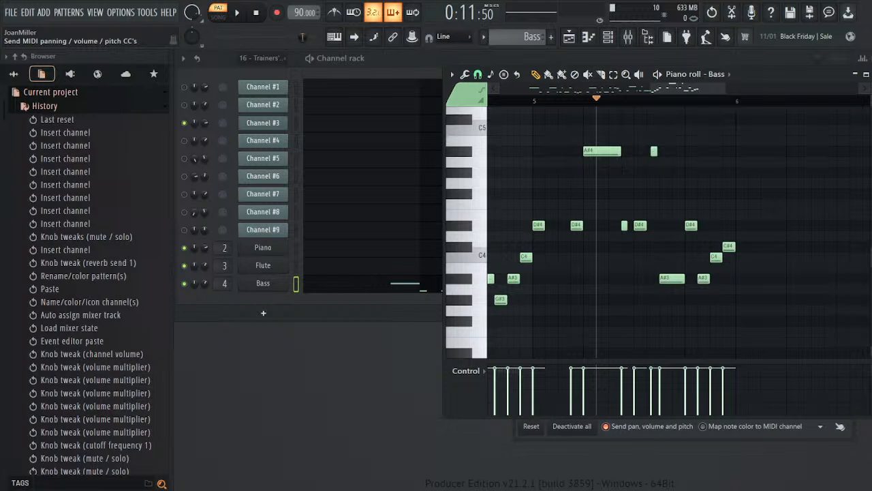
key(space)
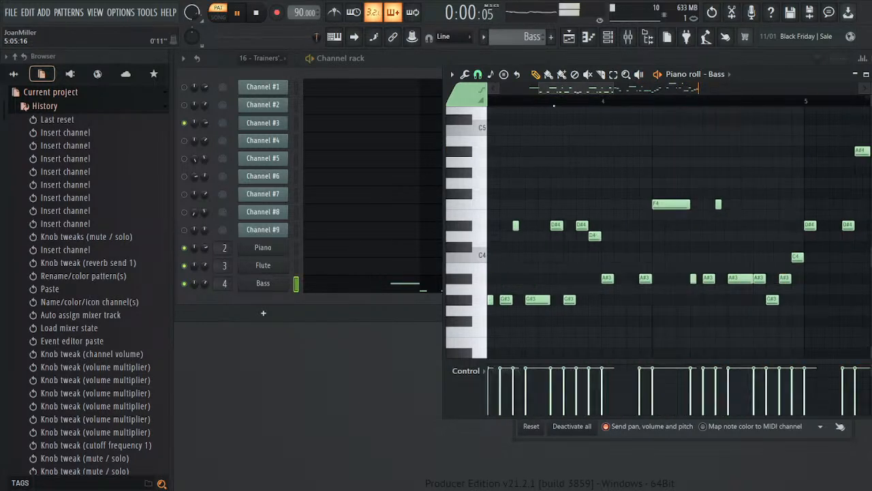
click(871, 75)
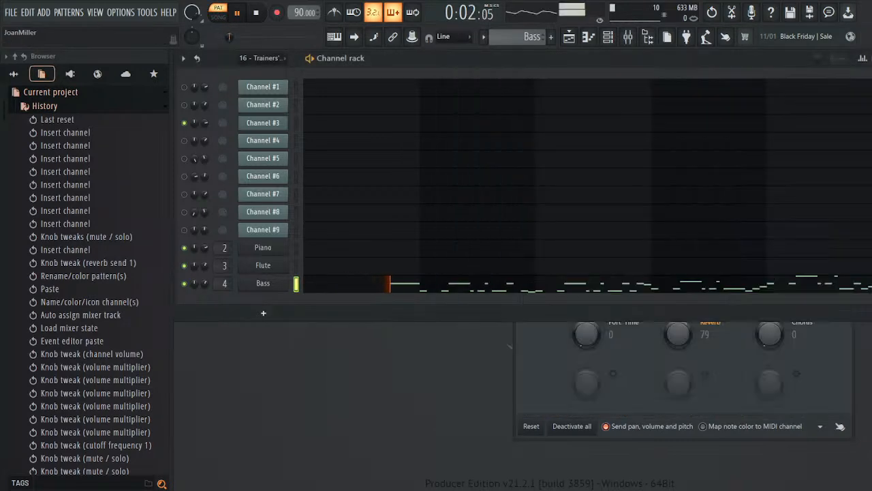
key(space)
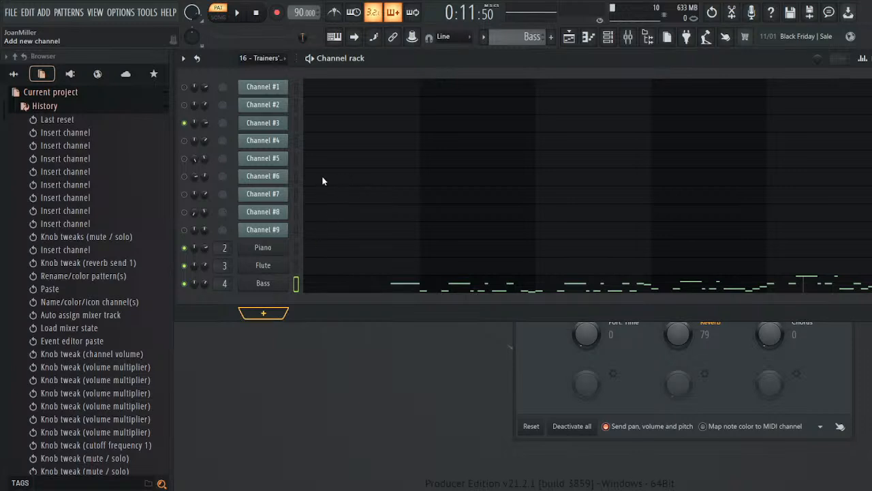
- Add a Fruity Envelope Controller channel and copy the Bass channel's notes into it
drag(409, 165, 628, 161)
click(296, 283)
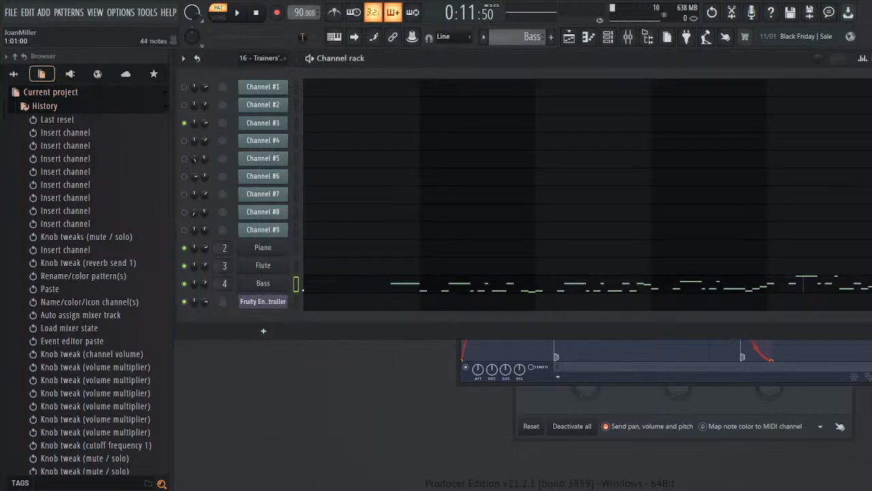
key(ctrl+v)
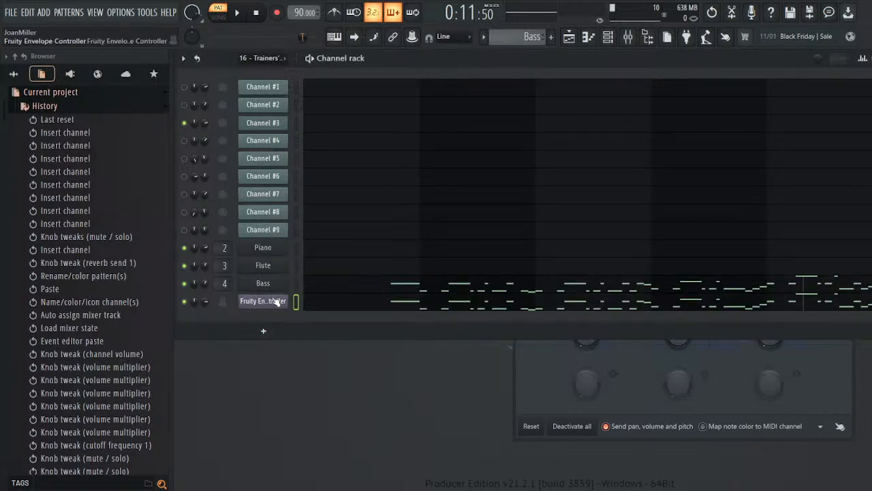
- Reshape the controller's envelope with an instant attack, a much shorter decay to the middle level and no release segment
click(273, 302)
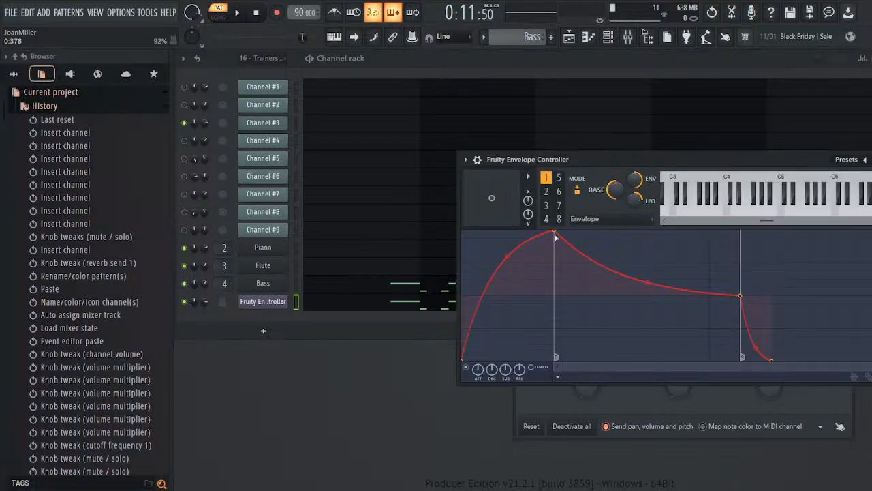
drag(555, 231, 463, 231)
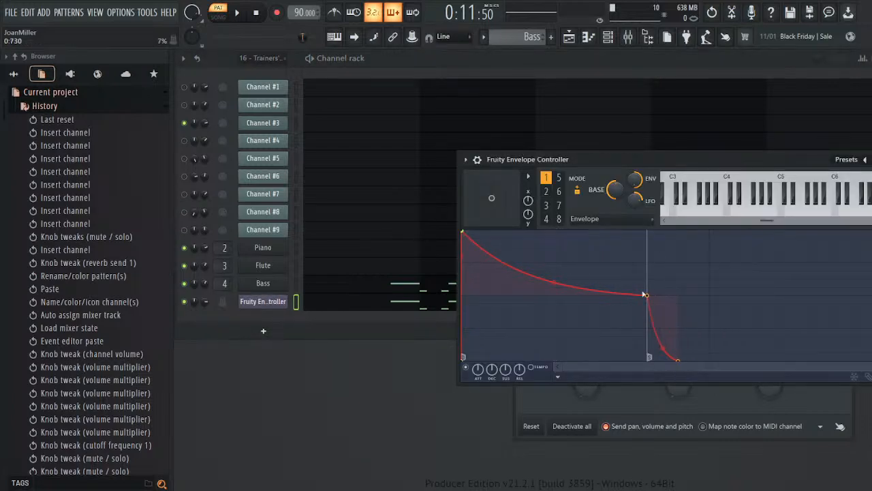
drag(649, 297, 496, 288)
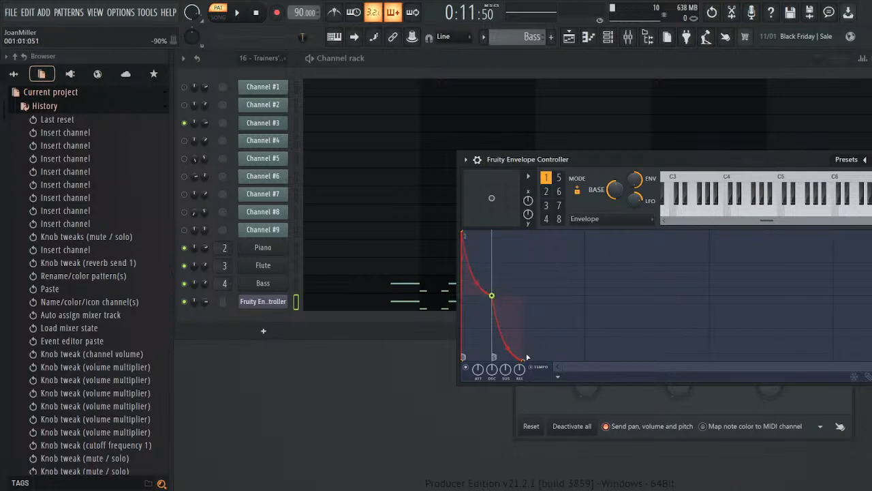
click(549, 255)
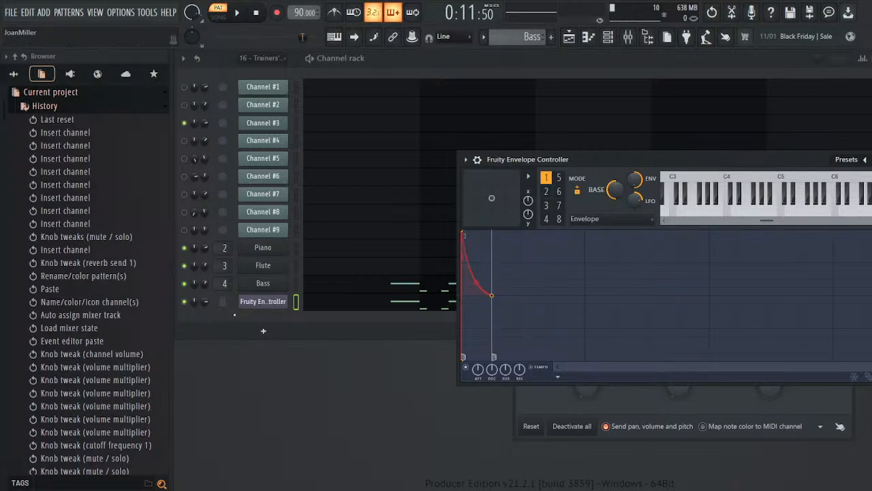
click(239, 336)
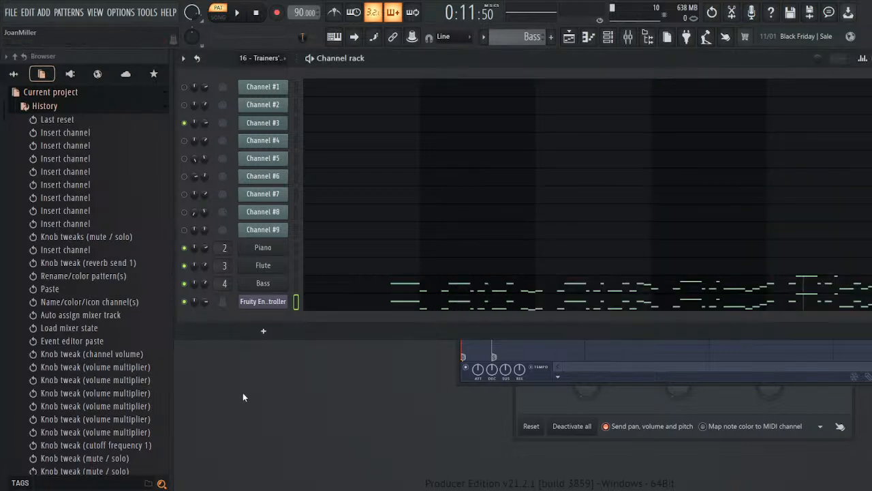
- Play the Bass pattern with the envelope controller in place and compare it with the Lass pattern
right_click(263, 284)
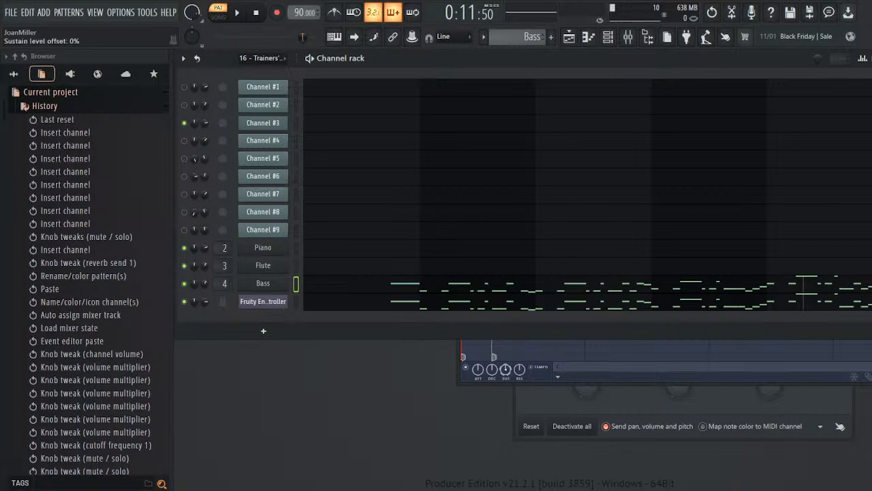
key(space)
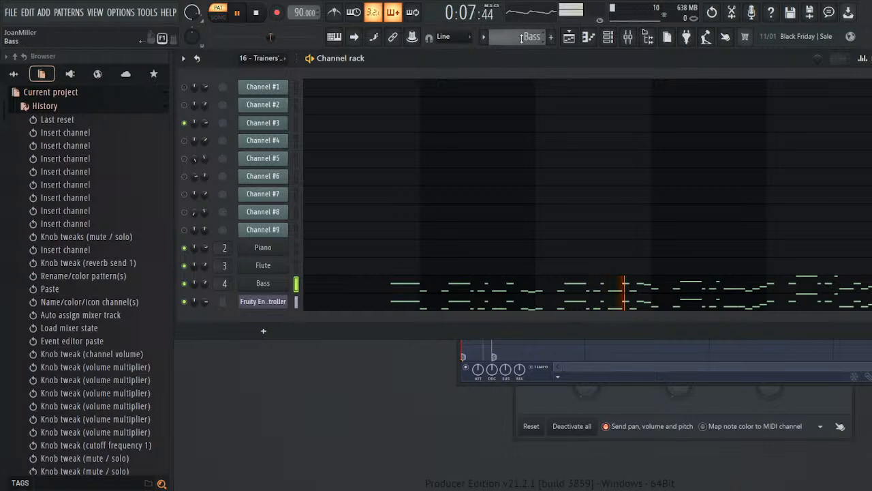
key(minus)
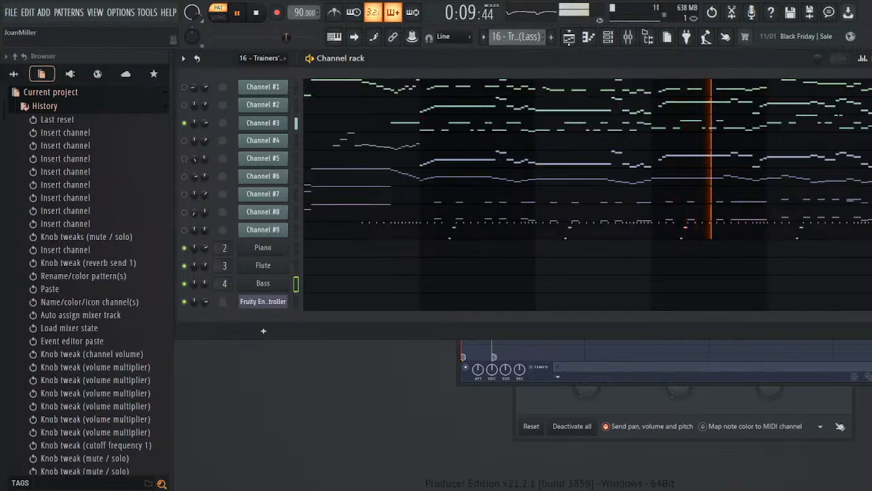
drag(539, 37, 543, 75)
key(space)
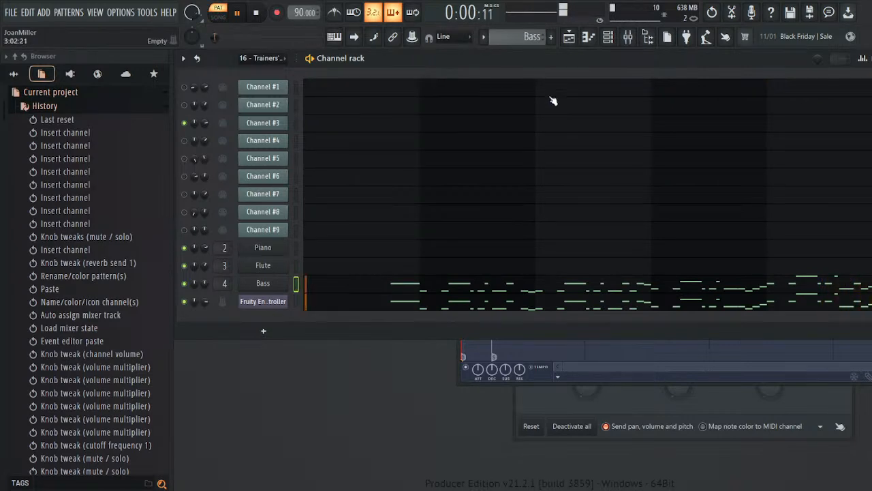
- Steepen the envelope's decay curve by setting the point 2 to 3 tension to about 51%, and replay the Bass pattern
click(272, 301)
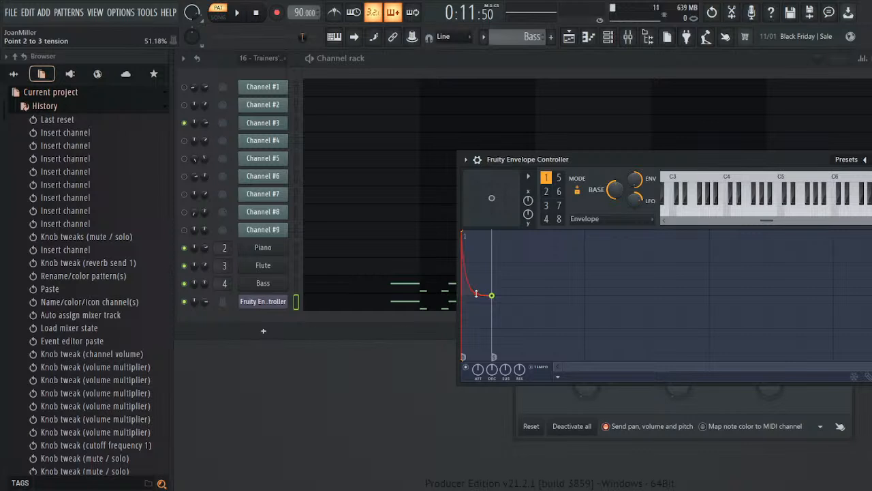
key(space)
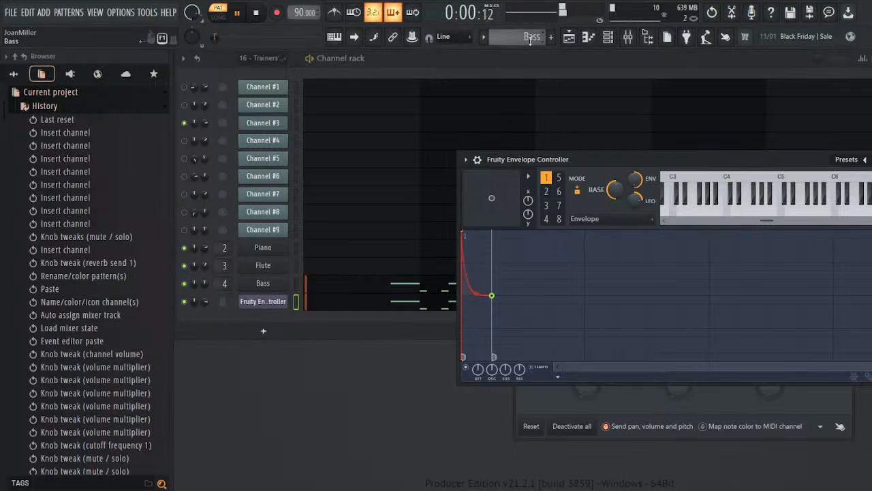
click(568, 38)
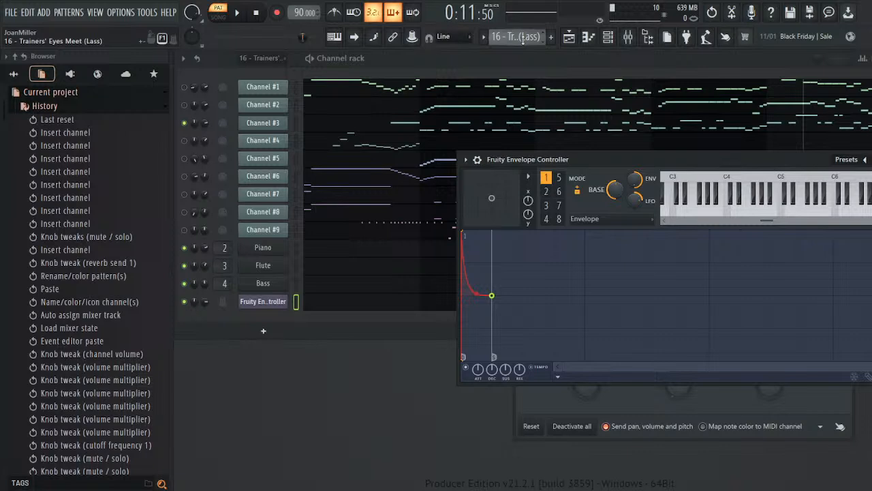
- Replay a short passage of the Bass pattern, and return to the Lass pattern to check Channel #3's volume
scroll(523, 39, down, 1)
scroll(523, 39, down, 3)
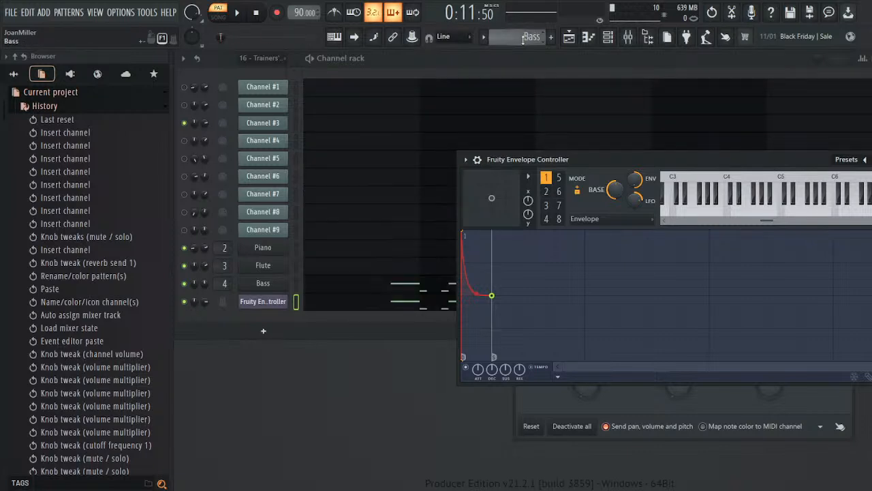
key(space)
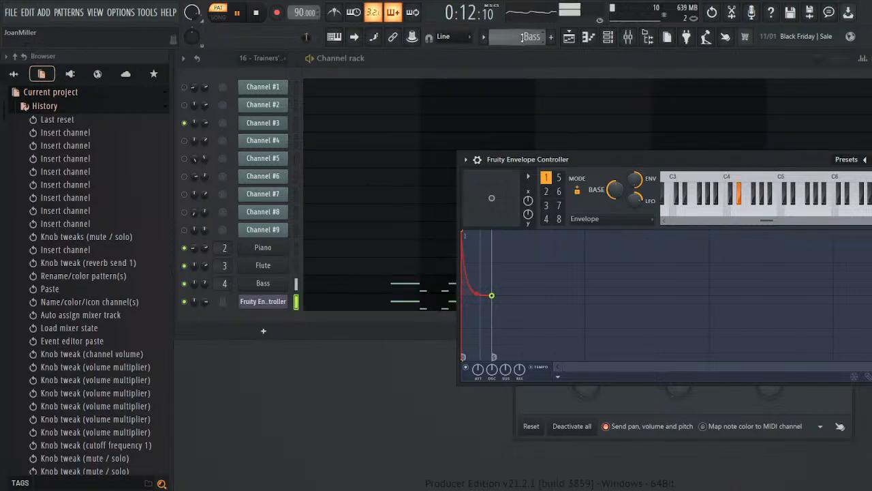
key(space)
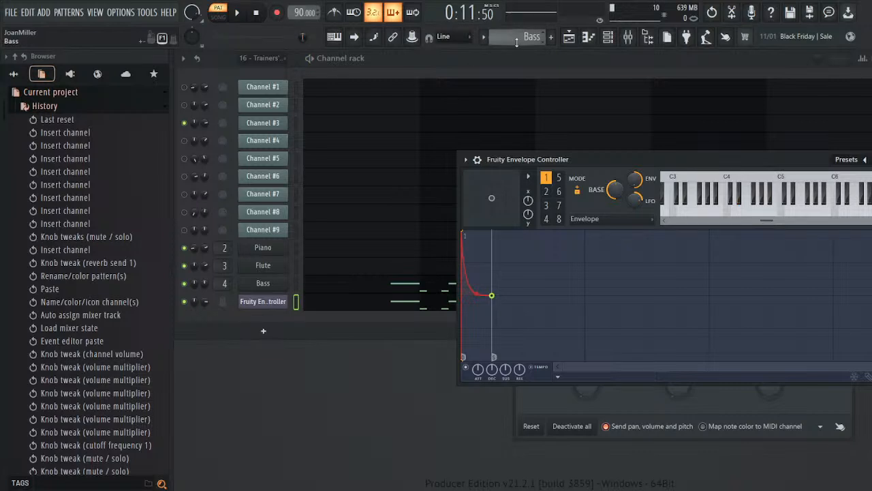
scroll(517, 42, up, 4)
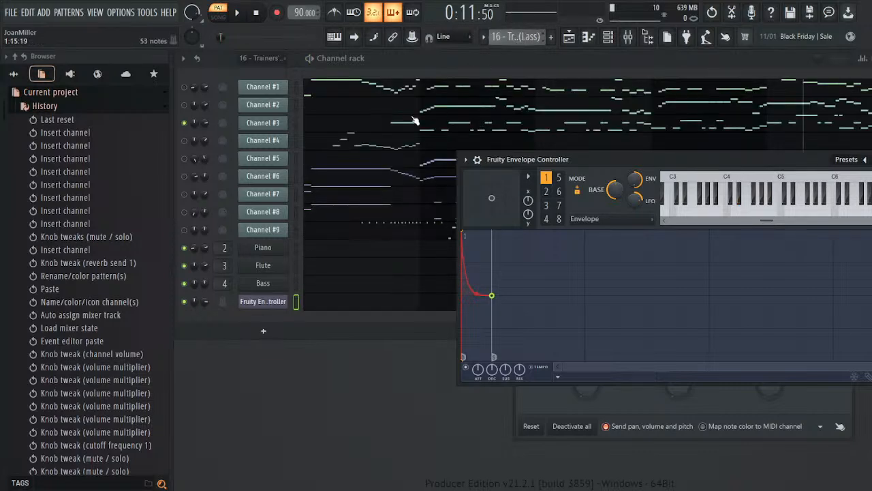
right_click(204, 122)
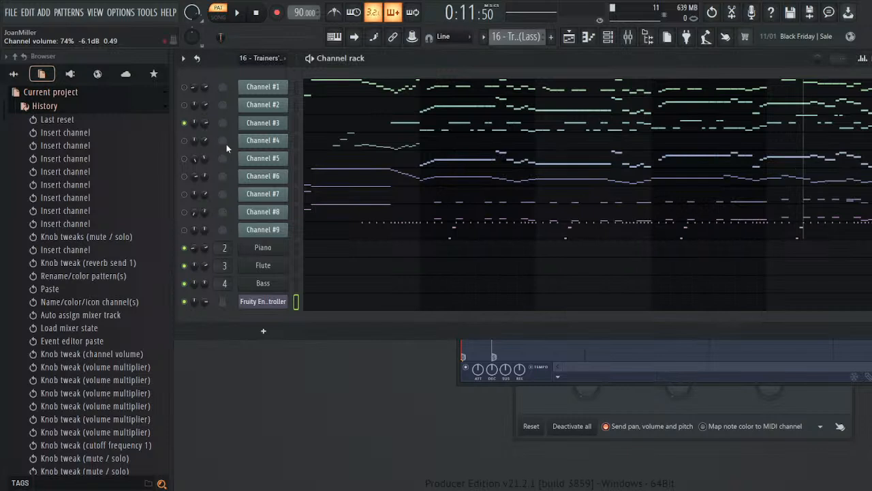
- Look at Channel #3's volume events, compare the Lass and Bass patterns in playback, and check the envelope controller's curve
click(227, 143)
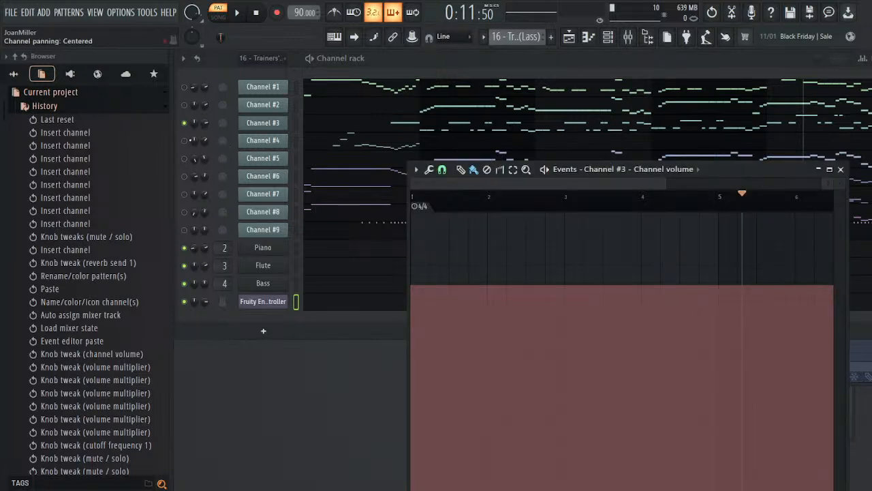
click(236, 175)
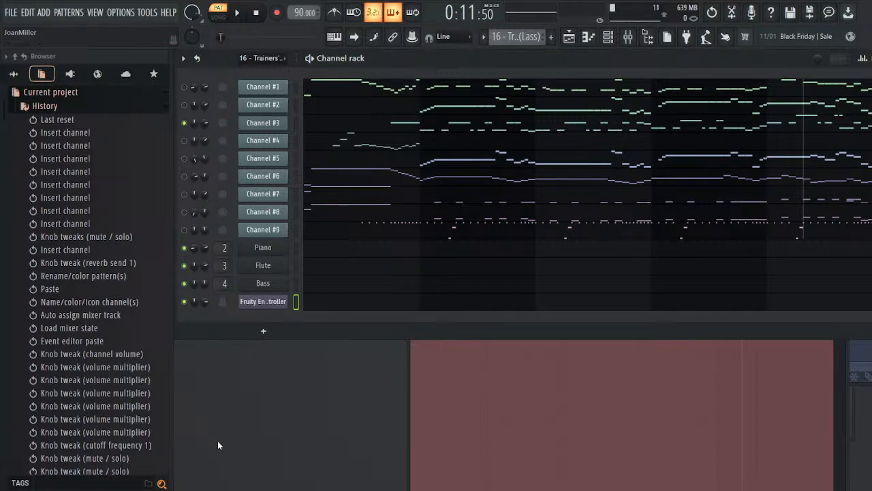
key(space)
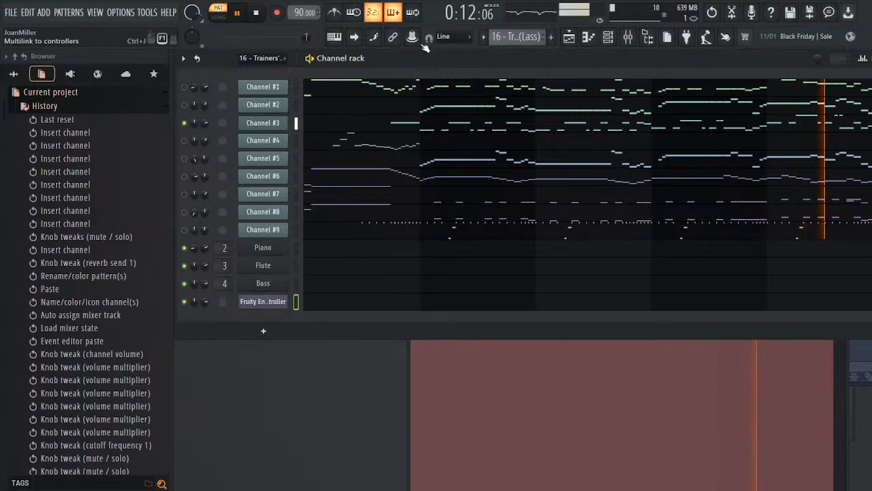
click(529, 65)
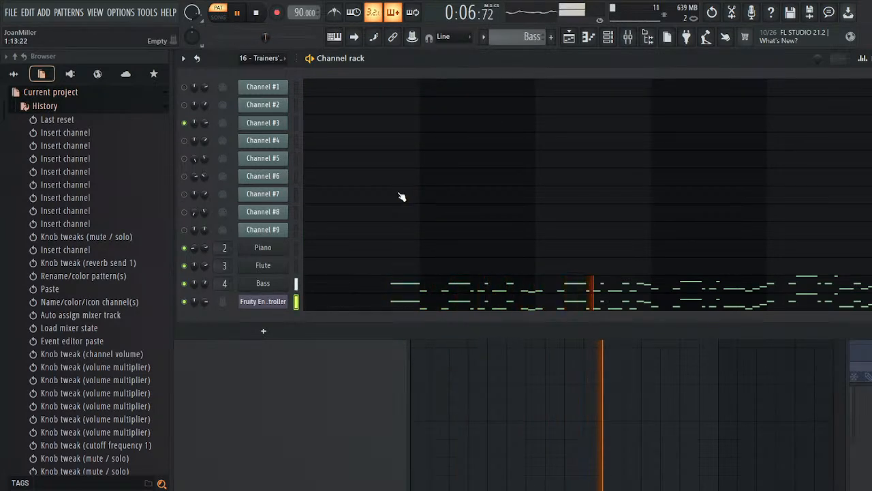
click(263, 301)
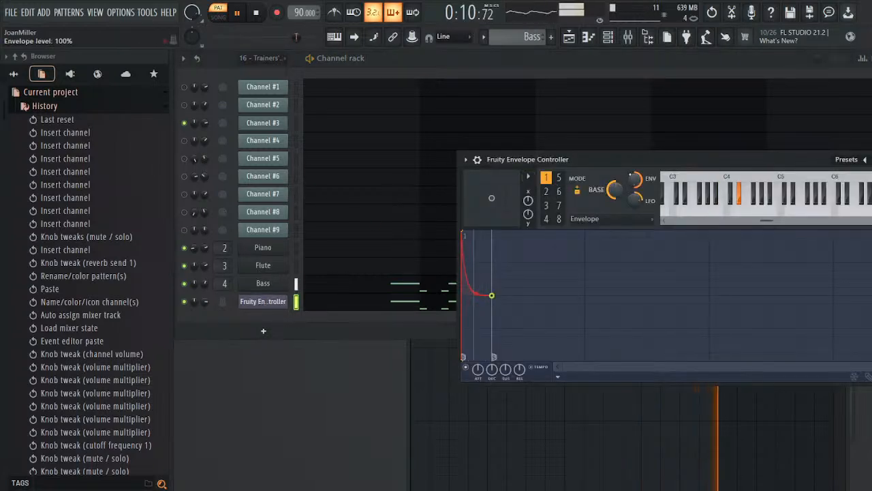
key(Escape)
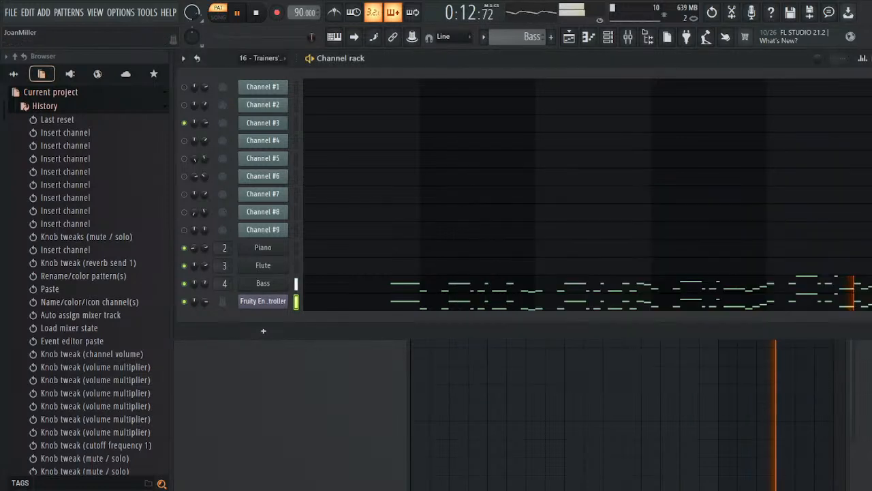
key(space)
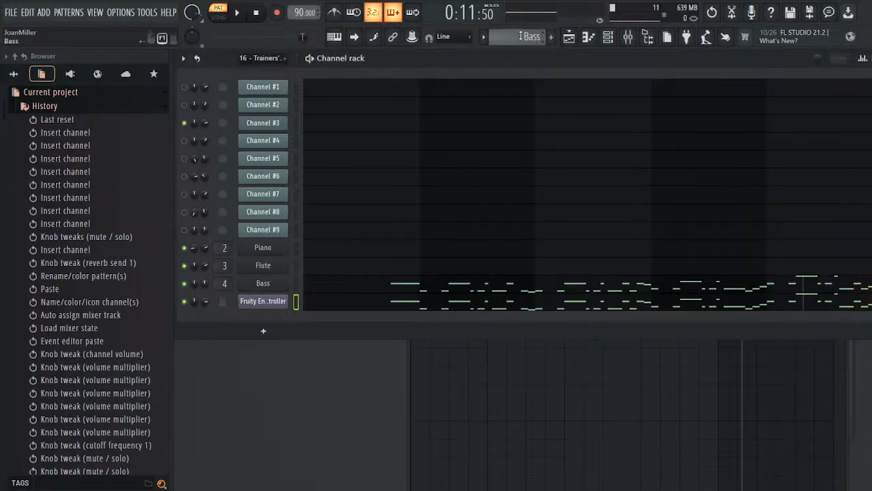
- Add Fruity Delay 3 to the Bass mixer track with a low wet output, raised diffusion level and spread, and a slightly increased offset
click(629, 37)
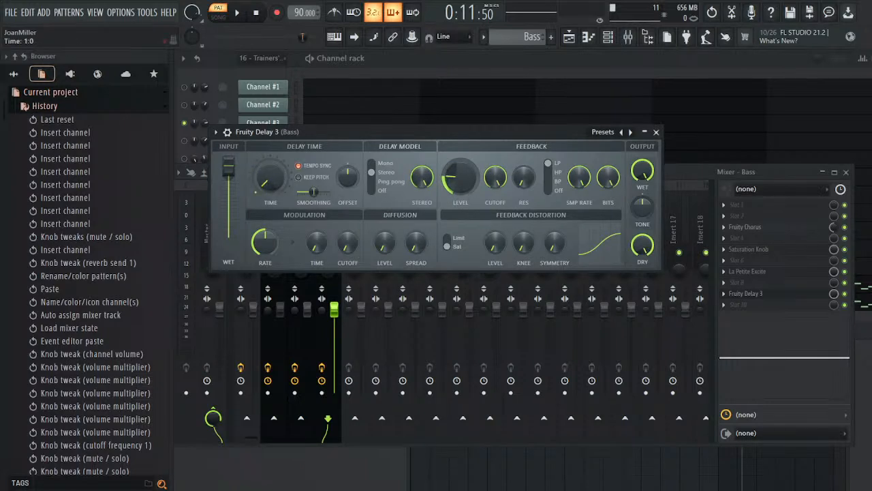
key(space)
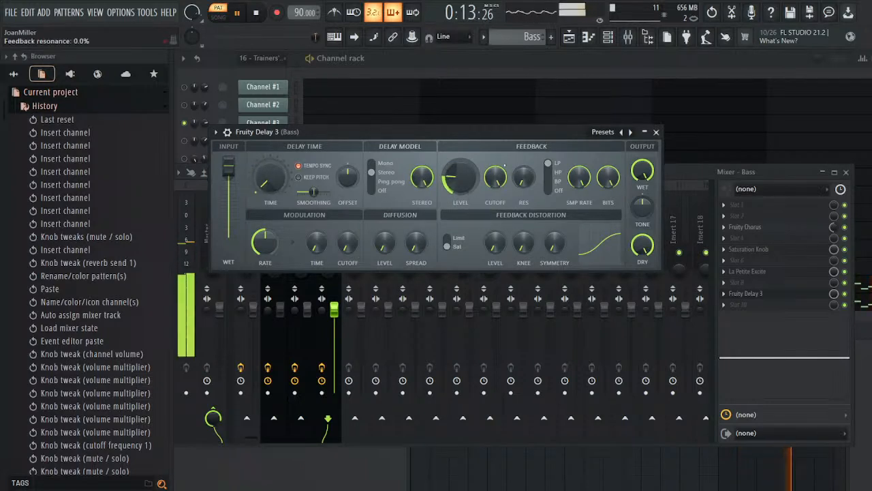
drag(643, 170, 642, 184)
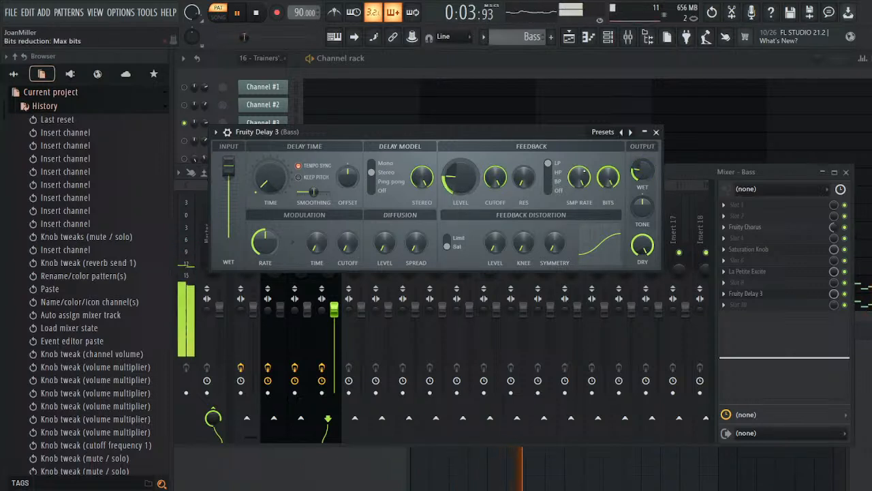
drag(385, 242, 385, 232)
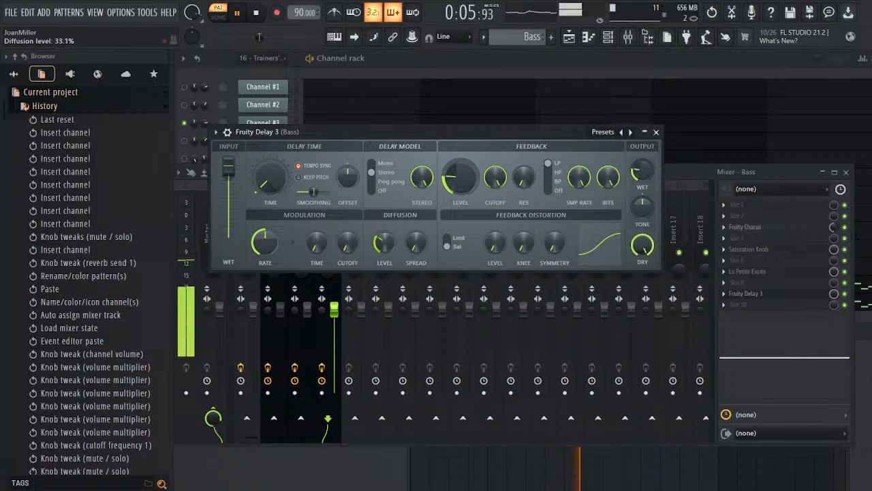
drag(347, 176, 348, 164)
drag(289, 36, 293, 36)
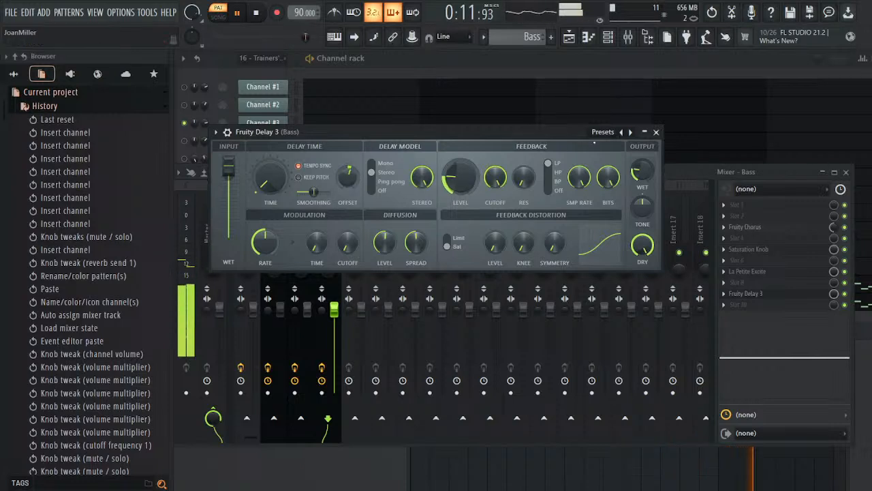
click(656, 132)
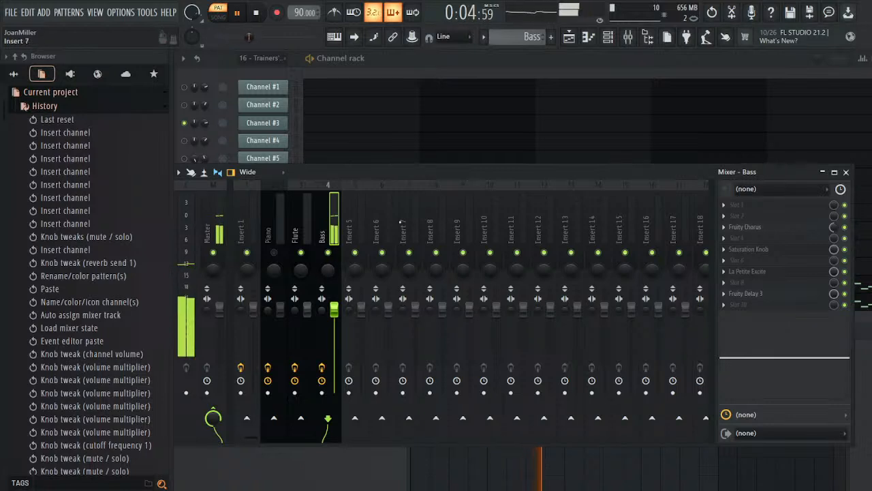
click(845, 172)
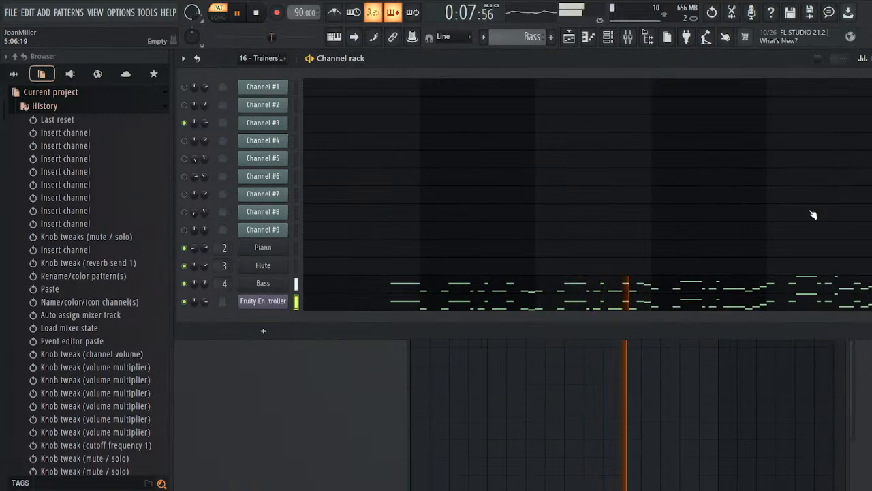
- Insert the Transpire transient processor in slot 8 of the Bass mixer track, with attack -7.3 and sustain 7.5
click(628, 37)
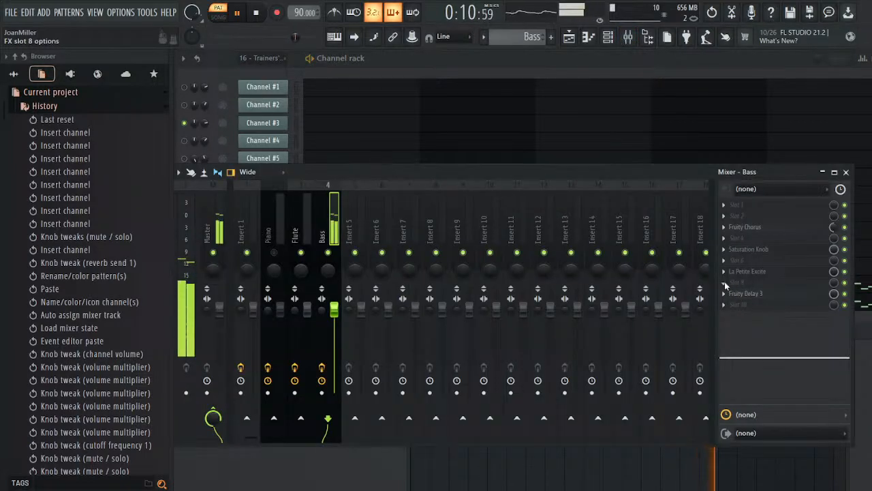
click(584, 80)
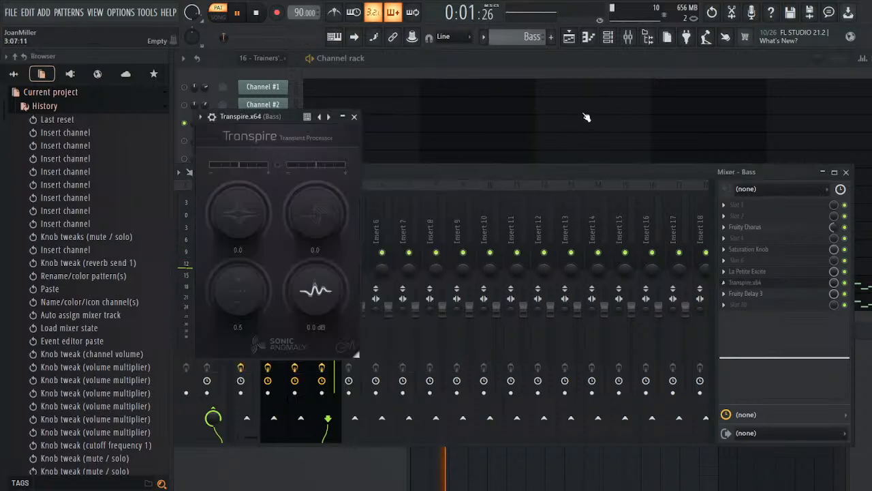
drag(351, 168, 387, 87)
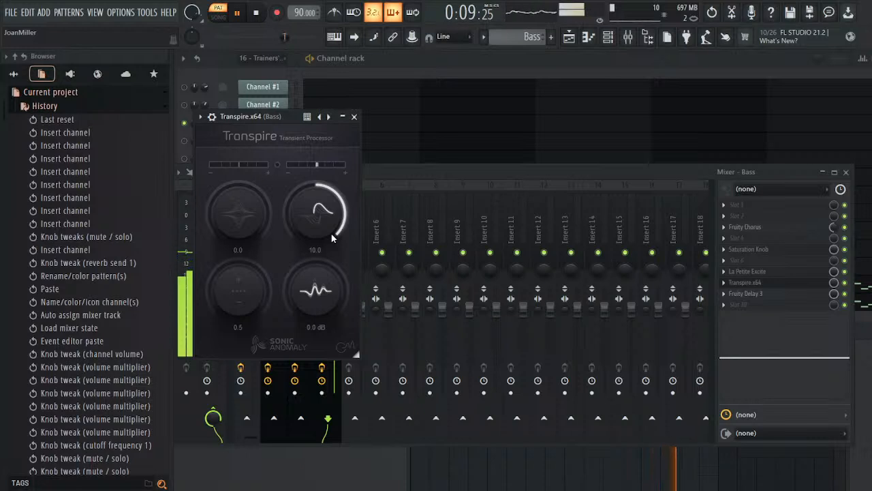
drag(316, 217, 314, 246)
drag(239, 229, 235, 332)
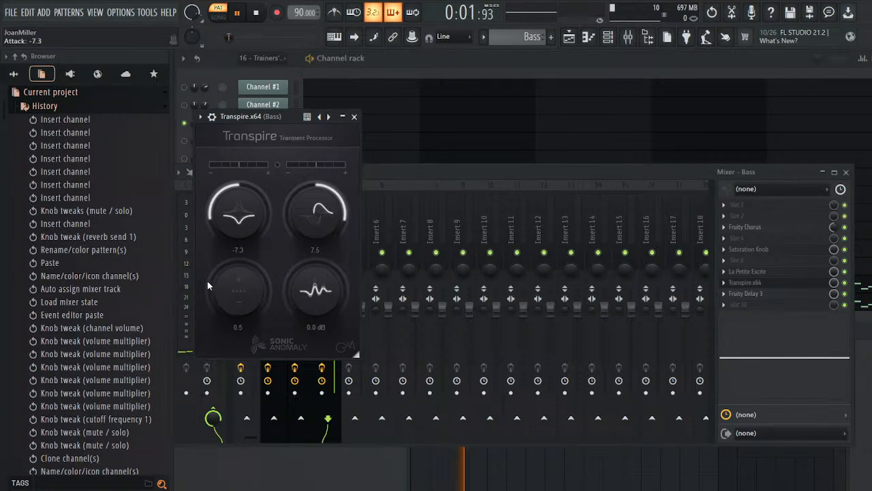
- Set Transpire's attack to 3.4 and its sustain to 3.2, and close the plugin and the mixer
drag(227, 232, 320, 90)
drag(316, 212, 336, 265)
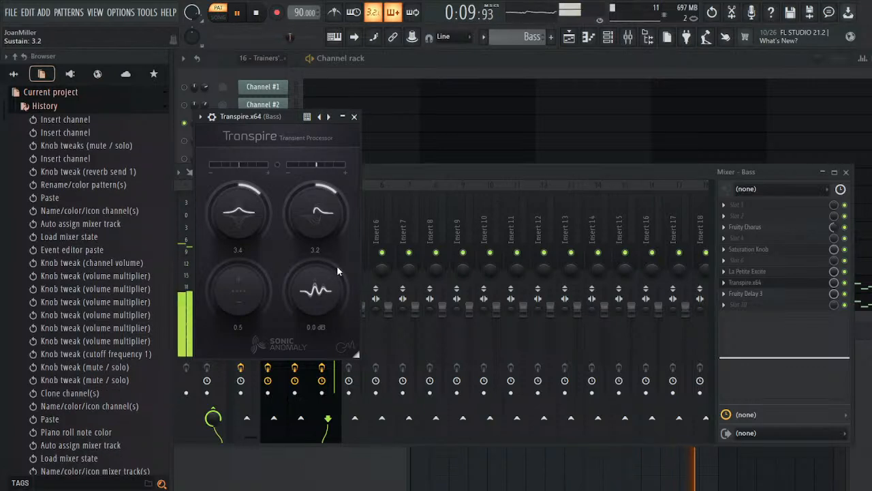
click(355, 117)
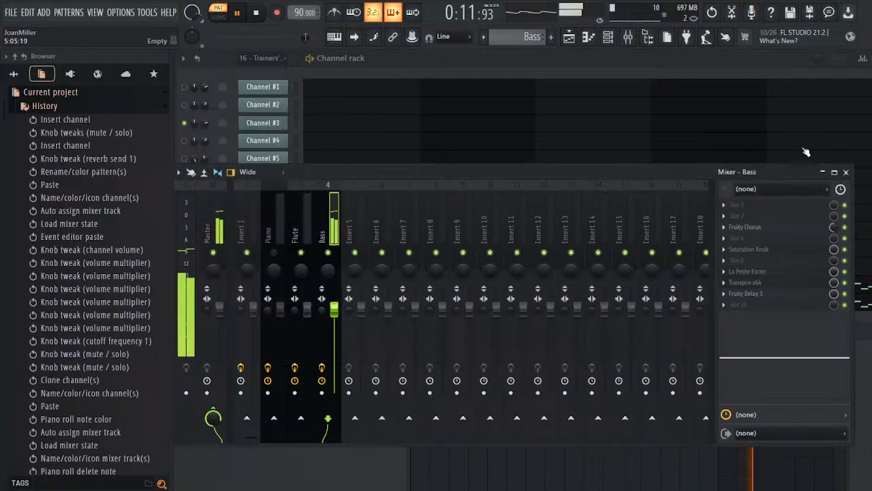
click(846, 173)
- Replay passages of the Lass pattern and compare them with the processed Bass pattern
key(space)
scroll(521, 36, up, 2)
key(space)
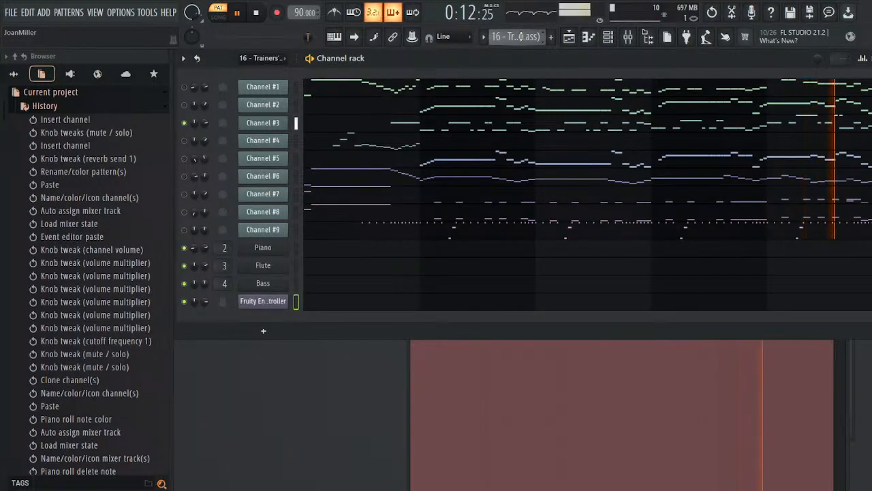
key(space)
key(space)
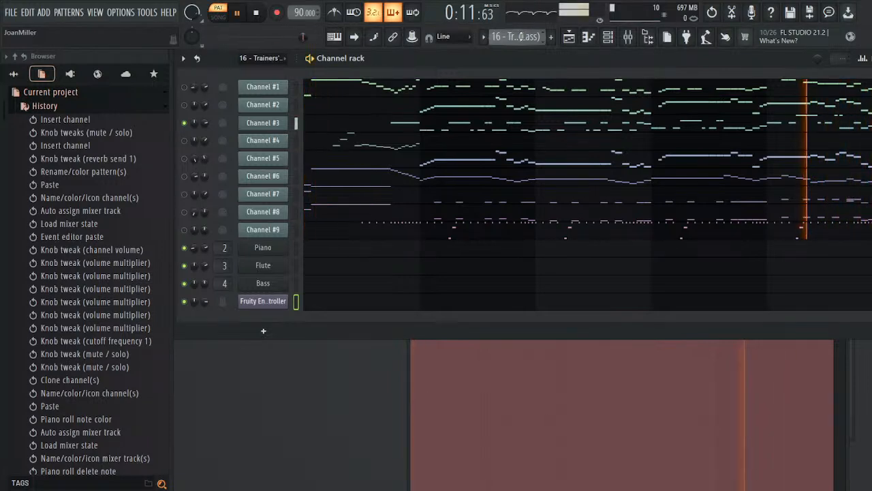
key(space)
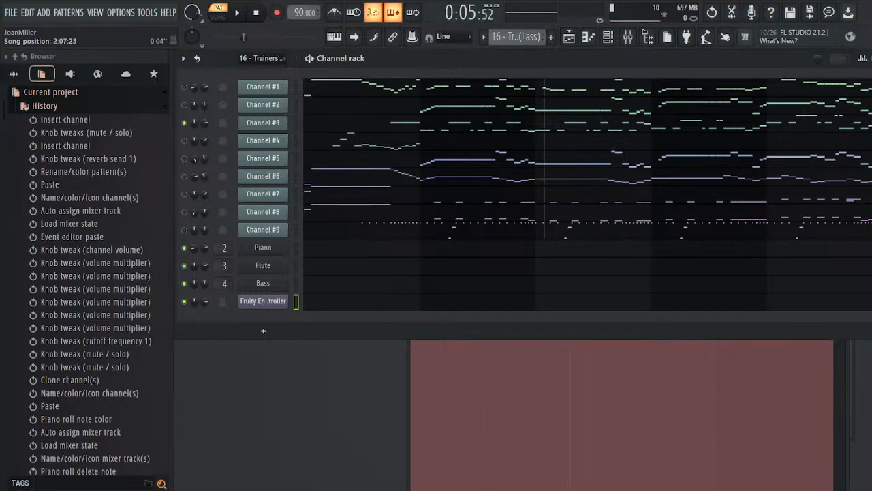
key(space)
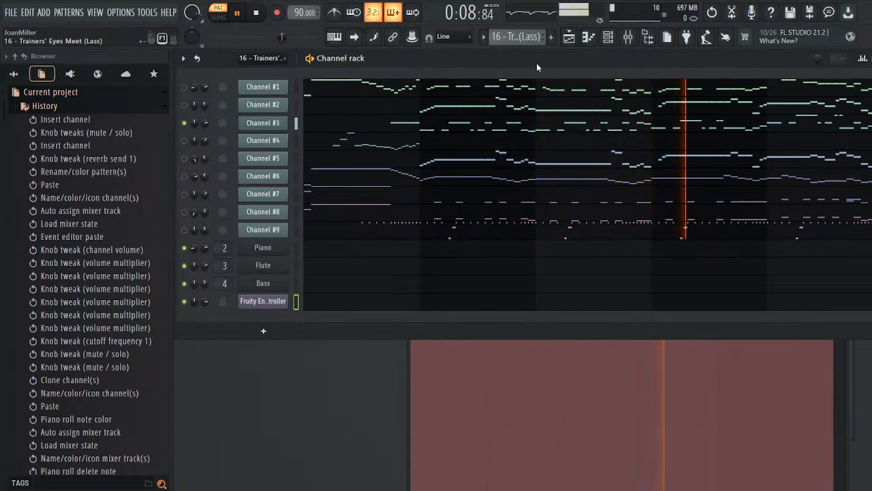
key(KP_Add)
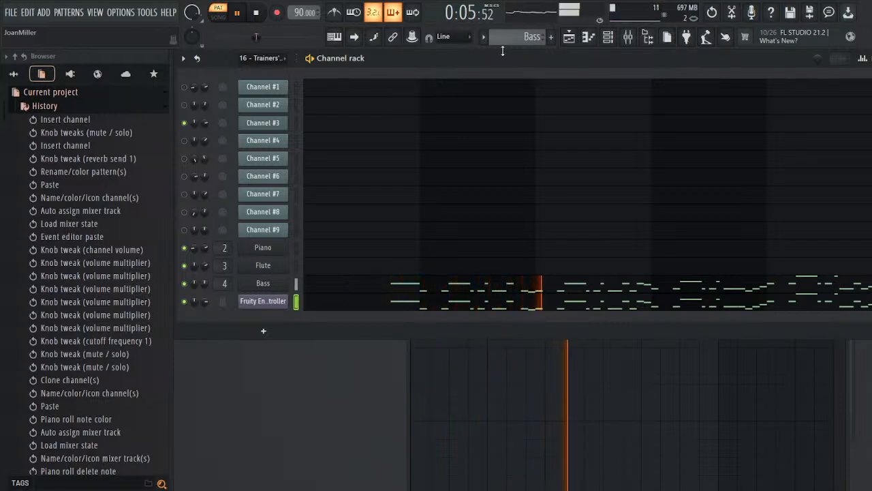
- Try a shorter delay time of 0:24 in the Bass track's Fruity Delay 3, and play the Bass pattern
click(628, 36)
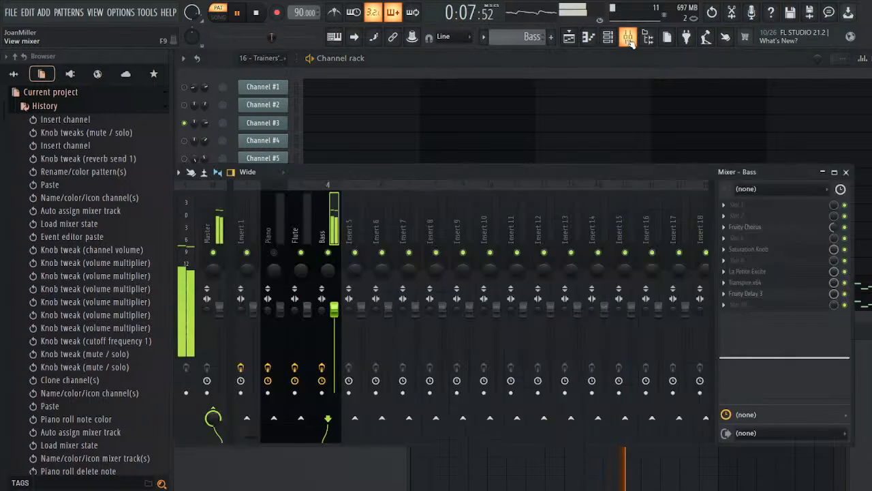
click(765, 293)
key(space)
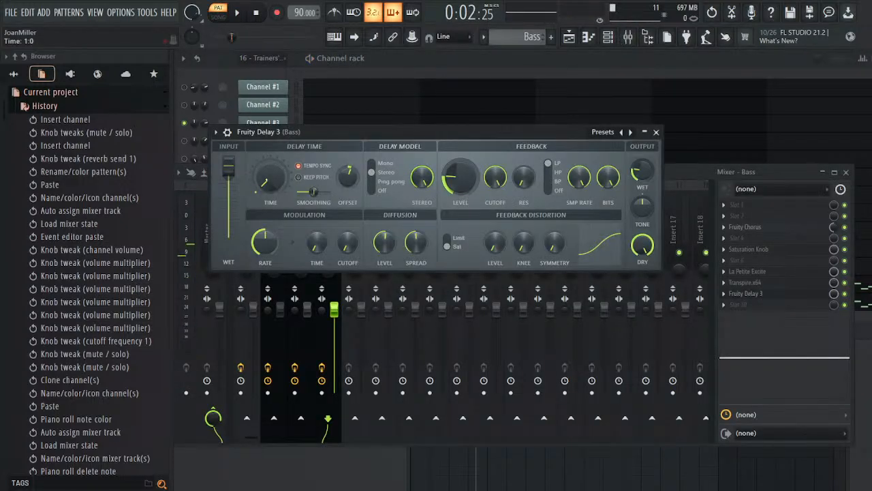
key(Tab)
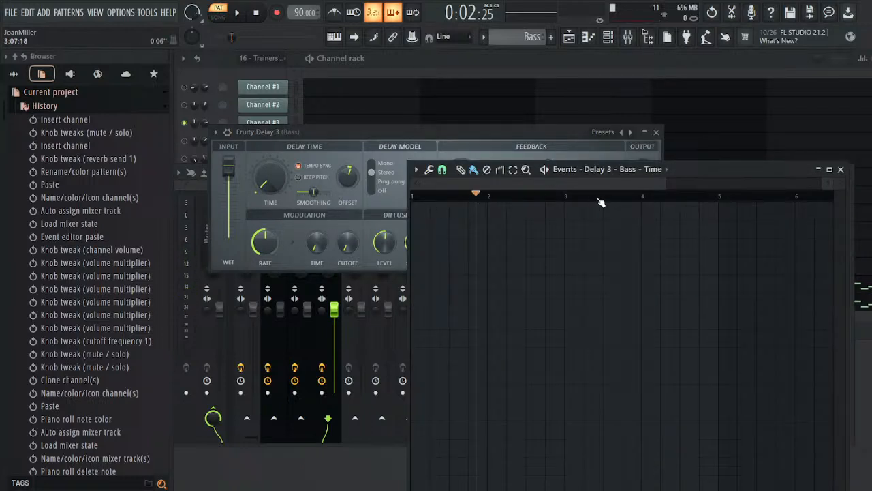
drag(270, 178, 270, 183)
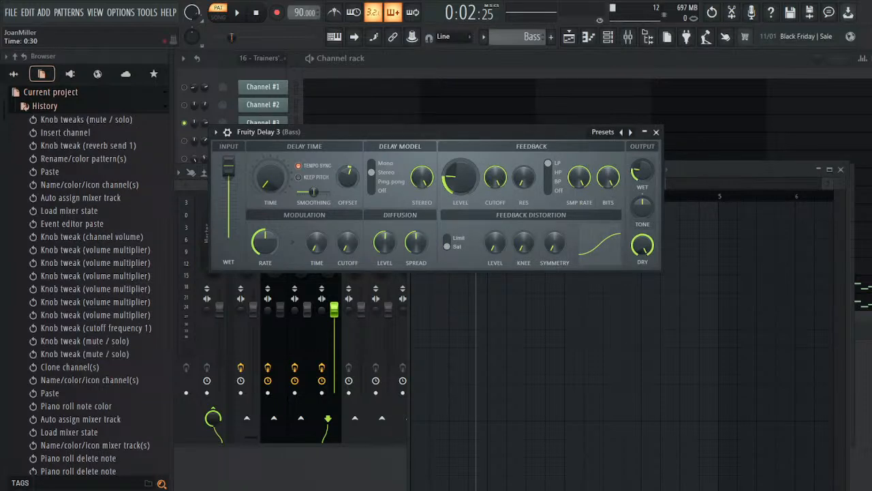
drag(271, 178, 271, 180)
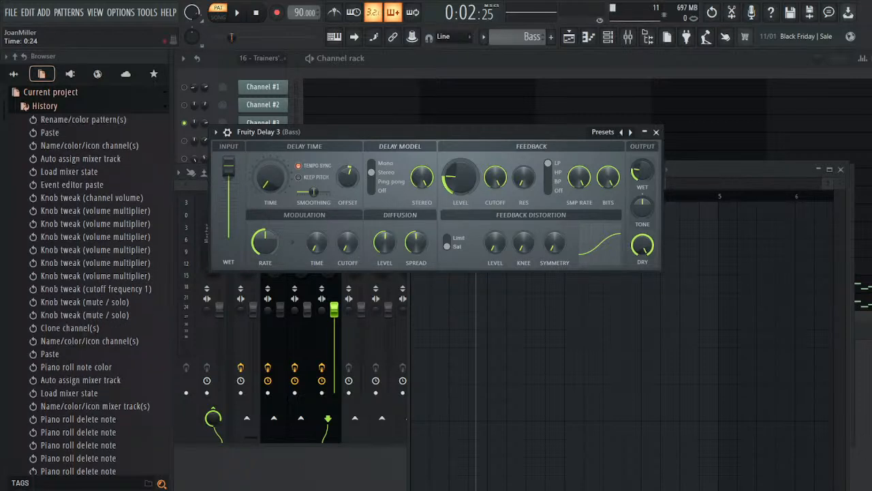
key(space)
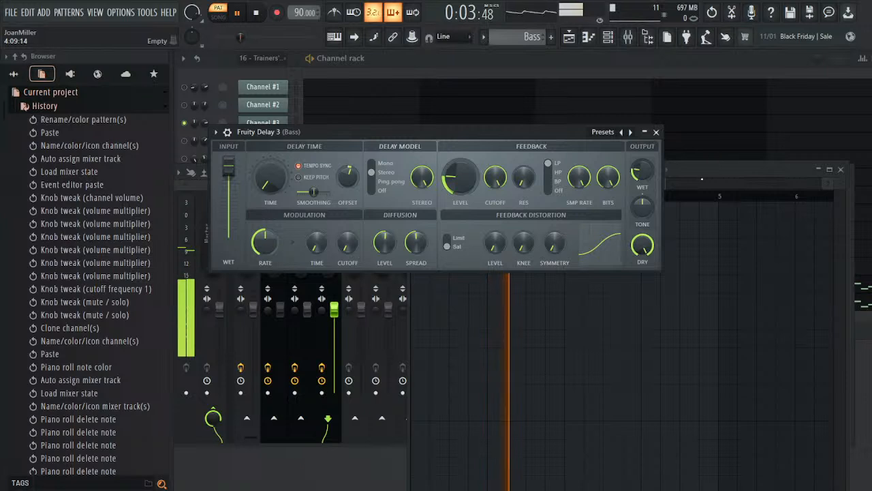
click(736, 169)
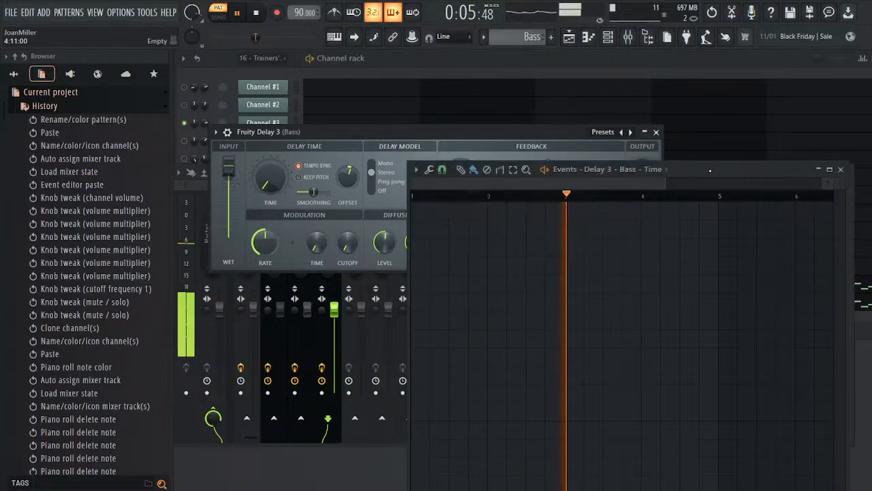
- Restore Fruity Delay 3's longer delay time, close the plugin, and move the event editor aside while the Bass pattern plays
click(347, 177)
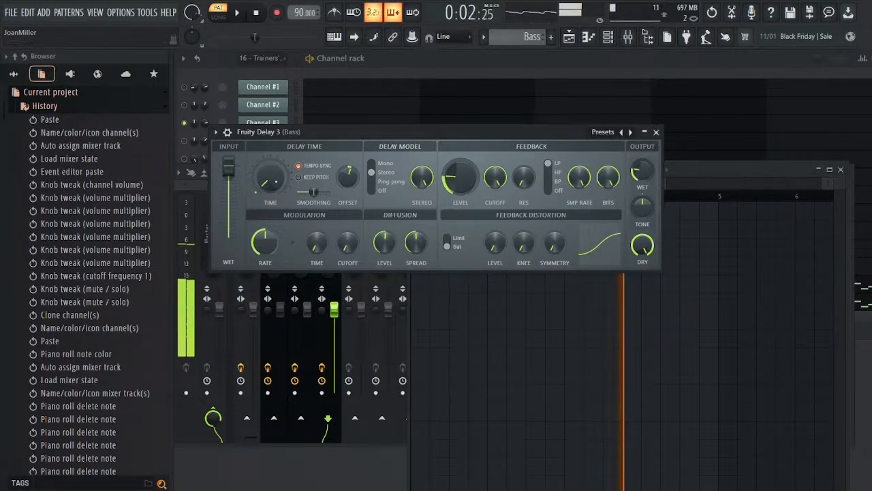
click(733, 169)
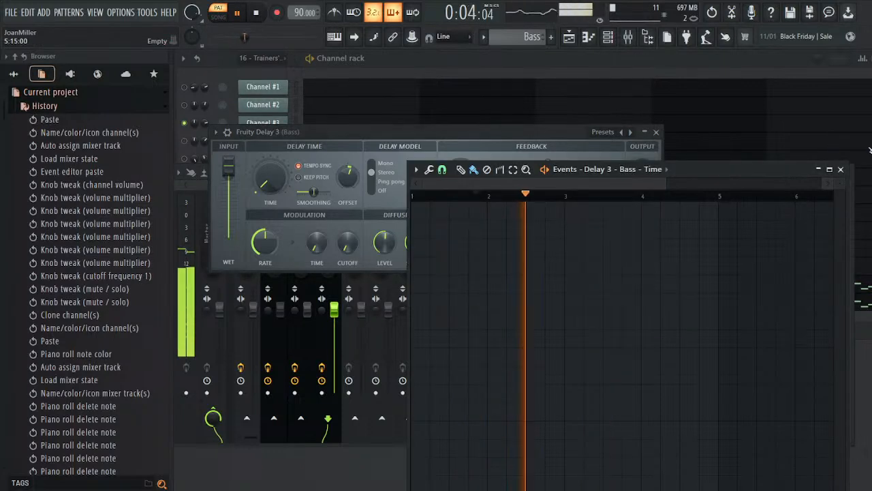
click(656, 131)
drag(709, 169, 819, 98)
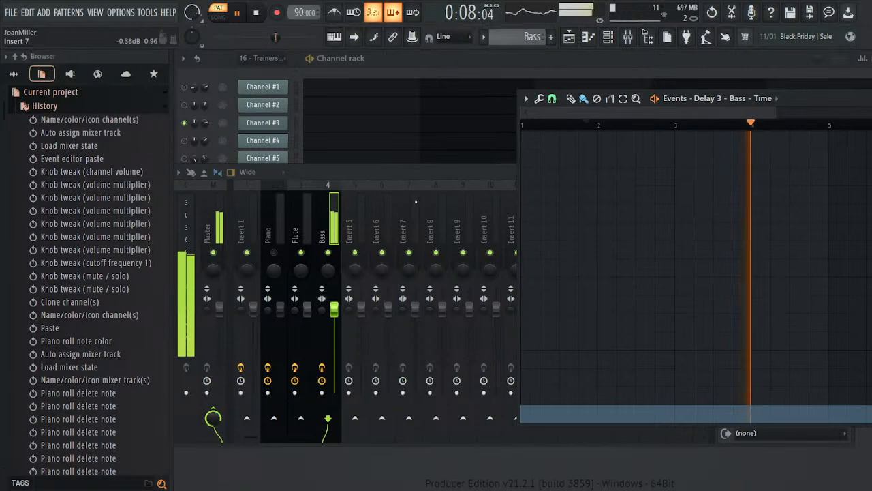
- Close the mixer, open the Bass channel's piano roll, and play the notes in bars 2 and 3
drag(458, 172, 226, 210)
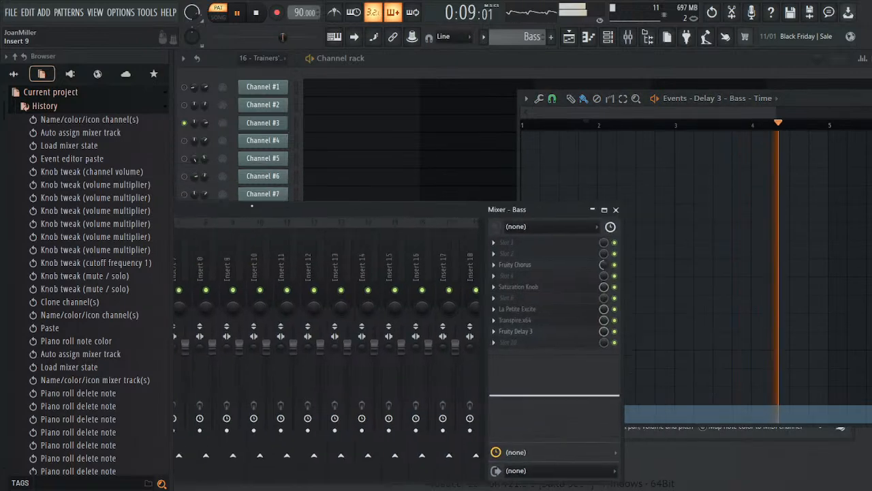
click(617, 210)
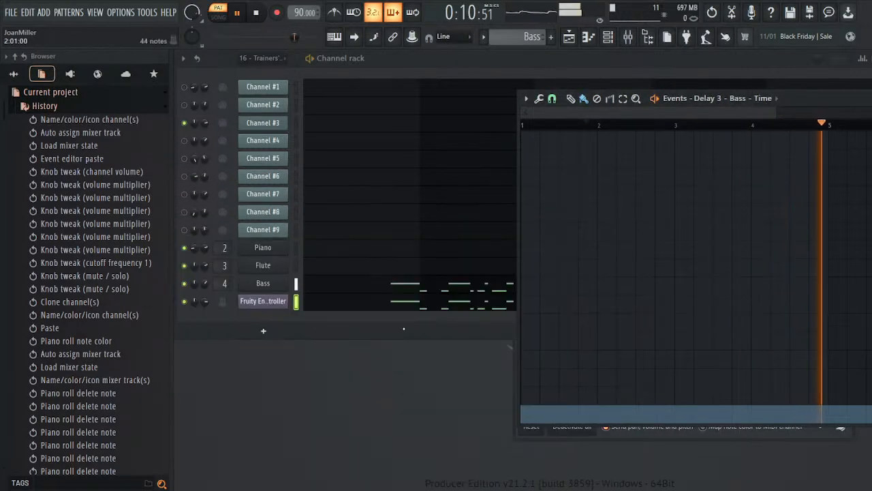
click(444, 290)
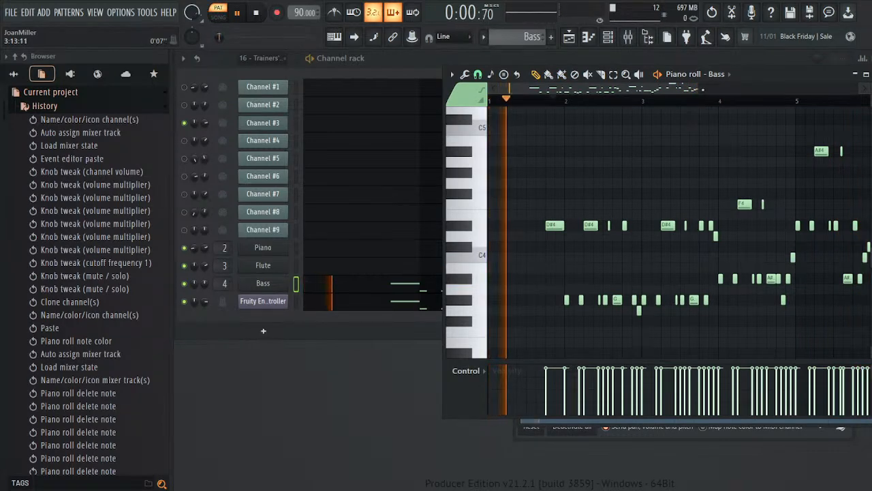
drag(703, 89, 564, 129)
drag(540, 89, 576, 89)
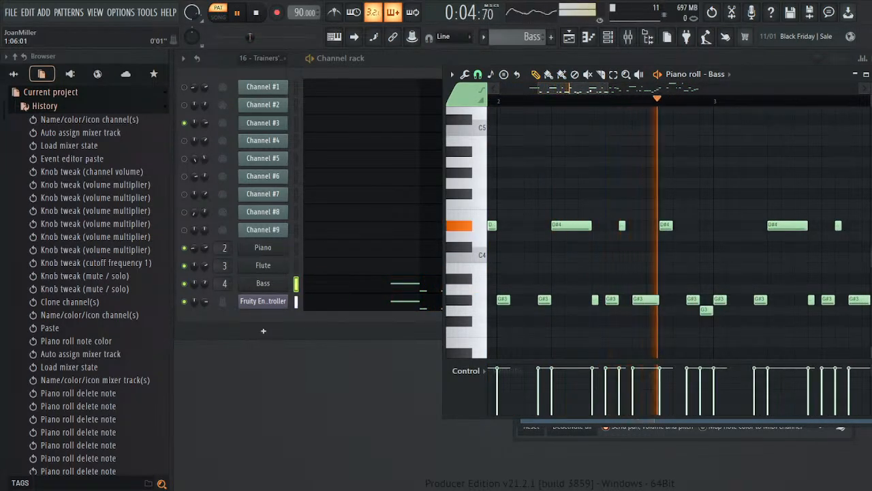
key(space)
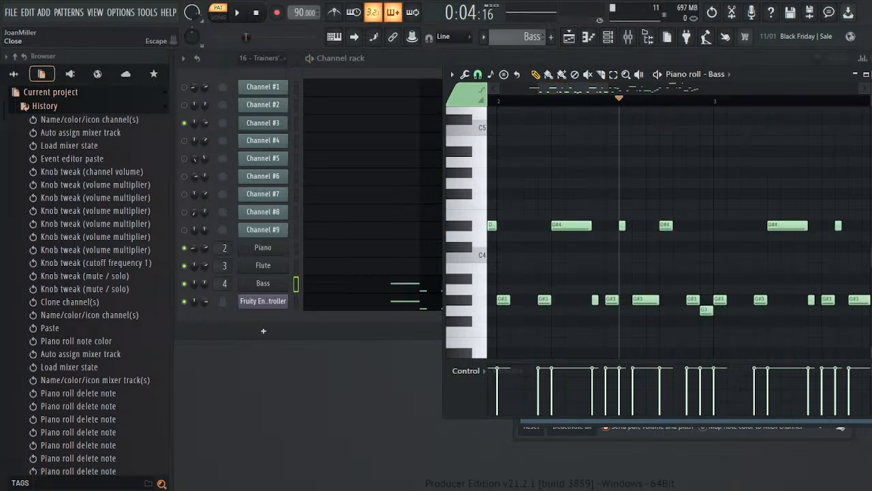
- Try dropping Delay 3's time to 0:21 from the middle of bar 2 in the Bass event editor
key(Tab)
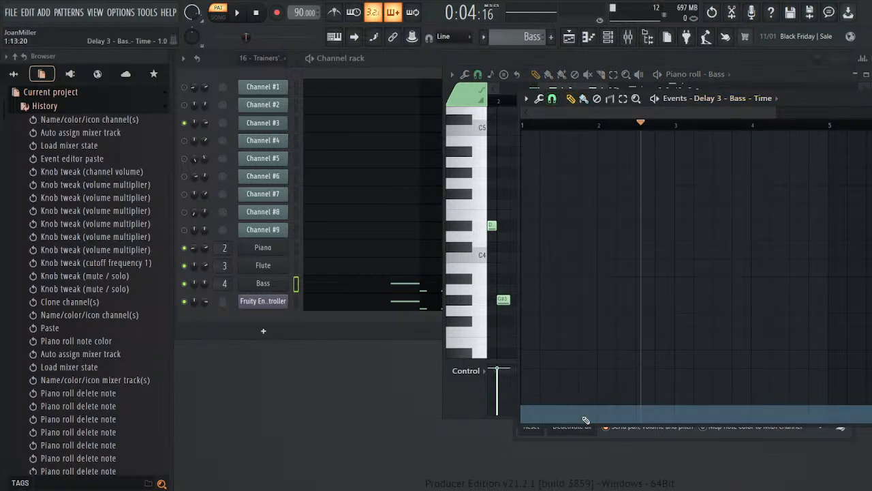
click(642, 416)
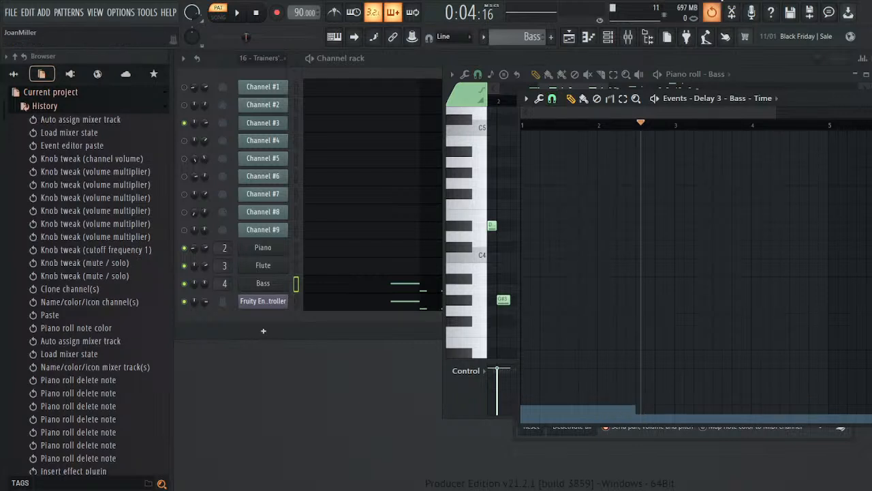
click(712, 12)
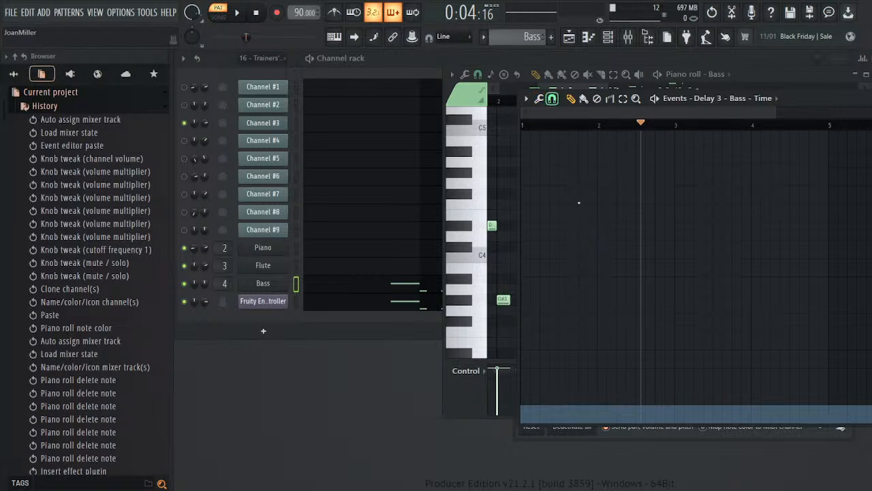
click(645, 415)
drag(645, 416, 644, 417)
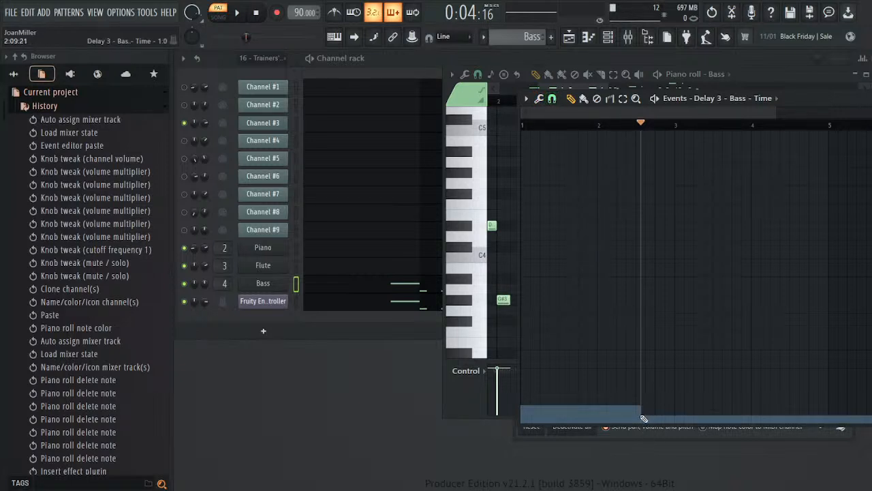
- Play the Bass passage repeatedly with the changed delay time, moving the event editor beside the piano roll's notes
key(space)
key(space)
key(space)
key(space)
drag(794, 97, 430, 122)
key(space)
key(space)
key(space)
key(space)
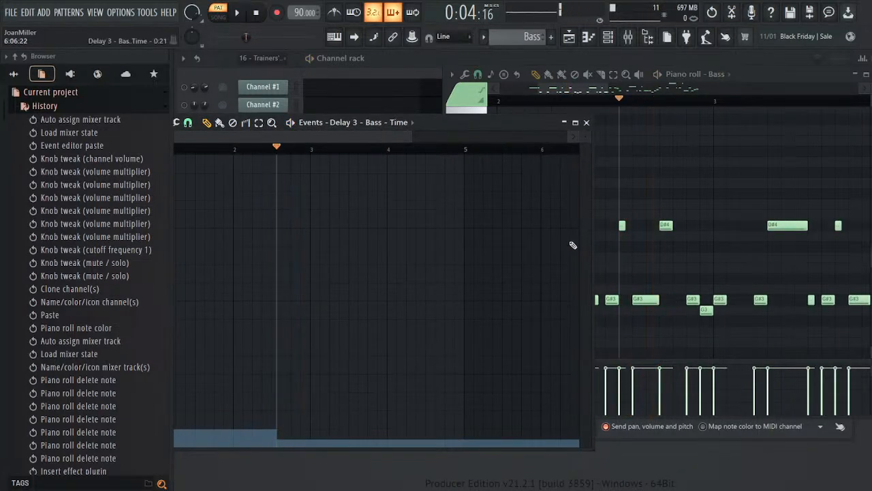
- Raise the delay time again from bar 3 onward and level the earlier section to the same height
click(294, 434)
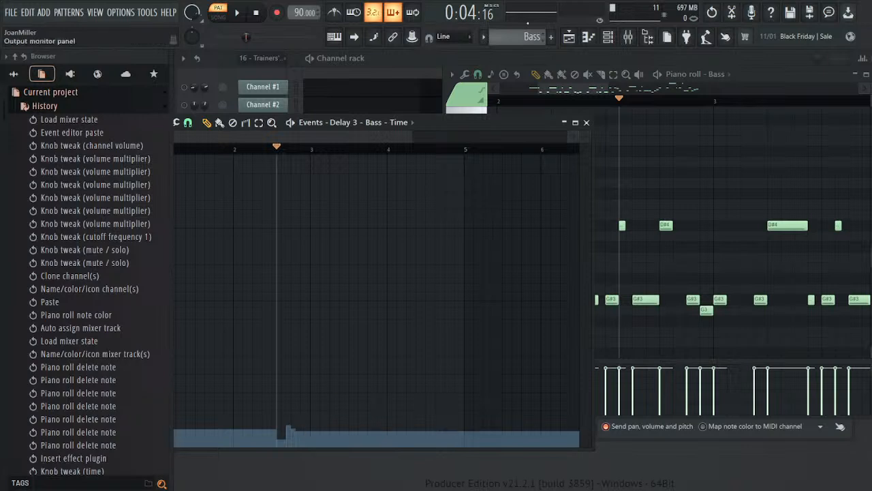
click(712, 12)
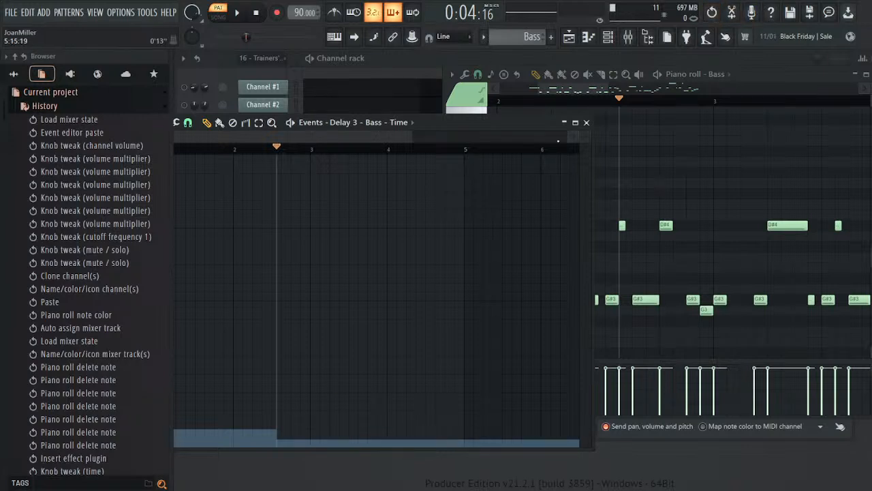
drag(586, 137, 586, 153)
mouse_move(587, 430)
mouse_down()
mouse_move(588, 408)
mouse_move(593, 414)
mouse_up()
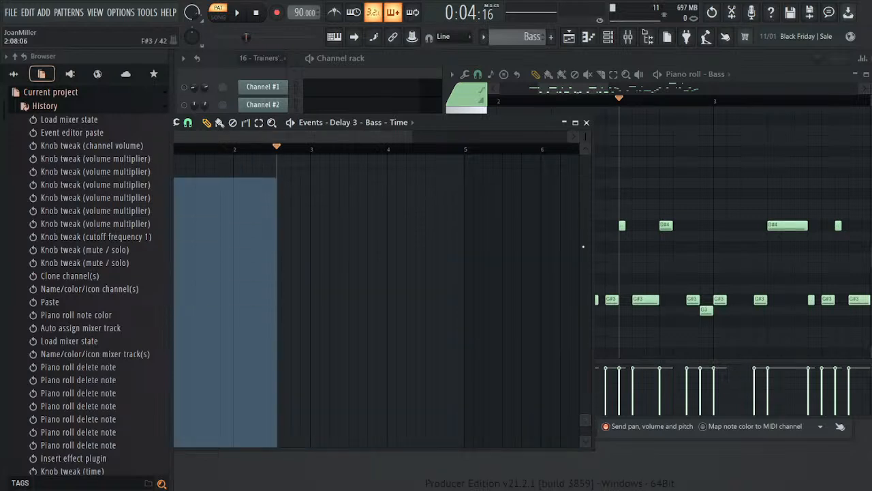
drag(586, 136, 585, 128)
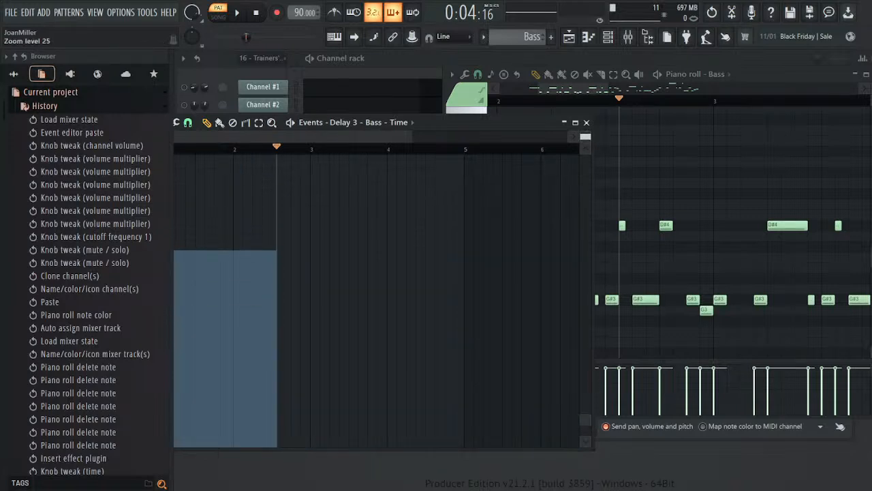
mouse_move(587, 420)
mouse_down()
mouse_move(586, 429)
mouse_move(585, 417)
mouse_up()
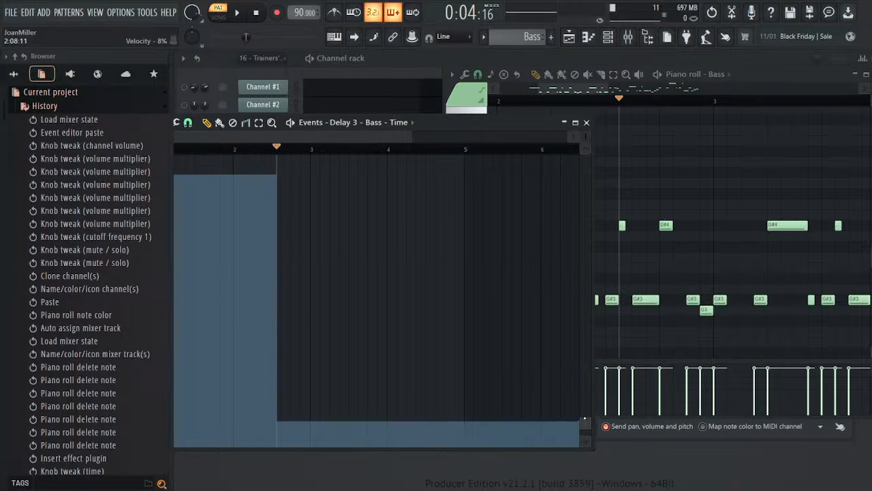
click(314, 167)
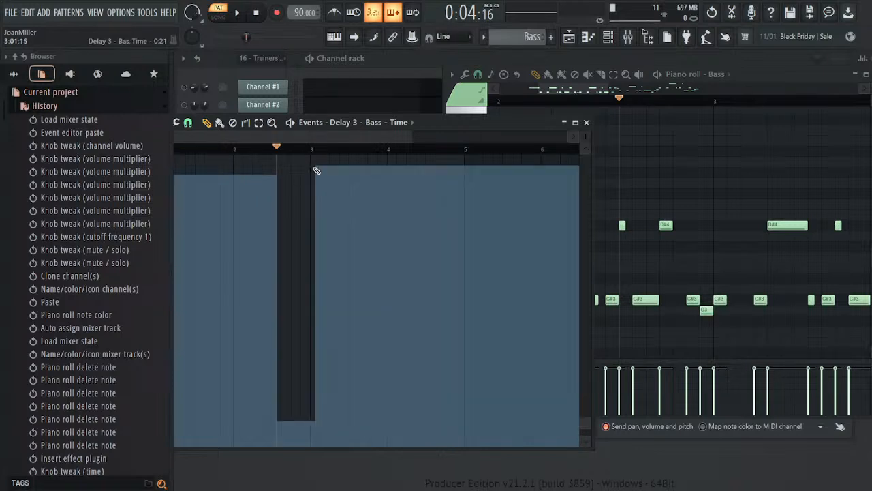
drag(316, 169, 311, 146)
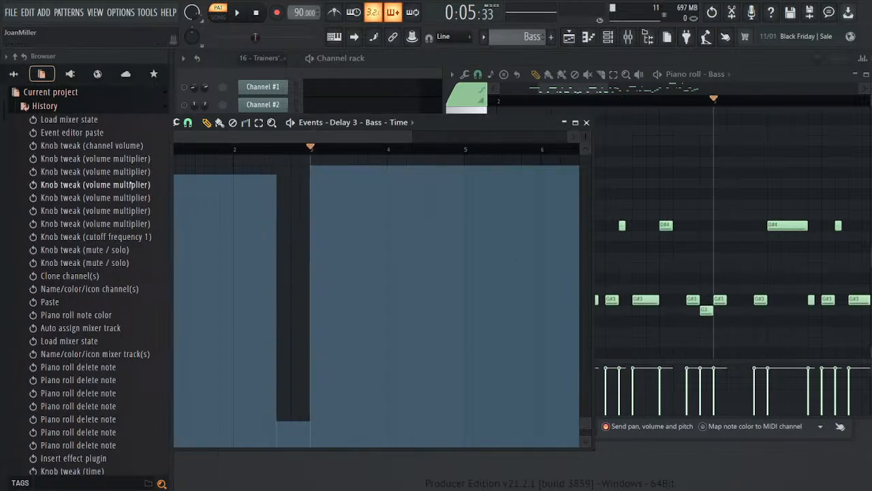
click(180, 167)
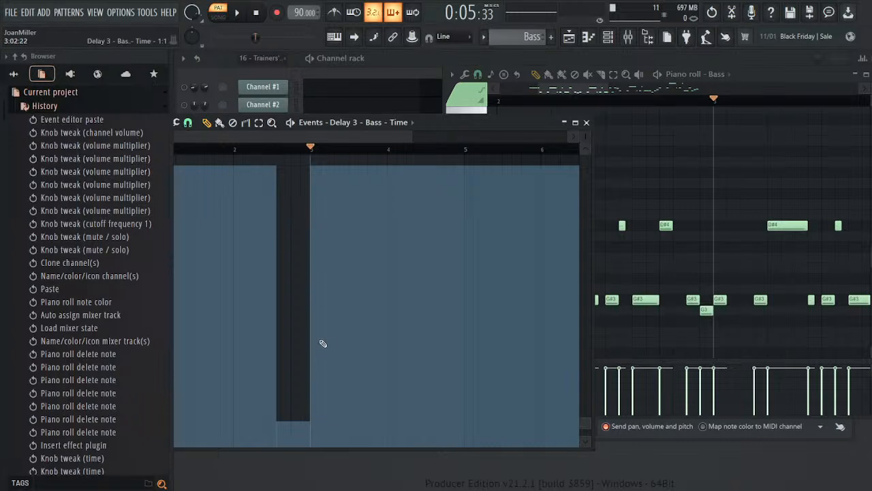
- Try slightly longer delay times for the dip in the second half of bar 2, and level it out again
mouse_move(585, 137)
mouse_down()
mouse_move(585, 154)
mouse_move(585, 146)
mouse_up()
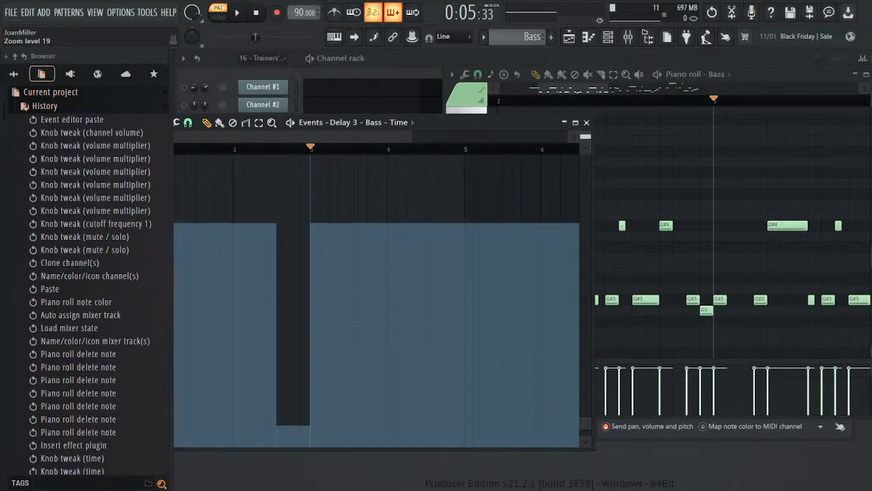
drag(588, 431, 588, 441)
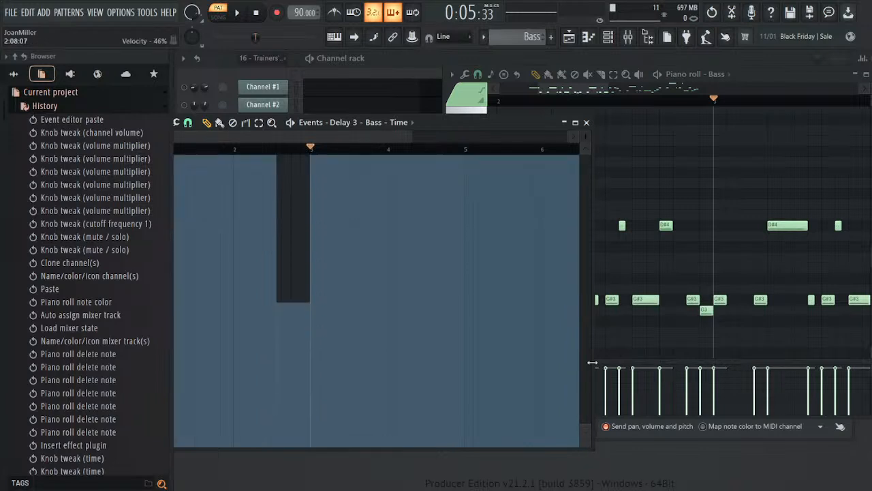
scroll(376, 320, down, 1)
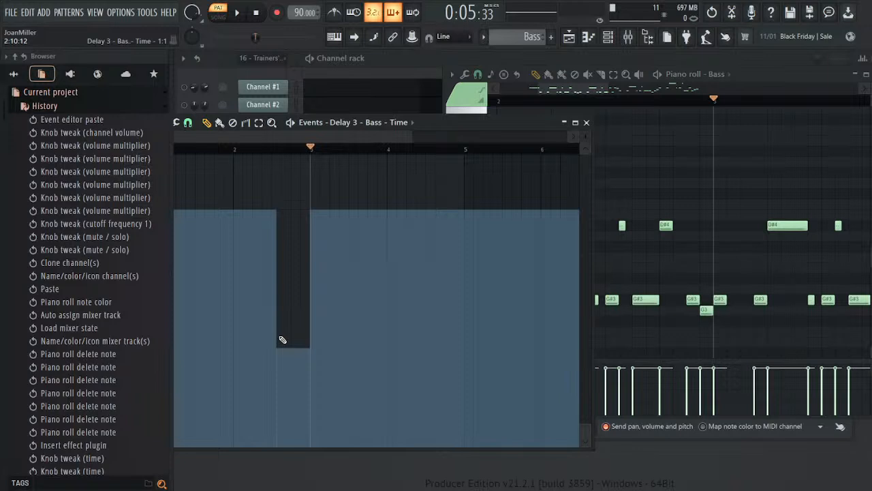
drag(282, 341, 283, 333)
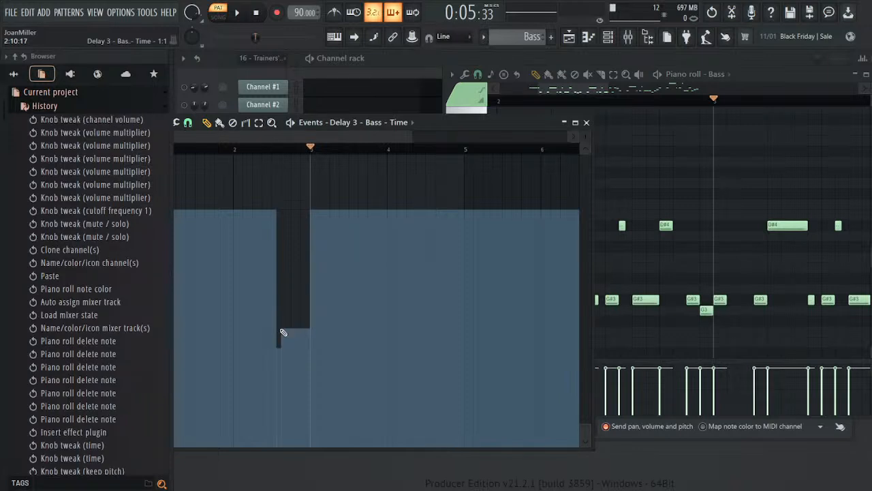
drag(284, 333, 277, 333)
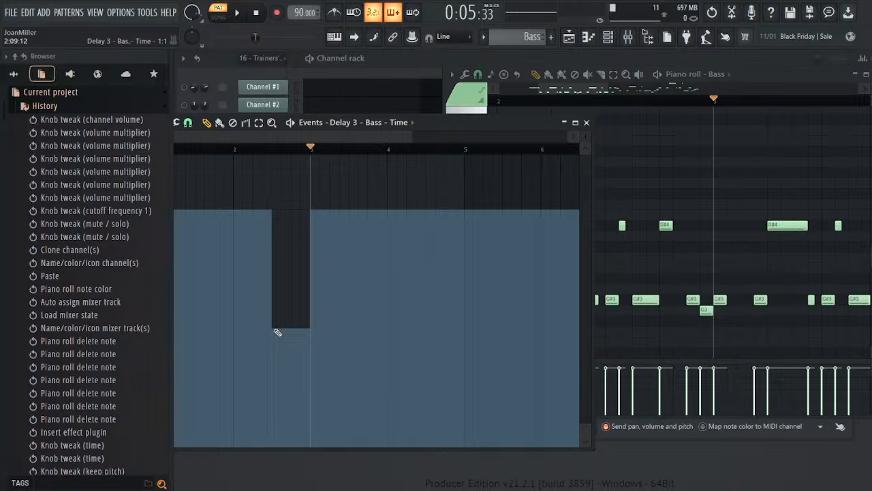
click(277, 214)
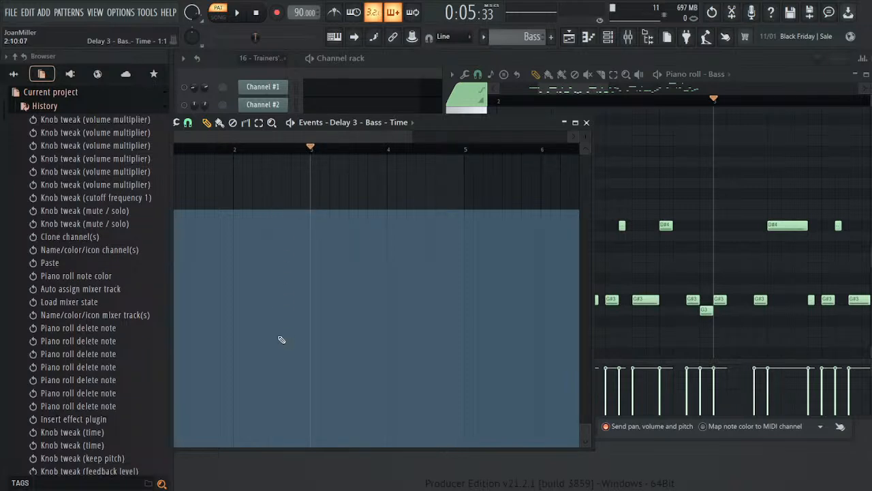
click(283, 339)
drag(285, 341, 284, 323)
click(293, 203)
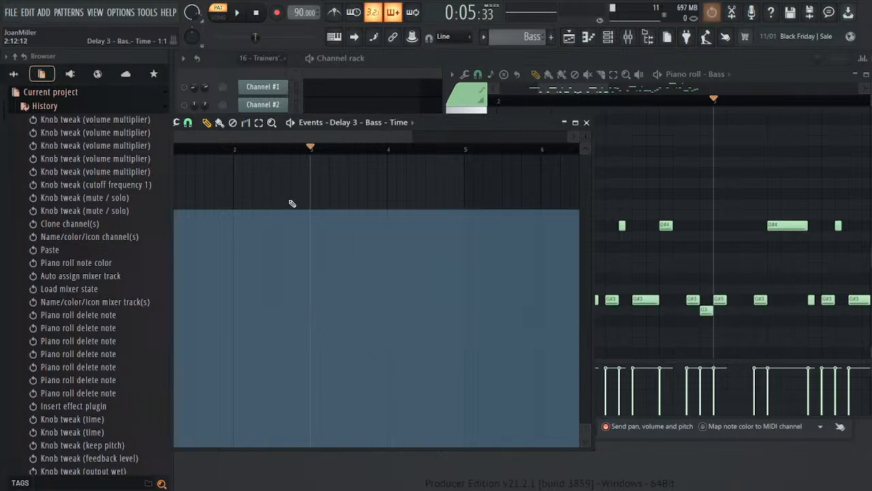
- Draw a delay-time drop to 0:24 from 2:10:00 until bar 3
mouse_move(302, 152)
mouse_down()
mouse_move(272, 158)
mouse_move(277, 151)
mouse_up()
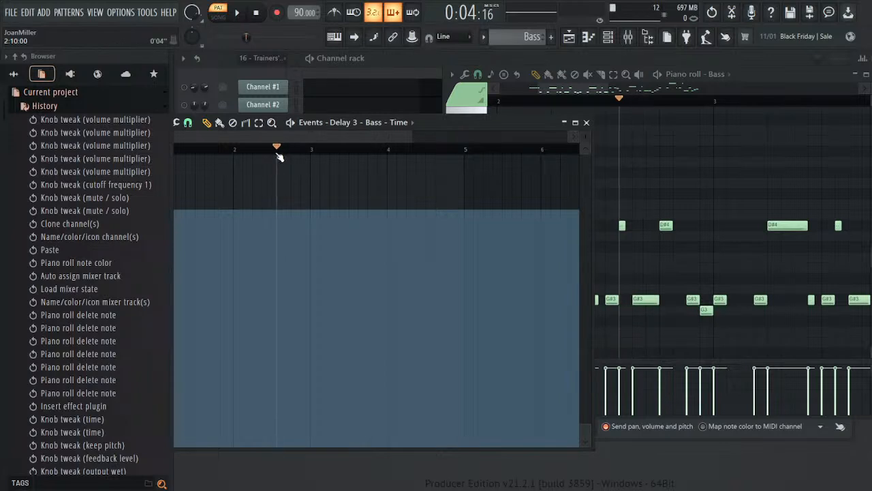
click(279, 337)
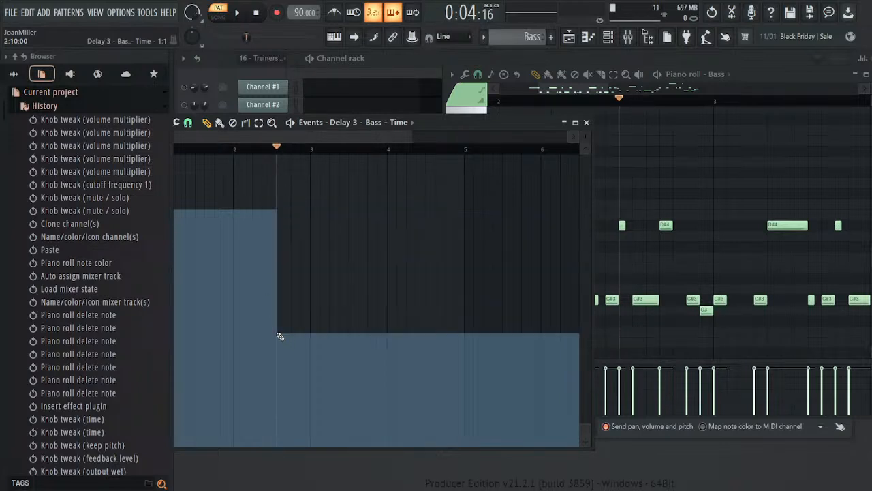
click(314, 214)
click(310, 151)
drag(312, 154, 297, 162)
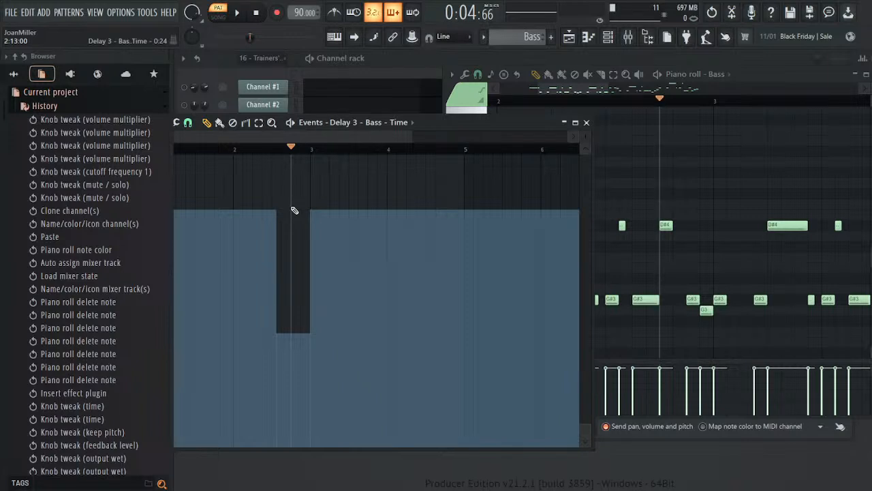
- Shorten the delay-time dip so it ends at 2:13:00, and play the passage from early in bar 2
click(294, 213)
key(space)
key(space)
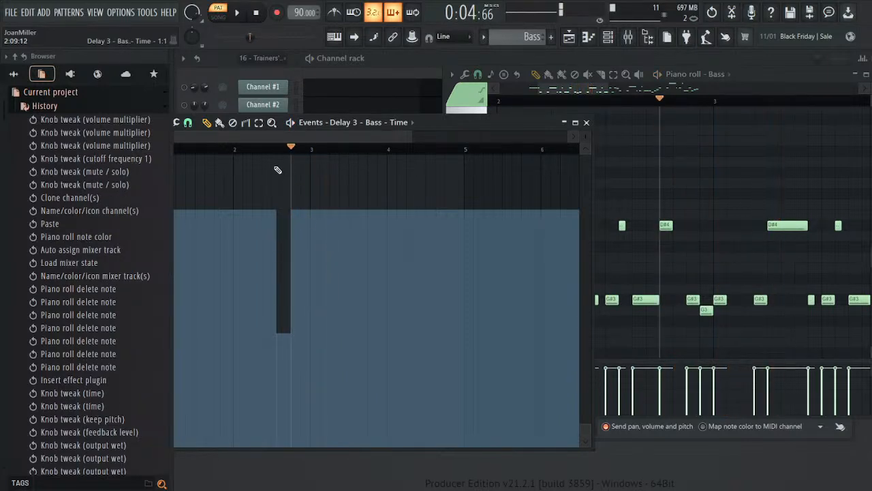
click(261, 150)
key(space)
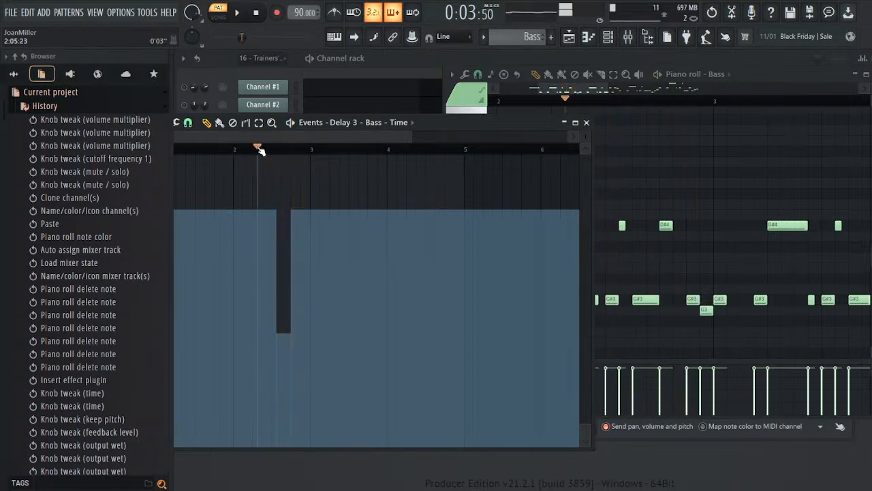
- Raise the remaining dip back to the surrounding delay-time level and play the Bass pattern
click(281, 216)
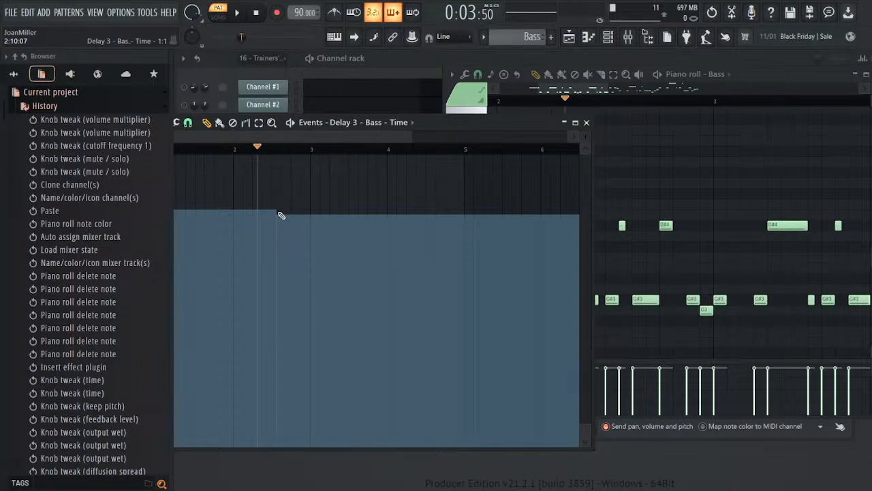
drag(289, 216, 285, 213)
key(space)
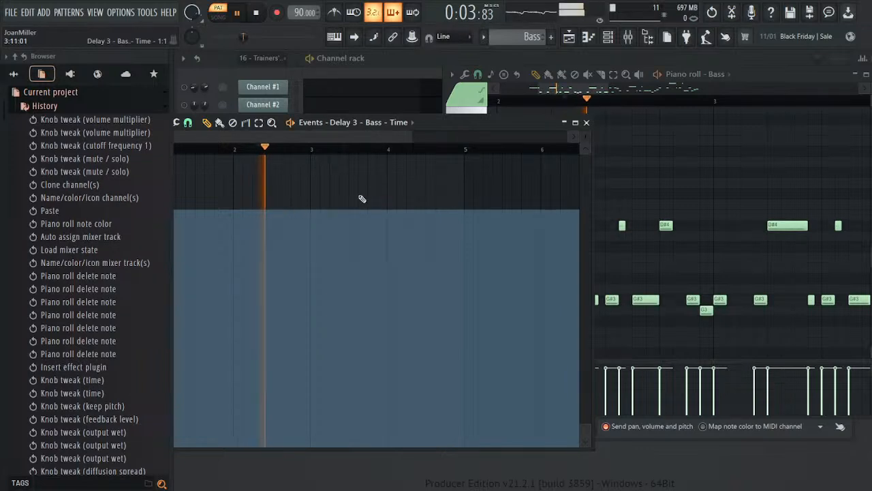
- Delete the Delay 3 time events, close the event editor and the Bass piano roll, and stop playback
key(Delete)
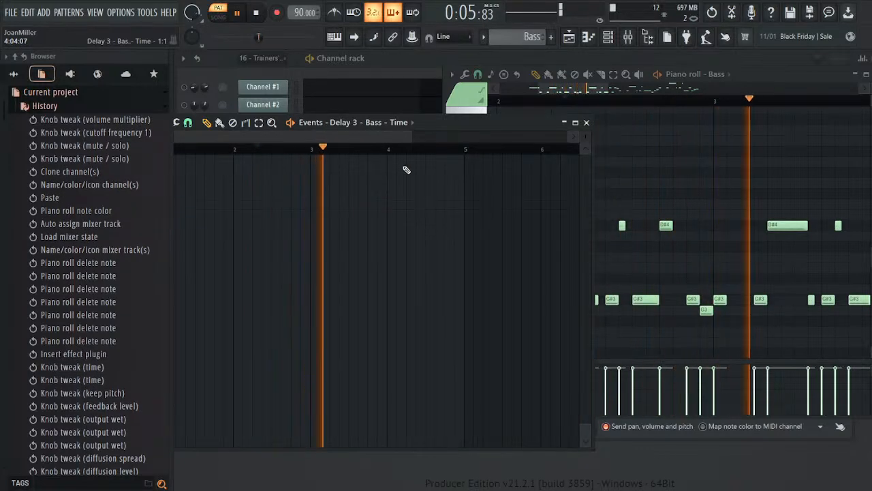
click(586, 122)
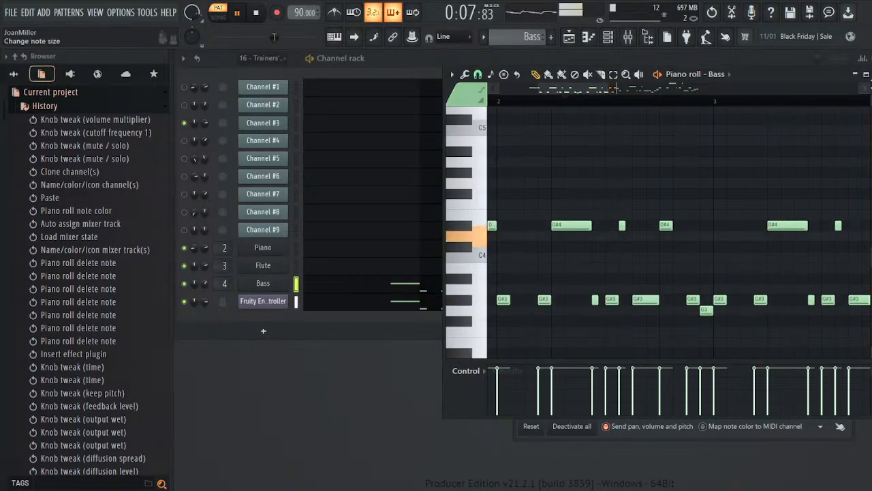
click(866, 74)
key(space)
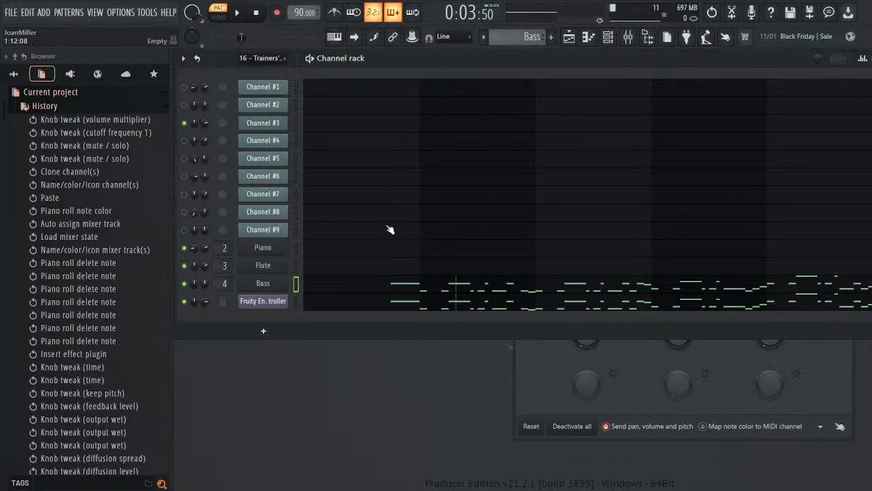
- Switch to the Trainers' Eyes Meet (Lass) pattern, mute Channel #3, enable Channel #4 and play it on its own
scroll(501, 38, up, 3)
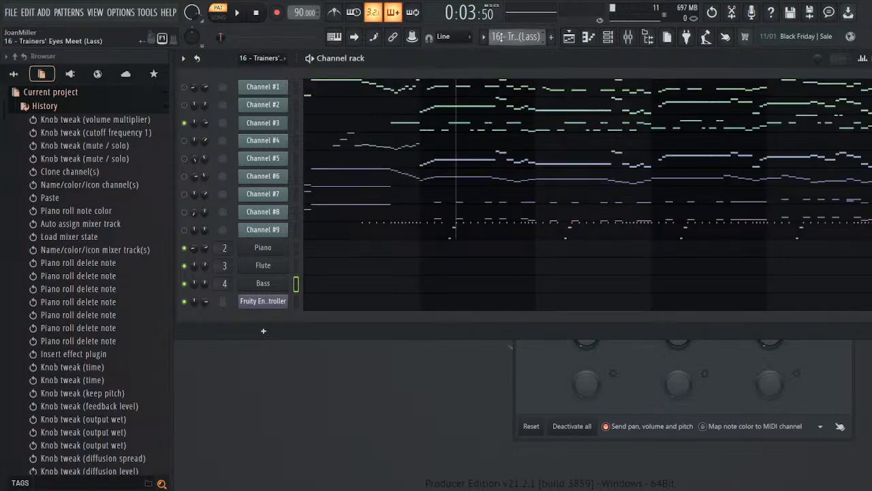
click(184, 124)
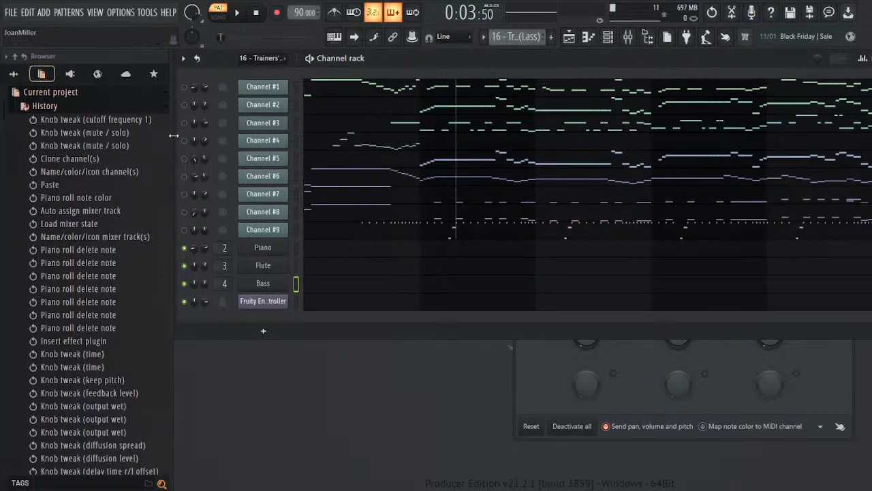
click(185, 142)
key(space)
click(256, 15)
click(255, 14)
key(space)
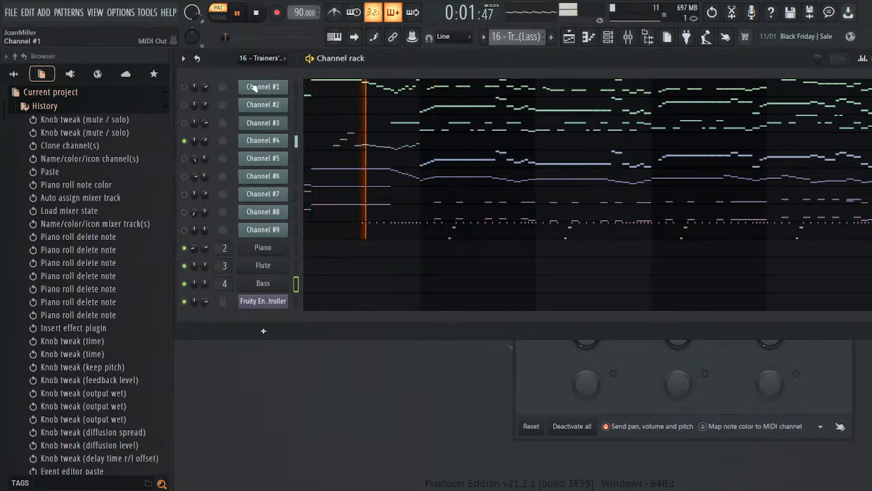
key(space)
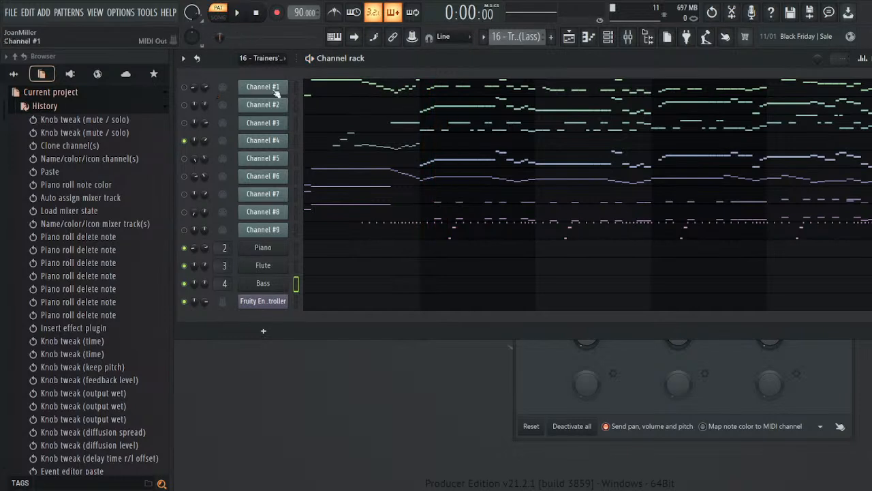
click(353, 144)
scroll(641, 154, up, 4)
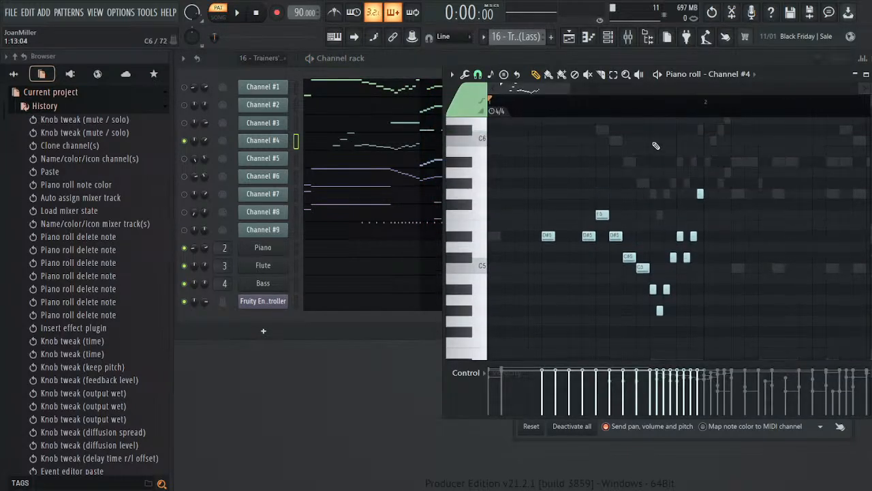
drag(835, 135, 494, 341)
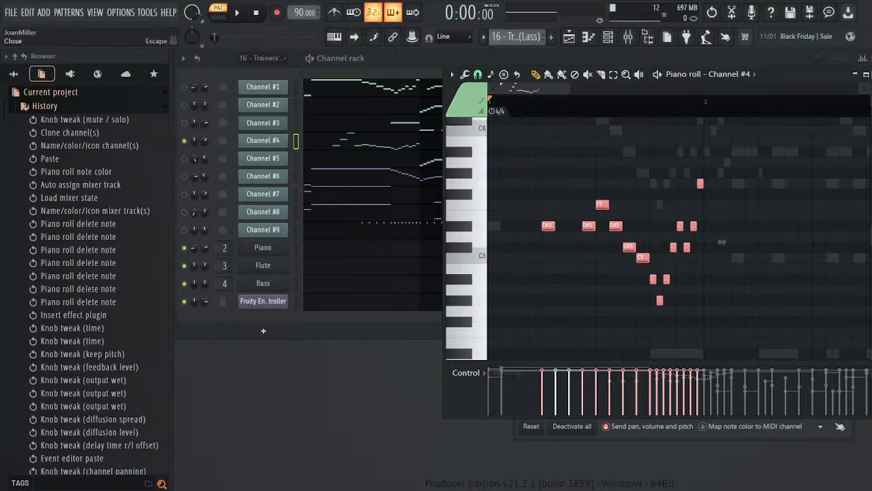
key(Escape)
- Play Channel #4 alone, enable Channel #1 to compare the two parts, mute Channel #1 again and replay
key(space)
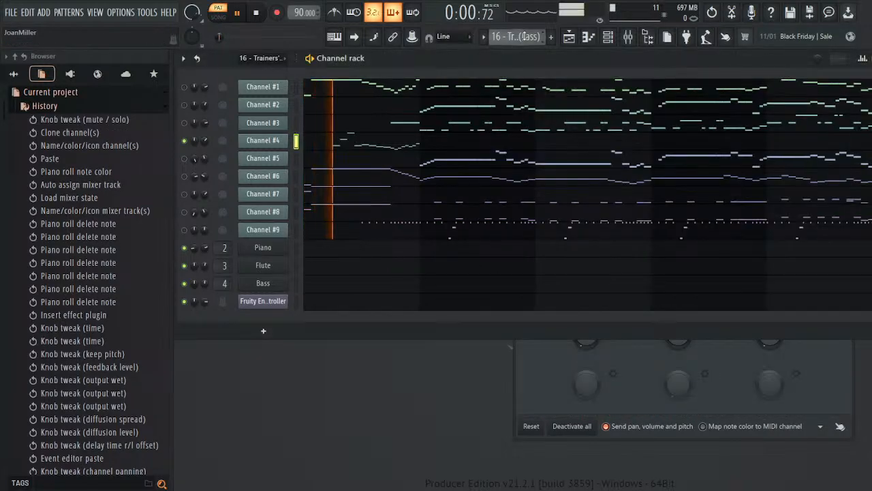
key(space)
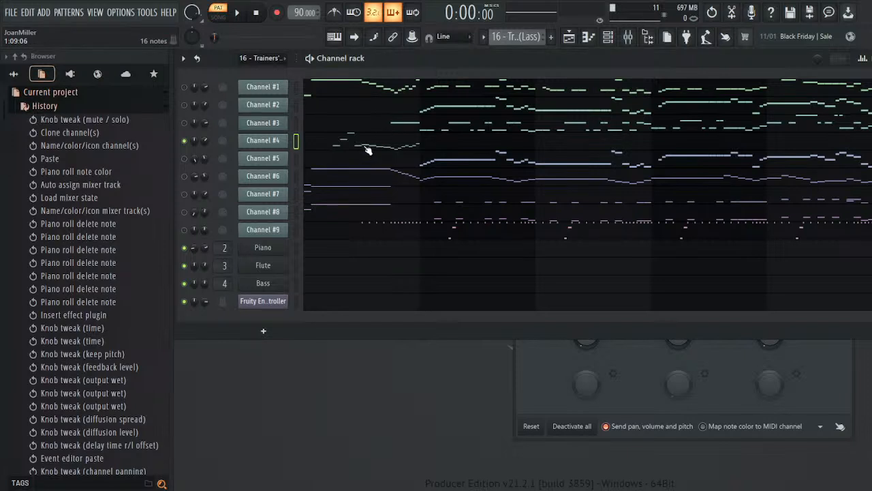
key(space)
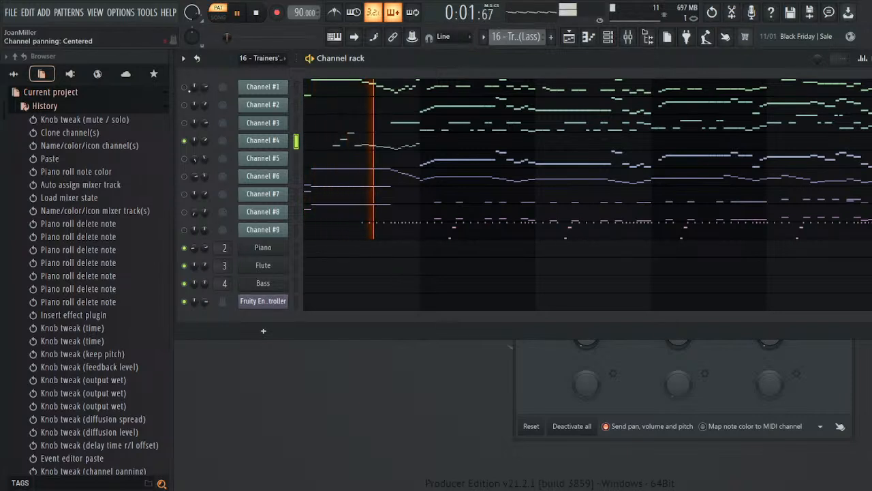
click(185, 87)
key(space)
key(space)
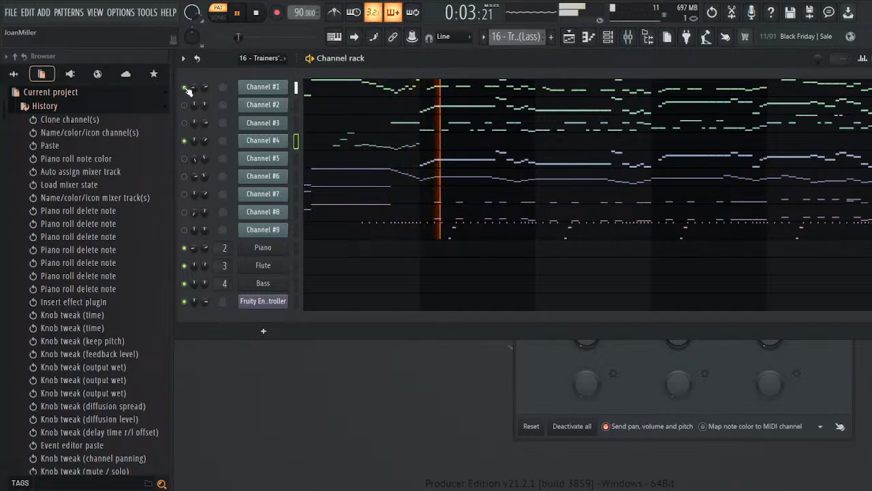
click(184, 88)
key(space)
key(space)
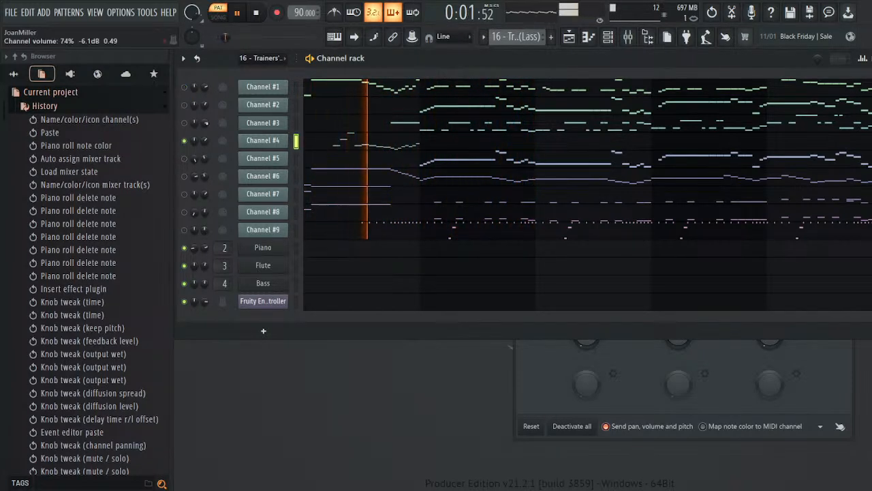
click(341, 143)
key(space)
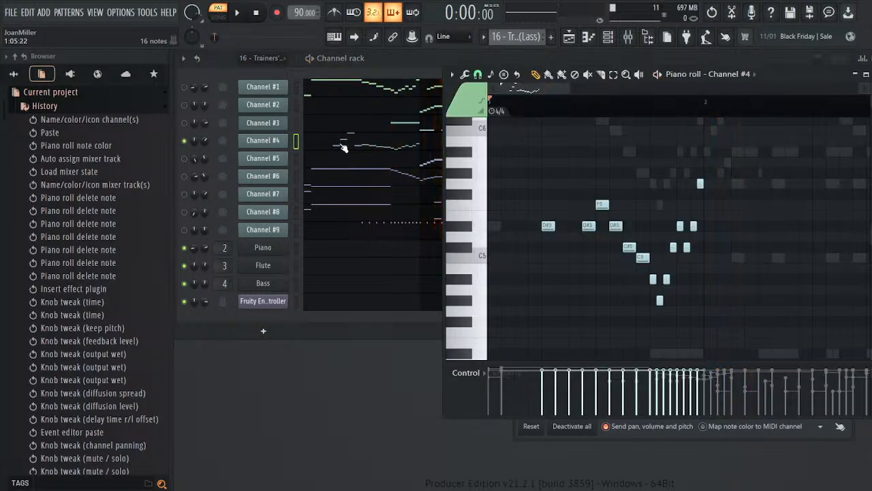
drag(756, 145, 505, 328)
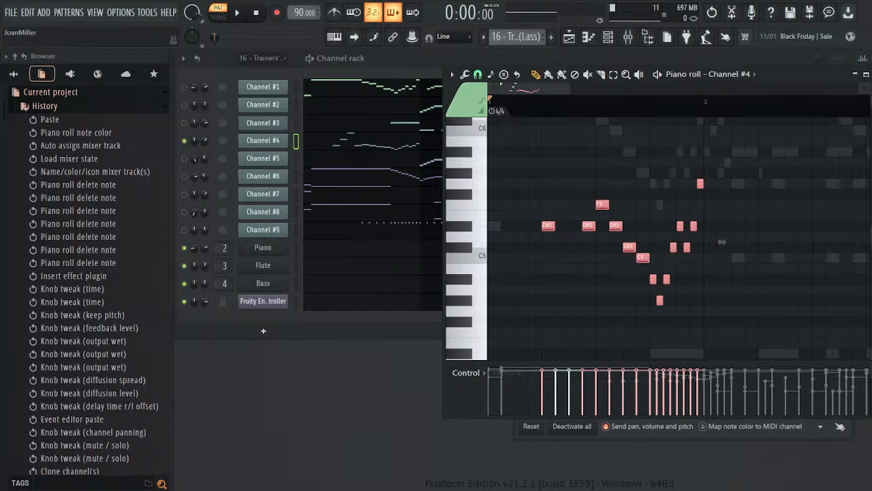
key(Escape)
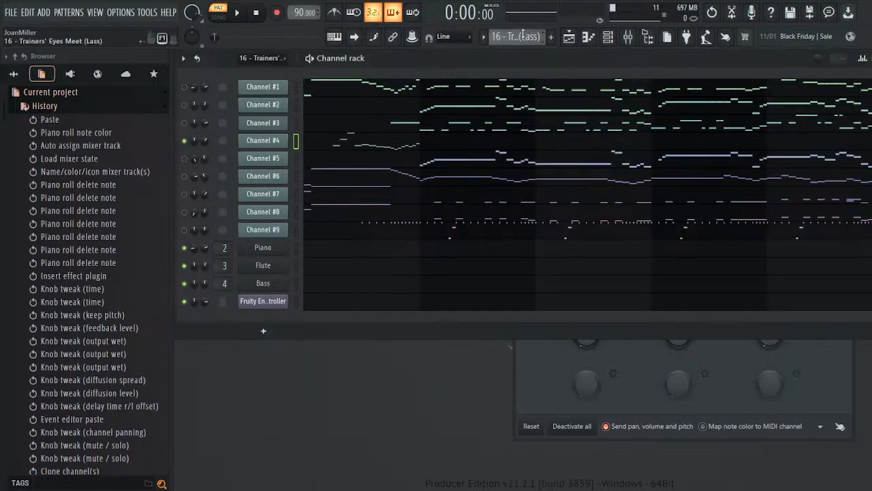
- Copy all of Channel #4's notes from the Trainers' Eyes Meet (Lass) pattern into the Piano channel of the Melody pattern
click(346, 144)
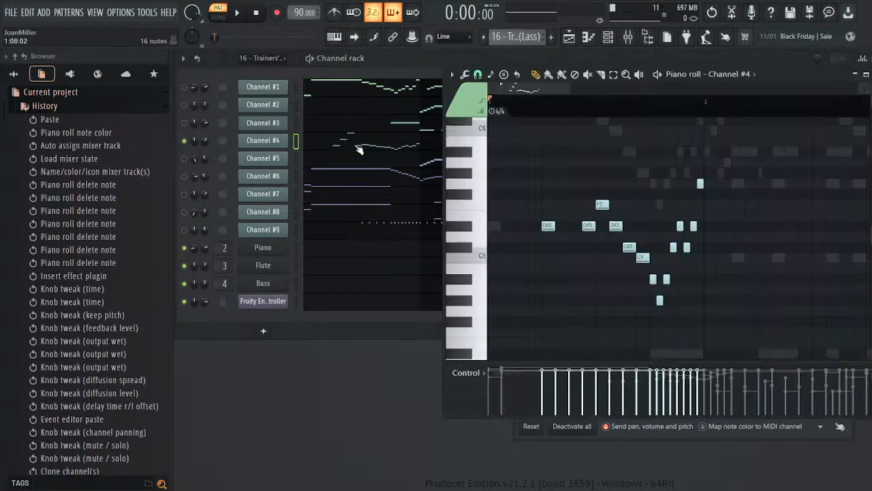
mouse_move(762, 146)
mouse_down()
mouse_move(750, 185)
mouse_move(441, 434)
mouse_up()
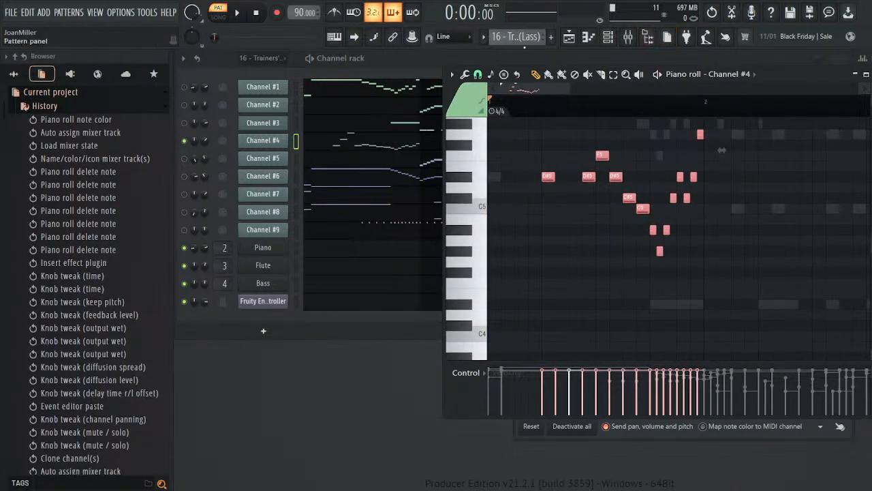
drag(546, 57, 546, 68)
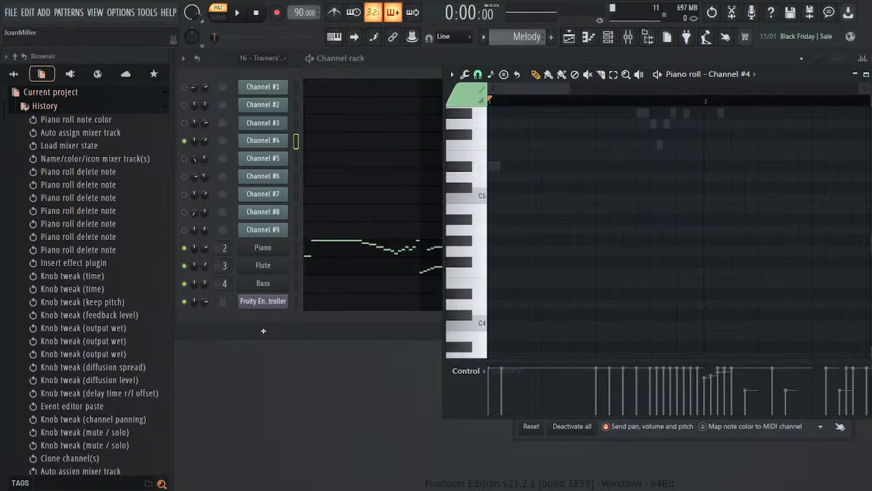
click(348, 255)
key(ctrl+v)
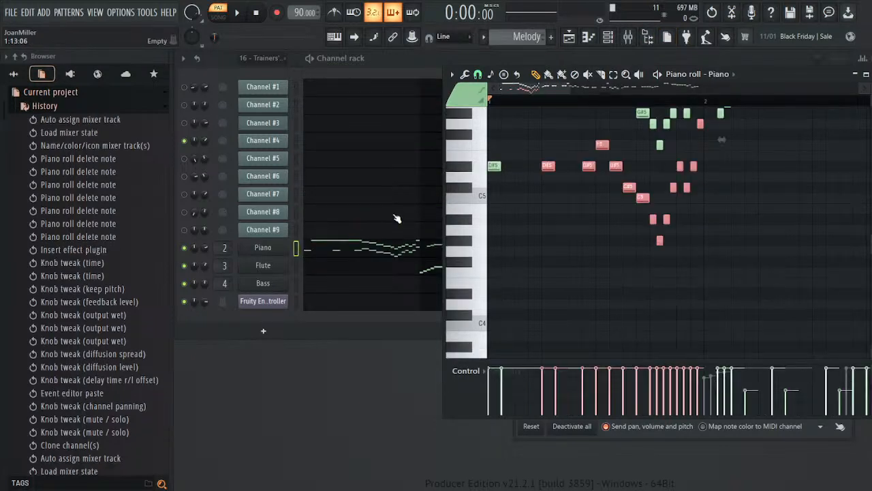
- Deselect the pasted notes, play the Melody pattern and check its tracks in the mixer
key(space)
key(ctrl+d)
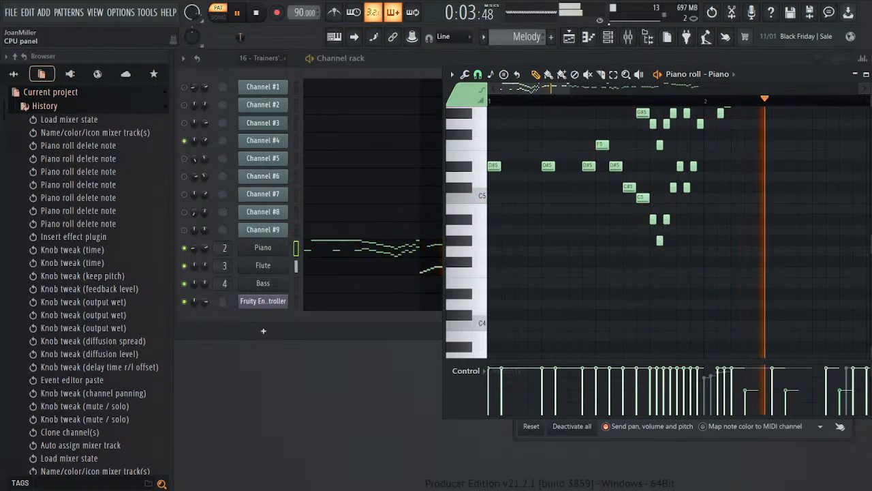
click(628, 38)
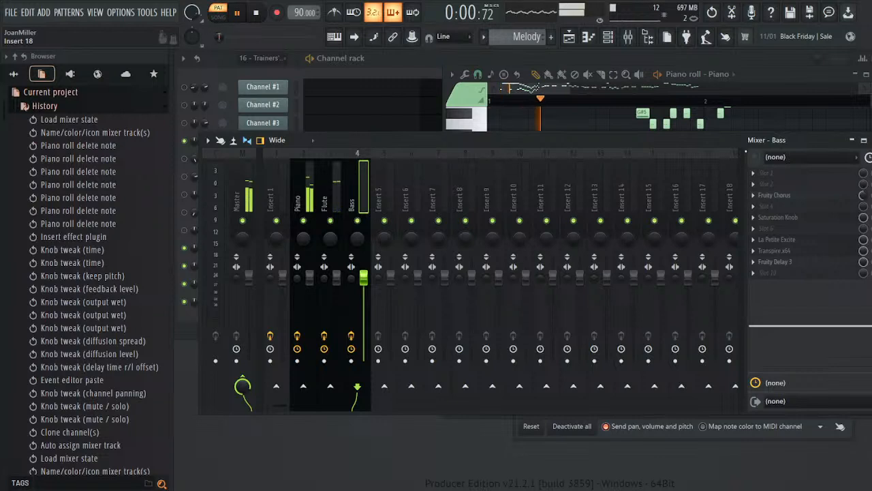
click(866, 140)
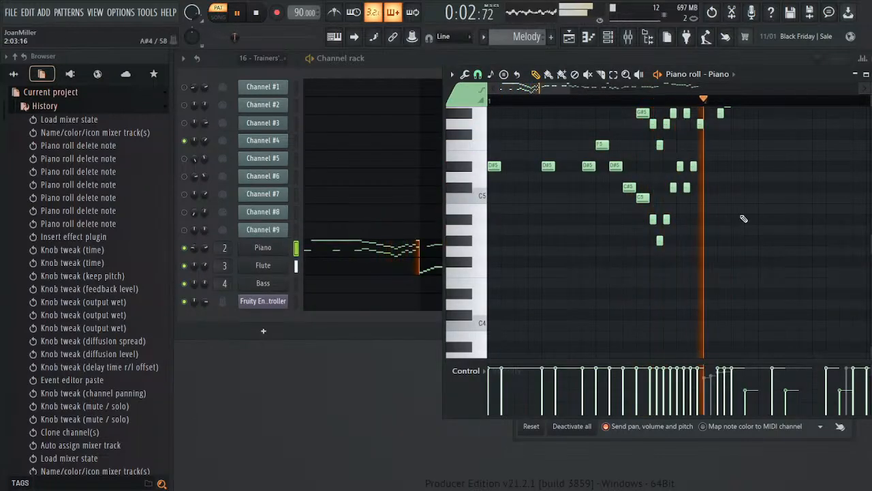
- Select the pasted harmony notes in bar 1, including the short D#6, and lower their velocity to about 75%
scroll(641, 225, up, 3)
scroll(634, 201, down, 2)
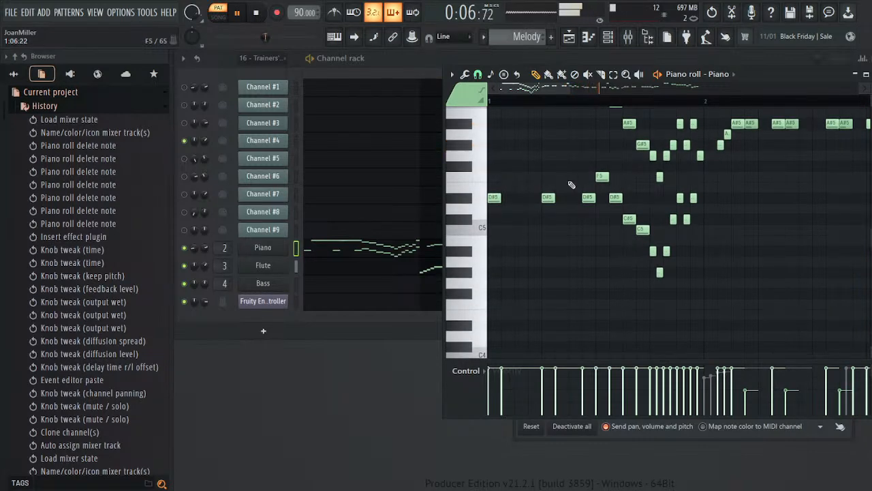
drag(527, 161, 618, 257)
scroll(618, 257, up, 3)
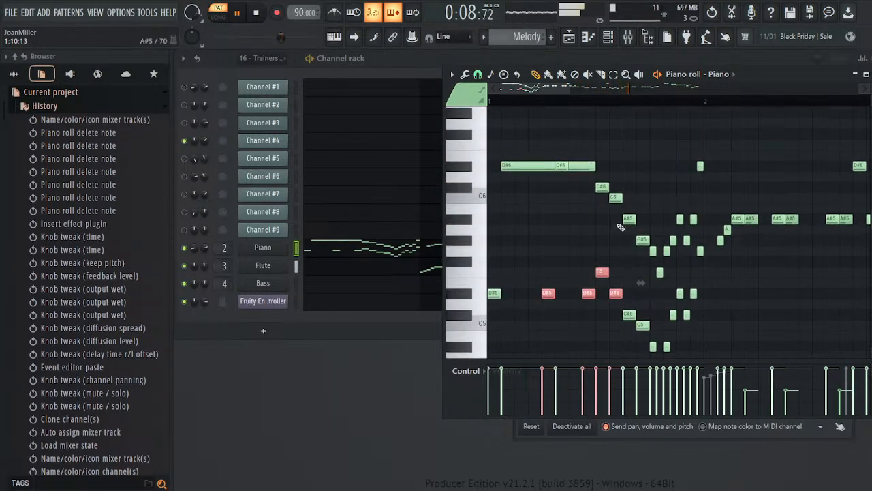
key(ctrl+v)
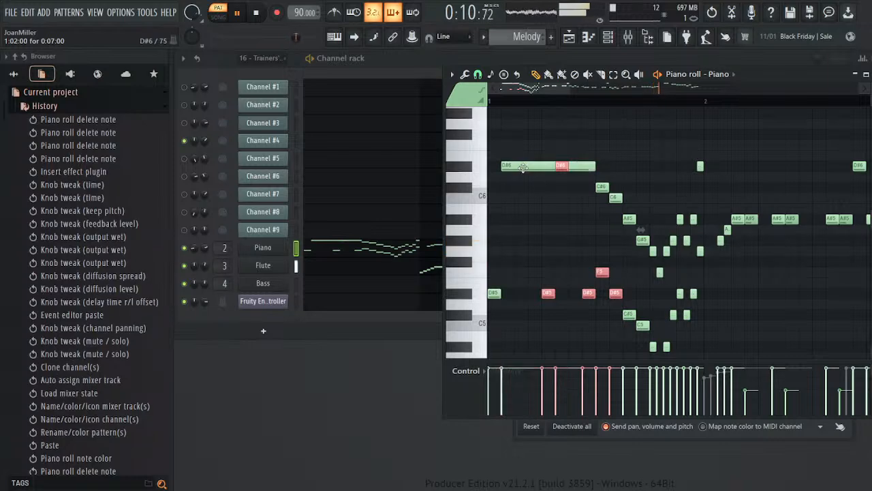
drag(622, 310, 762, 379)
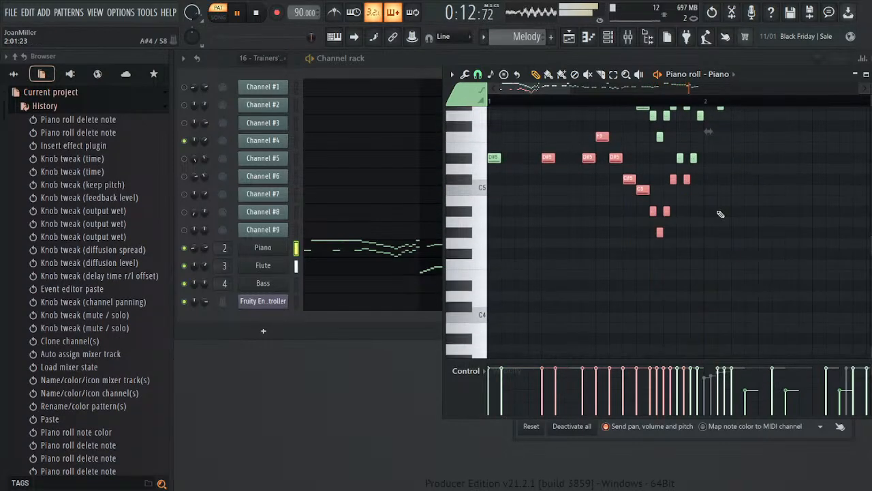
drag(679, 161, 716, 123)
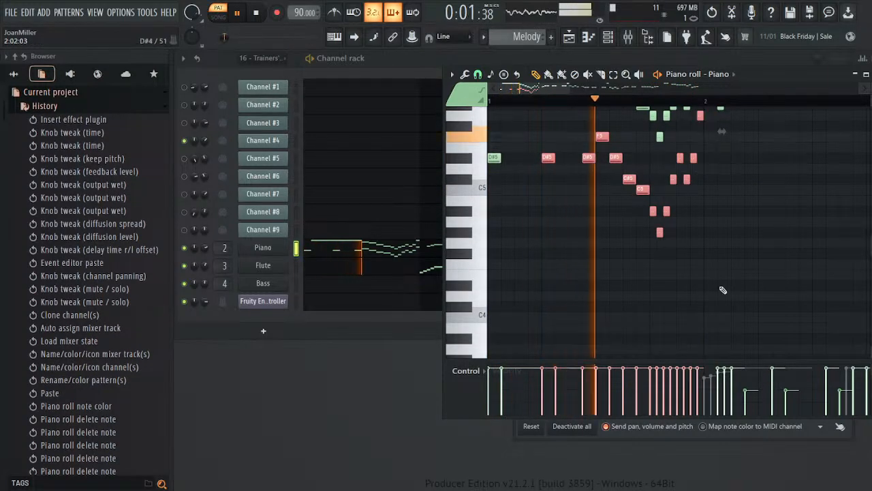
mouse_move(700, 379)
mouse_down()
mouse_move(562, 401)
mouse_move(537, 382)
mouse_up()
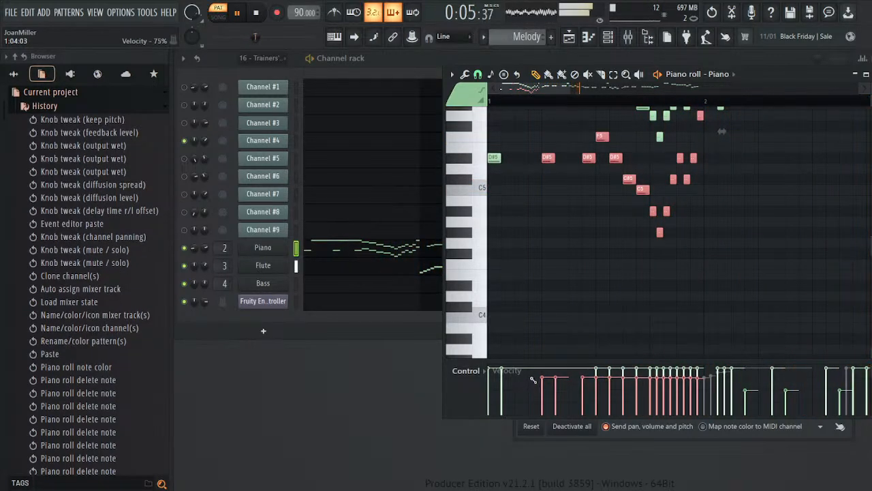
- Play the Piano part from early in bar 1 to hear the softened harmony, and stop playback
click(546, 102)
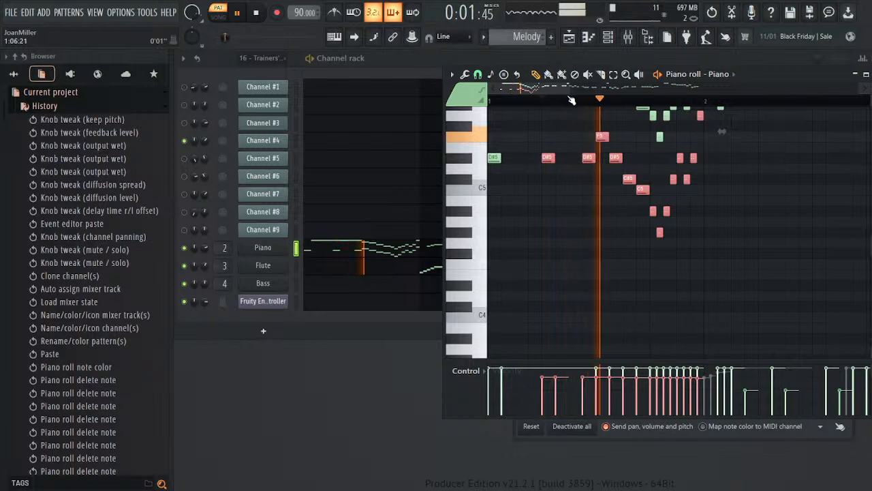
scroll(653, 242, up, 5)
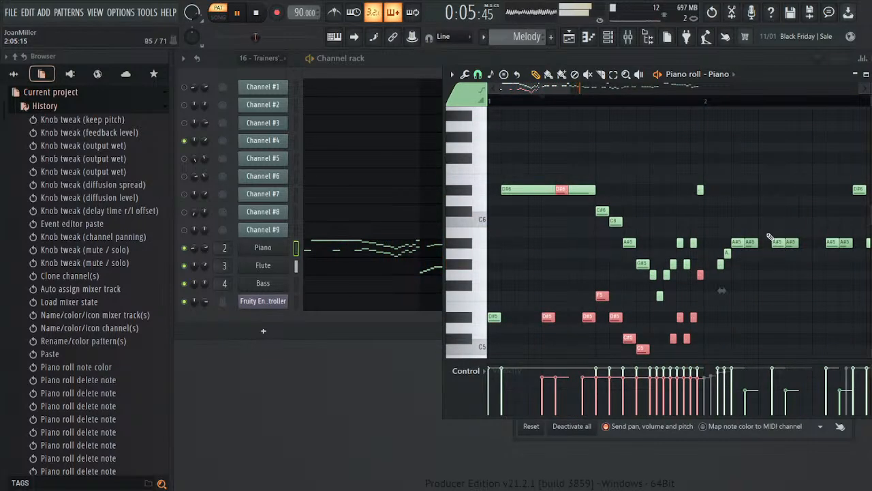
key(space)
- Delete the second A#5 of each of the first three repeated pairs in bar 2, and play from 2:02:00
click(718, 100)
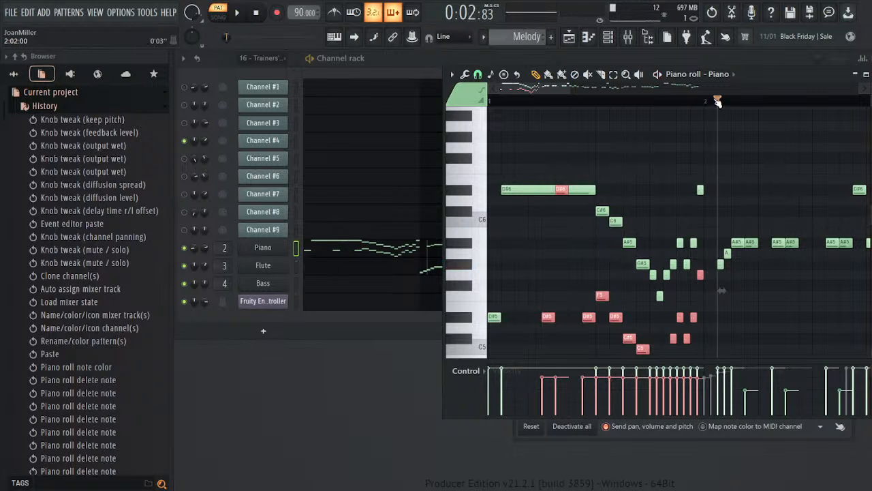
right_click(753, 246)
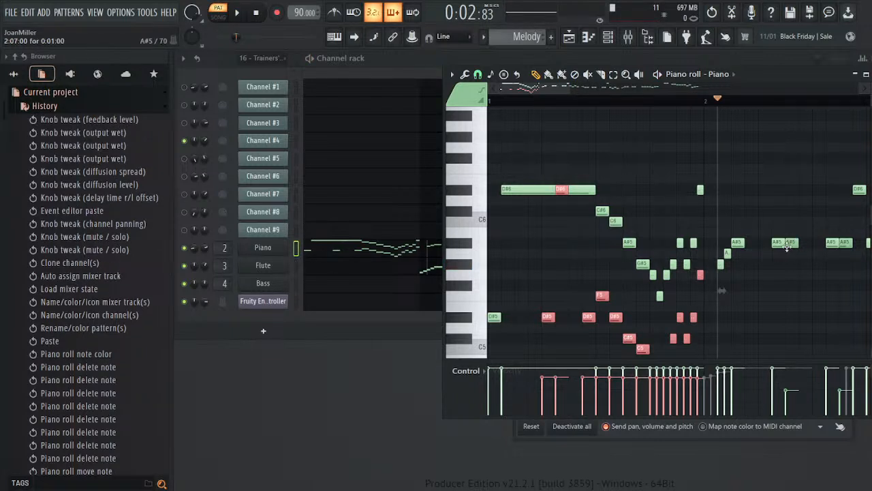
right_click(788, 244)
key(space)
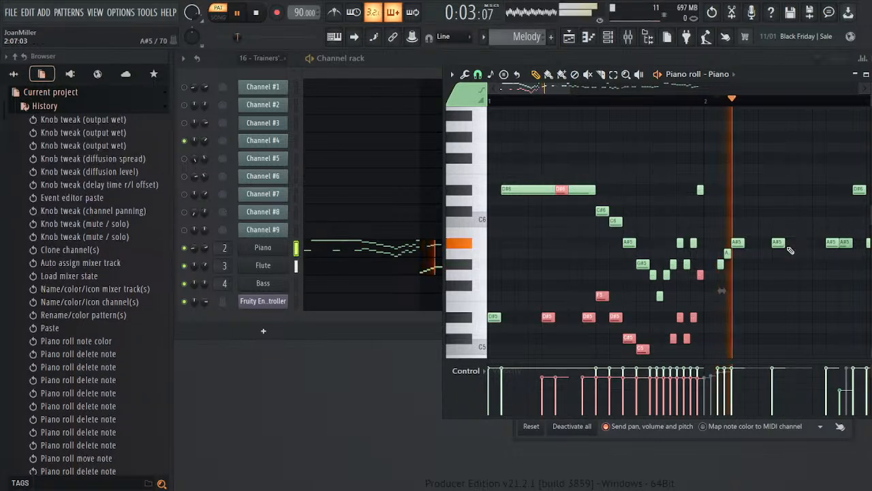
right_click(841, 247)
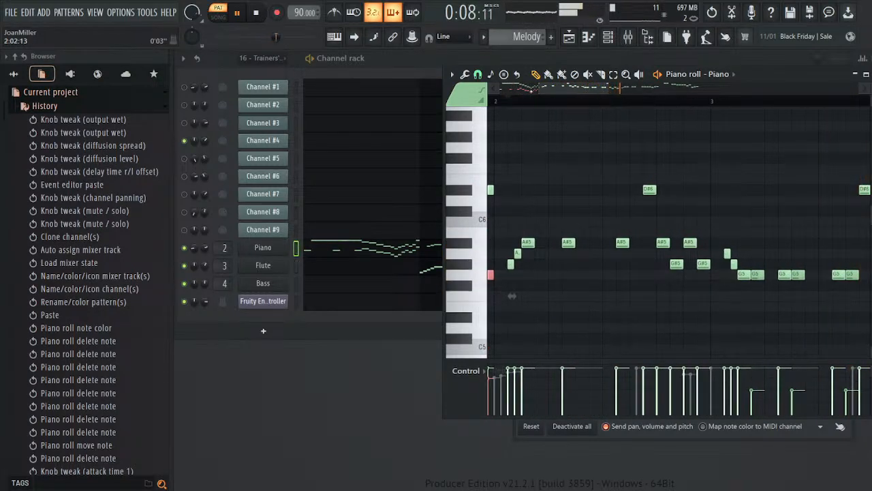
key(space)
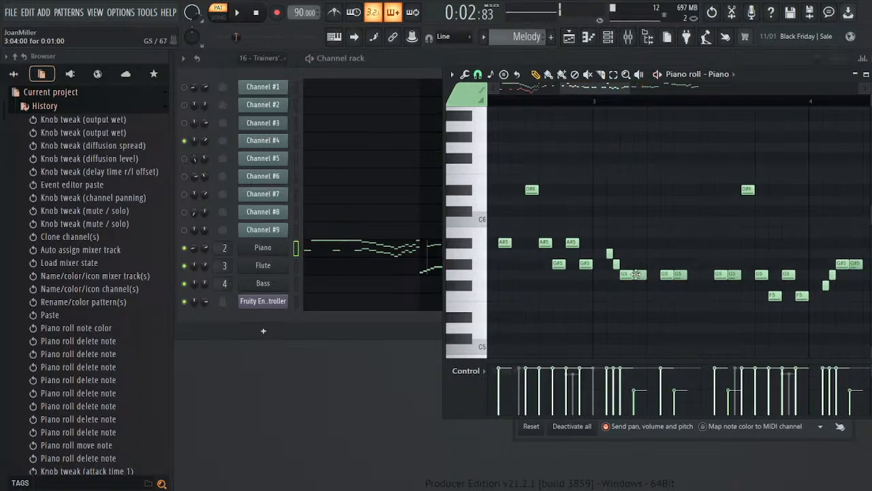
- Delete the second G5 of each of the three repeated pairs in bar 3 of the Piano part
right_click(638, 274)
right_click(680, 275)
right_click(733, 275)
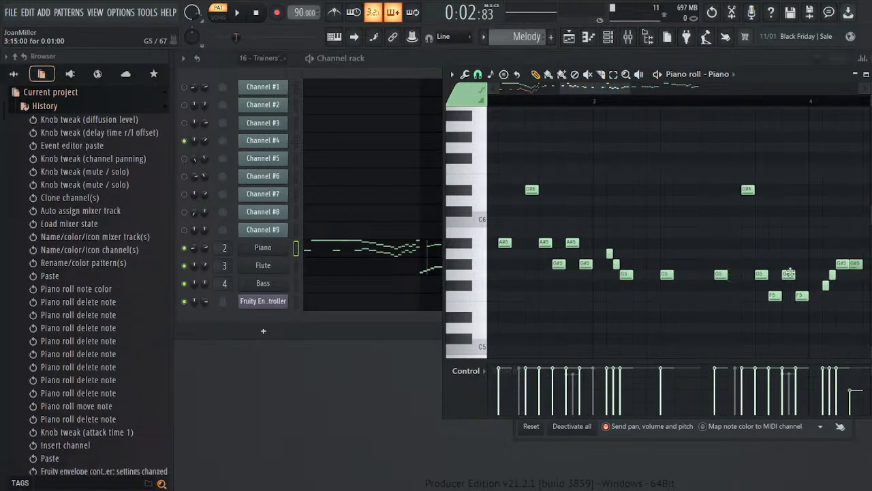
- Delete the duplicate G#5 notes in bar 4 of the Piano part, thinning out each run of repeats
right_click(853, 264)
drag(612, 90, 652, 89)
right_click(683, 263)
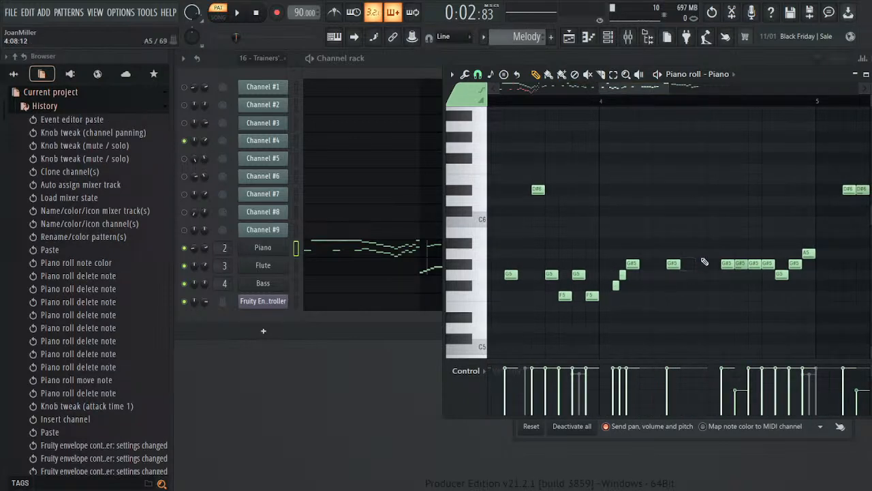
right_click(742, 262)
right_click(768, 265)
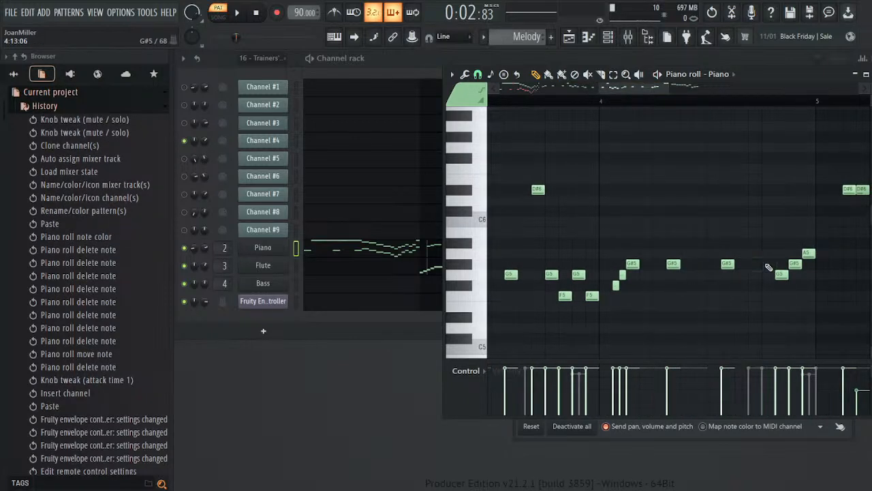
click(766, 264)
right_click(768, 264)
- Delete the second note of each repeated D#6, C#6 and C6 pair in bar 5 of the Piano part, and play from bar 2
scroll(615, 189, right, 4)
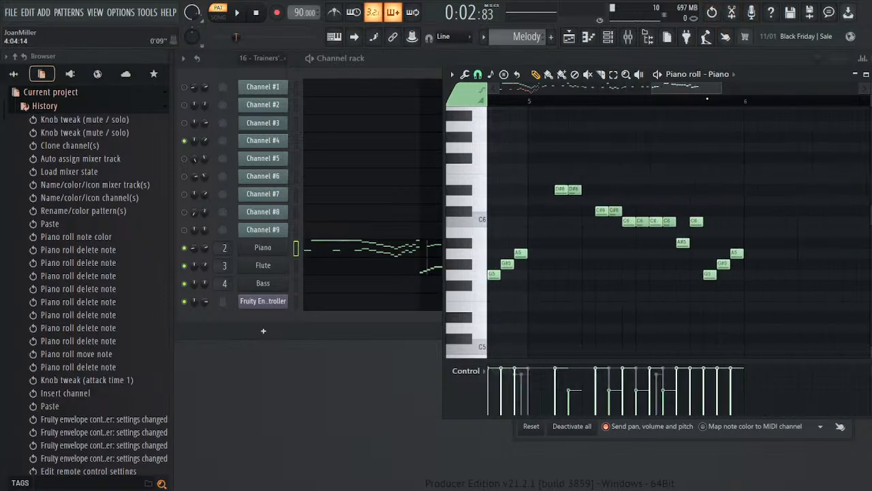
right_click(577, 191)
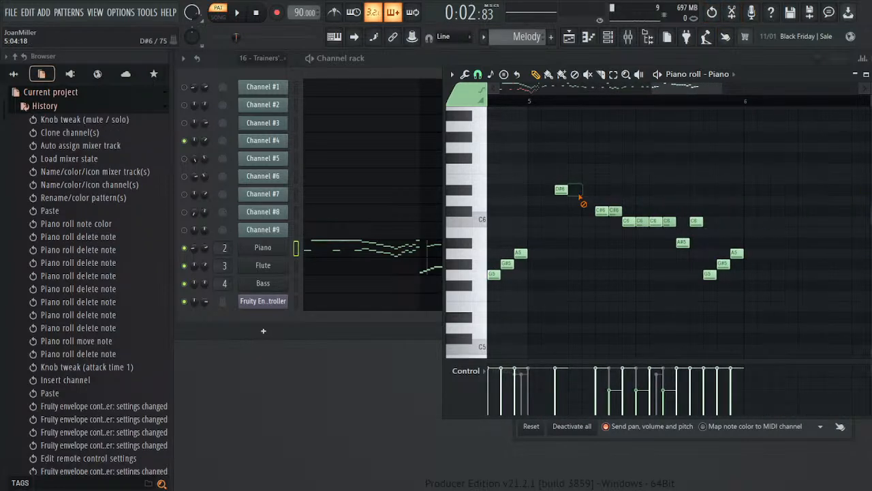
right_click(619, 211)
right_click(643, 222)
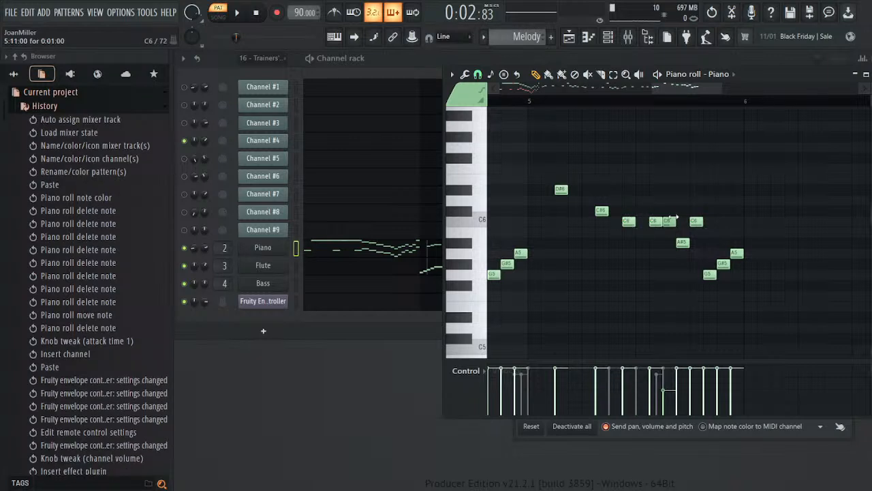
right_click(671, 224)
key(space)
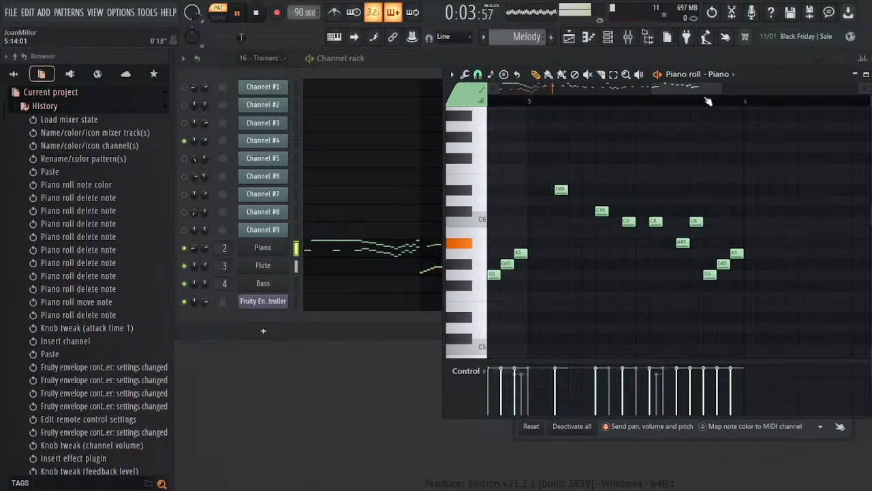
key(space)
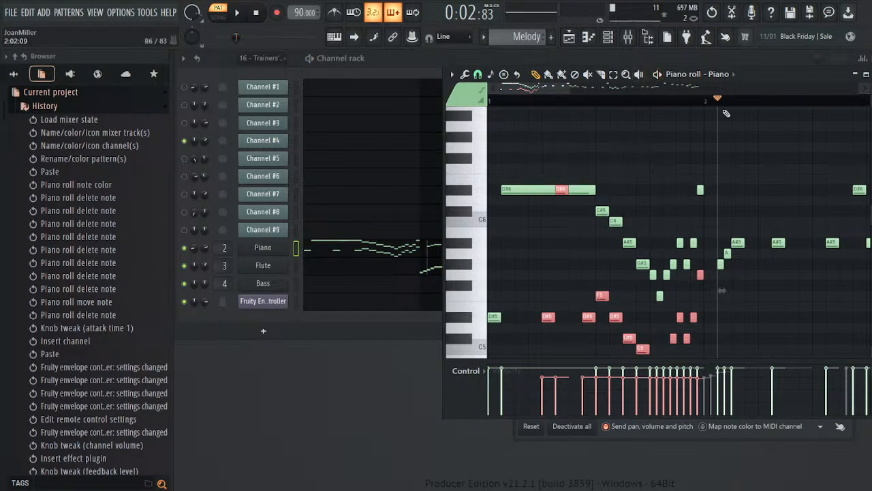
- Open Fruity Delay 3 on the Piano mixer track, set its delay time to 1:0, and enable Keep Pitch
click(627, 36)
click(304, 205)
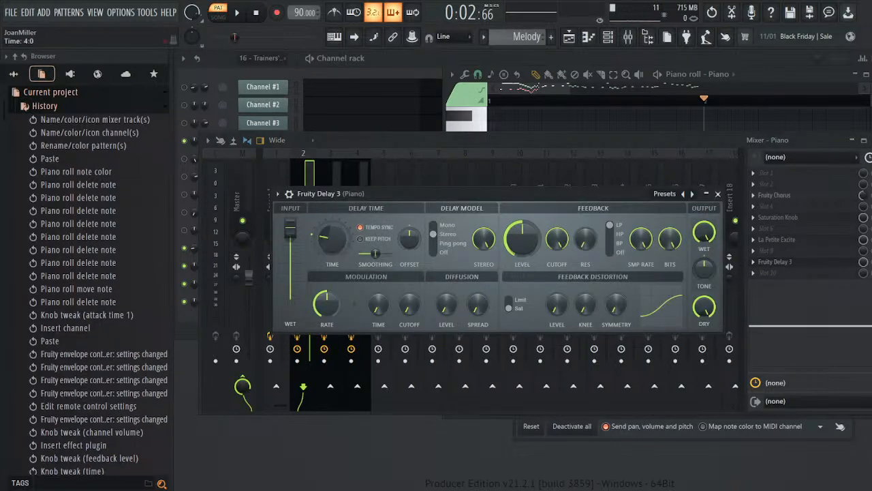
drag(332, 238, 332, 264)
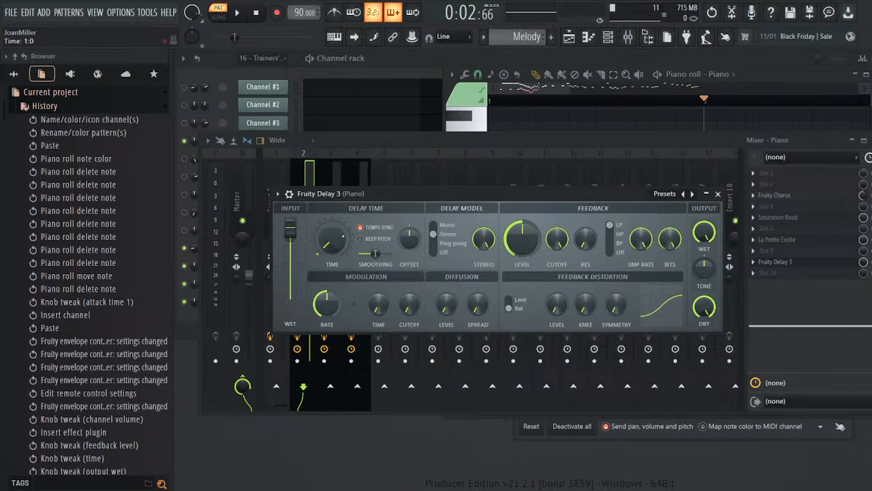
click(386, 239)
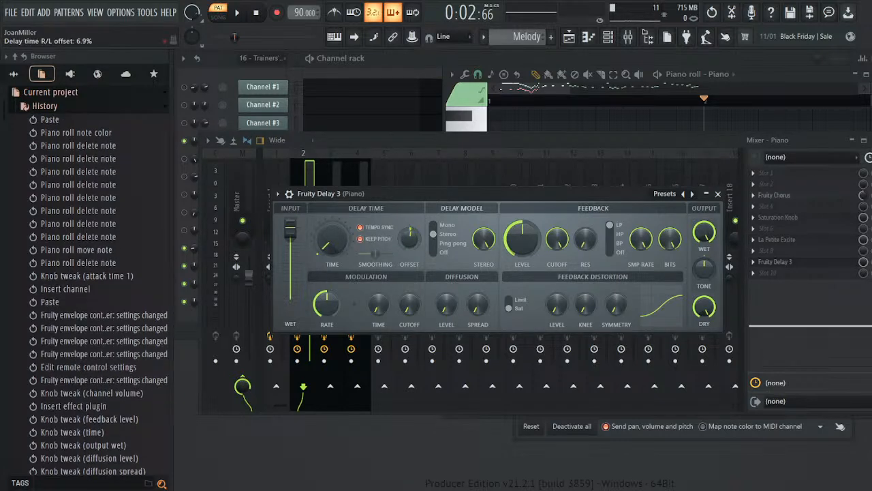
- Lower the delay's feedback level, raise its diffusion level and spread to about half, and set the output wet to 23.6%
drag(522, 239, 522, 274)
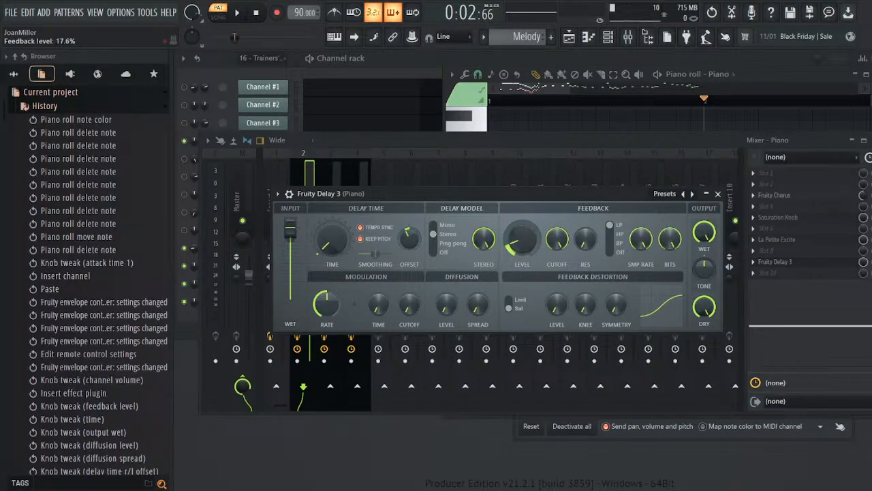
drag(446, 305, 447, 269)
drag(478, 305, 478, 291)
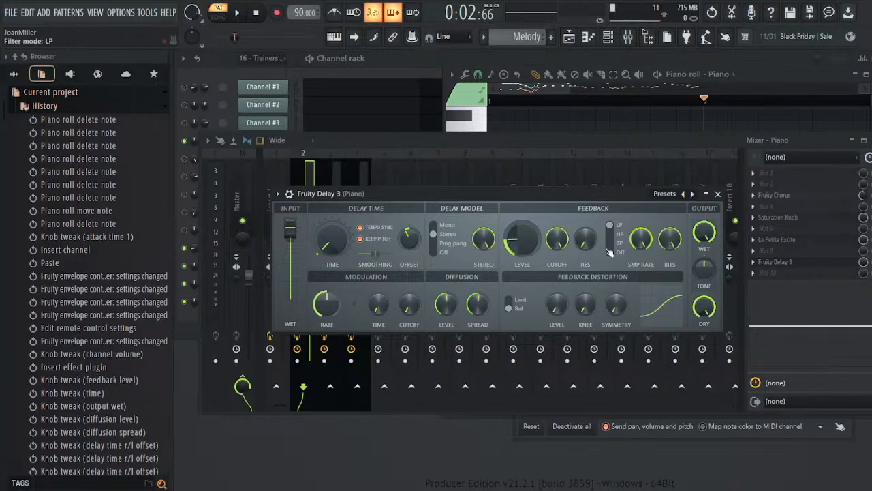
drag(704, 232, 704, 242)
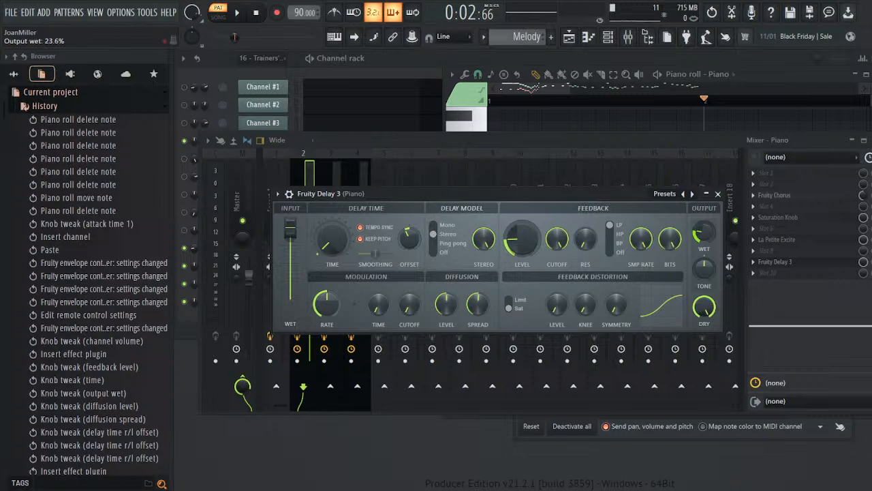
- Raise the delay's output wet to 32.6% during playback, and close the delay, the mixer and the Piano's piano roll
key(space)
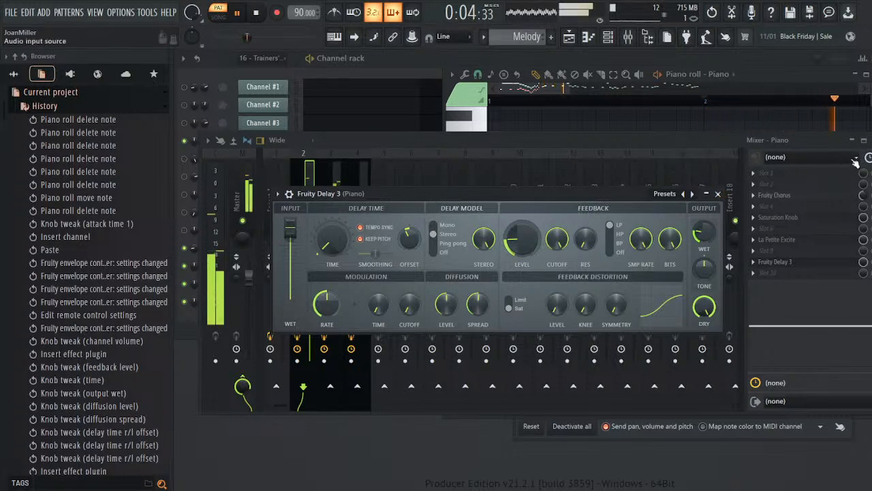
drag(704, 233, 704, 217)
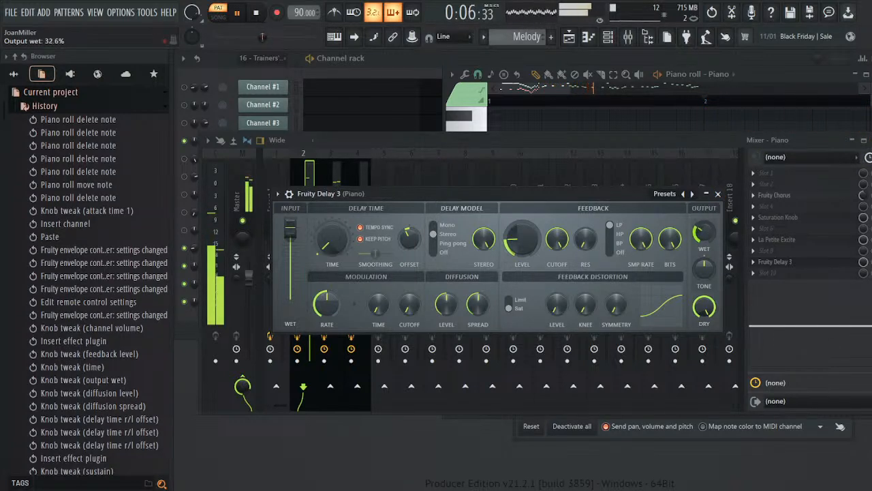
click(717, 194)
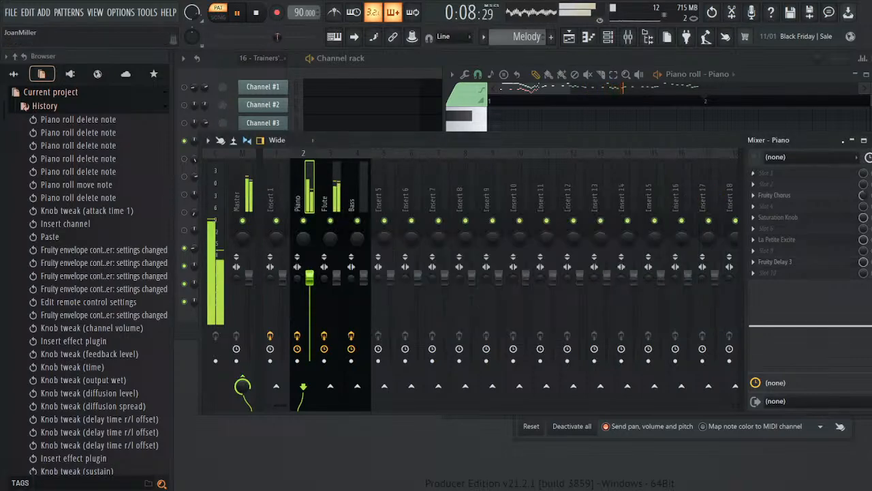
click(864, 139)
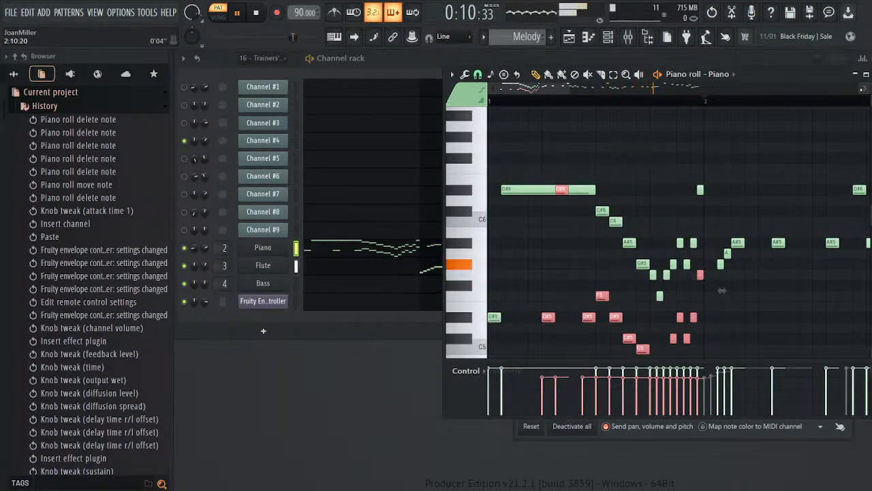
click(871, 73)
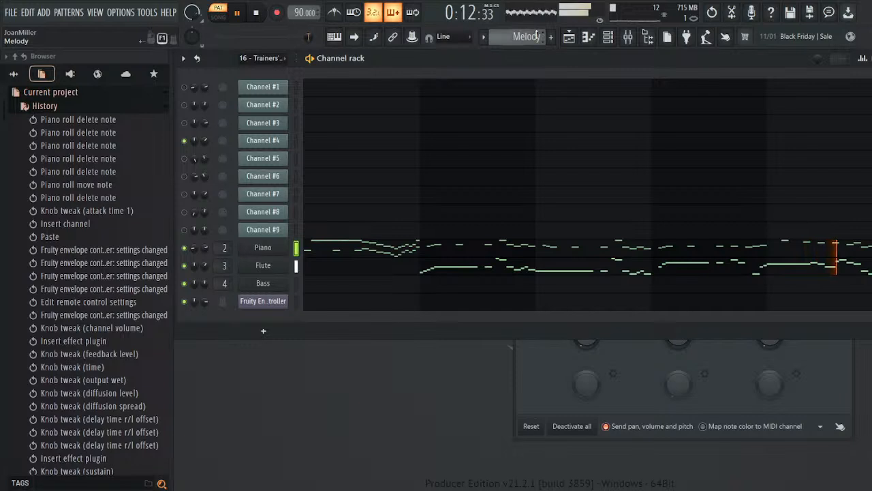
- Switch to the 16 - Trainers' Eyes Meet (Lass) pattern, mute Channel #4, unmute Channel #5, and play the pattern to hear it
drag(537, 37, 537, 30)
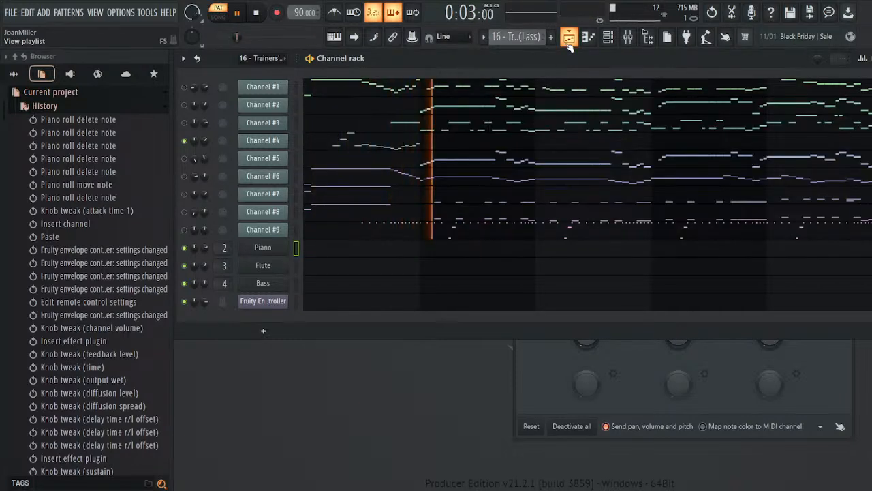
click(185, 141)
click(184, 159)
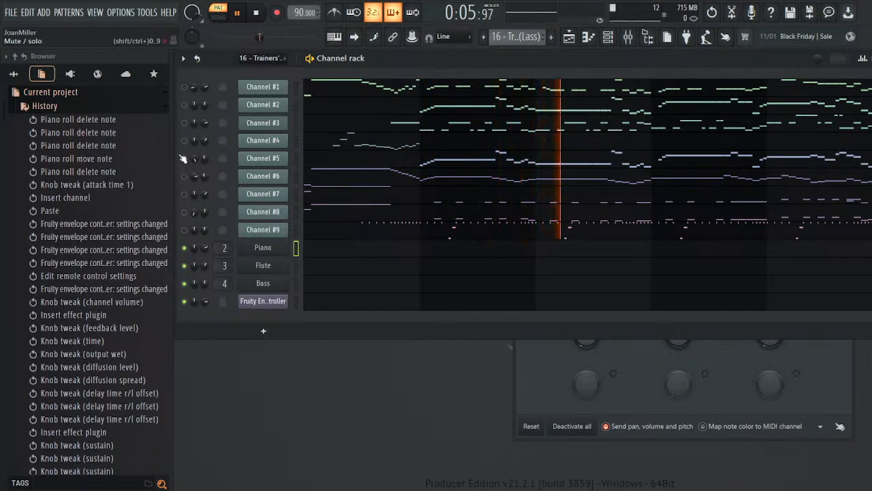
click(261, 12)
click(239, 13)
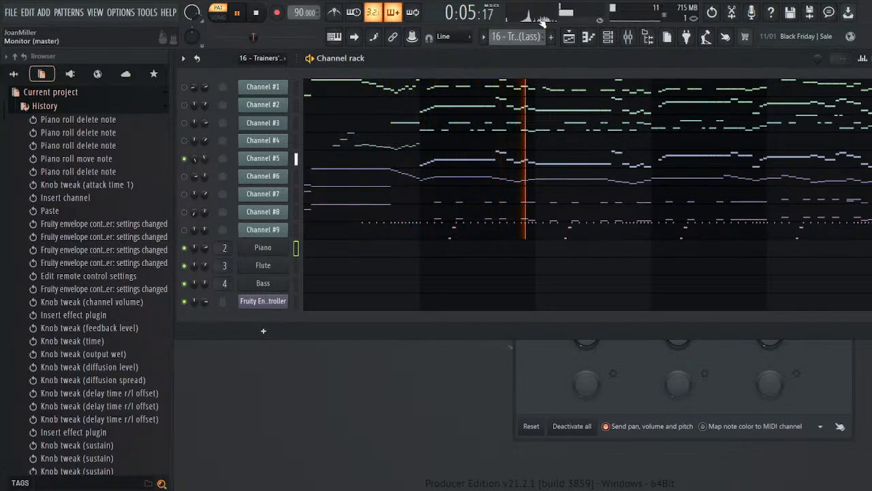
key(space)
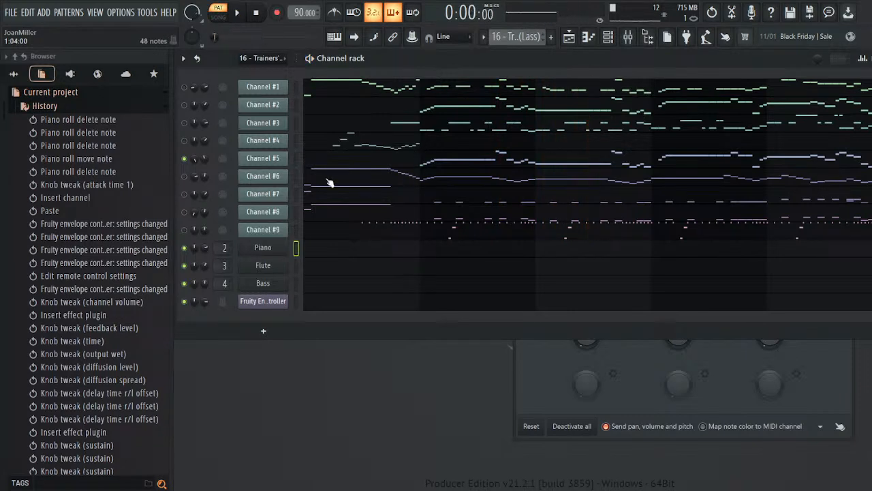
- Open Channel #5's miscellaneous functions page, audition its sound around C5, and close the channel window
click(282, 161)
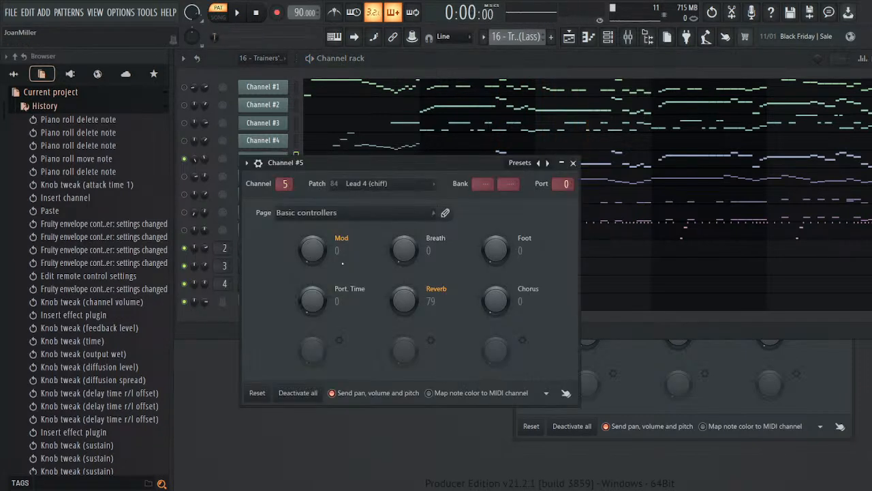
click(258, 162)
click(280, 184)
drag(415, 419, 468, 423)
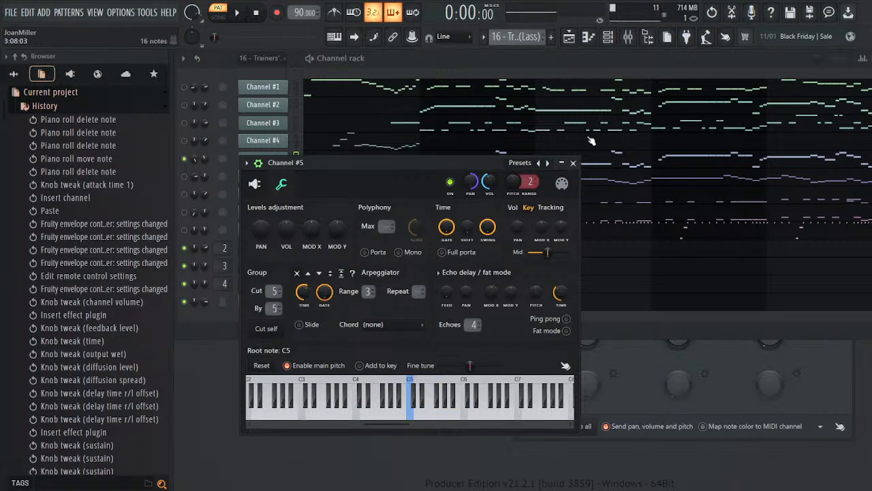
click(573, 163)
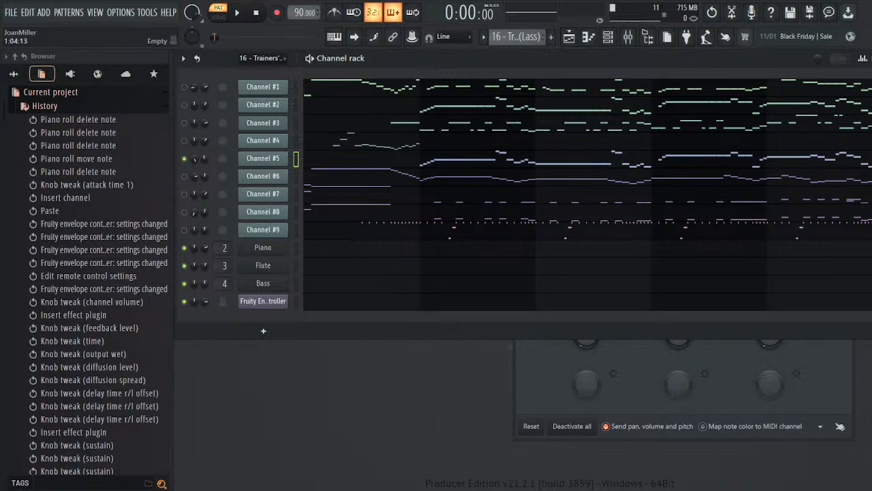
- Add the Triangle synth as a new channel and compare its C5 with the C5 of Channel #5
drag(494, 438, 498, 456)
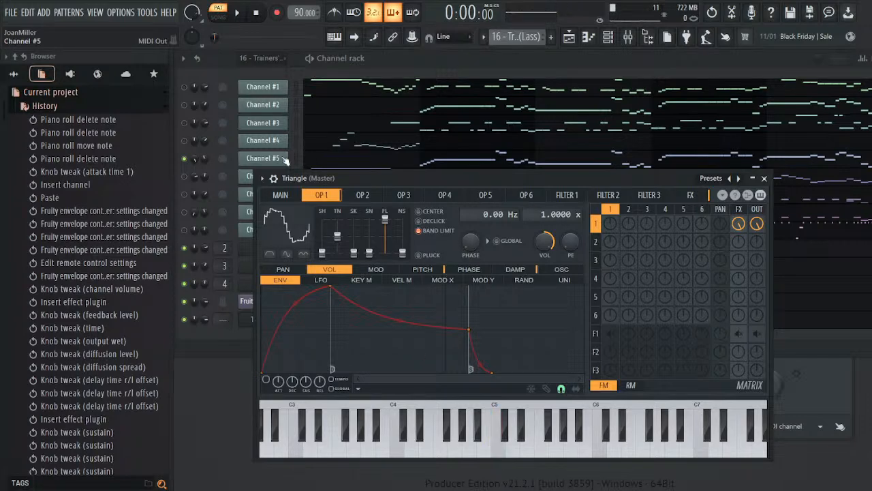
click(260, 163)
click(413, 420)
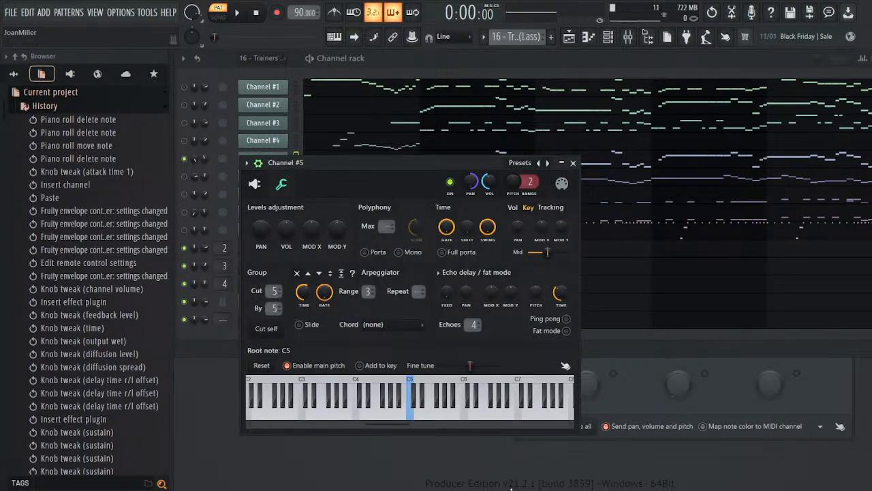
drag(436, 163, 587, 127)
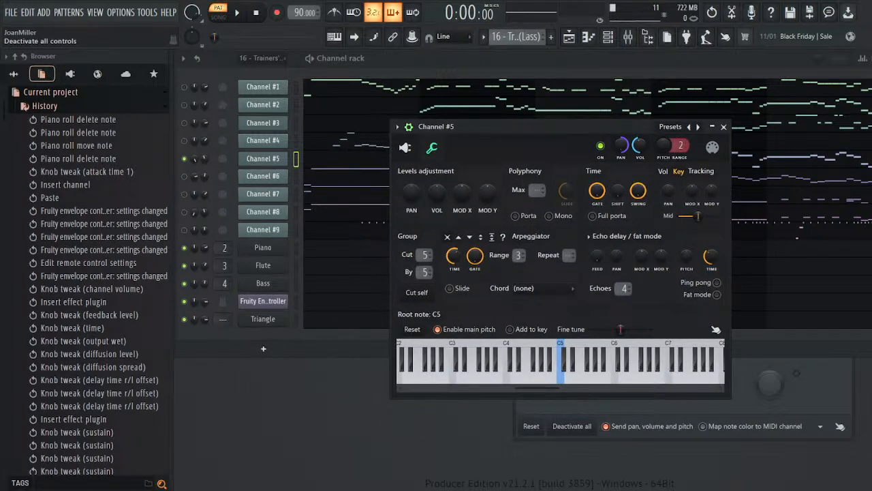
- Add the Rounded Square synth as another channel and compare its C5 with the C5 of Channel #5
click(264, 348)
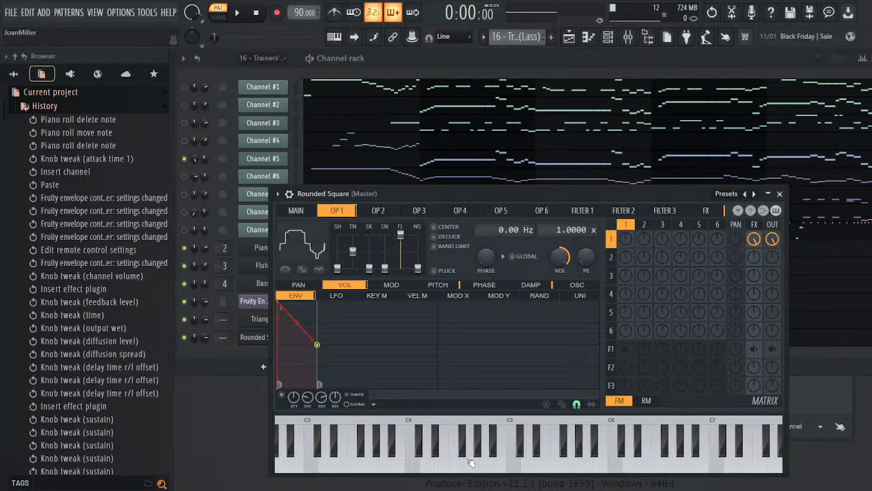
click(515, 464)
click(274, 163)
click(565, 387)
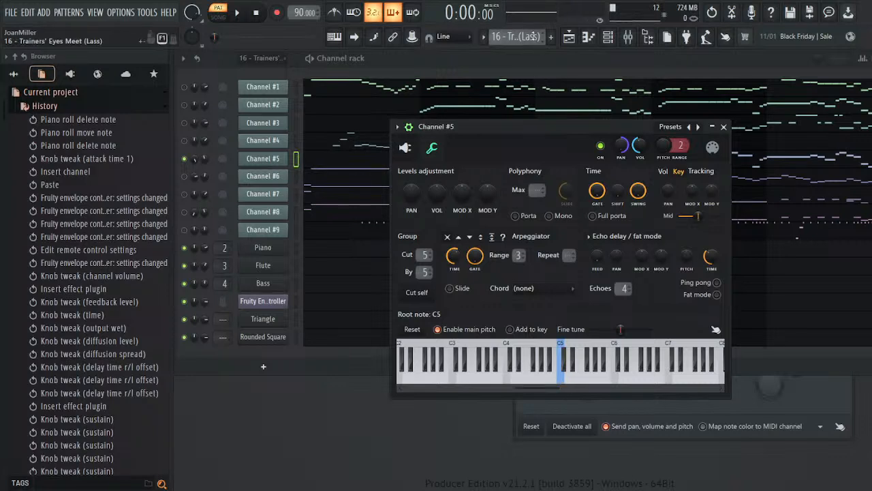
click(564, 378)
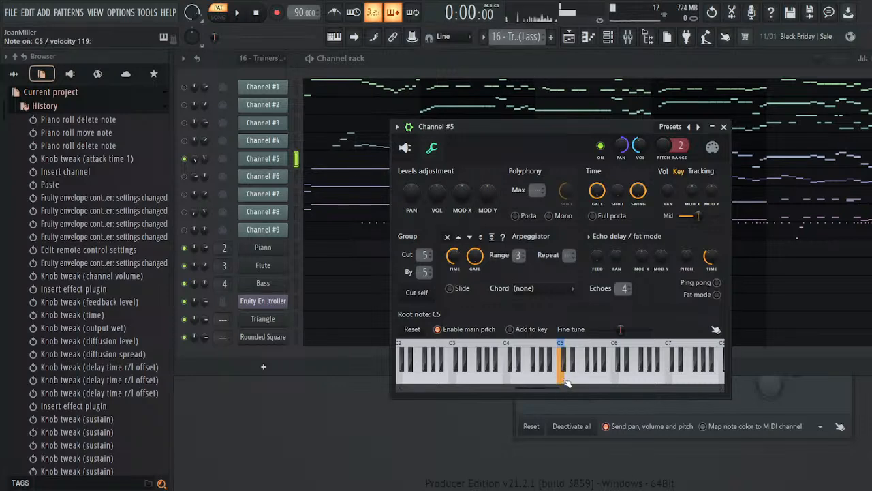
- Audition C5 on the Rounded Square and Triangle synths to compare the two sounds
click(275, 337)
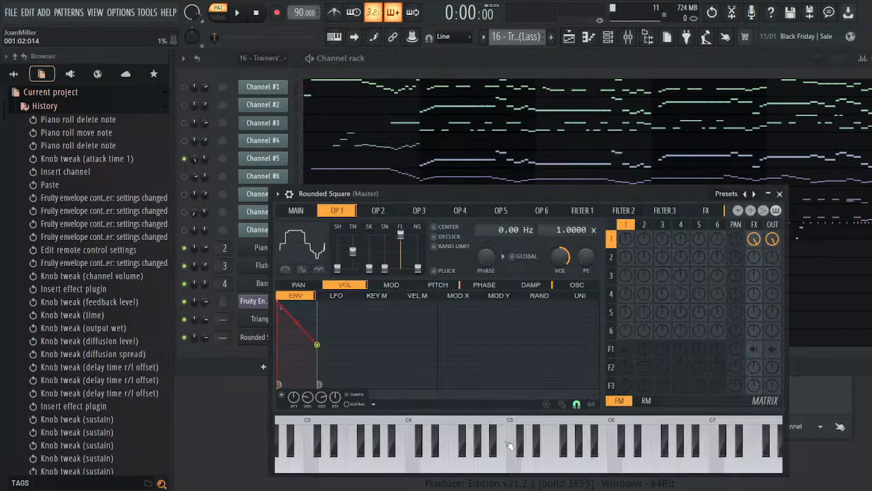
click(516, 465)
click(261, 318)
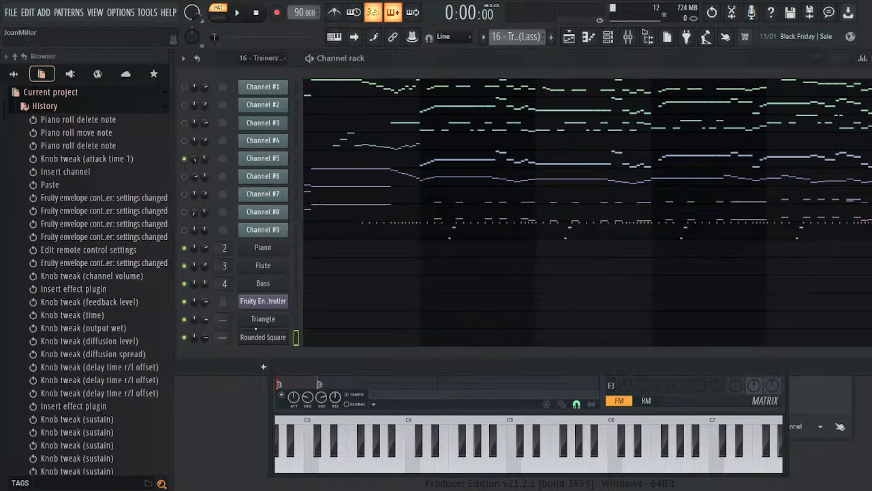
click(505, 454)
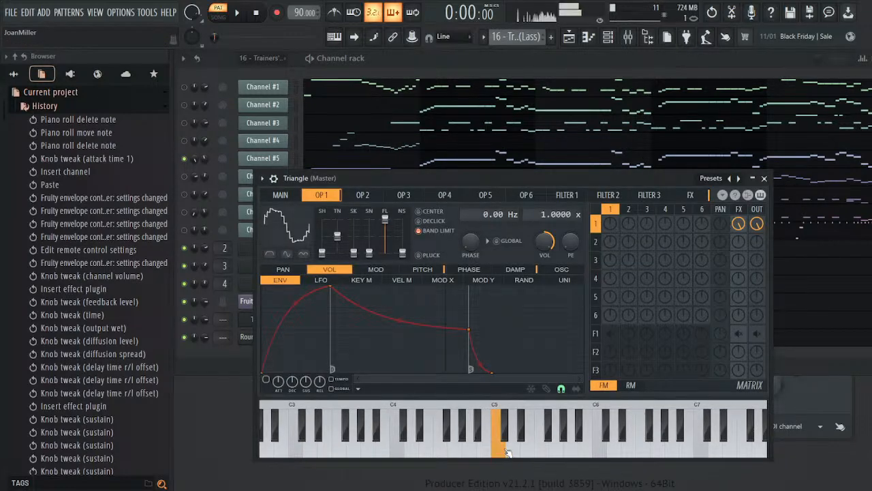
drag(323, 179, 442, 160)
click(621, 429)
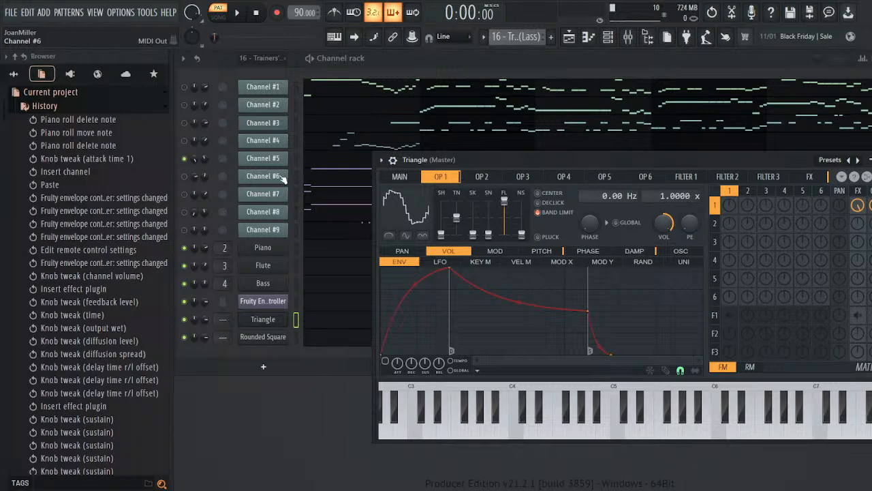
- Compare the C5 of Channel #5 with the C5 of the Triangle synth and delete the Rounded Square channel
click(276, 159)
click(569, 381)
click(565, 384)
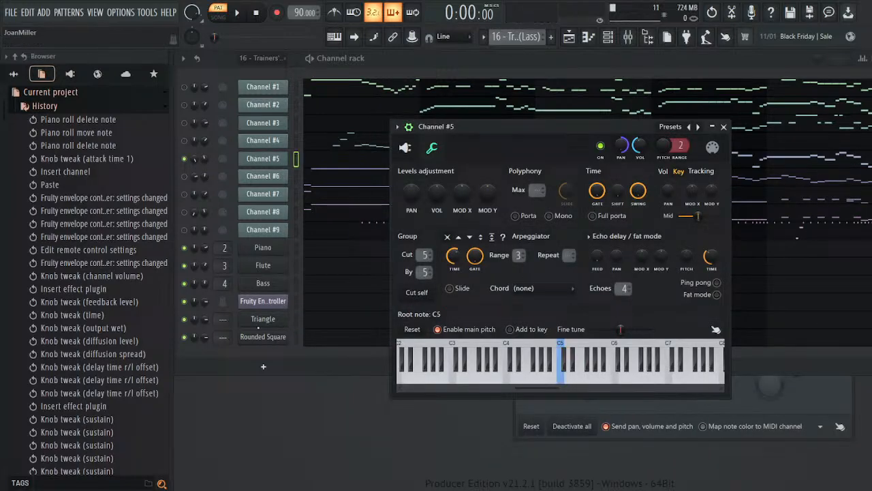
click(267, 320)
click(618, 435)
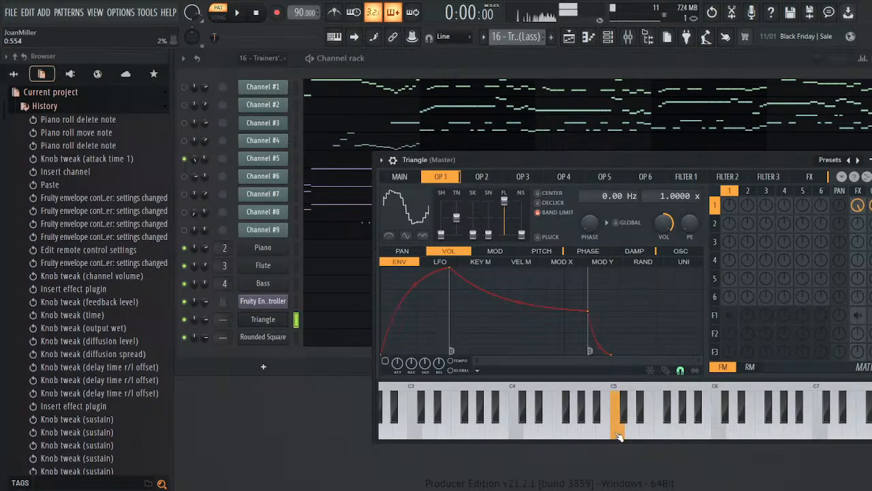
click(277, 341)
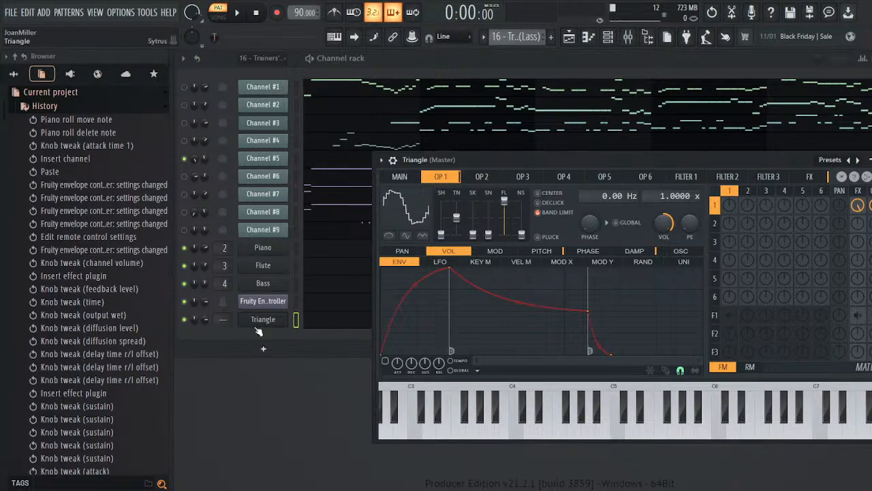
- Route the Triangle channel to mixer track 5 and paste the copied Piano mixer track settings onto it
click(393, 160)
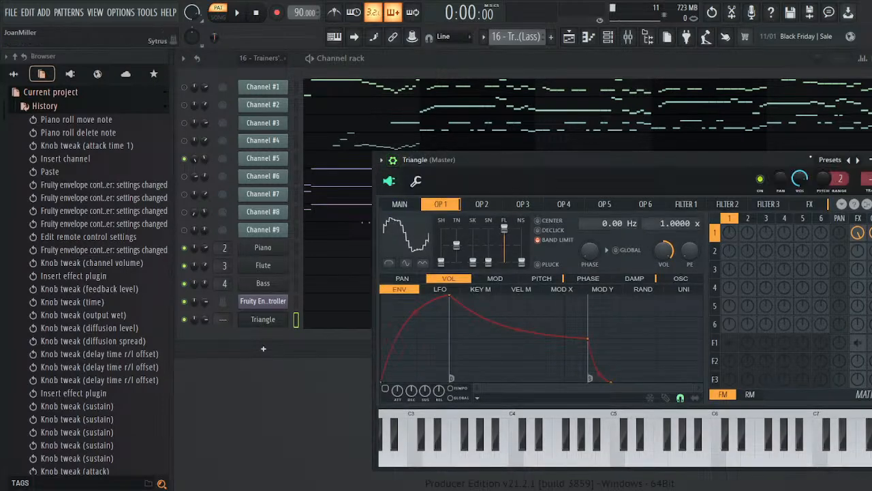
key(F9)
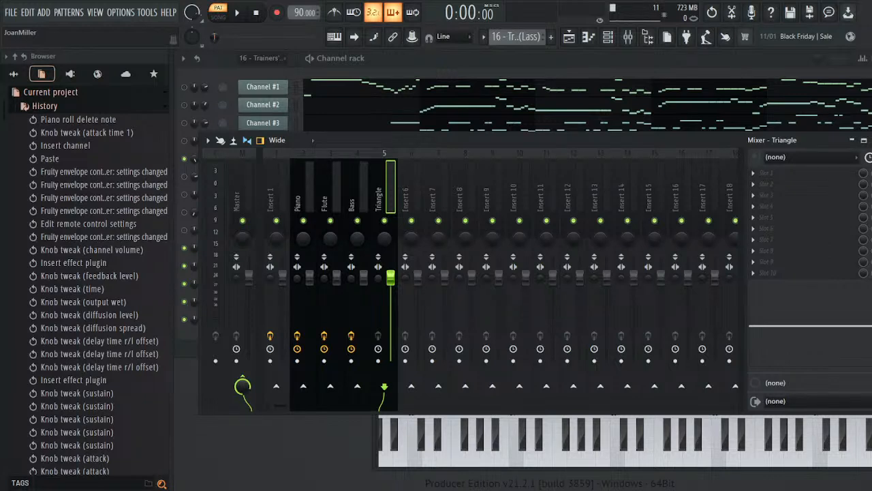
key(ctrl+v)
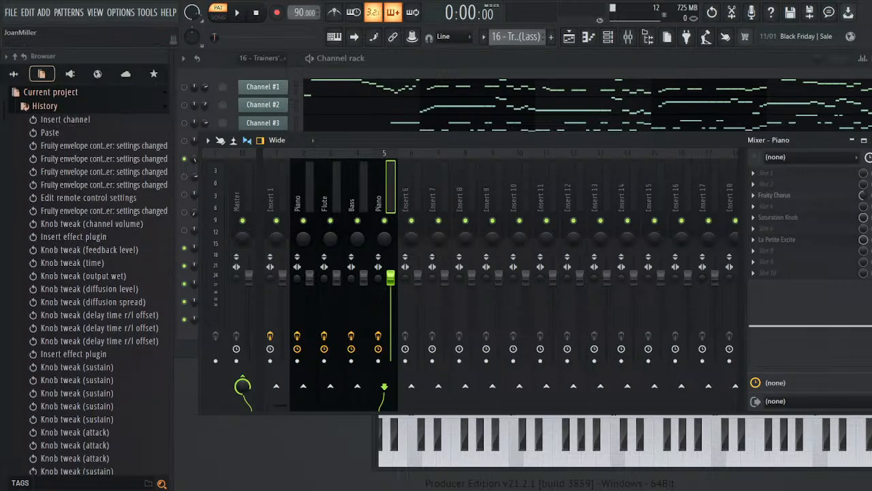
key(Escape)
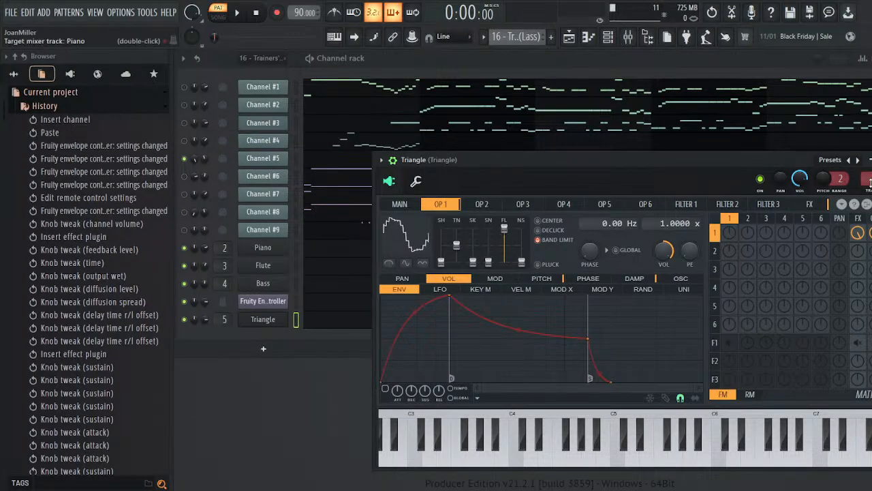
key(Escape)
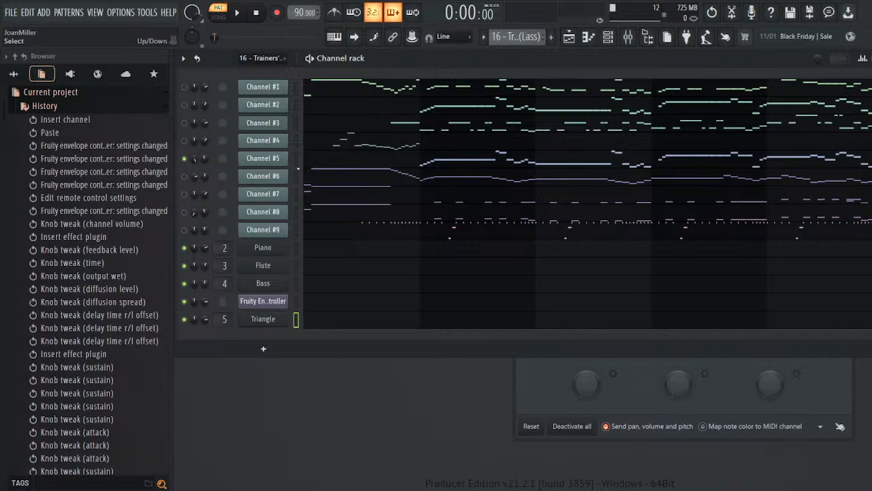
- Check Channel #5's instrument patch and its General MIDI patch events, and close both windows
click(277, 163)
click(412, 155)
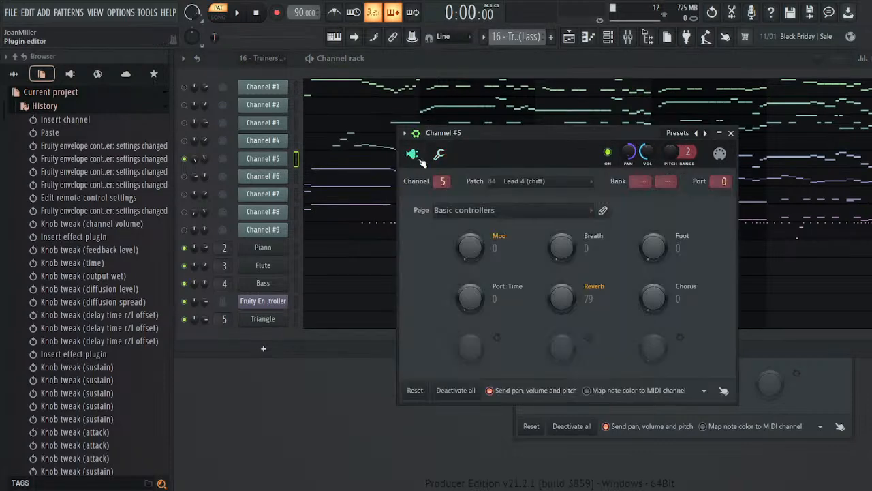
click(538, 202)
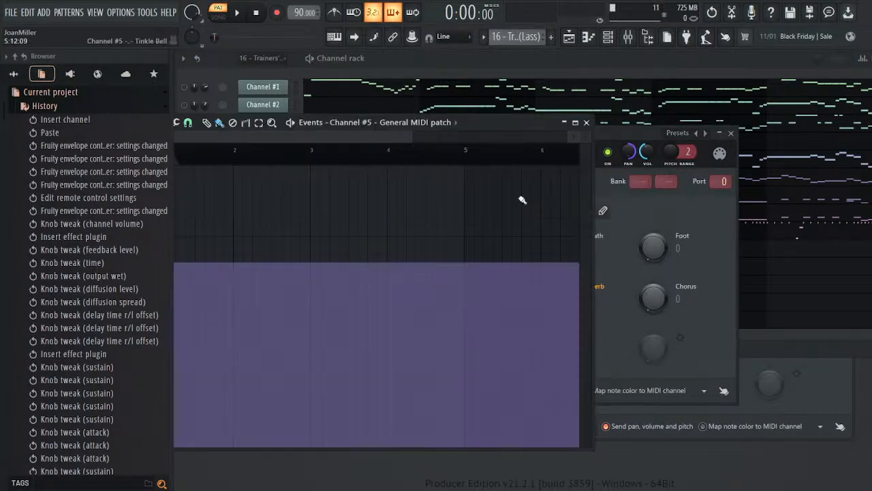
drag(530, 128, 702, 119)
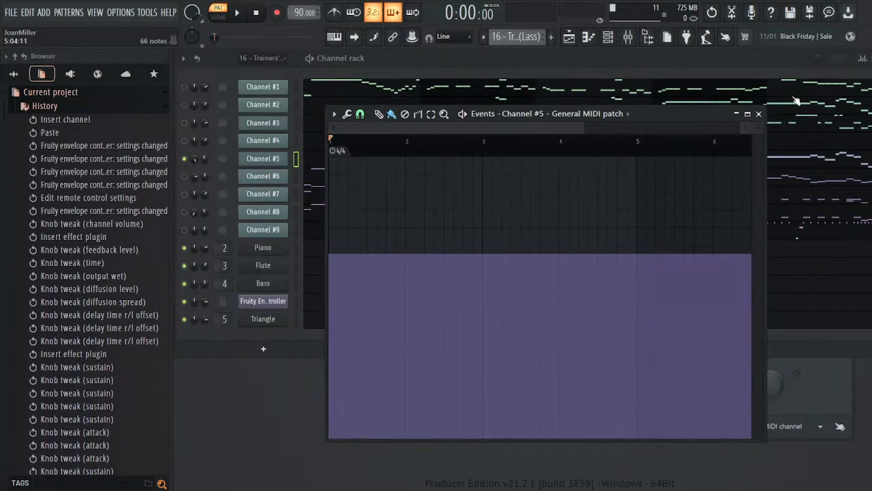
click(759, 114)
click(738, 135)
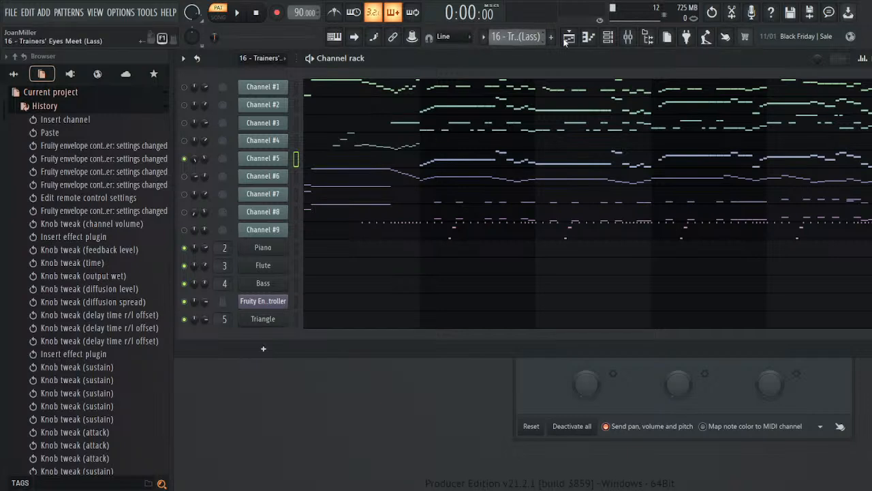
- Create a new pattern named Synths and paste the copied Channel #5 notes into the Triangle channel
key(F4)
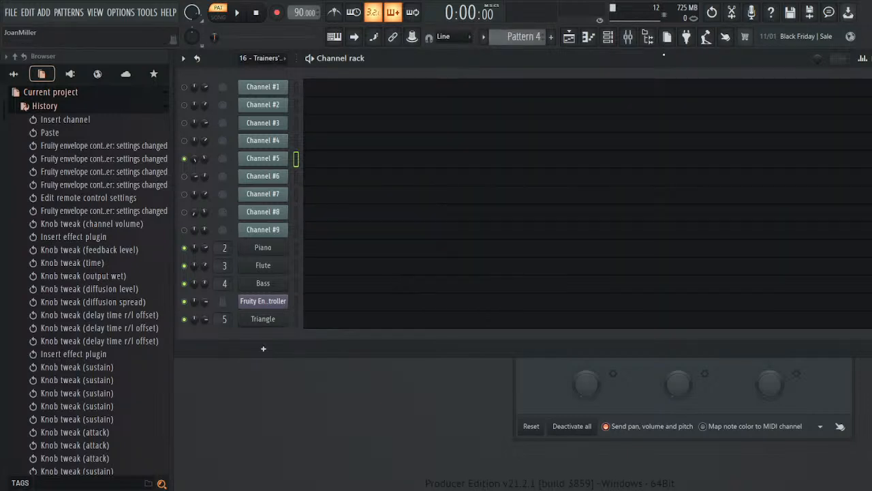
text(Synths)
key(Return)
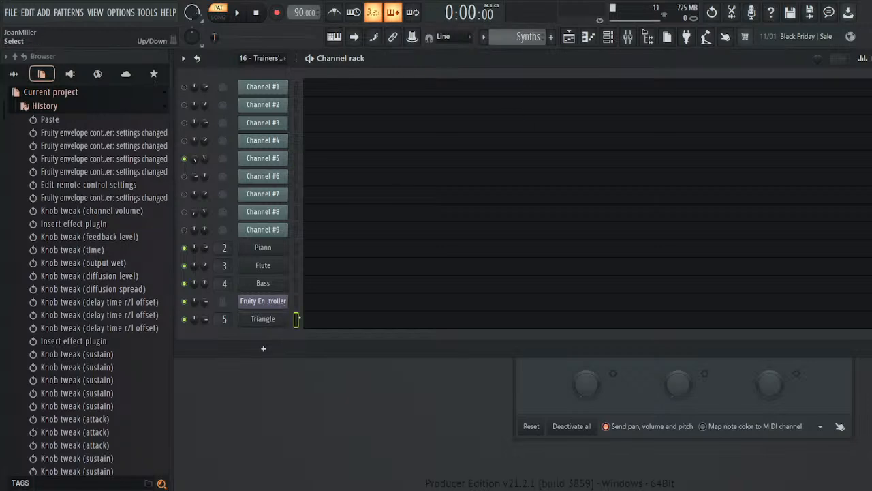
key(ctrl+v)
- Play the Synths pattern and check the Triangle synth's main page during playback
key(space)
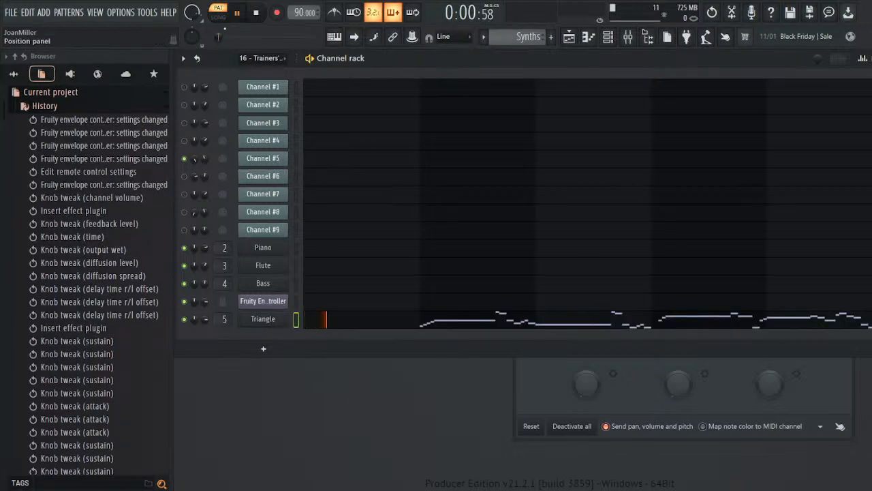
click(273, 319)
click(400, 204)
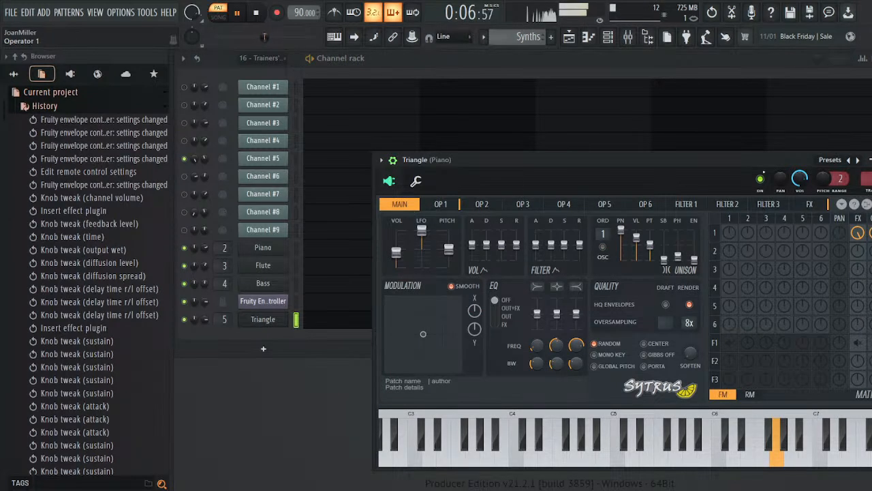
click(871, 159)
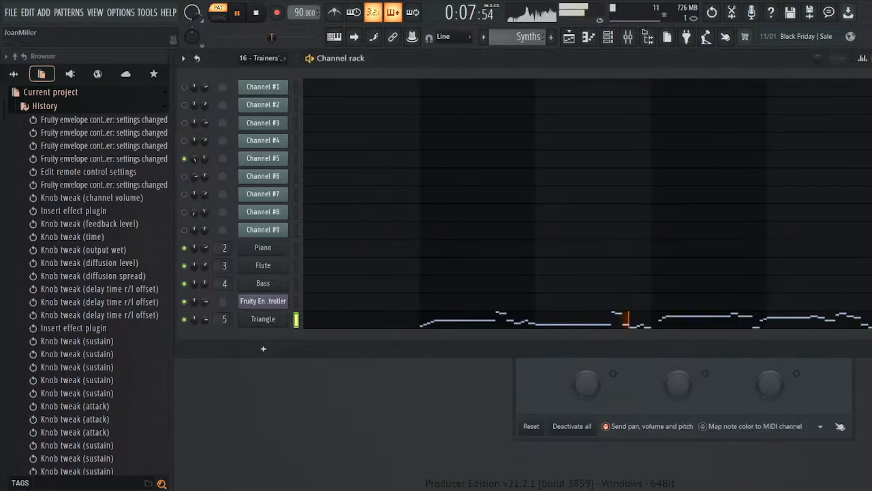
- Lower the volume of mixer track 5 slightly and rename the track Triangle
click(641, 38)
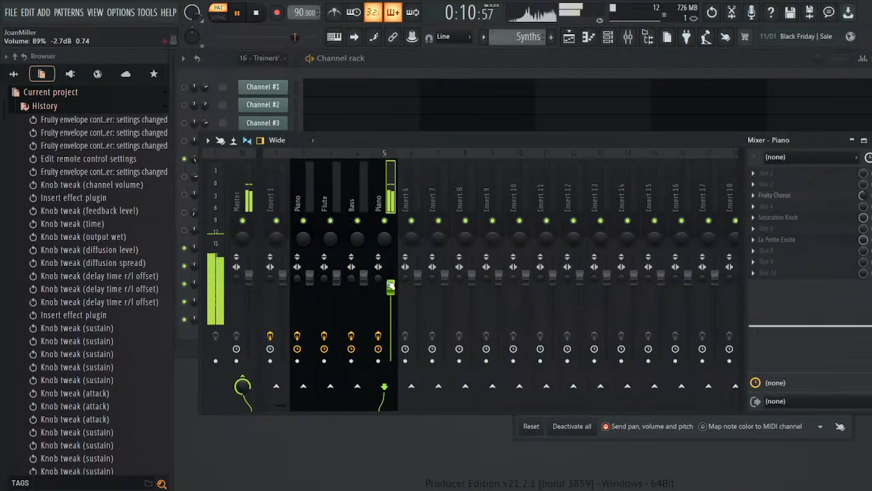
scroll(391, 287, down, 2)
scroll(391, 286, up, 1)
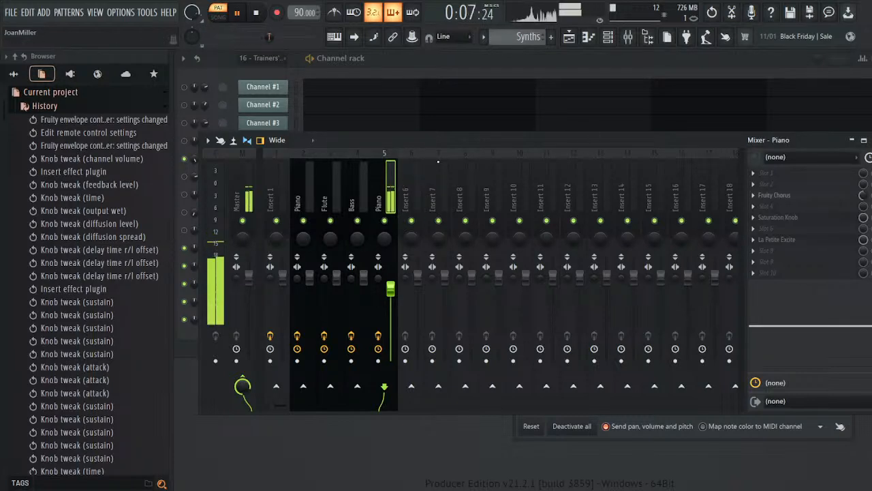
text(Triangle)
key(Return)
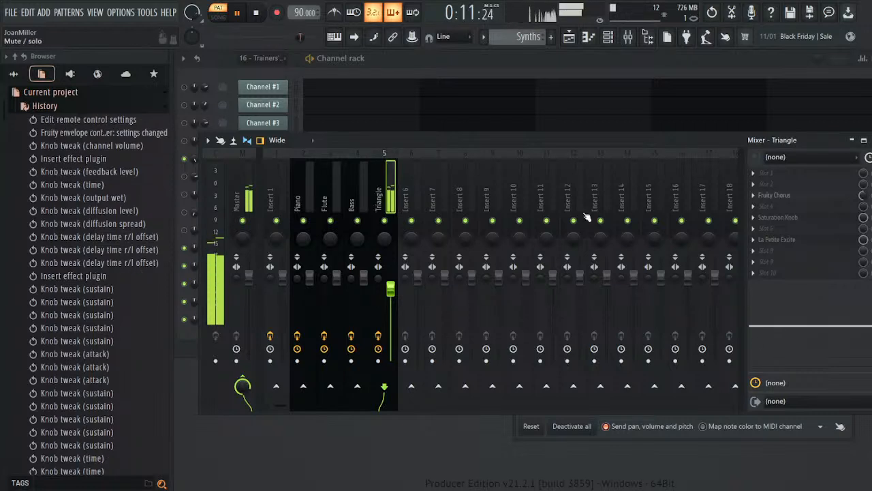
click(871, 141)
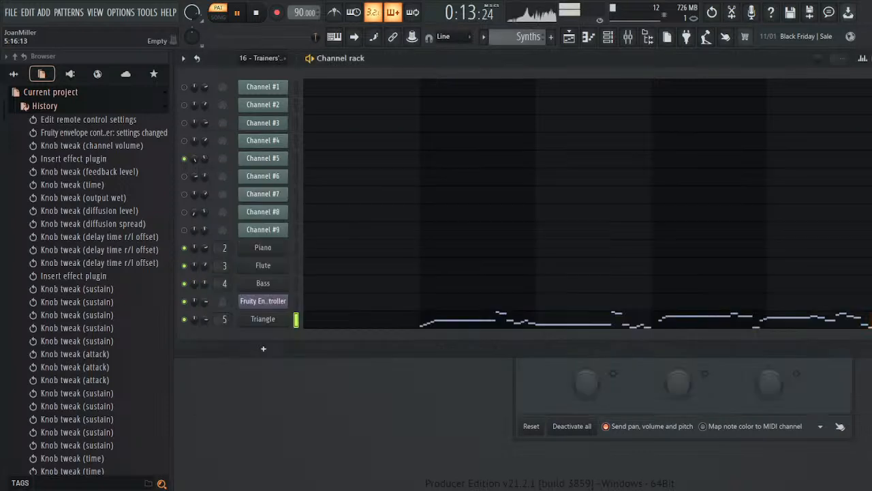
- Return to the 16 - Trainers' Eyes Meet (Lass) pattern, stop playback, and audition C5 on Channel #5
scroll(511, 39, up, 1)
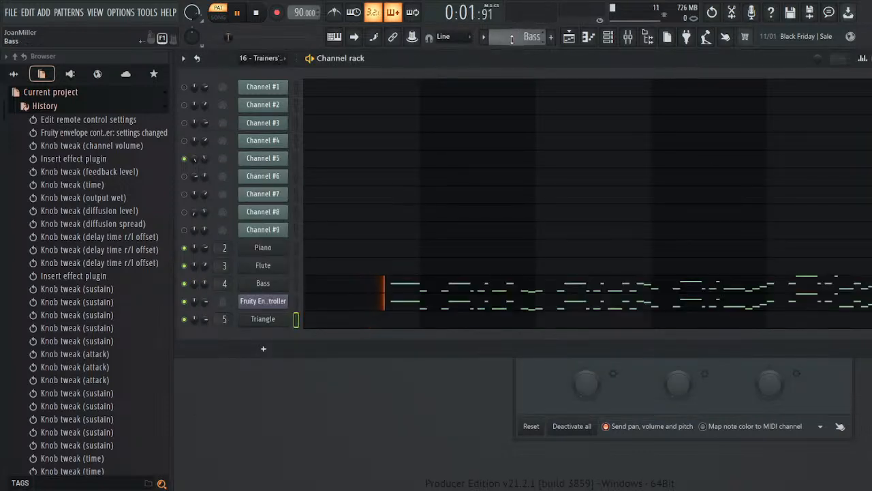
scroll(511, 39, up, 2)
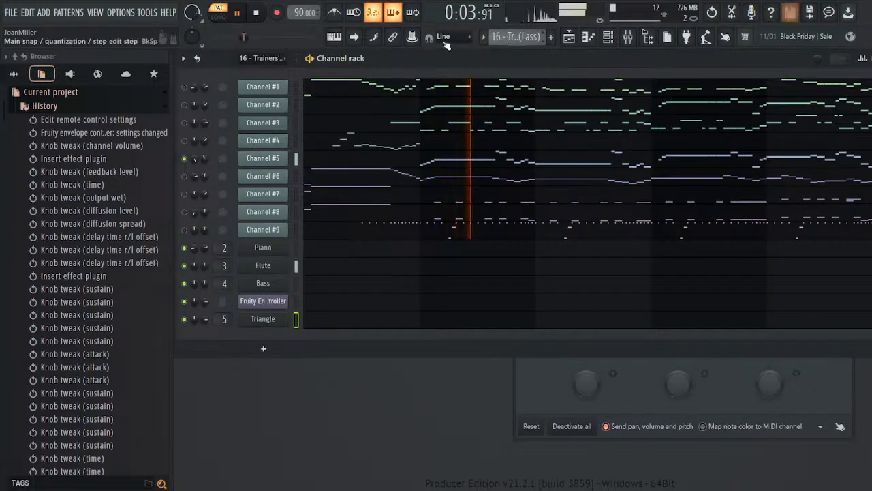
key(space)
click(263, 158)
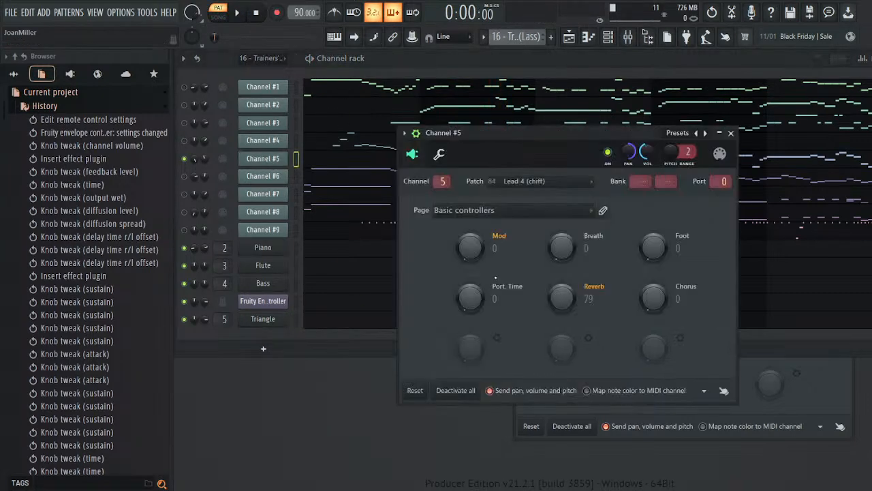
click(450, 154)
click(571, 383)
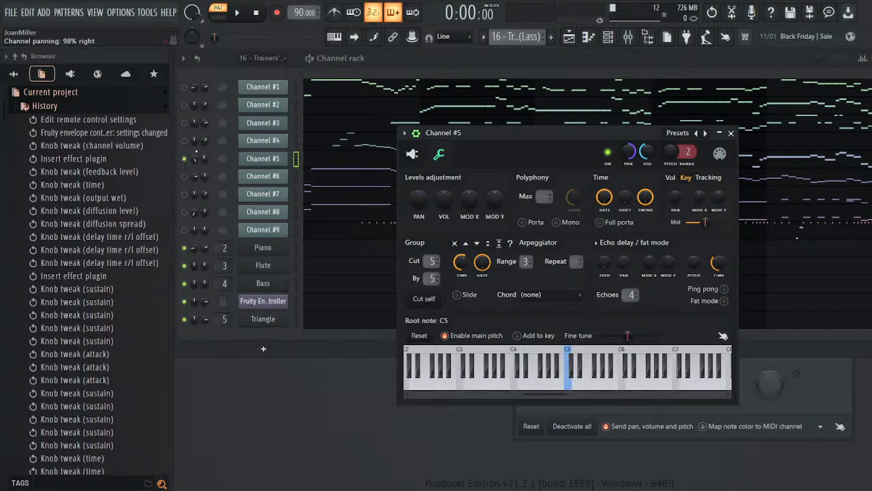
- Check Channel #5's panning events and pan the Triangle channel 100% right to match
click(196, 158)
click(217, 188)
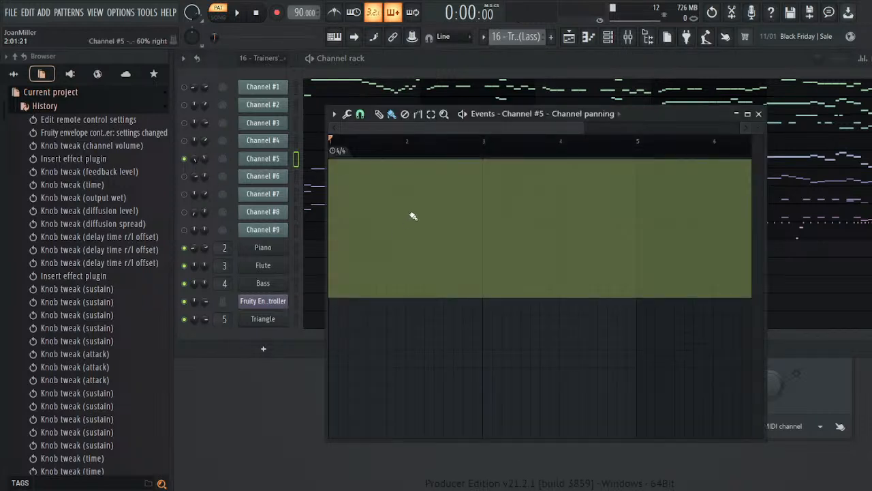
mouse_move(507, 128)
mouse_down()
mouse_move(567, 128)
mouse_move(507, 128)
mouse_up()
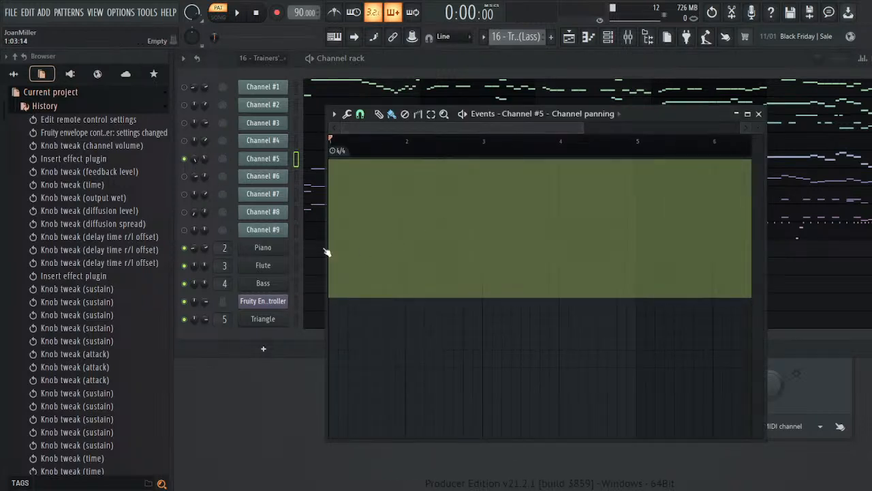
drag(194, 319, 195, 276)
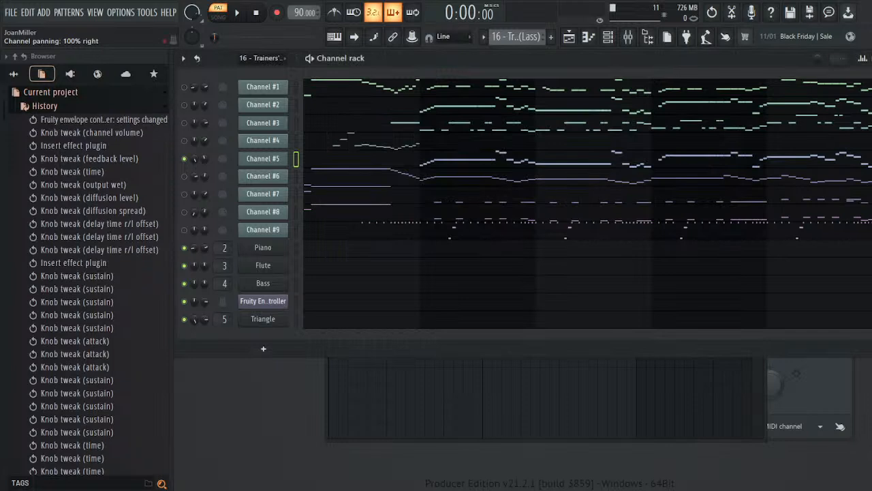
- Switch to the Synths pattern and audition notes around D6 on Channel #5
click(275, 163)
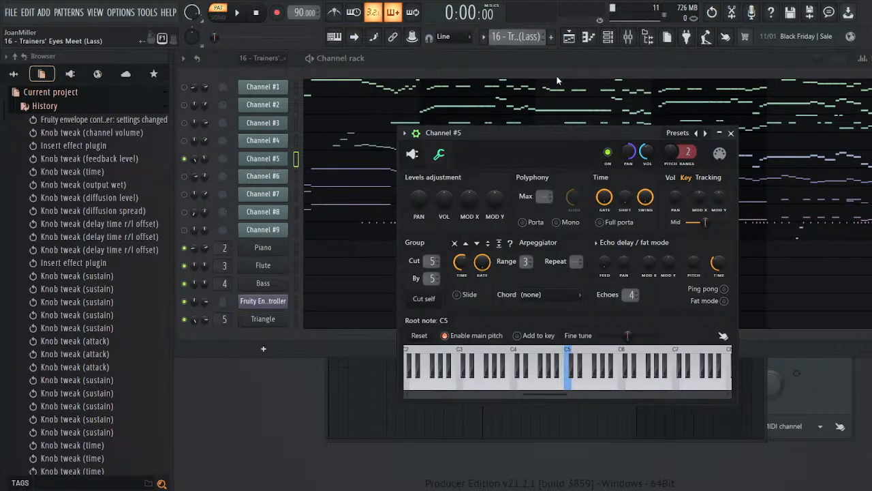
click(539, 111)
click(271, 322)
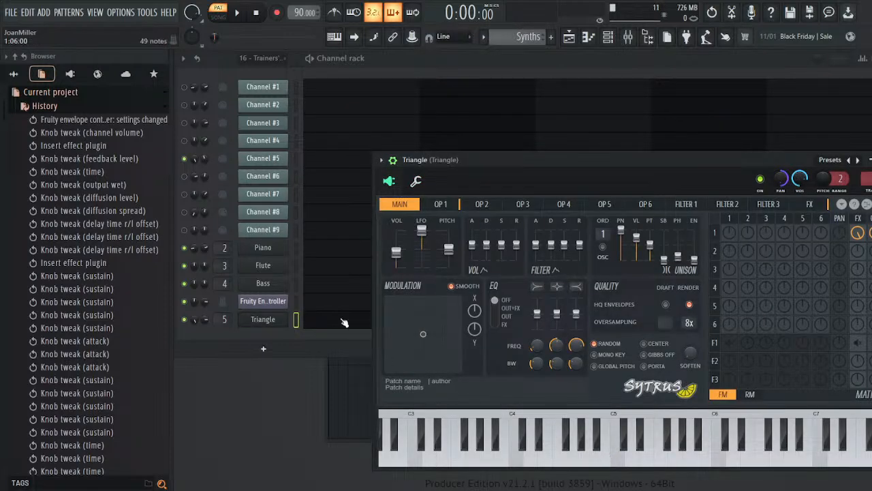
click(268, 161)
mouse_move(576, 387)
mouse_down()
mouse_move(631, 398)
mouse_move(591, 394)
mouse_up()
click(602, 382)
click(583, 386)
click(583, 388)
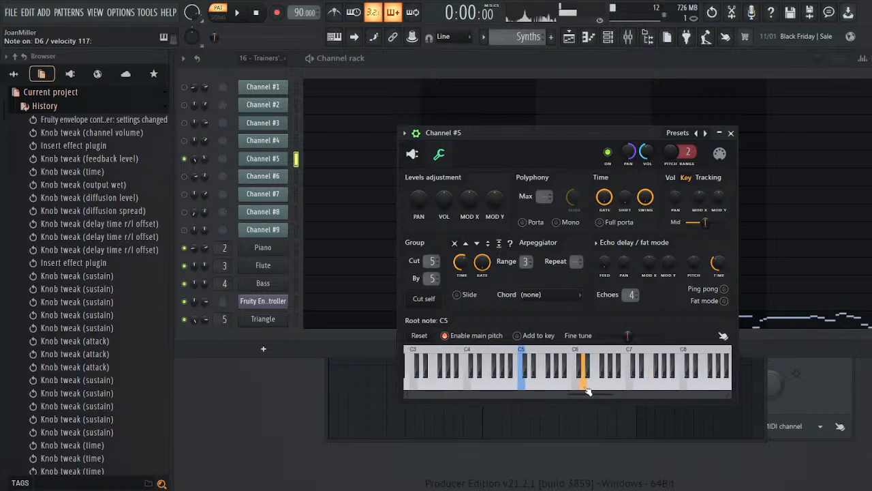
click(585, 385)
click(585, 386)
- Audition C5 and several notes around C6 on the Triangle synth for comparison with Channel #5
click(288, 320)
click(623, 462)
click(721, 463)
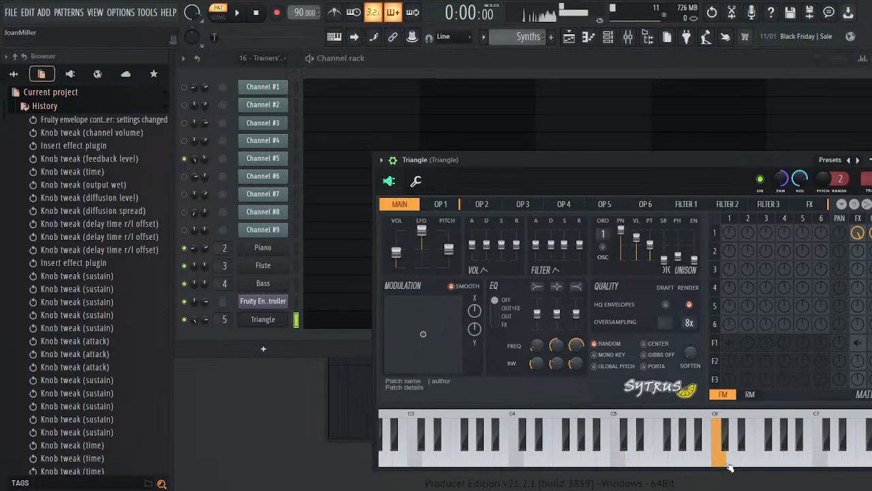
click(784, 460)
click(749, 458)
click(776, 460)
click(744, 450)
click(735, 459)
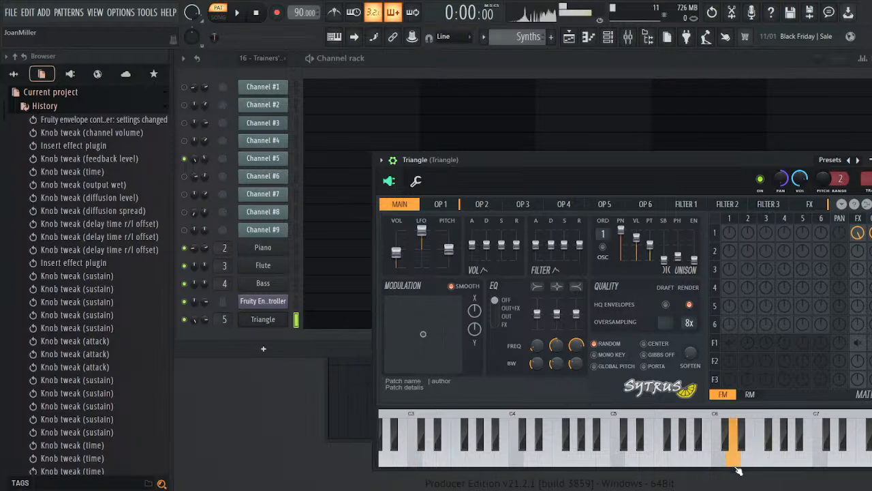
- Enable the Triangle synth's operator 1 volume envelope and shape it with an instant attack, a short decay and an immediate release
click(441, 204)
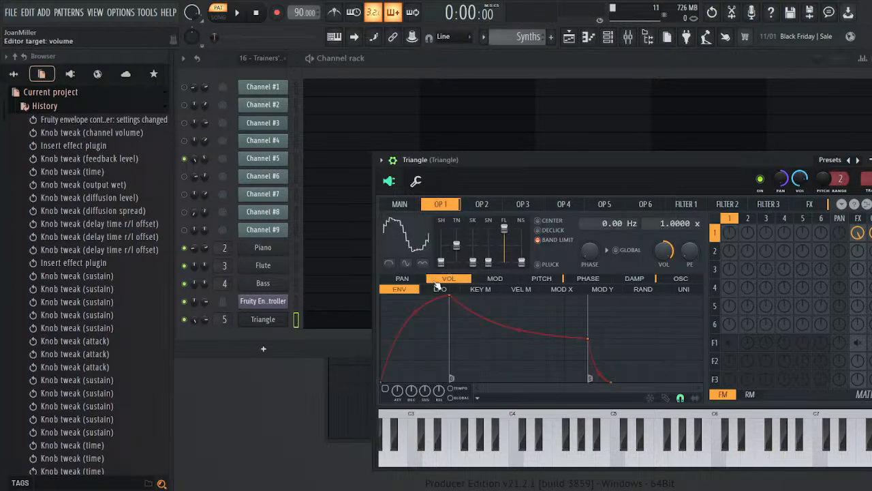
drag(455, 297, 383, 295)
drag(594, 336, 522, 337)
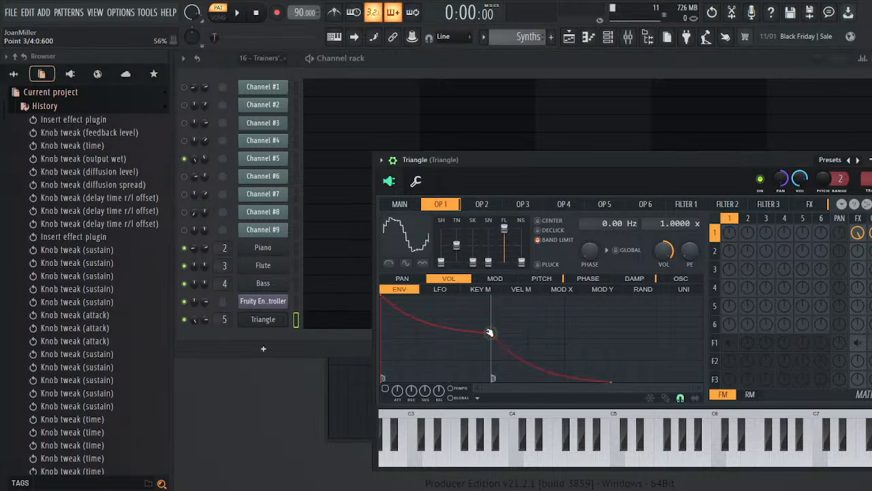
click(464, 390)
drag(417, 316, 428, 317)
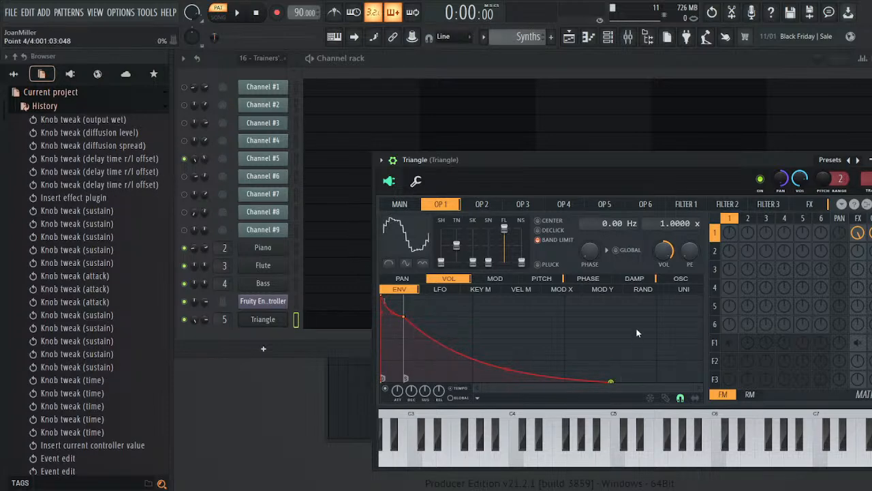
drag(637, 334, 678, 468)
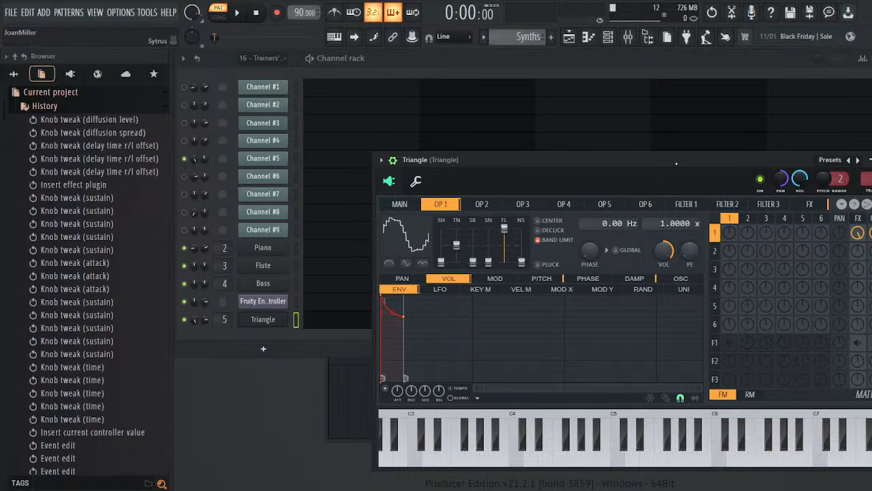
key(Escape)
- Return to the 16 - Trainers' Eyes Meet (Lass) pattern and examine Channel #5's Mod events
scroll(517, 37, down, 3)
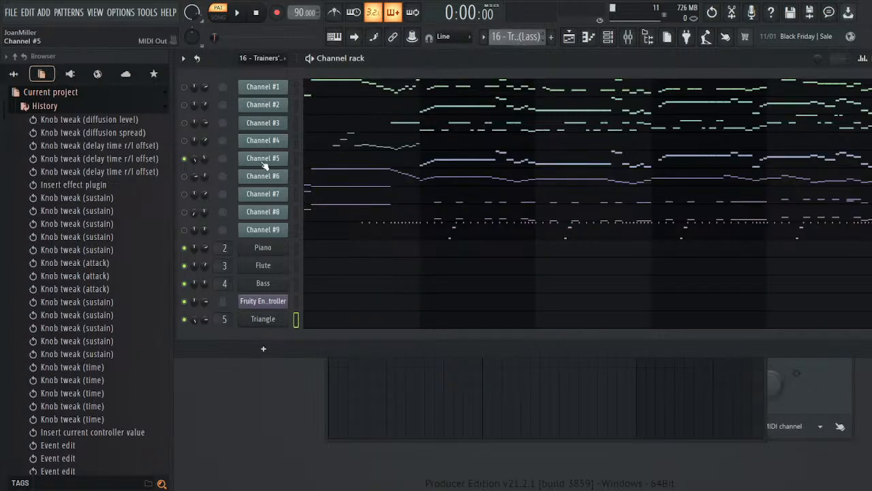
click(272, 158)
click(413, 154)
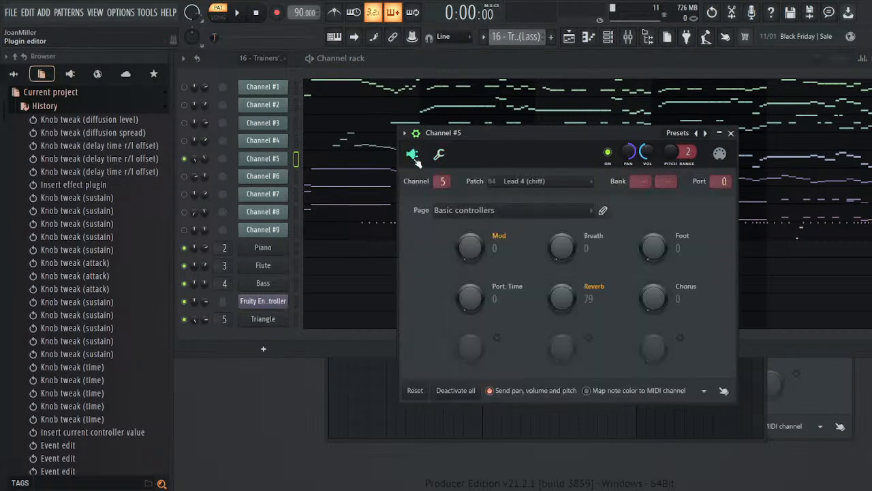
click(498, 277)
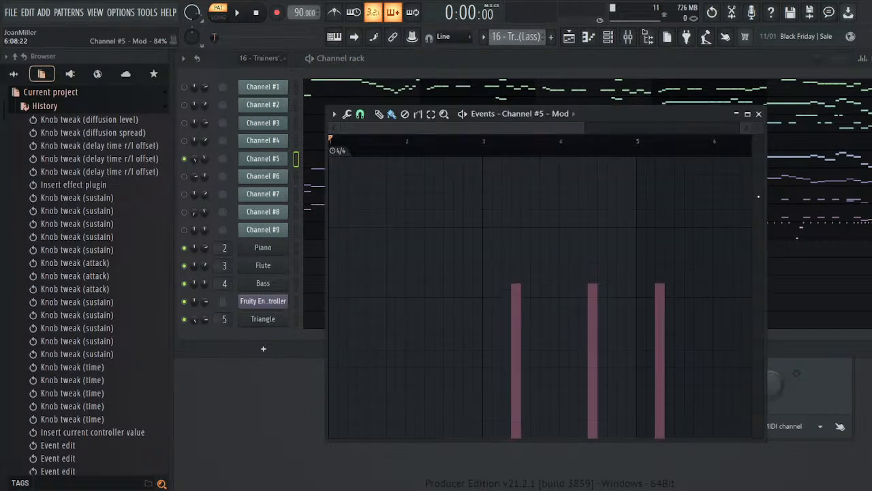
click(759, 113)
click(731, 133)
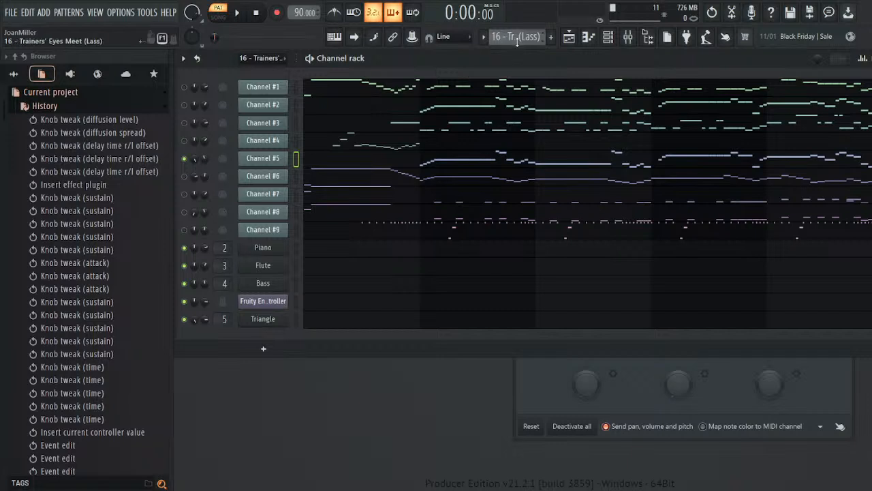
- Examine the Mod events of Channel #2 in the imported MIDI pattern
click(266, 108)
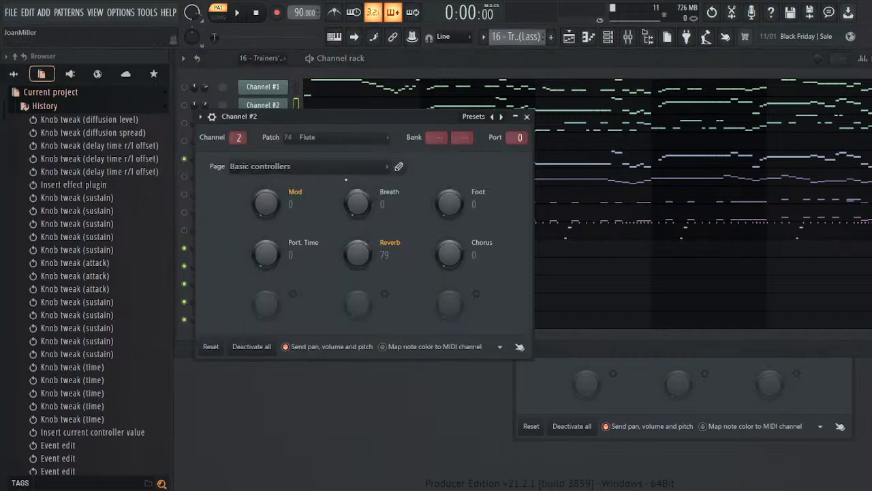
click(314, 240)
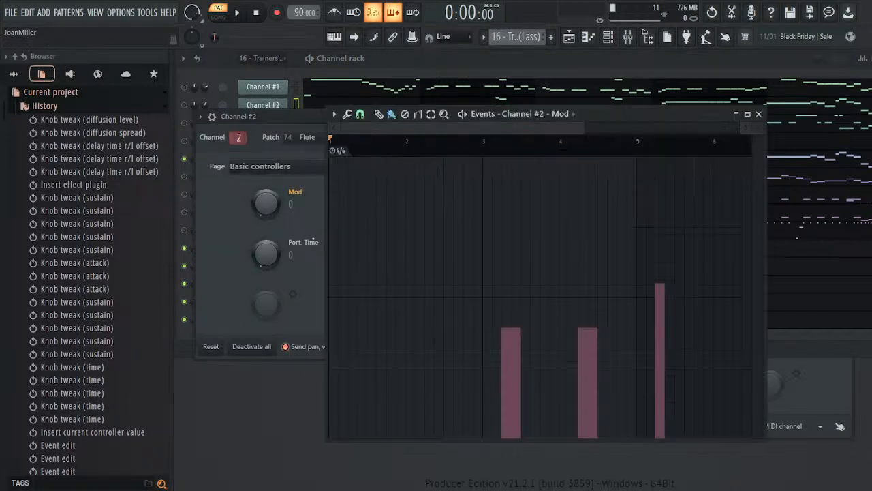
click(738, 116)
click(526, 117)
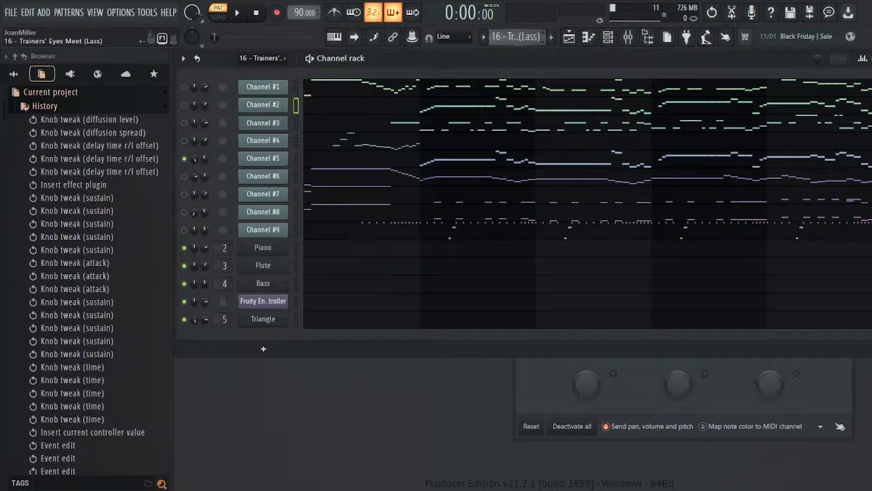
- Reopen Channel #2's Mod events and copy them
click(265, 107)
click(266, 107)
click(265, 107)
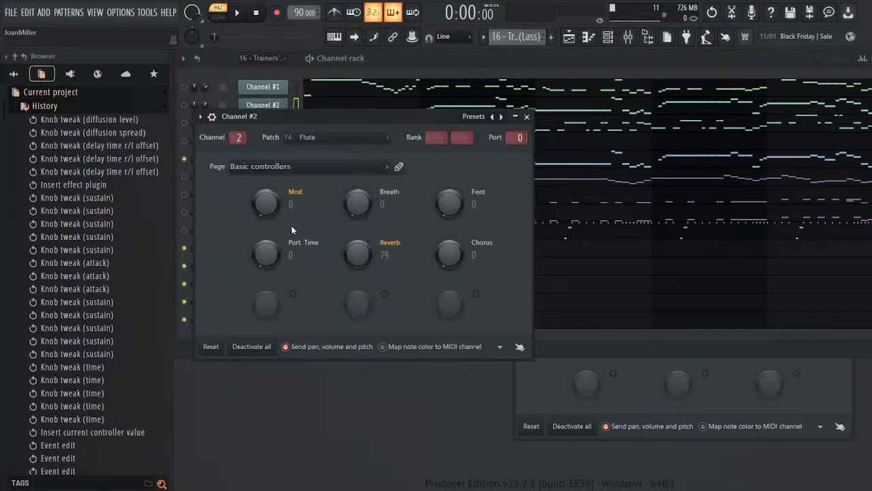
click(290, 225)
mouse_move(368, 420)
mouse_down()
mouse_move(263, 471)
mouse_move(406, 442)
mouse_up()
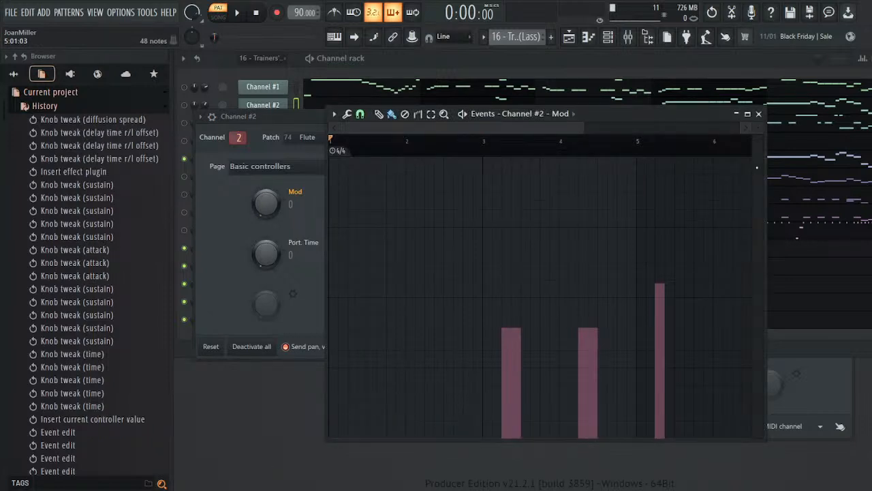
click(760, 114)
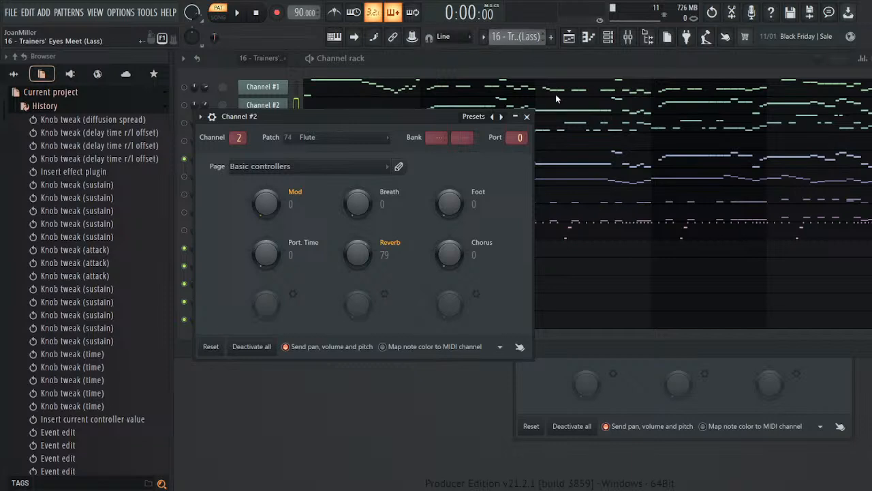
- Switch to the Melody pattern and locate the Vibrato Depth parameters of the Flute generator in the current project
key(KP_Add)
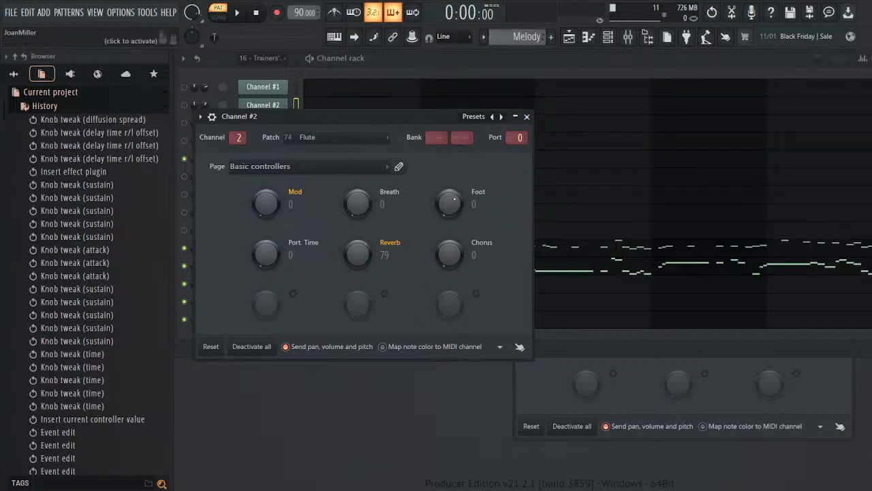
click(527, 117)
click(98, 108)
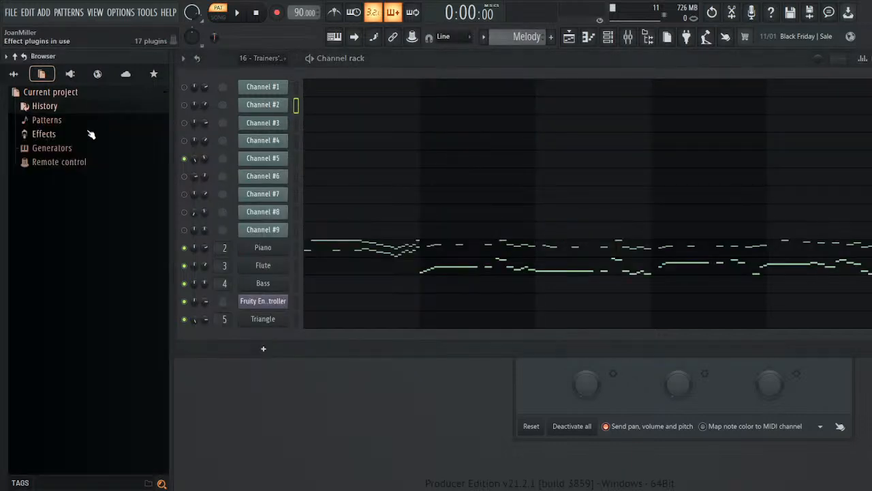
click(68, 156)
scroll(70, 199, down, 5)
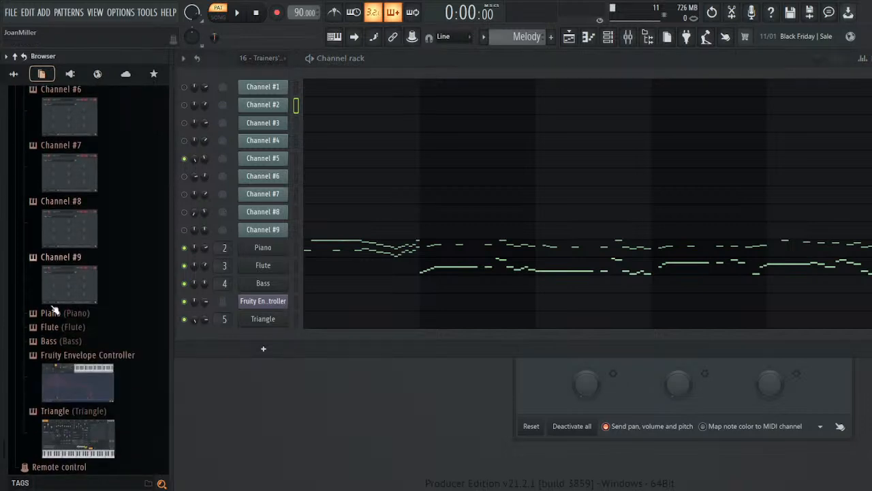
click(53, 327)
scroll(91, 345, down, 10)
scroll(75, 311, down, 14)
scroll(83, 326, down, 20)
scroll(97, 294, down, 20)
scroll(99, 293, up, 4)
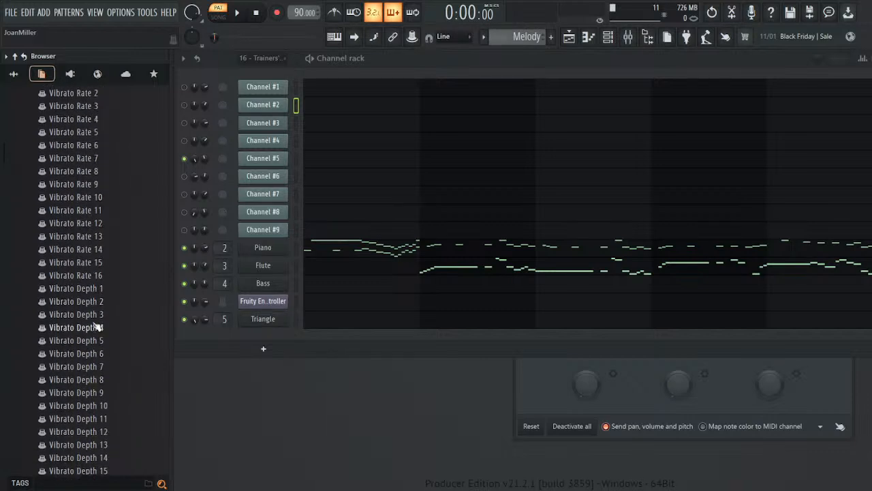
- Paste the copied Mod events into the Flute's Vibrato Depth 1 events and play back the Melody pattern
click(112, 303)
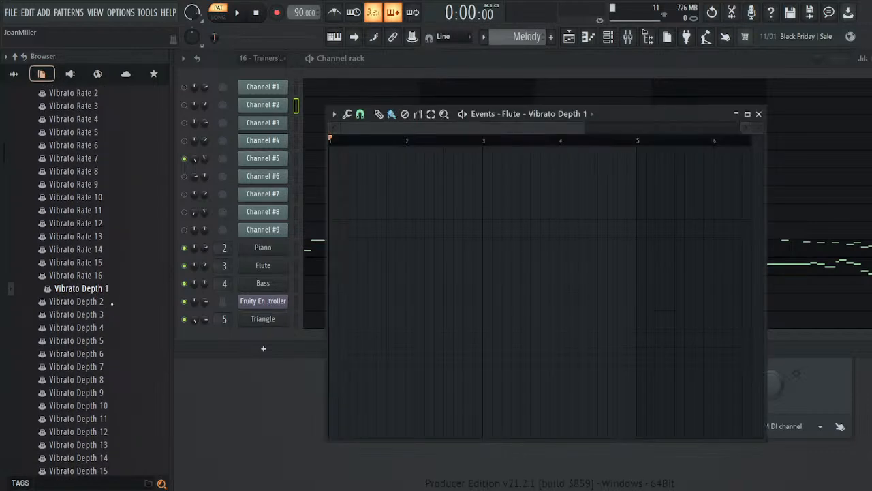
key(space)
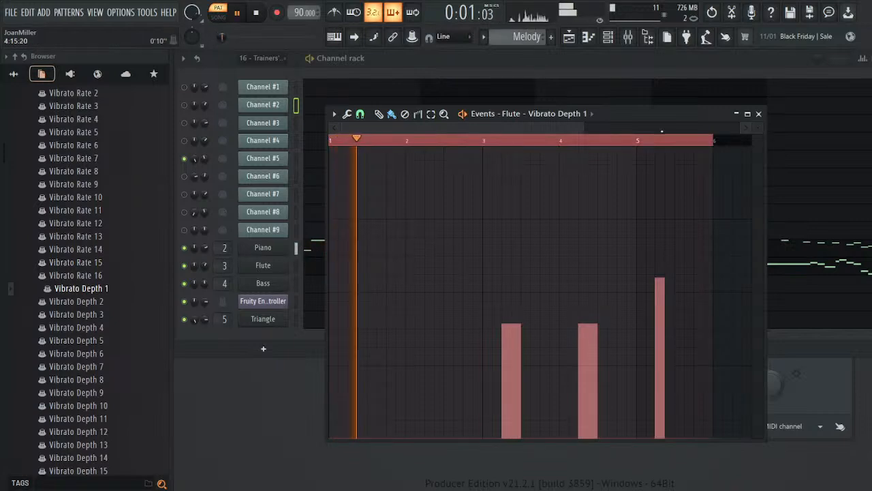
click(758, 114)
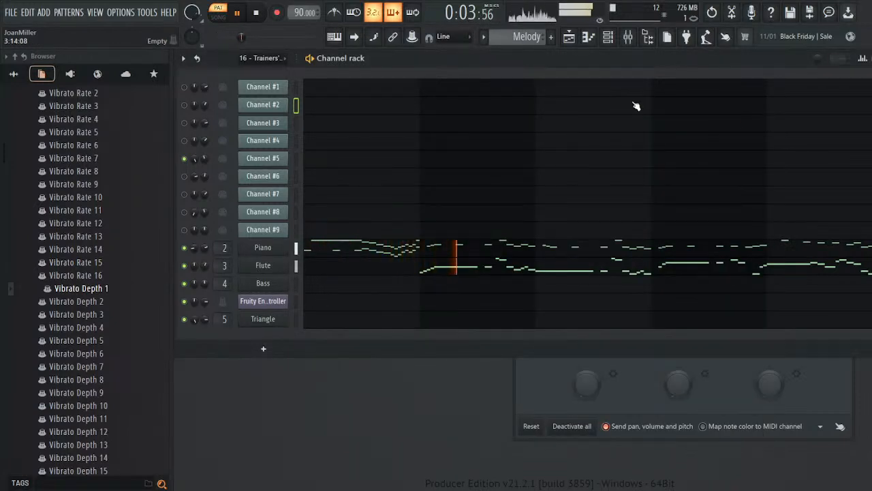
key(space)
- Automate the mute state of Fruity Delay 3 on the Piano mixer track, off in bar 1 and on from bar 2
click(628, 37)
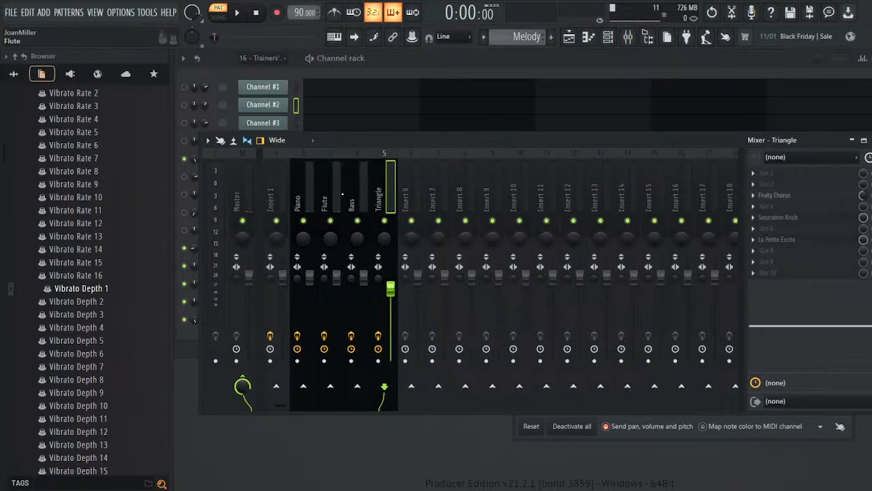
click(304, 193)
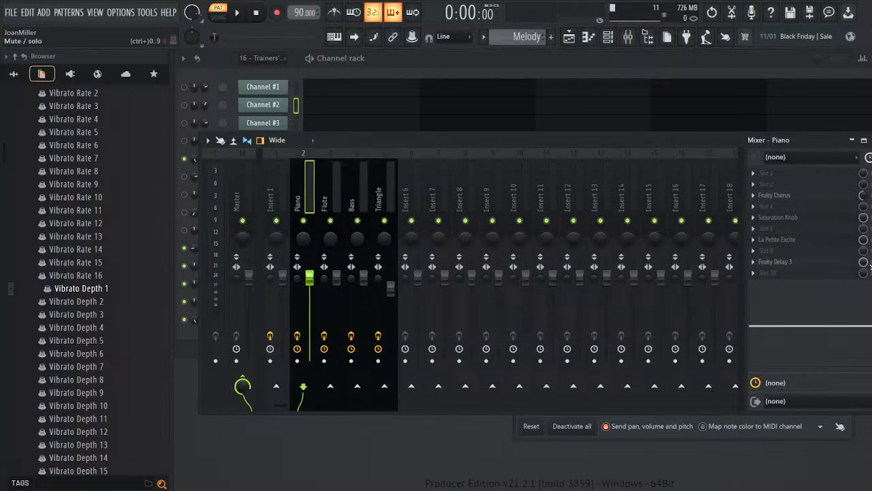
click(864, 306)
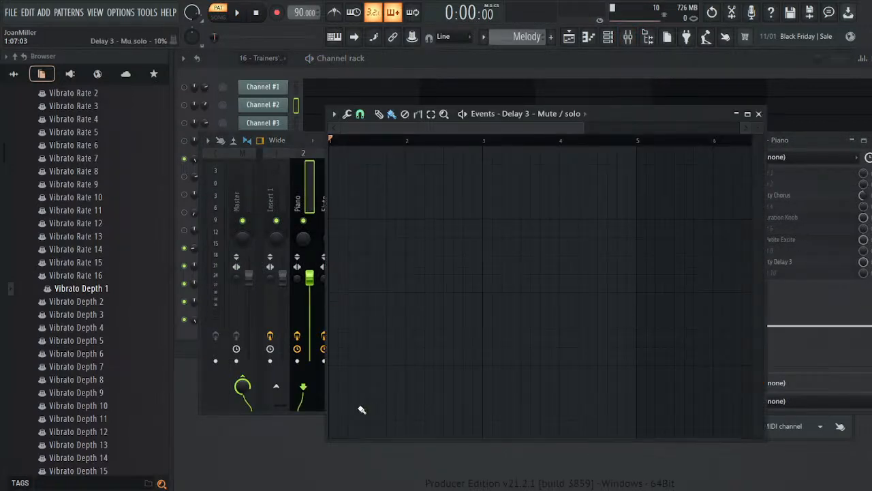
click(411, 154)
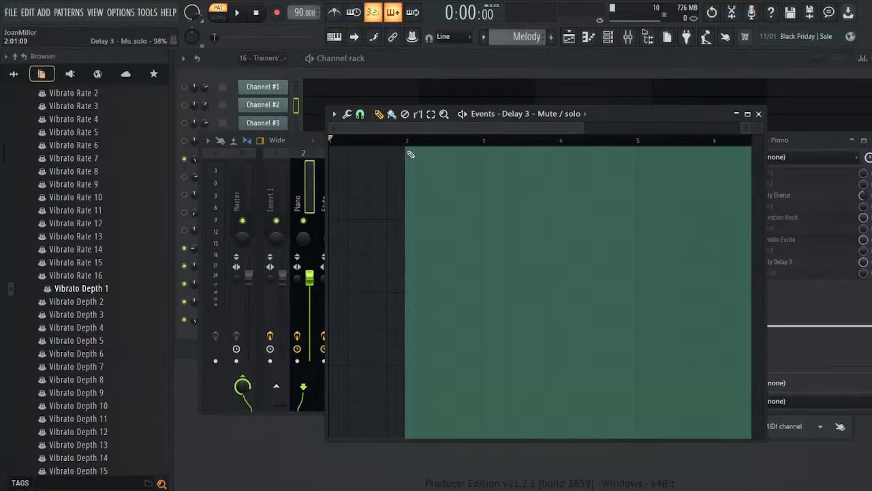
click(759, 114)
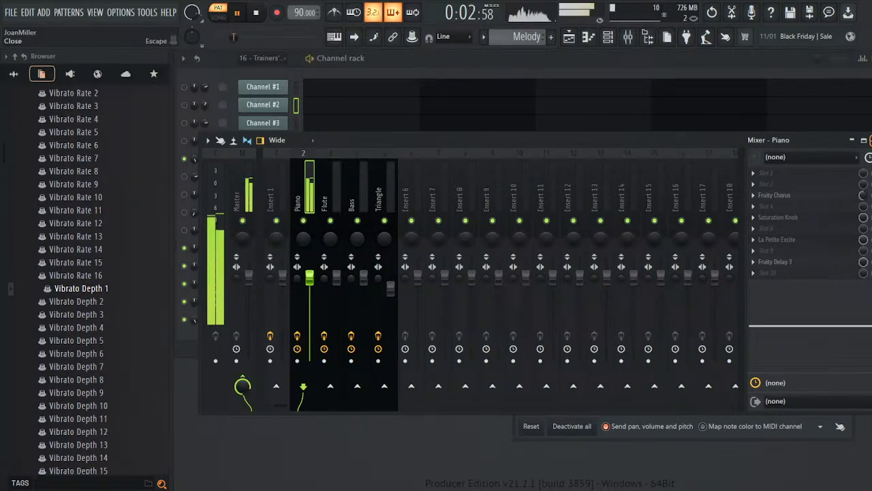
click(871, 140)
- Play the Melody pattern while checking the Piano notes in the piano roll
click(321, 260)
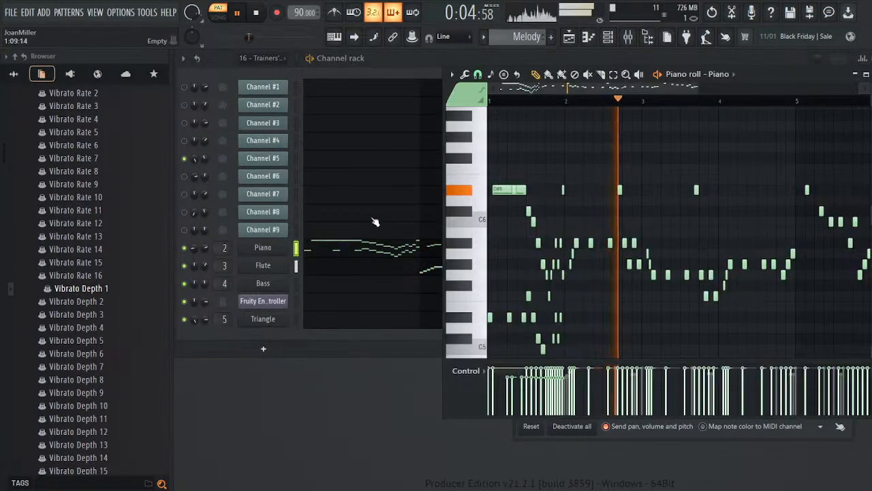
key(space)
scroll(511, 152, up, 2)
key(space)
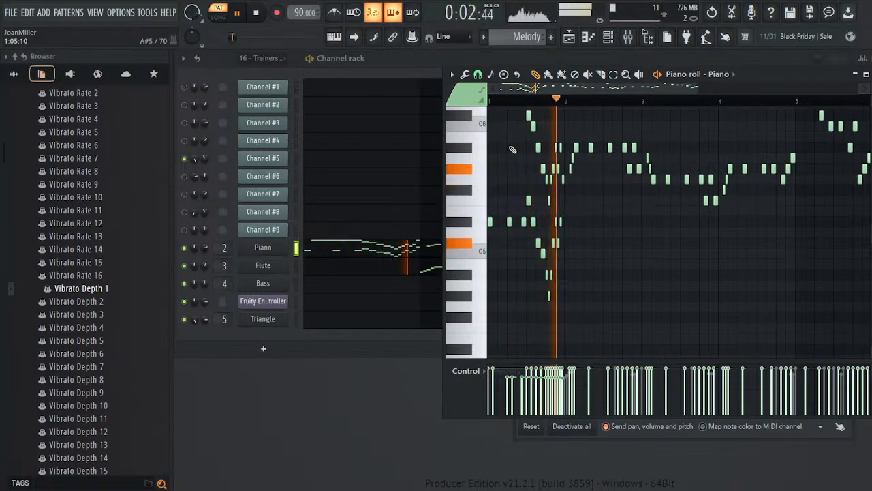
scroll(512, 150, up, 5)
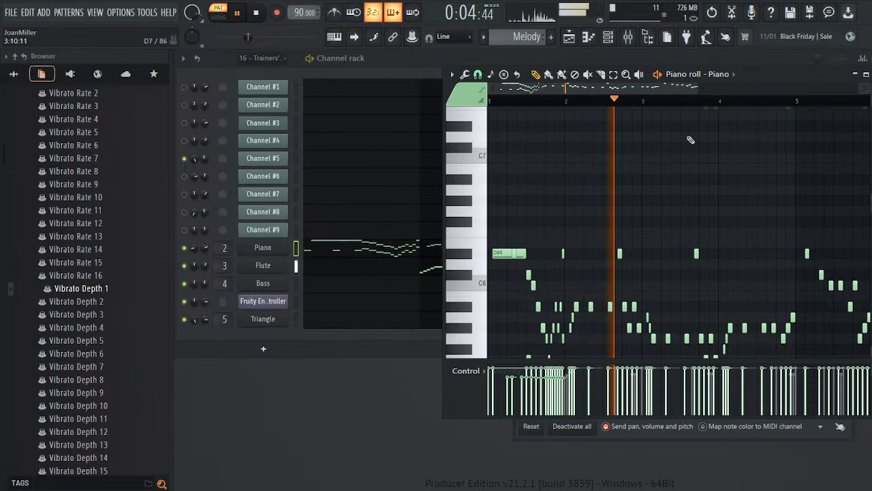
key(Escape)
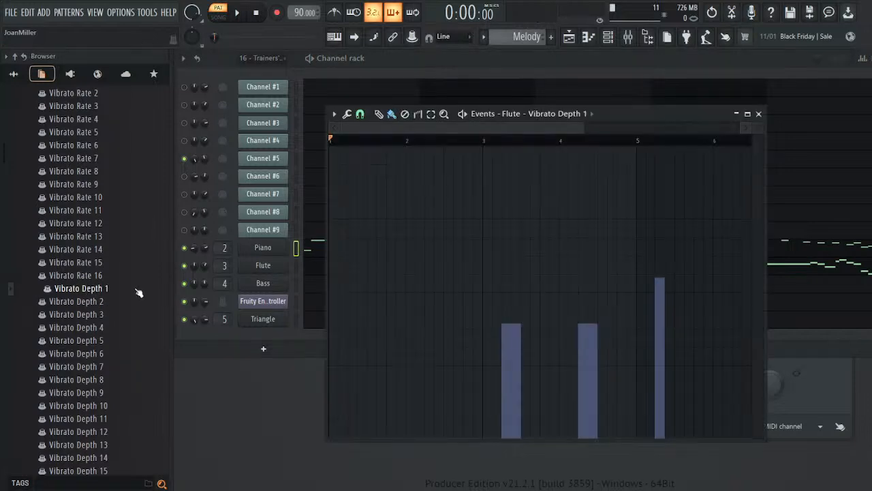
- Play the Melody pattern from bar 3 to check the Flute's Vibrato Depth 1 events
key(space)
click(486, 142)
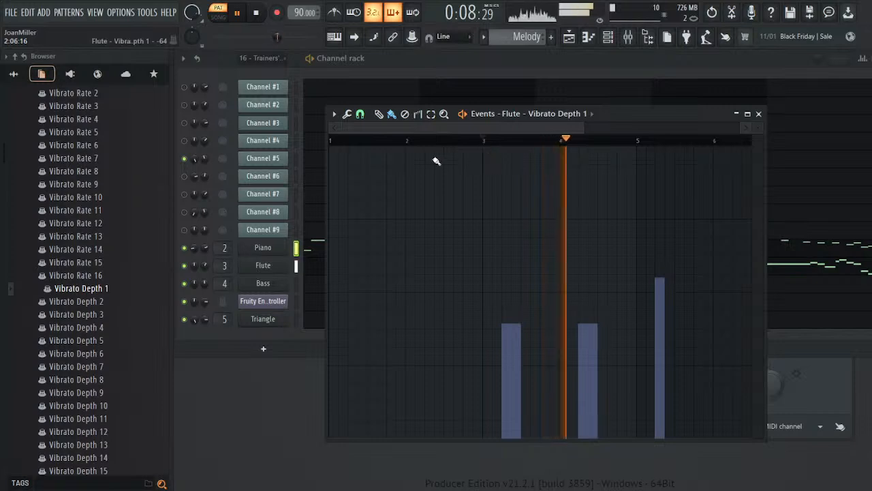
key(space)
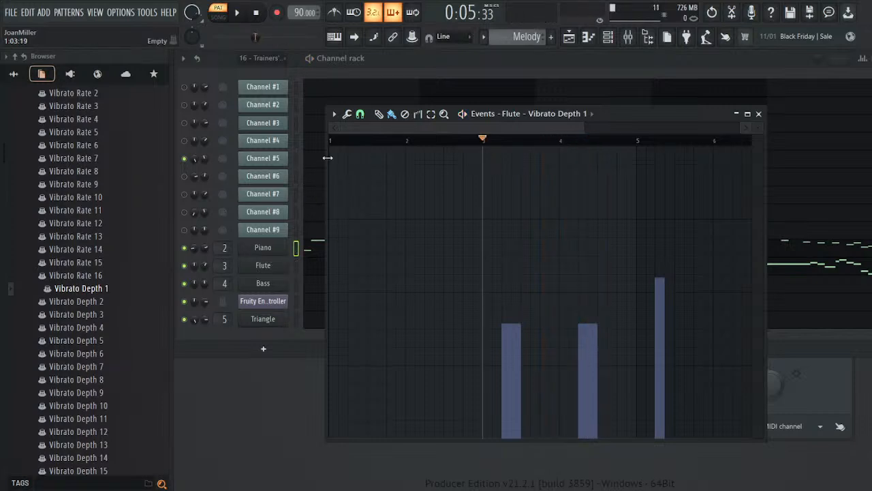
key(Escape)
- Raise the base of the Flute's Vibrato Depth 1 events to the centre and scale their peaks with a 37% multiplier during playback
key(space)
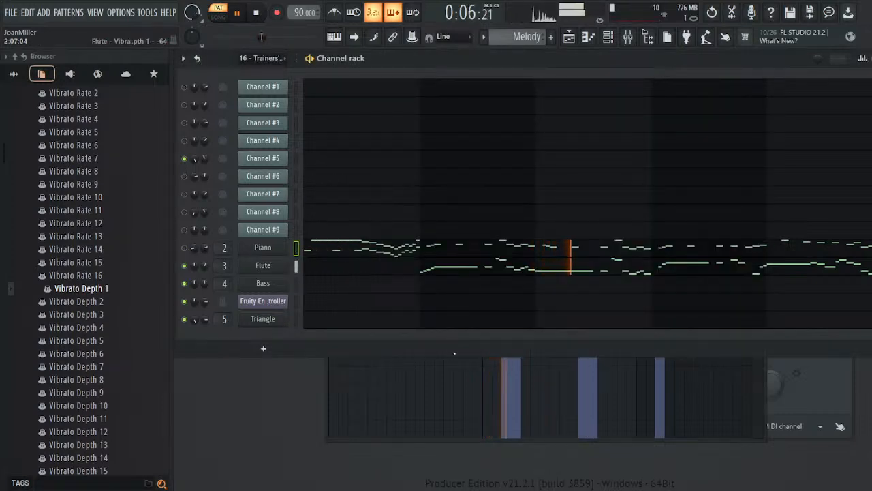
click(409, 439)
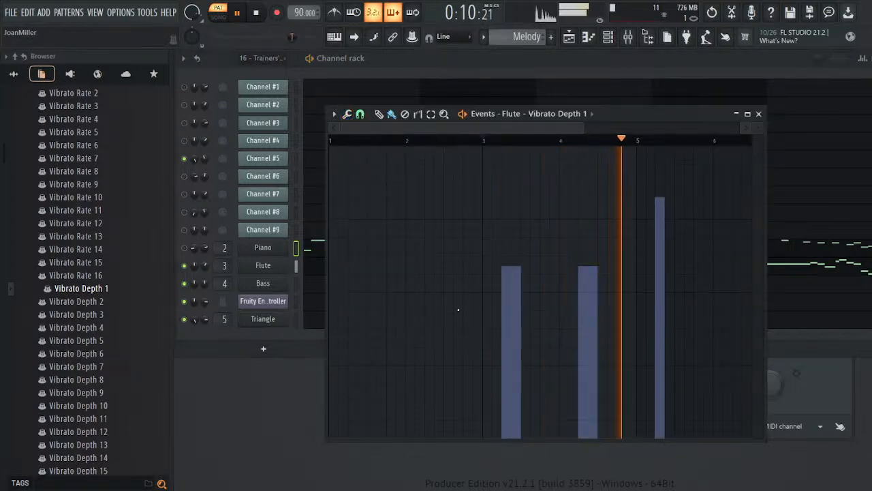
drag(495, 243, 471, 236)
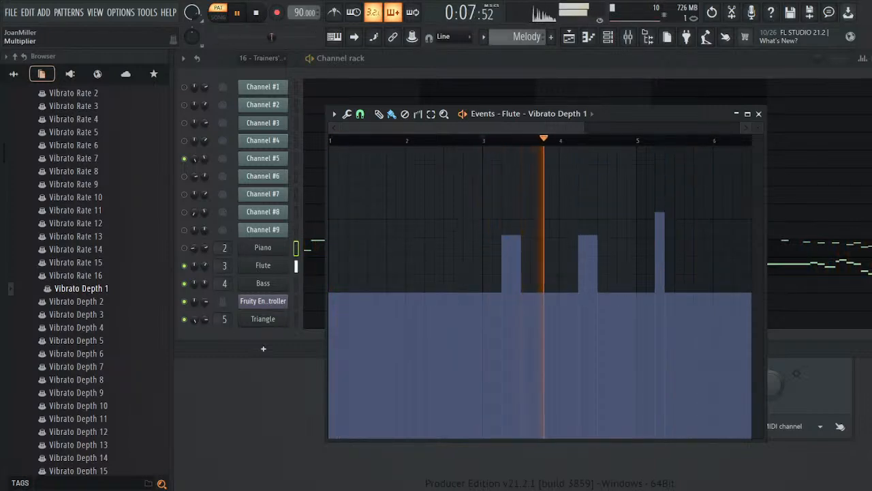
drag(463, 232, 463, 238)
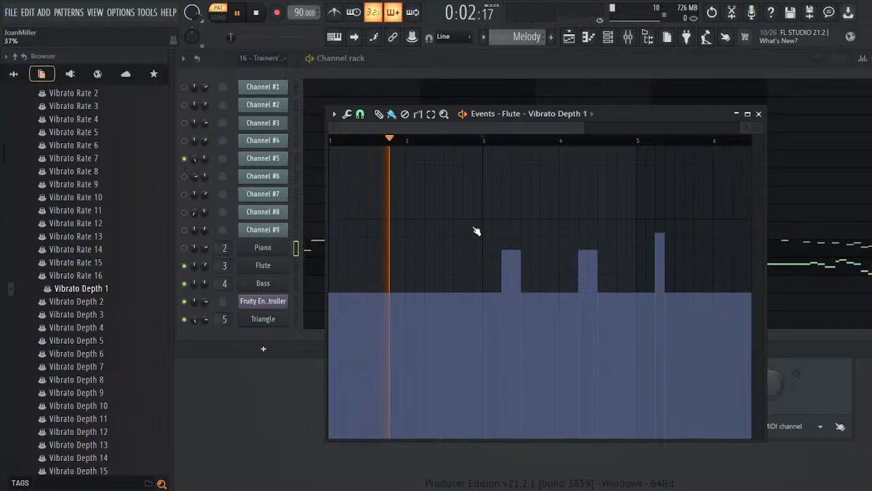
key(space)
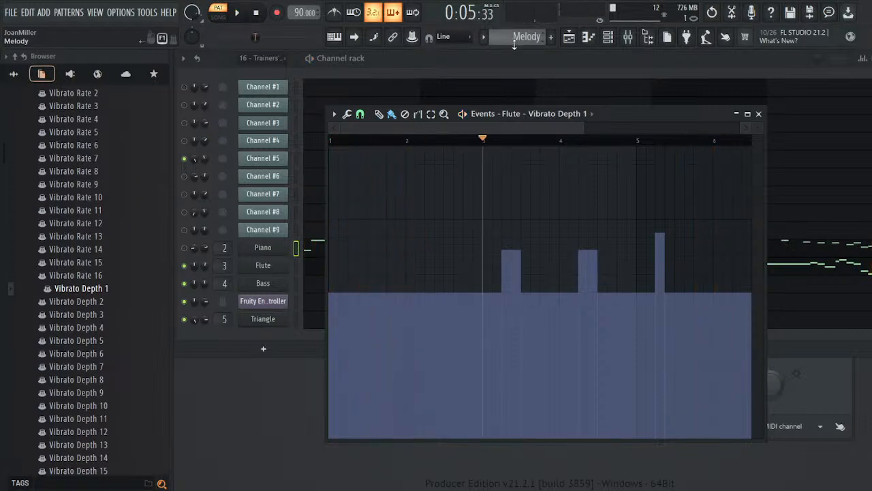
- Compare the Melody pattern with original Channel #2, soloed in the 16 - Trainers' Eyes Meet (Lass) pattern, from bar 3
scroll(514, 43, up, 1)
key(space)
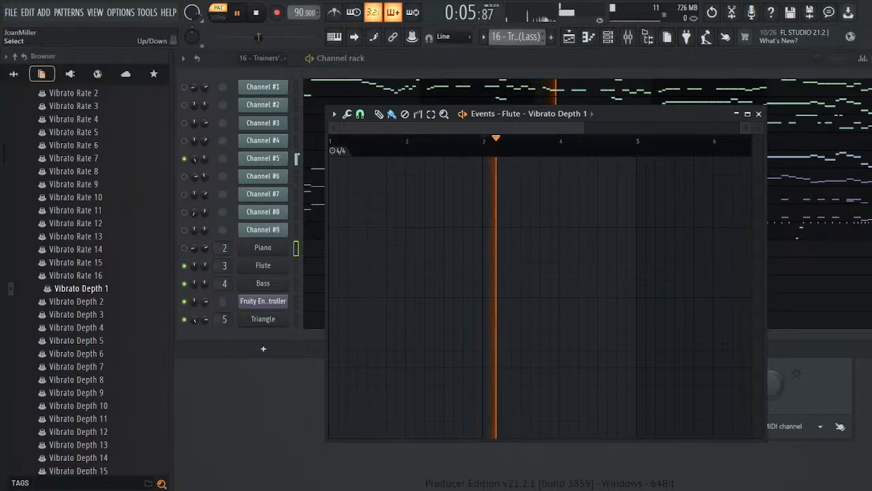
click(193, 105)
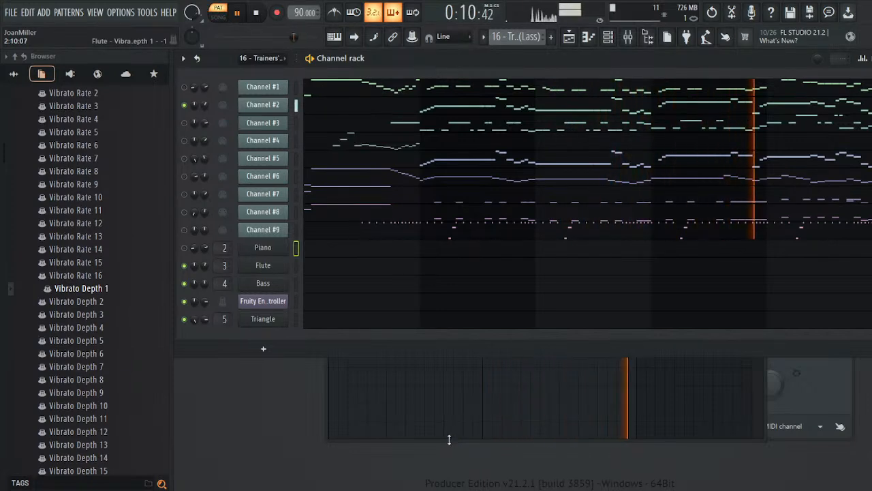
click(449, 440)
key(space)
scroll(516, 36, down, 1)
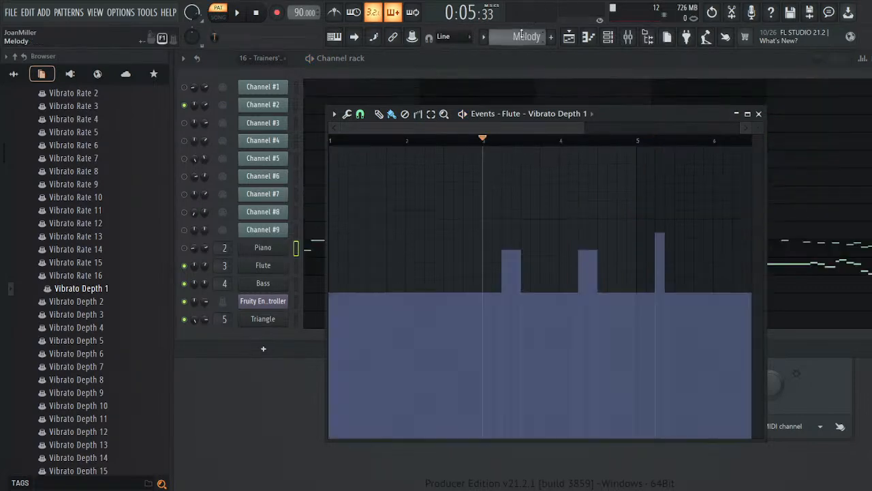
key(space)
key(space)
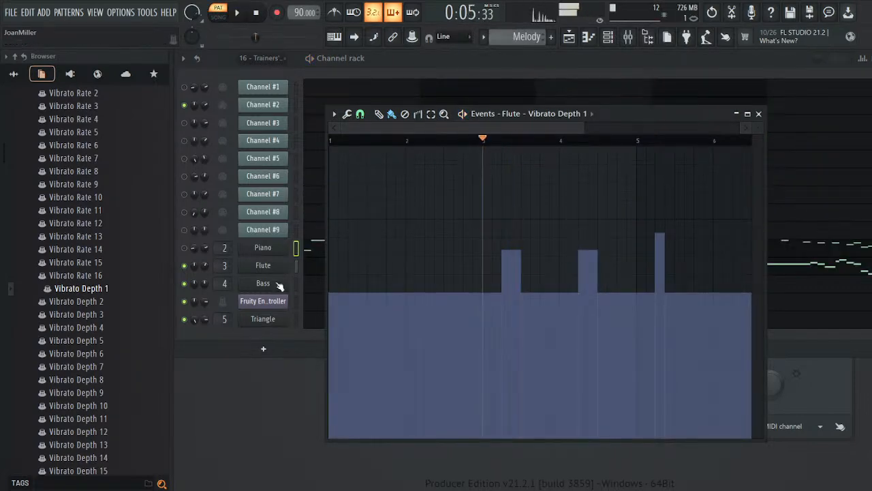
- Adjust the Flute's vibrato rate in Sound Canvas while alternating playback between the Melody and original Lass patterns
click(266, 268)
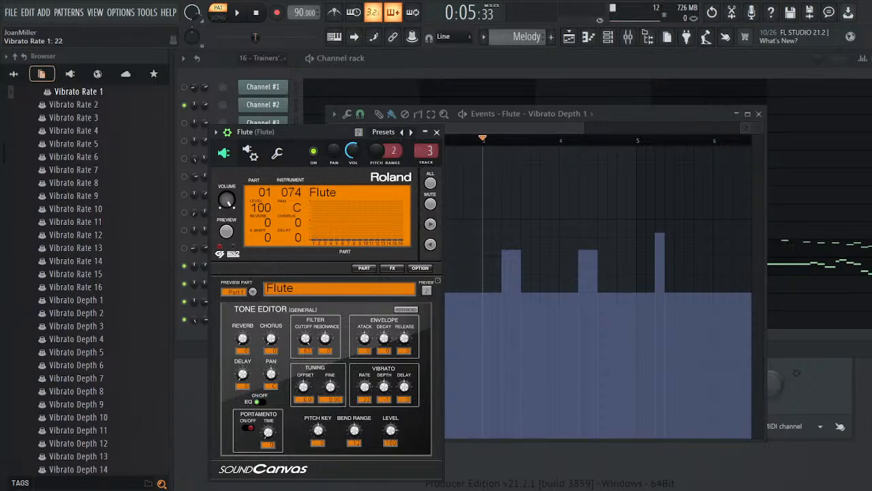
key(space)
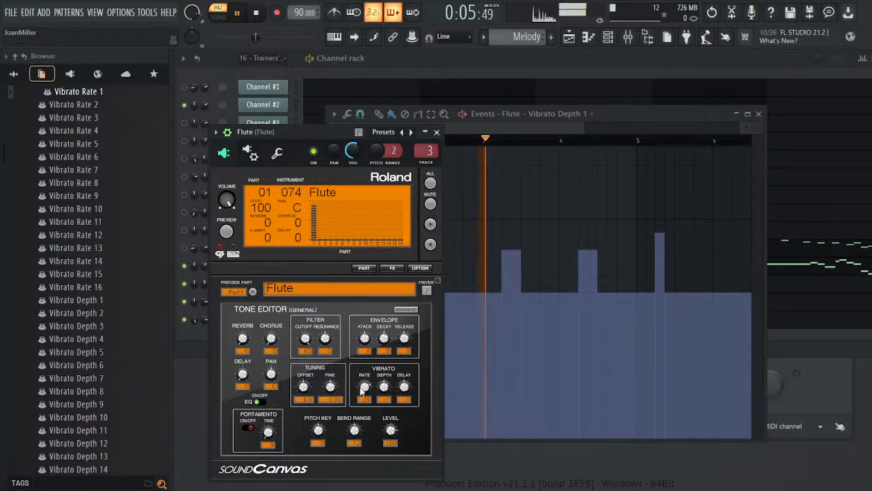
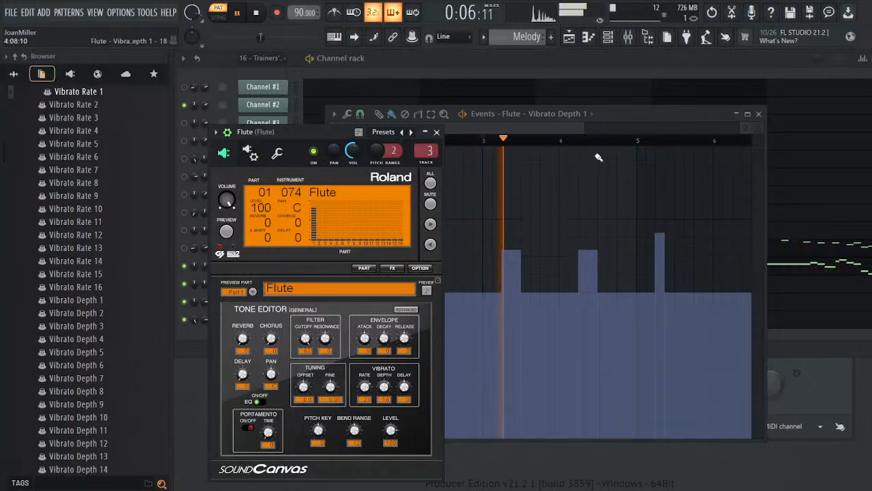
scroll(530, 39, down, 1)
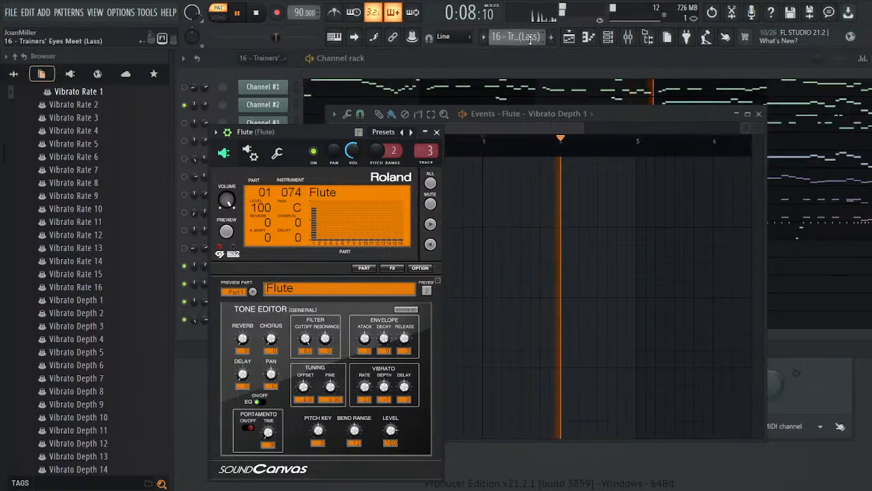
scroll(530, 39, up, 1)
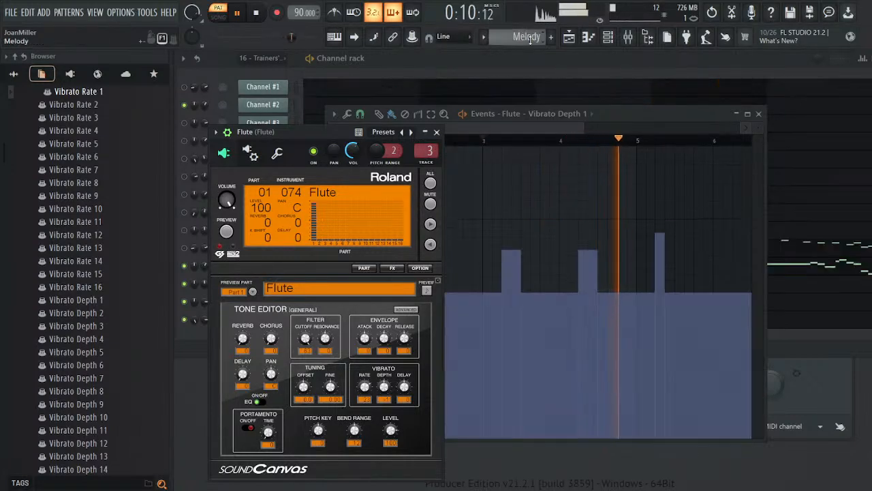
scroll(530, 39, down, 1)
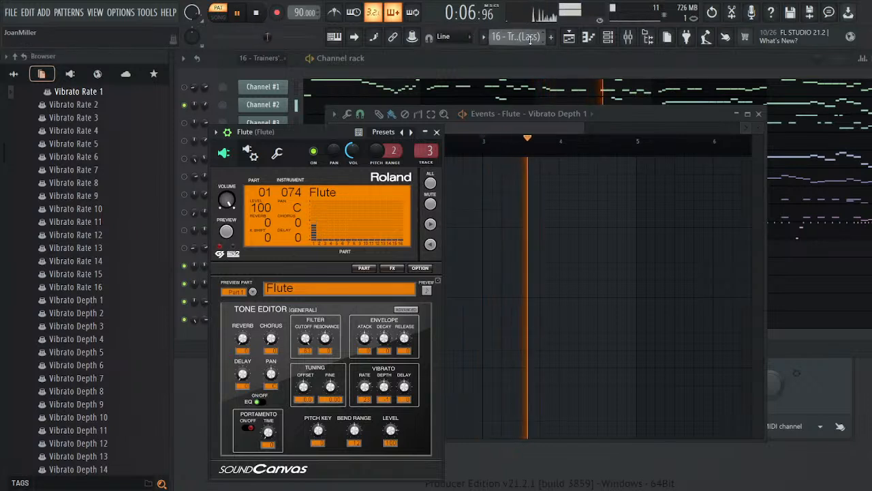
scroll(530, 38, up, 1)
key(space)
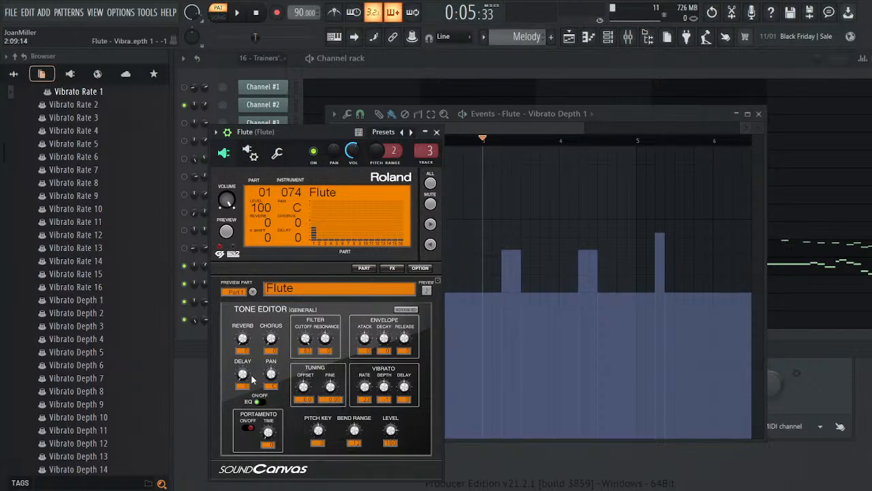
- Rescale the Flute's Vibrato Depth 1 events so the bar 3 and 4 peaks reach about 13 above a centred base
click(609, 113)
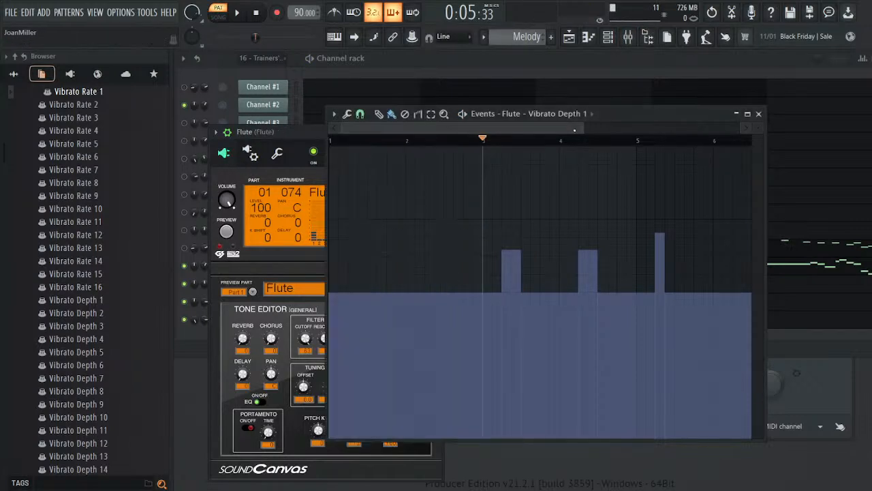
click(355, 126)
drag(489, 233, 489, 272)
drag(464, 233, 463, 286)
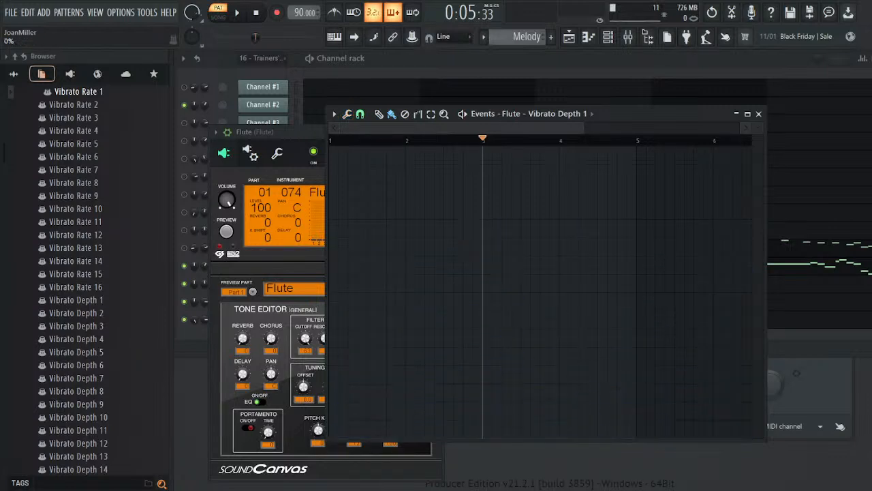
drag(486, 242, 487, 193)
drag(461, 240, 460, 164)
mouse_move(493, 233)
mouse_down()
mouse_move(493, 282)
mouse_move(476, 244)
mouse_move(475, 255)
mouse_move(501, 247)
mouse_move(499, 238)
mouse_up()
key(space)
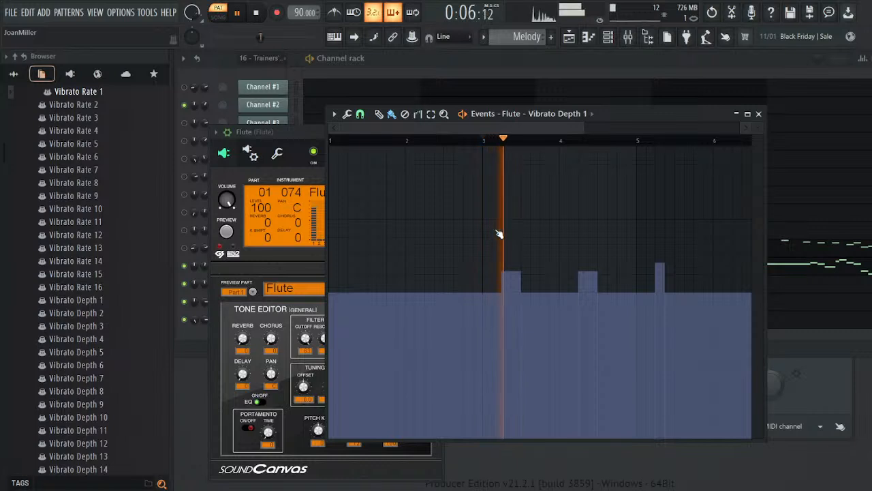
mouse_move(475, 238)
mouse_down()
mouse_move(468, 226)
mouse_move(468, 239)
mouse_up()
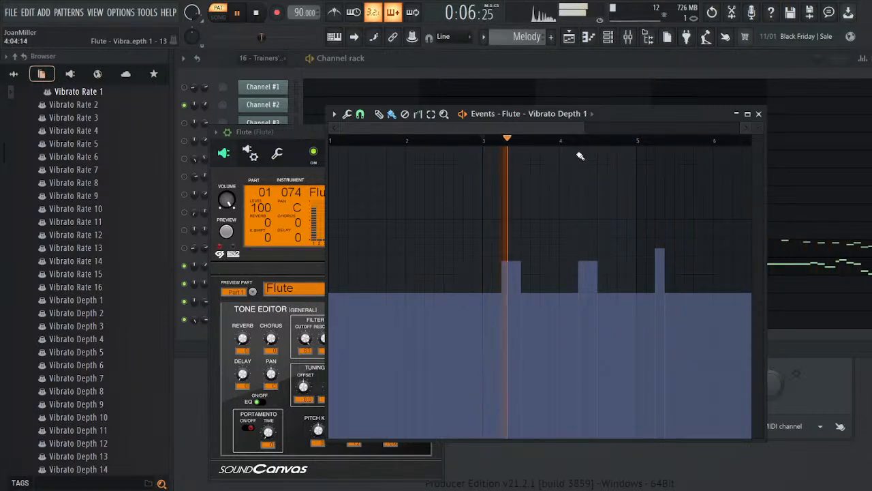
- Alternate playback from bar 3 between the Melody and original Lass patterns to compare the Flute's vibrato depth
key(space)
scroll(540, 36, up, 1)
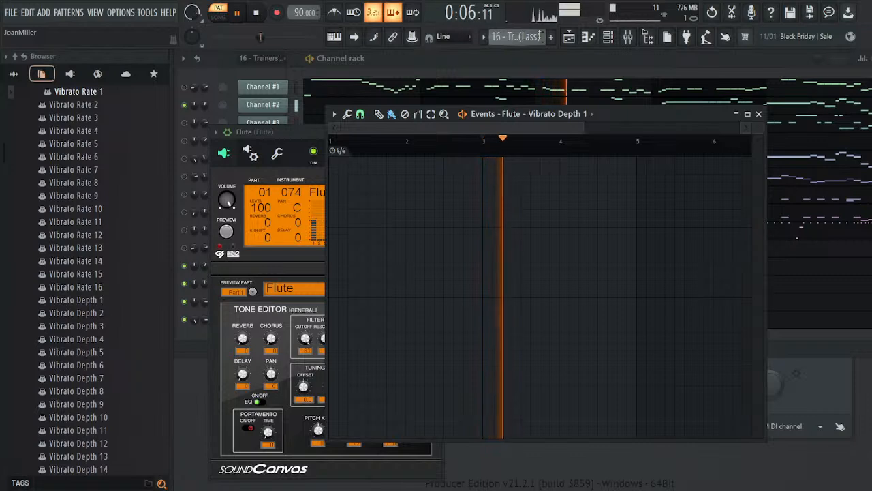
key(space)
scroll(539, 35, down, 1)
key(space)
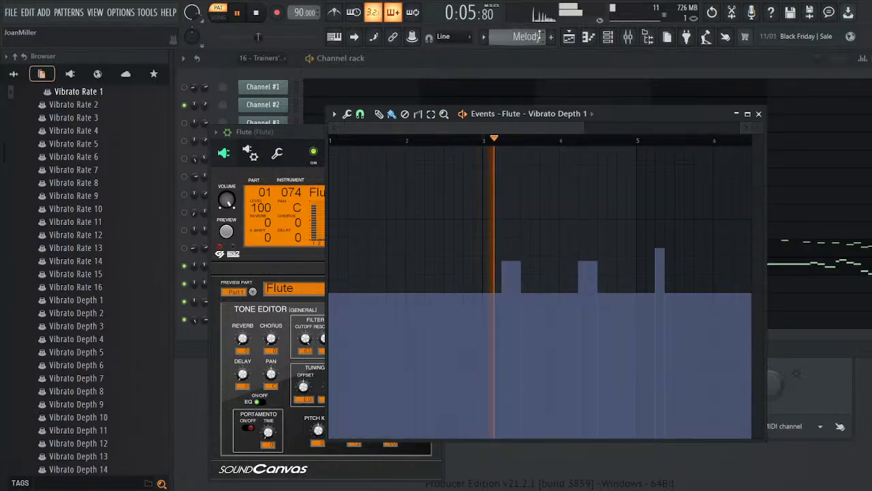
key(space)
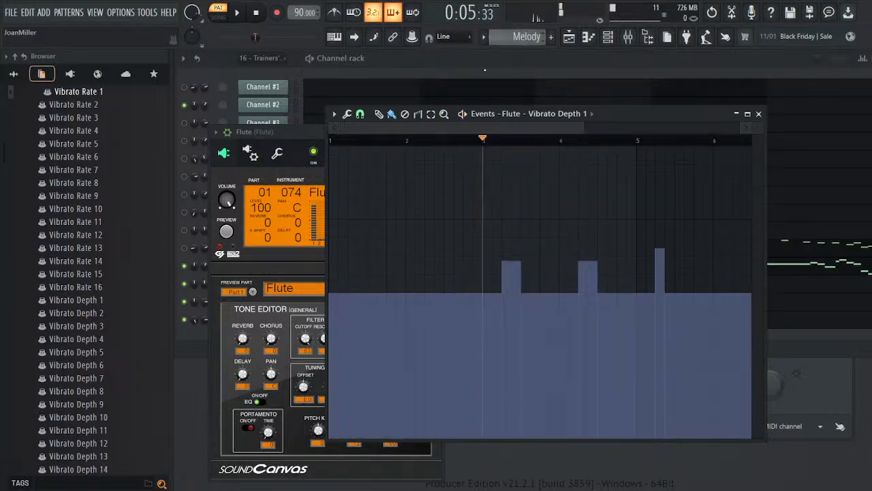
key(space)
key(space)
scroll(524, 31, down, 1)
key(space)
key(space)
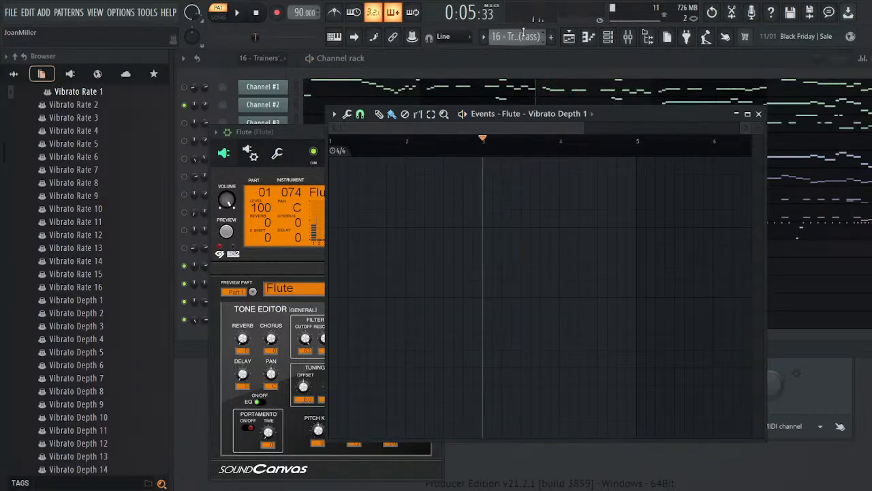
scroll(524, 34, up, 1)
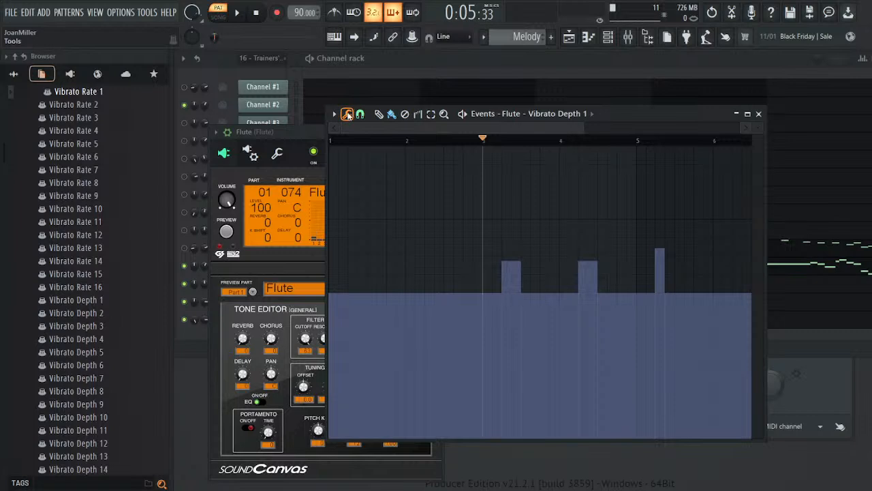
- Lower the Flute's Vibrato Depth 1 peaks slightly, compare playback with the original pattern, and close the event editor and Flute windows
key(alt+x)
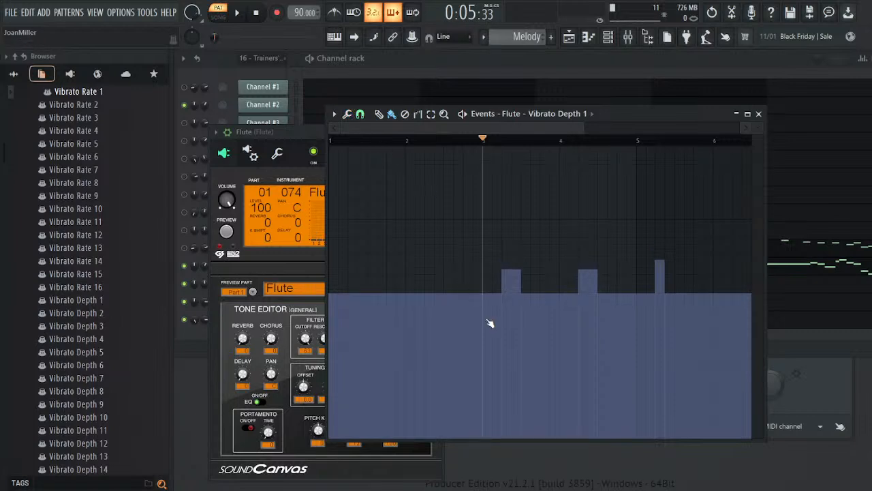
key(space)
key(space)
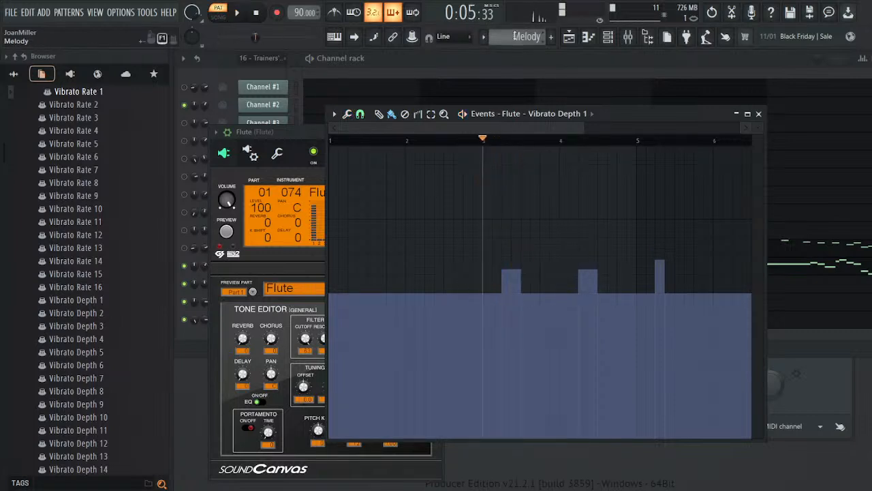
scroll(516, 37, down, 1)
key(space)
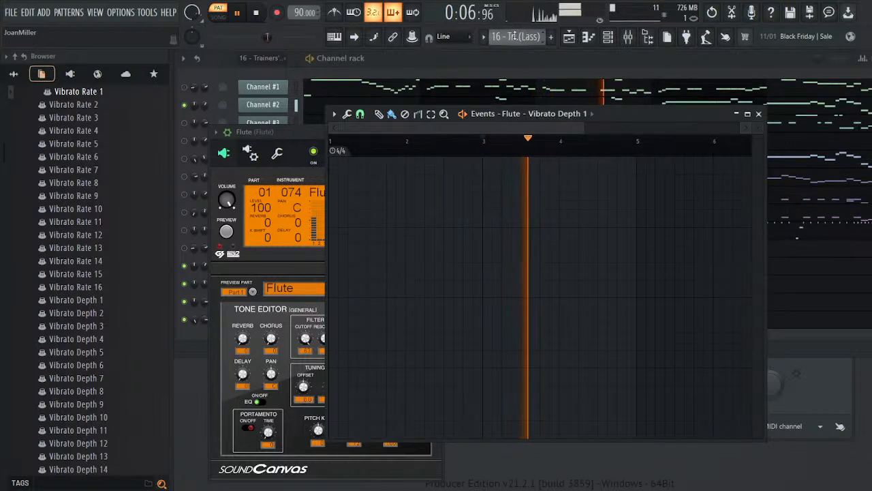
scroll(516, 37, up, 1)
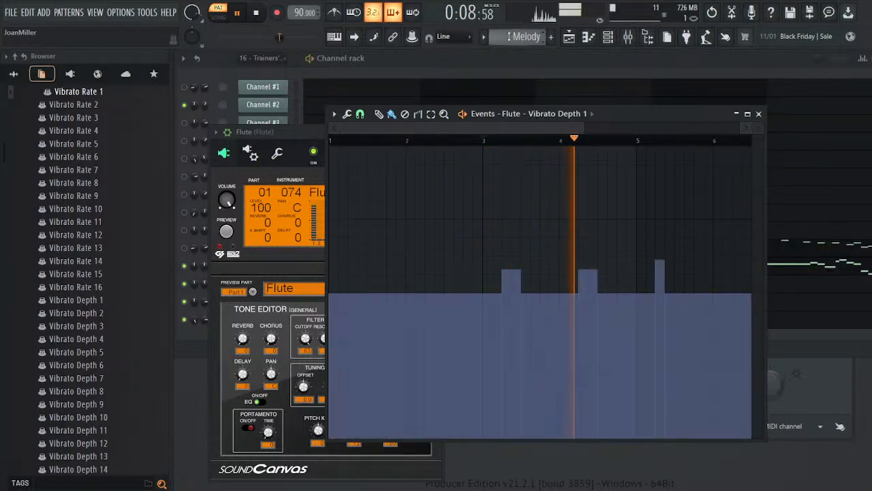
key(space)
click(758, 114)
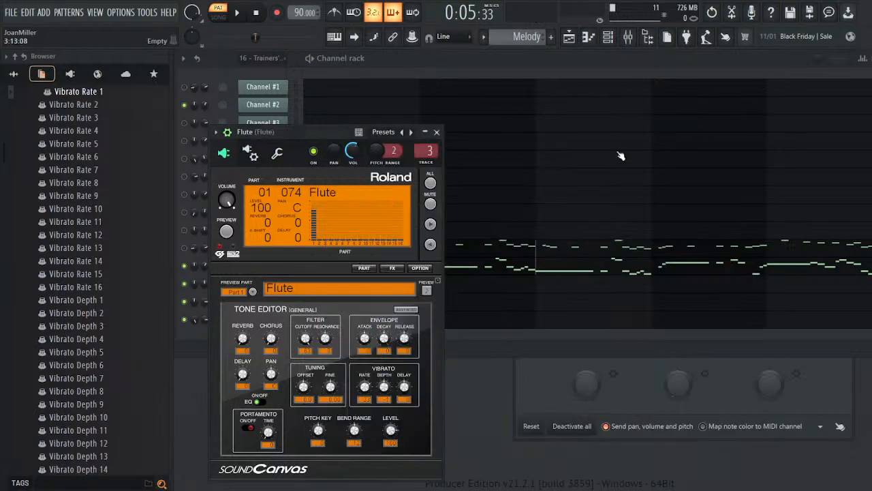
click(437, 132)
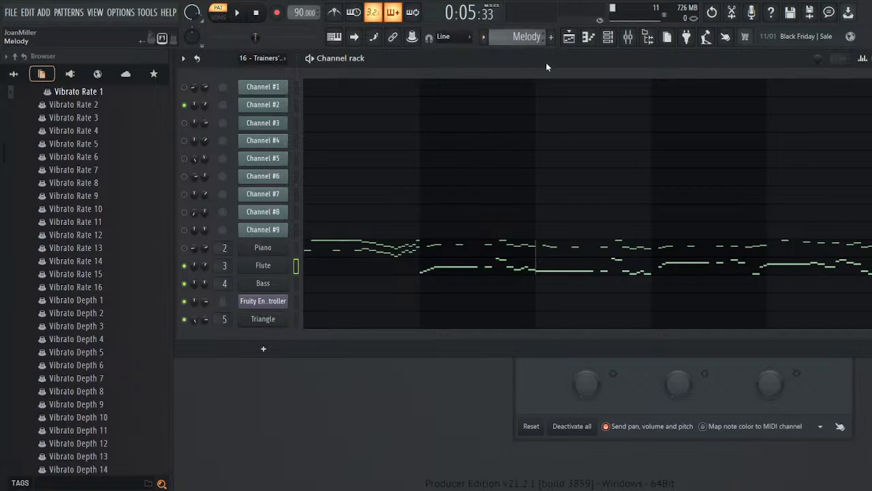
- Open Channel #5's Mod events in the original Lass pattern and undo the stray low ramp drawn across bars 1 and 2
click(560, 51)
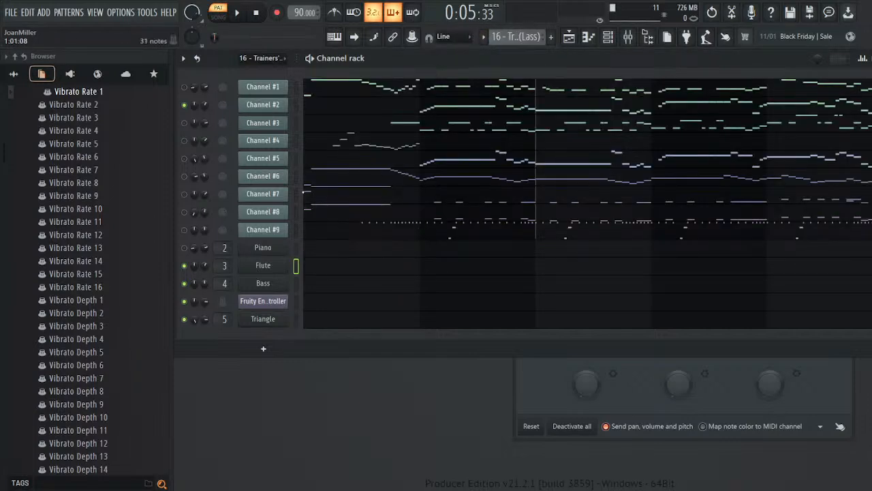
click(252, 158)
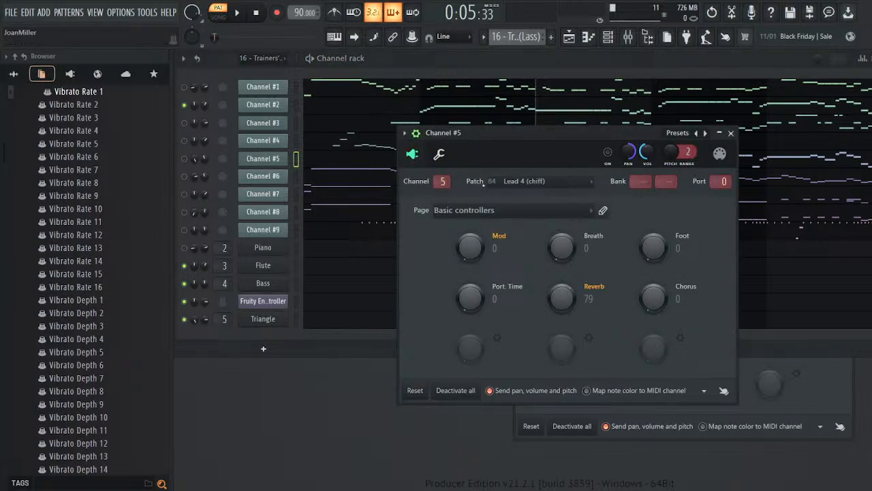
click(499, 282)
drag(443, 412, 358, 439)
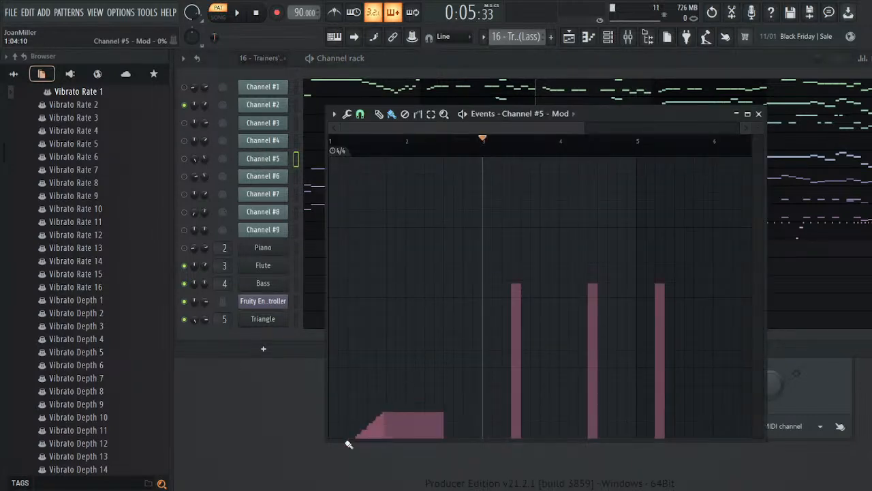
key(ctrl+z)
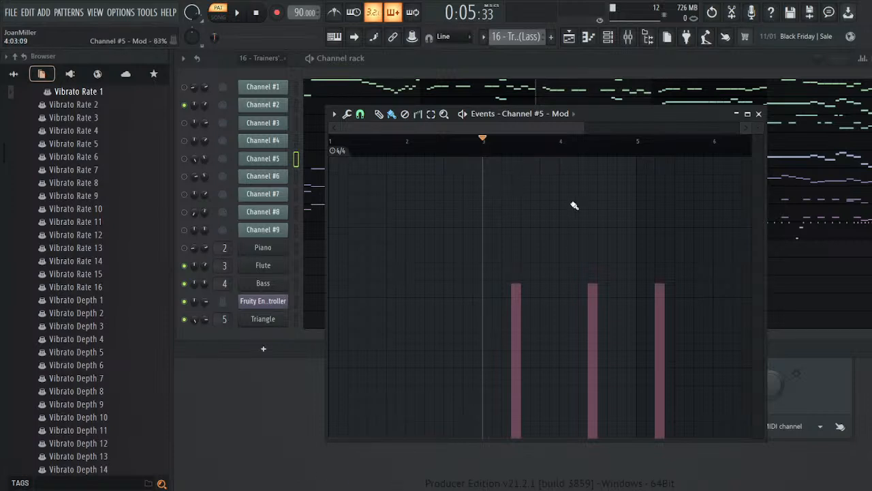
- Switch to the Synths pattern and open the pitch LFO of operator 1 in the Triangle instrument
click(525, 37)
click(540, 75)
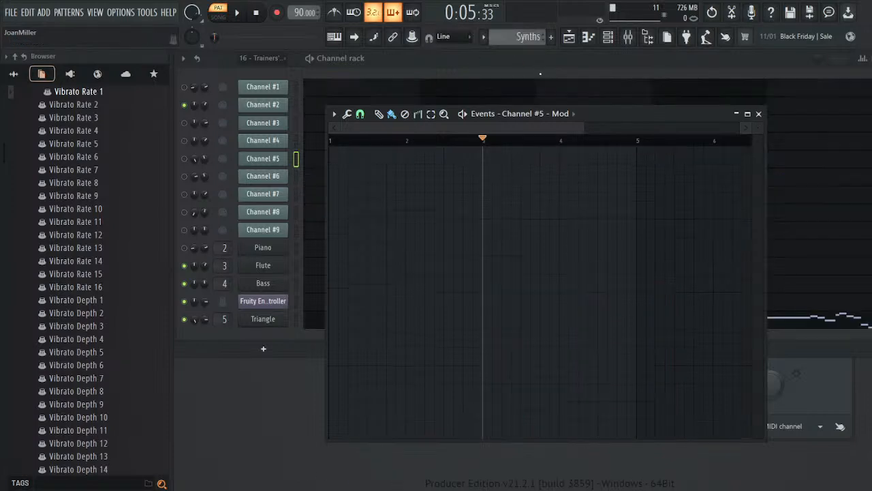
click(262, 318)
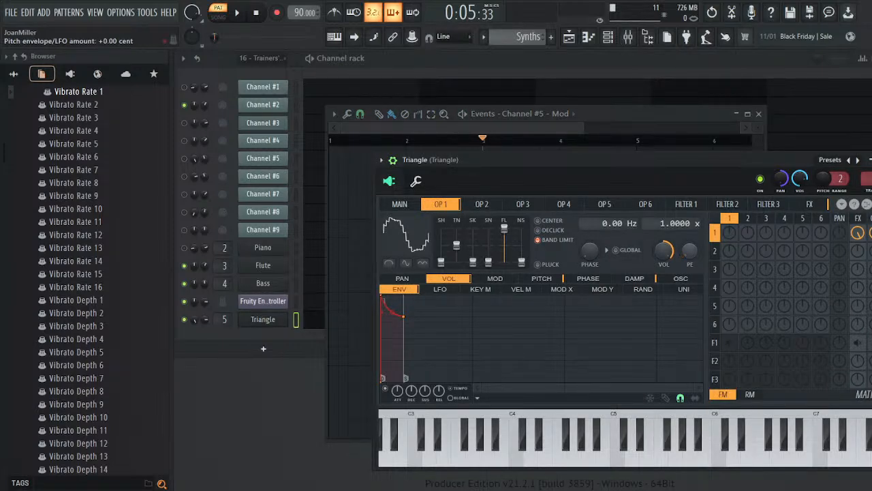
click(540, 279)
click(457, 290)
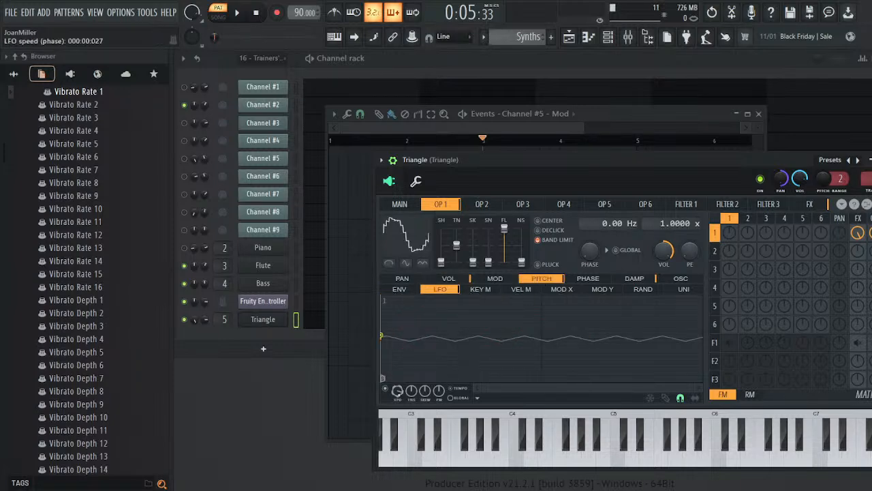
click(622, 462)
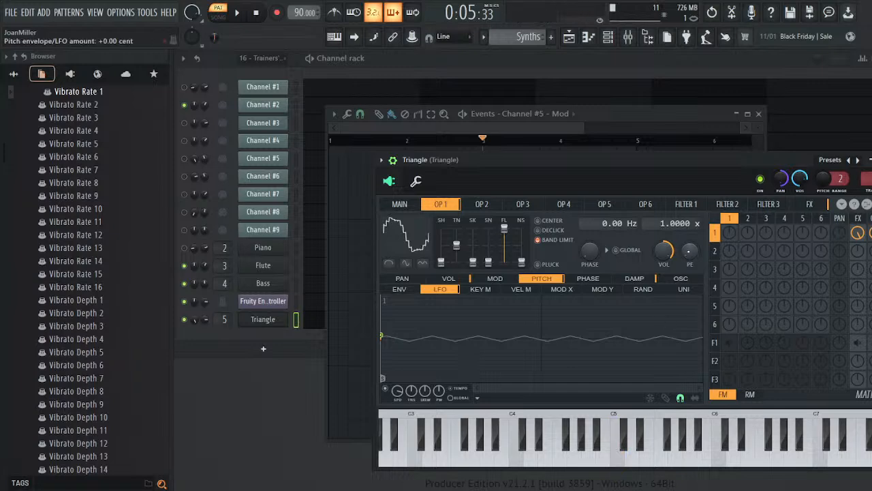
- Open the event automation for the Triangle's operator 1 pitch envelope/LFO amount and play the Synths pattern from bar 3
right_click(690, 253)
click(709, 280)
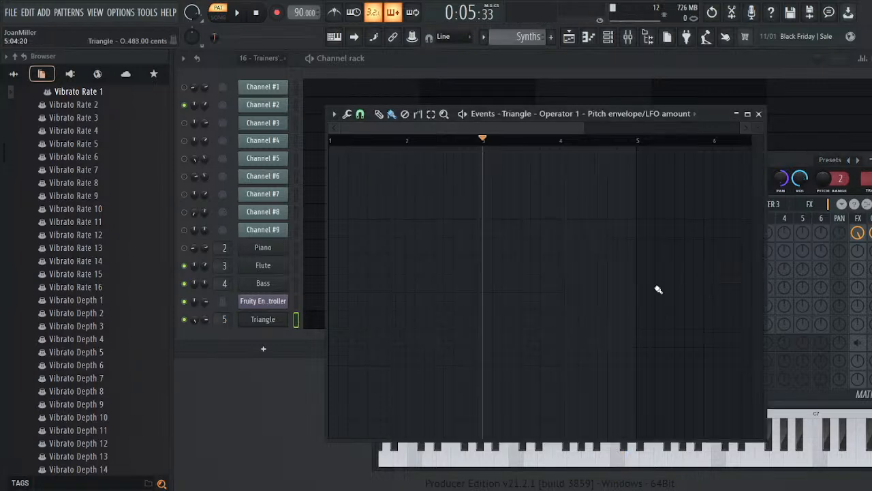
key(space)
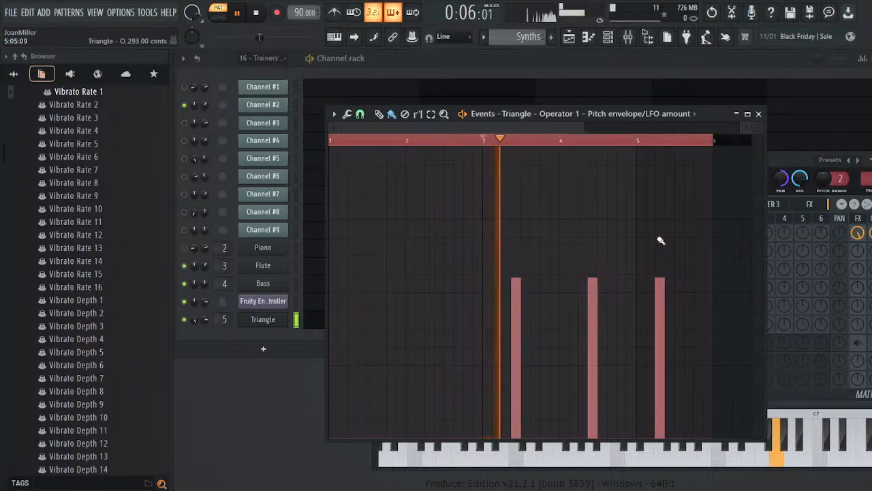
key(space)
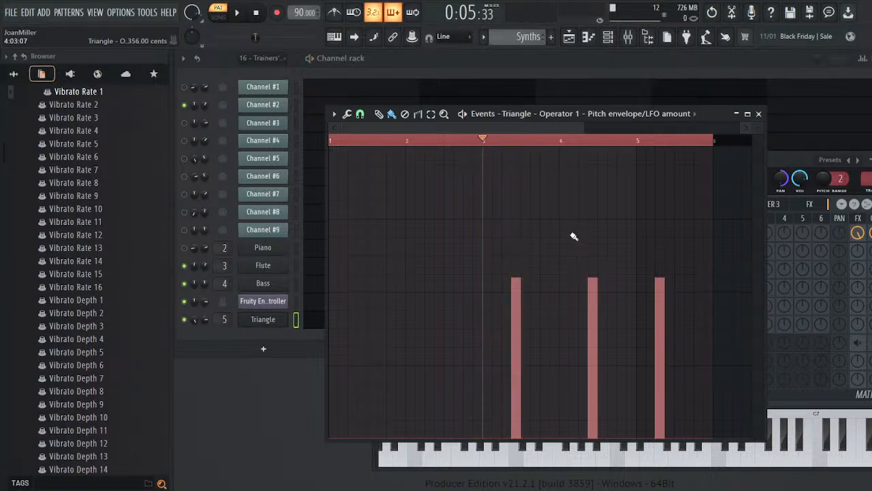
- Scale the three pitch LFO amount events down to a low level, fine-tuning them during playback
click(357, 129)
click(449, 295)
drag(476, 294, 475, 348)
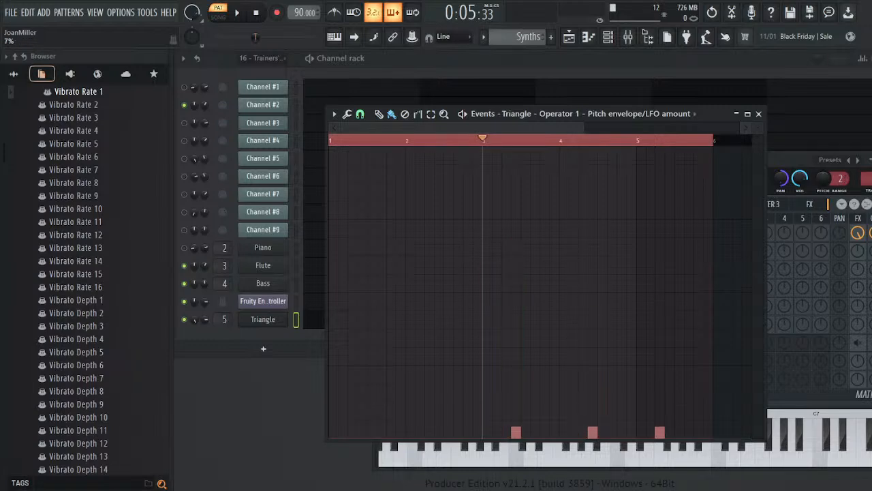
key(space)
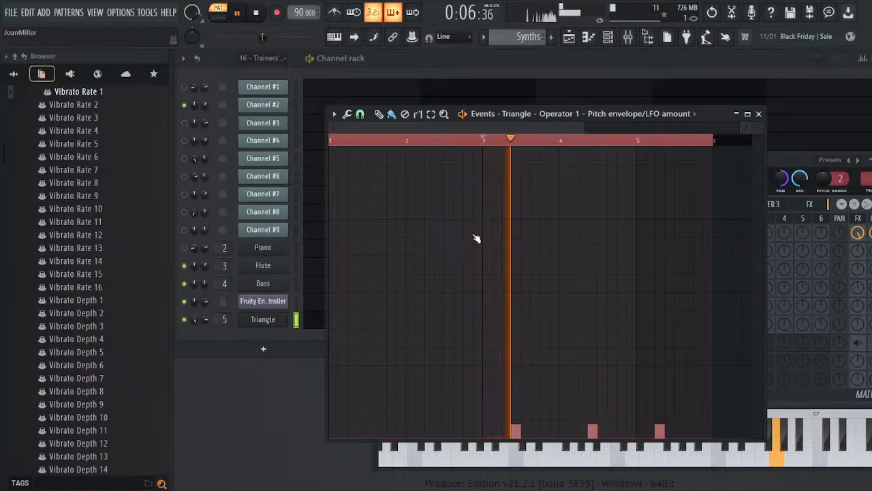
drag(475, 237, 475, 228)
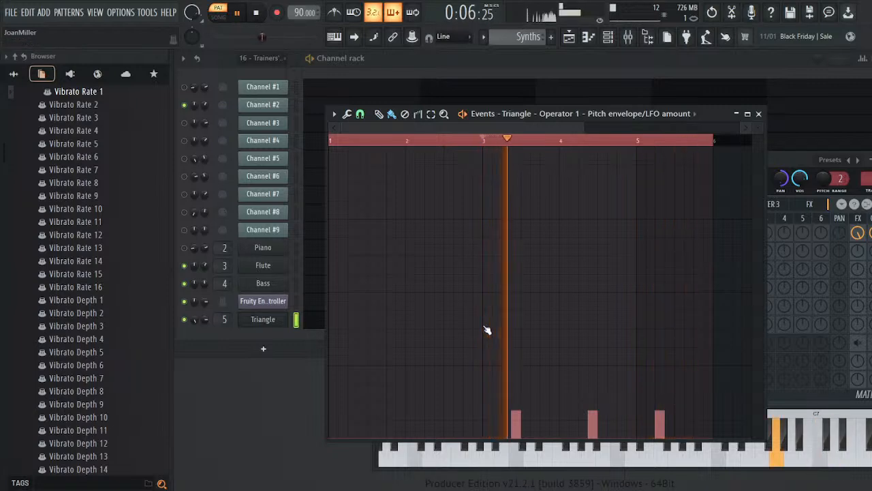
key(space)
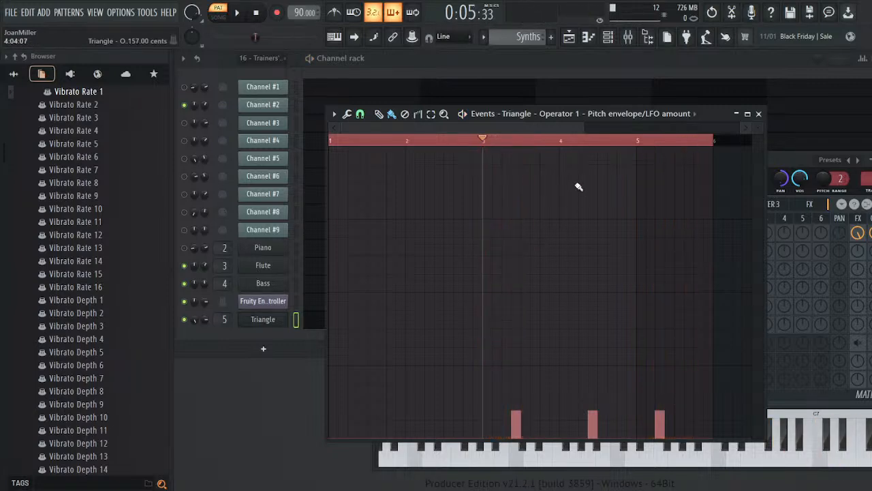
- Set the play position just after bar 4 and switch to the "16 - Trainers' Eyes Meet (Lass)" pattern
mouse_move(592, 147)
mouse_down()
mouse_move(602, 145)
mouse_move(579, 140)
mouse_up()
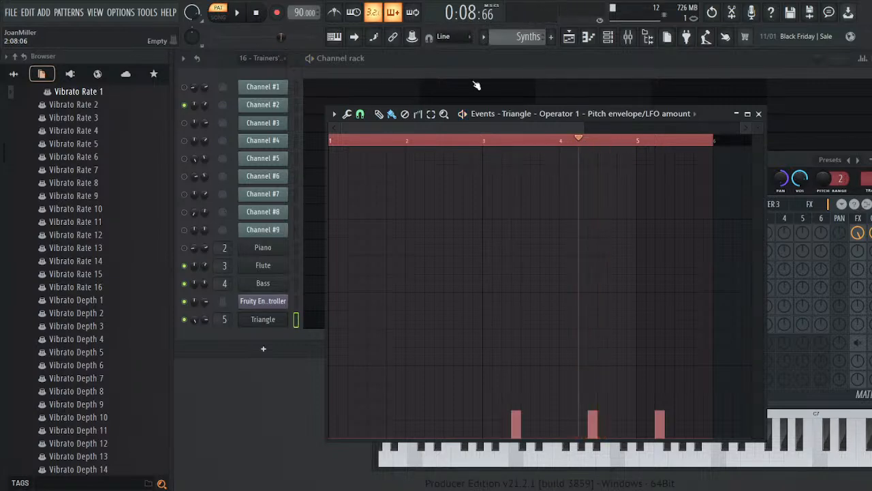
scroll(513, 37, down, 1)
scroll(513, 37, down, 1)
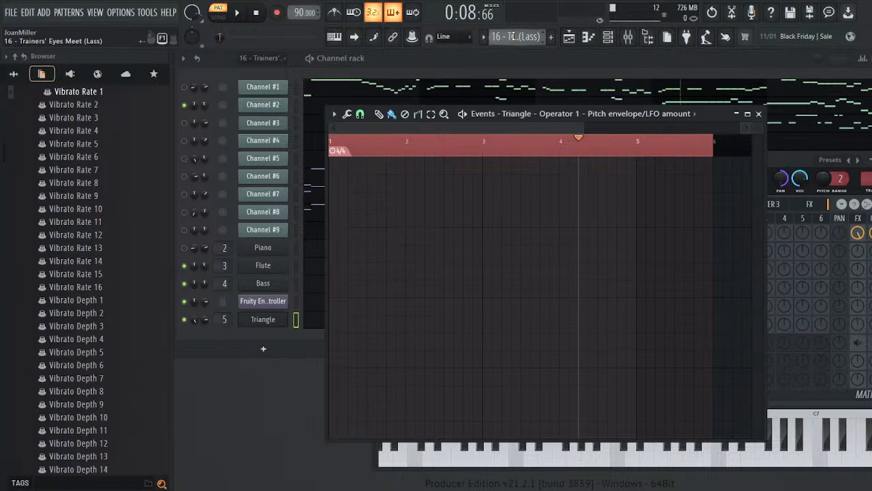
key(space)
key(space)
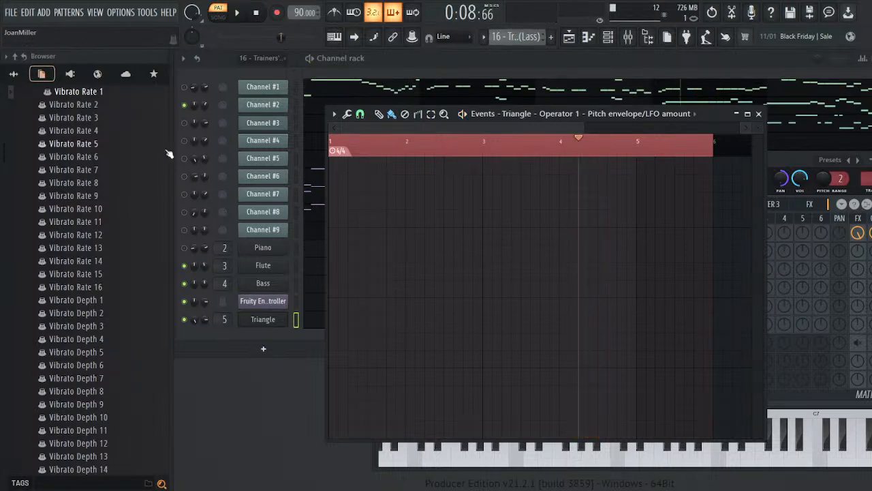
- Unmute Channel #5, mute Channel #2, and play the original pattern from just after bar 4
click(185, 168)
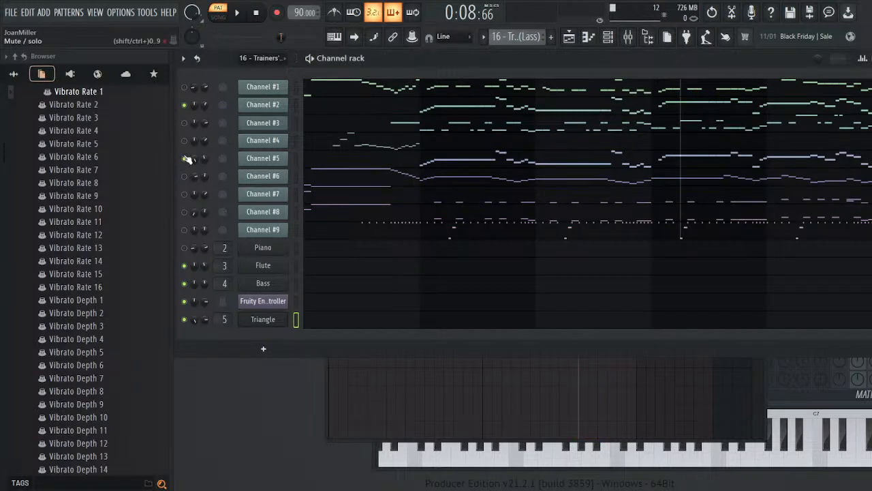
click(185, 105)
key(space)
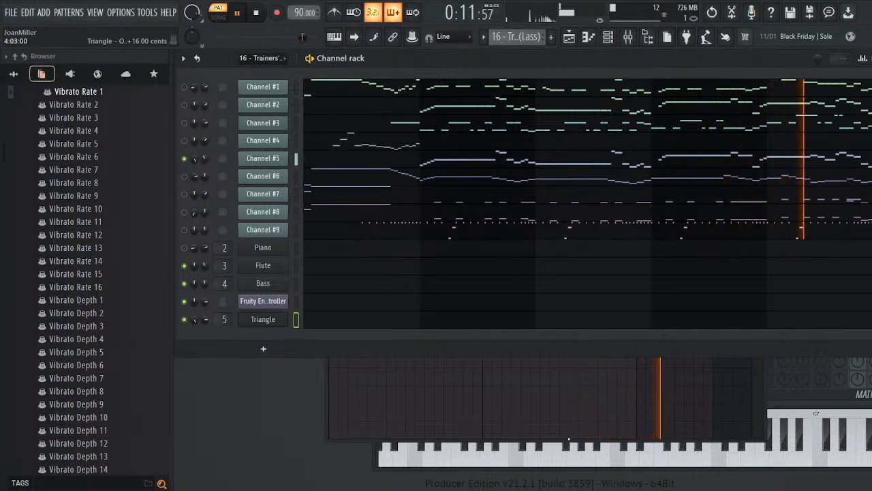
click(569, 439)
click(579, 141)
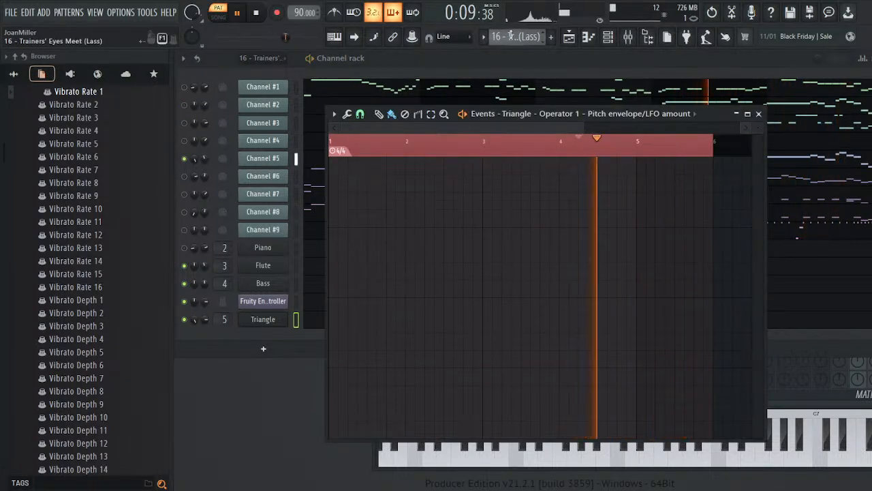
- Stop the original pattern, switch to the Synths pattern and play the Triangle's vibrato from the same position
key(space)
scroll(511, 36, down, 1)
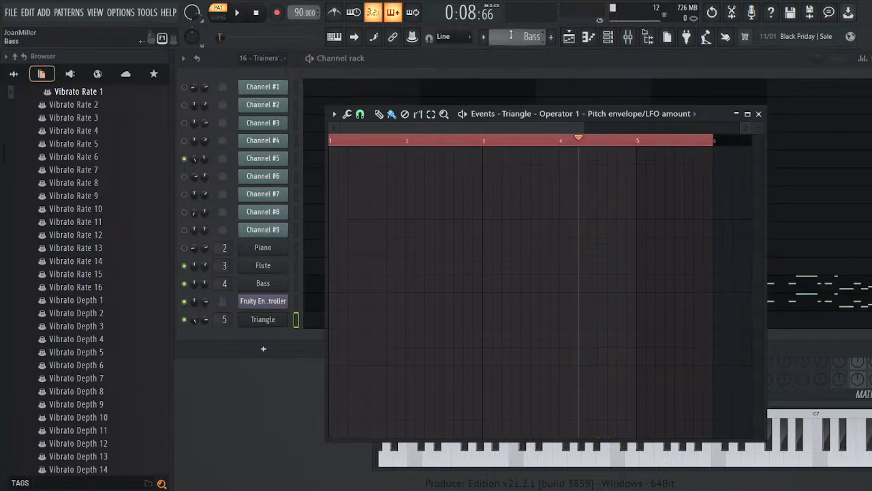
scroll(511, 36, down, 1)
key(space)
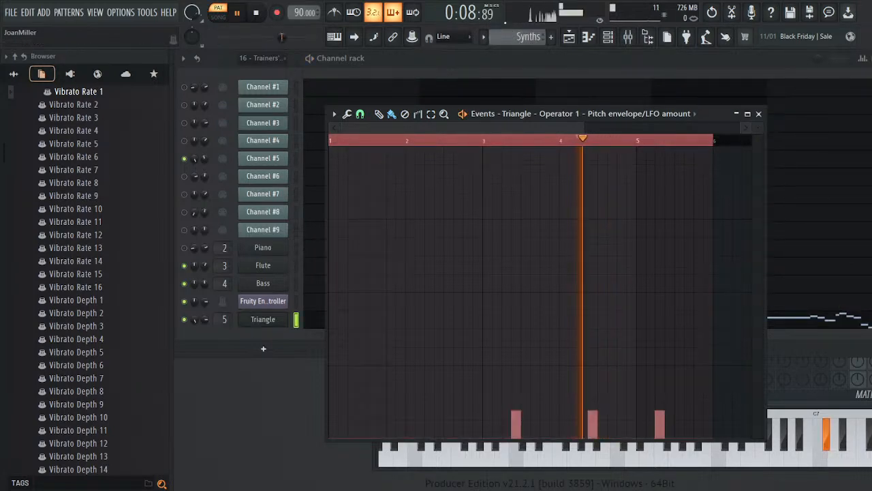
key(space)
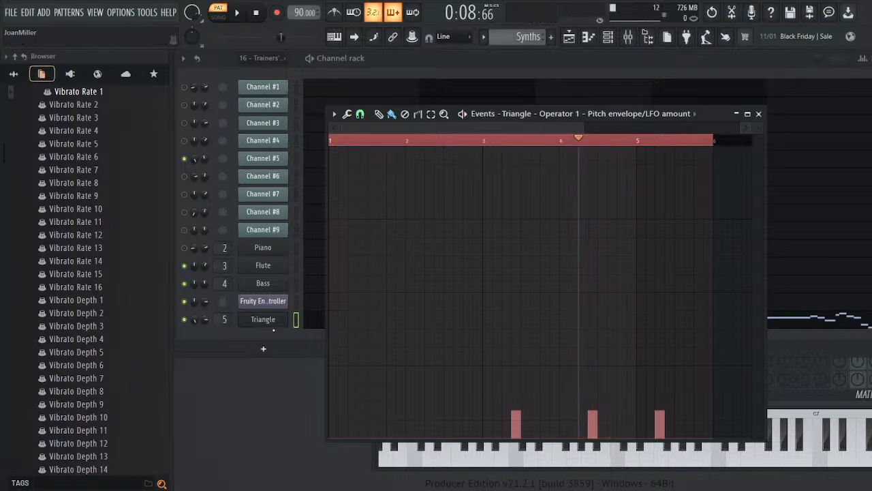
- Increase the Triangle's operator 1 pitch LFO speed slightly, listen to it, and close the instrument window
click(273, 320)
drag(398, 390, 398, 385)
key(space)
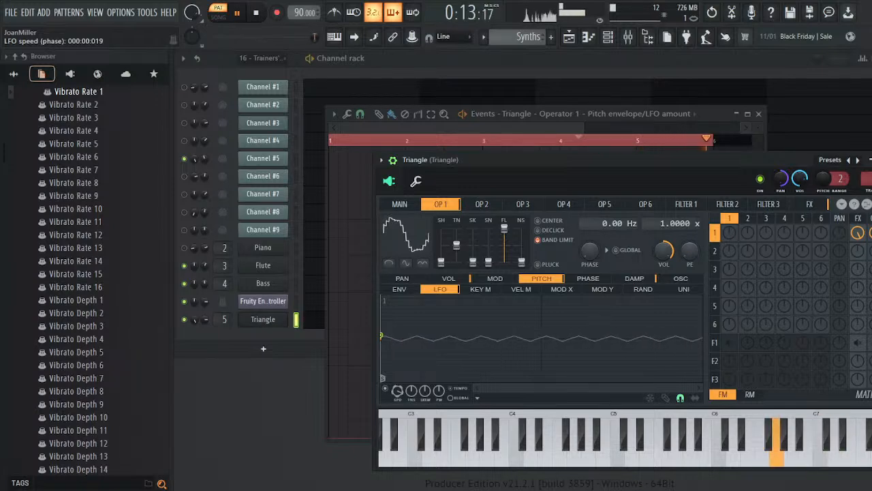
key(space)
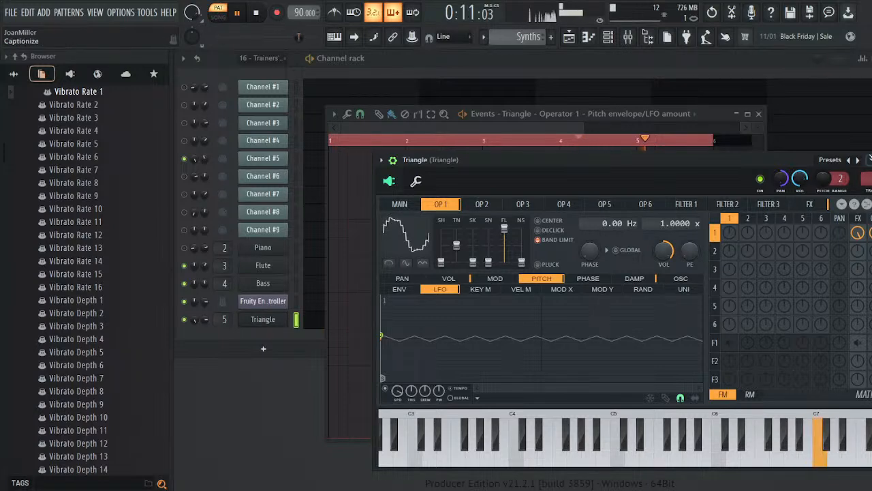
click(871, 159)
- Compare the vibrato by alternately playing the Synths pattern and the original "16 - Trainers' Eyes Meet (Lass)" pattern from just after bar 4
key(space)
key(space)
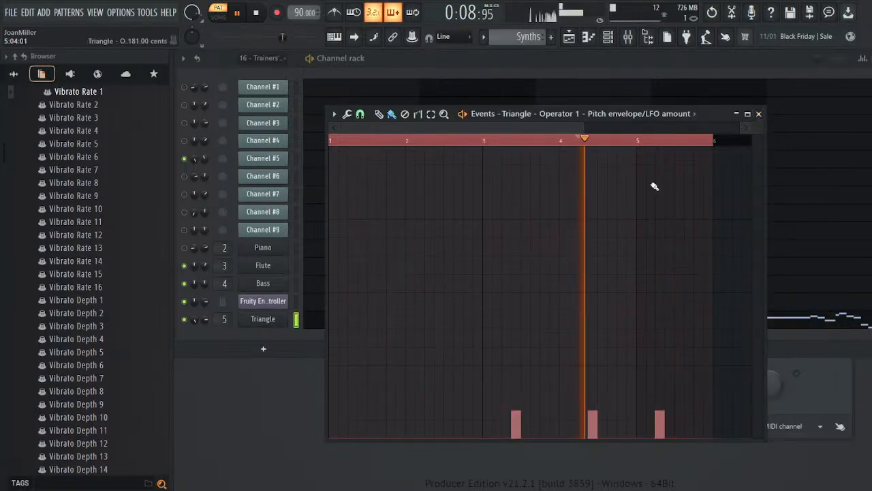
key(space)
scroll(507, 37, up, 2)
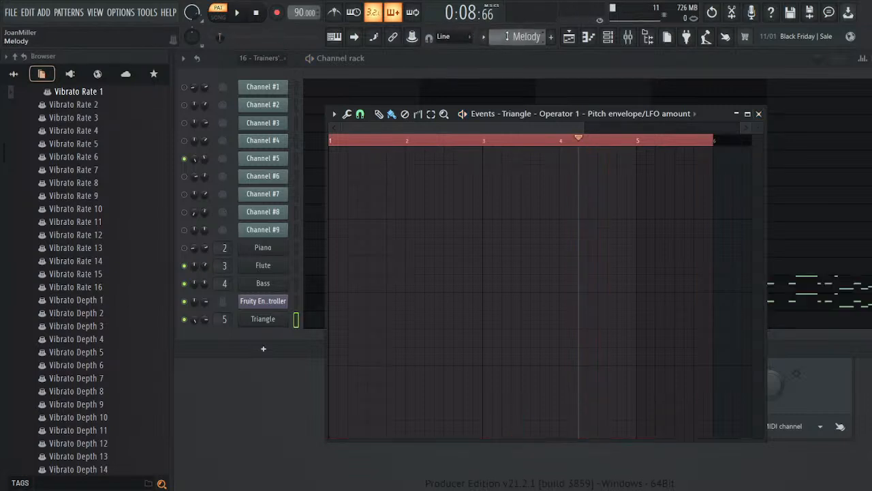
scroll(507, 37, up, 1)
key(space)
key(space)
scroll(507, 37, down, 2)
scroll(507, 37, down, 1)
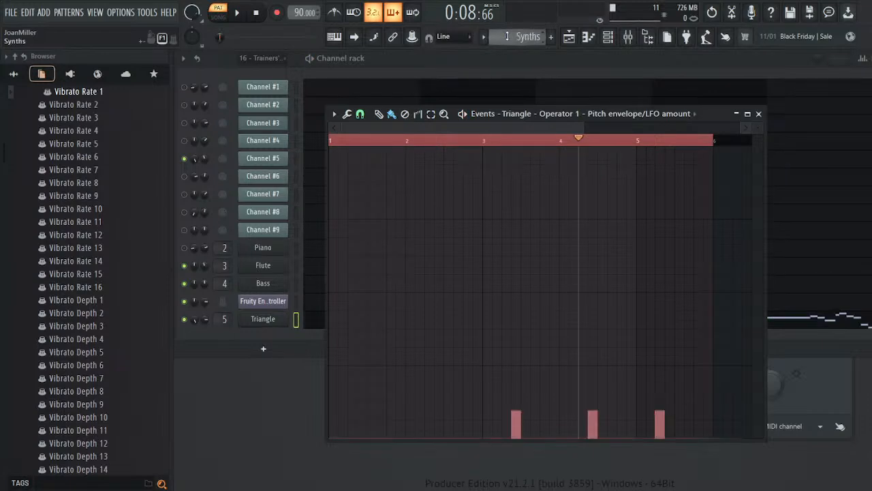
key(space)
key(space)
key(space)
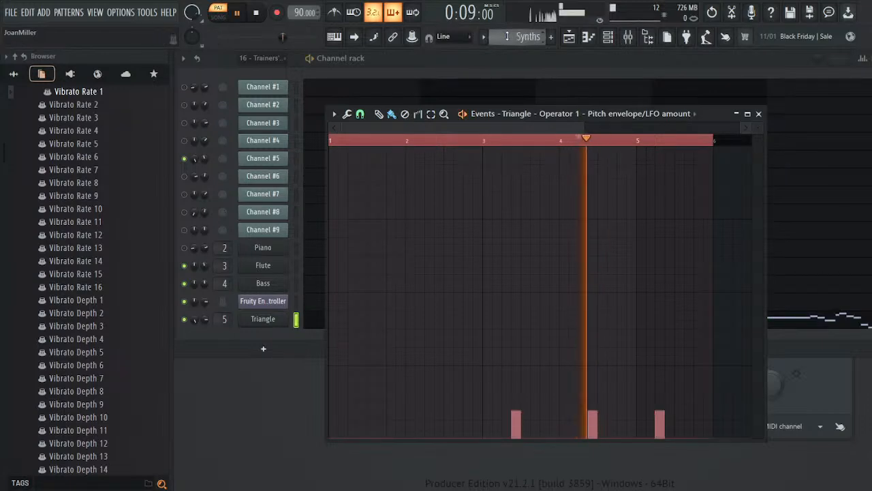
key(space)
scroll(507, 37, up, 3)
key(space)
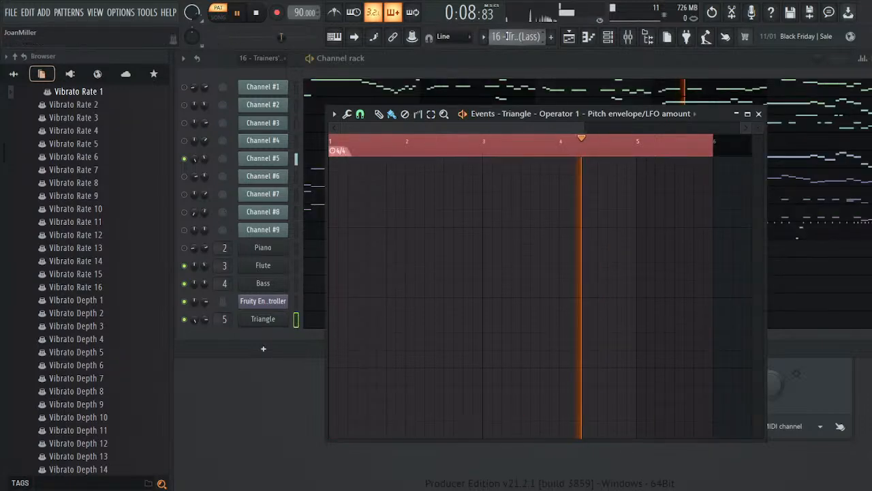
key(space)
scroll(507, 37, down, 1)
key(space)
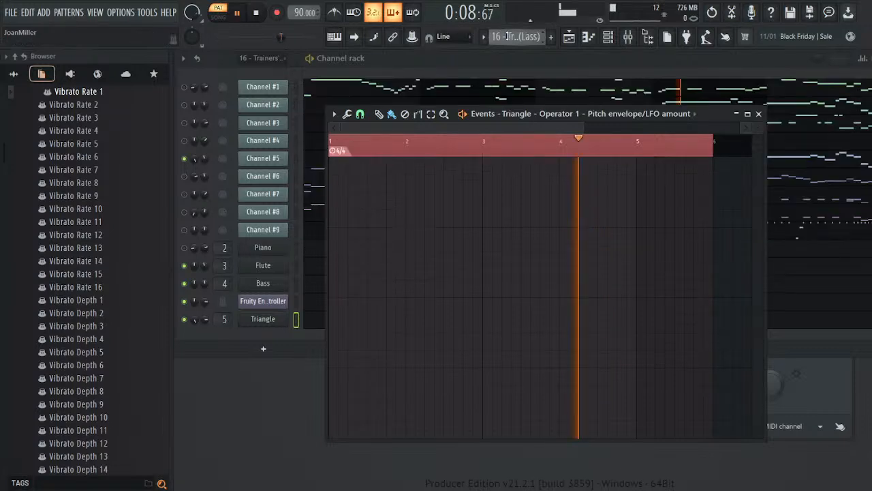
key(space)
scroll(507, 37, down, 1)
scroll(507, 37, down, 1)
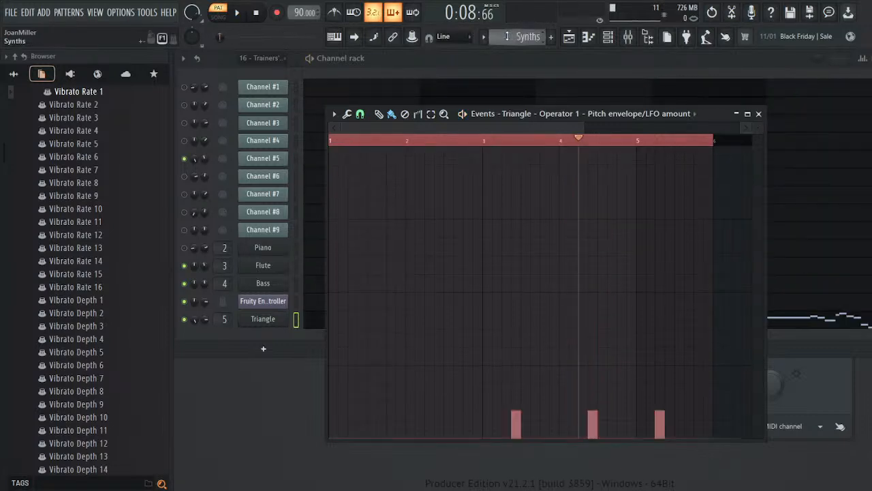
key(space)
key(space)
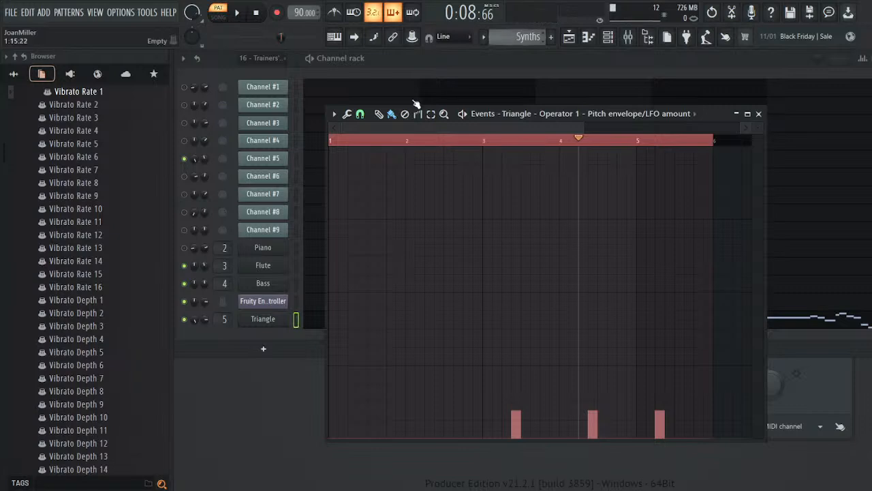
- Rescale the three pitch LFO amount events to a slightly lower level and replay the Synths pattern
click(355, 127)
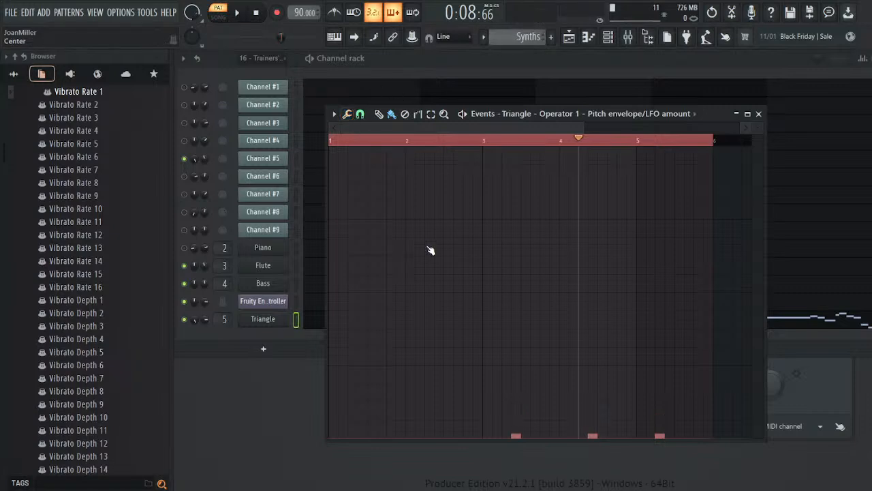
drag(435, 326, 453, 240)
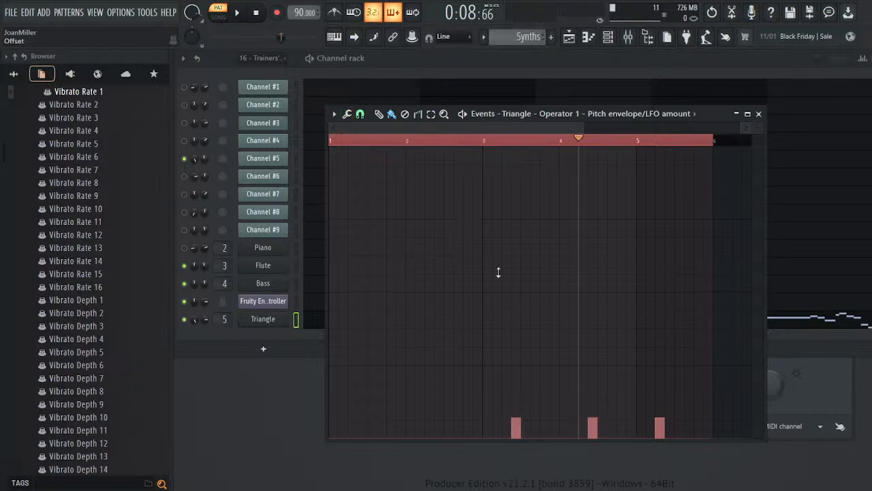
key(space)
key(space)
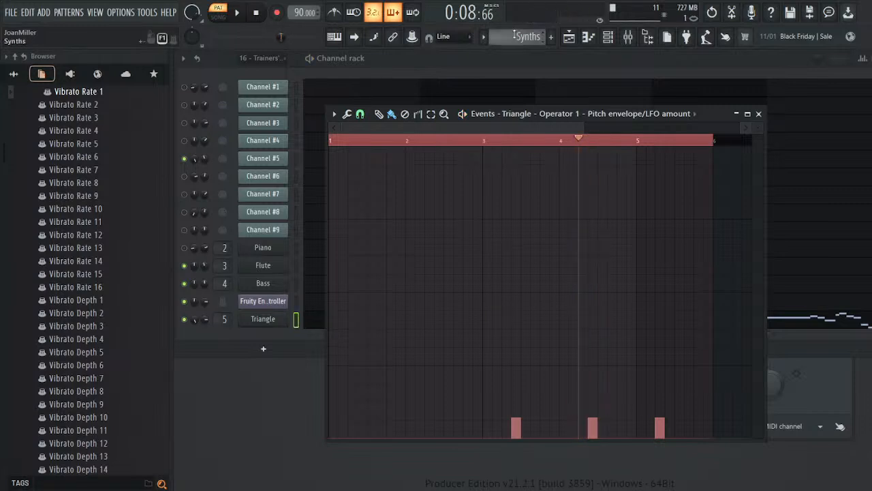
- Check the adjusted vibrato depth by playing Channel #5 in the original pattern and the Triangle in the Synths pattern
scroll(516, 37, up, 1)
key(space)
scroll(517, 37, up, 1)
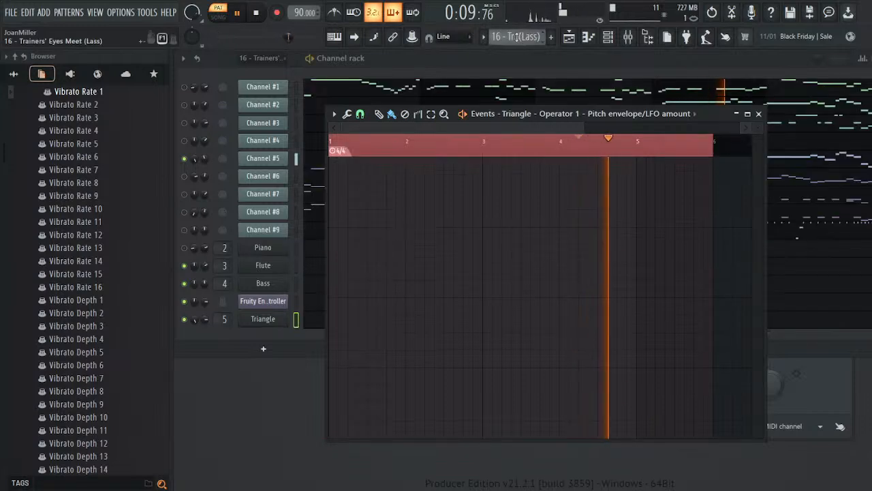
key(space)
scroll(516, 37, down, 1)
scroll(516, 37, down, 1)
key(space)
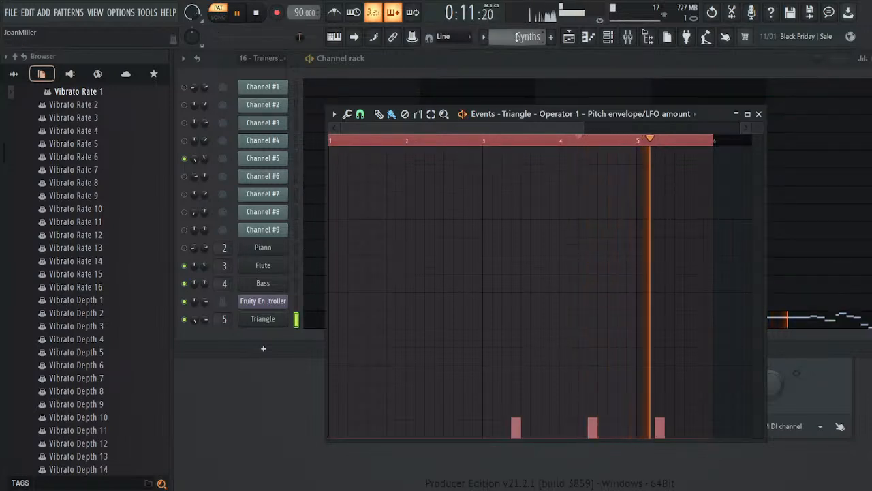
key(space)
- Close the pitch LFO amount events and open Channel #5's channel volume events in the "16 - Trainers' Eyes Meet (Lass)" pattern
click(758, 113)
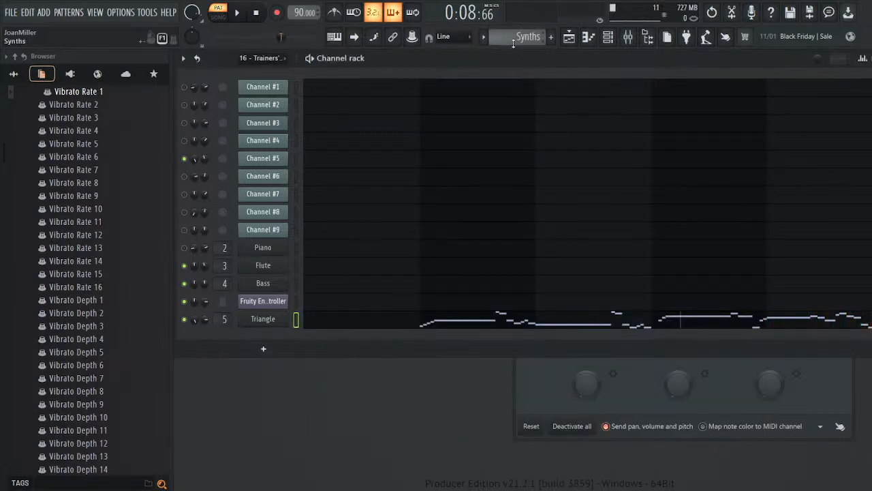
scroll(513, 41, down, 1)
scroll(514, 41, down, 2)
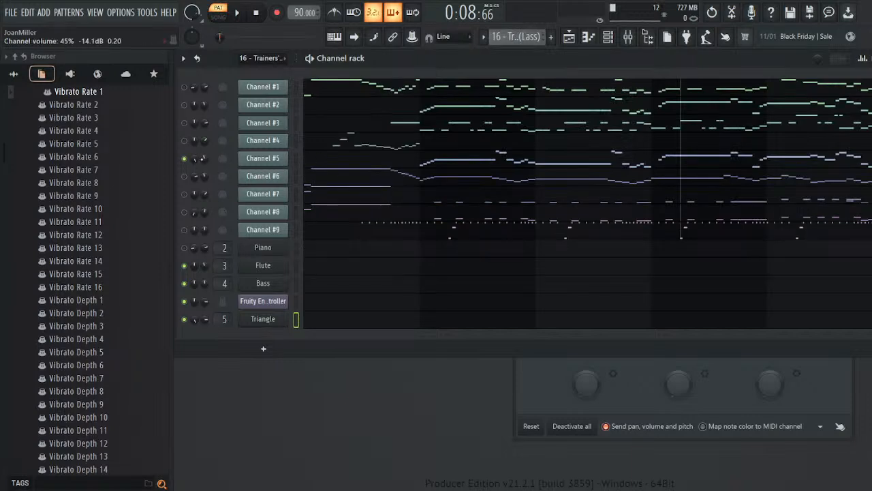
click(229, 183)
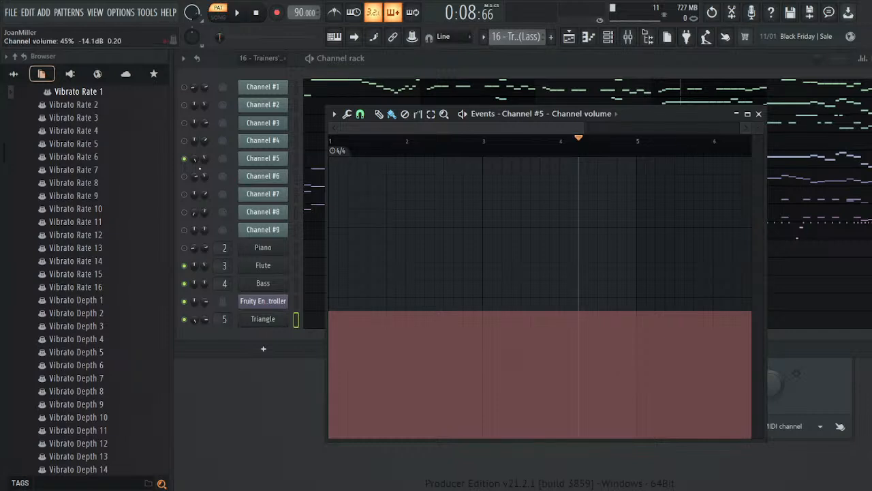
right_click(201, 161)
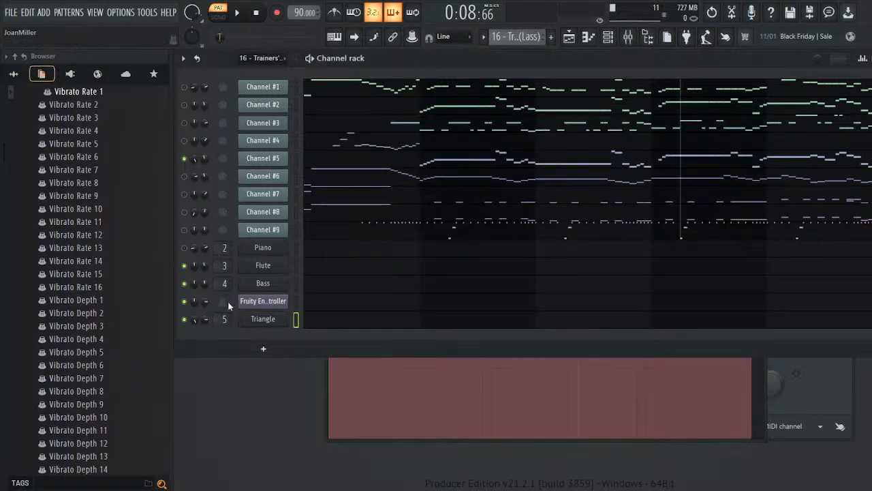
- Compare the original "16 - Trainers' Eyes Meet (Lass)" pattern with the Synths pattern by ear, viewing the Triangle mixer track
key(space)
click(628, 36)
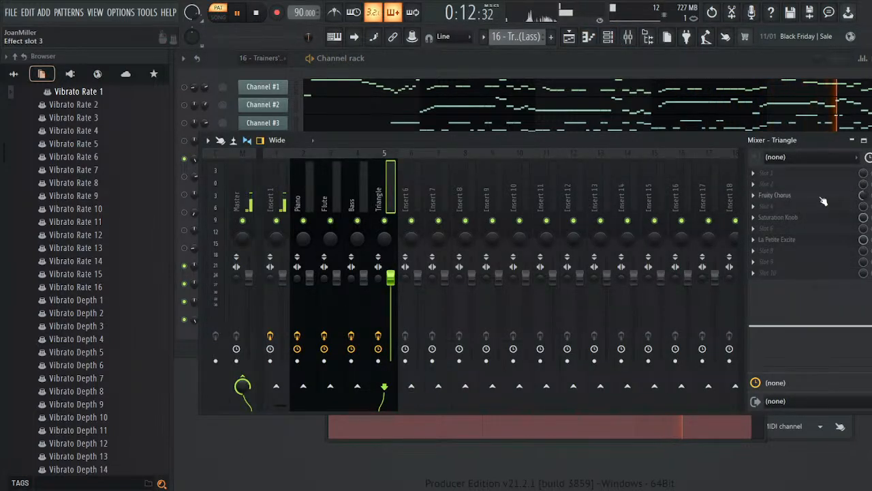
click(871, 141)
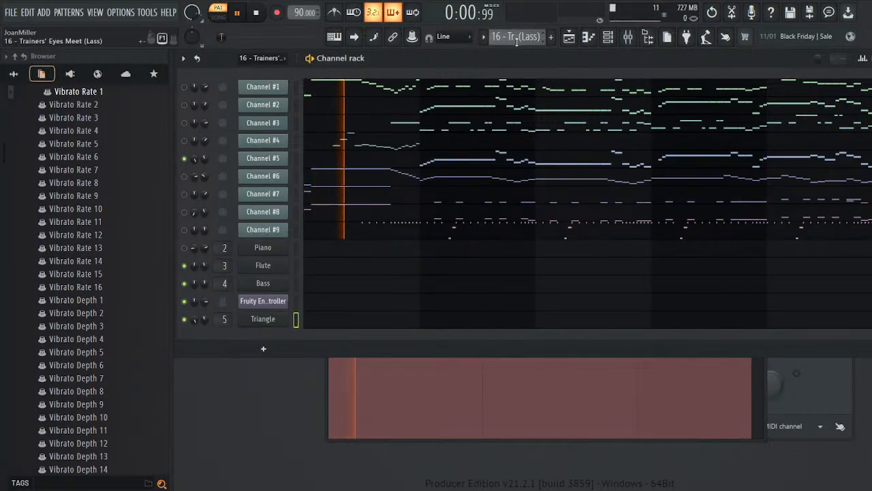
scroll(514, 37, up, 4)
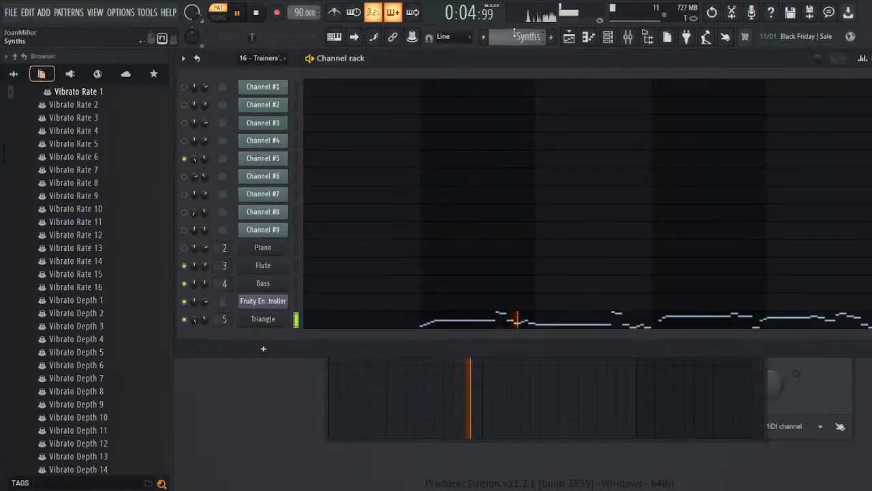
- Delete the short quiet echo notes following the main notes in bars 2 to 4 of the Triangle part and play it back
click(500, 321)
key(space)
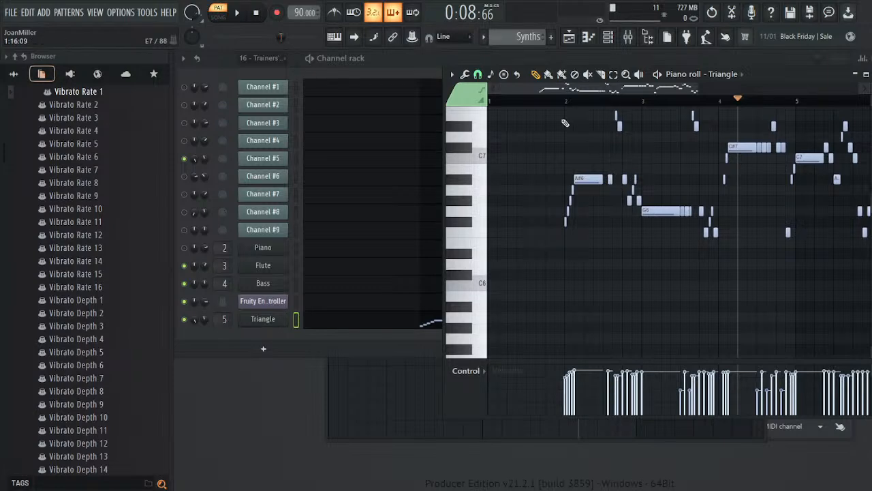
drag(500, 87, 575, 89)
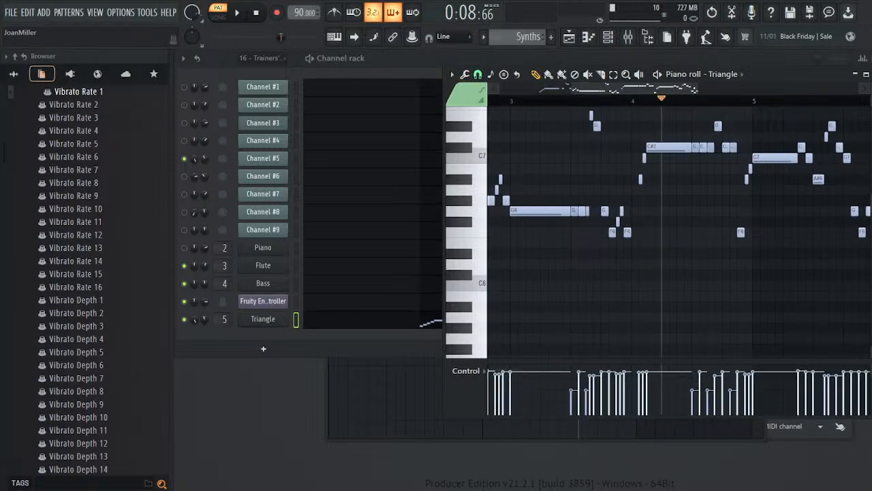
drag(696, 89, 627, 91)
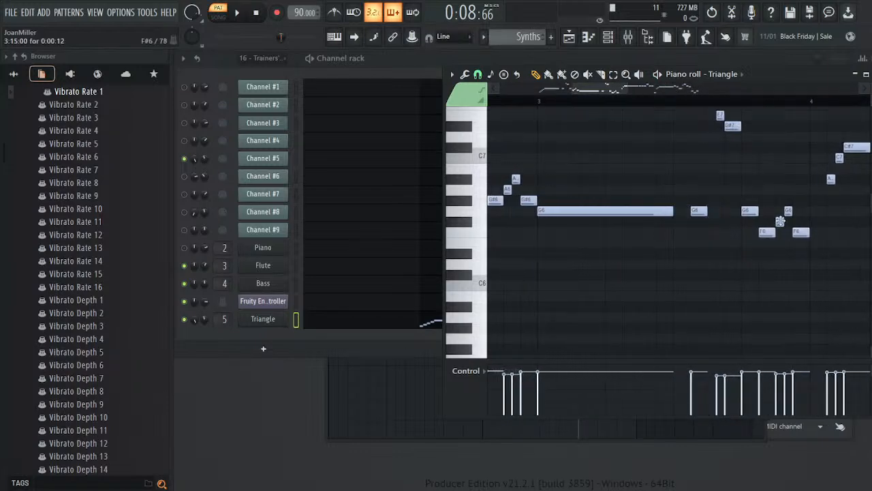
drag(577, 89, 633, 90)
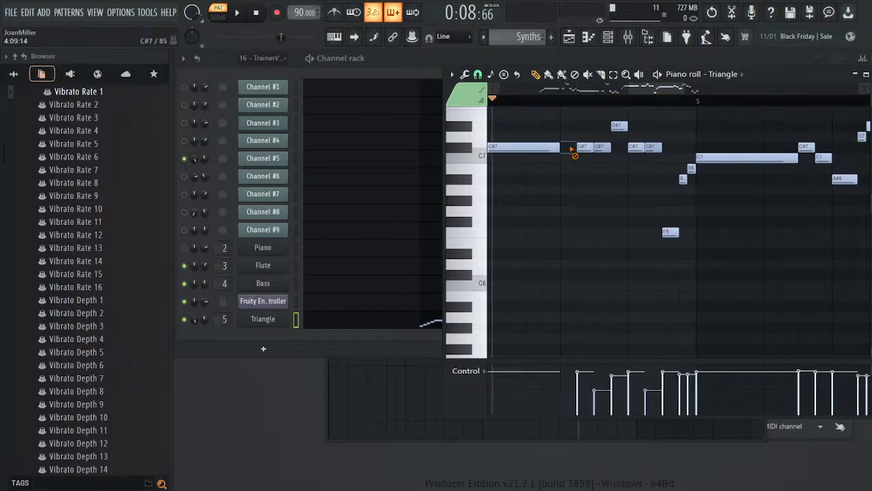
right_click(601, 148)
right_click(654, 149)
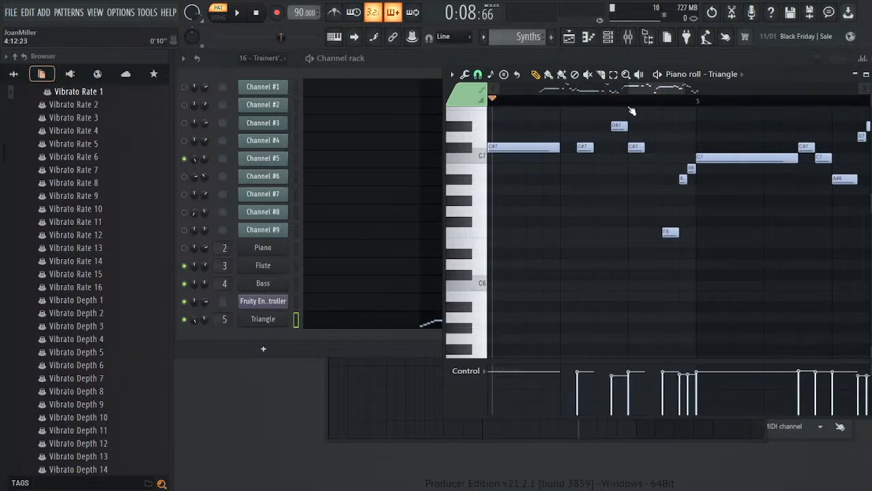
key(space)
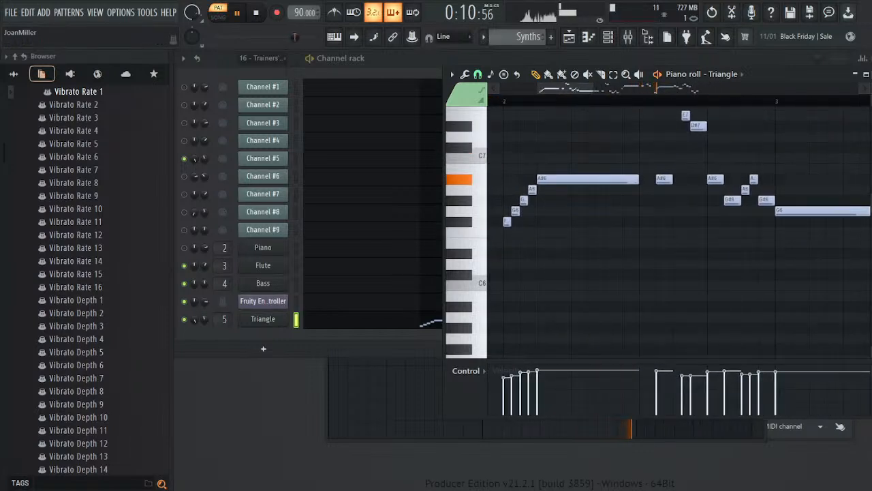
key(Escape)
- Lower the delay time, delay volume and feedback level in the Triangle synth's FX settings while the pattern plays
click(281, 319)
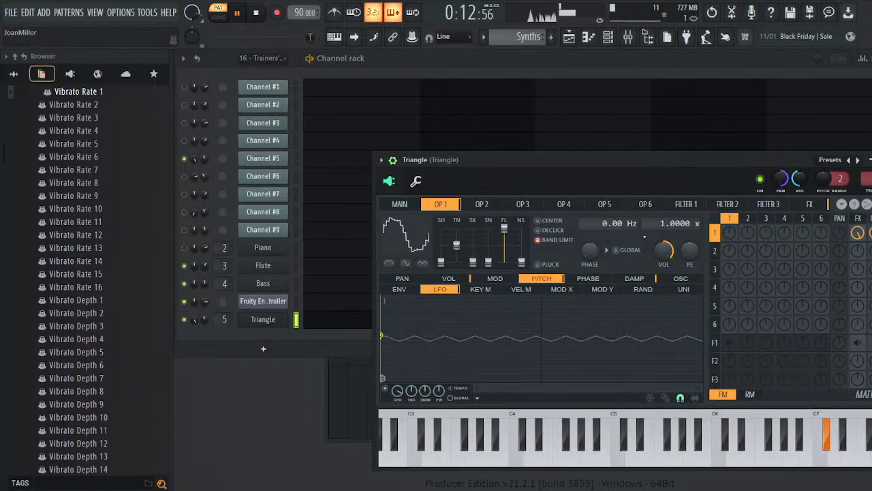
click(811, 206)
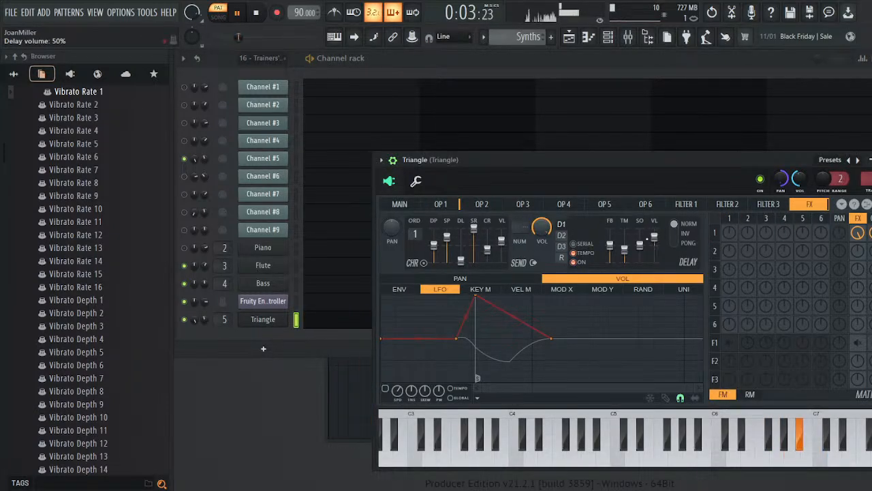
drag(625, 249, 625, 259)
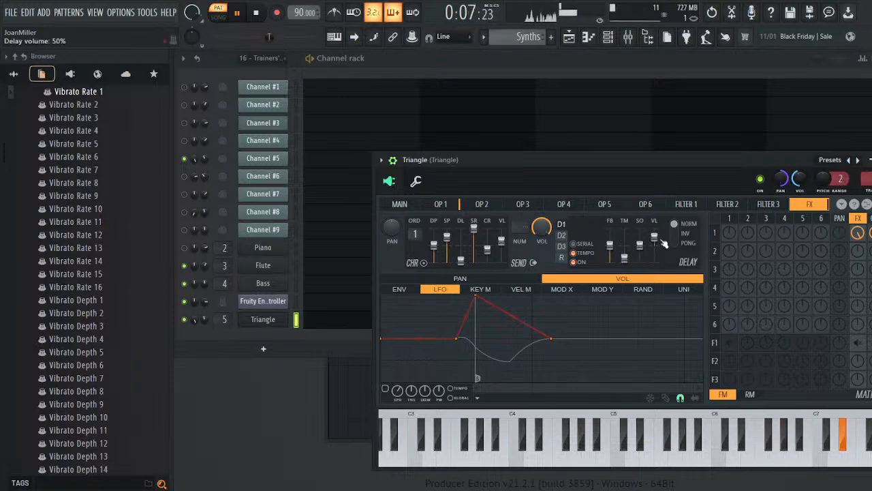
drag(654, 237, 654, 244)
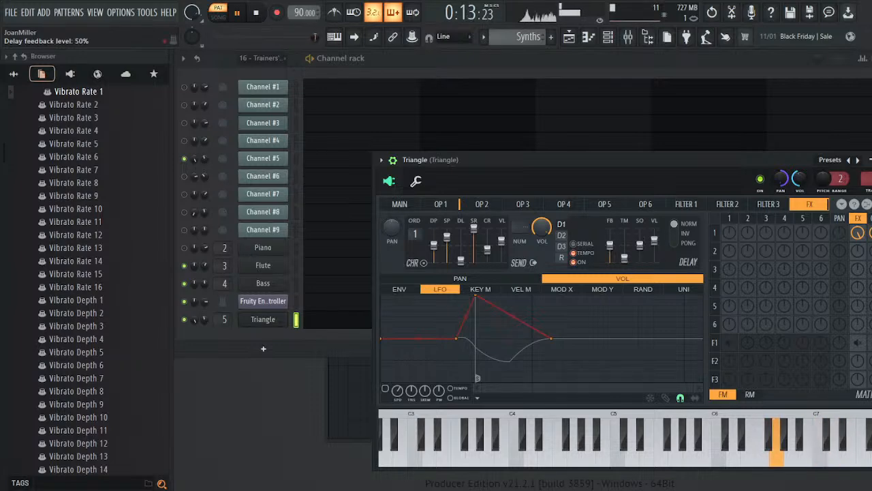
drag(610, 245, 610, 252)
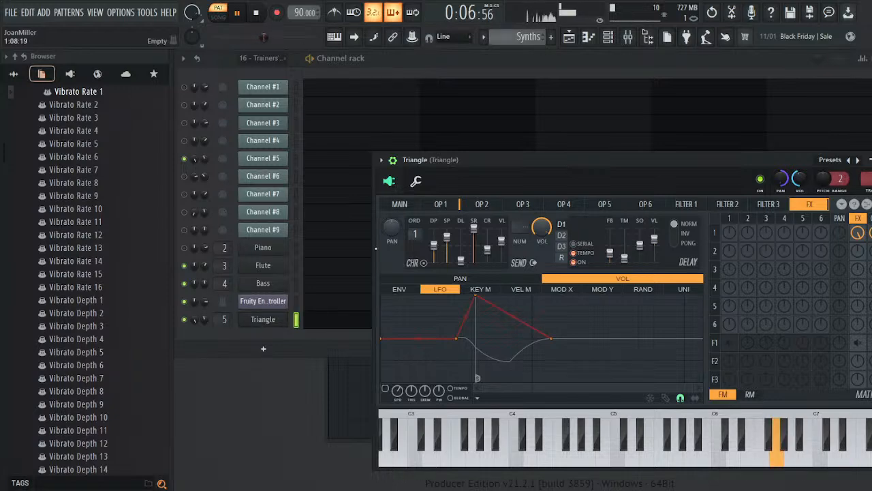
click(871, 159)
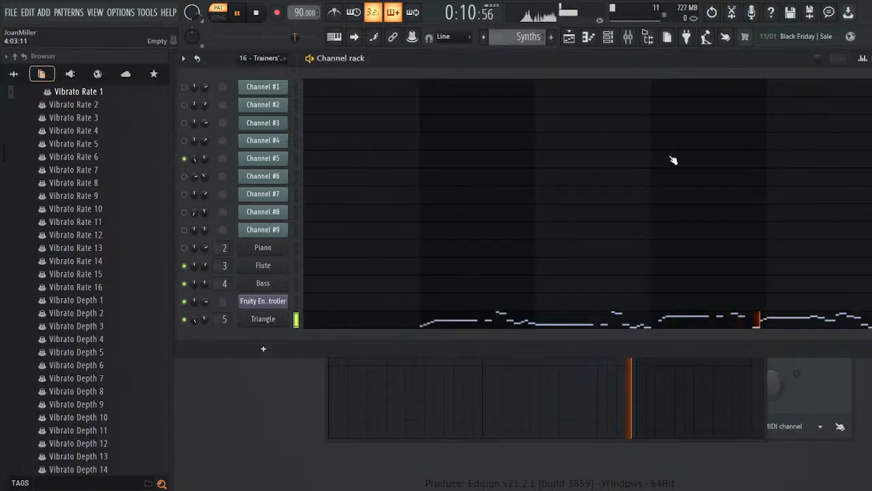
- Listen to Channel #6 soloed among the MIDI channels in the "16 - Trainers' Eyes Meet (Lass)" pattern
click(257, 12)
click(259, 17)
scroll(537, 36, up, 2)
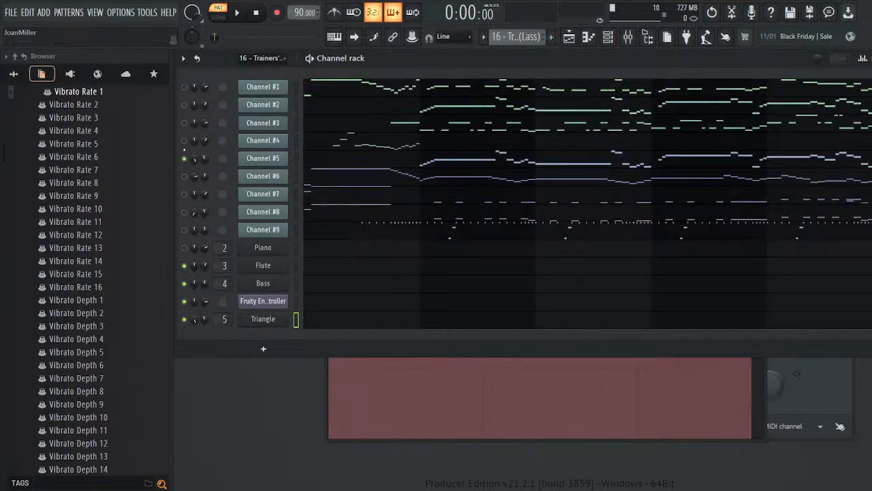
key(space)
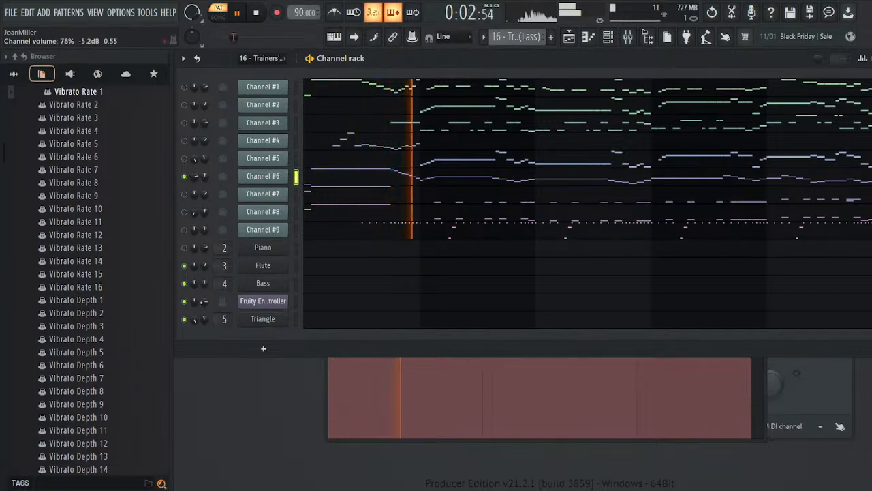
- Clone the Bass channel and copy Channel #6's notes into the clone in the Melody pattern
key(space)
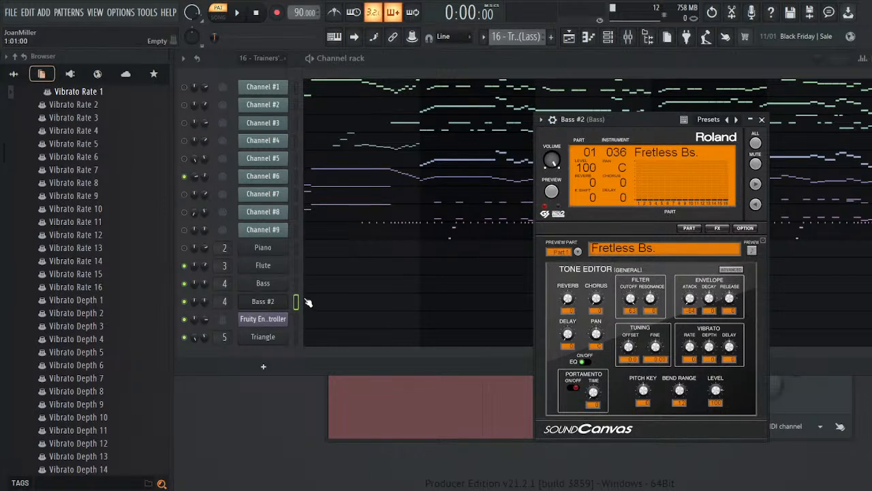
key(KP_Add)
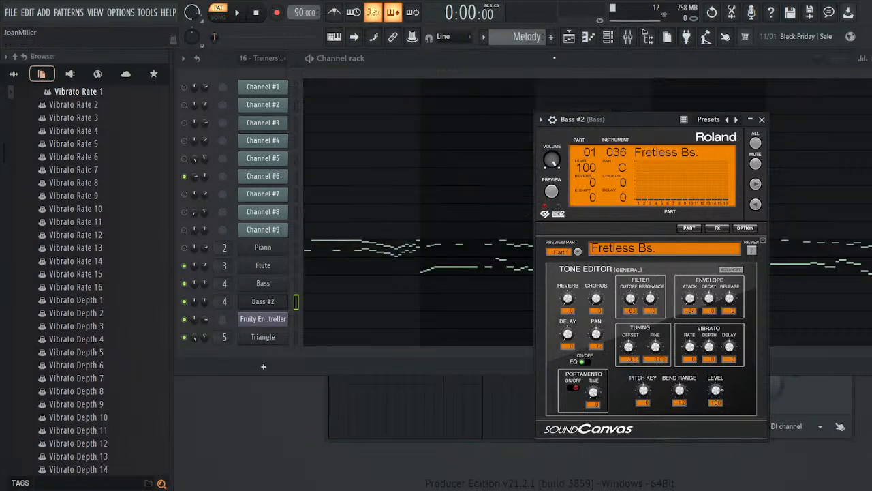
click(343, 311)
click(347, 303)
click(346, 303)
click(346, 303)
click(762, 119)
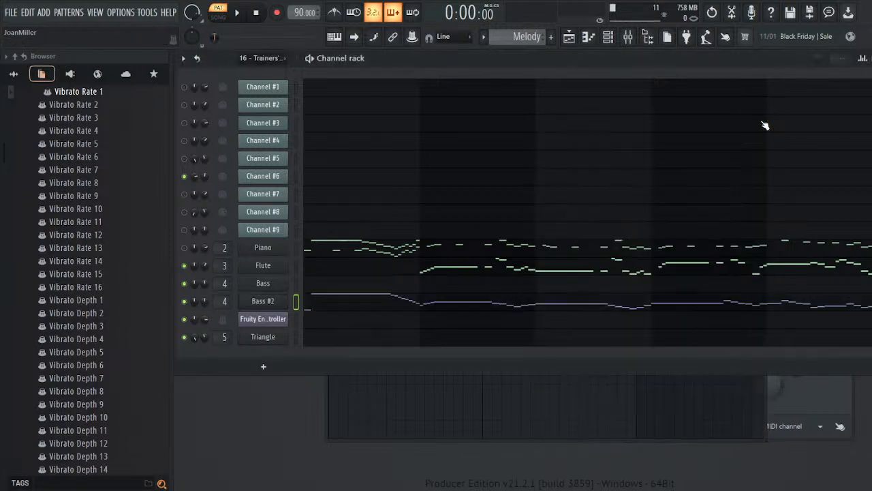
- Recolour the Bass #2 notes green and turn Bass #2 into a channel named Strings using instrument 049 Strings
click(329, 309)
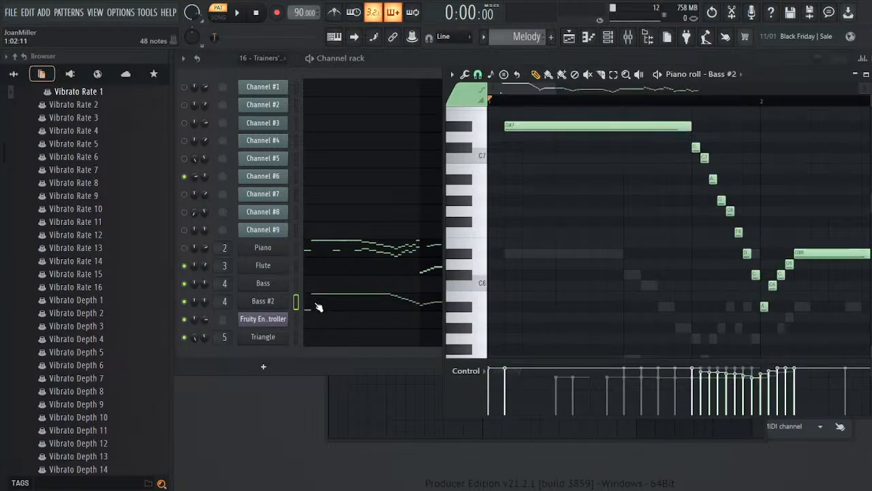
click(271, 301)
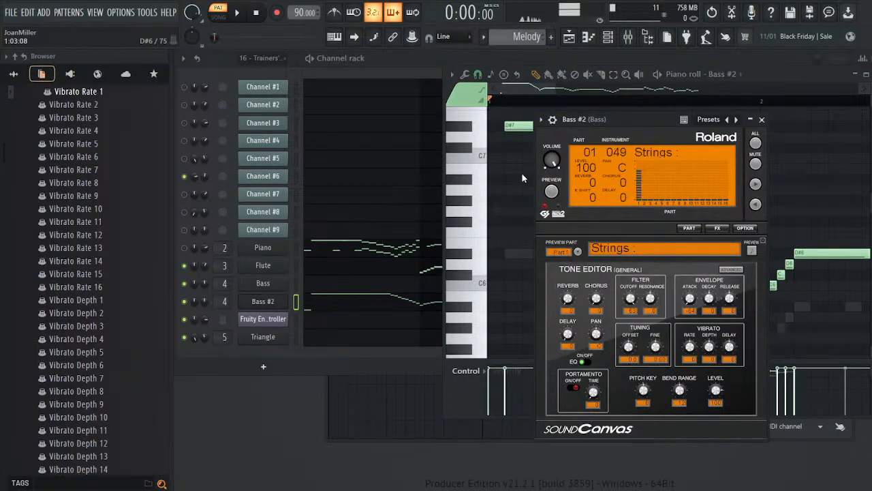
click(275, 304)
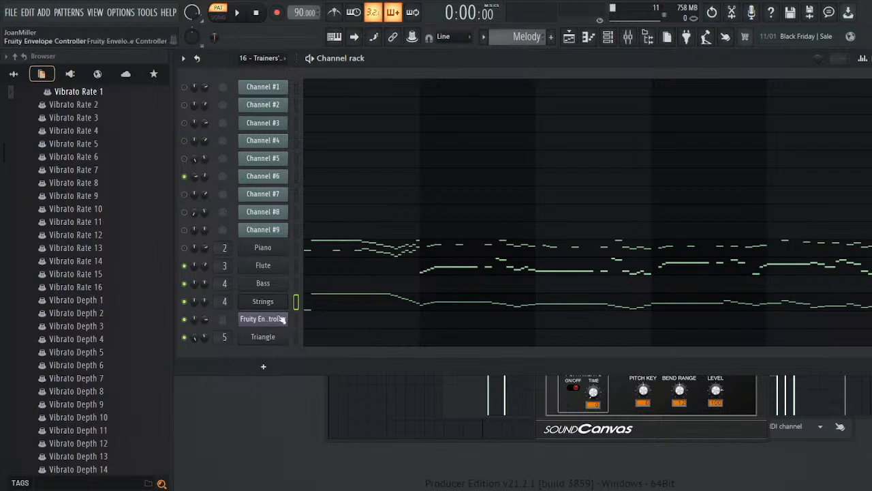
- Route the Strings channel to its own mixer track 6 with Fruity Chorus, Saturation Knob and La Petite Excite
click(280, 283)
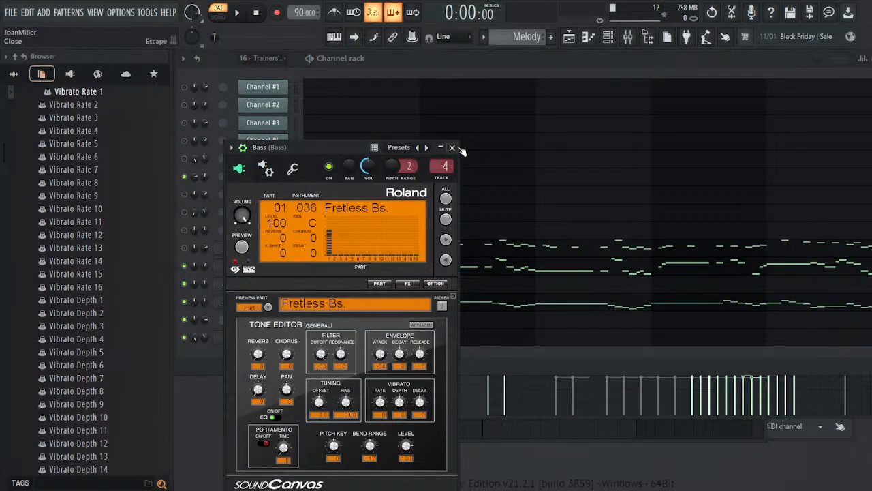
click(451, 147)
click(272, 303)
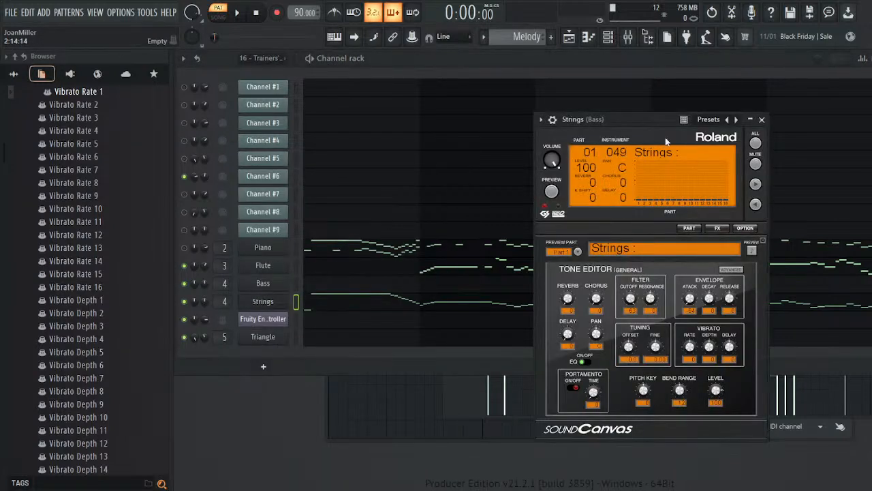
click(553, 120)
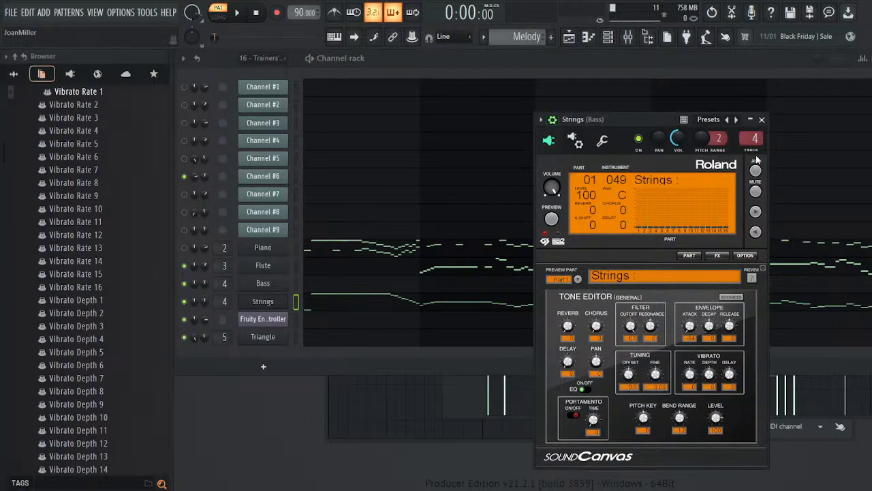
key(ctrl+l)
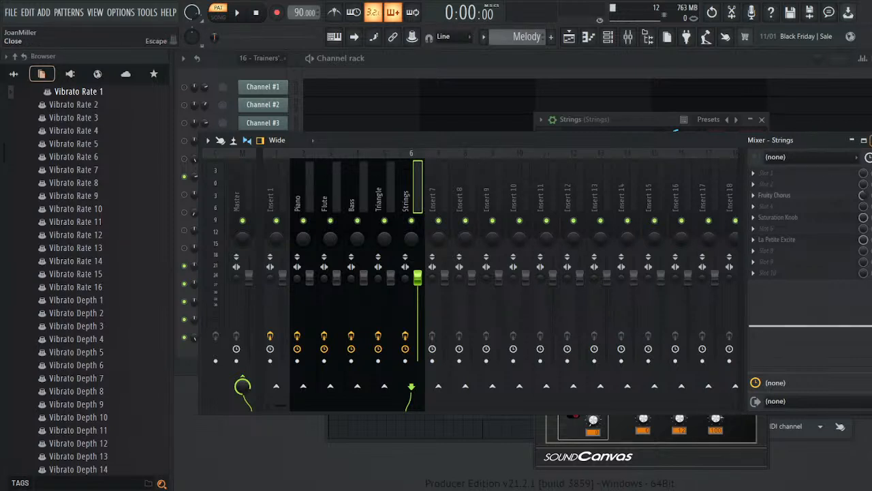
click(869, 140)
click(261, 305)
click(262, 305)
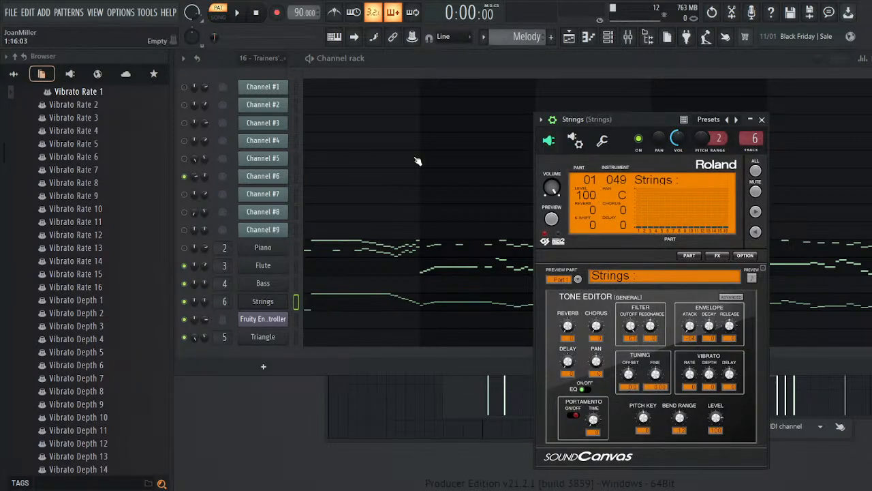
- Check Channel #6's panning events in the original pattern and set the Strings channel's panning to match
scroll(537, 36, down, 1)
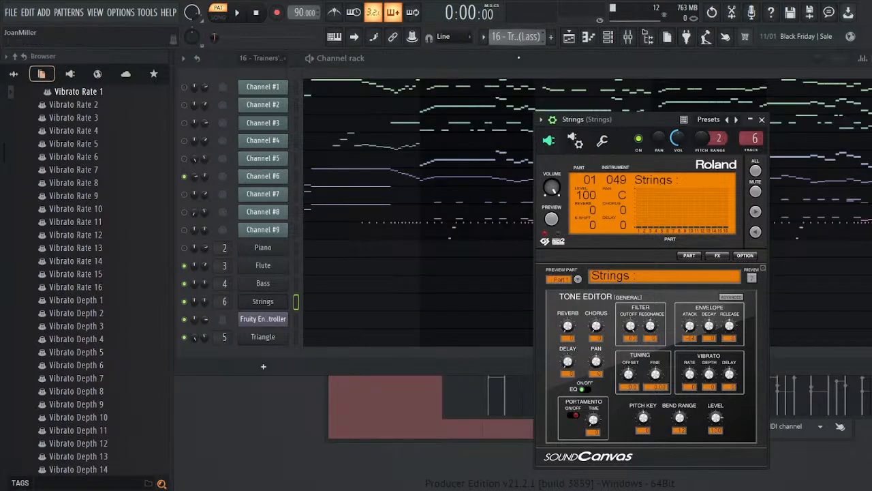
click(193, 180)
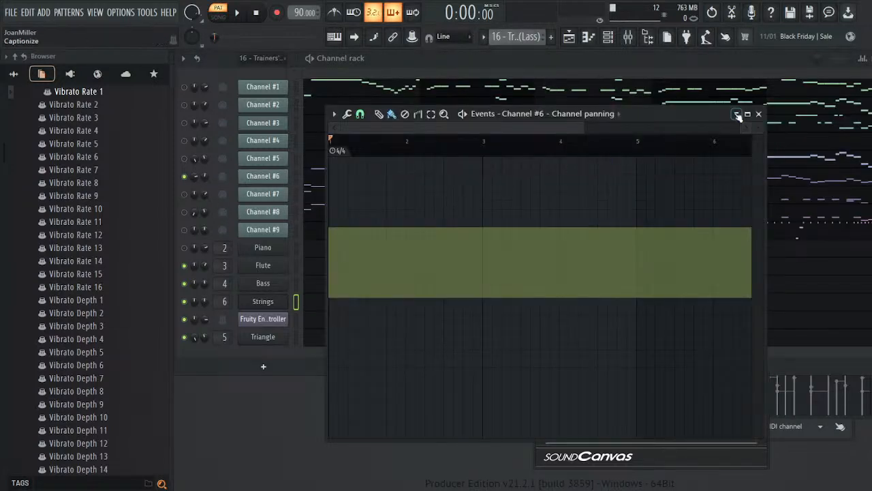
click(757, 114)
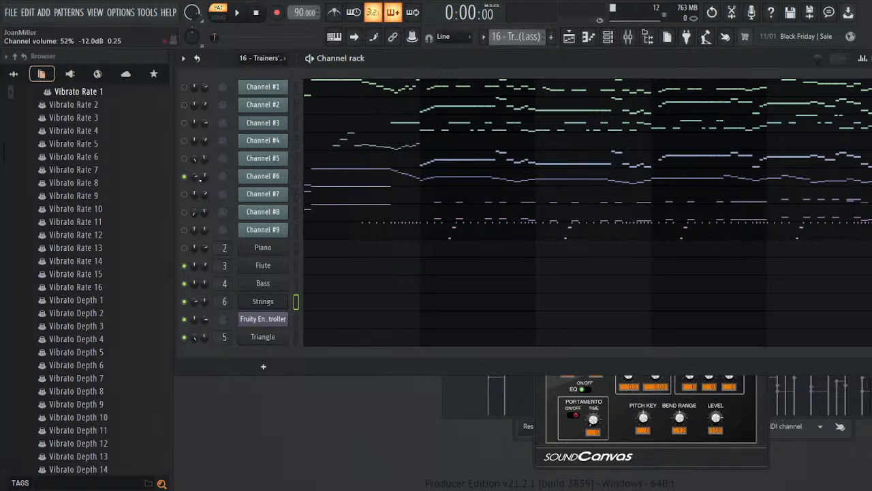
- Copy Channel #6's channel volume events from the original pattern to the Strings channel in the Melody pattern and play it
click(229, 204)
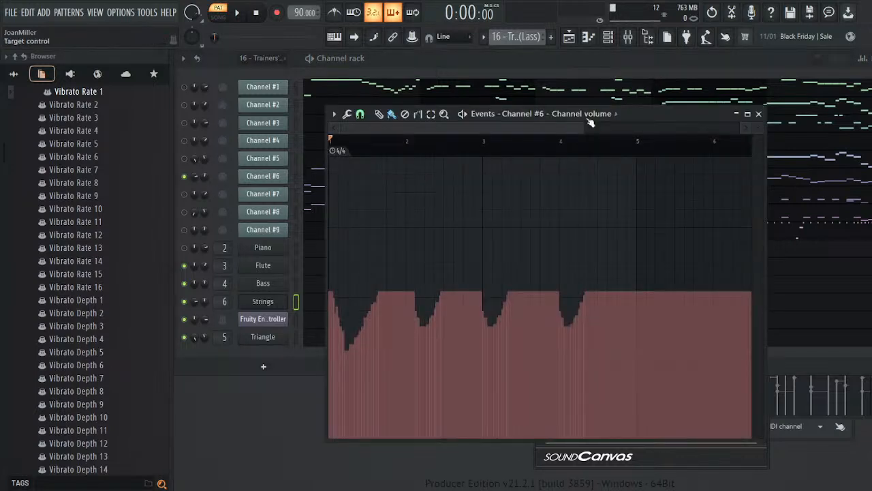
click(543, 64)
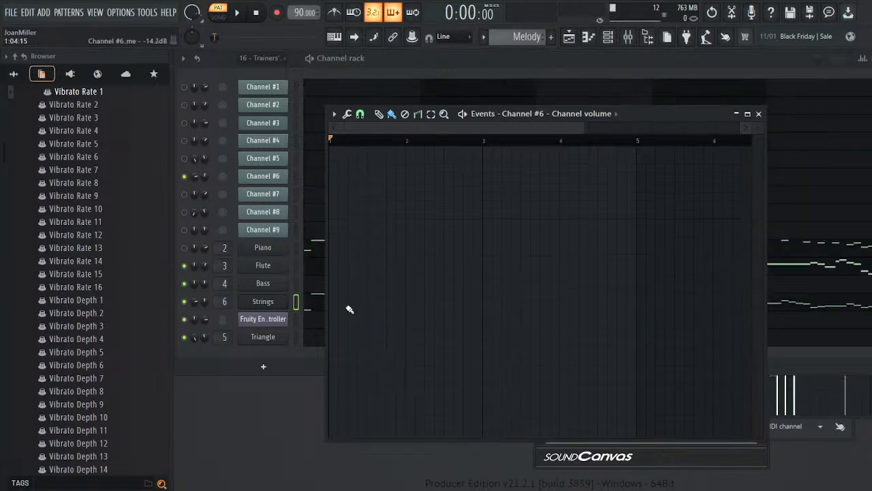
right_click(204, 299)
click(220, 317)
key(ctrl+v)
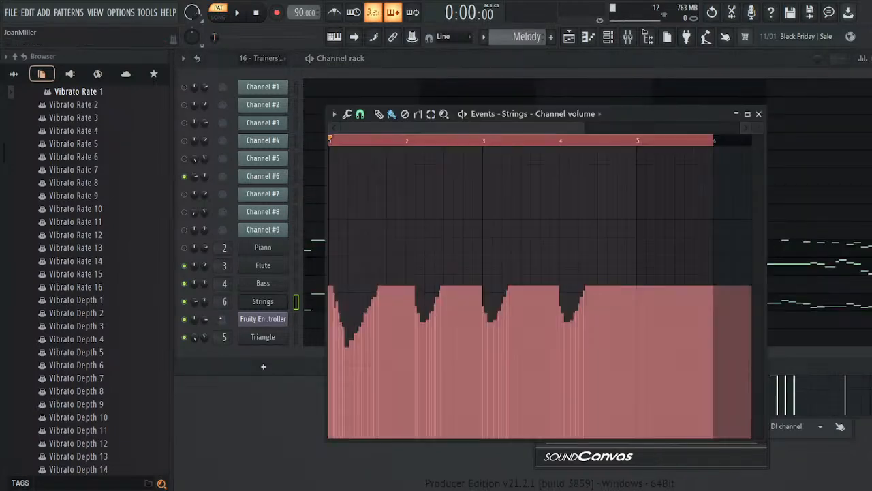
key(space)
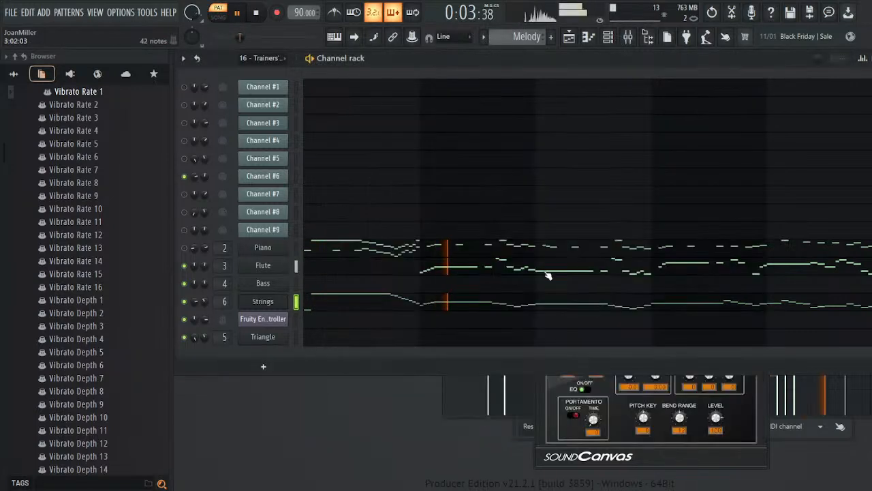
- Set the Strings instrument's attack time to -3 while the Melody pattern plays, and stop playback
click(758, 114)
click(249, 305)
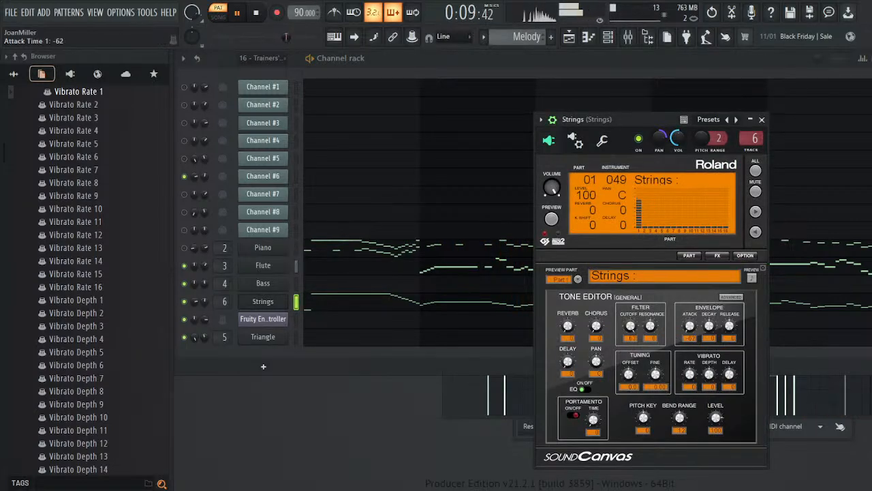
drag(690, 326, 689, 330)
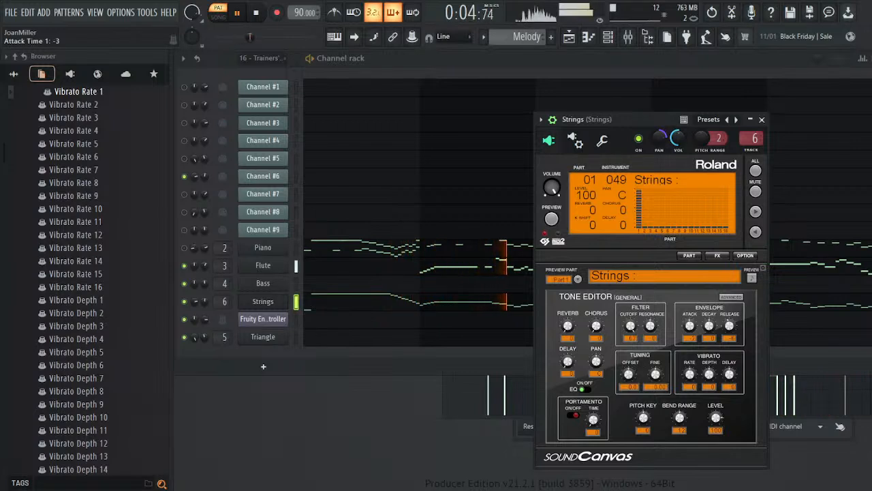
click(762, 120)
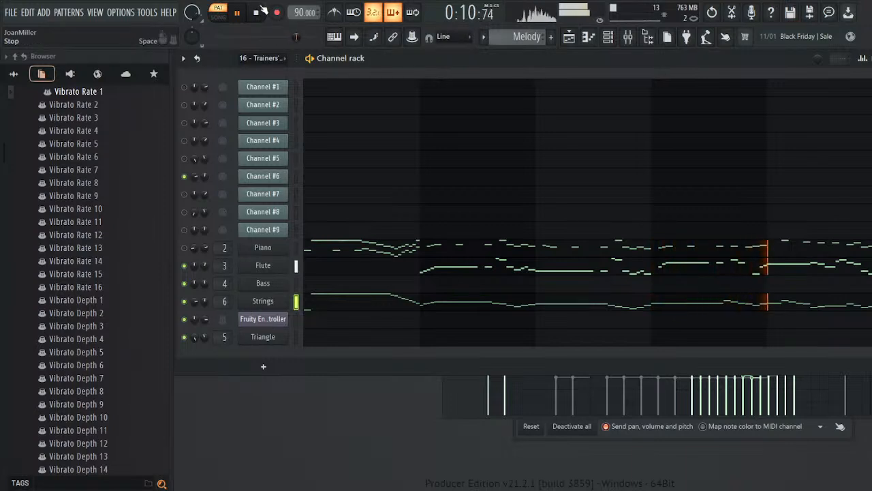
key(space)
- Copy Channel #6's Mod events from the original Trainers' Eyes Meet (Lass) pattern
scroll(507, 35, up, 1)
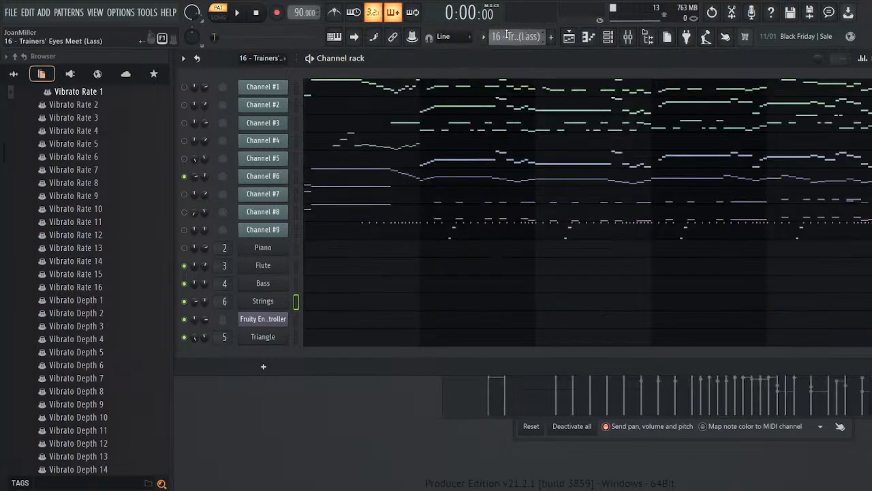
click(278, 184)
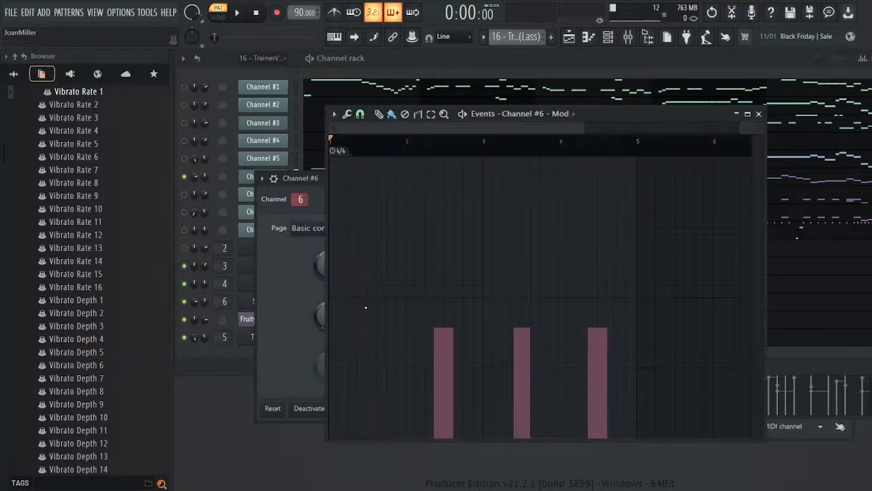
mouse_move(386, 425)
mouse_down()
mouse_move(325, 475)
mouse_move(369, 488)
mouse_up()
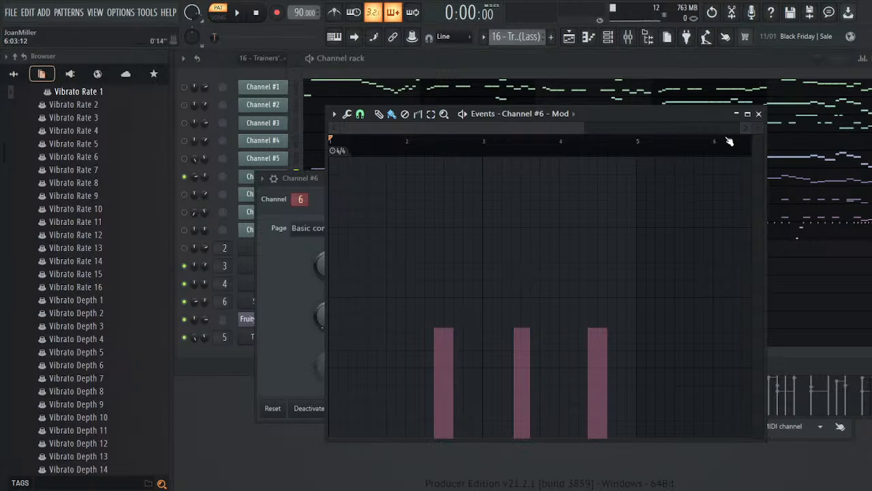
click(759, 113)
- Find the Strings channel's Vibrato Depth 1 parameter in the current project and paste the copied modulation events into its event editor
scroll(58, 218, up, 20)
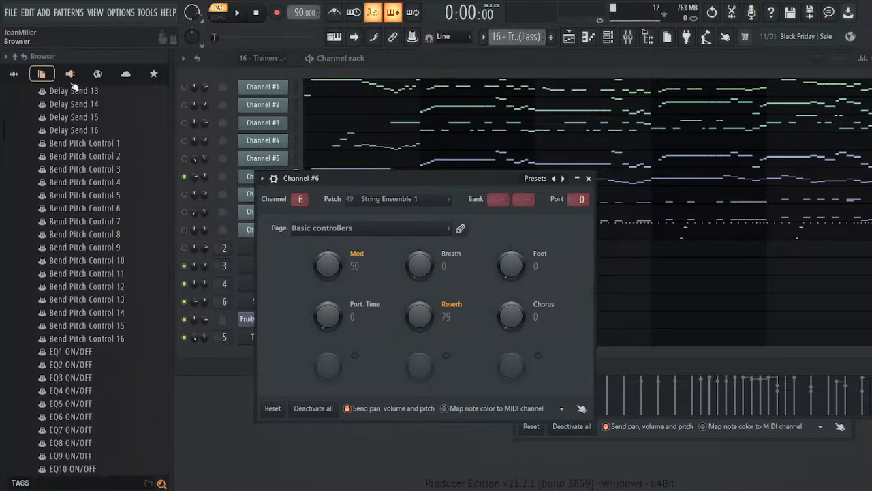
click(15, 55)
click(60, 95)
click(59, 150)
scroll(76, 223, down, 1)
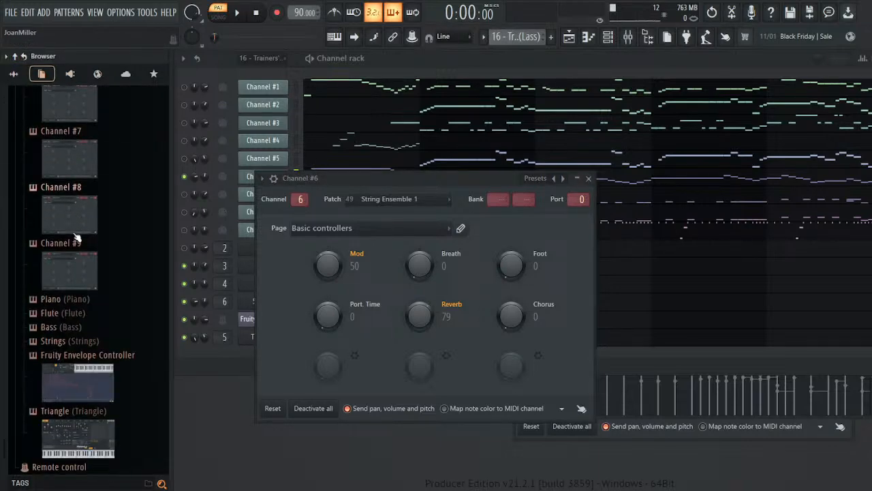
click(58, 342)
scroll(85, 361, down, 15)
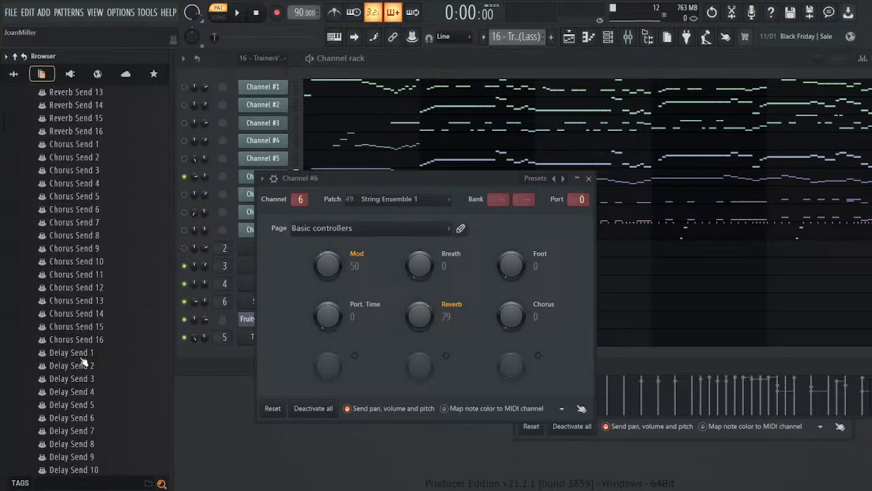
scroll(92, 364, down, 20)
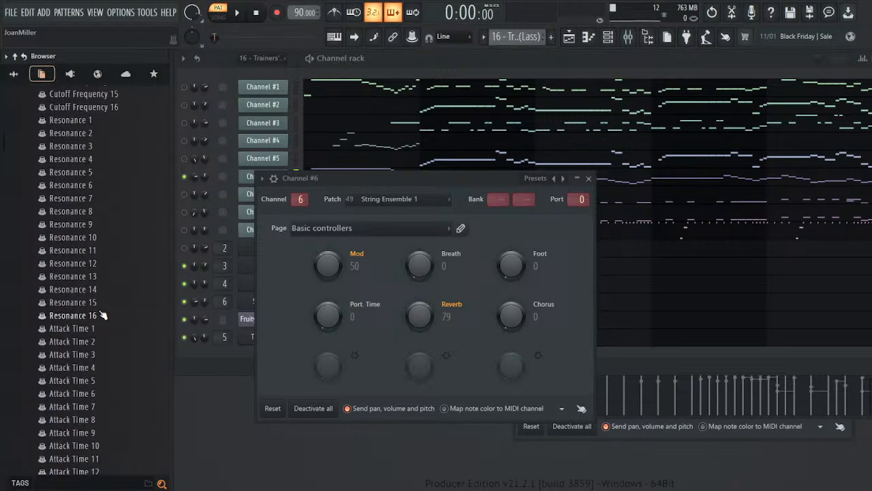
scroll(103, 314, down, 15)
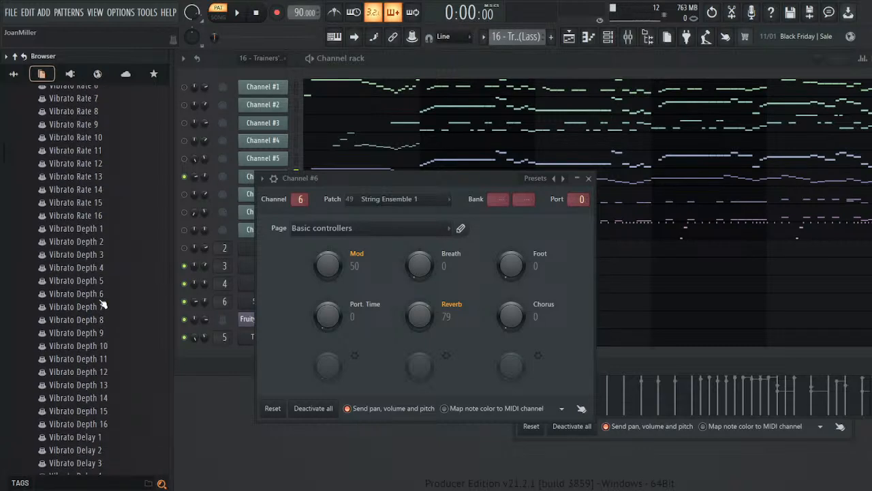
click(147, 231)
key(space)
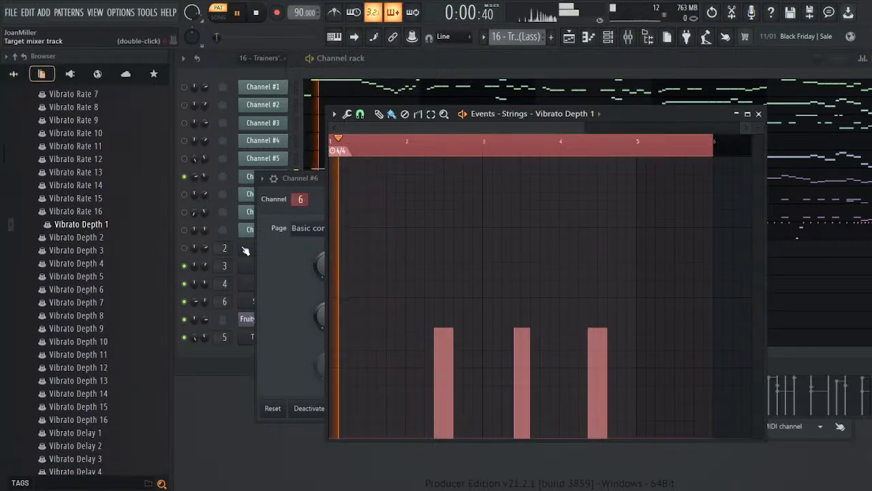
- Set the playback start shortly after bar 2 and move the Vibrato Depth 1 events from the original pattern to the Melody pattern
click(431, 154)
key(space)
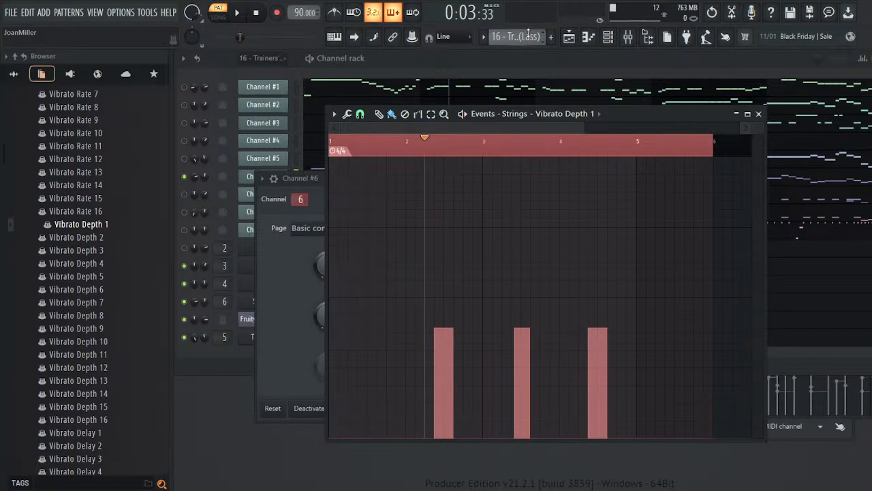
key(ctrl+x)
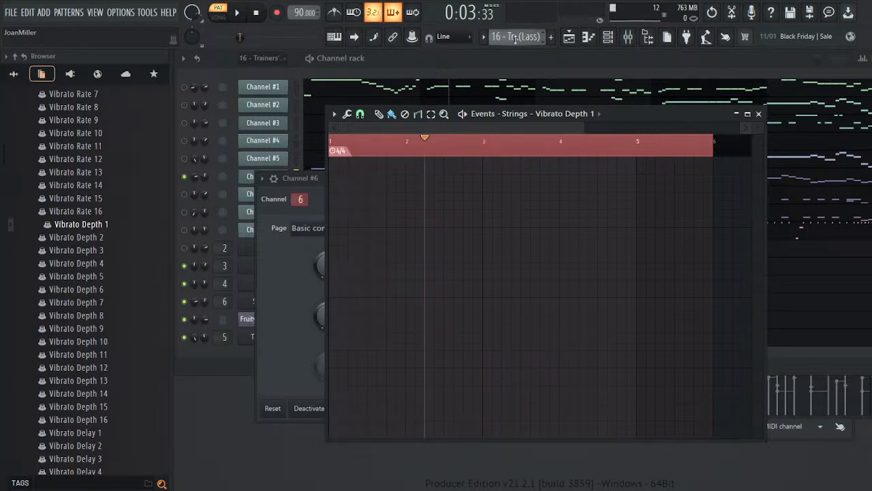
key(space)
key(space)
key(space)
key(space)
scroll(510, 39, down, 1)
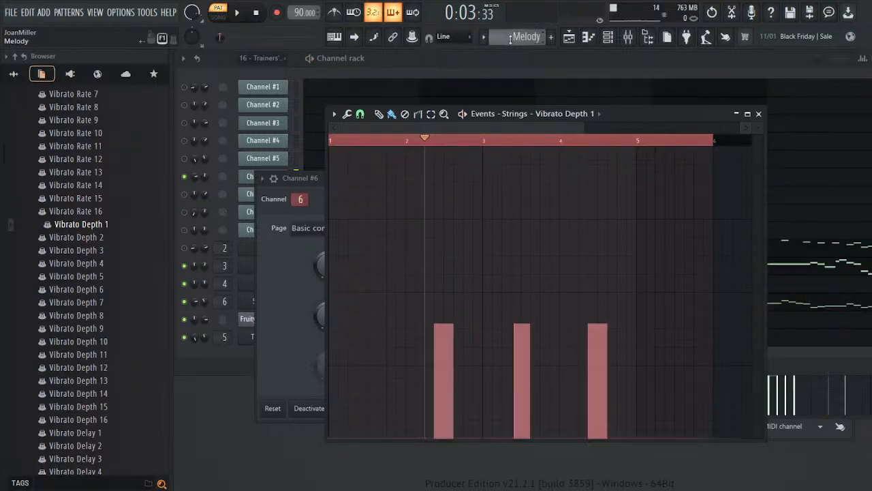
- Mute the Flute channel and play the Melody pattern from shortly after bar 2
key(space)
key(space)
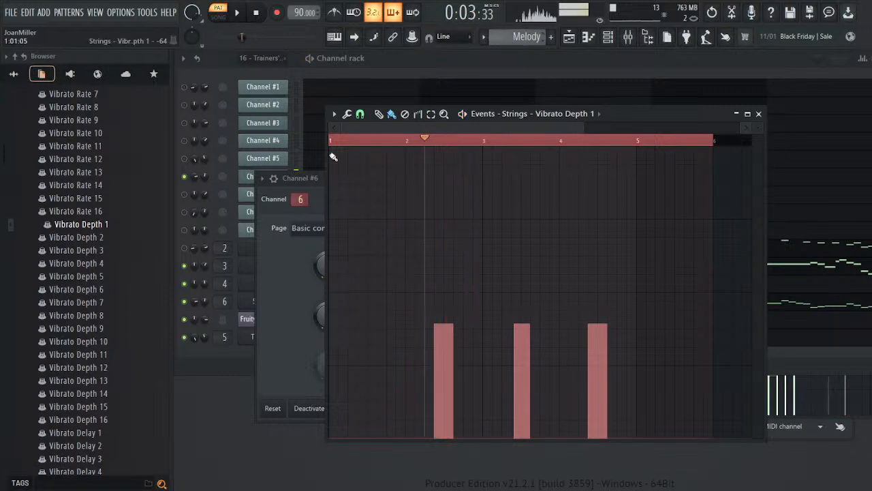
click(185, 268)
key(space)
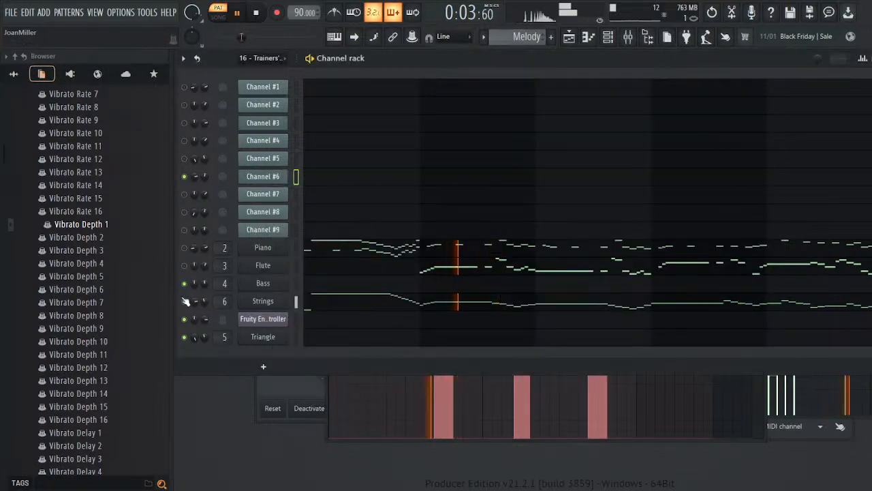
key(space)
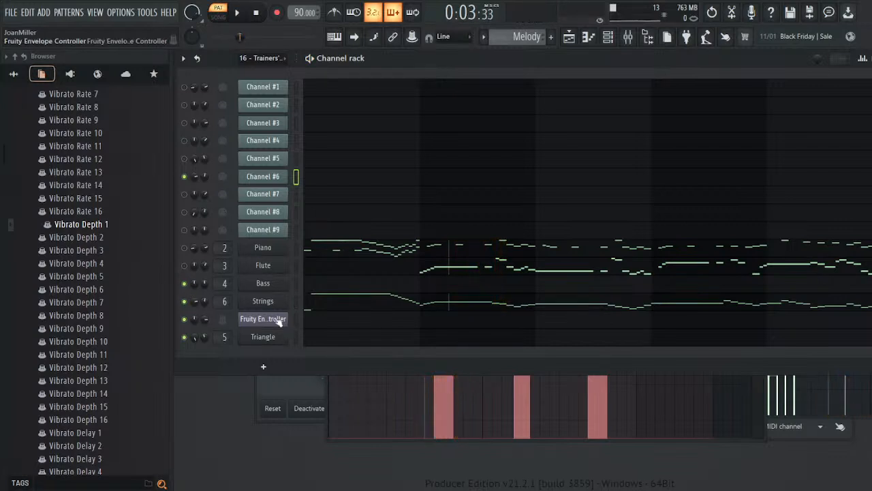
- Show the Strings instrument beside its Vibrato Depth 1 events and adjust its vibrato rate while the Melody pattern plays
click(263, 301)
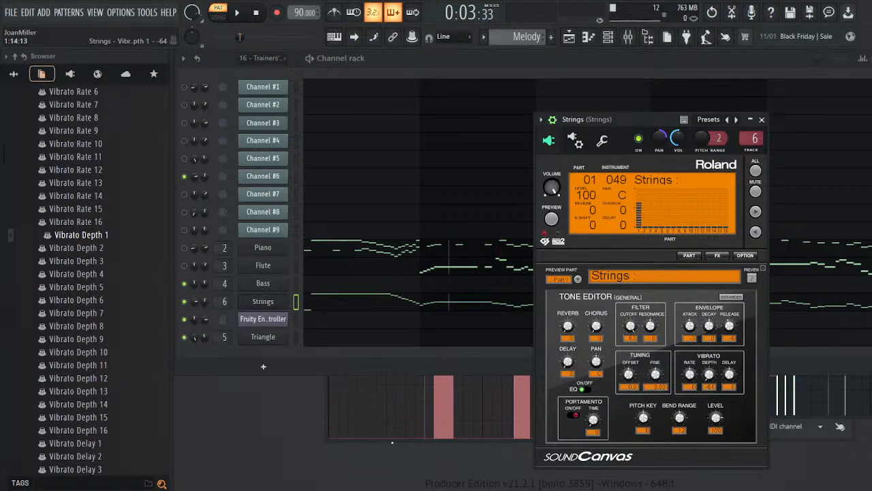
click(394, 441)
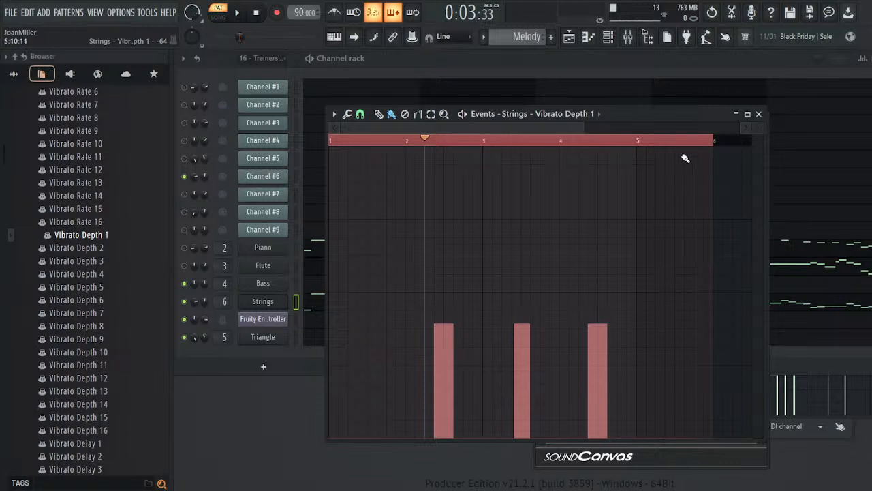
drag(615, 106, 414, 115)
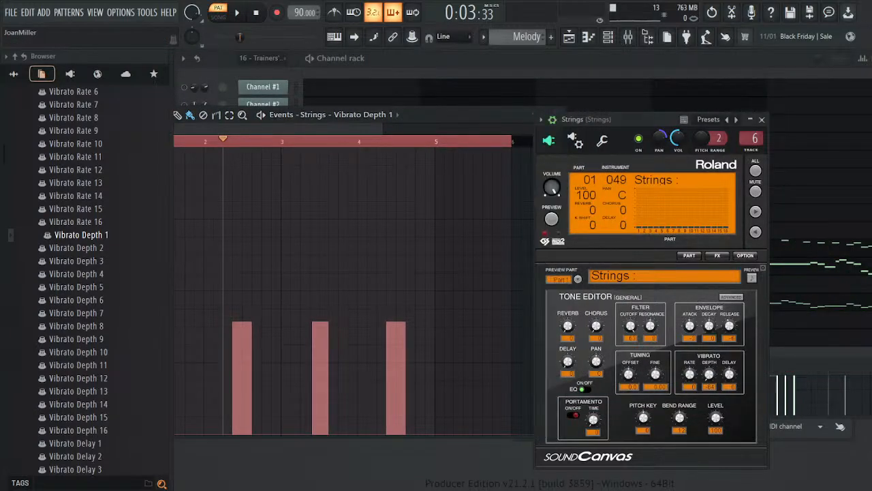
key(space)
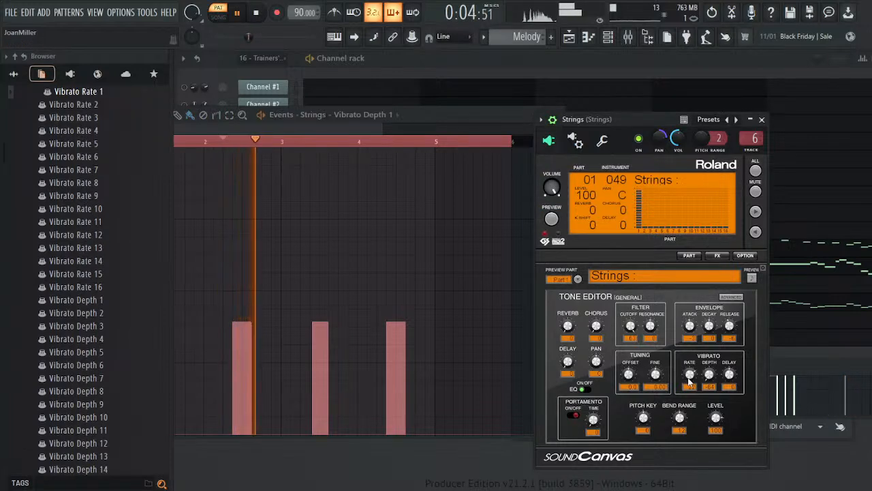
key(space)
- Scale and offset the Strings Vibrato Depth 1 events to a base level of about -1 with three raised sections, and play them
drag(407, 116, 630, 98)
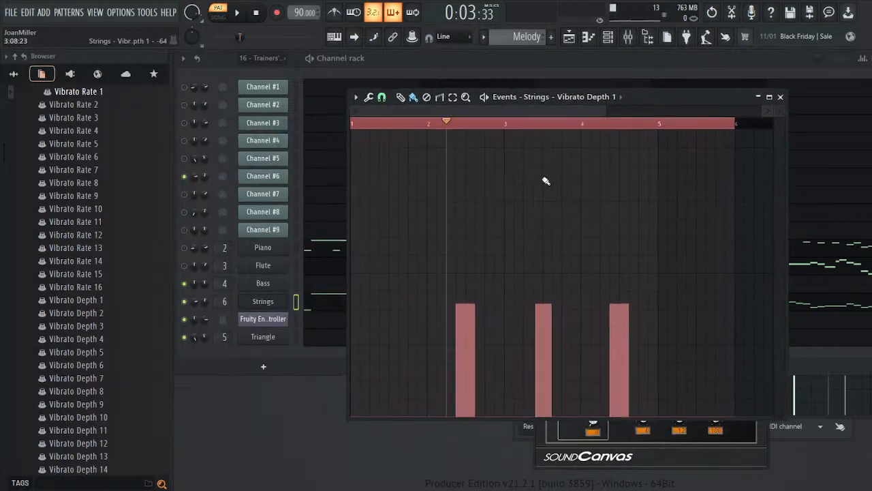
click(387, 110)
drag(444, 314, 535, 181)
drag(494, 242, 529, 112)
drag(474, 231, 474, 289)
key(space)
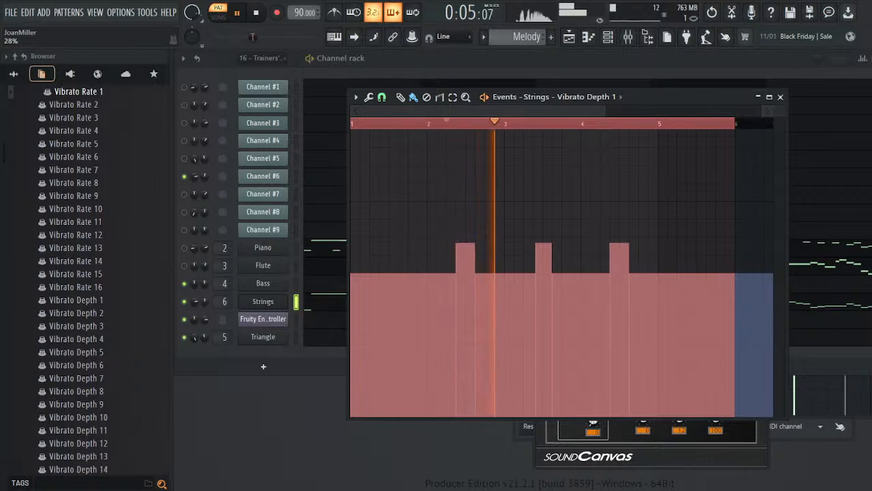
- Undo the last level change and raise the three upper sections of the Vibrato Depth 1 events while listening
key(ctrl+z)
key(space)
key(space)
key(space)
drag(469, 235, 470, 264)
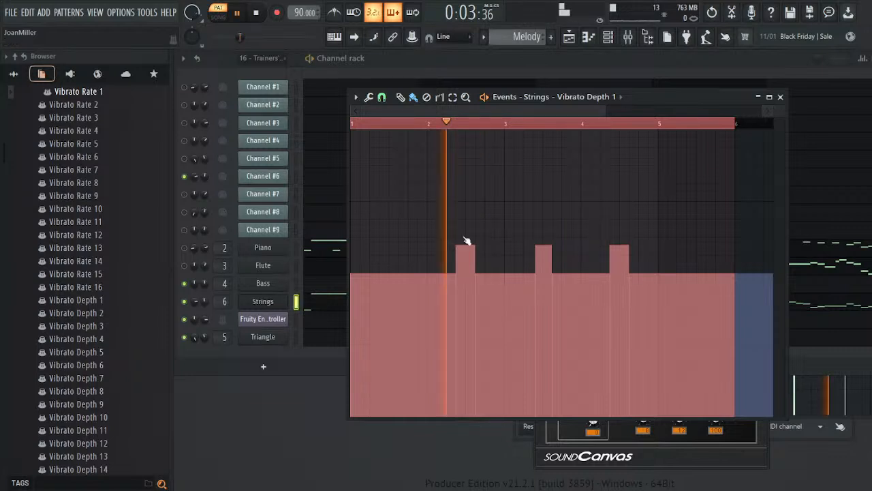
drag(467, 241, 467, 218)
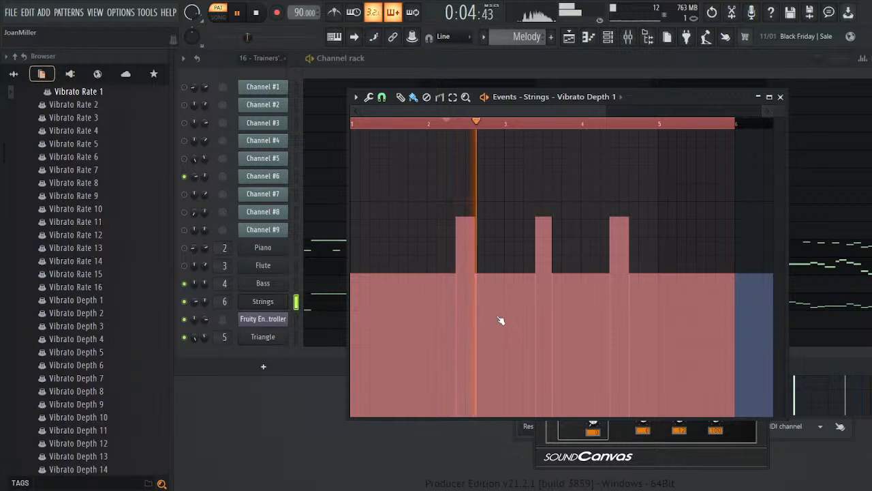
- Fine-tune the Strings instrument's vibrato rate and compare playback of the original pattern with the Melody pattern
drag(665, 97, 438, 139)
mouse_move(690, 374)
mouse_down()
mouse_move(690, 388)
mouse_move(690, 375)
mouse_up()
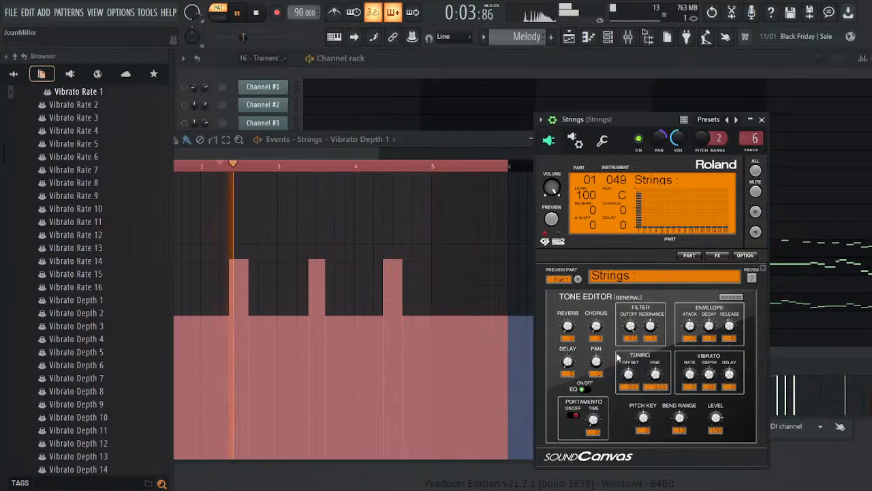
scroll(524, 36, up, 1)
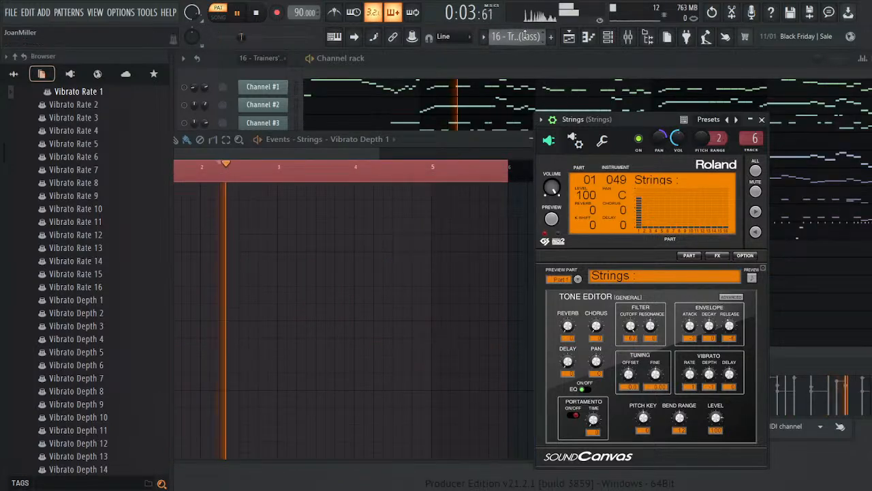
key(space)
scroll(525, 36, down, 1)
key(space)
key(space)
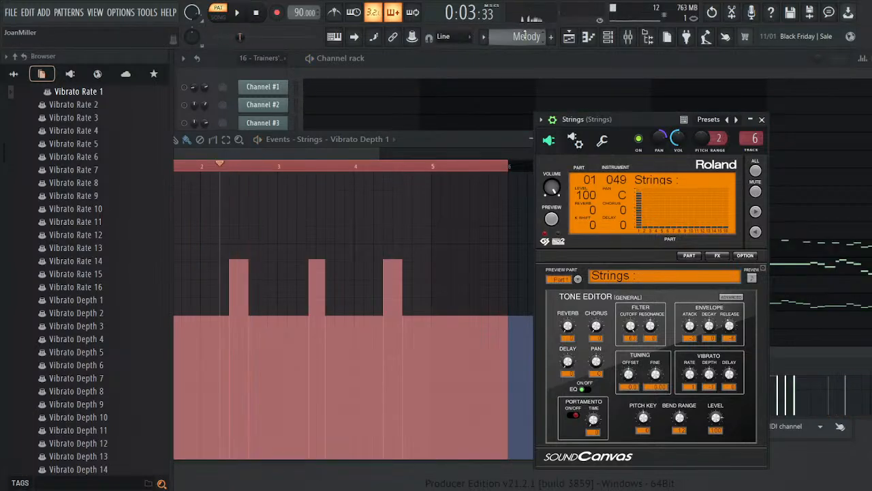
key(space)
key(space)
key(space)
key(space)
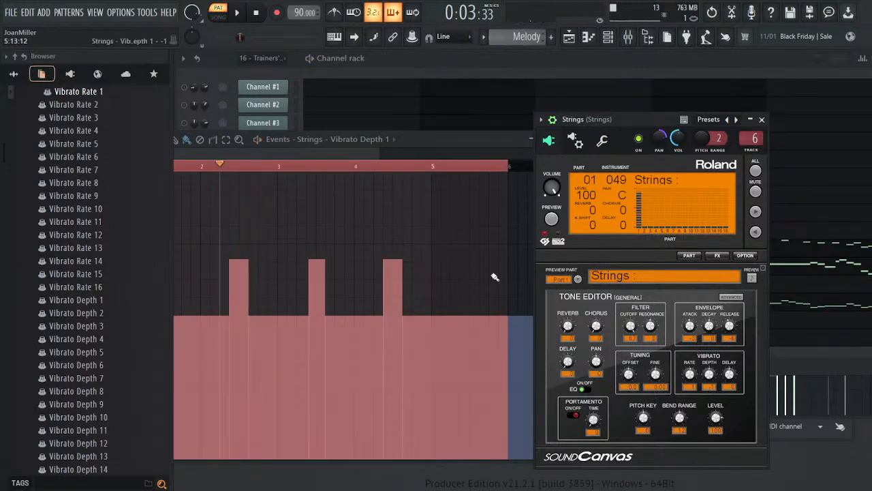
- Lower the three raised sections of the Strings Vibrato Depth 1 events to 18 by scaling their levels
click(186, 141)
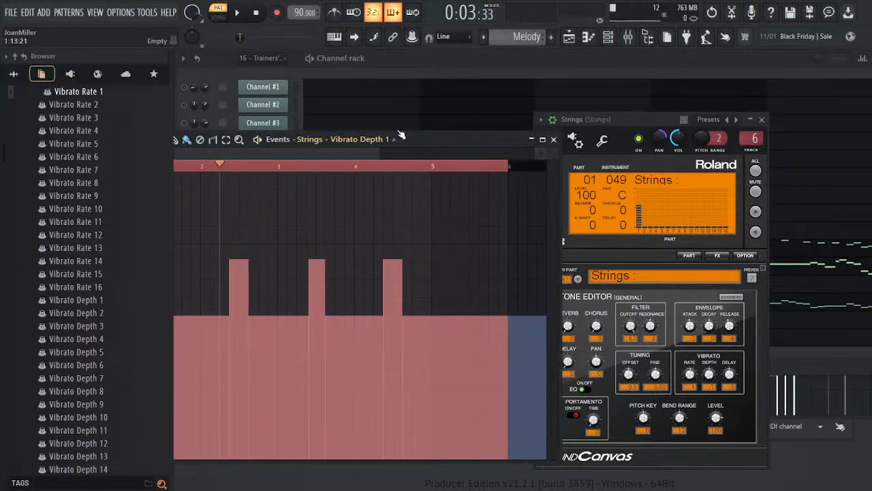
drag(420, 138, 574, 115)
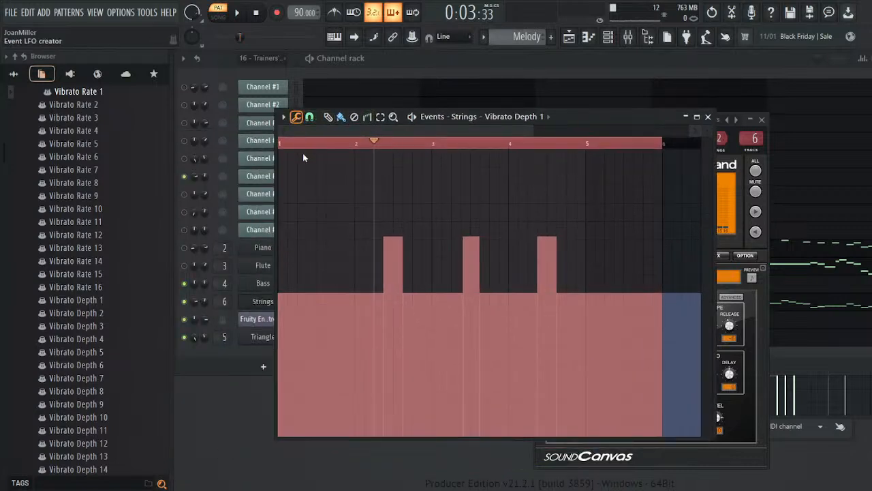
click(318, 132)
click(445, 325)
mouse_move(467, 226)
mouse_down()
mouse_move(468, 245)
mouse_move(470, 216)
mouse_up()
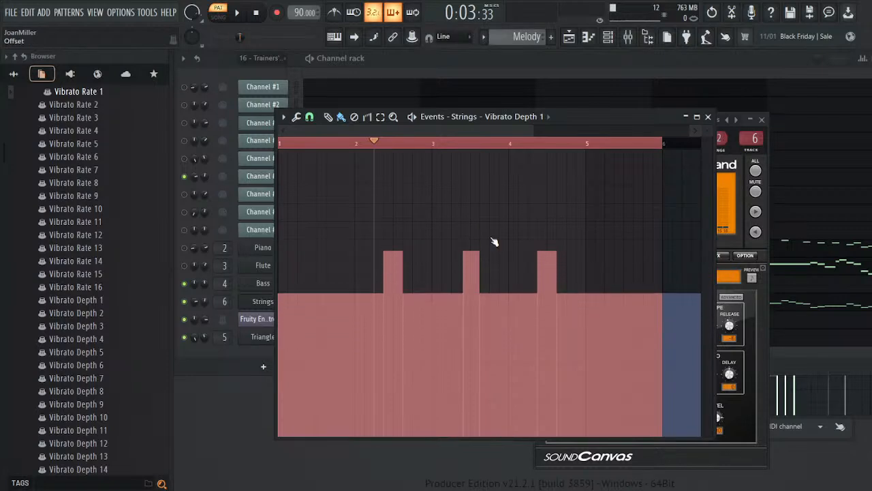
- Play the Melody pattern with the lowered vibrato depth and compare it with the original pattern from shortly after bar 2
key(space)
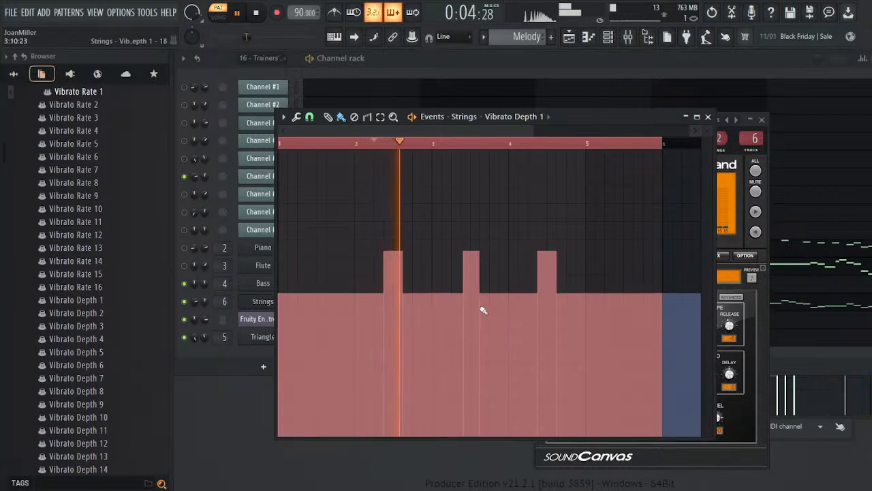
key(space)
key(space)
key(space)
scroll(529, 34, up, 1)
key(space)
key(space)
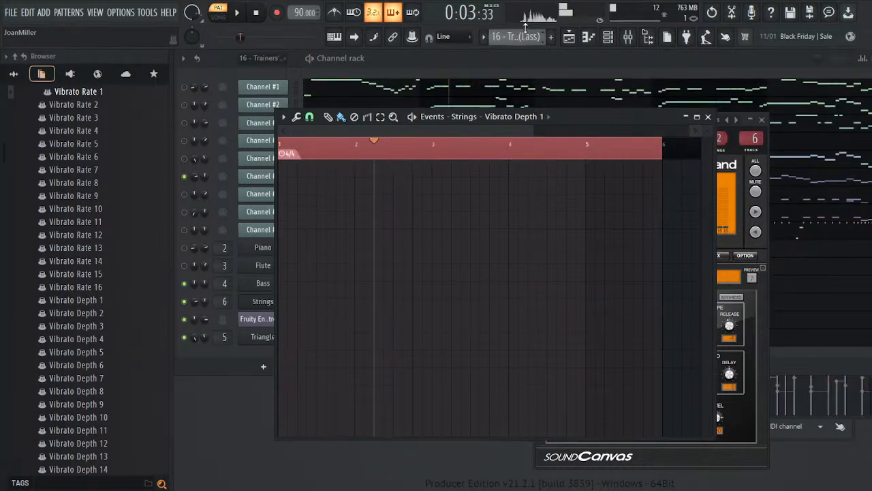
- Raise the three upper sections of the Strings Vibrato Depth 1 events and compare the Melody pattern with the original pattern
scroll(528, 35, down, 1)
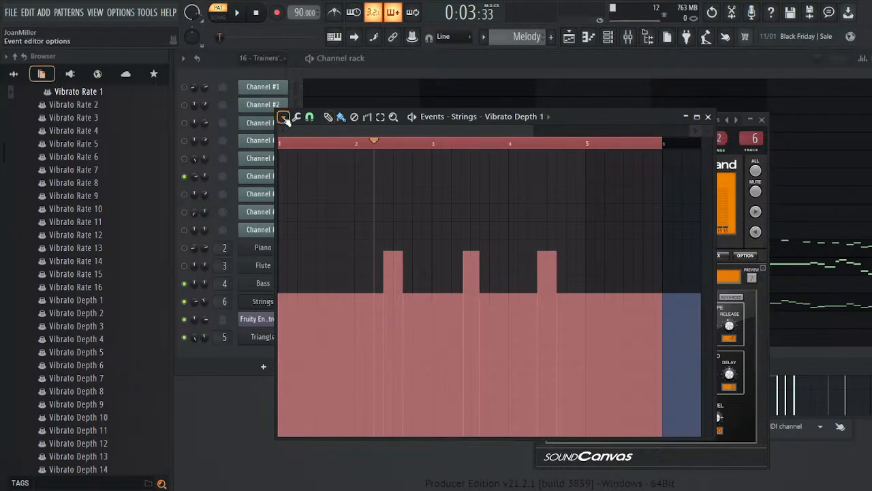
key(space)
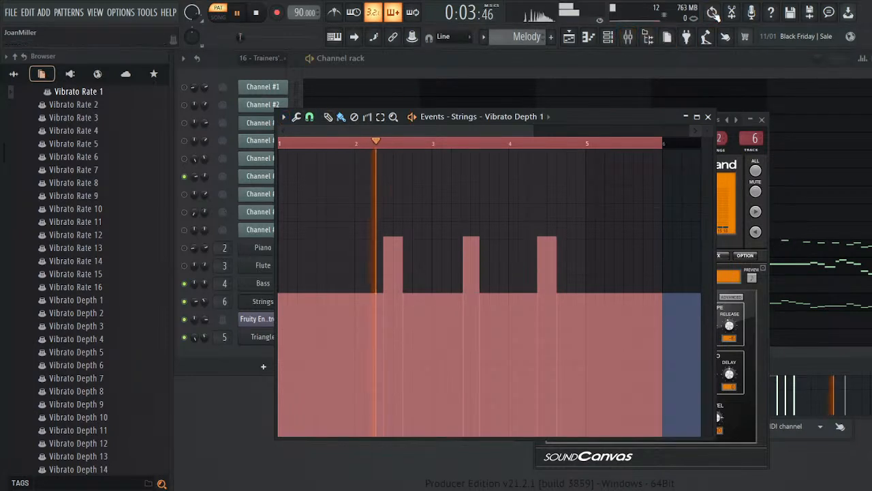
key(space)
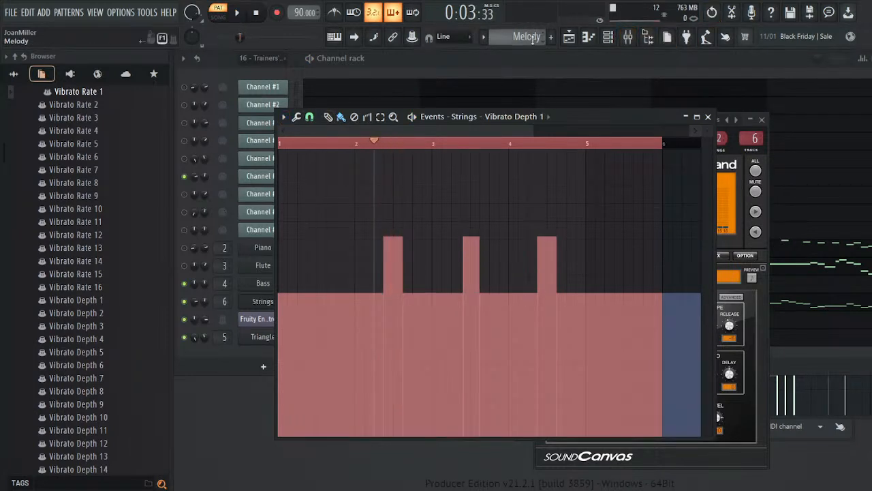
key(space)
key(space)
key(space)
key(space)
- Scale the three raised sections of the Strings Vibrato Depth 1 events to 22 and compare playback with the original pattern
click(315, 138)
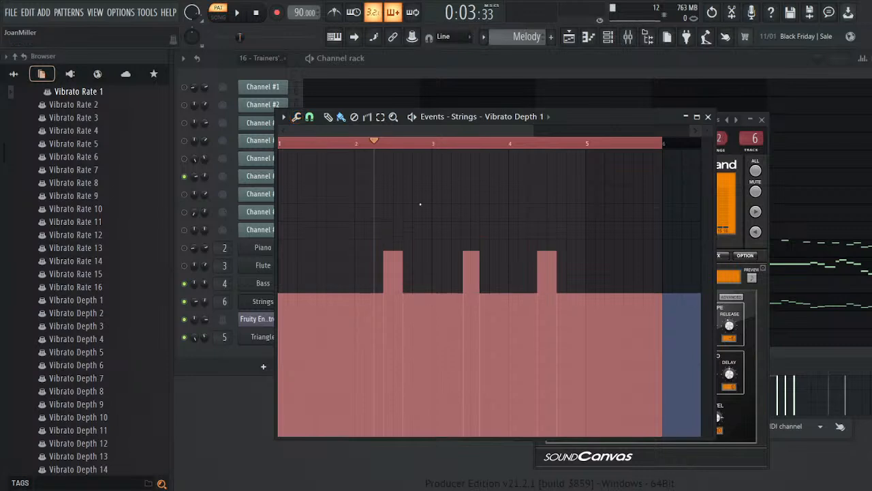
drag(456, 249, 495, 236)
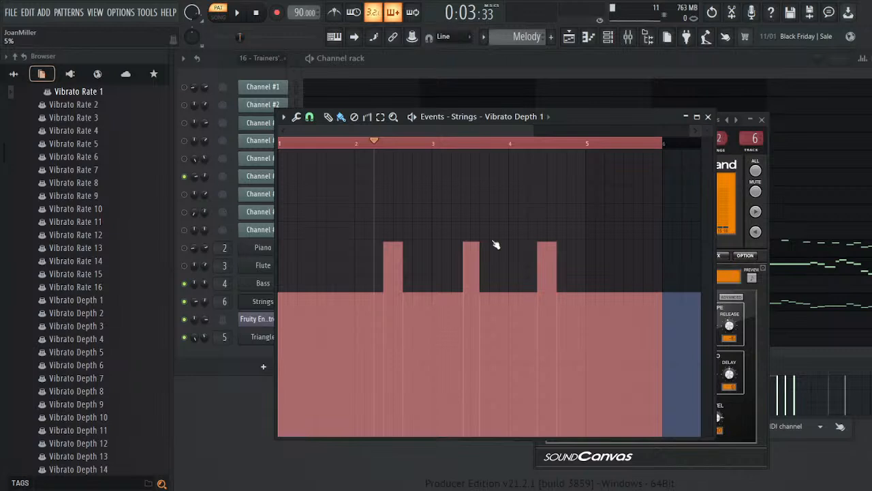
key(space)
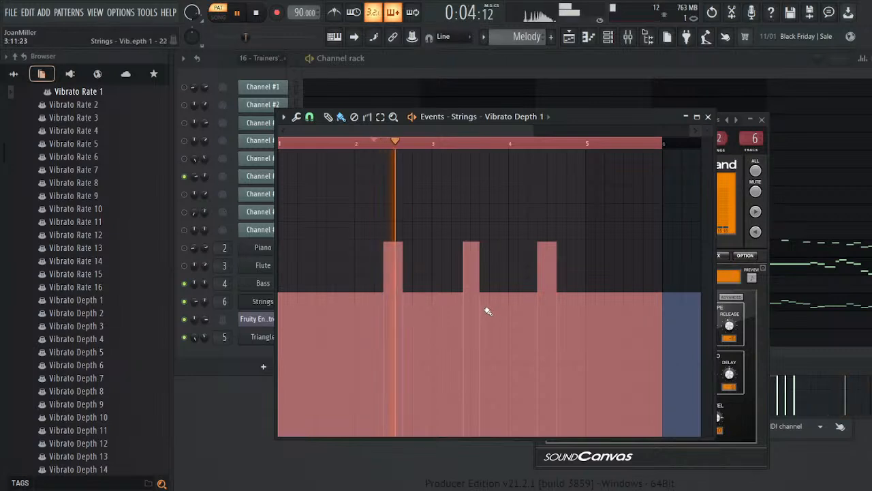
key(space)
key(space)
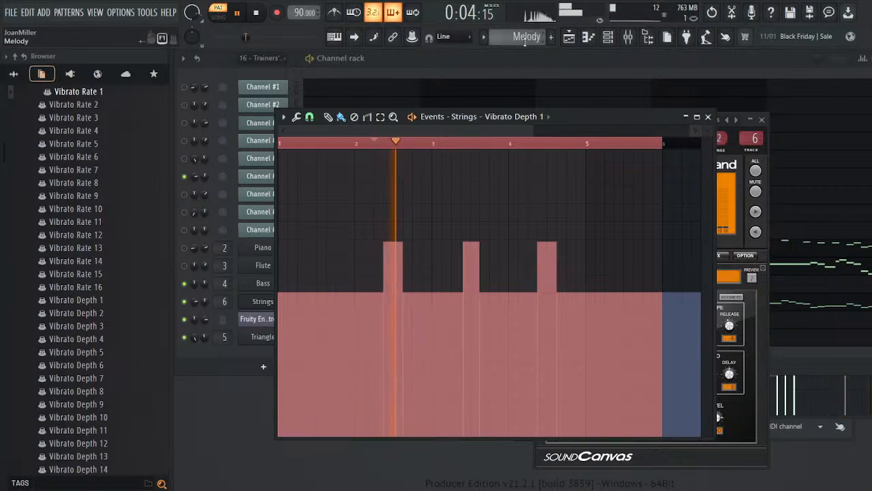
scroll(524, 37, up, 1)
key(space)
key(space)
key(space)
key(space)
scroll(524, 37, down, 1)
key(space)
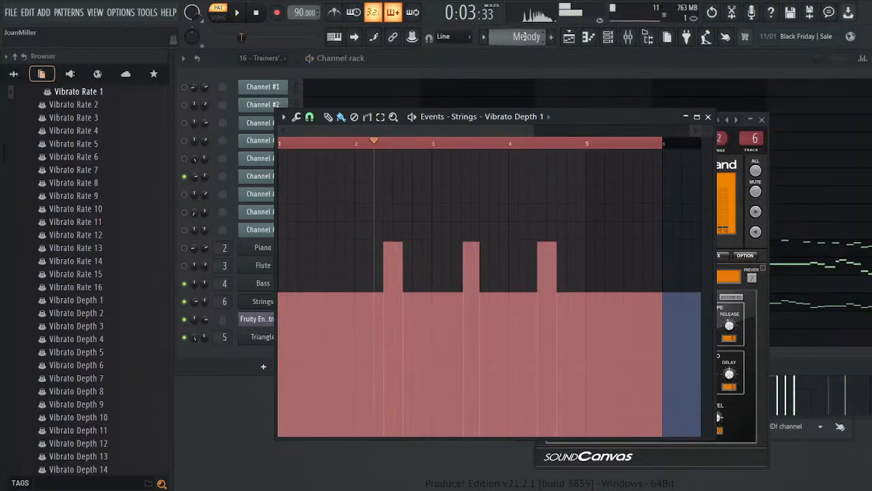
- Lower the three raised Vibrato Depth 1 sections in stages to 18 while checking them against the original pattern
click(300, 135)
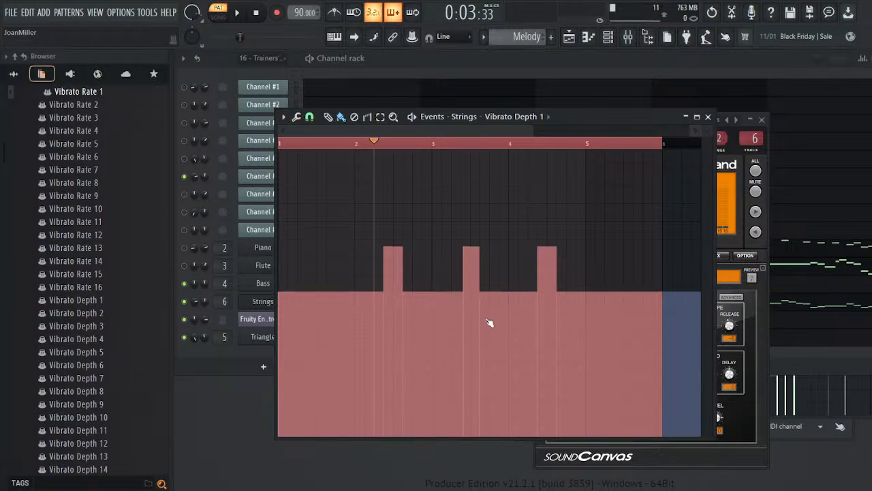
key(space)
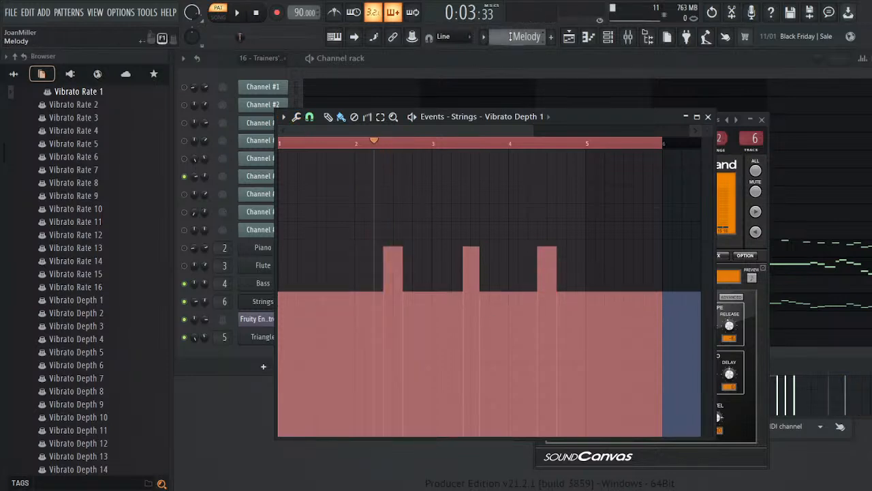
key(space)
key(space)
key(space)
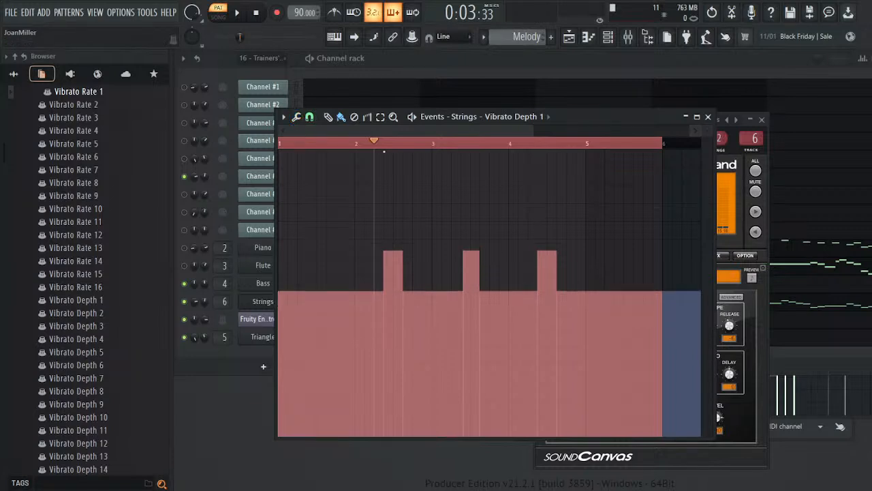
- Alternate playback between the Melody pattern and the original pattern to judge the vibrato depth of 18
key(space)
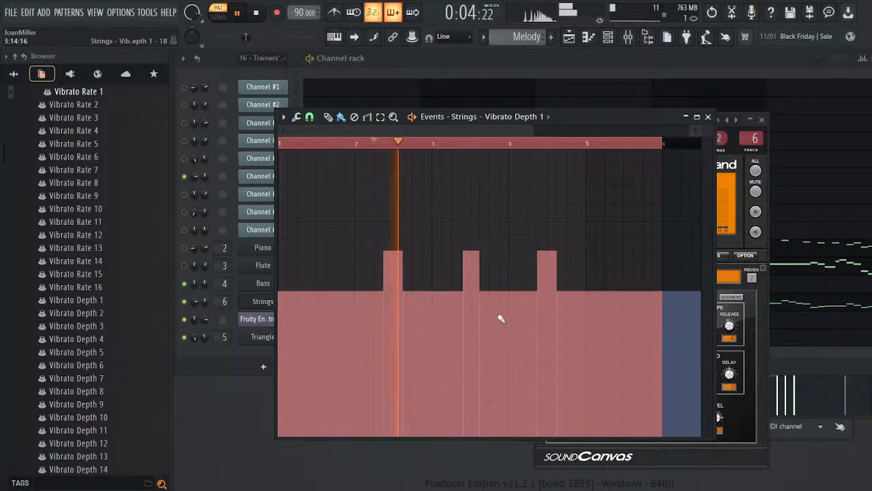
key(space)
key(space)
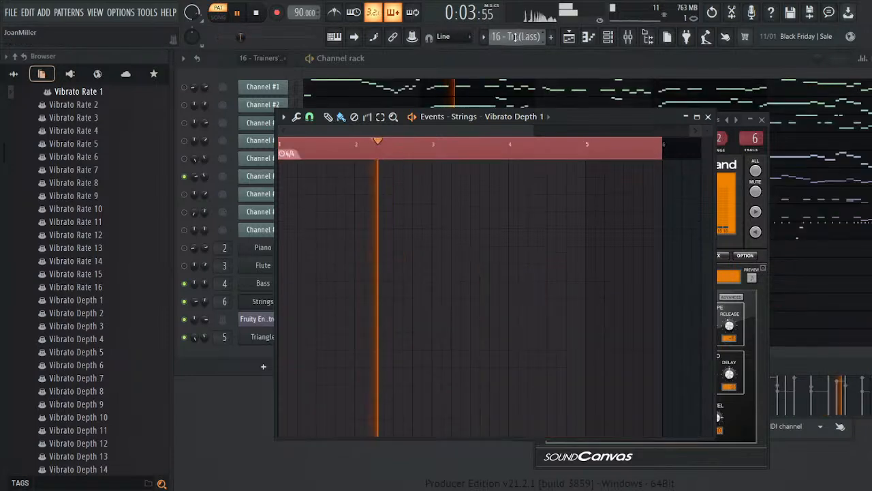
key(space)
key(space)
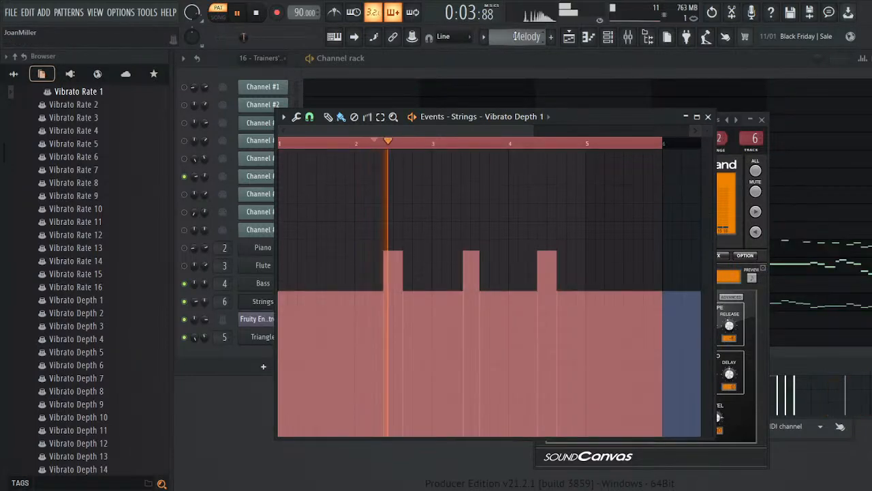
key(space)
key(space)
key(space)
scroll(515, 36, up, 1)
key(space)
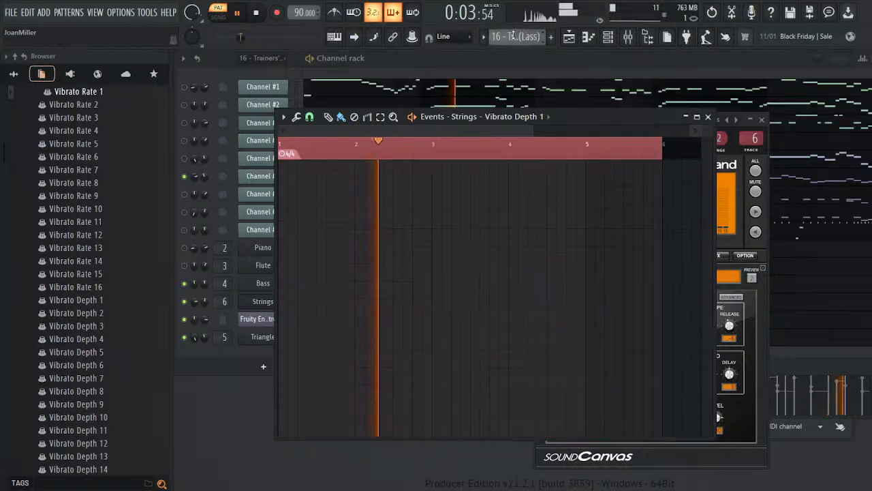
key(space)
scroll(516, 36, down, 1)
key(space)
key(space)
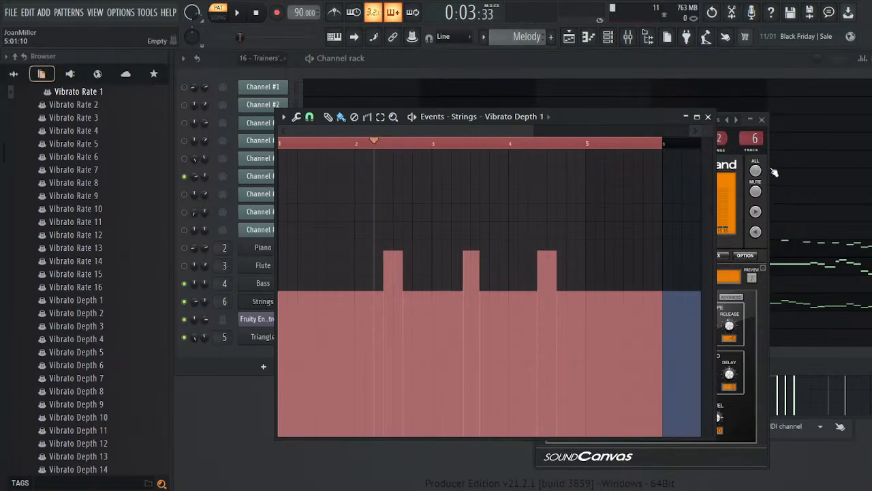
- Try a lower vibrato rate on the Strings instrument and compare the Melody pattern with the original
click(745, 210)
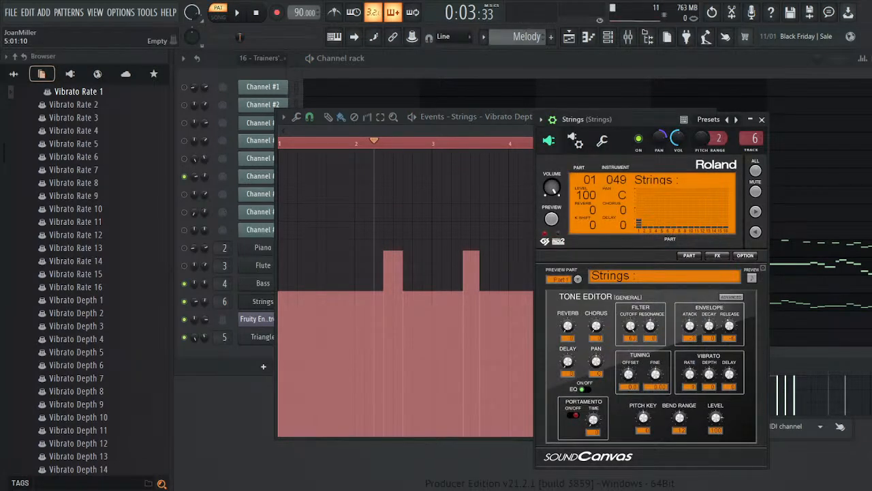
key(space)
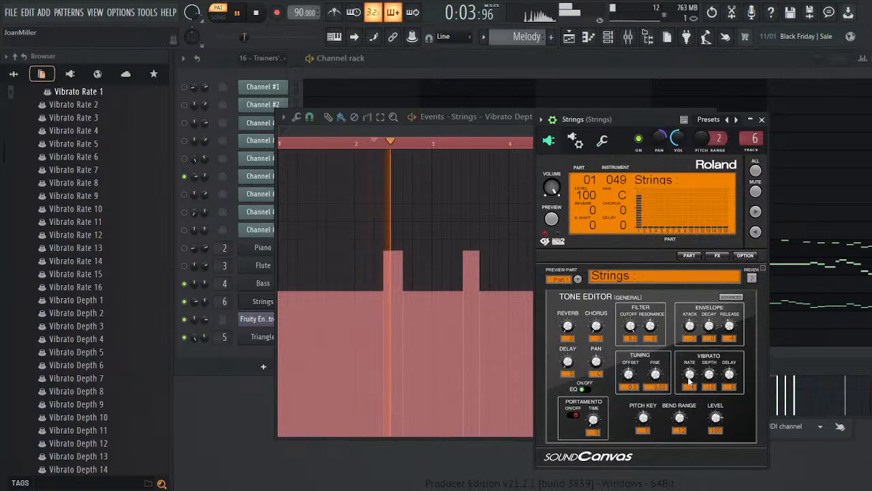
key(space)
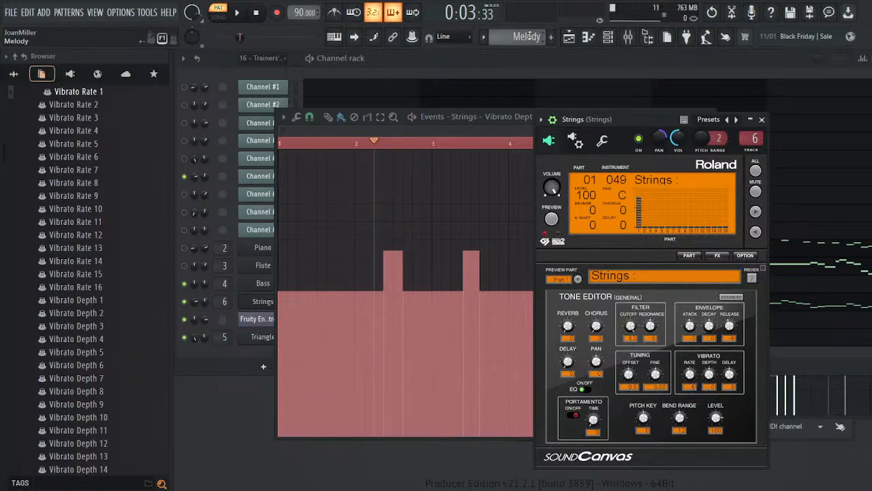
key(space)
key(space)
key(space)
key(space)
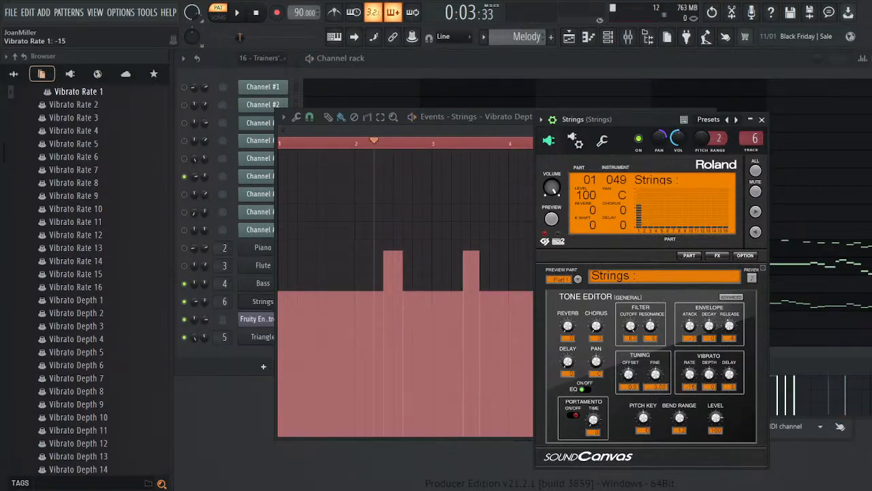
- Fine-tune the Strings instrument's vibrato rate to -12 while comparing the Melody pattern with the original pattern
key(space)
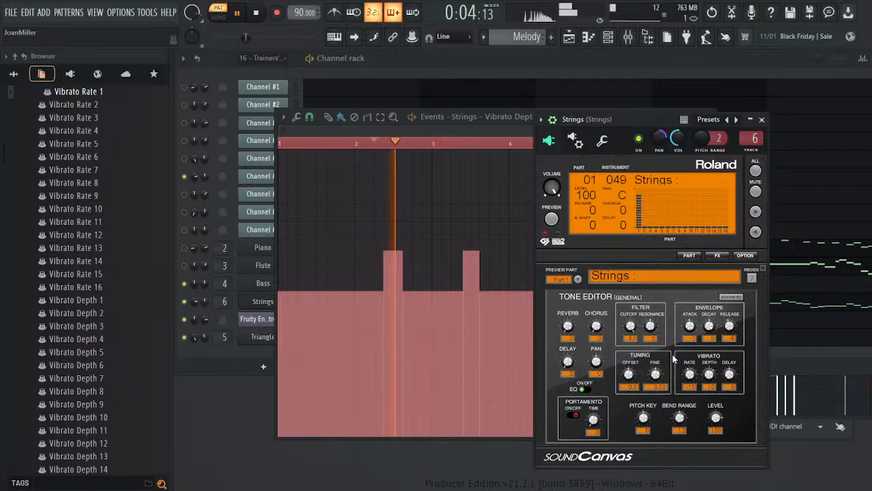
key(space)
key(space)
key(space)
key(space)
key(space)
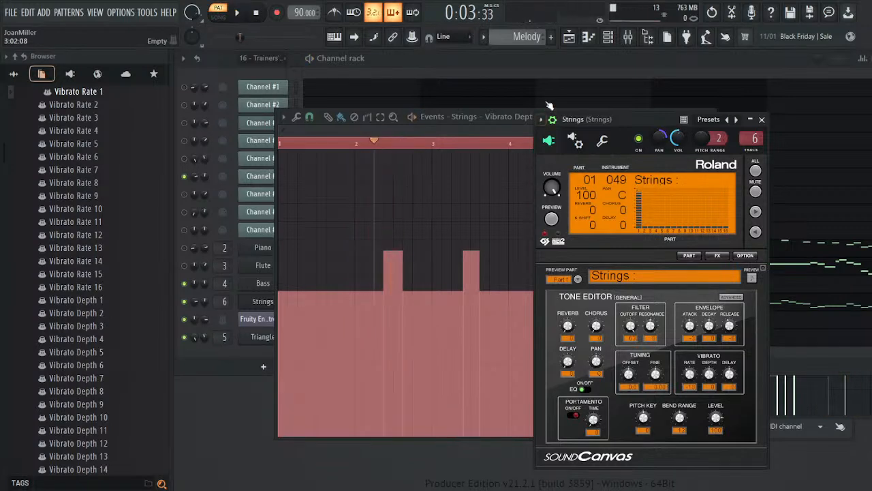
key(space)
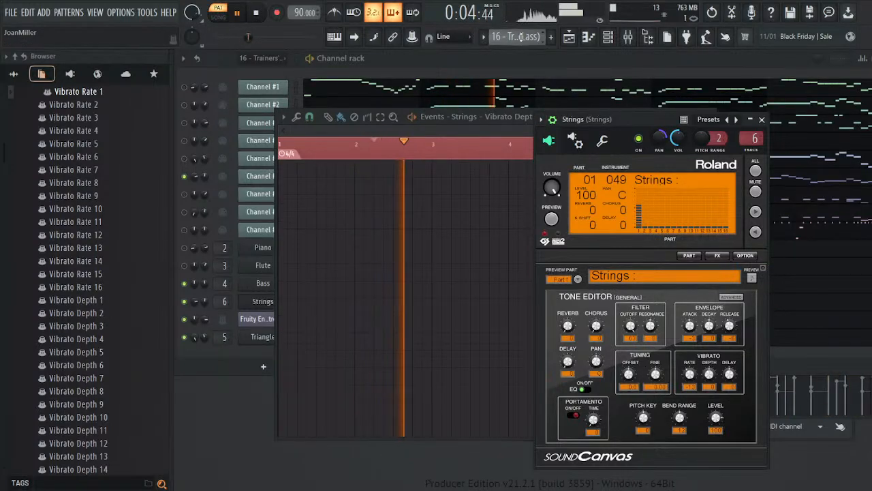
key(space)
key(space)
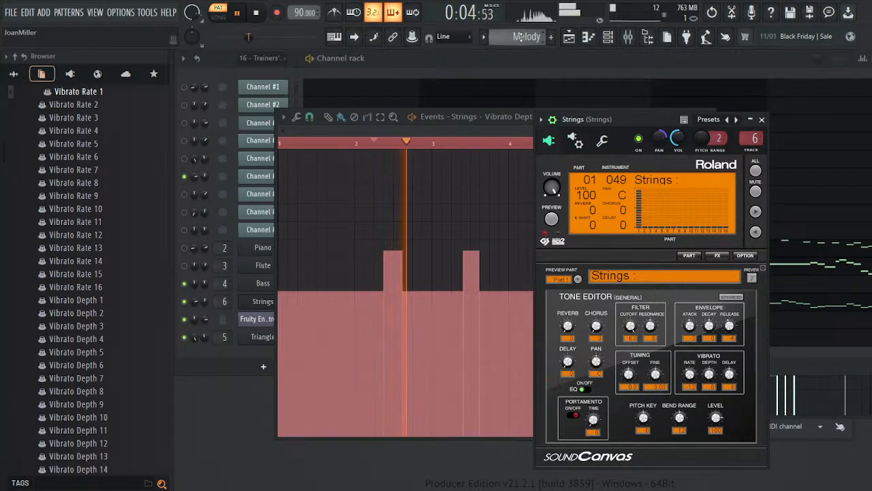
key(space)
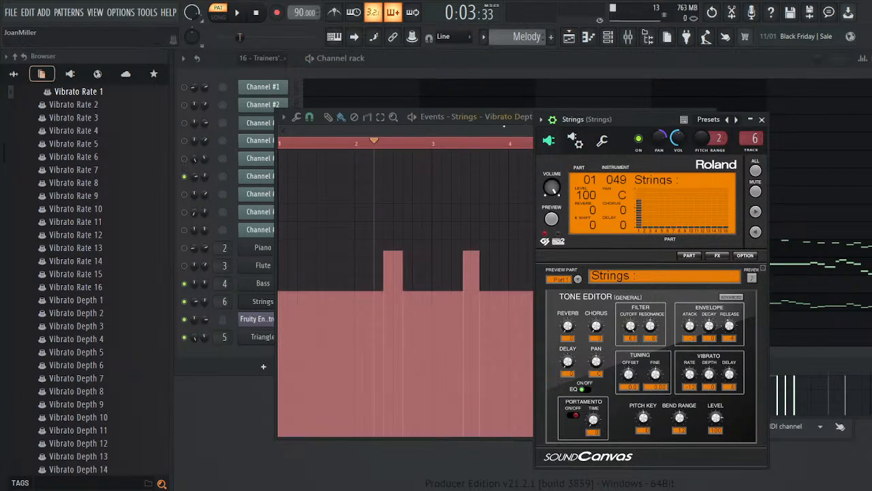
- Close the Vibrato Depth 1 event editor and the Strings instrument window
click(505, 125)
click(709, 118)
click(761, 119)
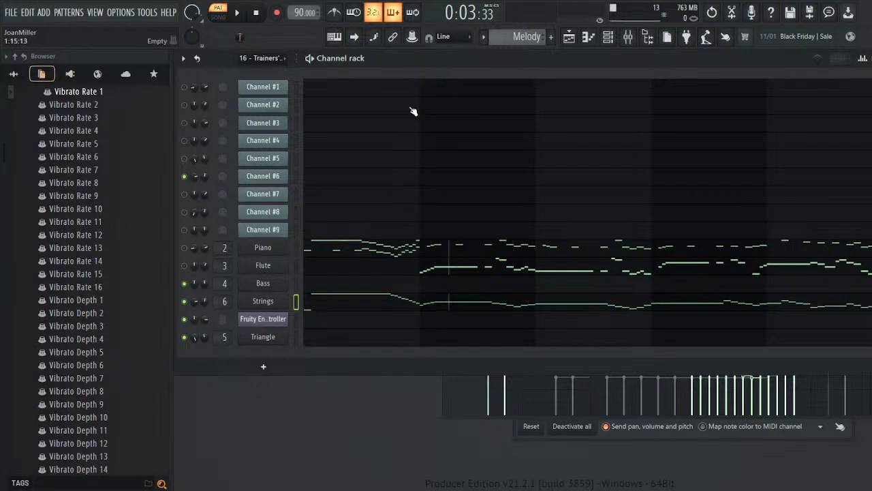
- Switch to the original pattern, enable Channel #7 in place of Channel #6, and play it from the start
scroll(505, 36, up, 1)
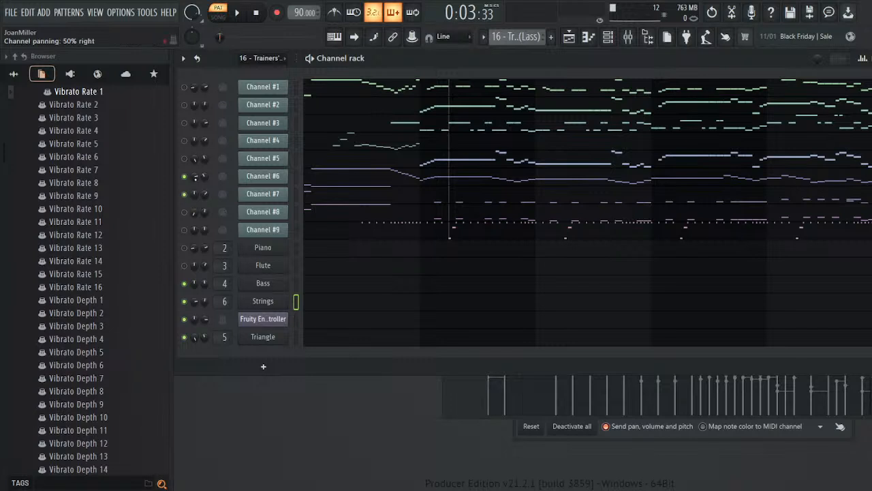
click(256, 13)
click(238, 12)
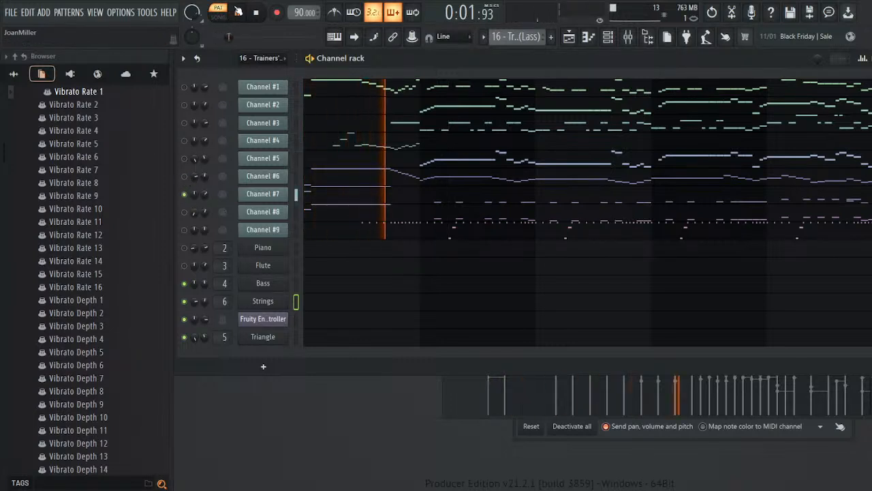
key(space)
key(space)
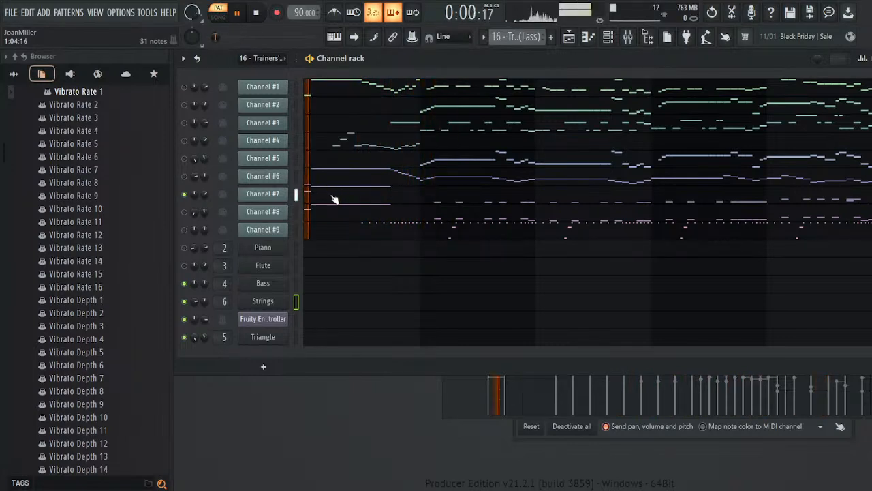
key(space)
- Copy the opening notes of Channel #7 from the original pattern into the Piano channel of the Melody pattern
click(334, 199)
scroll(518, 198, up, 3)
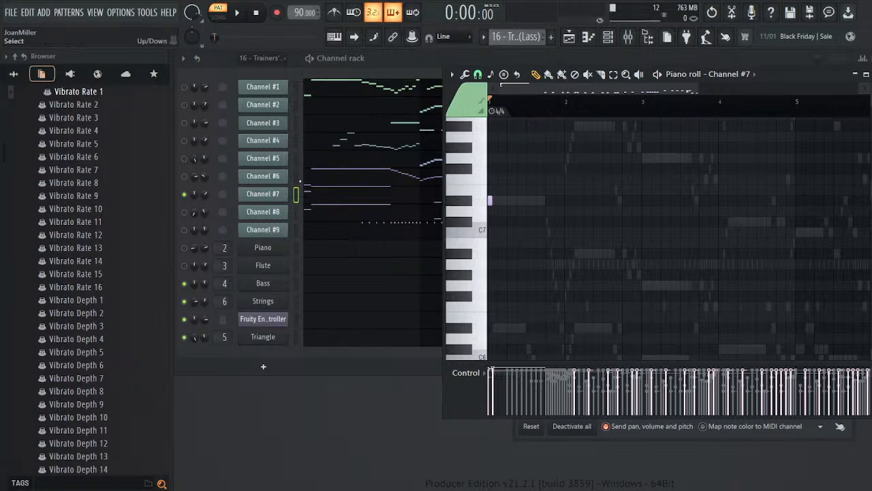
click(314, 198)
click(315, 199)
scroll(529, 218, up, 4)
drag(526, 186, 469, 359)
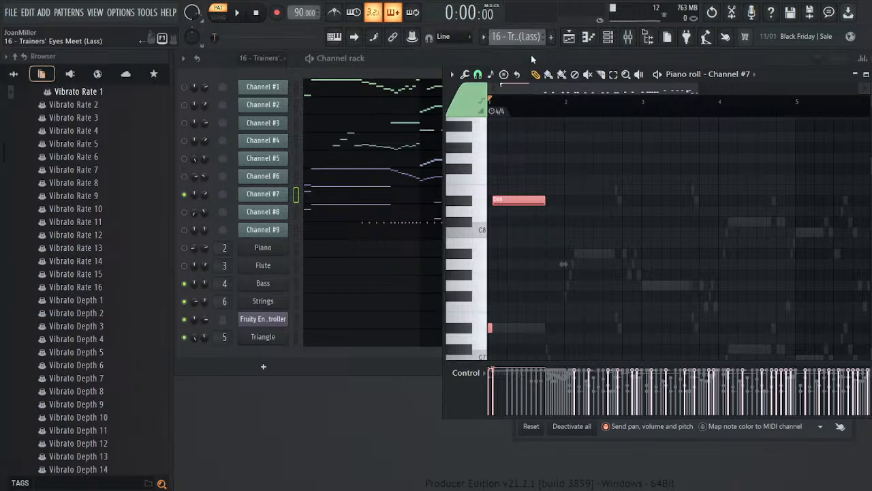
scroll(524, 38, down, 1)
click(326, 250)
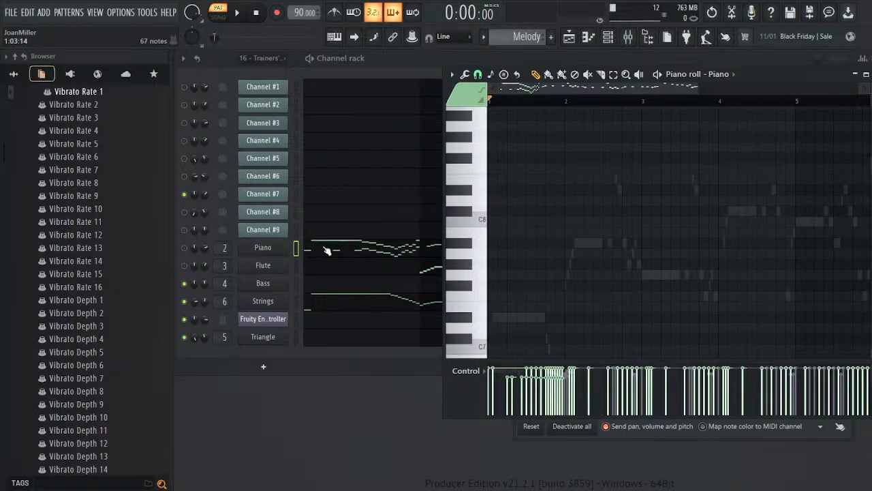
key(ctrl+v)
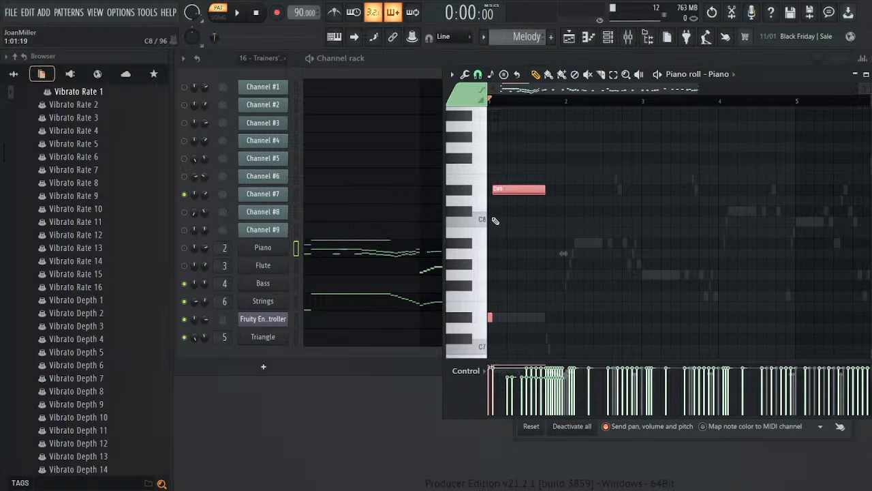
- Lower the velocity of the pasted opening Piano notes to 86% and audition the Melody pattern
ctrl+click(545, 163)
drag(520, 179, 471, 320)
drag(501, 372, 479, 373)
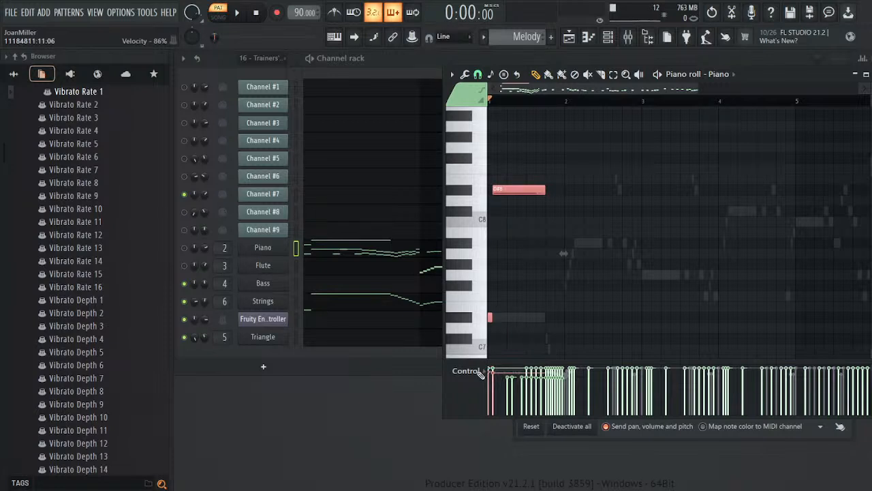
key(space)
key(space)
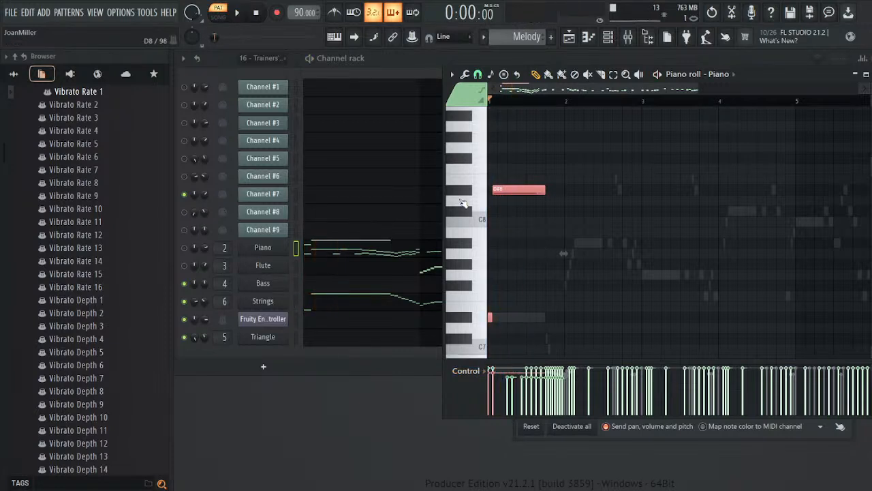
- Enable the Piano and Flute channels and audition the Melody pattern from the start
click(184, 248)
click(186, 264)
key(space)
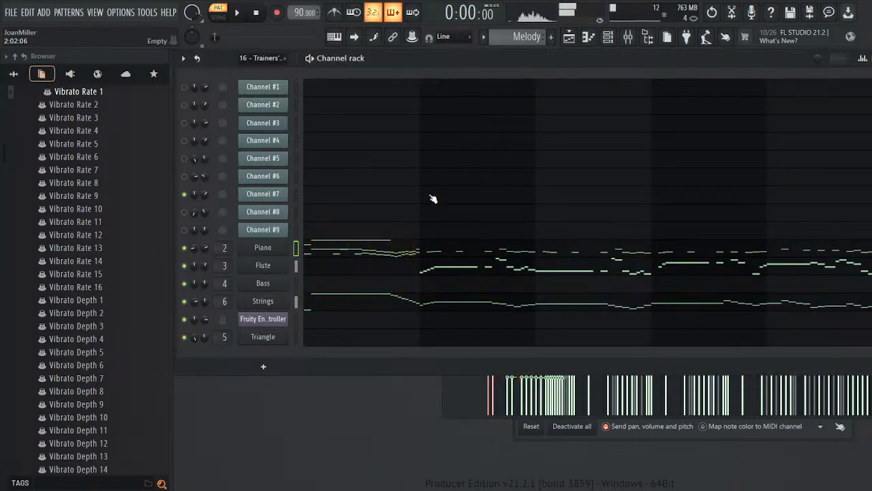
key(space)
- Switch to the original pattern and view the channel volume events of Channel #7
scroll(519, 36, up, 1)
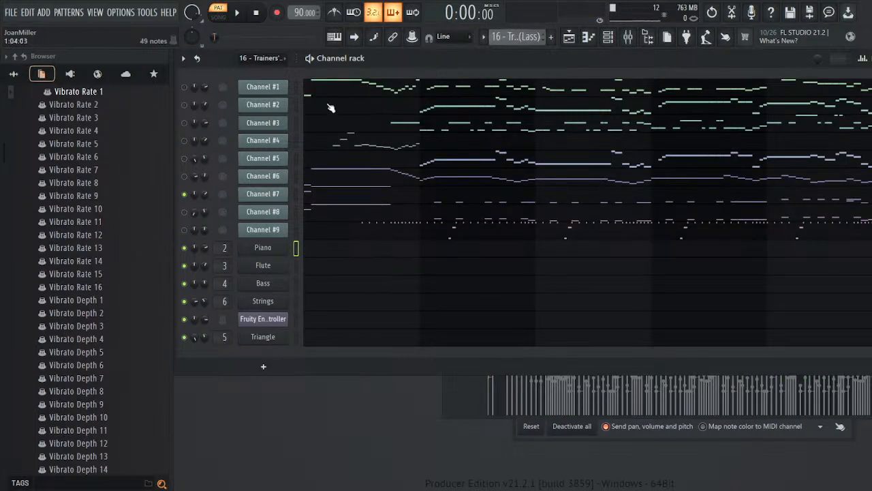
right_click(204, 196)
click(247, 224)
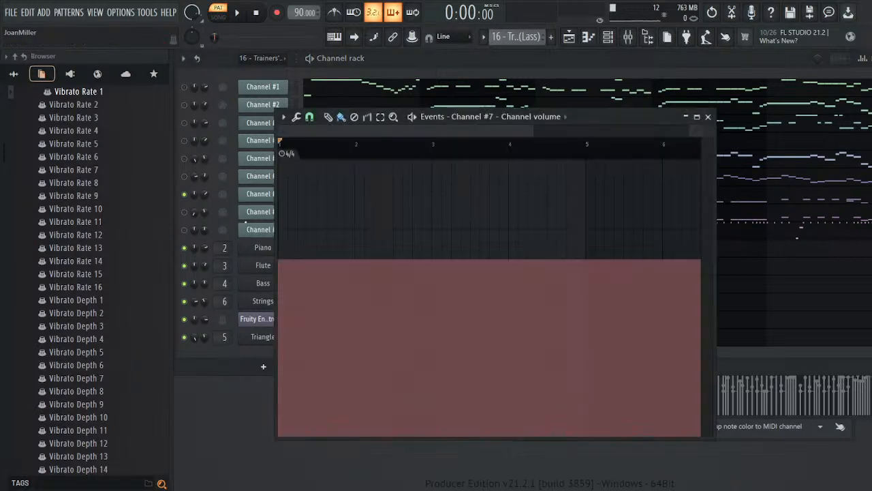
click(708, 117)
- Play Channel #7 in the original pattern from the start to hear its later notes
click(183, 195)
key(space)
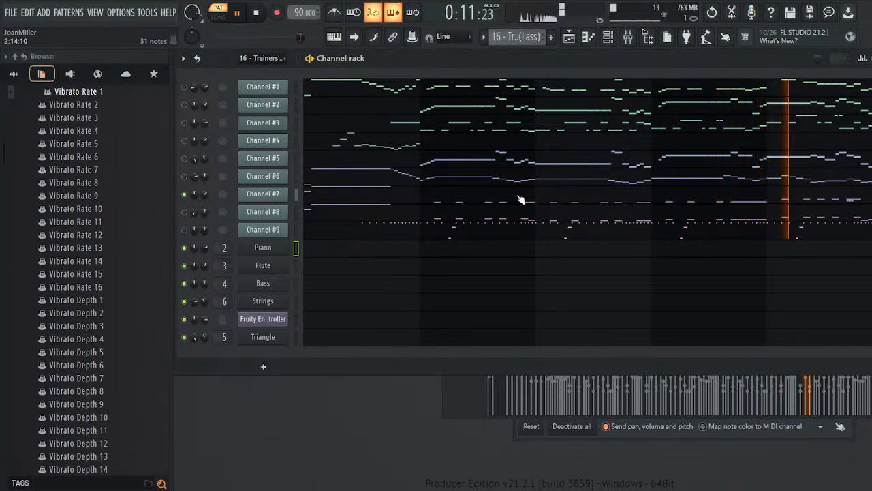
key(space)
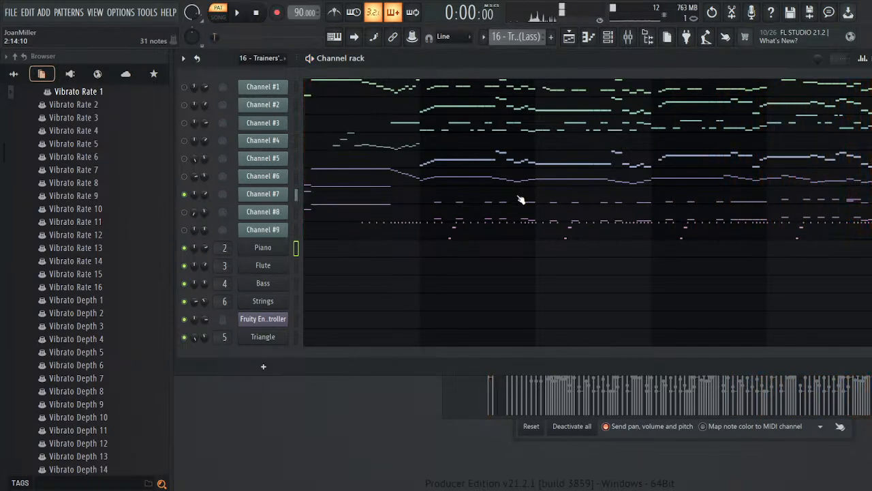
- Open Channel #7's piano roll, examine its notes in bars 4 and 5, and play the passage from bar 4
click(857, 202)
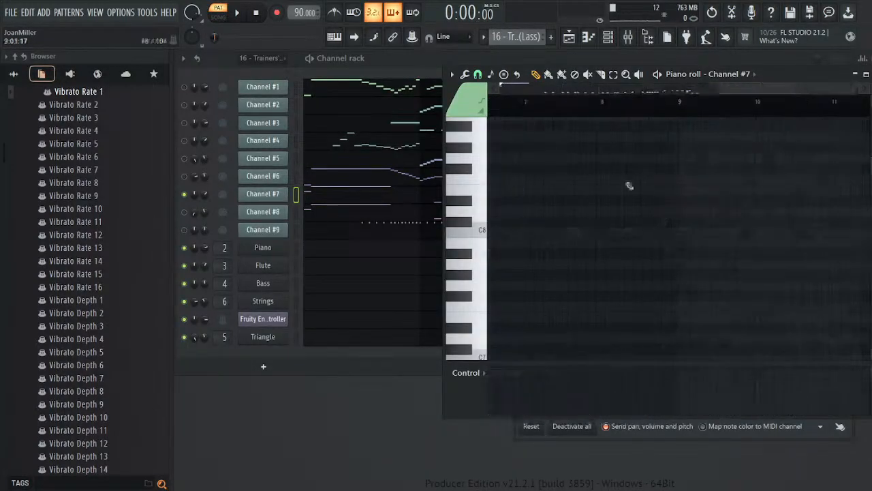
scroll(563, 236, down, 12)
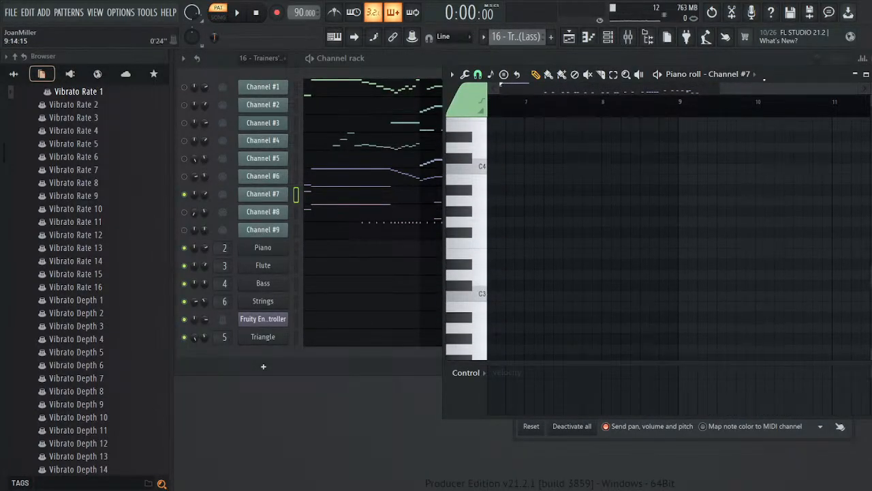
drag(770, 88, 636, 121)
scroll(668, 241, up, 6)
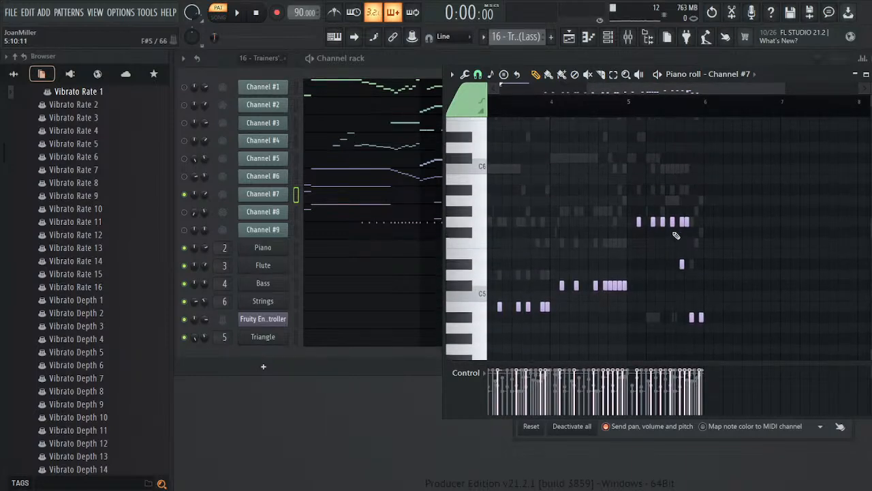
drag(587, 90, 678, 96)
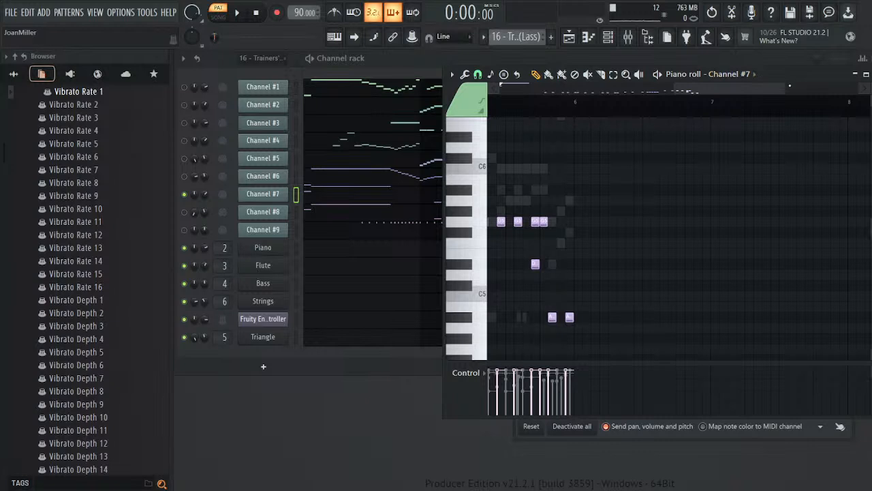
drag(789, 86, 702, 94)
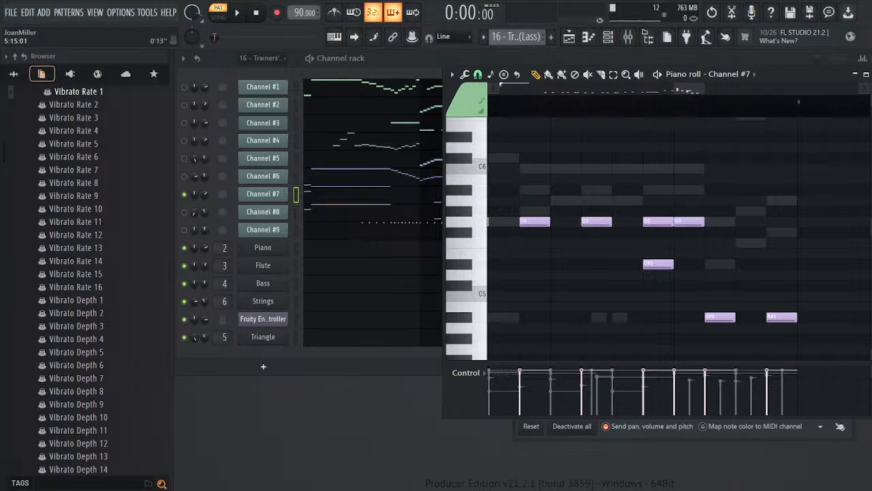
drag(673, 87, 635, 90)
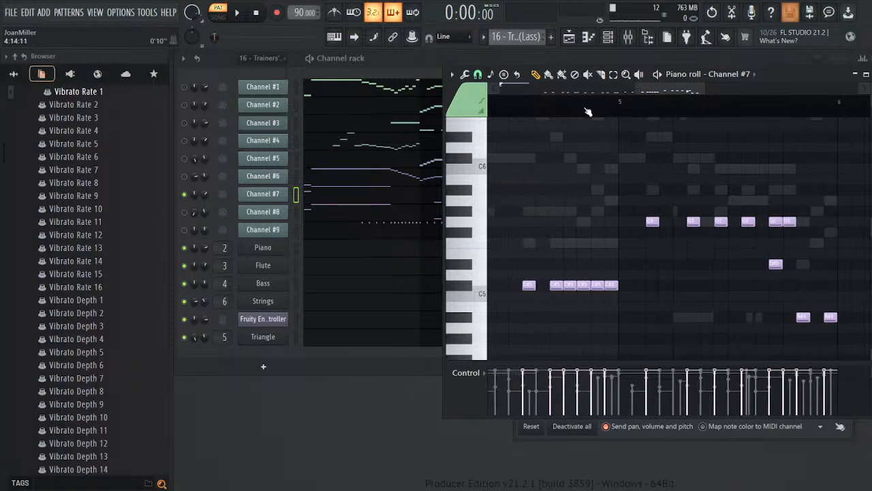
click(537, 108)
click(240, 12)
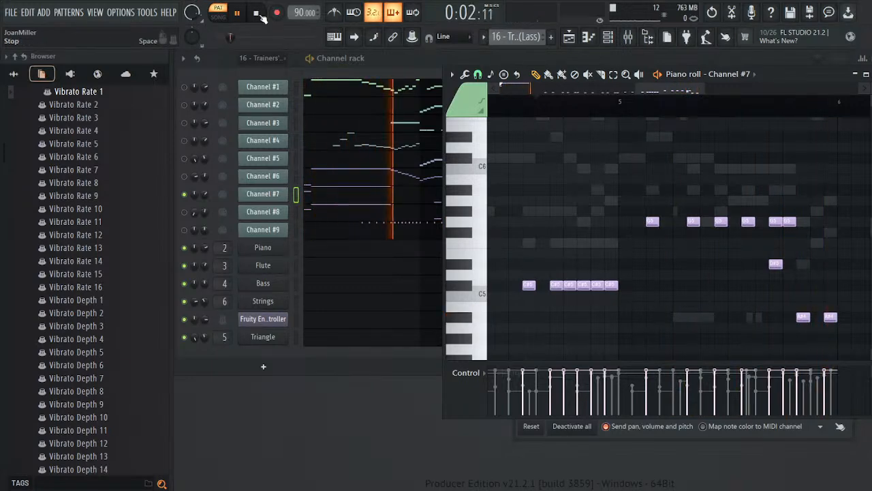
key(space)
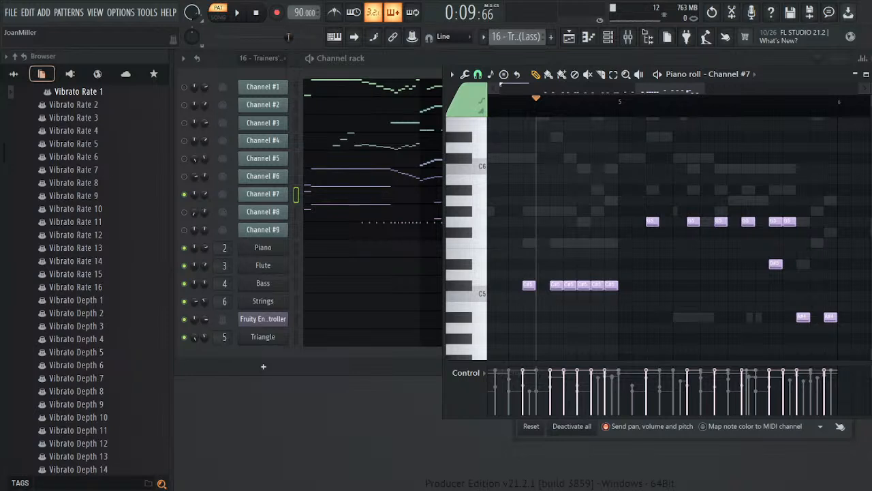
- Delete the D#5 note in bar 5 of Channel #7 and reset playback to the start
scroll(623, 146, left, 6)
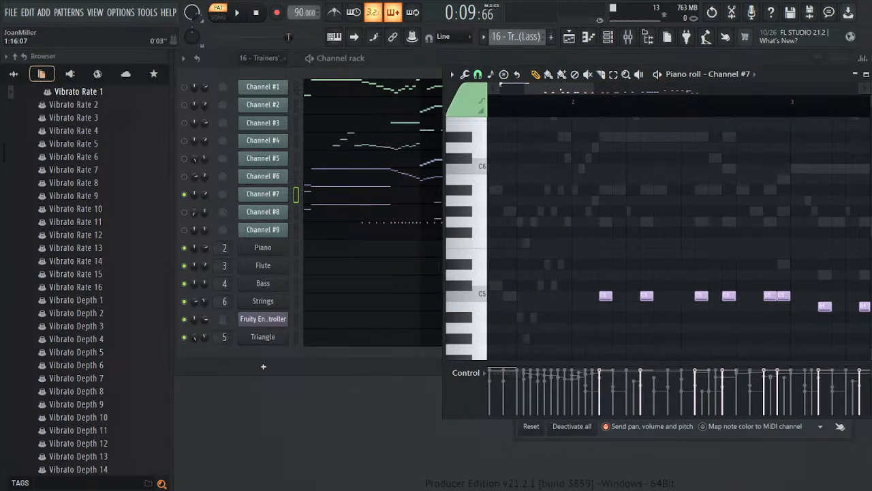
scroll(578, 115, right, 2)
scroll(597, 104, right, 2)
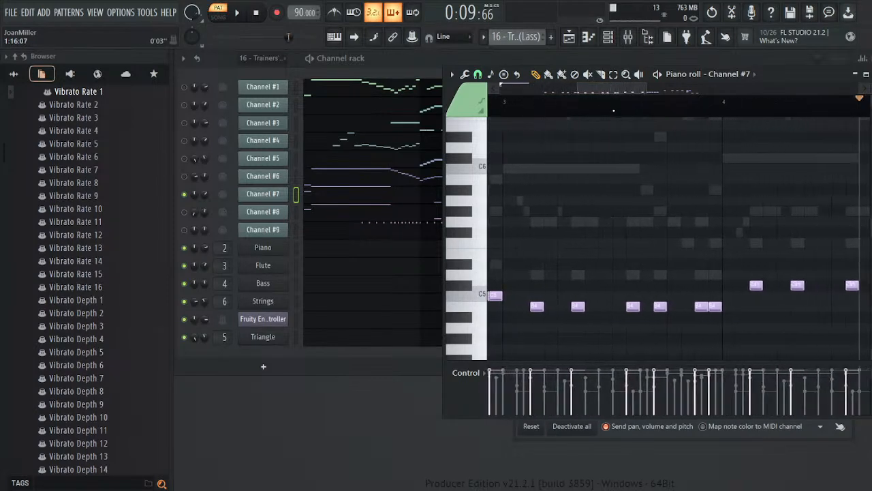
scroll(626, 114, right, 5)
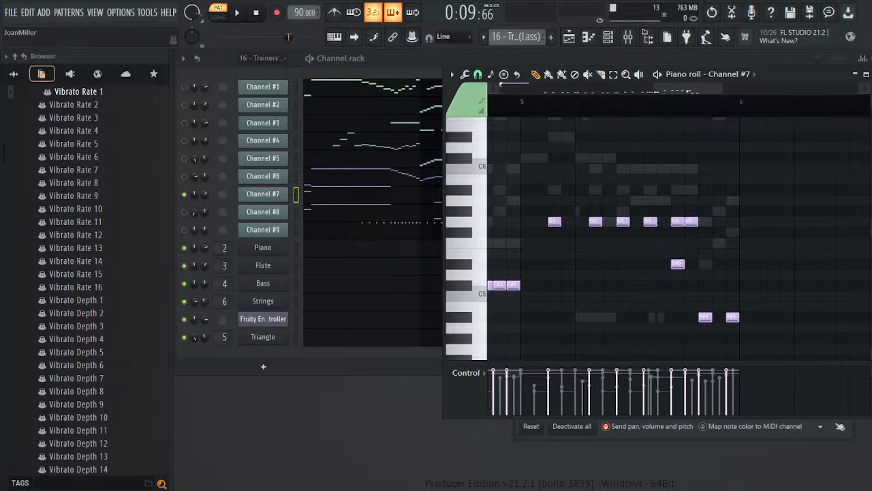
right_click(677, 264)
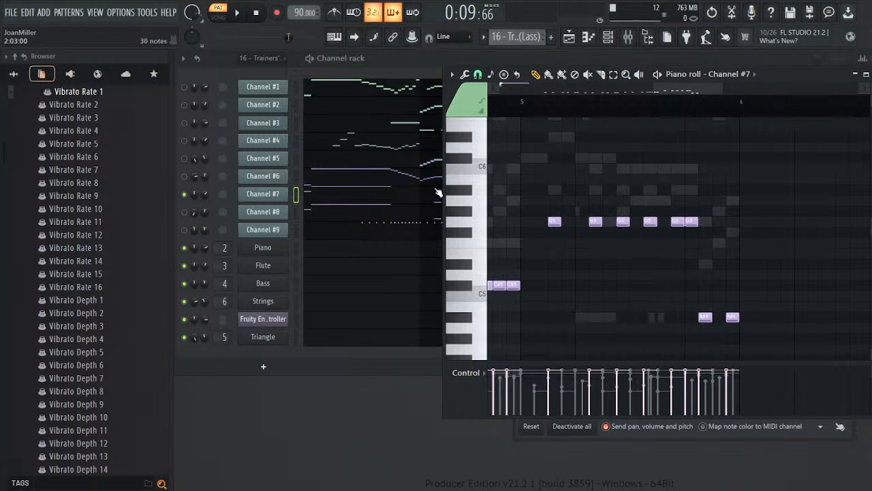
click(262, 18)
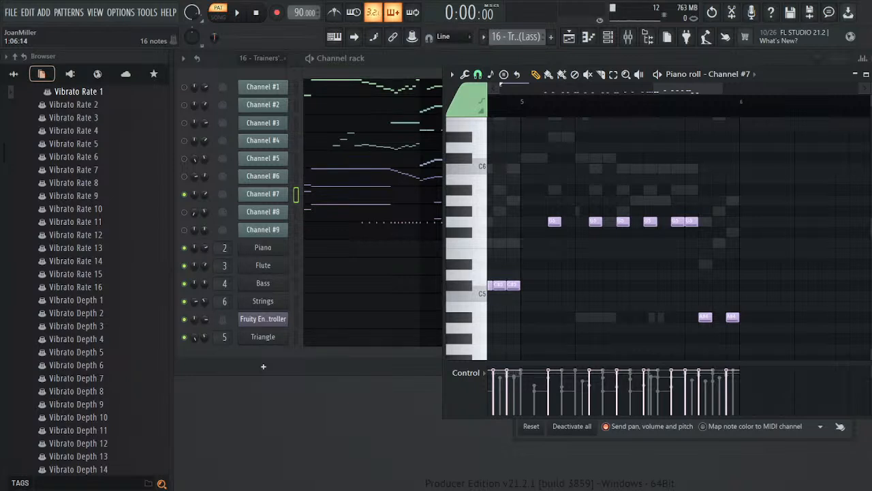
- Check the notes of Channel #4 and Channel #3, and briefly play the original pattern from the middle of bar 5
click(346, 141)
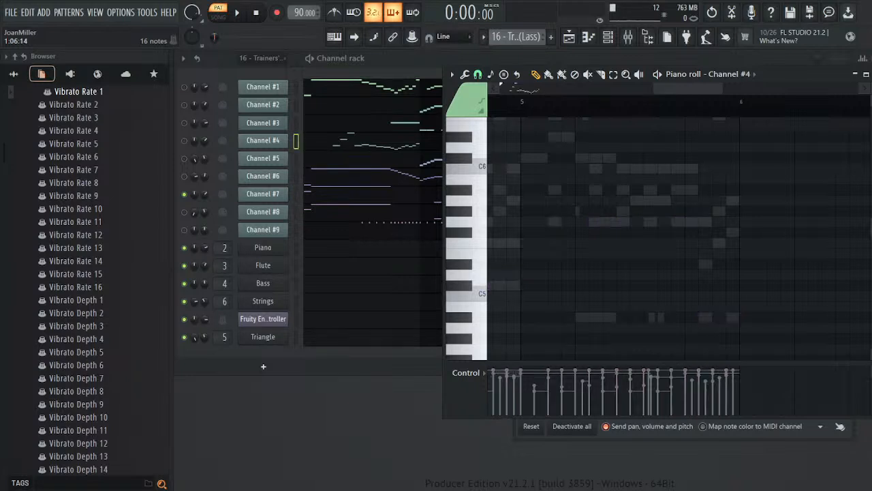
click(393, 126)
scroll(680, 171, down, 5)
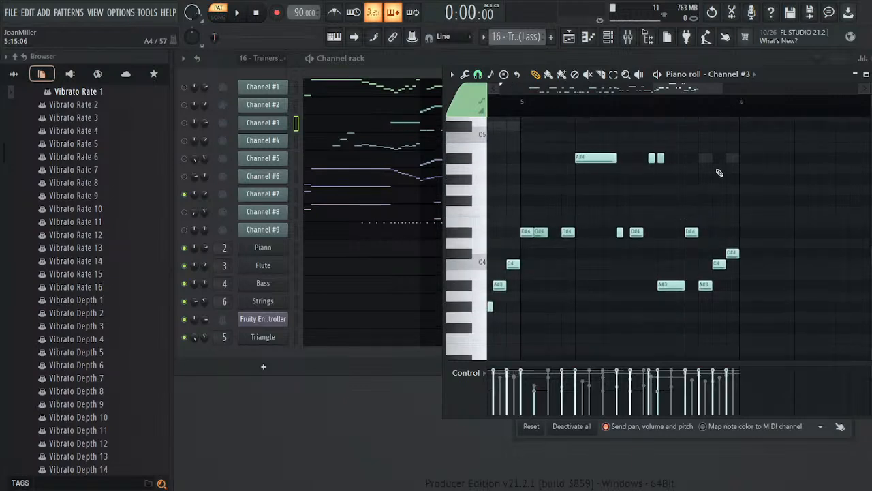
click(629, 108)
click(238, 13)
key(space)
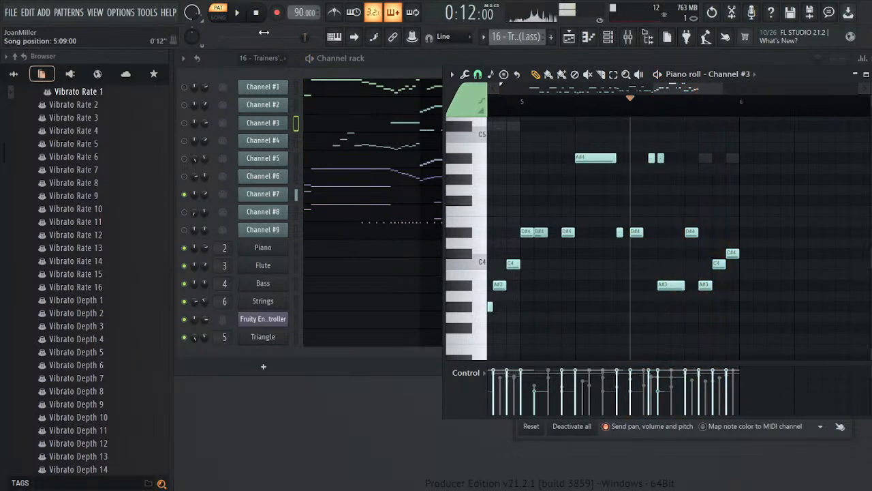
- Replay the original pattern from the start and select all of Channel #7's notes in bars 2 through 5
click(257, 13)
click(238, 13)
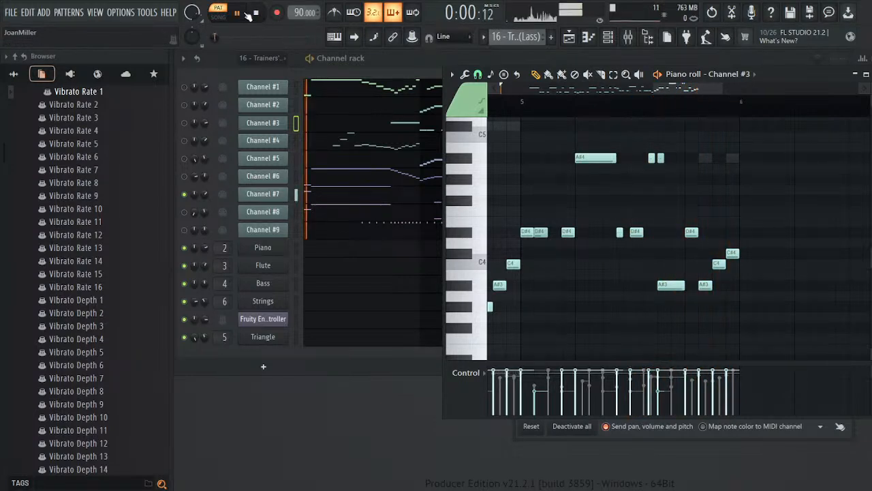
click(354, 195)
scroll(584, 218, up, 4)
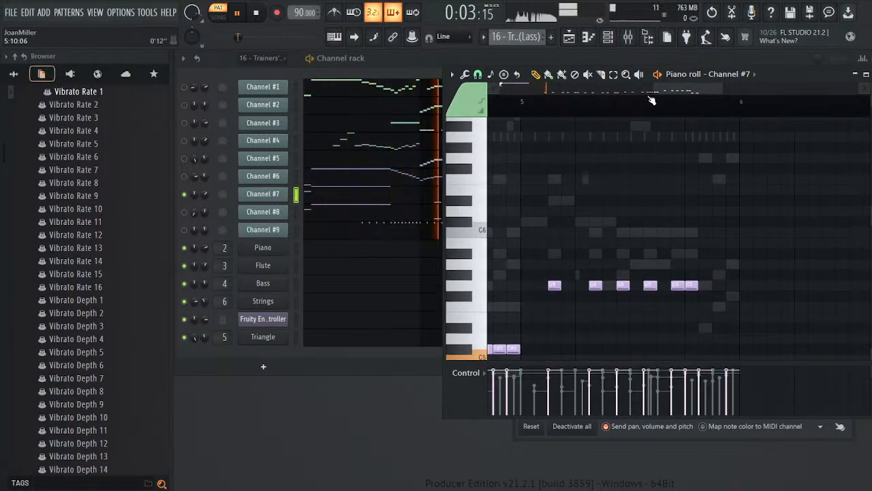
scroll(651, 101, down, 3)
scroll(643, 204, down, 4)
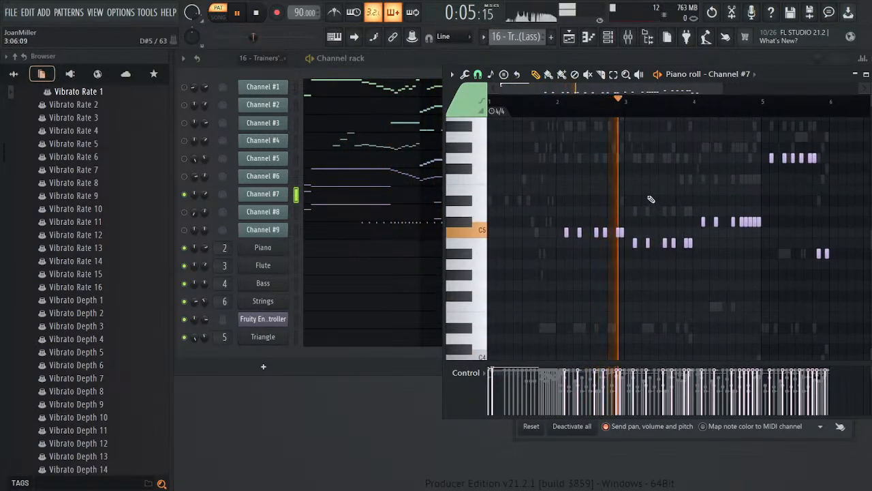
scroll(650, 201, up, 2)
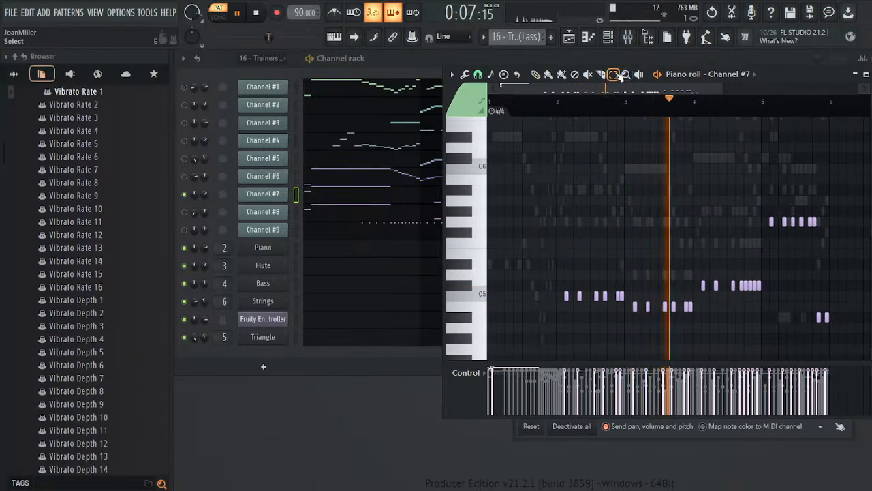
drag(853, 164, 508, 354)
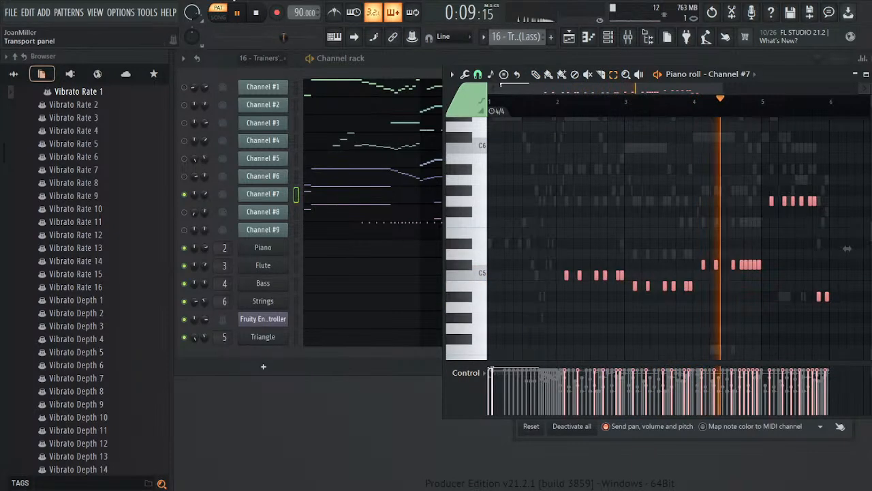
key(space)
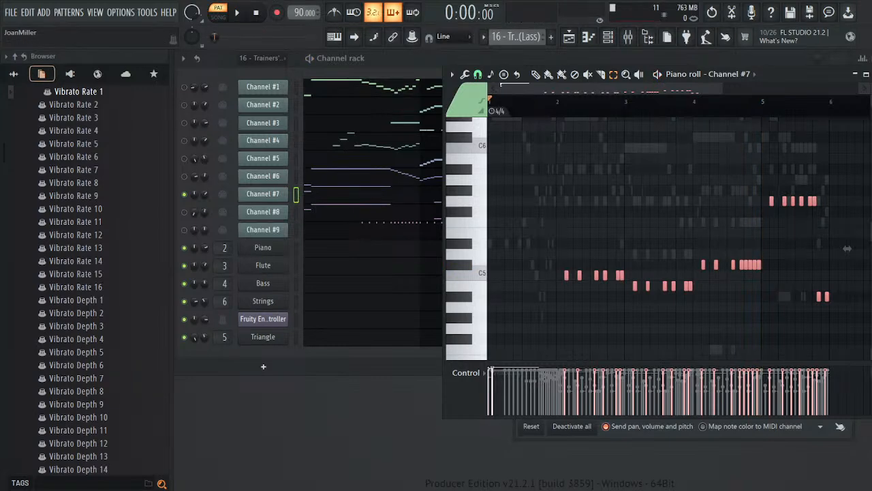
- Add the Sytrus Pulse instrument as a new channel and move its window clear of the channel names
click(273, 357)
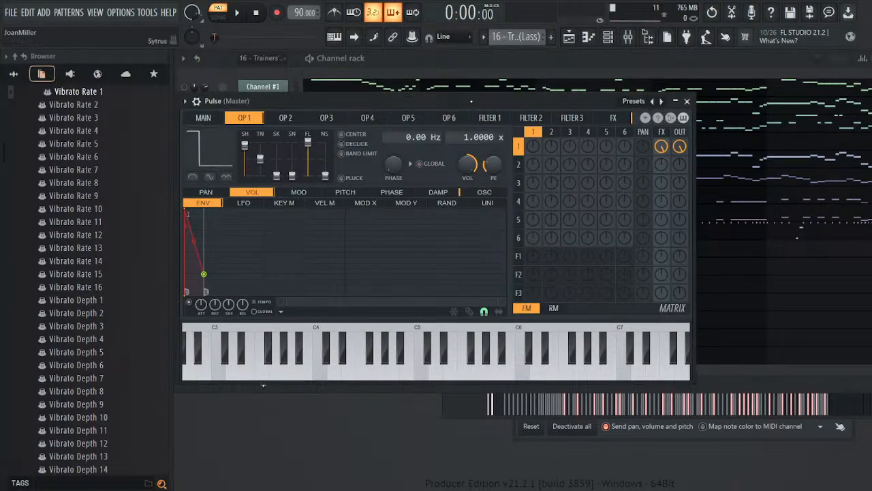
drag(472, 101, 640, 132)
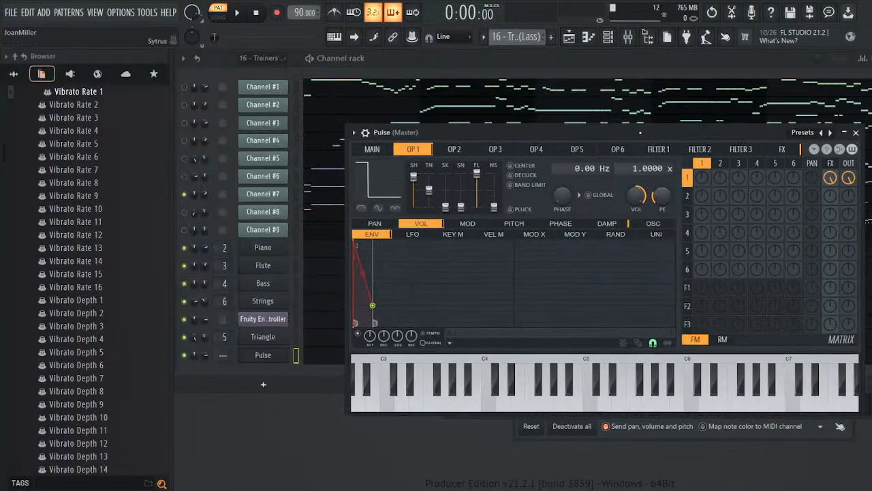
- Open the miscellaneous functions of Channel #7 and play its part in the original pattern
click(263, 194)
click(289, 194)
click(316, 215)
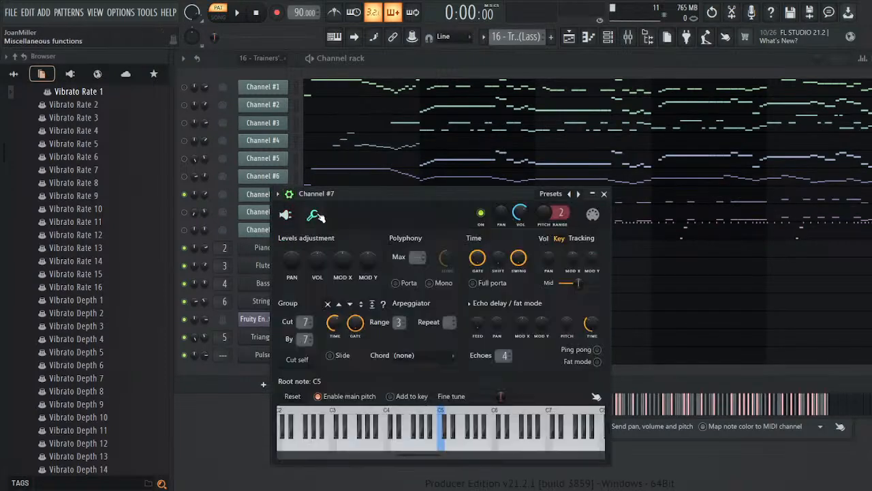
key(space)
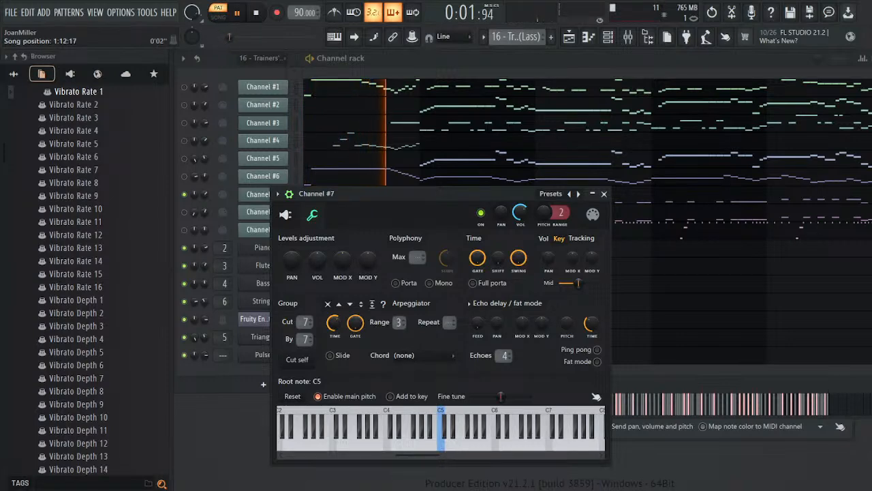
key(space)
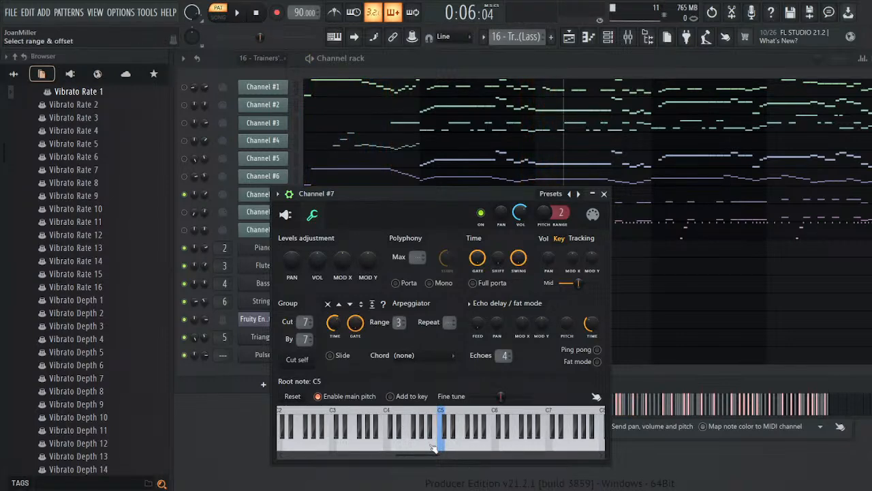
- Audition the C5 key on Channel #7 and on the Pulse instrument to compare their sounds
drag(428, 451, 452, 453)
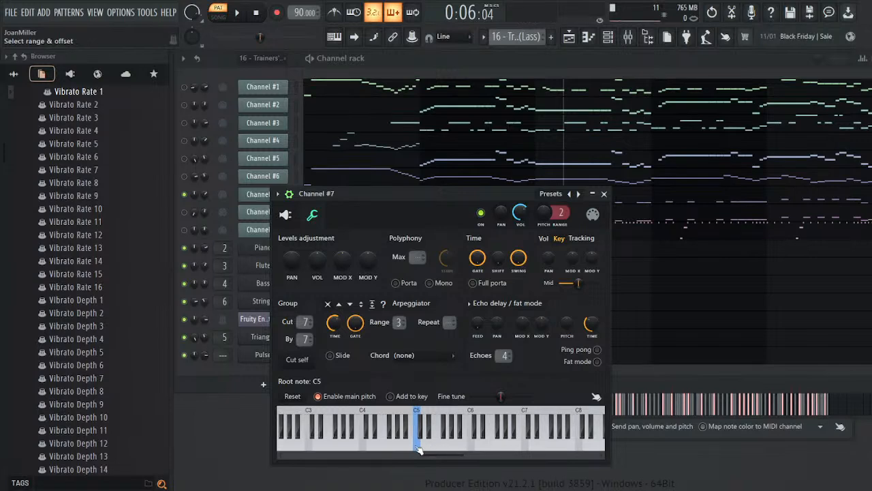
click(418, 446)
click(263, 355)
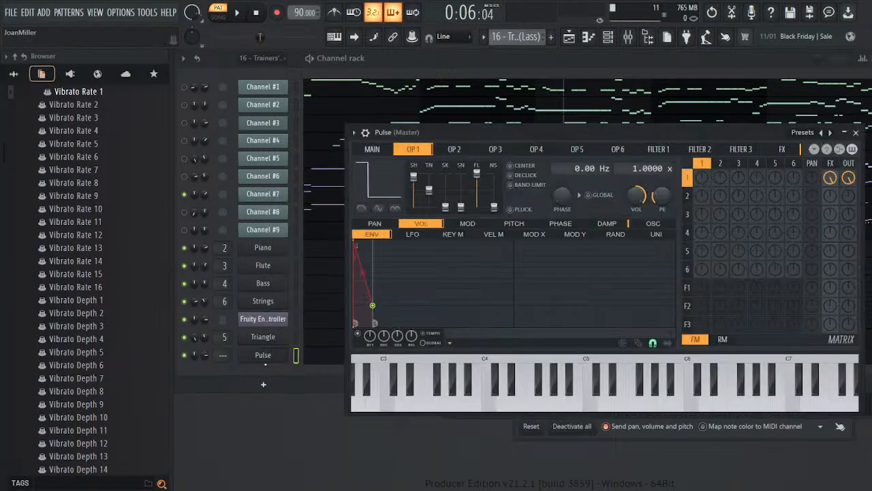
click(593, 402)
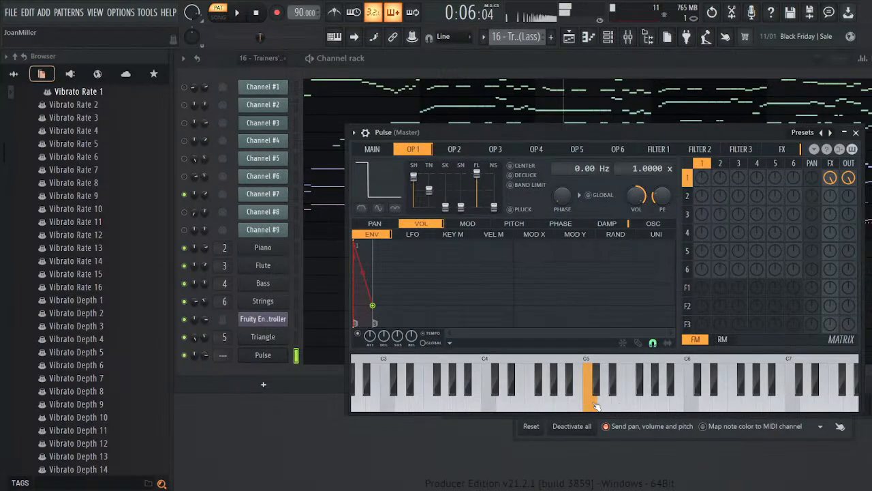
- Route the Pulse instrument to mixer track 7, which carries the Piano track's effects, and close the mixer and instrument windows
click(856, 132)
click(276, 357)
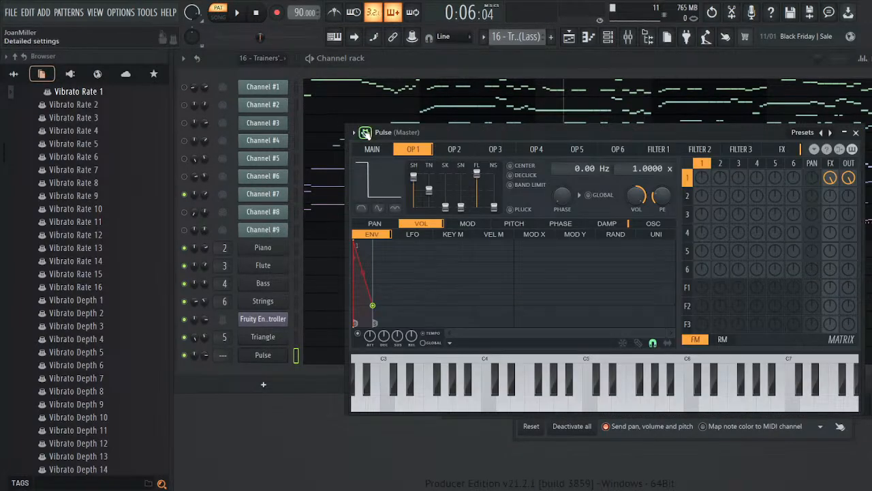
click(366, 133)
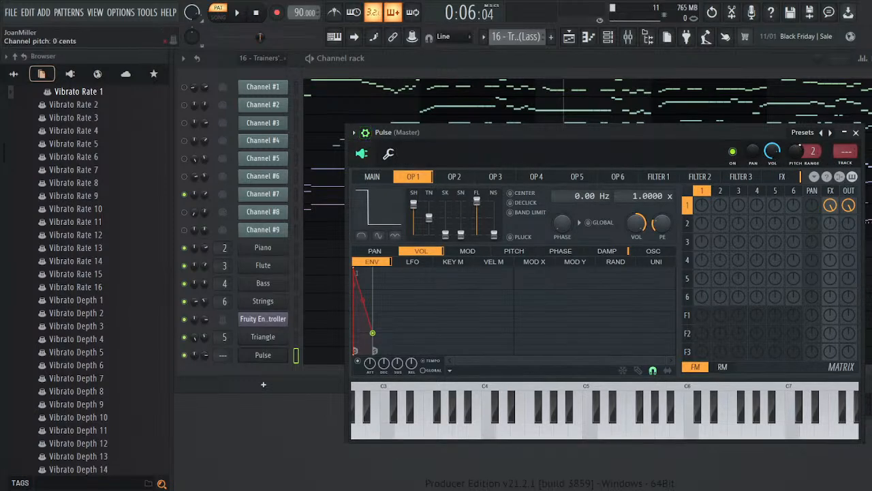
click(840, 166)
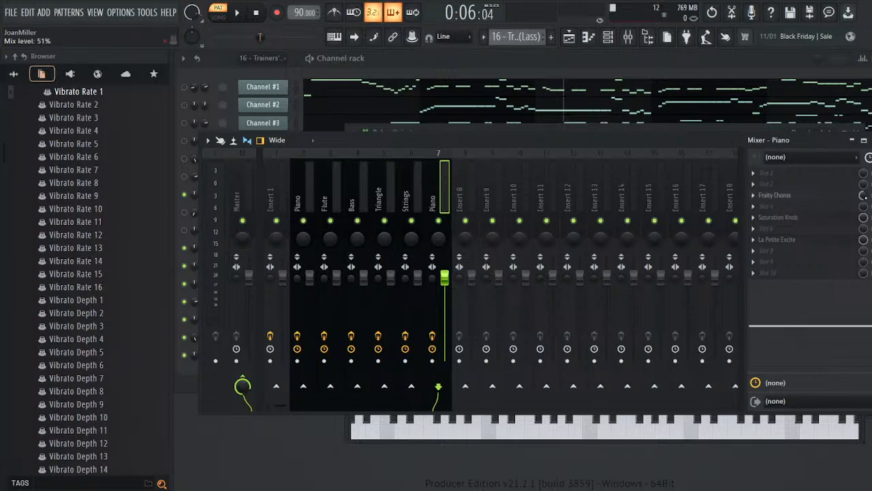
click(864, 139)
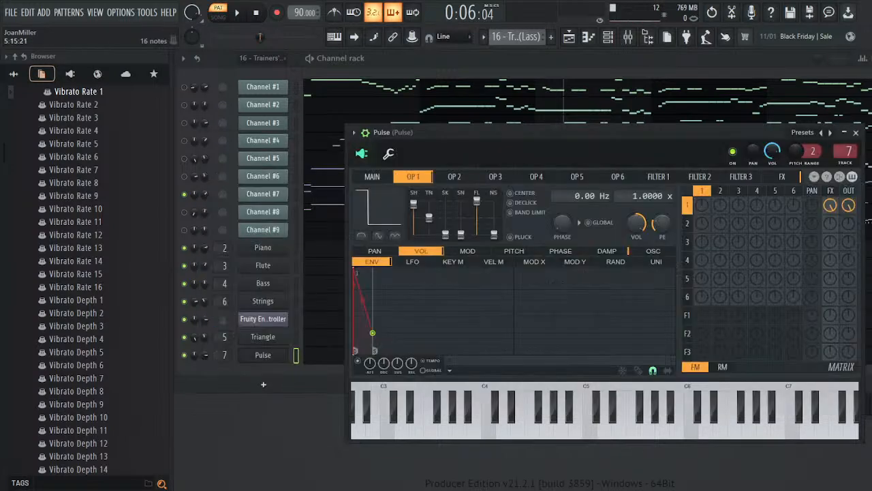
click(856, 133)
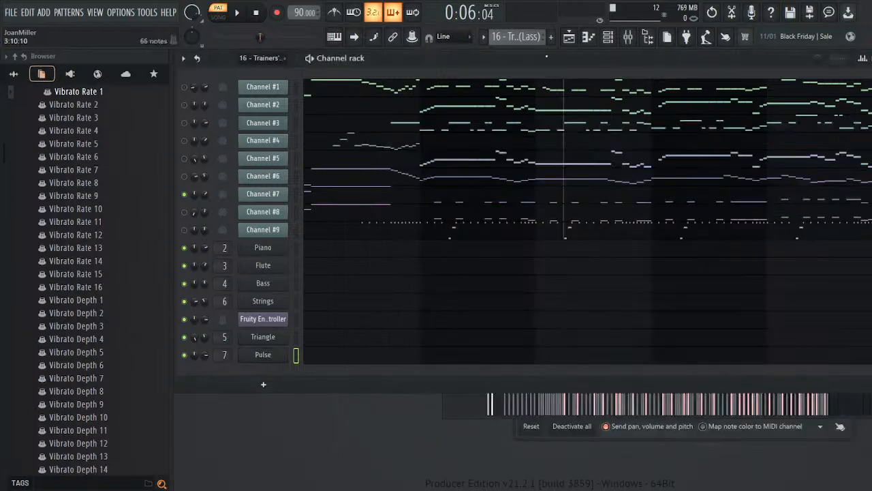
- Paste Channel #7's selected notes into the Pulse piano roll of the Synths pattern and start playback
click(572, 82)
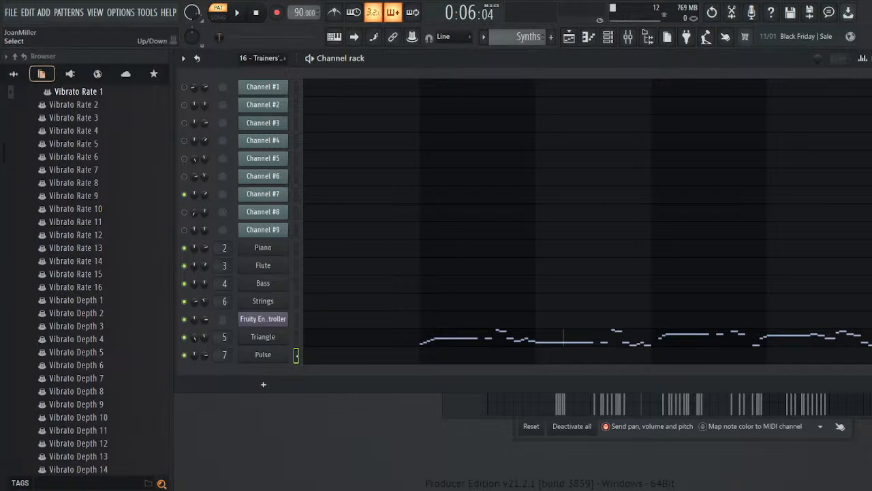
click(322, 361)
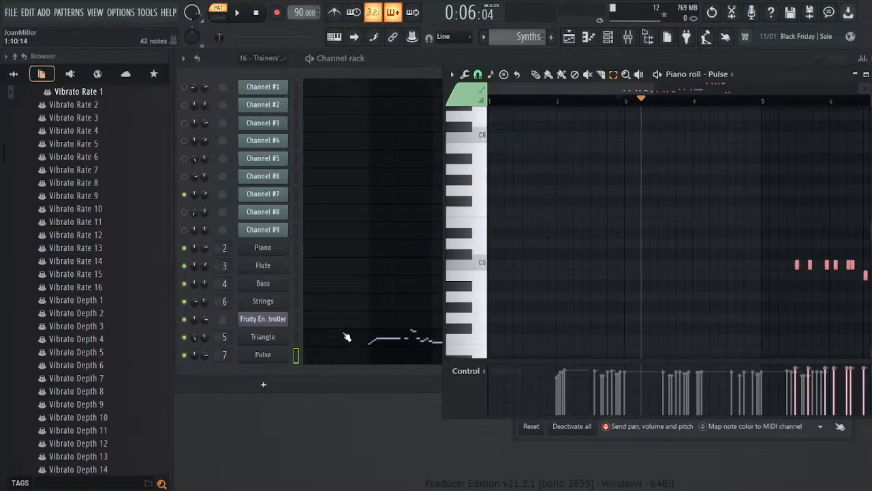
drag(580, 89, 573, 133)
scroll(649, 202, down, 3)
scroll(649, 202, up, 3)
key(space)
scroll(742, 252, down, 3)
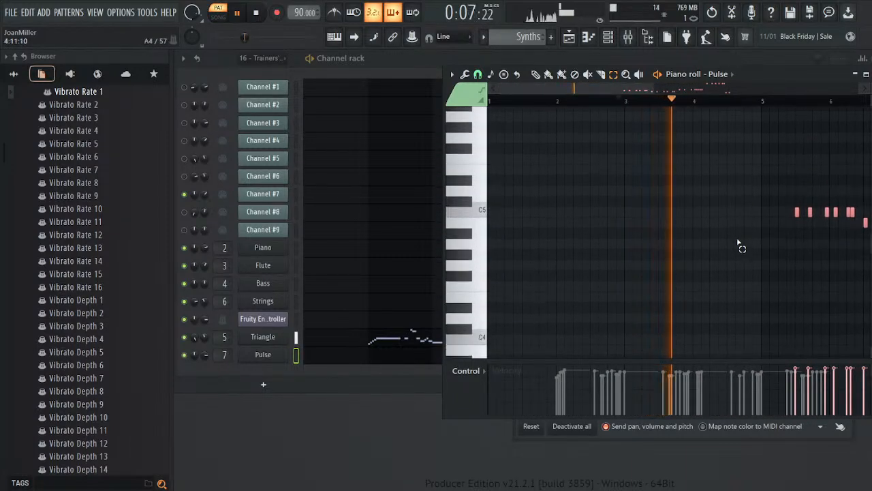
- Play through the Melody and original patterns to check where Channel #7's notes begin
click(538, 75)
scroll(523, 42, up, 1)
scroll(523, 42, up, 1)
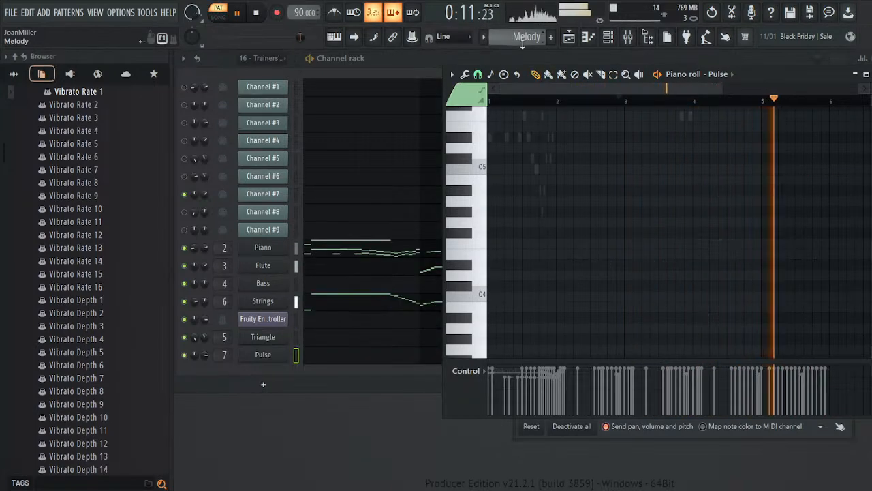
scroll(512, 36, up, 1)
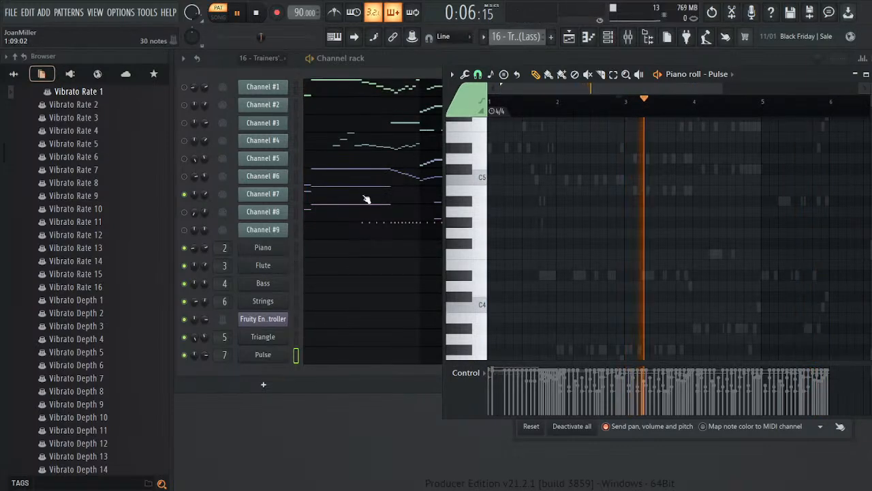
click(338, 197)
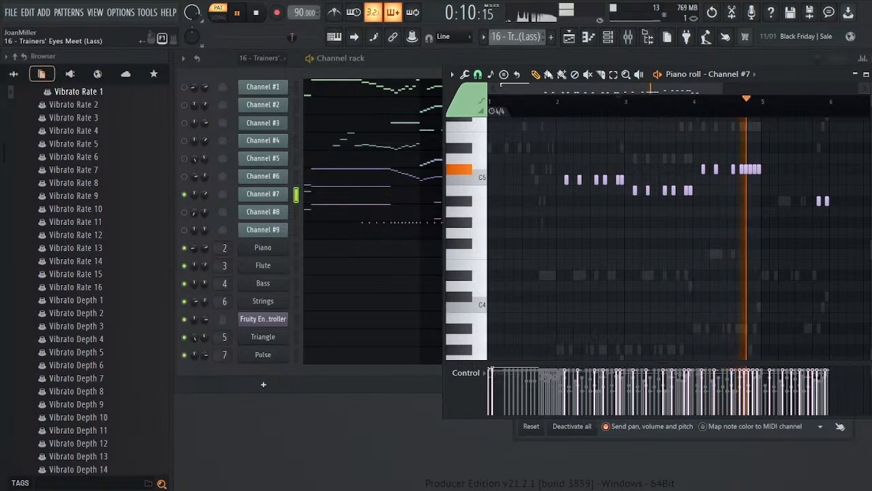
scroll(524, 38, up, 1)
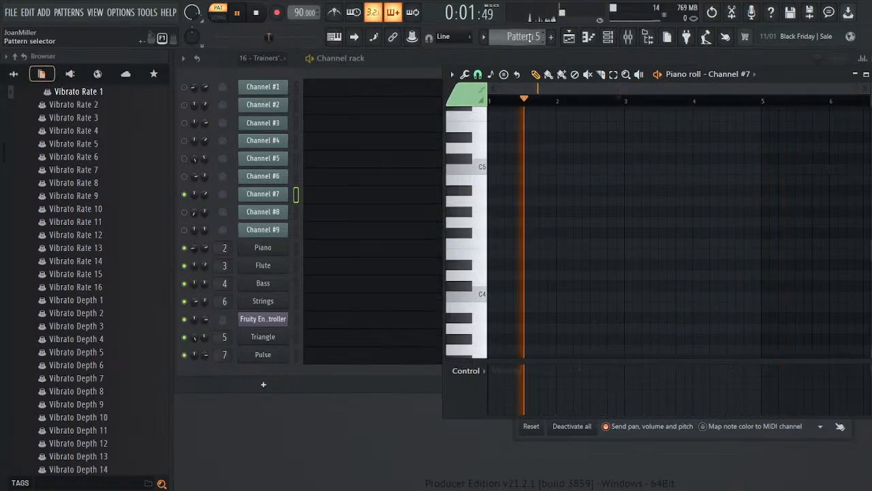
- Move the pasted Pulse notes in the Synths pattern three bars earlier to start in bar 2, and play them from there
click(361, 356)
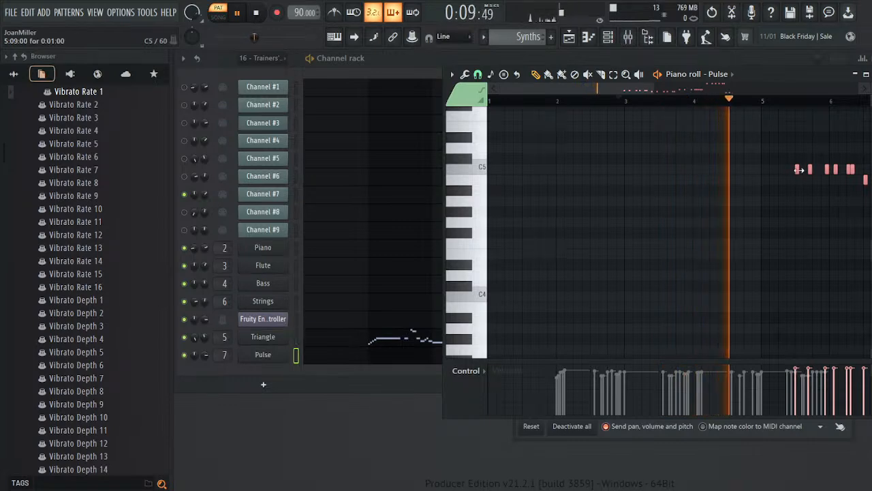
drag(797, 169, 592, 168)
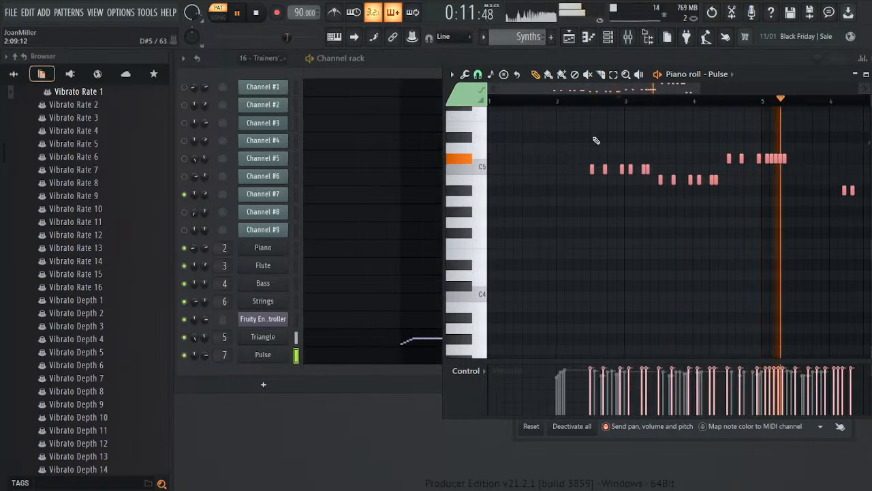
click(571, 106)
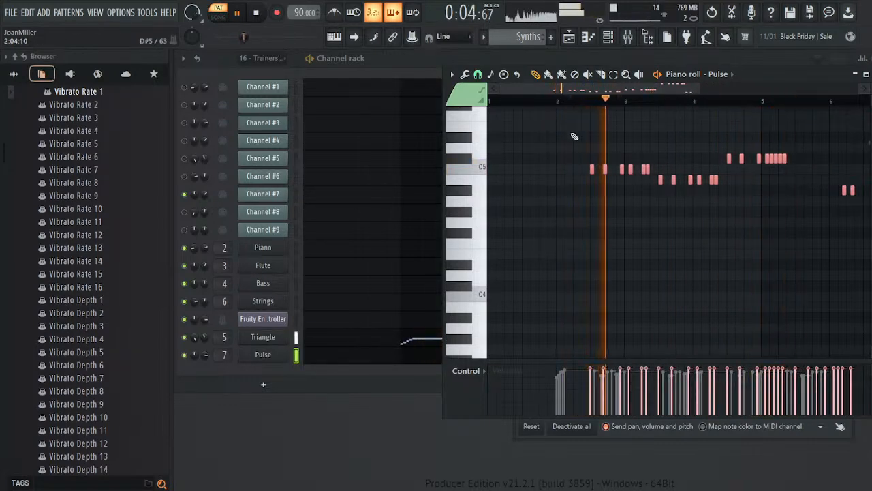
click(567, 104)
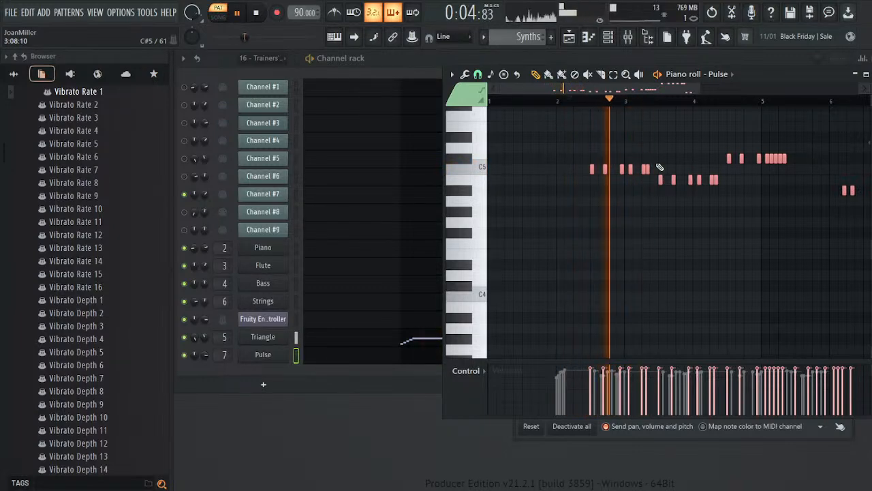
key(space)
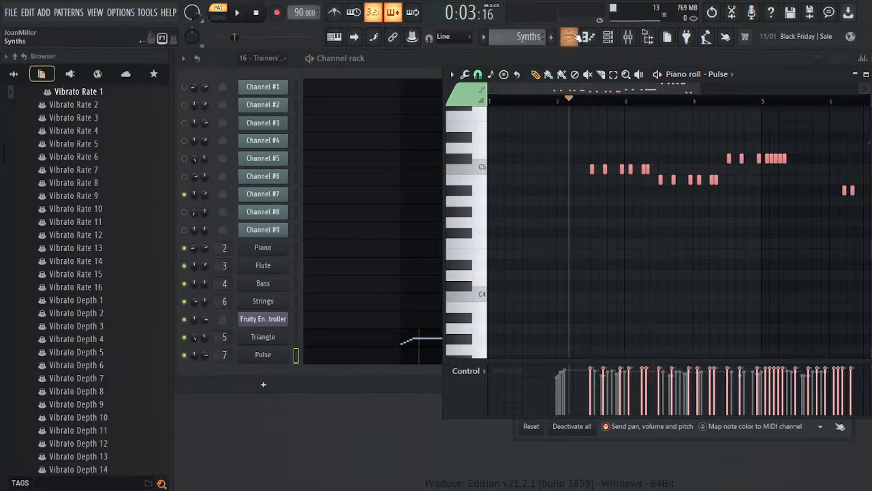
- Return to the original pattern and inspect the channel volume events of Channel #7 and the Pulse instrument
click(519, 37)
click(467, 139)
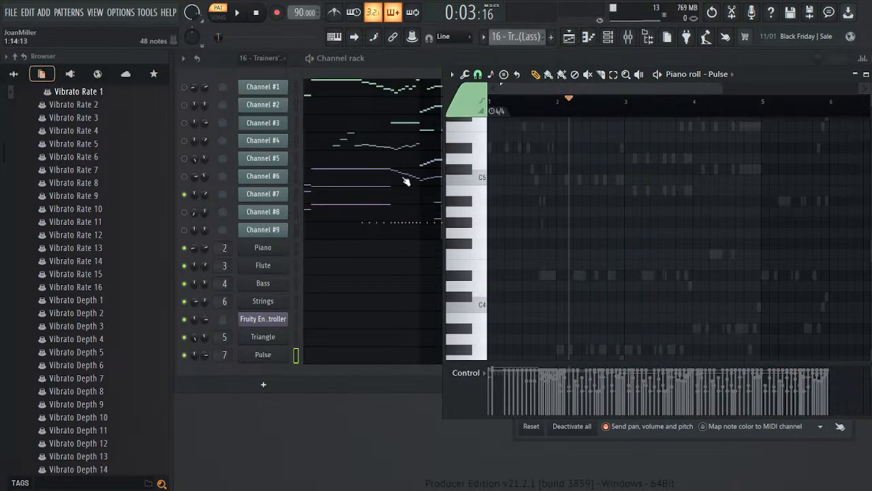
key(space)
key(space)
click(205, 196)
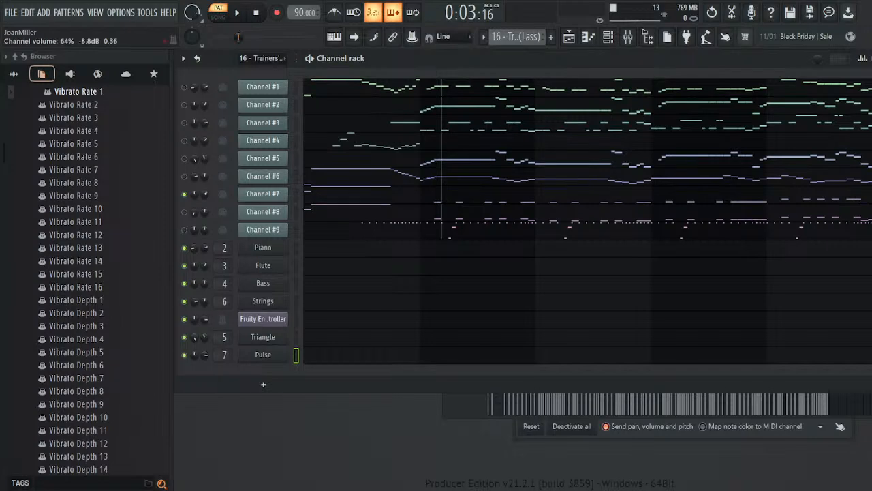
click(227, 216)
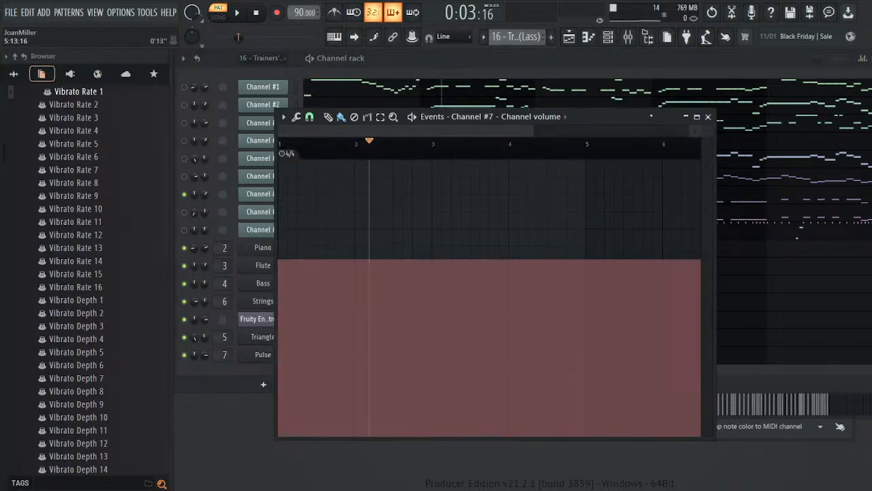
click(709, 117)
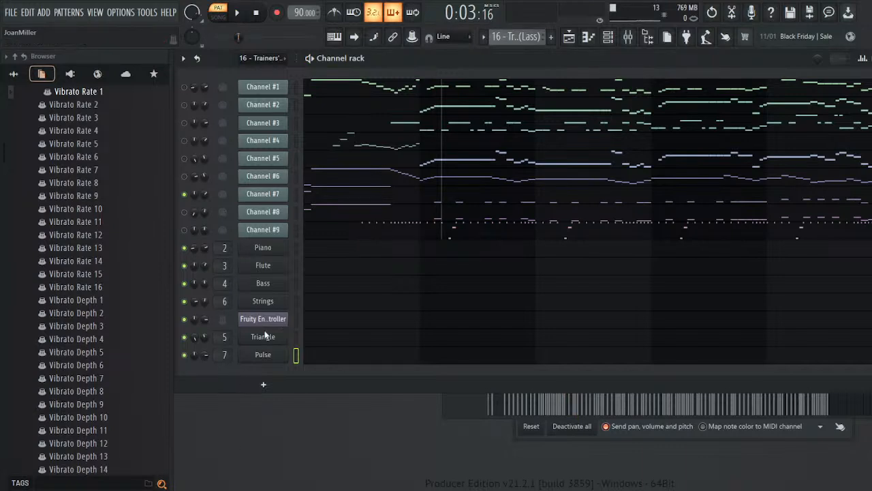
click(226, 376)
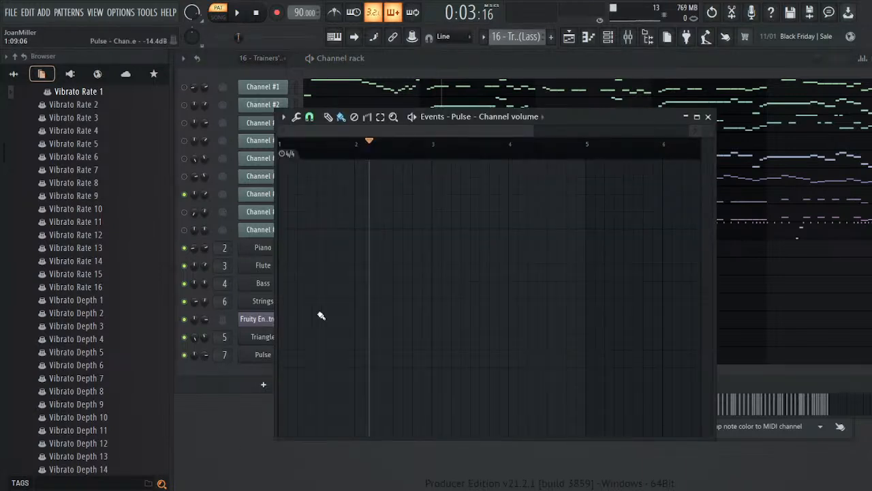
click(709, 117)
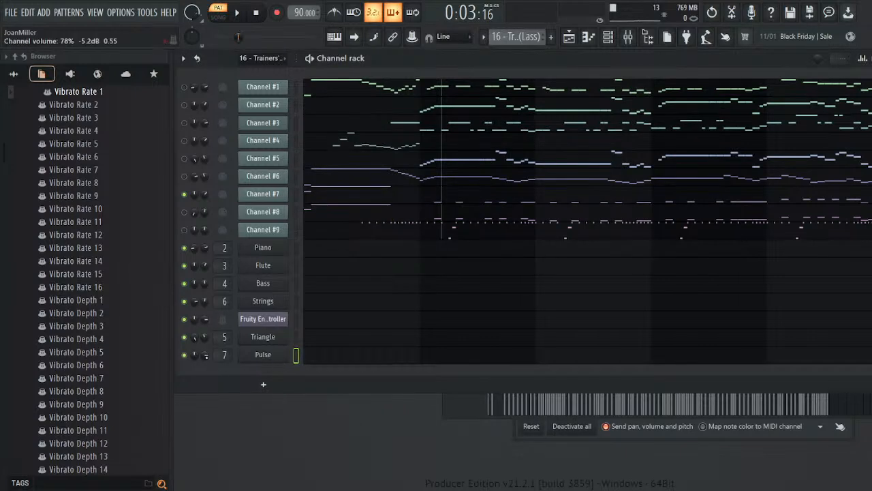
- Play the original pattern and check Channel #7's panning events
key(space)
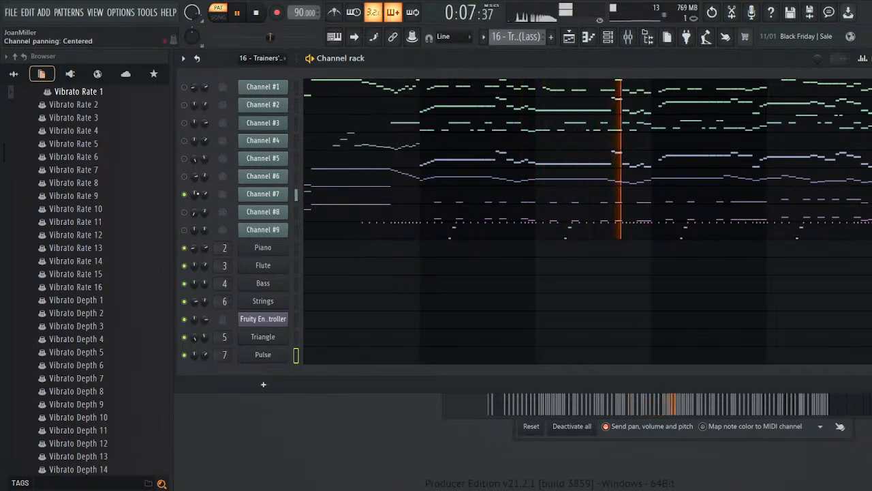
right_click(194, 194)
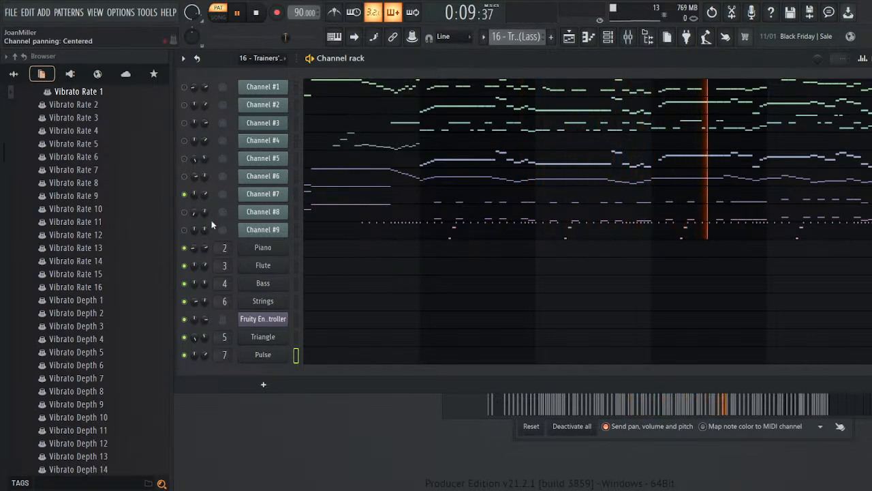
click(206, 219)
click(708, 117)
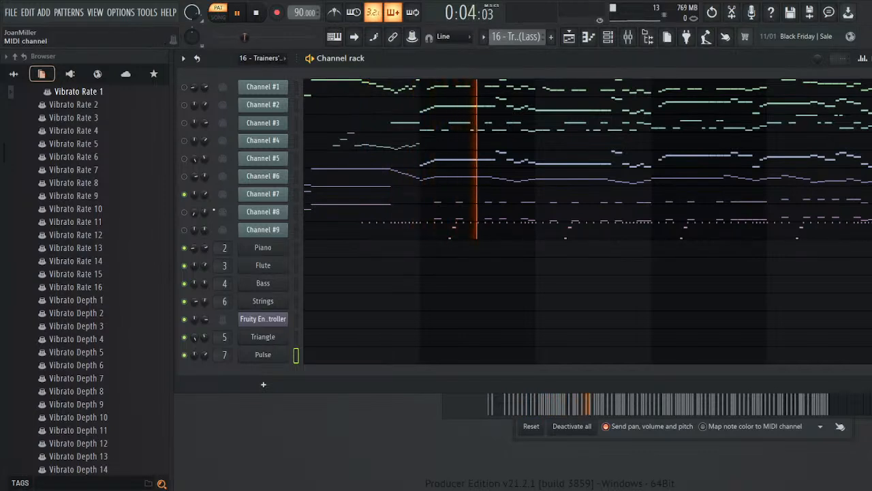
- Unmute Channel #8 in the original pattern and check the patch settings of Channels #8 and #7
click(184, 214)
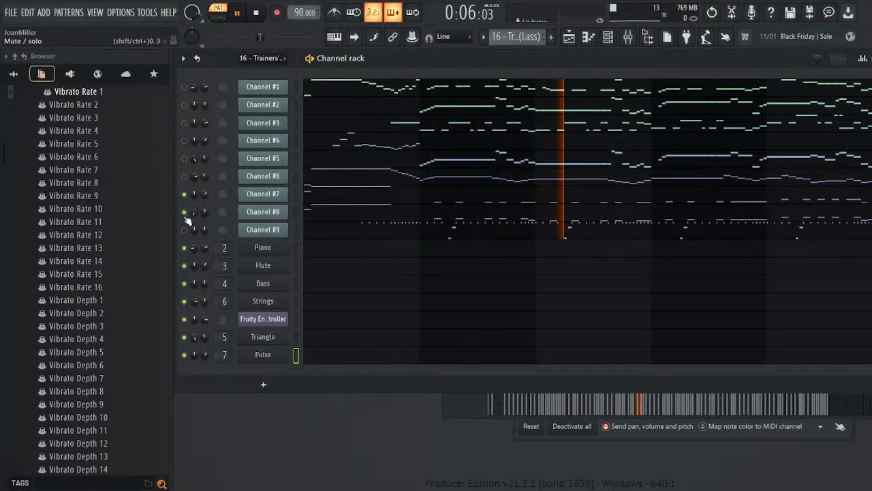
click(263, 213)
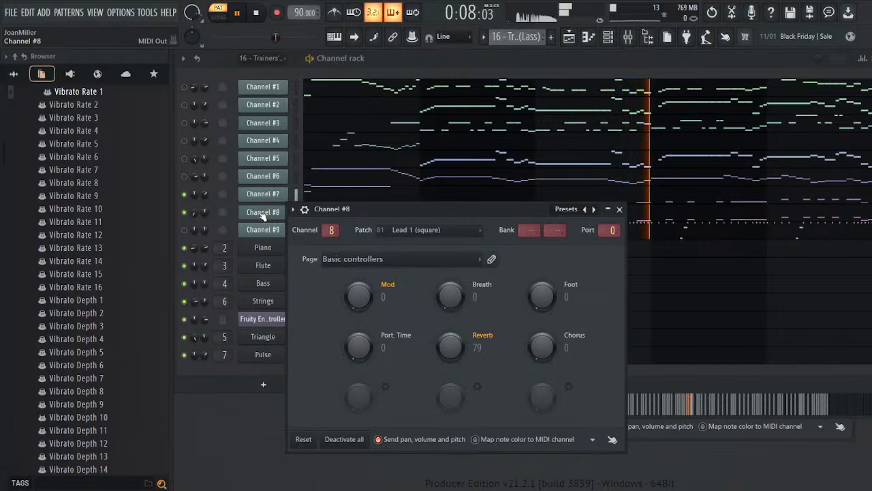
click(263, 213)
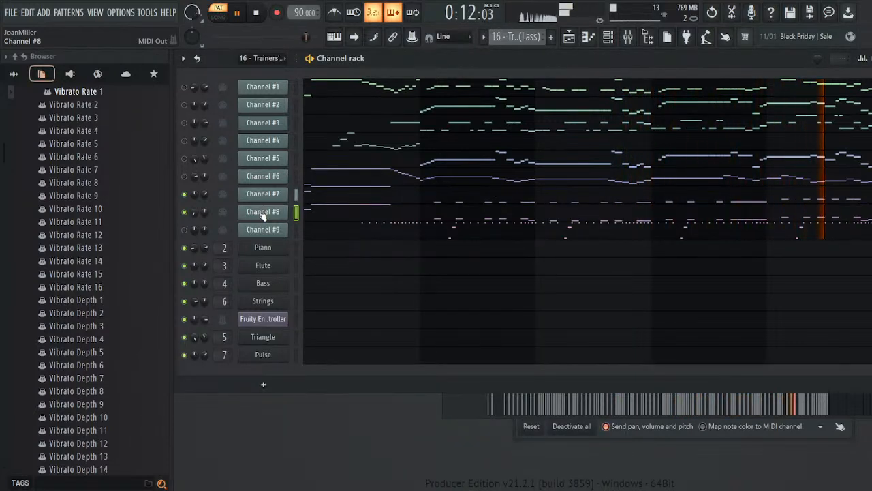
key(space)
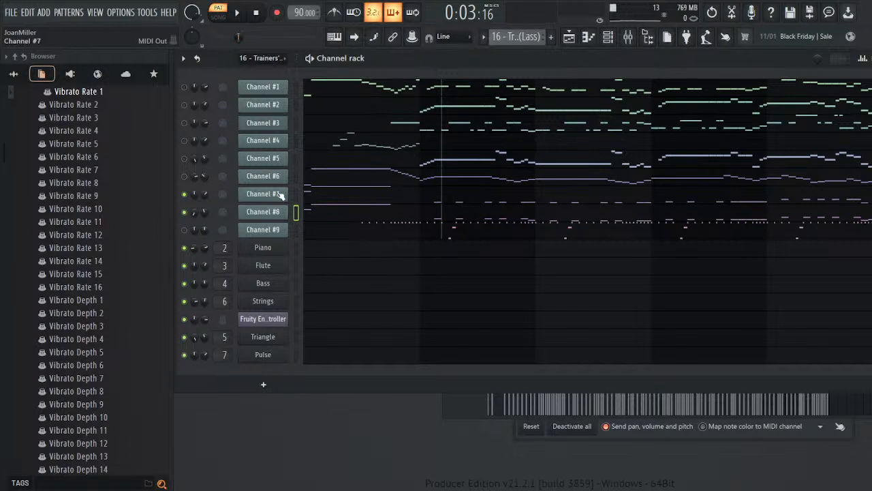
click(280, 196)
click(286, 215)
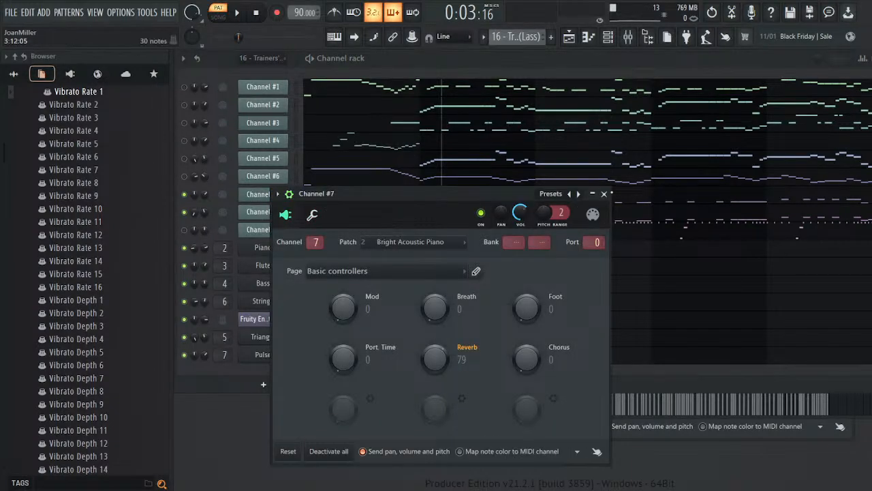
click(604, 194)
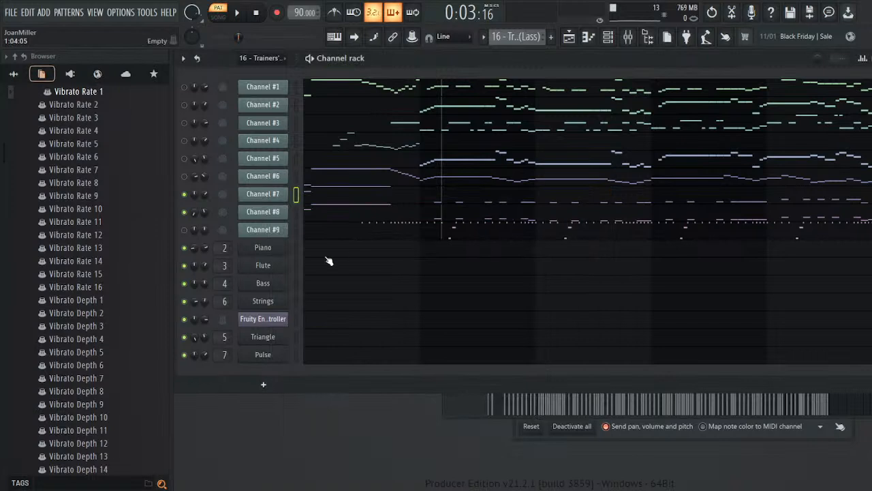
- Mute Channel #7, play Channel #8's part in the original pattern from the start, and open Channel #8's settings
click(310, 219)
click(258, 14)
click(242, 12)
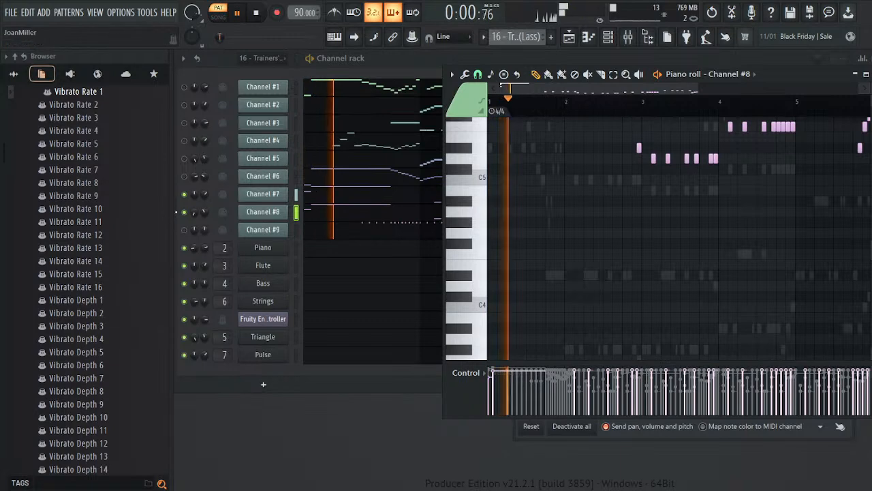
click(183, 203)
key(space)
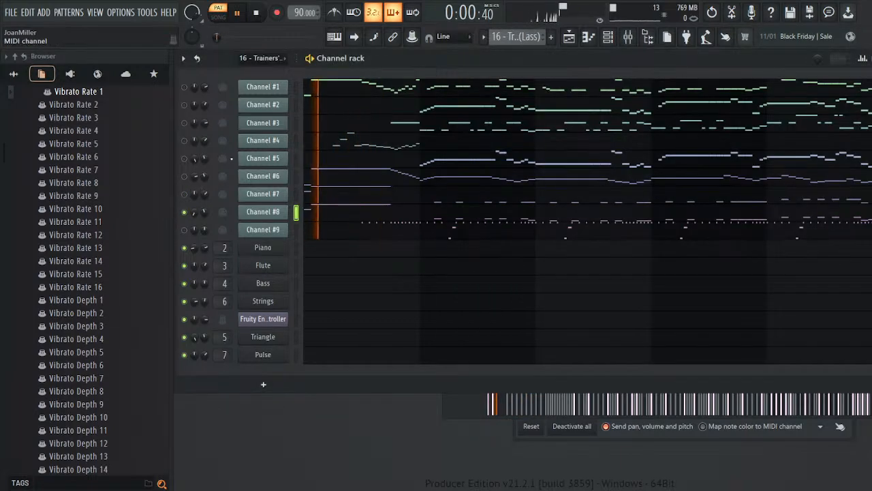
click(263, 211)
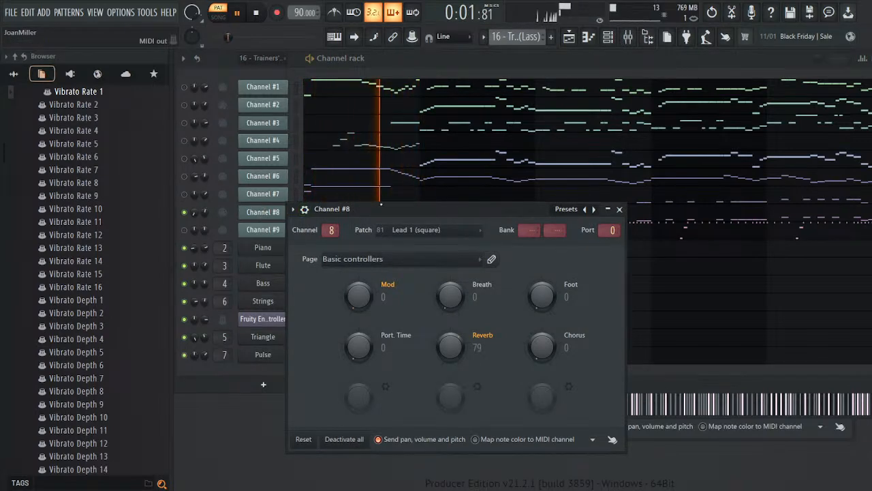
- Stop playback, view Channel #8's detailed pitch and keyboard settings, and preview its C5 note
key(space)
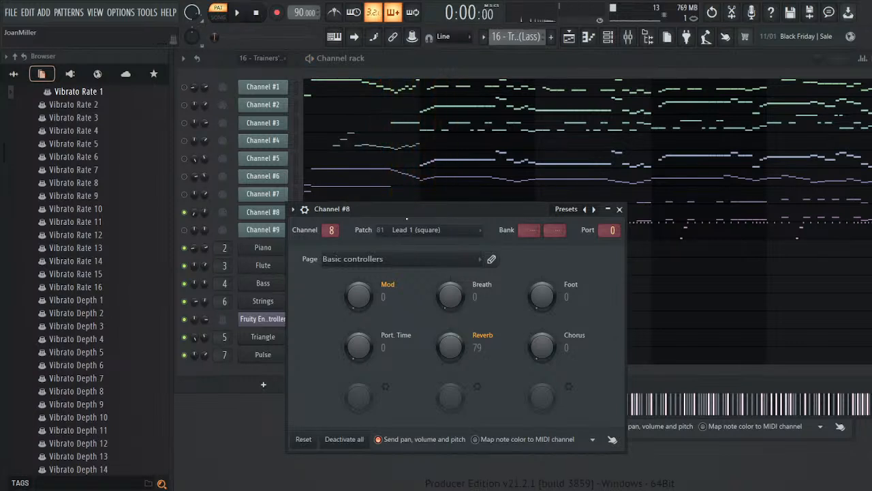
click(304, 209)
click(328, 230)
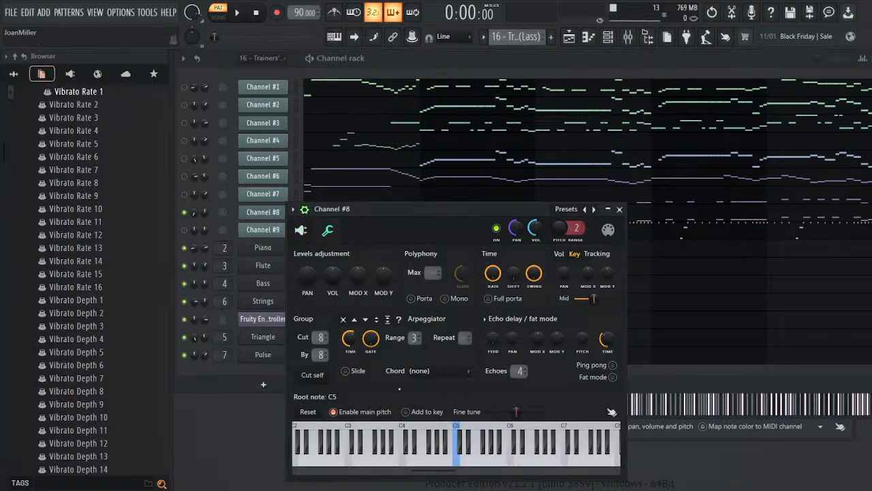
click(457, 460)
- Open the Square instrument with its detailed settings and route it to mixer track 8
click(264, 372)
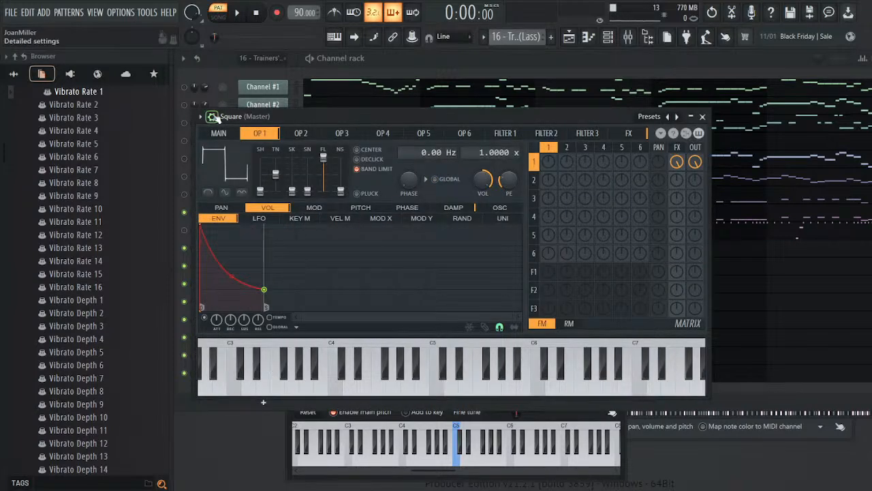
click(213, 116)
right_click(688, 137)
click(688, 149)
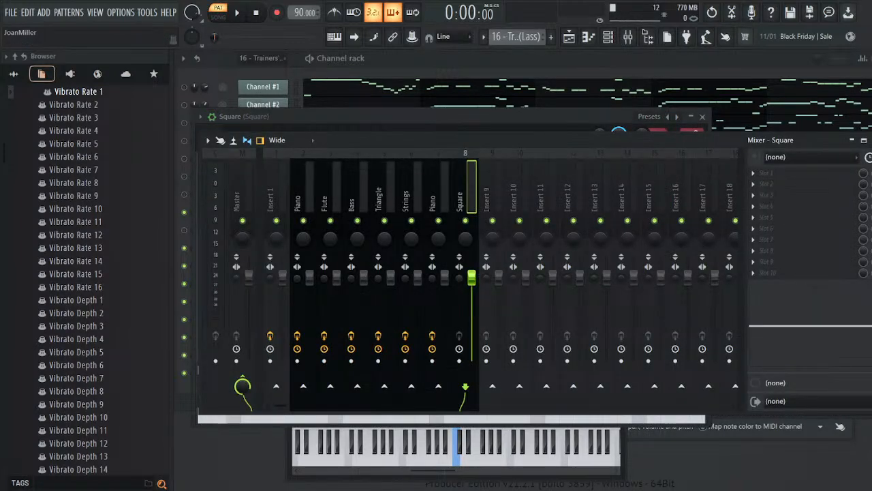
- Paste the copied Piano mixer settings onto track 8, then rename tracks 7 and 8 as Pulse and Square
key(ctrl+v)
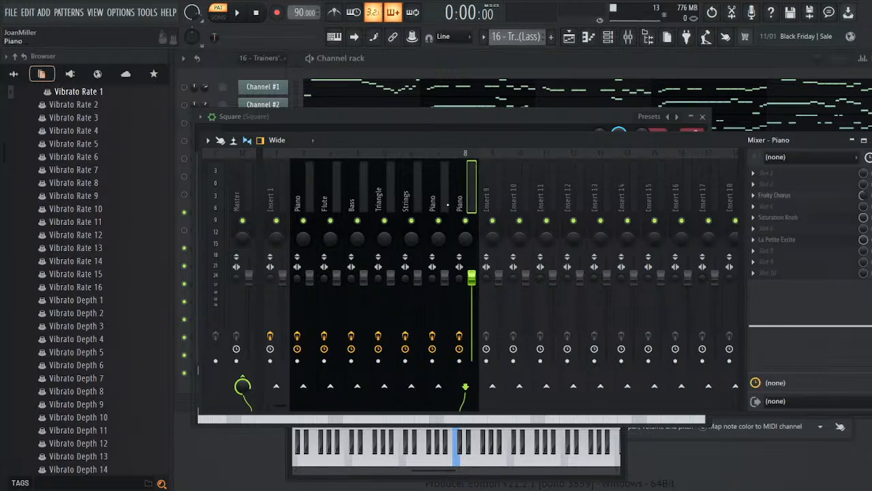
drag(460, 200, 444, 206)
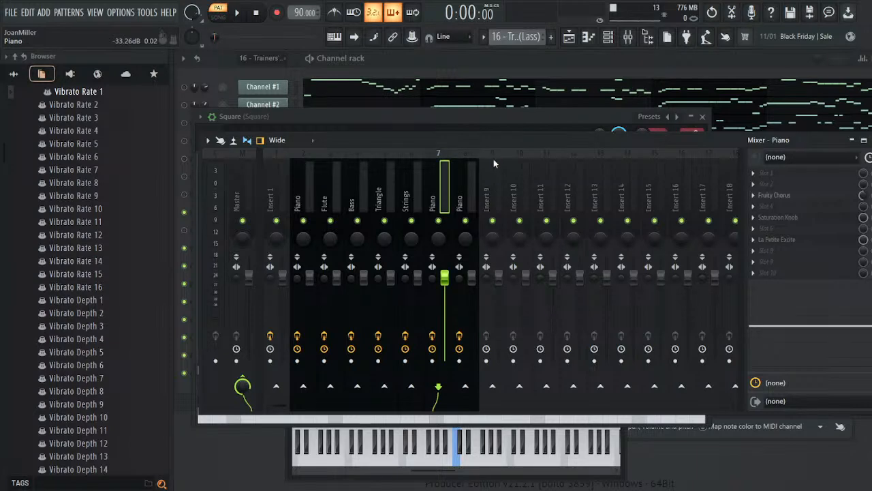
key(Return)
click(465, 175)
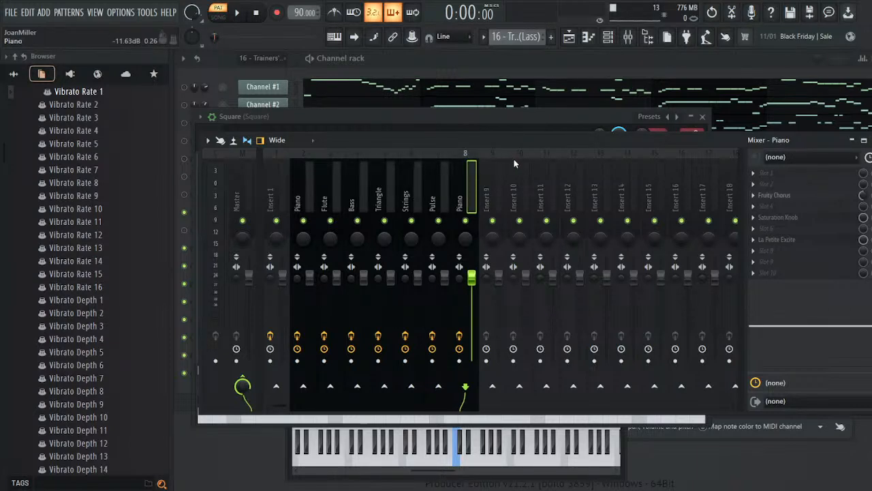
key(Return)
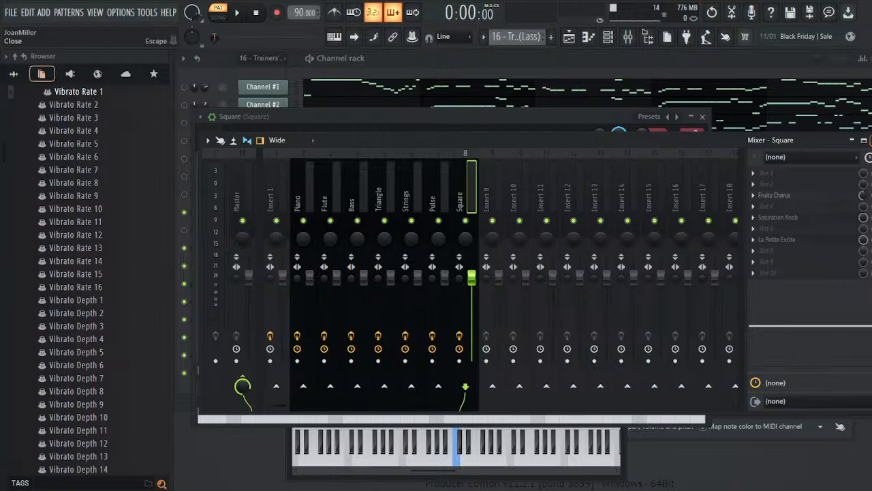
click(869, 140)
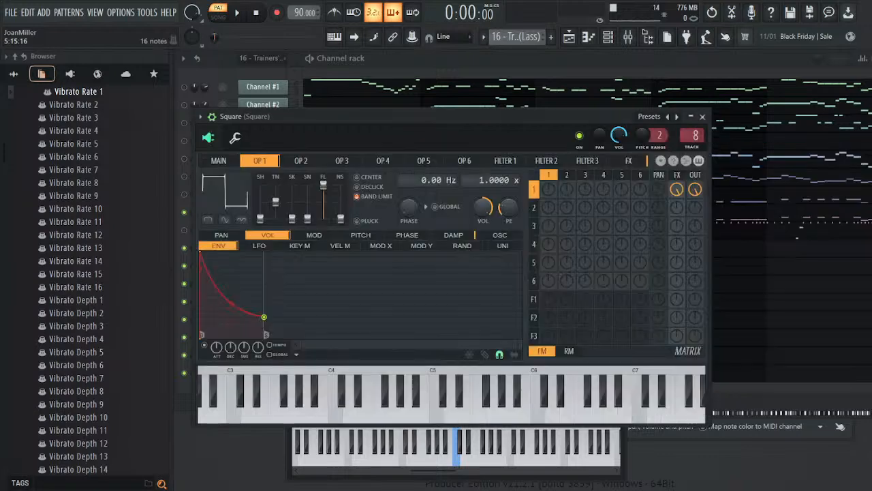
click(703, 118)
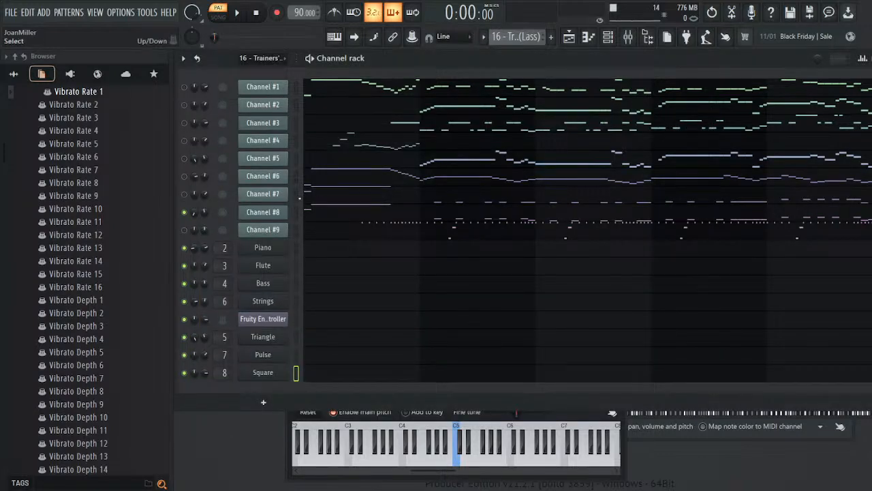
- Open the Square instrument, audition notes on its keyboard, and close it
click(263, 377)
drag(448, 420, 437, 423)
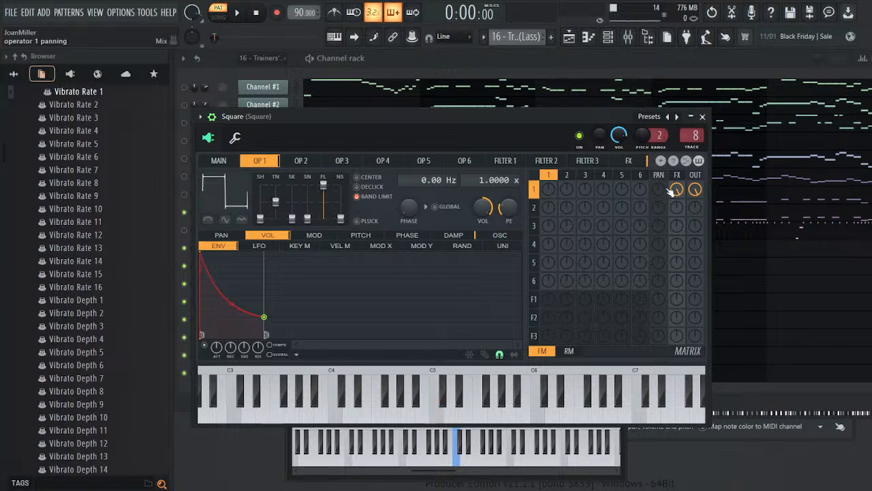
click(702, 118)
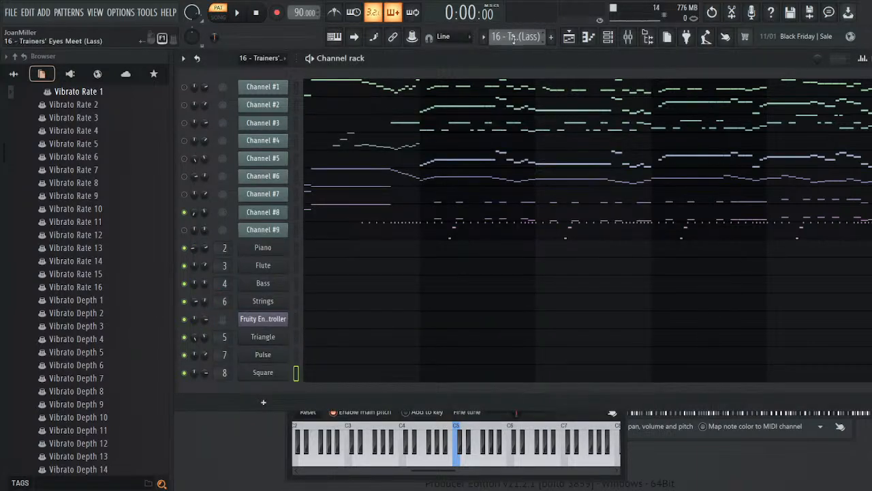
- Place Channel #8's notes on Square in the Synths pattern and play them briefly
click(536, 87)
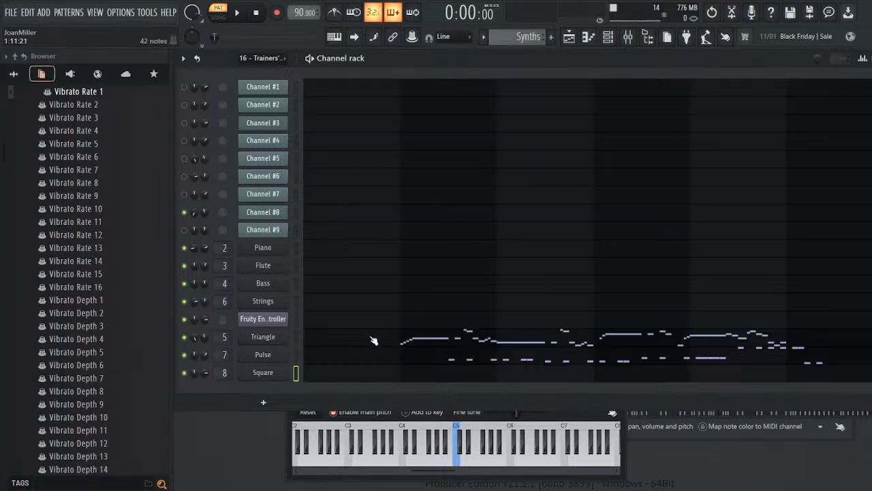
key(space)
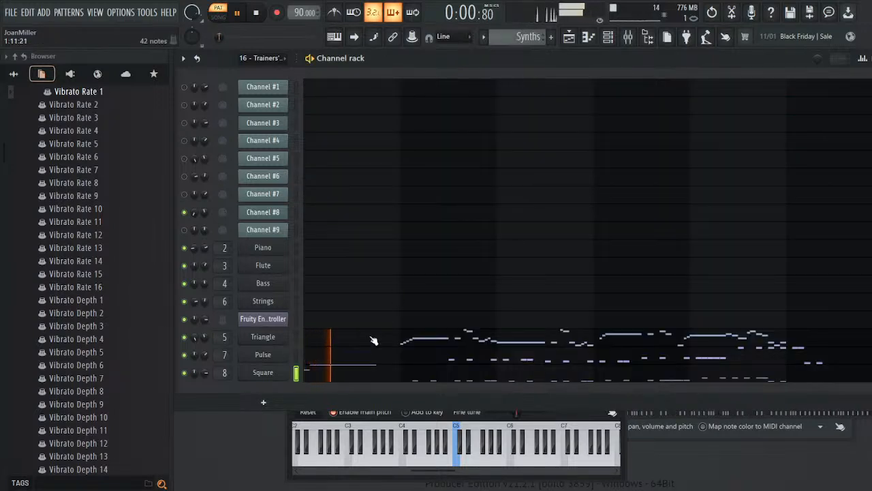
key(space)
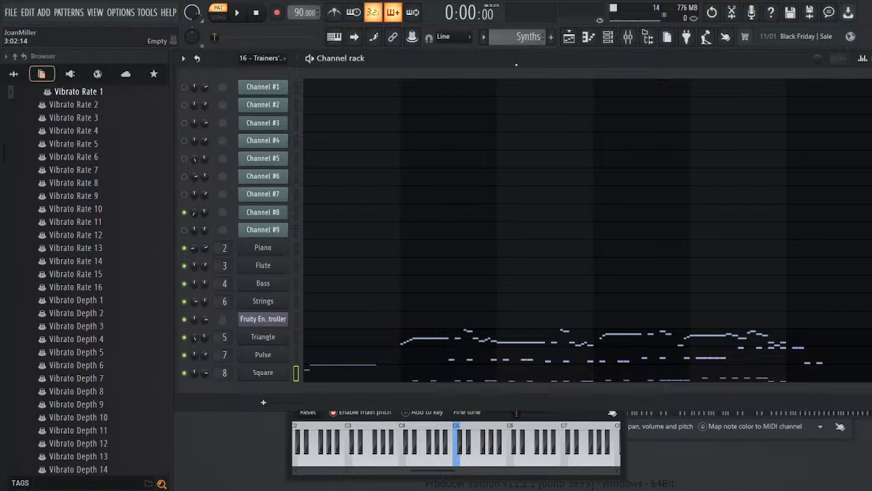
- Return to the original pattern and check Channel #8's Mod events during playback
scroll(523, 40, down, 2)
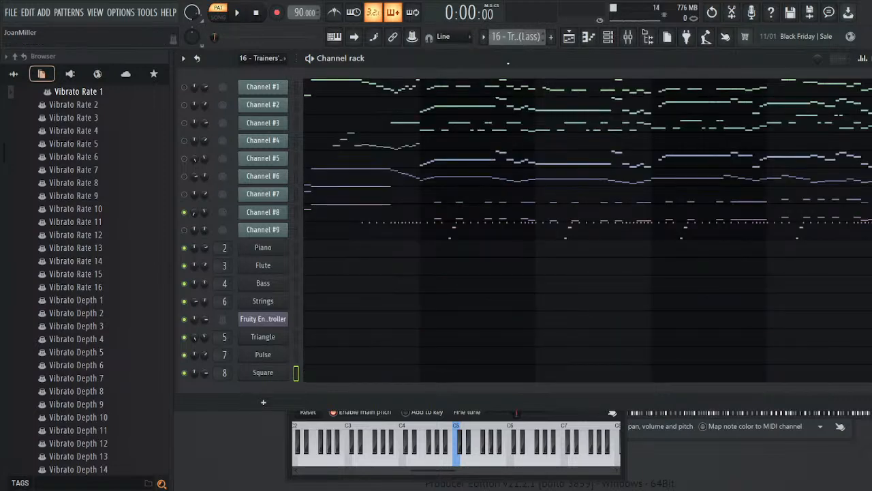
click(263, 205)
click(301, 232)
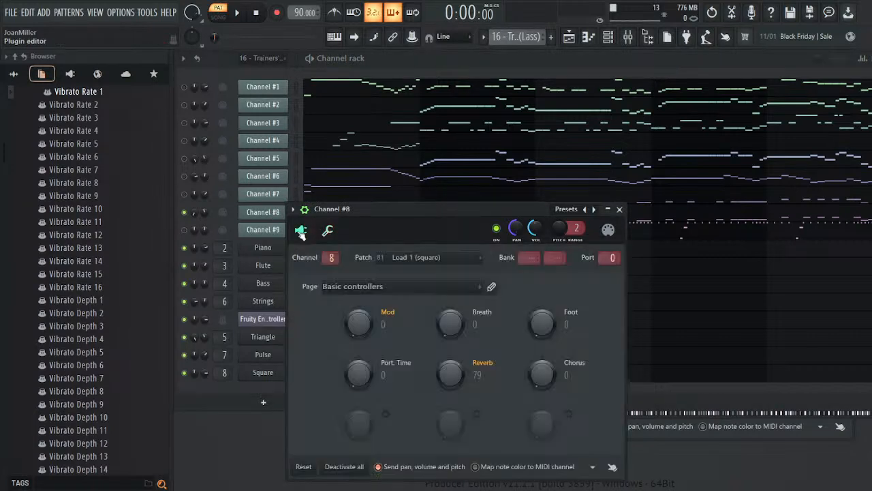
click(412, 323)
key(space)
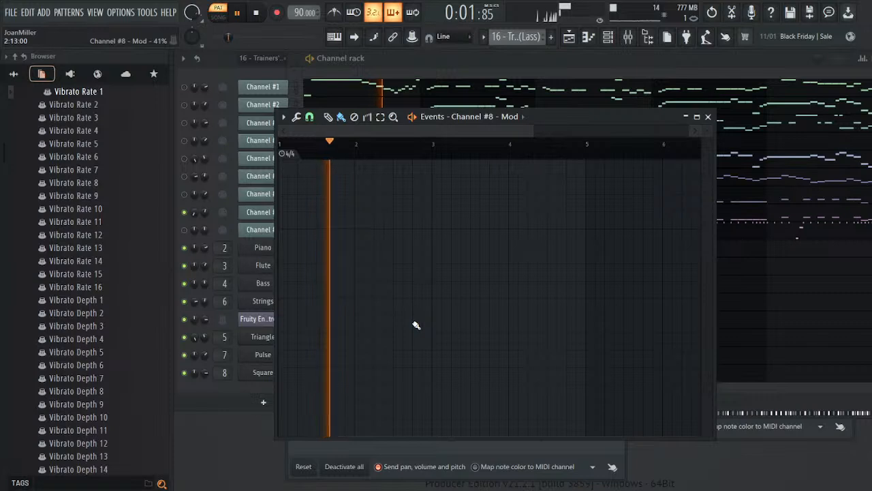
key(space)
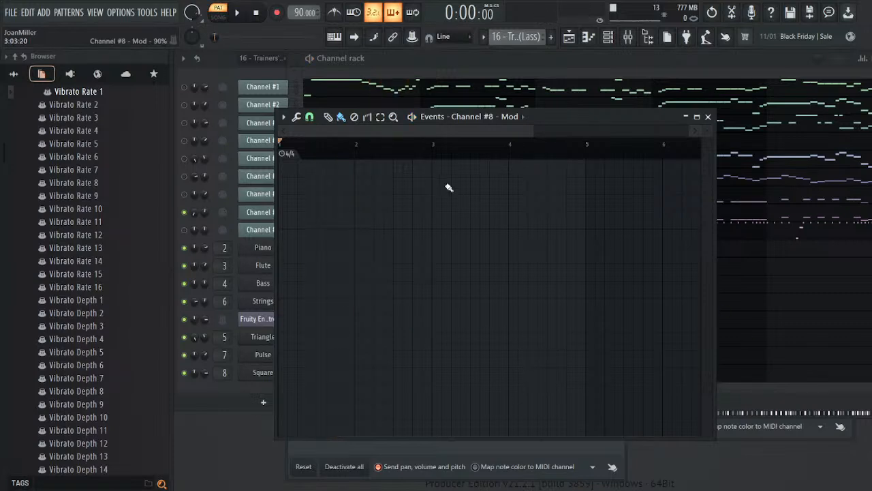
click(708, 118)
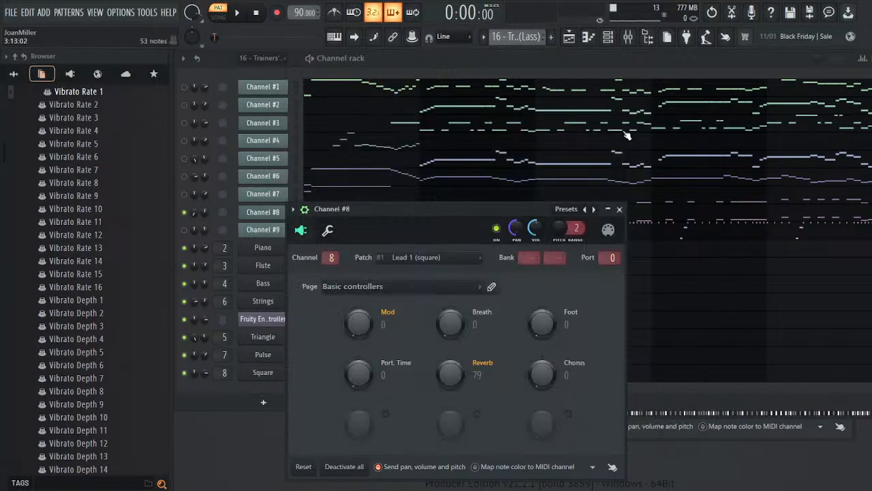
click(620, 210)
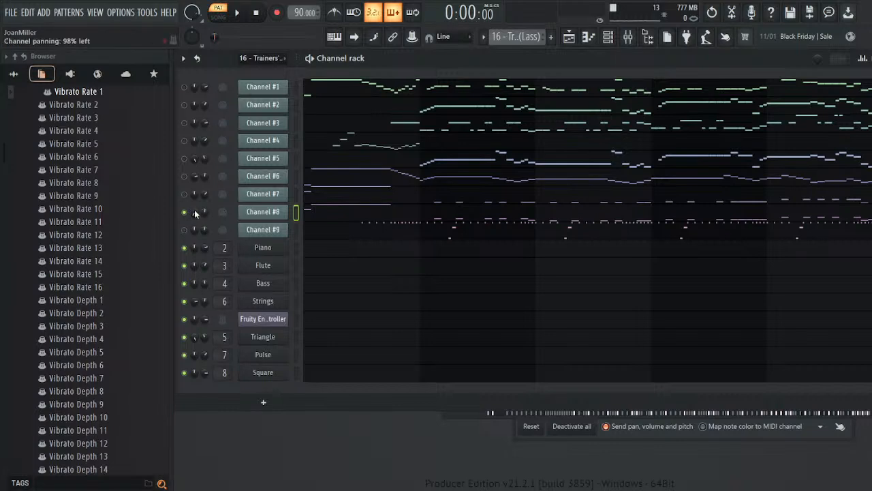
- Check Channel #8's channel panning events during playback and pan Square 100% left
click(210, 238)
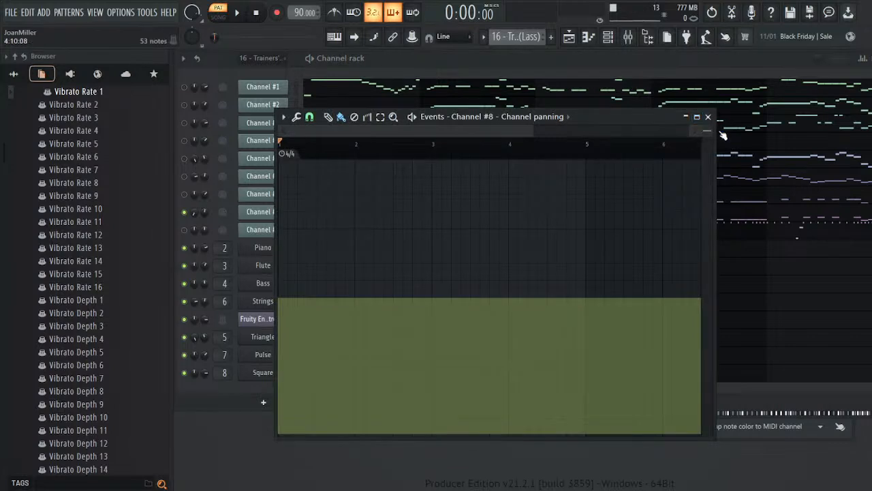
click(708, 116)
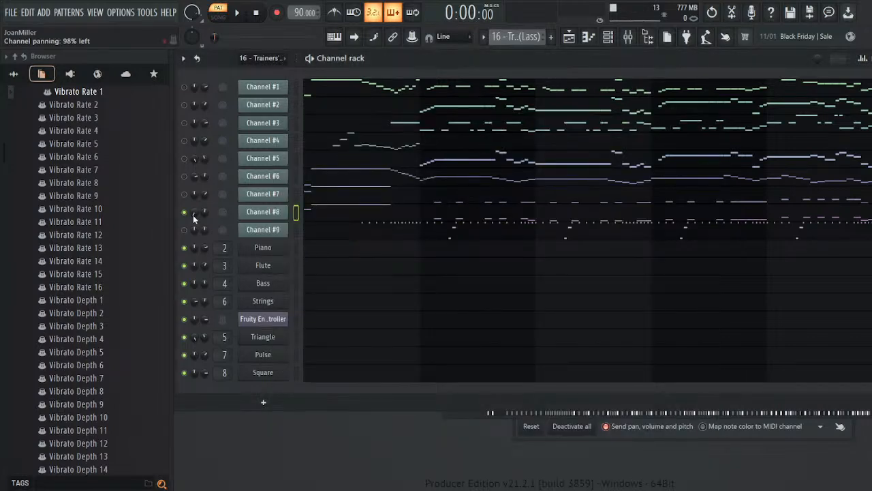
click(228, 245)
key(space)
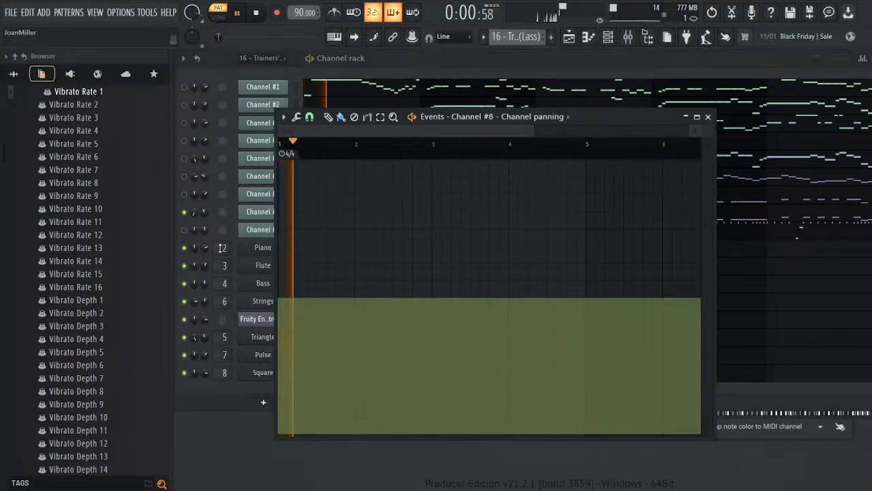
key(space)
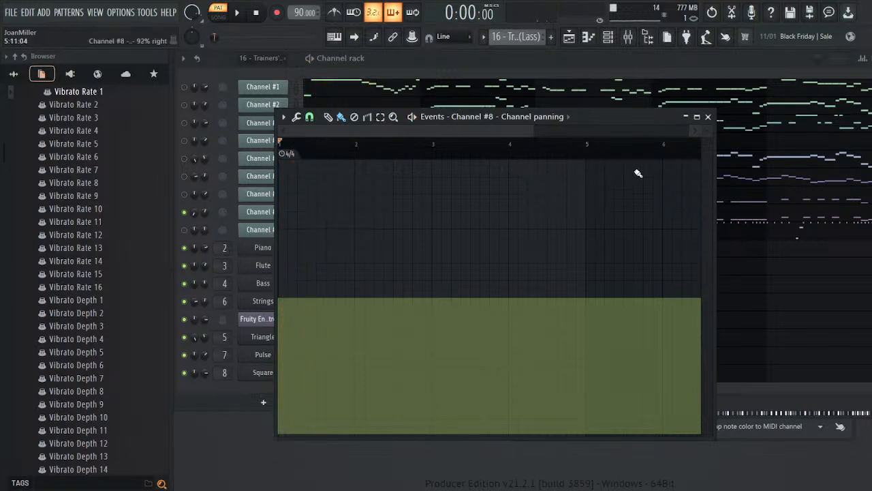
click(708, 116)
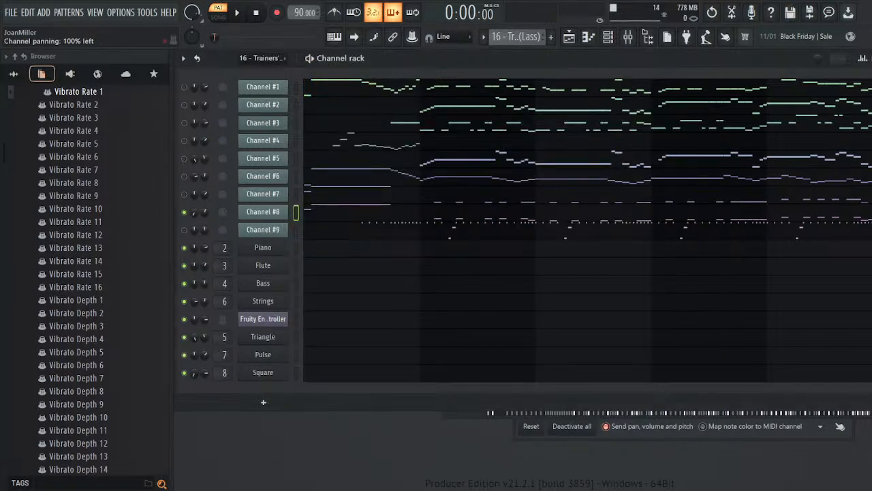
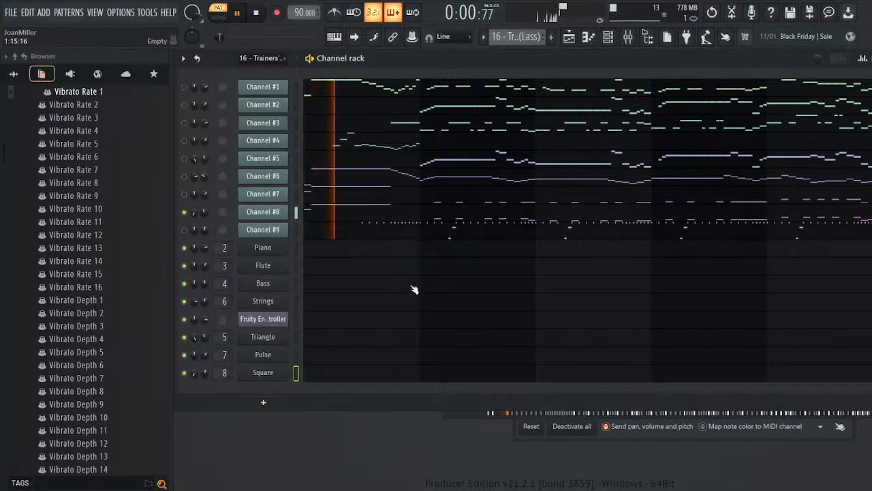
- Play the original pattern's Channel #8 part and the Synths pattern's Square part to compare them
key(space)
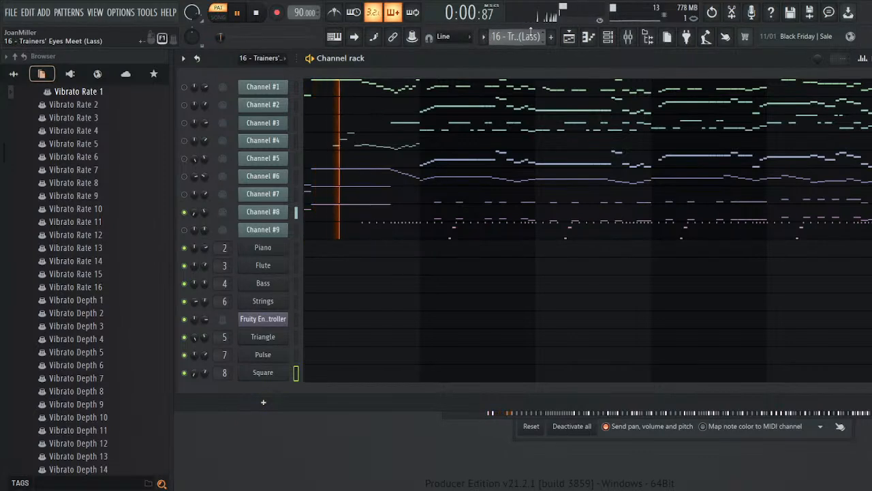
scroll(526, 38, up, 1)
scroll(527, 38, up, 2)
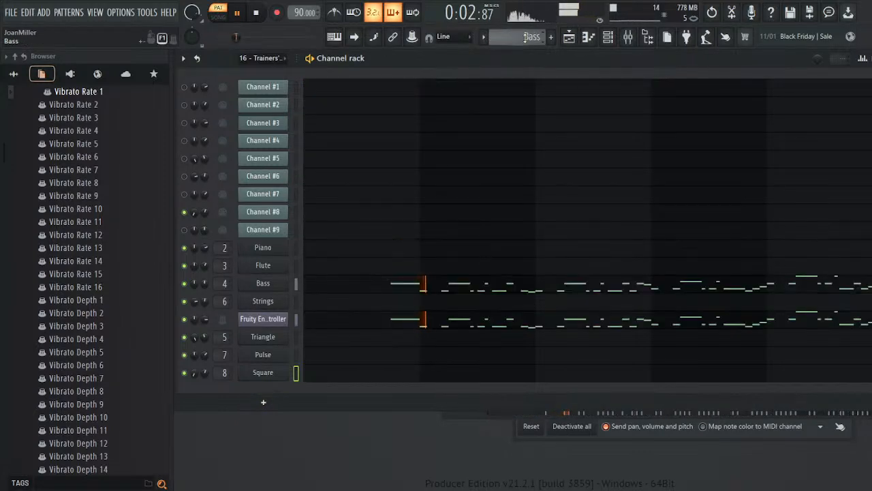
key(space)
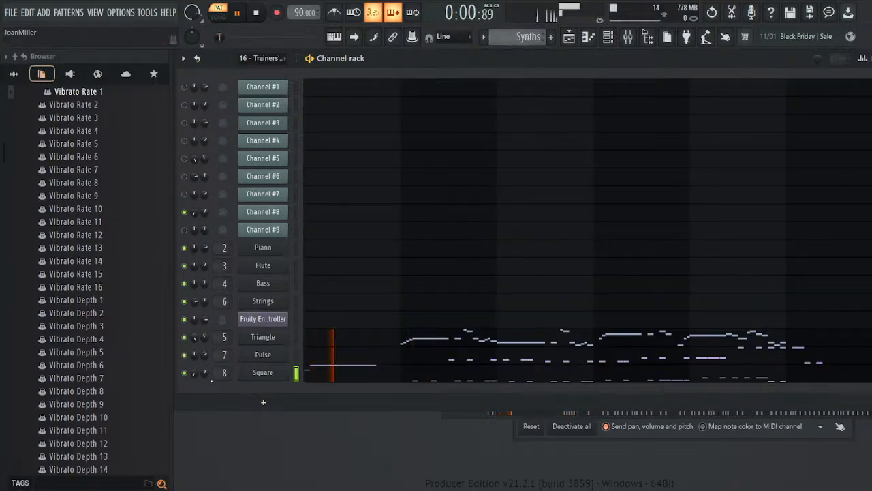
scroll(527, 38, down, 3)
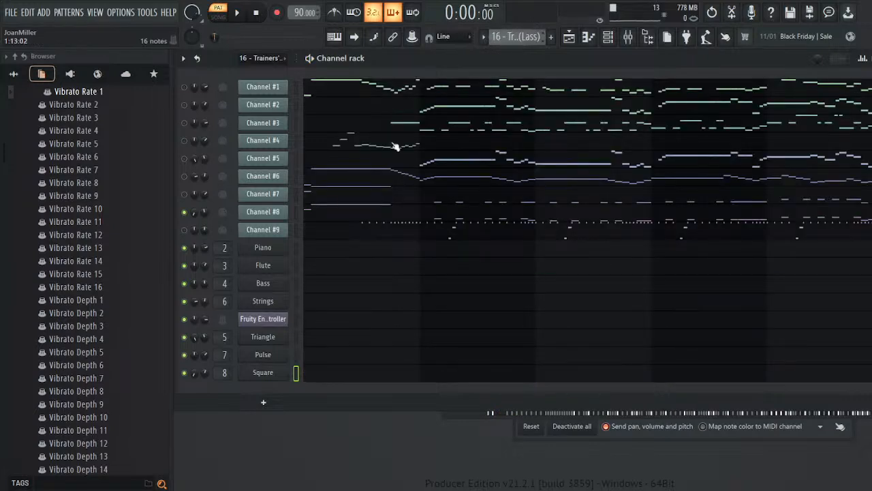
click(223, 239)
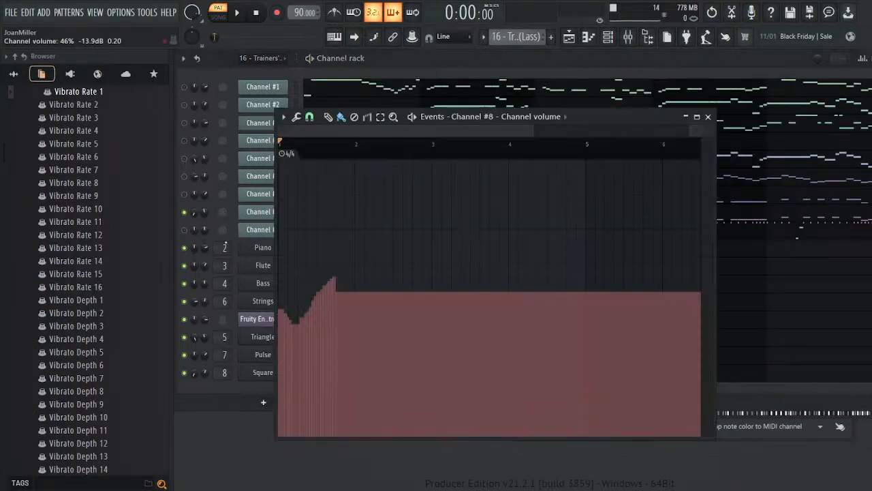
click(708, 116)
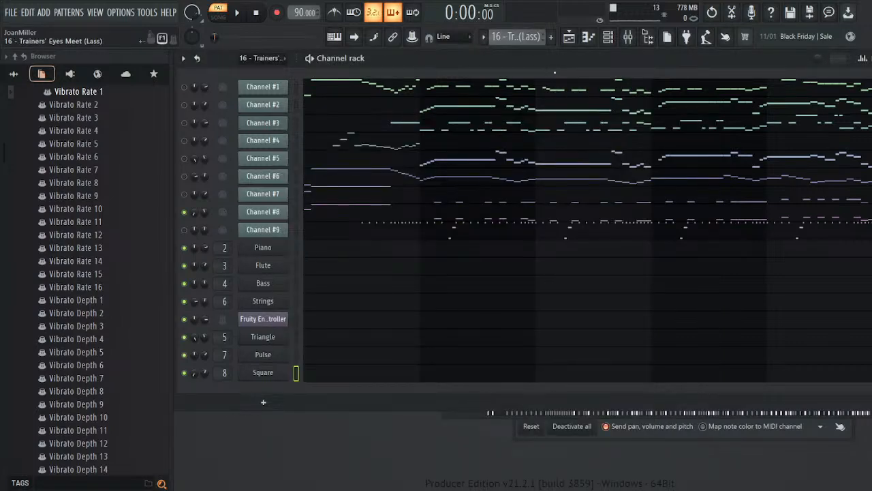
scroll(528, 37, up, 1)
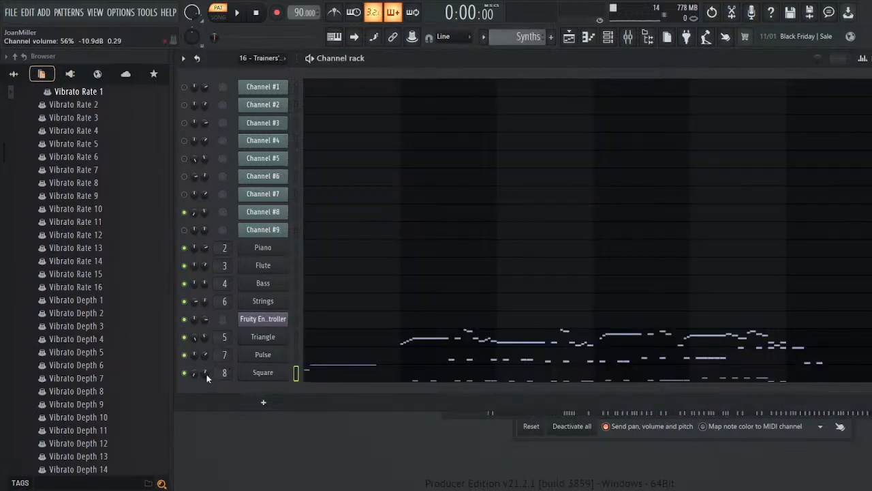
click(241, 326)
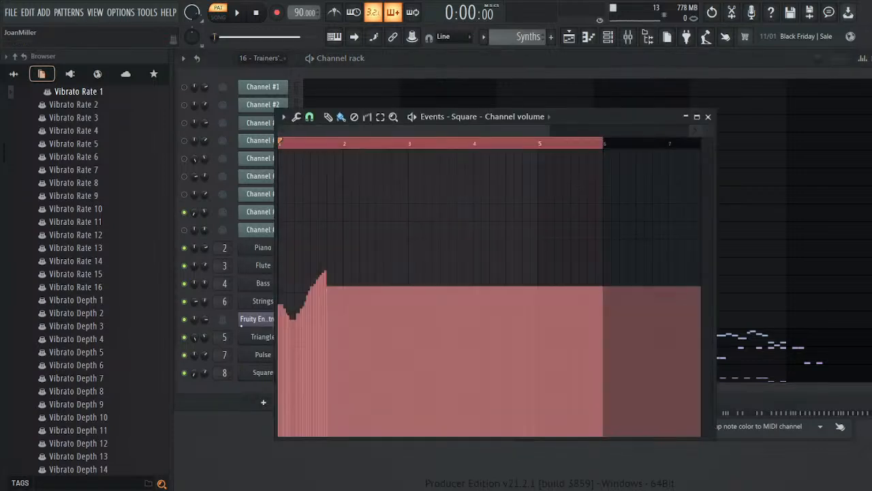
- Play the Synths pattern with Square's new volume events and close the channel volume event editor
key(space)
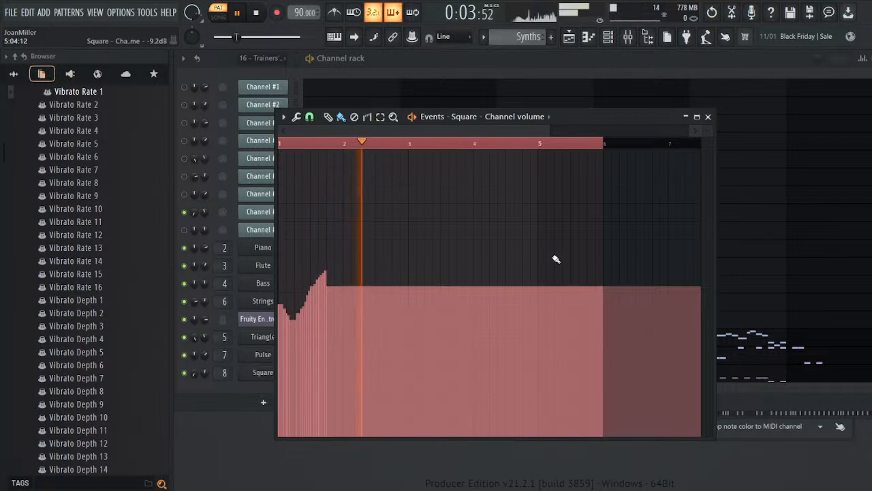
click(708, 116)
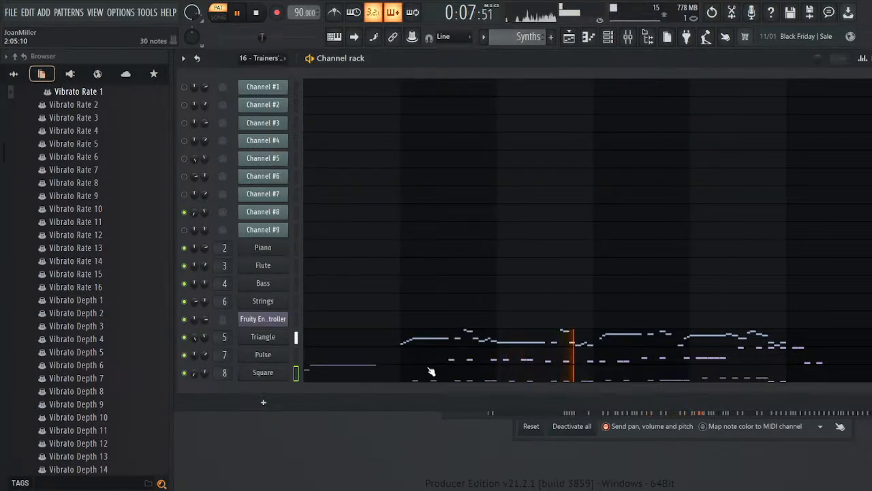
key(space)
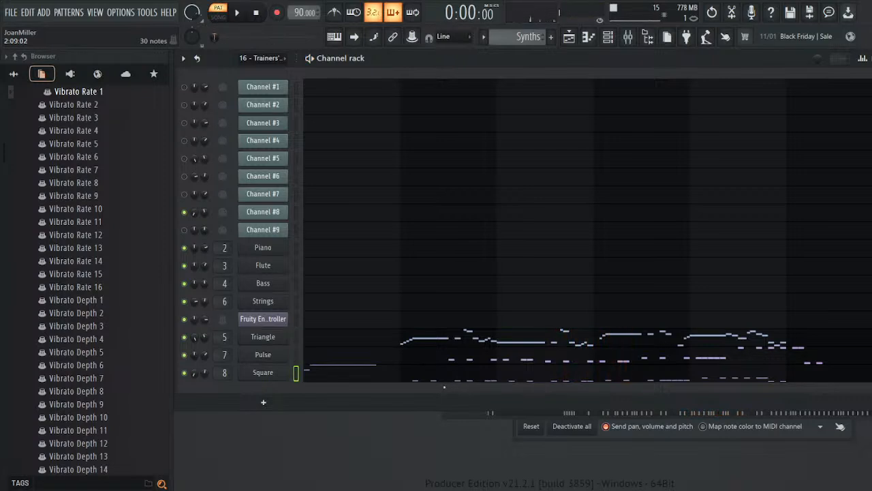
- Shift Square's notes from bar 2 onward about six steps later to line up with Pulse's notes
click(447, 379)
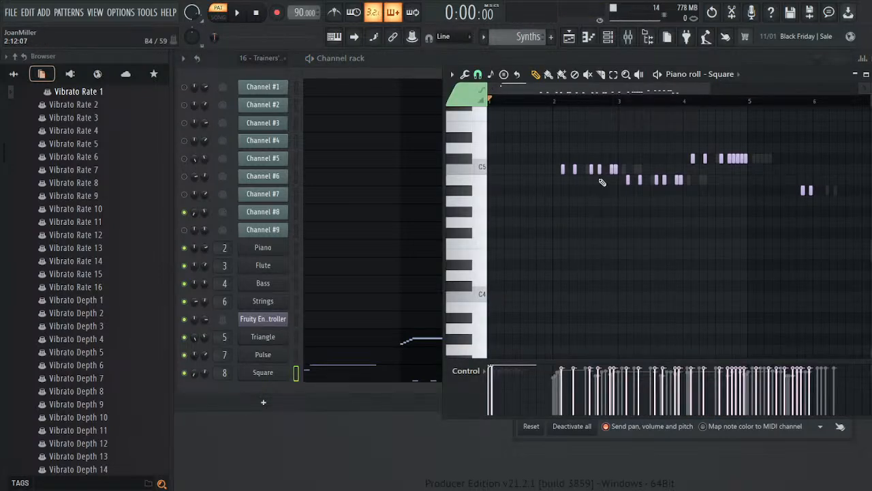
drag(834, 132, 565, 275)
drag(564, 173, 591, 167)
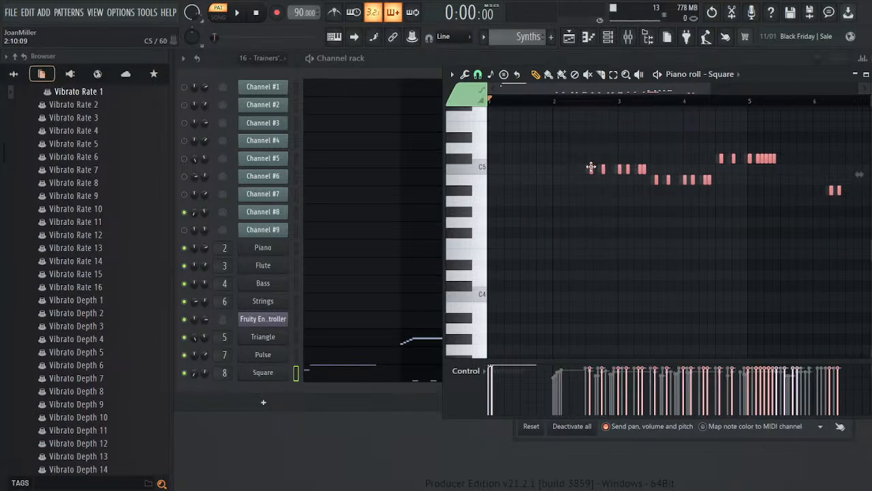
drag(591, 167, 587, 167)
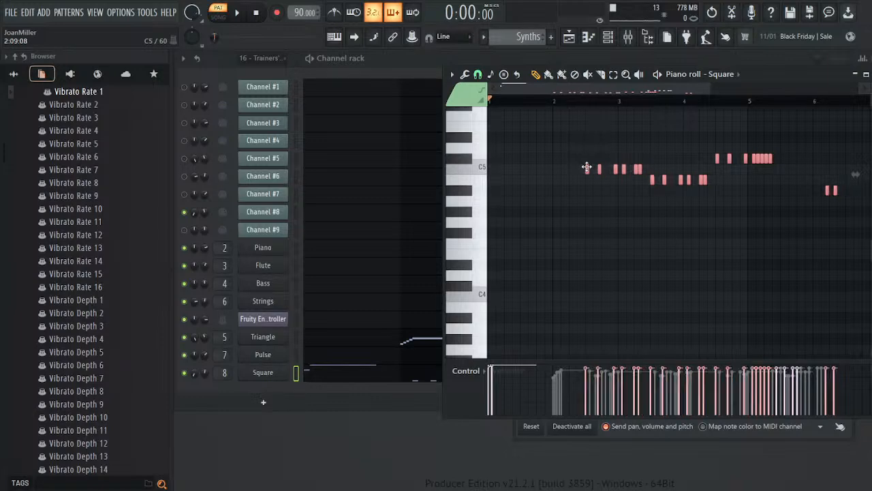
- Examine the note timing of Channel #9 and Channel #7 in the original pattern and compare it with the Synths pattern
click(578, 40)
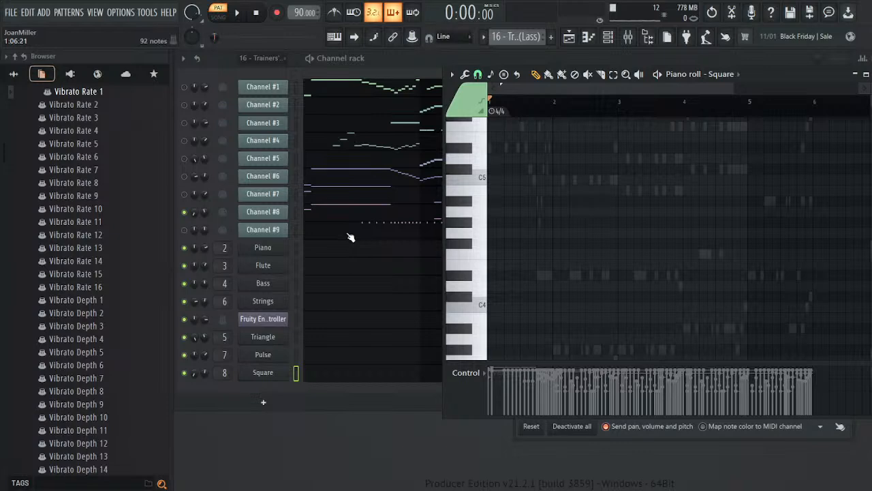
click(381, 232)
scroll(463, 234, down, 8)
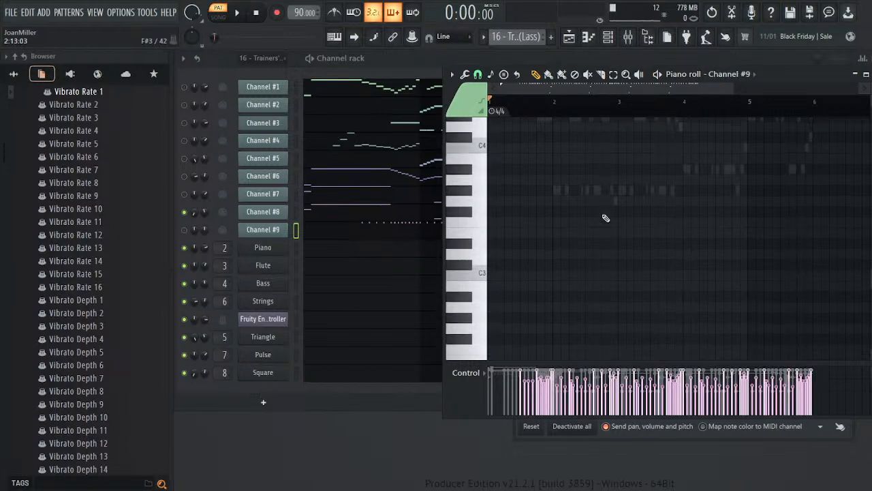
click(402, 199)
scroll(593, 250, up, 8)
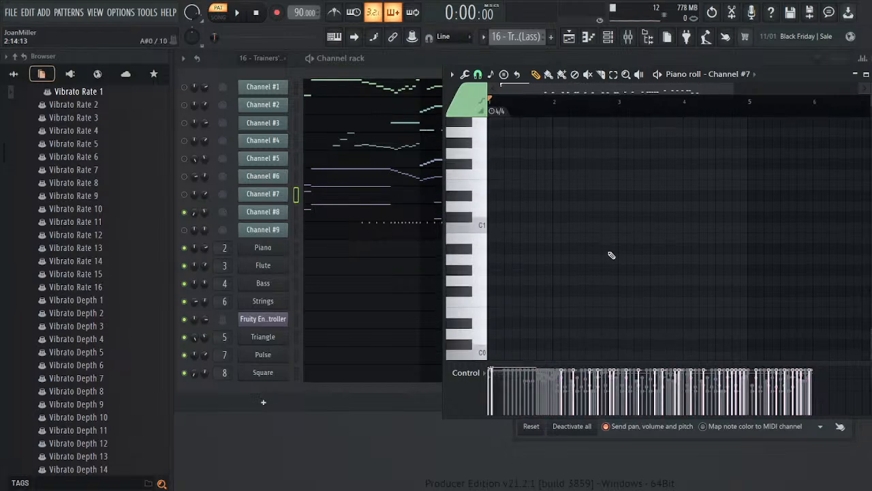
scroll(612, 245, up, 4)
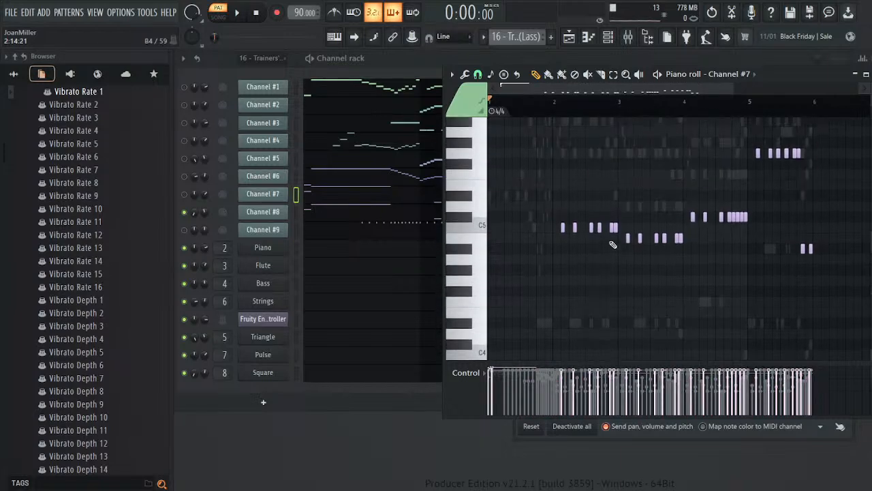
click(565, 77)
scroll(586, 220, down, 14)
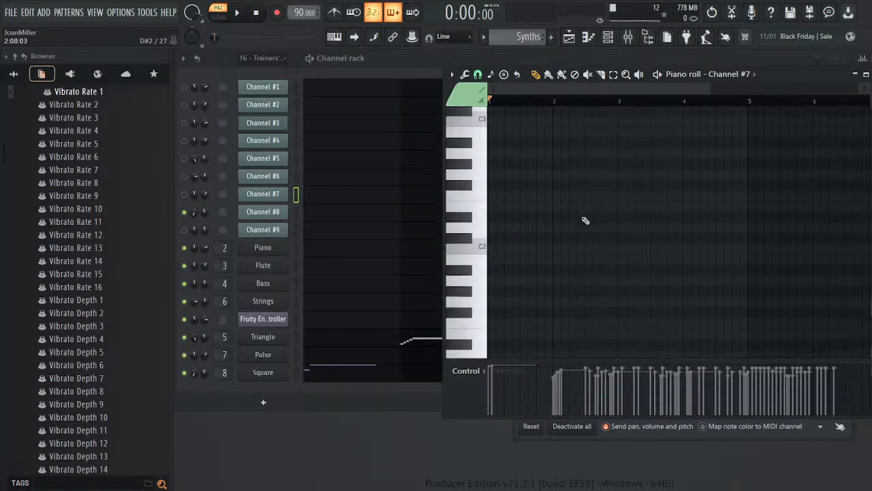
scroll(586, 221, up, 18)
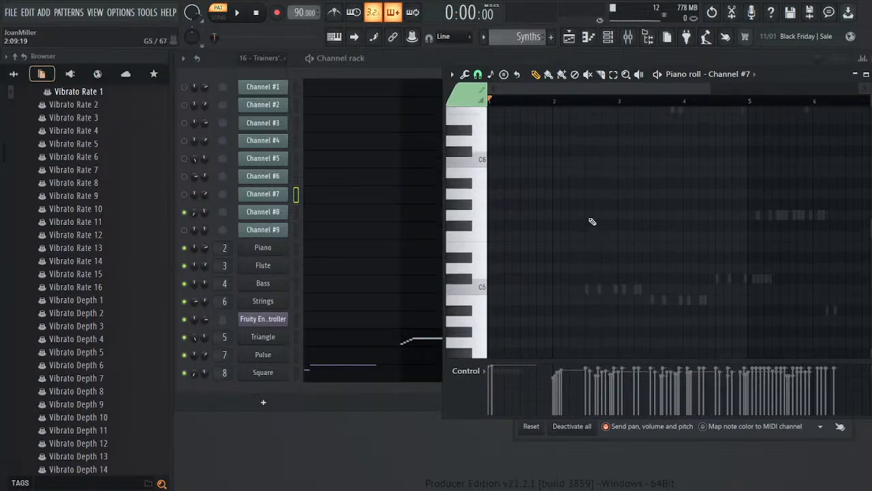
- Move all of Pulse's notes about six steps earlier in the Synths pattern to match Channel #7's timing
click(383, 343)
click(382, 363)
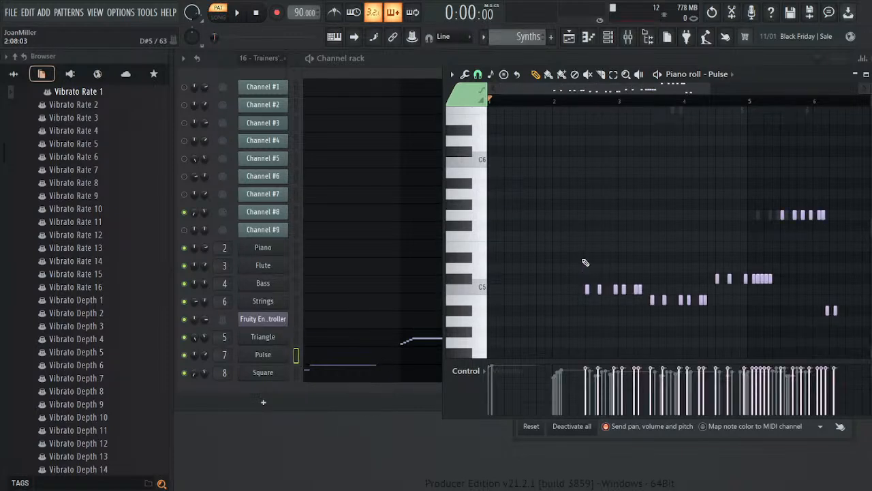
key(ctrl+a)
drag(587, 288, 564, 287)
- Move Square's notes from bar 2 onward about six steps earlier to match Pulse's timing
click(393, 375)
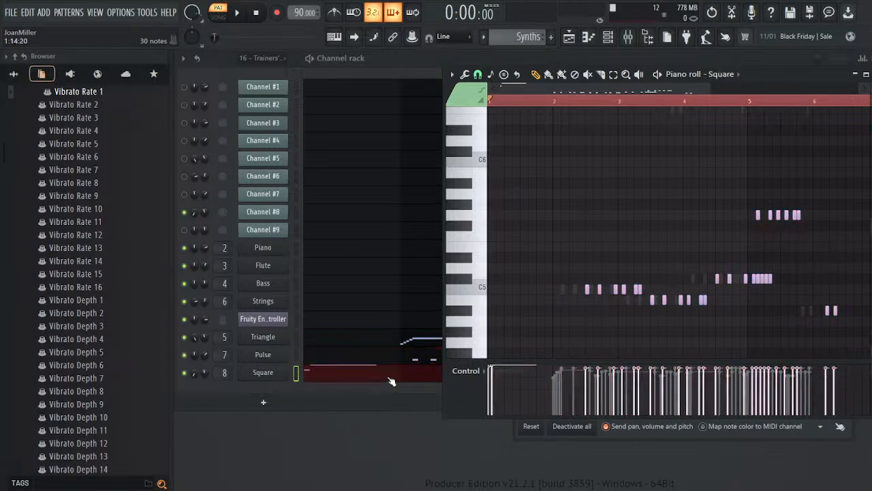
key(ctrl+a)
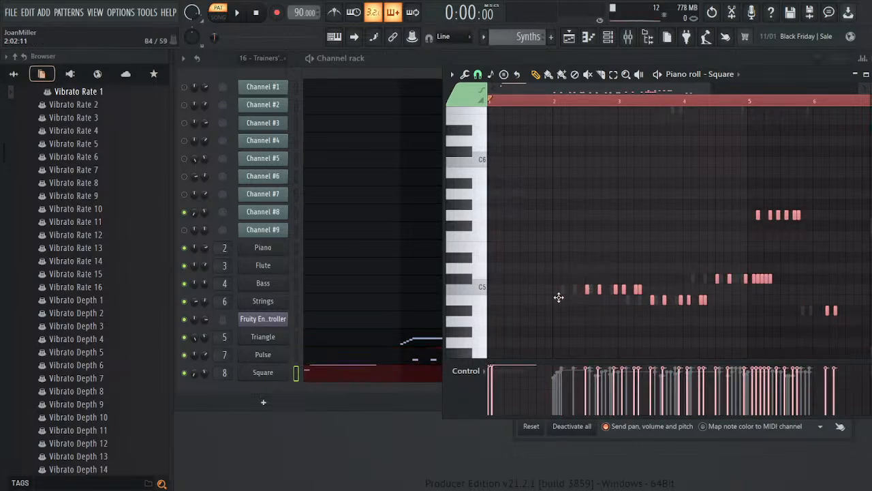
drag(568, 167, 865, 344)
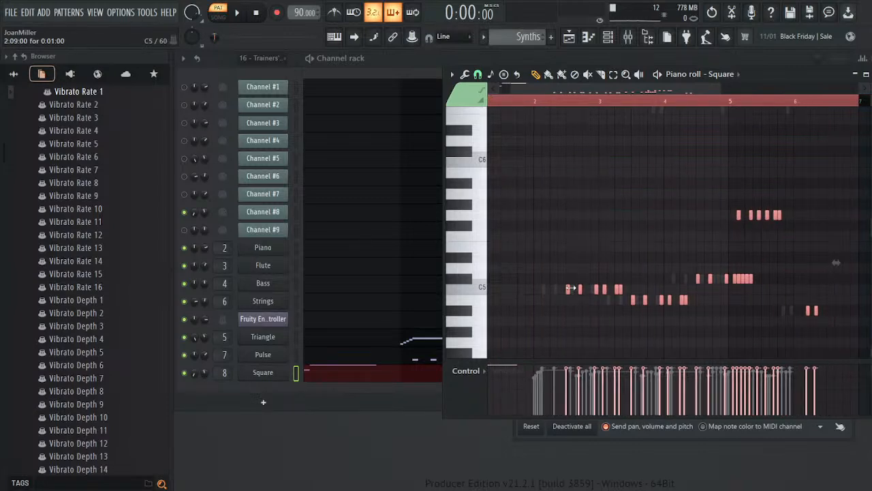
drag(567, 288, 543, 288)
- Play the Synths pattern while trying Square's notes about six steps later and back again
key(space)
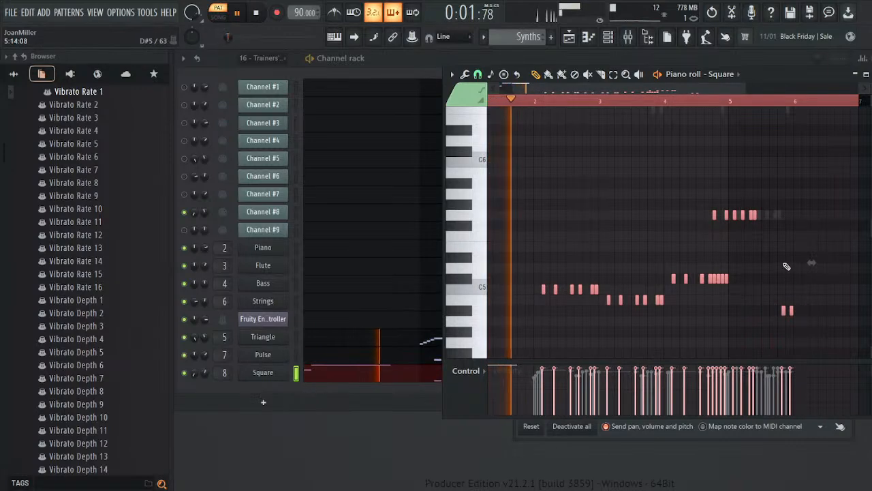
scroll(786, 266, down, 5)
scroll(786, 265, up, 5)
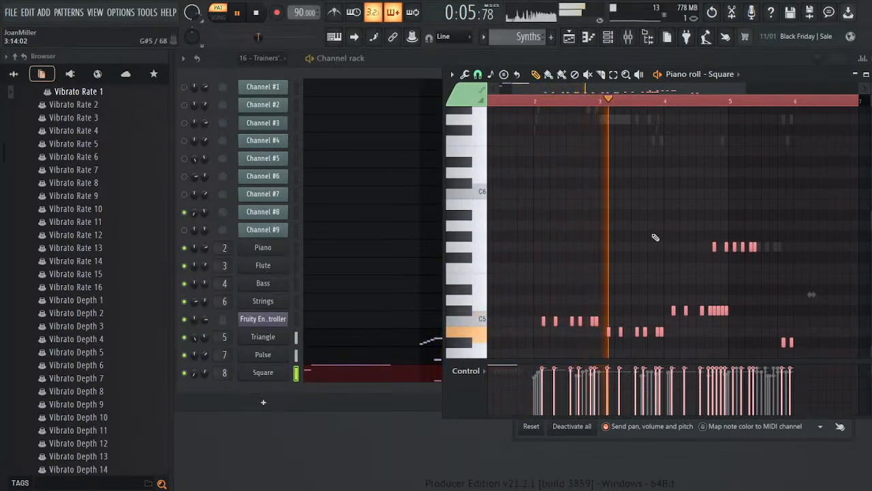
drag(754, 247, 777, 246)
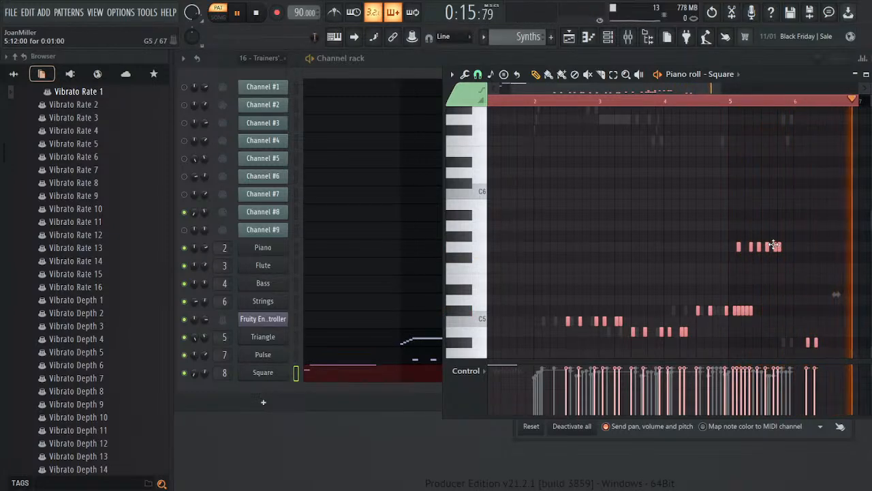
drag(777, 247, 749, 244)
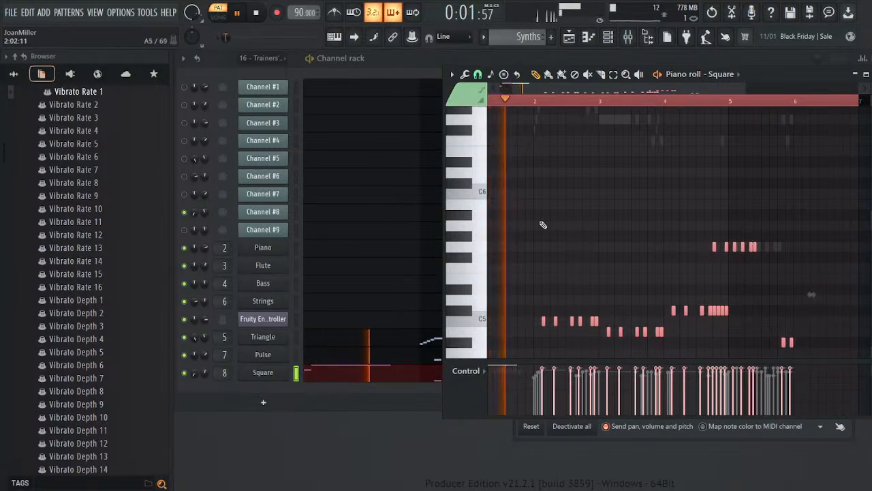
key(space)
- Play the original pattern and the Synths pattern in turn to compare the Channel #8 and Square parts
scroll(526, 38, up, 1)
scroll(527, 37, up, 1)
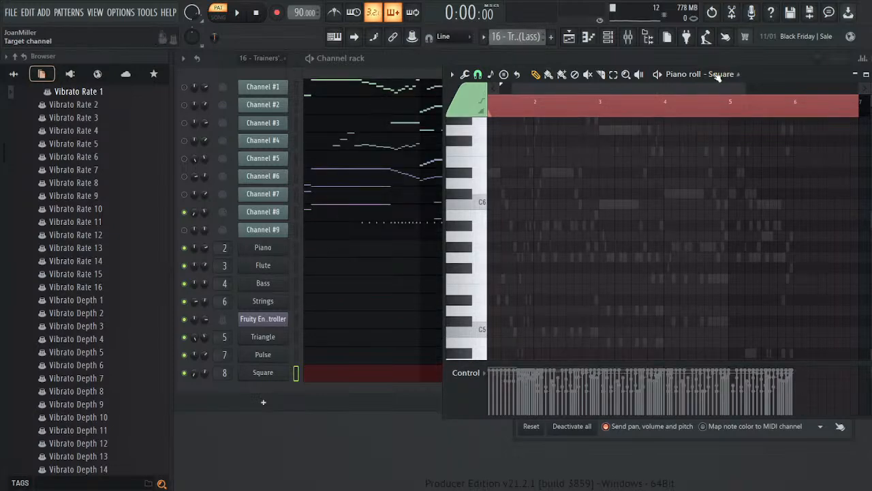
click(865, 73)
key(space)
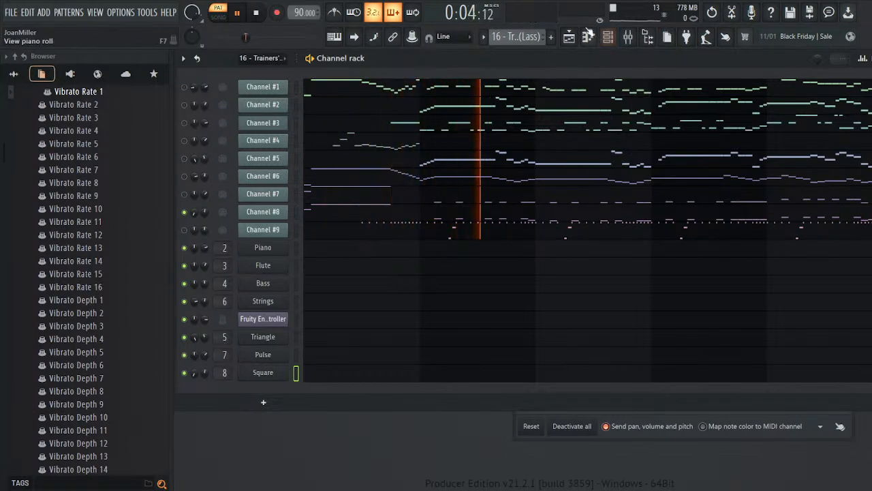
scroll(520, 38, down, 1)
key(KP_Add)
key(space)
key(space)
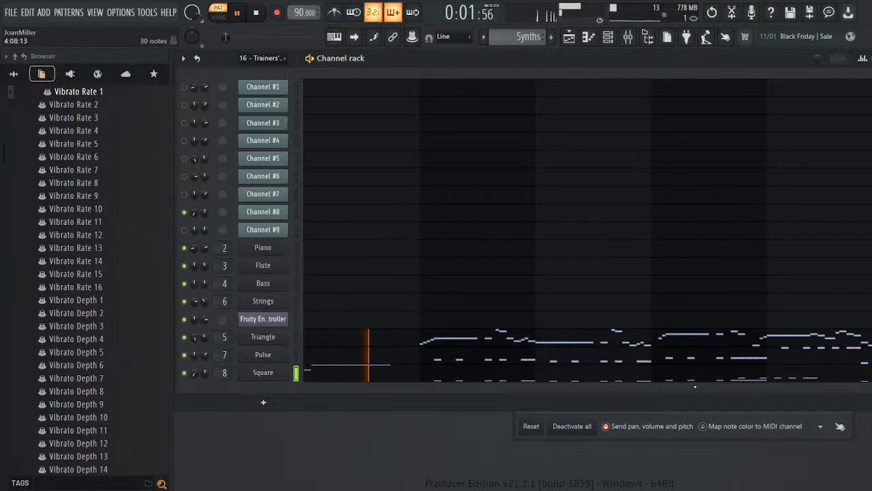
- Delete Square's notes from bar 2 onward in the Synths pattern and close its piano roll
click(698, 373)
scroll(728, 289, down, 3)
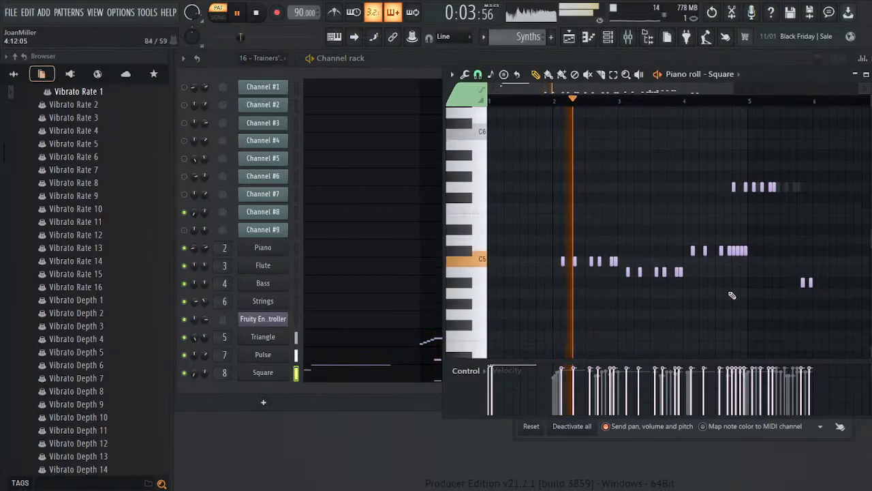
drag(821, 155, 754, 335)
drag(831, 146, 516, 345)
key(Delete)
key(space)
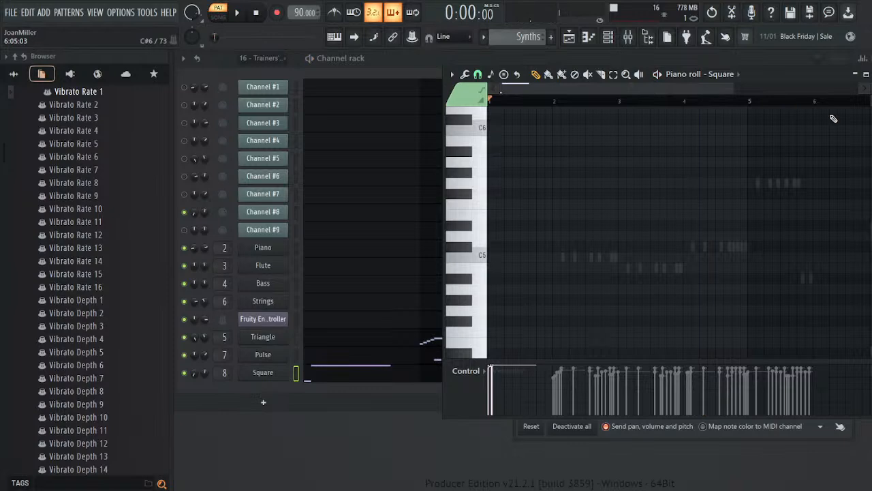
click(866, 74)
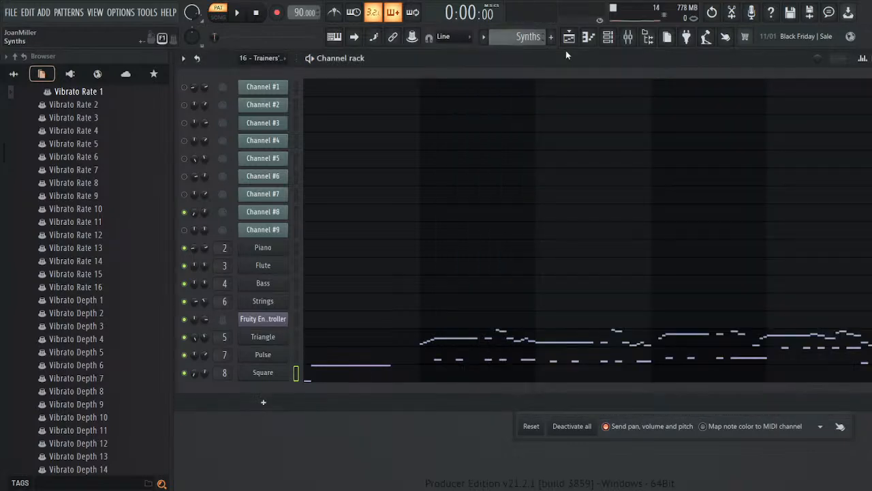
- Copy Channel #8's notes from bar 2 onward in the original pattern, keeping the originals in place
drag(528, 37, 529, 43)
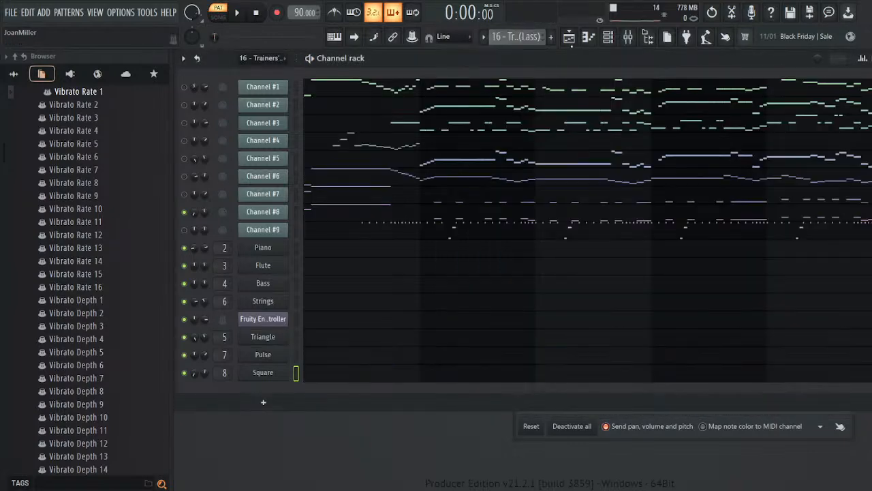
click(455, 223)
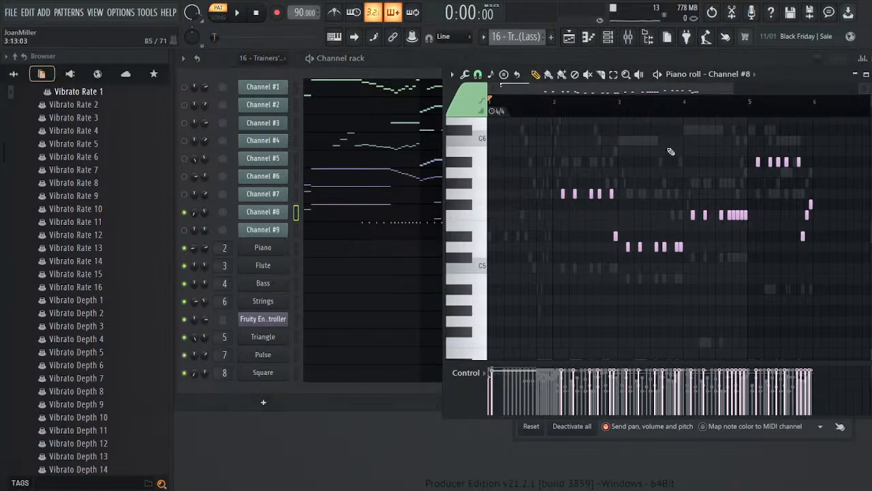
drag(849, 156, 551, 293)
key(Delete)
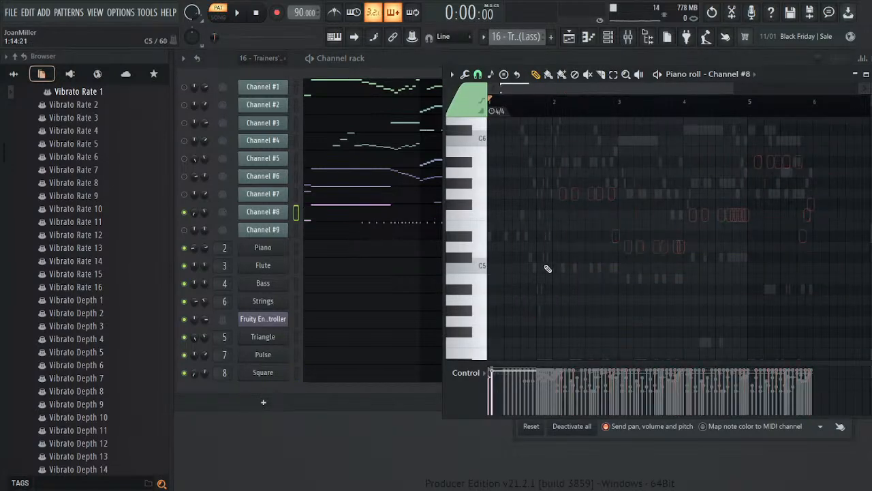
key(ctrl+z)
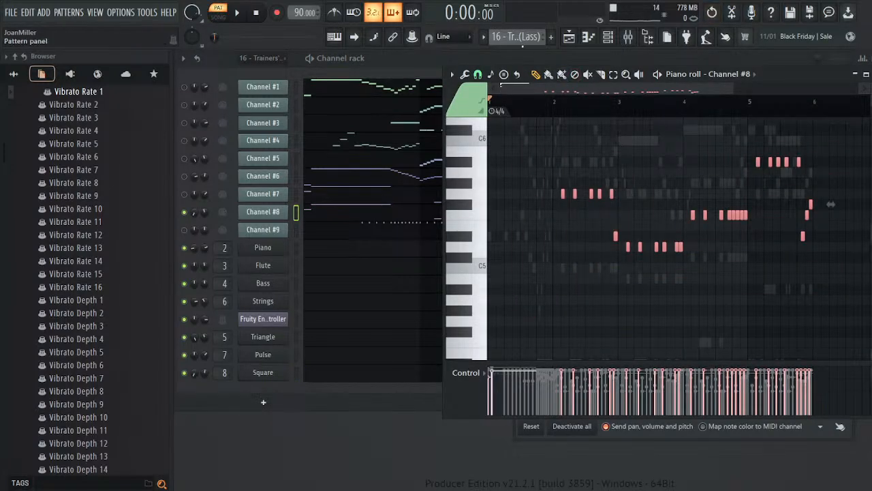
- Paste the copied Channel #8 notes into Square from bar 2 in the Synths pattern and play the result
click(547, 76)
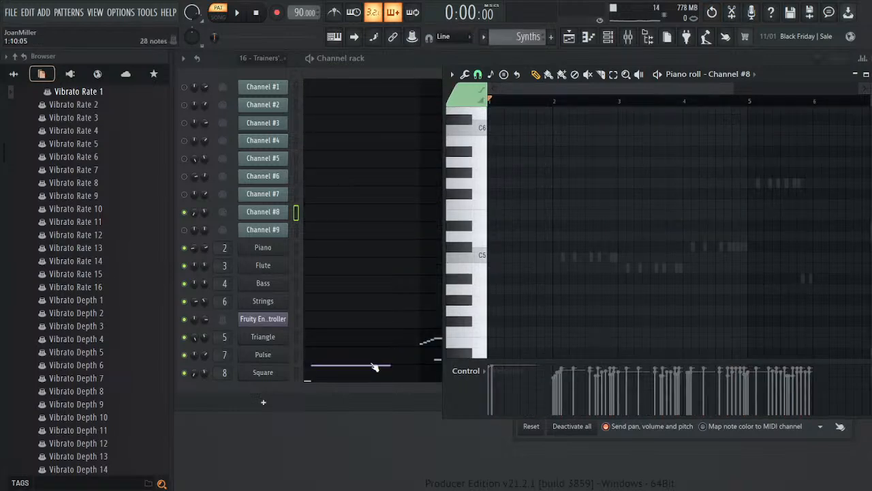
click(351, 380)
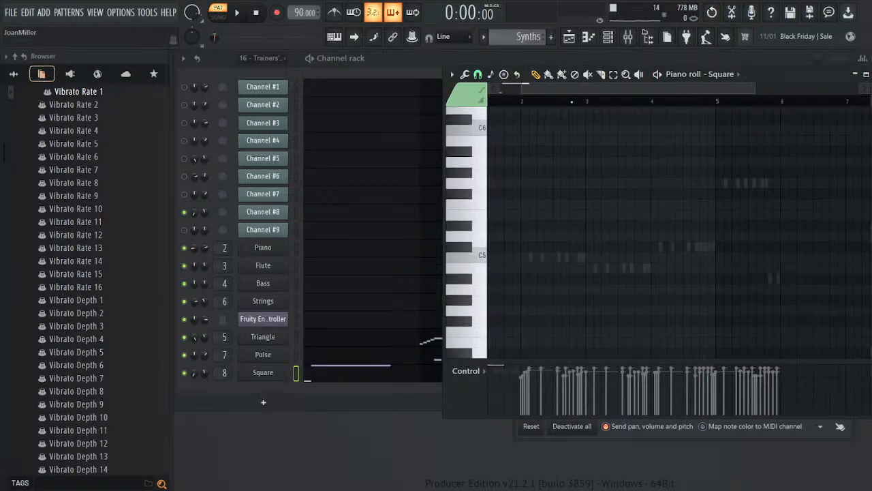
key(space)
click(496, 102)
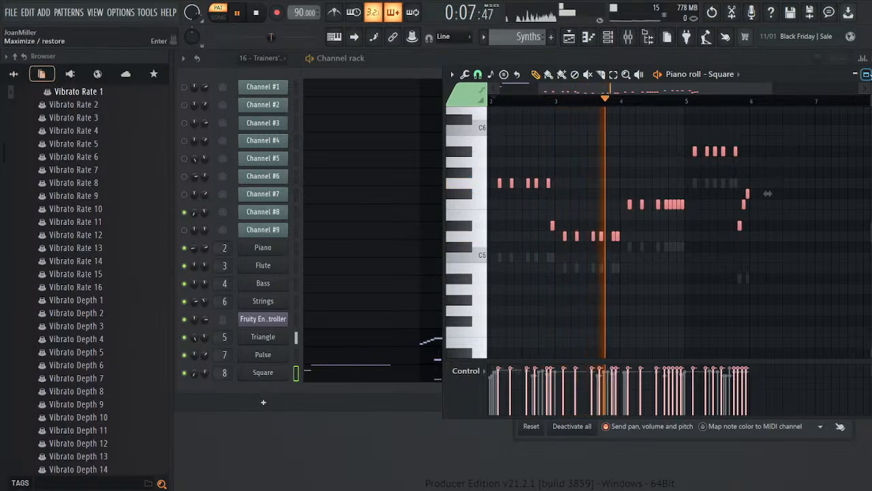
click(867, 75)
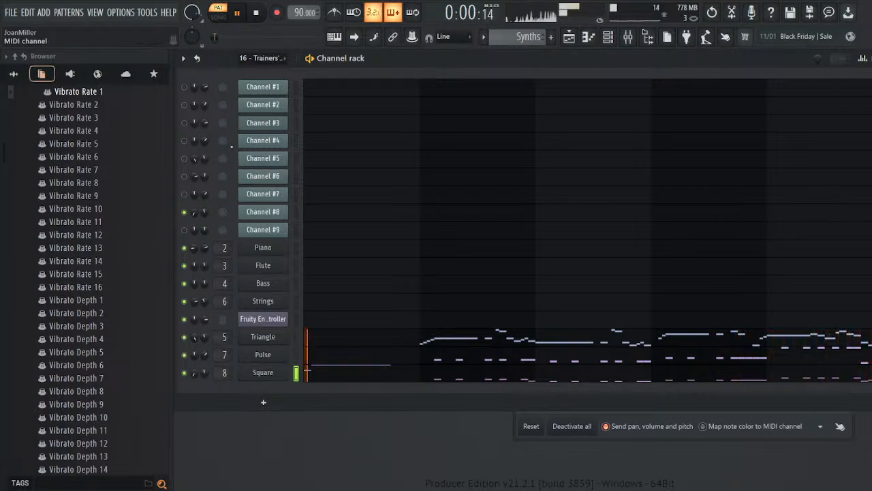
key(space)
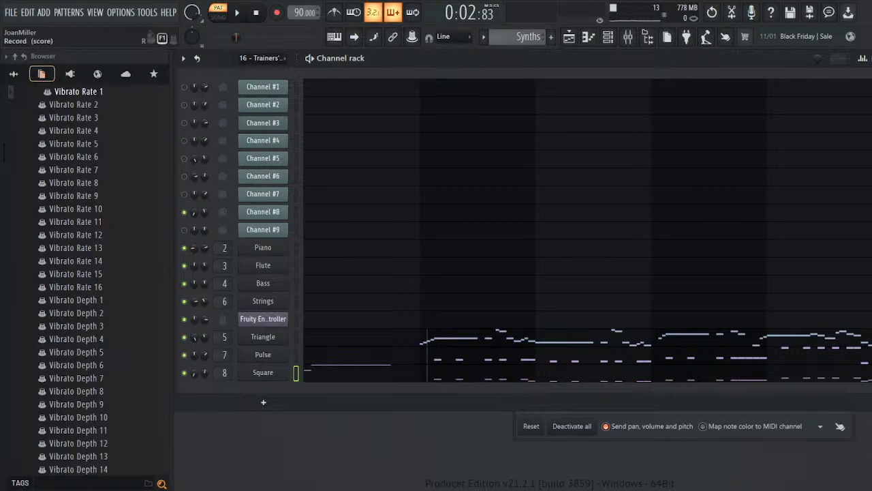
- Replay the opening of the Synths pattern to check how the Square part sounds
click(239, 13)
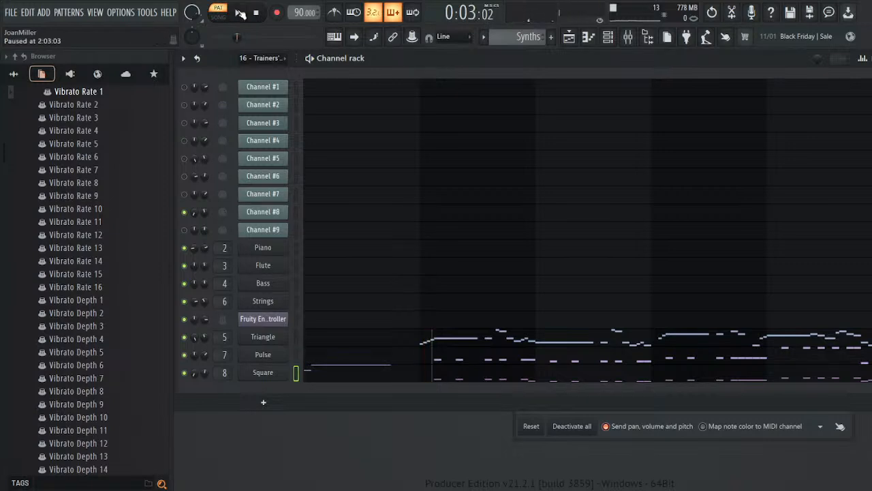
click(239, 12)
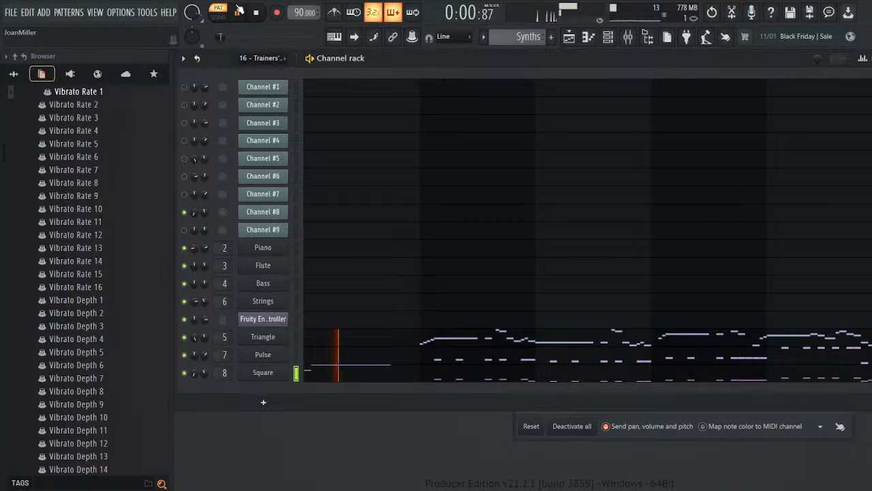
click(256, 12)
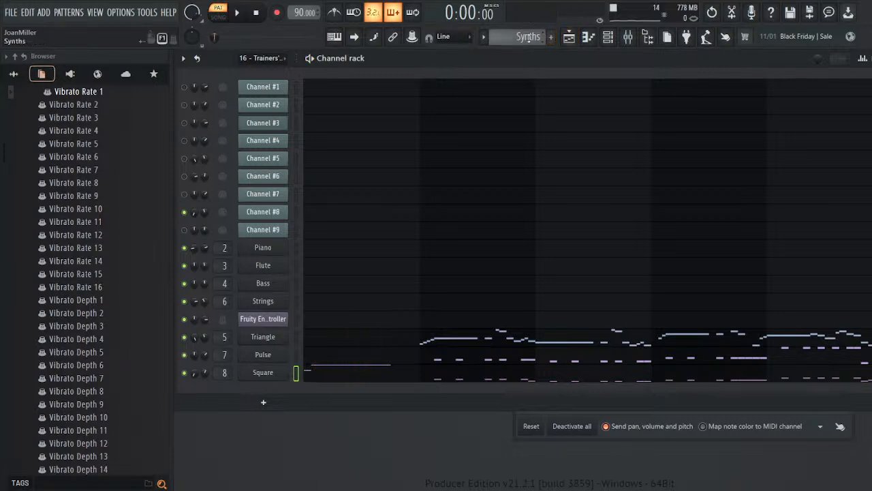
key(space)
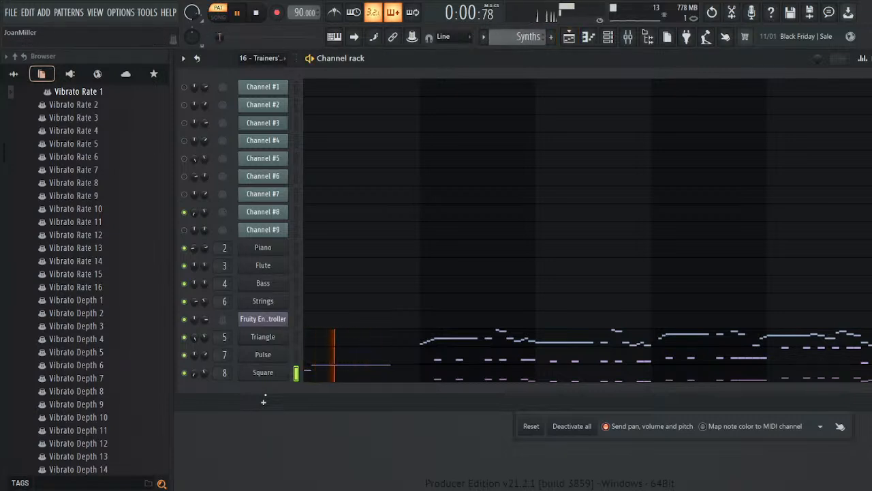
- Inspect the operator 1 pitch LFO of Square and of Pulse, moving the Square plugin window aside
click(277, 373)
key(space)
click(345, 236)
click(265, 246)
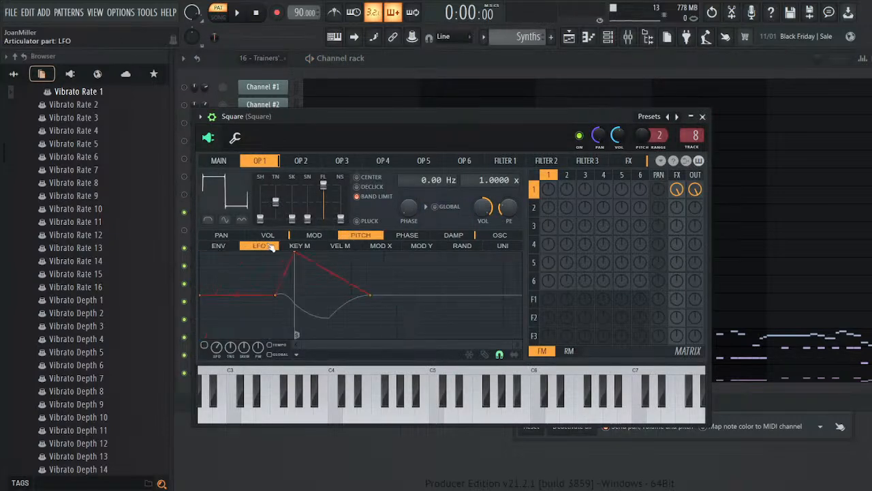
drag(355, 125, 623, 110)
click(267, 358)
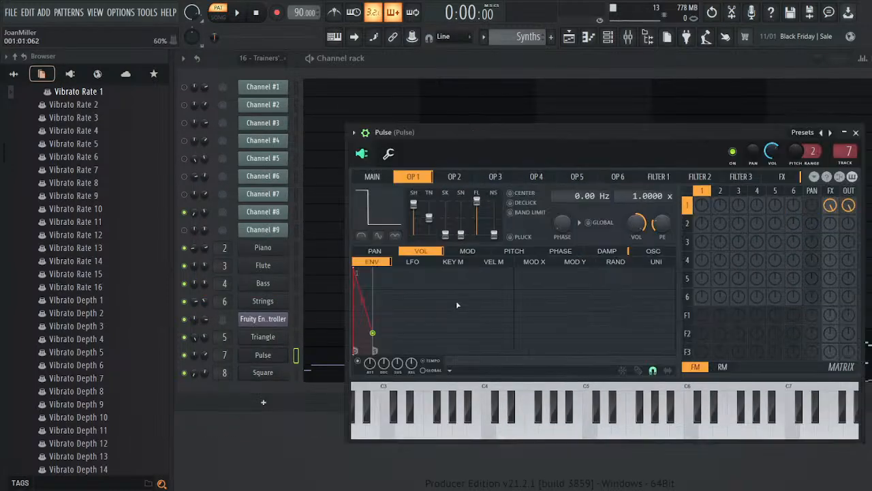
click(509, 252)
click(414, 262)
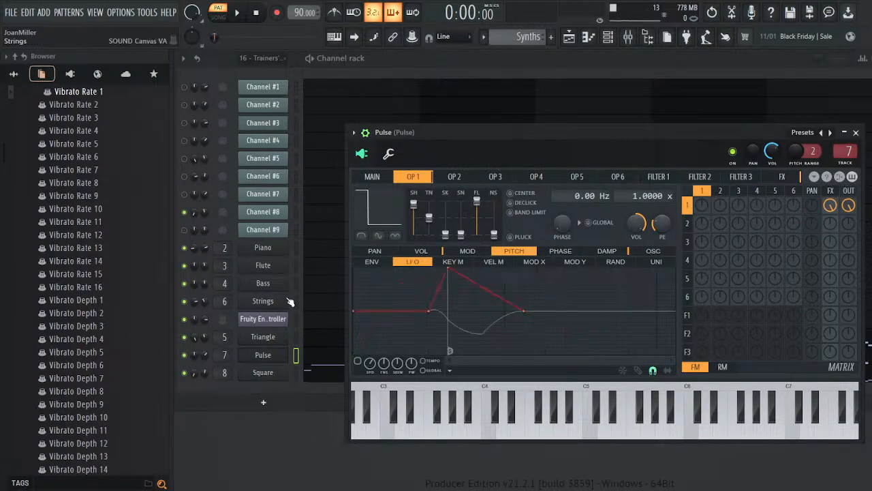
- Give Square's operator 1 pitch LFO the same settings as Triangle's and play the Synths pattern
click(285, 341)
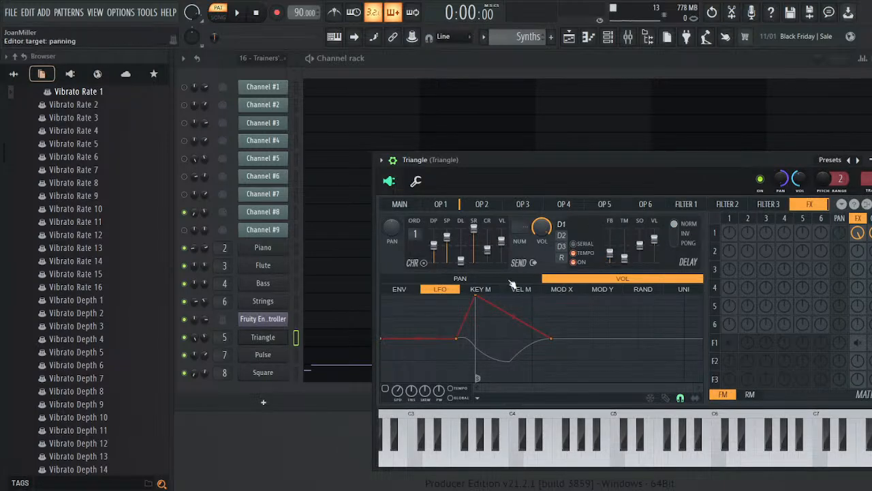
click(452, 210)
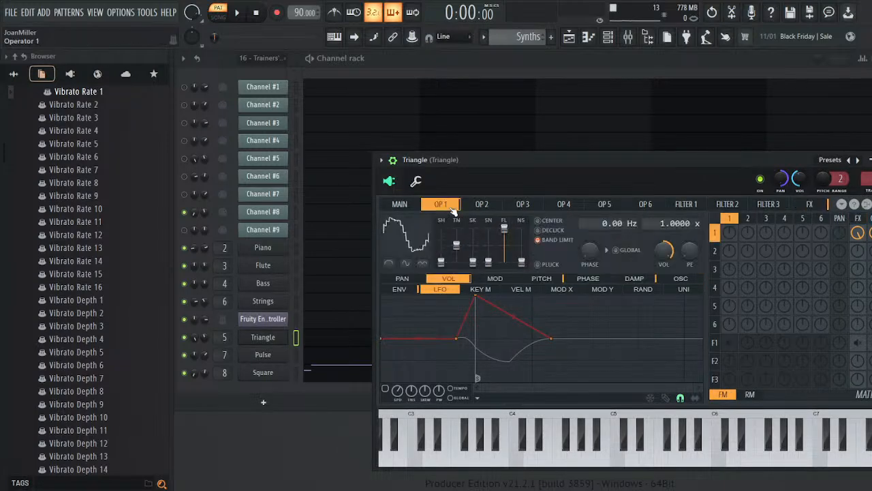
click(542, 279)
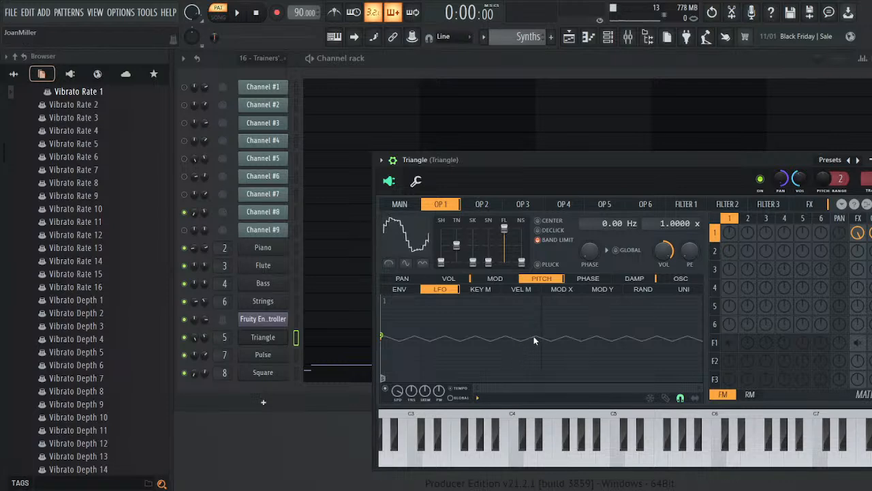
click(279, 373)
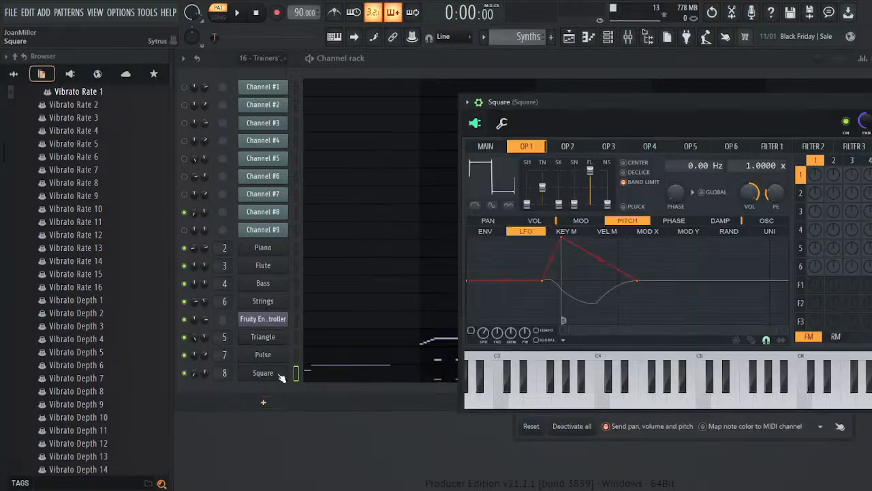
click(593, 347)
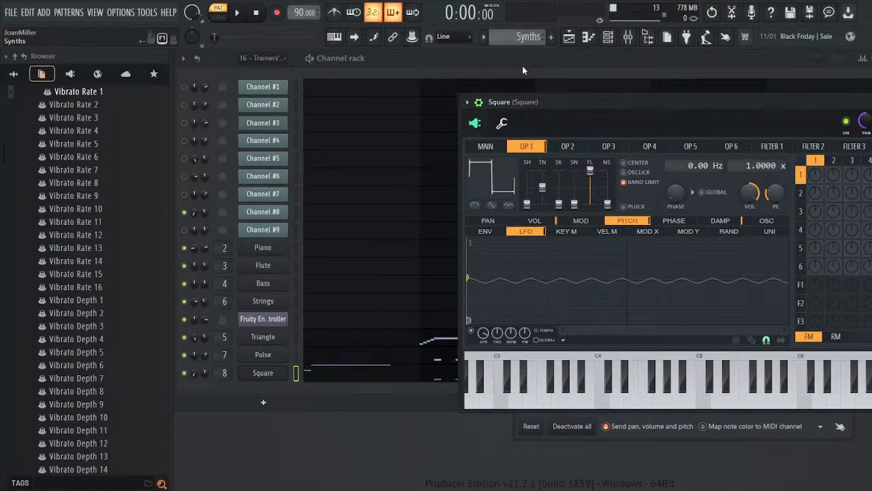
key(space)
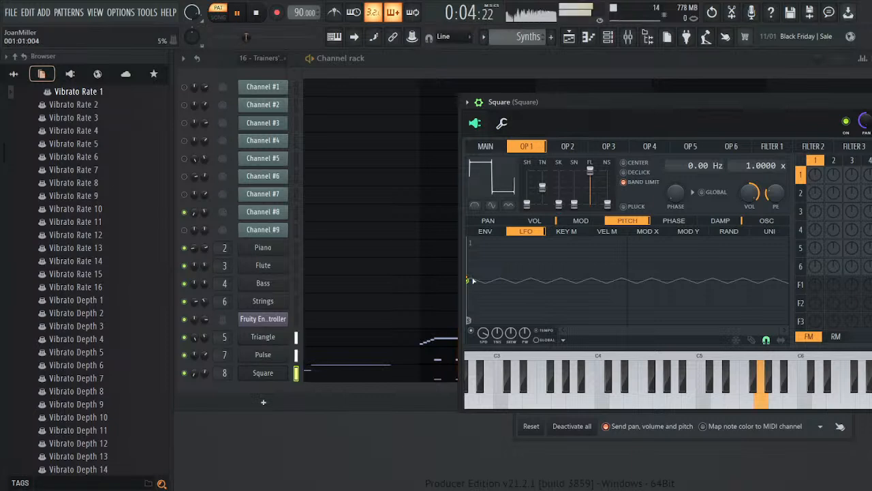
- Hold Square's pitch LFO envelope flat until 001:02:000, enable point sliding, and play the opening to check the delay
drag(469, 278, 627, 278)
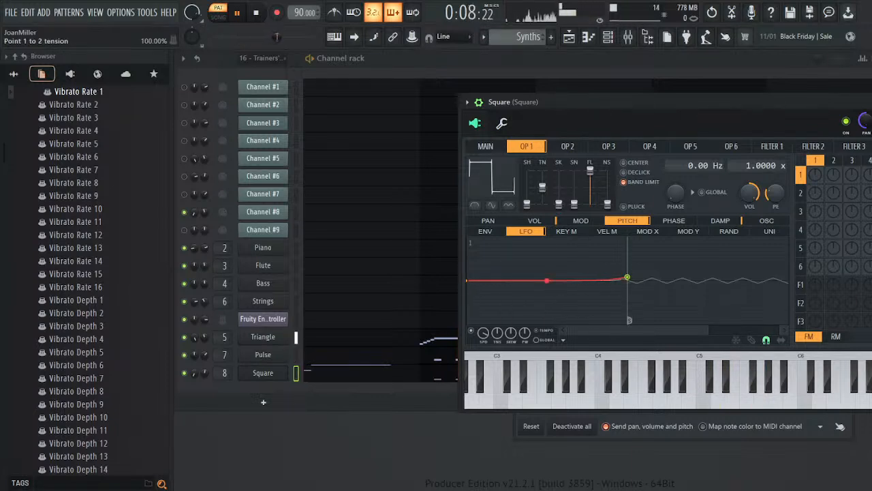
right_click(588, 280)
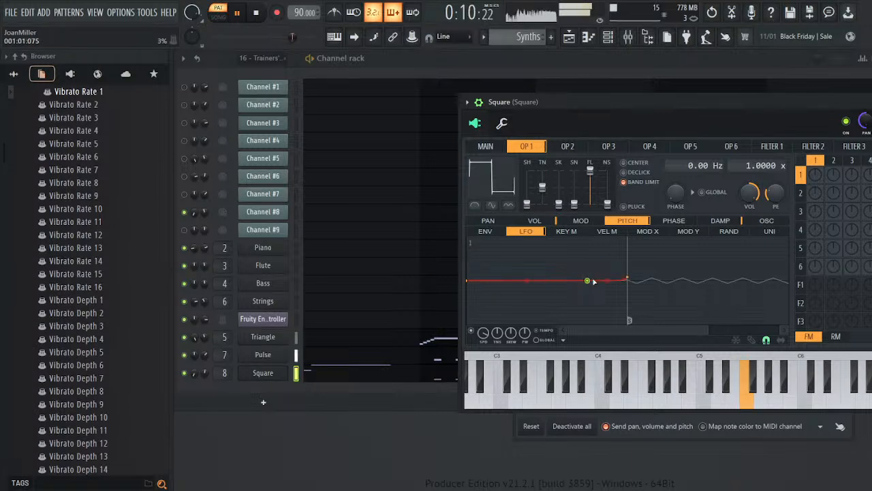
drag(589, 280, 628, 280)
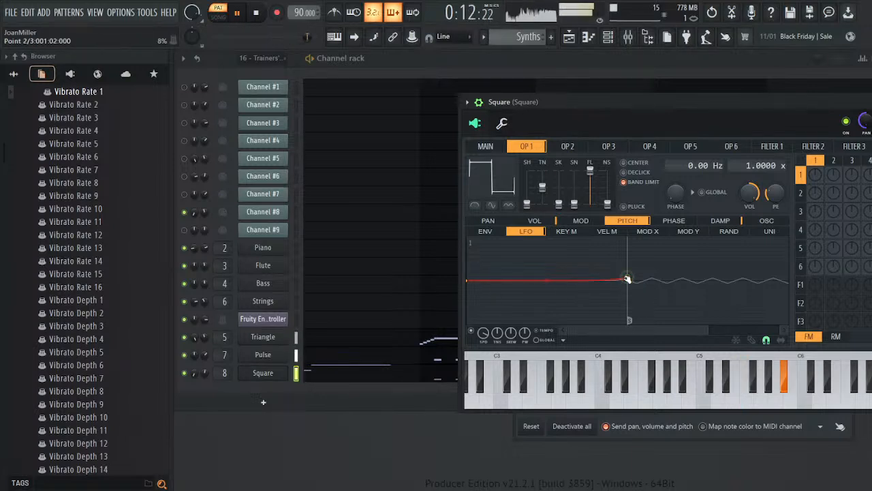
click(781, 340)
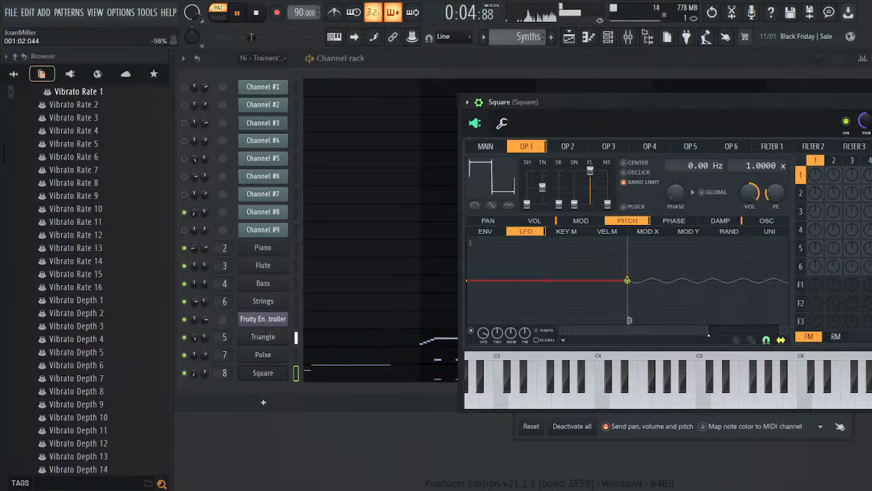
drag(709, 331, 784, 332)
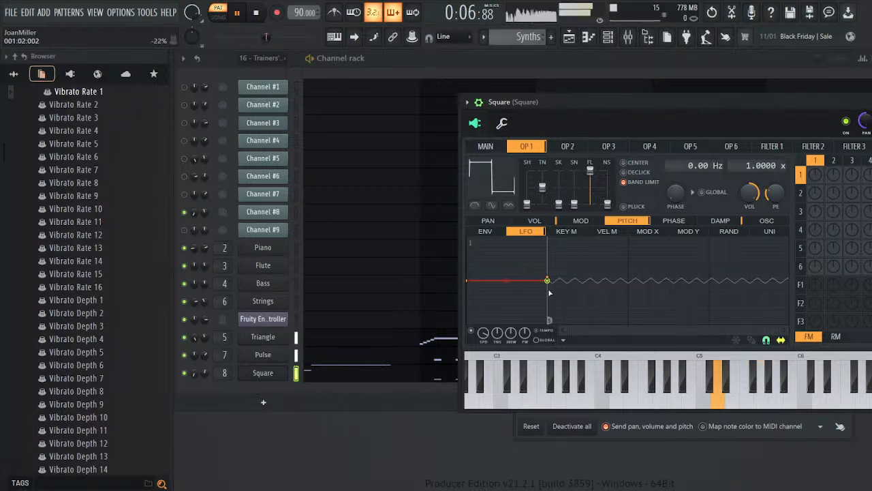
click(257, 14)
click(237, 13)
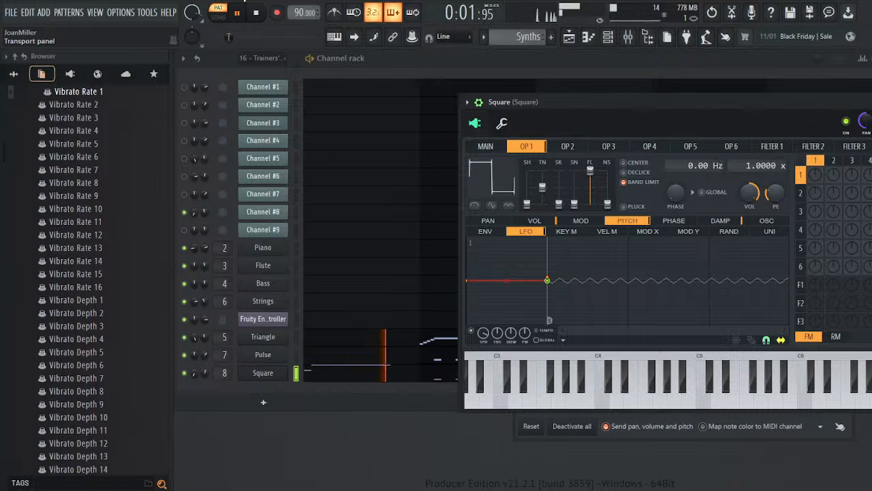
key(space)
- Delay the onset of Square's pitch LFO to 001:02:048 and replay the opening of the pattern
drag(547, 282, 583, 285)
click(237, 13)
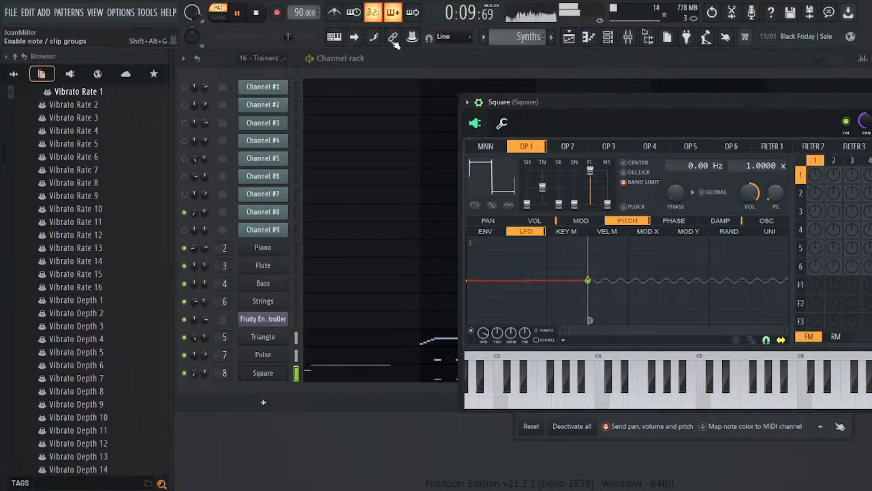
click(258, 14)
click(237, 13)
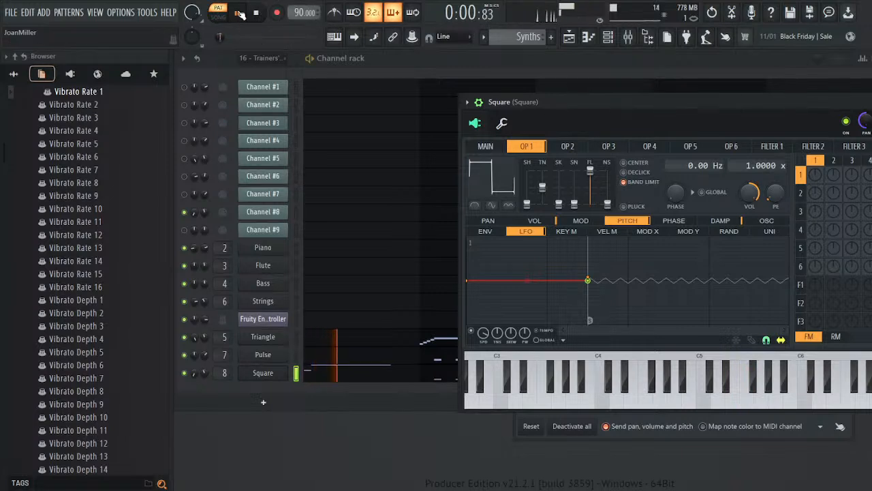
click(261, 15)
- Set Square's operator 1 pitch envelope/LFO amount to +356 cents and preview the opening
drag(775, 193, 775, 199)
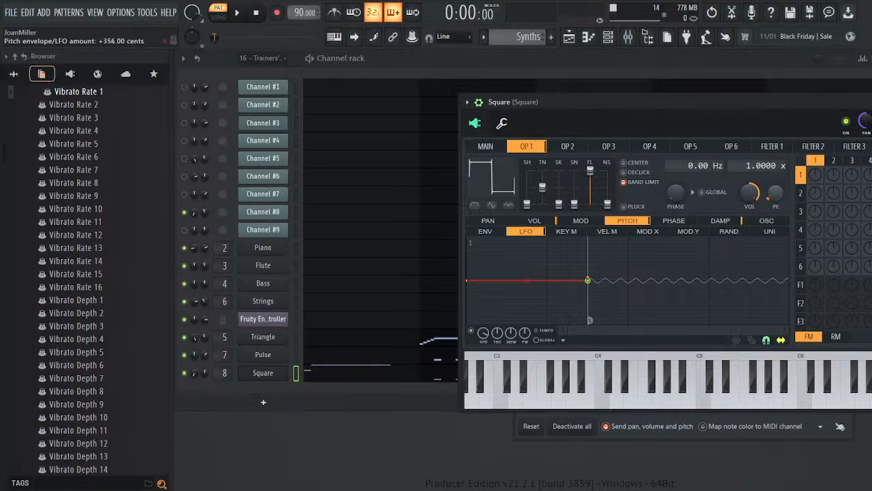
click(237, 13)
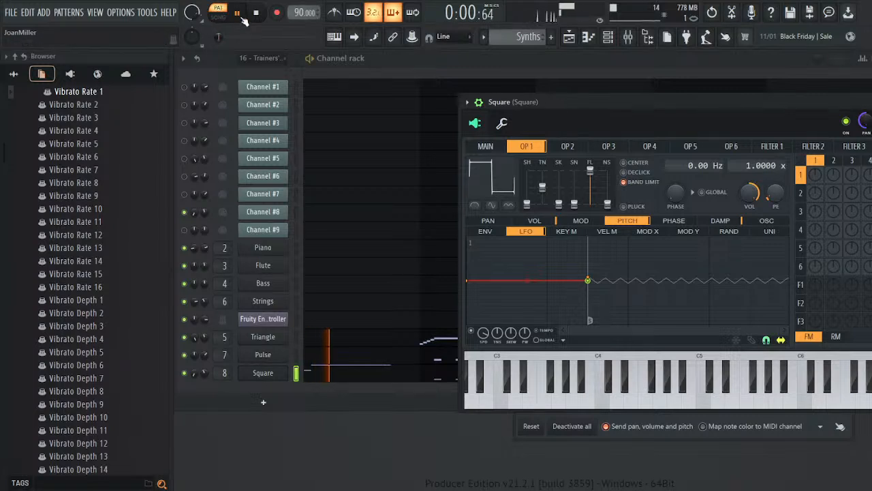
click(257, 15)
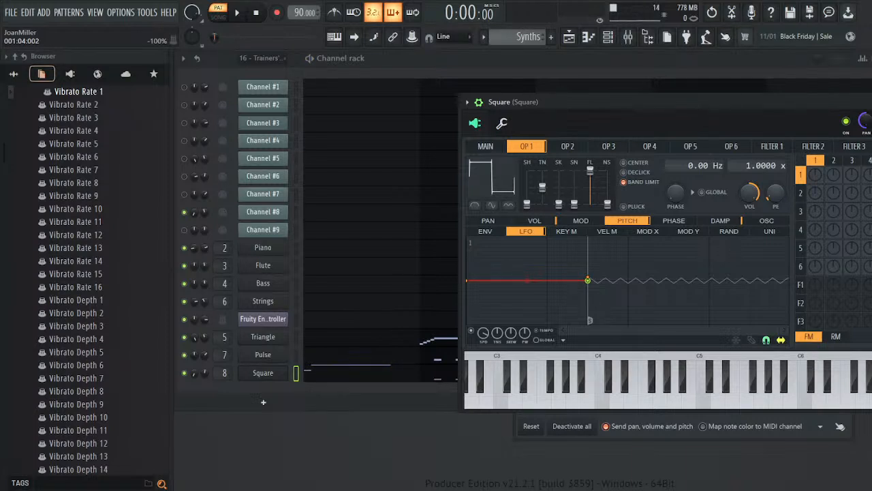
- Set Square's pitch LFO speed to 000:00:024, raise its tension to a near-square wave, and listen to the result
click(237, 13)
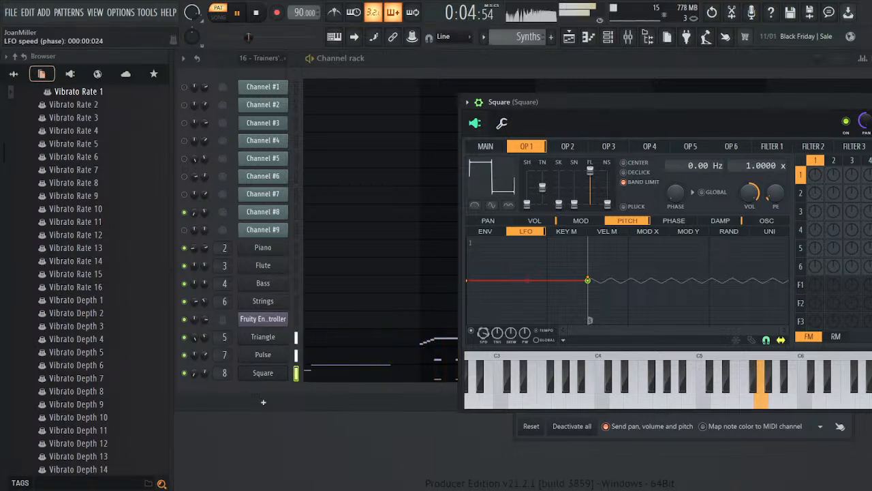
click(237, 12)
click(237, 12)
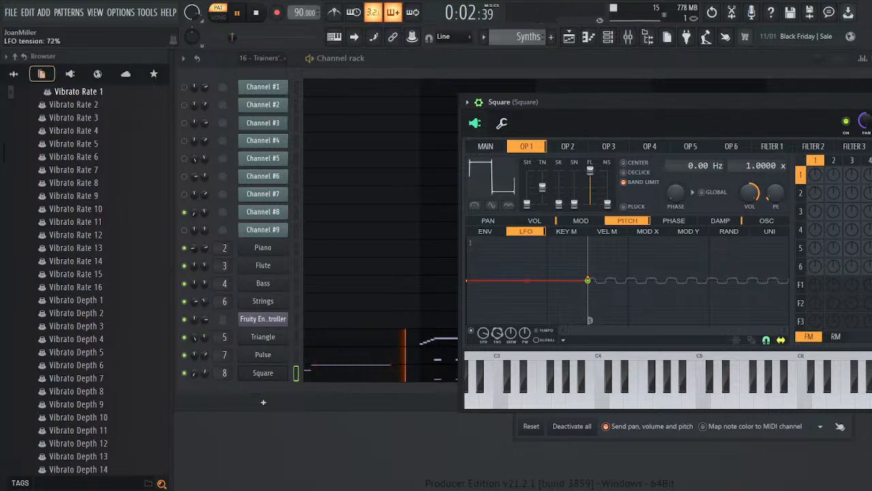
click(258, 14)
key(space)
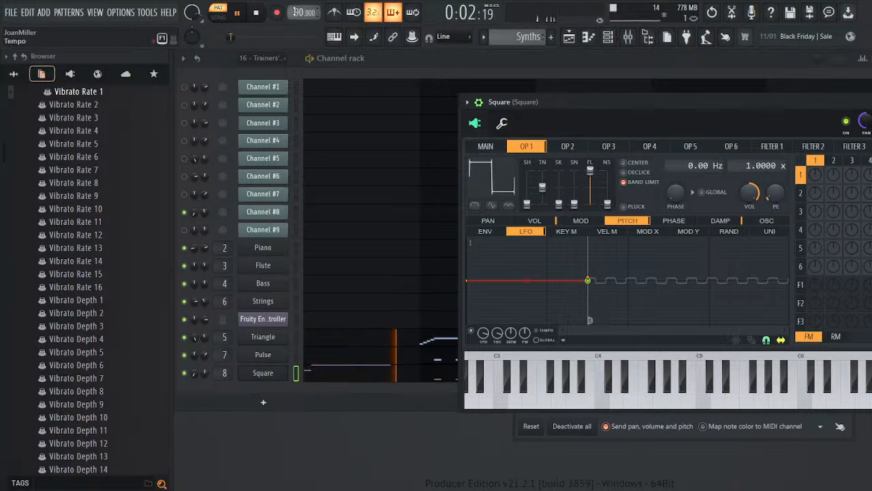
click(255, 12)
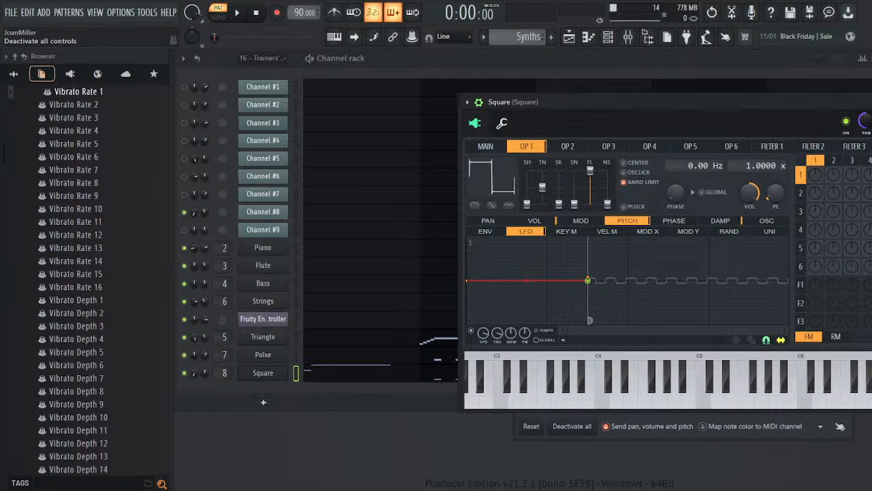
- Play the start of the Synths pattern twice to judge Square's vibrato
click(236, 12)
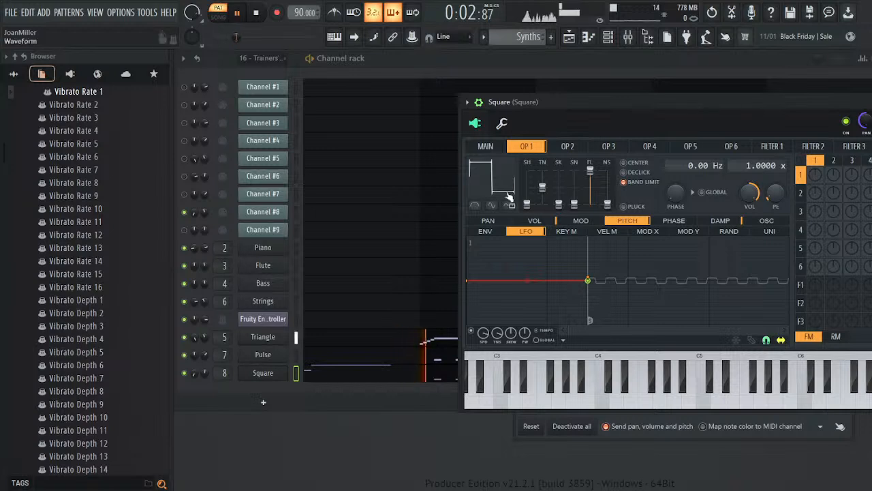
click(255, 13)
click(240, 12)
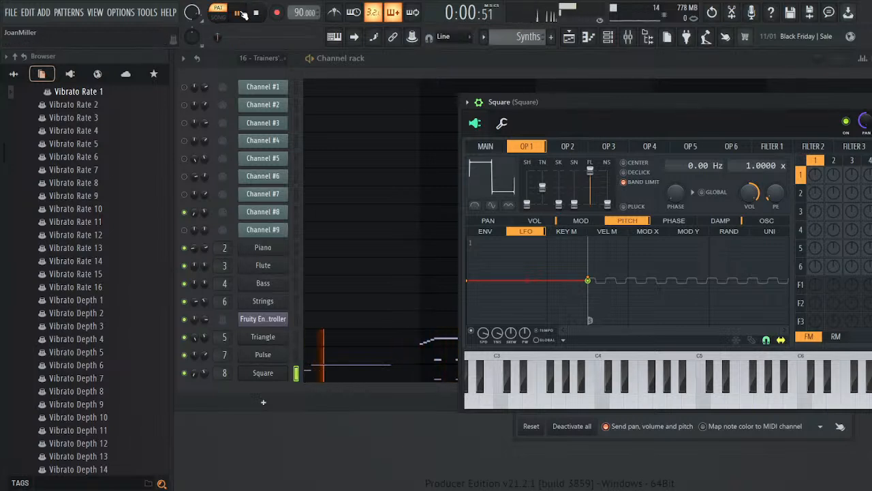
click(254, 14)
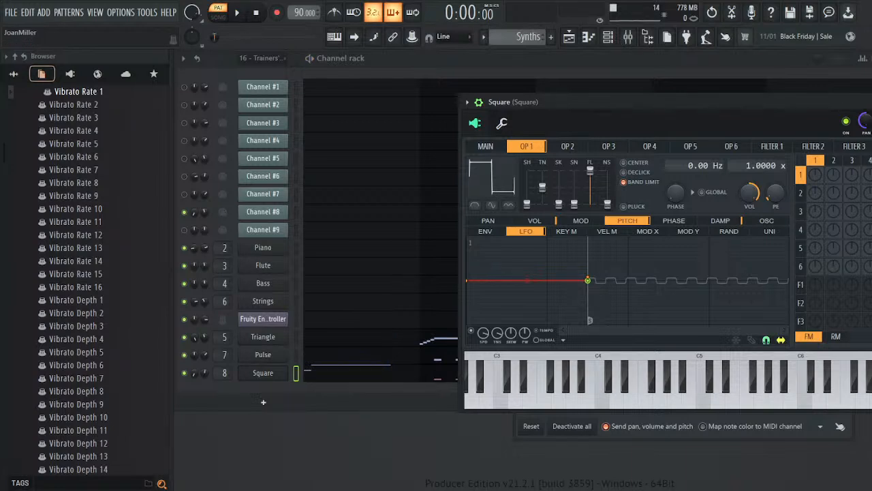
- Replay the opening and delay the onset of Square's pitch LFO by about another quarter beat
drag(607, 329, 609, 330)
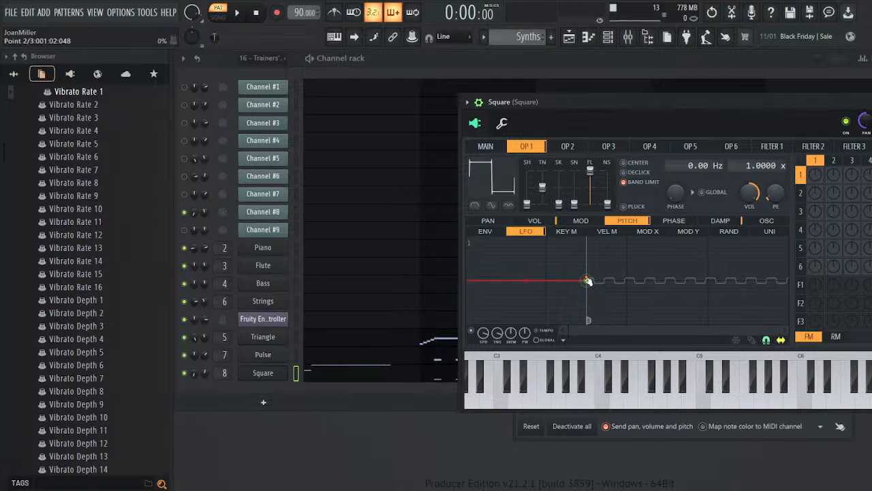
key(space)
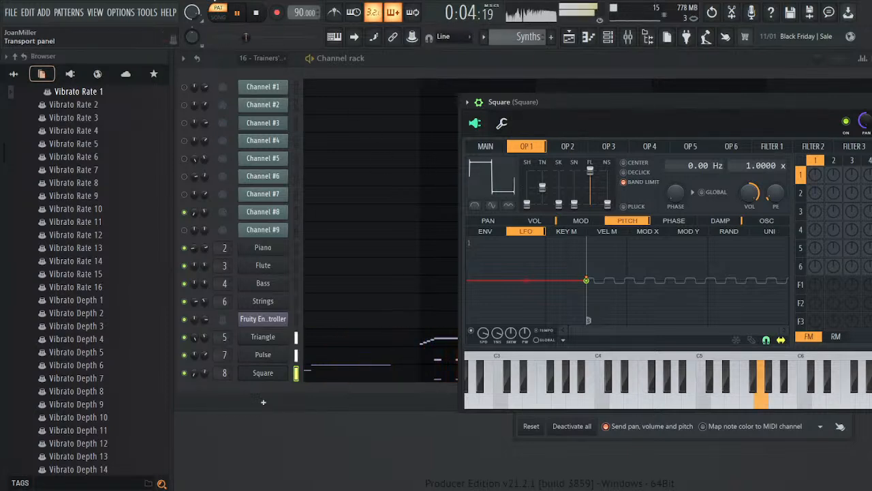
click(256, 14)
click(239, 14)
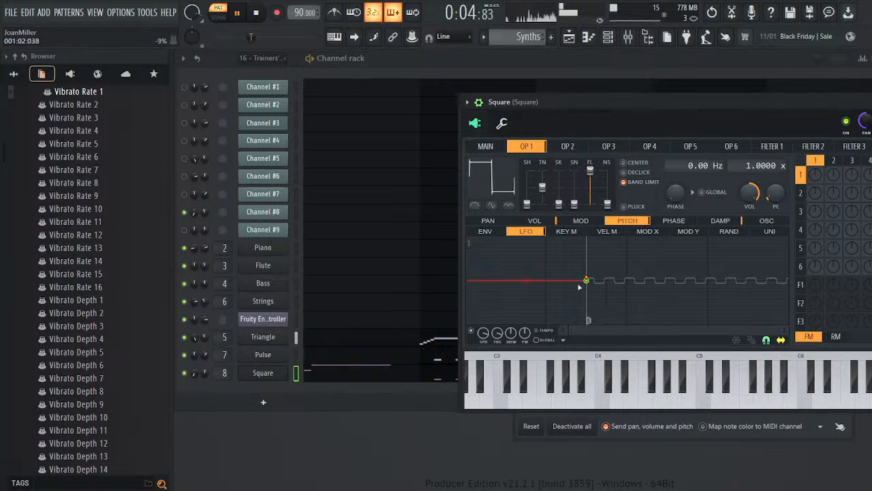
drag(588, 280, 612, 282)
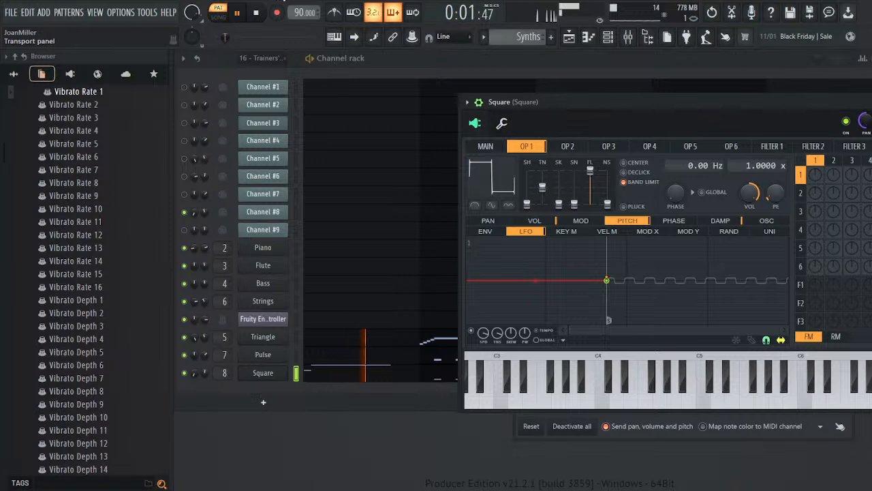
- Replay the opening of the Synths pattern to check Square's delayed vibrato
click(255, 15)
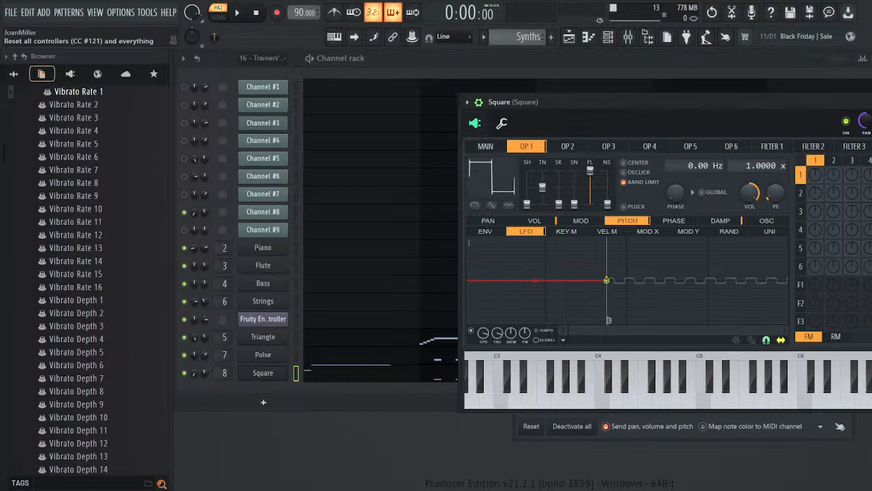
key(space)
click(254, 15)
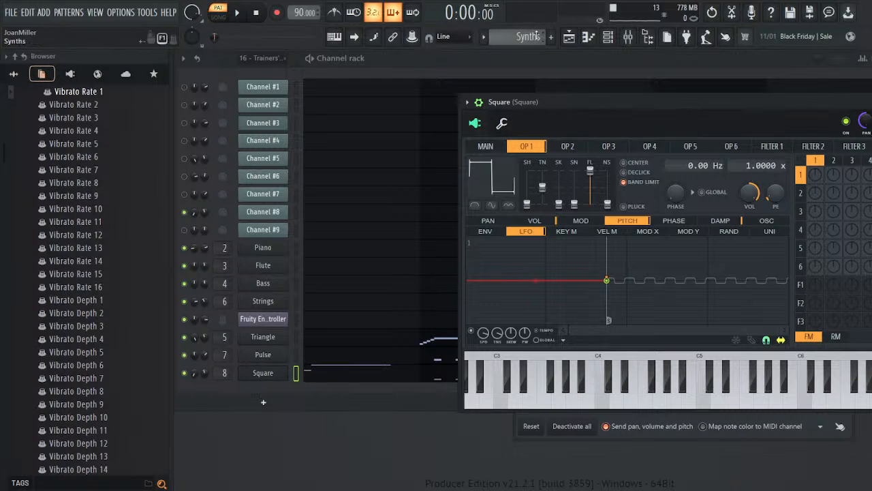
- Switch to the 16 - Trainers' Eyes Meet (Lass) pattern, mute Channel #8 and unmute Channel #9
scroll(536, 35, down, 1)
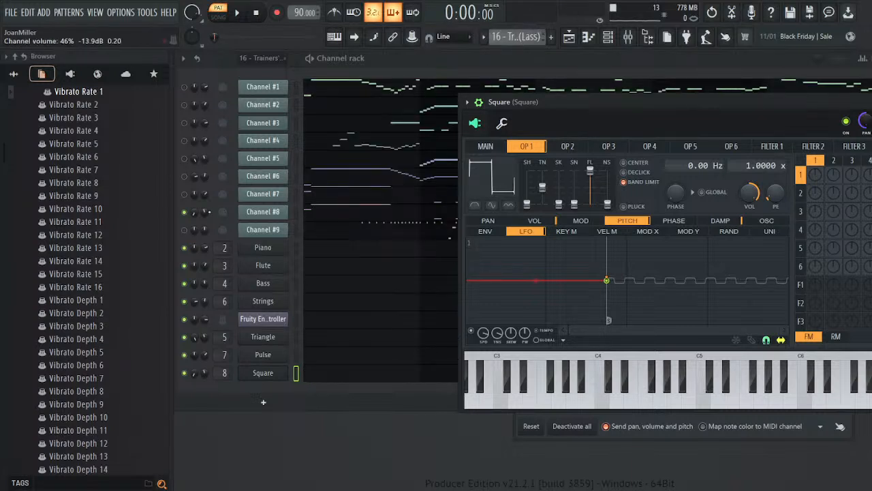
click(185, 212)
click(185, 229)
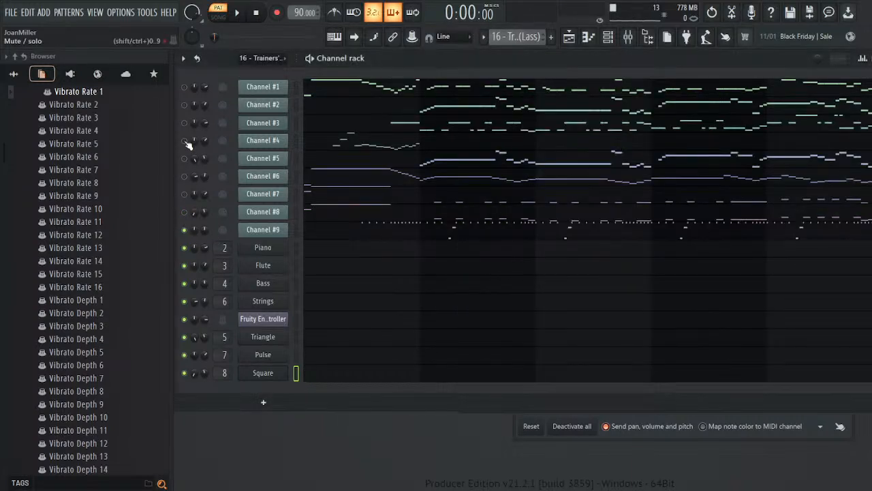
- Listen to the opening of the original Channel #9 percussion part three times
click(237, 13)
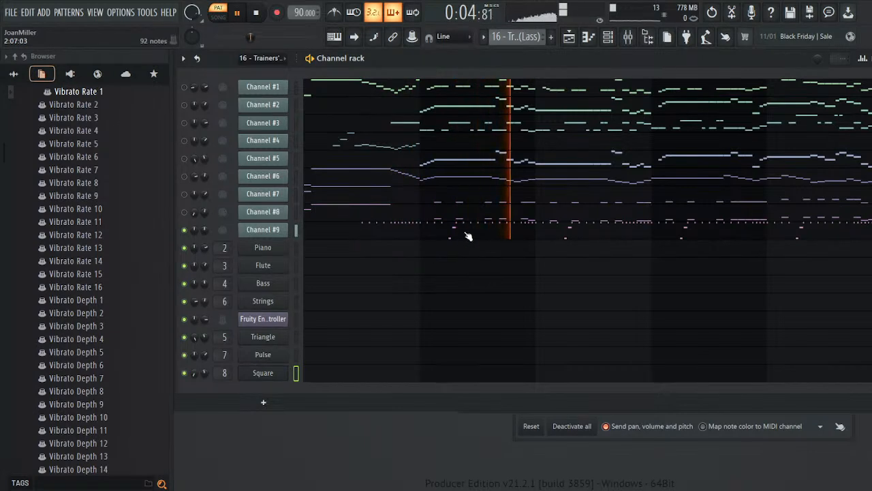
click(256, 13)
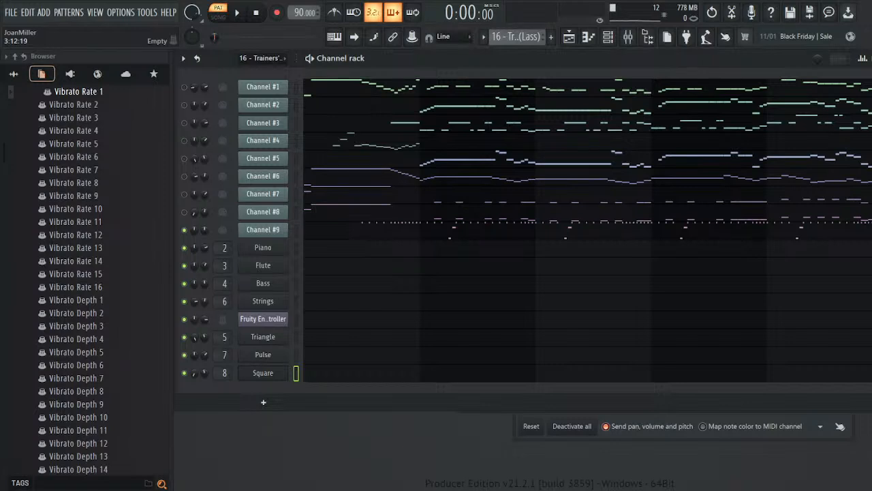
click(236, 12)
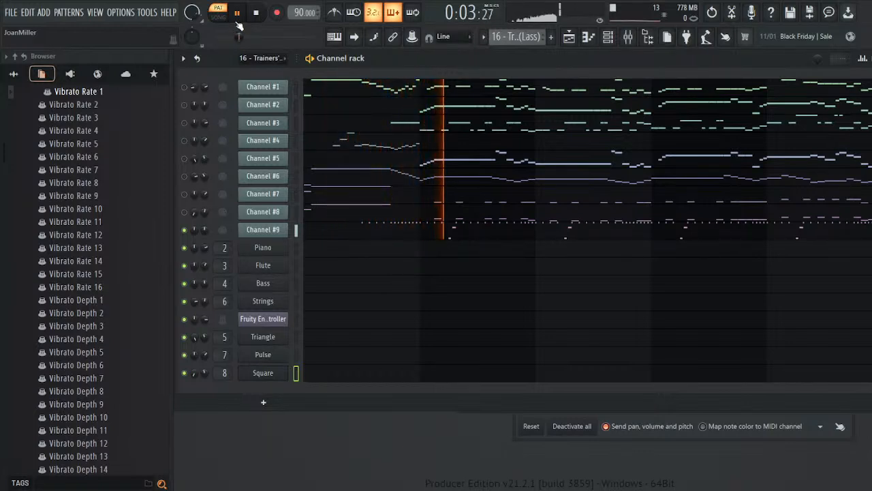
click(256, 12)
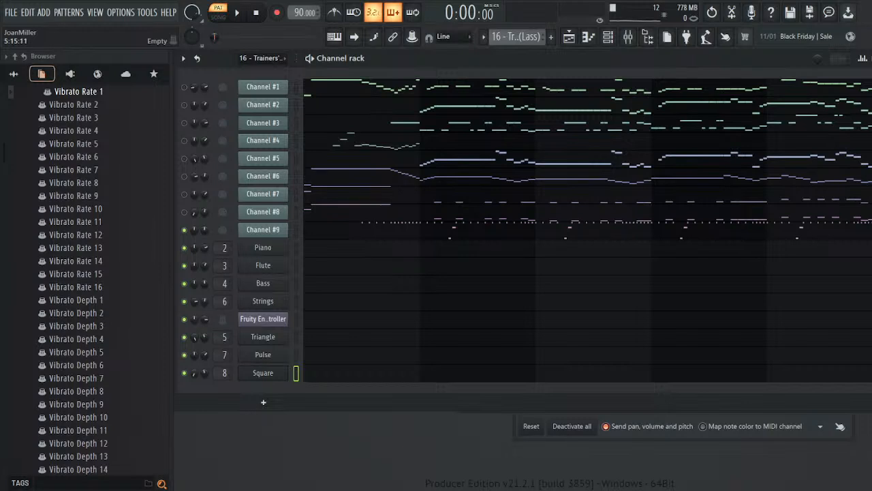
click(241, 12)
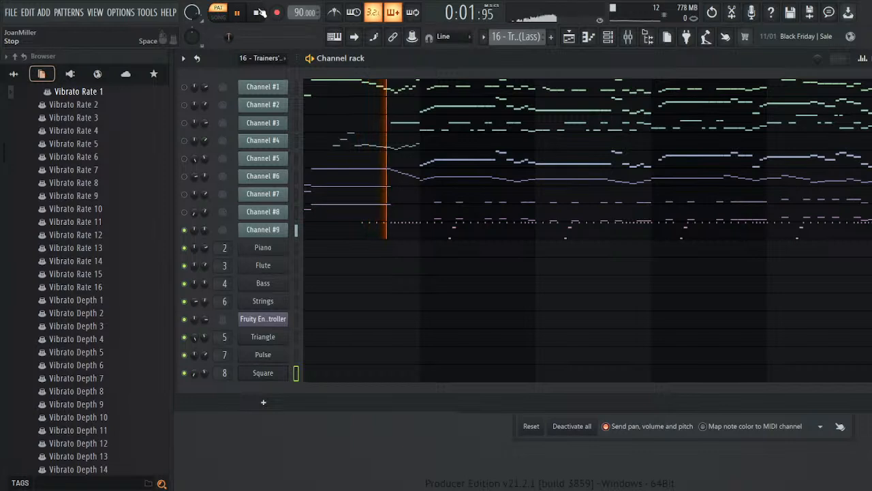
click(256, 12)
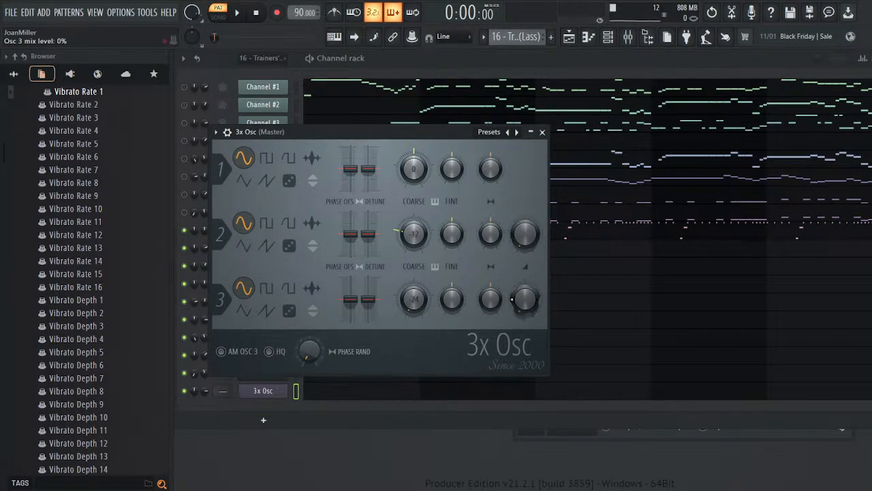
- Set 3x Osc's oscillator 1 to noise and copy Channel #9's notes onto 3x Osc in the Synths pattern, previewing the start
click(289, 180)
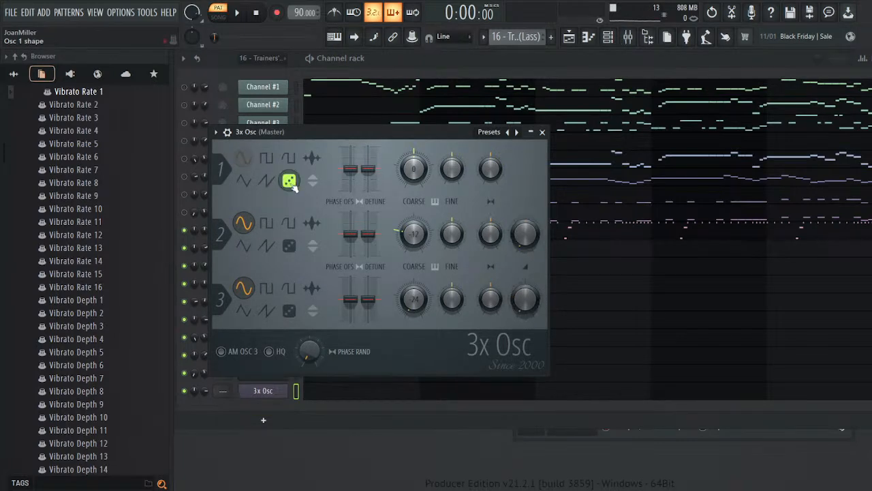
click(542, 132)
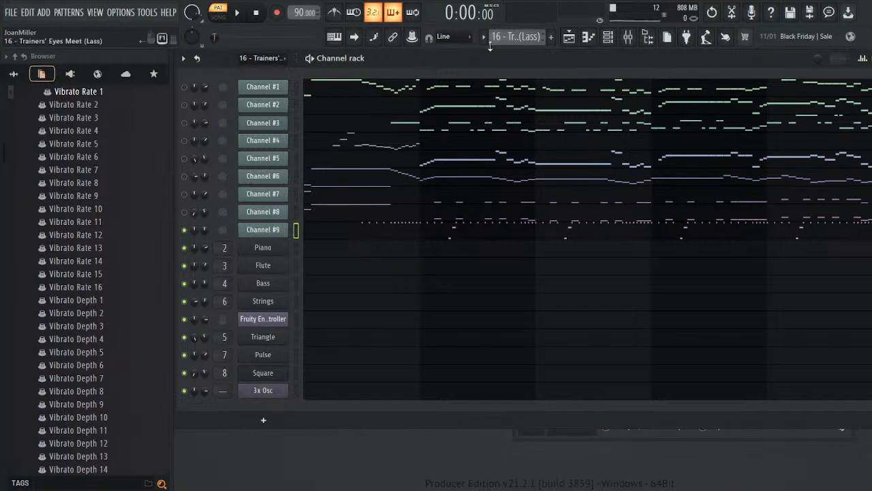
click(555, 86)
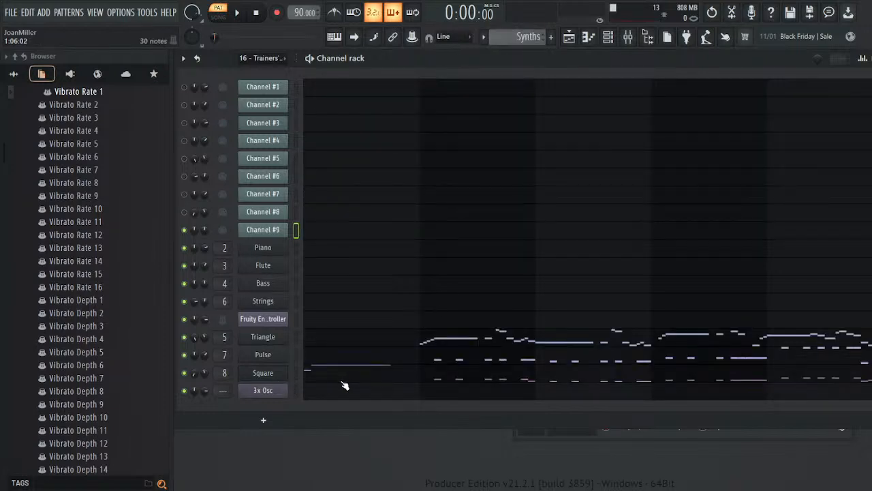
key(space)
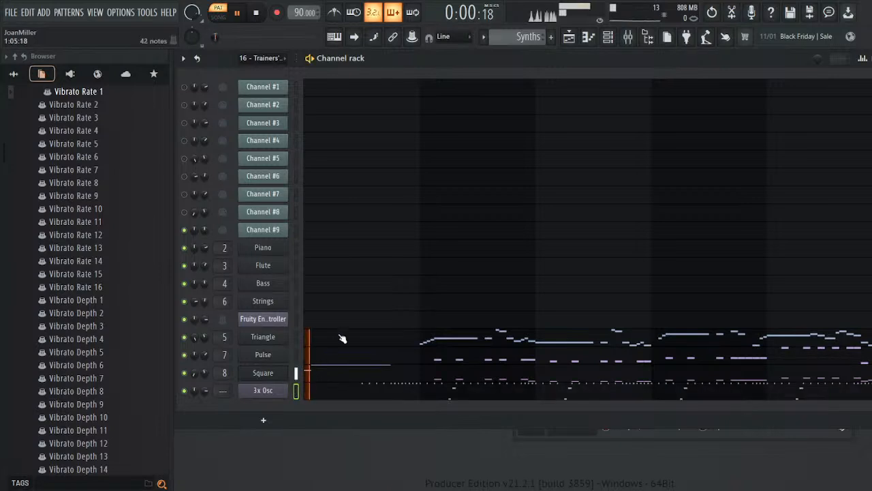
key(space)
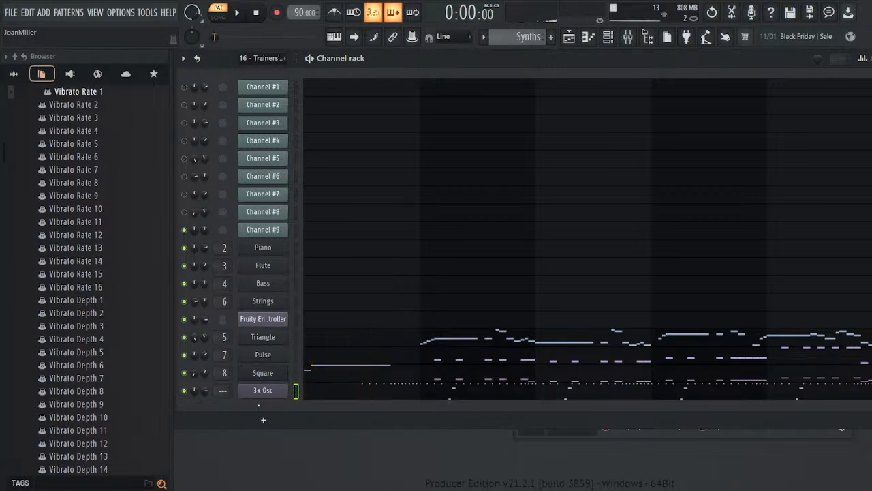
click(263, 390)
click(266, 391)
scroll(206, 391, down, 3)
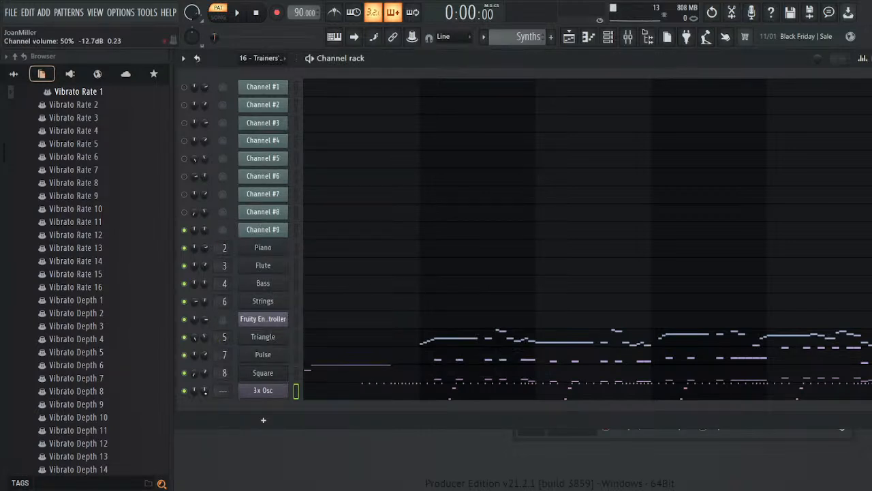
key(space)
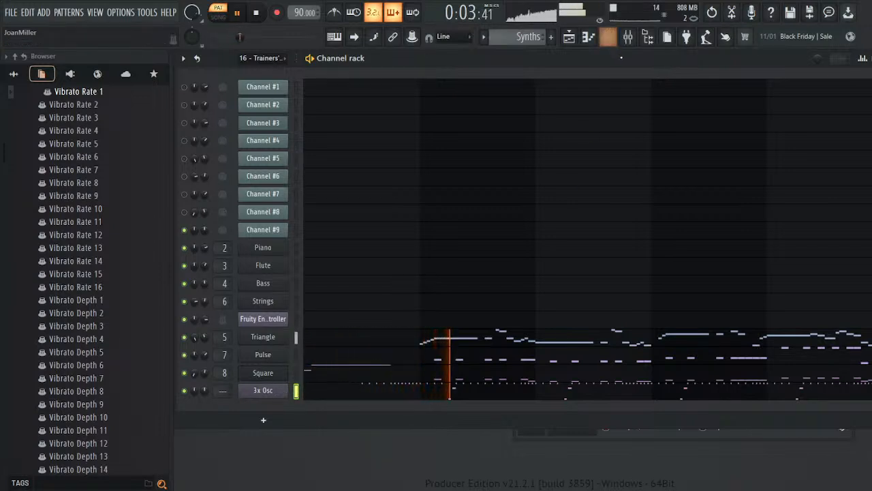
key(space)
- Enable 3x Osc's volume envelope and reduce its attack, hold and decay to zero
click(263, 392)
click(217, 131)
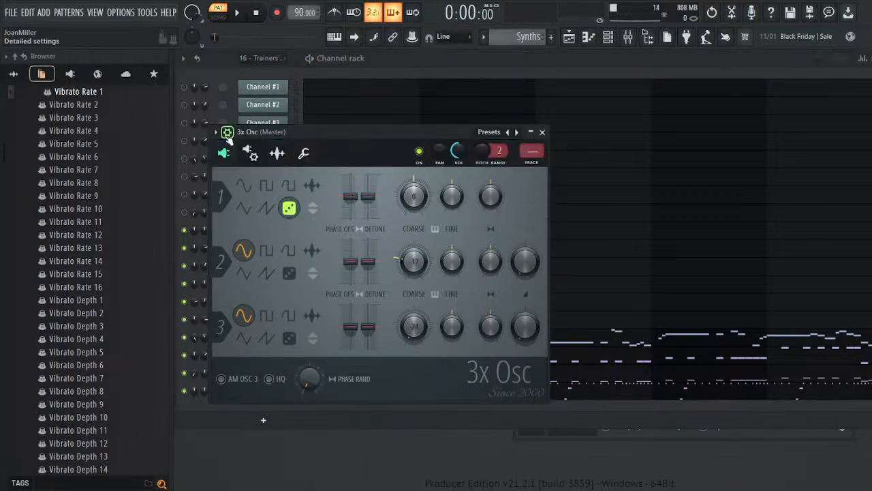
click(289, 154)
click(304, 155)
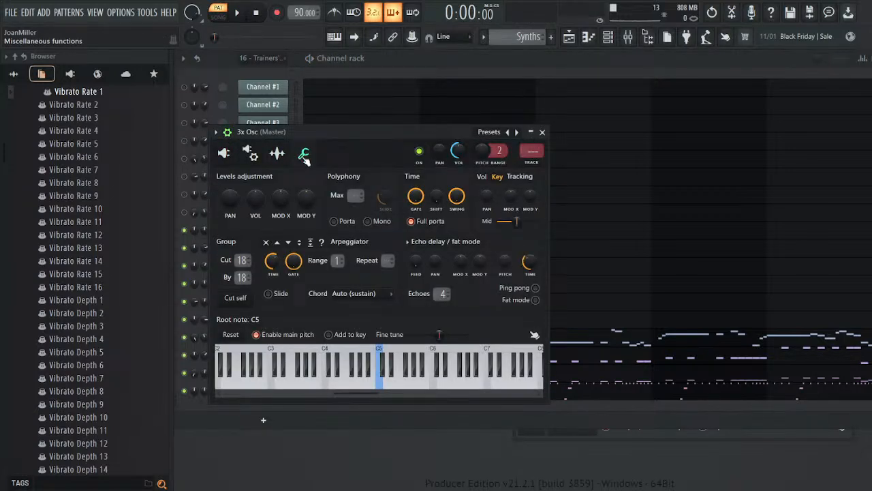
click(252, 155)
drag(247, 272, 248, 306)
drag(267, 271, 289, 307)
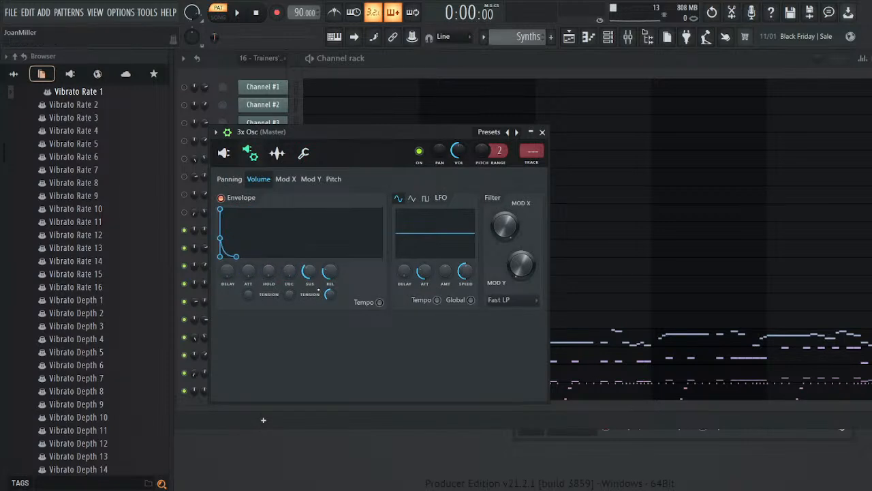
- Bring the envelope's sustain and release to zero, give it a very short curved decay, and listen to the Synths pattern
drag(310, 272, 289, 265)
drag(289, 271, 289, 286)
key(space)
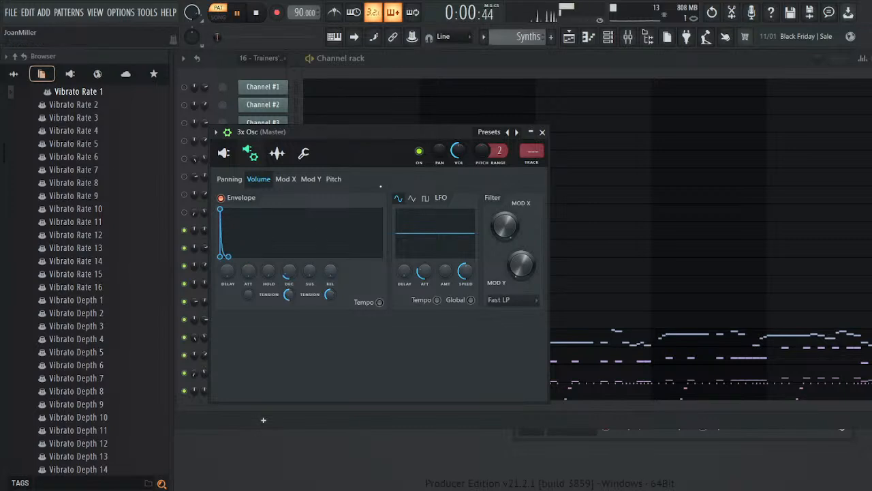
click(542, 133)
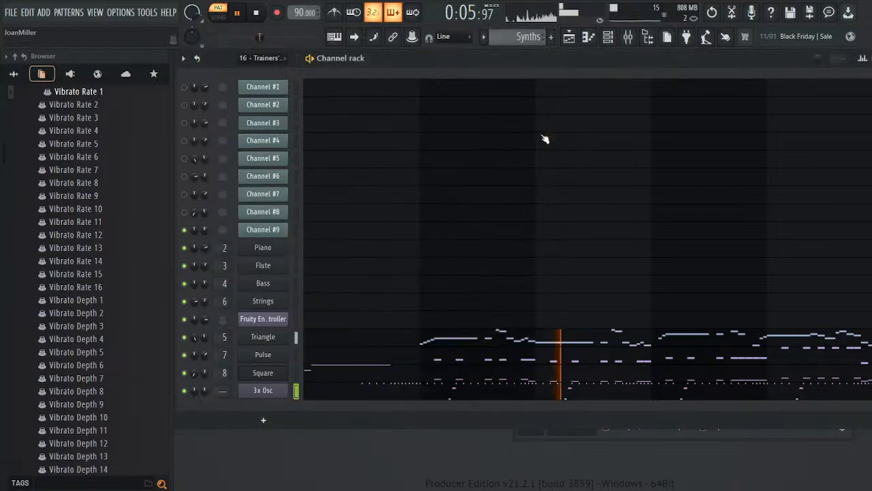
key(space)
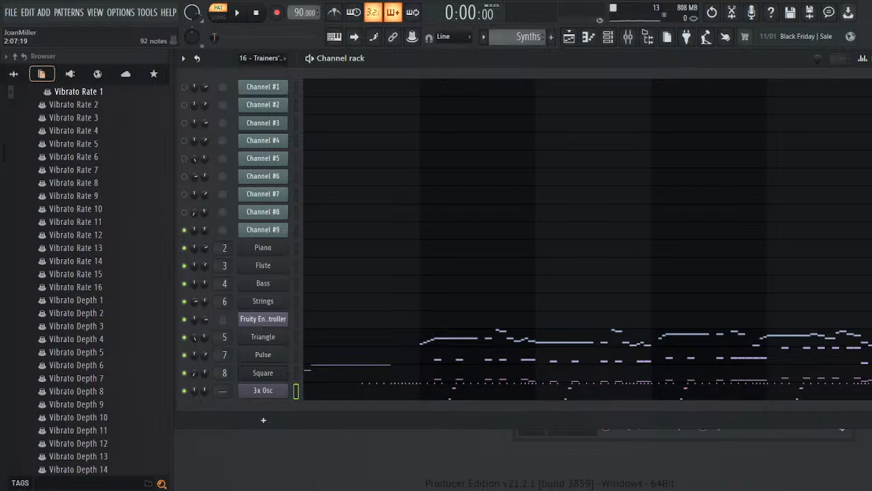
- Place the noise.wav sample at the start of Track 3 in the playlist
click(569, 36)
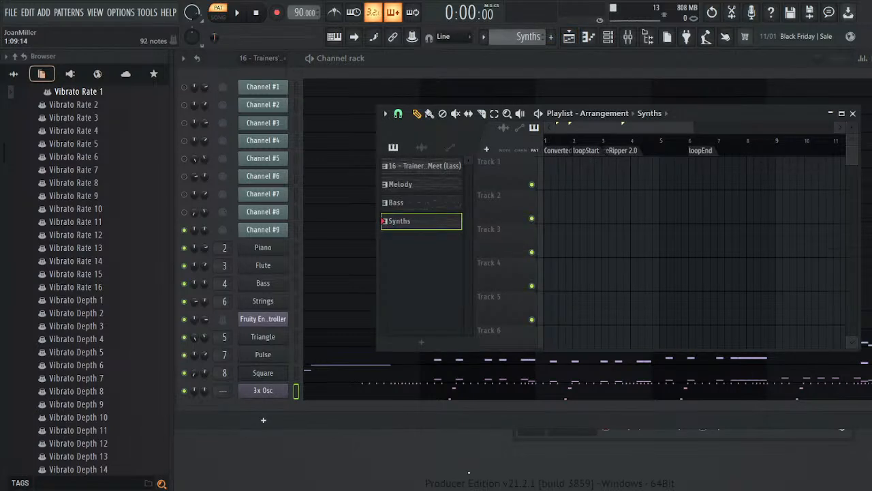
drag(682, 409, 539, 238)
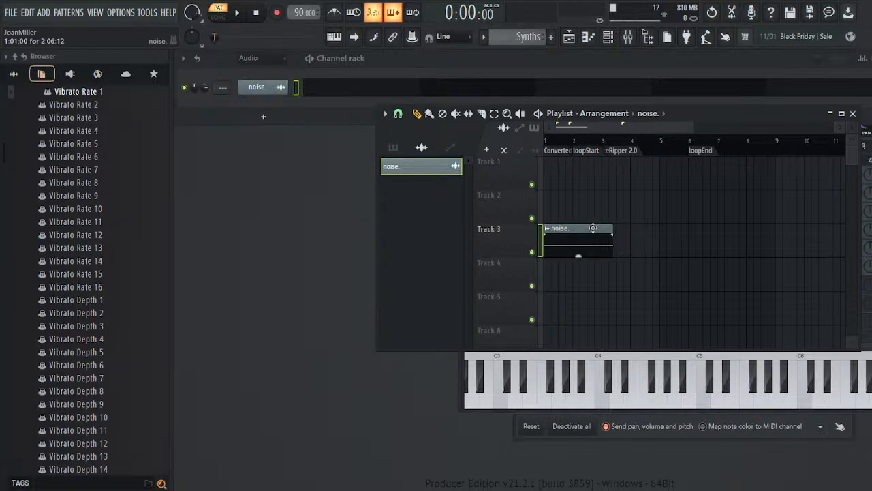
- Normalize the noise audio clip and trim its silence with the threshold at 100%
double_click(593, 228)
click(406, 273)
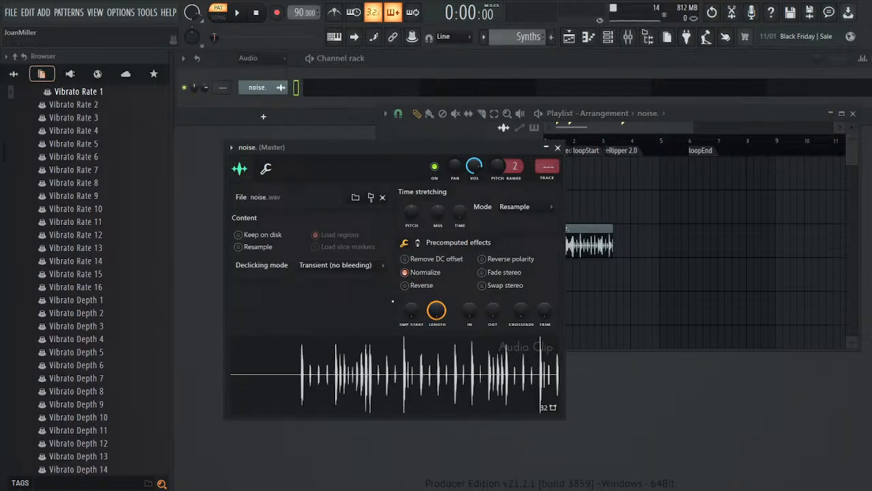
drag(545, 310, 545, 286)
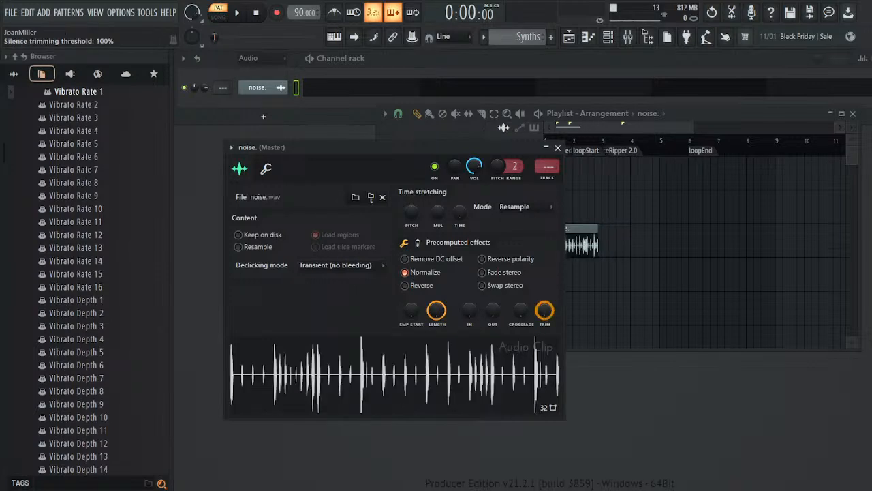
- Audition the noise sample, lower its channel volume, and move its settings window aside
click(404, 394)
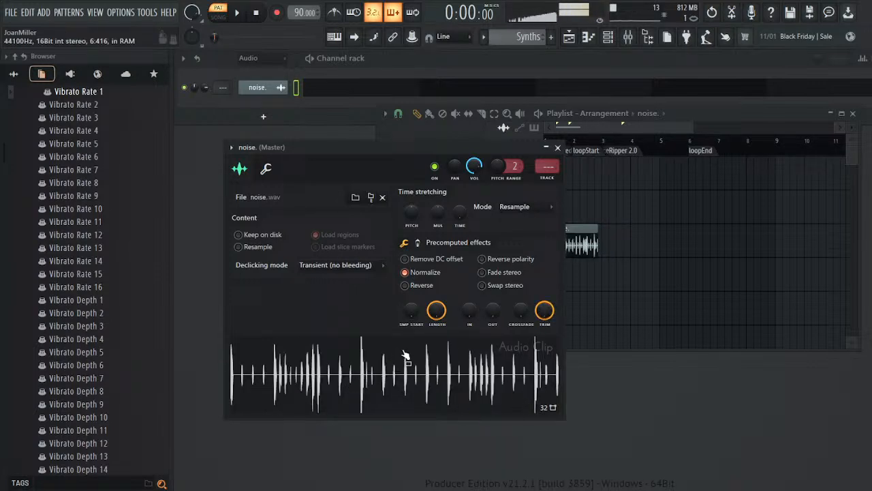
drag(474, 165, 474, 187)
click(420, 386)
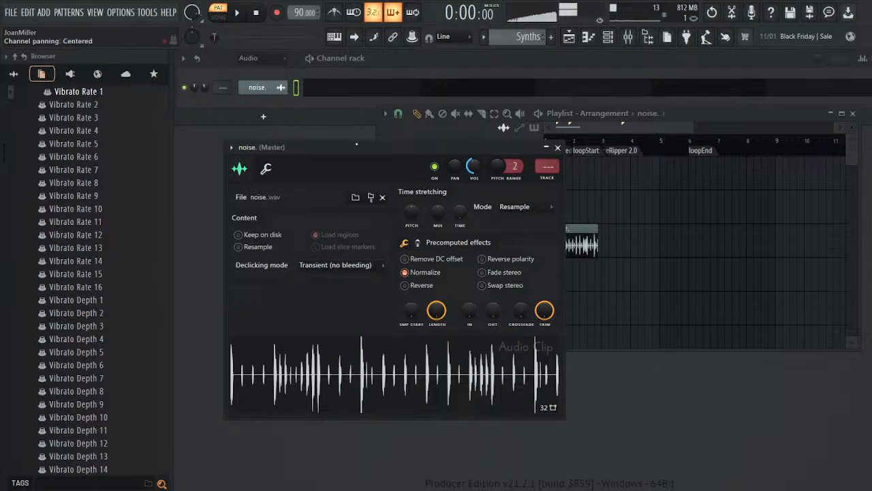
drag(450, 147, 524, 133)
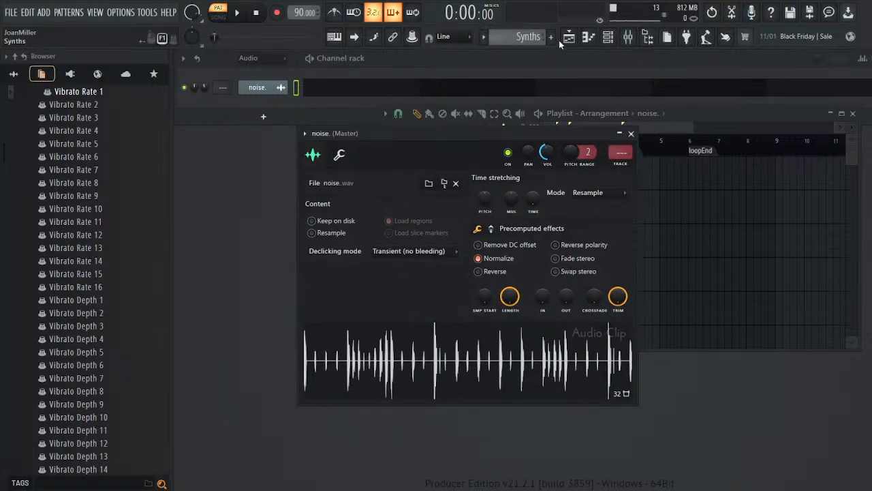
- Examine Channel #9's notes from the 16 - Trainers' Eyes Meet (Lass) pattern in the piano roll
scroll(539, 37, up, 1)
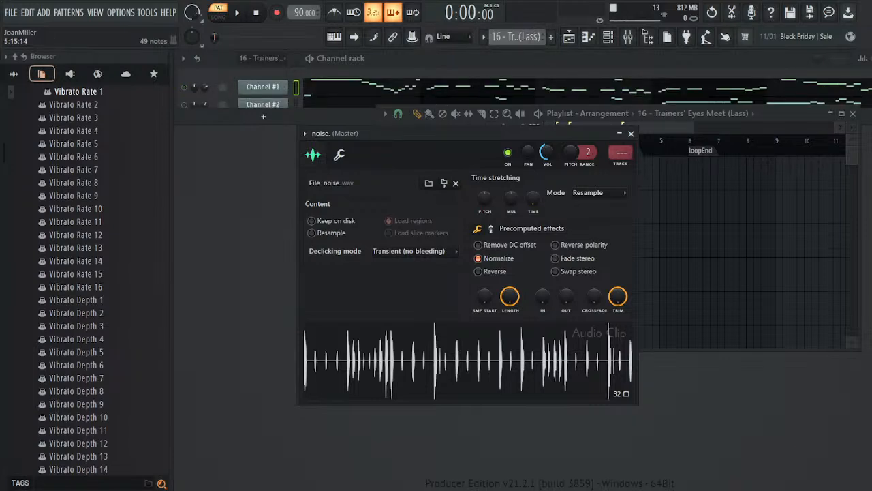
drag(273, 125, 273, 427)
click(405, 231)
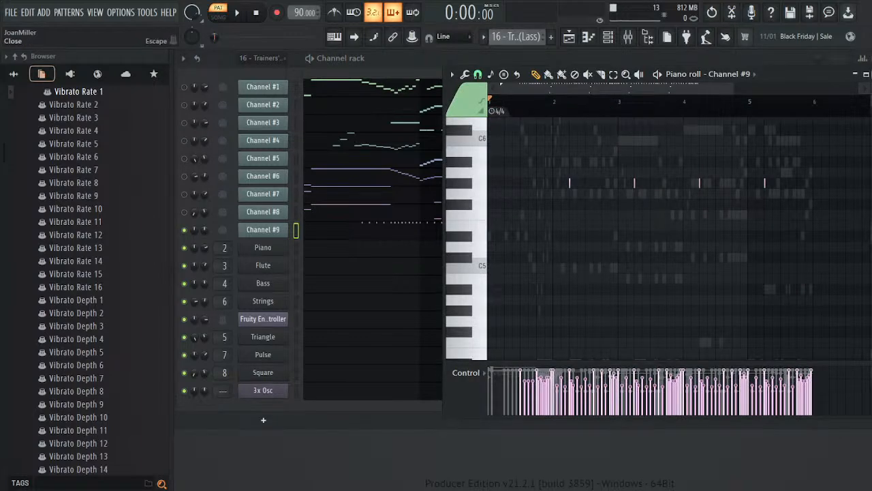
click(866, 73)
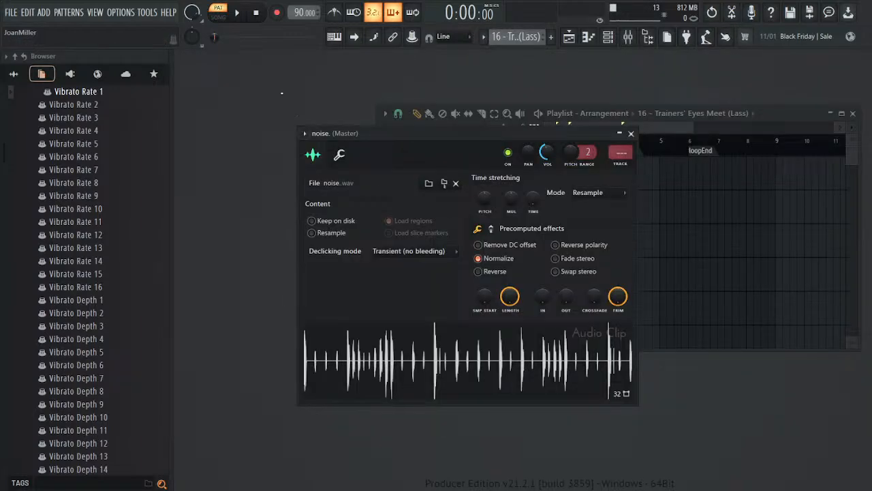
- Audition the noise.wav sample and check its audio clip in the playlist
click(237, 13)
click(256, 13)
click(379, 376)
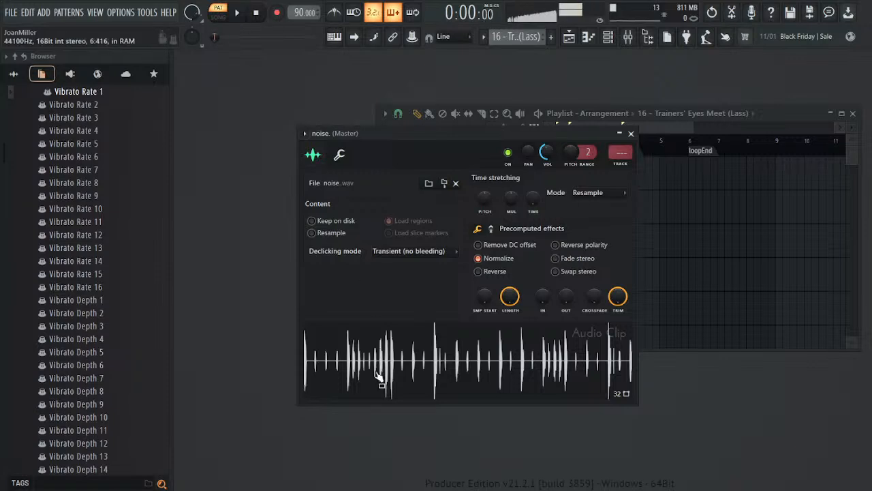
click(569, 37)
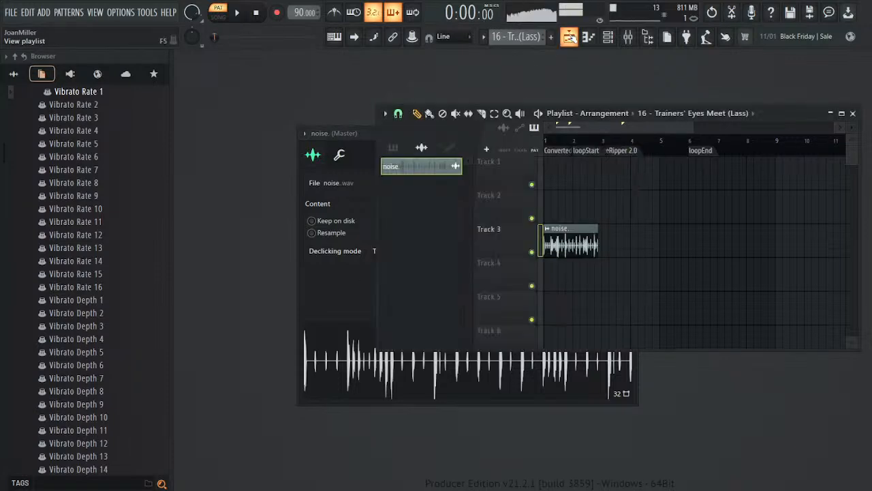
click(569, 37)
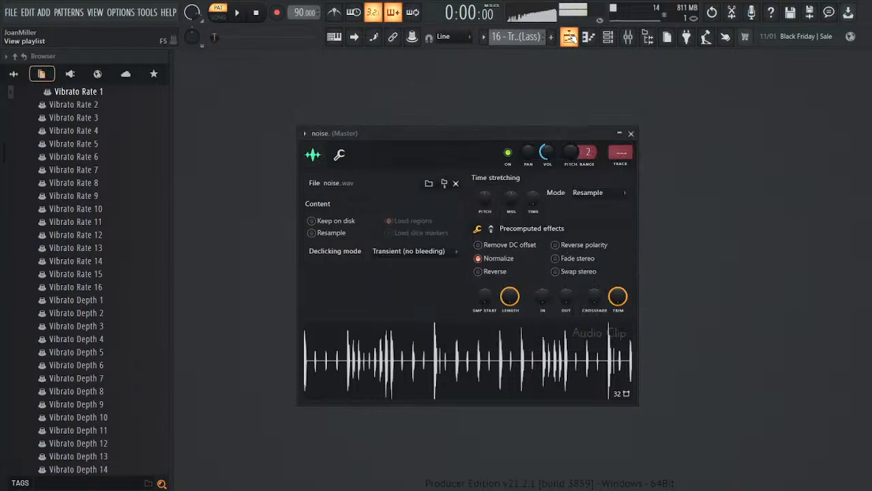
- Switch the channel rack to the Synths pattern and mute the Triangle, Pulse and Square channels
click(608, 38)
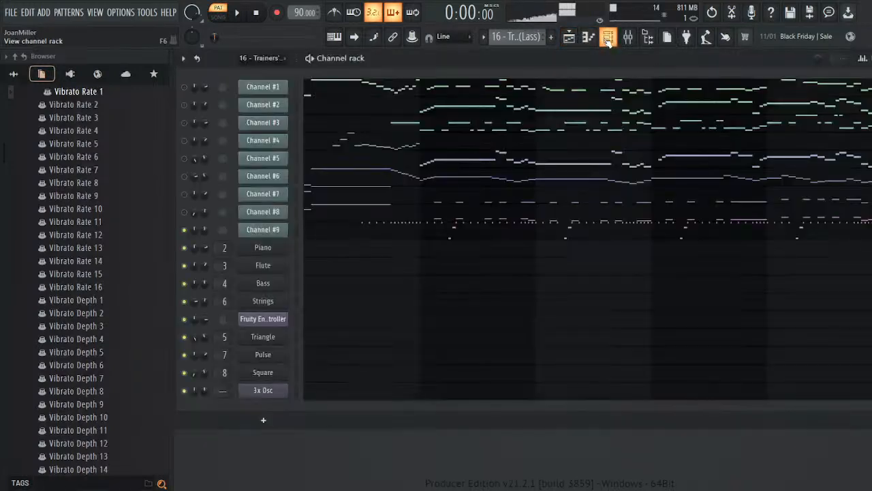
click(546, 82)
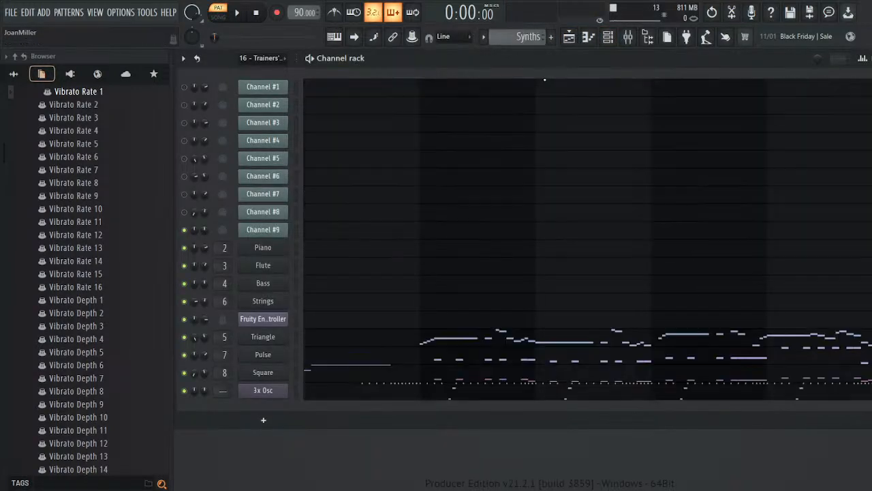
click(184, 355)
click(184, 373)
- Rename the 3x Osc channel Noise and route it to mixer track 9
click(272, 392)
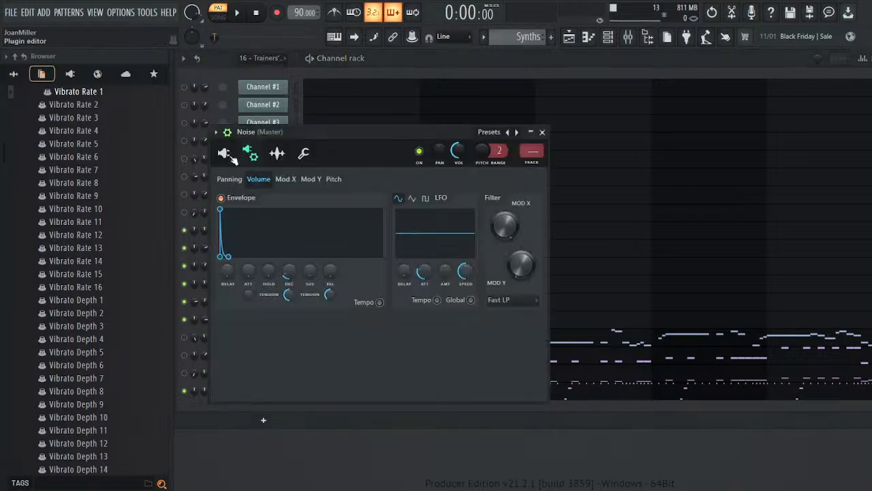
click(533, 163)
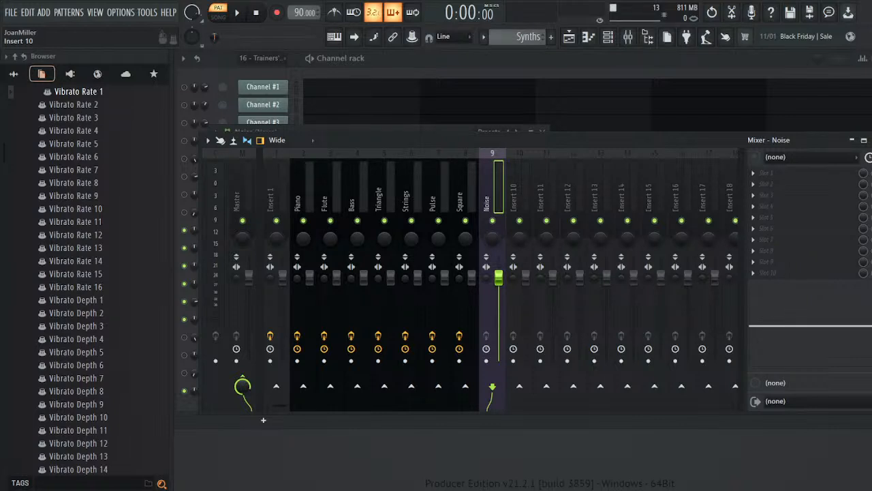
- Paste the Piano track's effects state onto mixer track 9, renamed Noise, and save the project
key(ctrl+v)
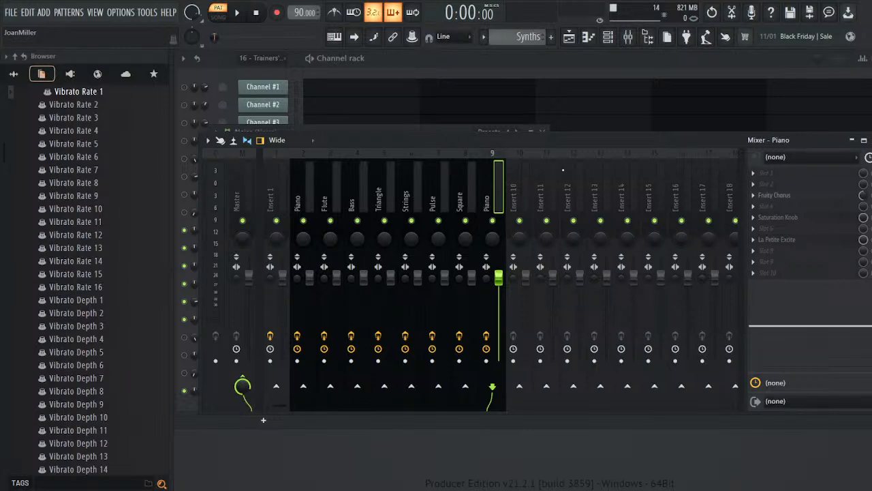
key(Return)
key(ctrl+s)
click(871, 140)
click(544, 131)
- Play the Synths pattern and set the effect mix level on the Noise mixer track to 29%
key(space)
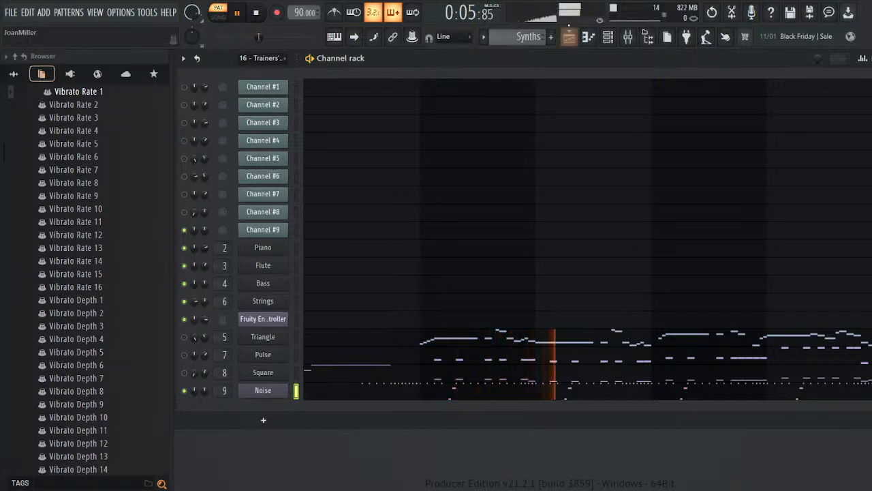
key(F9)
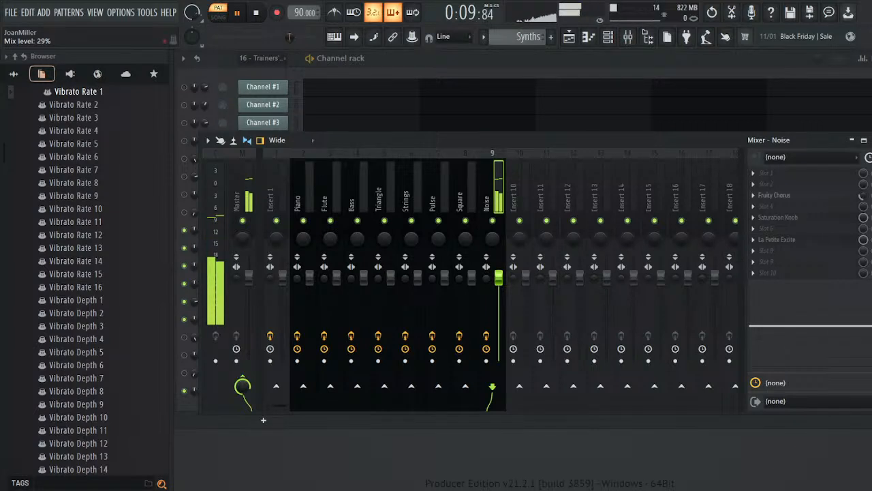
key(F9)
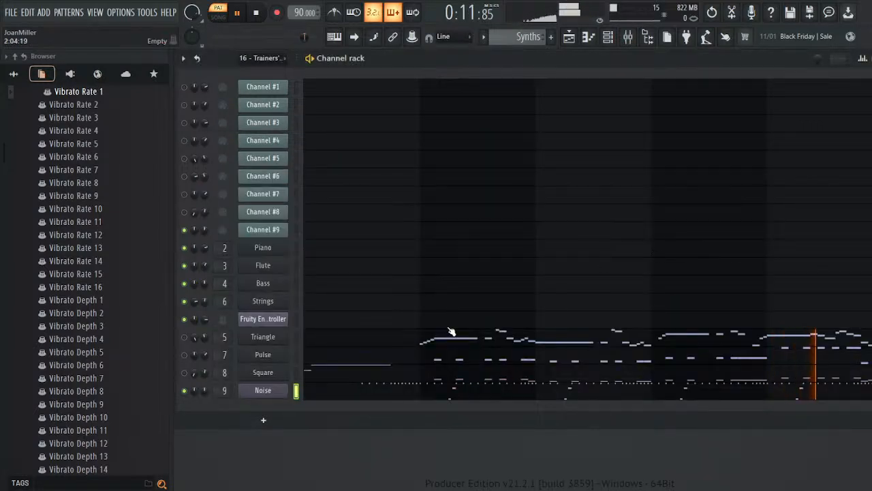
key(space)
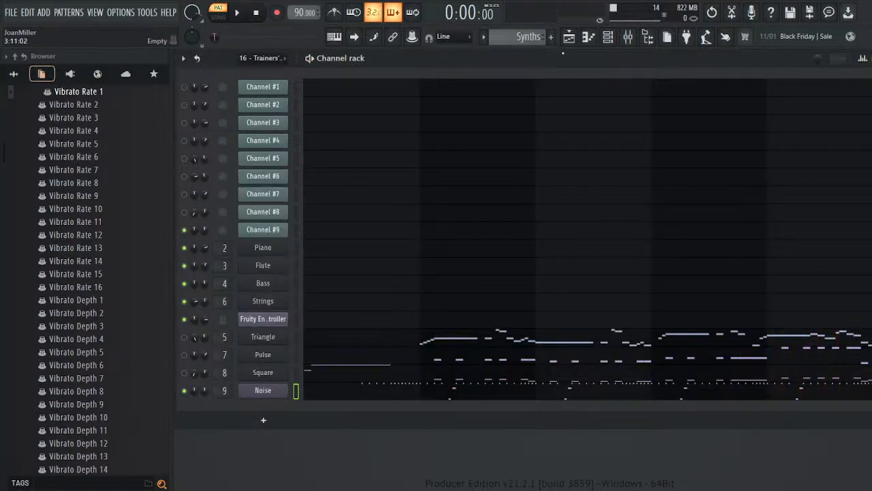
- Open the noise audio clip's settings from the playlist and display all channels in an enlarged channel rack
click(569, 37)
double_click(558, 236)
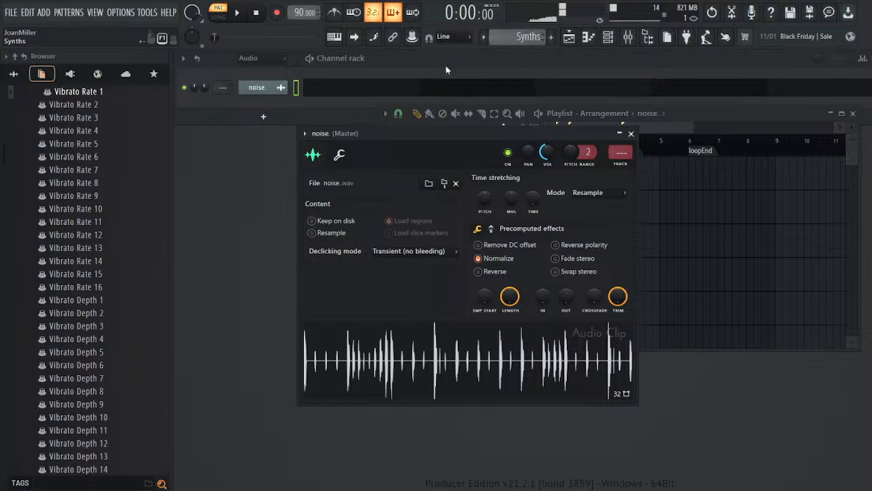
click(254, 65)
click(255, 63)
click(257, 79)
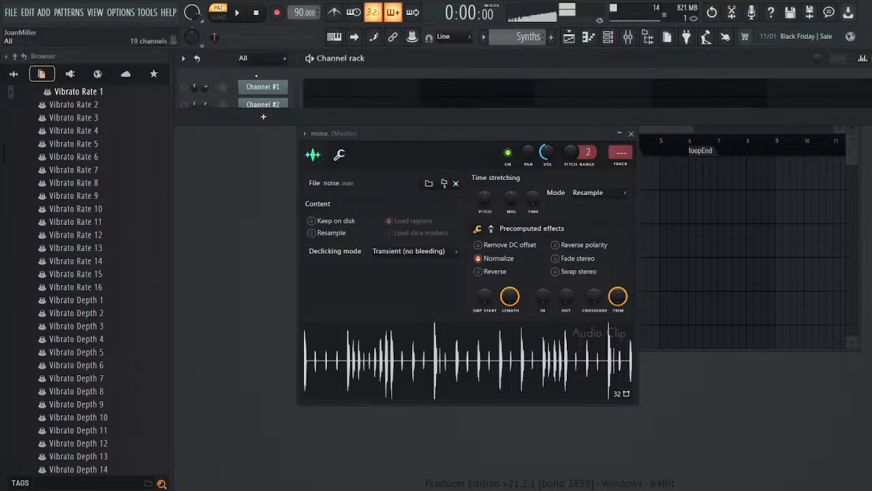
click(264, 117)
drag(293, 121, 371, 420)
- Play the Noise channel and place the noise.wav waveform window beside the channel list, with the playlist closed, for comparison
key(space)
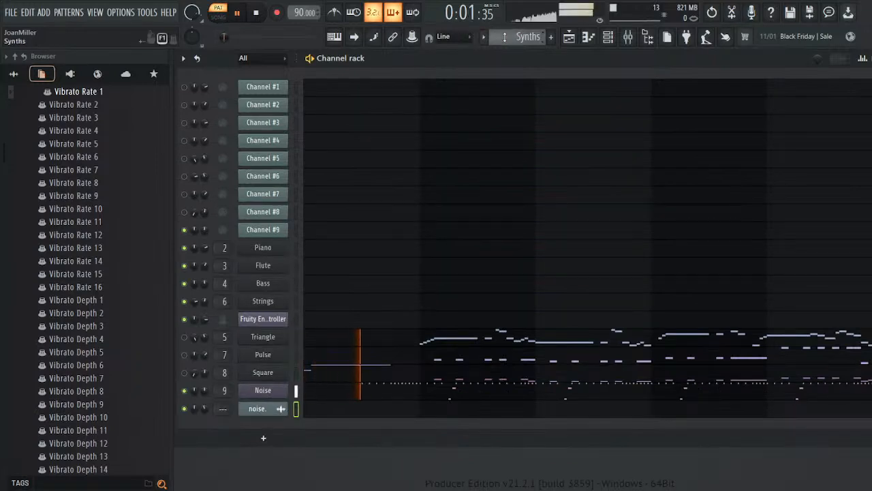
drag(794, 66, 440, 112)
drag(561, 133, 854, 220)
click(855, 113)
drag(417, 105, 772, 64)
key(space)
click(717, 480)
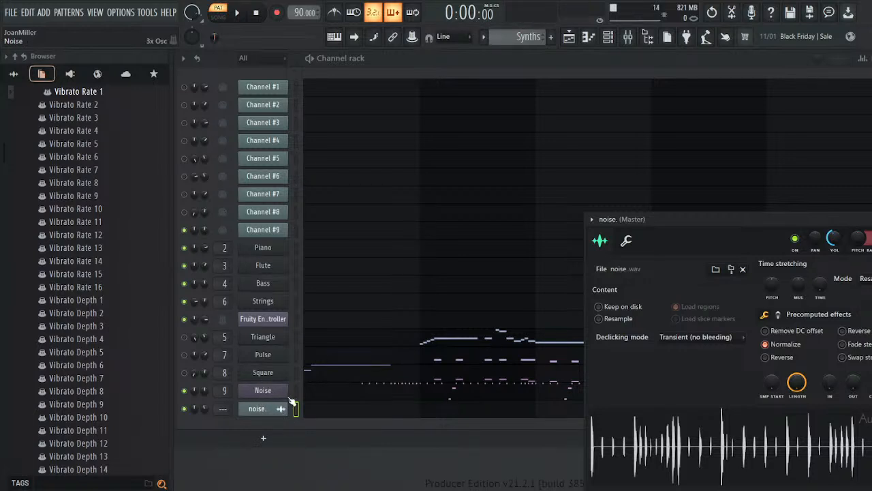
- Open the Noise channel's piano roll, zoom in around bars 2 and 3, and compare the notes with the noise.wav sample
click(416, 397)
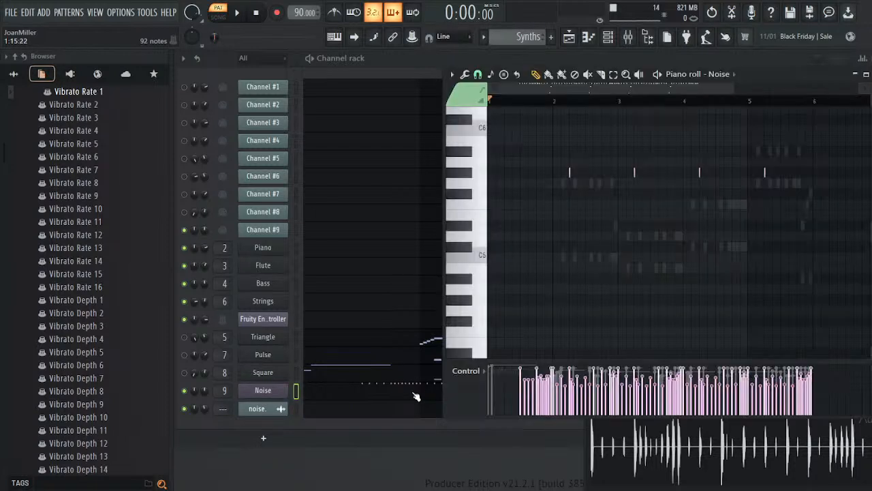
scroll(593, 224, up, 3)
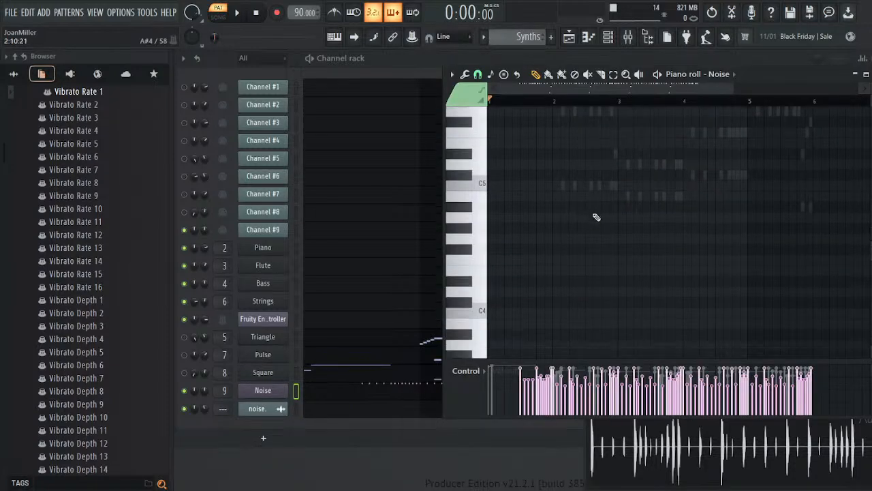
scroll(597, 216, up, 8)
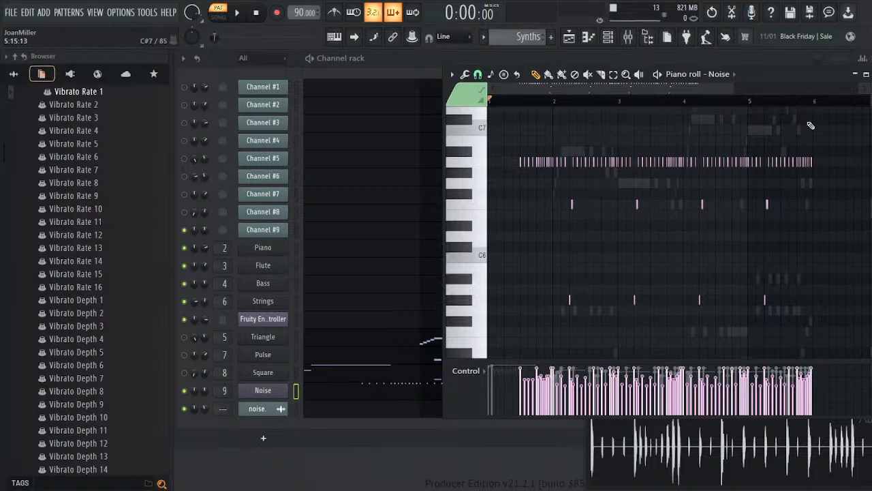
drag(733, 83, 620, 105)
key(space)
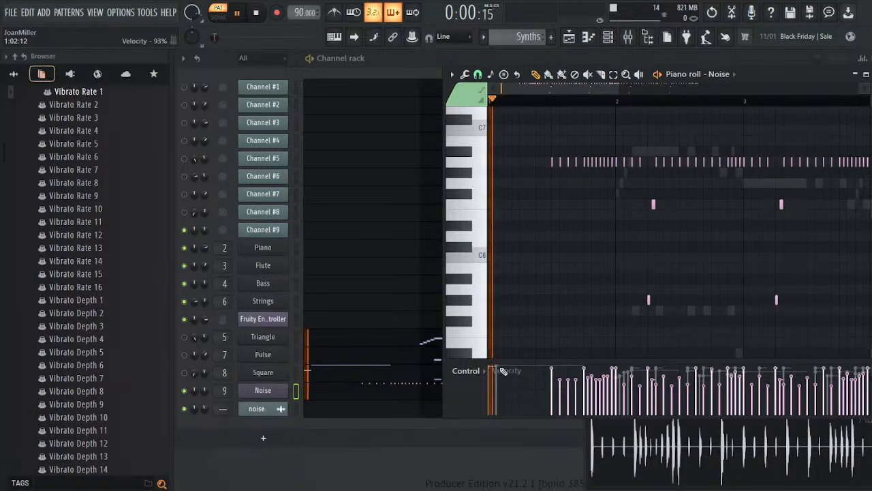
key(space)
click(654, 460)
- Show note cutoff frequency in the control lane, lower it for two early hits in bars 2 and 3, and audition from bar 2
click(478, 372)
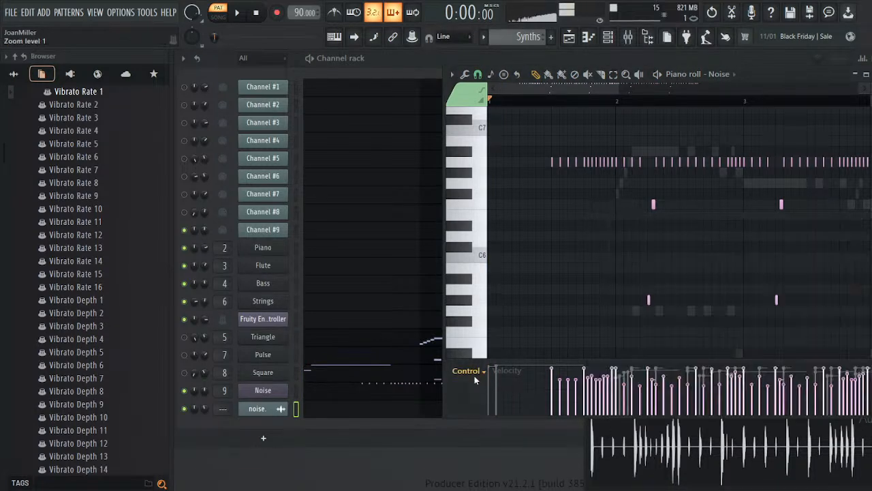
click(492, 157)
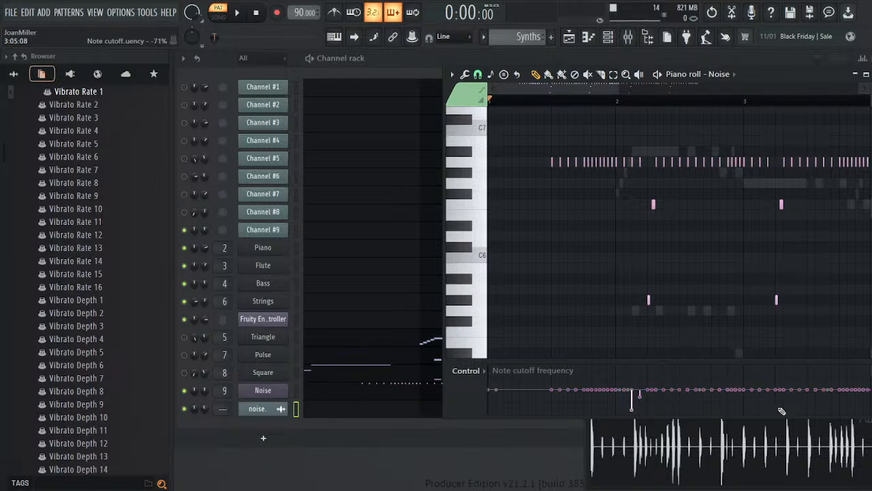
key(space)
click(631, 101)
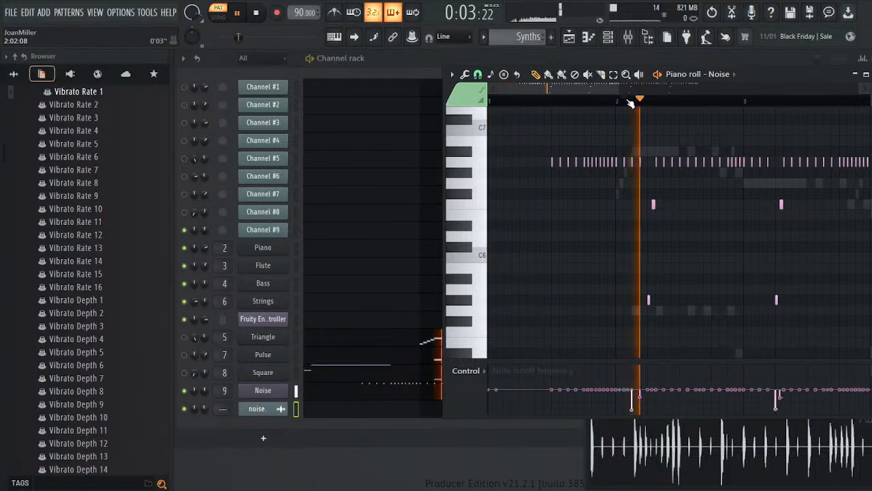
key(space)
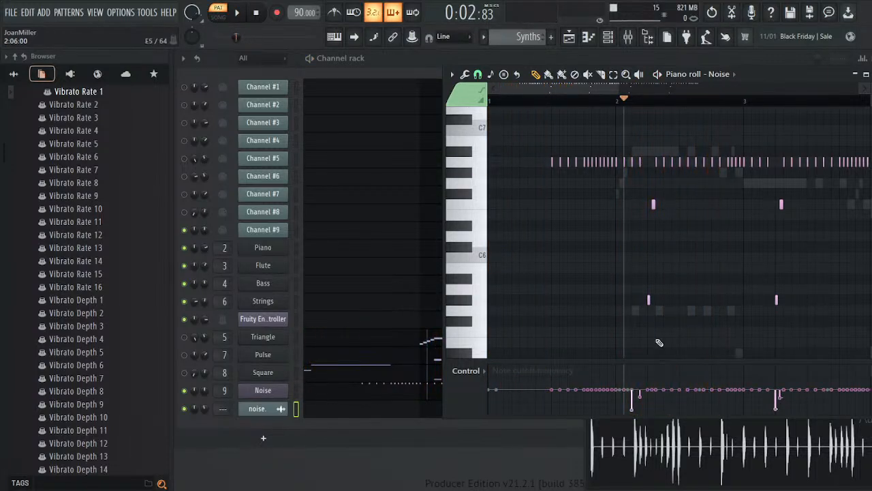
- Undo the last note cutoff edit and bring up the end of the project's undo history
key(ctrl+z)
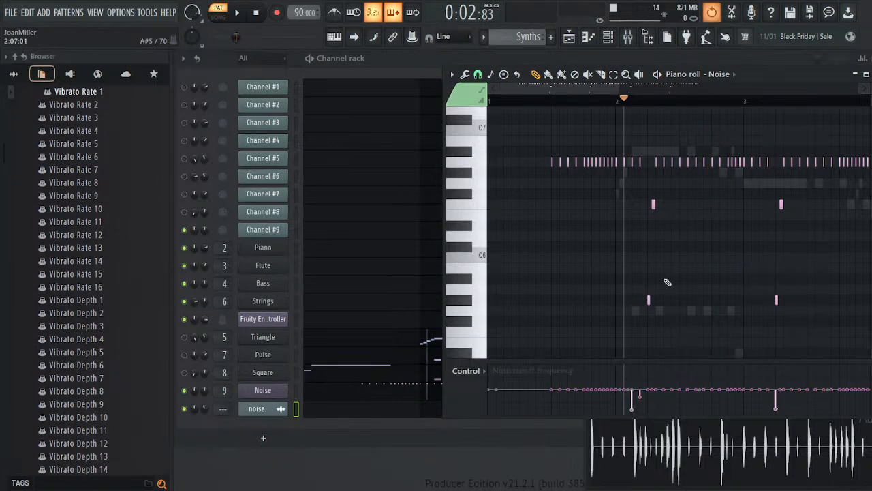
right_click(713, 17)
scroll(111, 342, down, 10)
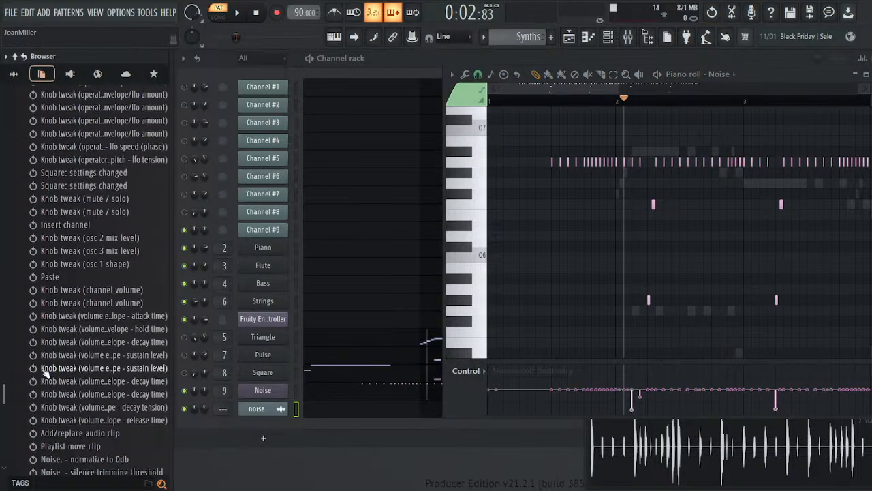
scroll(29, 386, down, 5)
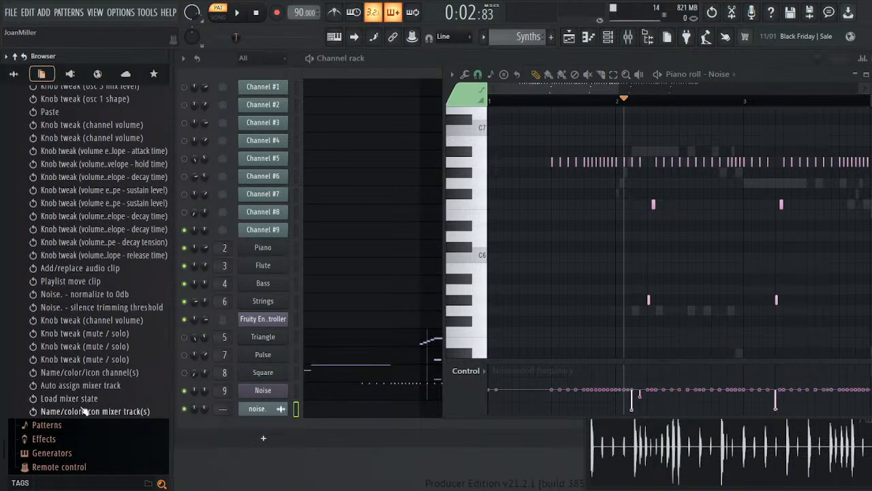
- Return the note cutoff frequency of the lowered hits in bars 2 and 3 to the centre level
click(635, 391)
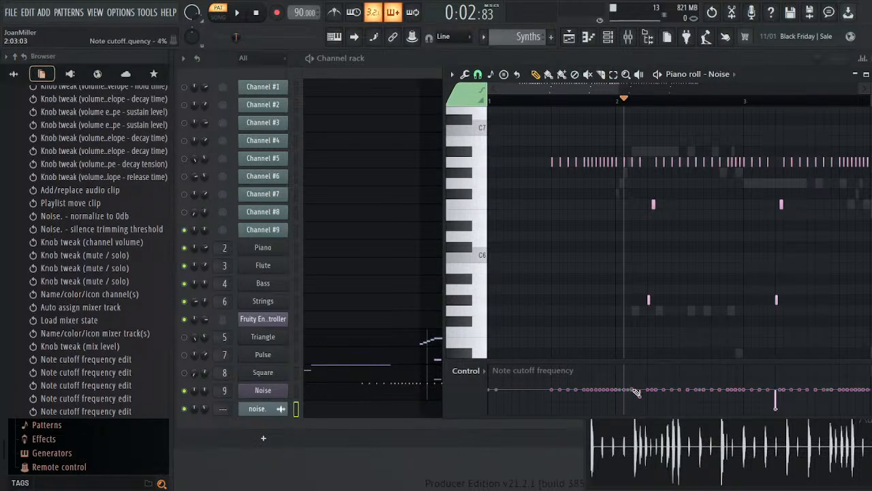
click(776, 391)
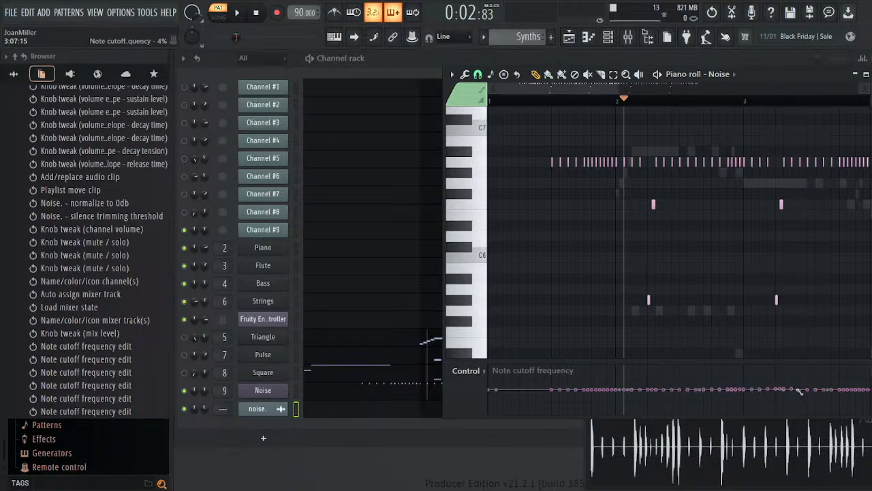
mouse_move(800, 390)
mouse_down()
mouse_move(788, 398)
mouse_move(809, 390)
mouse_up()
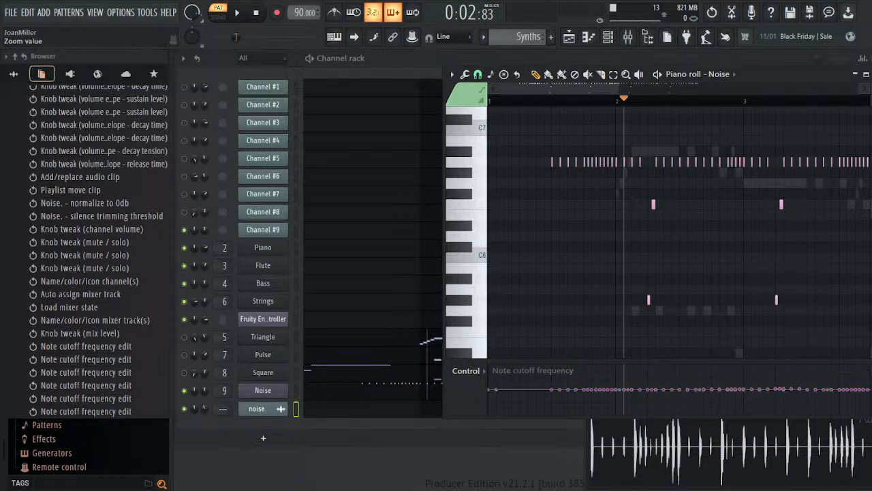
drag(603, 396, 777, 388)
click(609, 393)
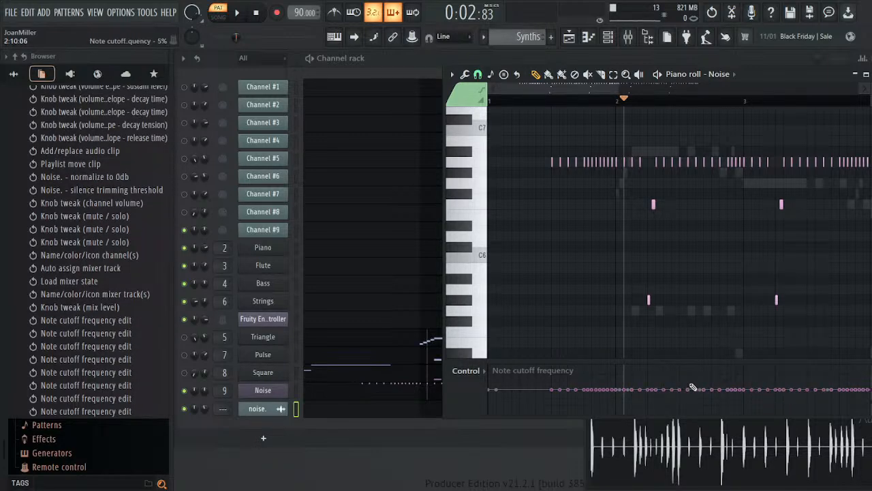
- Lower the note cutoff frequency of the two low-pitched hits in each of bars 2 and 3, and play the result
click(651, 411)
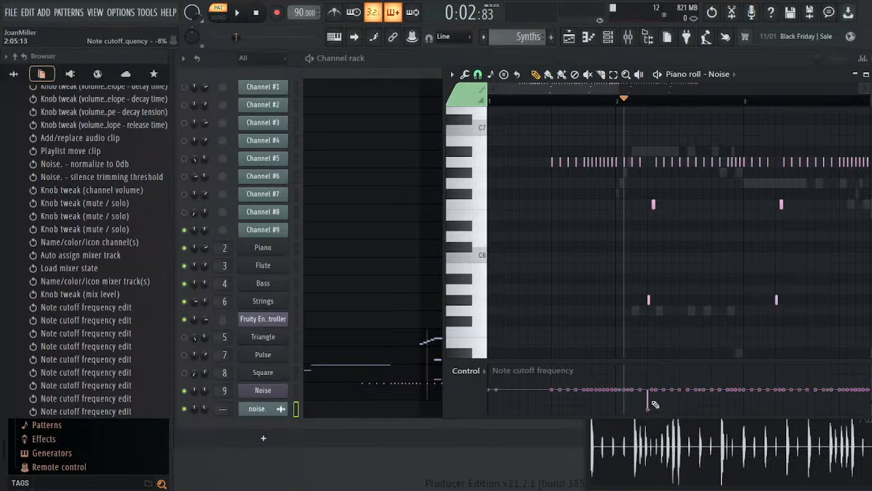
click(653, 402)
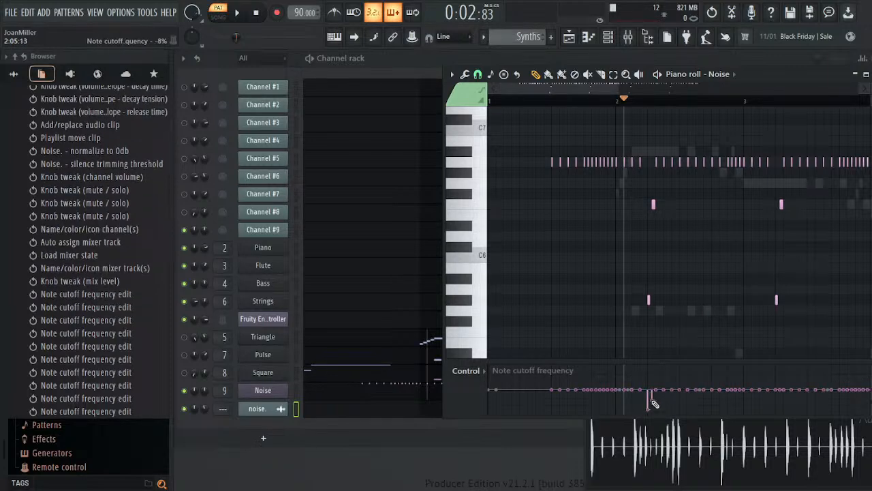
click(777, 409)
click(782, 401)
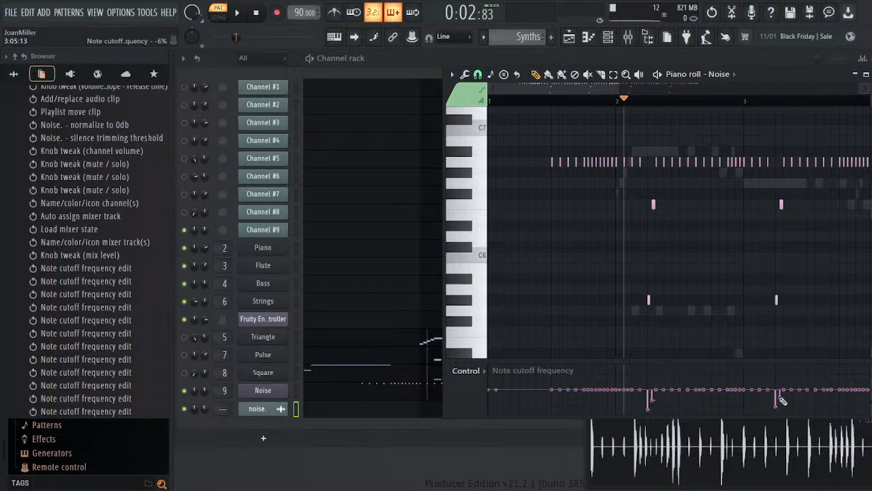
key(space)
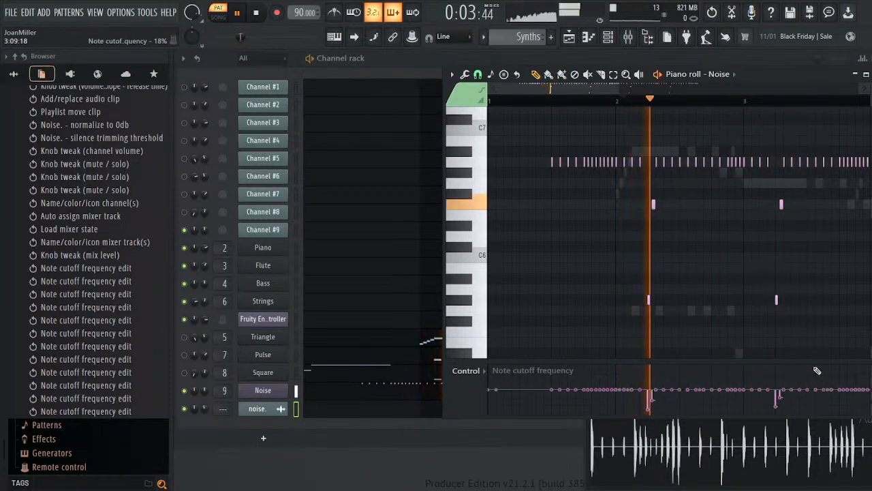
- Audition the noise pattern from bar 2 and compare it with the reference noise.wav sample
key(space)
key(space)
key(space)
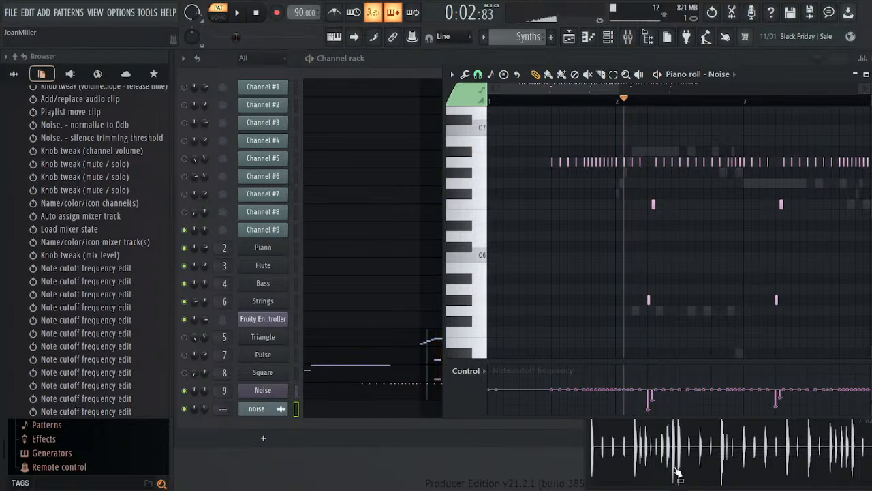
click(678, 471)
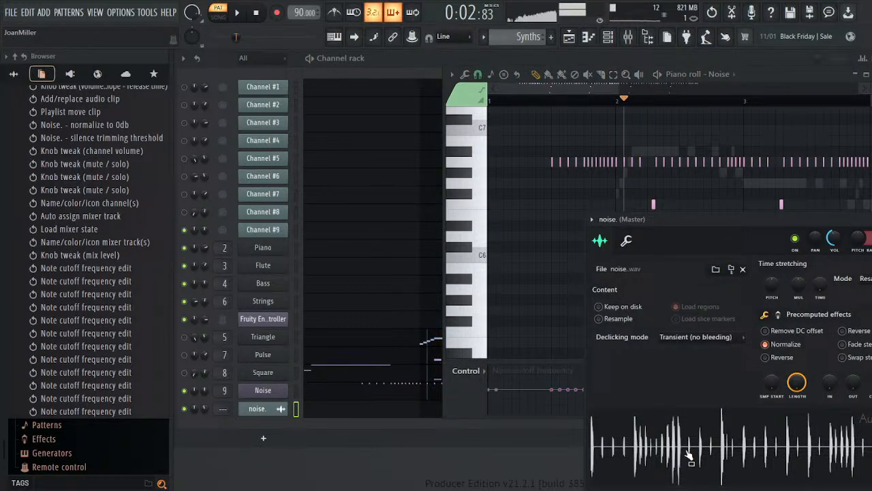
key(space)
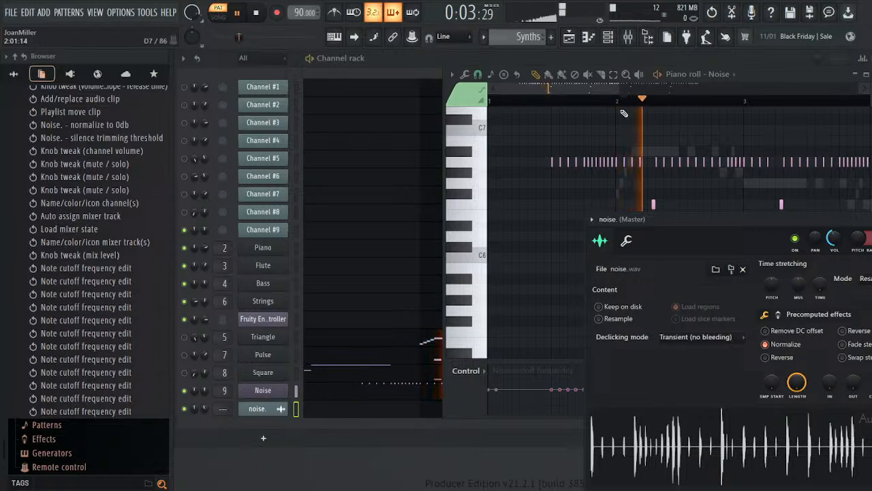
click(597, 85)
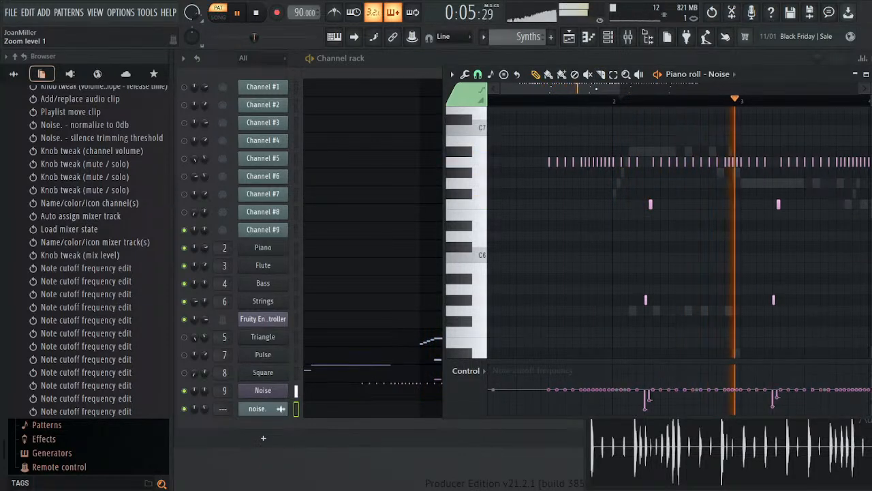
key(space)
- Raise the saturation of Saturation Knob on the Noise mixer track and play the pattern
click(627, 37)
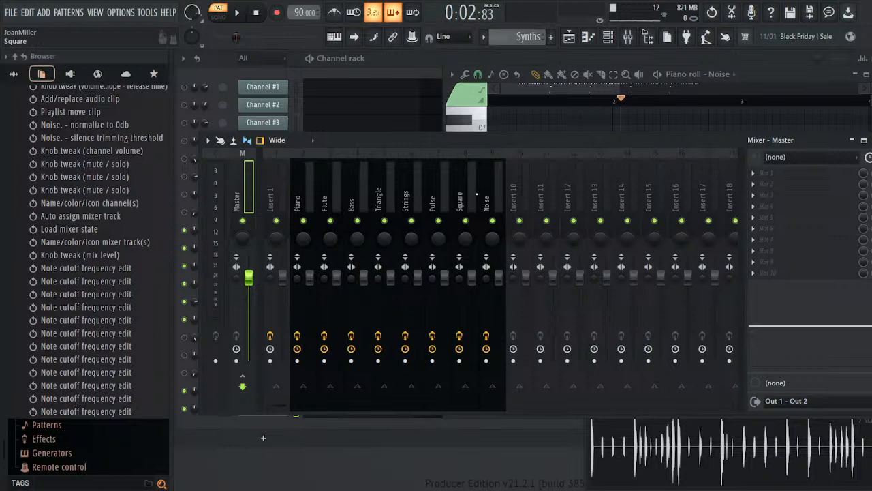
click(486, 198)
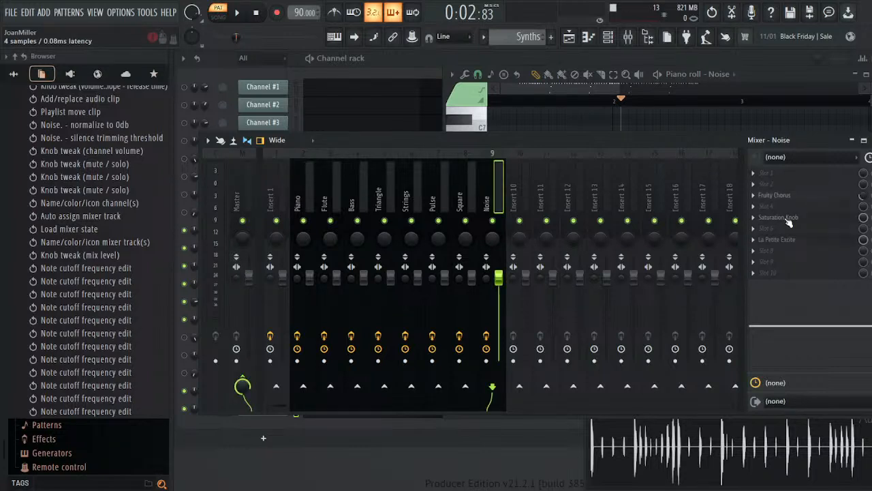
click(783, 223)
drag(387, 242, 389, 210)
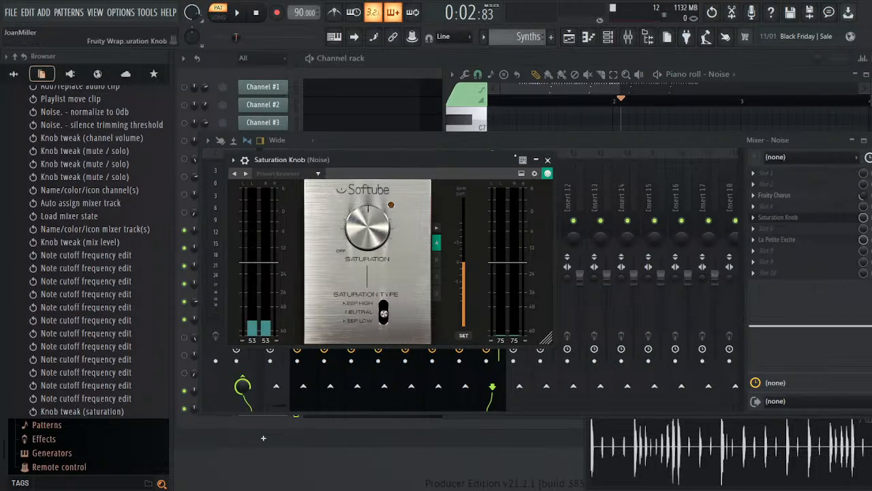
key(space)
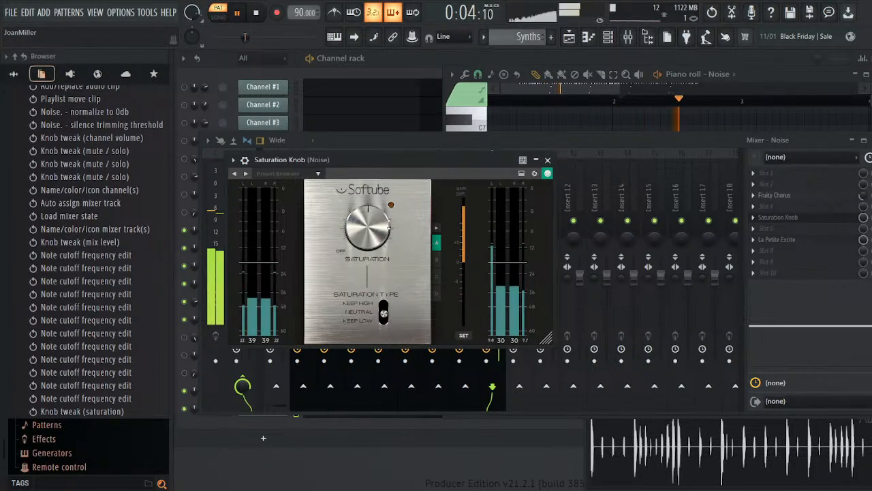
- Set the High amount of La Petite Excite on the Noise track to 1.82 dB, close the plugin and stop playback
click(788, 242)
drag(438, 238, 438, 224)
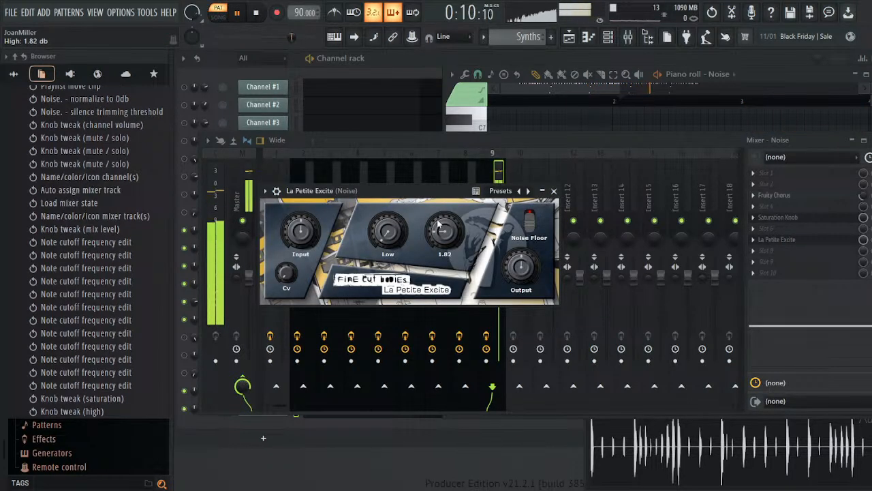
click(553, 190)
click(256, 12)
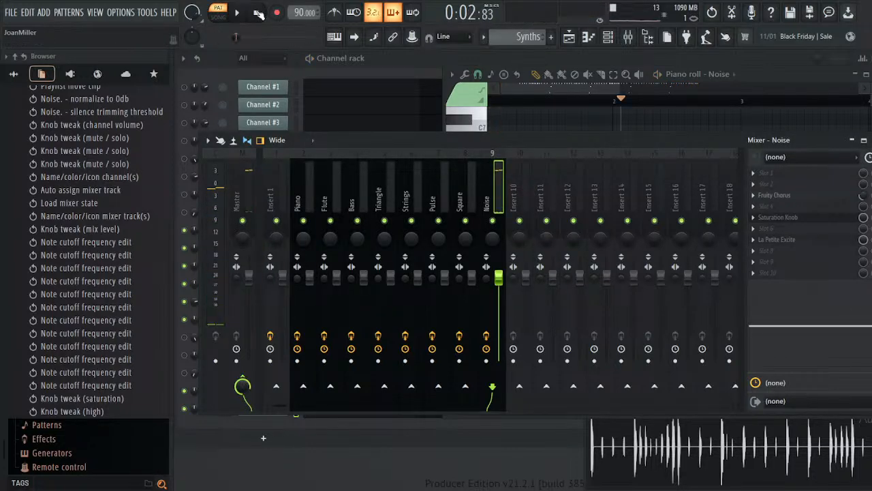
- Play the reference noise.wav sample, and close the mixer and Saturation Knob windows
click(749, 480)
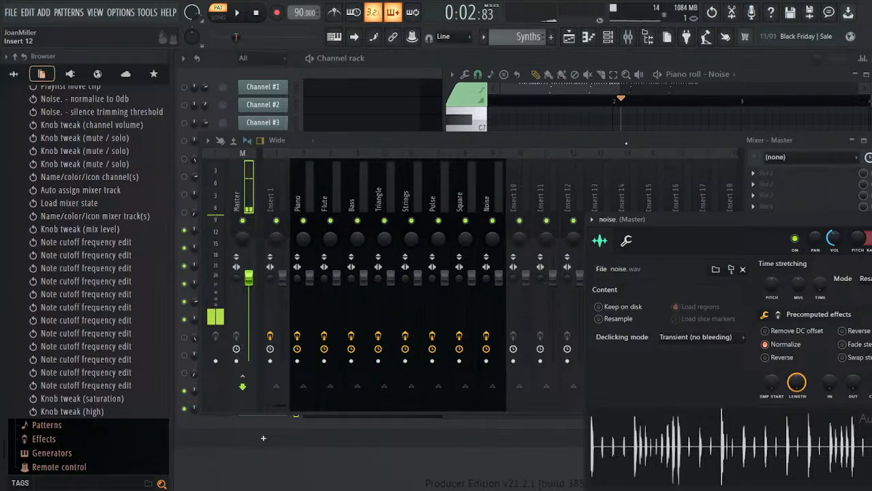
click(864, 139)
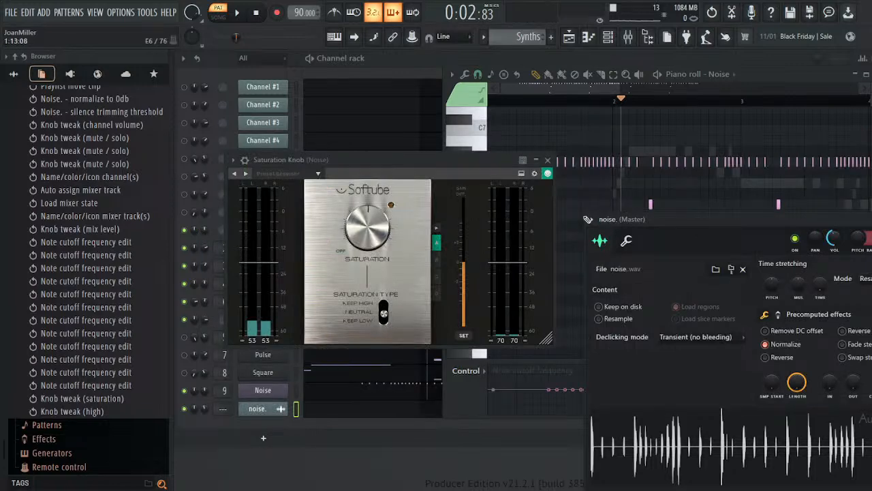
click(549, 161)
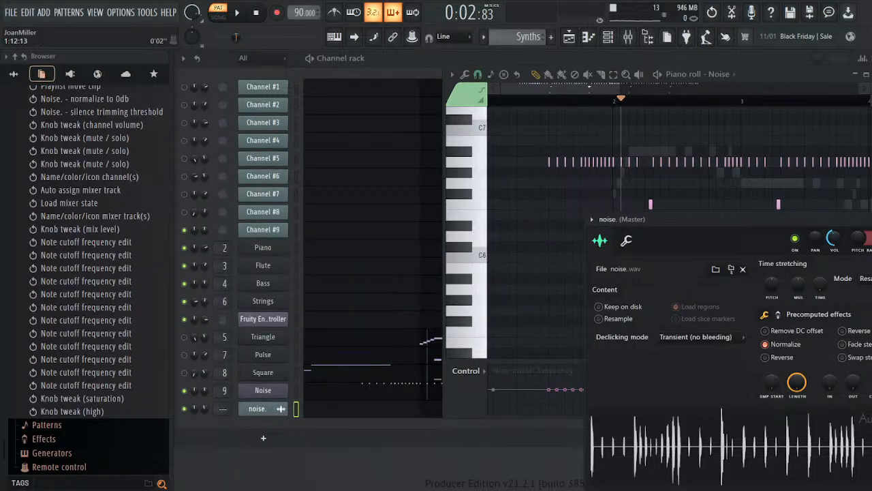
- Adjust the note cutoff frequency of the two low-pitched hits in bar 2 and return the hit just before them to centre
click(579, 101)
mouse_move(645, 407)
mouse_down()
mouse_move(645, 425)
mouse_move(649, 394)
mouse_up()
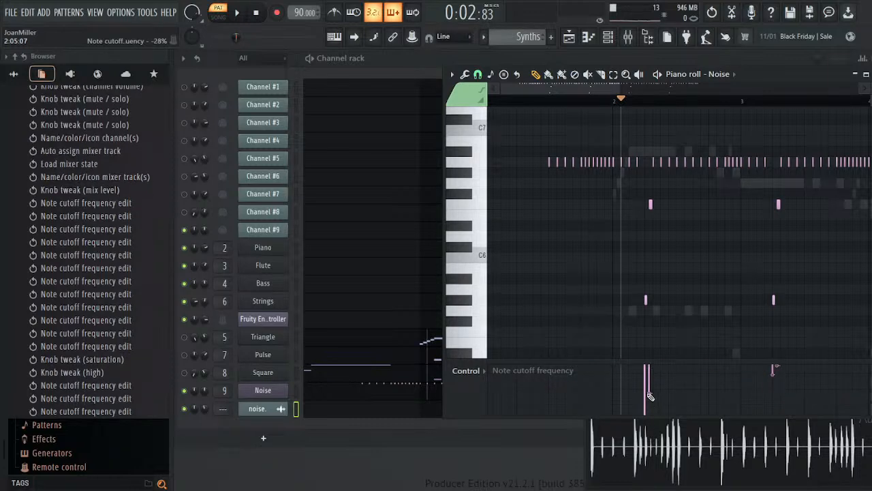
drag(870, 371, 870, 382)
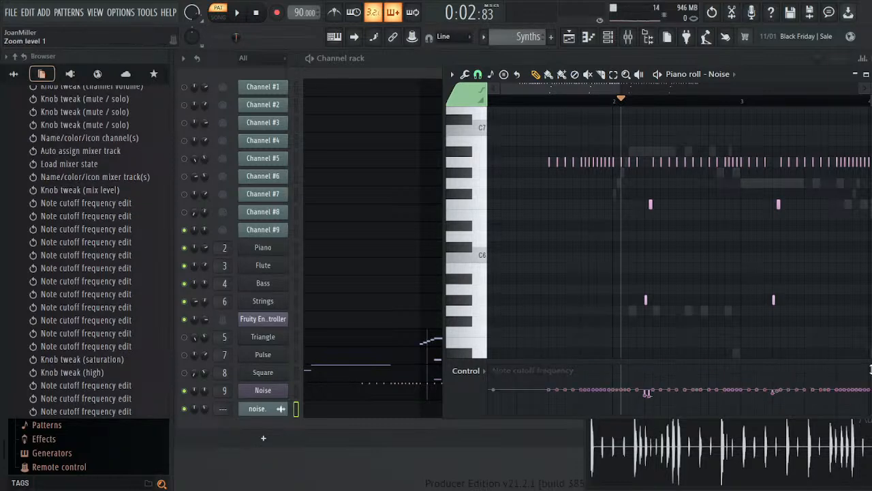
drag(646, 409, 649, 408)
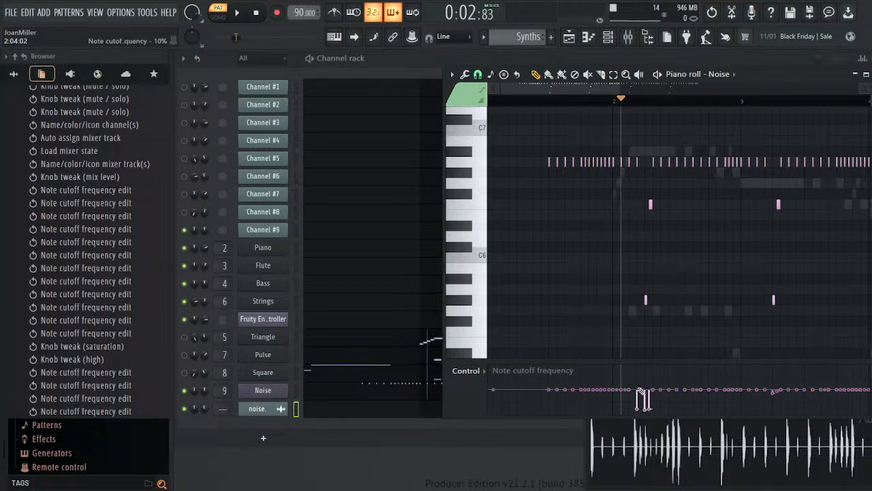
drag(641, 395, 645, 398)
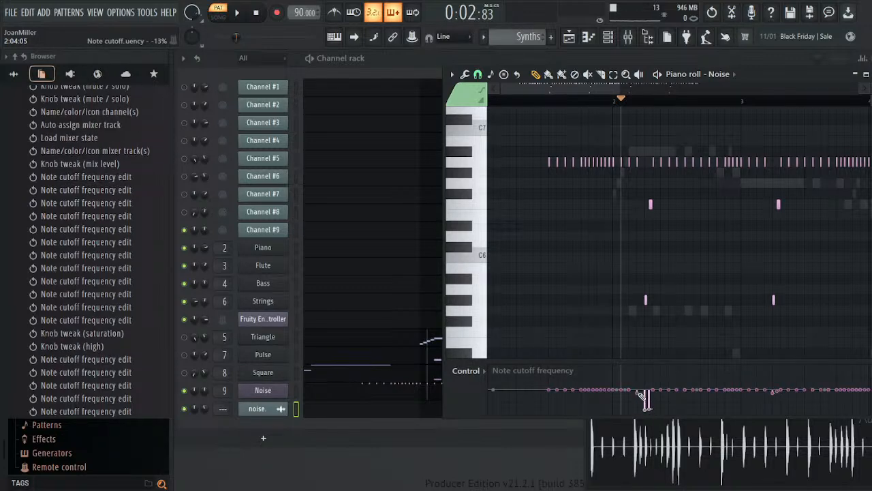
click(645, 399)
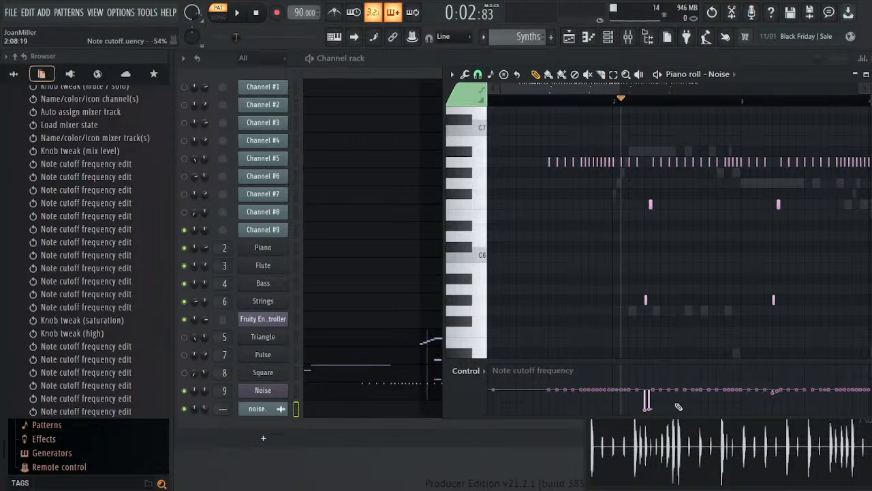
- Lower the second low-pitched hit's cutoff in bar 2, reset the following hit to 0%, and play the pattern
click(649, 400)
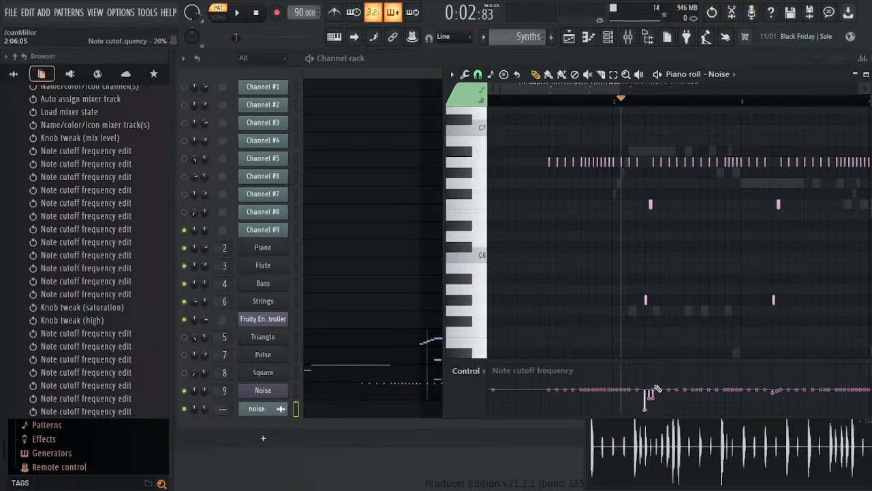
click(657, 391)
click(654, 391)
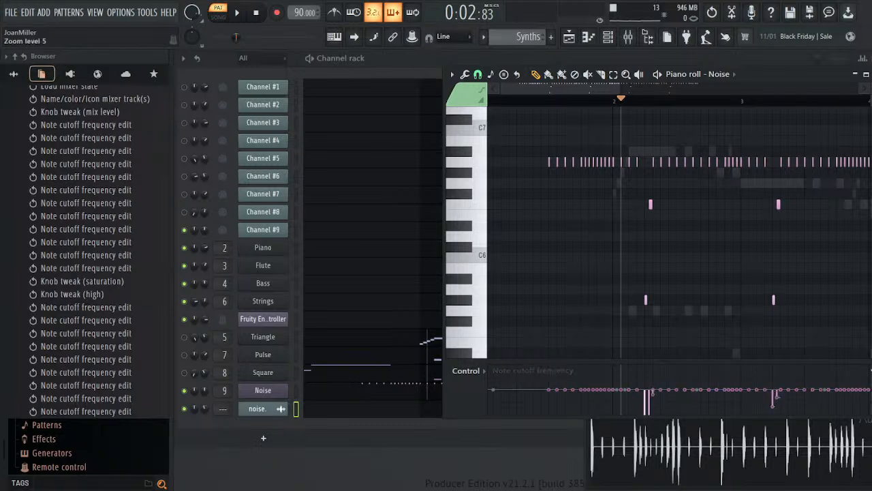
click(654, 393)
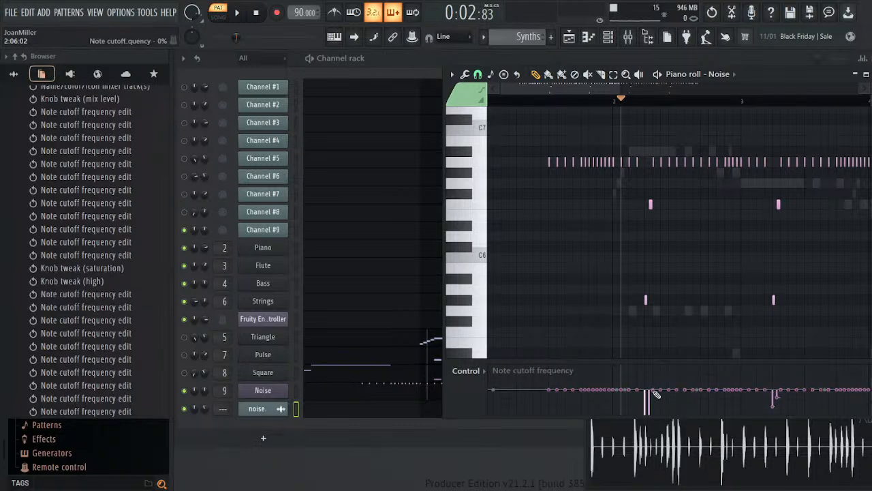
key(space)
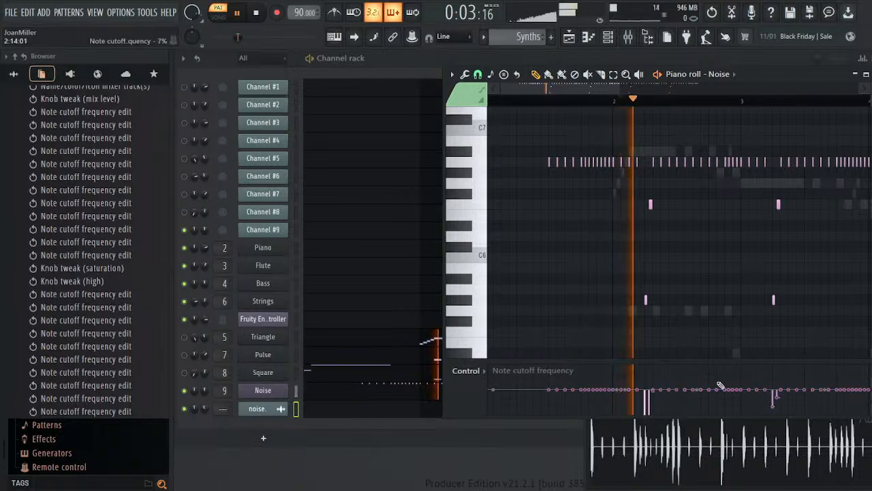
- Set the second low-pitched hit in bar 2 to a higher note cutoff frequency than the first while the pattern plays
click(648, 398)
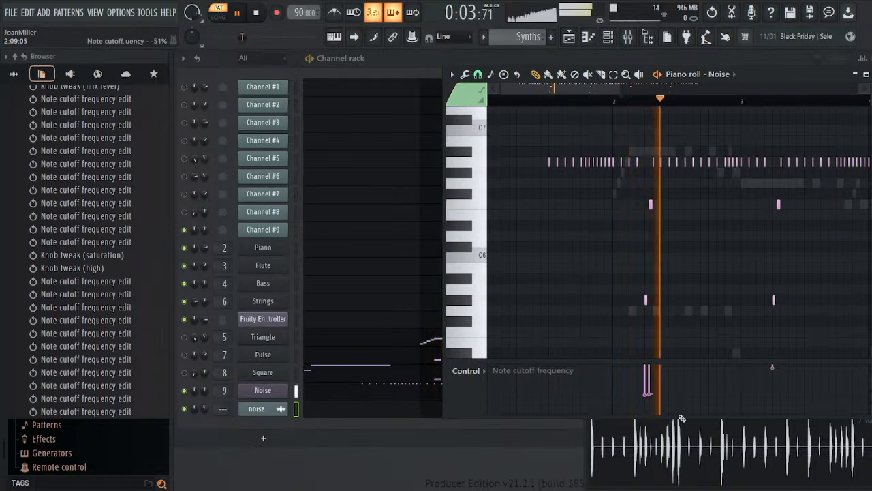
click(650, 369)
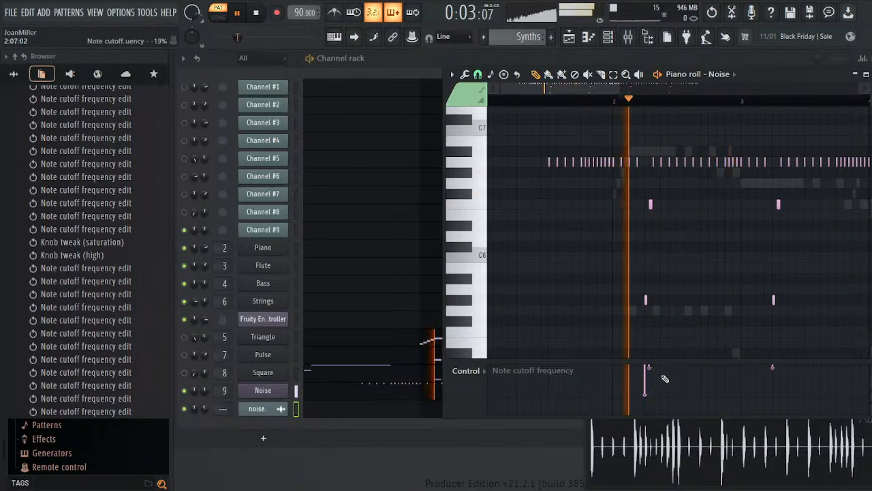
scroll(679, 389, up, 2)
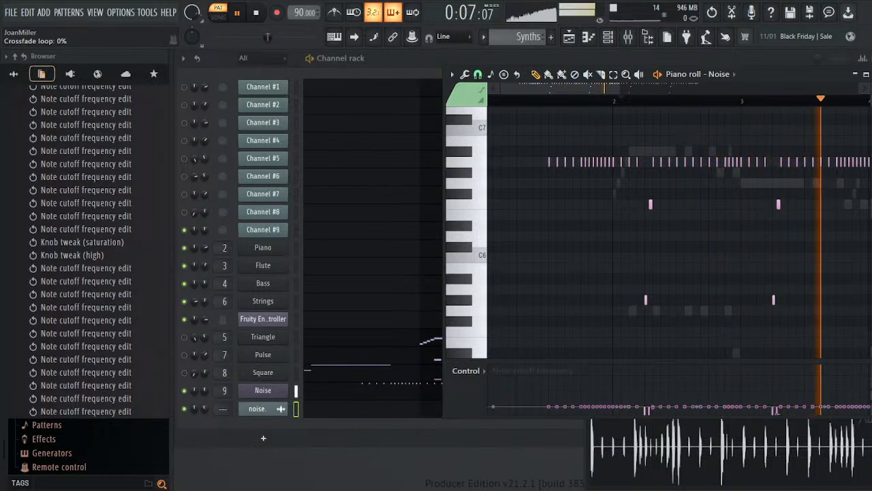
scroll(814, 414, down, 2)
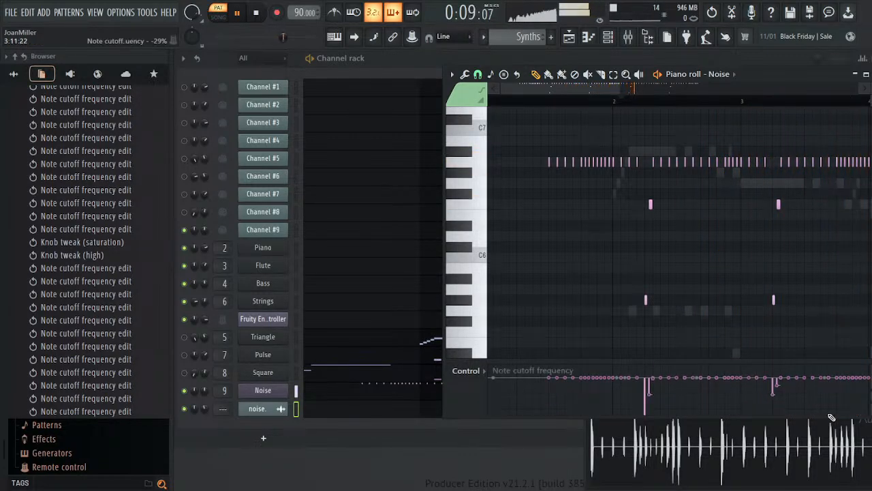
scroll(869, 414, down, 1)
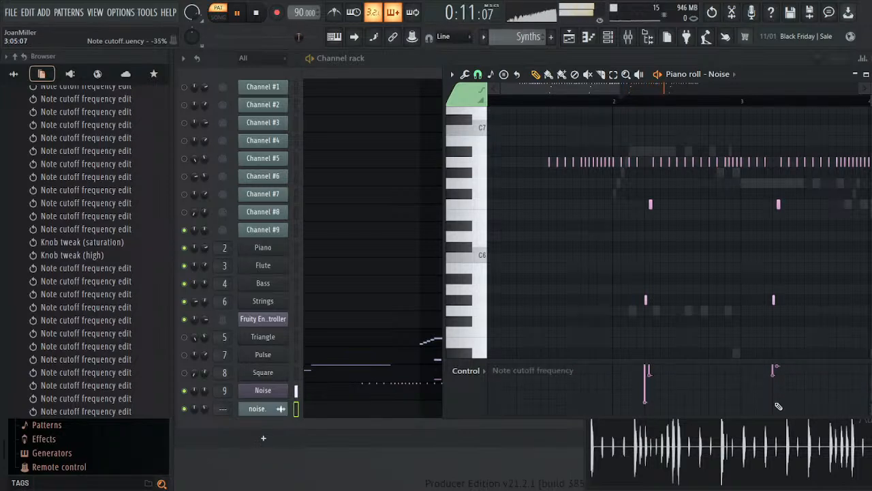
- Match the note cutoff frequency of bar 3's two low-pitched hits to bar 2's, and return the hit after them to centre
drag(775, 409, 775, 407)
click(780, 374)
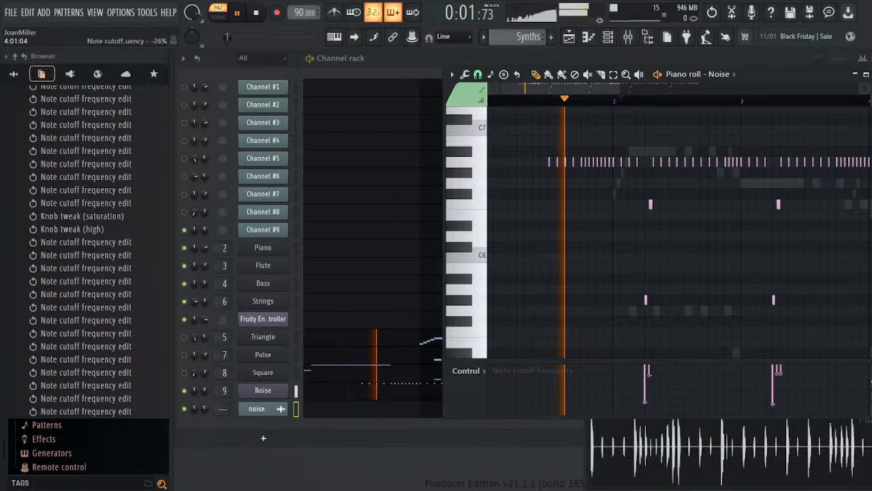
scroll(780, 383, up, 1)
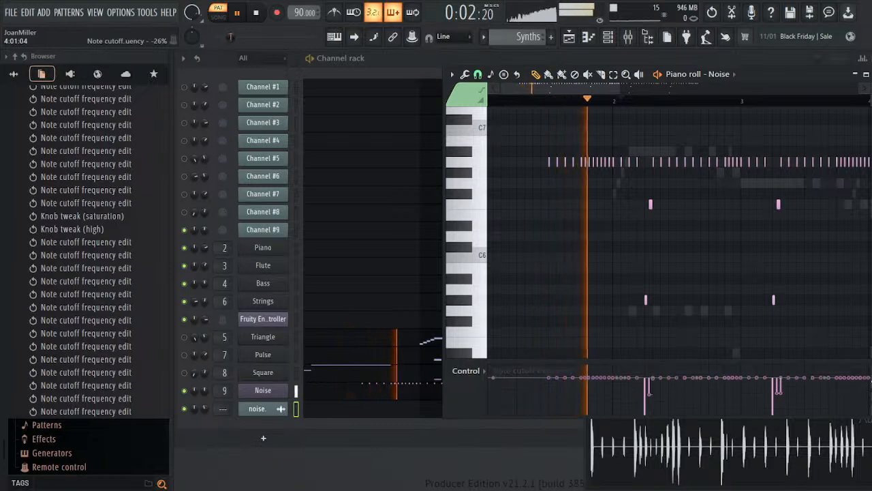
click(783, 378)
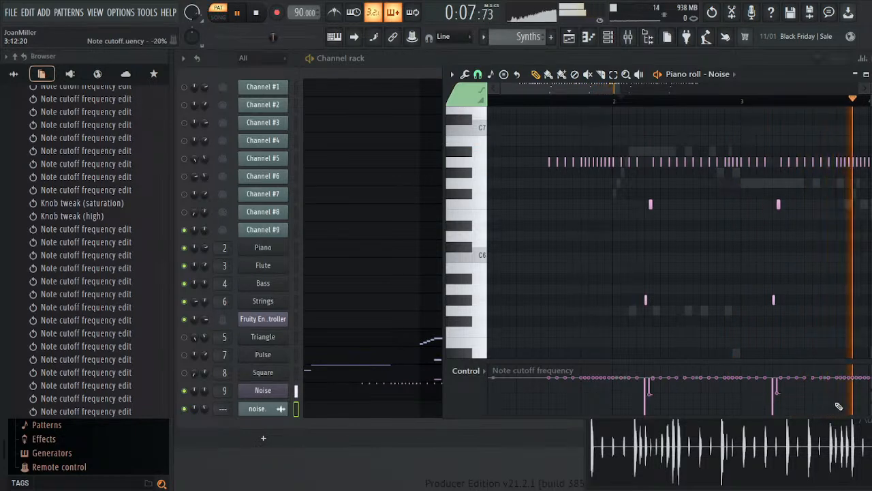
scroll(870, 407, down, 1)
scroll(871, 408, down, 2)
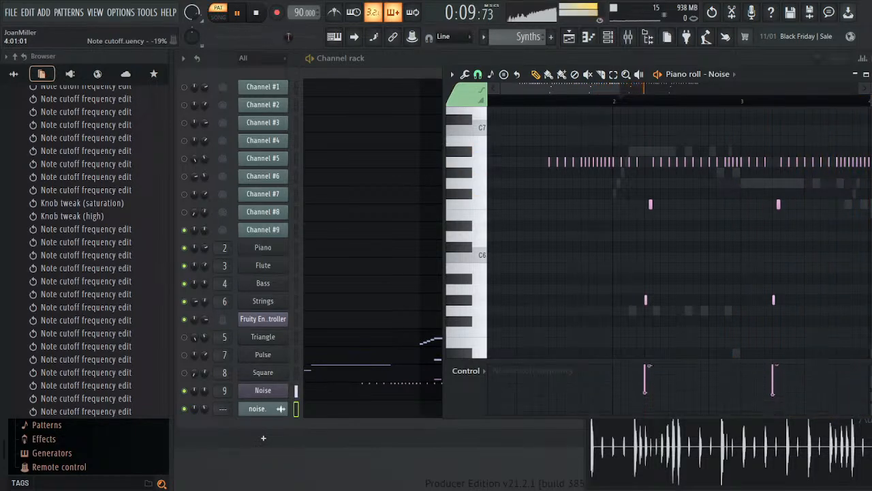
scroll(870, 402, up, 2)
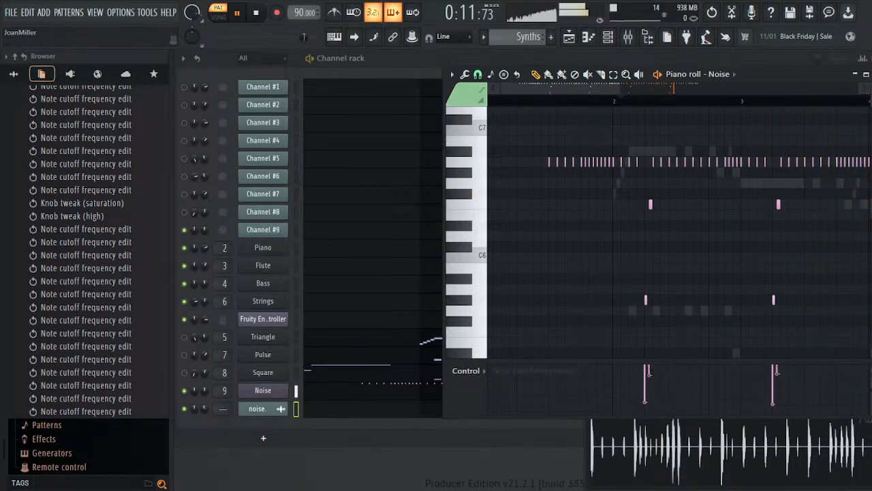
- Replay the pattern from the lowered hits in bar 2 to check the cutoff edits, and stop playback
click(635, 102)
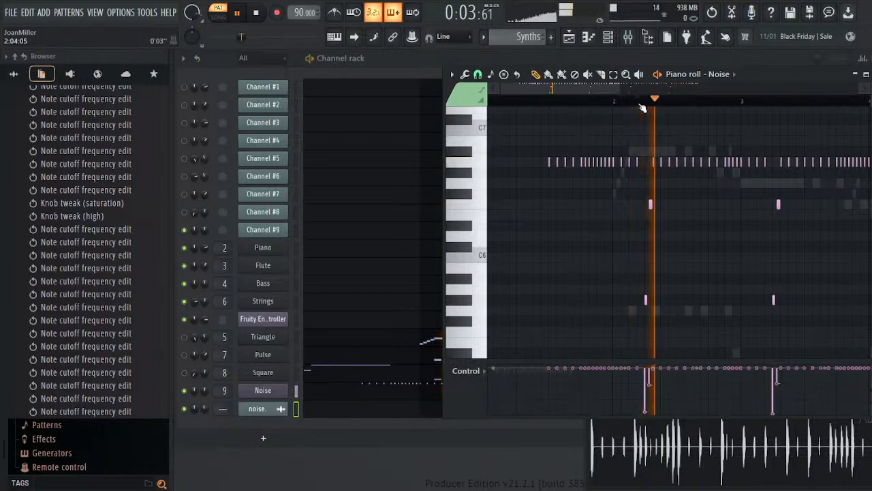
click(638, 104)
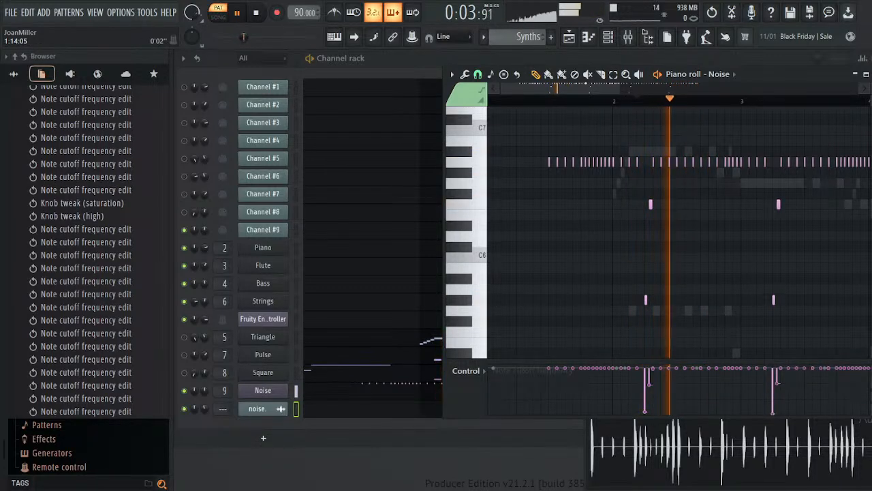
key(space)
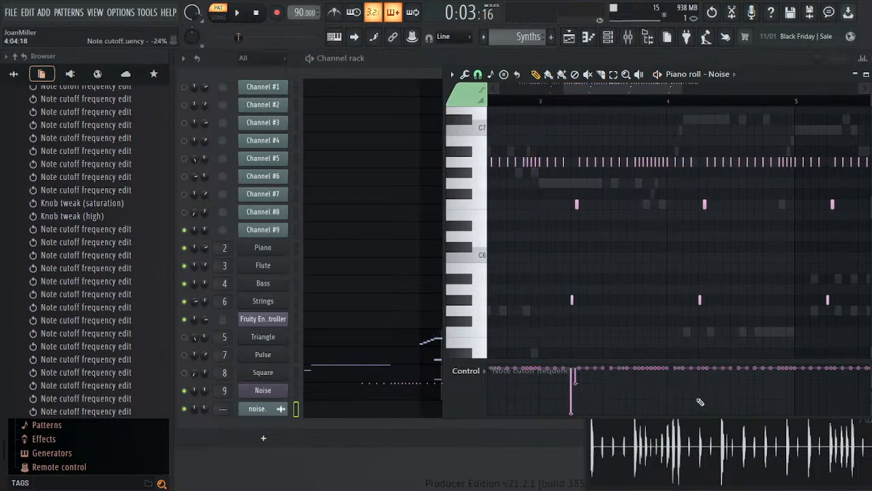
- Try lowering the note cutoff frequency of the low-pitched hits around bar 4, and undo the edit
click(702, 413)
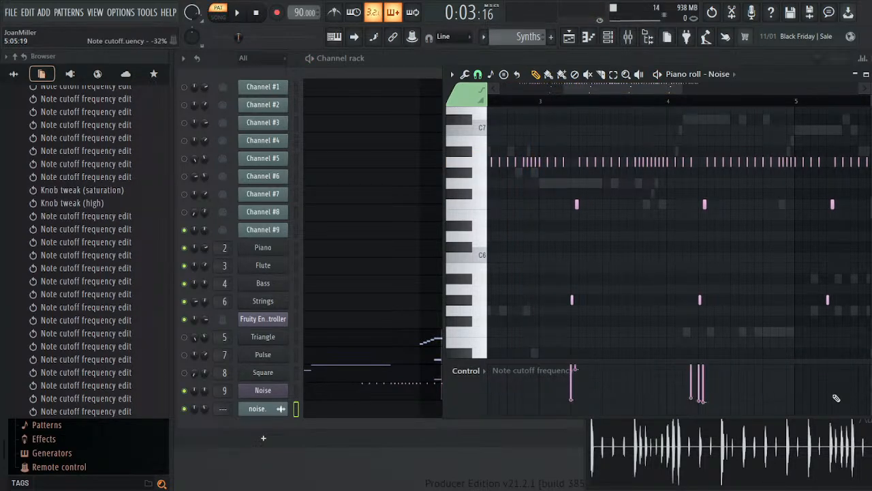
key(ctrl+z)
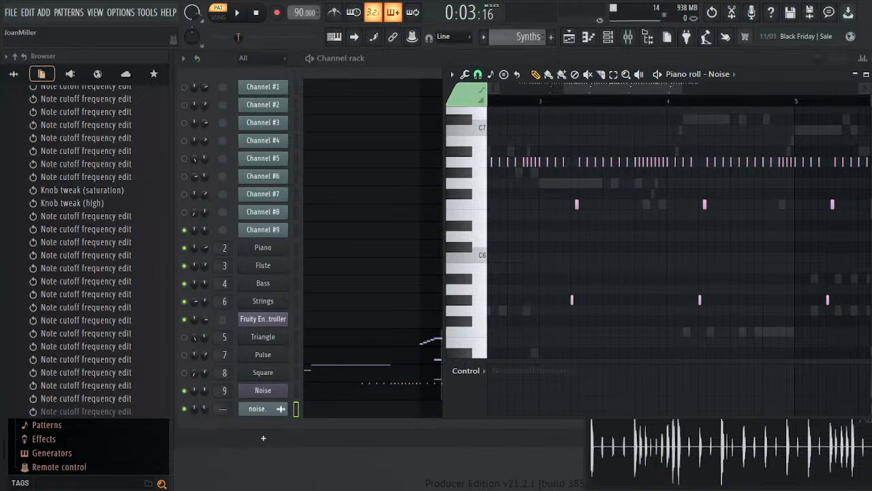
click(871, 370)
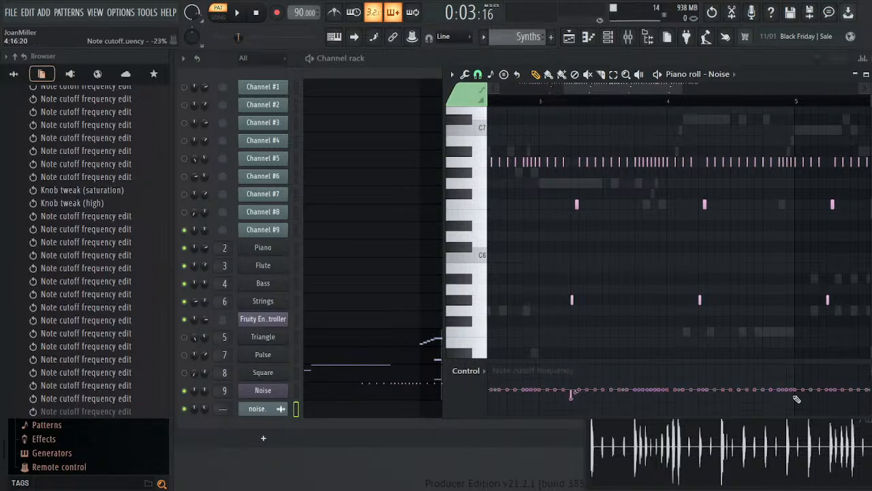
- Show note velocities in the control lane and cut all noise notes from bar 4 onward
drag(609, 89, 659, 60)
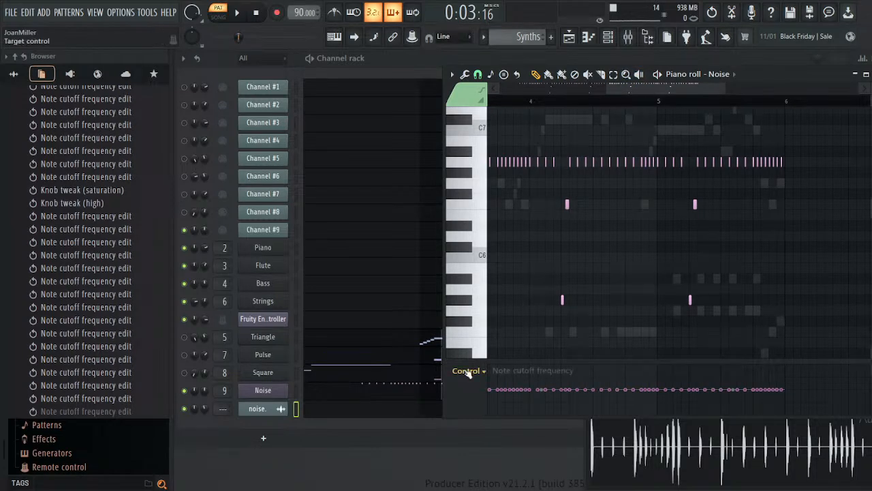
click(484, 129)
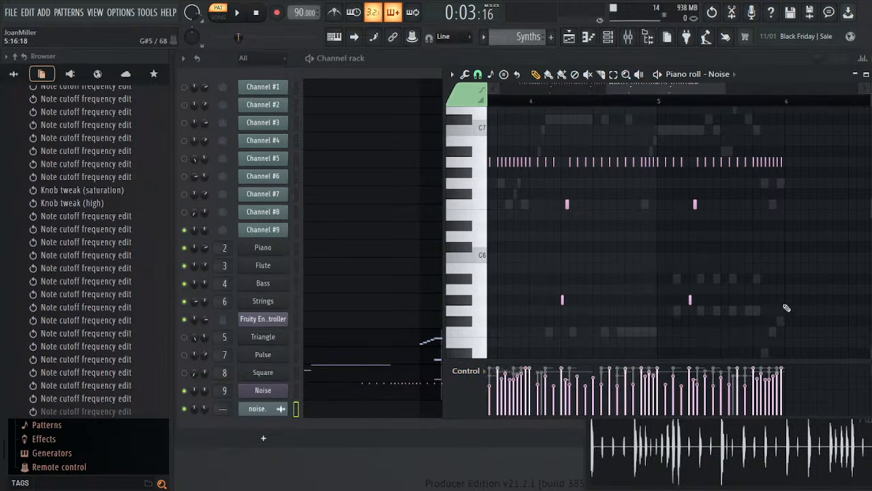
drag(829, 124, 532, 310)
key(ctrl+x)
- Cut the lead-in notes before bar 2, and cut the remaining notes in bars 2 and 3 to the clipboard
key(space)
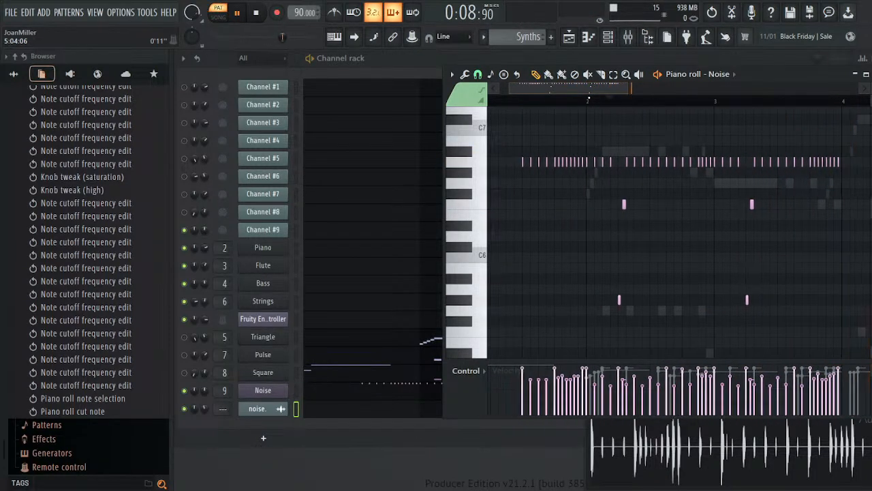
drag(527, 126, 615, 199)
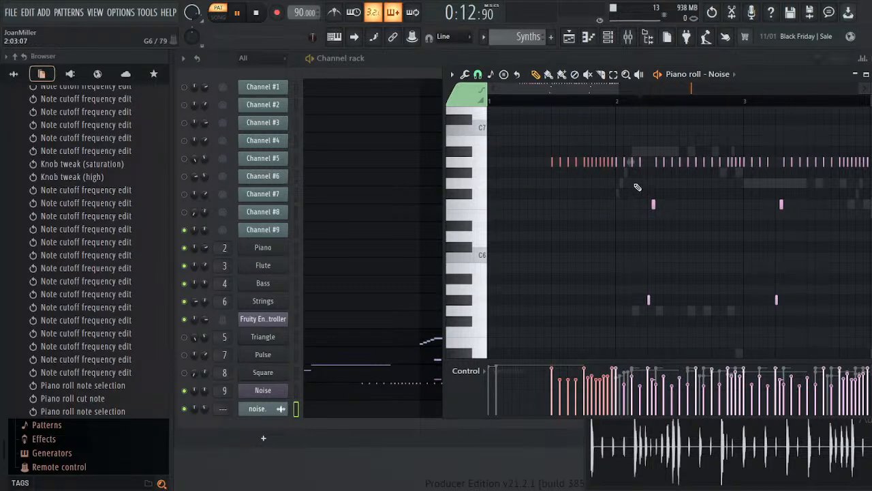
drag(586, 136, 762, 336)
key(ctrl+x)
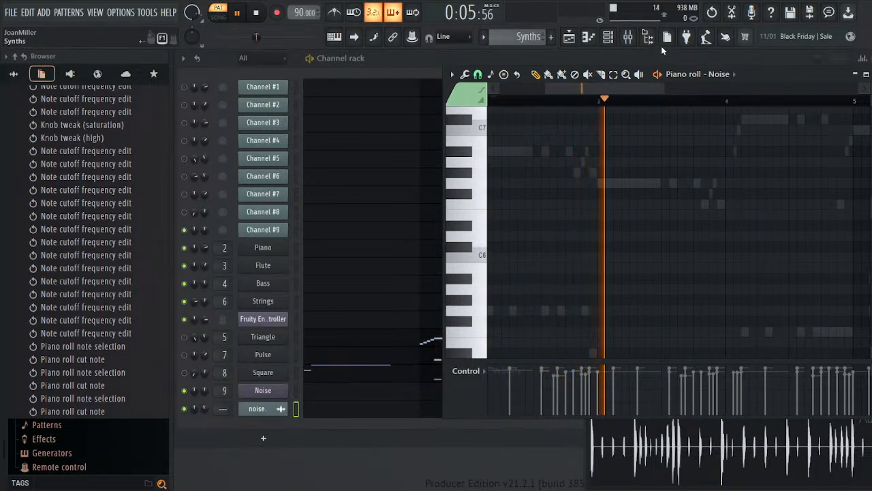
- Create a new pattern named Noise Drums and paste the cut two-bar part into the Noise channel from bar 1
click(551, 37)
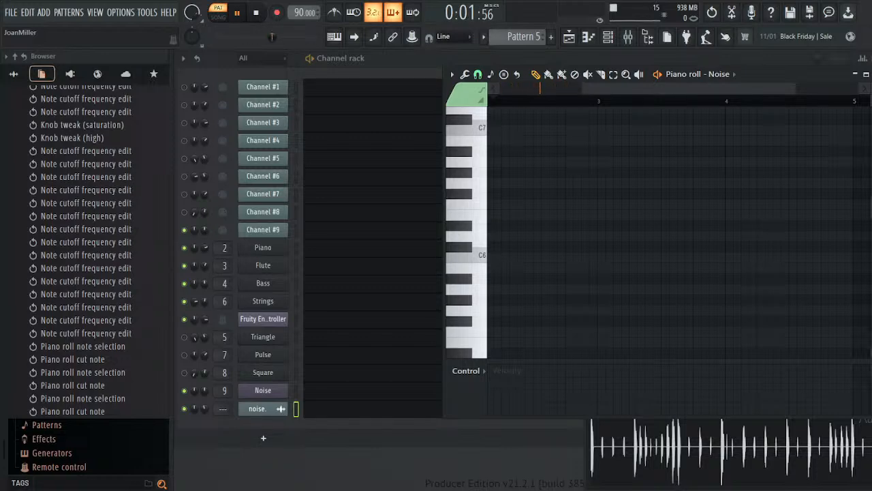
key(Return)
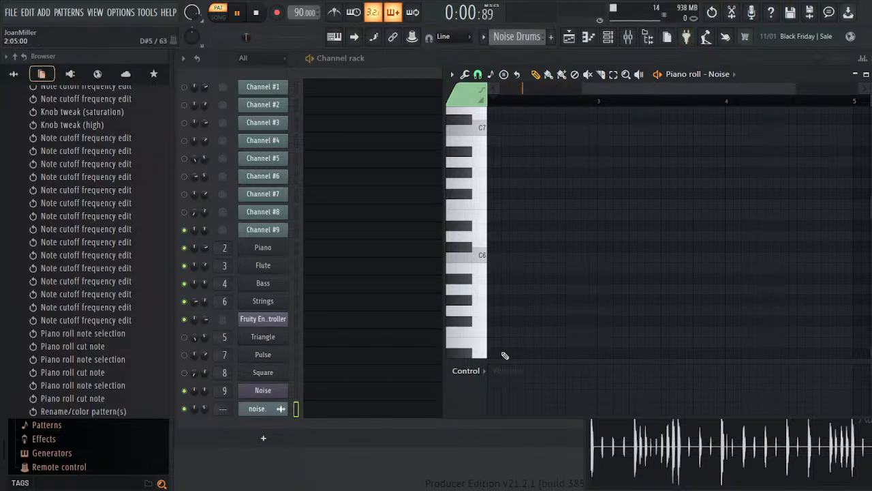
click(295, 396)
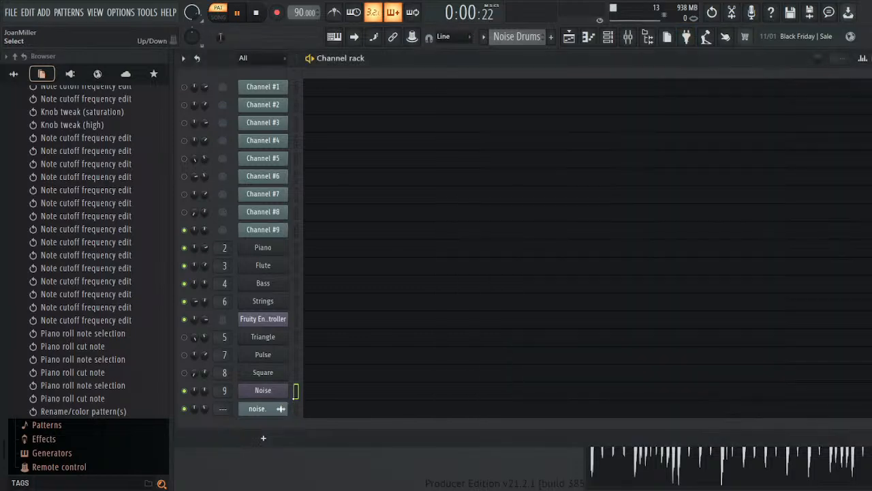
click(337, 395)
key(ctrl+v)
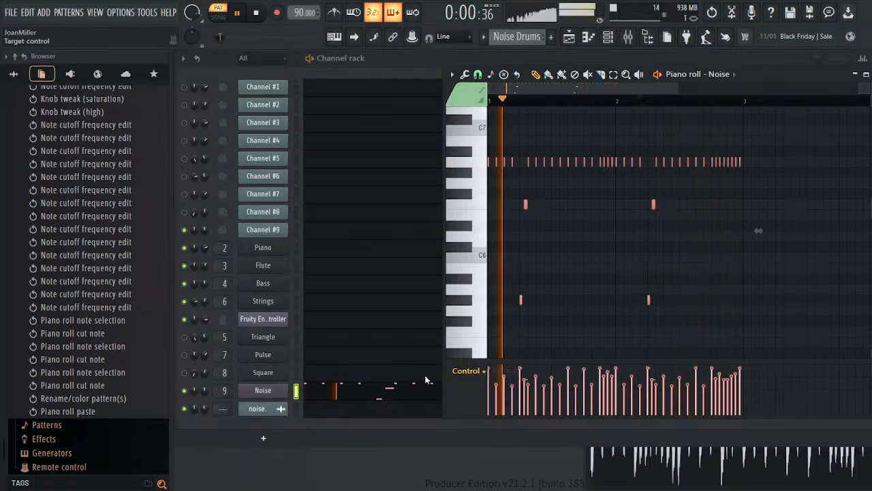
- Tweak the Noise channel's filter bandwidth (Mod Y) while the pattern plays, and stop playback
click(276, 396)
mouse_move(522, 264)
mouse_down()
mouse_move(522, 235)
mouse_move(522, 279)
mouse_move(521, 265)
mouse_up()
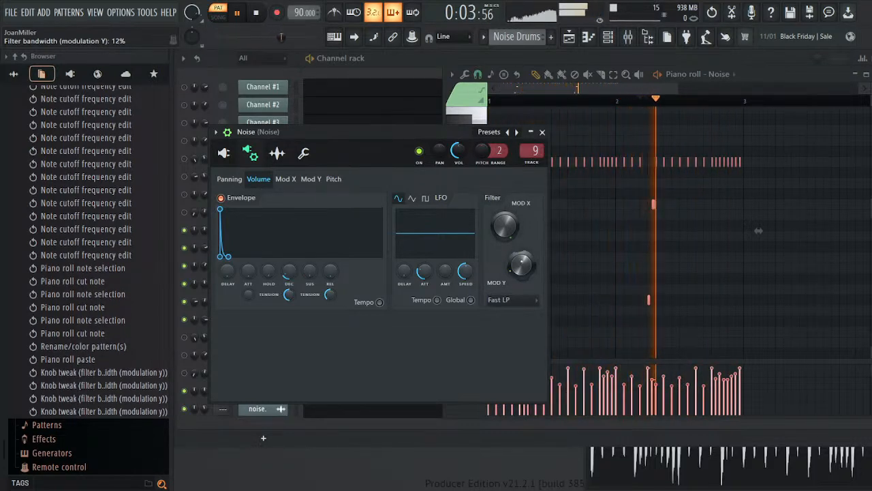
key(space)
- Compare the reference noise.wav sample with the Noise Drums pattern by playing both, and stop playback at the start
double_click(631, 455)
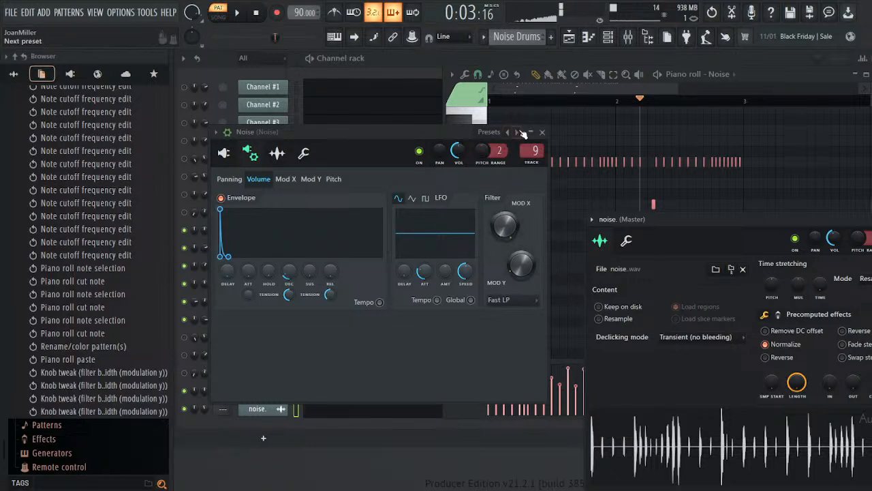
click(542, 132)
key(space)
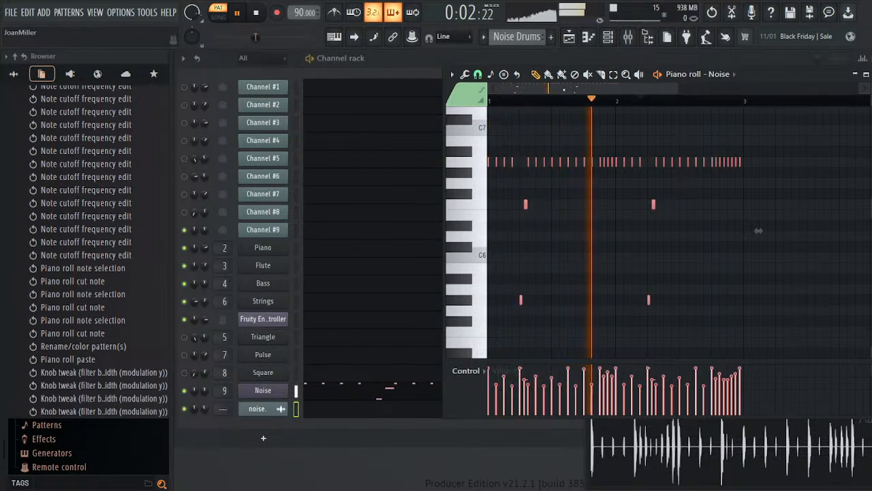
key(space)
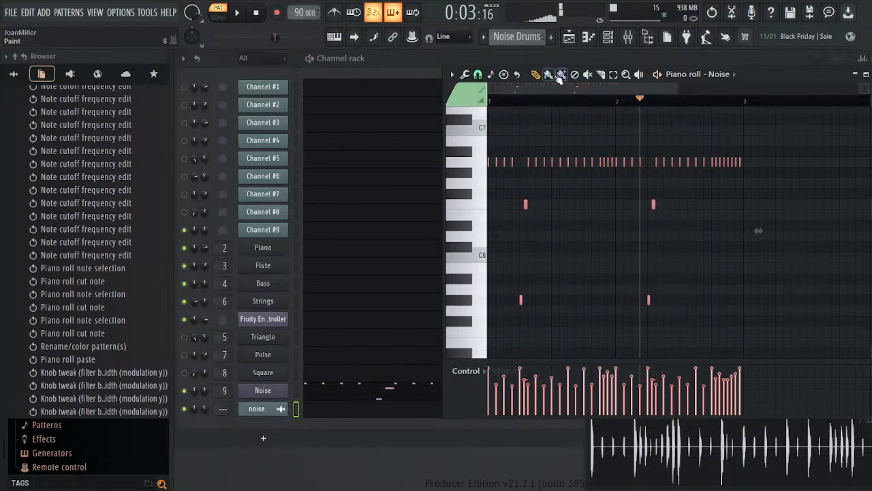
click(255, 12)
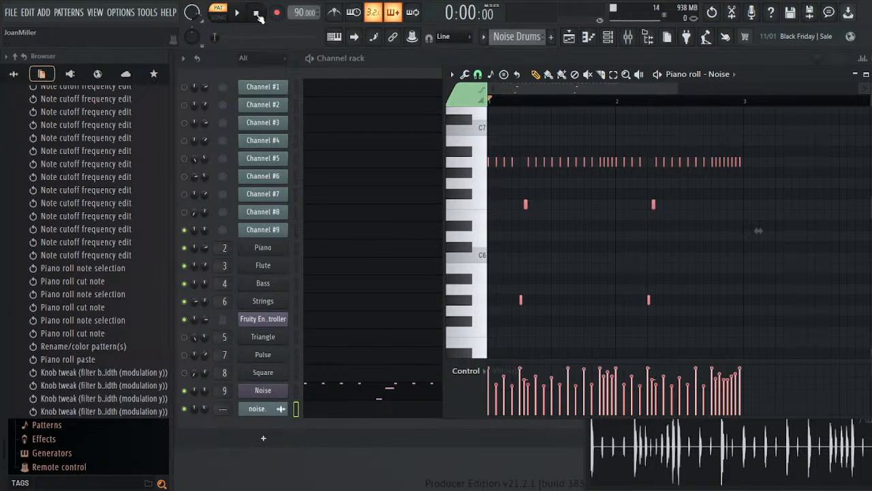
click(236, 12)
click(255, 12)
- Load Edison on the Noise mixer track and raise the sustain level of the Noise channel's volume envelope
click(282, 395)
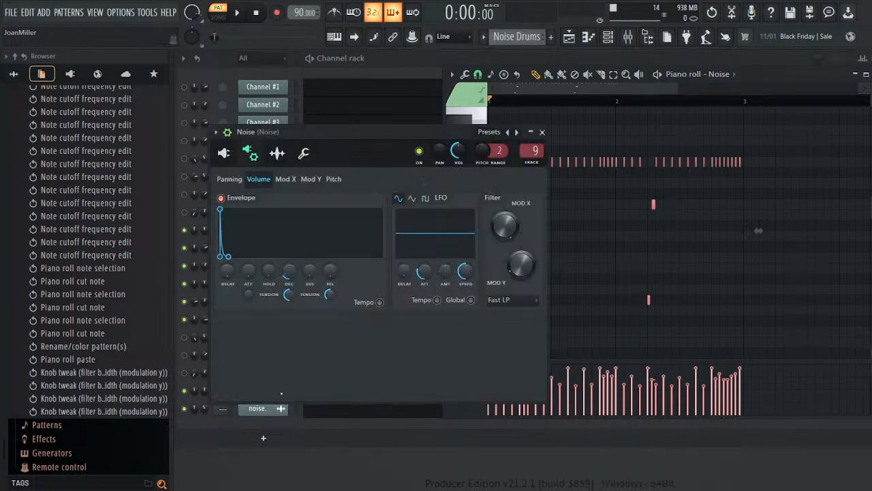
click(627, 36)
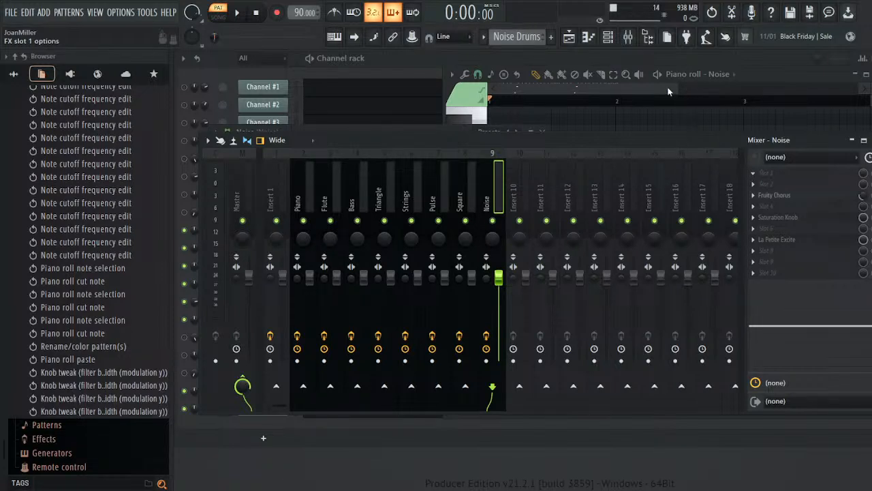
key(ctrl+e)
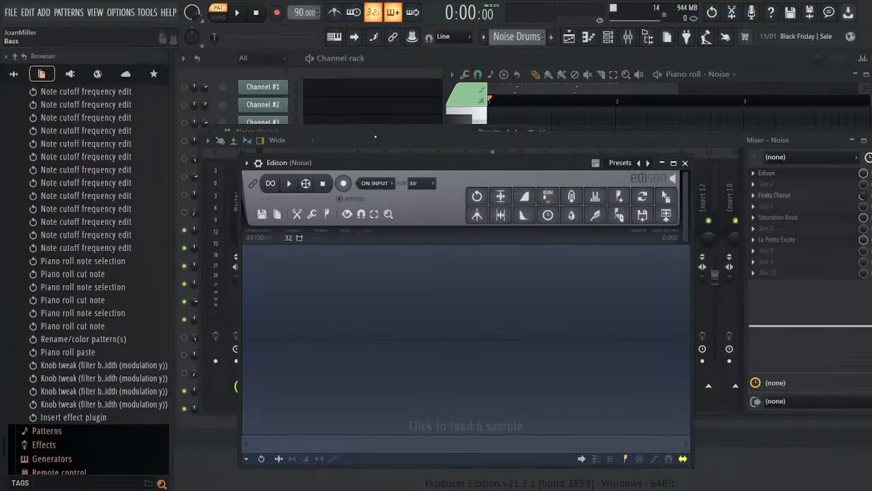
click(379, 128)
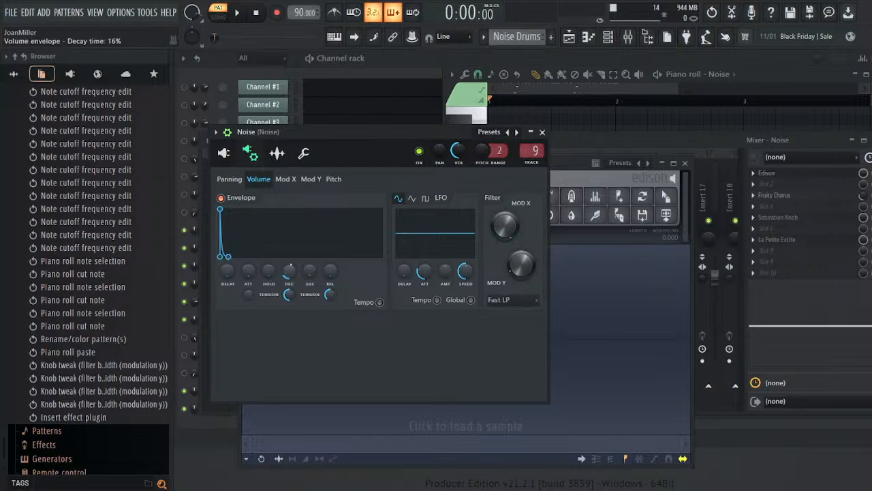
drag(310, 270, 309, 262)
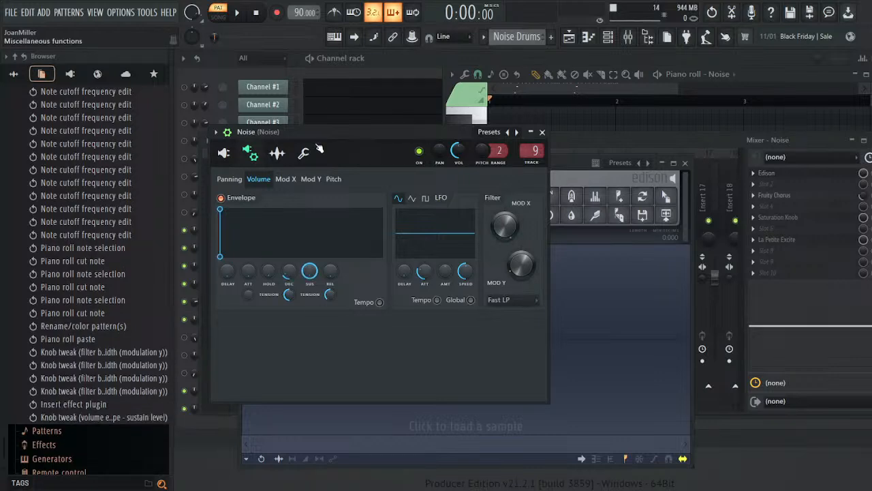
- Record a sustained C5 note from the Noise channel in Edison, and stop the recording
click(569, 161)
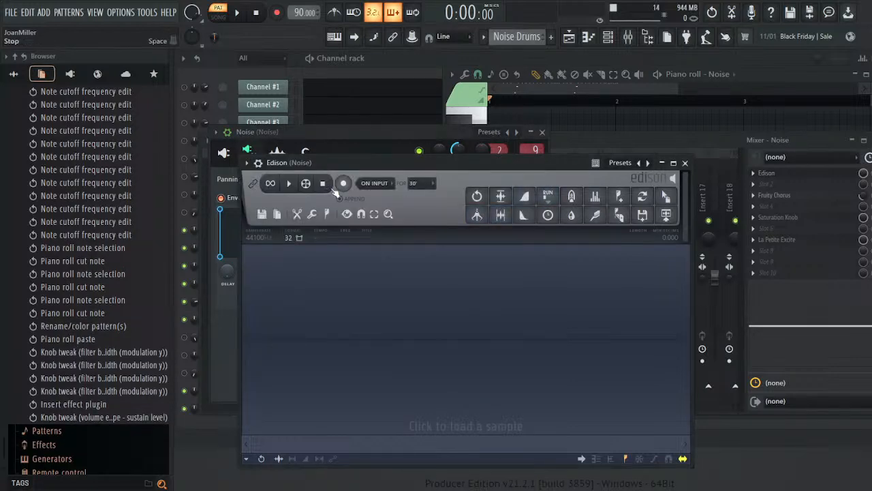
click(343, 182)
click(305, 152)
click(305, 155)
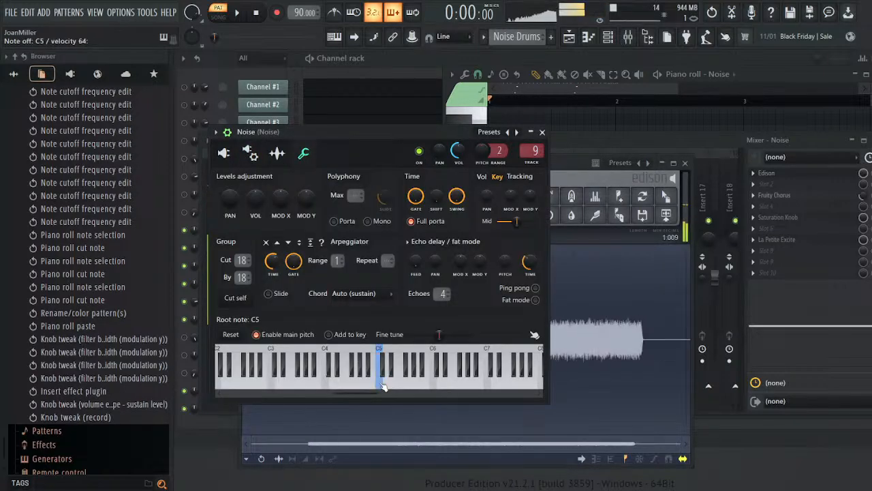
click(556, 165)
key(space)
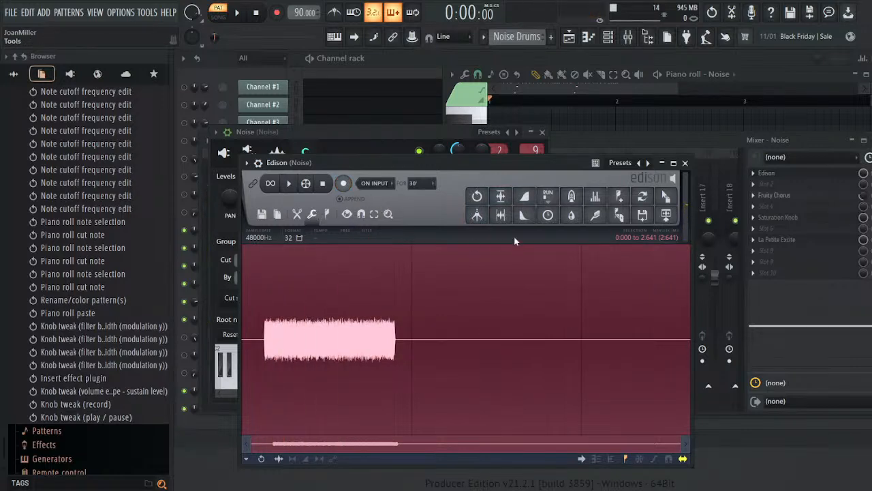
- Trim and normalize the Edison recording, and load it as a new sample channel in the channel rack
click(500, 214)
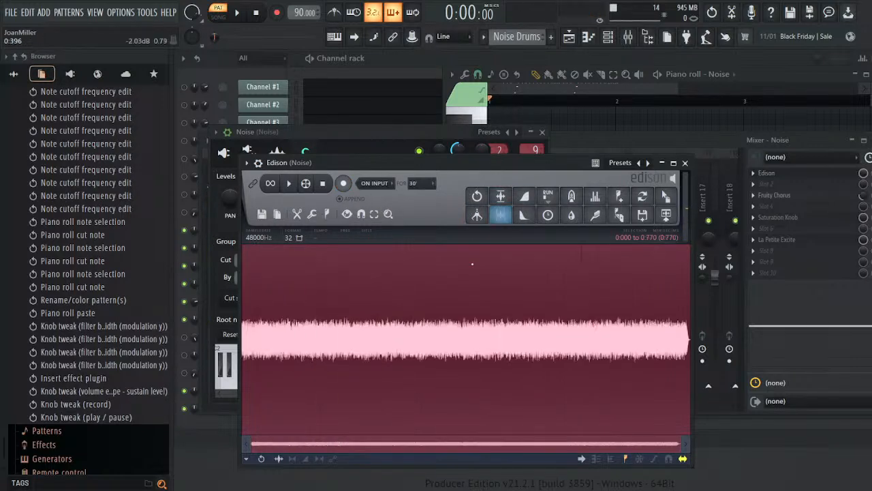
click(503, 197)
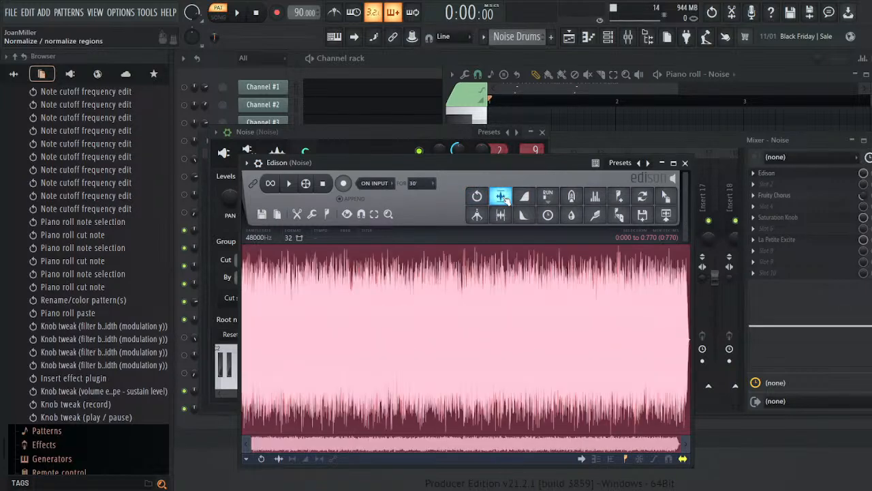
drag(667, 197, 265, 428)
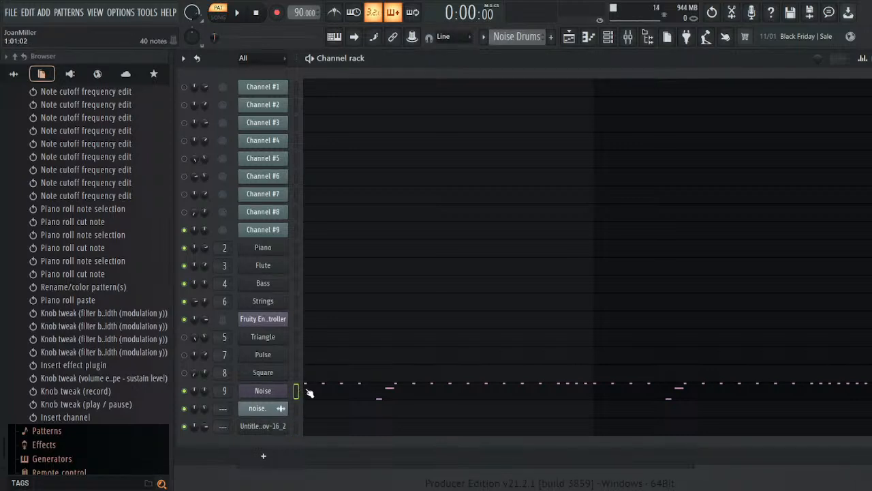
- Copy the Noise notes to the new sample channel in place of the muted Noise channel, with channel volume at 59%
key(ctrl+v)
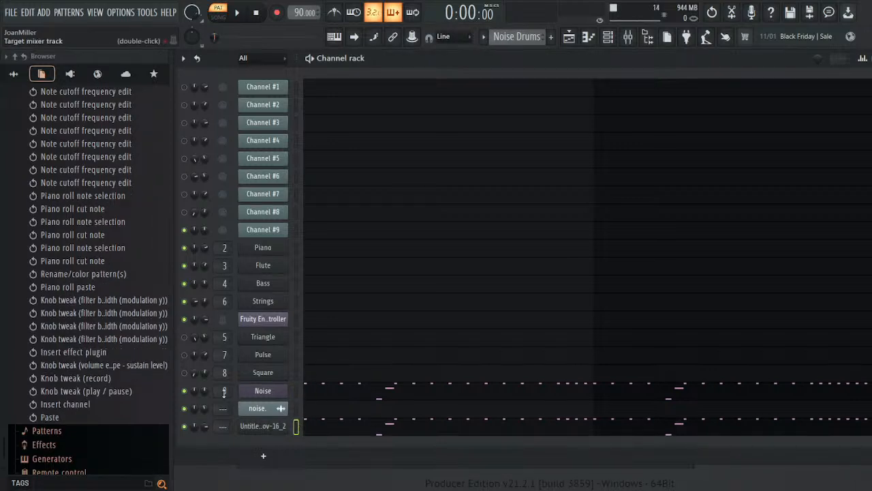
click(184, 391)
drag(204, 426, 205, 427)
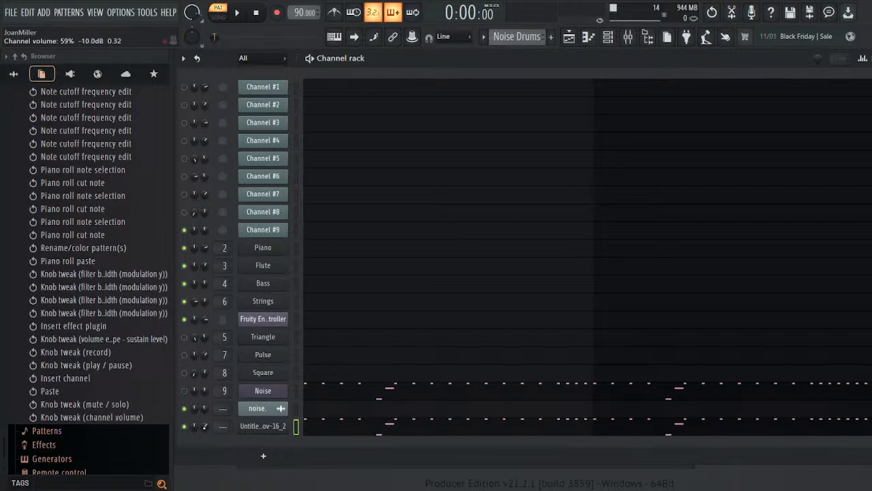
- Enable the volume envelope on the recorded-noise channel with attack, hold and sustain at minimum
click(271, 427)
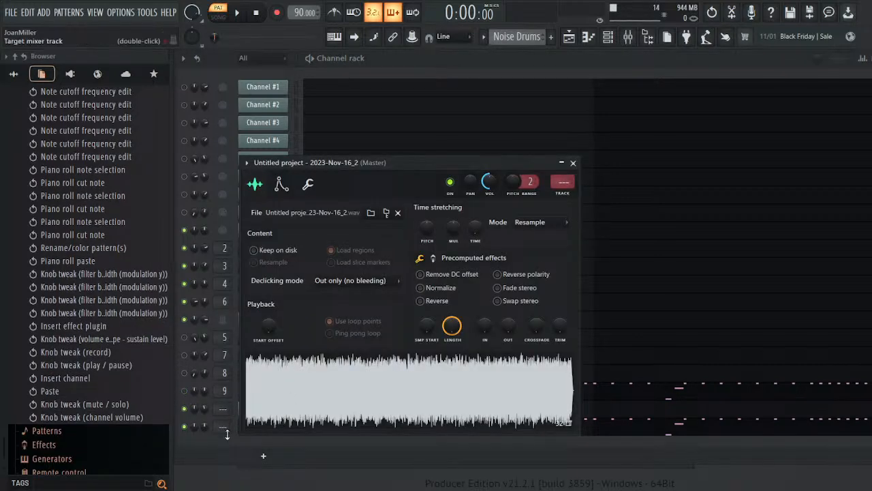
click(281, 184)
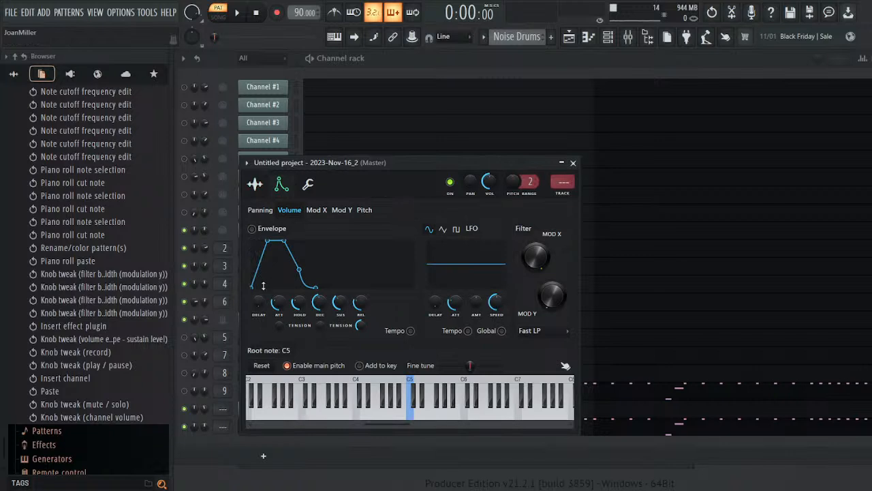
drag(279, 303, 299, 327)
drag(339, 303, 338, 328)
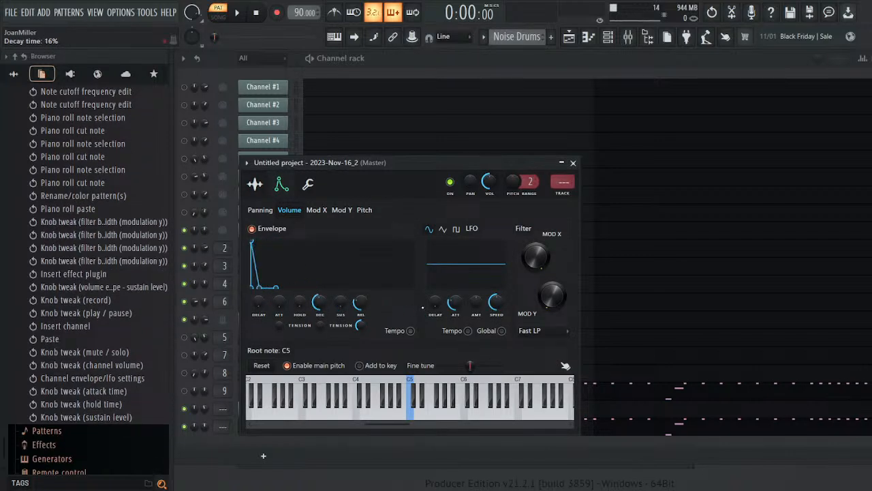
- Set the tempo-based volume envelope to 16% decay and minimum release, with adjusted decay tension
drag(320, 303, 320, 323)
click(410, 331)
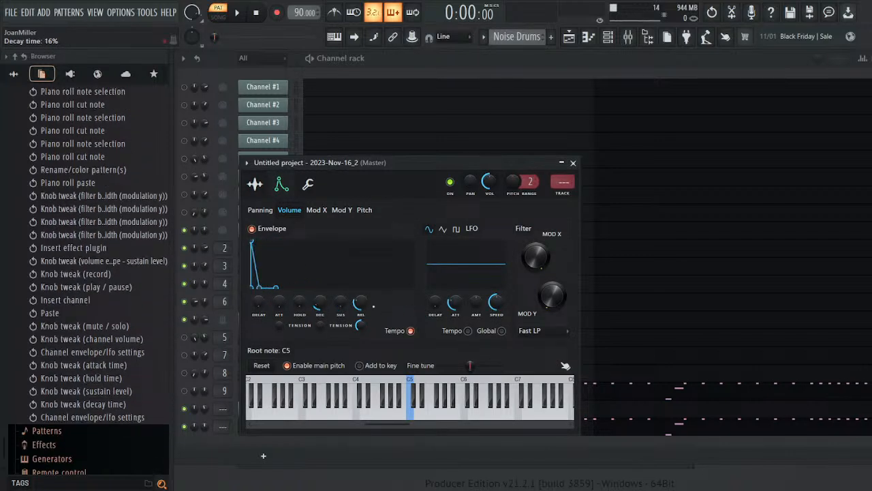
drag(361, 303, 319, 336)
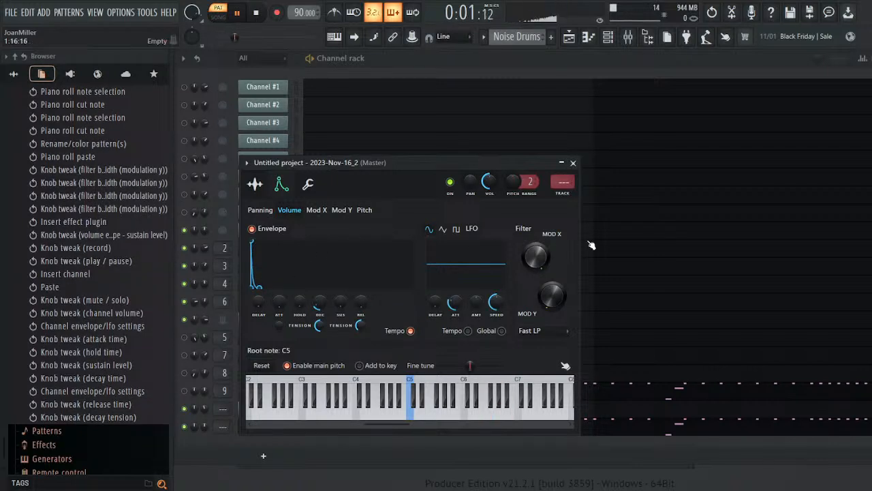
- Set the filter cutoff of all notes in the recorded-noise channel's piano roll to maximum
click(574, 164)
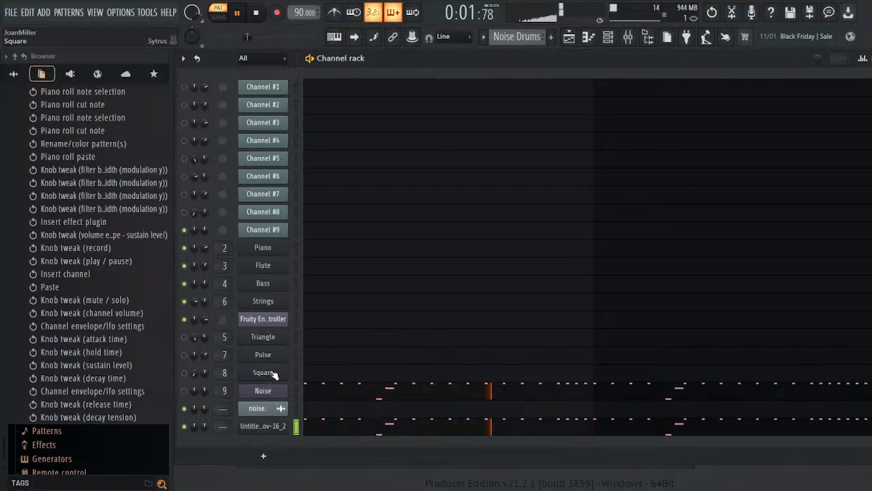
click(261, 426)
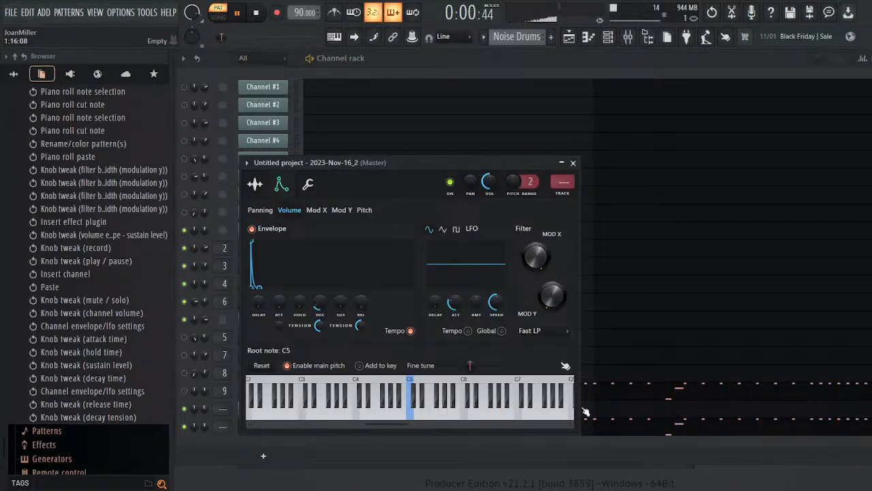
click(623, 428)
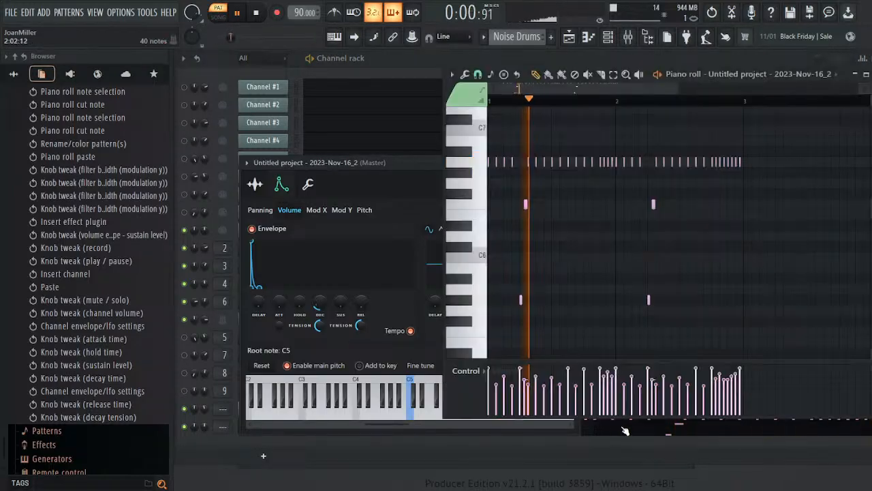
click(482, 188)
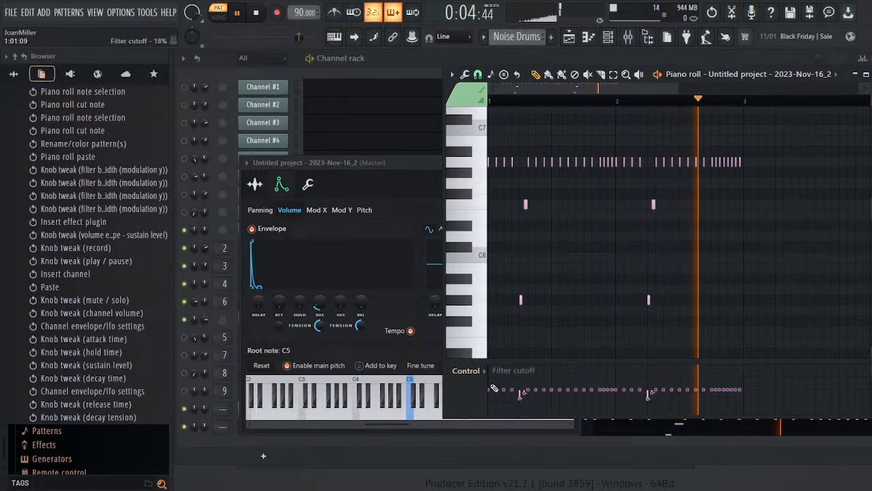
mouse_move(503, 390)
mouse_down()
mouse_move(568, 379)
mouse_move(740, 379)
mouse_move(753, 398)
mouse_move(750, 388)
mouse_up()
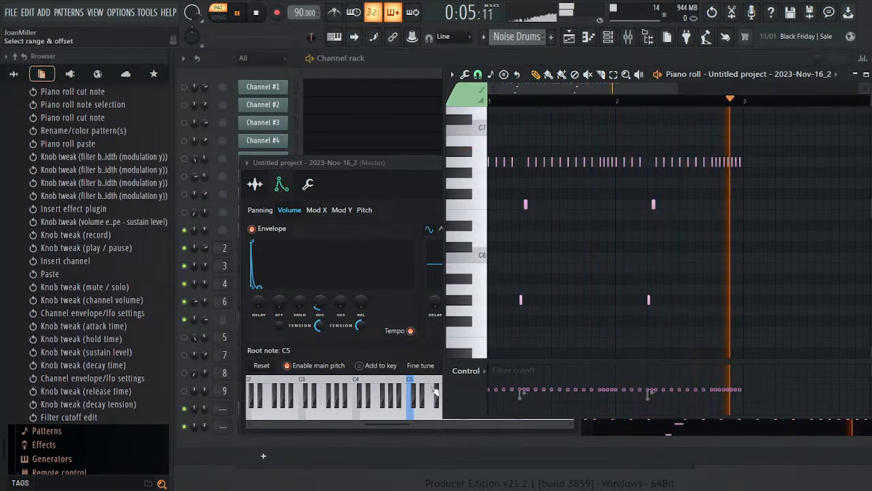
click(420, 205)
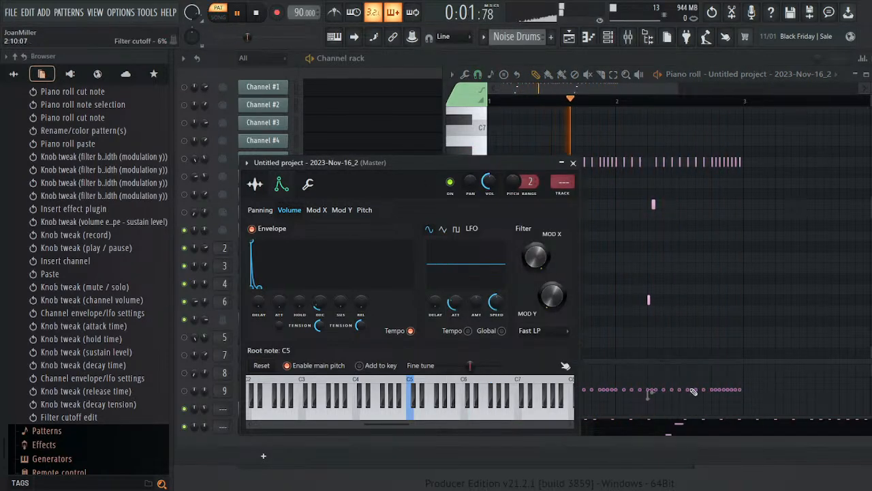
mouse_move(744, 381)
mouse_down()
mouse_move(610, 305)
mouse_move(491, 299)
mouse_up()
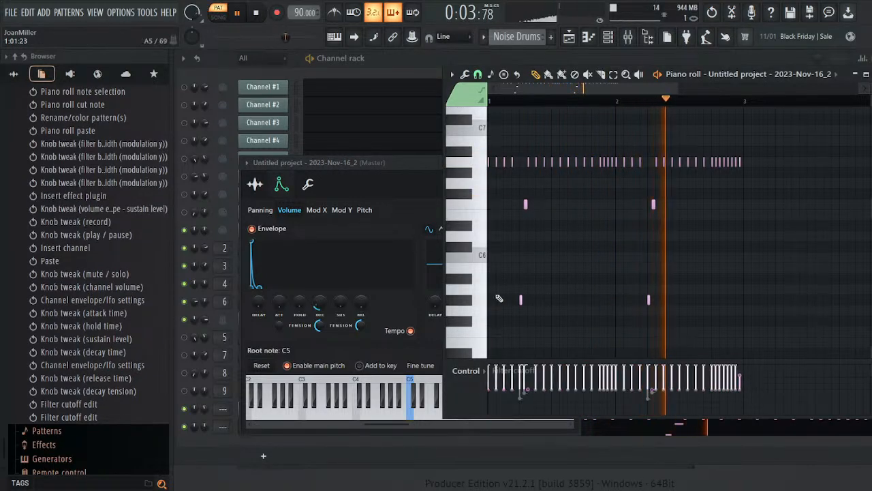
mouse_move(741, 374)
mouse_down()
mouse_move(738, 358)
mouse_move(615, 363)
mouse_move(419, 352)
mouse_up()
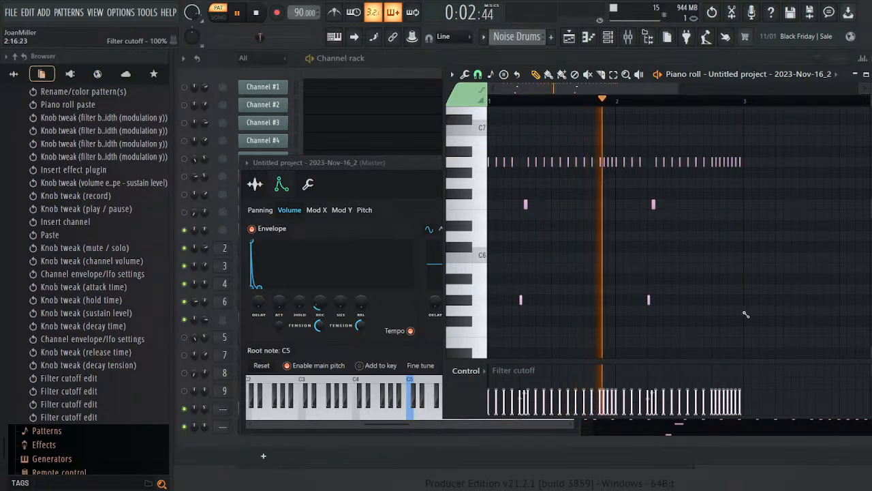
mouse_move(742, 377)
mouse_down()
mouse_move(736, 353)
mouse_move(446, 304)
mouse_up()
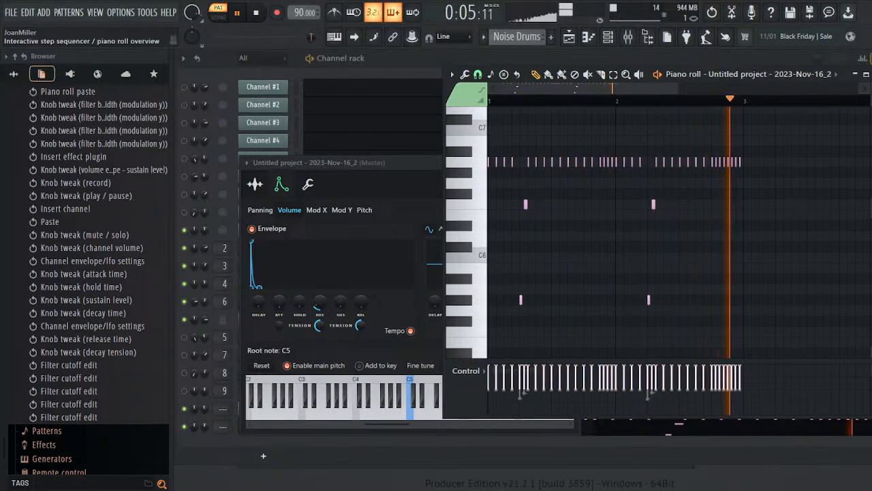
click(871, 73)
click(575, 163)
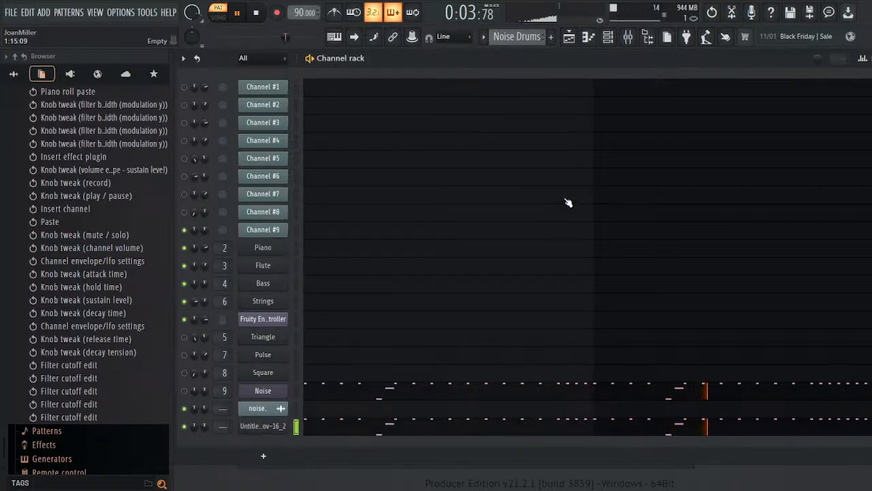
- Unmute the Noise channel, mute the recorded-noise and noise. channels, and play the pattern
key(space)
click(184, 390)
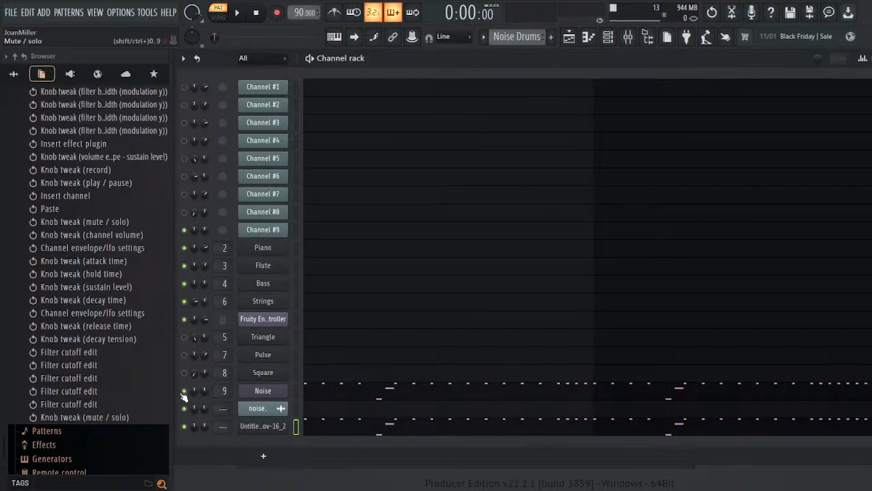
click(184, 426)
key(space)
key(space)
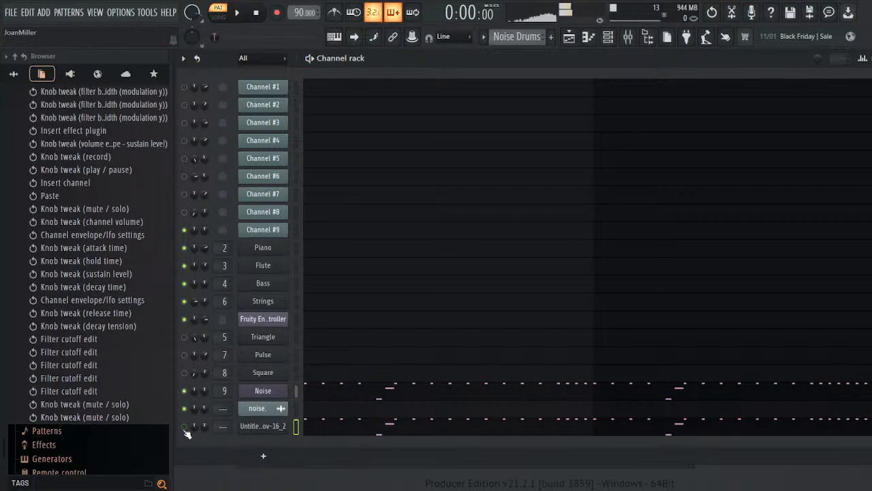
click(184, 409)
key(space)
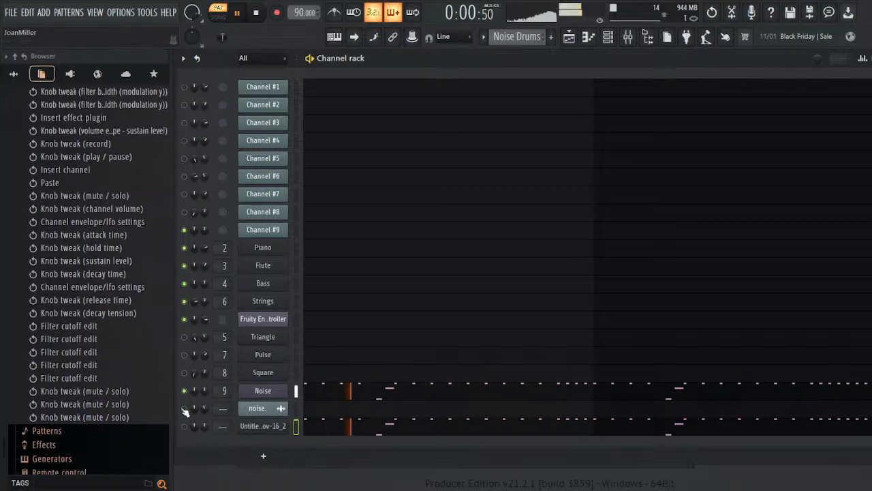
- Lower the sustain level of the Noise channel's volume envelope to minimum and audition the pattern
click(257, 397)
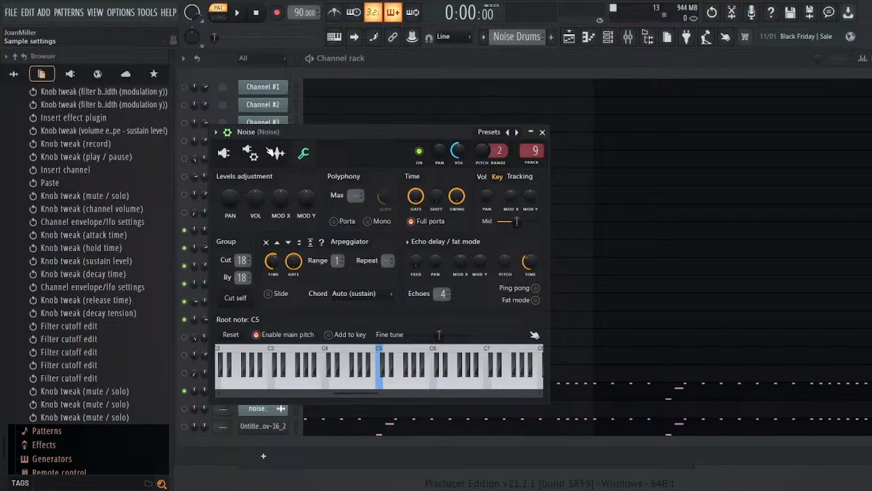
click(250, 153)
drag(310, 271, 310, 272)
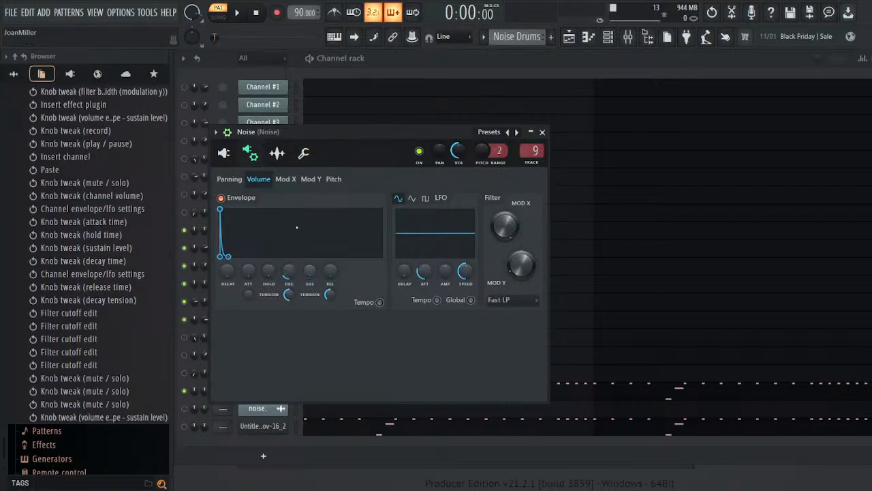
key(space)
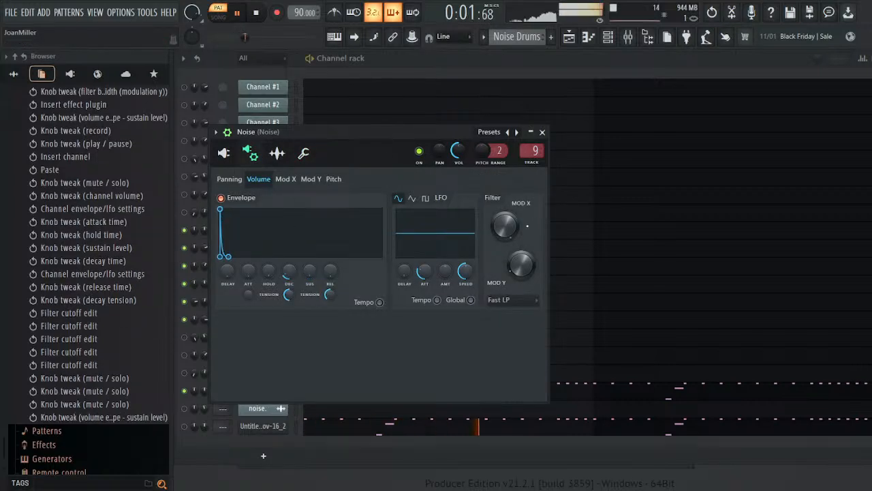
click(544, 132)
key(space)
- Route the recorded-noise channel to mixer track 9
drag(222, 430, 220, 423)
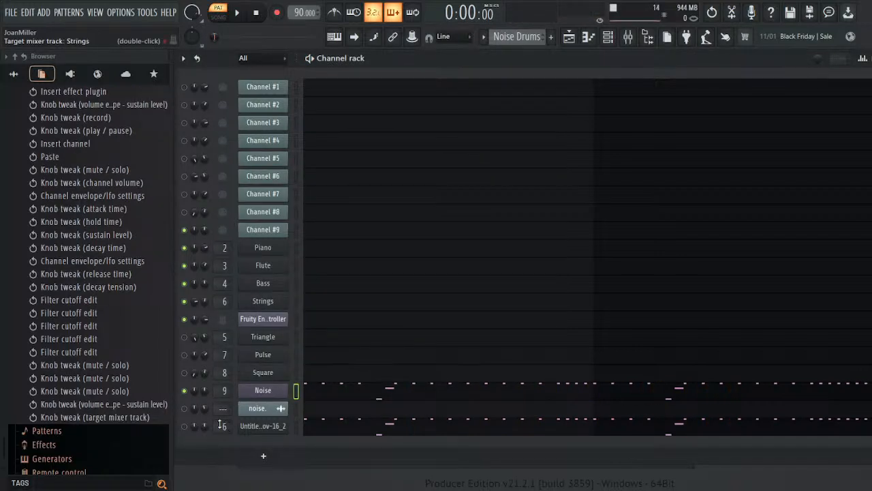
scroll(221, 424, up, 1)
scroll(221, 424, up, 1)
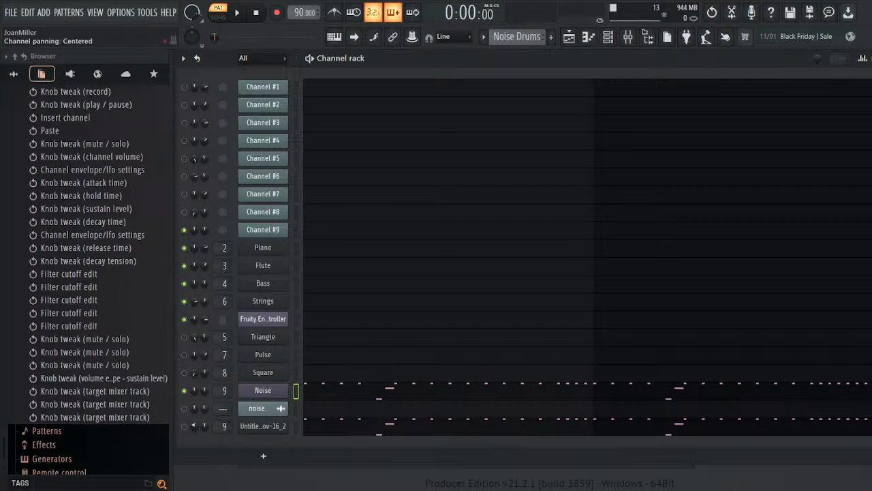
- Unmute the recorded-noise channel, mute the Noise channel, and play the pattern
click(185, 427)
click(185, 390)
key(space)
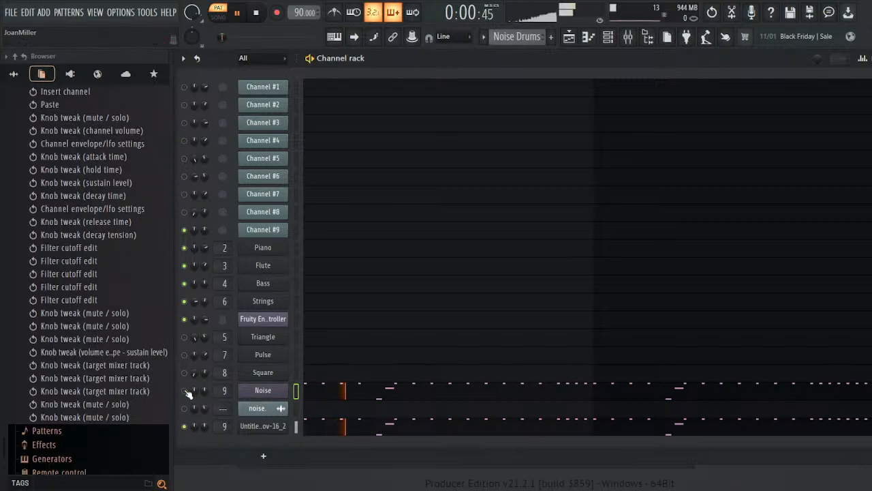
- Compare the sound of the Noise and recorded-noise channels by alternating which one is muted during playback
click(184, 390)
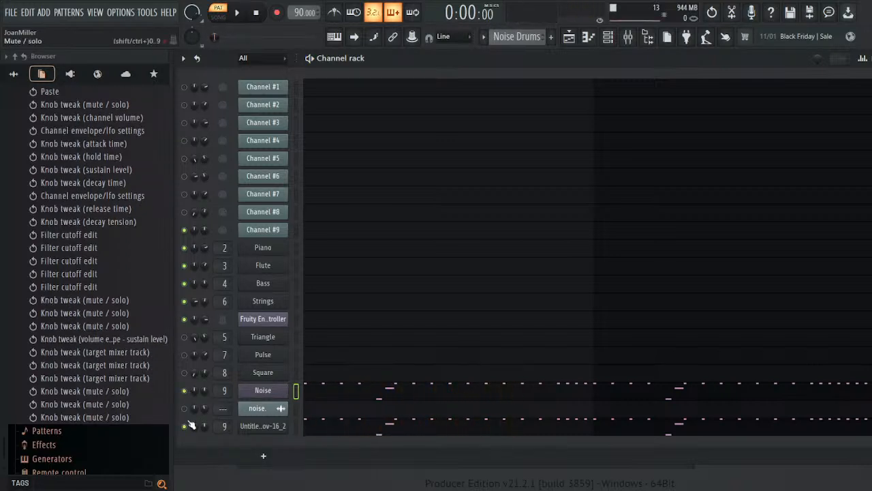
click(185, 425)
key(space)
click(185, 426)
click(185, 390)
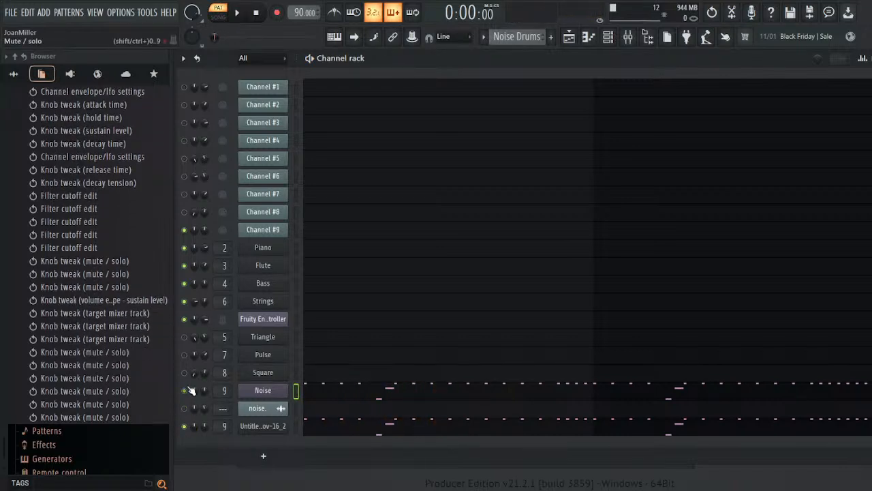
key(space)
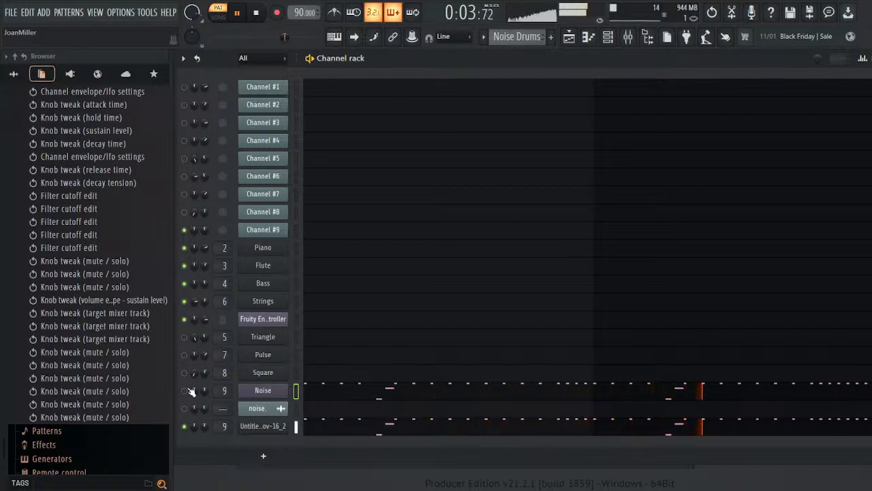
click(185, 390)
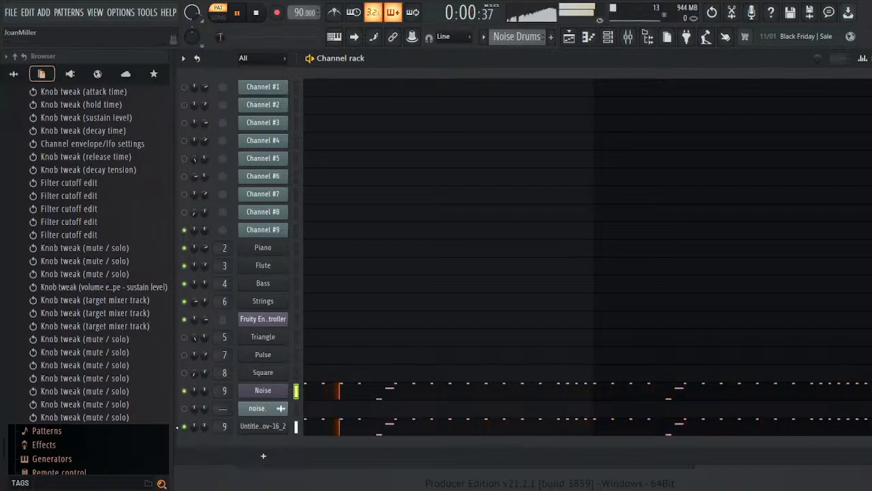
click(185, 426)
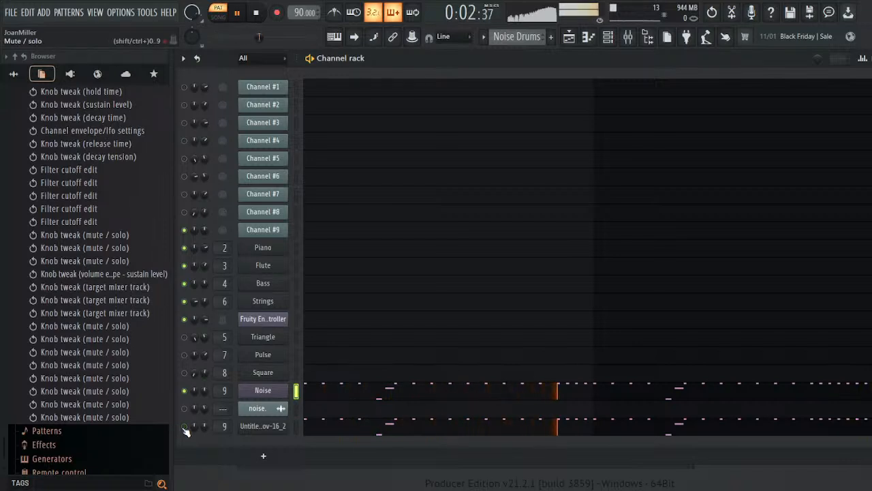
click(184, 427)
click(184, 391)
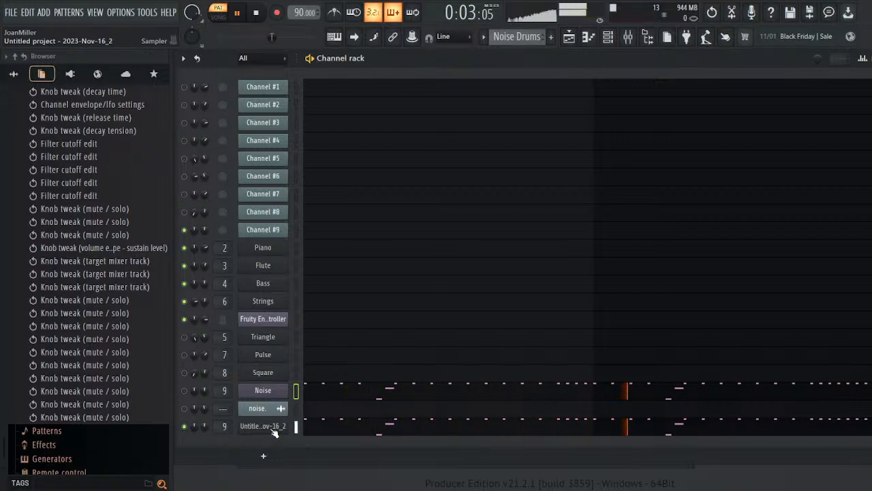
- Stop the pattern and audition the original noise.wav sample as a reference
click(264, 408)
key(space)
click(668, 431)
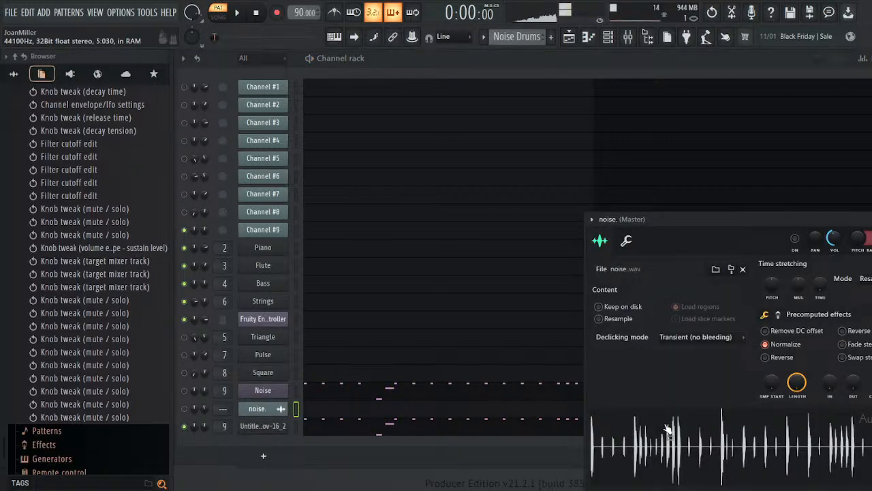
key(space)
- Set the decay time of the recorded-noise channel's volume envelope to 6% and adjust its decay tension
click(260, 427)
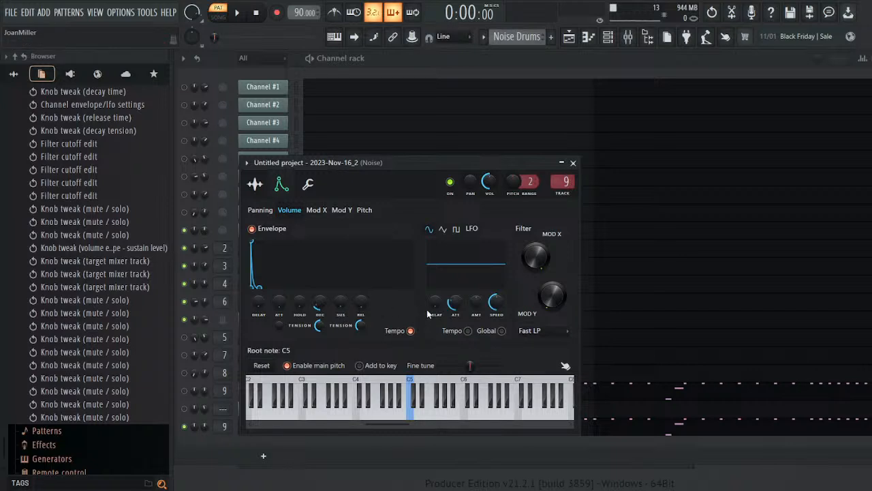
drag(320, 303, 320, 311)
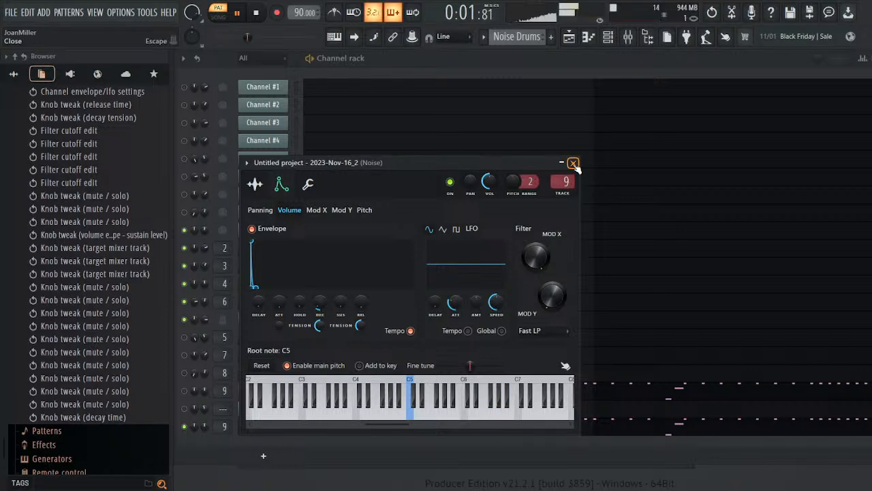
drag(319, 326, 321, 302)
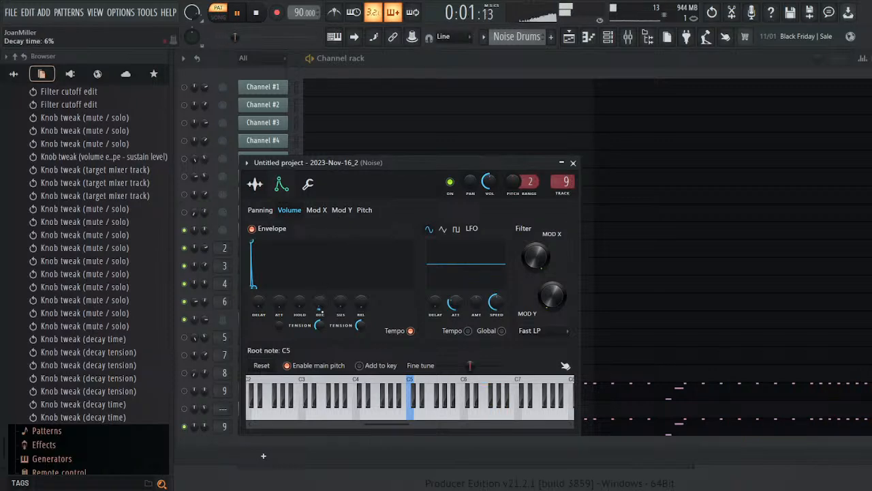
drag(333, 163, 555, 131)
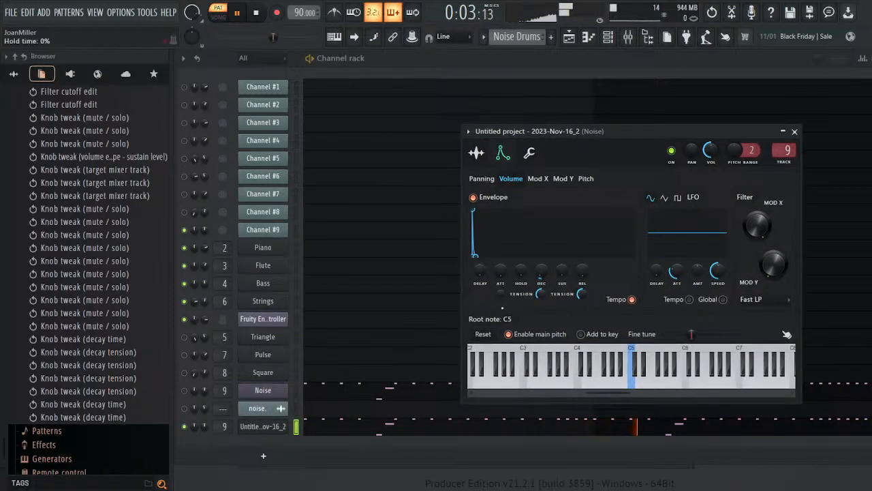
- Audition noise.wav again to compare it with the shortened decay, and close its channel settings
key(space)
click(257, 409)
click(689, 446)
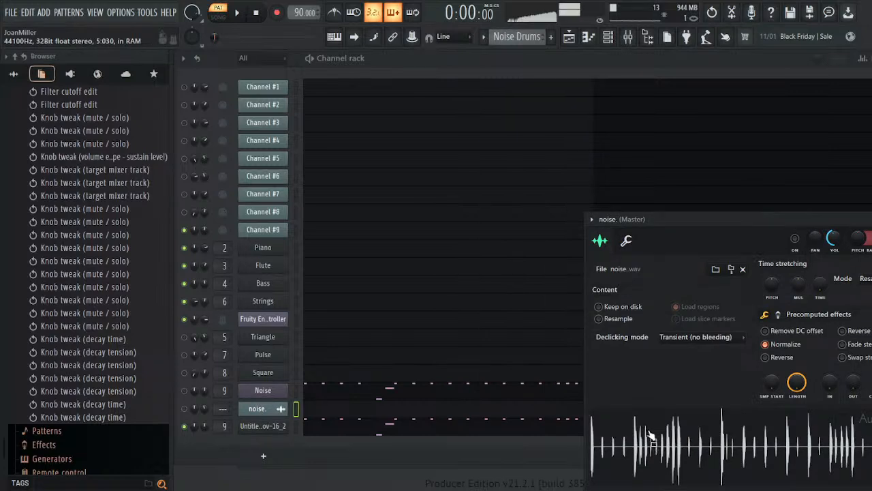
key(Escape)
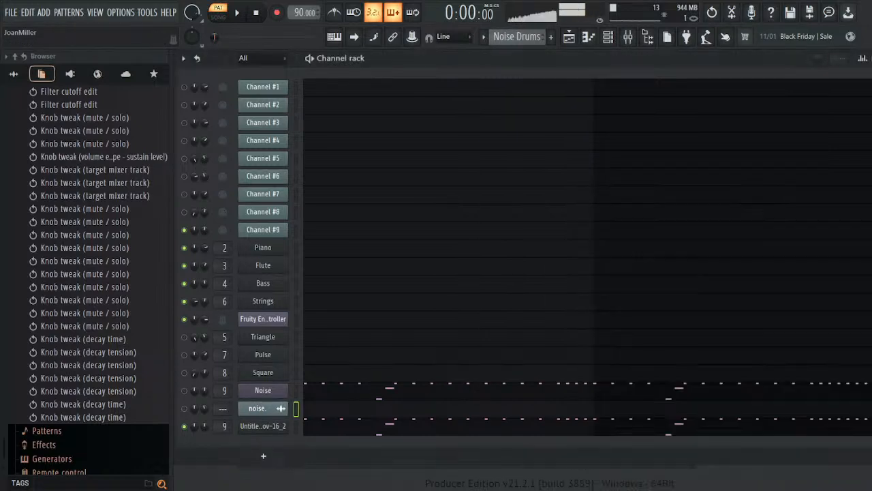
- Try small attack time adjustments on the recorded-noise channel's volume envelope during playback, with the attack returned to 0%
click(249, 426)
key(space)
drag(501, 272, 501, 278)
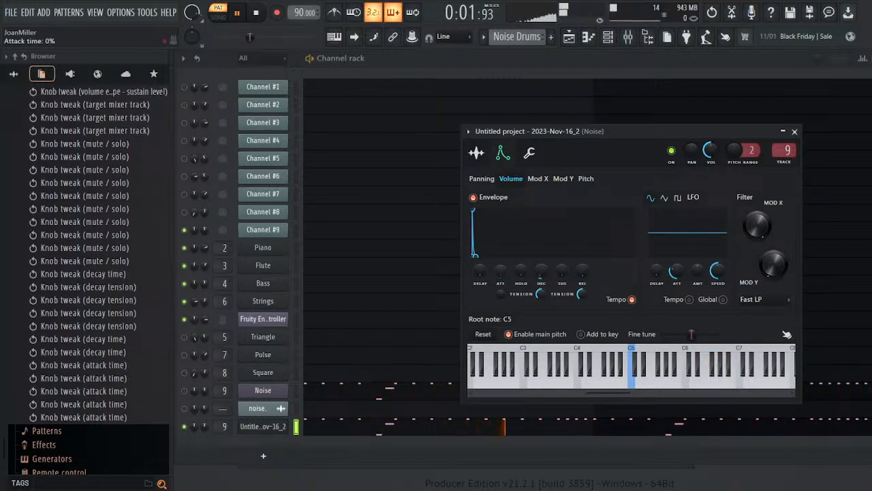
drag(501, 272, 501, 269)
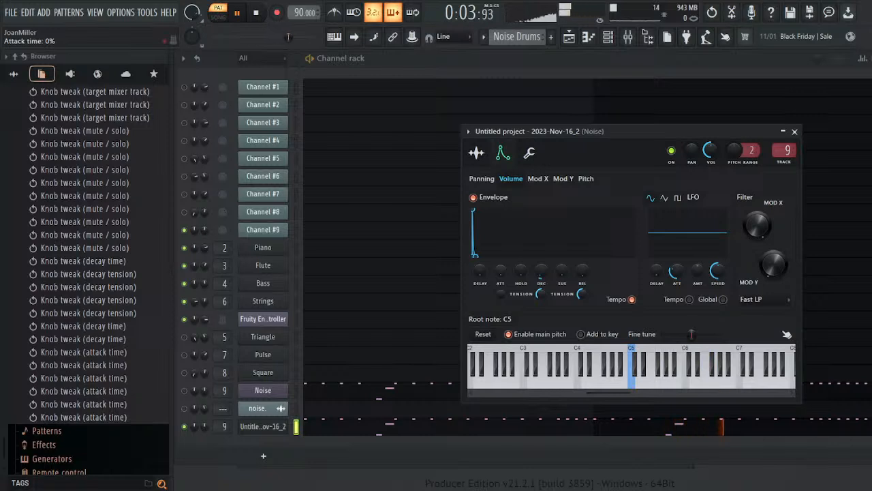
drag(501, 272, 501, 274)
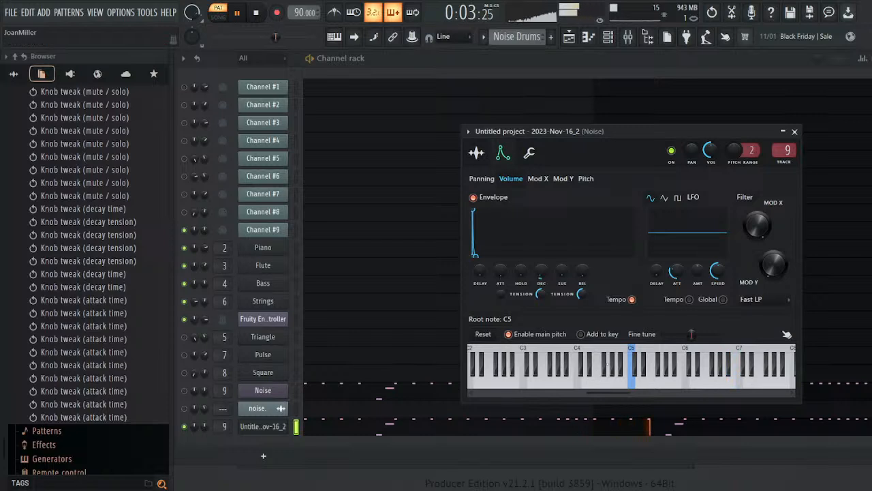
- Stop the pattern, audition noise.wav as the reference again, and close its channel settings
key(space)
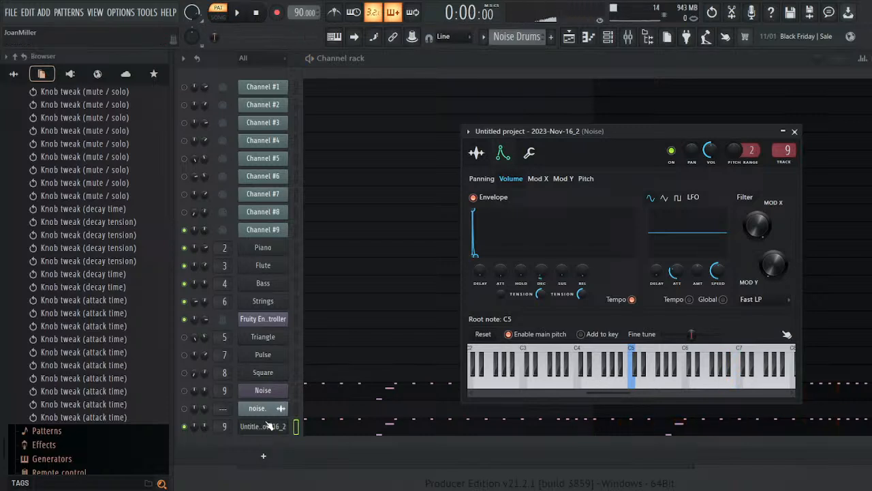
click(273, 409)
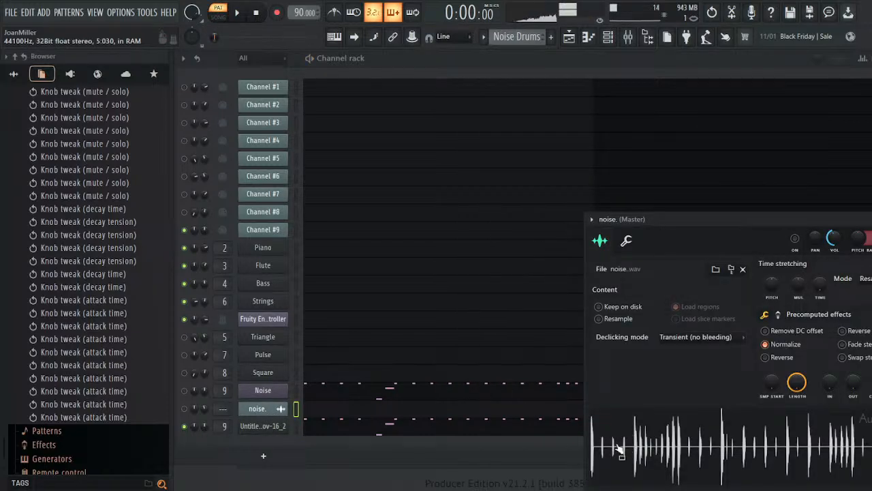
drag(777, 217, 536, 232)
click(677, 235)
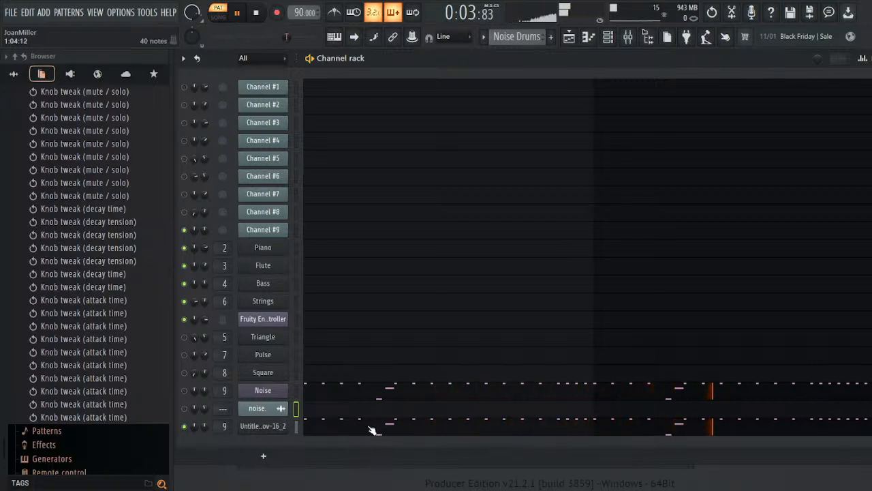
- Open the recorded-noise channel's piano roll and channel settings, and preview the sample at its used pitches and at much lower keys
click(311, 433)
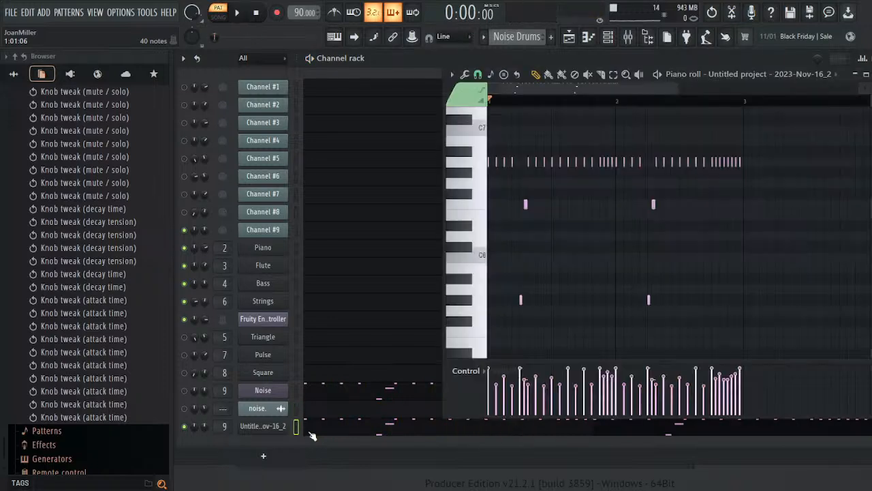
click(479, 204)
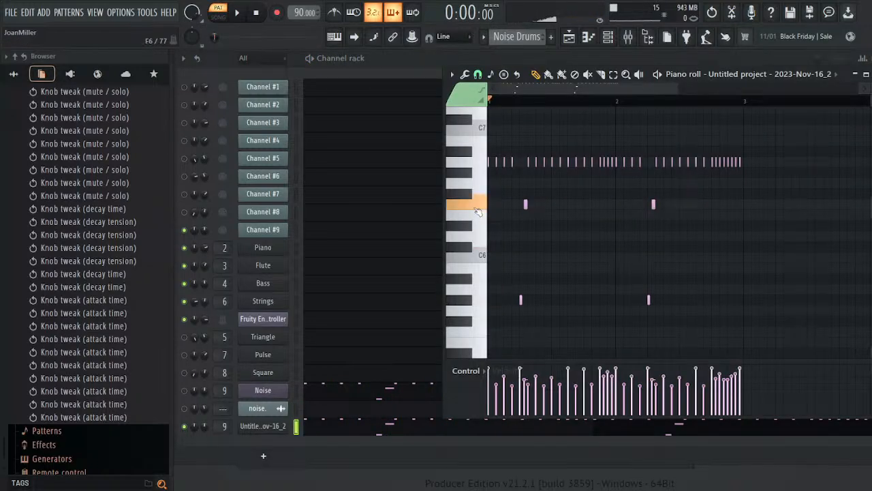
click(482, 311)
click(266, 428)
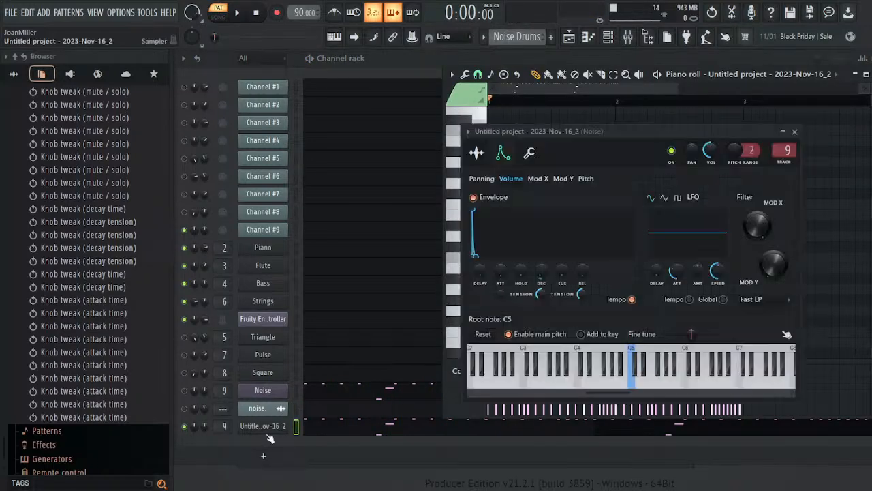
click(555, 384)
click(518, 382)
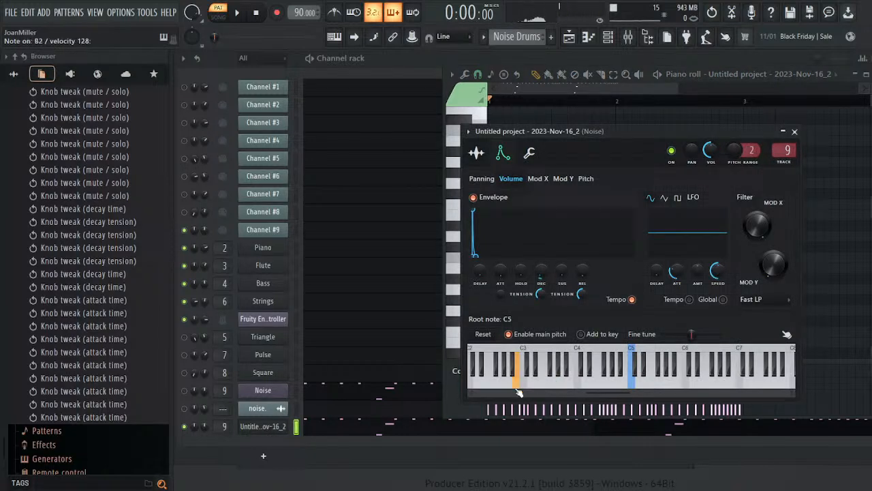
- During playback, transpose all recorded-noise notes down two octaves and up three semitones so the repeated hits sit on C5
key(space)
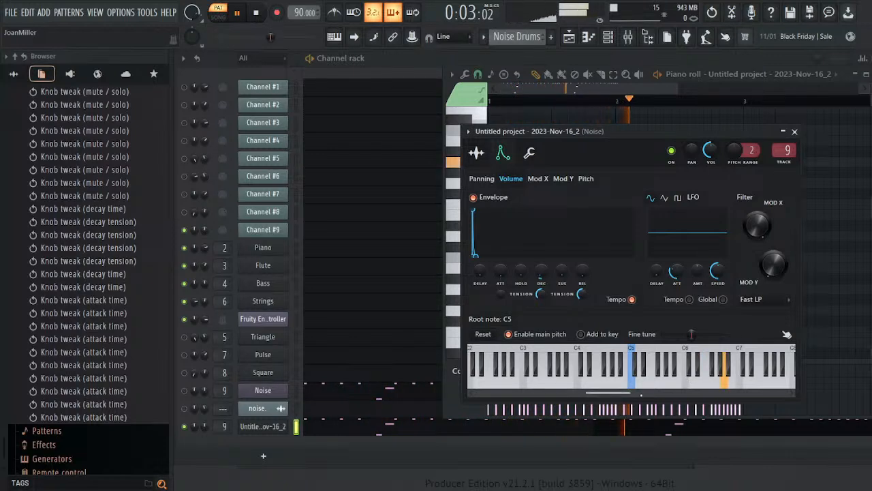
click(398, 434)
click(398, 435)
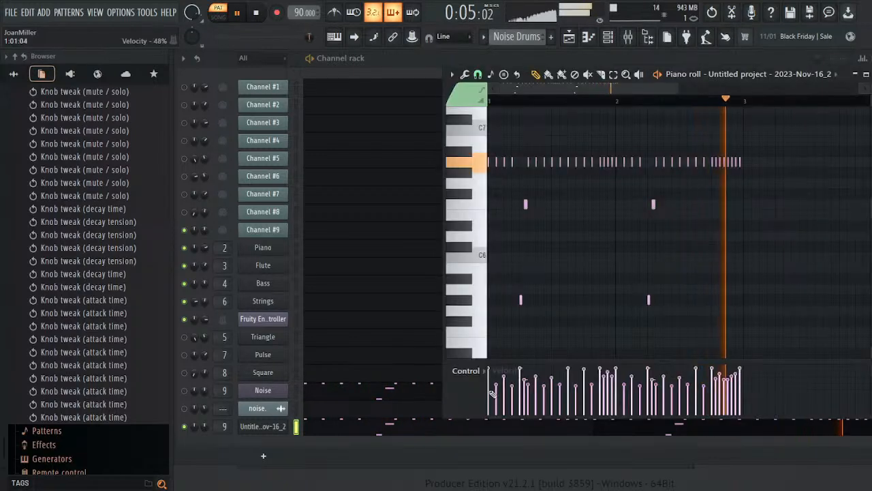
key(shift+Down)
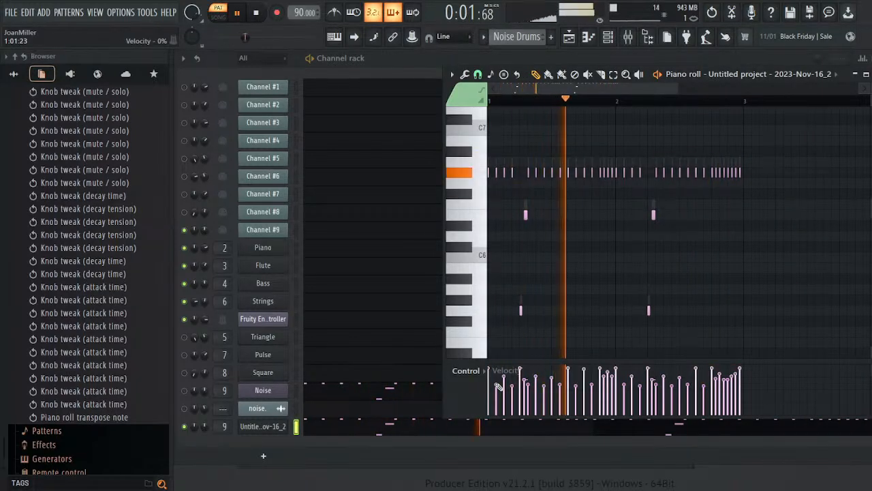
key(shift+Up)
key(ctrl+Down)
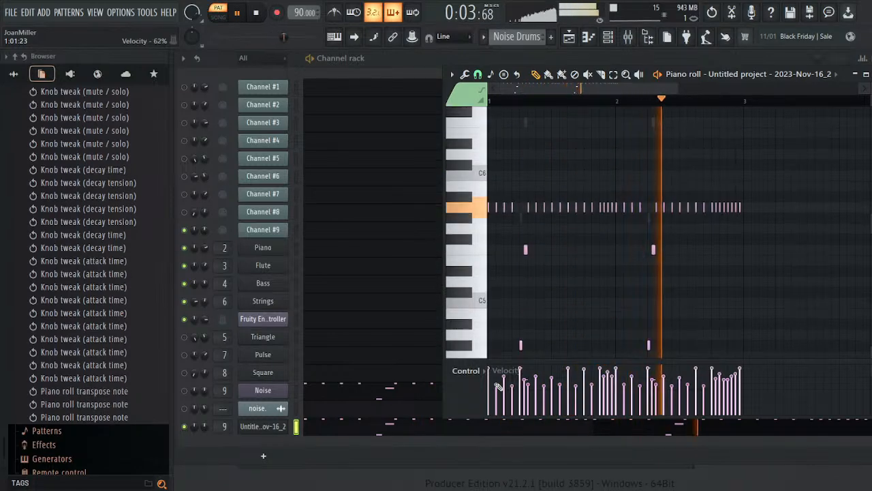
key(ctrl+Down)
key(shift+Up)
key(shift+Up)
key(shift+Up)
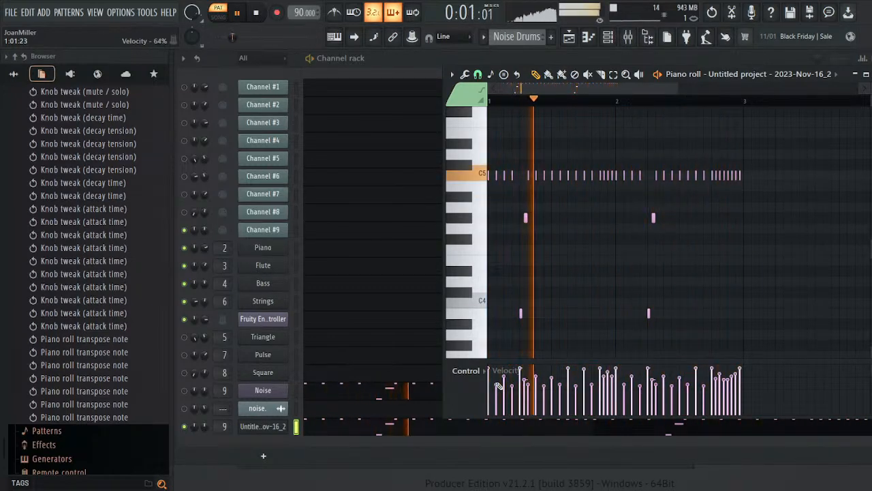
- Audition noise.wav, close its settings, and replay the transposed Noise Drums pattern to compare the two
key(space)
click(276, 408)
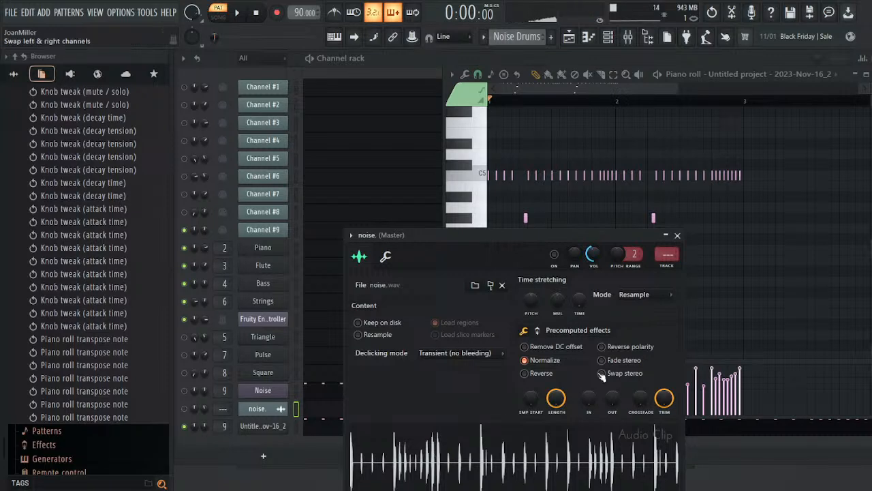
click(678, 236)
key(space)
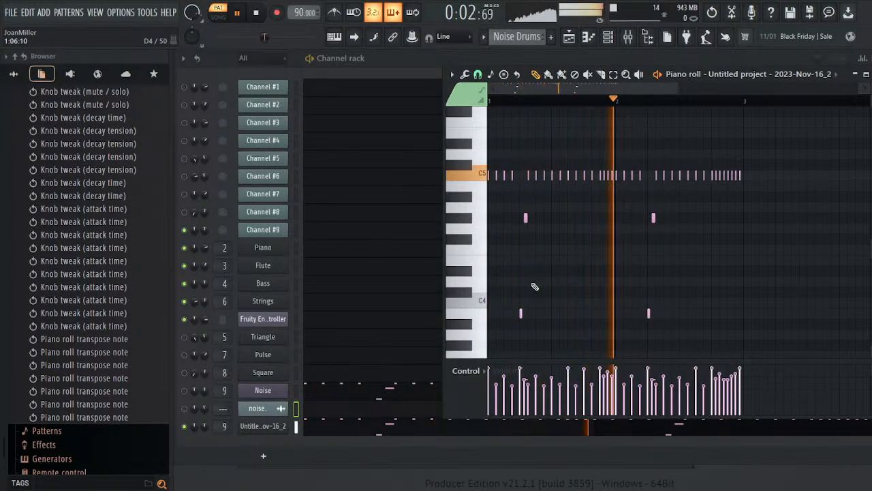
key(space)
- Load the Noise.wav sample into the recorded-noise channel in place of the dated recording and play the pattern
click(274, 427)
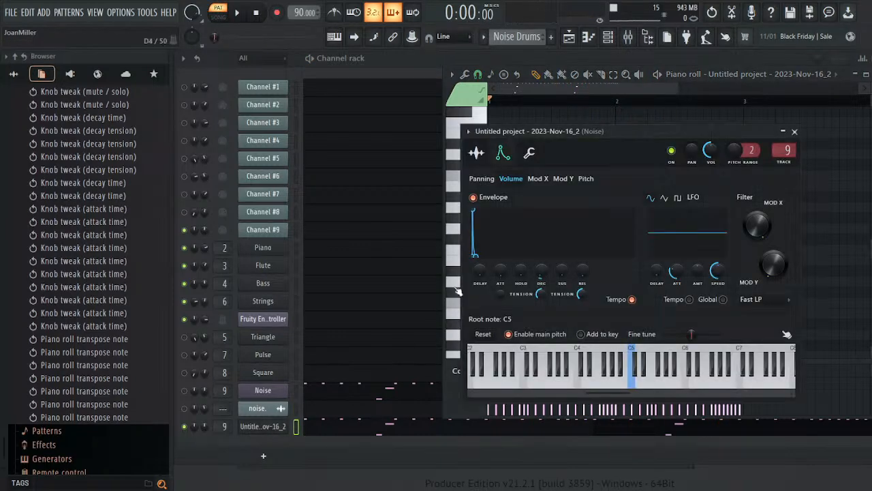
click(476, 153)
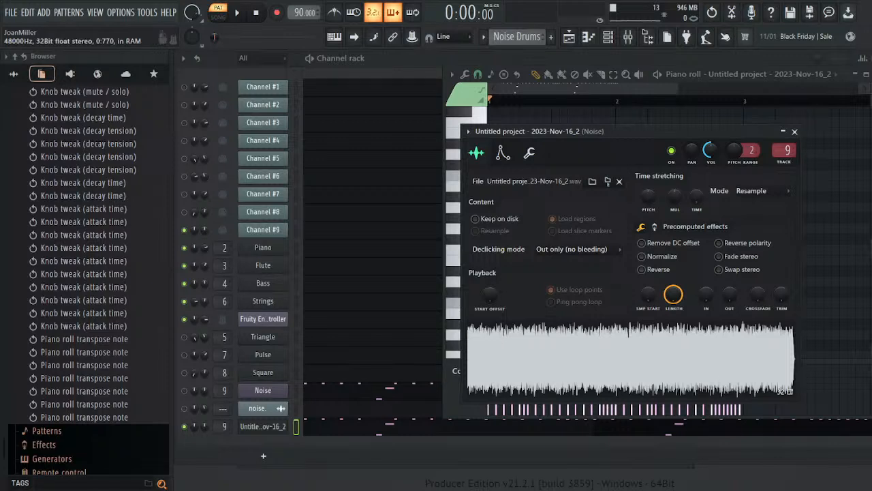
drag(654, 409, 664, 347)
key(space)
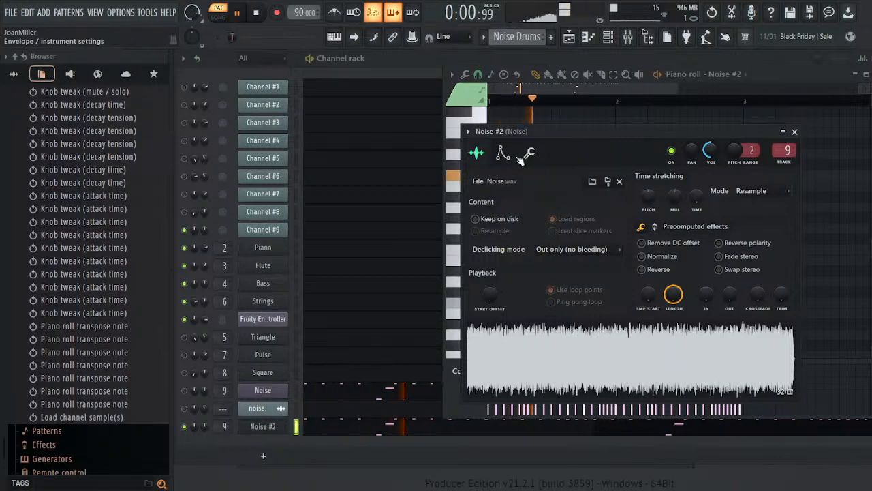
- Rename the Noise #2 channel to Noise, stop playback, and delete the old Noise channel and the noise.wav audio clip channel
right_click(257, 430)
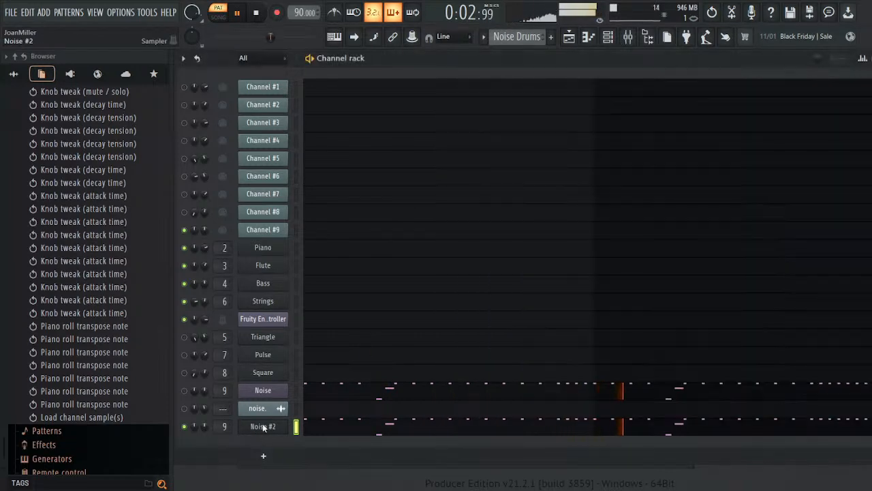
click(313, 358)
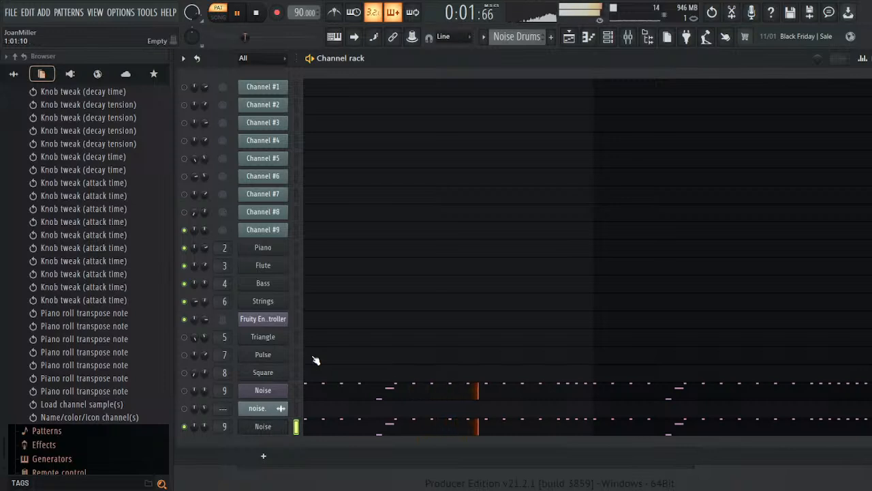
key(space)
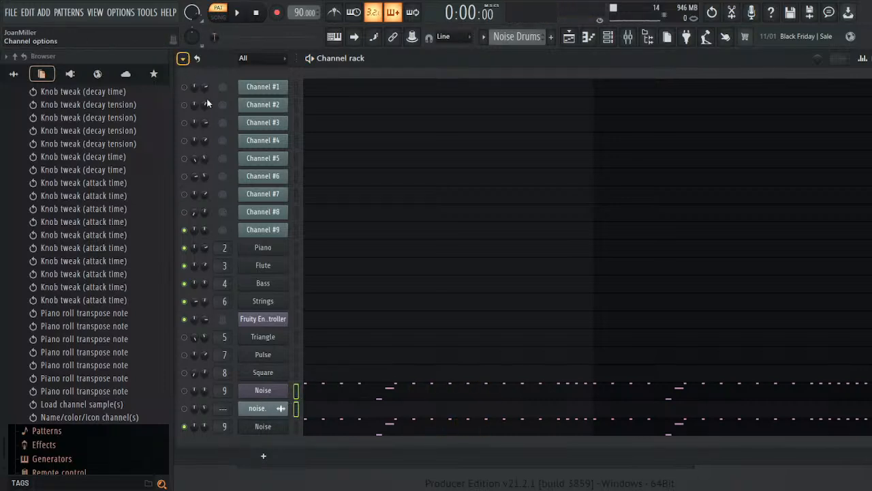
key(alt+Delete)
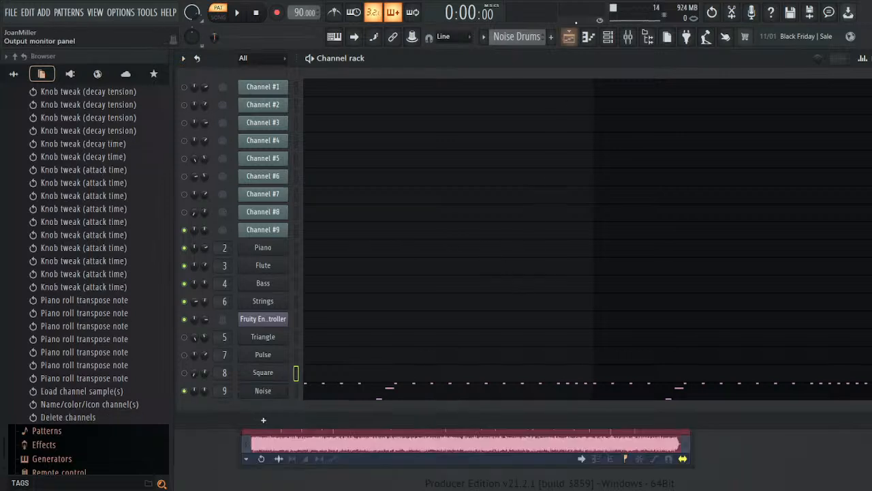
- Place the Melody pattern on playlist Track 1 from bar 1 and delete the two markers other than loopStart and loopEnd
click(571, 37)
click(571, 38)
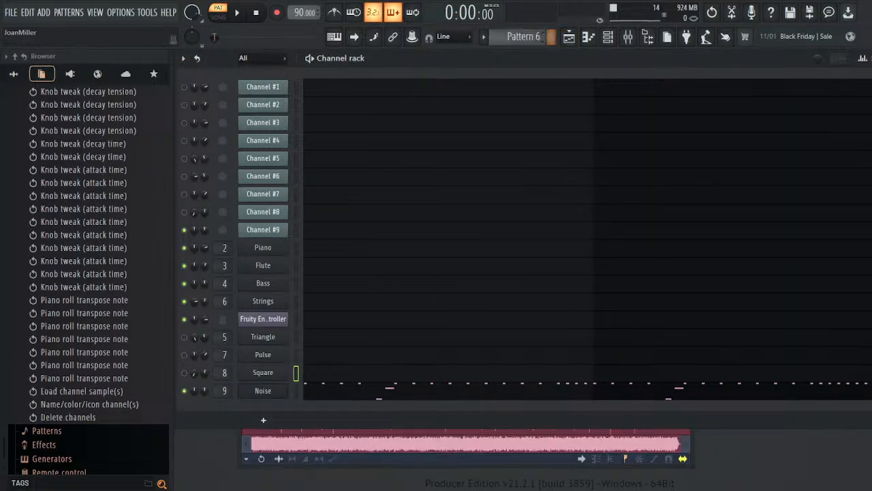
key(KP_Subtract)
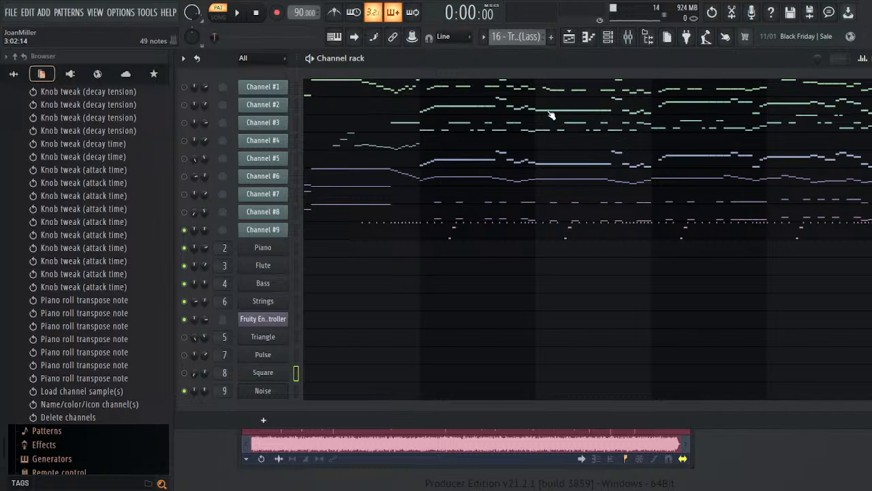
click(571, 37)
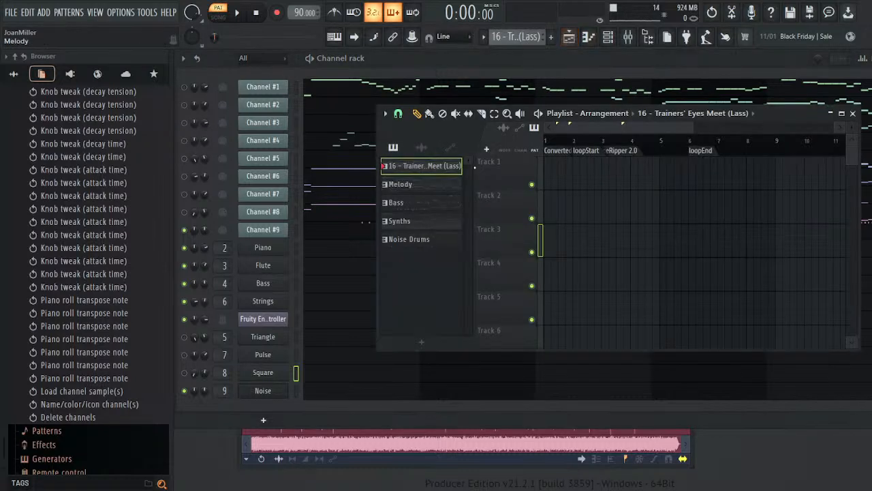
key(KP_Add)
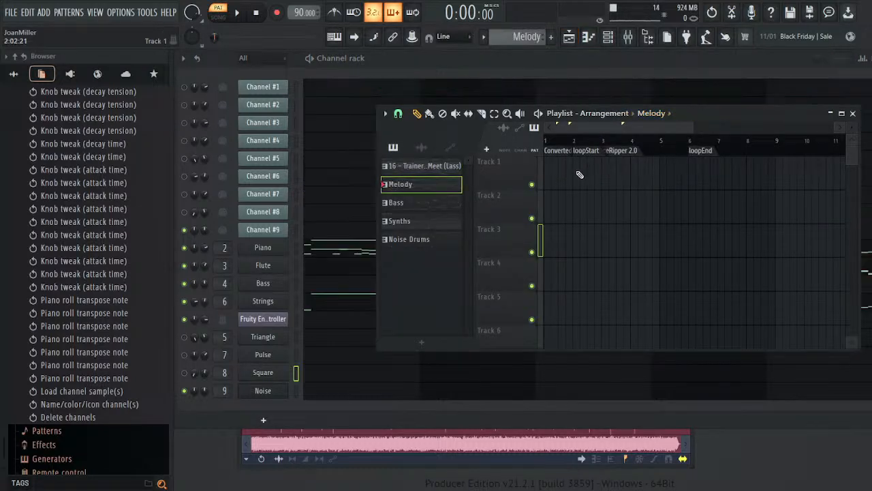
click(584, 176)
drag(624, 161, 590, 166)
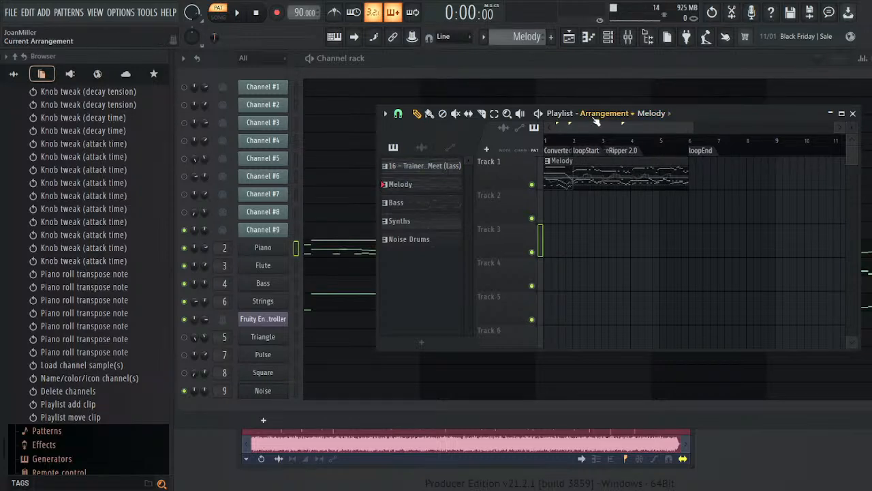
click(575, 200)
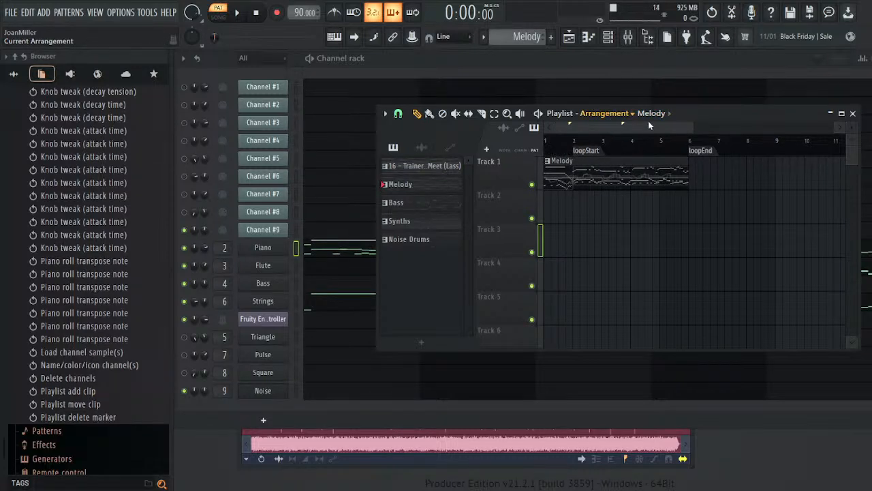
- Place the Bass pattern on Track 3 and the Synths pattern on Track 2, both starting at bar 1
key(KP_Add)
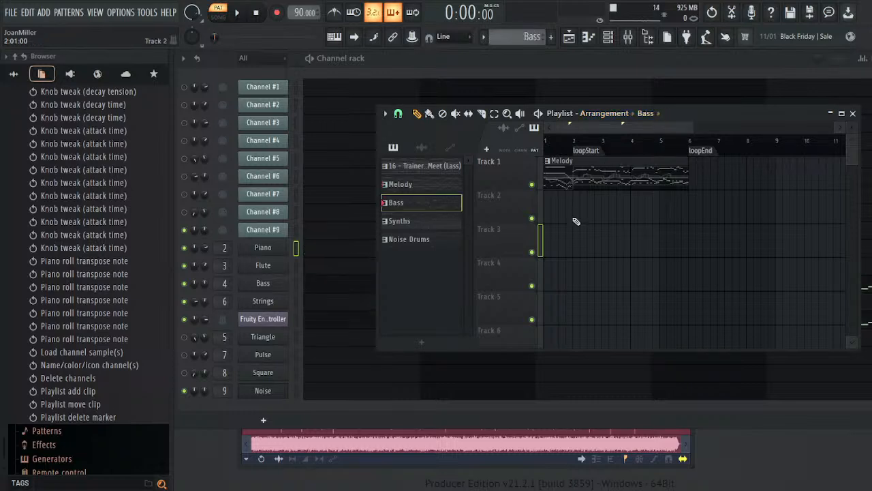
click(586, 240)
drag(593, 235, 564, 235)
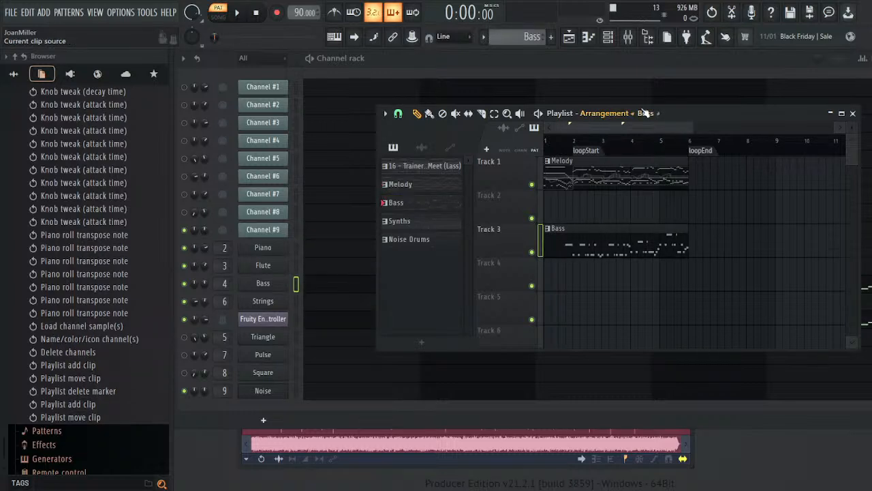
key(KP_Add)
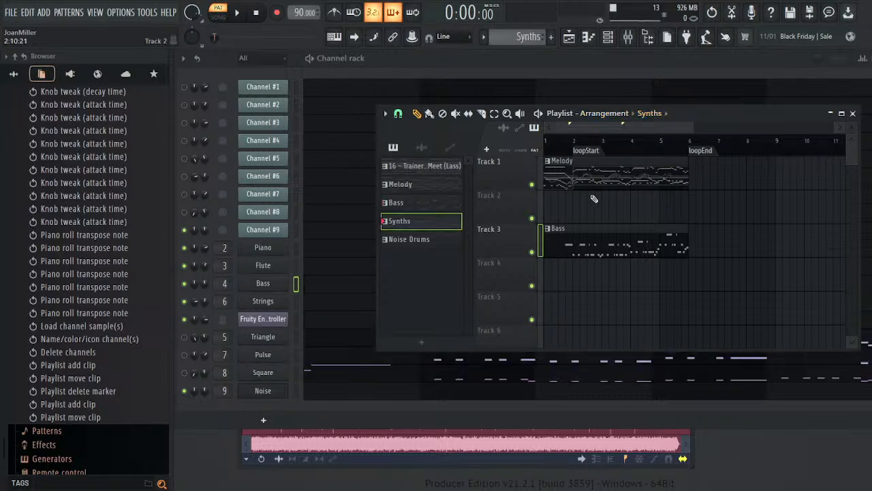
click(576, 212)
drag(566, 212, 538, 212)
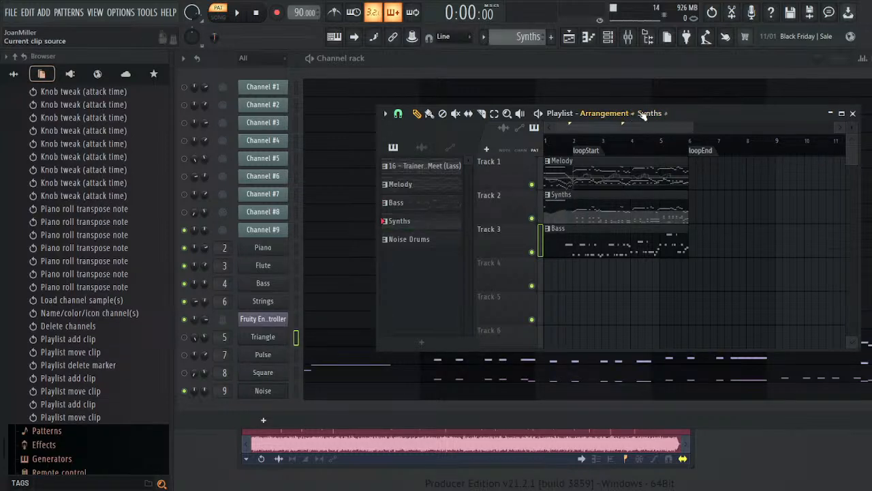
- Fill Track 4 with Noise Drums clips: a trimmed lead-in from mid-bar 1 and full clips at bars 2 and 4
key(KP_Add)
click(576, 272)
drag(590, 273, 451, 295)
click(595, 280)
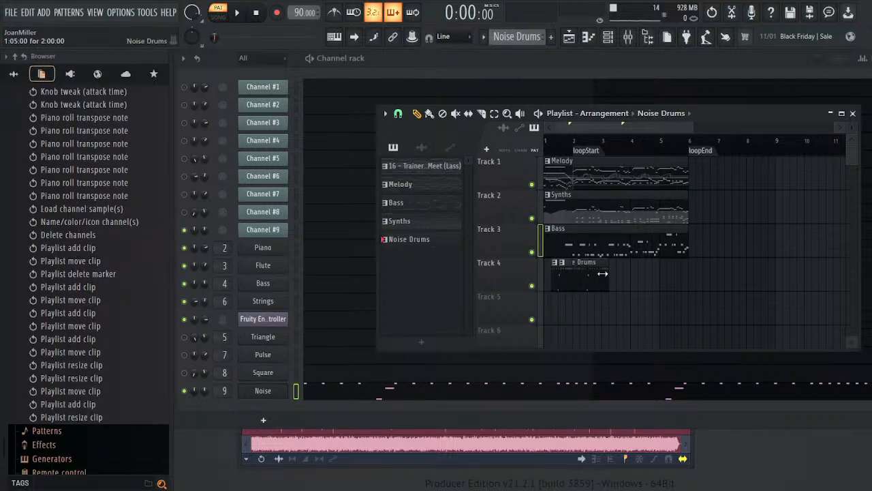
drag(591, 270, 641, 270)
click(638, 273)
- Play the full arrangement in song mode and close the playlist
key(space)
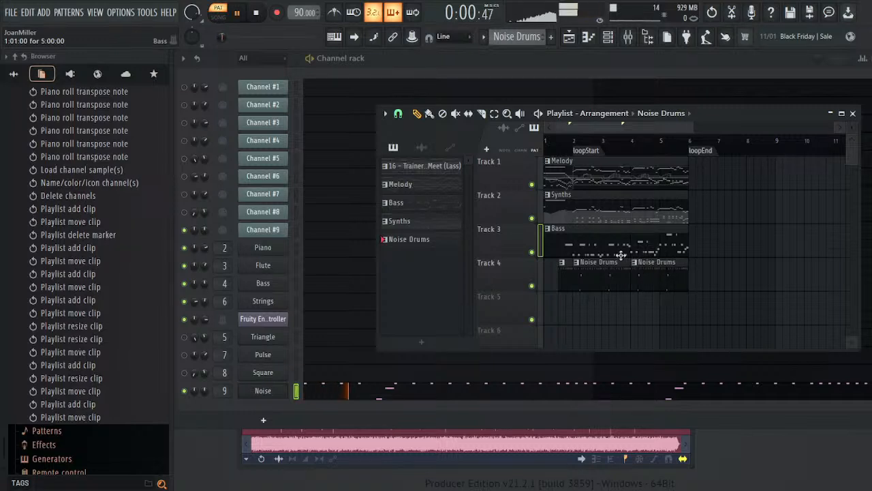
click(218, 17)
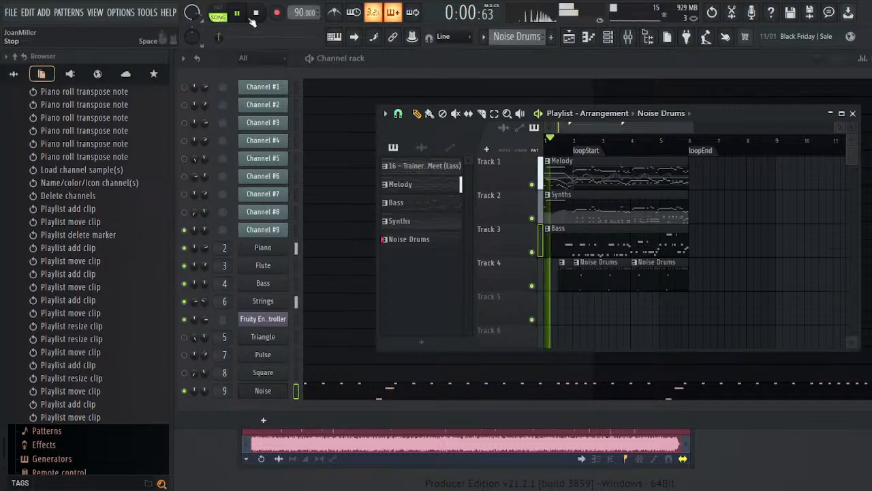
click(853, 113)
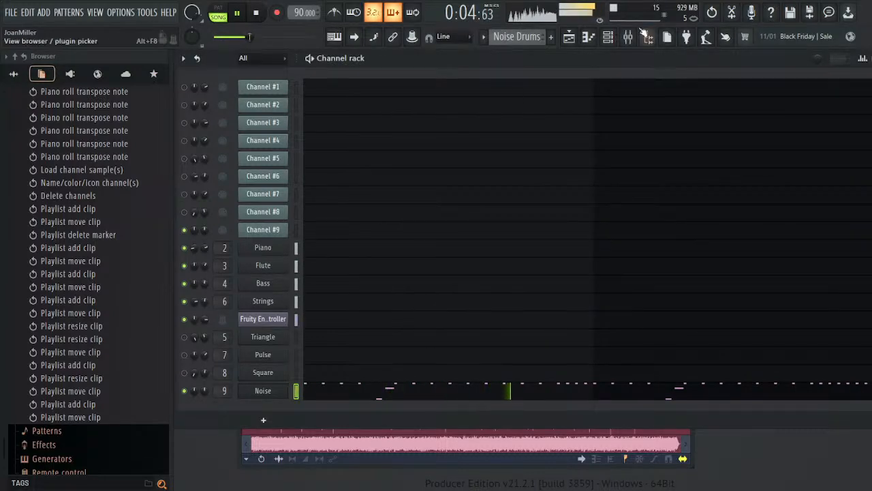
- Lower the Noise mixer track's volume to 75% (-6.0 dB) and close the mixer
double_click(216, 391)
drag(499, 277, 499, 298)
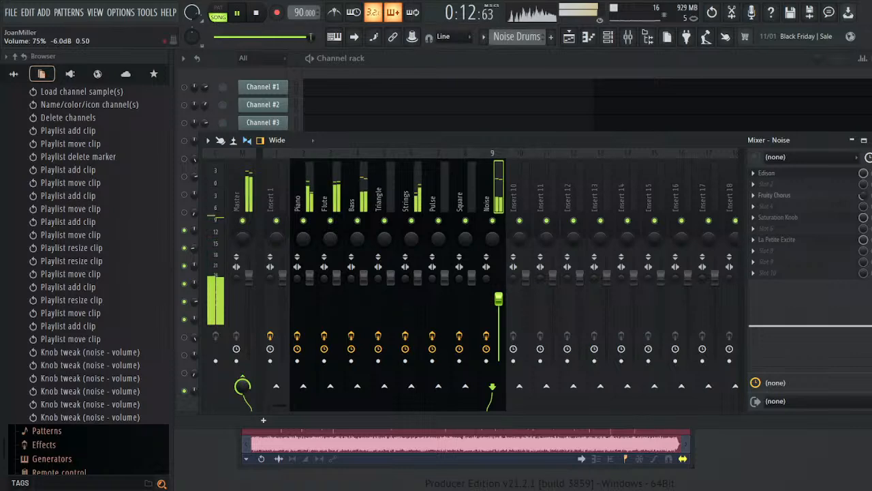
click(867, 140)
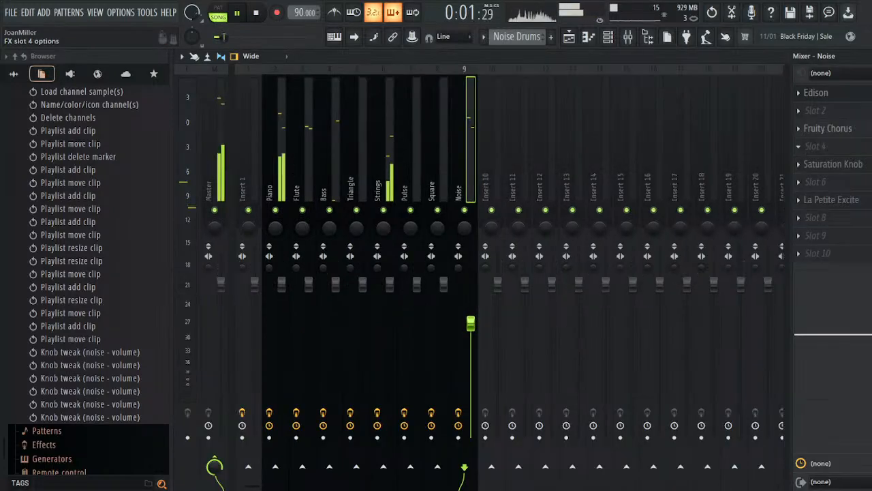
click(871, 58)
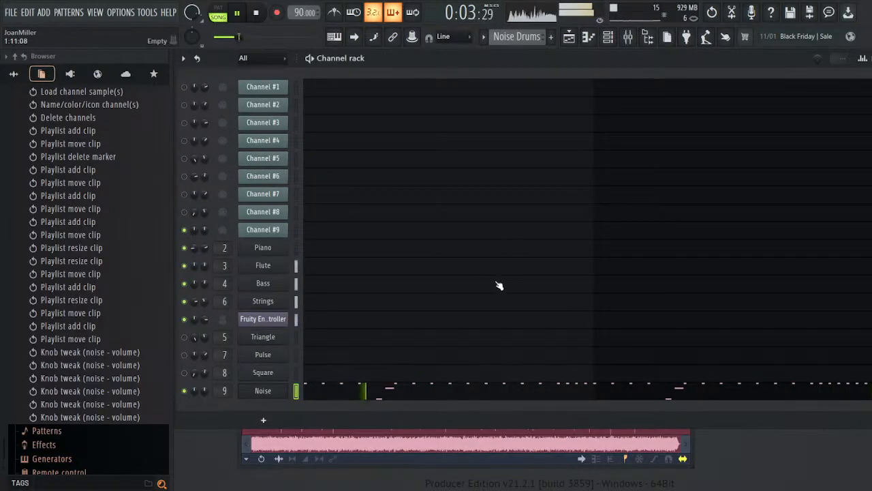
- Solo the Bass track in the mixer during playback, select the Master track and save the project
click(631, 38)
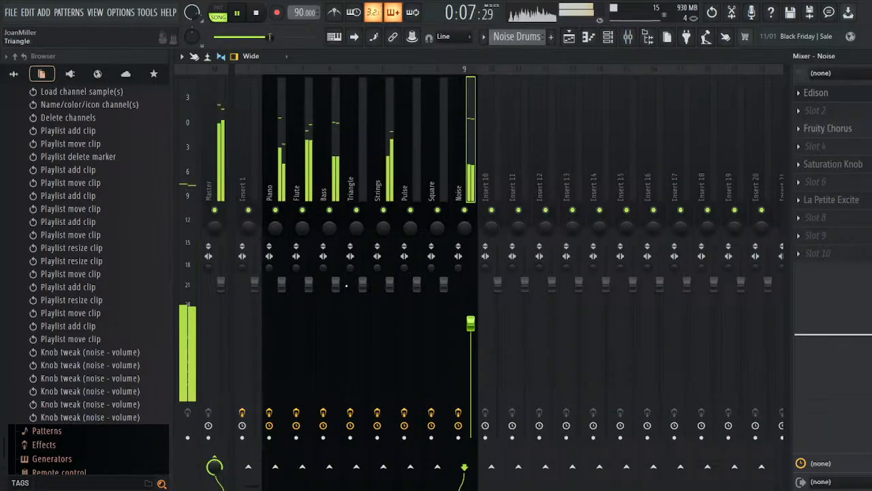
click(335, 284)
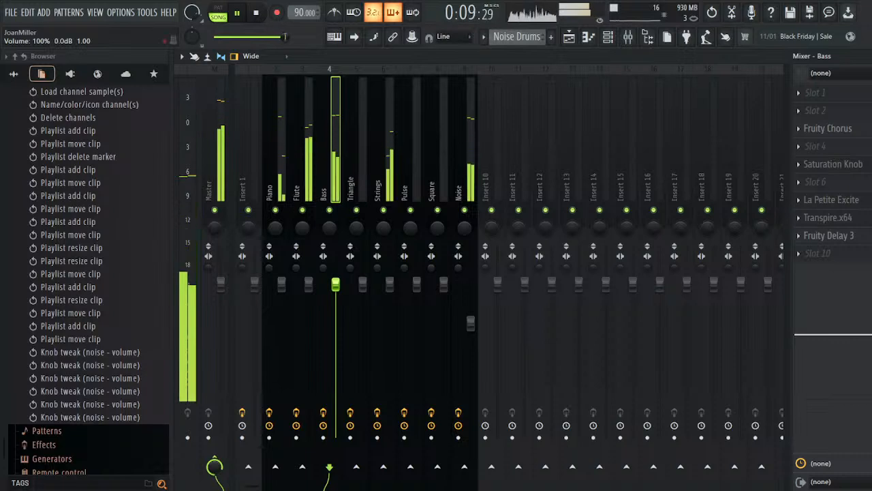
right_click(329, 210)
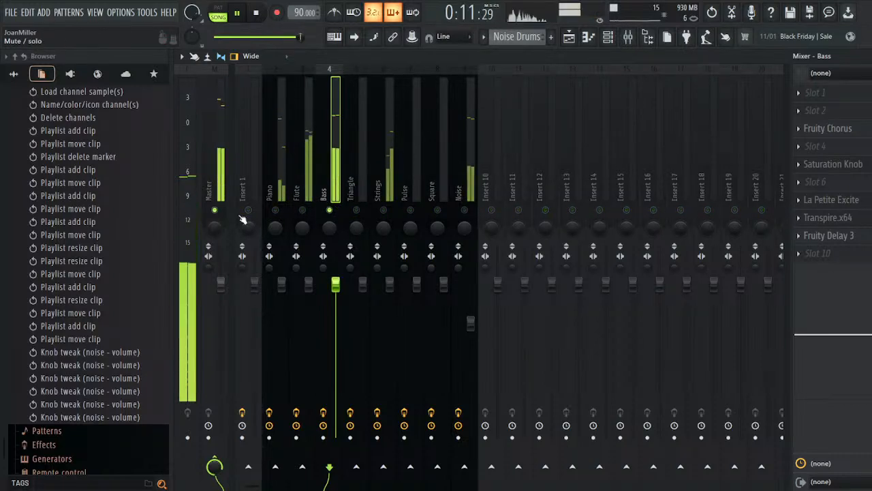
click(220, 284)
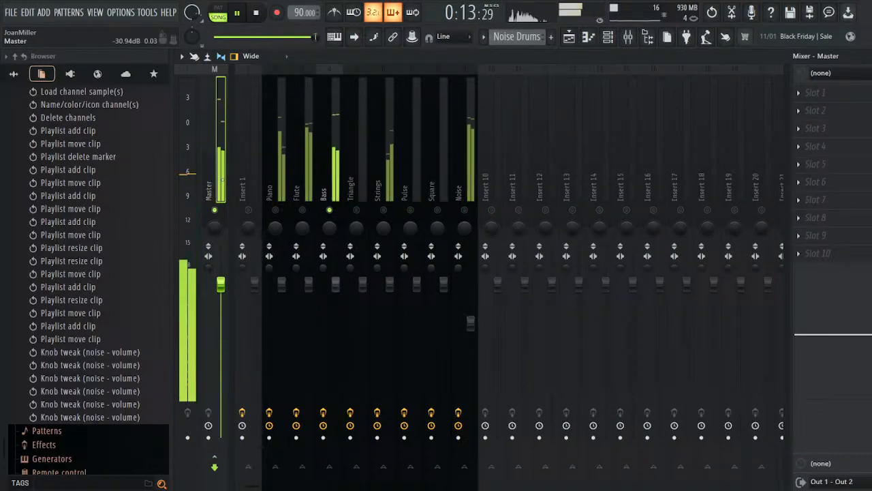
key(ctrl+s)
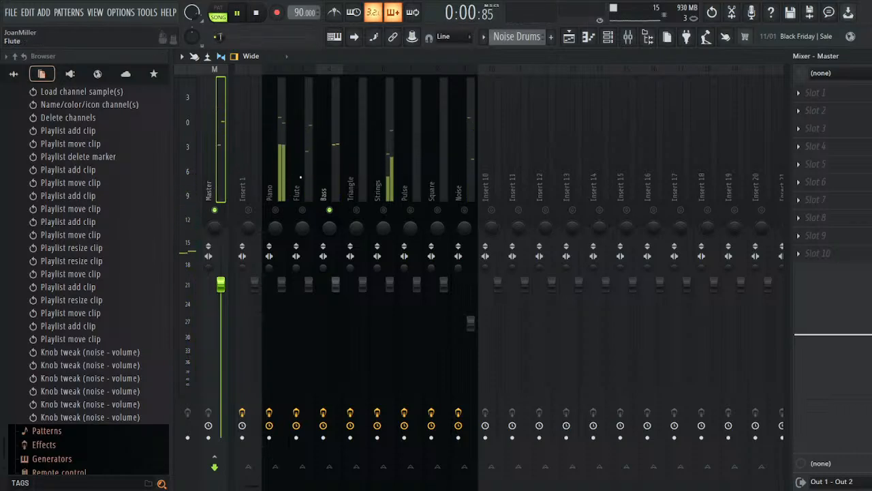
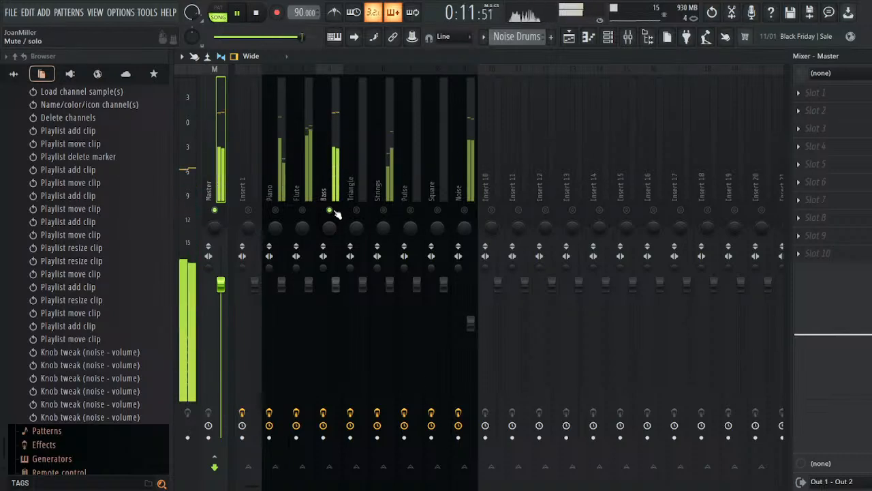
- Turn the feedback level of the Bass track's Fruity Delay 3 down to just above 0%
click(339, 168)
click(827, 235)
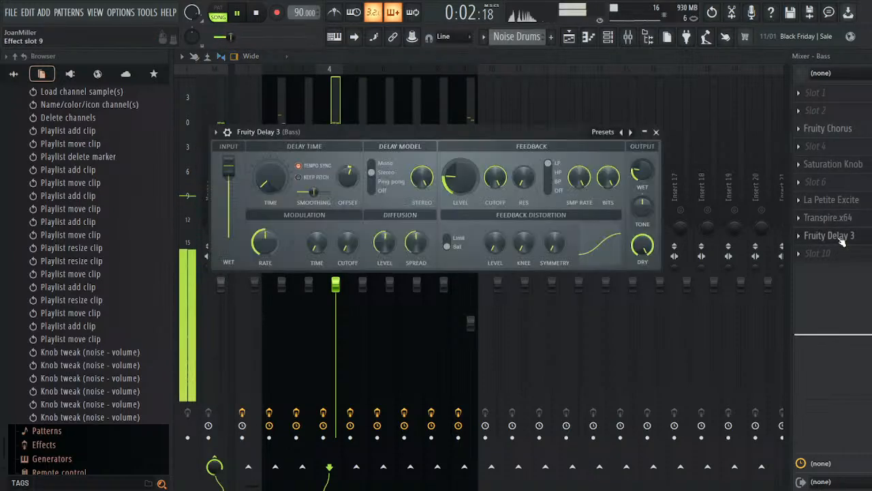
drag(472, 182, 471, 215)
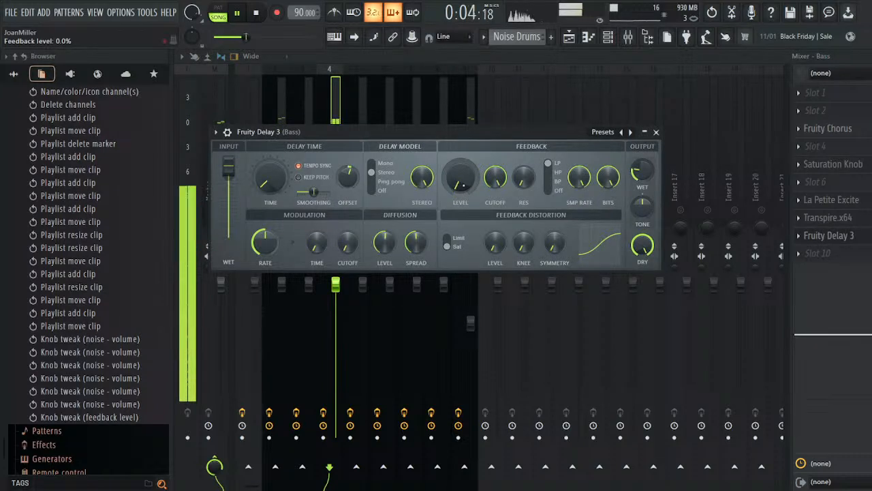
drag(468, 180, 467, 170)
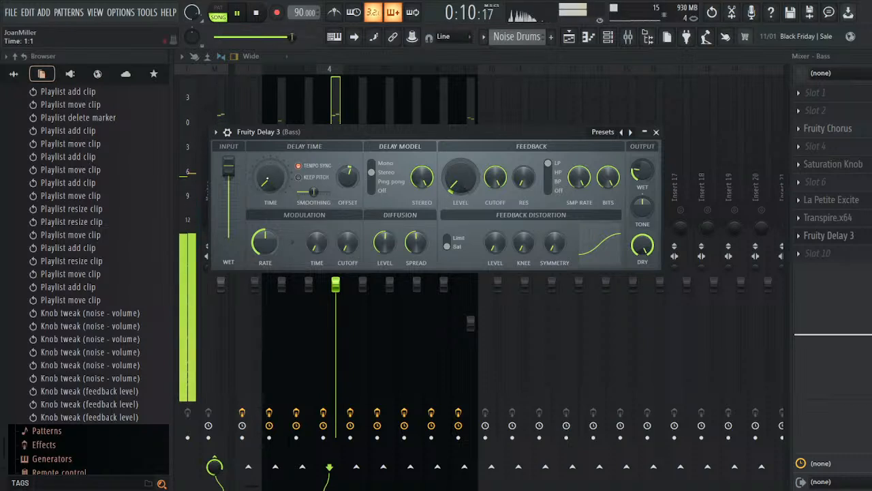
right_click(267, 179)
click(302, 216)
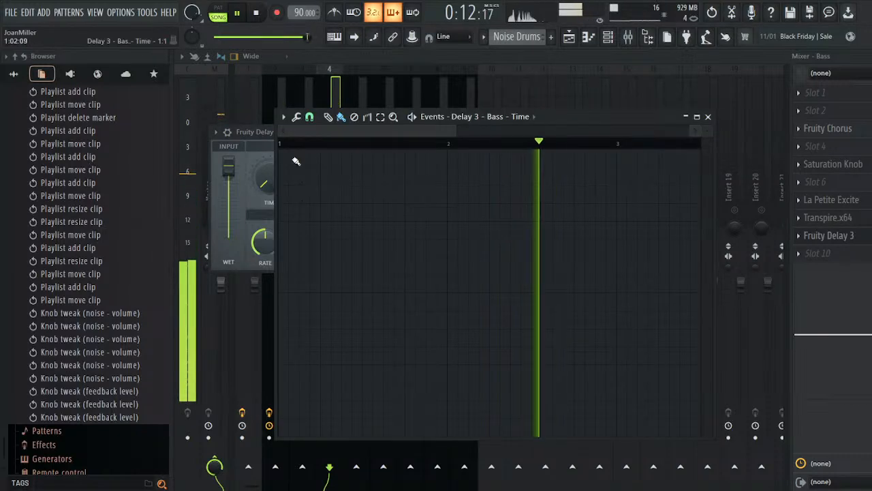
click(708, 116)
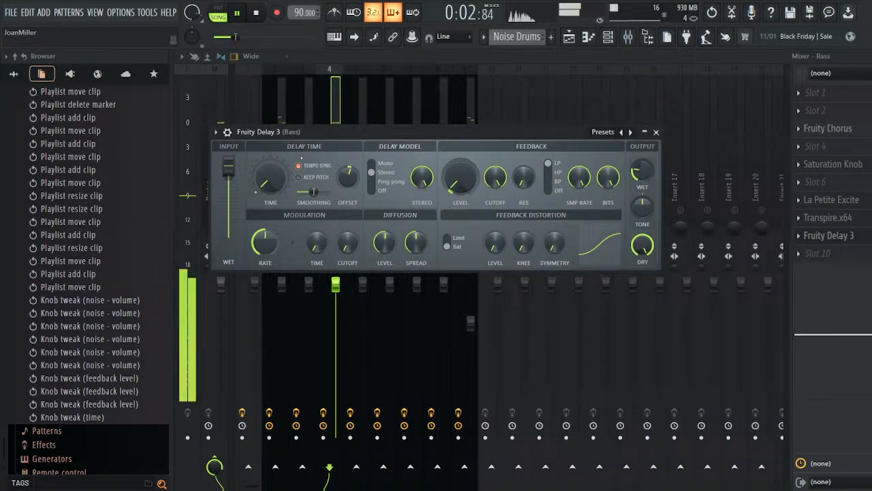
- Close the Fruity Delay 3 and mixer windows and stop playback
click(656, 132)
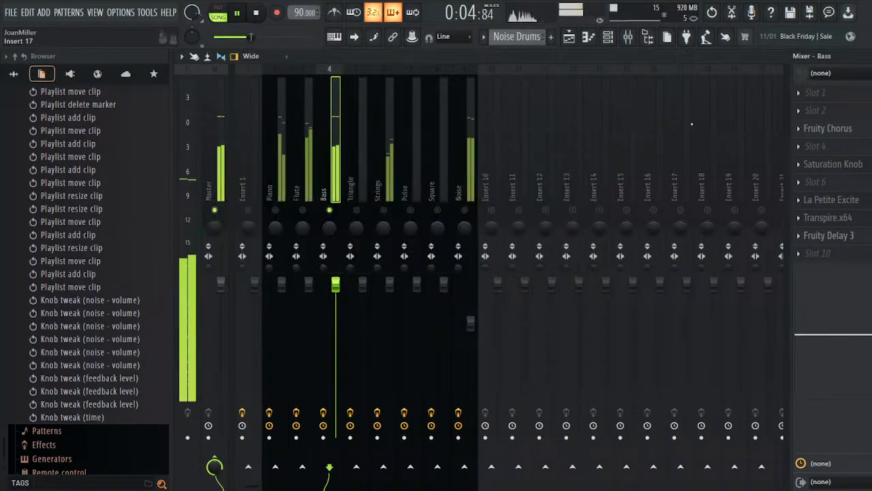
click(871, 56)
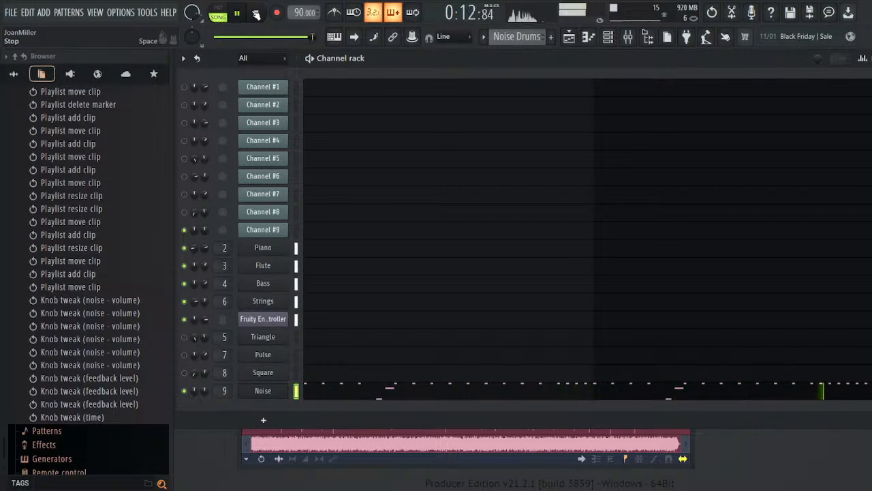
click(257, 14)
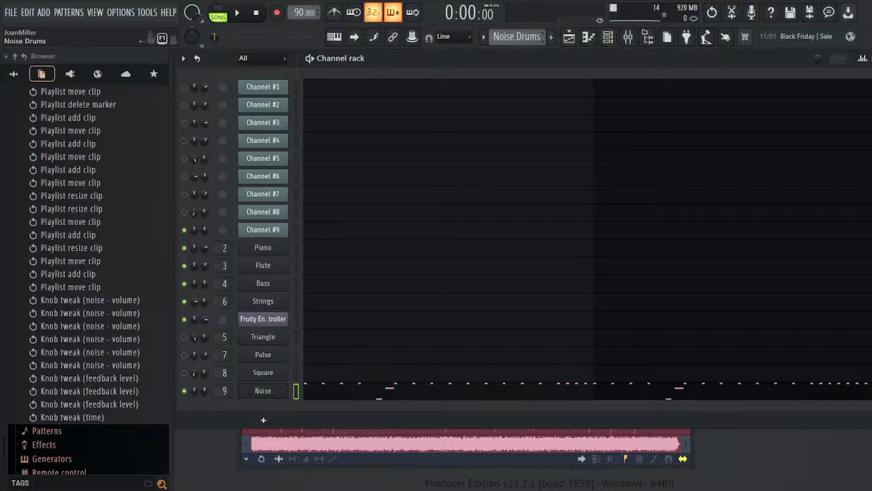
- Switch to the Bass pattern and view the Bass channel's notes around bar 5 in the piano roll
click(554, 74)
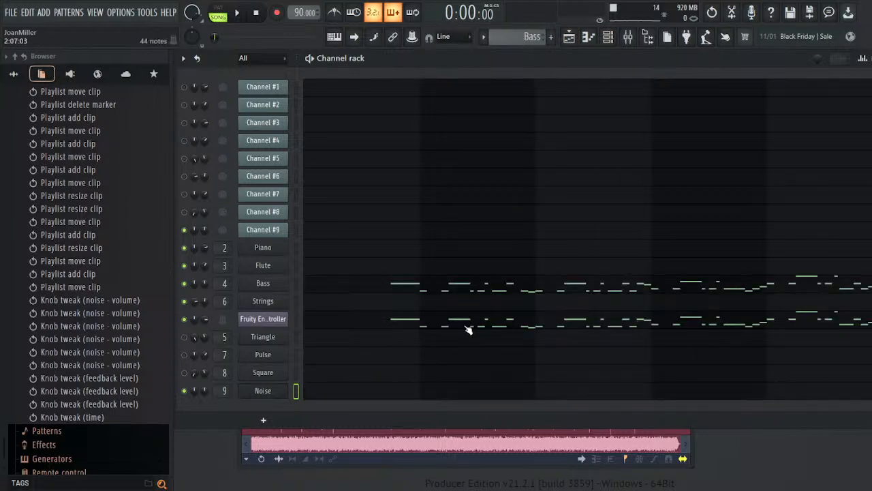
click(479, 297)
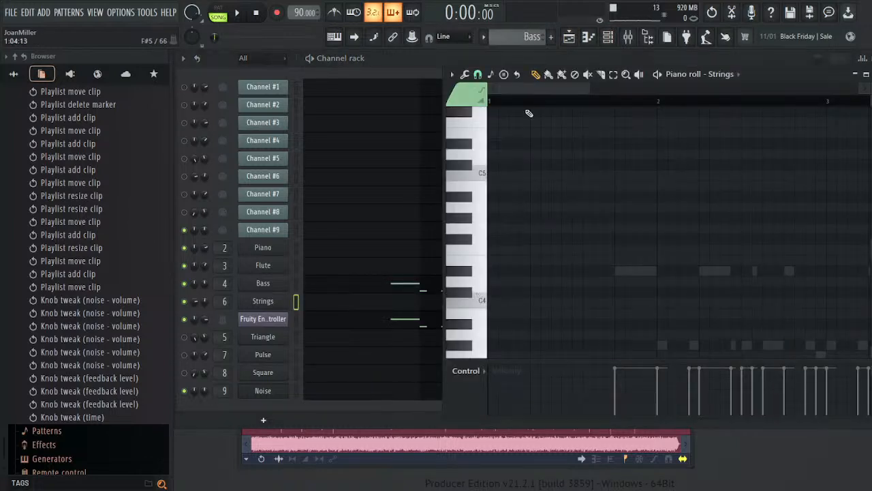
click(359, 290)
drag(556, 90, 685, 90)
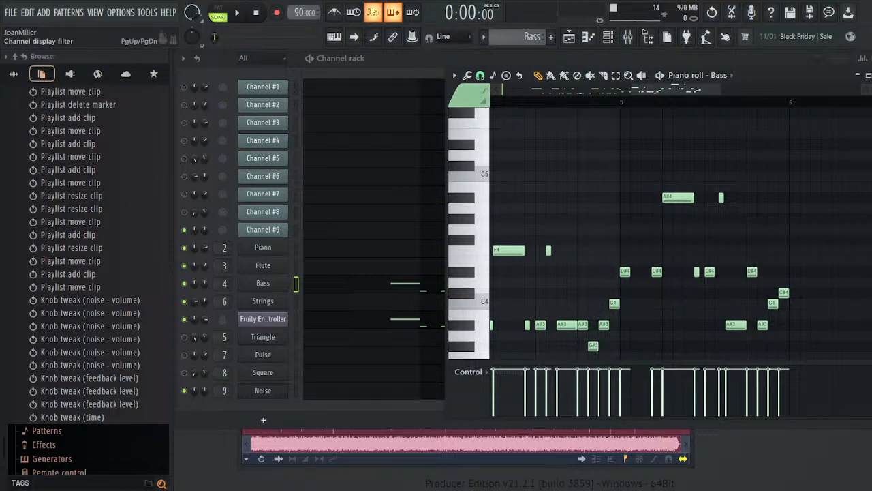
- Play the song, show the playlist and unsolo the Bass track in the mixer so all tracks sound
key(space)
click(569, 37)
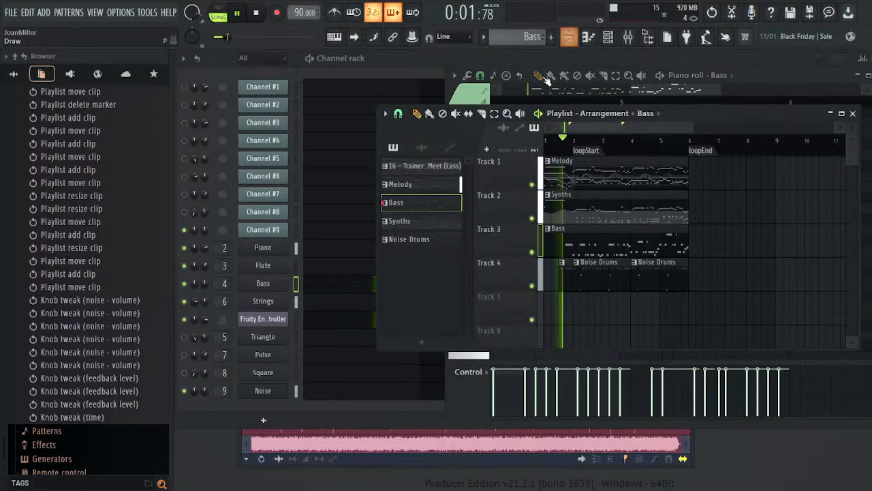
click(628, 38)
right_click(330, 210)
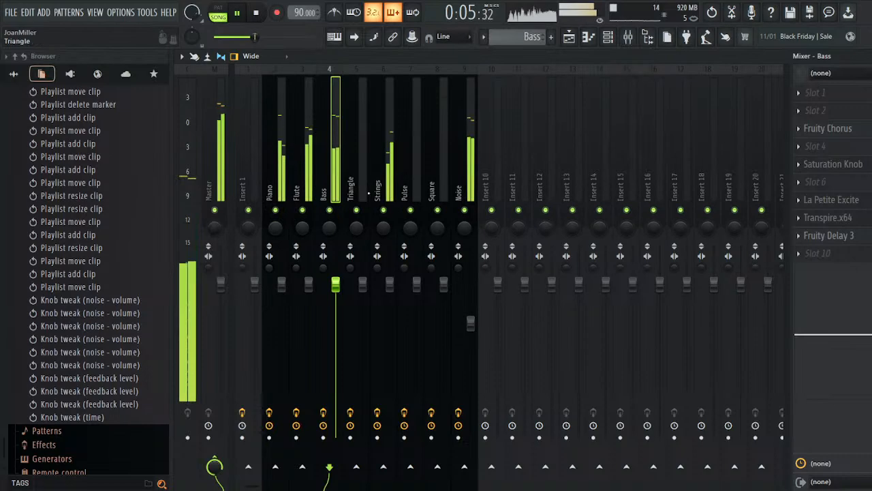
click(871, 57)
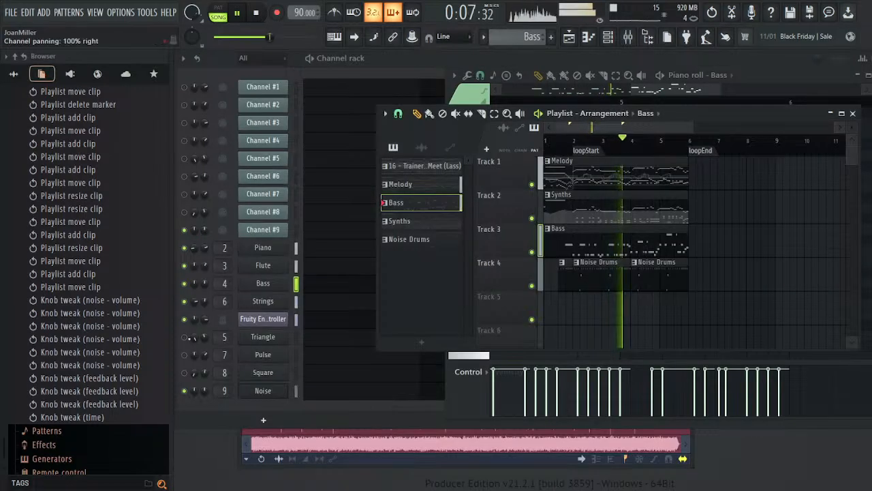
- Unmute the Triangle, Pulse and Square channels, play the song from the start and show the mixer levels
click(189, 359)
click(185, 354)
click(184, 337)
click(184, 372)
click(256, 15)
click(239, 15)
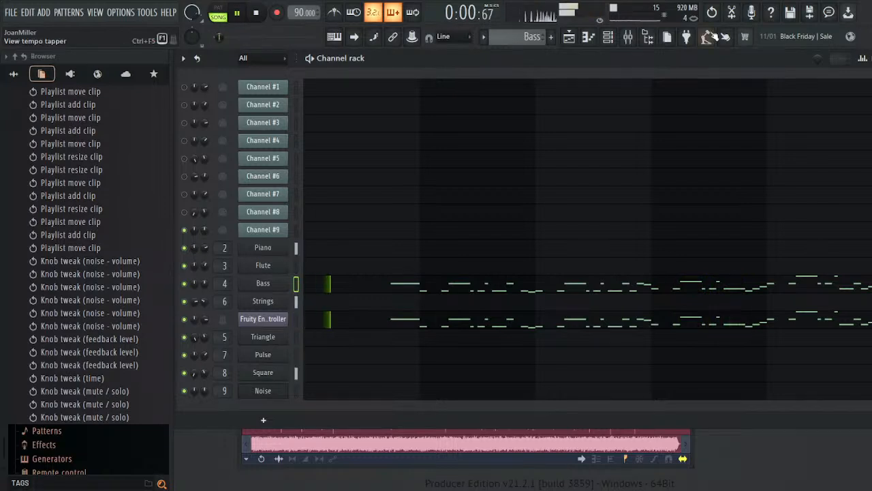
click(629, 39)
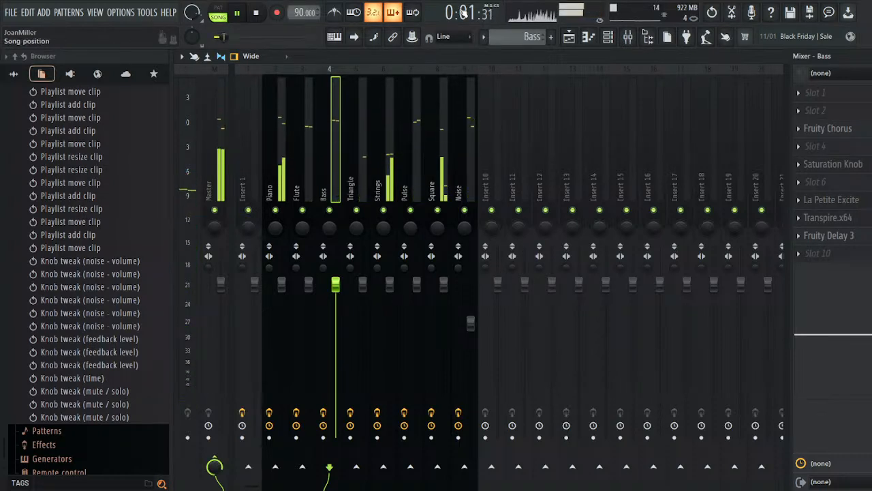
- Slice the Melody, Synths and Bass clips at bar 2 and duplicate their second parts to bar 6
click(569, 36)
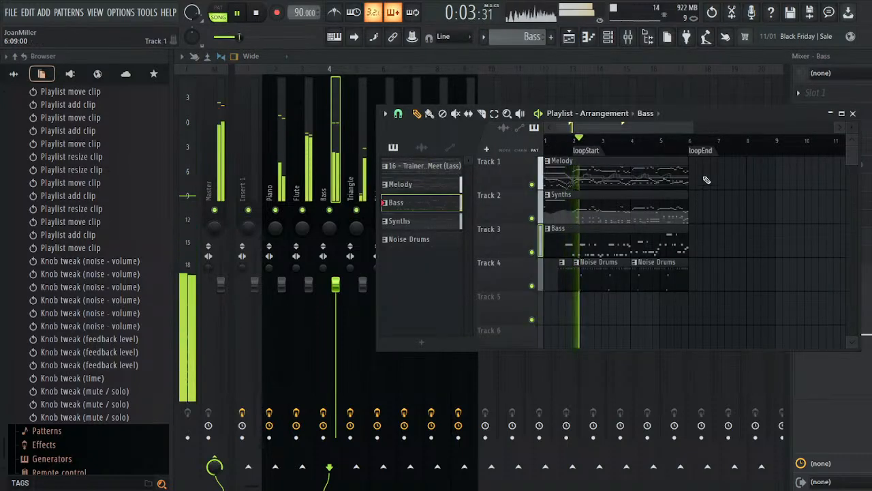
key(space)
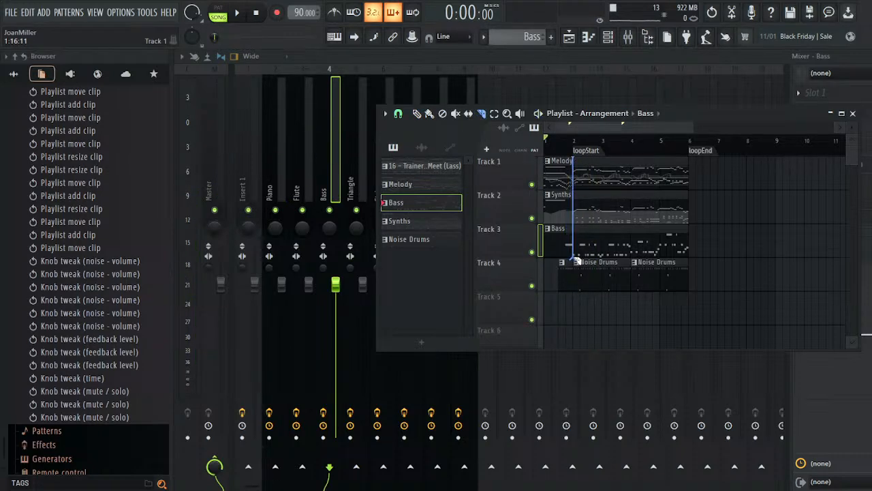
drag(576, 260, 575, 258)
drag(585, 155, 647, 243)
key(ctrl+b)
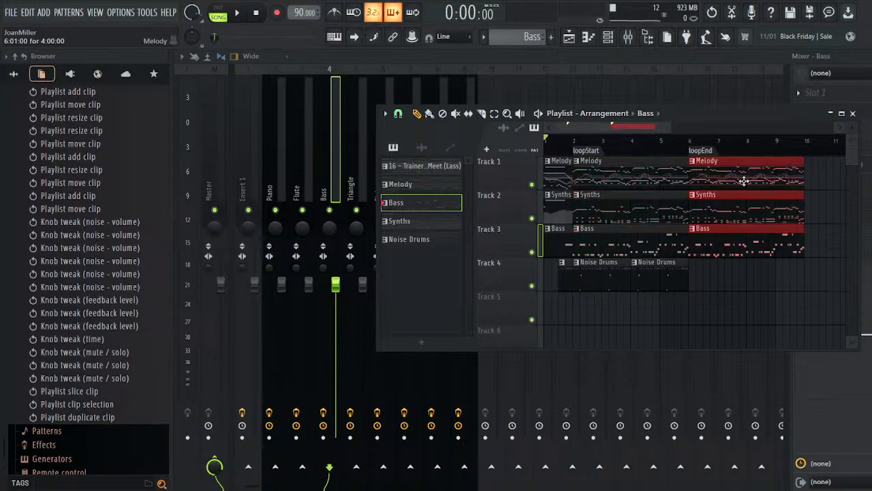
key(ctrl+d)
- Extend the duplicated Melody, Synths and Bass clips at bar 6 to five bars each
drag(804, 186, 821, 256)
click(816, 186)
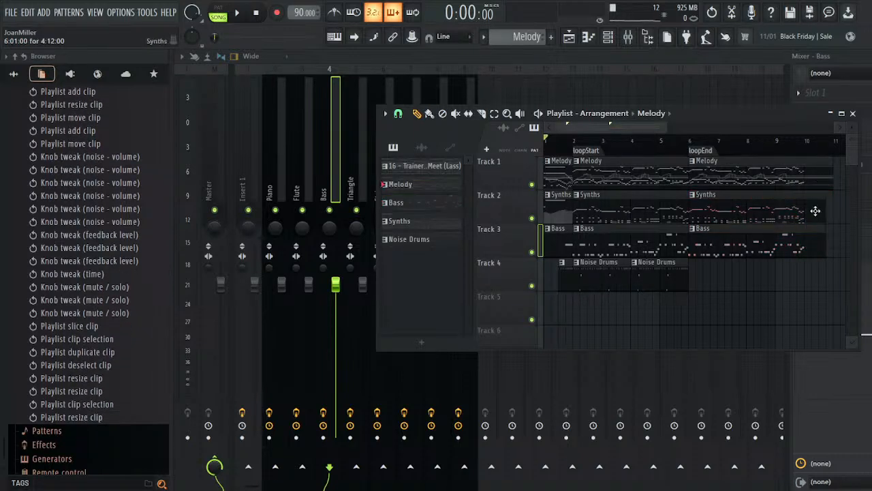
drag(824, 213, 829, 247)
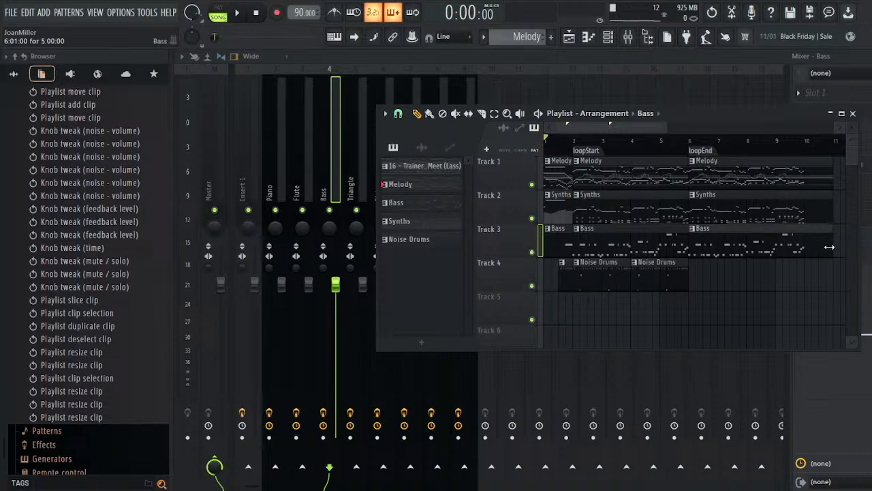
- Check the end of the Melody pattern's Piano part, and close the piano roll, mixer and playlist
double_click(790, 182)
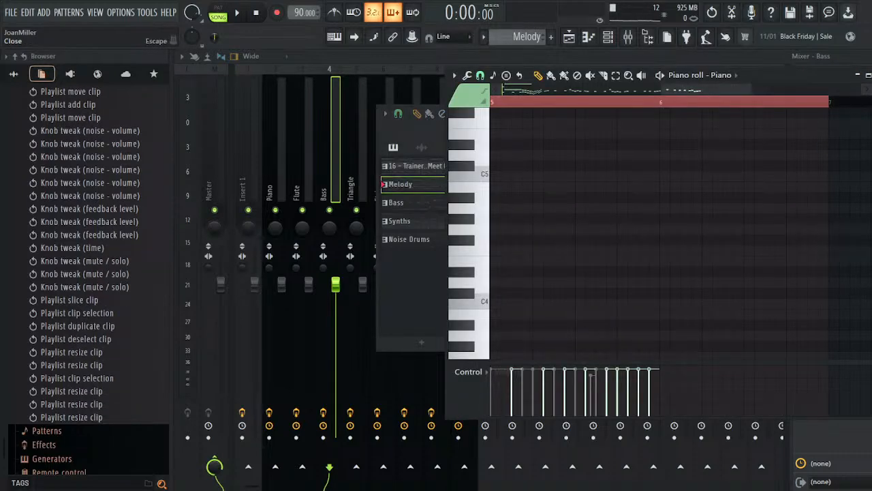
click(871, 74)
click(871, 57)
click(854, 115)
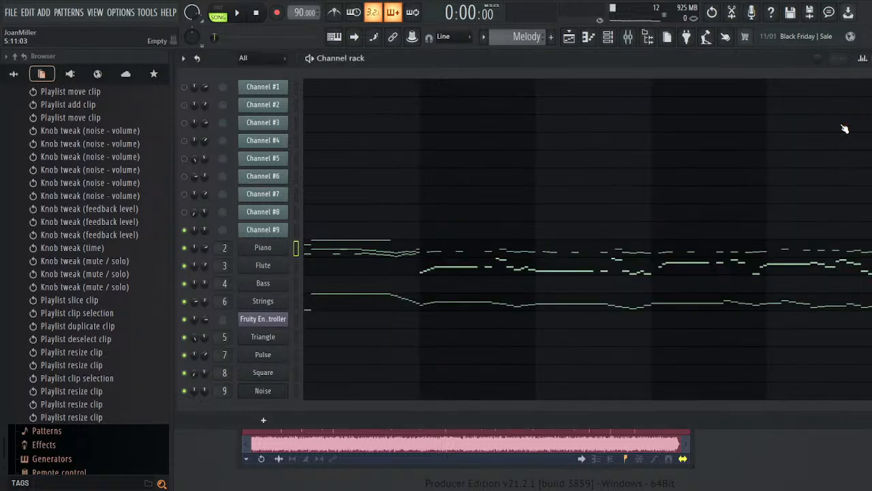
- Open the Melody pattern's Piano notes from bar 1, play the song alongside them and stop playback
click(641, 259)
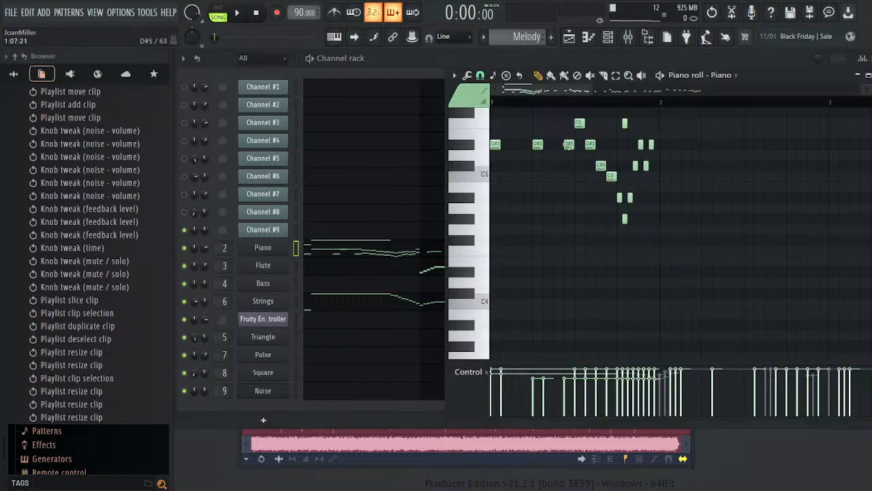
drag(569, 90, 563, 115)
scroll(676, 346, up, 4)
key(space)
click(622, 106)
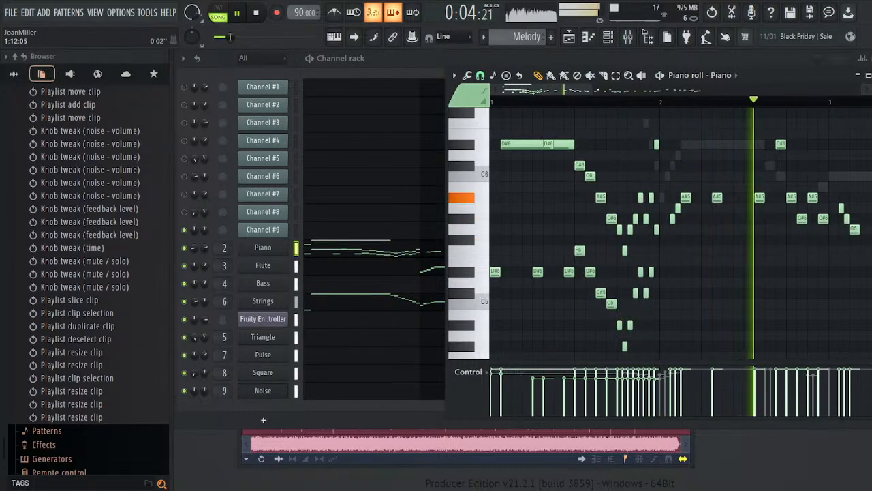
key(space)
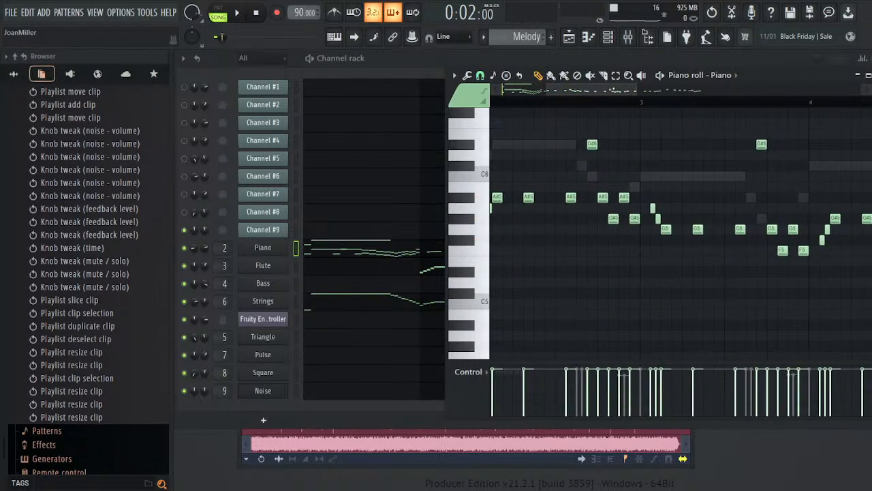
- Add a one-bar A#5 note at bar 6 of the Melody pattern's Piano part and play the pattern in pattern mode
drag(615, 87, 606, 107)
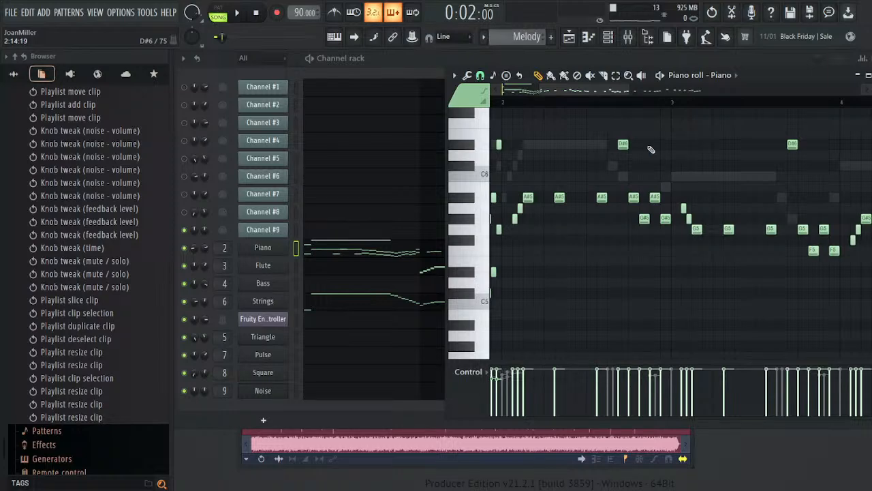
drag(618, 91, 746, 113)
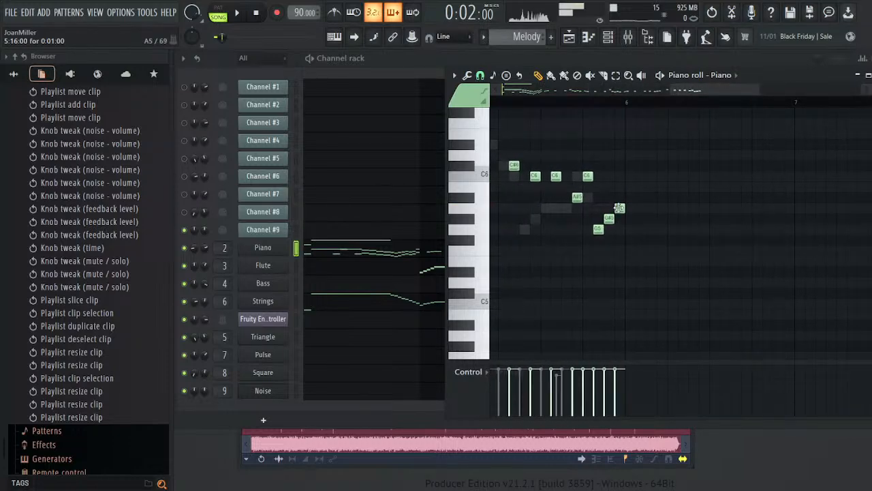
click(629, 197)
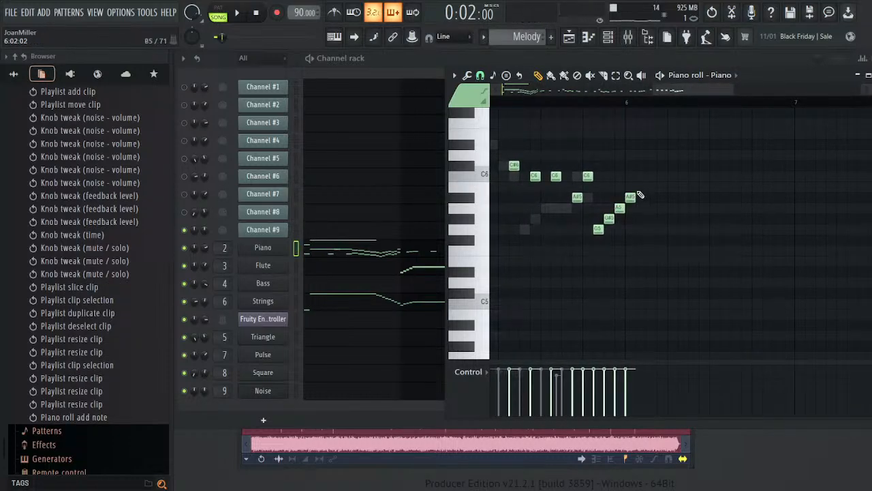
drag(631, 197, 793, 212)
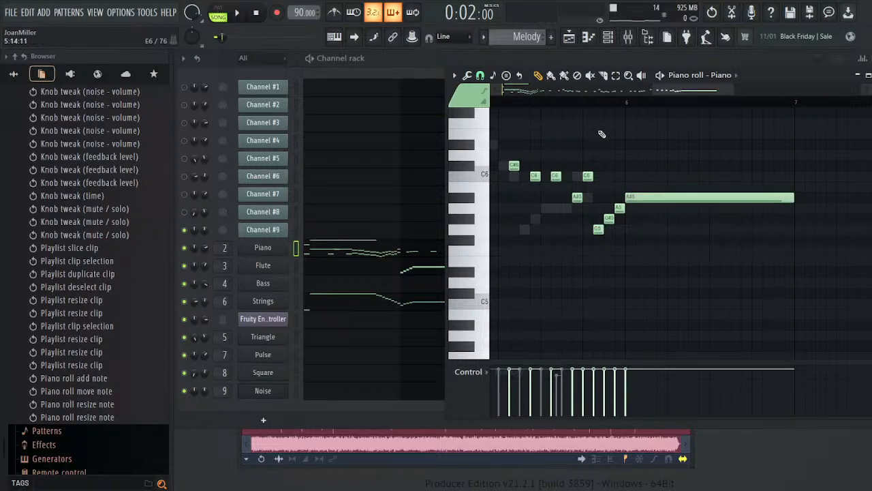
click(220, 12)
click(236, 13)
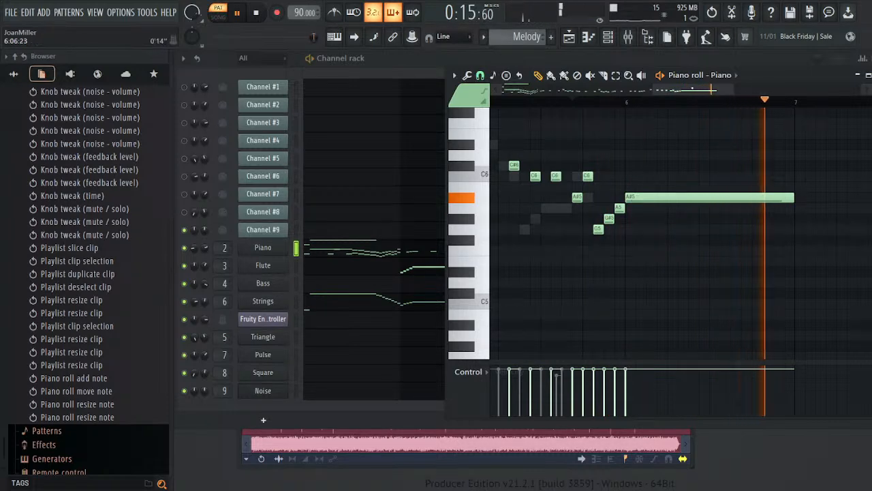
- Add a one-bar note at bar 6 of the Melody pattern's Flute part and set its pitch to A#7
click(322, 271)
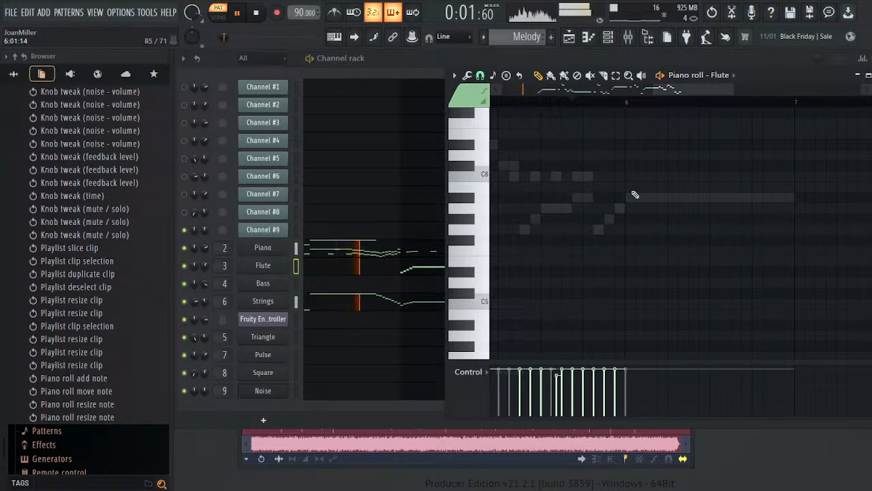
scroll(637, 193, up, 8)
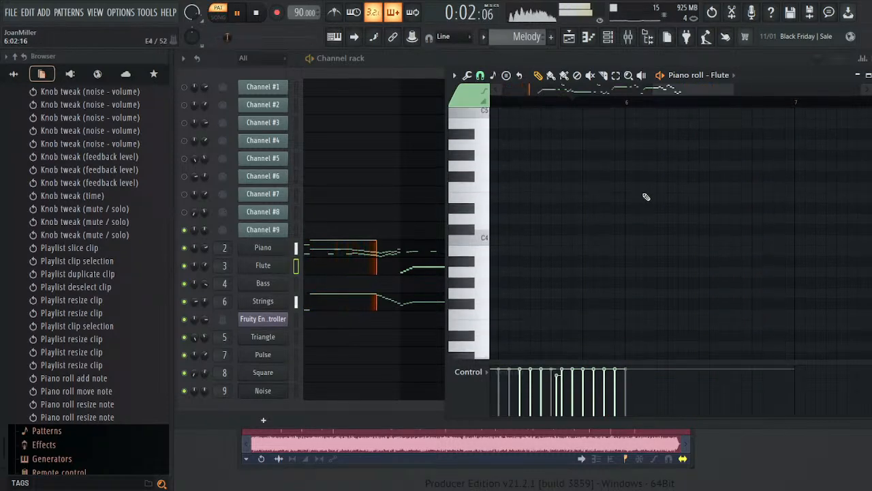
click(629, 251)
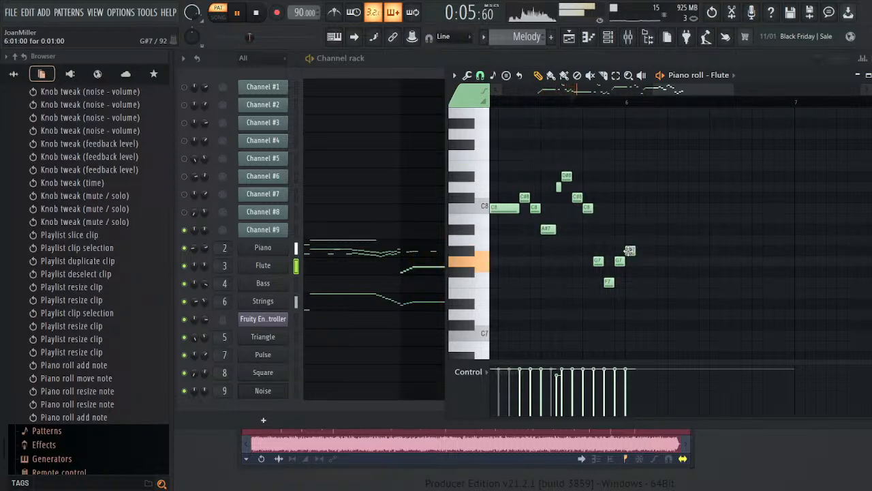
drag(634, 252, 795, 249)
scroll(702, 247, down, 4)
scroll(704, 238, up, 4)
scroll(703, 238, down, 4)
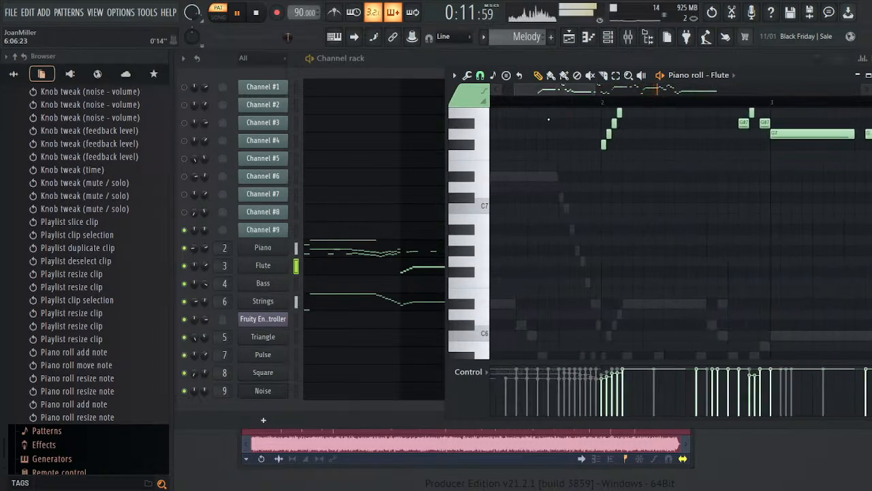
scroll(587, 147, up, 4)
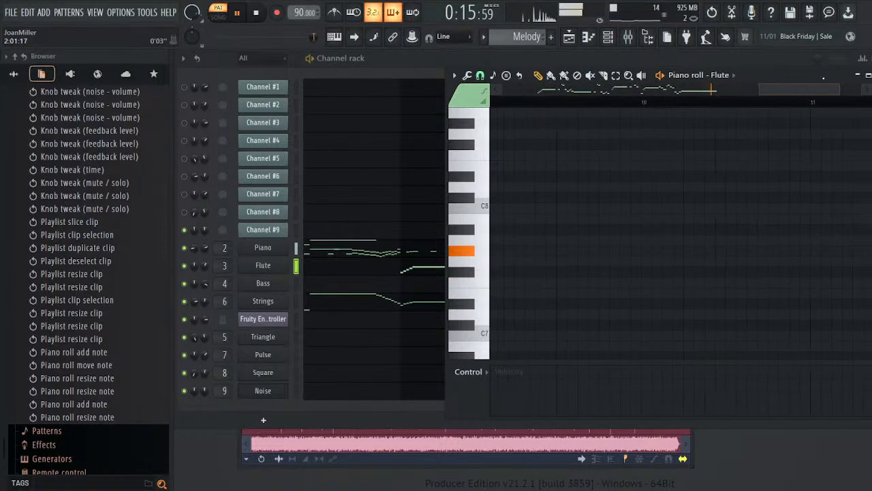
drag(716, 244, 716, 228)
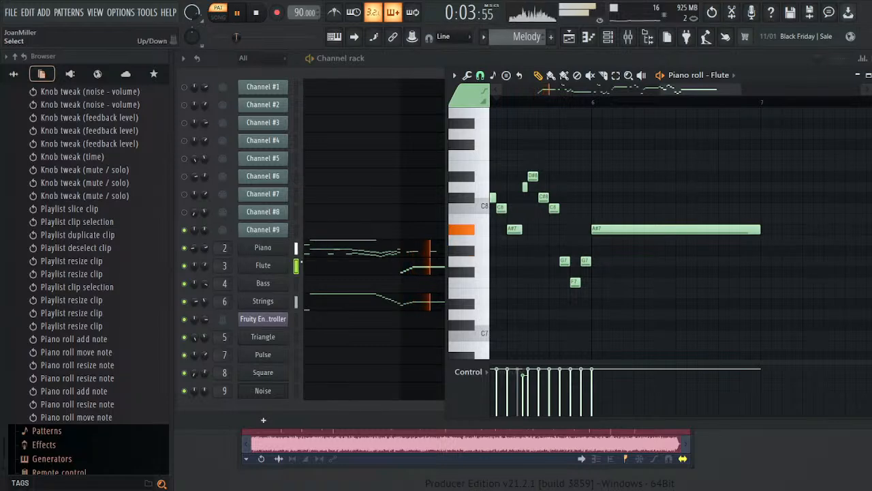
- Add a one-bar A#5 note at bar 6 of the Melody pattern's Strings part
click(346, 303)
scroll(599, 218, down, 6)
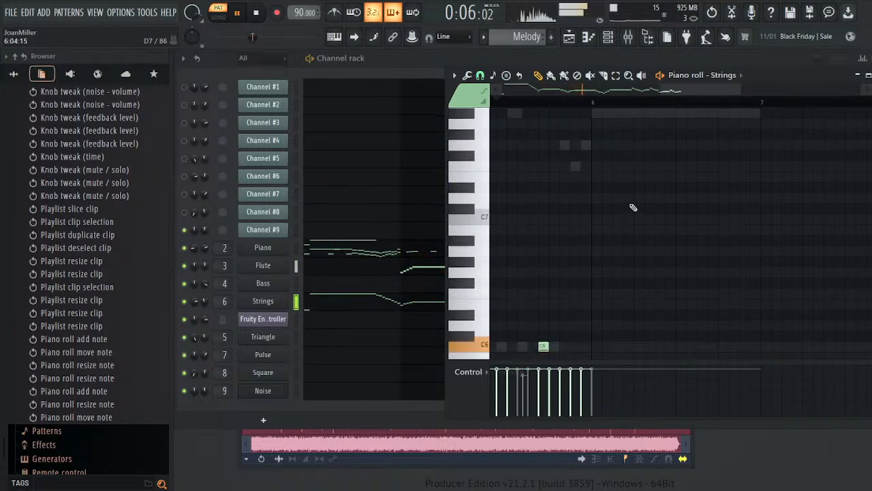
click(595, 197)
drag(598, 198, 761, 197)
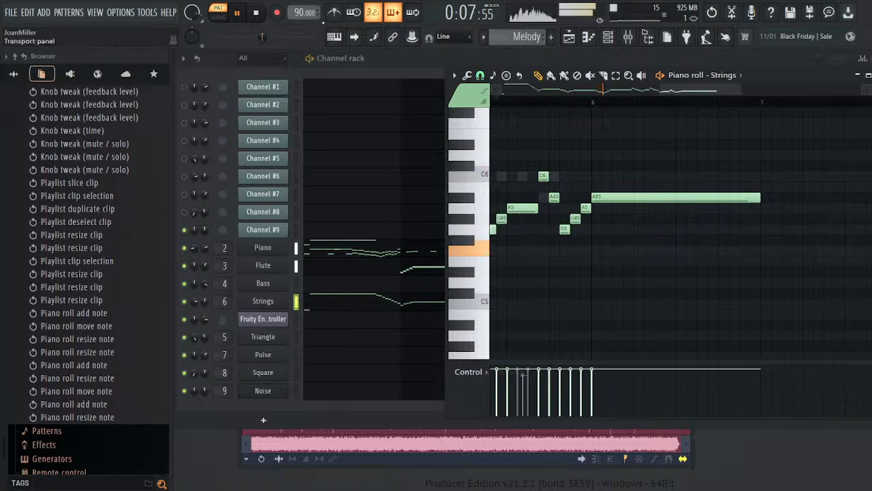
- Stop playback, replay the beginning of the Melody pattern in pattern mode and stop it again
click(256, 14)
click(256, 15)
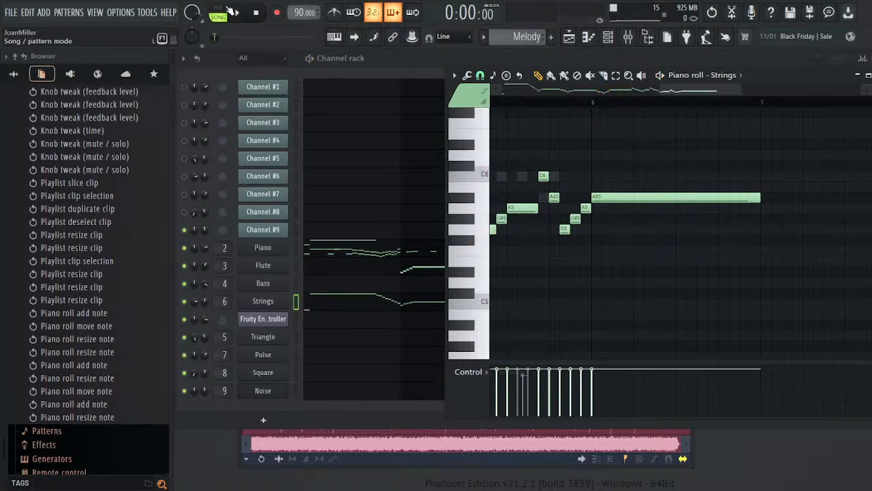
click(234, 13)
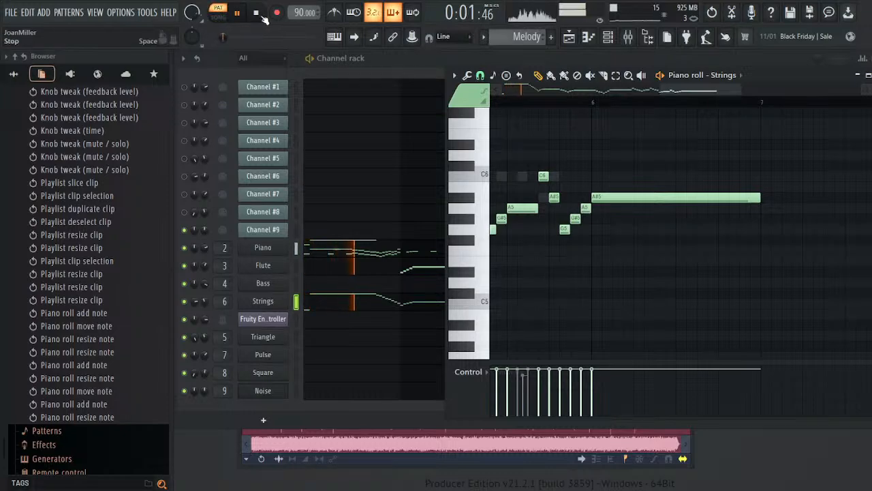
click(257, 15)
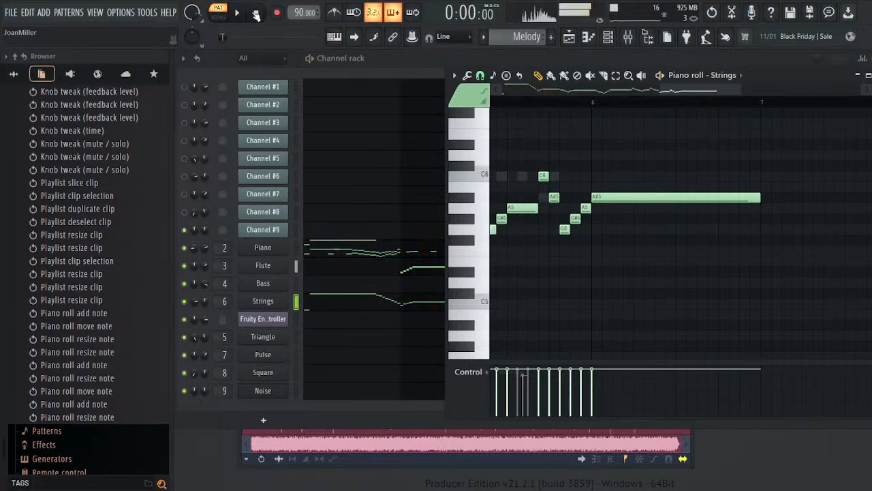
- Switch to the Bass pattern and add a half-bar D#4 note at bar 6 of its Bass part
click(871, 75)
scroll(527, 36, down, 1)
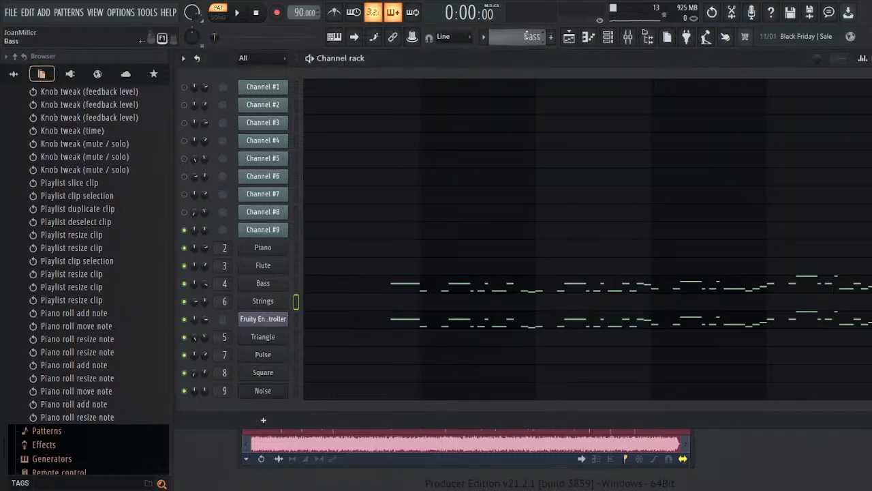
click(461, 276)
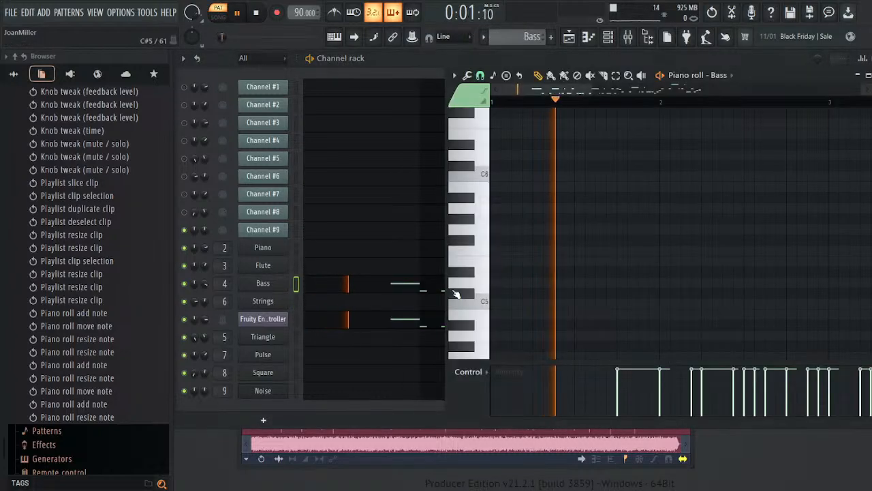
drag(678, 92, 713, 91)
scroll(629, 263, down, 6)
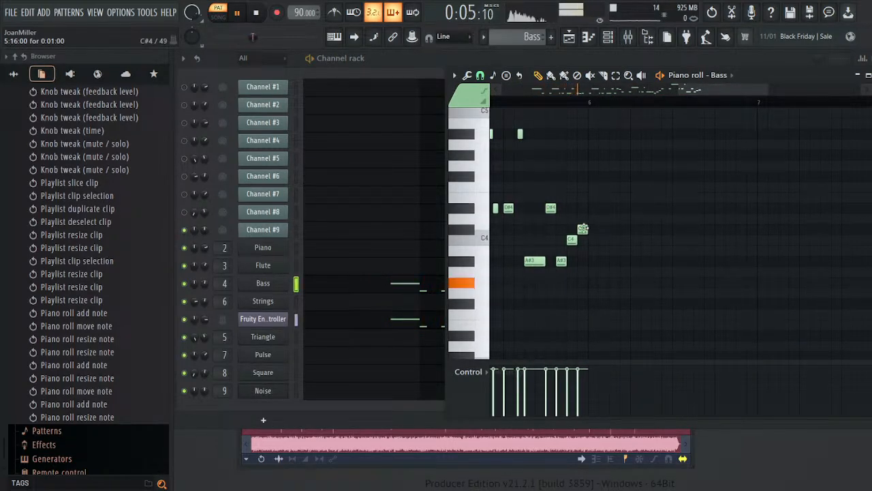
click(592, 207)
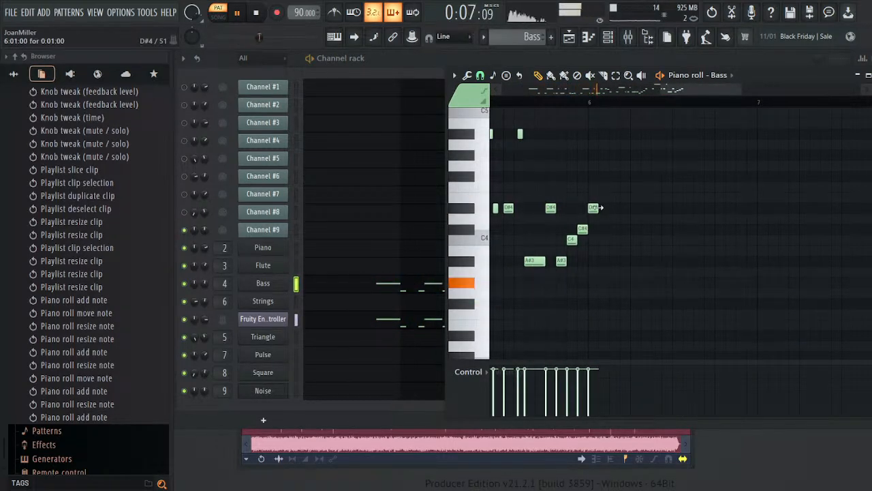
drag(602, 210, 675, 211)
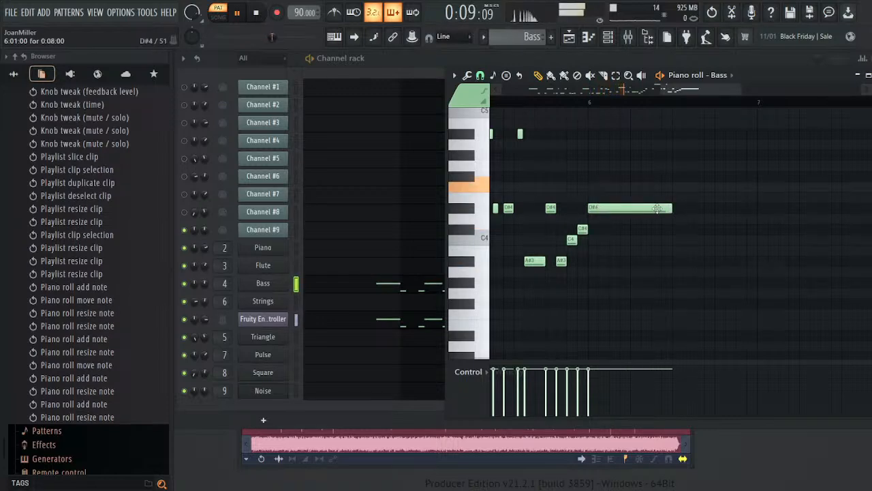
- Extend the final D#4 note of the Bass part to the start of bar 7, play the ending and stop
click(557, 103)
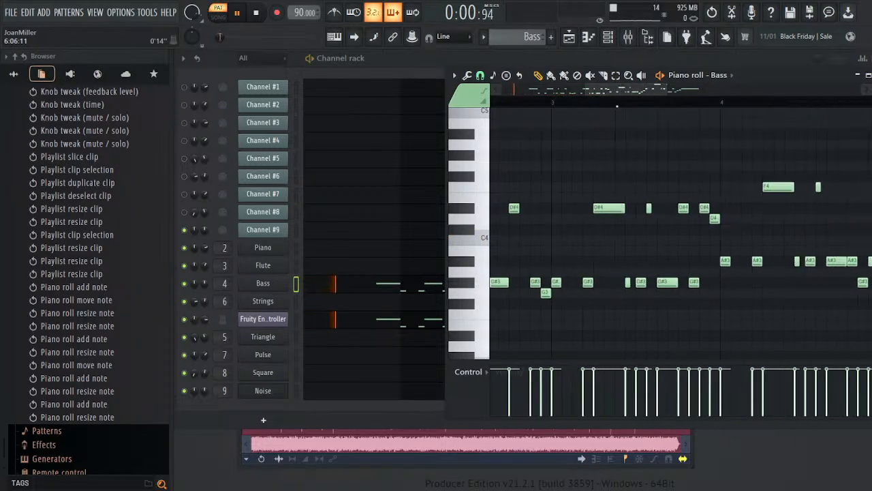
click(509, 104)
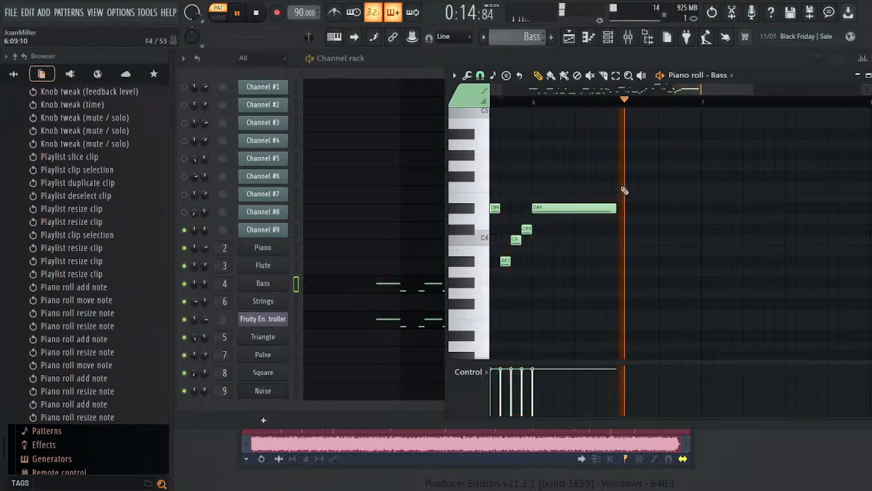
drag(616, 209, 701, 215)
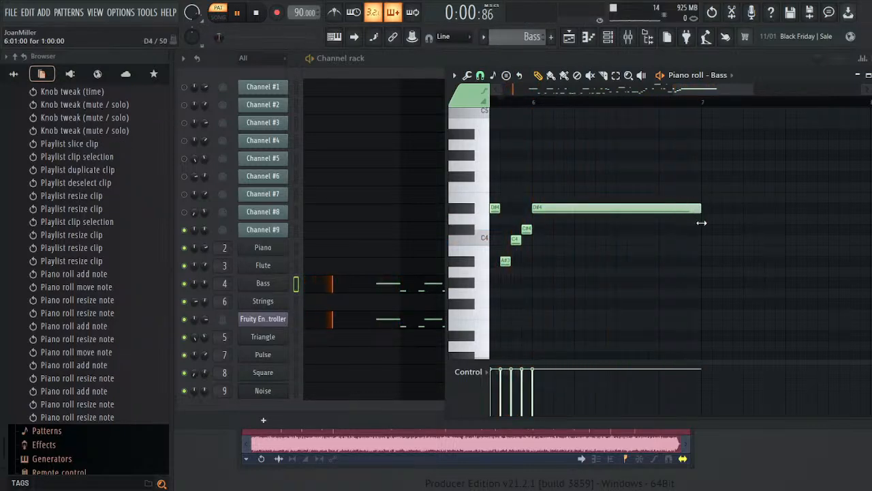
click(514, 104)
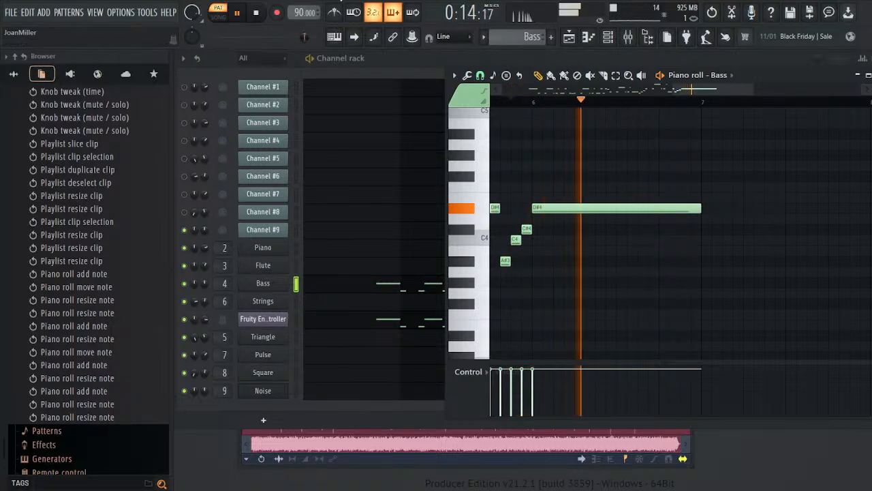
click(256, 14)
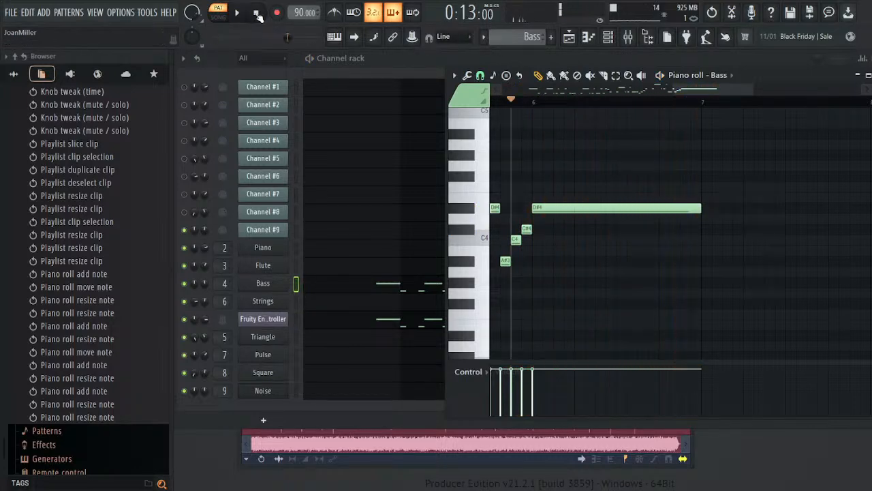
- In the Synths pattern, add a one-bar A#6 note at bar 6 of the Triangle part, then play the ending and stop
scroll(519, 38, down, 1)
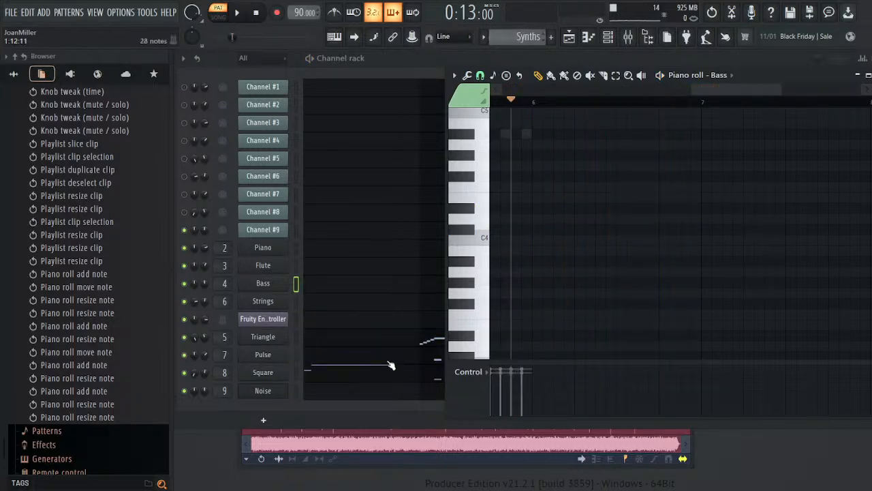
click(359, 342)
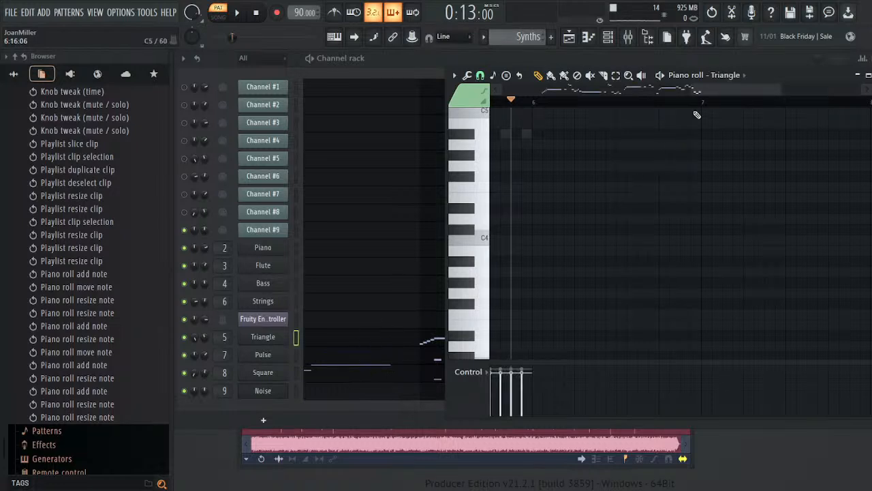
scroll(584, 179, up, 10)
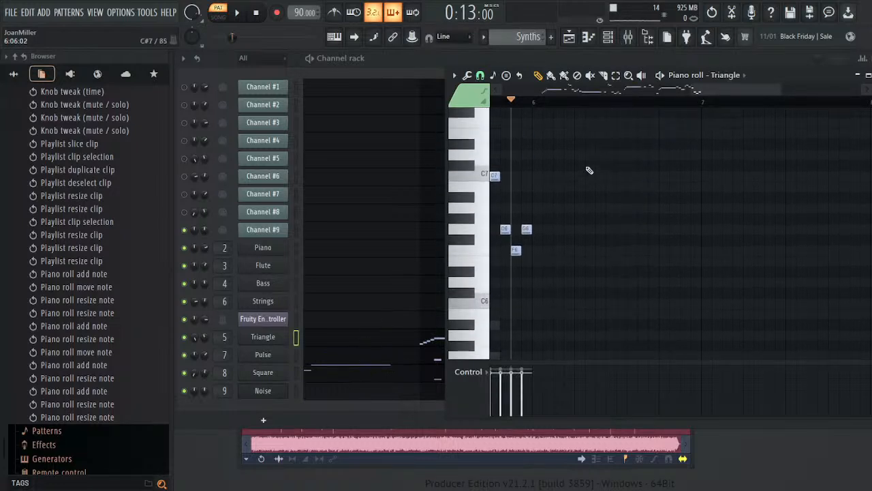
click(537, 198)
click(539, 198)
drag(543, 199, 700, 204)
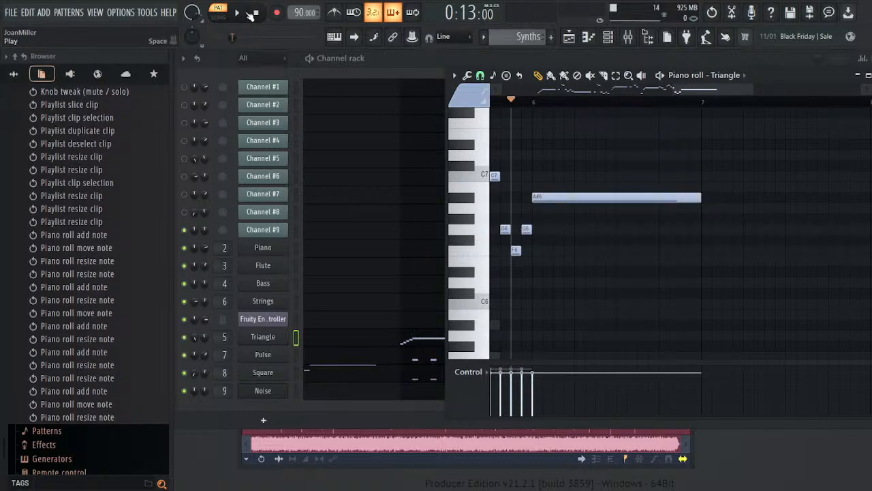
key(space)
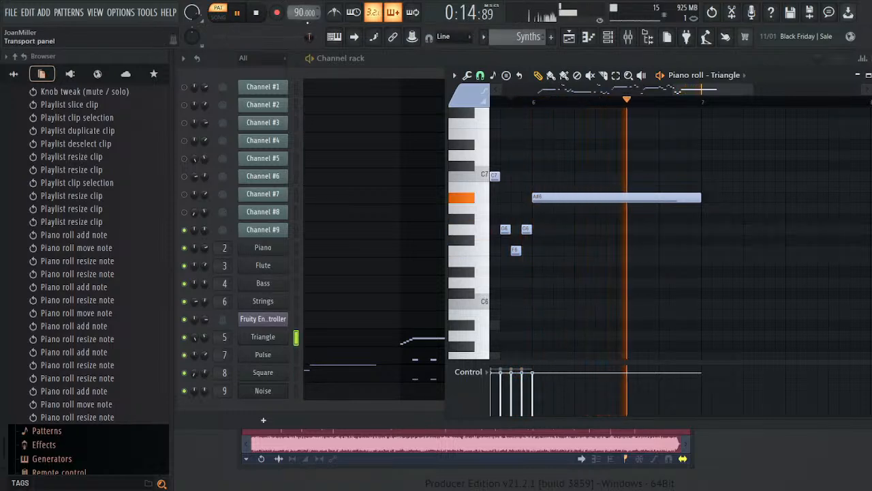
click(256, 13)
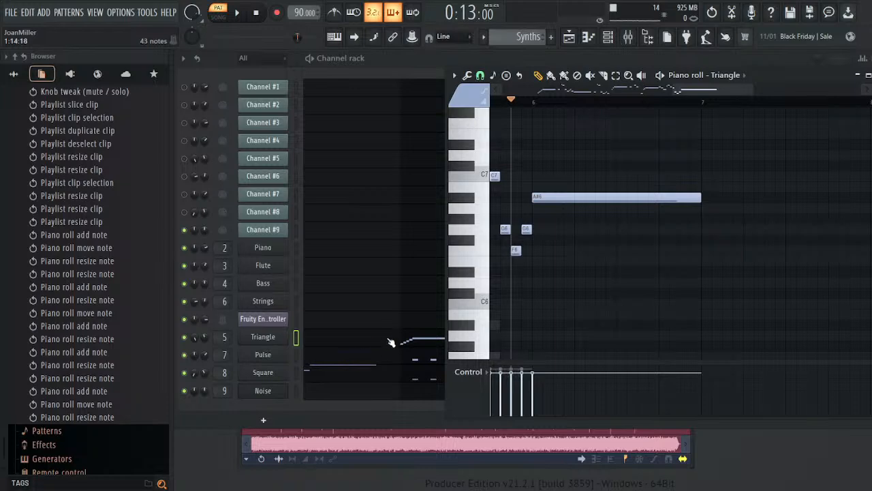
- Play the Triangle part and open the event editor for its Operator 1 pitch envelope/LFO amount, checking playback from bar 6
drag(692, 90, 533, 111)
click(614, 107)
key(space)
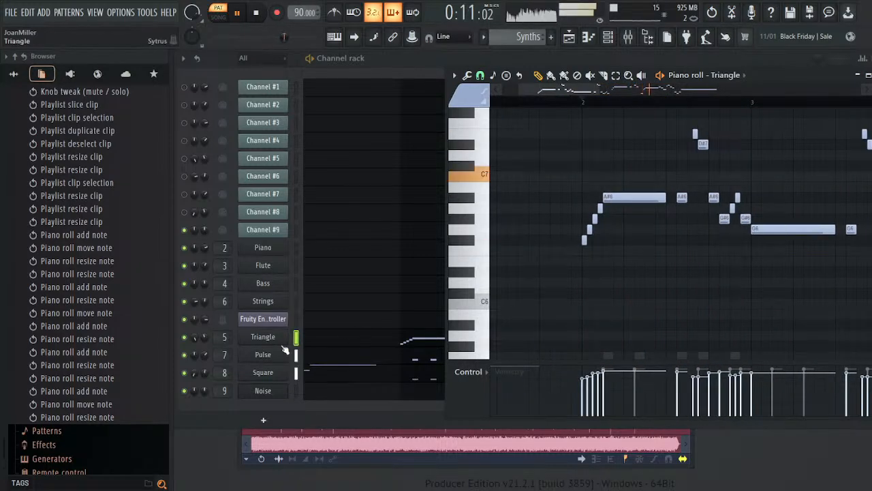
click(283, 340)
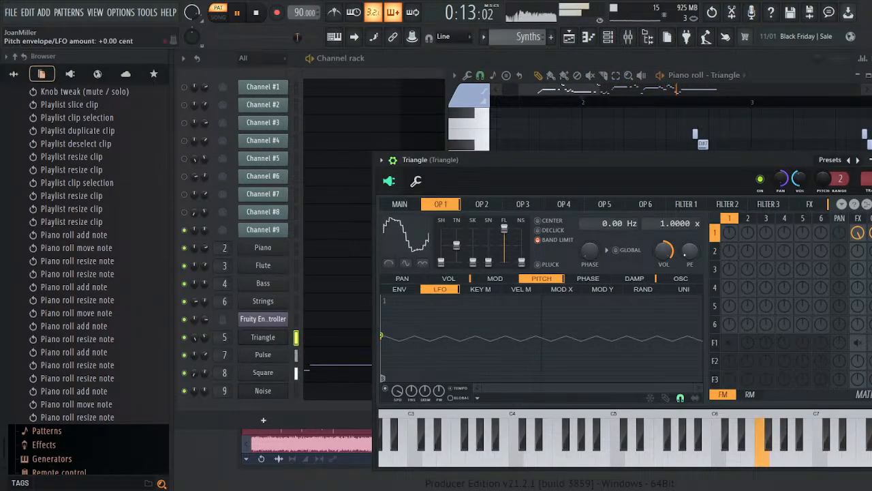
key(ctrl+Tab)
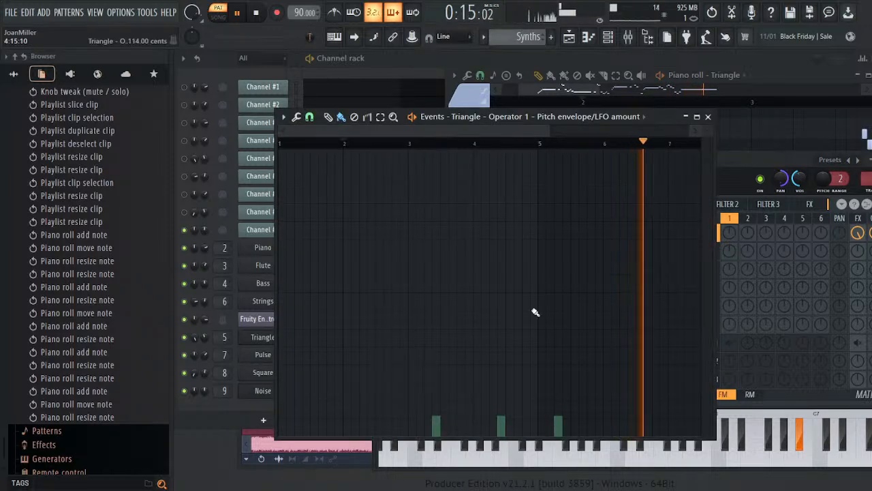
click(604, 144)
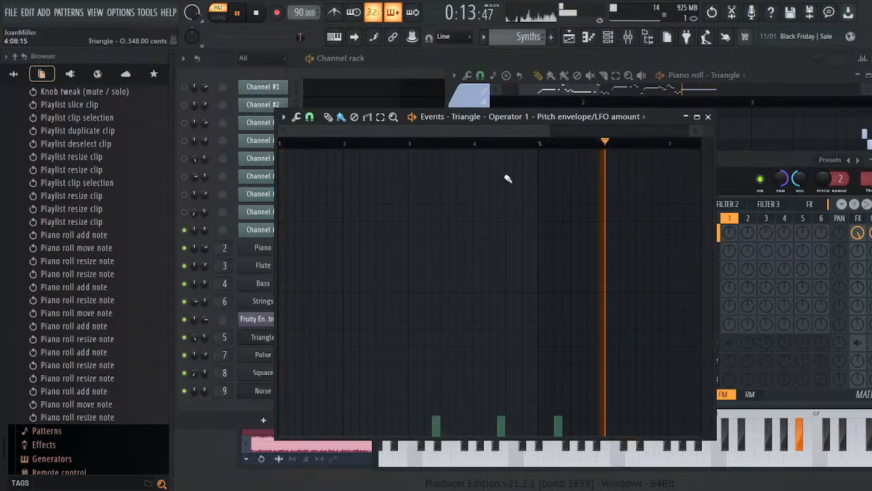
click(364, 144)
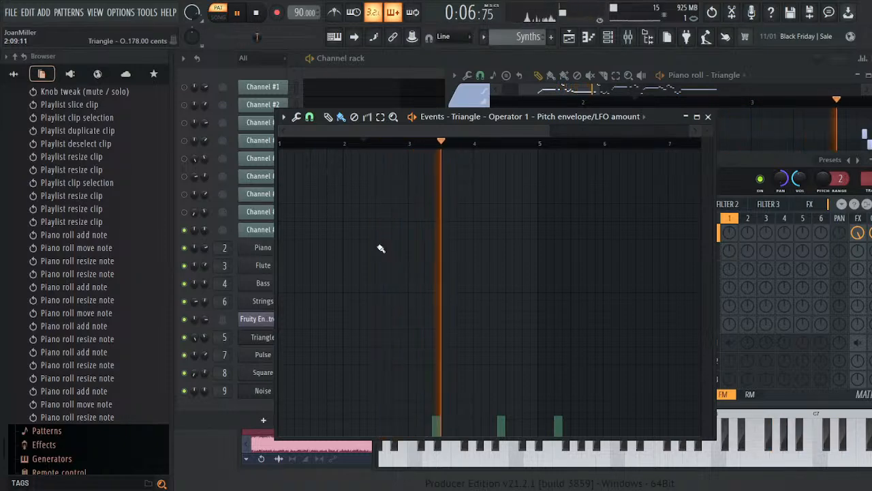
click(346, 156)
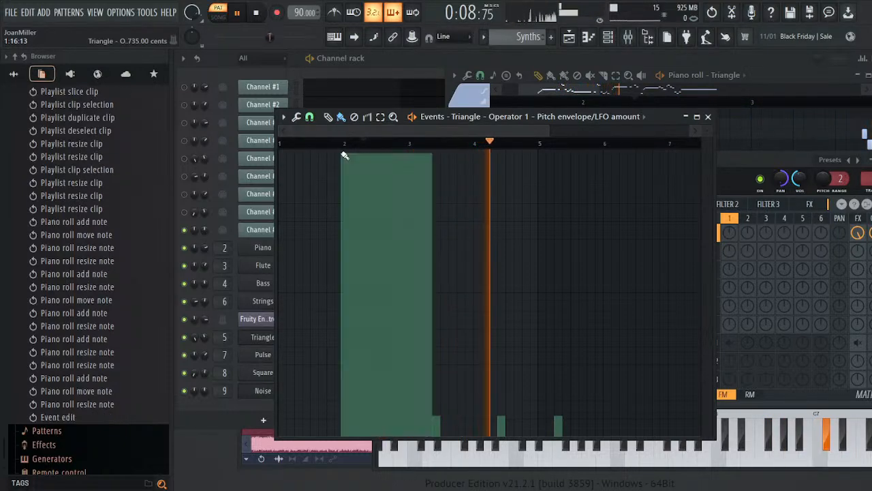
key(ctrl+z)
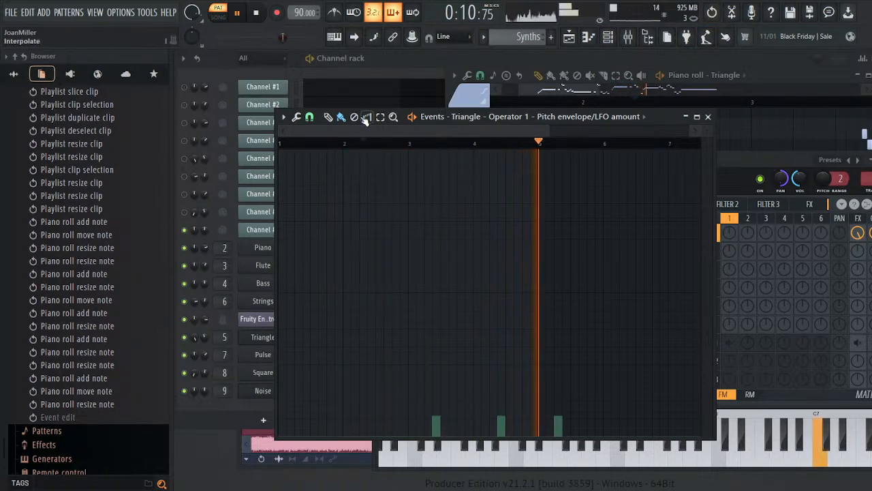
click(349, 145)
click(561, 143)
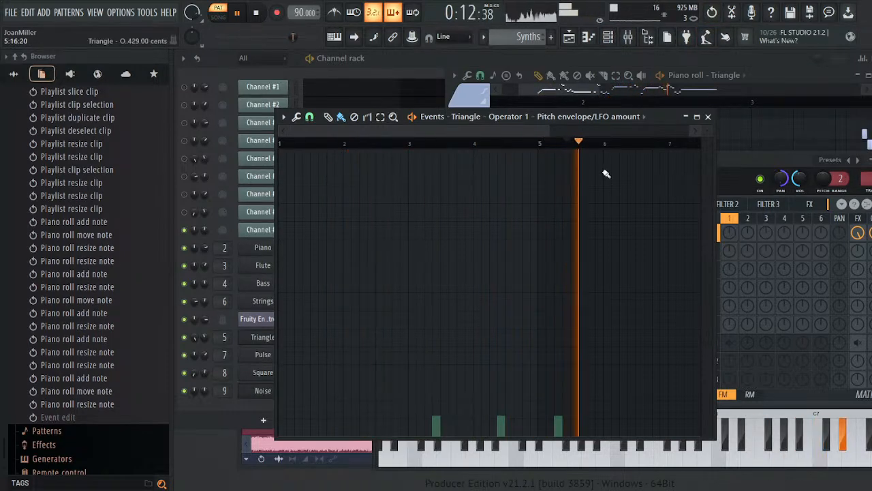
click(611, 417)
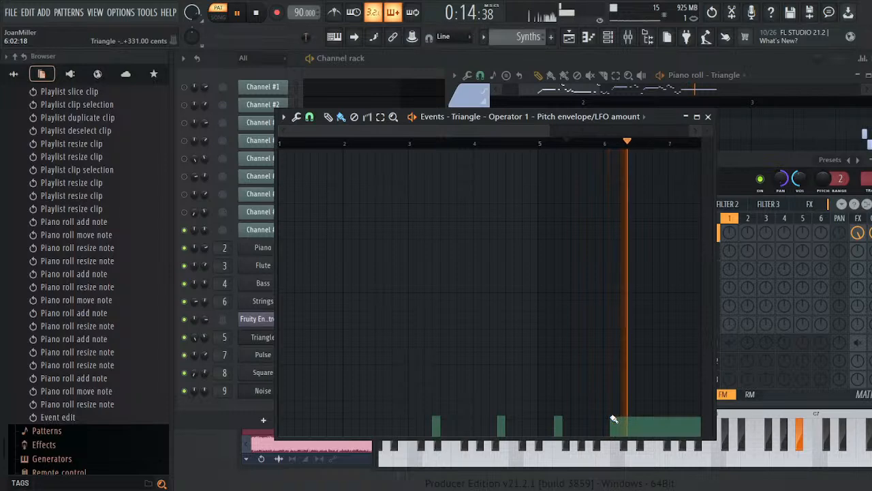
click(602, 143)
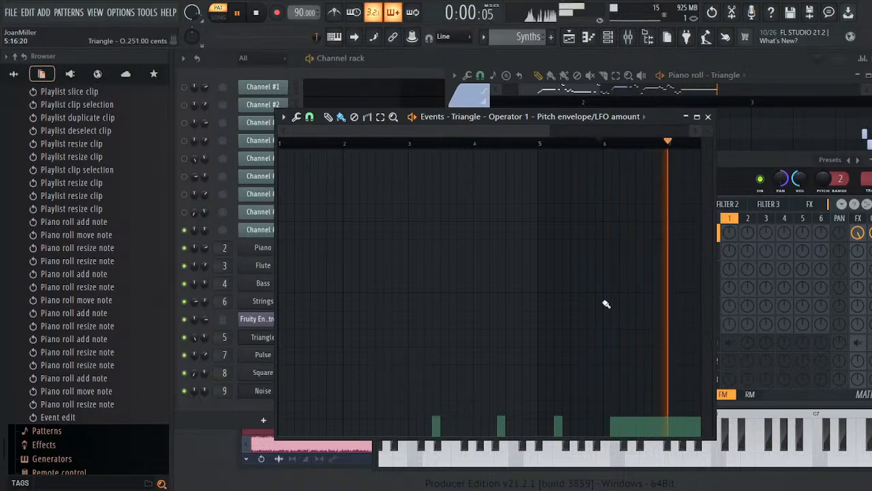
key(ctrl+z)
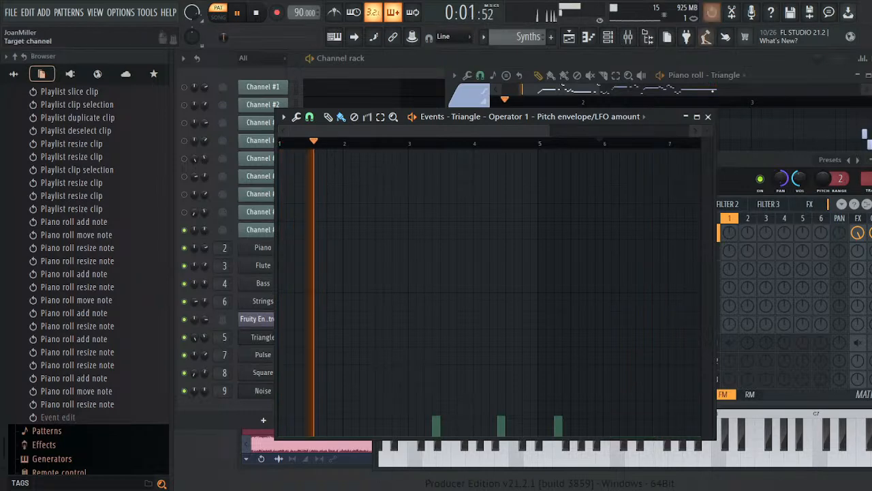
- Add a low pitch LFO amount event from the middle of bar 6, play the ending and close the event editor and Triangle window
click(638, 419)
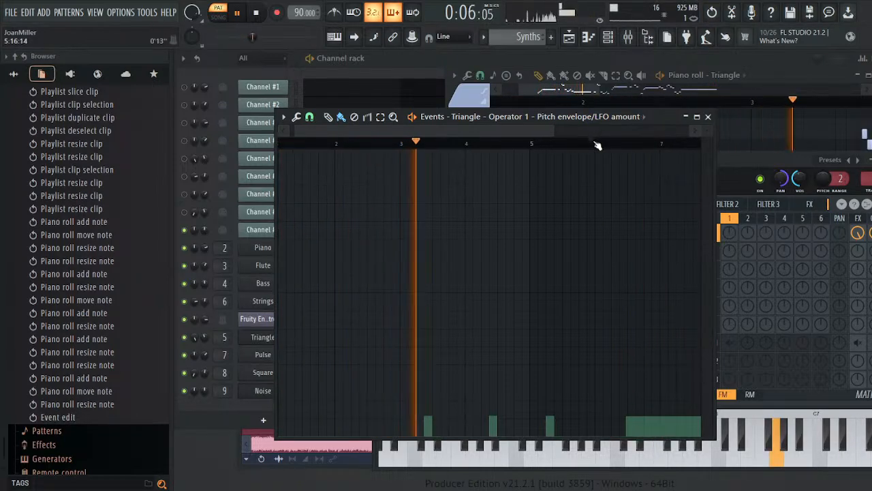
click(612, 143)
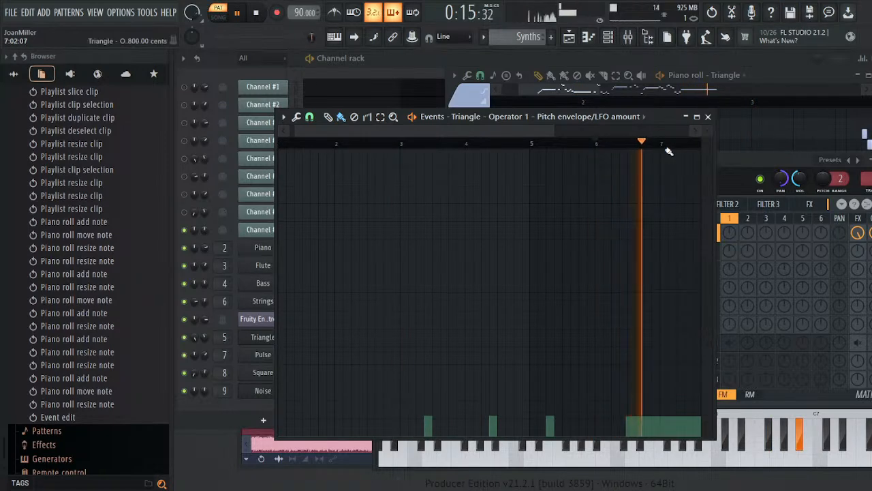
click(708, 117)
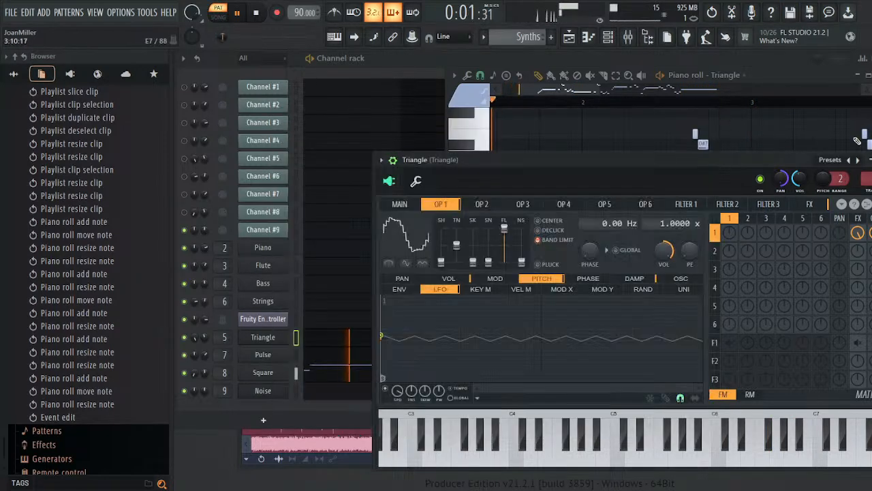
click(871, 161)
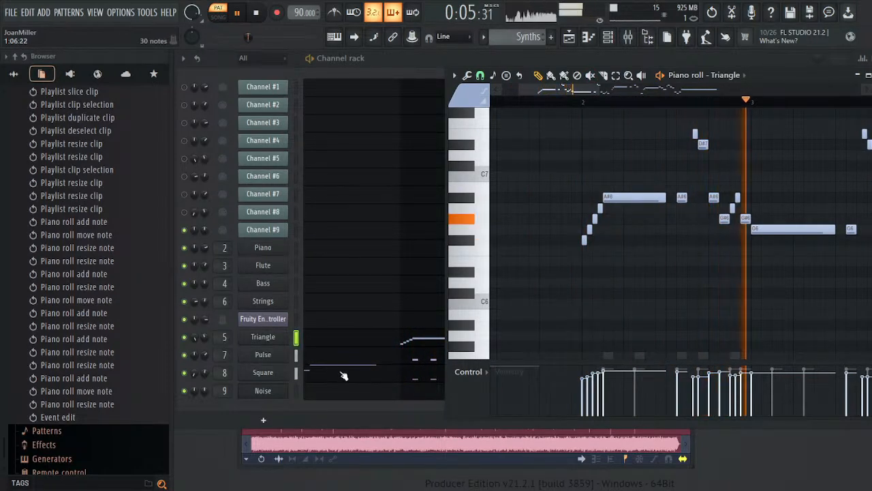
- Open the Pulse part in the piano roll, stop playback and add a C5 note at bar 6
click(377, 356)
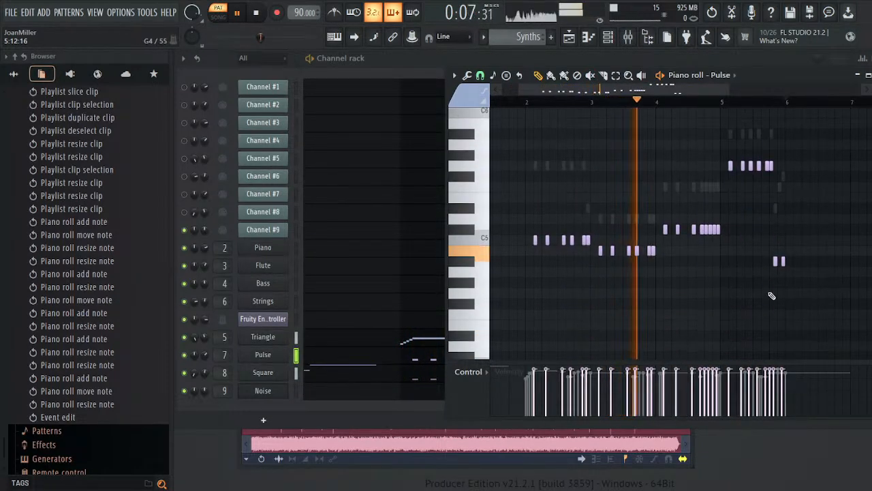
key(space)
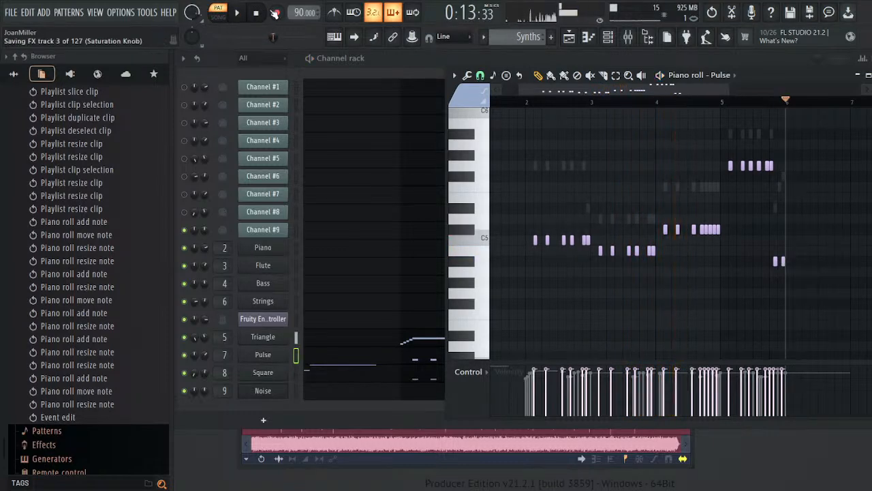
click(783, 262)
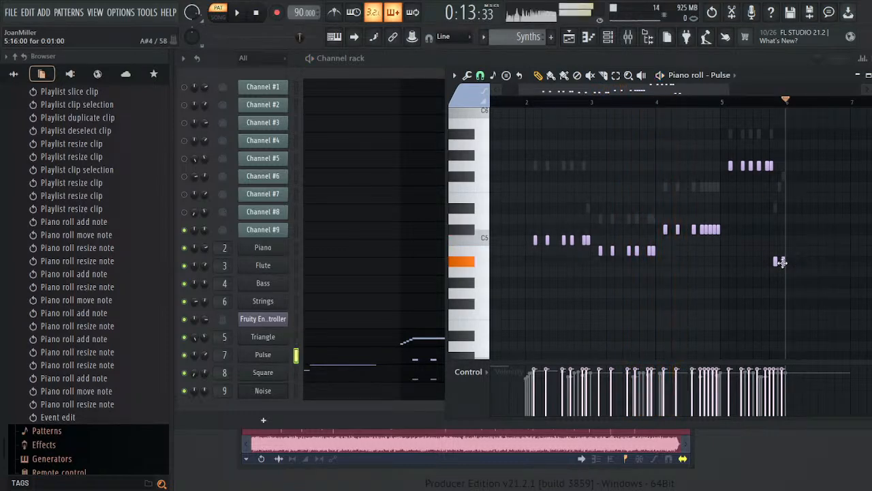
drag(521, 89, 609, 116)
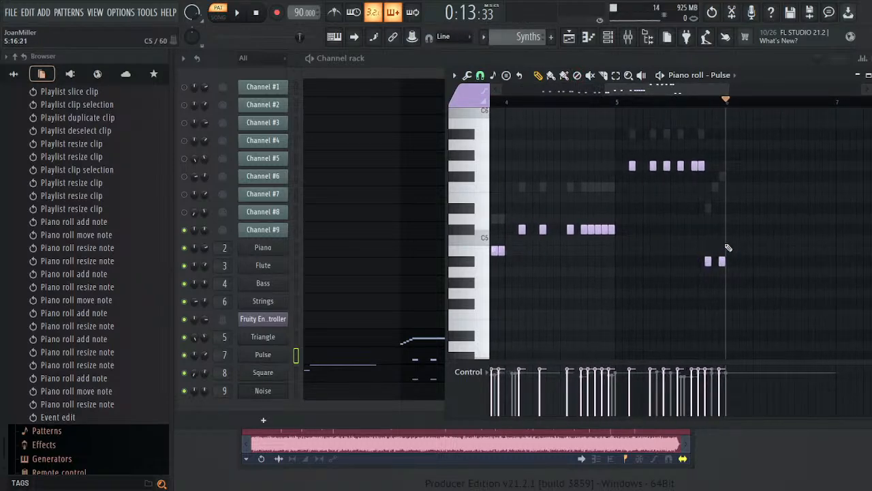
click(728, 240)
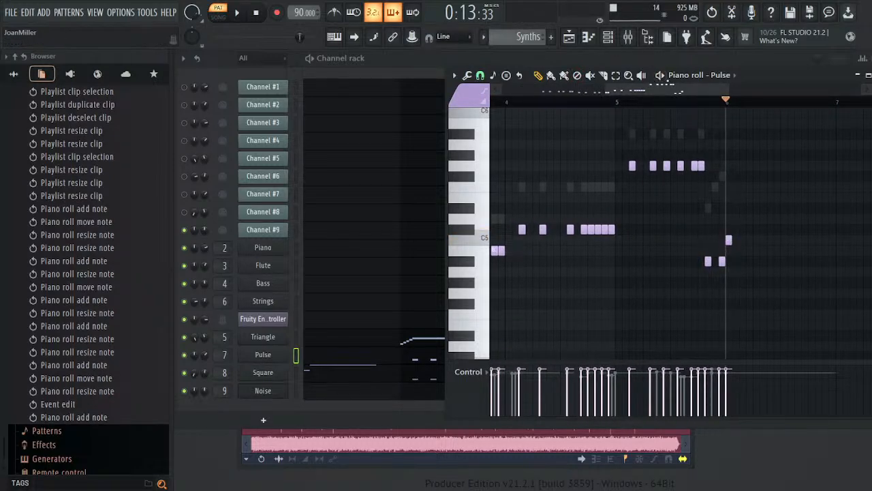
- Extend the final C5 note of the Pulse part to the start of bar 7 and start playback
scroll(682, 238, left, 5)
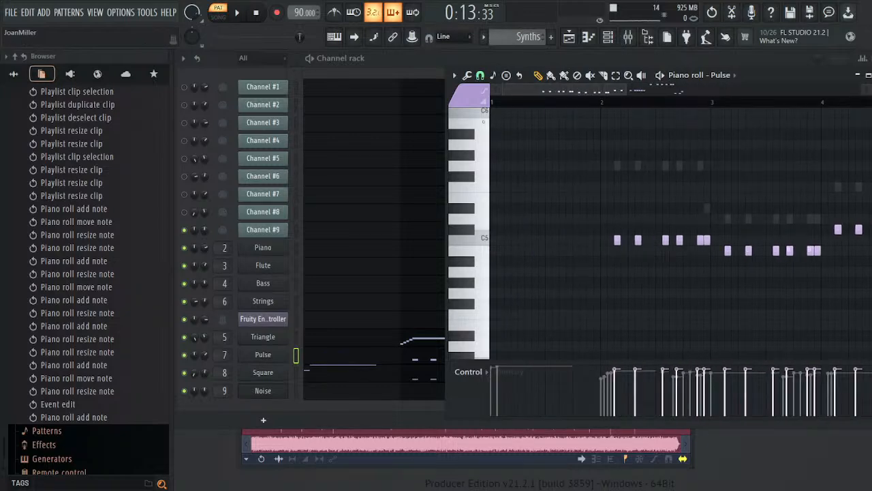
scroll(682, 239, right, 3)
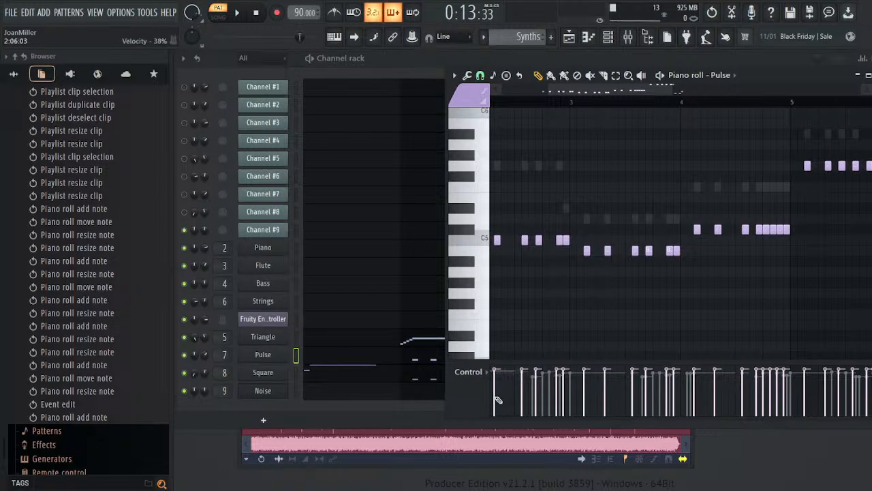
drag(594, 90, 681, 81)
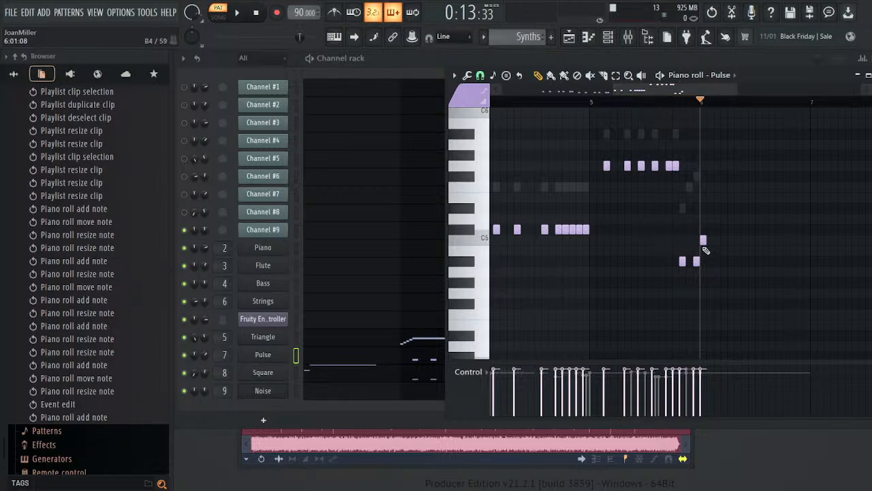
click(703, 240)
drag(655, 90, 662, 117)
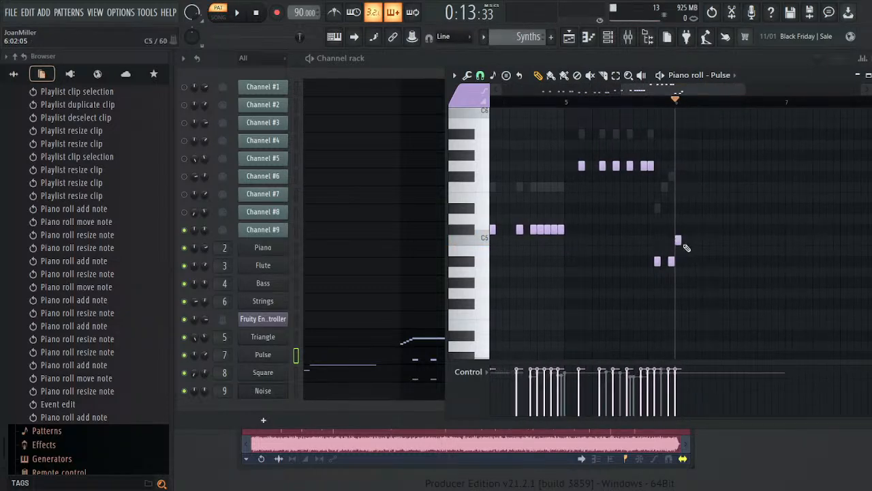
drag(680, 241, 770, 265)
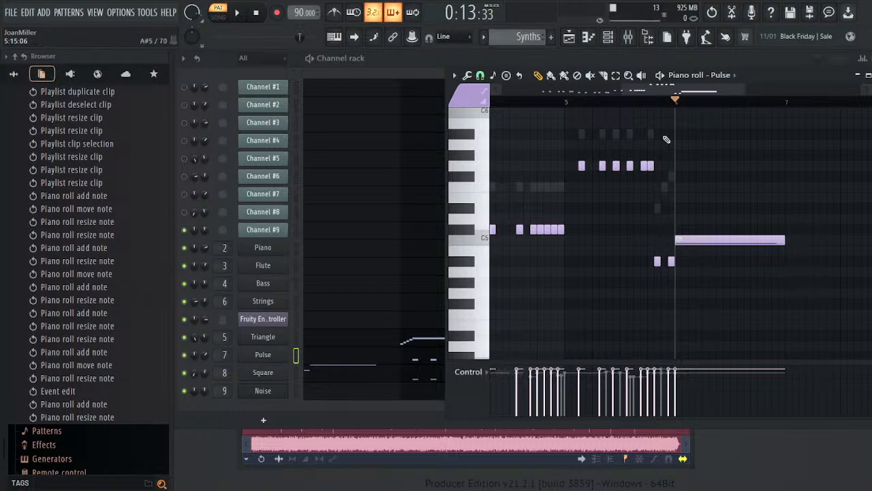
click(238, 15)
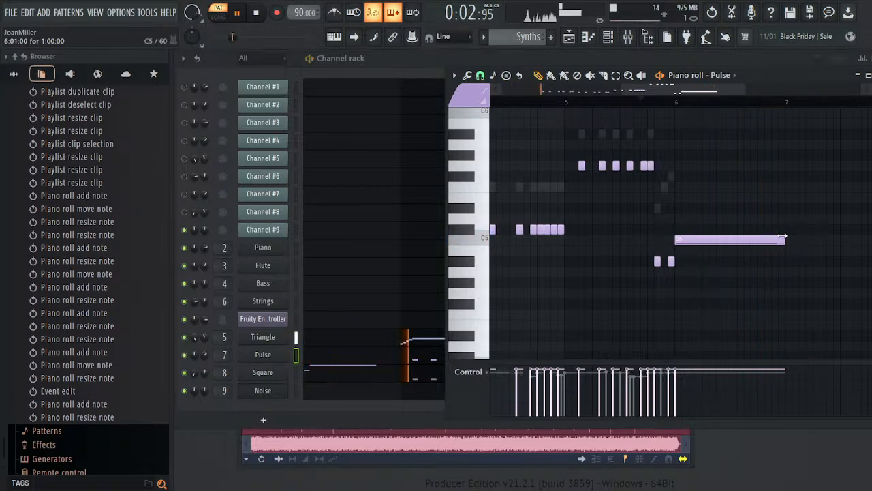
- Add a one-bar G5 note at bar 6 of the Square part and play the ending
click(339, 379)
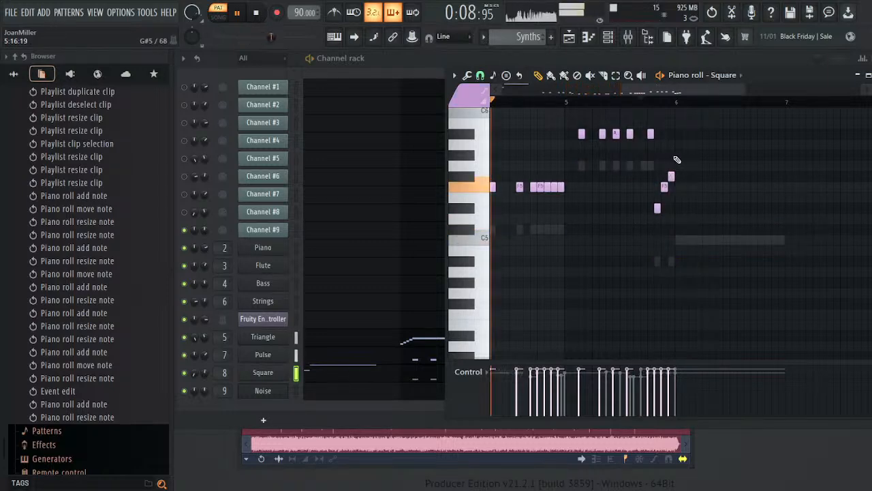
click(677, 159)
drag(682, 91, 521, 115)
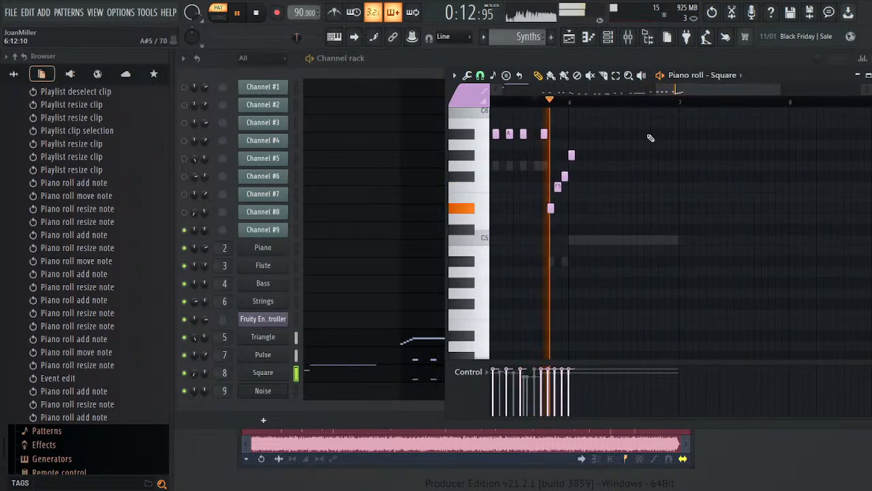
drag(571, 156, 571, 166)
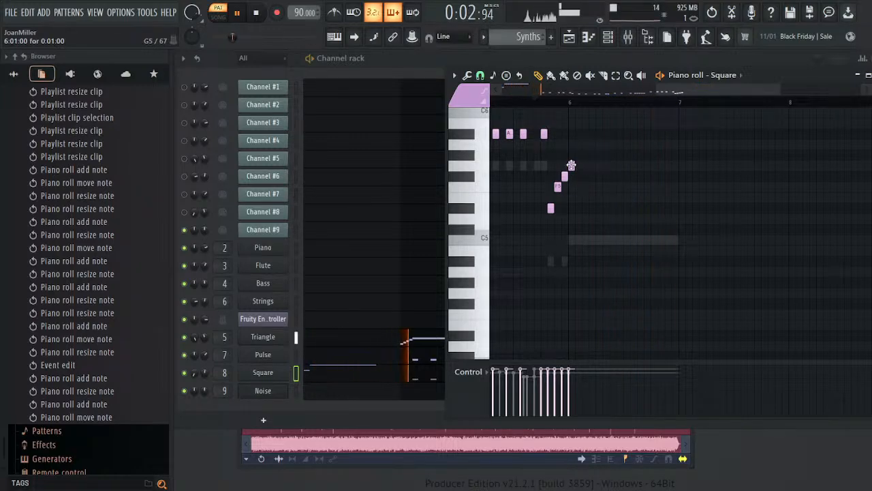
drag(575, 165, 644, 168)
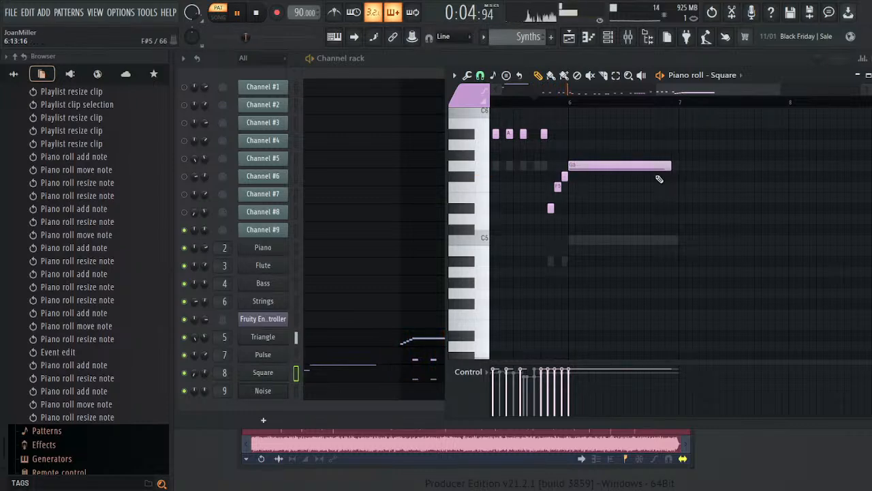
click(555, 104)
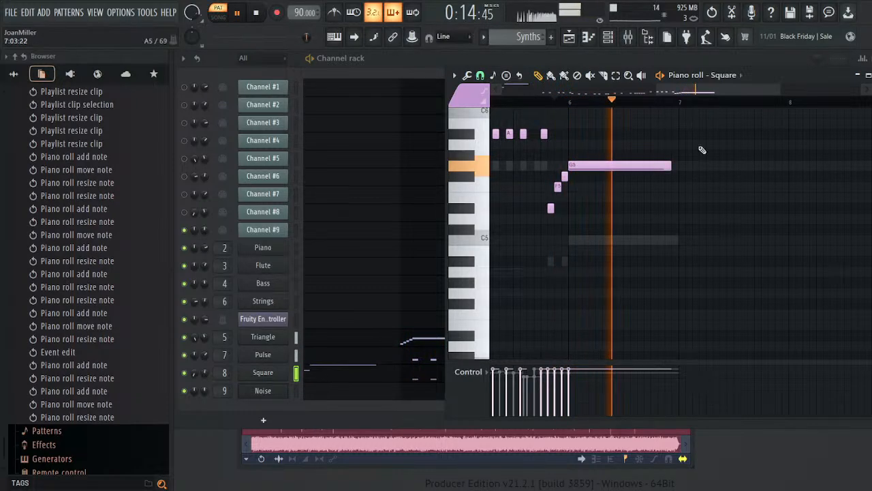
drag(671, 166, 680, 166)
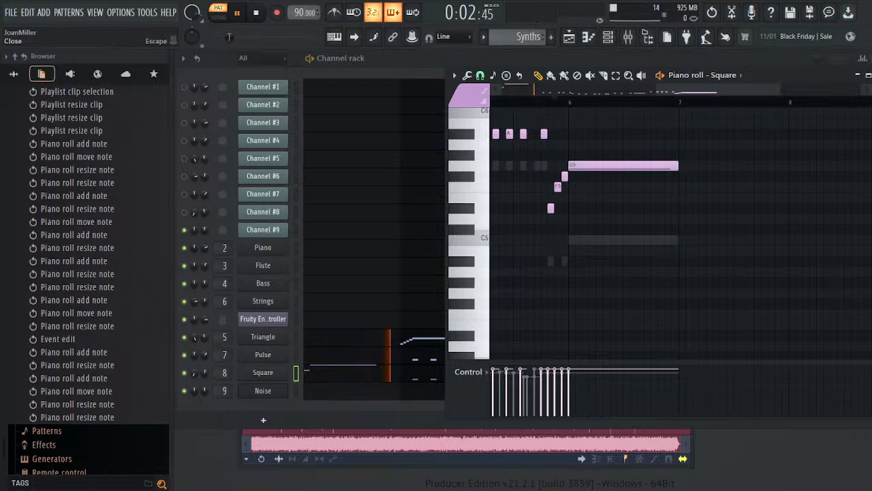
- Close the piano roll, view the Noise Drums pattern and return to the Synths pattern
key(Escape)
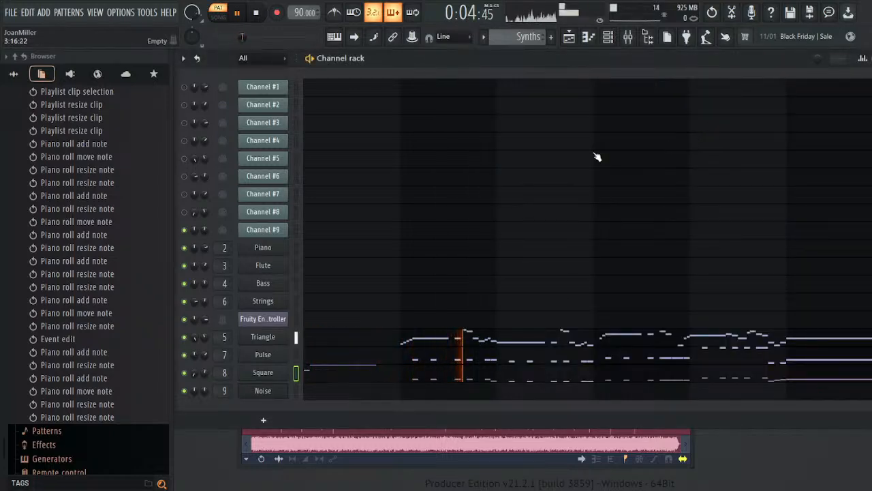
scroll(521, 36, down, 1)
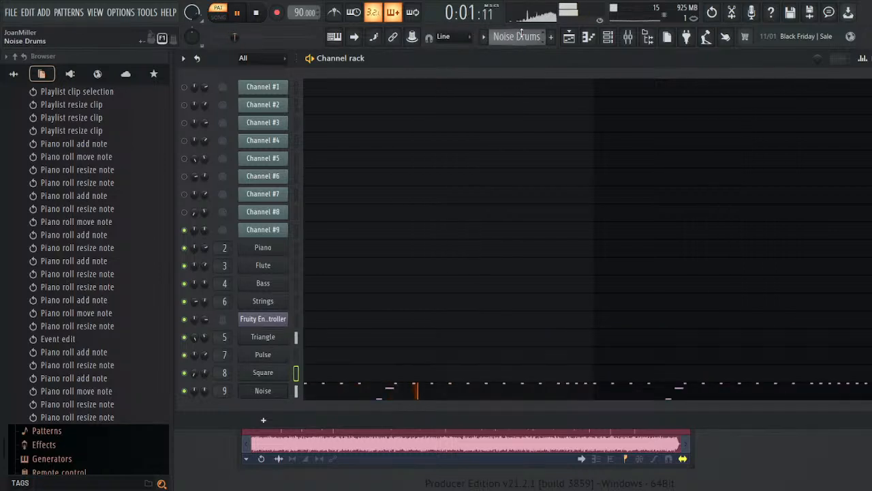
scroll(521, 36, up, 1)
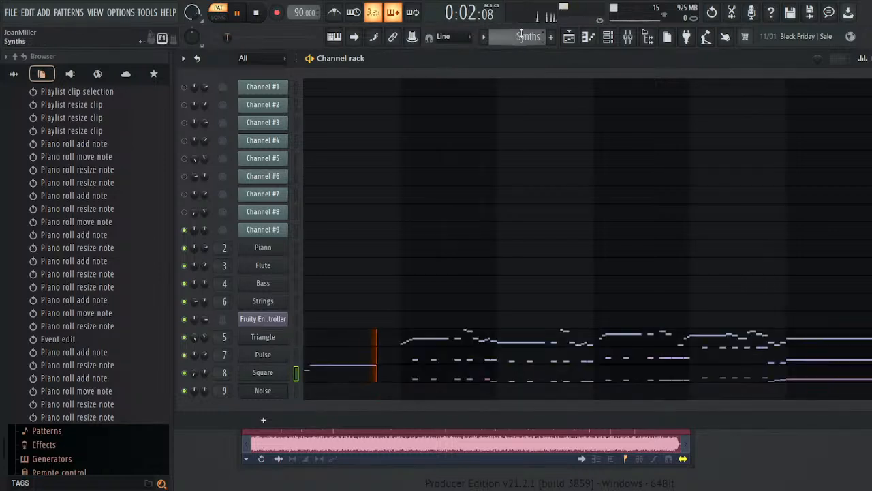
- Shorten the last Melody, Synths and Bass clips in the playlist so they end halfway through bar 10, previewing the ending first
click(578, 40)
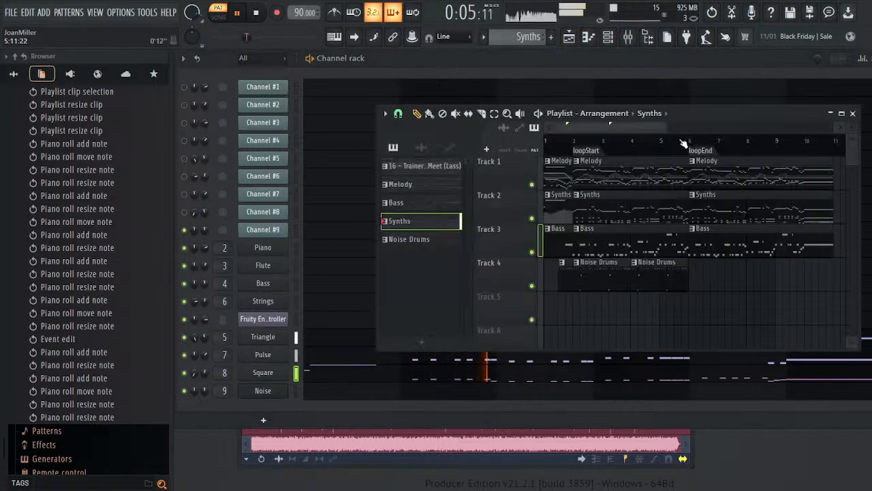
click(774, 143)
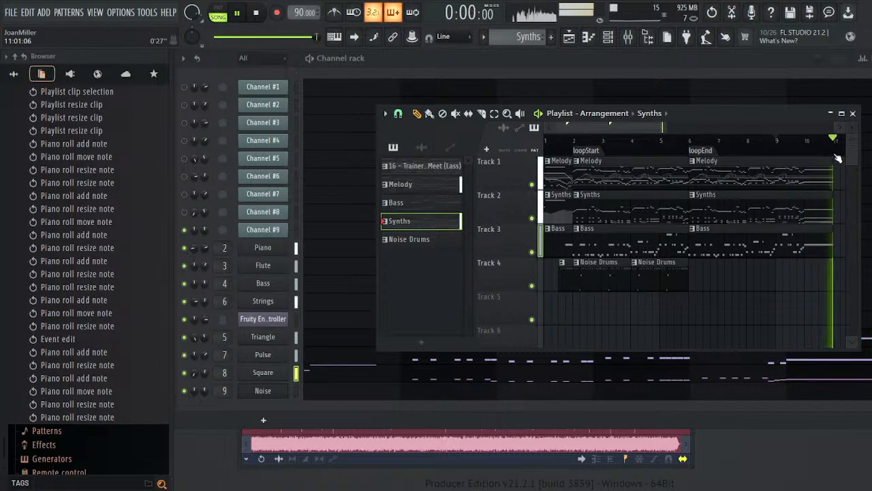
drag(823, 172, 817, 177)
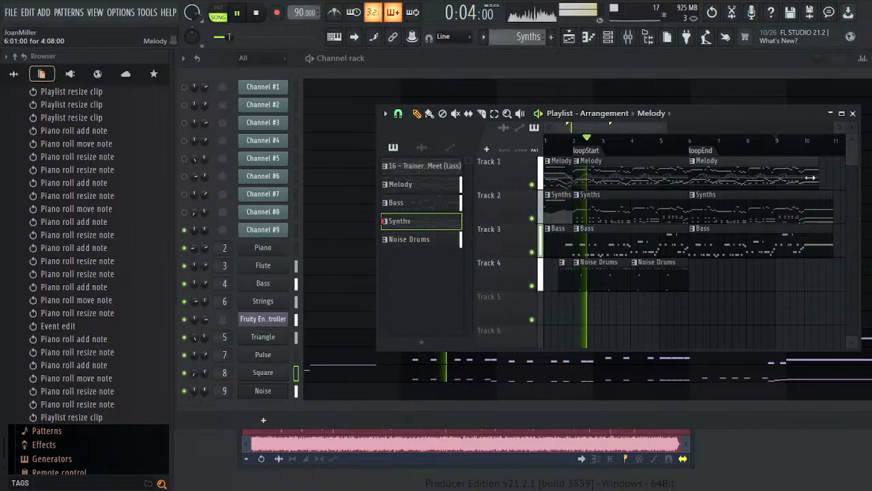
click(839, 209)
right_click(839, 207)
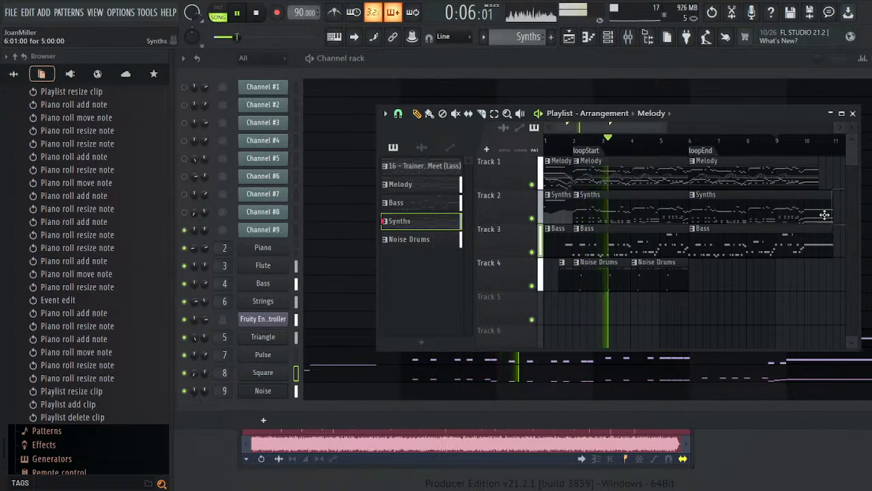
drag(827, 220, 815, 217)
drag(830, 247, 818, 248)
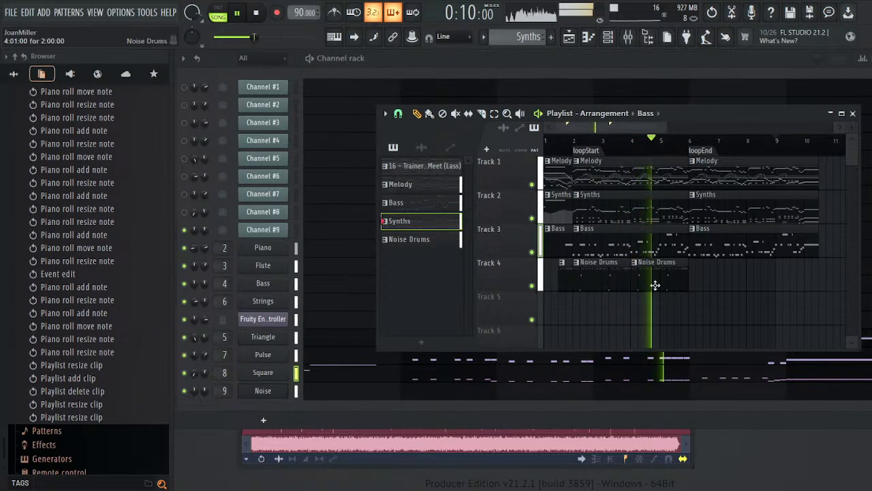
- Duplicate the two Noise Drums clips spanning bars 2 to 6 so the copies fill bars 6 to 10, and deselect them
drag(654, 259, 594, 302)
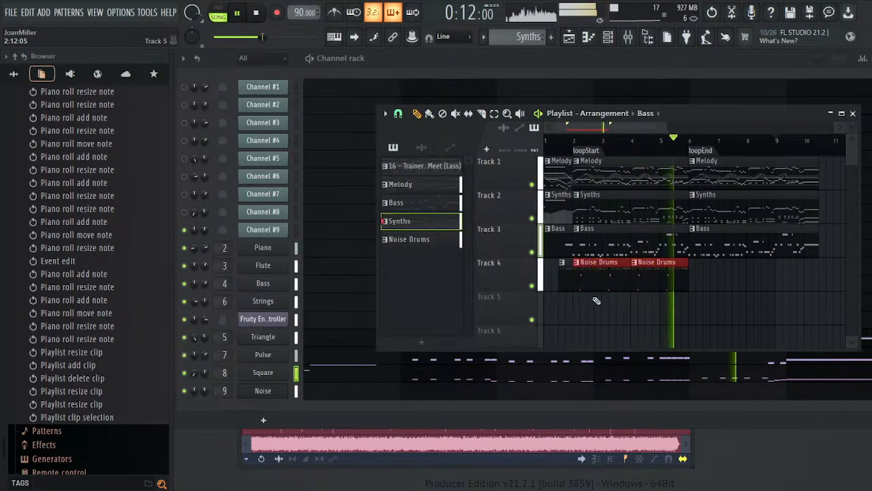
key(ctrl+b)
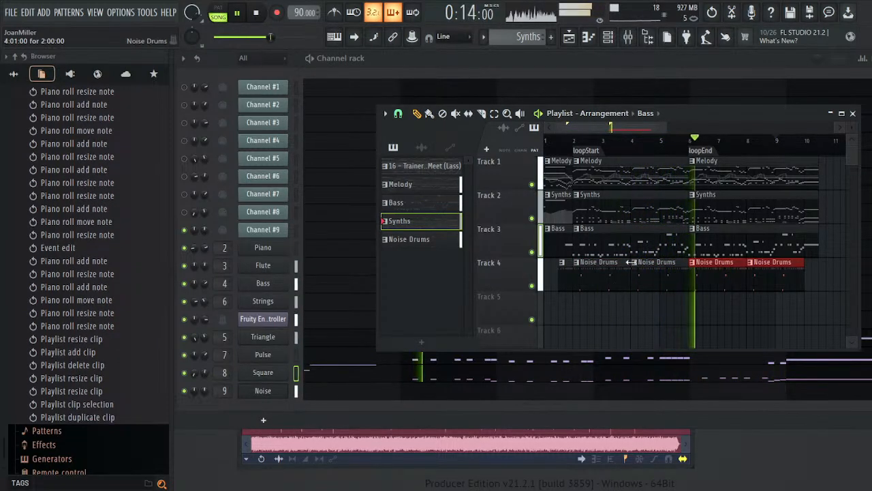
scroll(703, 257, right, 5)
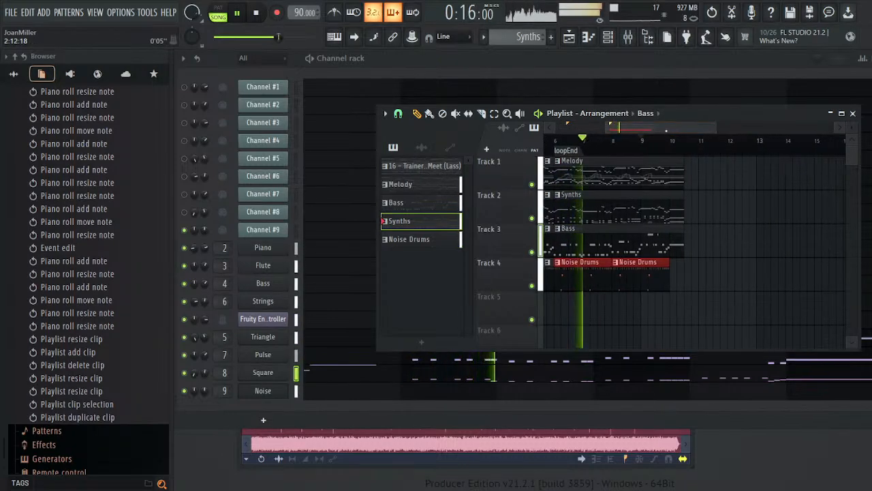
ctrl+click(702, 257)
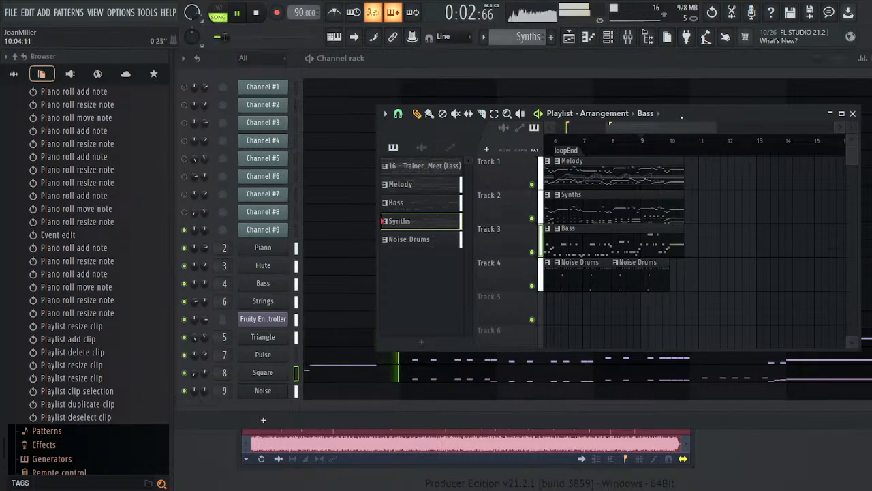
drag(681, 123, 609, 126)
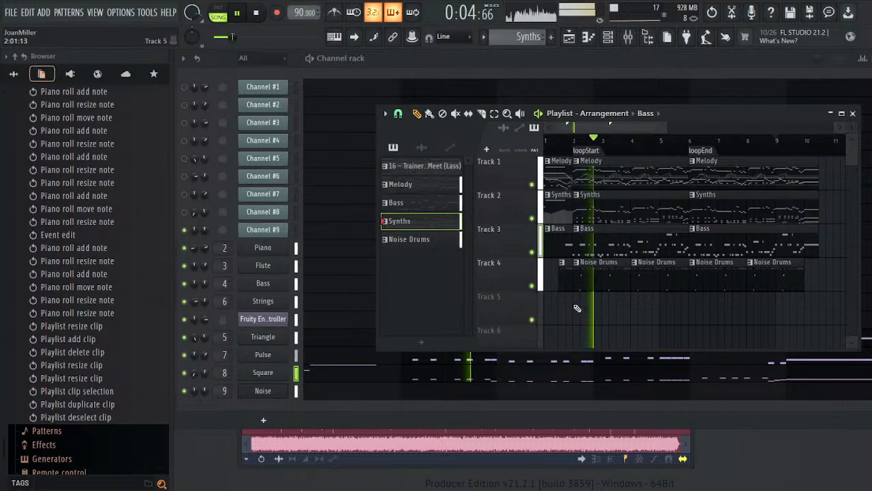
- Try a short Noise Drums clip at different positions in bar 10, play the ending and delete the clip
click(561, 277)
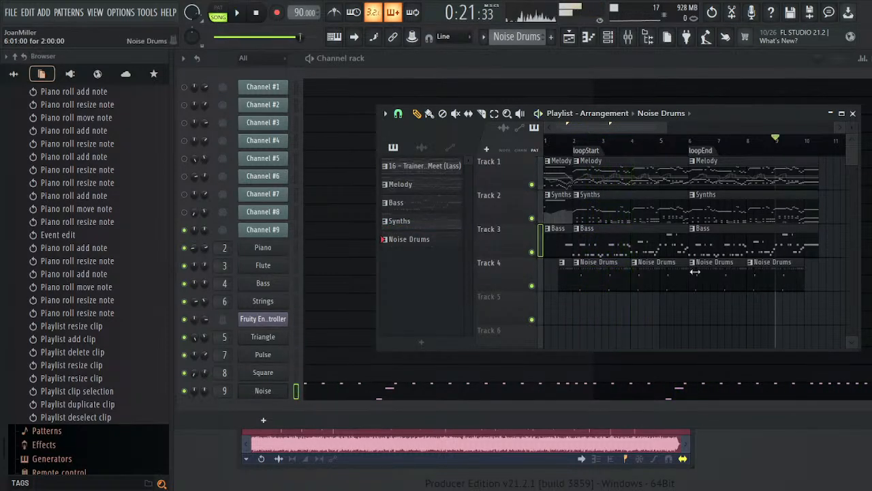
click(820, 274)
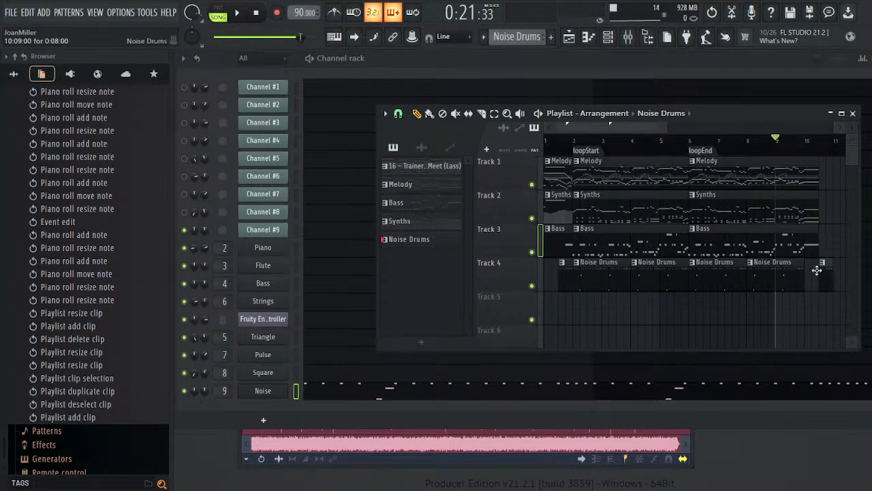
mouse_move(820, 276)
mouse_down()
mouse_move(831, 281)
mouse_move(809, 270)
mouse_up()
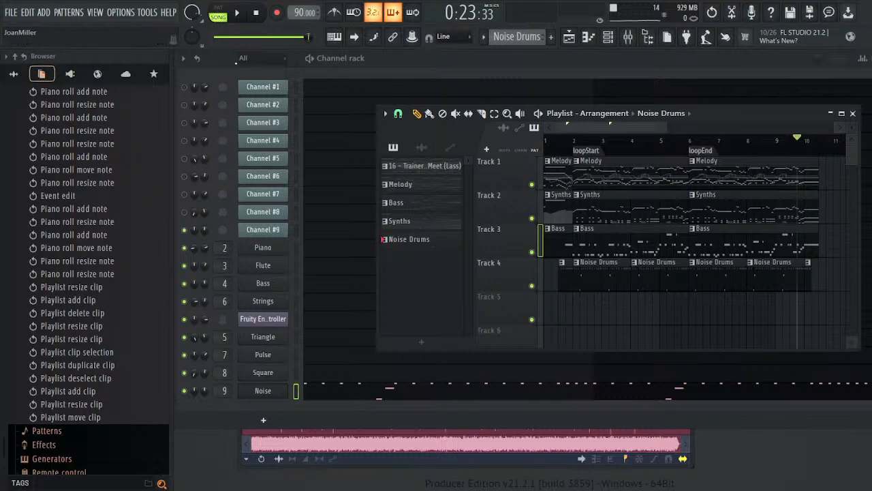
click(247, 18)
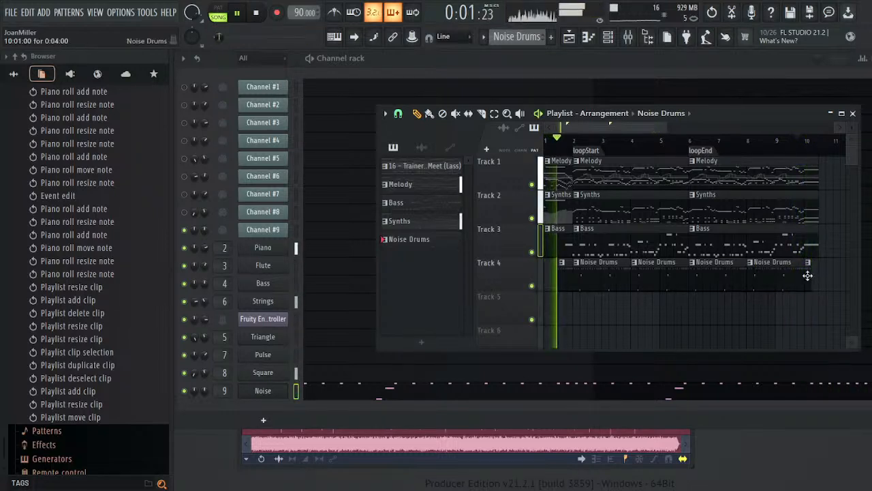
drag(808, 275, 816, 281)
click(793, 141)
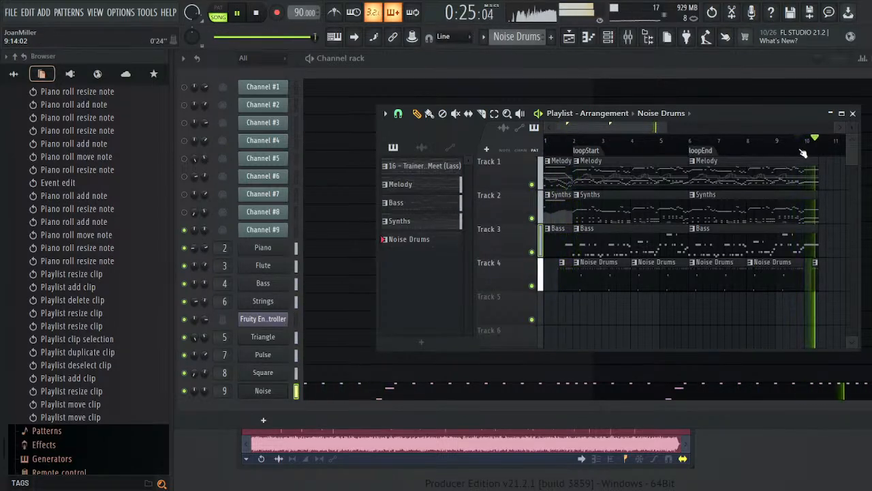
click(796, 141)
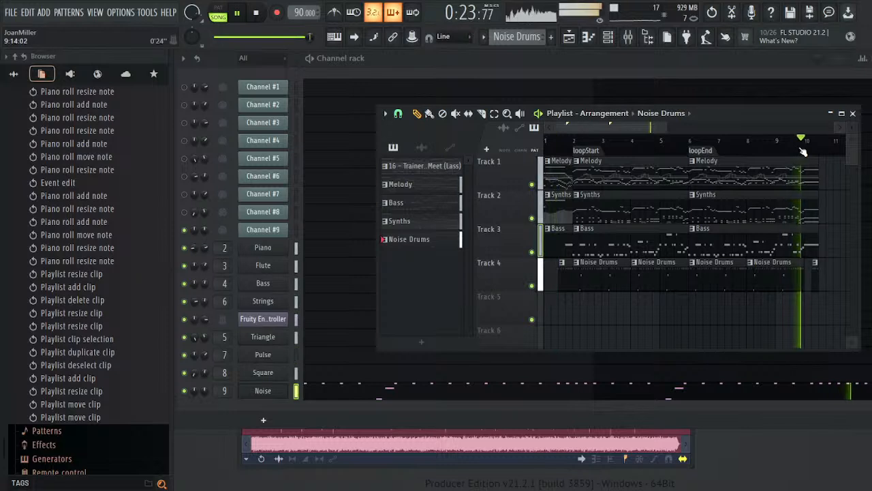
right_click(816, 280)
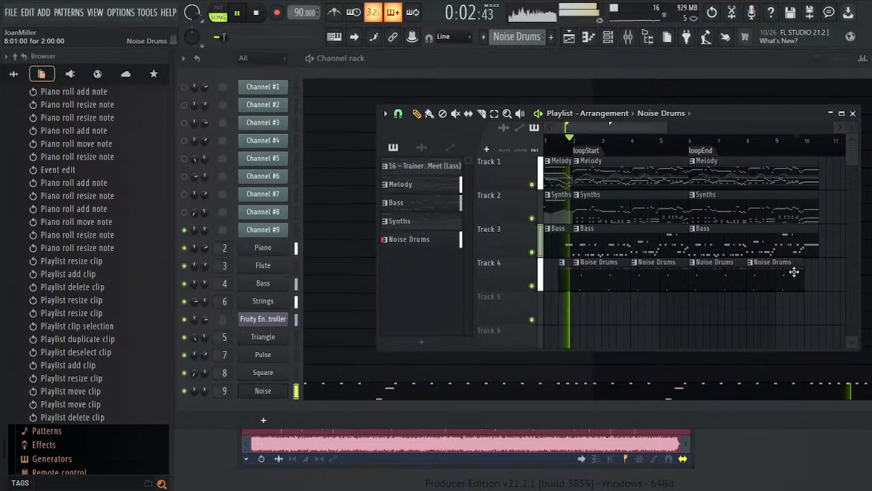
- Open the Noise part of the Noise Drums pattern and copy the rapid C5 hits ending bar 2 to the start of bar 3
key(l)
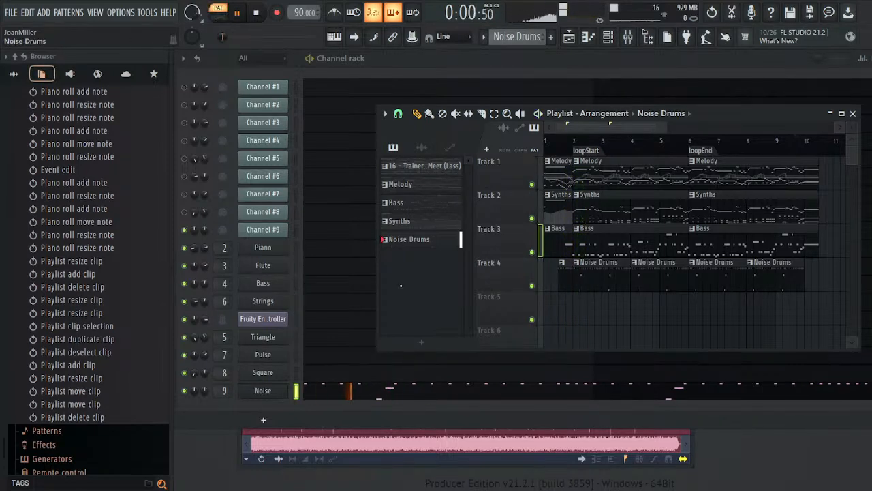
click(435, 401)
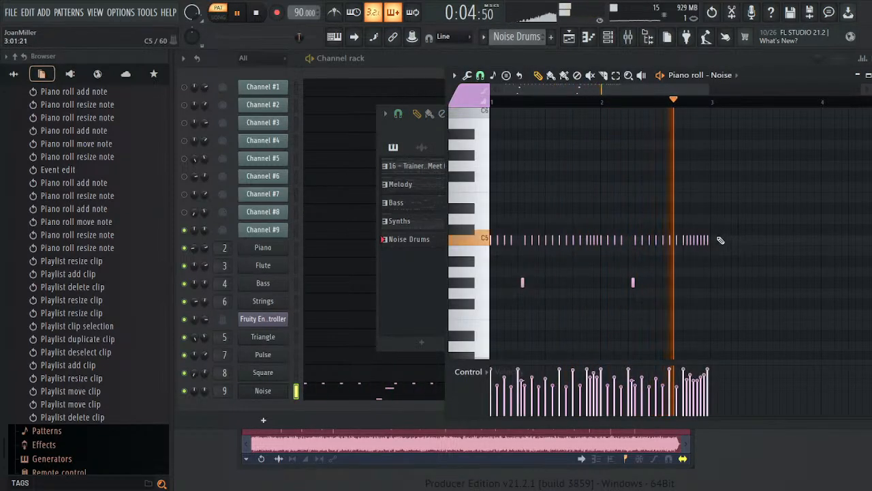
drag(717, 239, 682, 249)
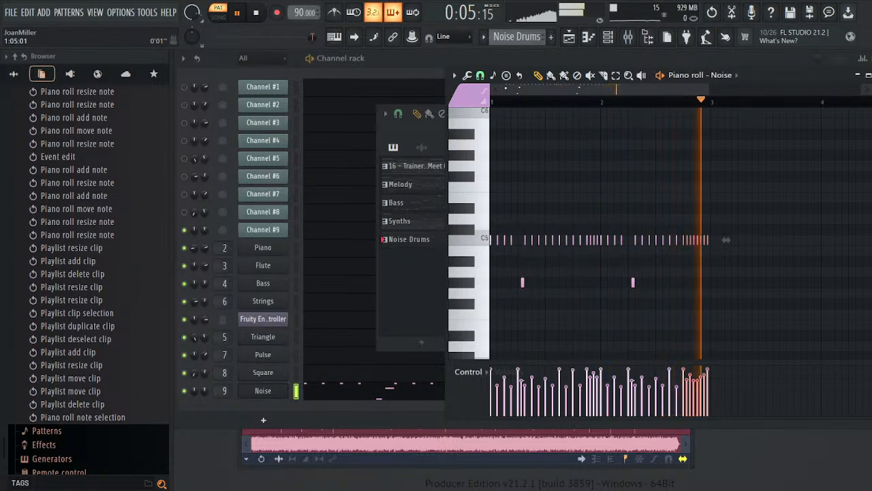
drag(500, 89, 617, 101)
key(space)
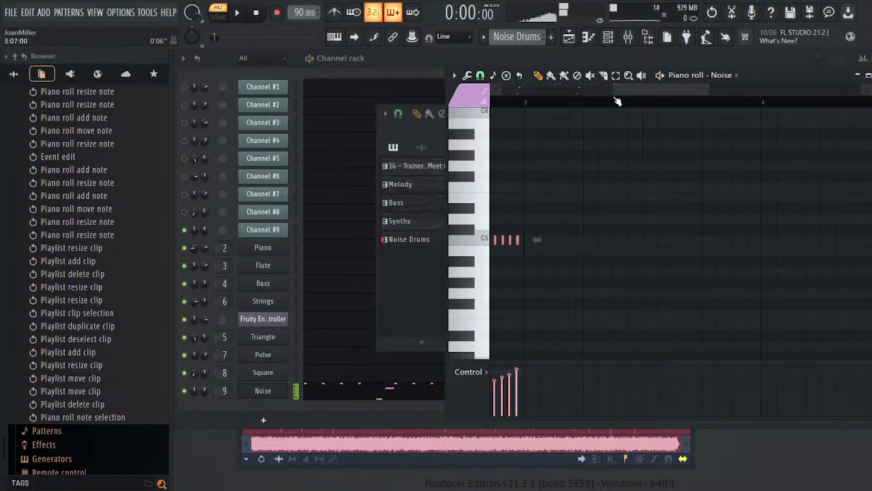
key(ctrl+v)
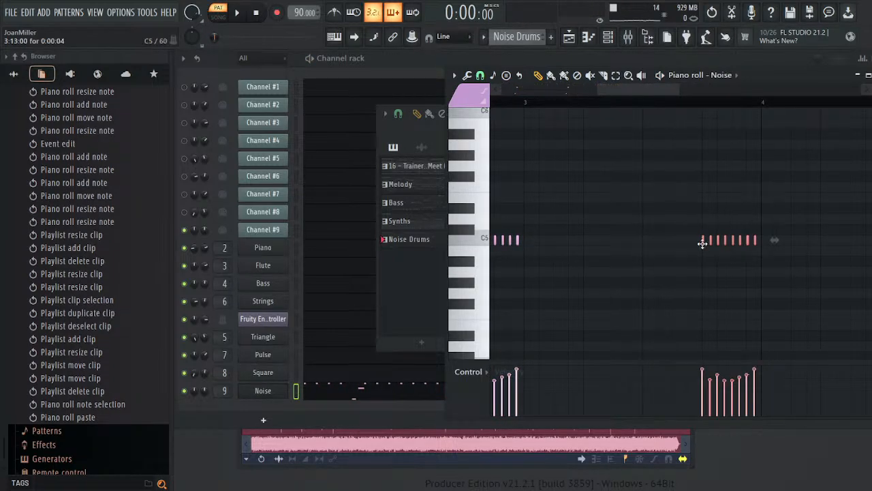
drag(702, 243, 553, 253)
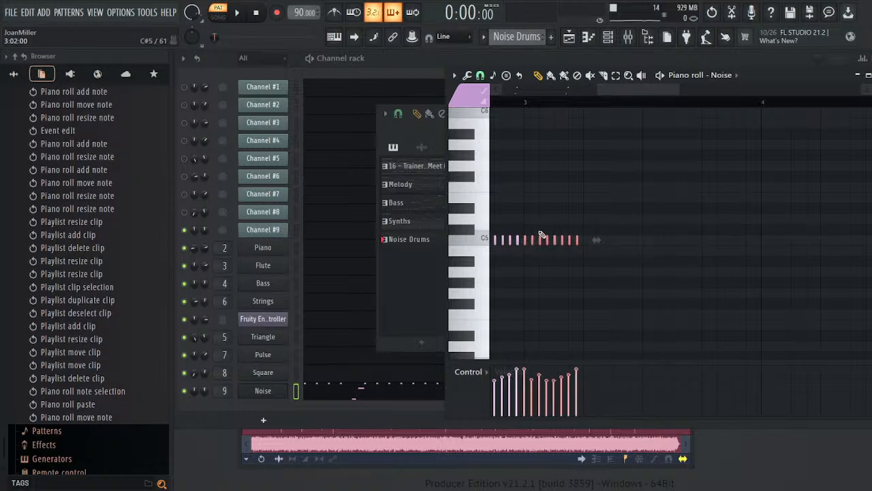
- Paste the rapid hits once more directly after the first copy in bar 3, keeping them on C5, and deselect them
key(ctrl+v)
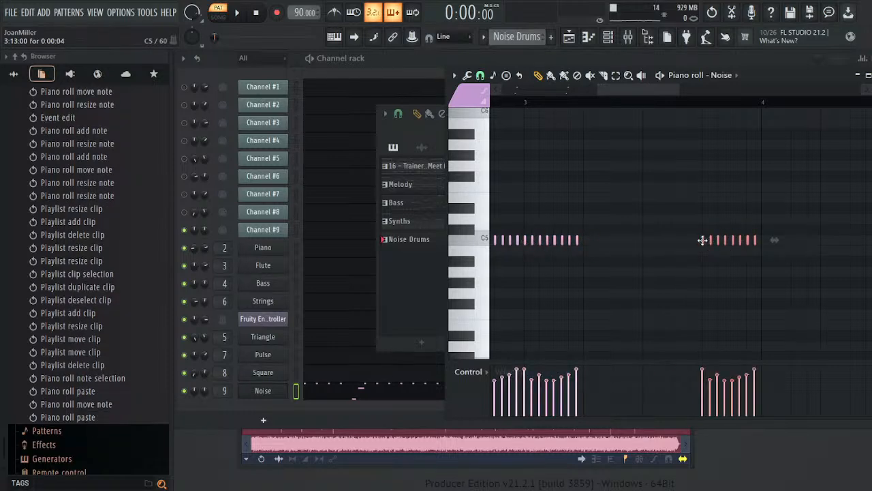
drag(702, 239, 594, 249)
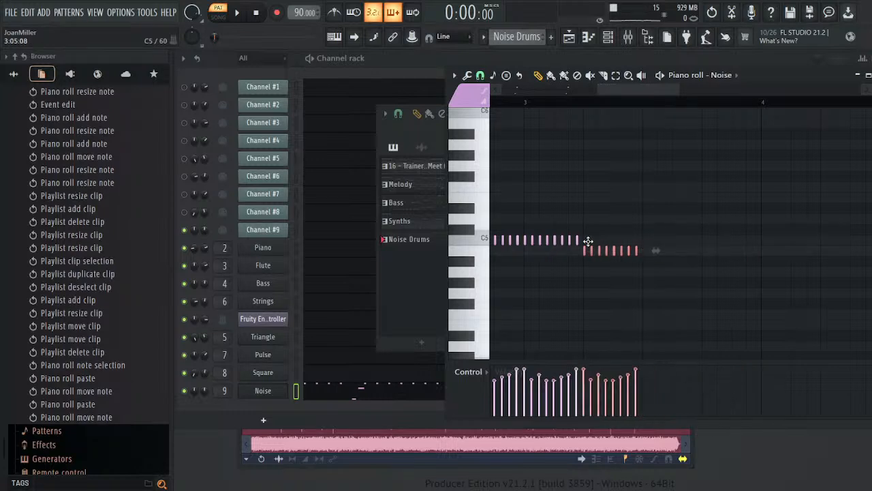
click(537, 298)
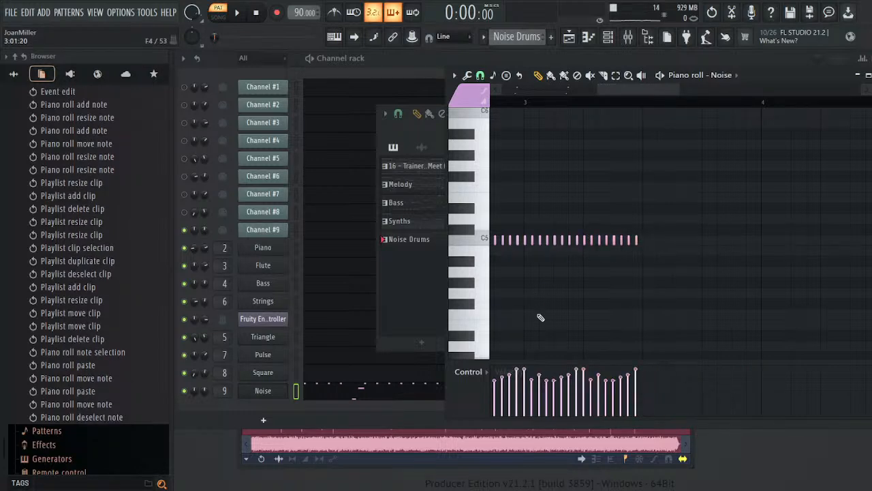
- Reshape the velocities of the bar 3 hits after the first one into a steadily rising ramp and play the result
click(532, 400)
click(539, 399)
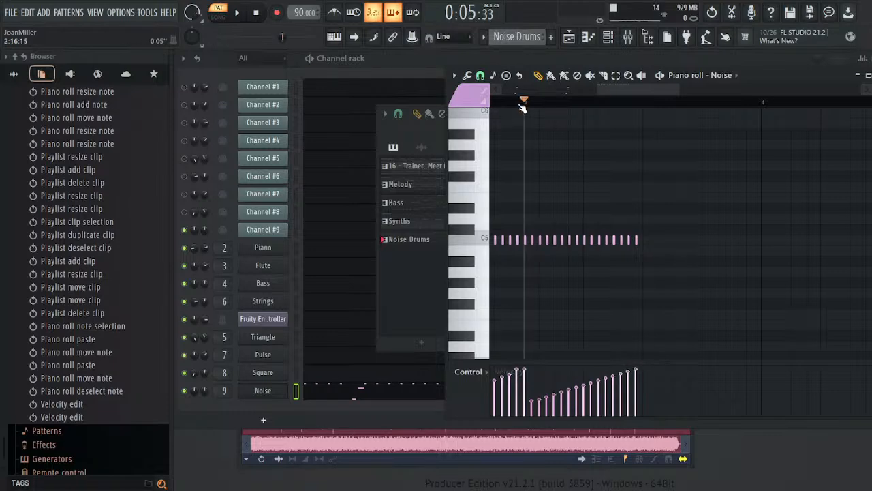
key(space)
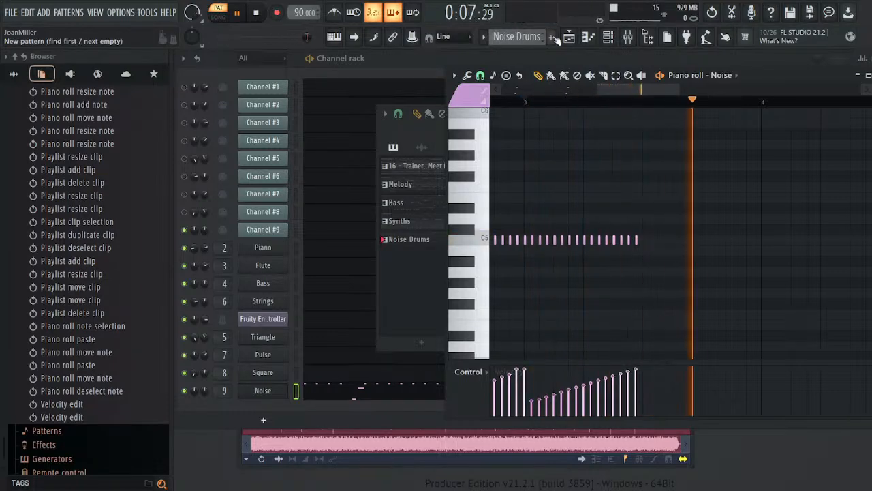
- Return to the playlist in song mode, play the arrangement with the new drum ending and stop playback
key(F5)
key(l)
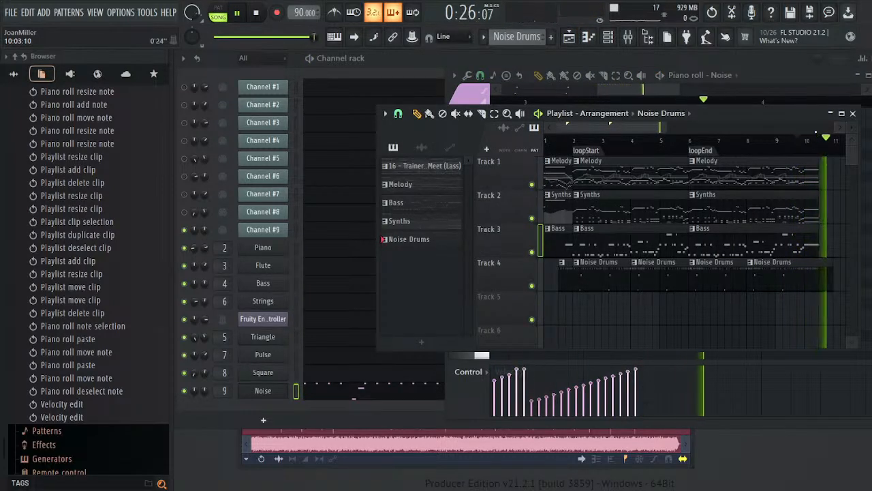
key(space)
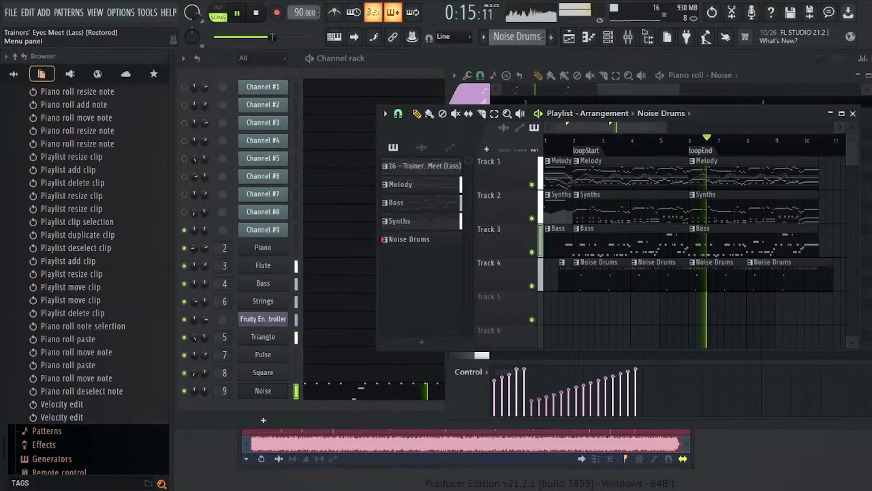
key(space)
- Open the mixer and insert Maximus in slot 4 of the Master track
click(627, 41)
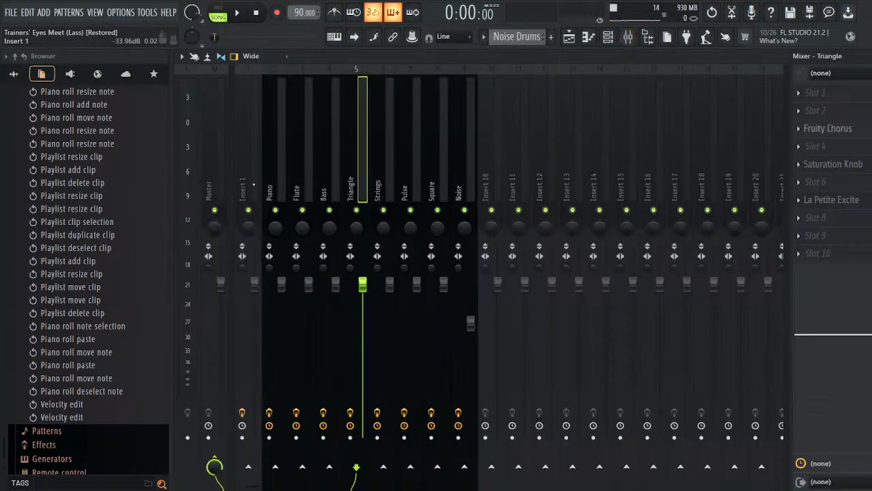
click(210, 157)
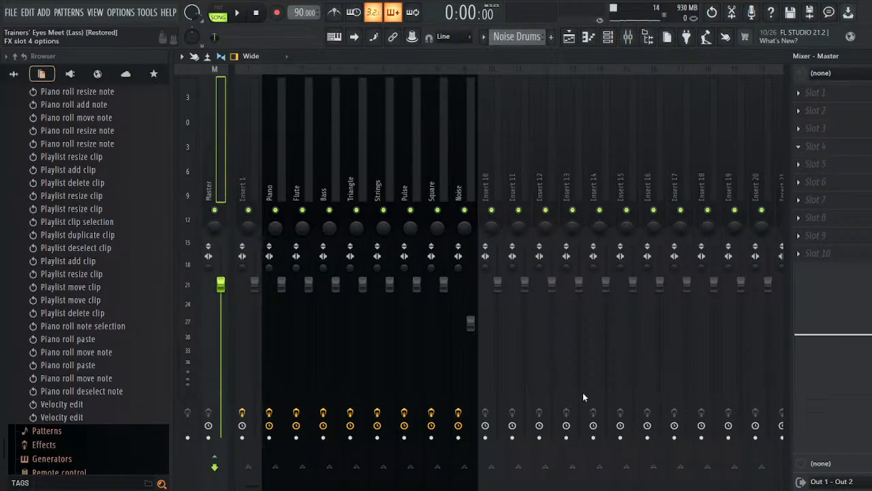
click(631, 41)
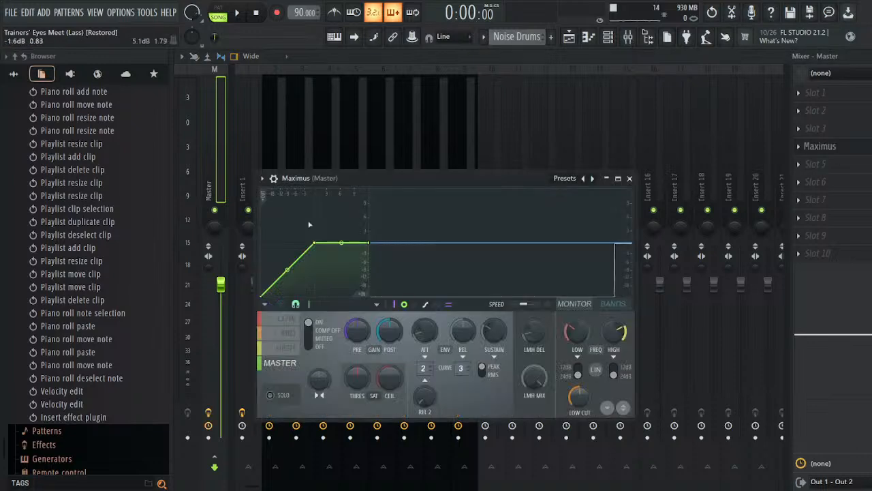
- Lower the upper part of the Maximus High band's compression curve and add a knee point at about -11.2 dB
click(370, 243)
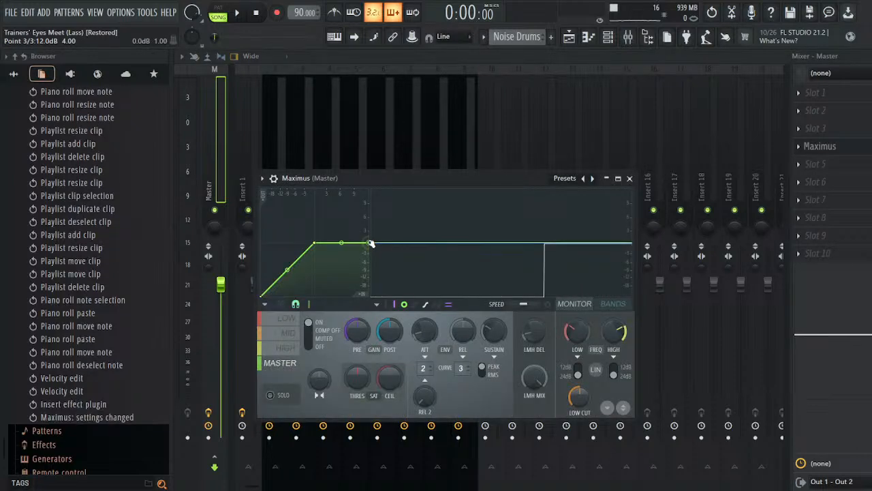
click(291, 348)
drag(370, 254, 368, 269)
drag(318, 244, 307, 275)
right_click(283, 276)
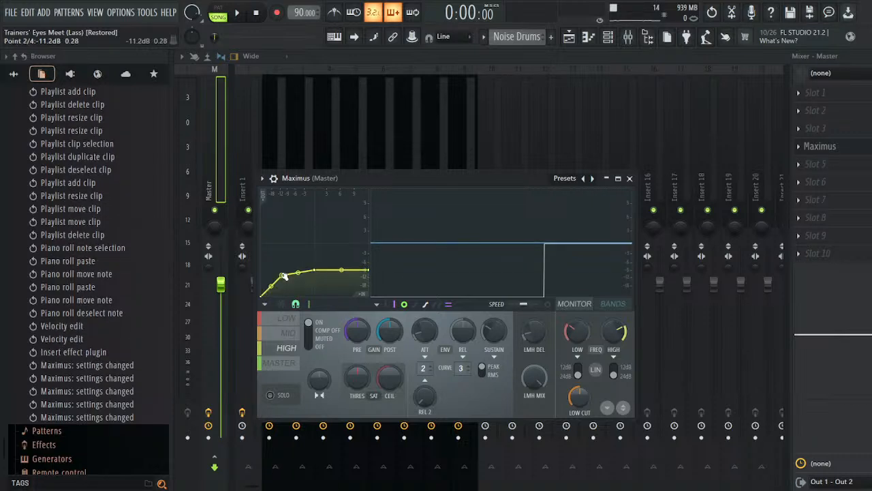
- Lower the upper part of the Maximus Mid band's compression curve and add a knee point below 0 dB
click(287, 333)
drag(368, 242, 368, 253)
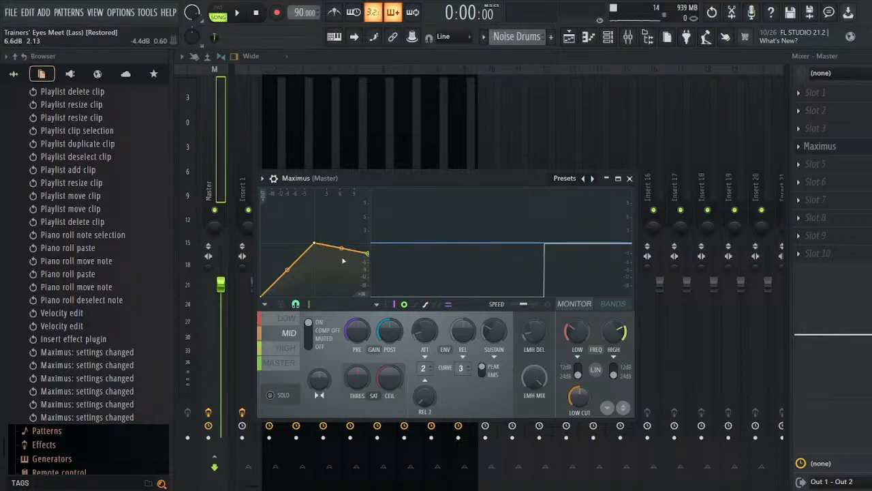
drag(314, 244, 300, 259)
right_click(300, 263)
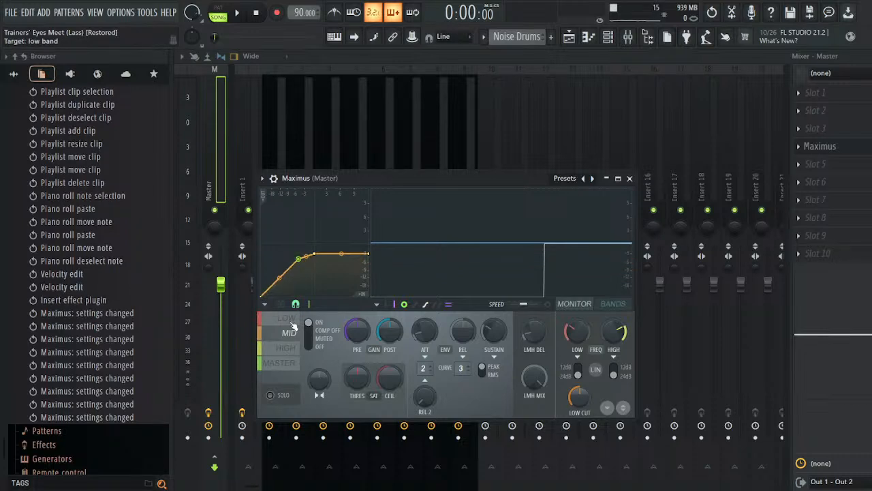
- Lower the upper part of the Maximus Low band's compression curve, add a knee point and play the arrangement
click(292, 323)
drag(368, 243, 375, 258)
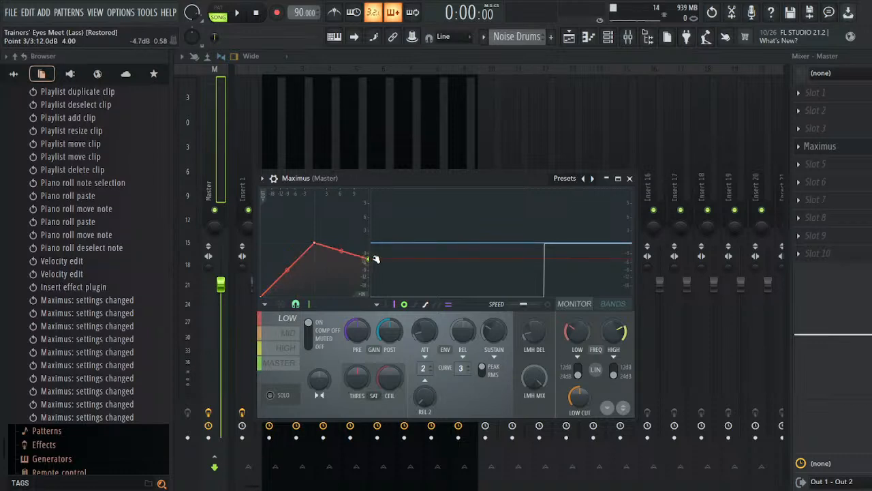
drag(314, 243, 289, 271)
right_click(293, 265)
key(space)
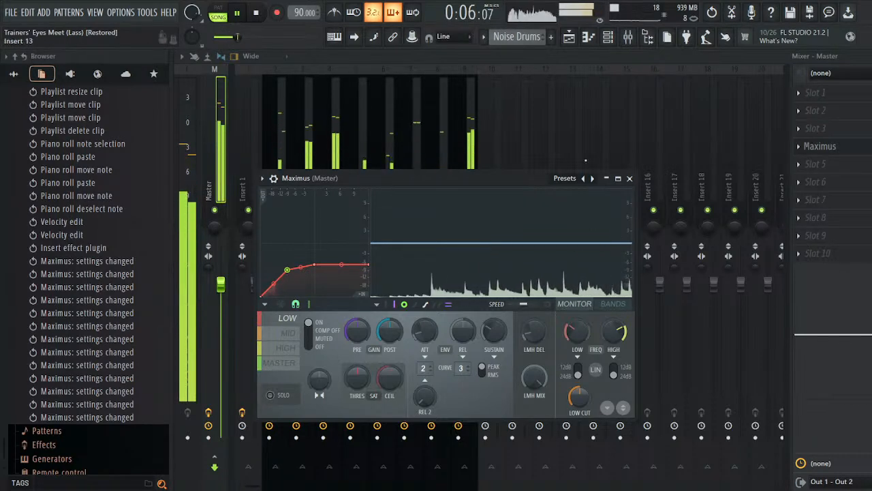
- Close Maximus, raise the Bass mixer track's volume to just above 110% and play the arrangement again
key(Escape)
key(space)
scroll(335, 289, up, 2)
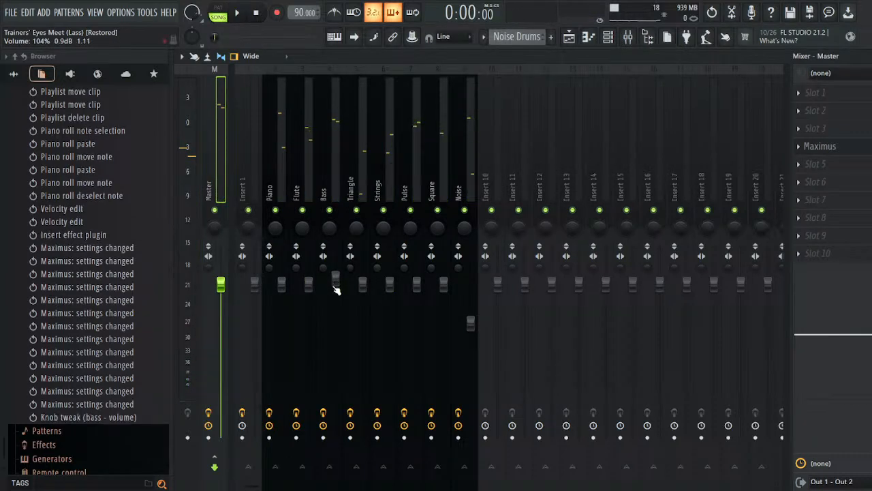
scroll(335, 290, up, 2)
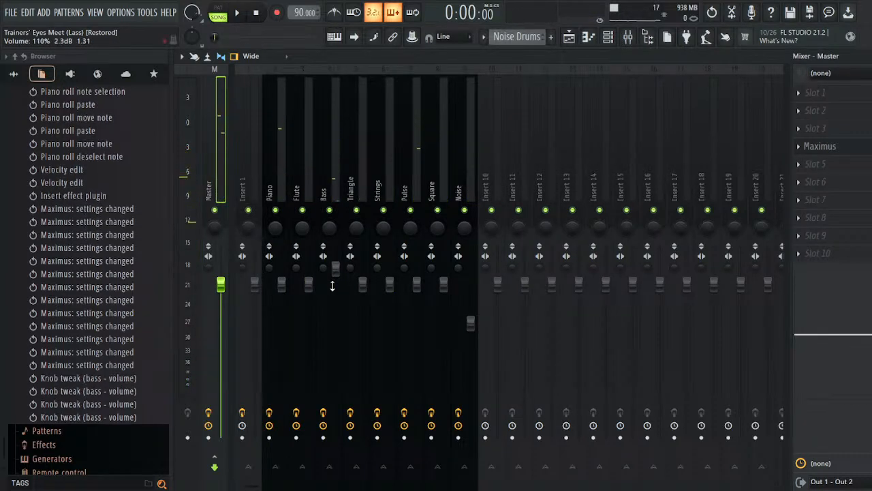
scroll(333, 285, up, 1)
key(space)
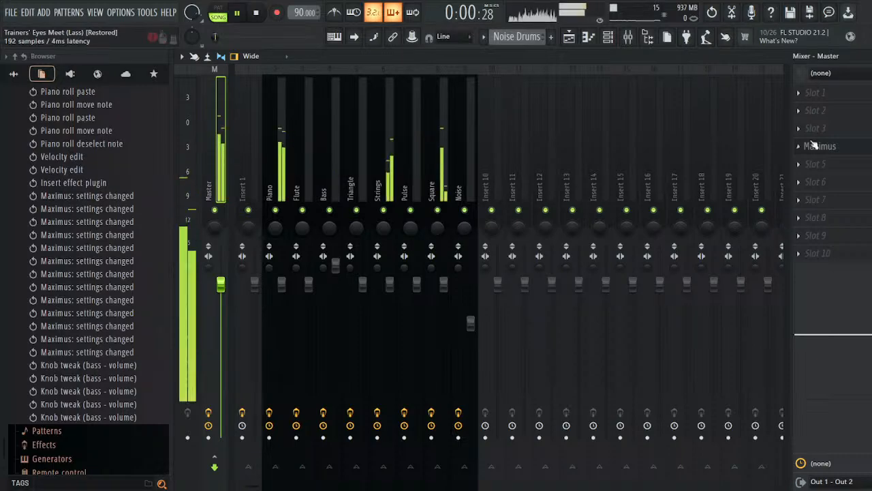
- Close the mixer and check the Master, High and Mid bands in Maximus while the arrangement plays
click(871, 57)
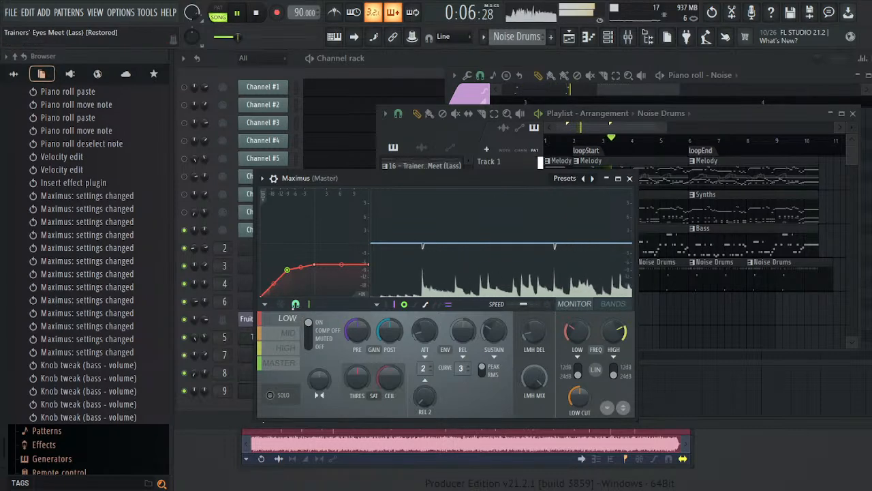
click(294, 362)
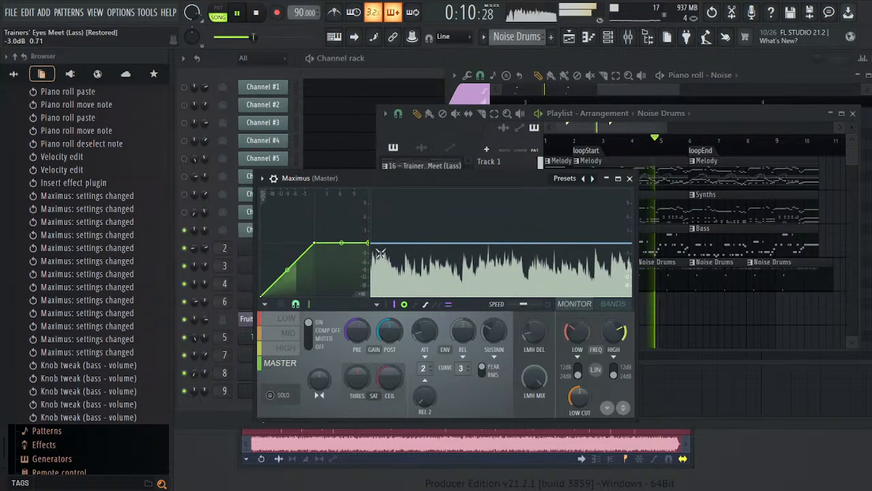
click(286, 347)
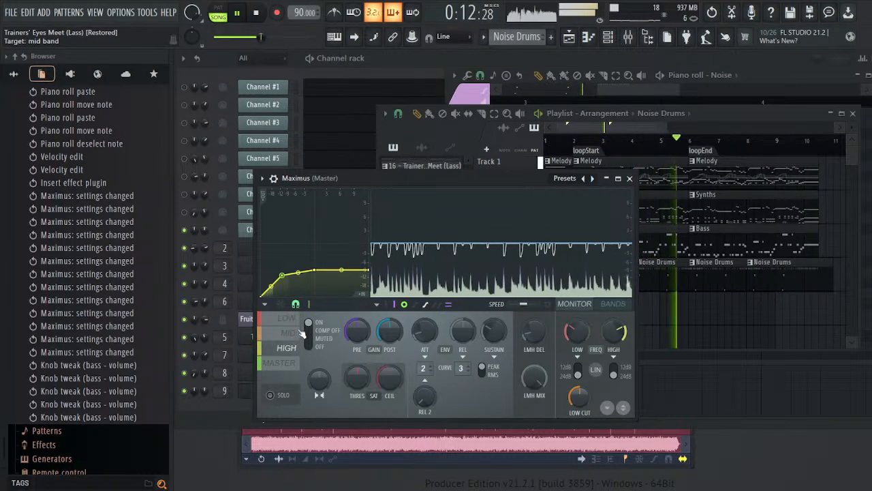
click(287, 332)
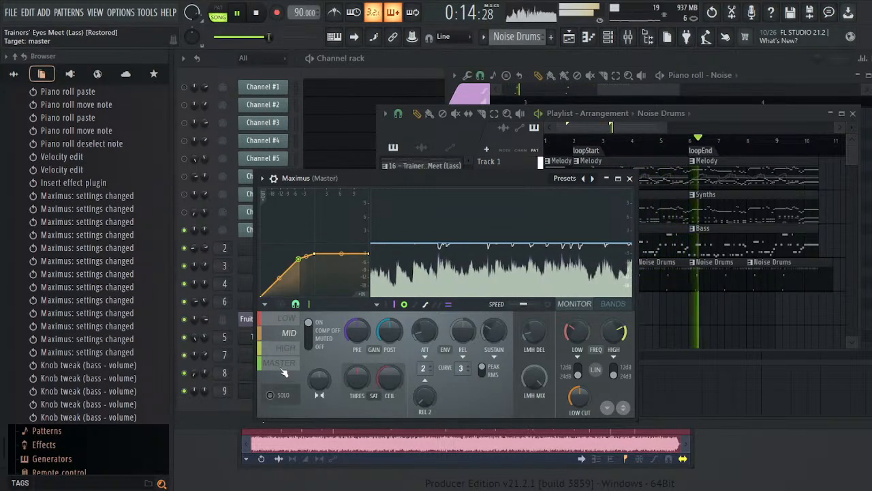
- Set the Maximus Master band's pre gain to 1.9 dB, listening to the arrangement during the adjustment
click(283, 364)
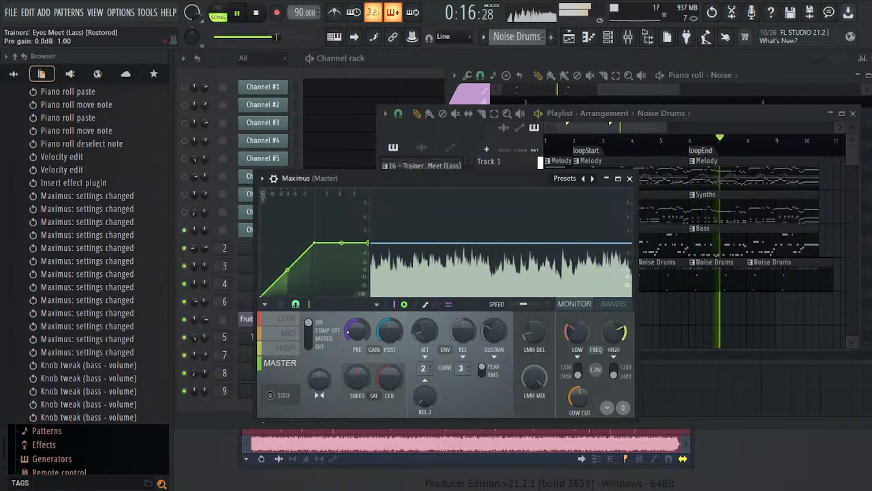
key(space)
scroll(354, 332, up, 2)
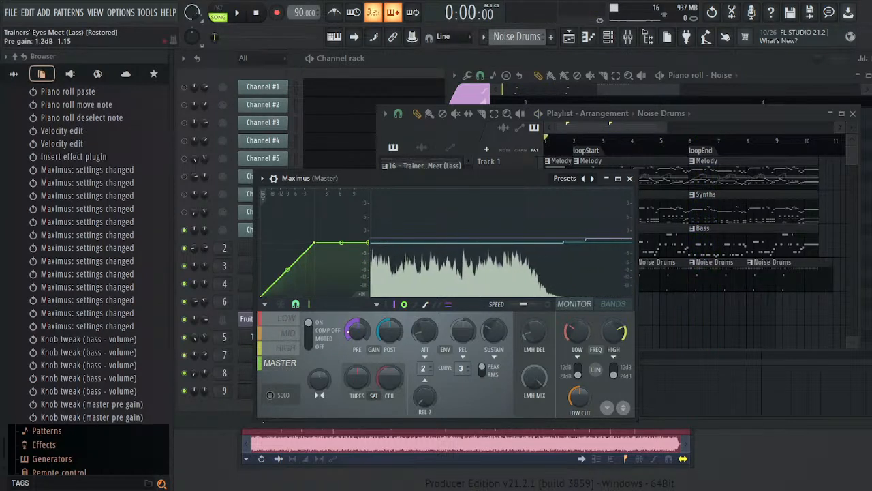
key(space)
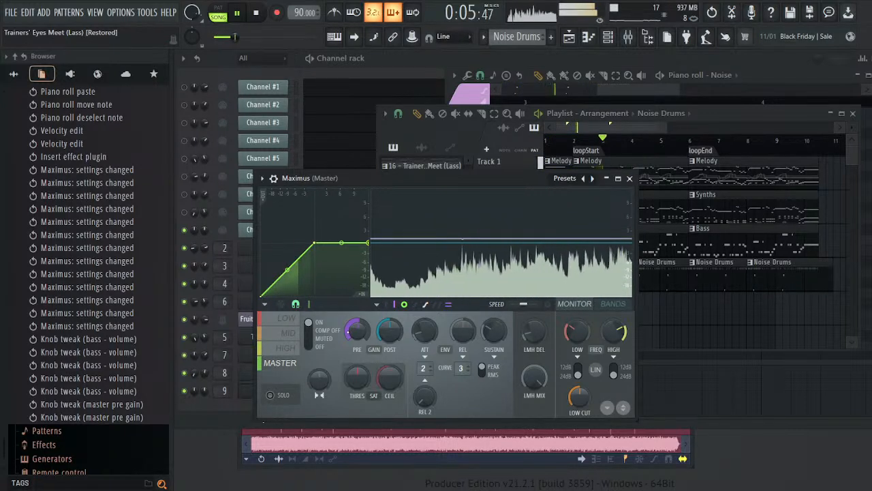
drag(357, 331, 357, 328)
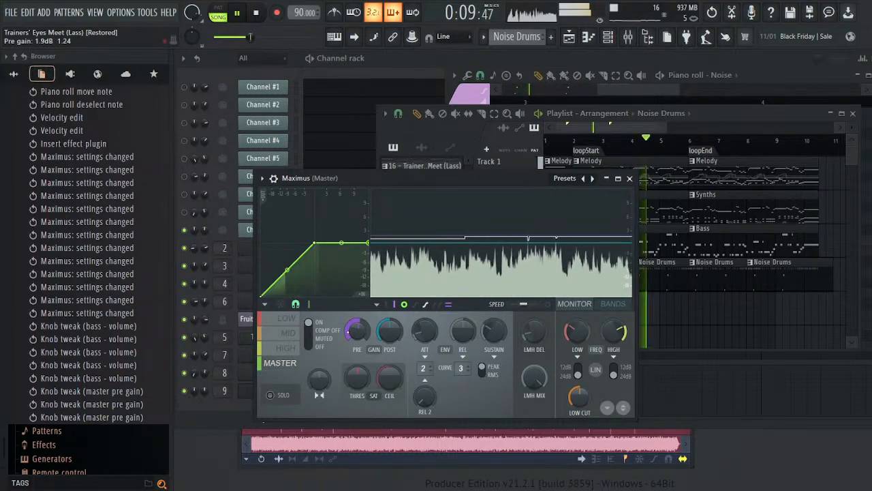
- Set up mixer Insert 10 as a right-docked track named Reverb with TSAR-1R Reverb in slot 4
click(629, 39)
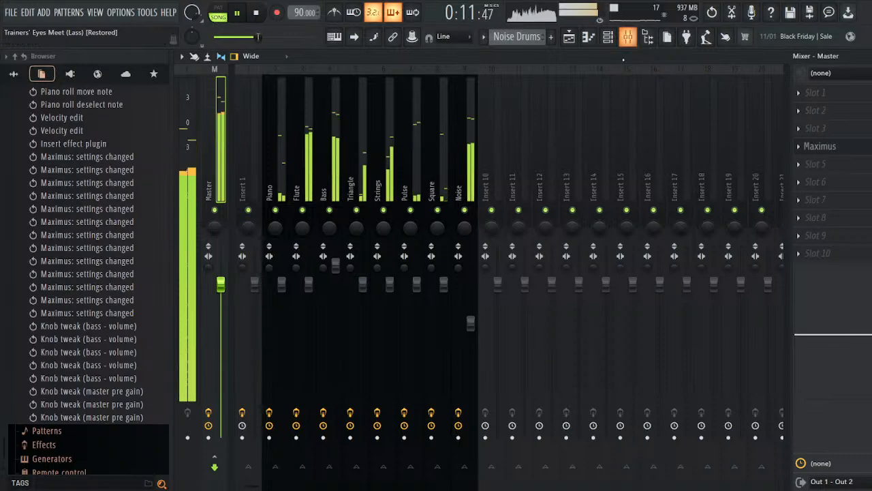
key(space)
click(487, 184)
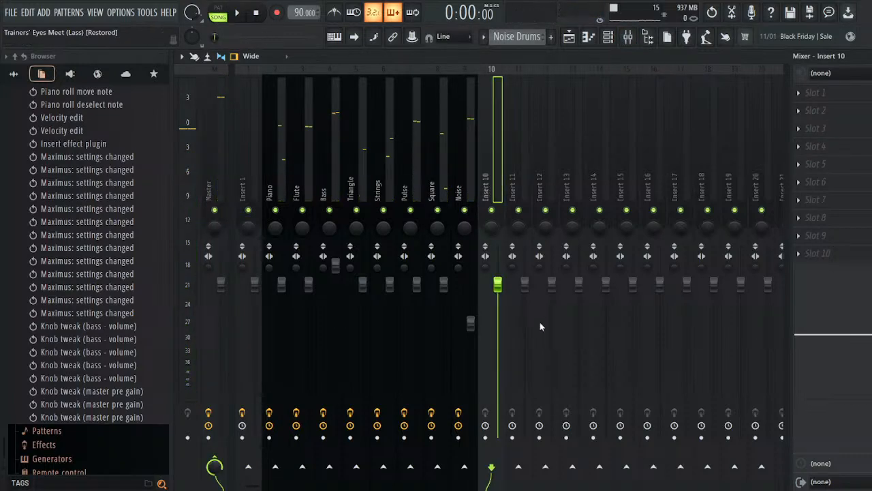
key(alt+Right)
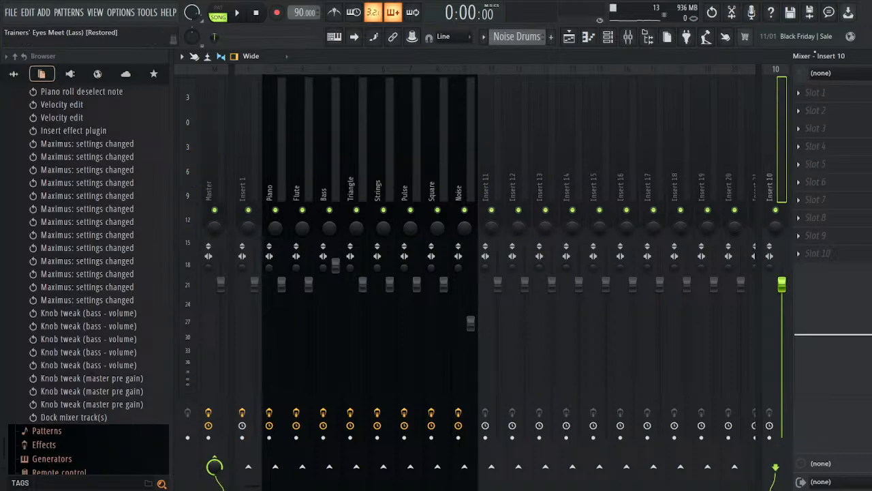
key(Return)
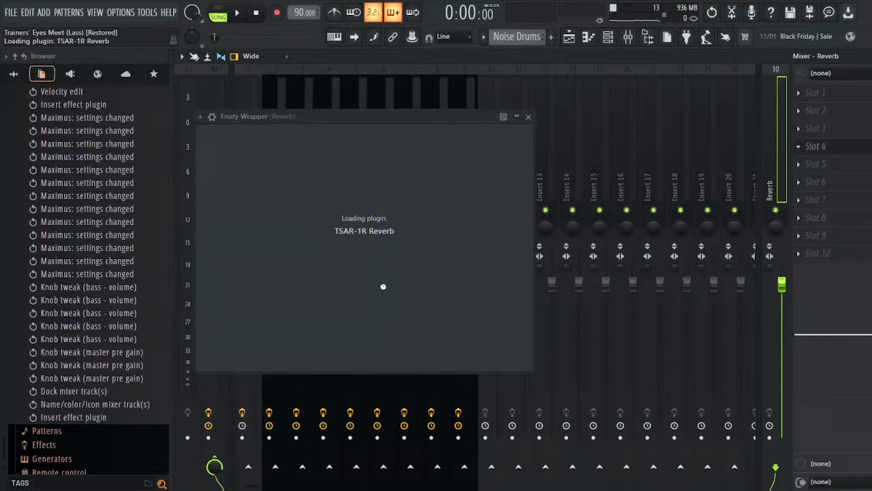
- Set the TSAR-1R reverb time to 1.42 s and the reverb mix to 10%, closing the plugin
drag(266, 302, 275, 266)
drag(327, 275, 346, 363)
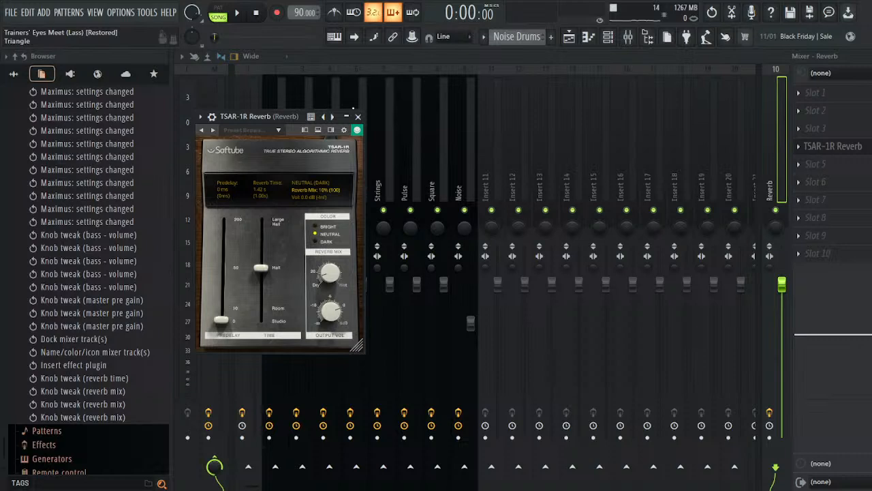
click(357, 117)
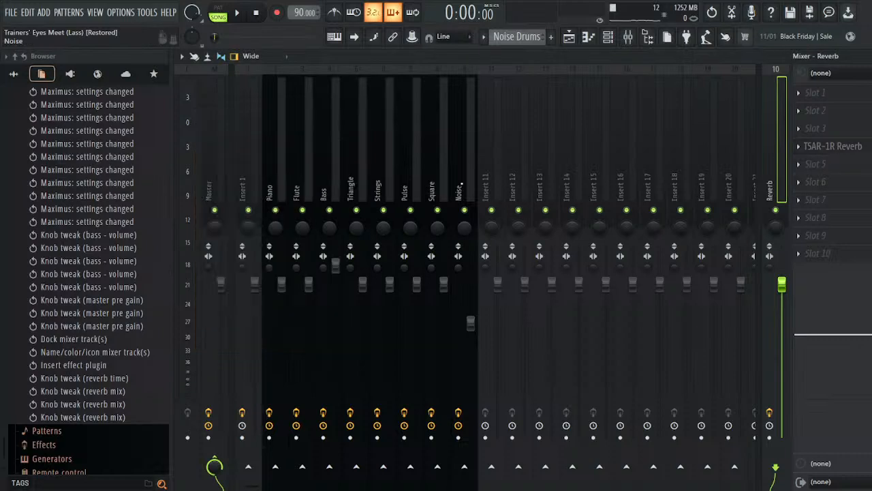
- Route the Strings, Bass, Flute and Piano mixer tracks to the Reverb track instead of the Master
click(388, 176)
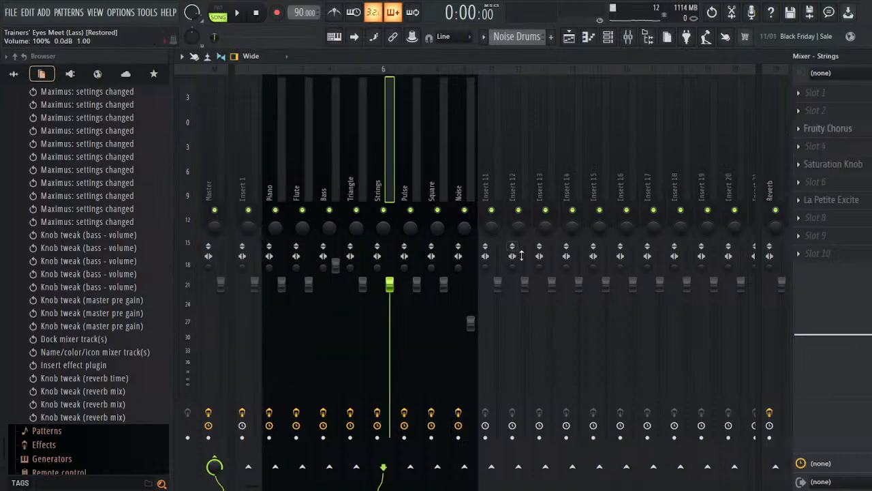
click(781, 458)
click(362, 167)
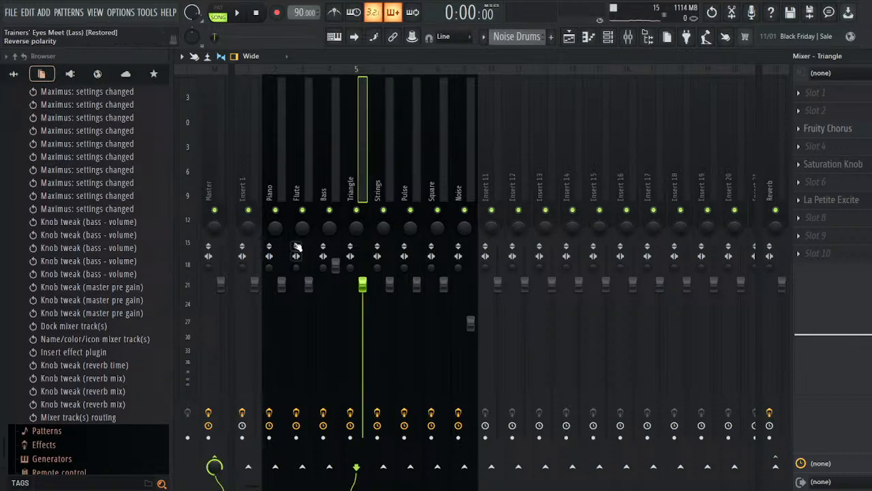
click(334, 157)
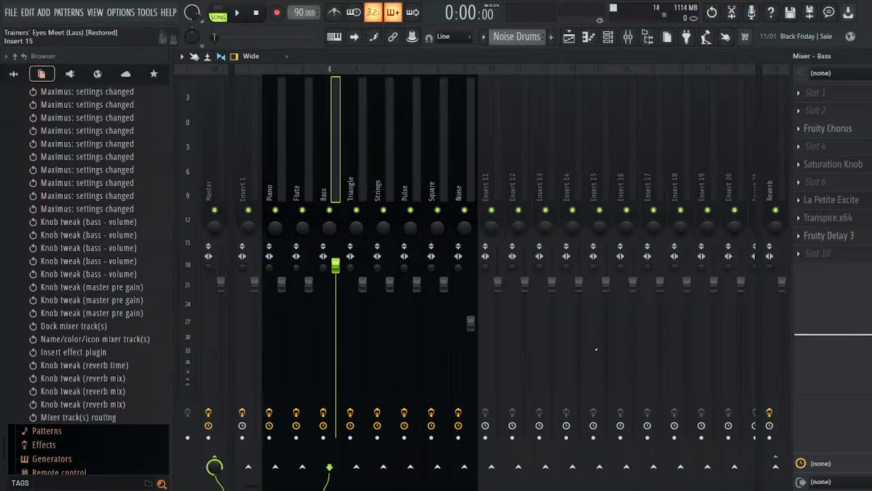
click(777, 463)
click(298, 157)
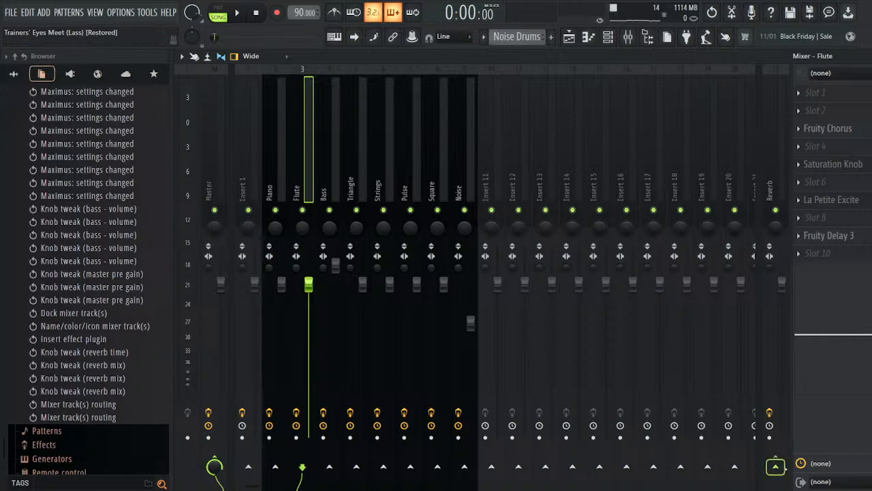
click(777, 462)
click(268, 176)
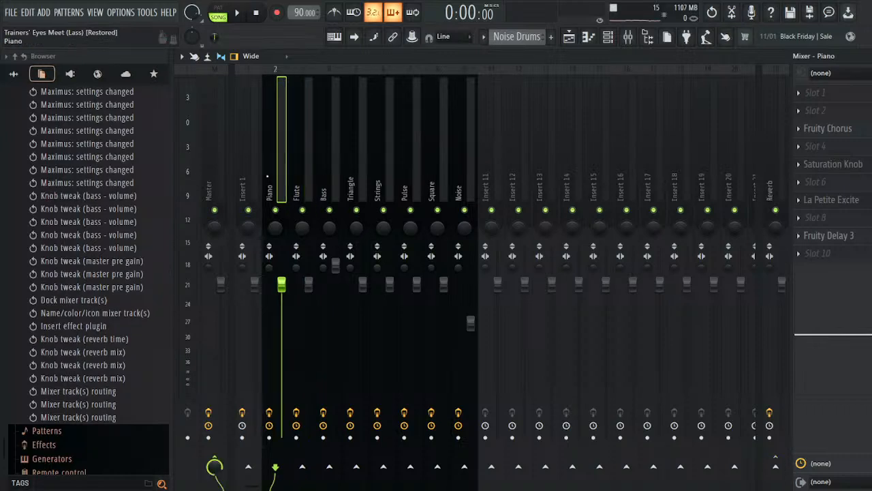
click(776, 464)
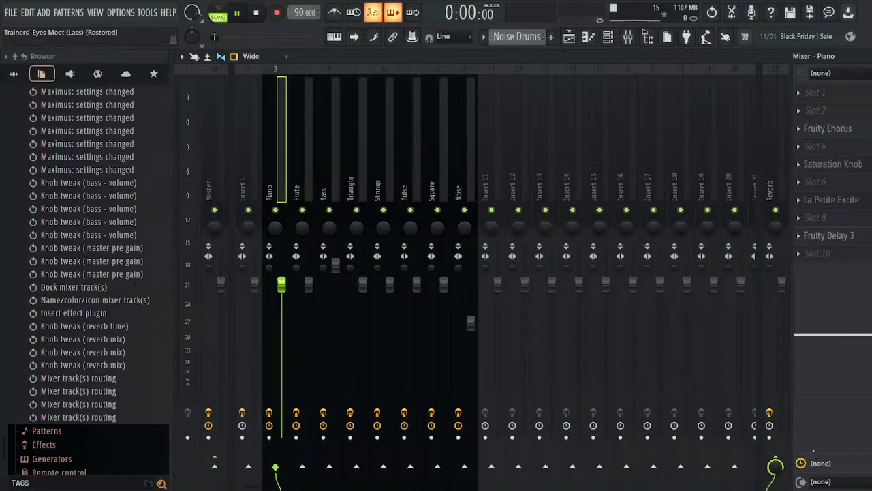
- Play the arrangement and examine the Mid, Low and High bands of Maximus on the Master track
key(space)
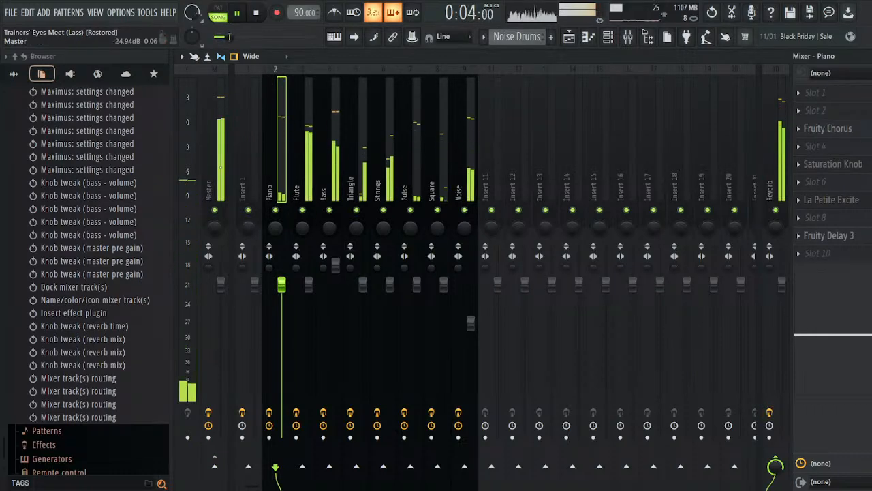
click(212, 187)
click(821, 148)
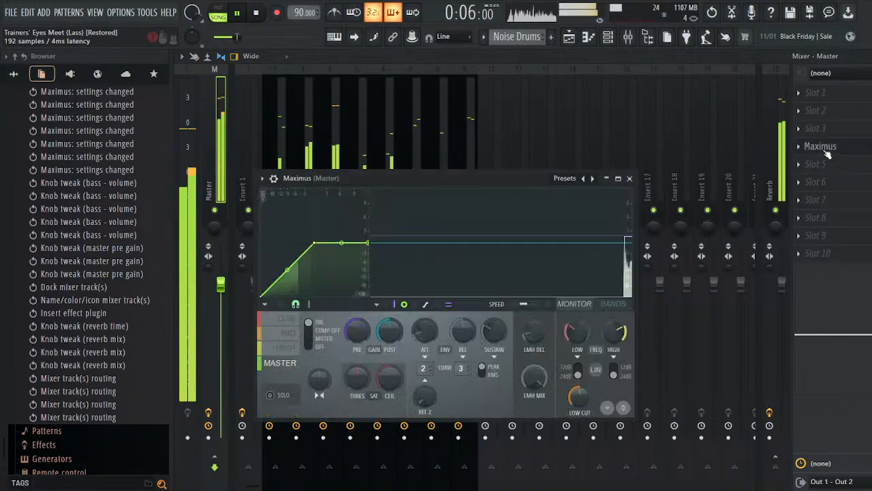
click(285, 349)
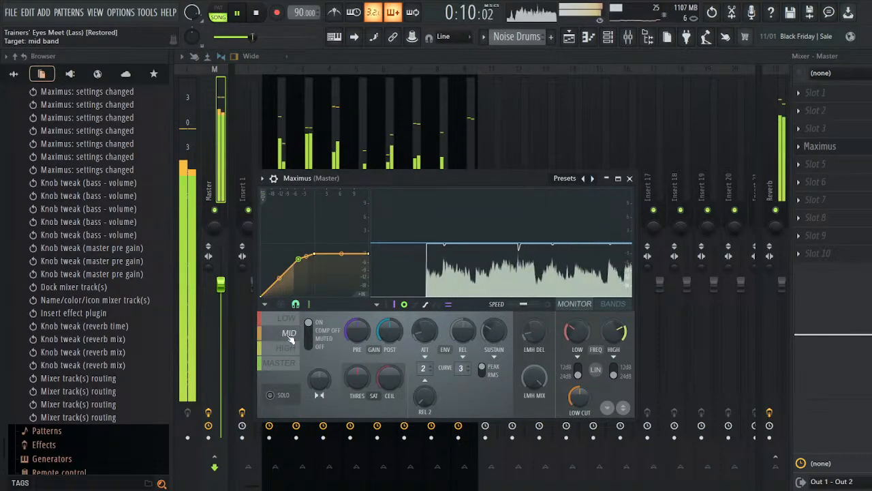
click(289, 318)
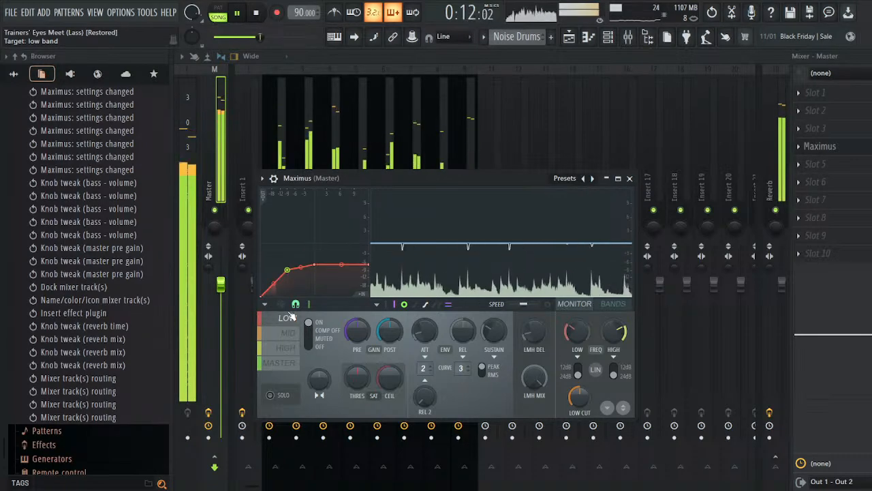
click(286, 347)
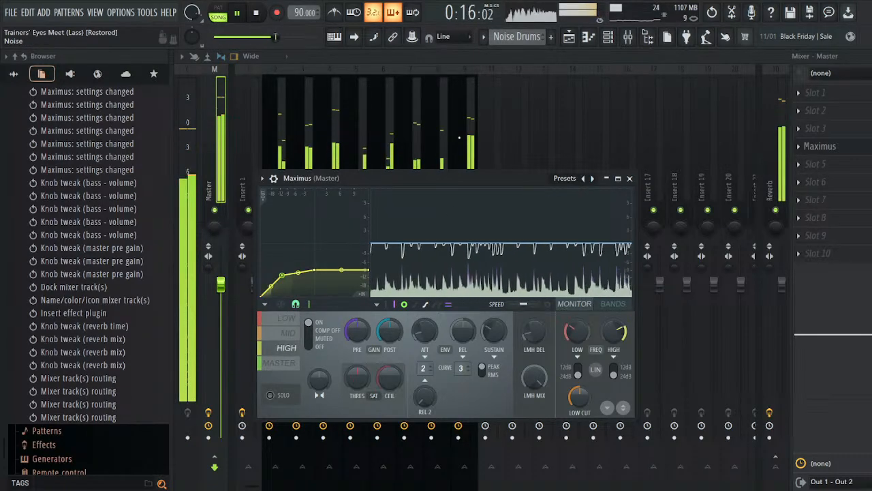
- Slightly lower the high-shelf EQ of the Noise mixer track, close the mixer and replay the arrangement from the start
click(440, 143)
click(466, 155)
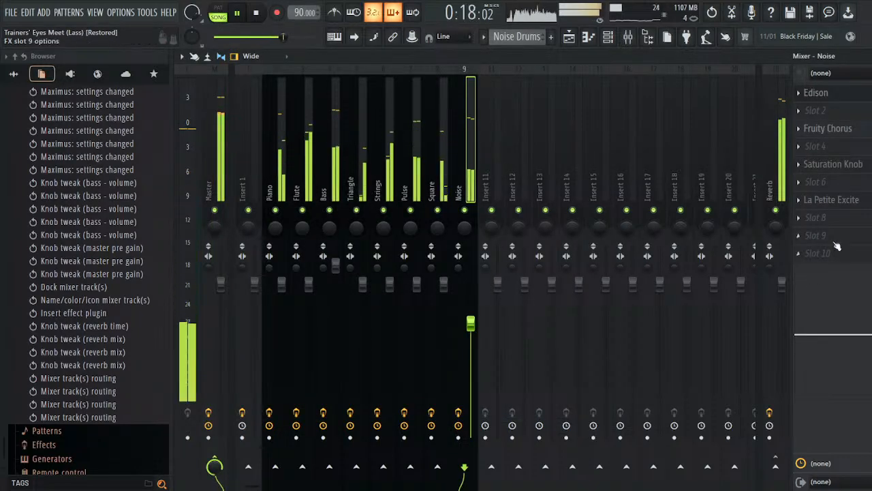
drag(869, 335, 870, 339)
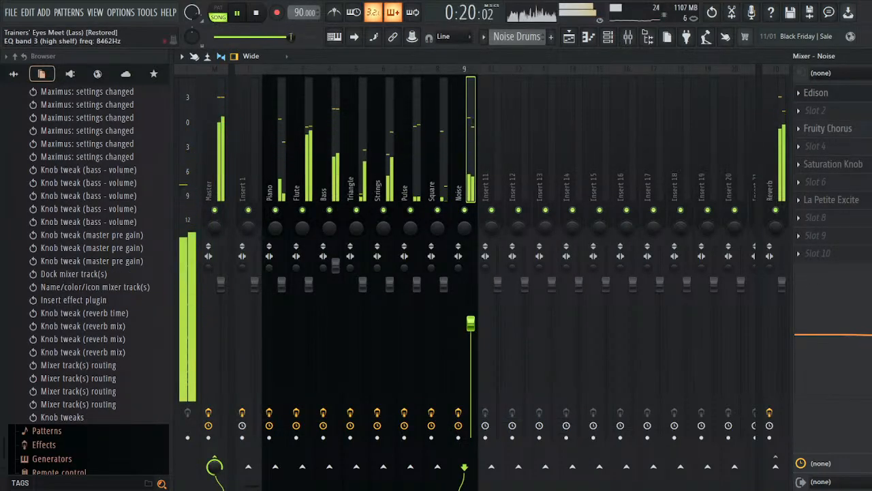
click(869, 56)
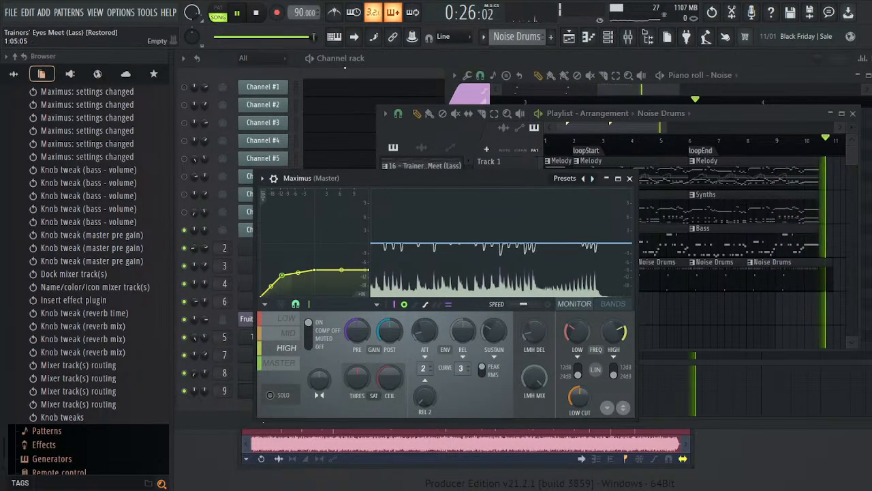
click(244, 13)
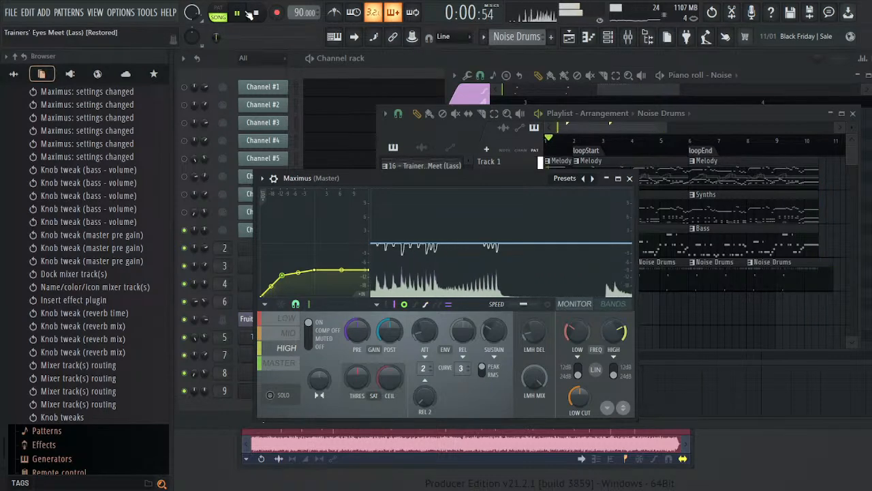